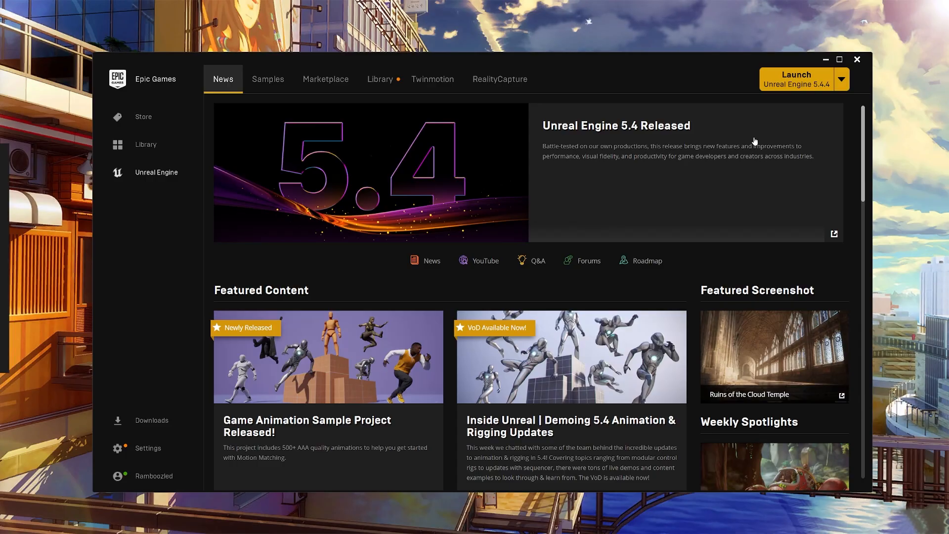
- Launch Unreal Engine 5.4.4 and create a blank Games Blueprint project named PcgVillageTutorial with Starter Content included
{"action": "left_click", "coordinate": [793, 88]}
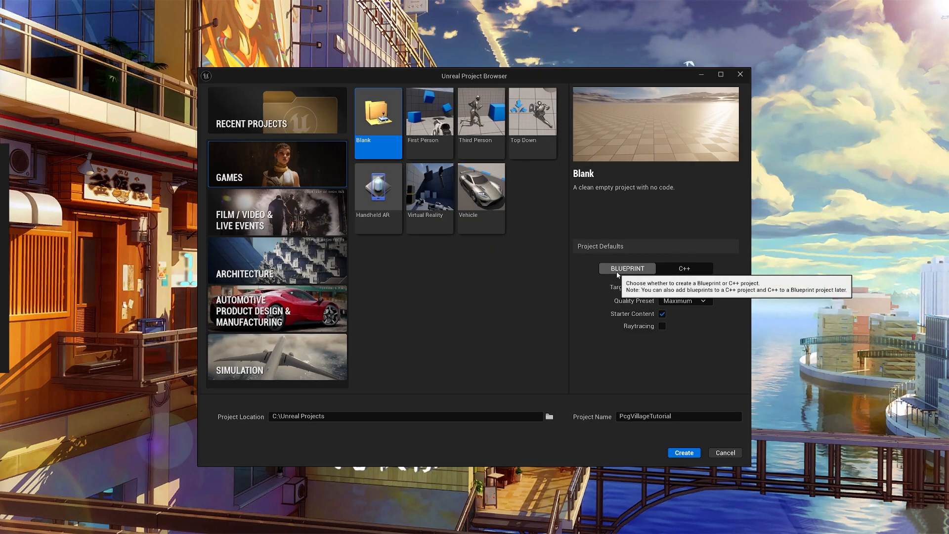
{"action": "left_click", "coordinate": [675, 417]}
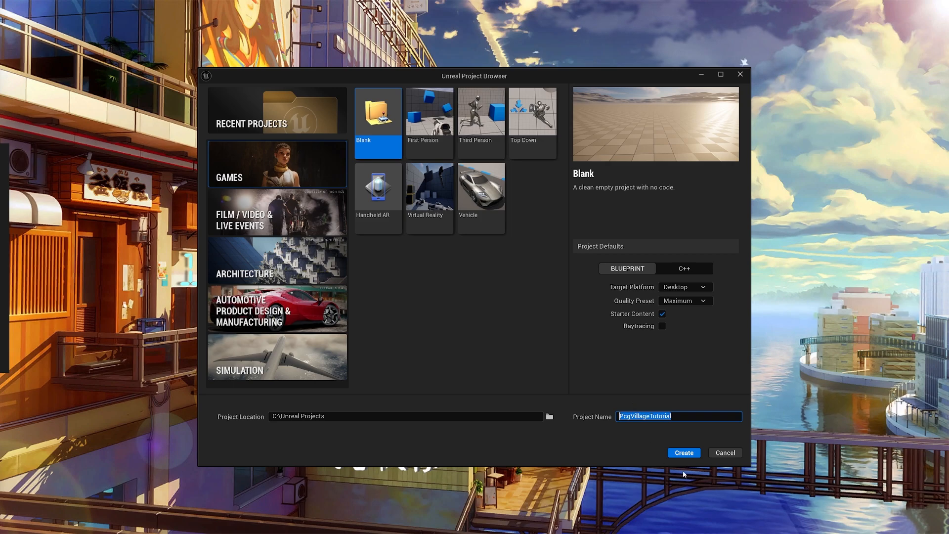
{"action": "left_click", "coordinate": [684, 453]}
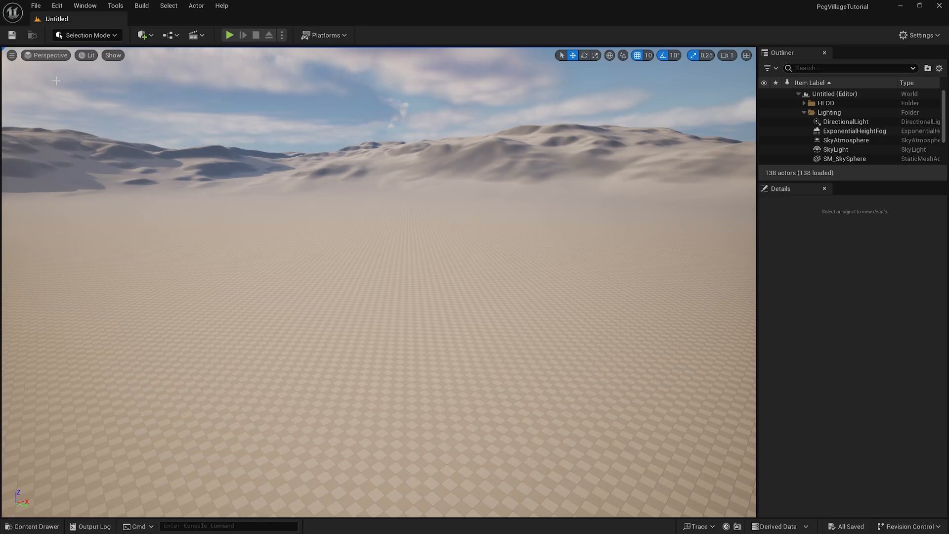
- Enable the Procedural Content Generation Framework (PCG) plugin, accept the beta plugin, and restart the editor
{"action": "left_click", "coordinate": [58, 6]}
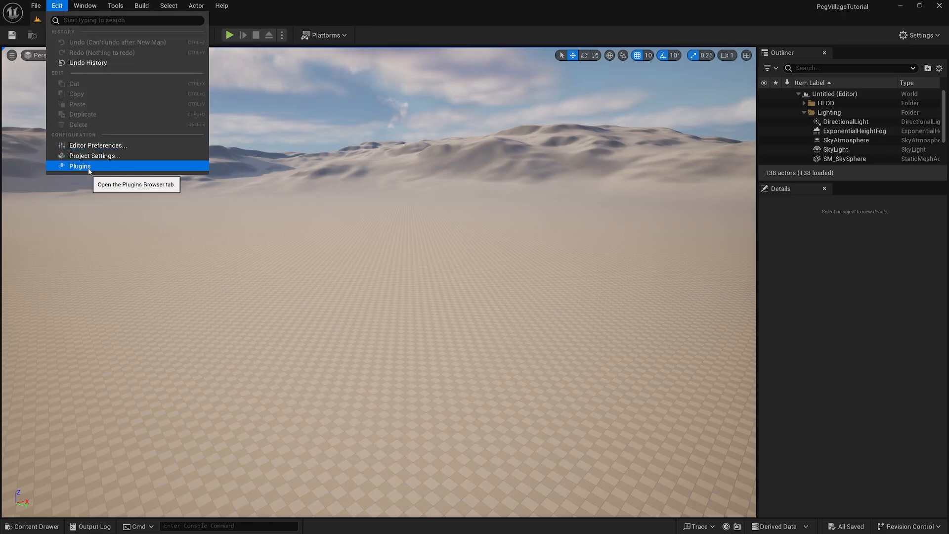
{"action": "left_click", "coordinate": [82, 166]}
{"action": "left_click", "coordinate": [218, 91]}
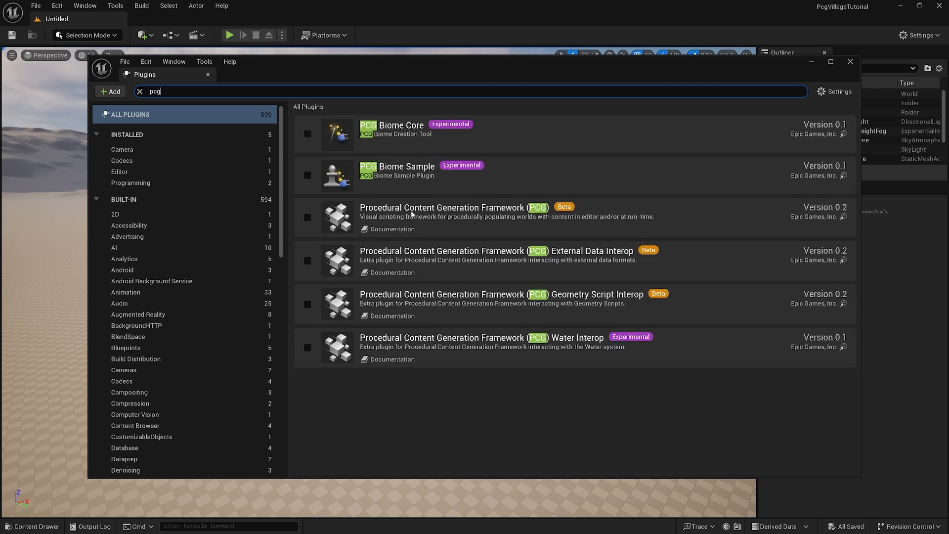
{"action": "left_click", "coordinate": [307, 218]}
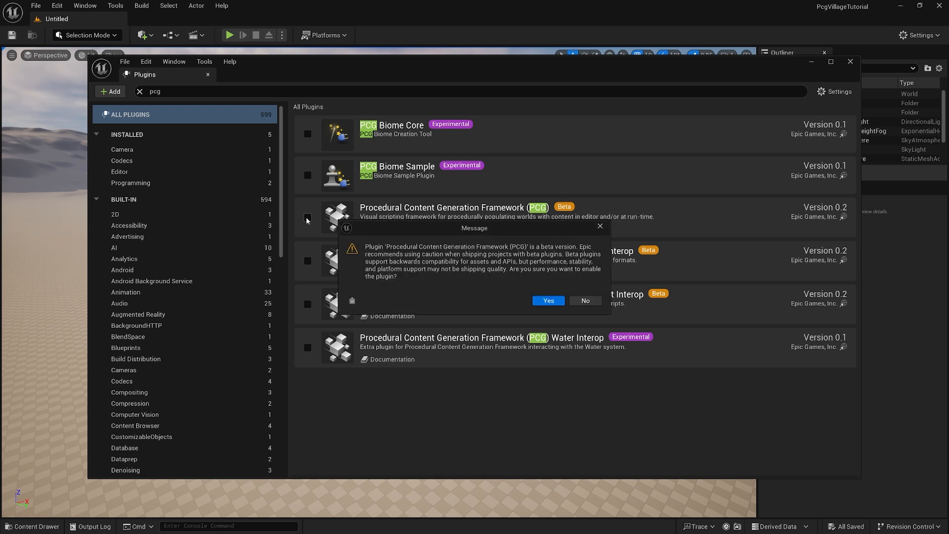
{"action": "left_click", "coordinate": [549, 301]}
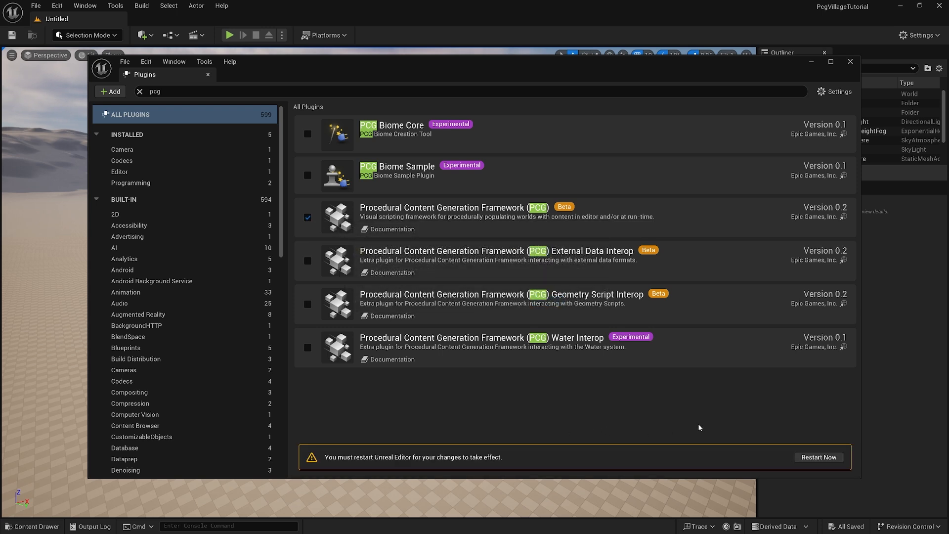
{"action": "left_click", "coordinate": [816, 459]}
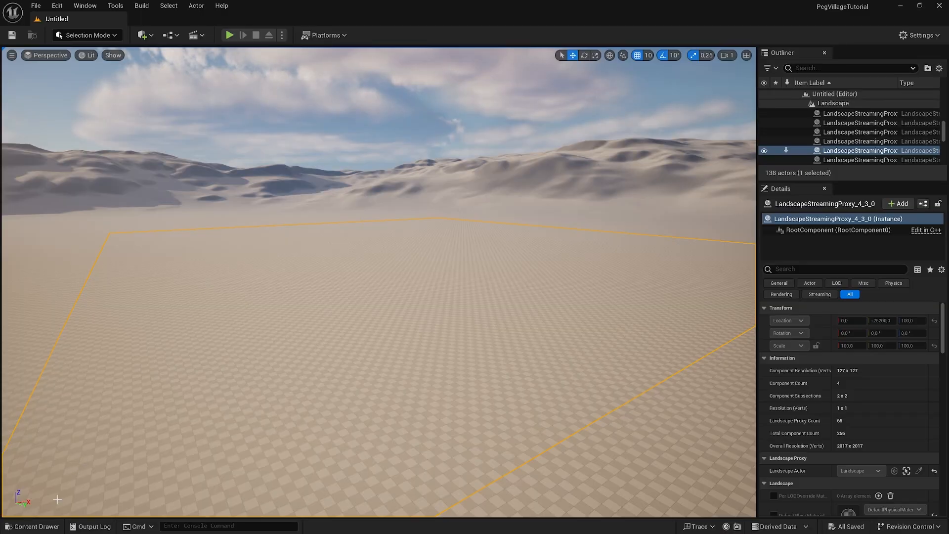
- View the Starter Content pack among the content packs that can be added to the project, without adding it
{"action": "left_click", "coordinate": [33, 526]}
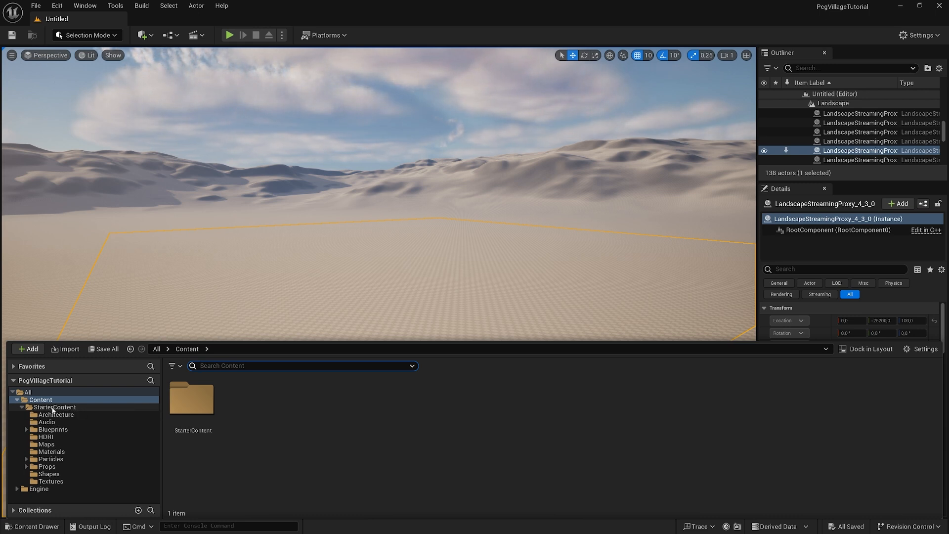
{"action": "left_click", "coordinate": [29, 348]}
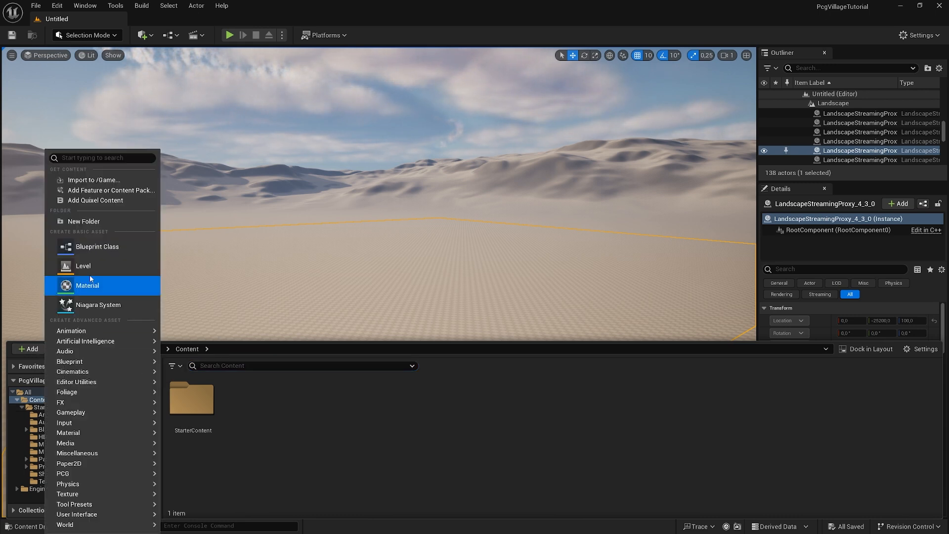
{"action": "left_click", "coordinate": [83, 192]}
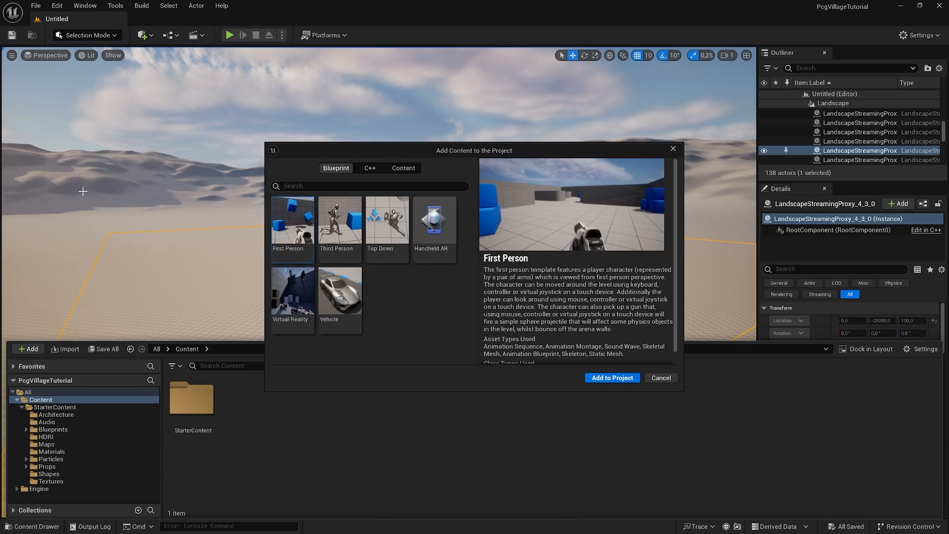
{"action": "left_click", "coordinate": [409, 168]}
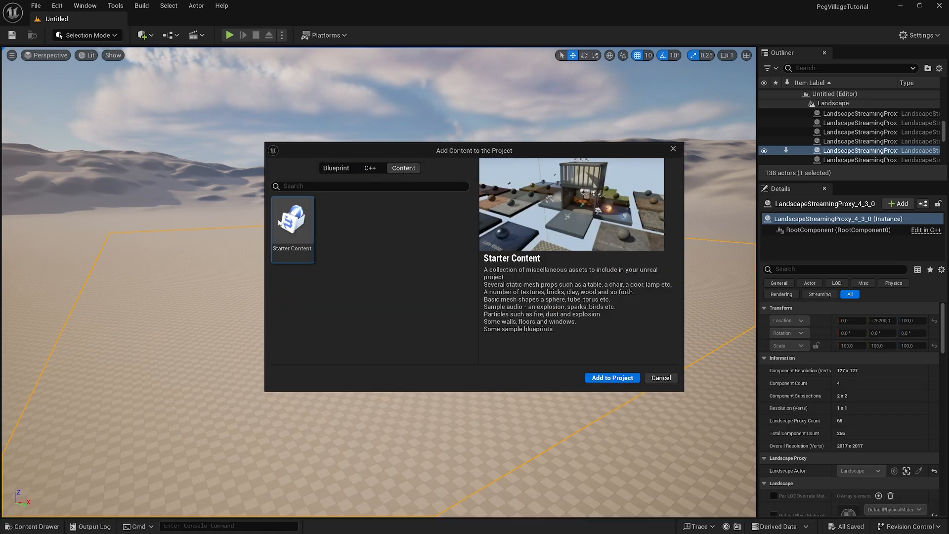
{"action": "left_click", "coordinate": [661, 378]}
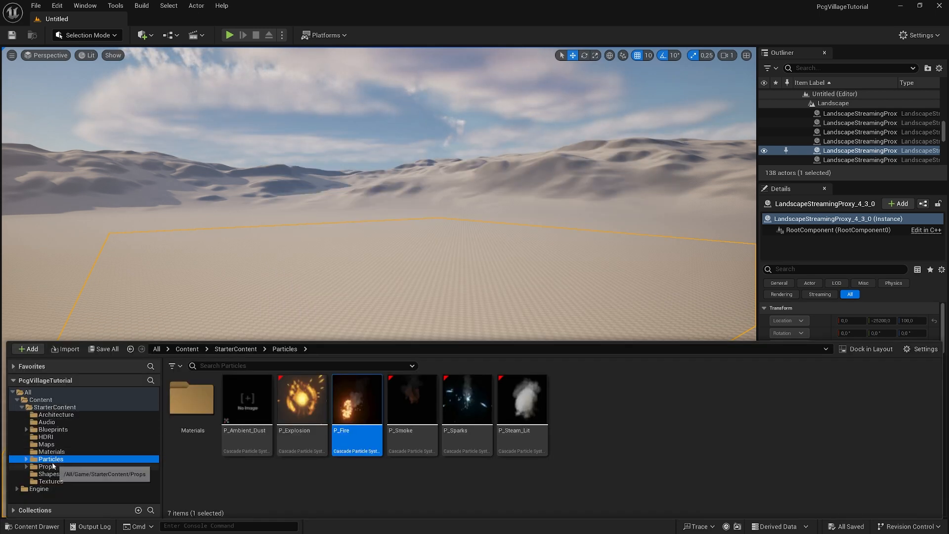
{"action": "left_click", "coordinate": [349, 412]}
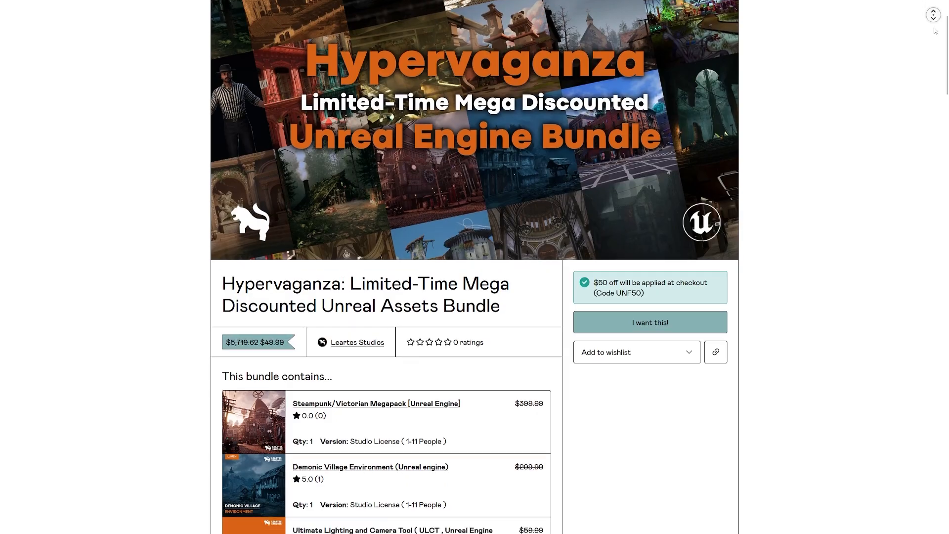
{"action": "middle_click", "coordinate": [933, 15]}
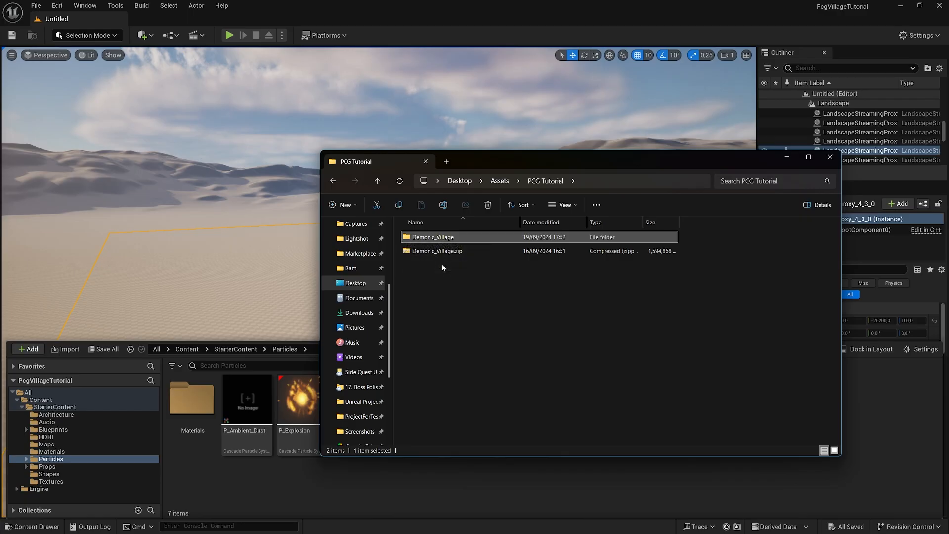
- Copy the Demonic_Village asset folder from the Content folder of the extracted Demonic_Village project
{"action": "left_click", "coordinate": [440, 254]}
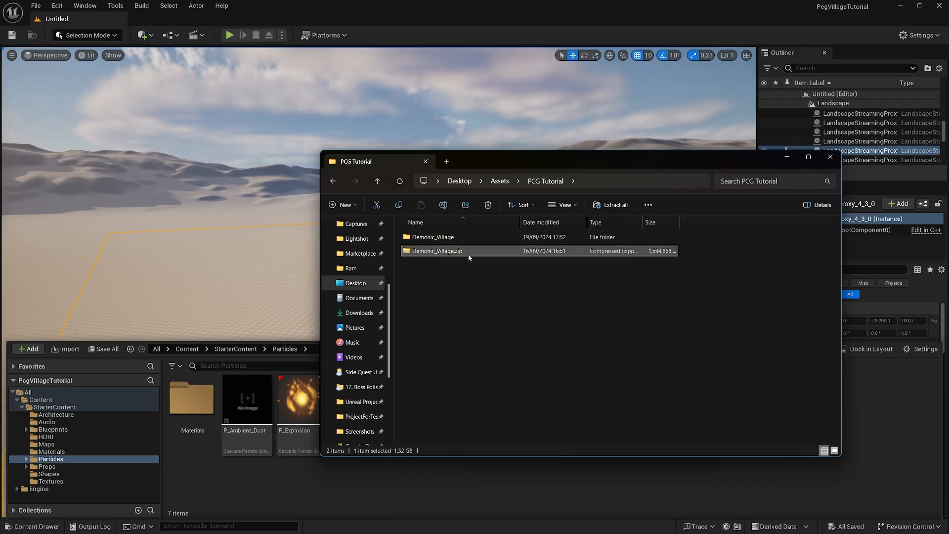
{"action": "left_click", "coordinate": [446, 239]}
{"action": "double_click", "coordinate": [446, 239]}
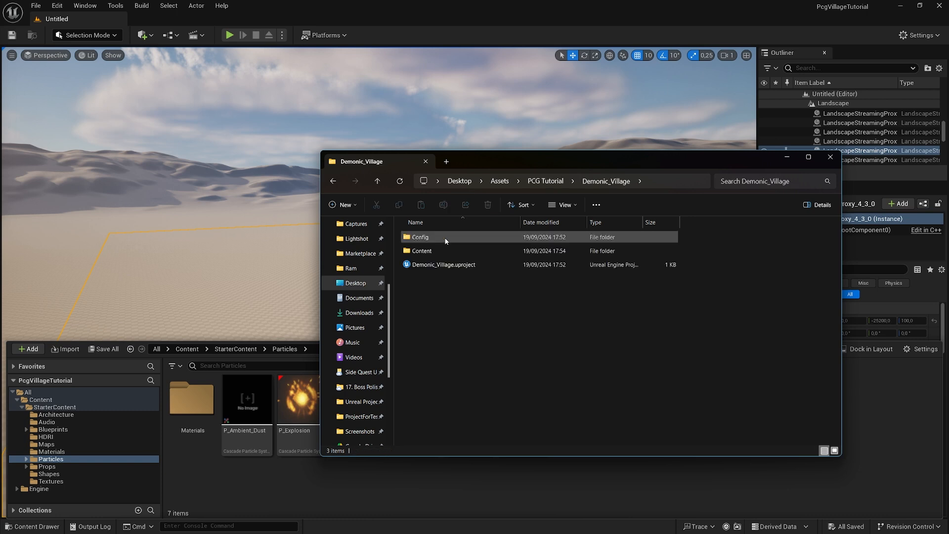
{"action": "double_click", "coordinate": [434, 250]}
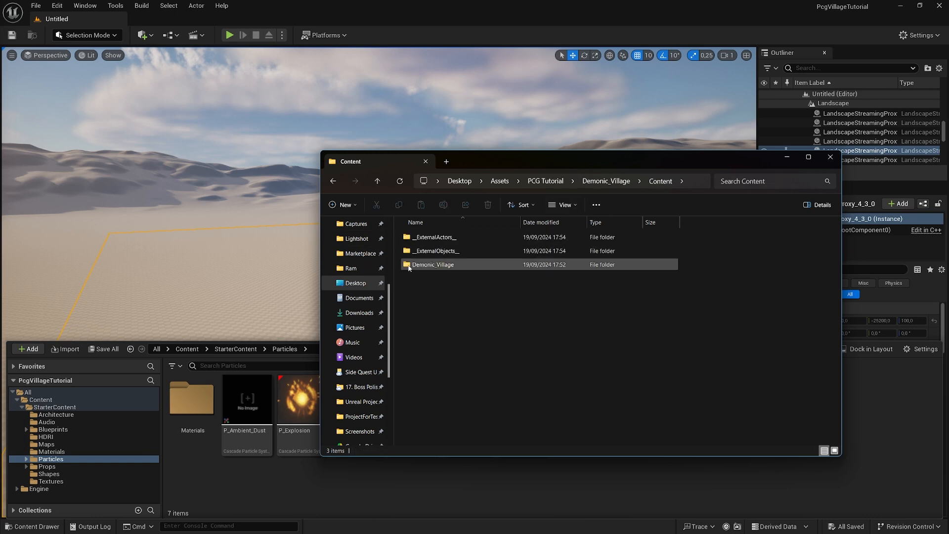
{"action": "left_click", "coordinate": [444, 266]}
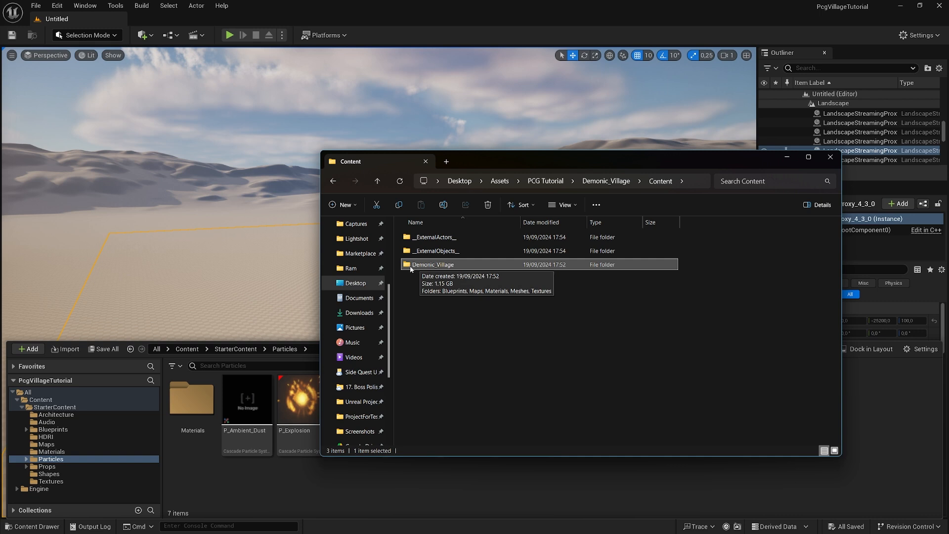
{"action": "right_click", "coordinate": [472, 266]}
{"action": "left_click", "coordinate": [500, 258]}
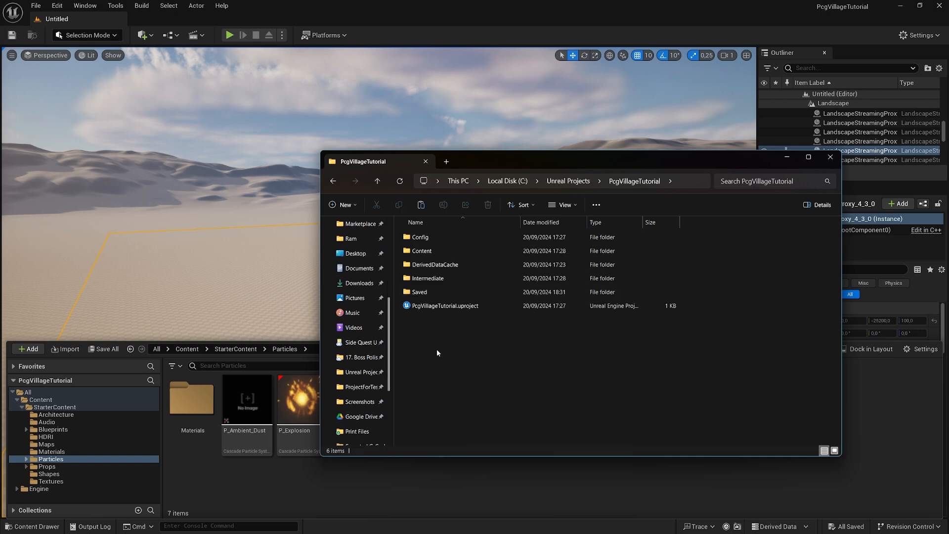
- Paste the copied Demonic_Village folder into the Content folder of the PcgVillageTutorial project
{"action": "double_click", "coordinate": [426, 251]}
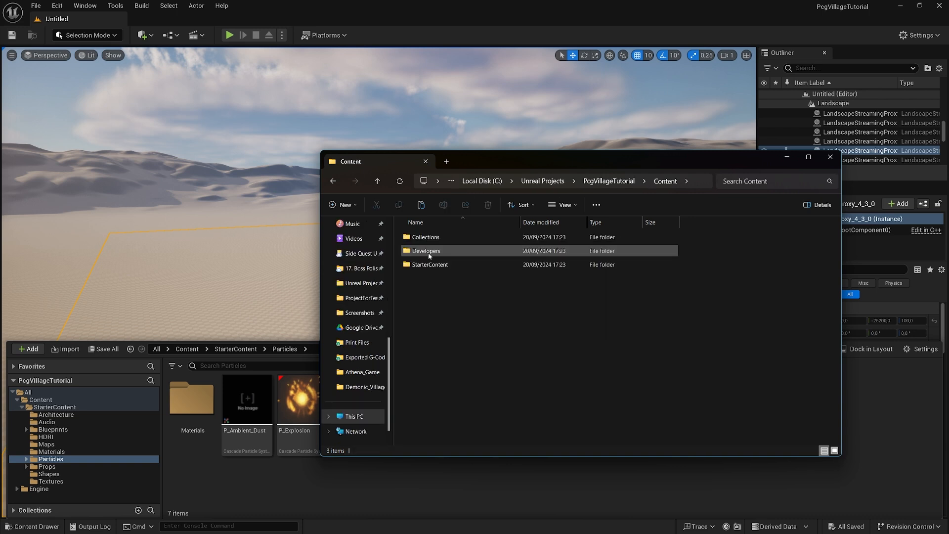
{"action": "right_click", "coordinate": [432, 305]}
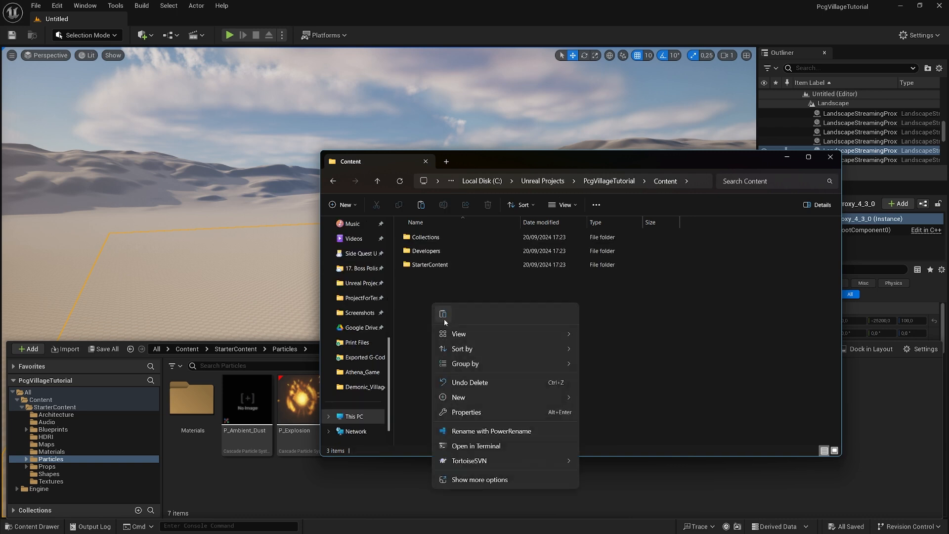
{"action": "left_click", "coordinate": [444, 319]}
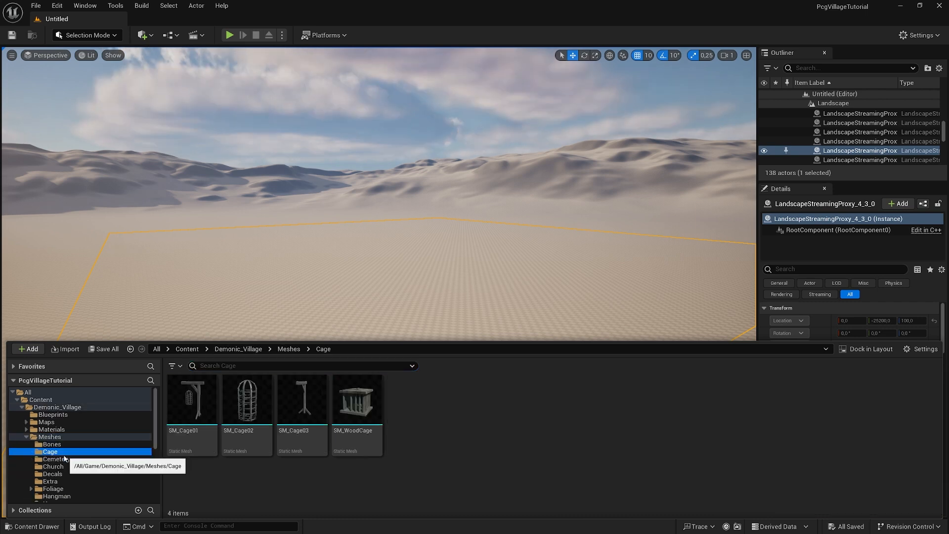
- Browse the Cemetery, Church, Extra and Cage mesh folders of the Demonic_Village assets
{"action": "left_click", "coordinate": [56, 459]}
{"action": "left_click", "coordinate": [60, 468]}
{"action": "left_click", "coordinate": [57, 482]}
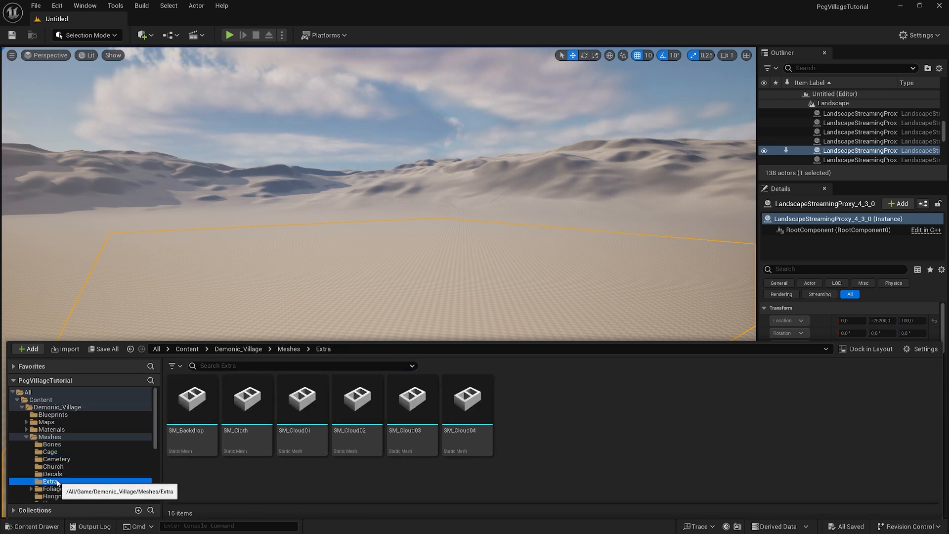
{"action": "left_click", "coordinate": [60, 461]}
{"action": "left_click", "coordinate": [58, 452]}
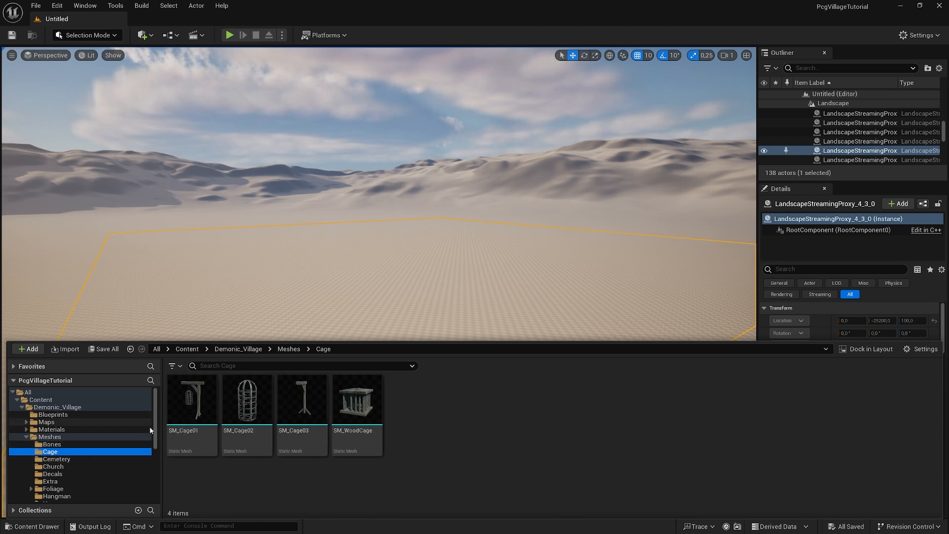
- Search the Quixel Bridge library for "Tree" and view the Desert Western Tree Stump Dead Medium 01 asset and its sign-in option
{"action": "left_click", "coordinate": [30, 349]}
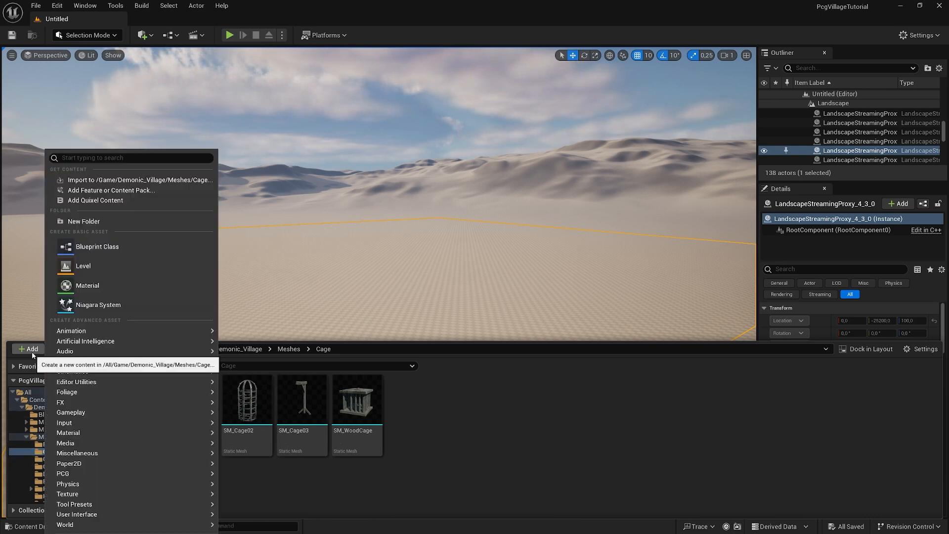
{"action": "left_click", "coordinate": [98, 201]}
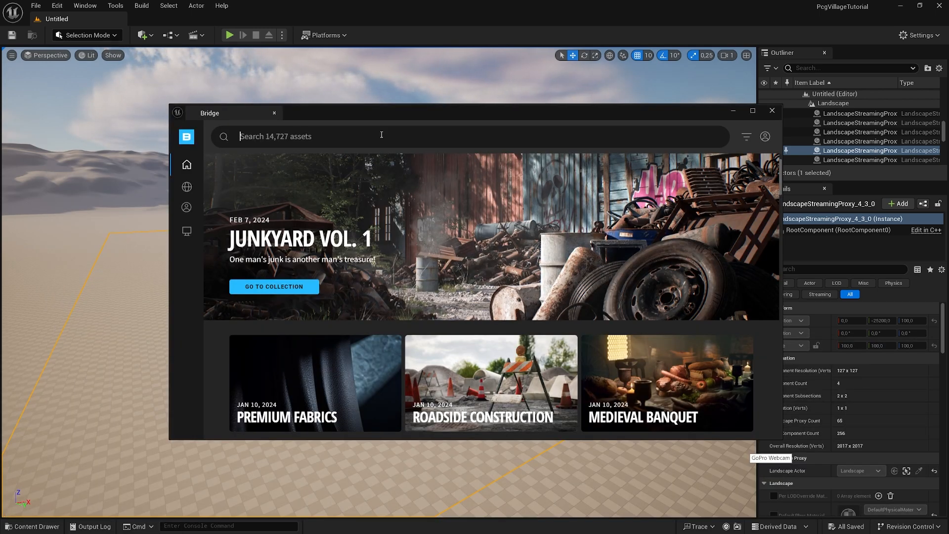
{"action": "type", "text": "Tree"}
{"action": "key", "text": "Return"}
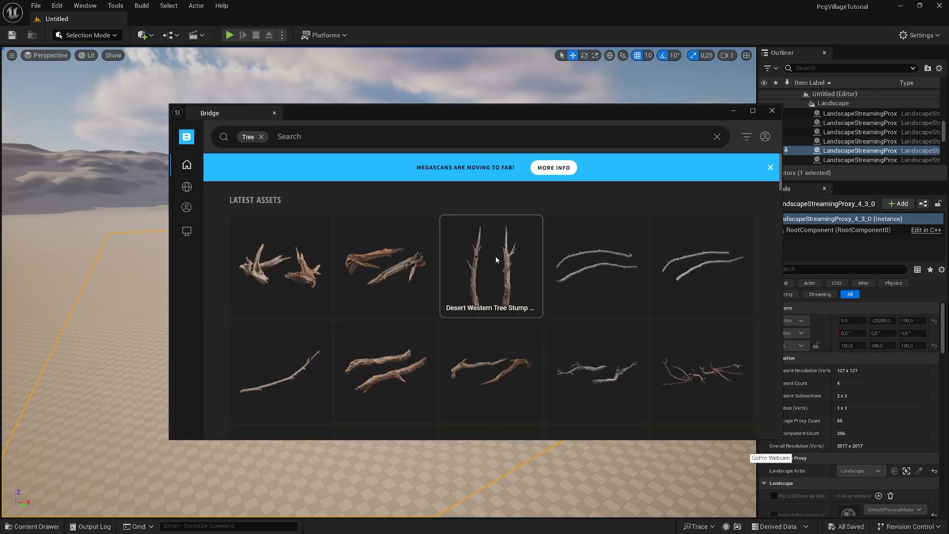
{"action": "left_click", "coordinate": [495, 259]}
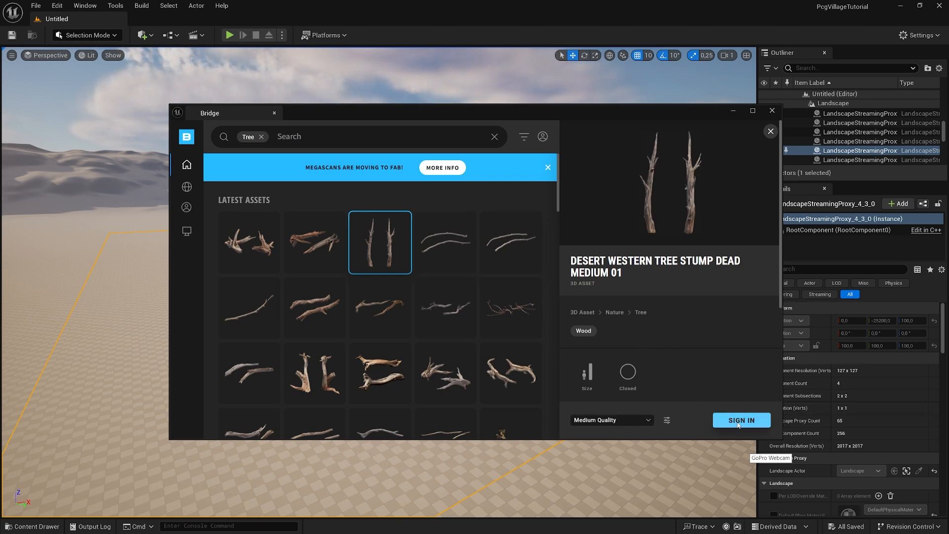
{"action": "left_click", "coordinate": [721, 417]}
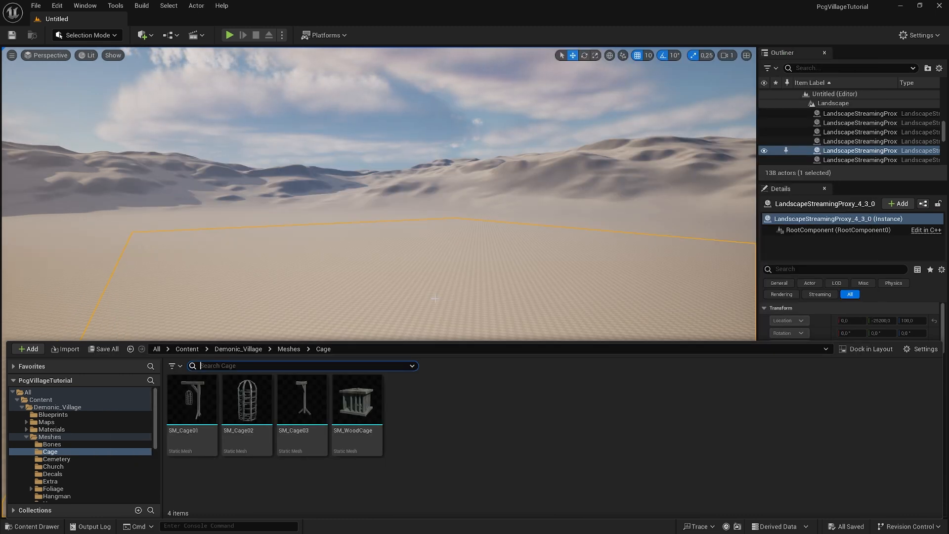
- Create a new level from the Empty Open World template
{"action": "left_click", "coordinate": [35, 5]}
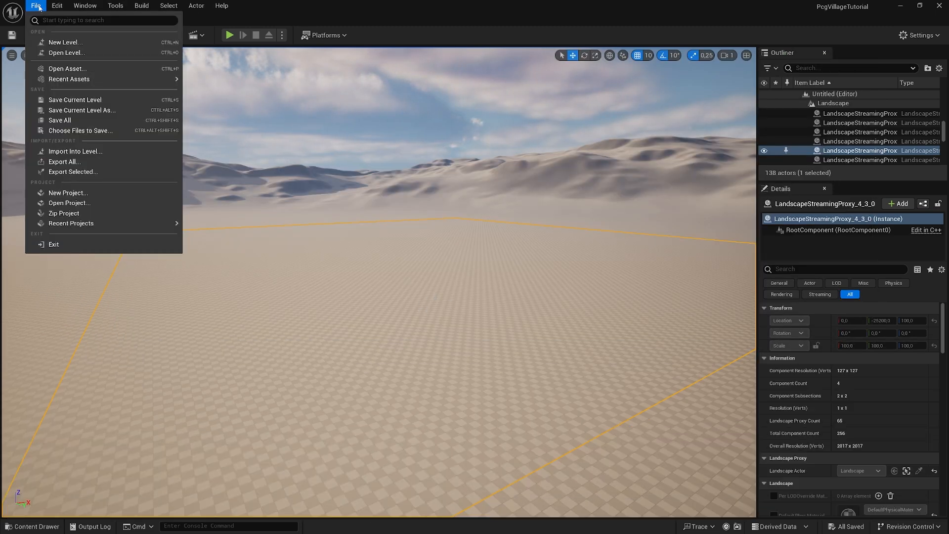
{"action": "left_click", "coordinate": [64, 42]}
{"action": "left_click", "coordinate": [443, 214]}
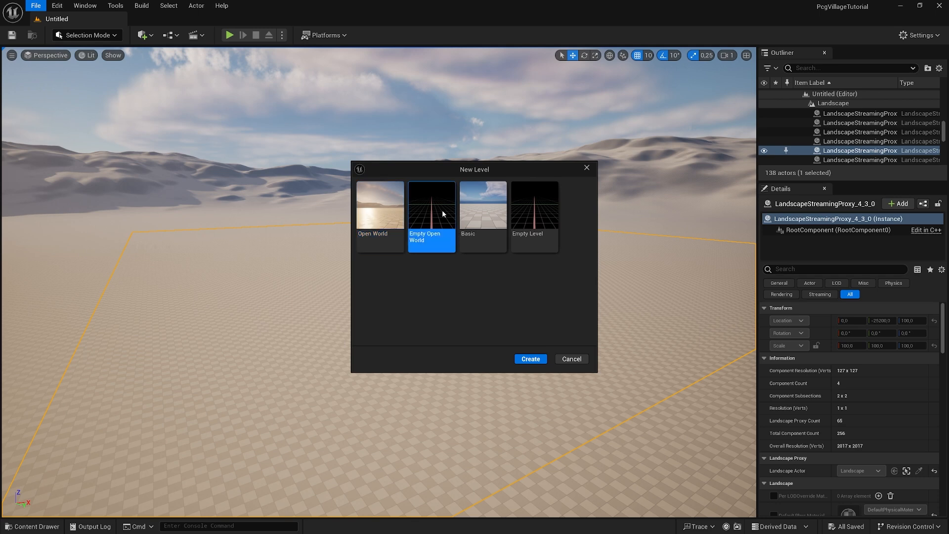
{"action": "left_click", "coordinate": [527, 359]}
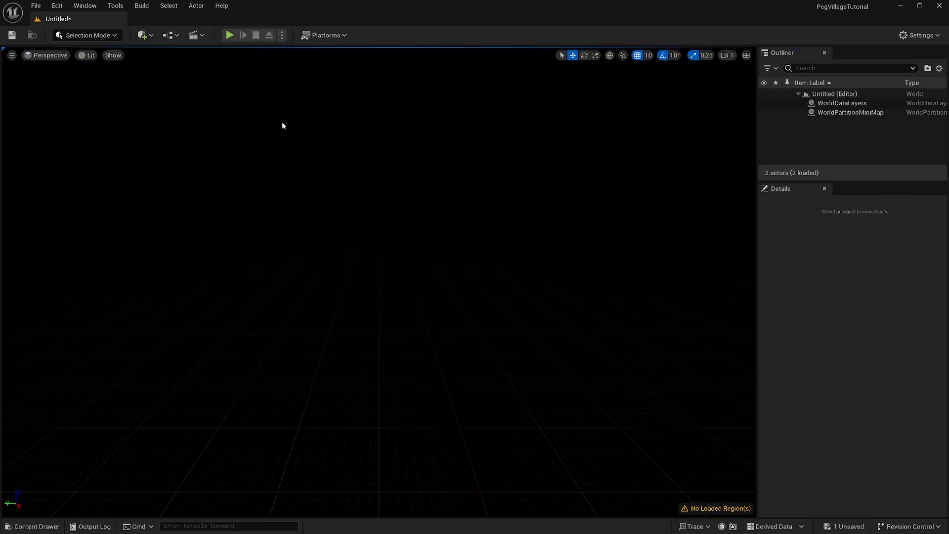
- Add a sky light, atmospheric directional light, sky atmosphere, volumetric cloud and height fog using the Env. Light Mixer
{"action": "left_click", "coordinate": [85, 5]}
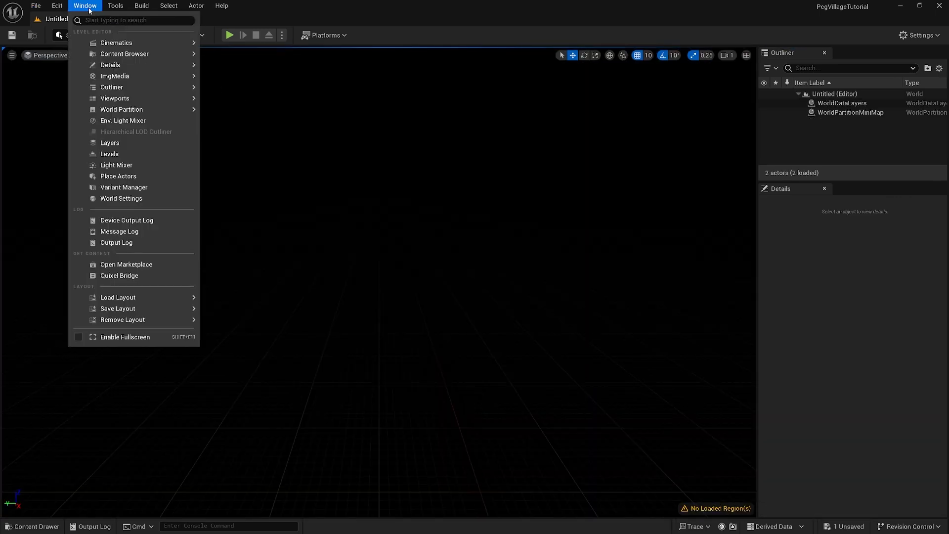
{"action": "left_click", "coordinate": [115, 126]}
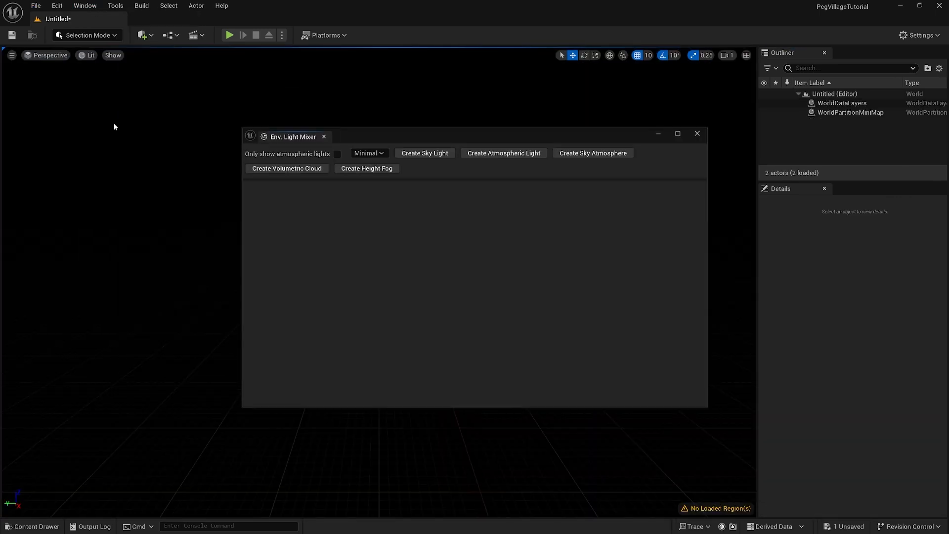
{"action": "left_click", "coordinate": [451, 155]}
{"action": "left_click", "coordinate": [452, 154]}
{"action": "left_click", "coordinate": [453, 155]}
{"action": "left_click", "coordinate": [447, 154]}
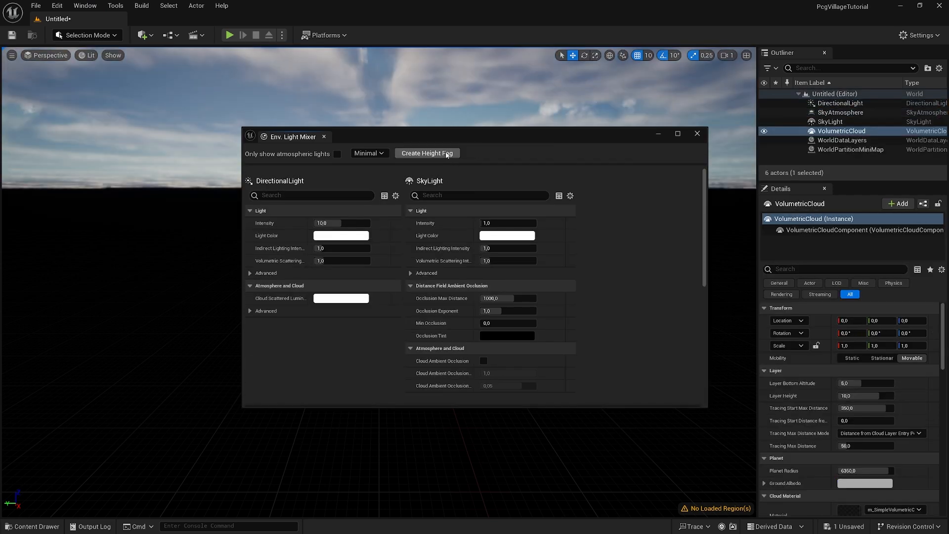
{"action": "left_click", "coordinate": [447, 154]}
{"action": "left_click", "coordinate": [699, 134]}
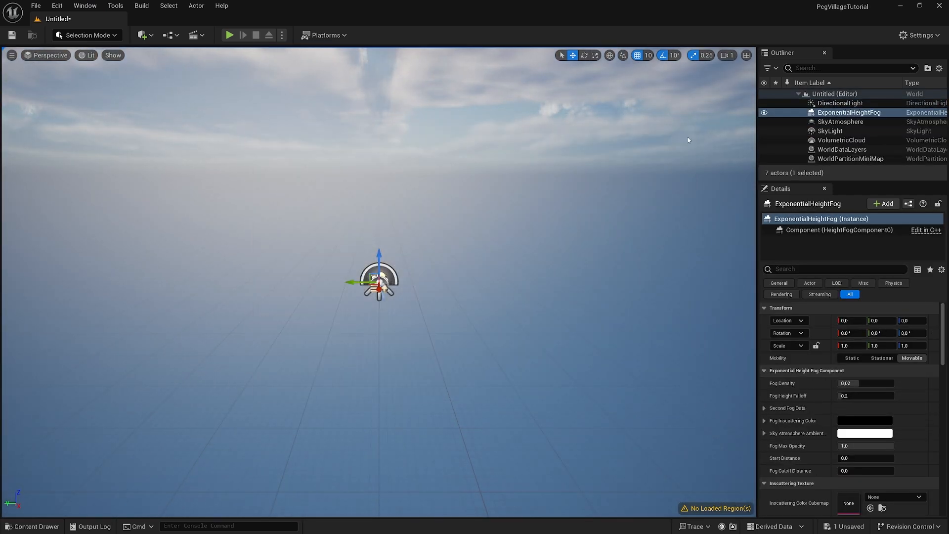
{"action": "left_click", "coordinate": [688, 141]}
- Create a new landscape with 63×63 quad sections and 8×8 components, and return to Selection Mode
{"action": "left_click", "coordinate": [94, 35]}
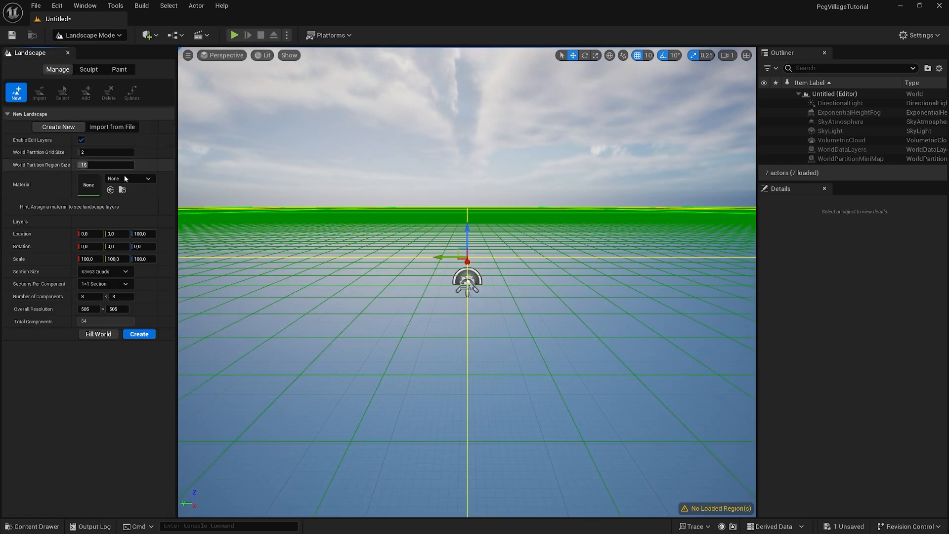
{"action": "left_click", "coordinate": [140, 334]}
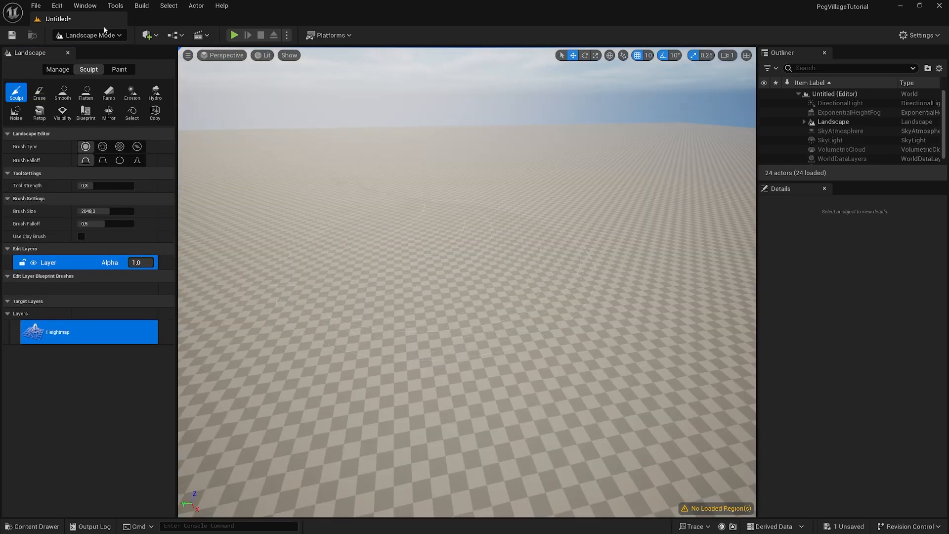
{"action": "left_click", "coordinate": [94, 35]}
{"action": "left_click", "coordinate": [92, 52]}
- Load a large square region around the origin of the World Partition map from a selection
{"action": "left_click", "coordinate": [704, 510]}
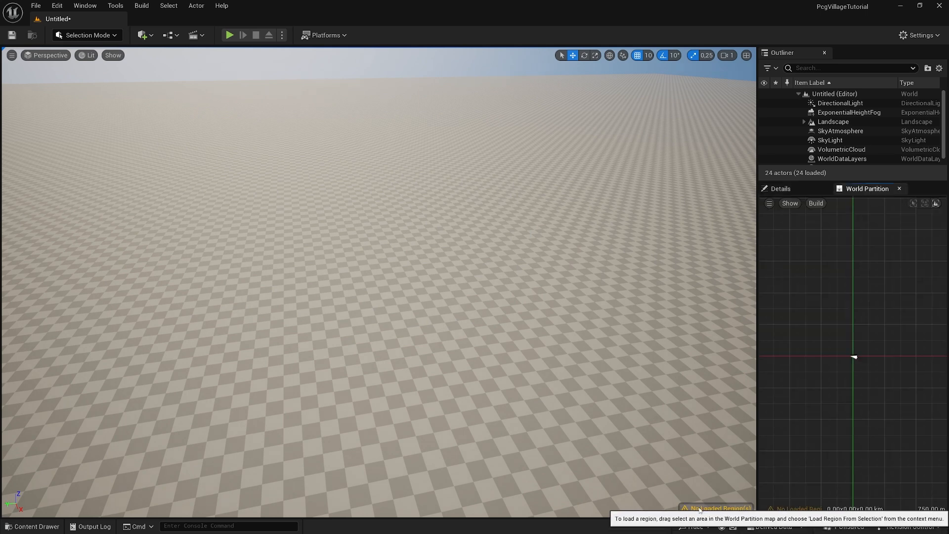
{"action": "scroll", "coordinate": [845, 370], "scroll_direction": "down", "scroll_amount": 10}
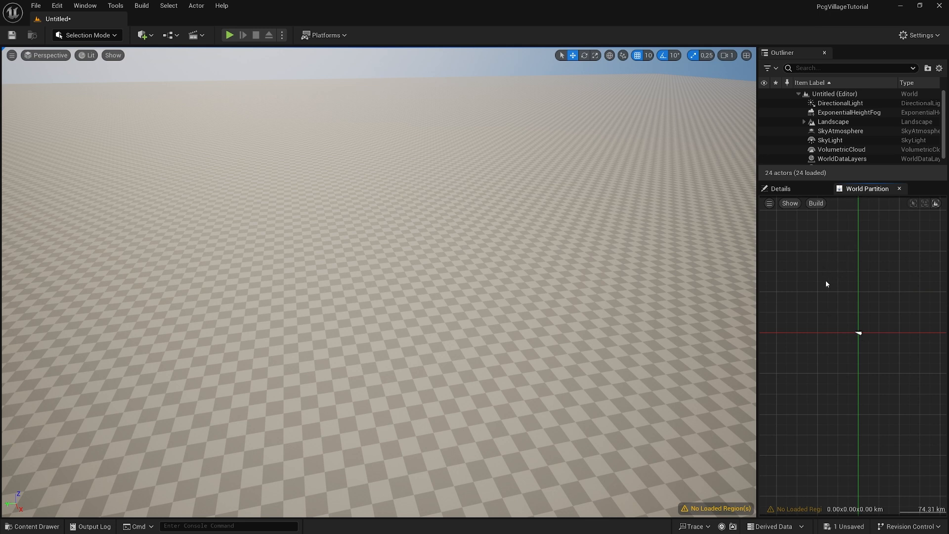
{"action": "left_click_drag", "start_coordinate": [784, 261], "coordinate": [930, 412]}
{"action": "right_click", "coordinate": [859, 310]}
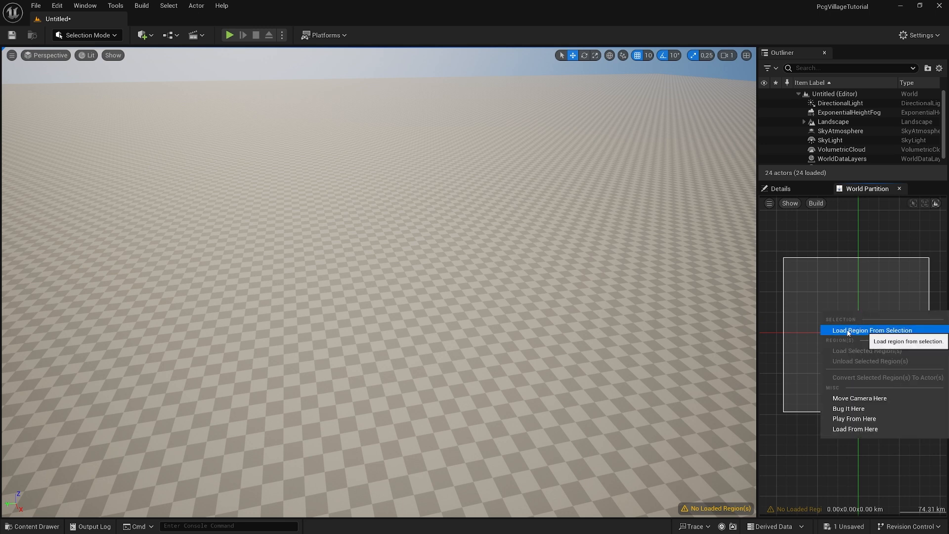
{"action": "left_click", "coordinate": [848, 331]}
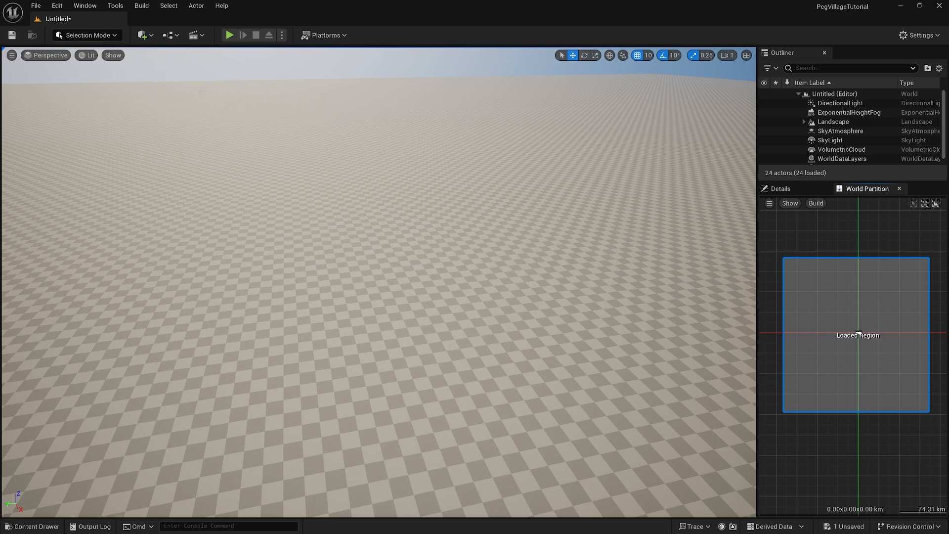
{"action": "right_click_drag", "start_coordinate": [417, 205], "coordinate": [418, 205]}
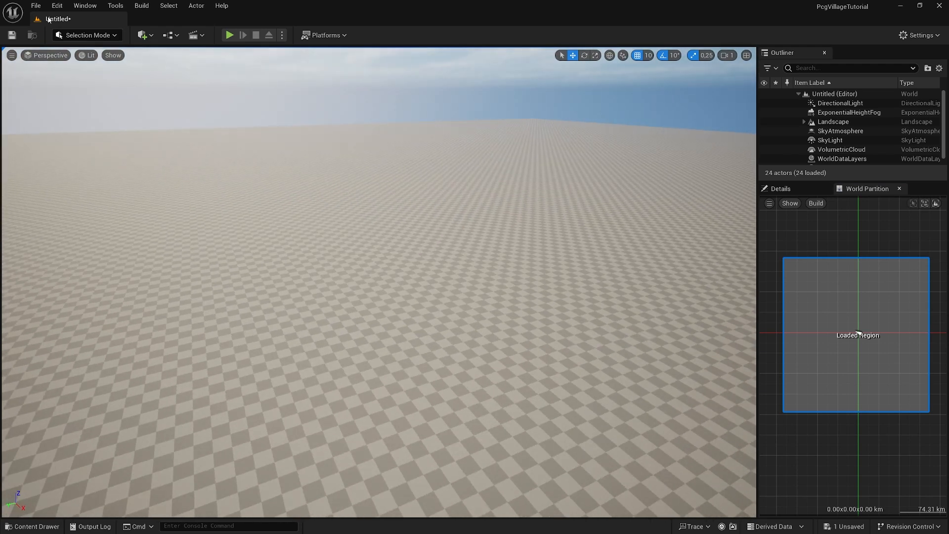
- Start saving the current level and create a PcgVillage folder inside Content
{"action": "left_click", "coordinate": [35, 6]}
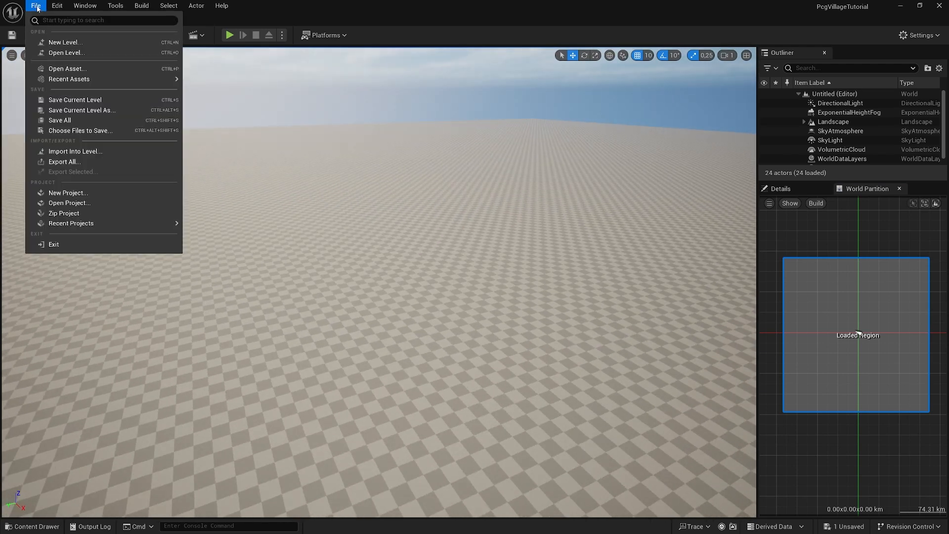
{"action": "left_click", "coordinate": [74, 101]}
{"action": "right_click", "coordinate": [512, 197]}
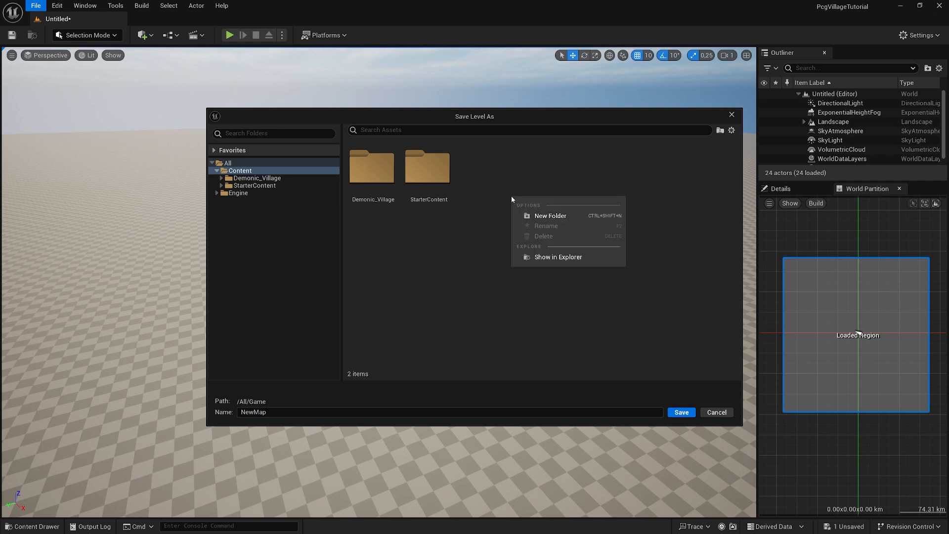
{"action": "left_click", "coordinate": [548, 216]}
{"action": "type", "text": "PcgVillage"}
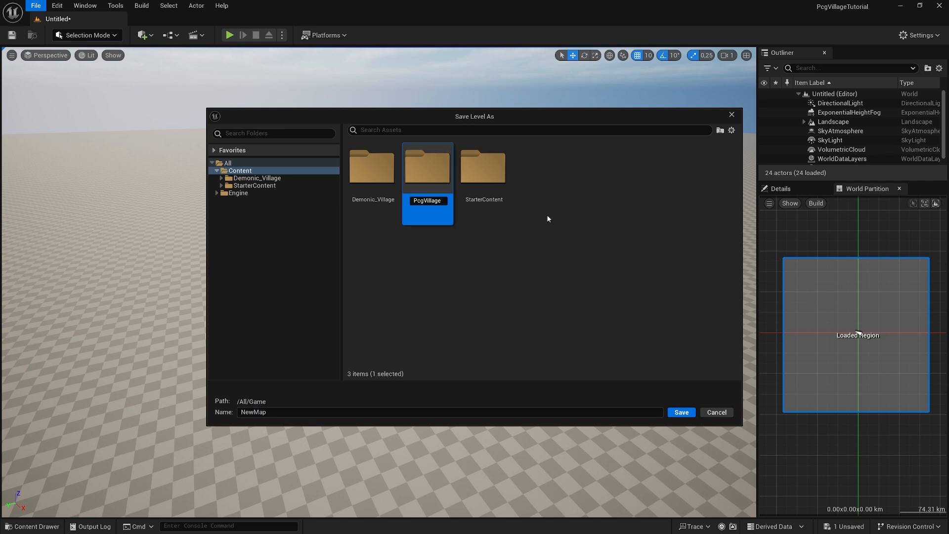
{"action": "key", "text": "Return"}
- Save the level as M_PcgVillage in the PcgVillage folder
{"action": "double_click", "coordinate": [437, 175]}
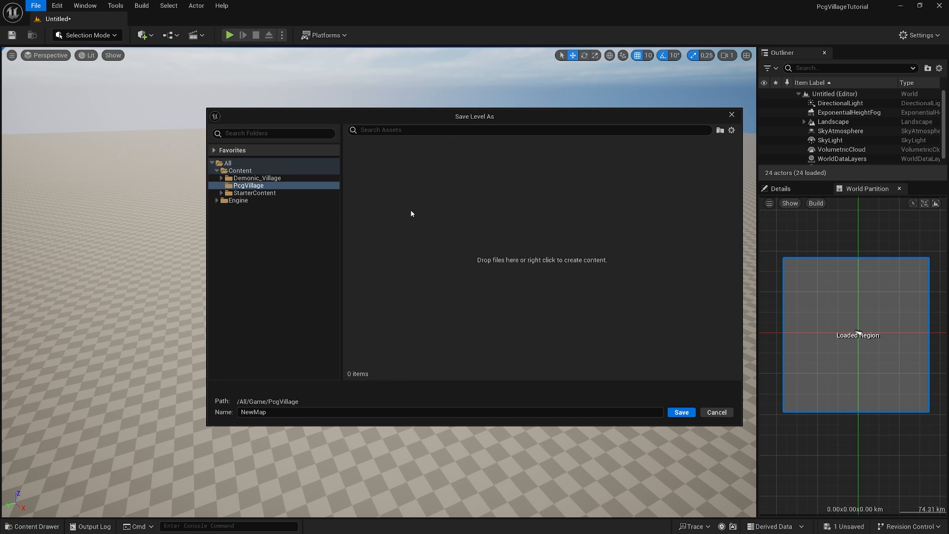
{"action": "left_click", "coordinate": [283, 412]}
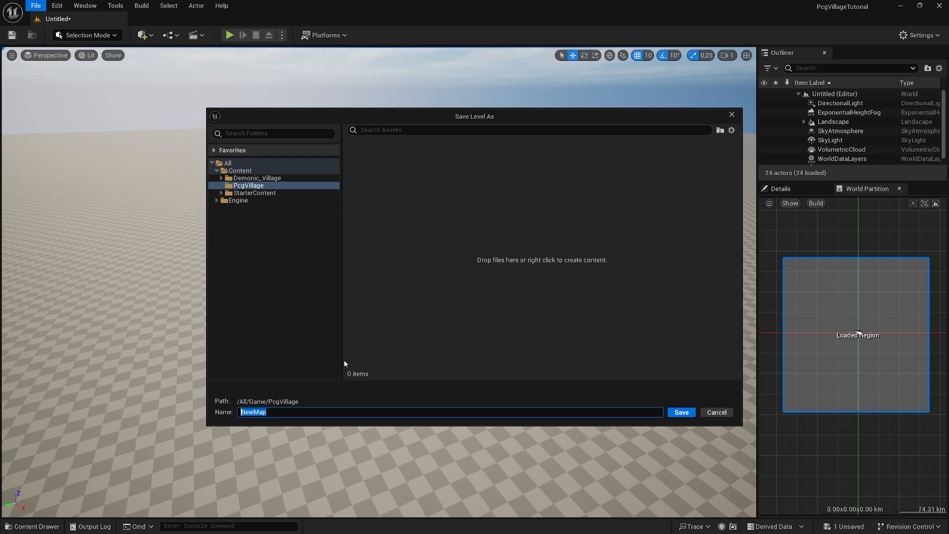
{"action": "type", "text": "M_PcgVillage"}
{"action": "left_click", "coordinate": [682, 413]}
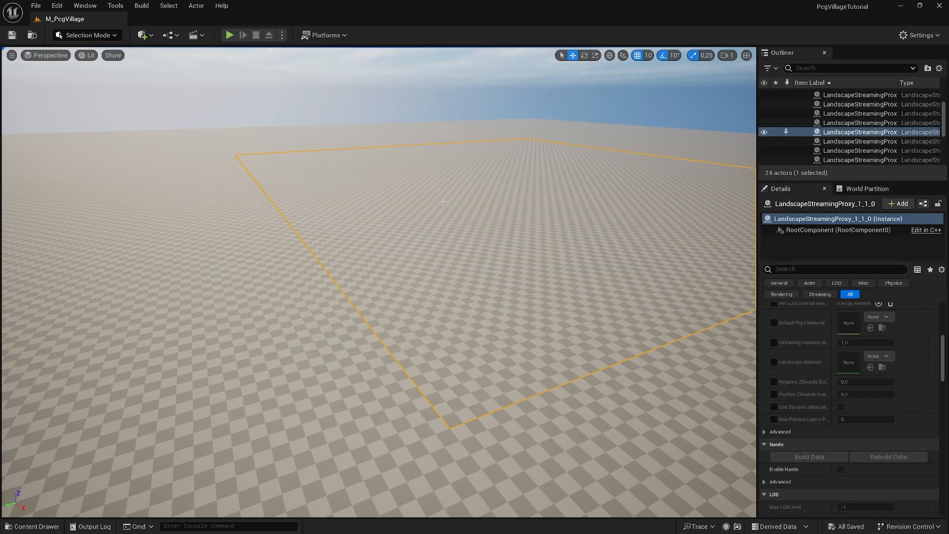
- Assign MM_Landscape_Material from the Demonic_Village Master_Material folder as the Landscape actor's landscape material
{"action": "scroll", "coordinate": [841, 129], "scroll_direction": "up", "scroll_amount": 3}
{"action": "left_click", "coordinate": [828, 122]}
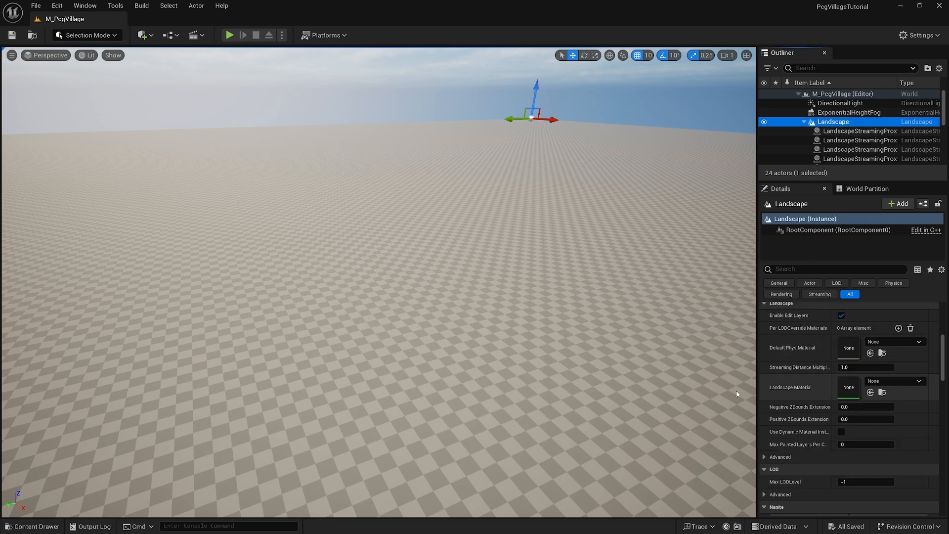
{"action": "left_click", "coordinate": [33, 526]}
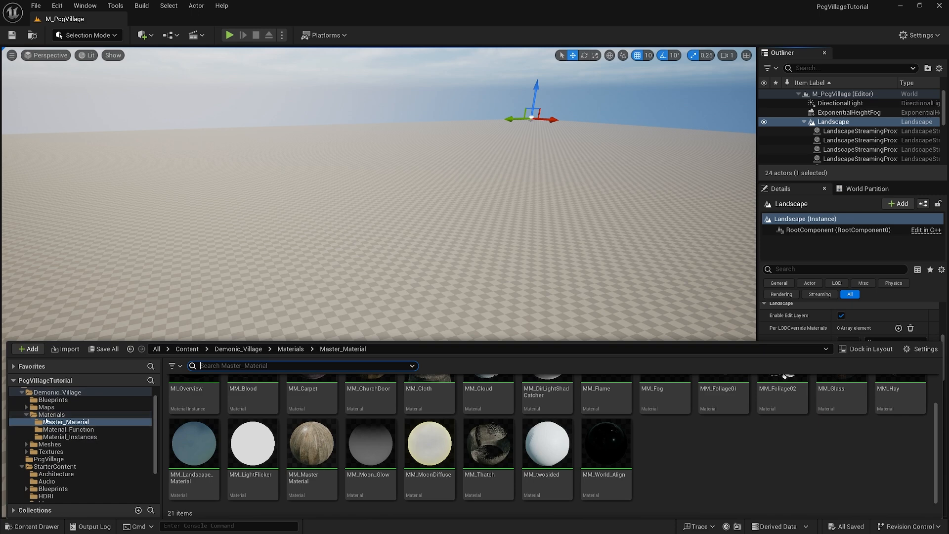
{"action": "scroll", "coordinate": [52, 413], "scroll_direction": "up", "scroll_amount": 2}
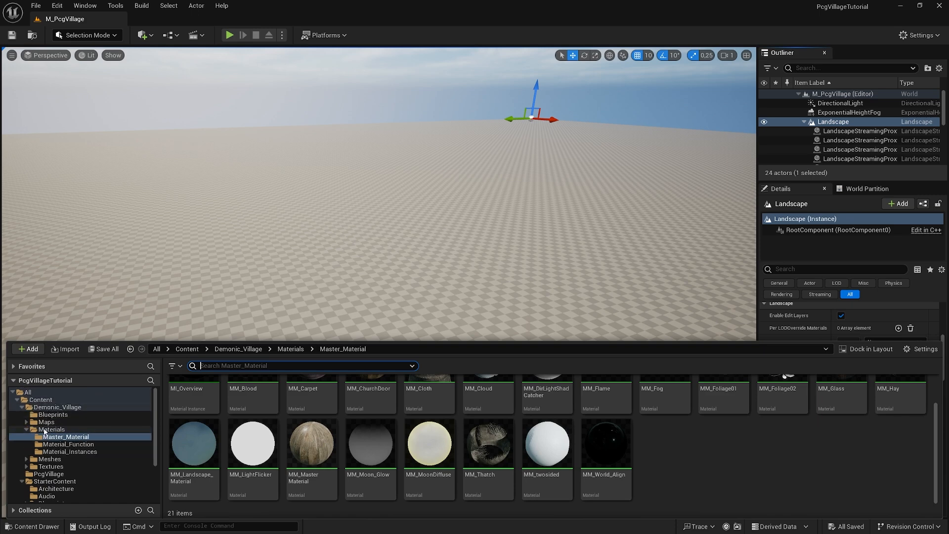
{"action": "left_click", "coordinate": [210, 444]}
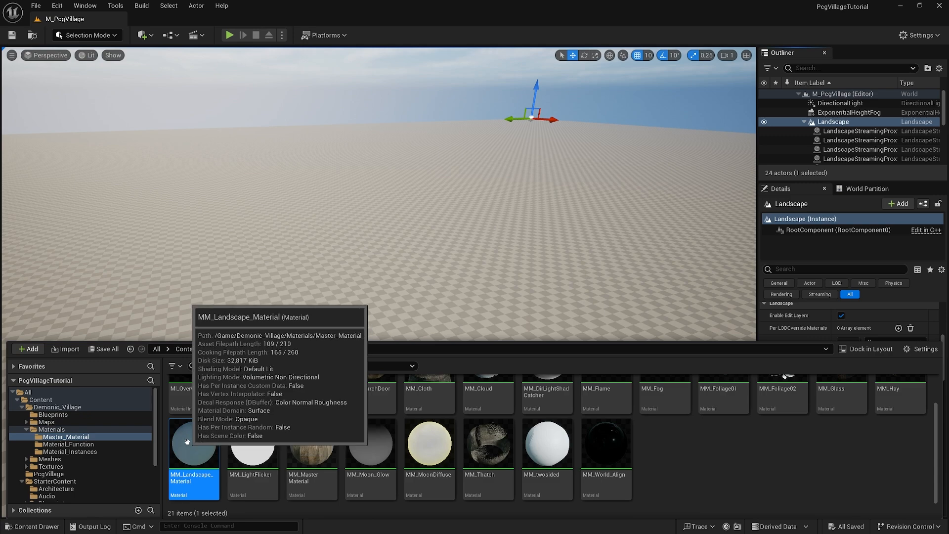
{"action": "left_click", "coordinate": [934, 296]}
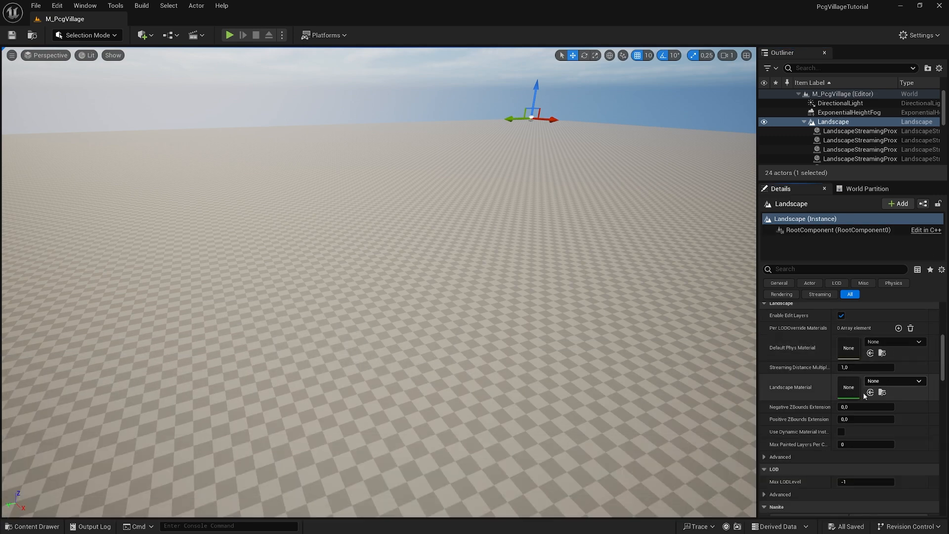
{"action": "left_click", "coordinate": [870, 392]}
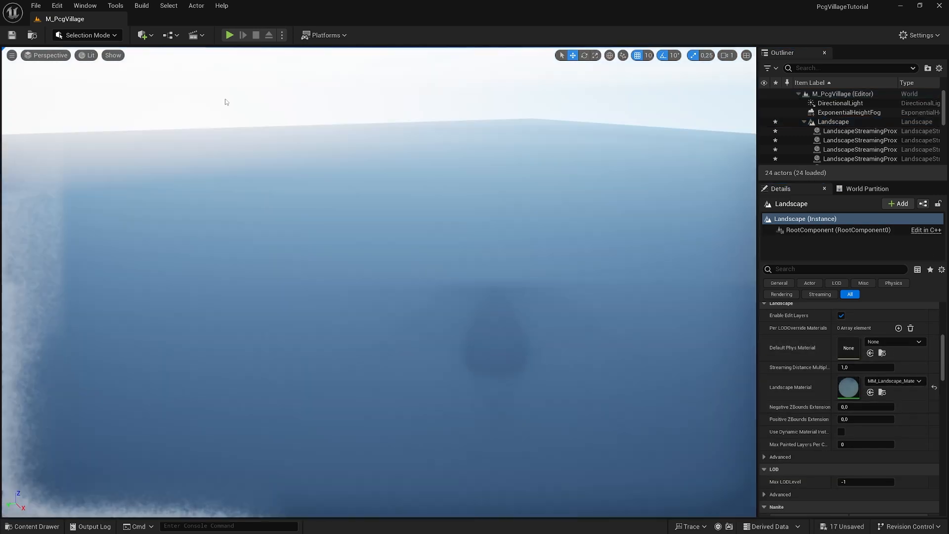
- Assign the existing LL layer info assets to the landscape's Mud_Wet, Mud_Dry, Mud_Veg and Wet paint layers
{"action": "left_click", "coordinate": [110, 35]}
{"action": "left_click", "coordinate": [106, 61]}
{"action": "left_click", "coordinate": [119, 69]}
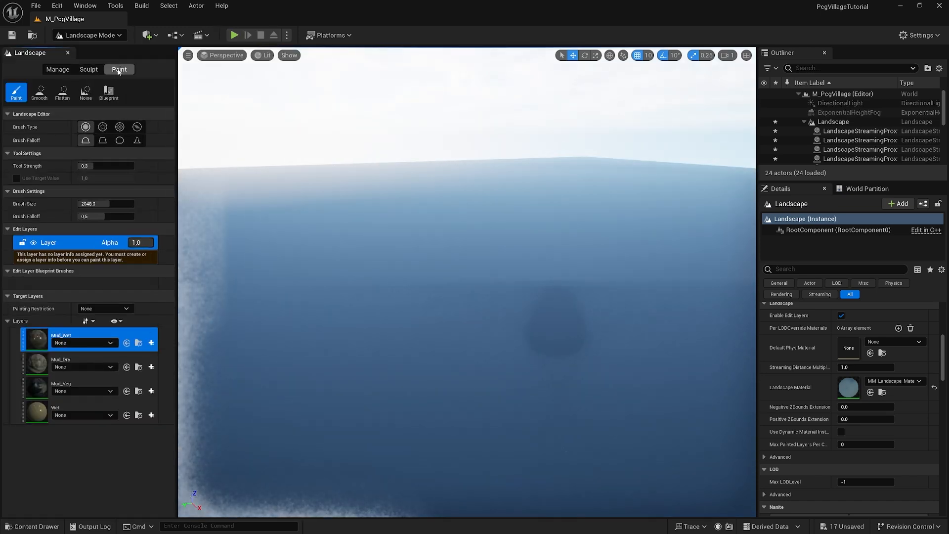
{"action": "left_click", "coordinate": [101, 345]}
{"action": "left_click", "coordinate": [89, 345]}
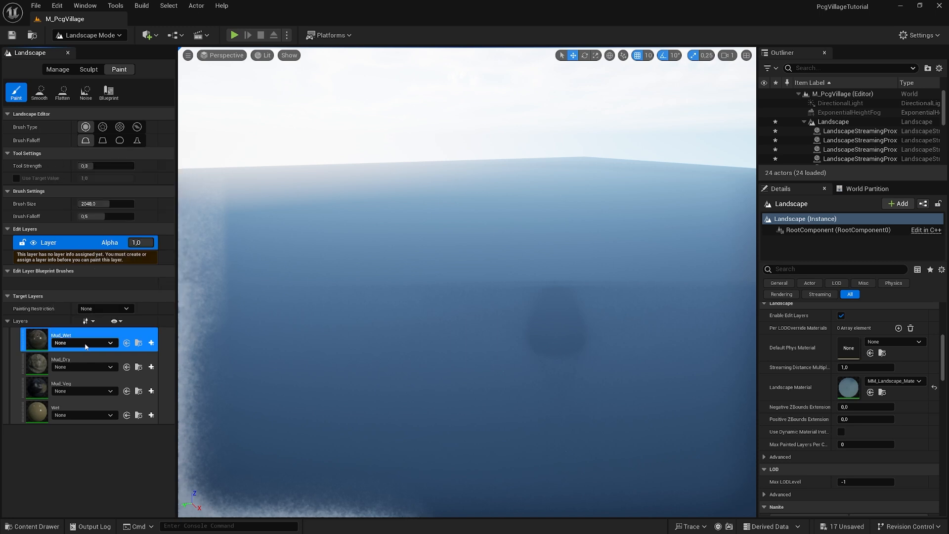
{"action": "left_click", "coordinate": [94, 367]}
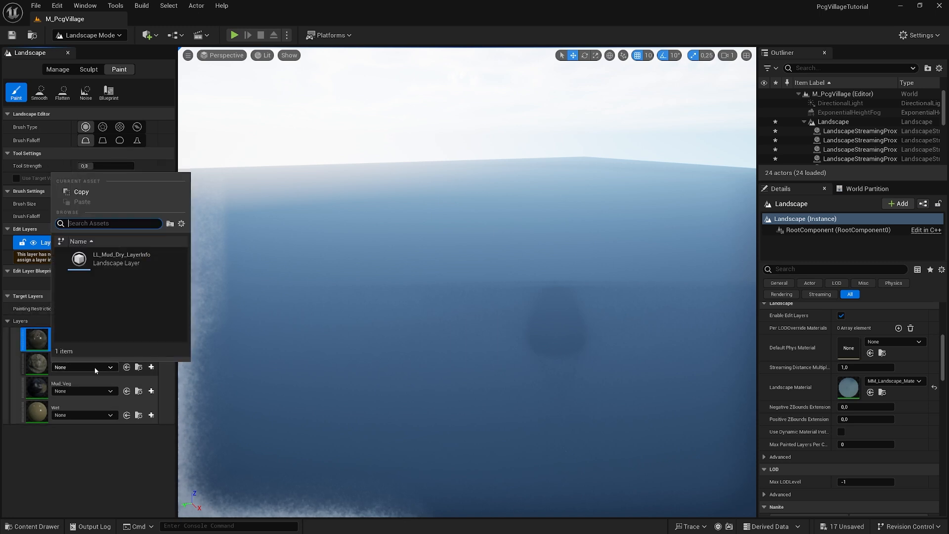
{"action": "left_click", "coordinate": [85, 387]}
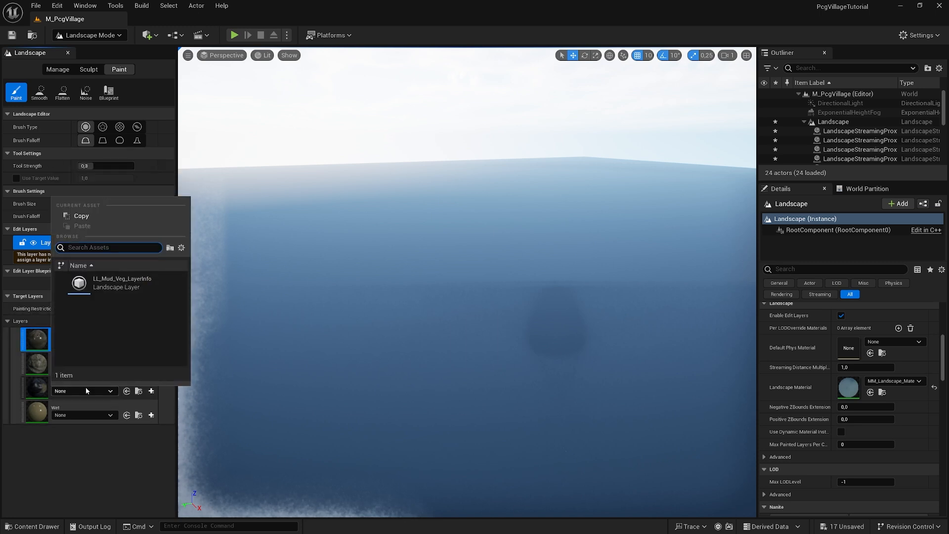
{"action": "left_click", "coordinate": [102, 411]}
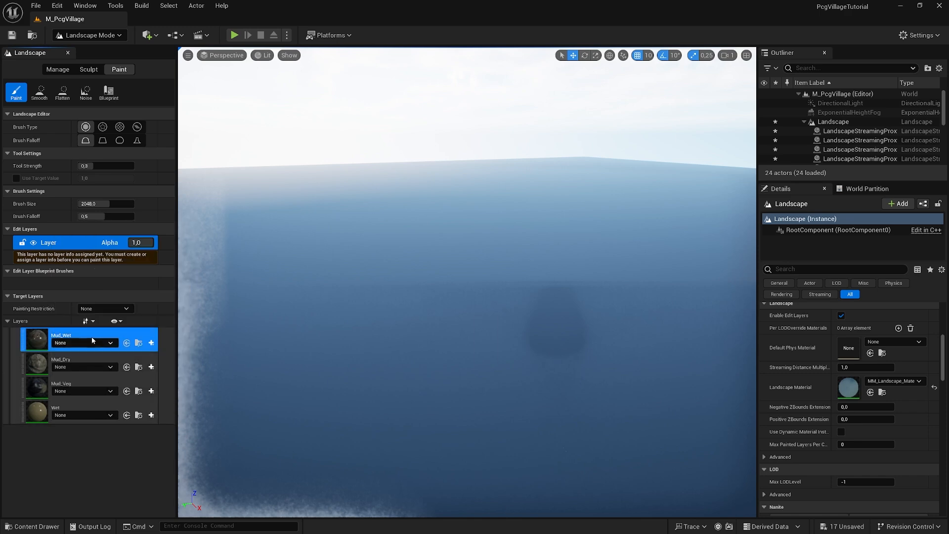
{"action": "left_click", "coordinate": [91, 341]}
{"action": "left_click", "coordinate": [102, 234]}
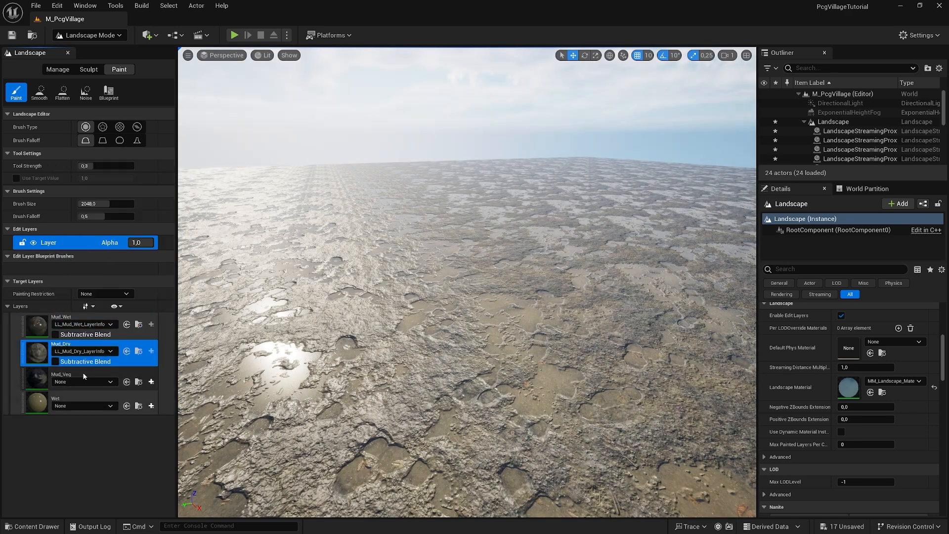
{"action": "left_click", "coordinate": [84, 408]}
{"action": "left_click", "coordinate": [103, 313]}
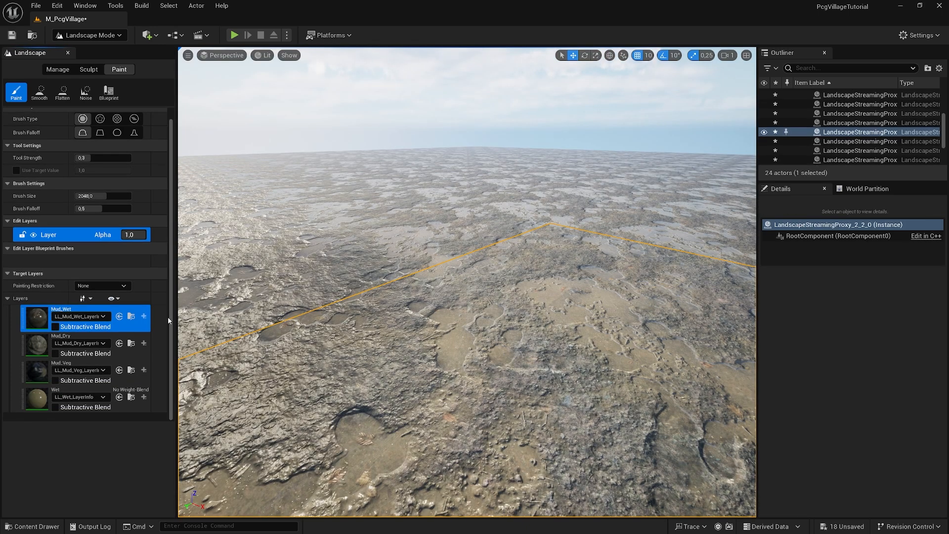
- Test-paint the Mud_Dry layer across the landscape and undo the paint strokes
{"action": "left_click", "coordinate": [91, 324]}
{"action": "left_click", "coordinate": [93, 340]}
{"action": "mouse_move", "coordinate": [438, 302]}
{"action": "left_mouse_down"}
{"action": "mouse_move", "coordinate": [386, 287]}
{"action": "mouse_move", "coordinate": [425, 351]}
{"action": "mouse_move", "coordinate": [440, 246]}
{"action": "mouse_move", "coordinate": [494, 277]}
{"action": "mouse_move", "coordinate": [569, 296]}
{"action": "mouse_move", "coordinate": [619, 289]}
{"action": "left_mouse_up"}
{"action": "key", "text": "ctrl+z"}
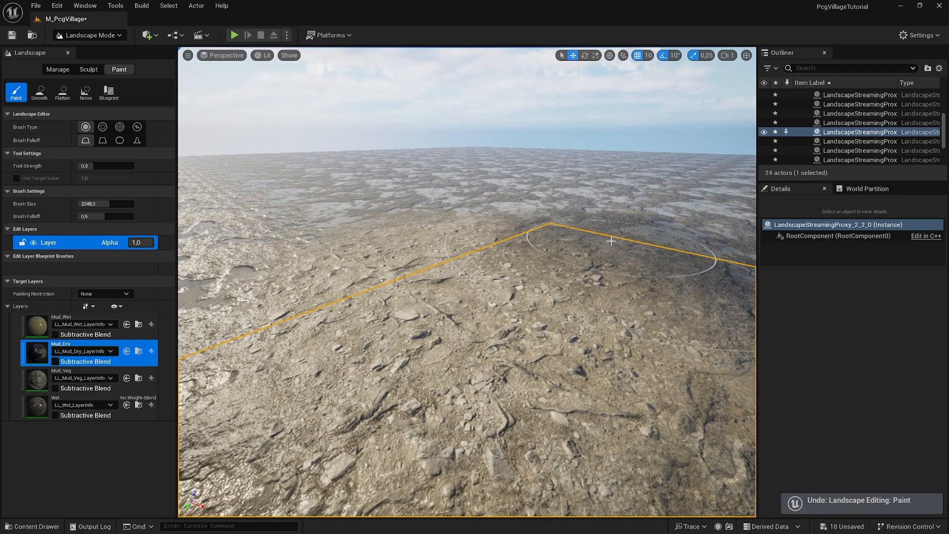
{"action": "key", "text": "ctrl+z"}
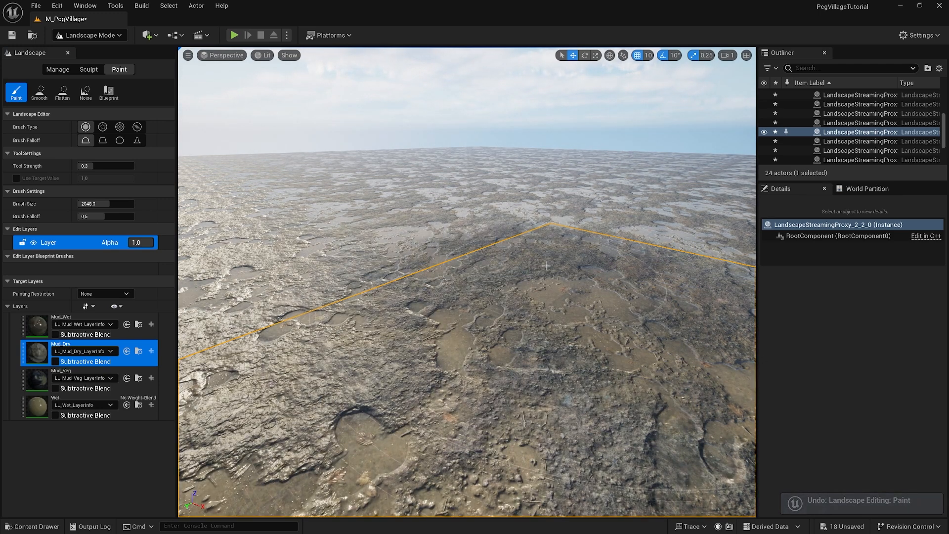
{"action": "key", "text": "ctrl+z"}
- Return to Selection Mode and create a PCG Graph named PCG_Forest in the PcgVillage folder
{"action": "left_click", "coordinate": [118, 36]}
{"action": "left_click", "coordinate": [80, 48]}
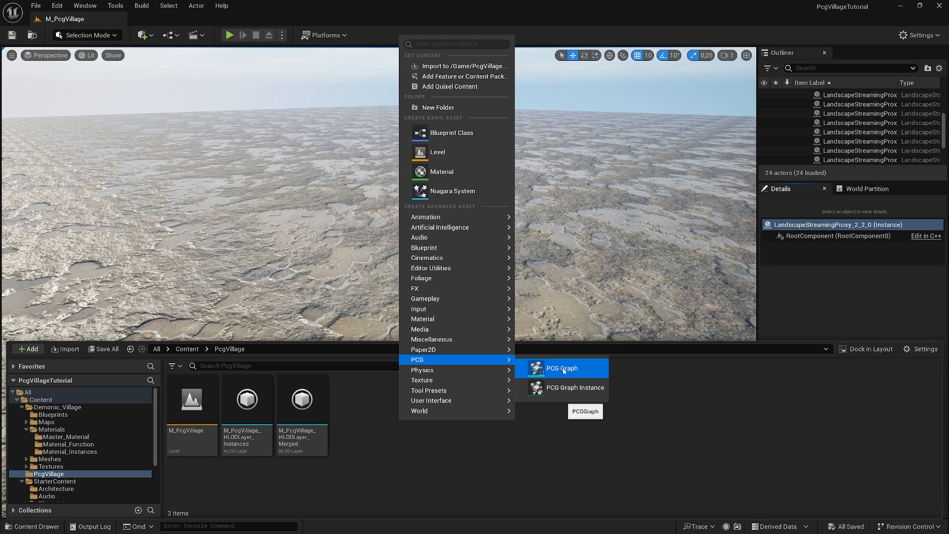
{"action": "left_click", "coordinate": [562, 368]}
{"action": "type", "text": "PCG_Forest"}
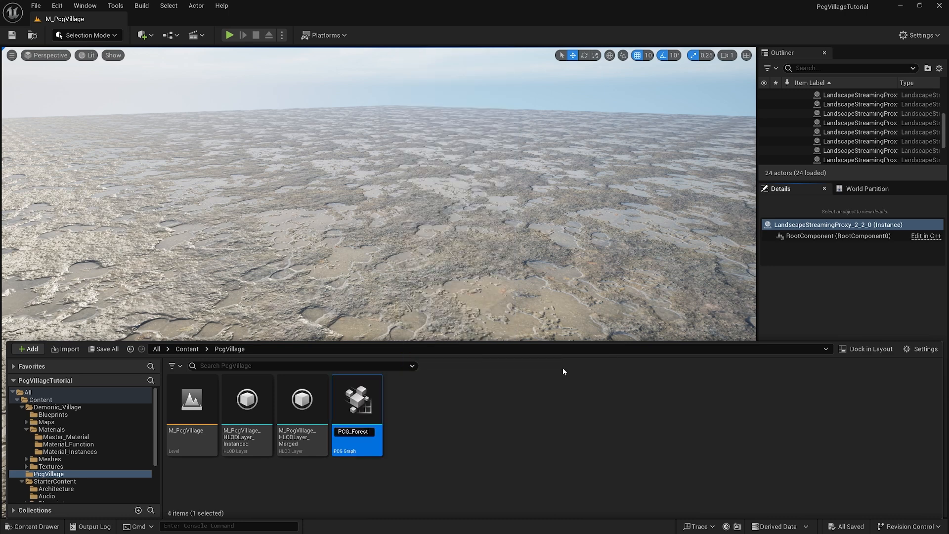
{"action": "key", "text": "Return"}
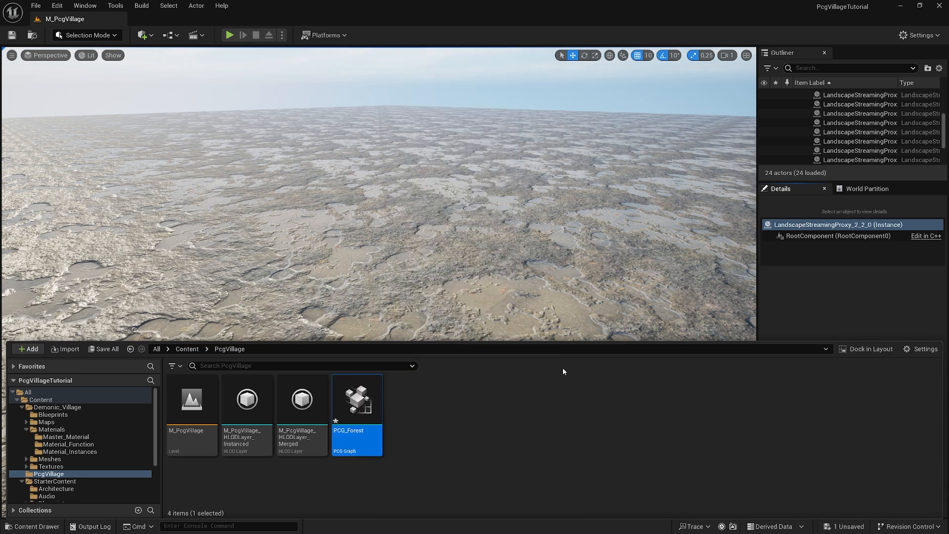
- Open the PCG_Forest graph for editing and move its window aside so the level viewport is visible
{"action": "double_click", "coordinate": [364, 403]}
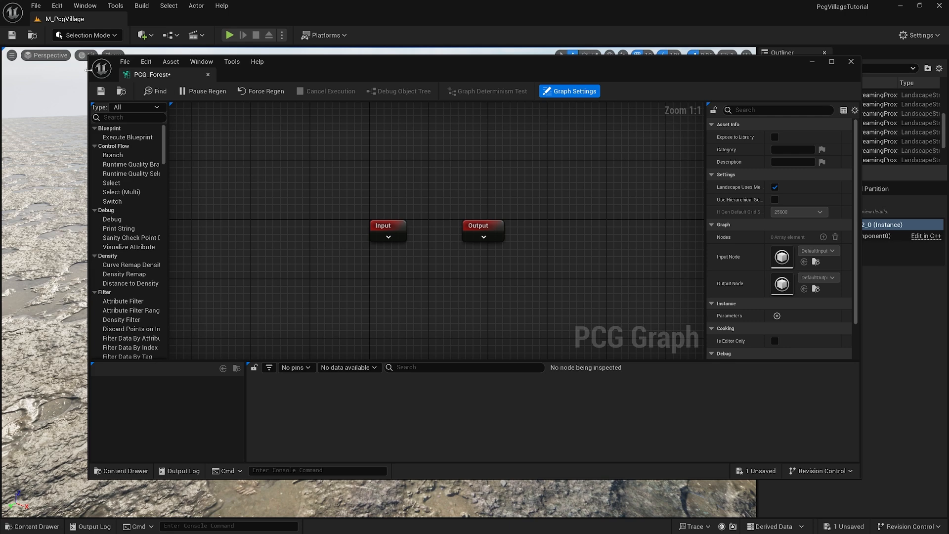
{"action": "left_click_drag", "start_coordinate": [88, 70], "coordinate": [418, 69]}
{"action": "left_click_drag", "start_coordinate": [637, 60], "coordinate": [706, 69]}
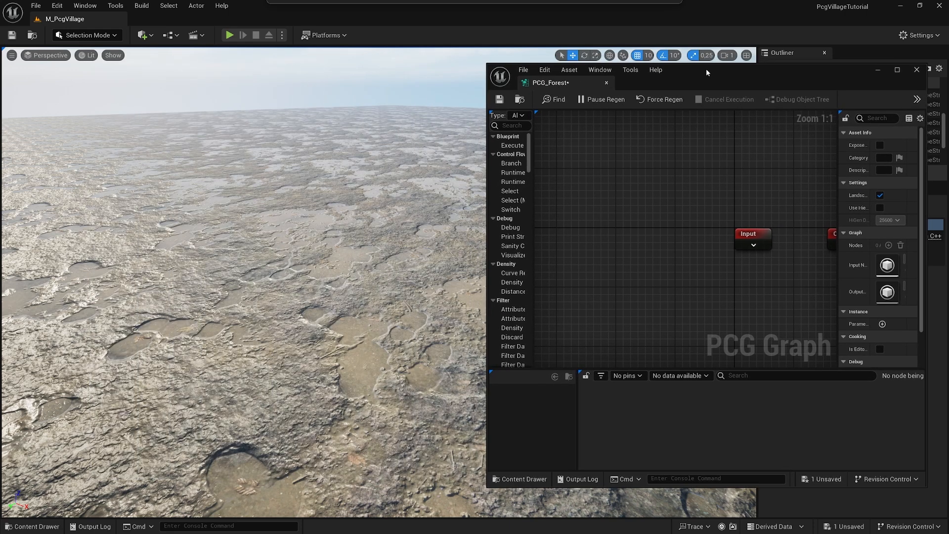
- Place the PCG_Forest graph from the PcgVillage folder onto the landscape as a PCG volume
{"action": "left_click", "coordinate": [33, 526]}
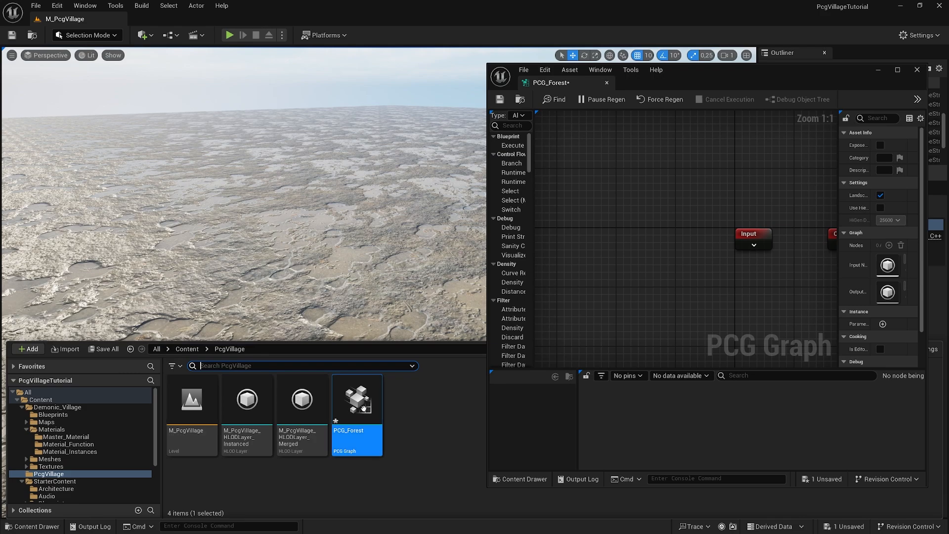
{"action": "left_click_drag", "start_coordinate": [364, 408], "coordinate": [345, 274]}
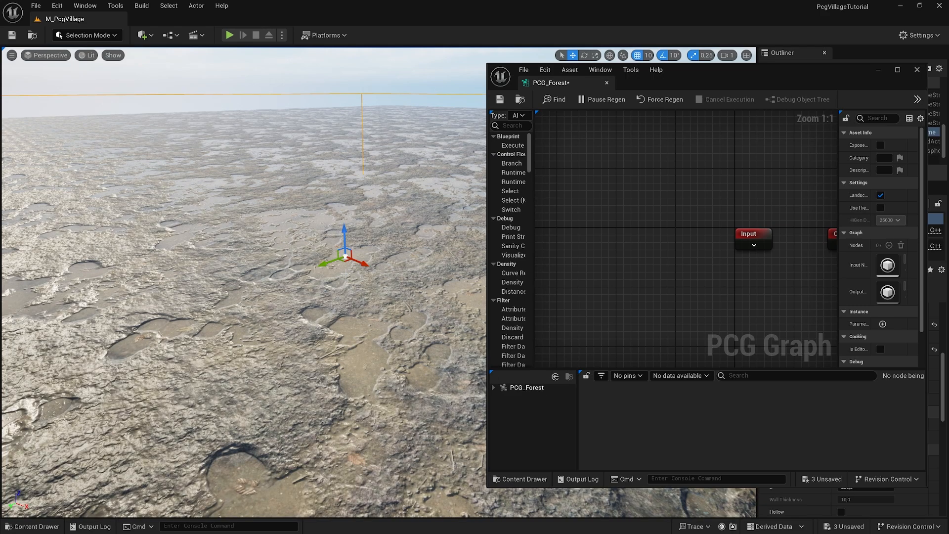
{"action": "mouse_move", "coordinate": [376, 229]}
{"action": "right_mouse_down"}
{"action": "mouse_move", "coordinate": [458, 212]}
{"action": "mouse_move", "coordinate": [440, 195]}
{"action": "mouse_move", "coordinate": [321, 217]}
{"action": "mouse_move", "coordinate": [267, 207]}
{"action": "mouse_move", "coordinate": [391, 221]}
{"action": "right_mouse_up"}
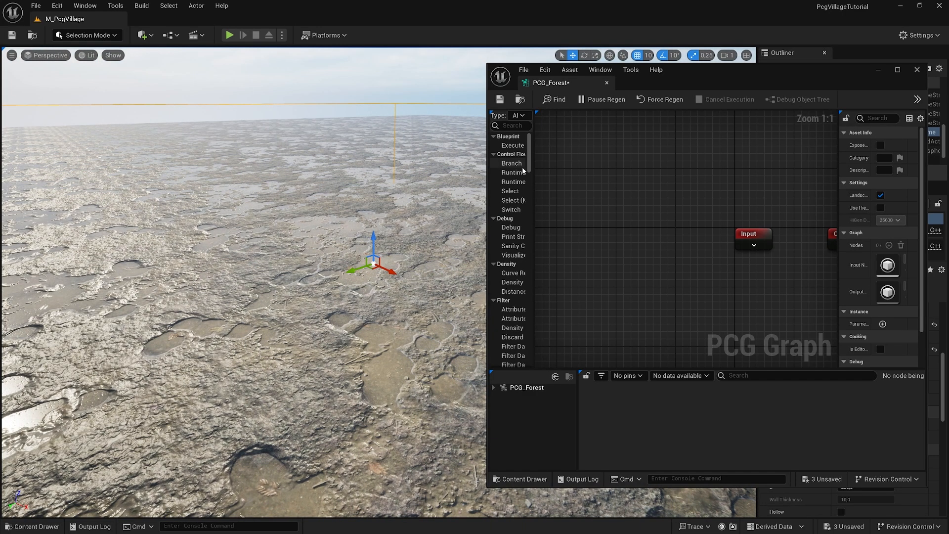
- Open a second level viewport and arrange it side by side with the PCG_Forest graph editor, filling half the screen each
{"action": "left_click", "coordinate": [90, 7]}
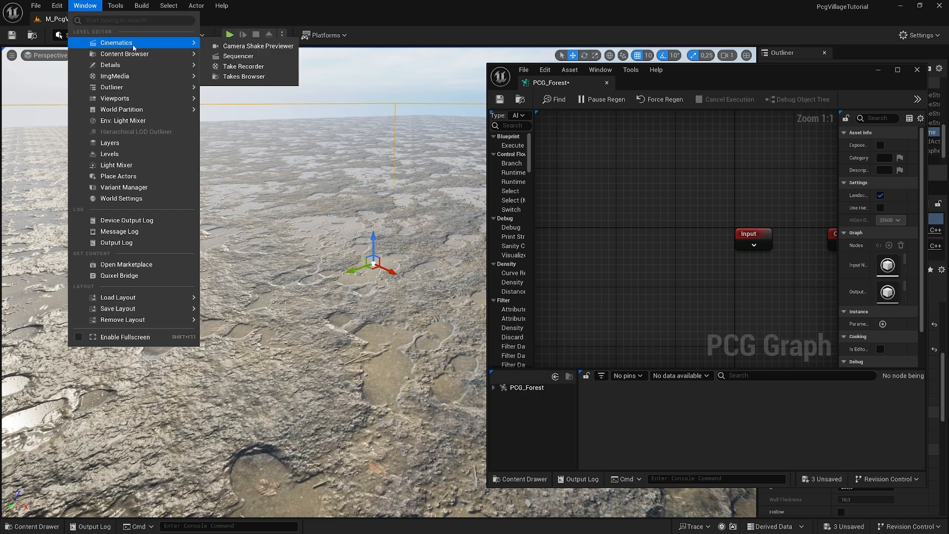
{"action": "mouse_move", "coordinate": [173, 98]}
{"action": "left_click", "coordinate": [255, 112]}
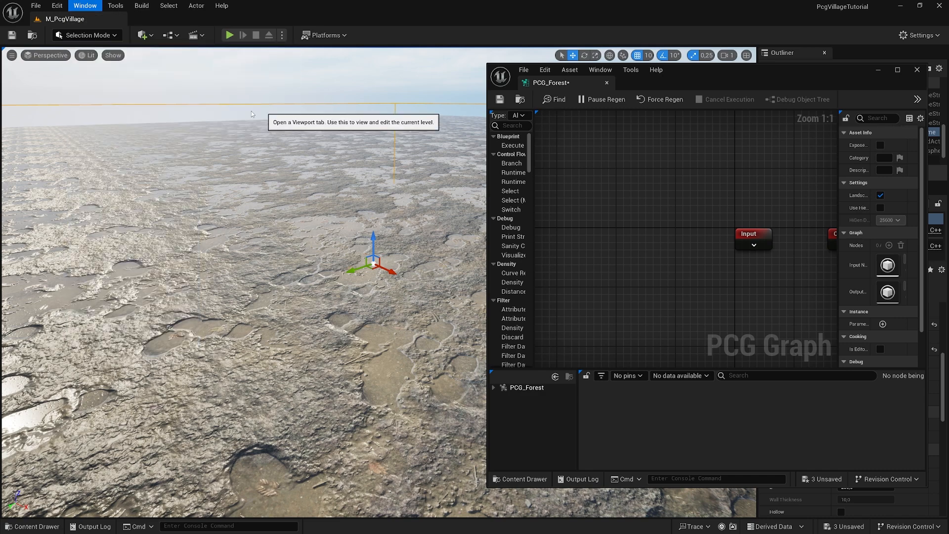
{"action": "left_click_drag", "start_coordinate": [417, 138], "coordinate": [9, 137]}
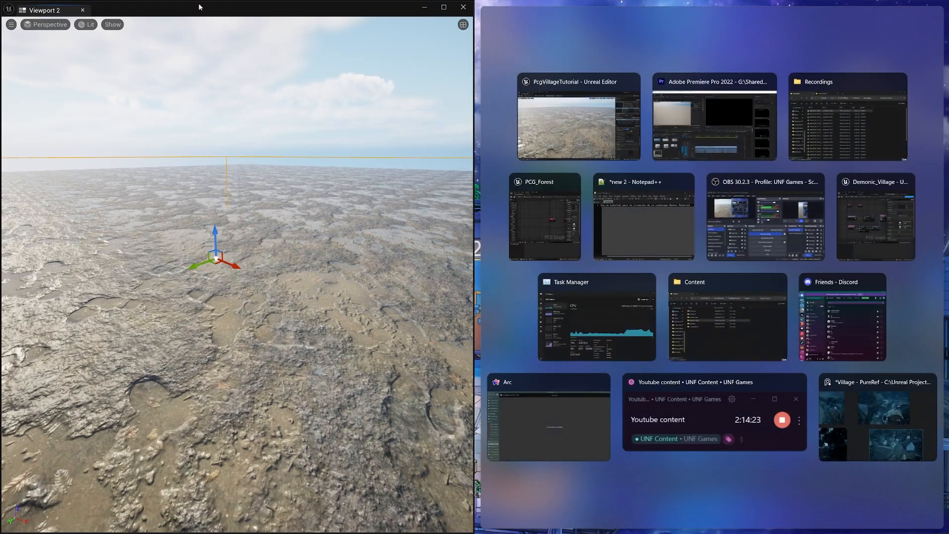
{"action": "left_click", "coordinate": [547, 205]}
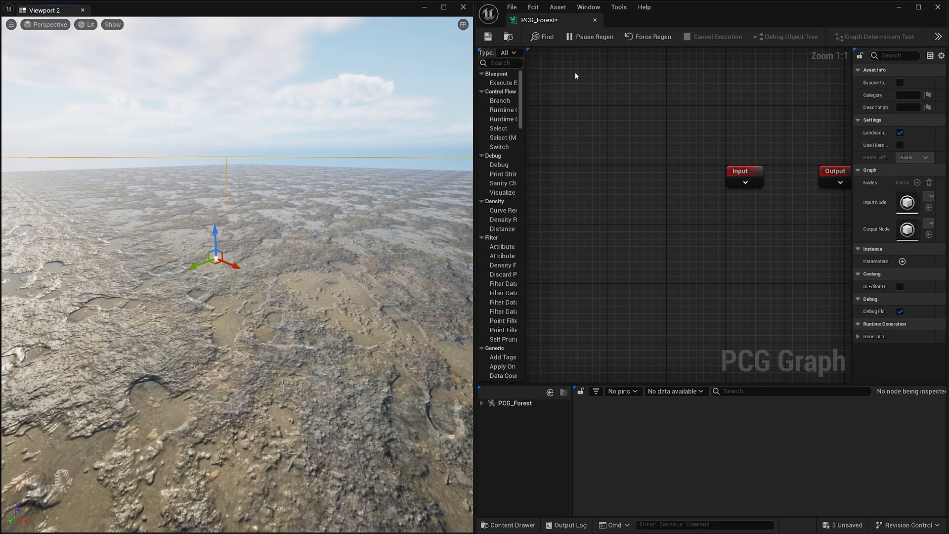
- Hide the node palette in the PCG_Forest editor to give the graph more room
{"action": "right_click_drag", "start_coordinate": [674, 171], "coordinate": [551, 212]}
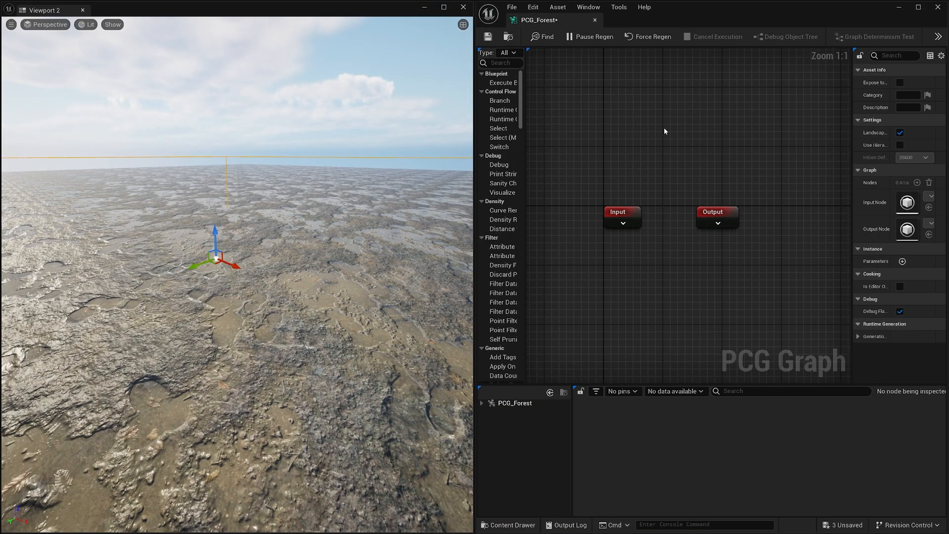
{"action": "left_click", "coordinate": [480, 50]}
{"action": "left_click", "coordinate": [513, 54]}
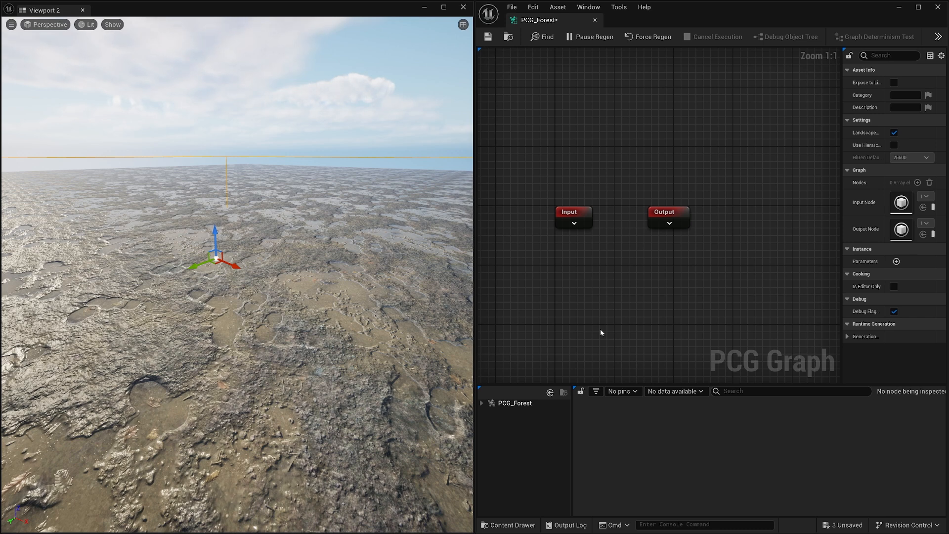
- Add a Get Landscape Data node and position it below the Input node
{"action": "right_click", "coordinate": [587, 289]}
{"action": "type", "text": "get lan"}
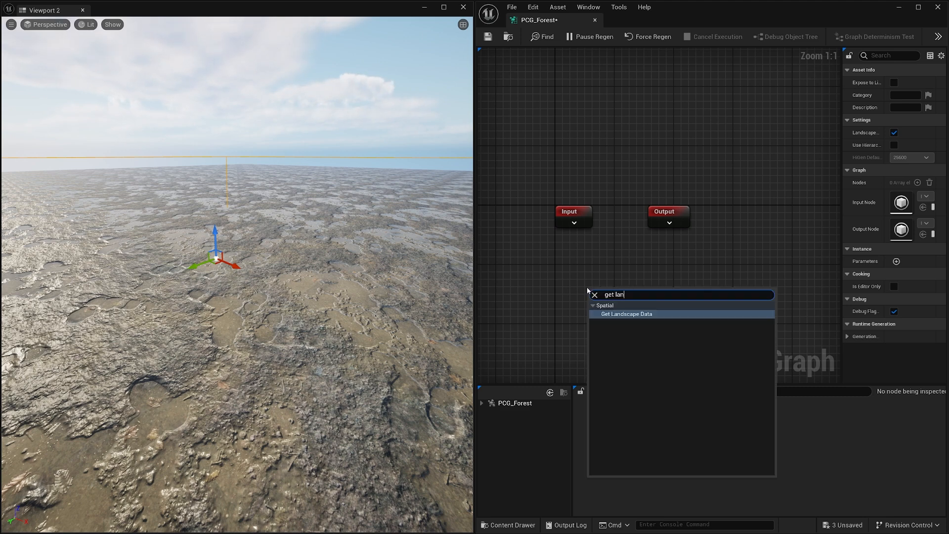
{"action": "left_click", "coordinate": [626, 315]}
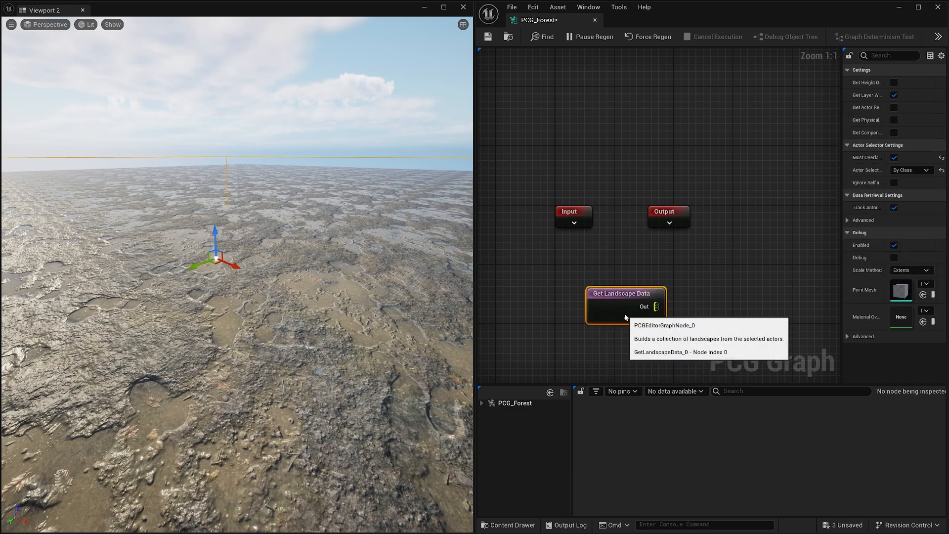
{"action": "left_click_drag", "start_coordinate": [625, 317], "coordinate": [593, 316]}
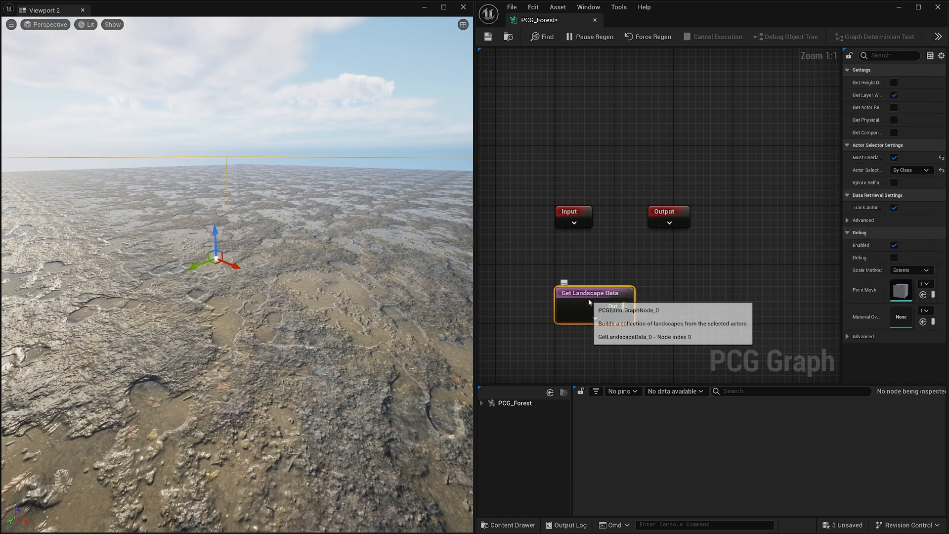
- Enable Debug on the Get Landscape Data node to preview its output, and disable it again
{"action": "right_click", "coordinate": [601, 299]}
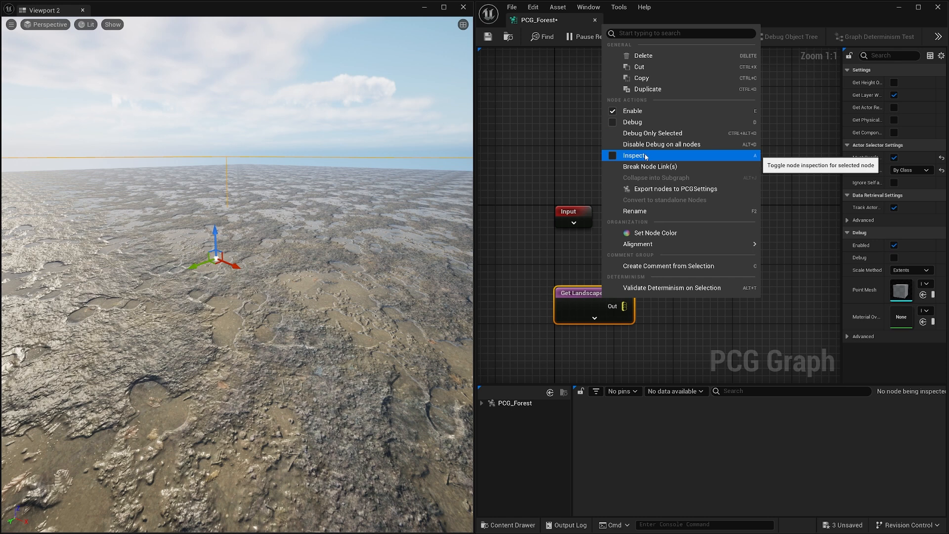
{"action": "left_click", "coordinate": [724, 124]}
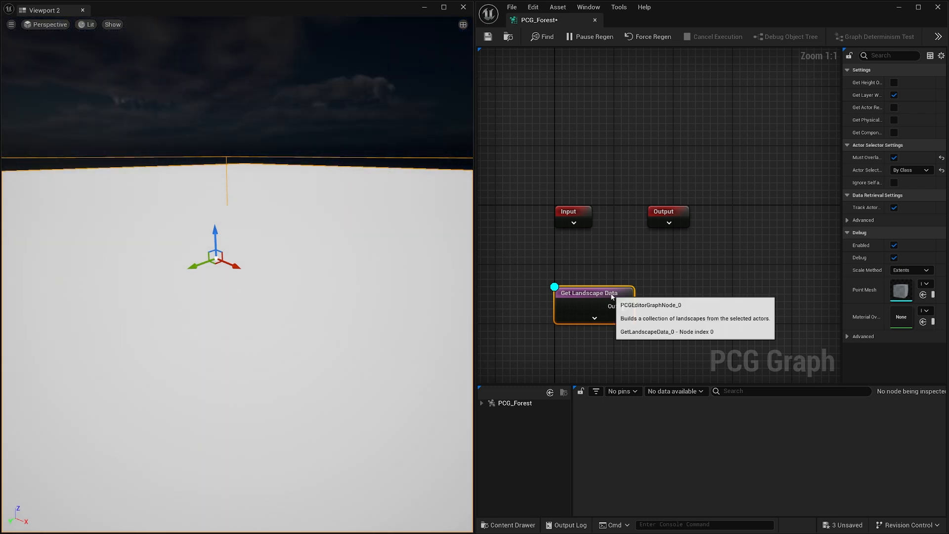
{"action": "key", "text": "d"}
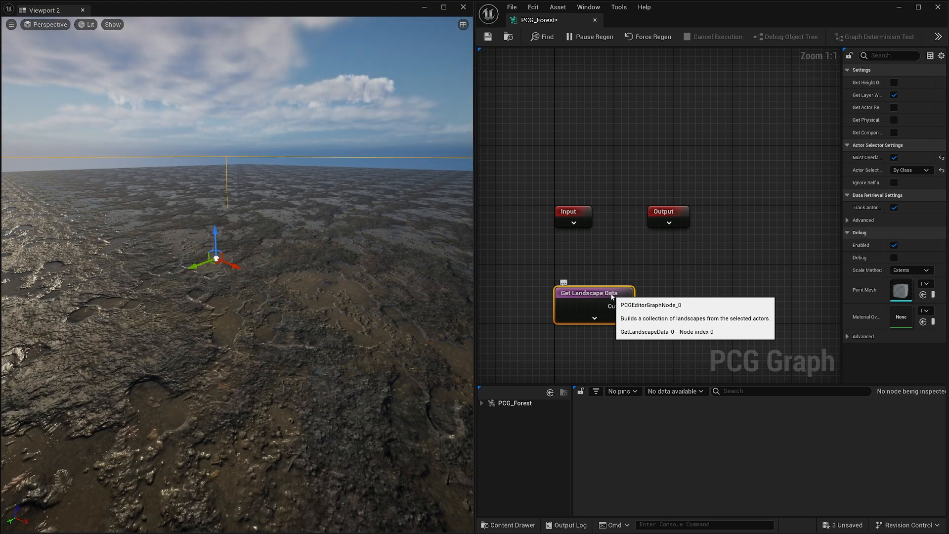
- Add a Surface Sampler node, feed Get Landscape Data into its Surface input, and enable Debug to show its points
{"action": "left_click", "coordinate": [668, 158]}
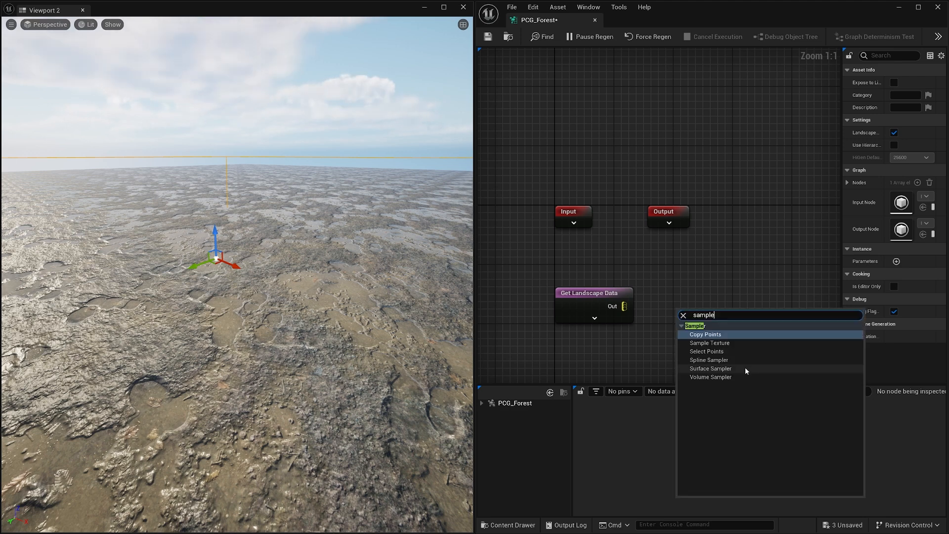
{"action": "left_click", "coordinate": [706, 369]}
{"action": "left_click_drag", "start_coordinate": [624, 307], "coordinate": [706, 296]}
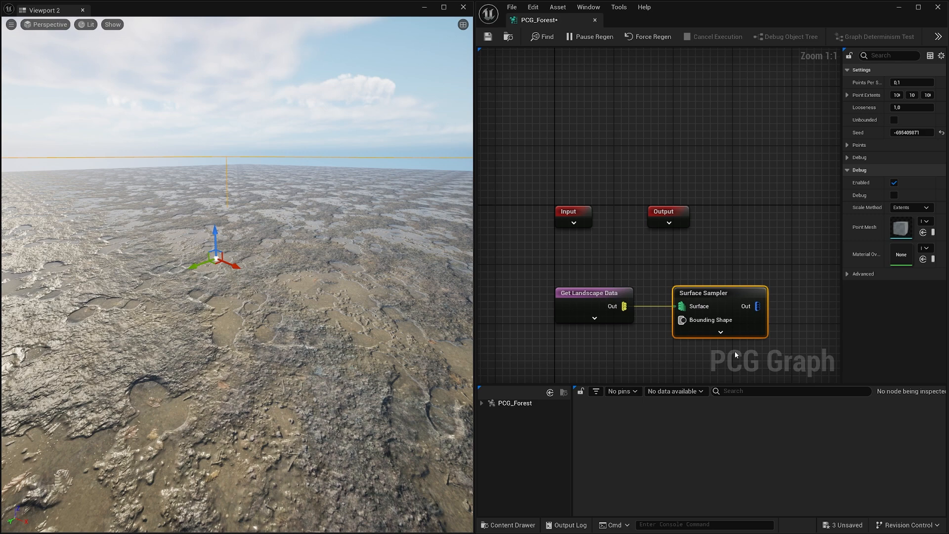
{"action": "key", "text": "d"}
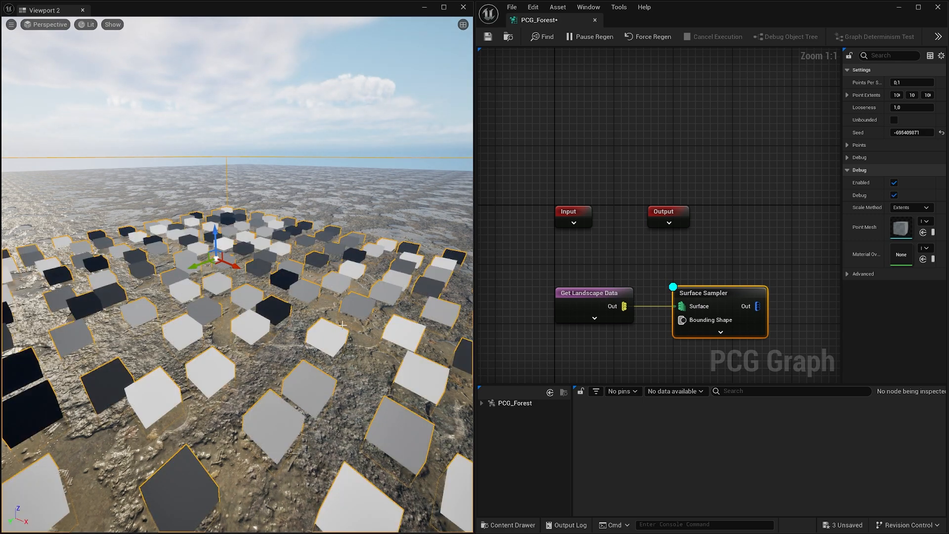
{"action": "scroll", "coordinate": [342, 324], "scroll_direction": "down", "scroll_amount": 8}
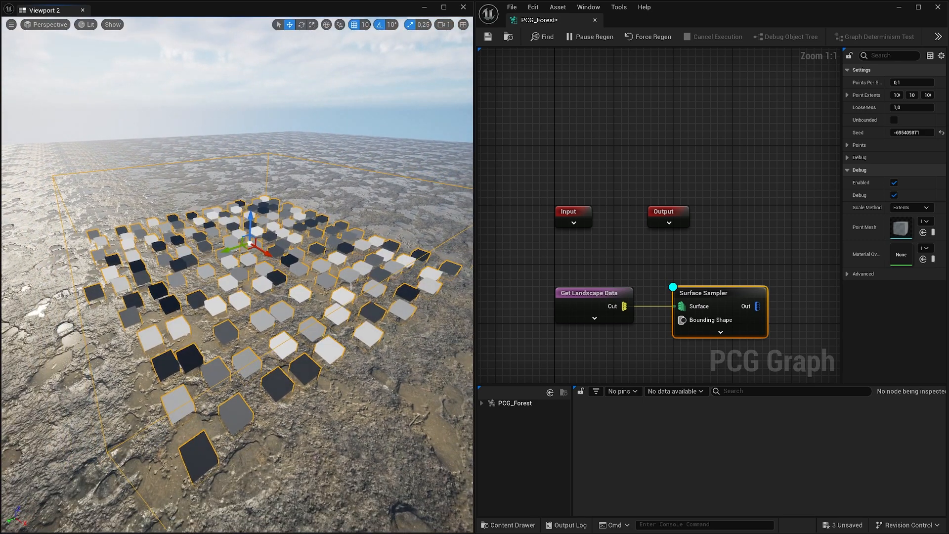
{"action": "right_click_drag", "start_coordinate": [351, 286], "coordinate": [403, 294]}
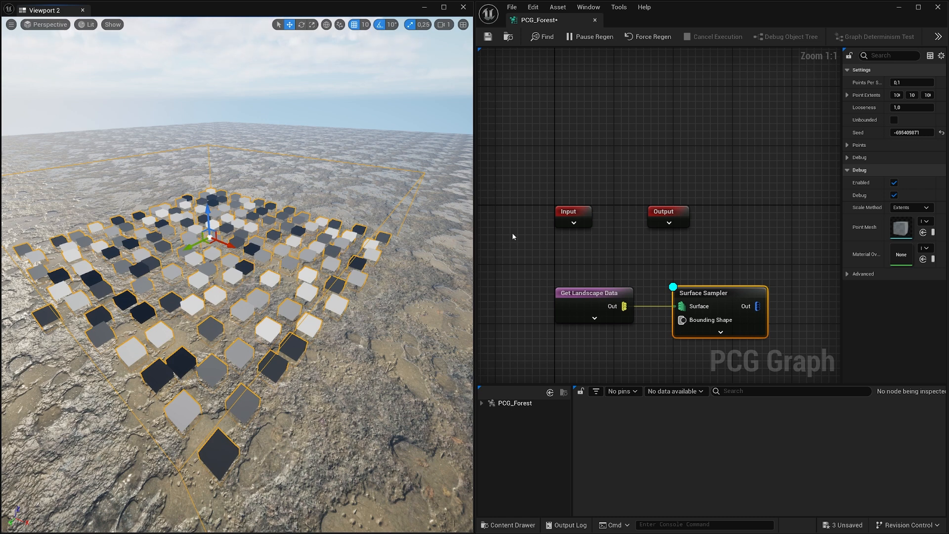
- Add a Static Mesh Spawner node beside the Surface Sampler and connect the sampler's output to its input
{"action": "right_click", "coordinate": [750, 230]}
{"action": "type", "text": "mesh"}
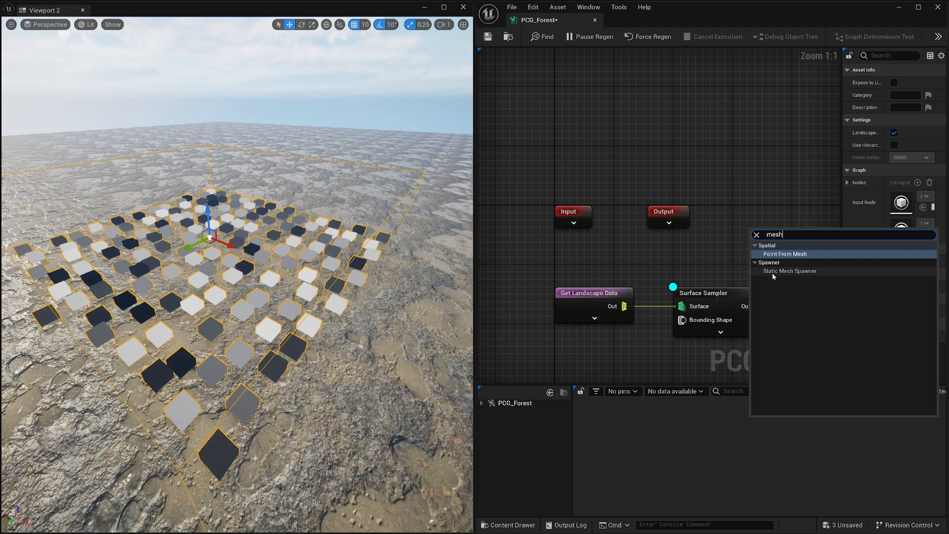
{"action": "left_click", "coordinate": [787, 272]}
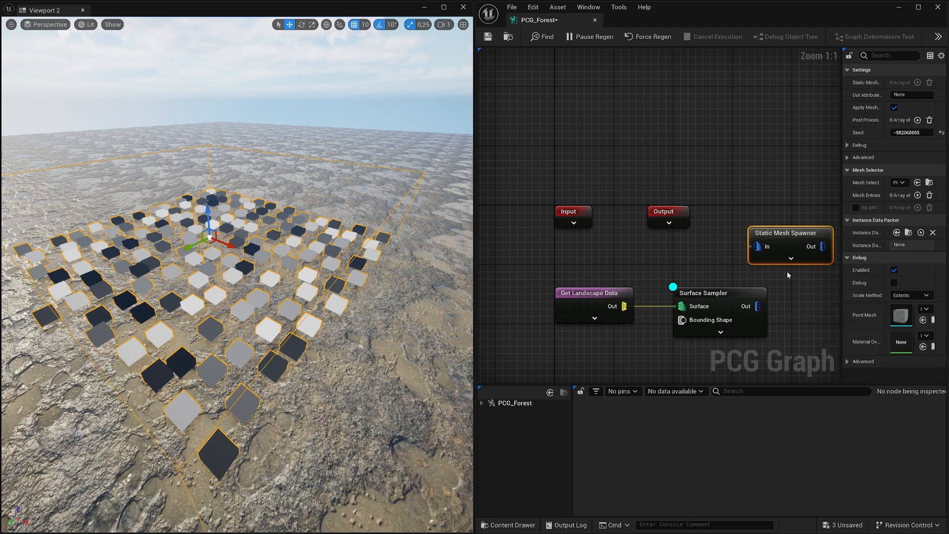
{"action": "right_click_drag", "start_coordinate": [809, 294], "coordinate": [746, 271]}
{"action": "left_click_drag", "start_coordinate": [729, 215], "coordinate": [764, 275]}
{"action": "left_click_drag", "start_coordinate": [693, 285], "coordinate": [735, 288]}
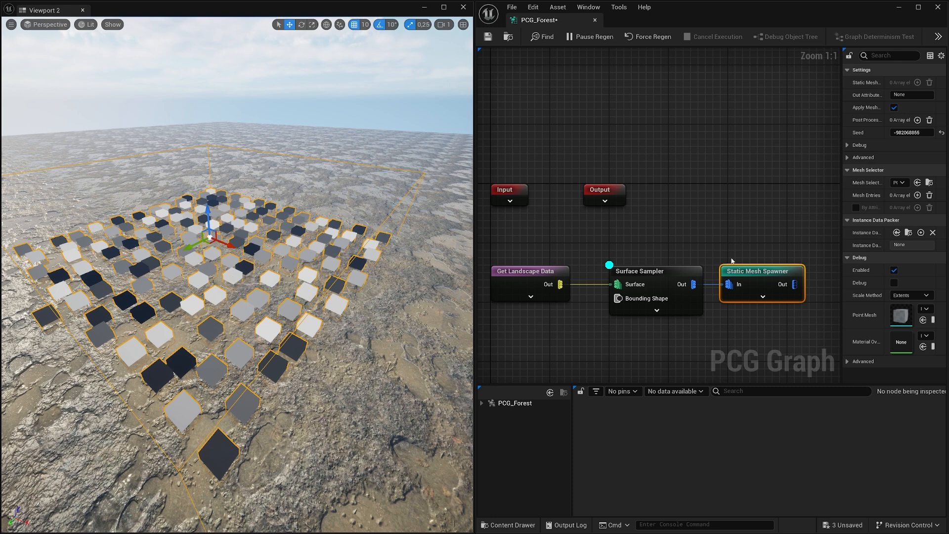
- Add one mesh entry to the Static Mesh Spawner and expand its descriptor, widening the details area for readability
{"action": "left_click_drag", "start_coordinate": [843, 119], "coordinate": [786, 118]}
{"action": "right_click_drag", "start_coordinate": [744, 223], "coordinate": [723, 190]}
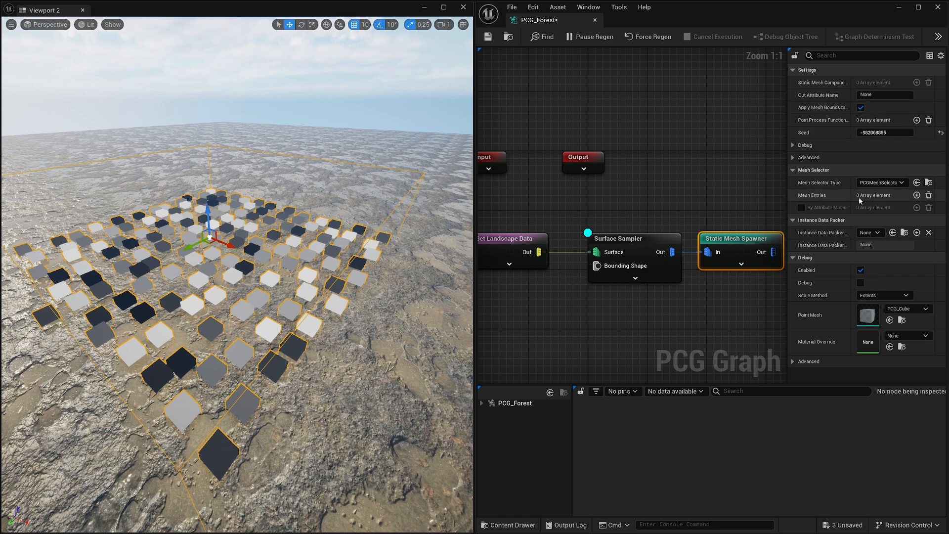
{"action": "left_click", "coordinate": [917, 195]}
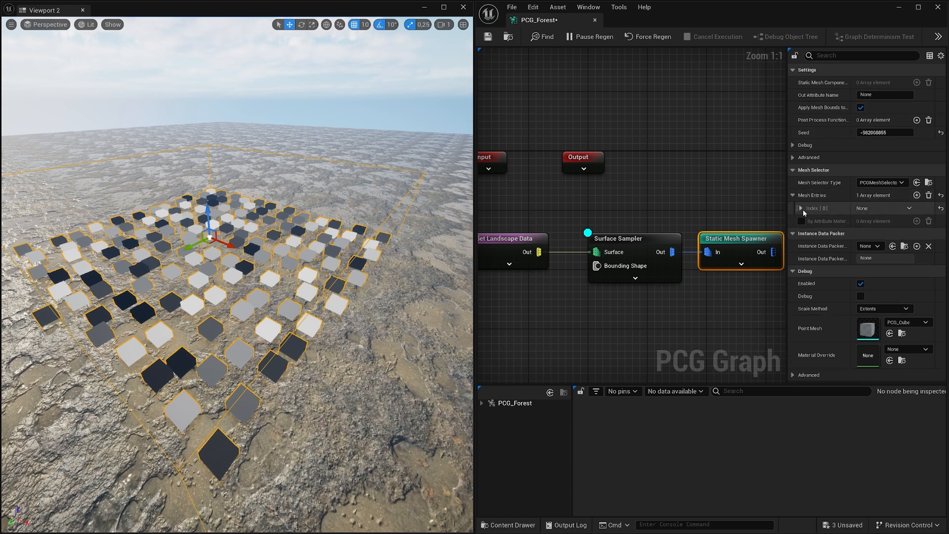
{"action": "left_click", "coordinate": [801, 208]}
{"action": "left_click", "coordinate": [808, 220]}
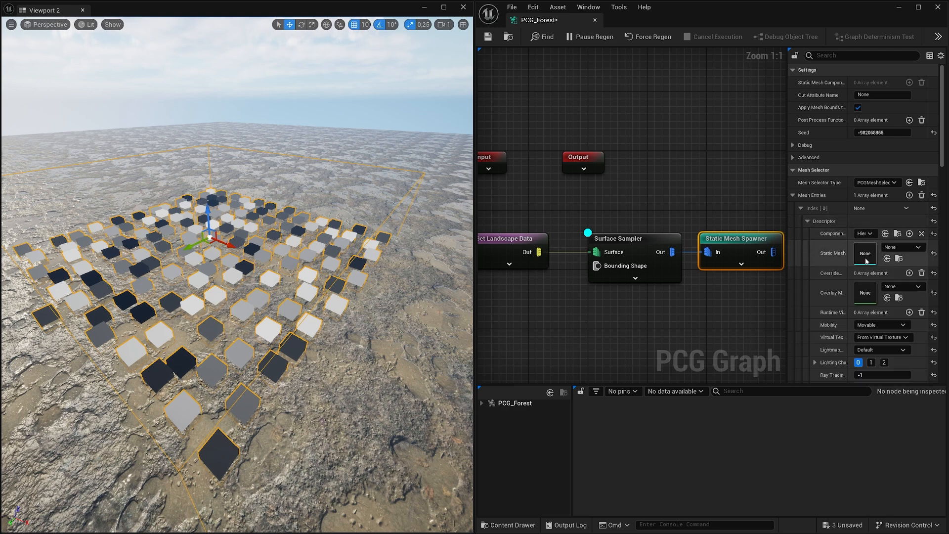
- Assign the SM_Tree mesh from the Demonic_Village Foliage meshes folder to the Static Mesh Spawner's mesh entry
{"action": "left_click", "coordinate": [507, 525]}
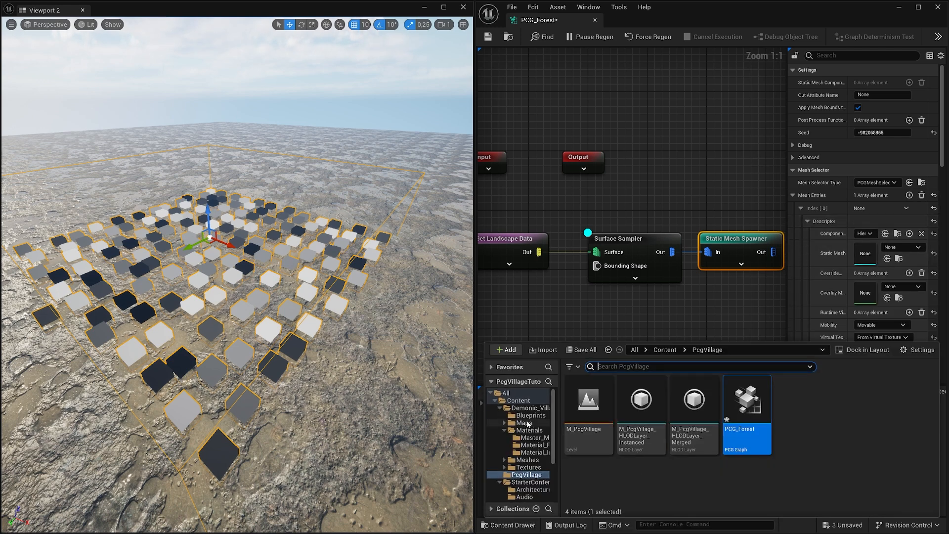
{"action": "left_click", "coordinate": [528, 460]}
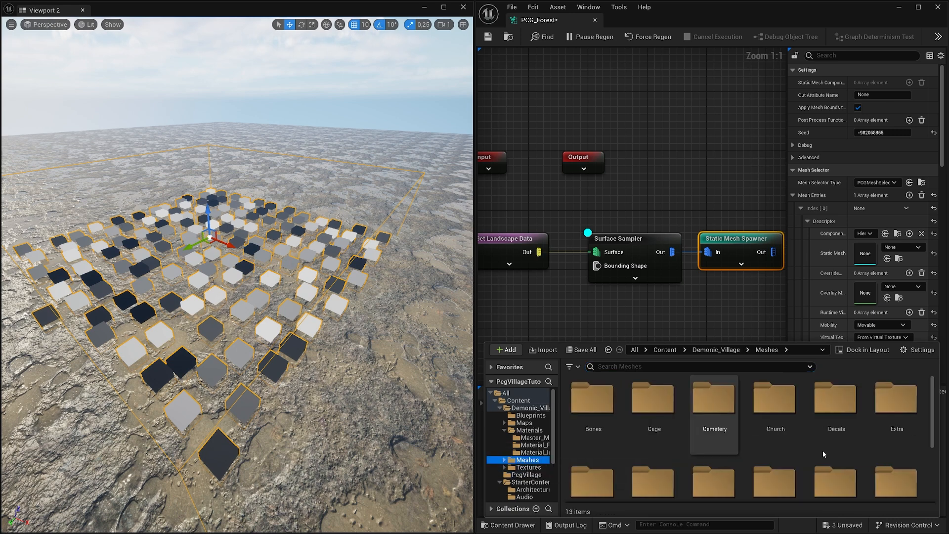
{"action": "scroll", "coordinate": [691, 438], "scroll_direction": "down", "scroll_amount": 1}
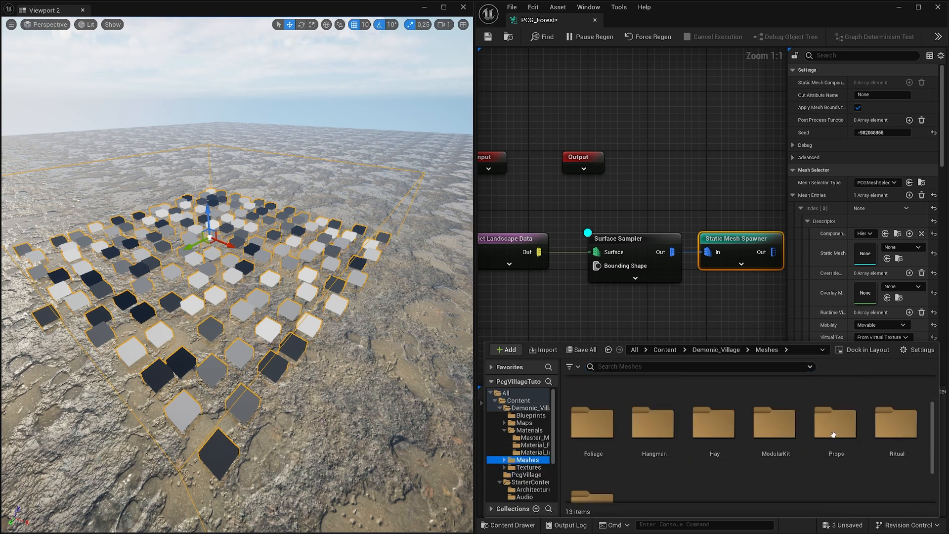
{"action": "double_click", "coordinate": [596, 430]}
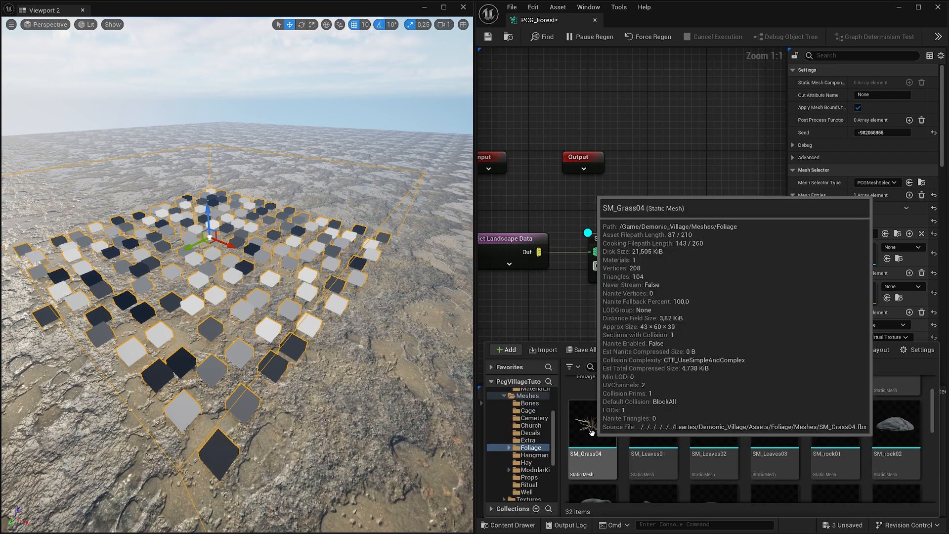
{"action": "scroll", "coordinate": [761, 447], "scroll_direction": "down", "scroll_amount": 2}
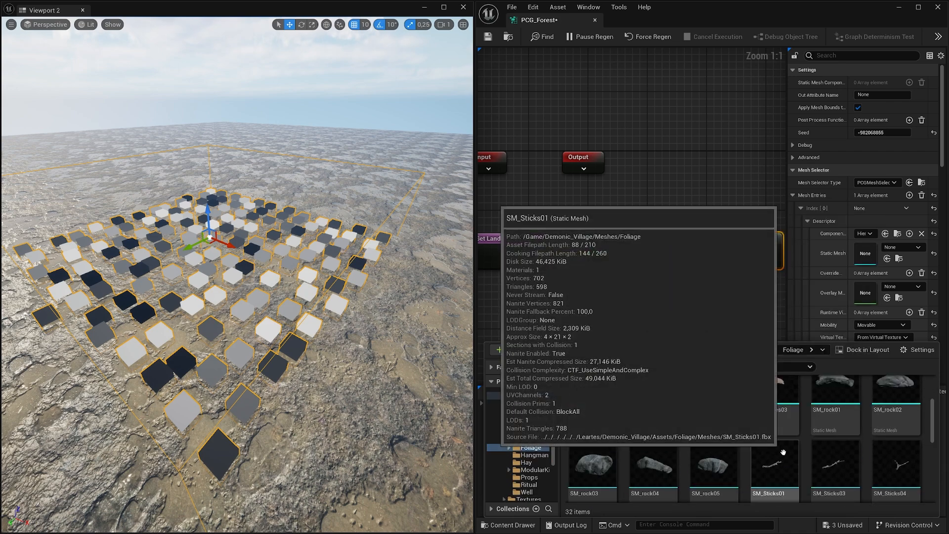
{"action": "scroll", "coordinate": [786, 451], "scroll_direction": "up", "scroll_amount": 2}
{"action": "scroll", "coordinate": [788, 451], "scroll_direction": "down", "scroll_amount": 3}
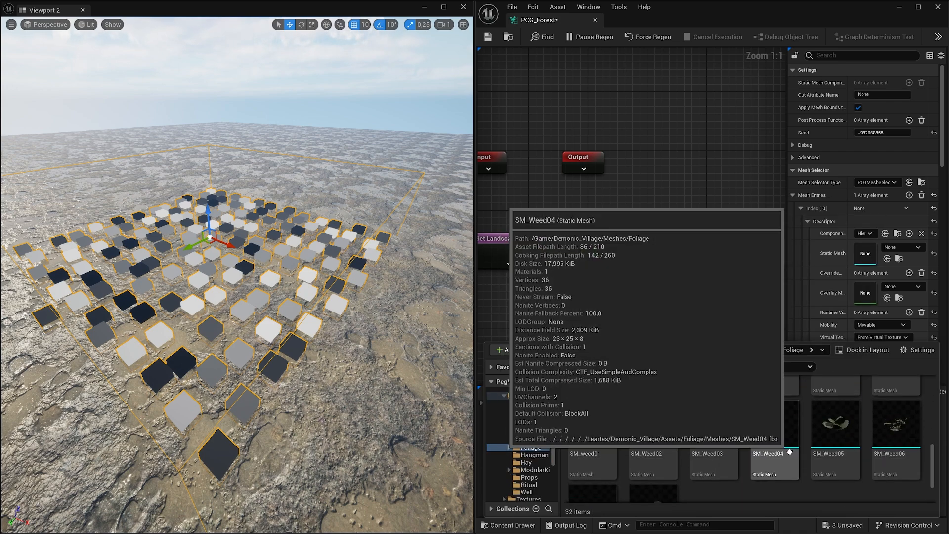
{"action": "left_click", "coordinate": [841, 434]}
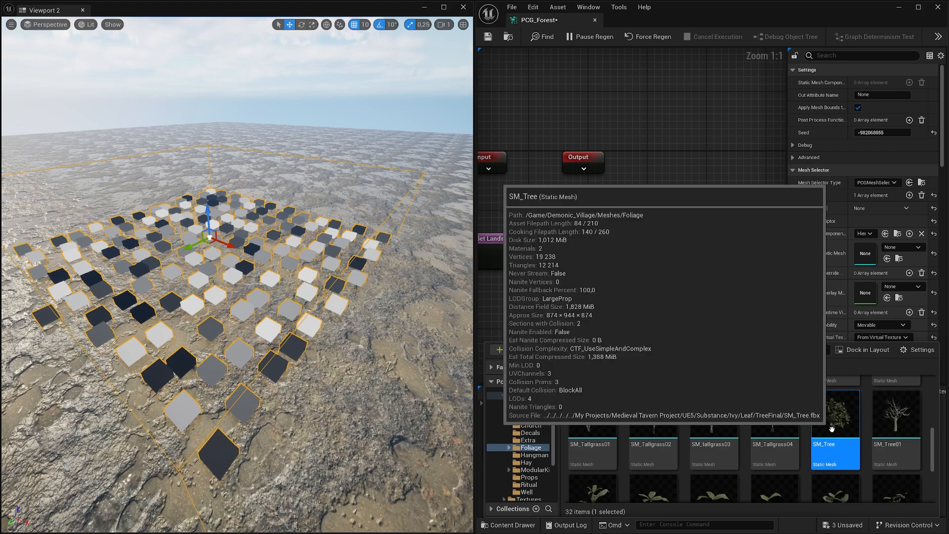
{"action": "left_click", "coordinate": [888, 259]}
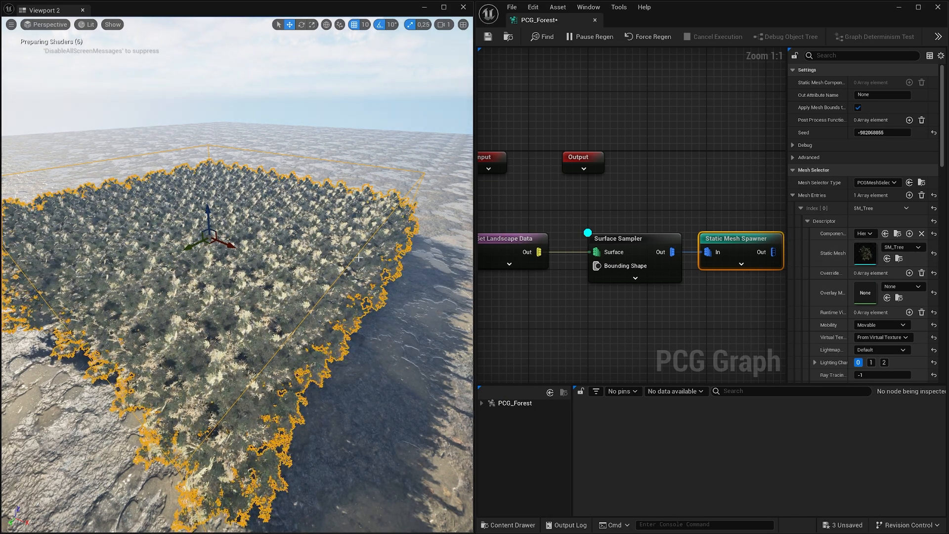
- Disable the Static Mesh Spawner node and view the sampled debug points in the viewport from several angles
{"action": "right_click_drag", "start_coordinate": [384, 284], "coordinate": [354, 278]}
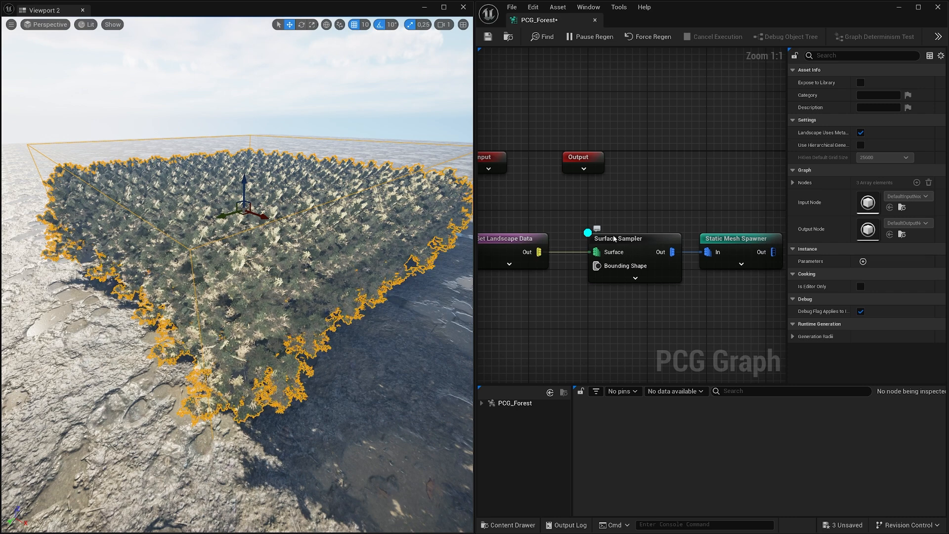
{"action": "right_click", "coordinate": [730, 246]}
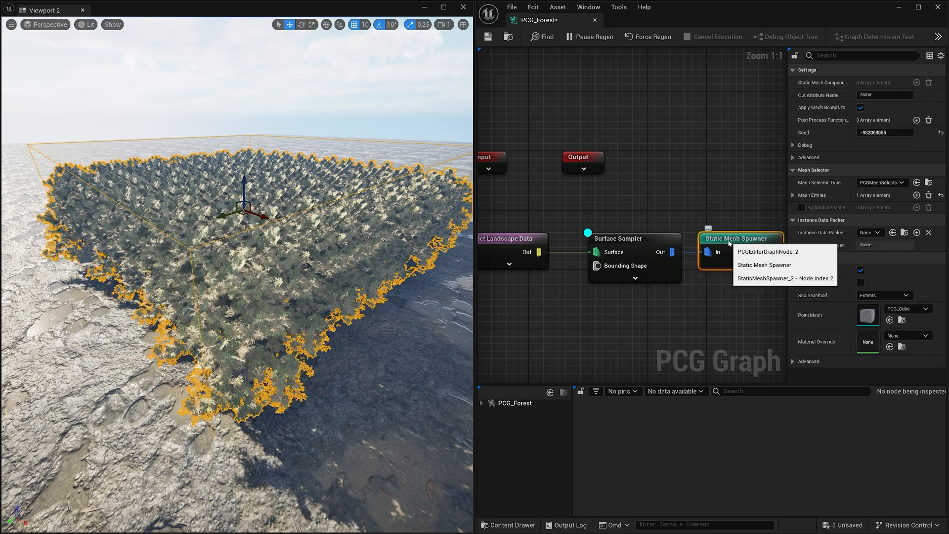
{"action": "left_click", "coordinate": [762, 327]}
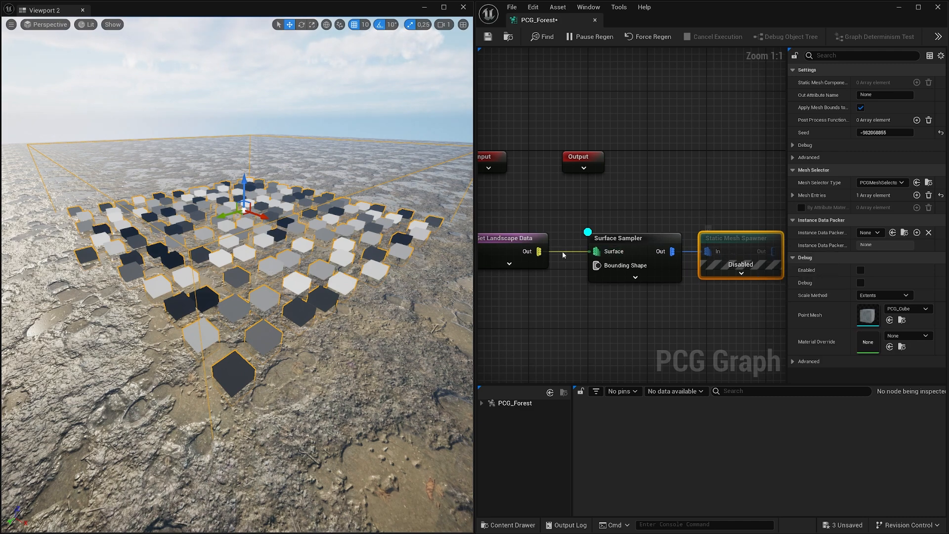
{"action": "key", "text": "a"}
{"action": "right_click_drag", "start_coordinate": [329, 321], "coordinate": [335, 333]}
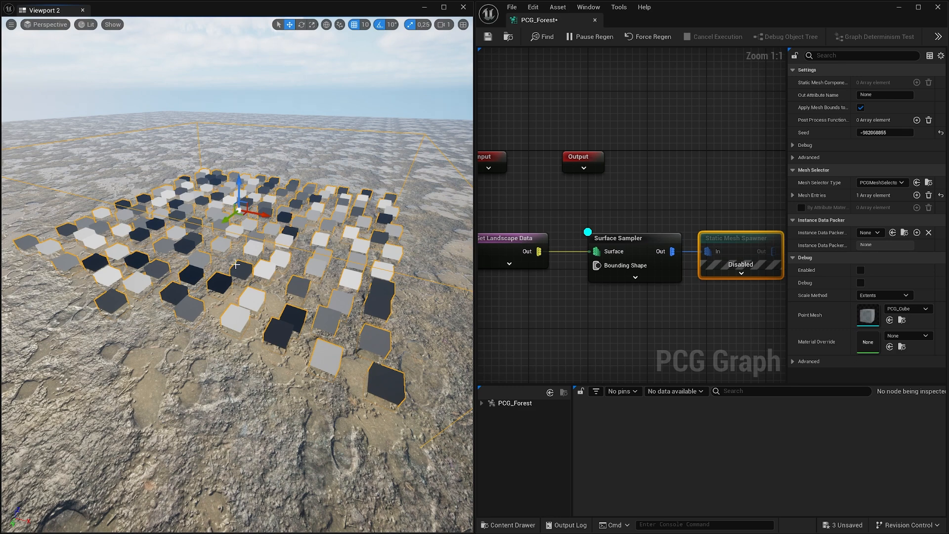
{"action": "key", "text": "d"}
{"action": "right_click_drag", "start_coordinate": [284, 258], "coordinate": [277, 260]}
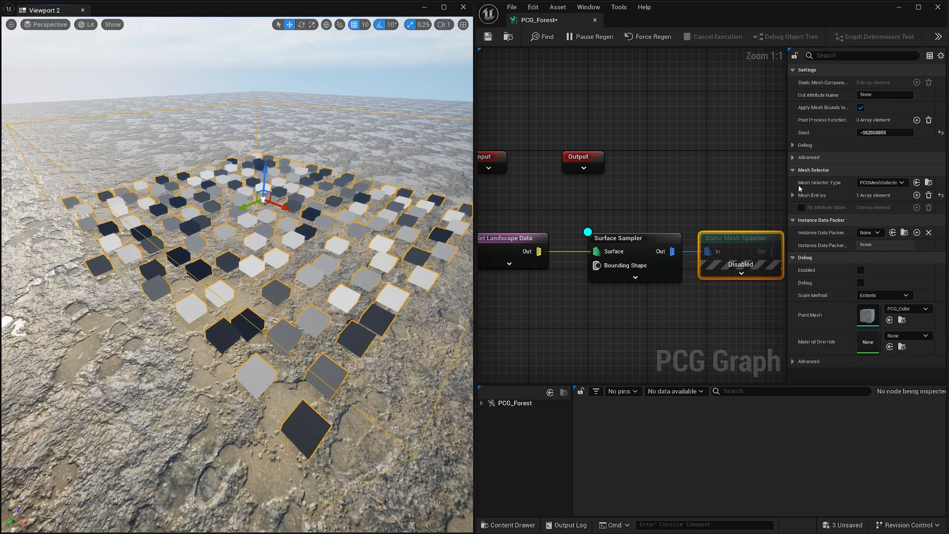
- Dock the Details panel to the sidebar and bring the whole node chain into view in the graph
{"action": "left_click", "coordinate": [658, 237]}
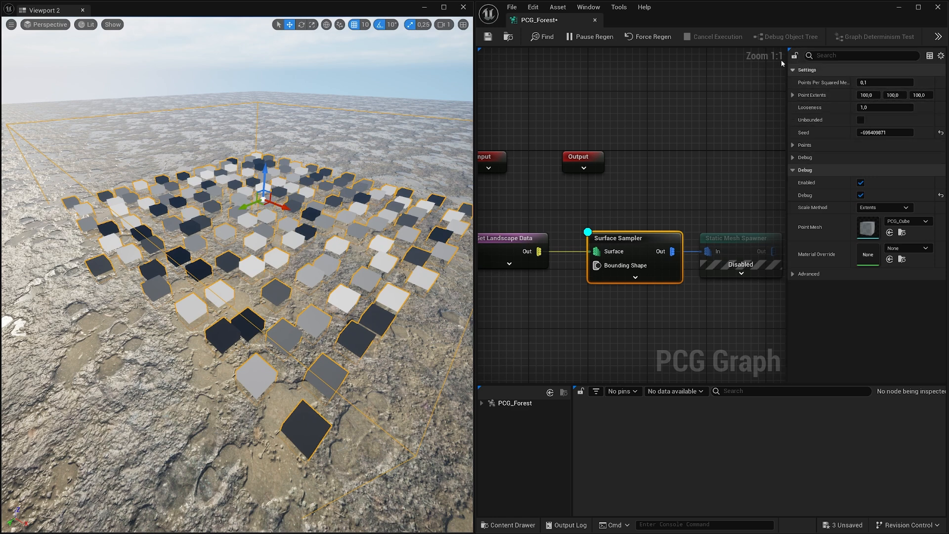
{"action": "left_click", "coordinate": [790, 51]}
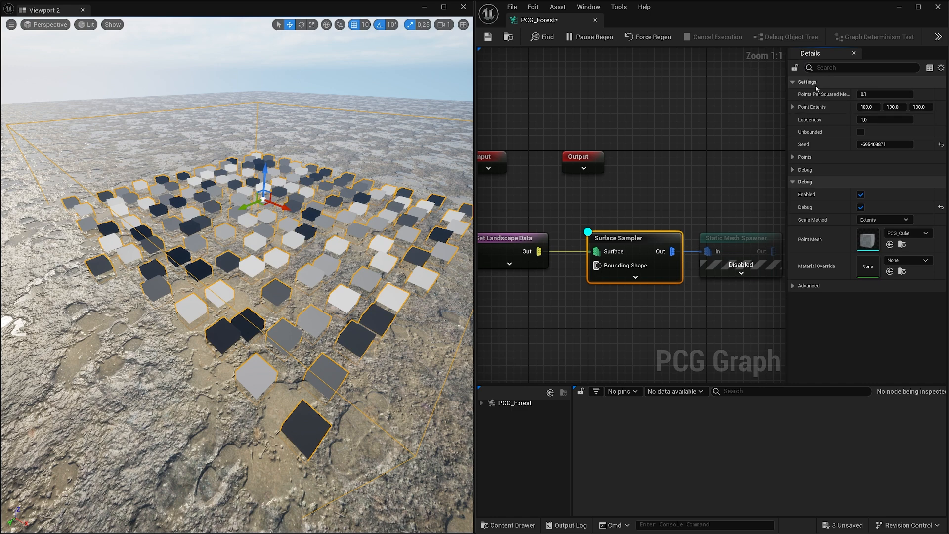
{"action": "right_click", "coordinate": [803, 55]}
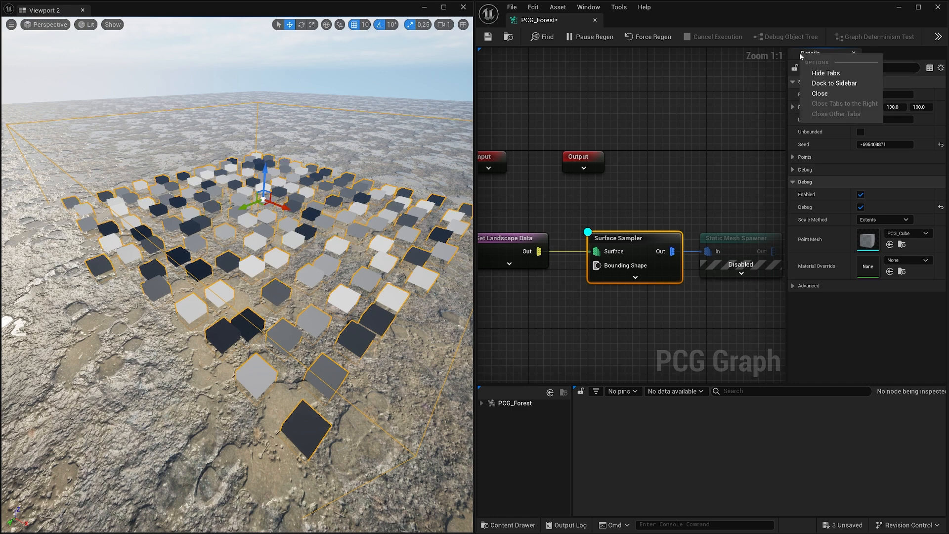
{"action": "left_click", "coordinate": [822, 83]}
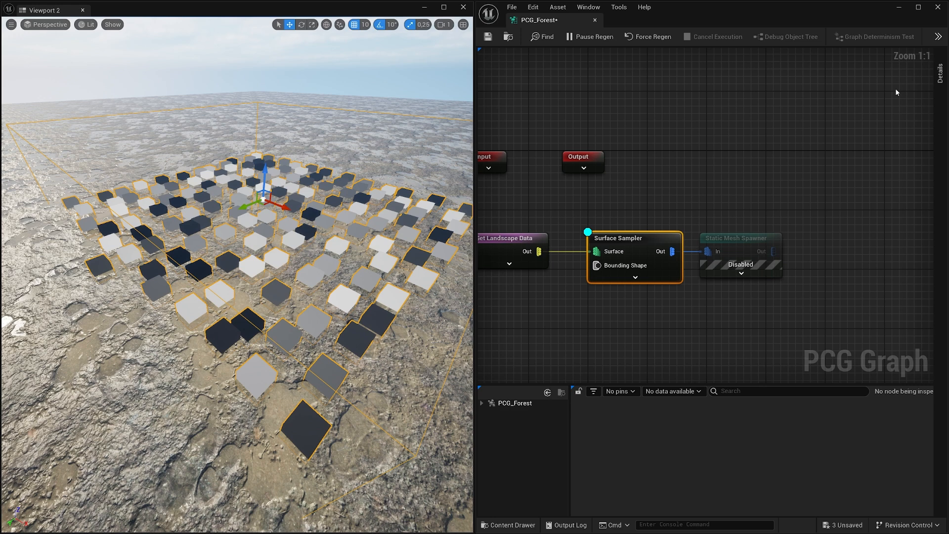
{"action": "right_click_drag", "start_coordinate": [698, 151], "coordinate": [778, 147]}
{"action": "left_click", "coordinate": [739, 177]}
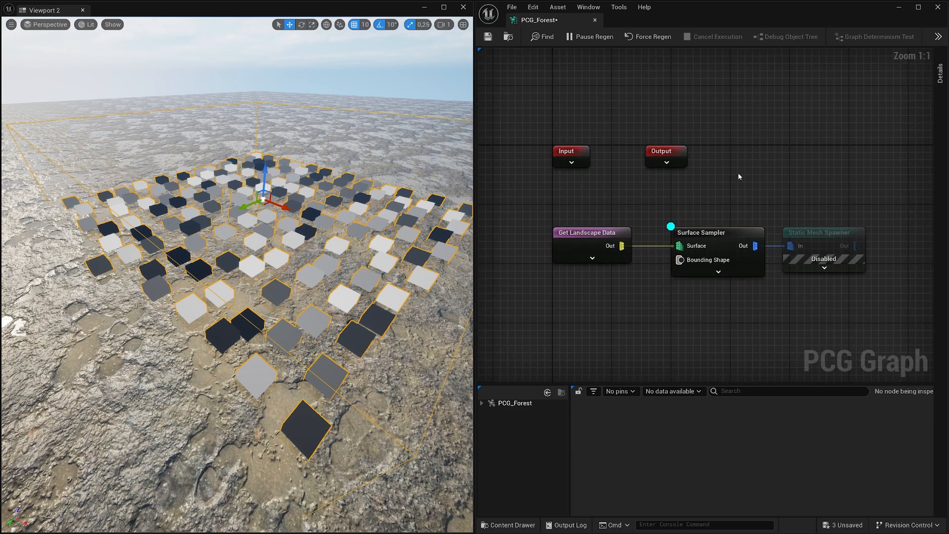
- Try different Looseness values on the Surface Sampler node and set Looseness to 3
{"action": "left_click", "coordinate": [723, 241]}
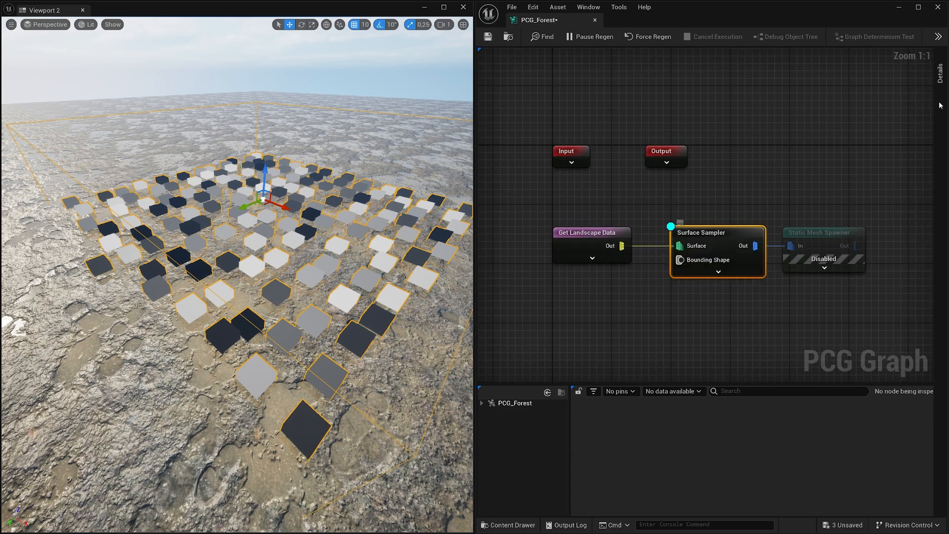
{"action": "left_click", "coordinate": [941, 74]}
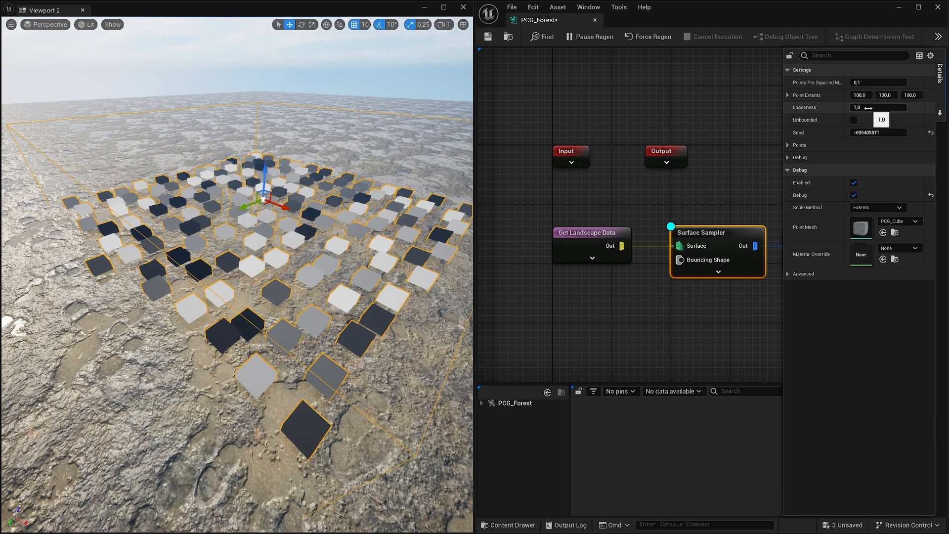
{"action": "left_click_drag", "start_coordinate": [866, 109], "coordinate": [858, 109]}
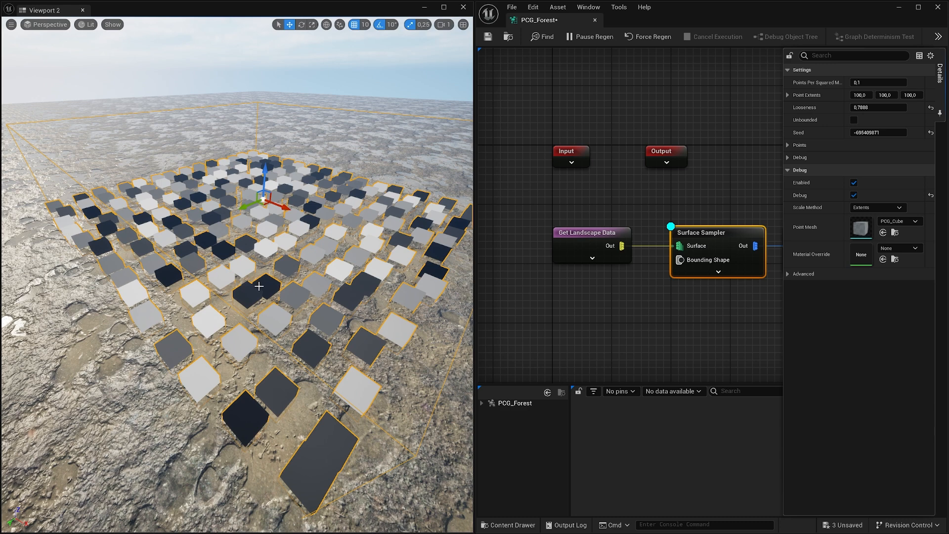
{"action": "mouse_move", "coordinate": [861, 108]}
{"action": "left_mouse_down"}
{"action": "mouse_move", "coordinate": [871, 108]}
{"action": "mouse_move", "coordinate": [855, 114]}
{"action": "left_mouse_up"}
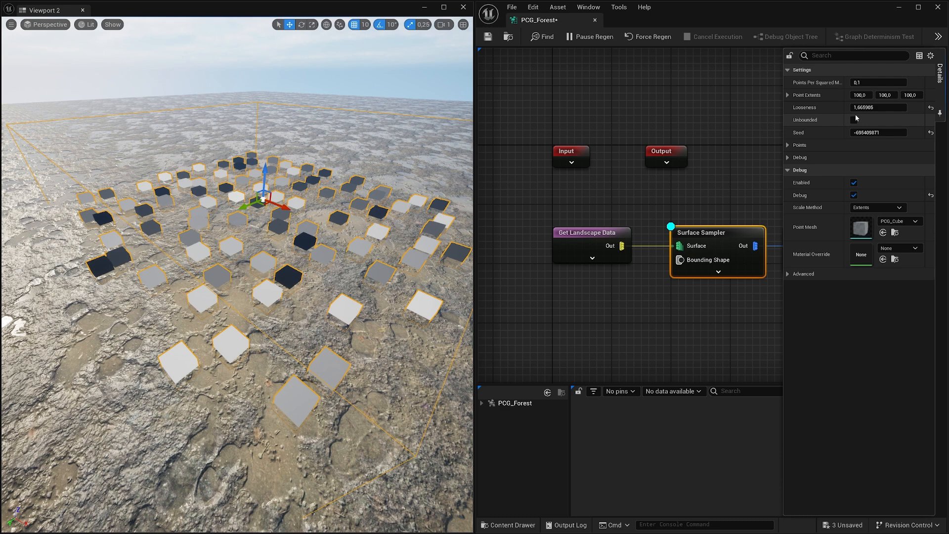
{"action": "left_click", "coordinate": [858, 108]}
{"action": "type", "text": "3"}
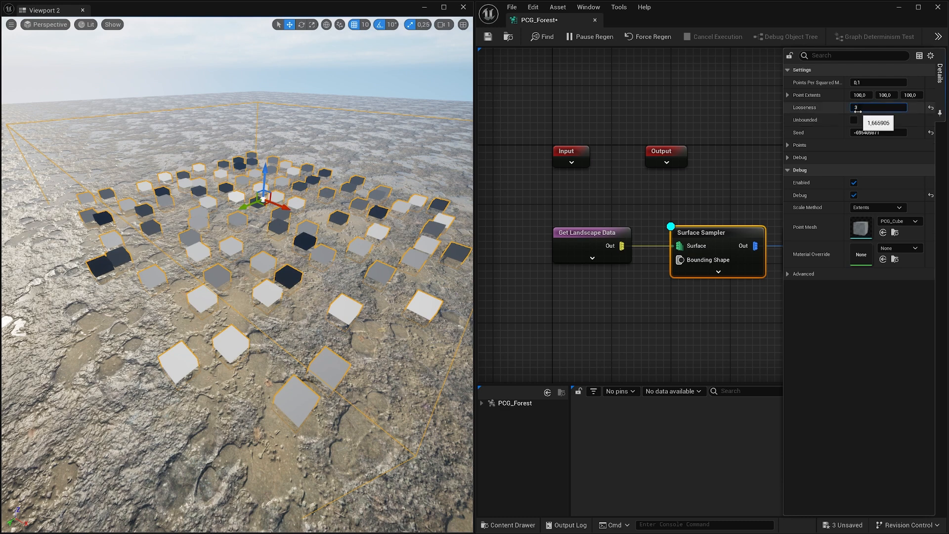
{"action": "key", "text": "Return"}
{"action": "left_click", "coordinate": [602, 340]}
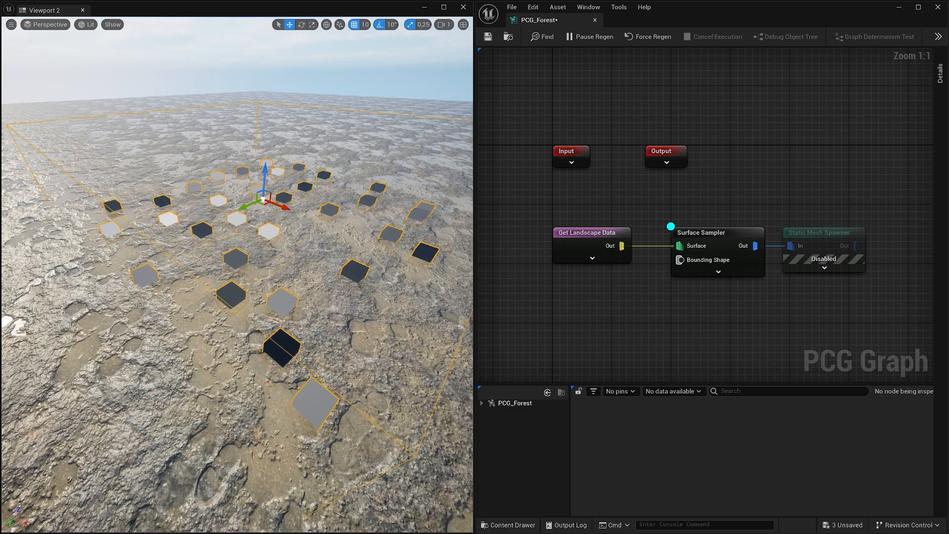
- Add a Density Filter node fed by the Surface Sampler's output and show debug points only for the filter
{"action": "right_click", "coordinate": [804, 370]}
{"action": "type", "text": "density"}
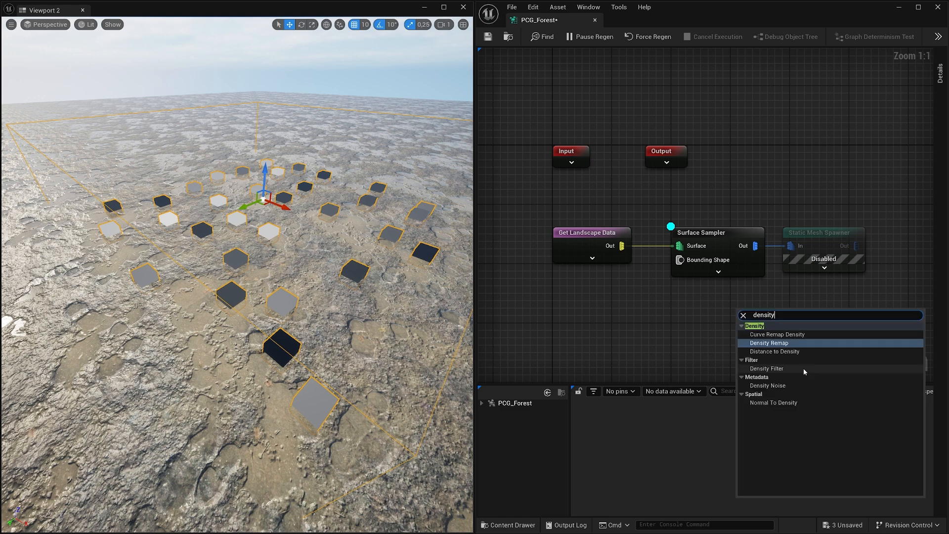
{"action": "left_click", "coordinate": [782, 368]}
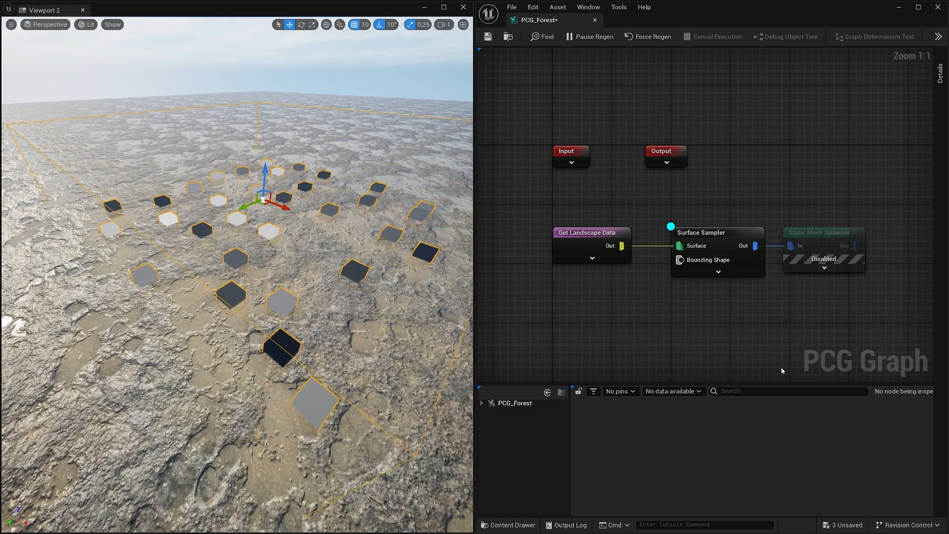
{"action": "left_click_drag", "start_coordinate": [755, 245], "coordinate": [743, 334]}
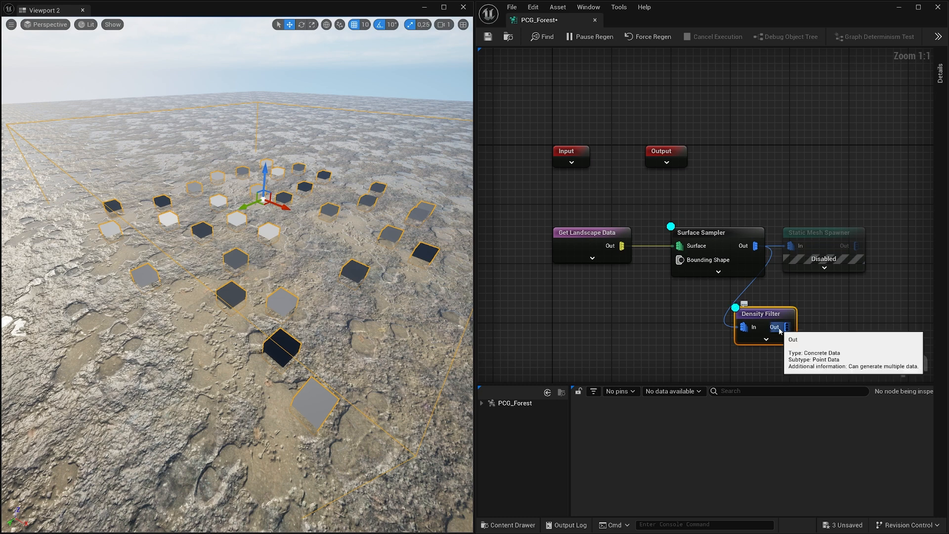
{"action": "left_click", "coordinate": [694, 240]}
{"action": "key", "text": "d"}
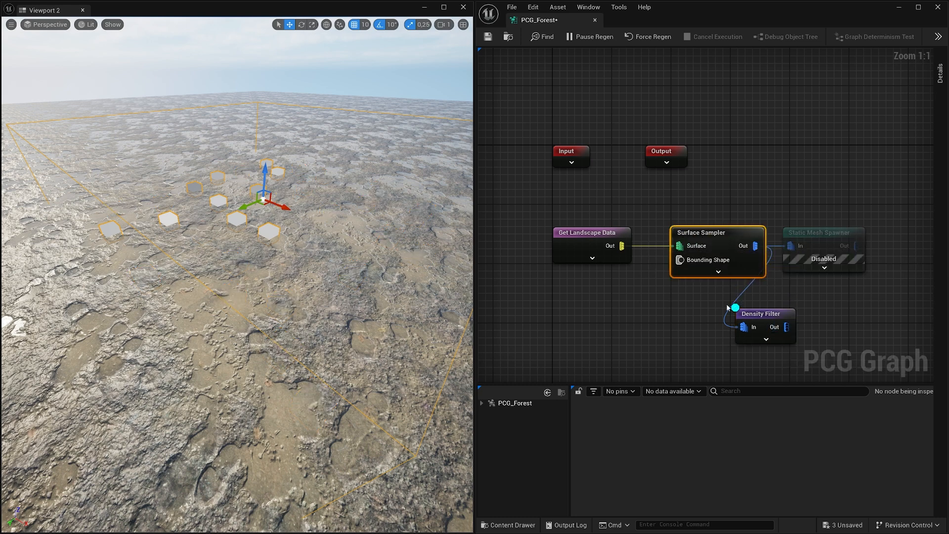
- Try different bounds on the Density Filter, setting its Lower Bound to 0.85 and Upper Bound to 1
{"action": "left_click", "coordinate": [762, 315]}
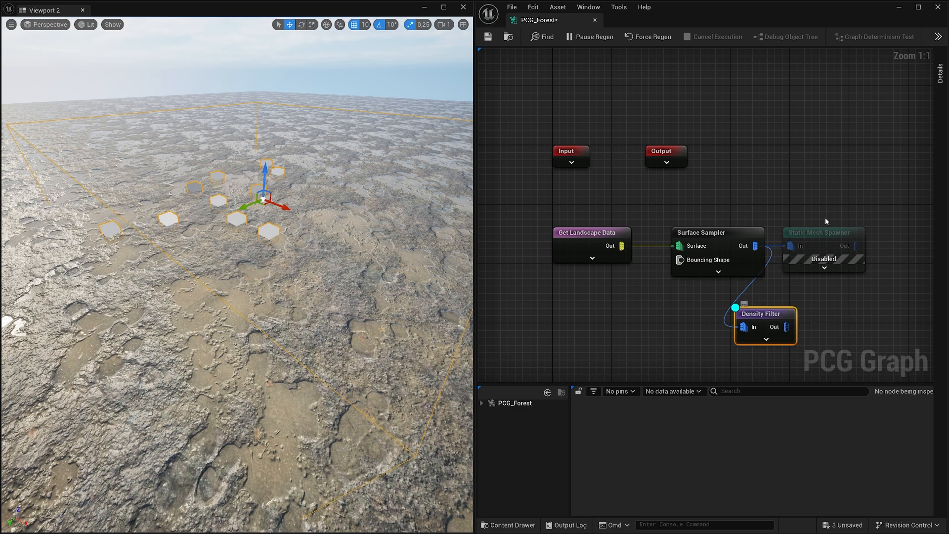
{"action": "left_click", "coordinate": [941, 73]}
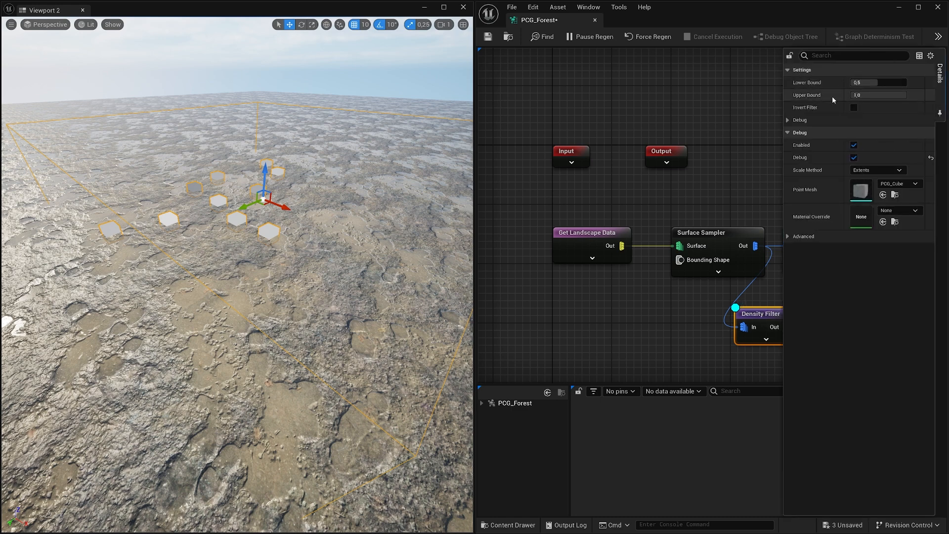
{"action": "mouse_move", "coordinate": [876, 85]}
{"action": "left_mouse_down"}
{"action": "mouse_move", "coordinate": [887, 85]}
{"action": "mouse_move", "coordinate": [866, 83]}
{"action": "mouse_move", "coordinate": [875, 95]}
{"action": "left_mouse_up"}
{"action": "left_click", "coordinate": [869, 83]}
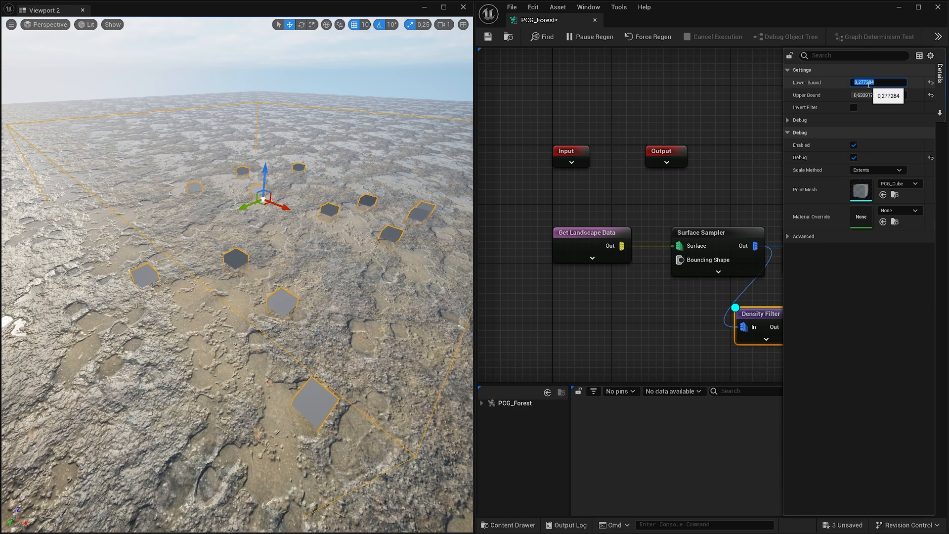
{"action": "type", "text": "0.85"}
{"action": "key", "text": "Return"}
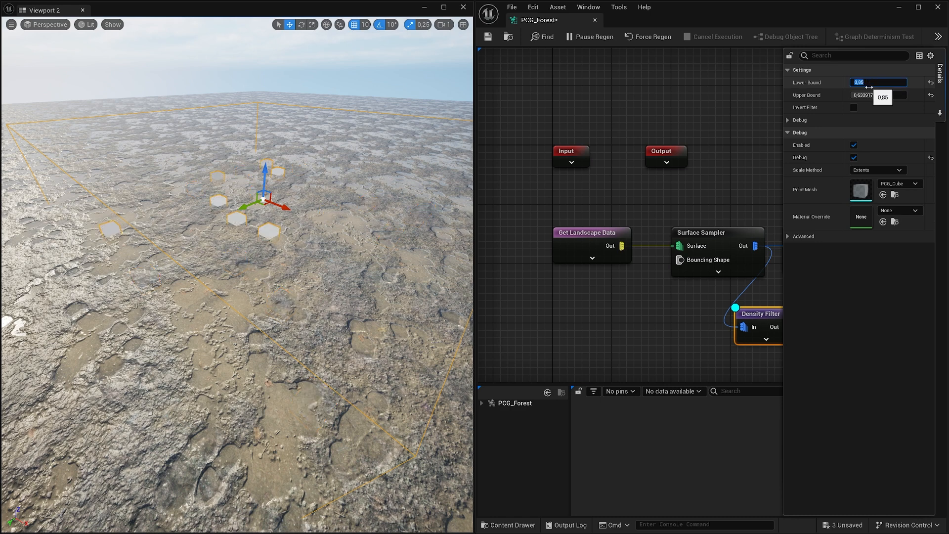
{"action": "left_click", "coordinate": [877, 96]}
{"action": "type", "text": "1"}
{"action": "key", "text": "Return"}
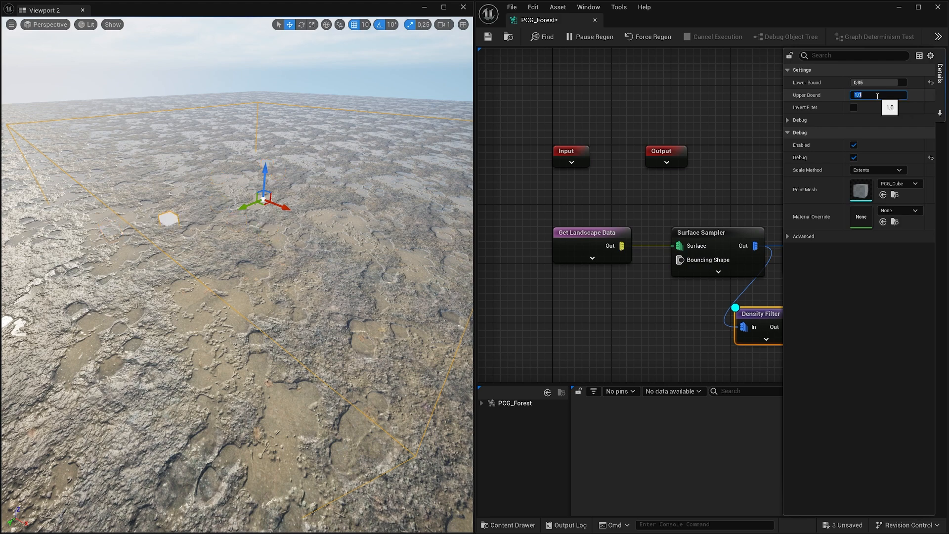
{"action": "left_click", "coordinate": [393, 261]}
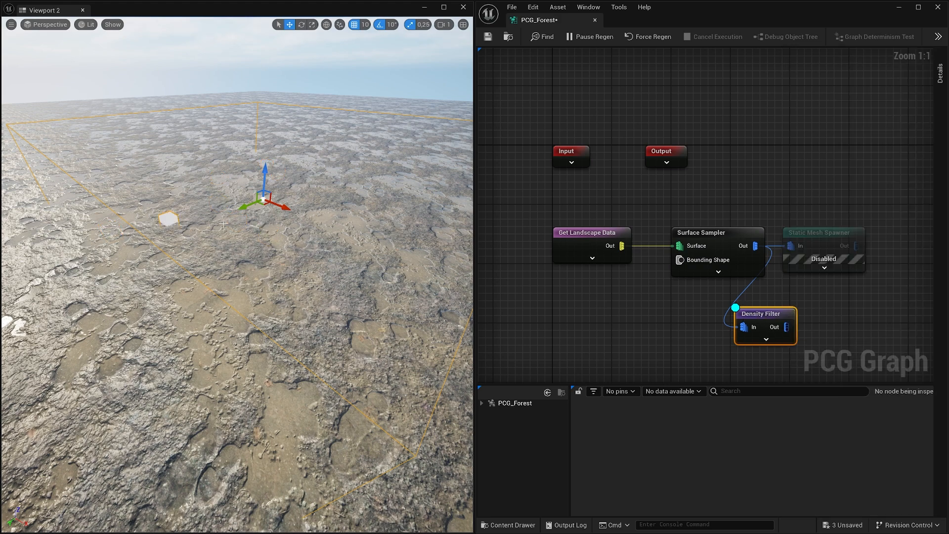
{"action": "right_click_drag", "start_coordinate": [281, 250], "coordinate": [240, 260]}
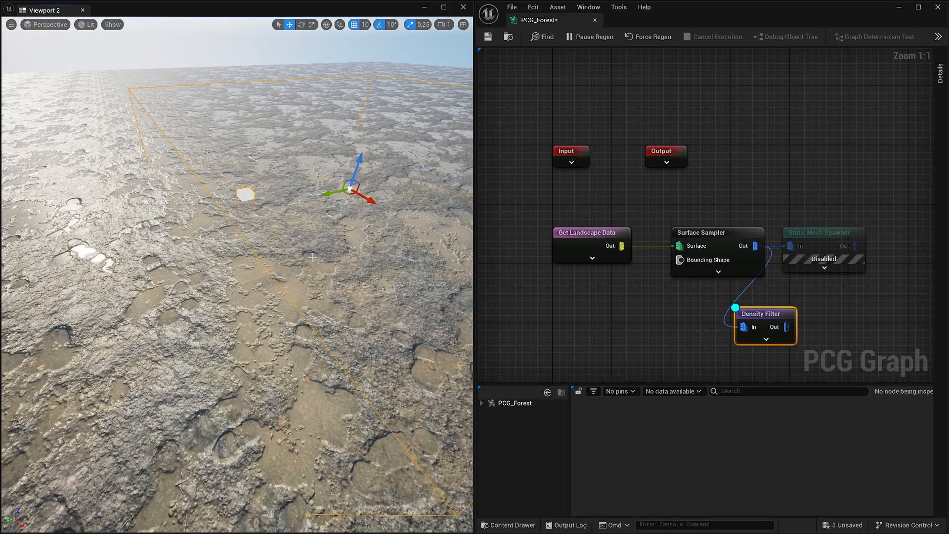
- Enable Unbounded on the Surface Sampler node so points spread across the whole landscape
{"action": "right_click_drag", "start_coordinate": [328, 297], "coordinate": [386, 326]}
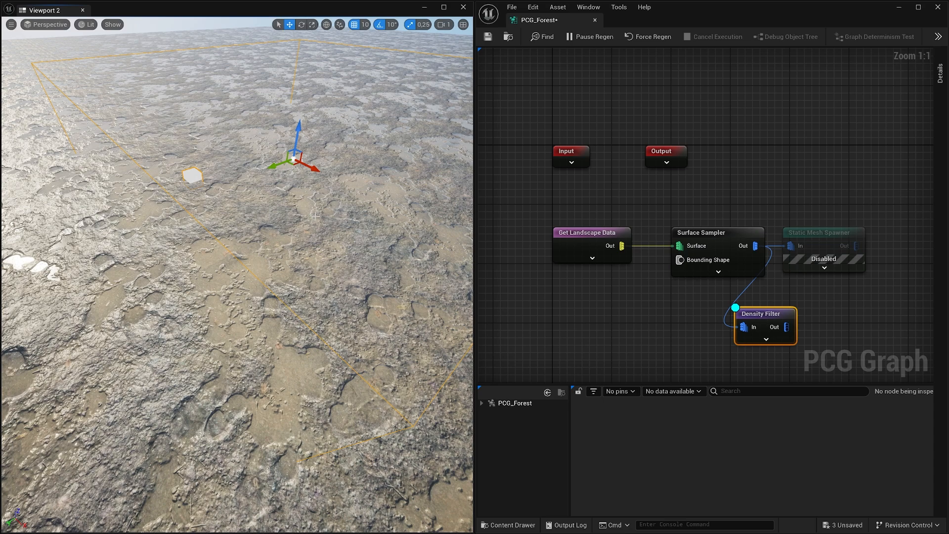
{"action": "right_click_drag", "start_coordinate": [330, 241], "coordinate": [309, 266]}
{"action": "key", "text": "s"}
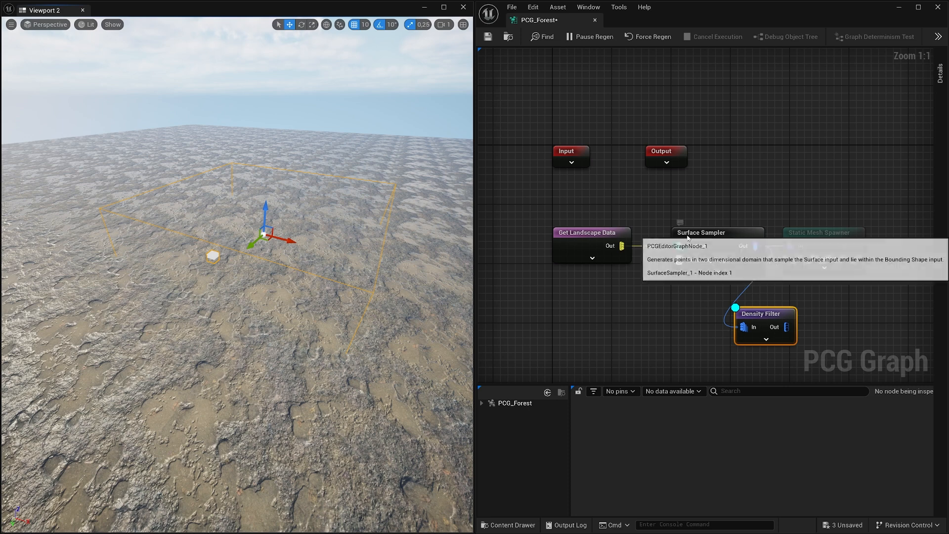
{"action": "left_click", "coordinate": [714, 235]}
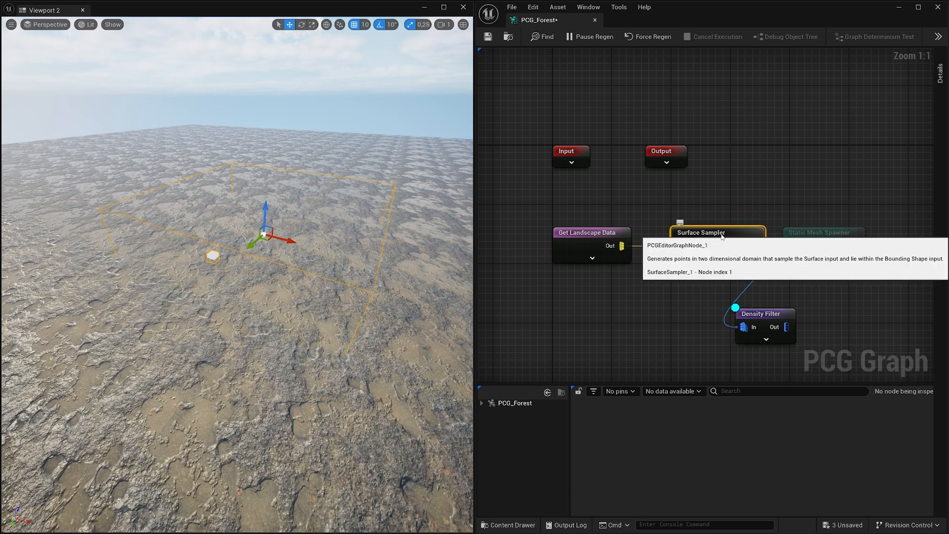
{"action": "left_click", "coordinate": [946, 75]}
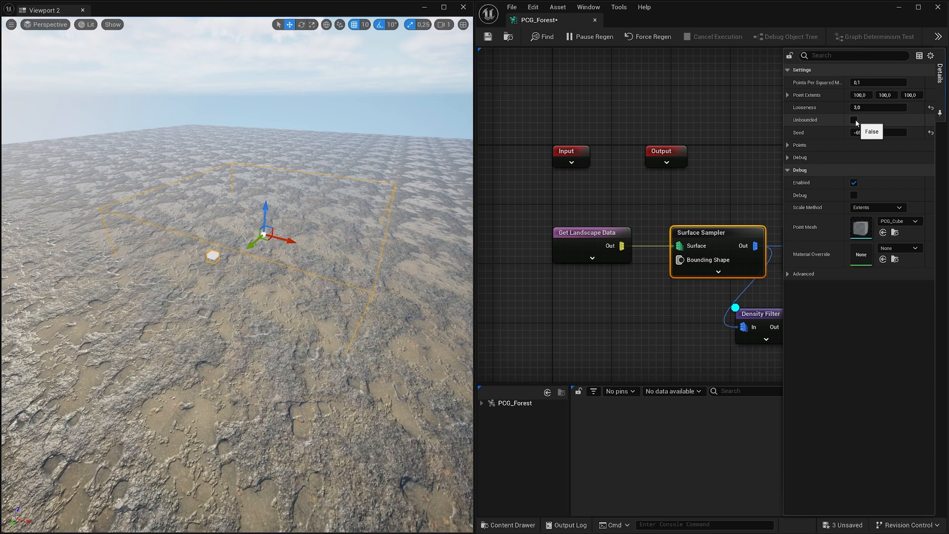
{"action": "left_click", "coordinate": [856, 121]}
{"action": "mouse_move", "coordinate": [347, 225]}
{"action": "right_mouse_down"}
{"action": "mouse_move", "coordinate": [390, 213]}
{"action": "mouse_move", "coordinate": [467, 219]}
{"action": "mouse_move", "coordinate": [458, 240]}
{"action": "mouse_move", "coordinate": [186, 221]}
{"action": "mouse_move", "coordinate": [349, 228]}
{"action": "right_mouse_up"}
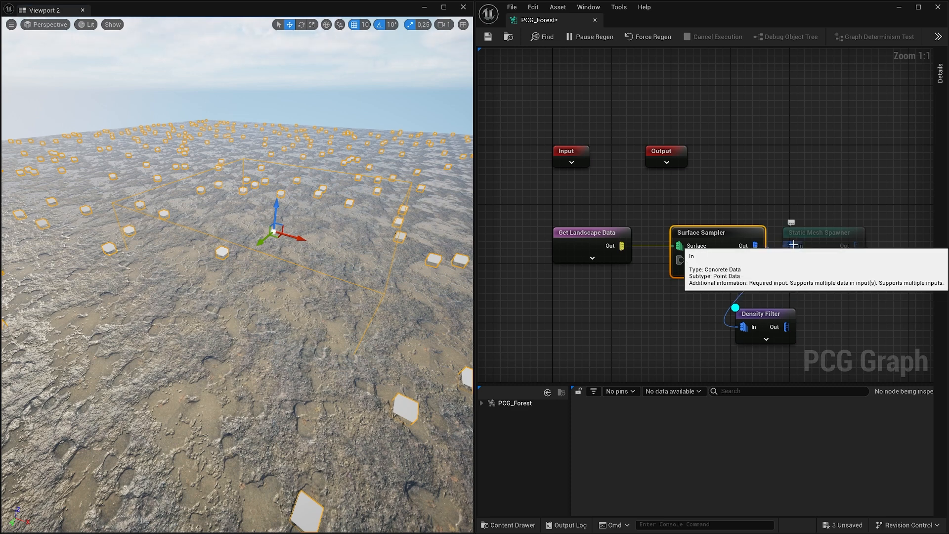
- Rewire the Static Mesh Spawner to take its input from the Density Filter, line the nodes up, and re-enable the spawner
{"action": "right_click_drag", "start_coordinate": [792, 206], "coordinate": [711, 178]}
{"action": "left_click_drag", "start_coordinate": [728, 201], "coordinate": [778, 200]}
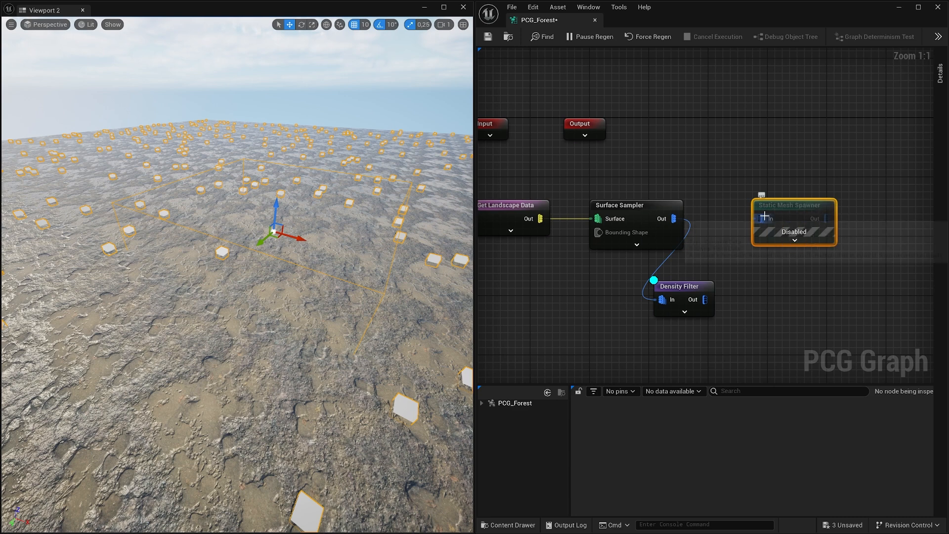
{"action": "left_click_drag", "start_coordinate": [674, 219], "coordinate": [764, 219]}
{"action": "right_click", "coordinate": [764, 219]}
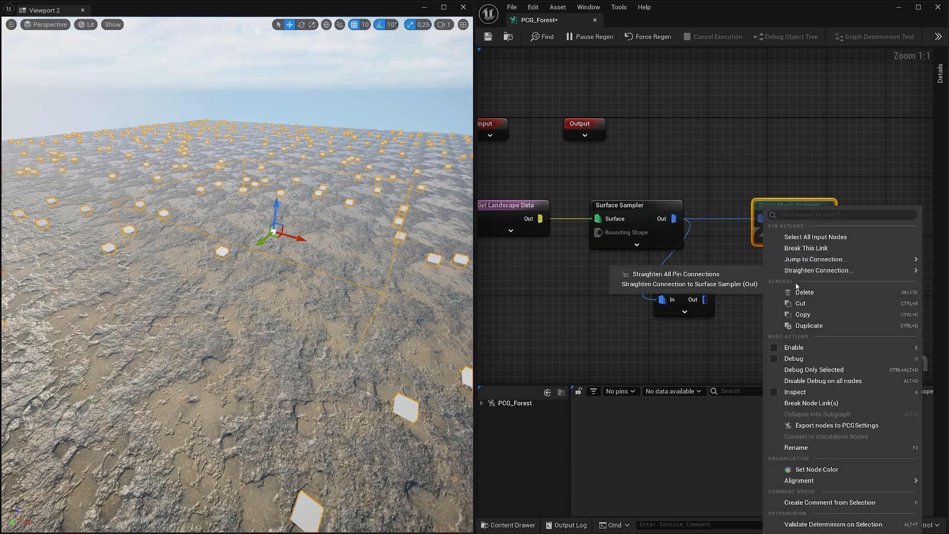
{"action": "left_click", "coordinate": [821, 249]}
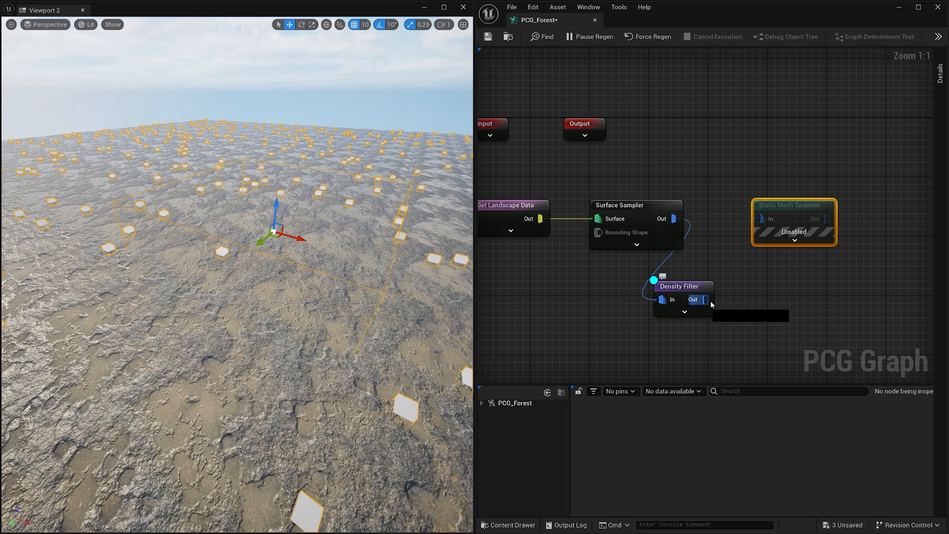
{"action": "left_click_drag", "start_coordinate": [707, 299], "coordinate": [765, 234]}
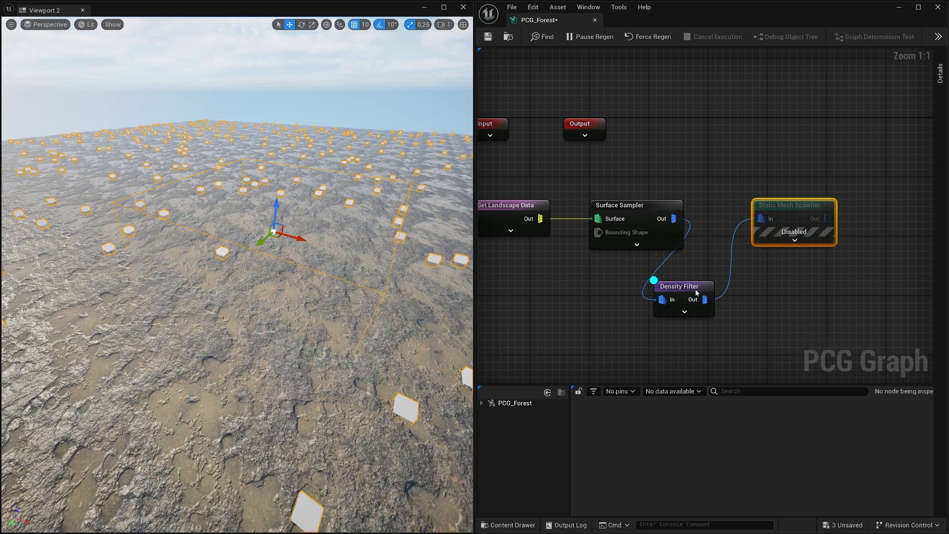
{"action": "left_click_drag", "start_coordinate": [697, 292], "coordinate": [823, 210]}
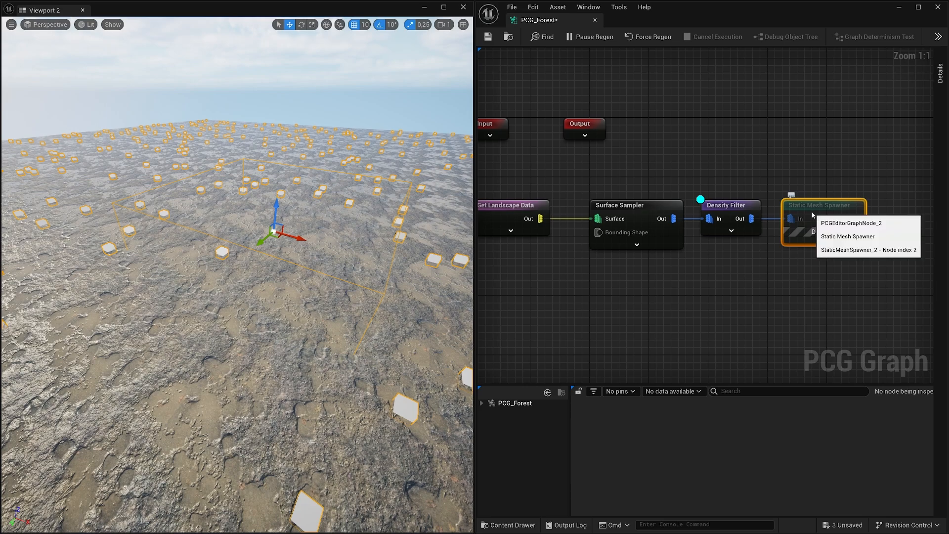
{"action": "key", "text": "e"}
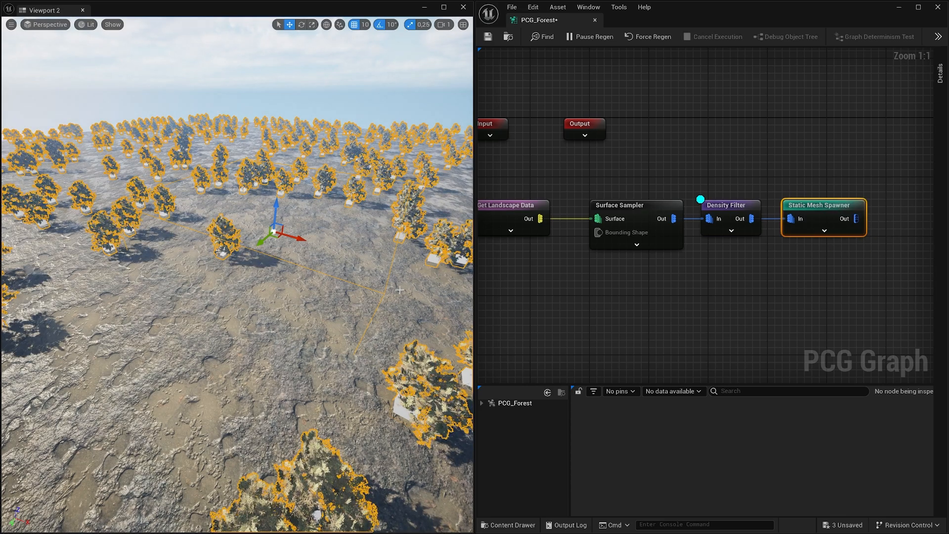
{"action": "right_click_drag", "start_coordinate": [440, 268], "coordinate": [282, 250]}
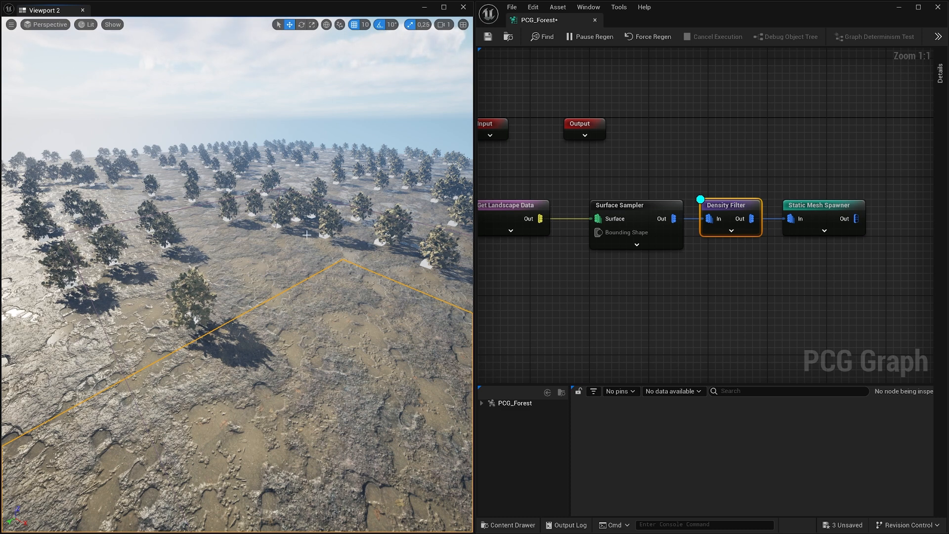
- Add a Transform Points node fed by the Density Filter's output and move debug display from the filter to it
{"action": "right_click", "coordinate": [751, 287]}
{"action": "type", "text": "transform points"}
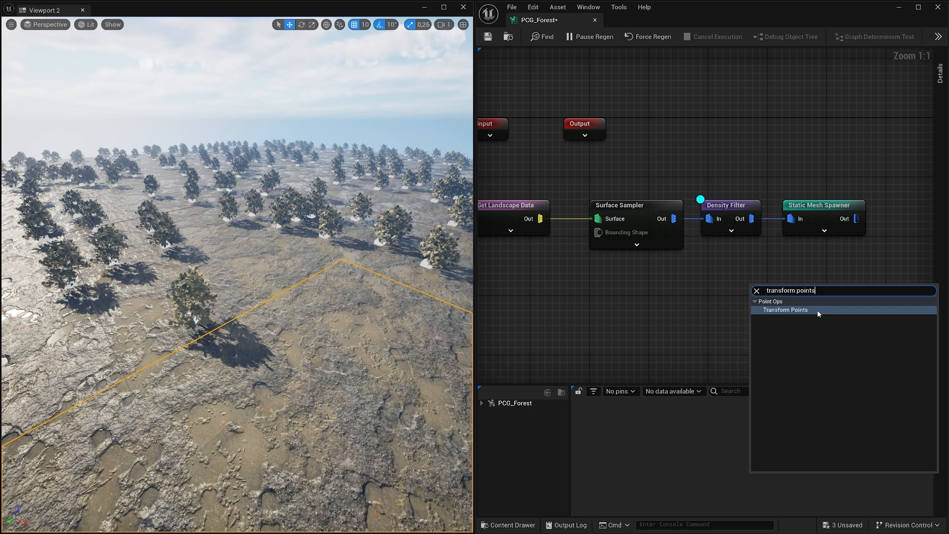
{"action": "left_click", "coordinate": [817, 310]}
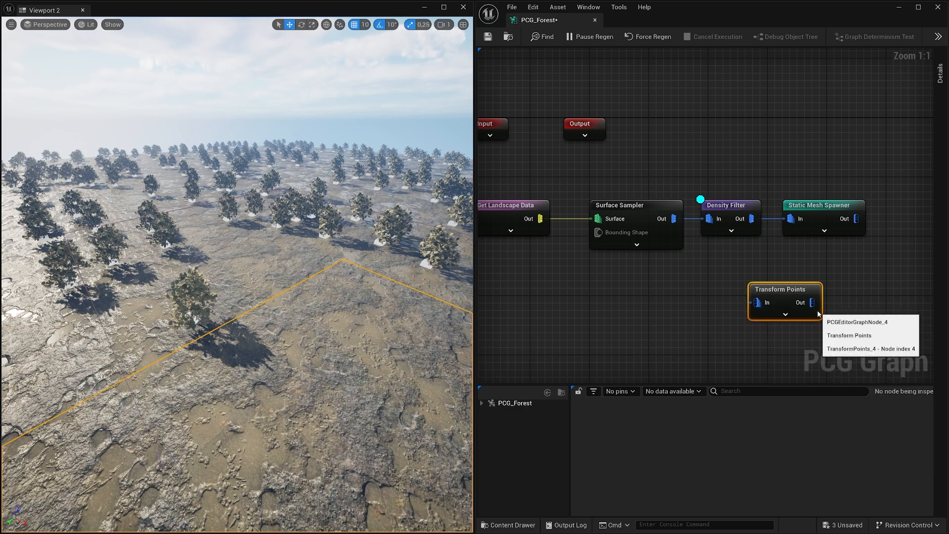
{"action": "left_click_drag", "start_coordinate": [750, 219], "coordinate": [757, 302]}
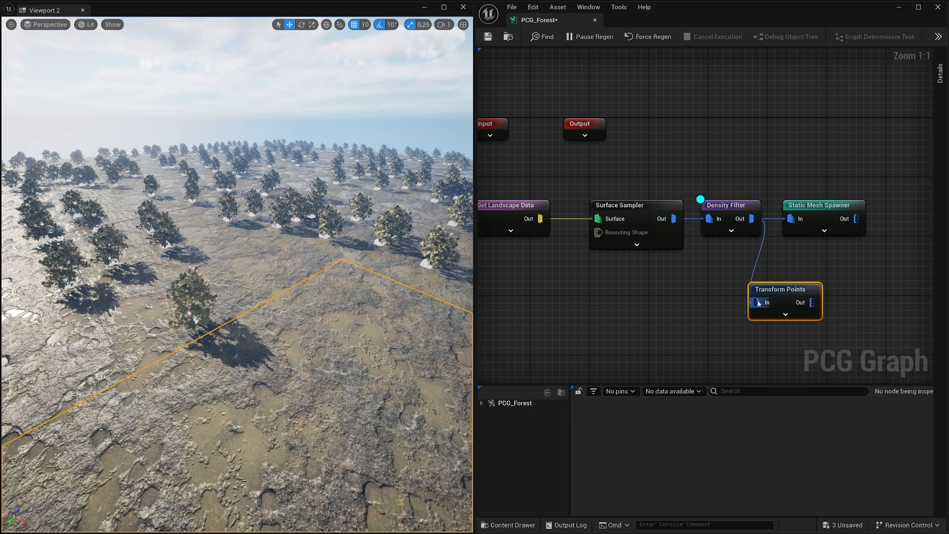
{"action": "left_click", "coordinate": [733, 209]}
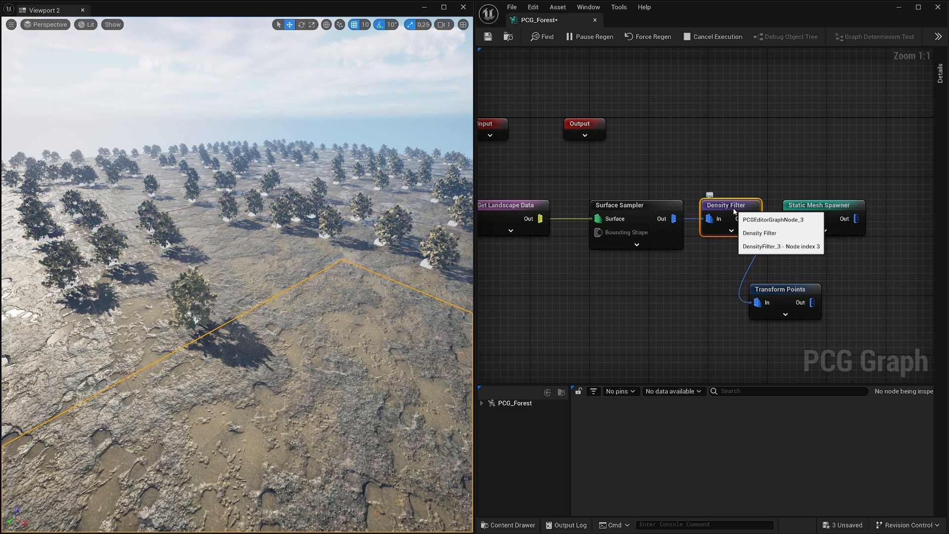
{"action": "left_click", "coordinate": [780, 293]}
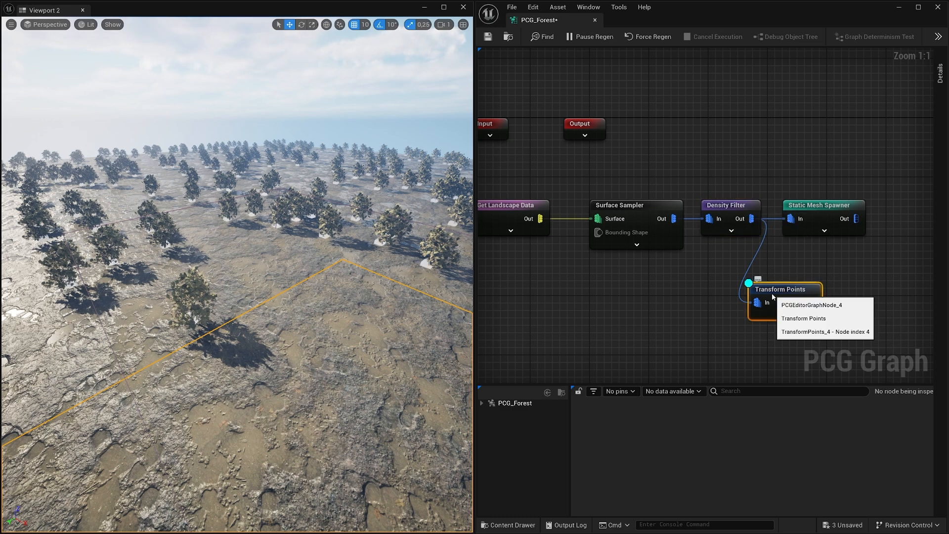
- Set the Z value of Rotation Max on the Transform Points node to 360°
{"action": "left_click", "coordinate": [941, 74]}
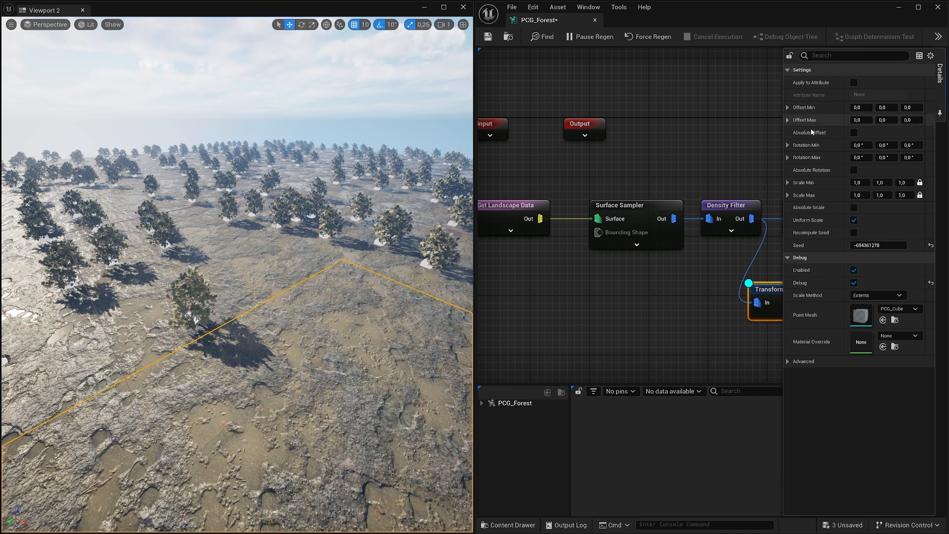
{"action": "left_click", "coordinate": [911, 157]}
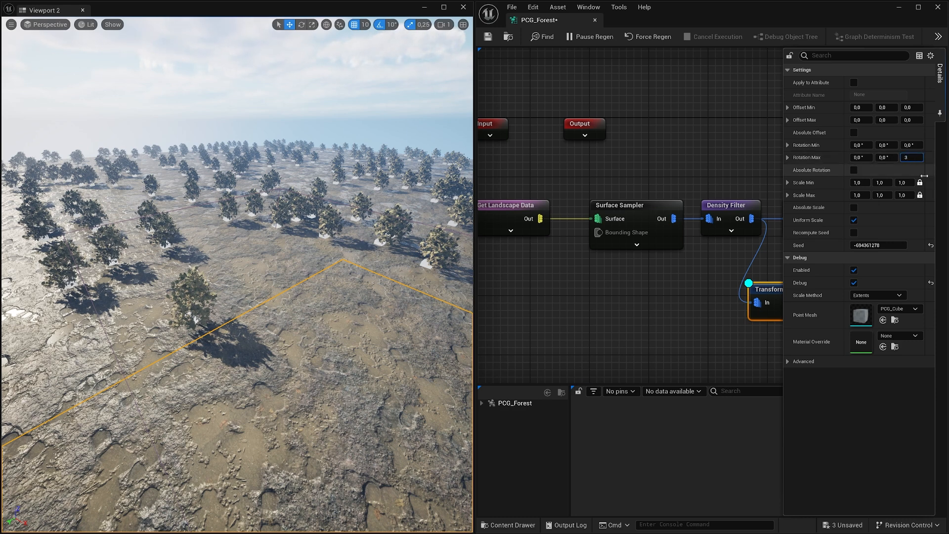
{"action": "left_click", "coordinate": [793, 269]}
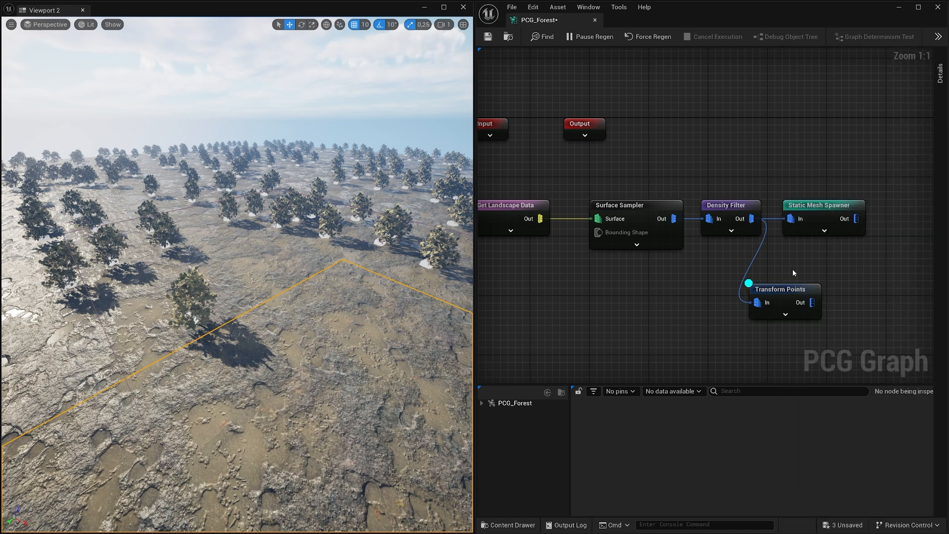
- Disconnect the Density Filter from the Static Mesh Spawner and feed the spawner from the Transform Points output
{"action": "left_click", "coordinate": [777, 290]}
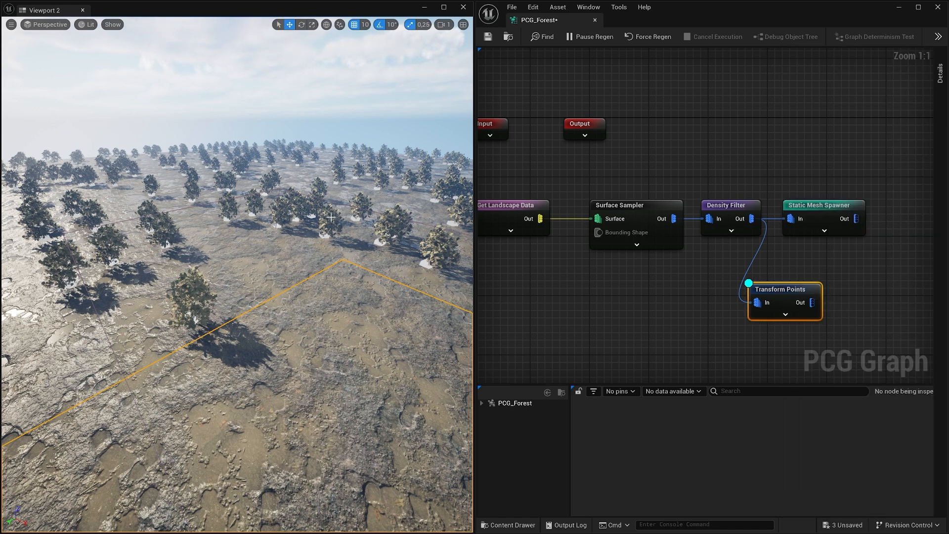
{"action": "left_click", "coordinate": [794, 221], "text": "alt"}
{"action": "left_click_drag", "start_coordinate": [813, 303], "coordinate": [791, 218]}
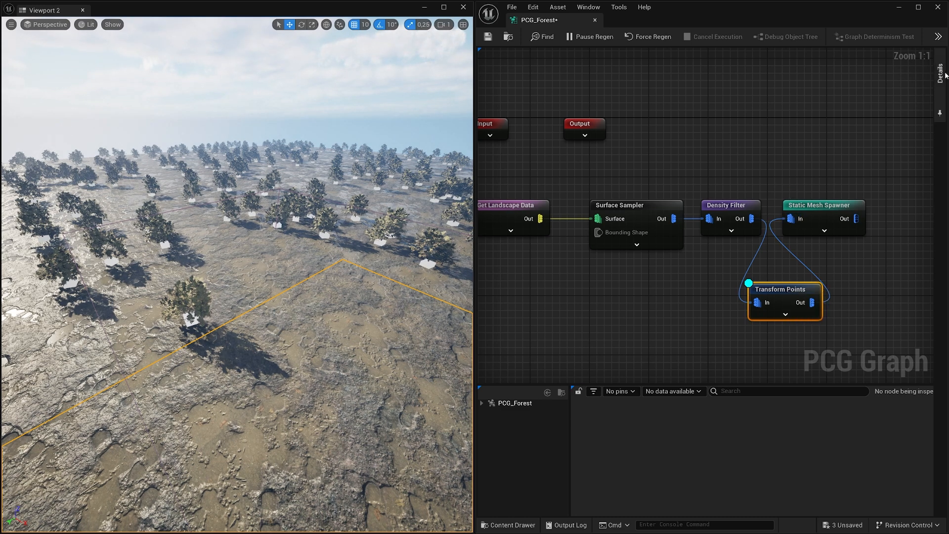
- Compare the tree rotation by setting Rotation Max Z to 0 and back to 360° on Transform Points
{"action": "mouse_move", "coordinate": [940, 79]}
{"action": "left_click", "coordinate": [911, 157]}
{"action": "type", "text": "0"}
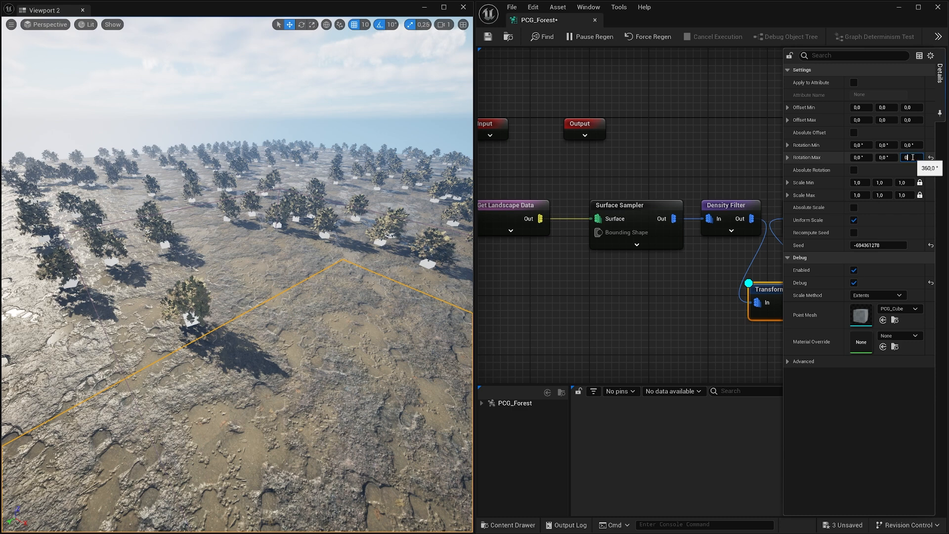
{"action": "key", "text": "Return"}
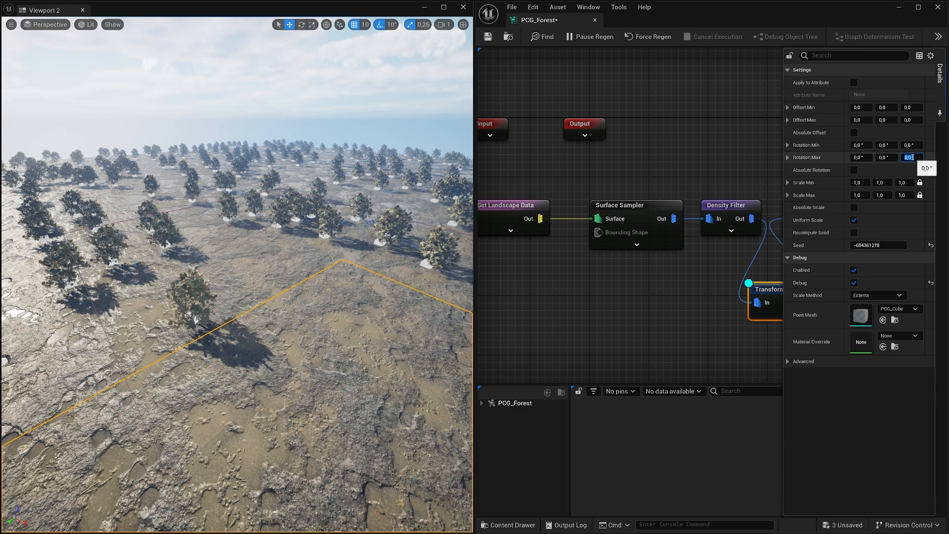
{"action": "type", "text": "360"}
{"action": "key", "text": "Return"}
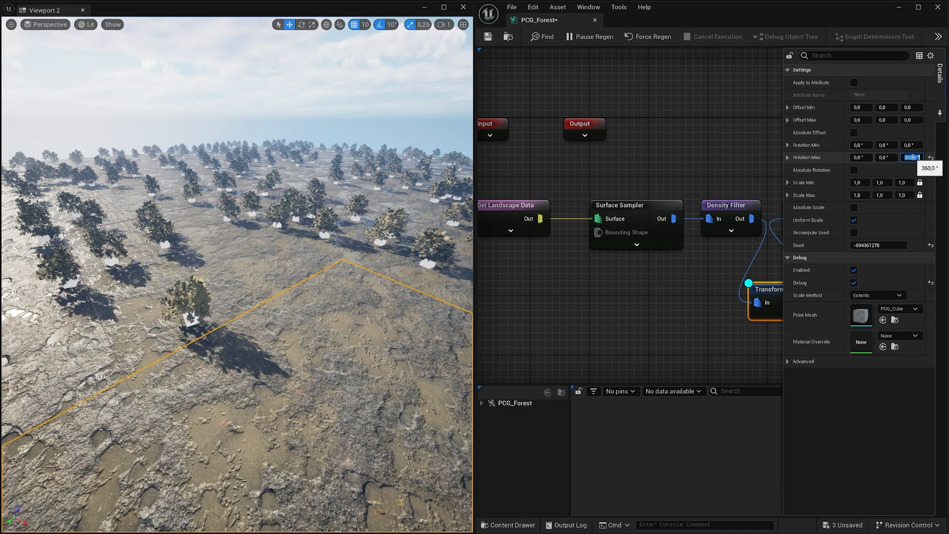
- Set Scale Max on the Transform Points node to 2 on all axes
{"action": "left_click", "coordinate": [857, 196]}
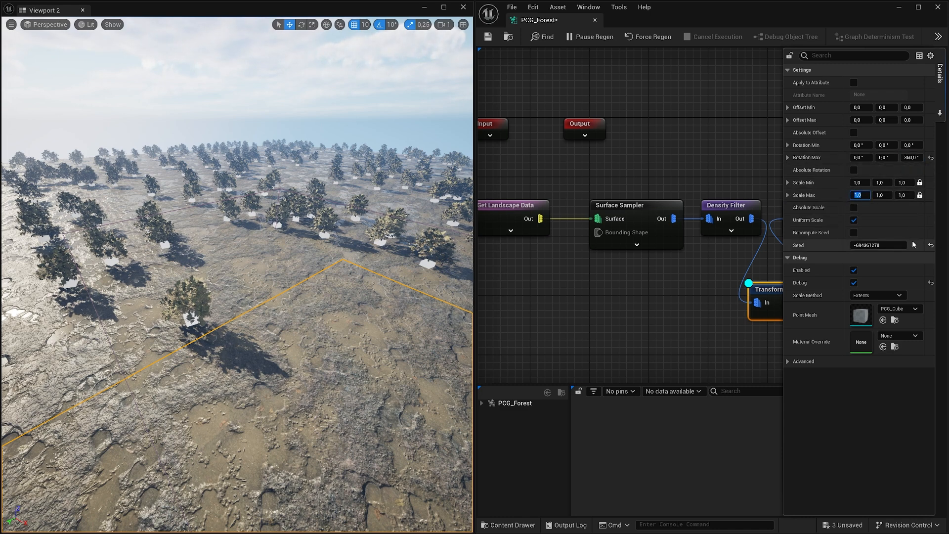
{"action": "type", "text": "2"}
{"action": "key", "text": "Return"}
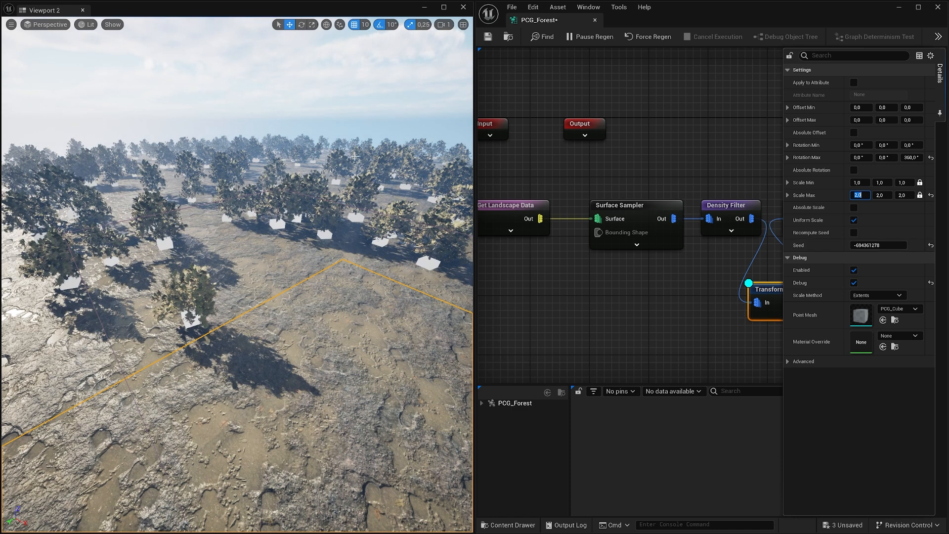
{"action": "left_click", "coordinate": [696, 297]}
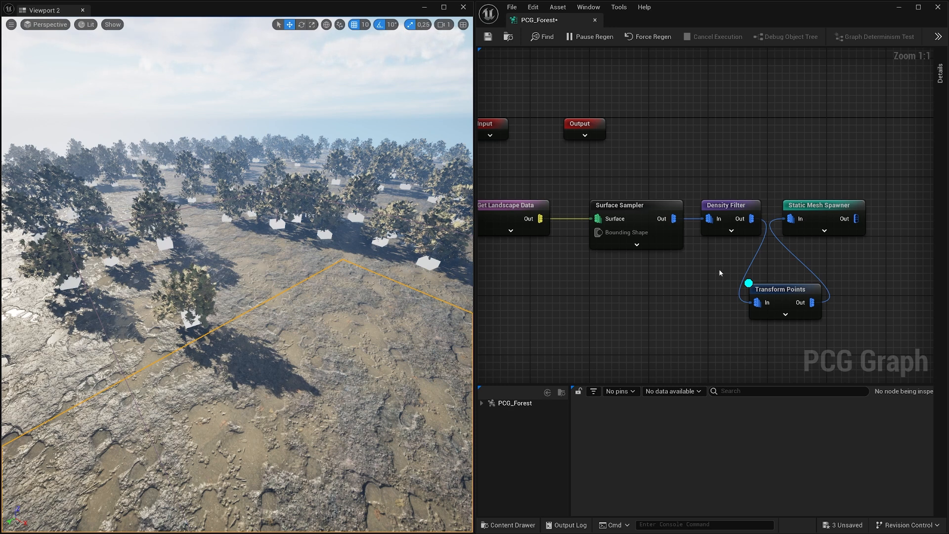
- Turn off debug on Transform Points and line the node up between the Density Filter and the Static Mesh Spawner
{"action": "left_click", "coordinate": [787, 294]}
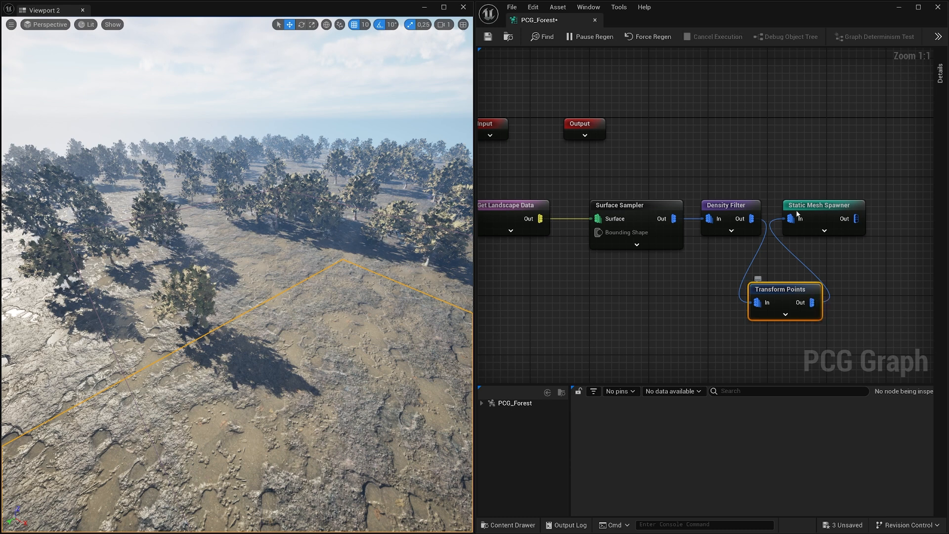
{"action": "left_click_drag", "start_coordinate": [833, 205], "coordinate": [900, 205]}
{"action": "right_click_drag", "start_coordinate": [800, 223], "coordinate": [620, 228]}
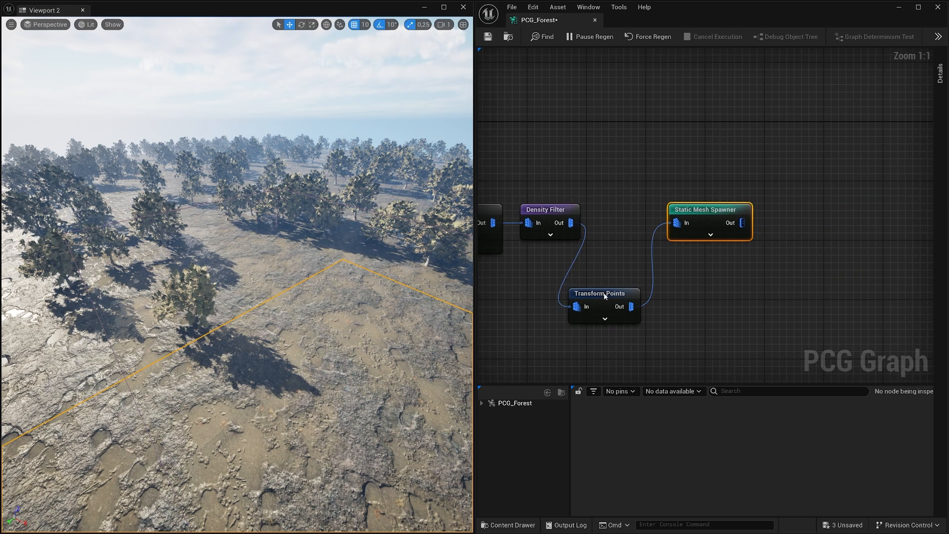
{"action": "left_click_drag", "start_coordinate": [603, 294], "coordinate": [620, 211]}
- Add a second mesh entry to the Static Mesh Spawner and expand its descriptor
{"action": "left_click", "coordinate": [741, 222]}
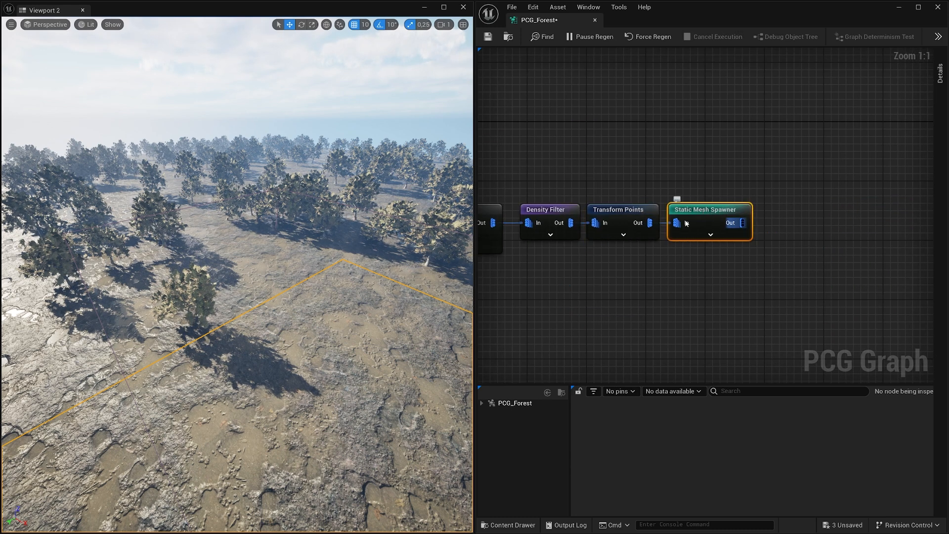
{"action": "left_click", "coordinate": [940, 73]}
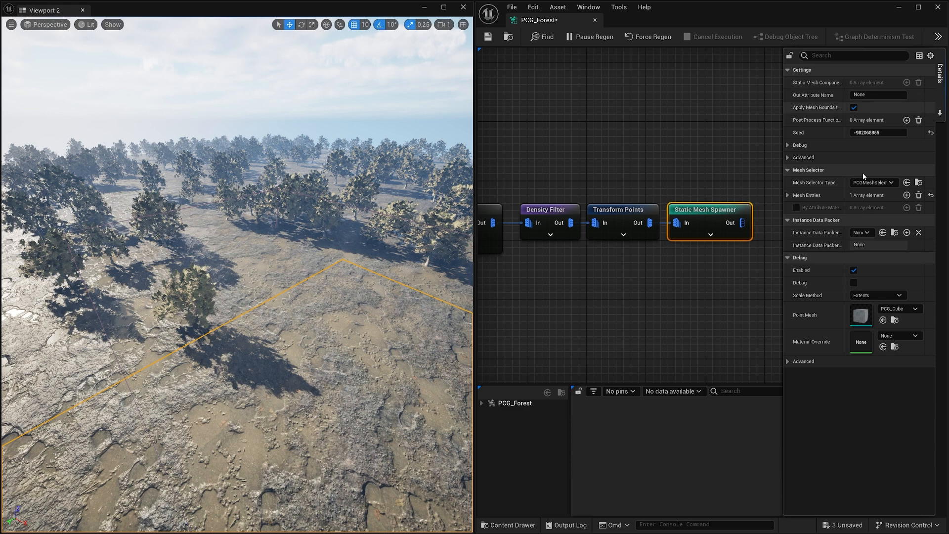
{"action": "left_click", "coordinate": [789, 195]}
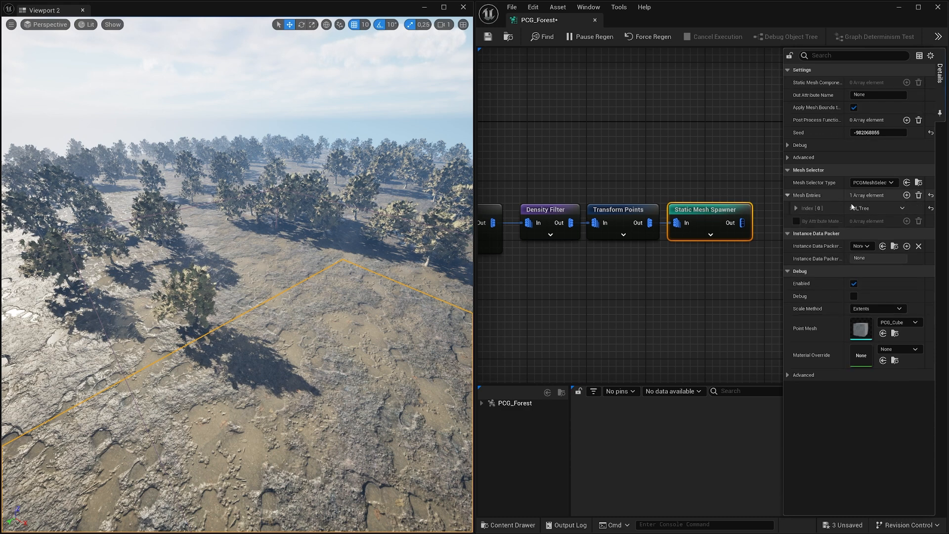
{"action": "left_click", "coordinate": [907, 195]}
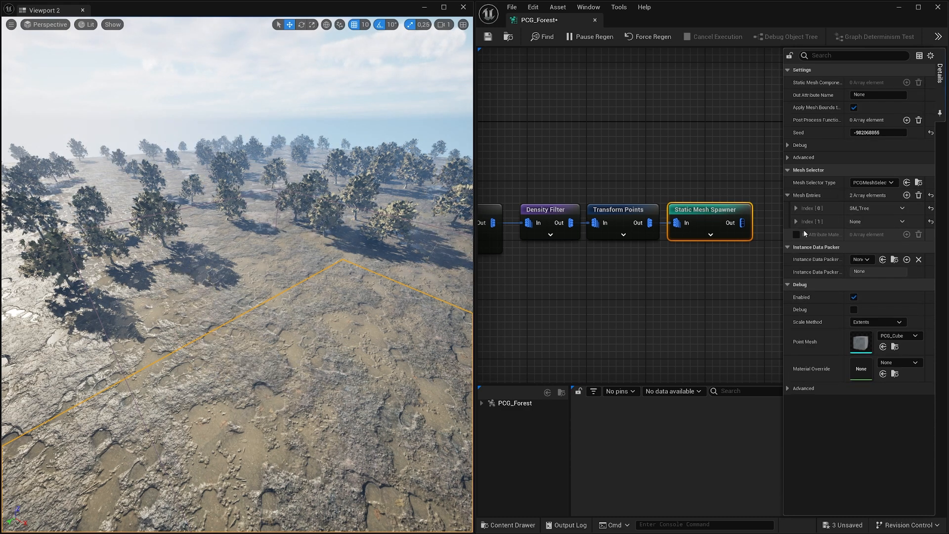
{"action": "left_click", "coordinate": [797, 222]}
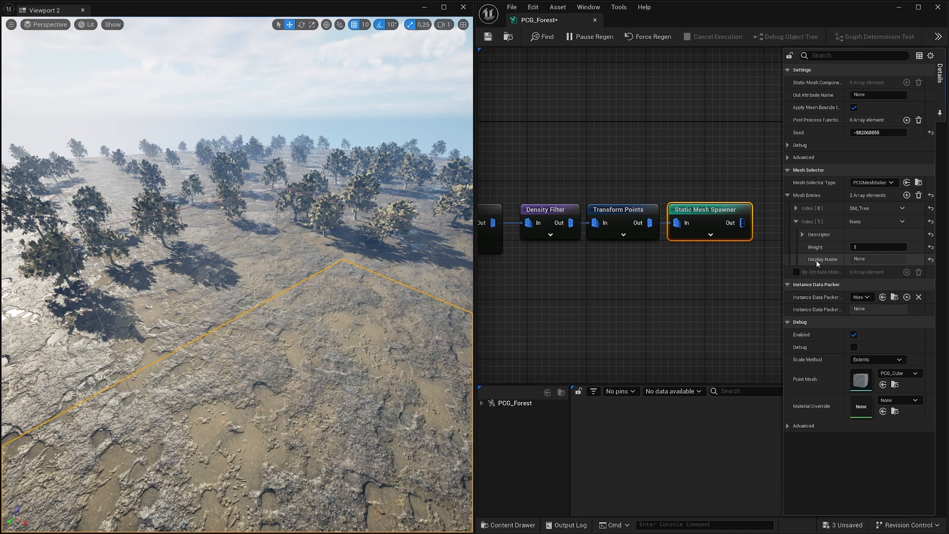
{"action": "left_click", "coordinate": [803, 235]}
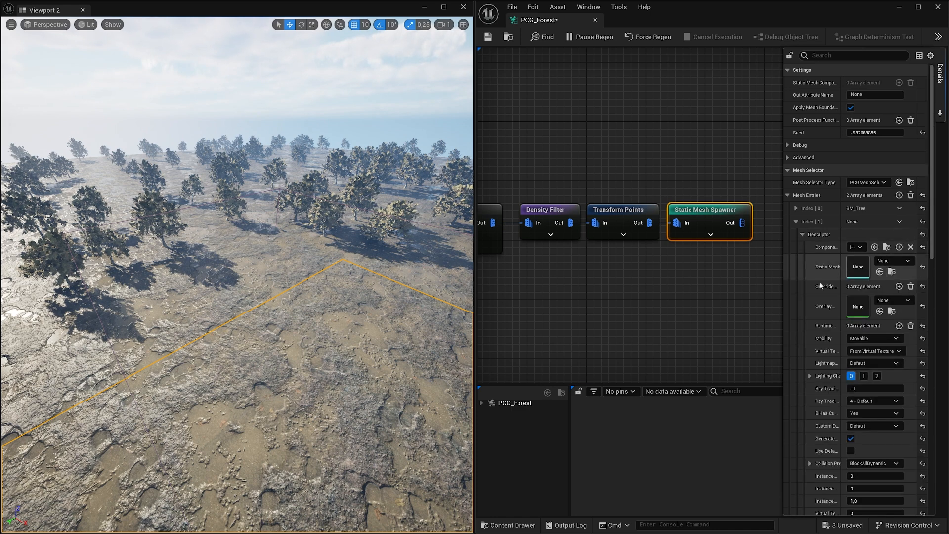
- Assign SM_Tree01 from the Foliage folder as the static mesh of the second mesh entry and check the mixed forest
{"action": "left_click", "coordinate": [509, 525]}
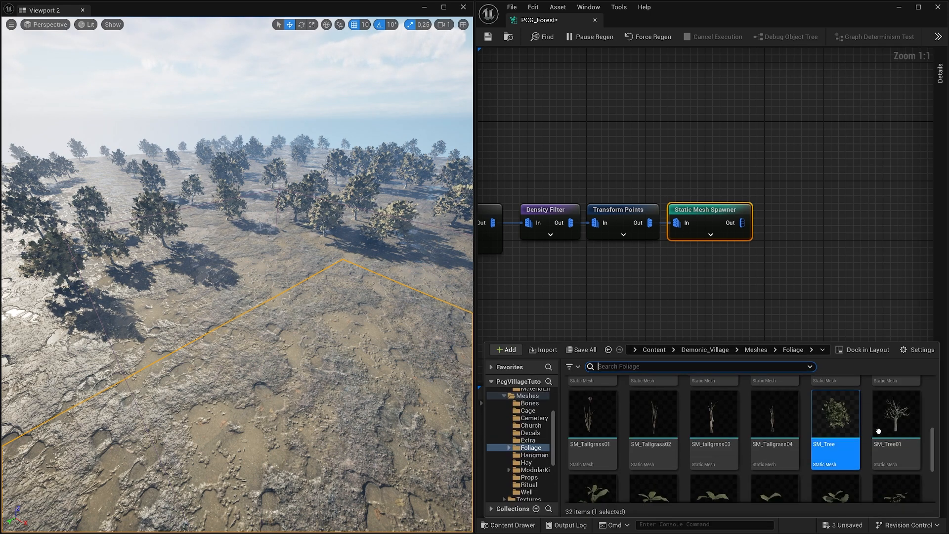
{"action": "left_click", "coordinate": [889, 428]}
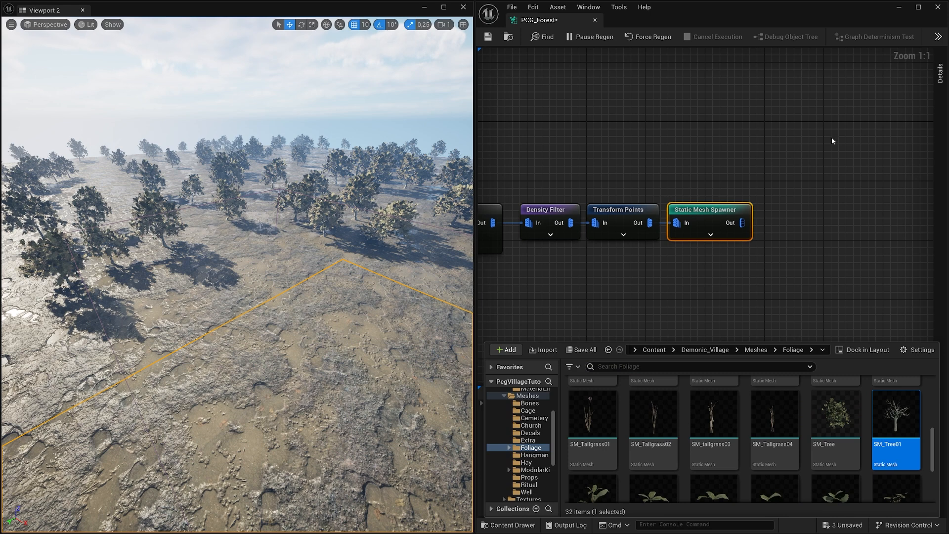
{"action": "left_click", "coordinate": [940, 82]}
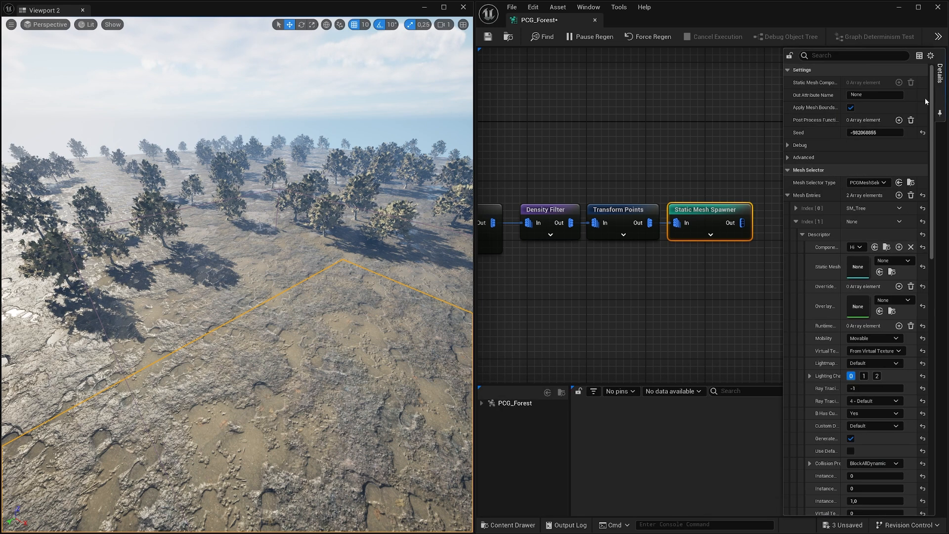
{"action": "left_click", "coordinate": [880, 272]}
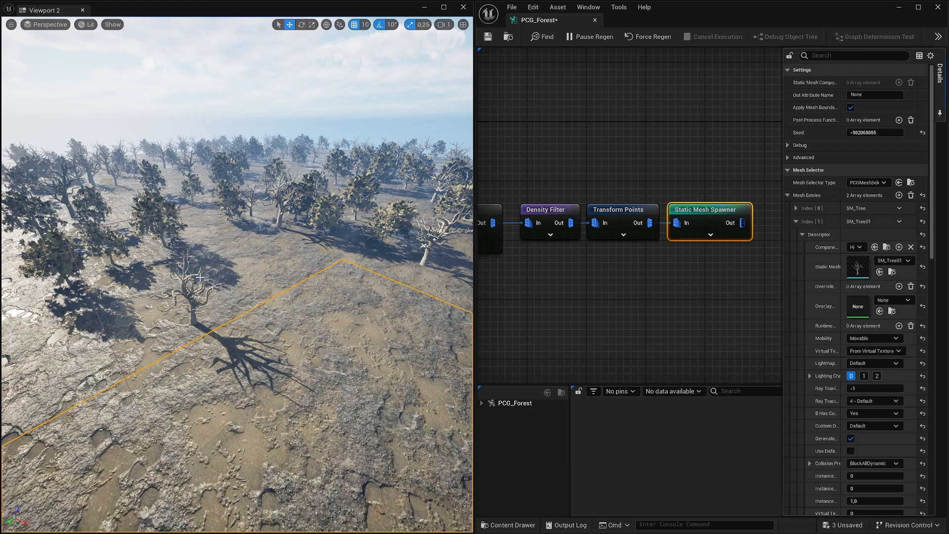
{"action": "right_click_drag", "start_coordinate": [215, 247], "coordinate": [371, 278]}
{"action": "right_click_drag", "start_coordinate": [282, 276], "coordinate": [188, 313]}
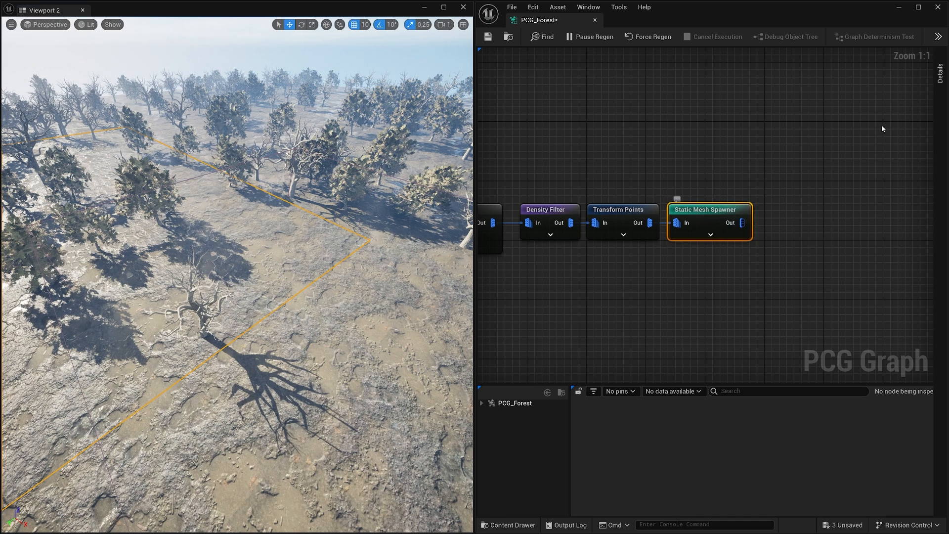
- Set the weight of the SM_Tree mesh entry to 30 and inspect the tree distribution in the level
{"action": "left_click", "coordinate": [940, 74]}
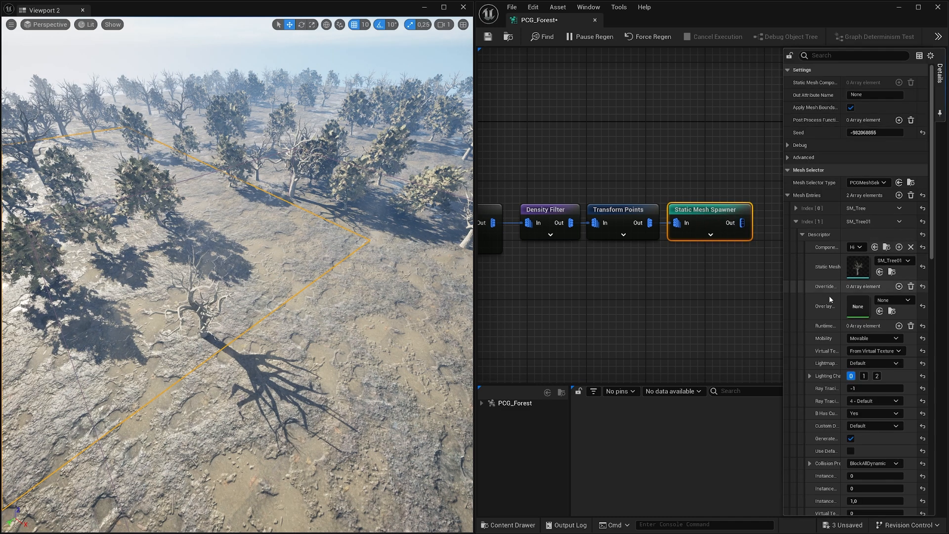
{"action": "left_click", "coordinate": [802, 234]}
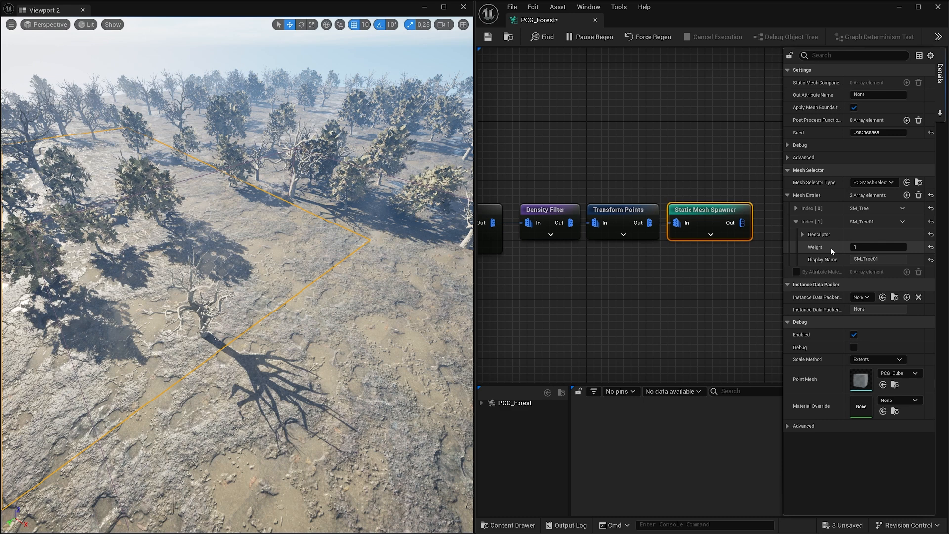
{"action": "left_click", "coordinate": [796, 208]}
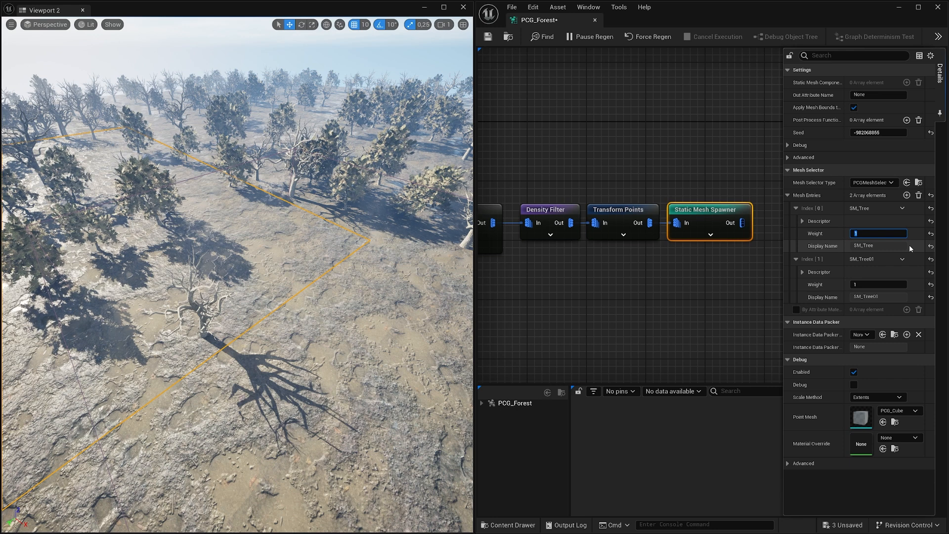
{"action": "key", "text": "Return"}
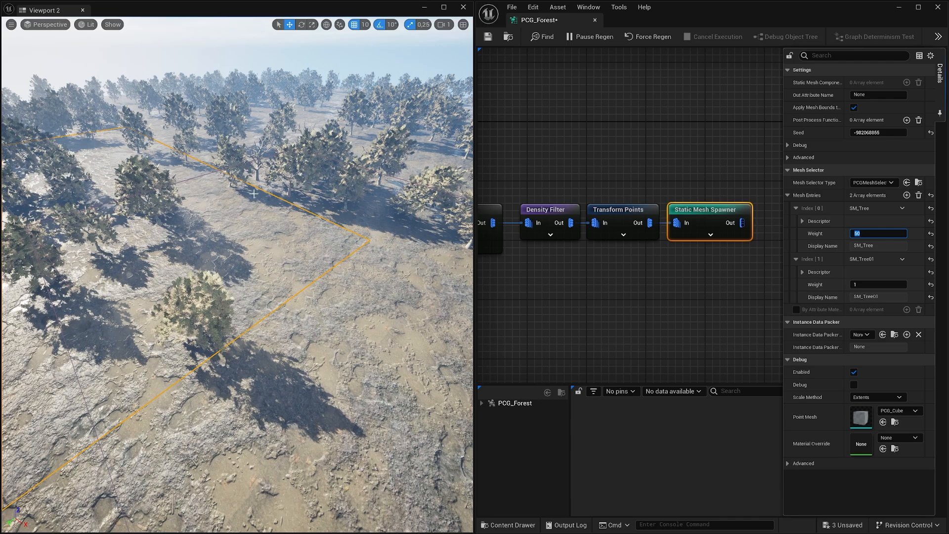
{"action": "right_click_drag", "start_coordinate": [253, 193], "coordinate": [5, 196]}
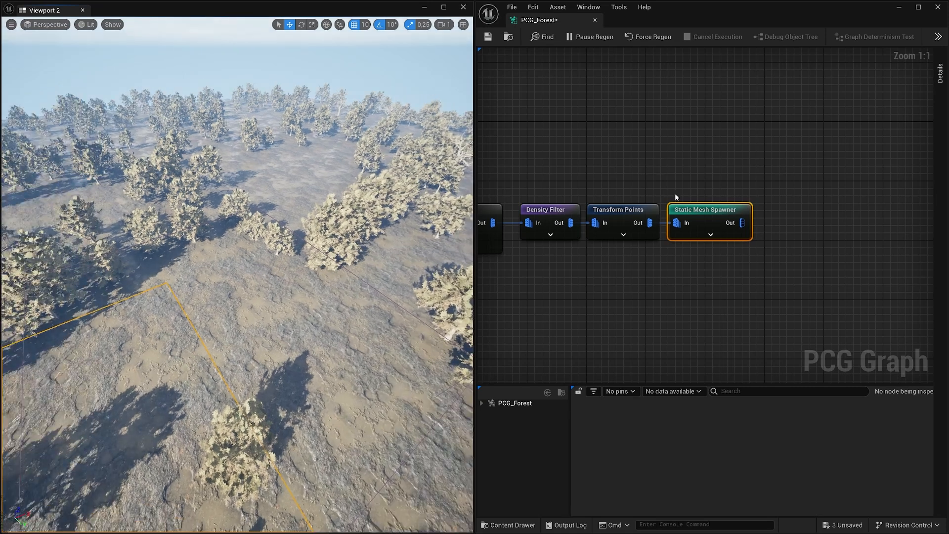
{"action": "left_click", "coordinate": [940, 74]}
{"action": "left_click", "coordinate": [871, 233]}
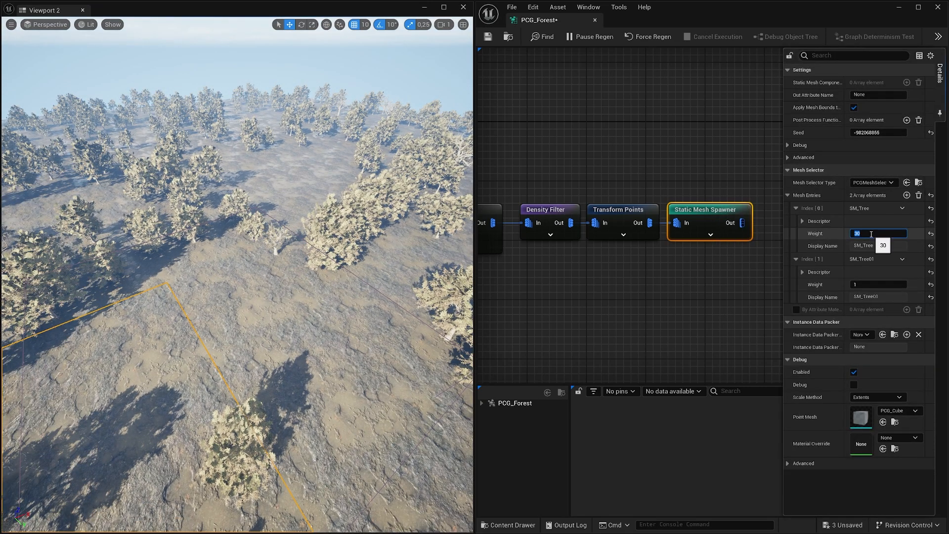
{"action": "right_click_drag", "start_coordinate": [33, 334], "coordinate": [25, 324]}
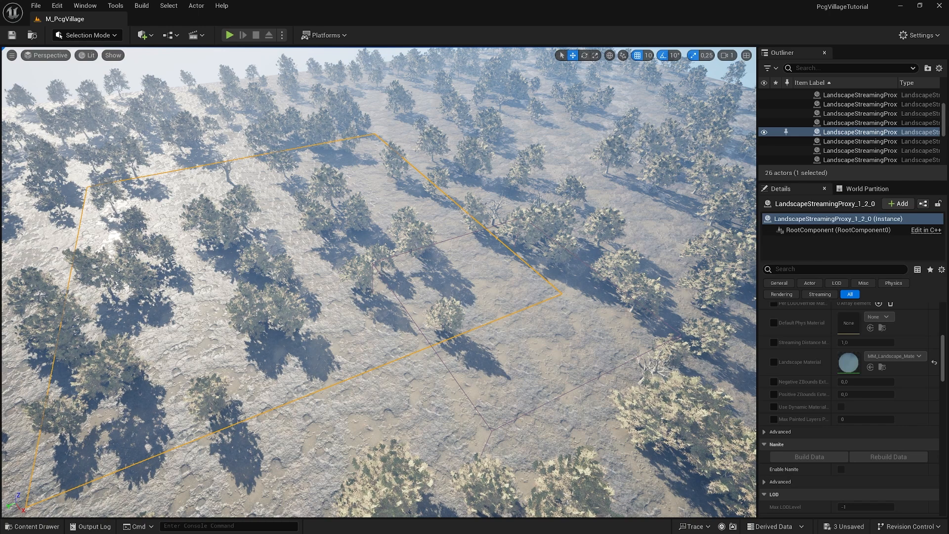
- Add the Third Person Blueprint feature pack to the project
{"action": "mouse_move", "coordinate": [444, 234]}
{"action": "right_mouse_down"}
{"action": "mouse_move", "coordinate": [444, 262]}
{"action": "mouse_move", "coordinate": [444, 234]}
{"action": "right_mouse_up"}
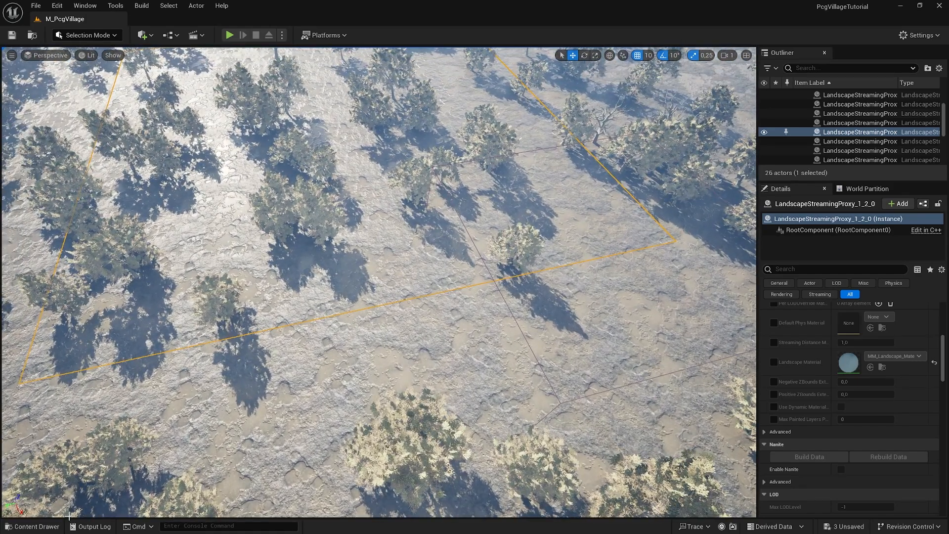
{"action": "left_click", "coordinate": [33, 526]}
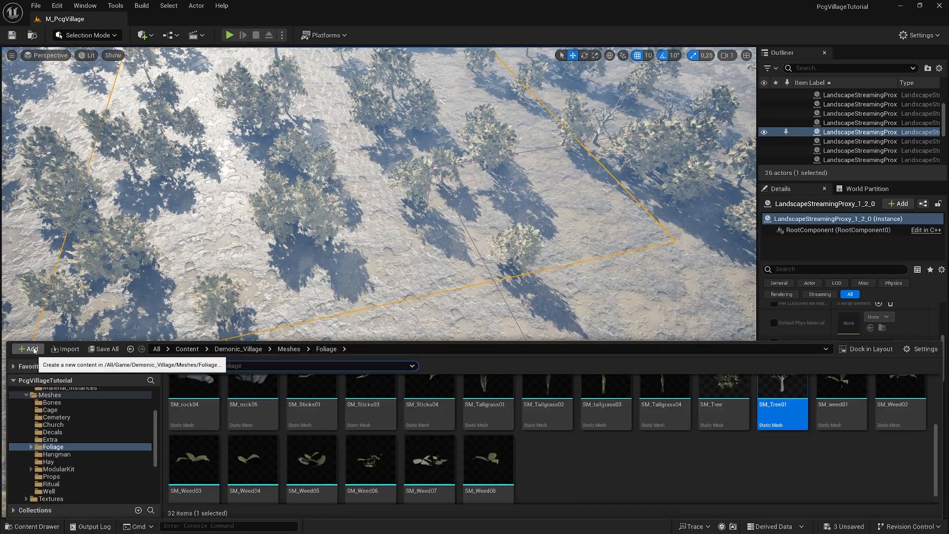
{"action": "left_click", "coordinate": [32, 350]}
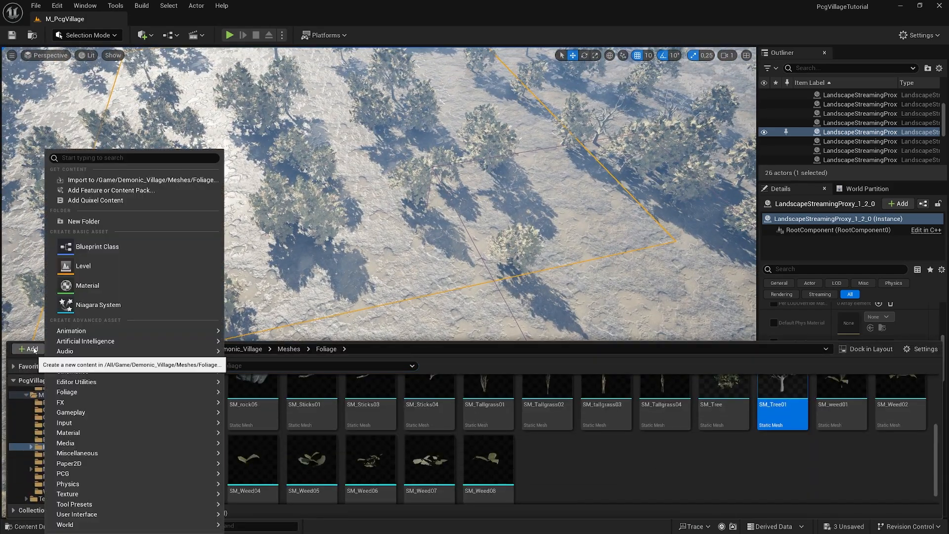
{"action": "left_click", "coordinate": [91, 192]}
{"action": "left_click", "coordinate": [342, 229]}
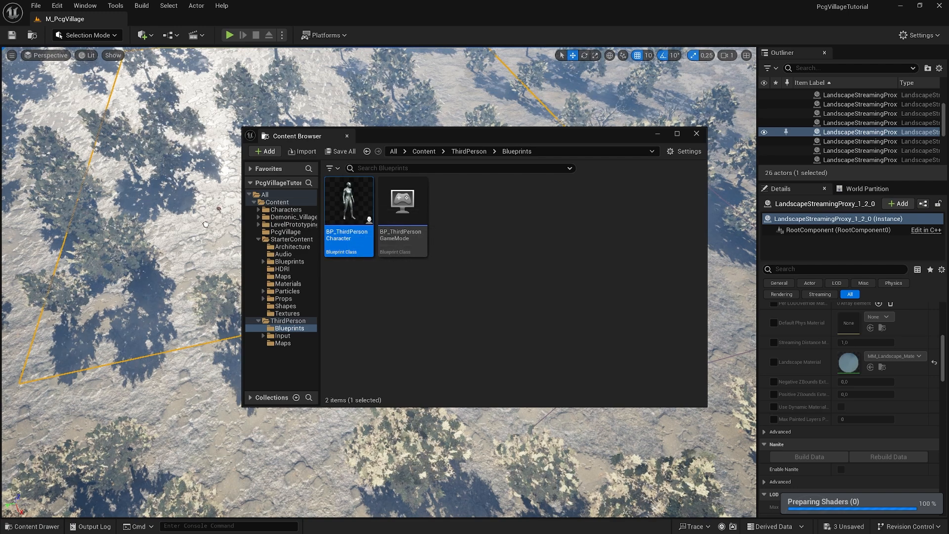
- Place BP_ThirdPersonCharacter on open ground between the trees and close the content windows
{"action": "left_click_drag", "start_coordinate": [217, 245], "coordinate": [215, 243]}
{"action": "left_click", "coordinate": [346, 136]}
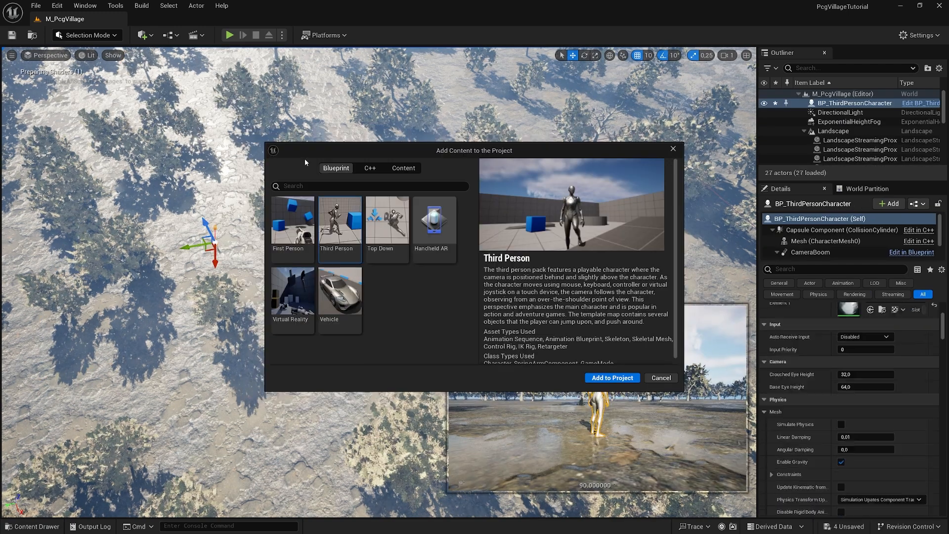
{"action": "left_click", "coordinate": [681, 148]}
- Set Auto Possess Player on the placed BP_ThirdPersonCharacter to Player 0
{"action": "scroll", "coordinate": [838, 355], "scroll_direction": "down", "scroll_amount": 3}
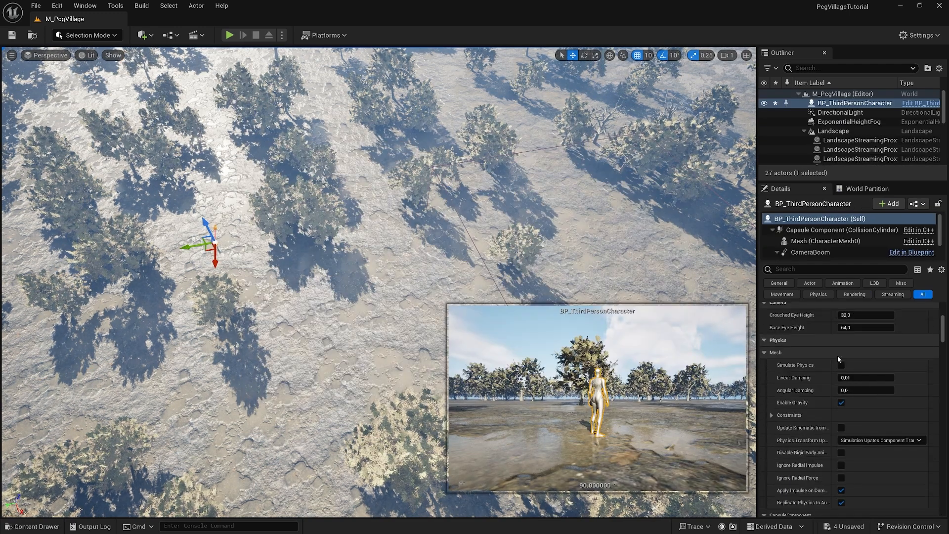
{"action": "scroll", "coordinate": [826, 316], "scroll_direction": "up", "scroll_amount": 7}
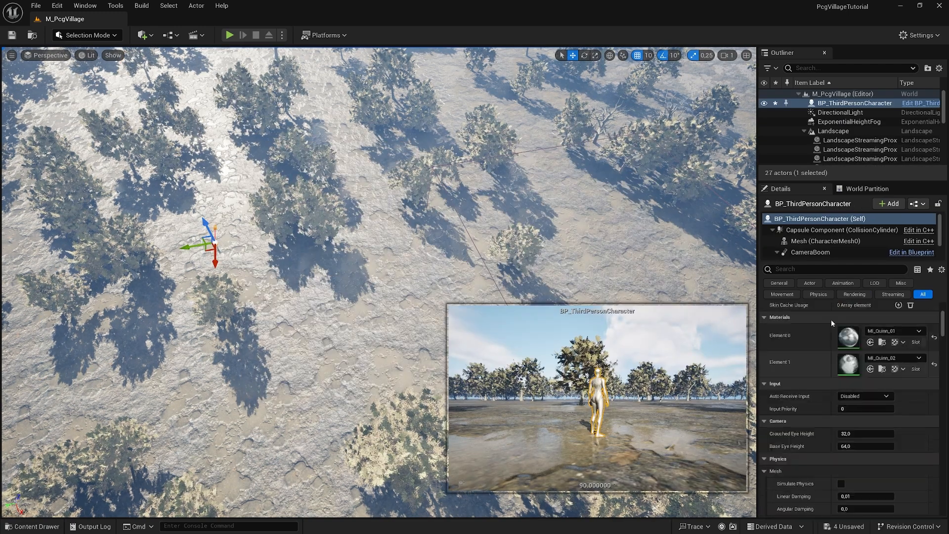
{"action": "left_click", "coordinate": [805, 270]}
{"action": "type", "text": "poss"}
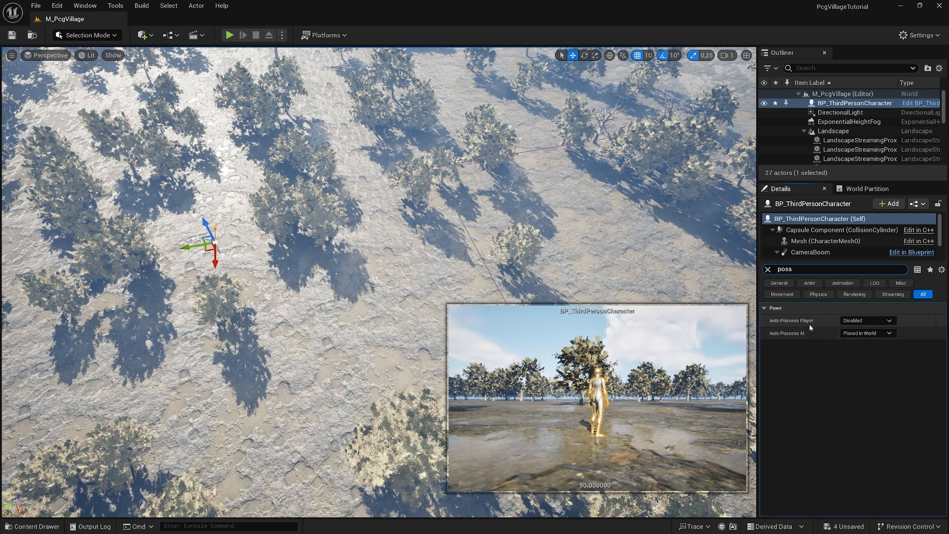
{"action": "left_click", "coordinate": [853, 321]}
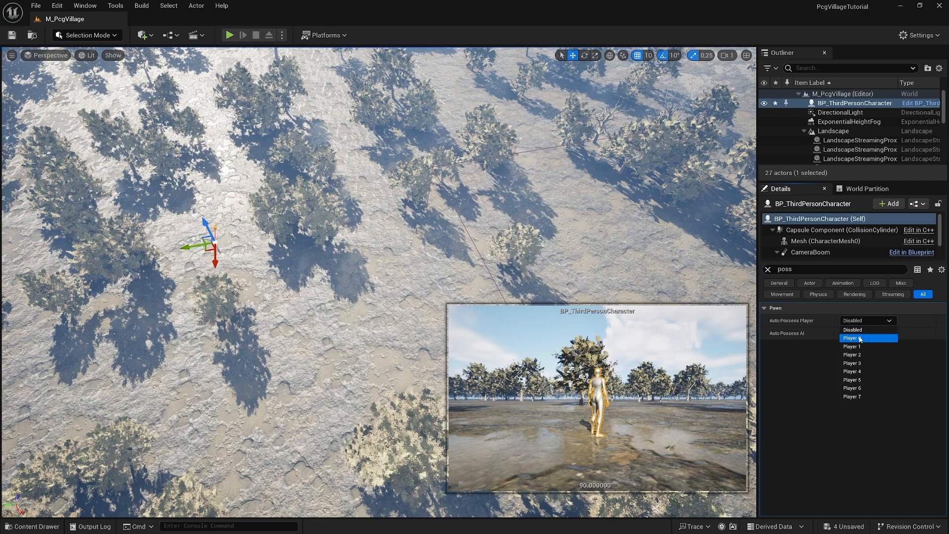
{"action": "left_click", "coordinate": [860, 338]}
- Play the level to view the forest as the third-person character, and end the play session
{"action": "left_click", "coordinate": [230, 35]}
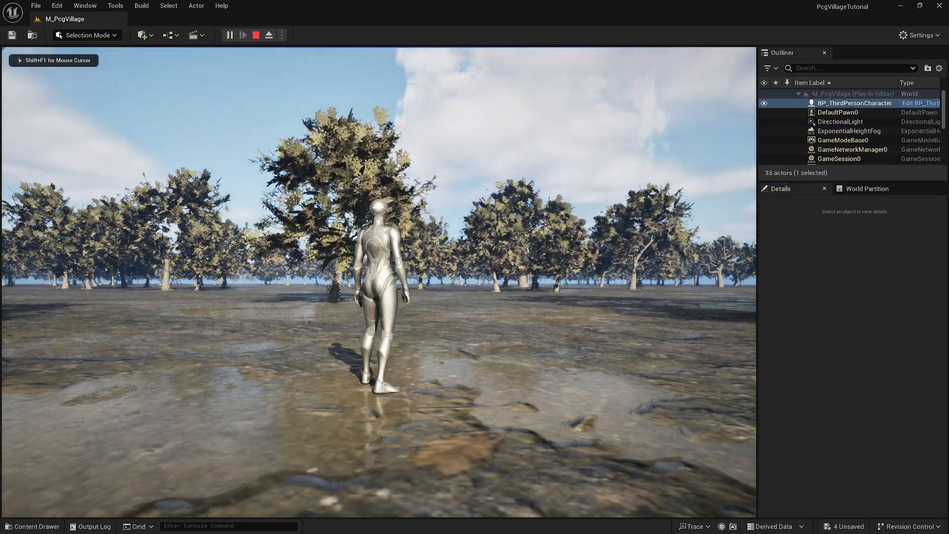
{"action": "left_click", "coordinate": [488, 248]}
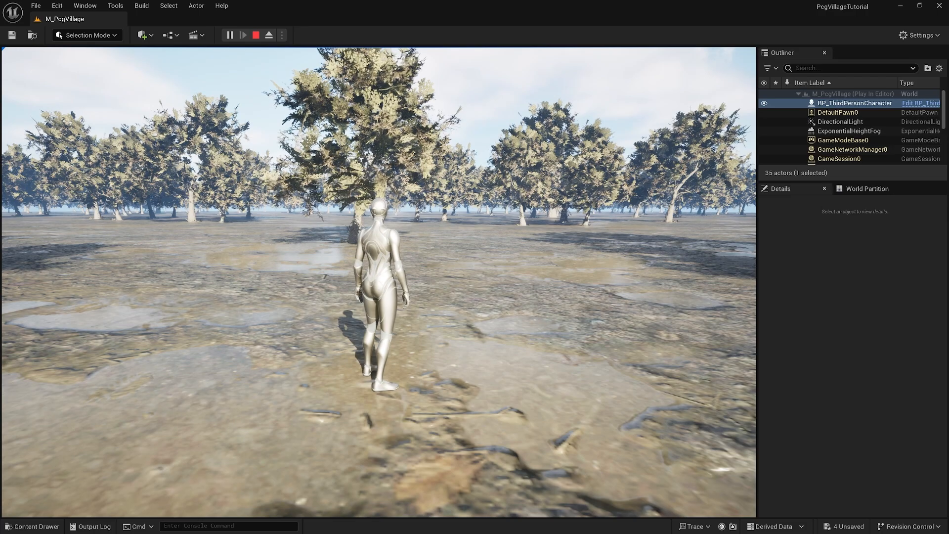
{"action": "key", "text": "Escape"}
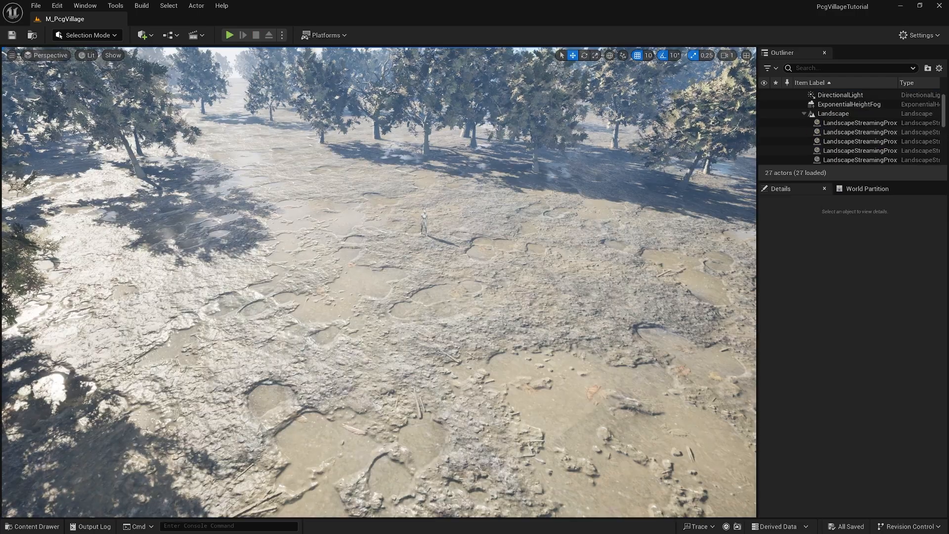
{"action": "key", "text": "s"}
{"action": "right_click_drag", "start_coordinate": [523, 287], "coordinate": [546, 308]}
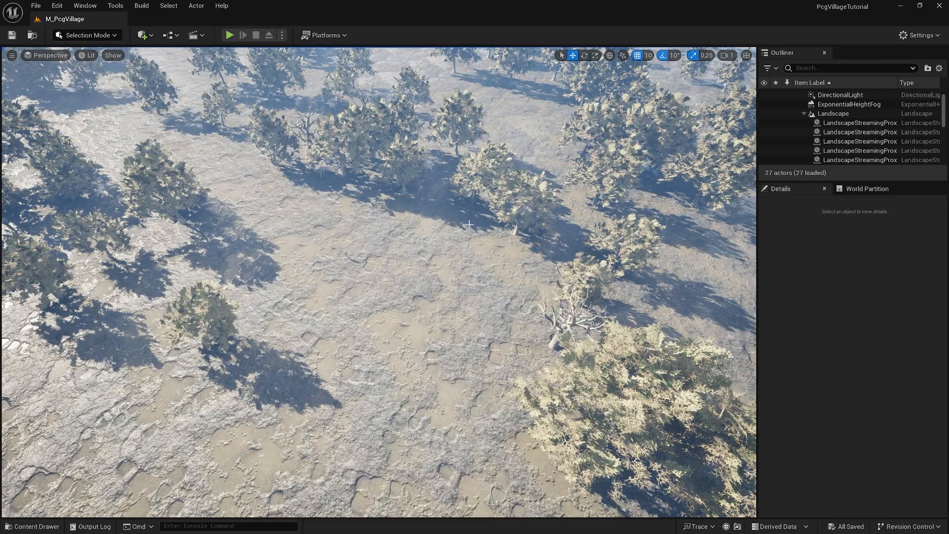
{"action": "key", "text": "s"}
{"action": "right_click_drag", "start_coordinate": [469, 225], "coordinate": [576, 222]}
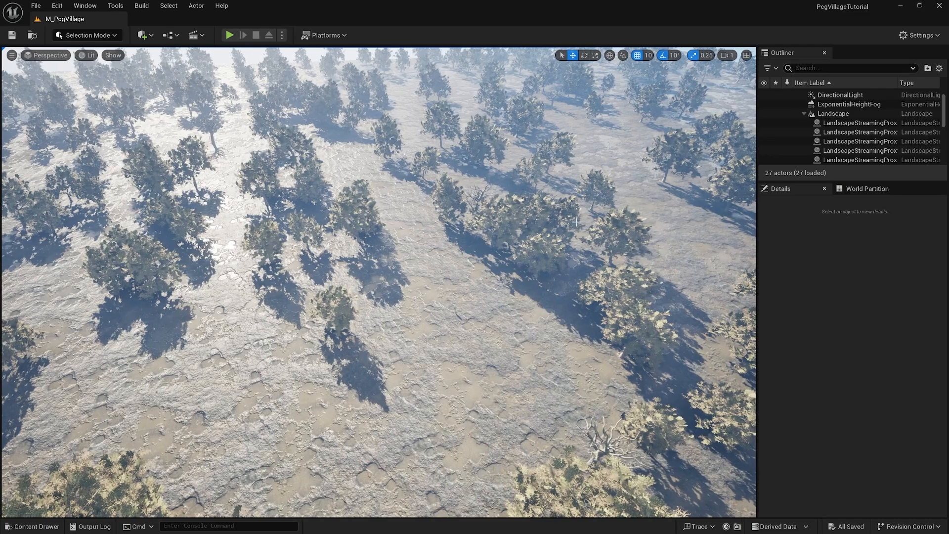
{"action": "right_click_drag", "start_coordinate": [428, 254], "coordinate": [509, 252]}
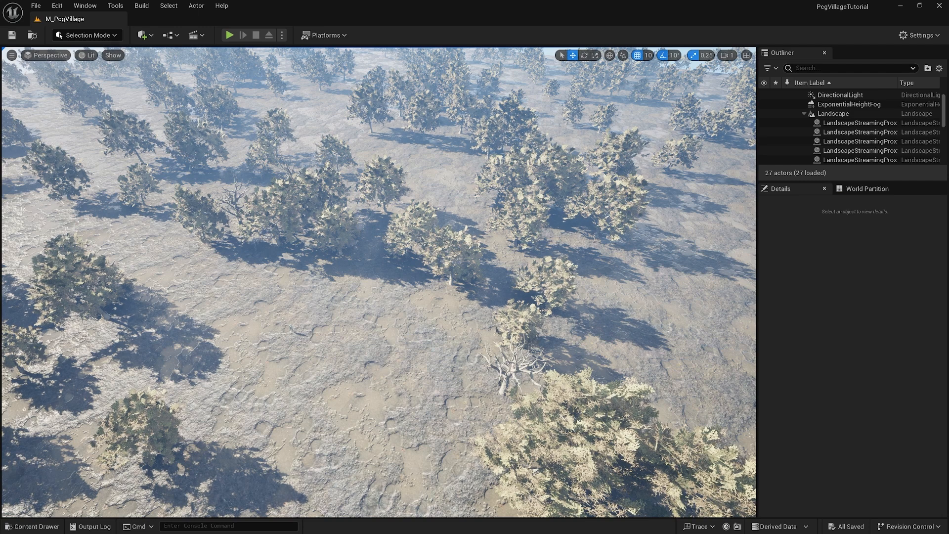
- Create a Blueprint class with Actor as its parent in the PcgVillage folder and name it BP_Village
{"action": "left_click", "coordinate": [33, 526]}
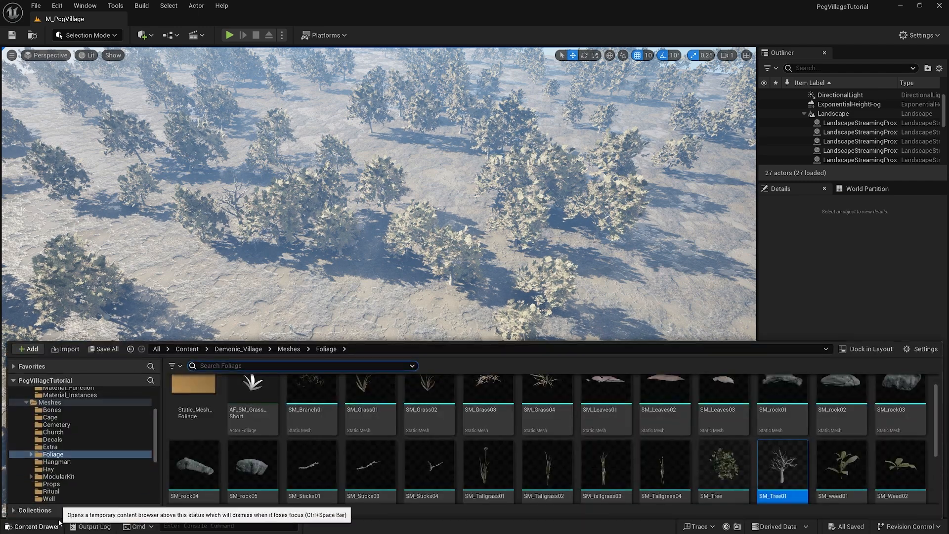
{"action": "scroll", "coordinate": [80, 426], "scroll_direction": "up", "scroll_amount": 3}
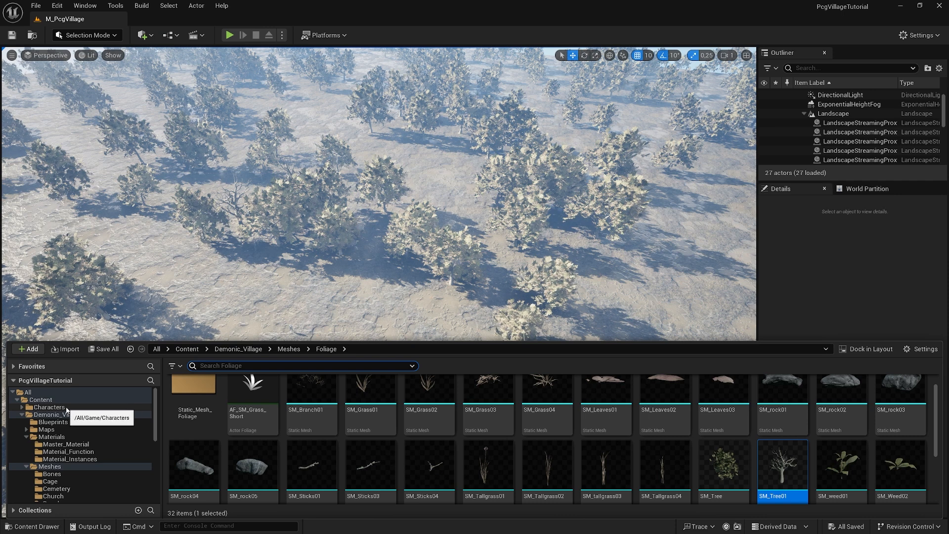
{"action": "left_click", "coordinate": [22, 416]}
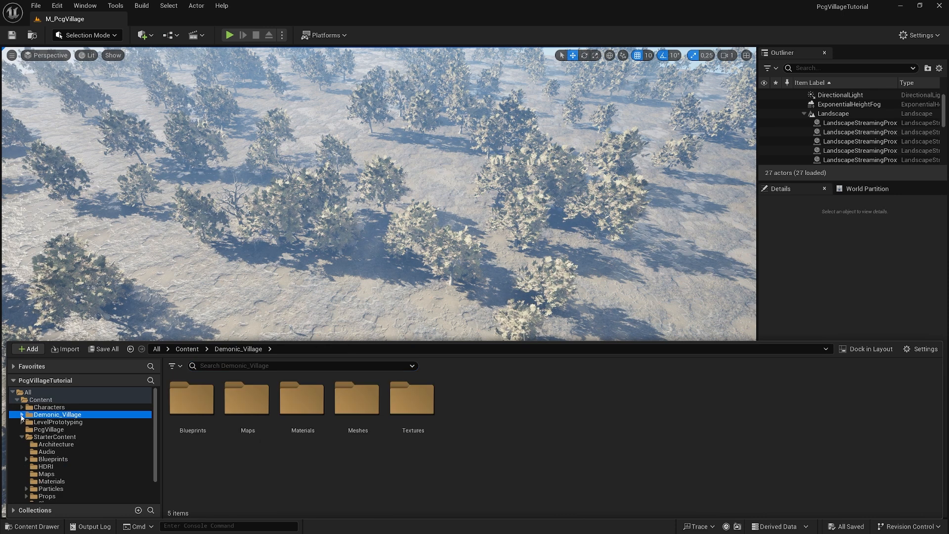
{"action": "left_click", "coordinate": [48, 430]}
{"action": "right_click", "coordinate": [452, 408]}
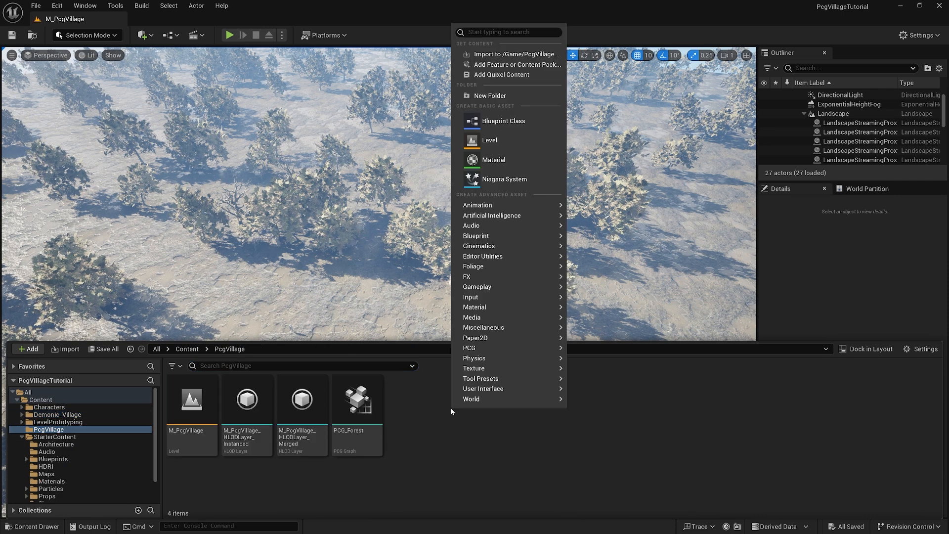
{"action": "left_click", "coordinate": [515, 123]}
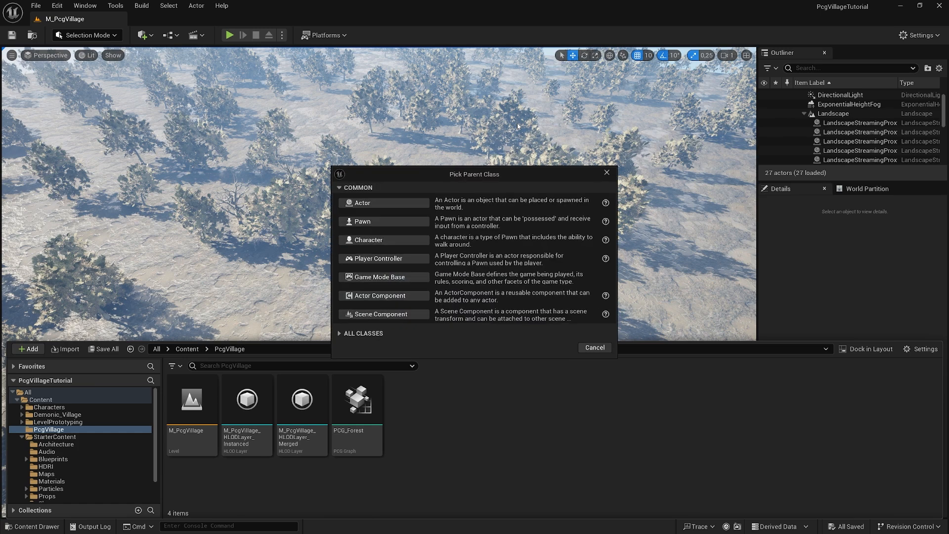
{"action": "left_click", "coordinate": [365, 203]}
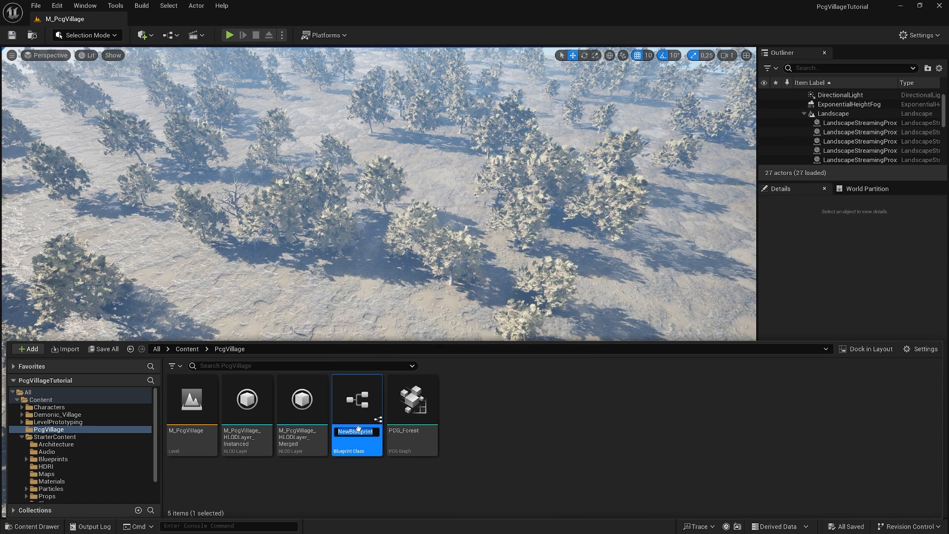
{"action": "type", "text": "BP_Village"}
{"action": "key", "text": "Return"}
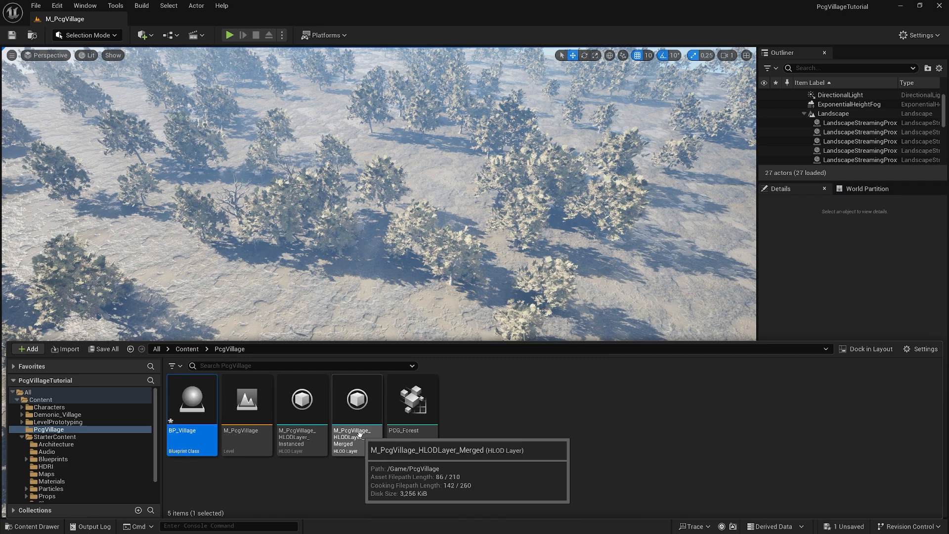
- Open BP_Village, dock its editor beside the M_PcgVillage level in the main window and minimize the PCG_Forest window
{"action": "double_click", "coordinate": [197, 403]}
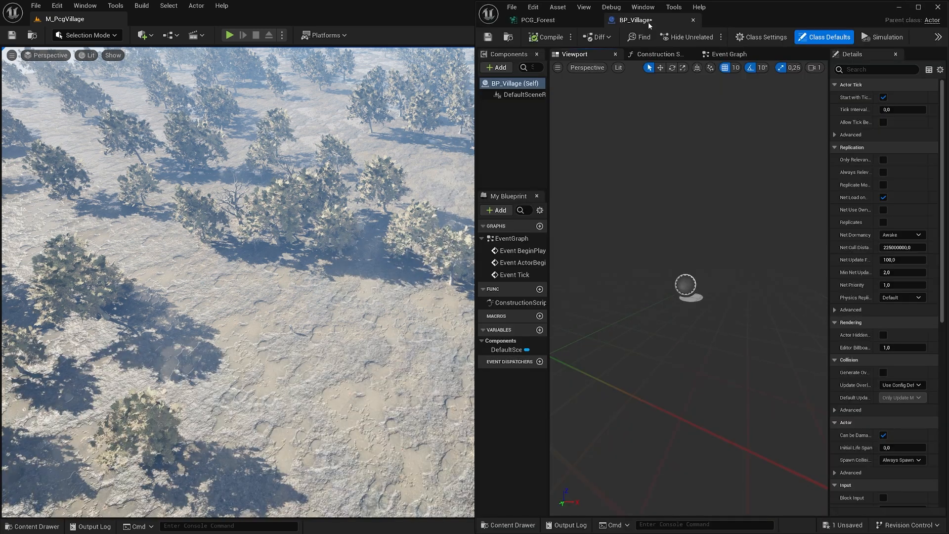
{"action": "left_click_drag", "start_coordinate": [638, 19], "coordinate": [184, 24]}
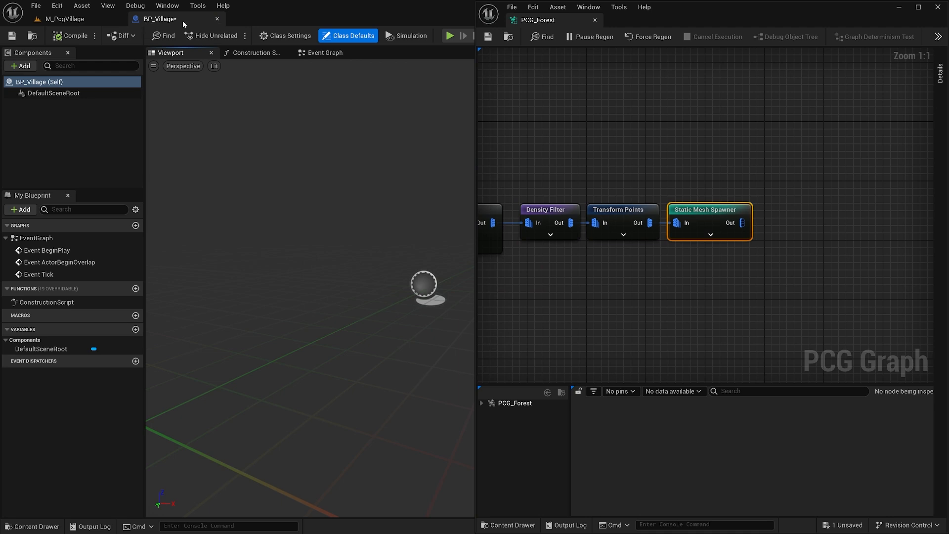
{"action": "left_click", "coordinate": [900, 7]}
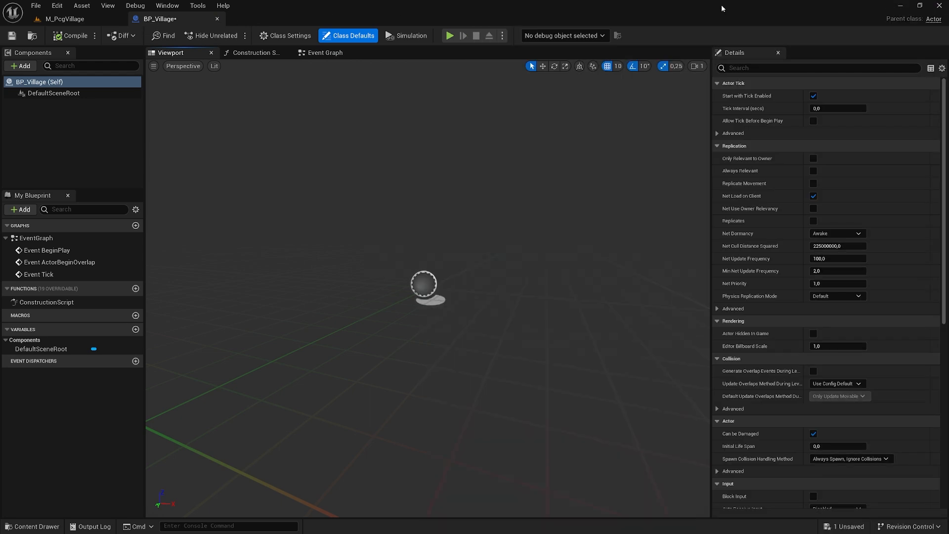
{"action": "left_click", "coordinate": [64, 19]}
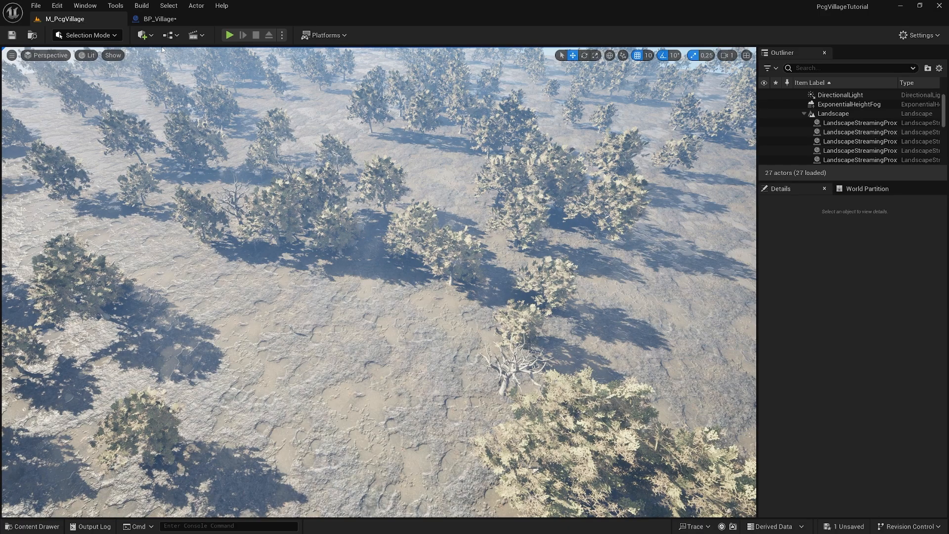
{"action": "left_click", "coordinate": [157, 20]}
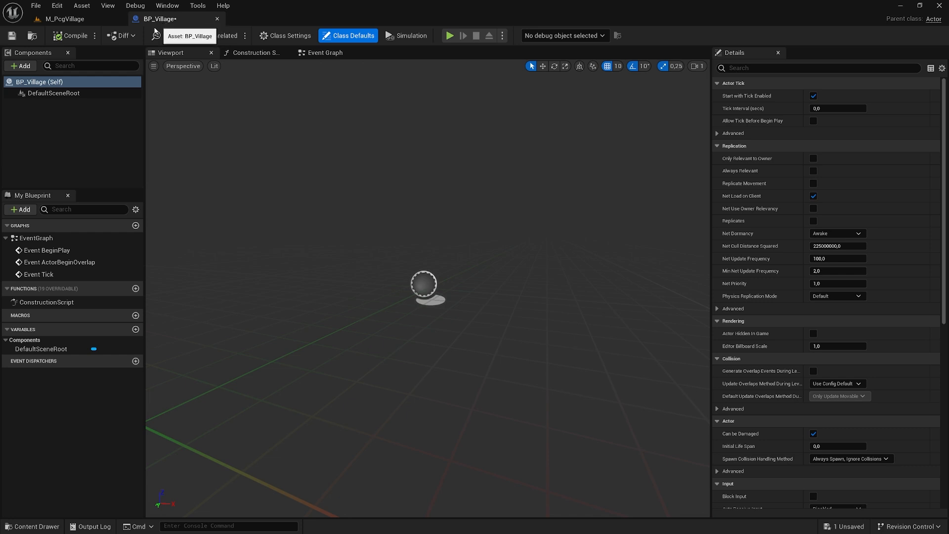
- Add a Spline component to BP_Village and keep its default name
{"action": "left_click", "coordinate": [22, 66]}
{"action": "type", "text": "s"}
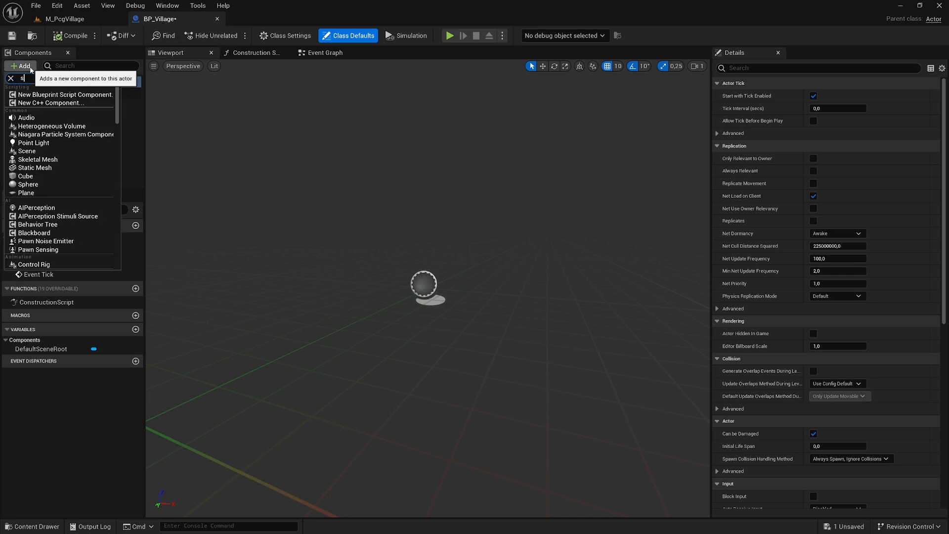
{"action": "type", "text": "pli"}
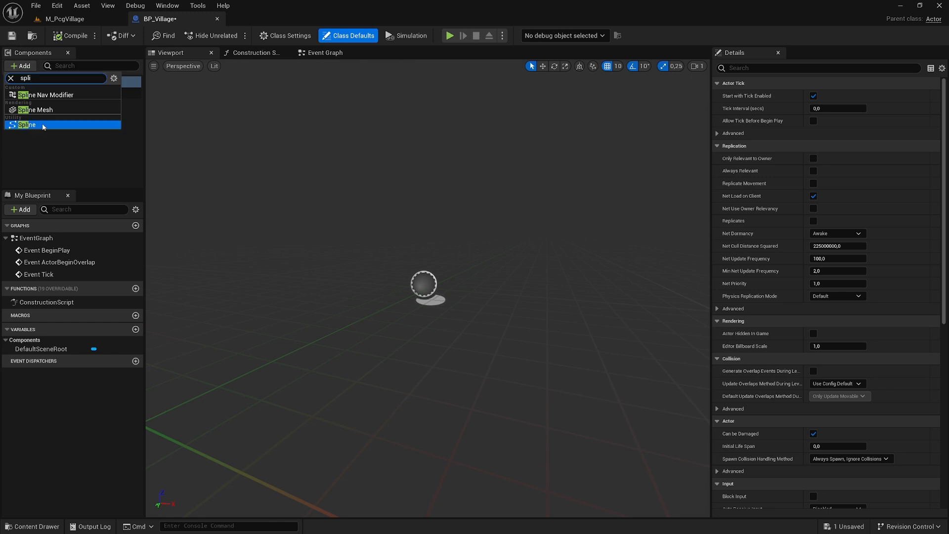
{"action": "left_click", "coordinate": [43, 127]}
{"action": "left_click", "coordinate": [94, 107]}
- Try extending the spline from its end point with three new points at about (200, 100), (108, 263) and (-34, 148)
{"action": "right_click_drag", "start_coordinate": [522, 288], "coordinate": [505, 253]}
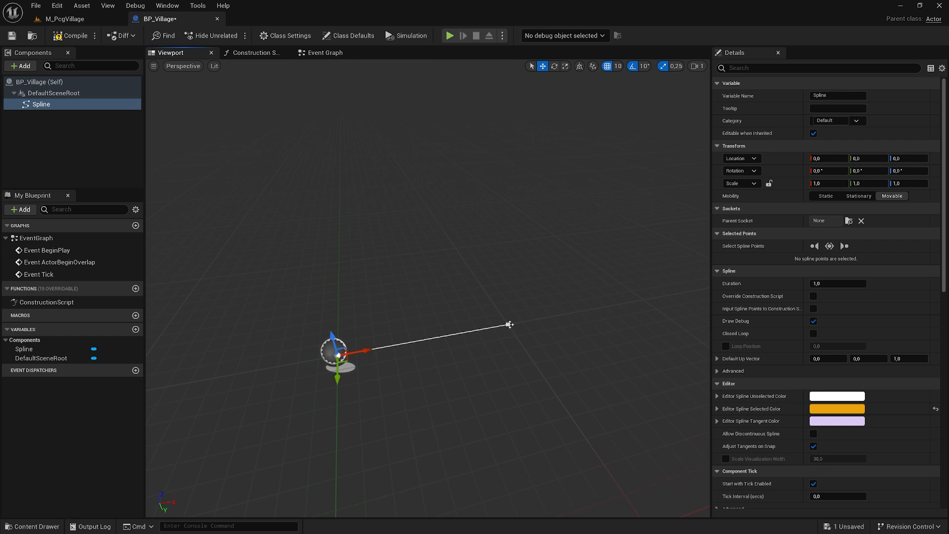
{"action": "left_click", "coordinate": [510, 324]}
{"action": "right_click_drag", "start_coordinate": [514, 333], "coordinate": [474, 381]}
{"action": "mouse_move", "coordinate": [473, 325]}
{"action": "left_mouse_down"}
{"action": "mouse_move", "coordinate": [550, 296]}
{"action": "mouse_move", "coordinate": [463, 325]}
{"action": "mouse_move", "coordinate": [470, 369]}
{"action": "mouse_move", "coordinate": [444, 347]}
{"action": "mouse_move", "coordinate": [465, 326]}
{"action": "left_mouse_up"}
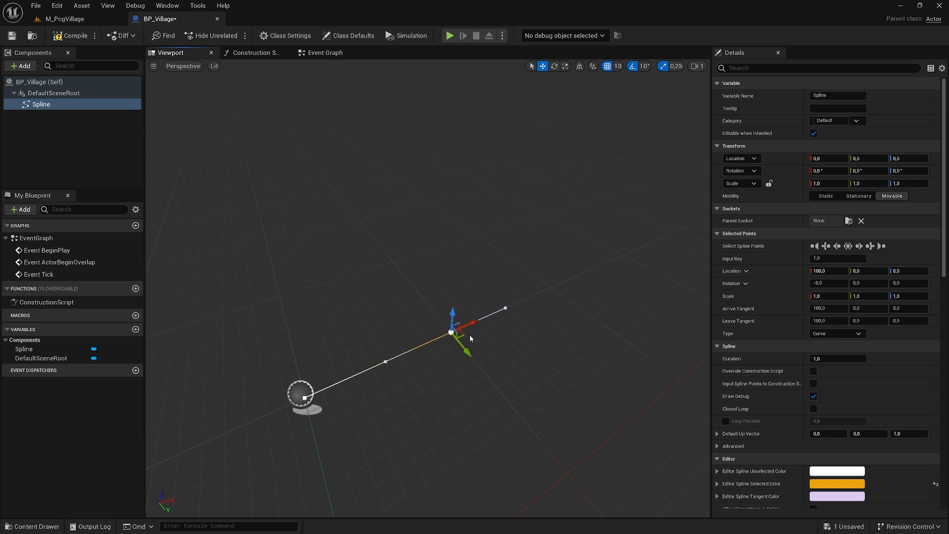
{"action": "left_click_drag", "start_coordinate": [469, 338], "coordinate": [703, 389], "text": "alt"}
{"action": "left_click_drag", "start_coordinate": [615, 387], "coordinate": [677, 389], "text": "alt"}
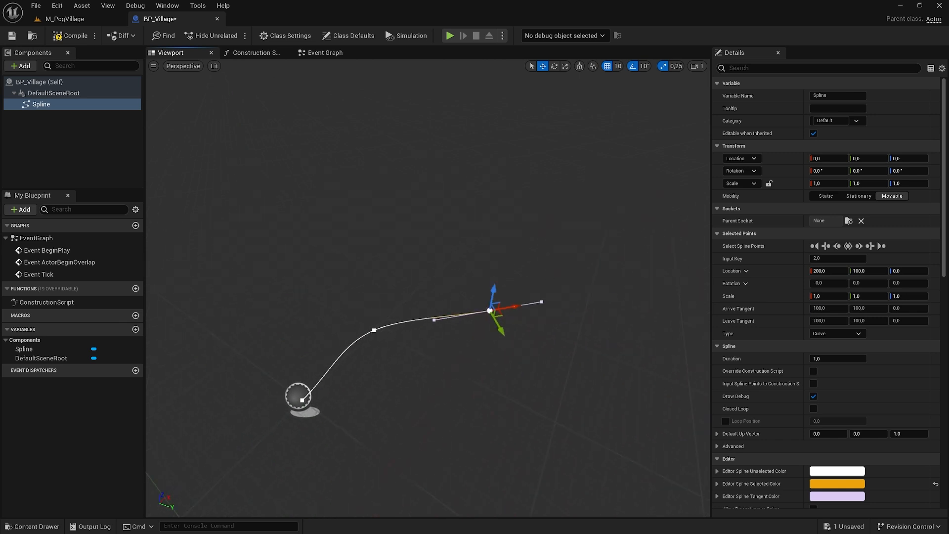
{"action": "scroll", "coordinate": [513, 356], "scroll_direction": "down", "scroll_amount": 3}
{"action": "left_click_drag", "start_coordinate": [478, 317], "coordinate": [567, 407], "text": "alt"}
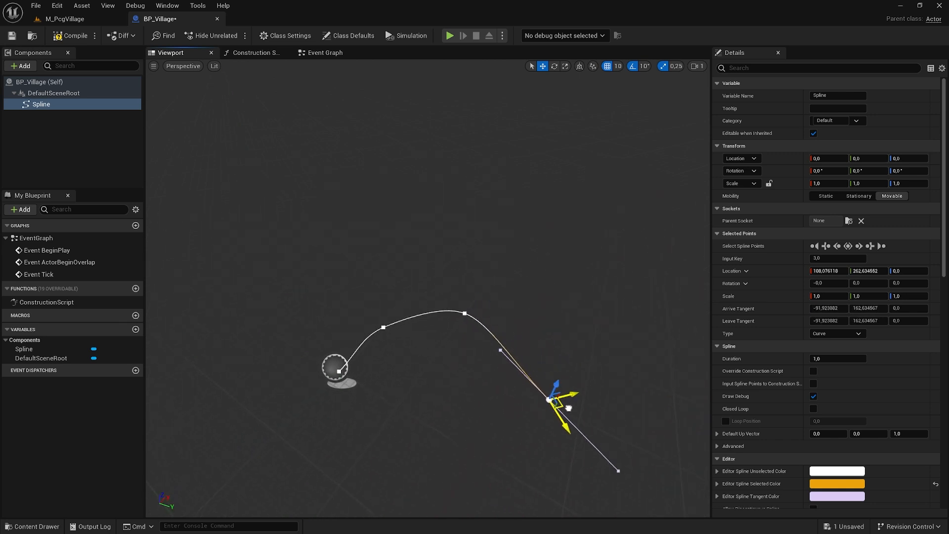
{"action": "right_click_drag", "start_coordinate": [514, 390], "coordinate": [462, 375]}
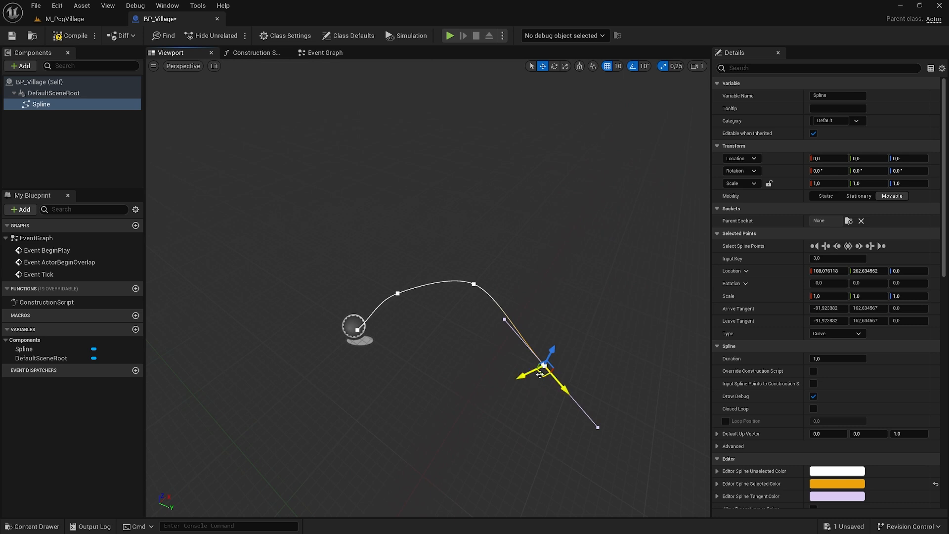
{"action": "left_click_drag", "start_coordinate": [538, 375], "coordinate": [414, 410], "text": "alt"}
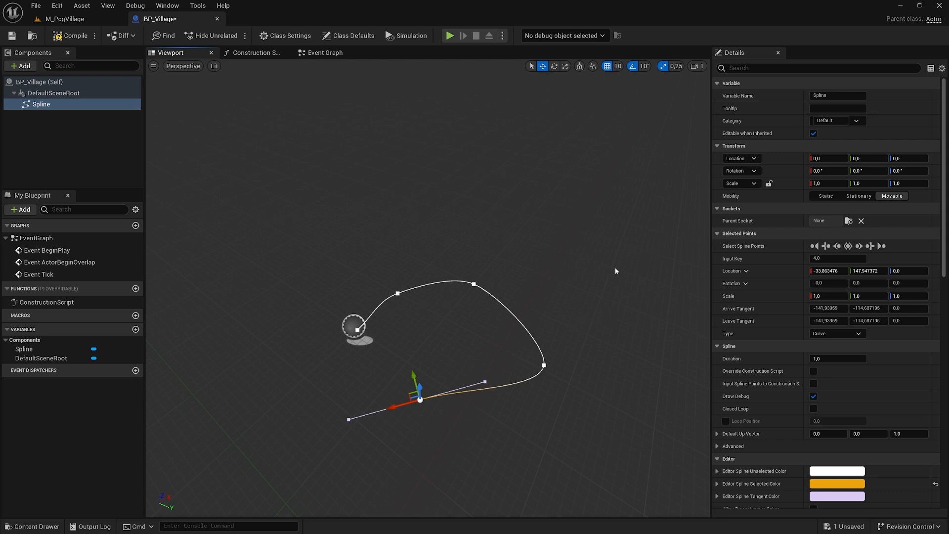
- Undo the three points added to the spline
{"action": "key", "text": "ctrl+z"}
{"action": "key", "text": "ctrl+z"}
{"action": "key", "text": "ctrl+z"}
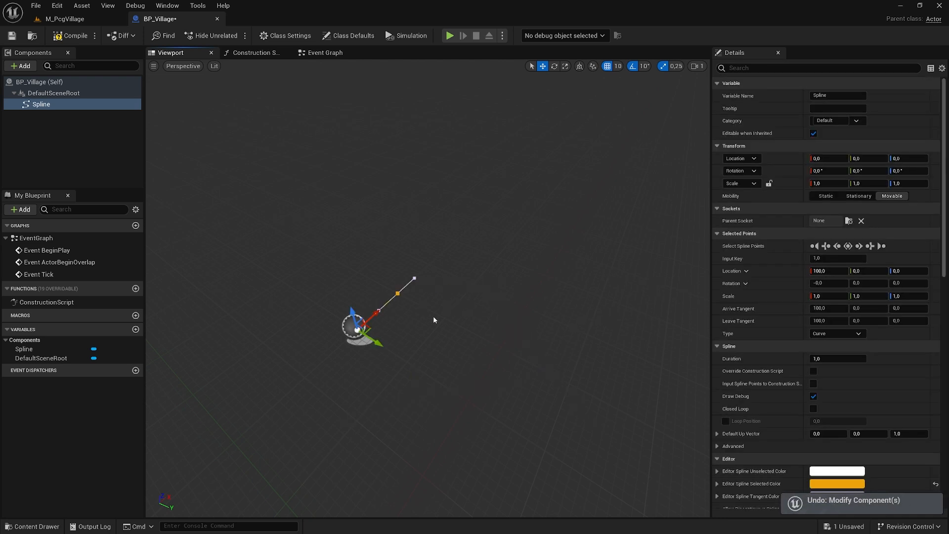
- Move the spline's end point outward along the X axis to 1150
{"action": "middle_click_drag", "start_coordinate": [412, 296], "coordinate": [466, 288]}
{"action": "right_click_drag", "start_coordinate": [466, 288], "coordinate": [391, 269]}
{"action": "left_click", "coordinate": [378, 258]}
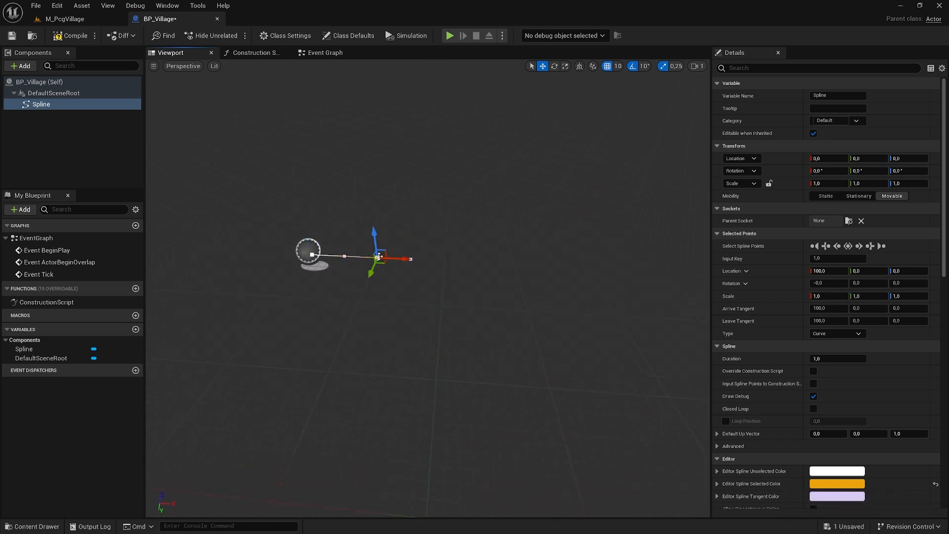
{"action": "left_click_drag", "start_coordinate": [514, 257], "coordinate": [696, 264]}
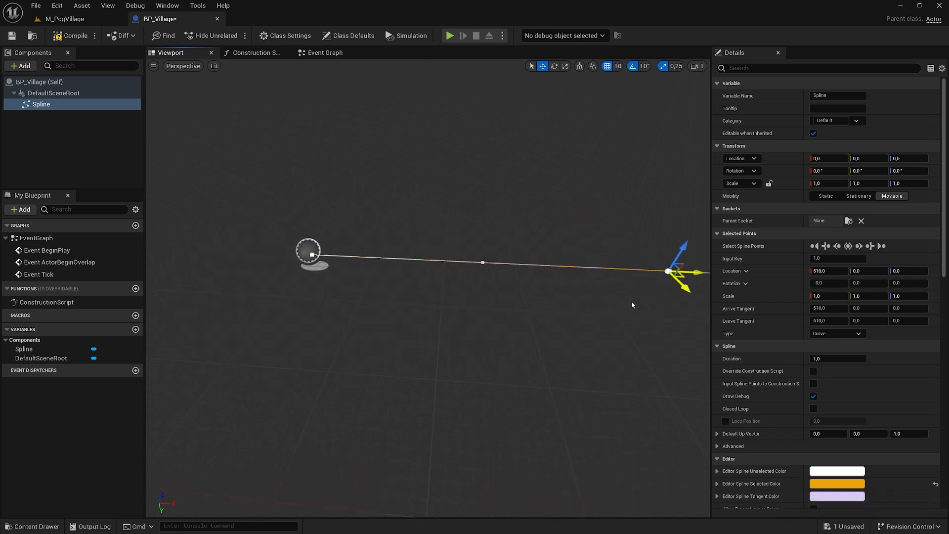
{"action": "right_click_drag", "start_coordinate": [631, 305], "coordinate": [683, 309]}
{"action": "left_click_drag", "start_coordinate": [461, 232], "coordinate": [615, 181]}
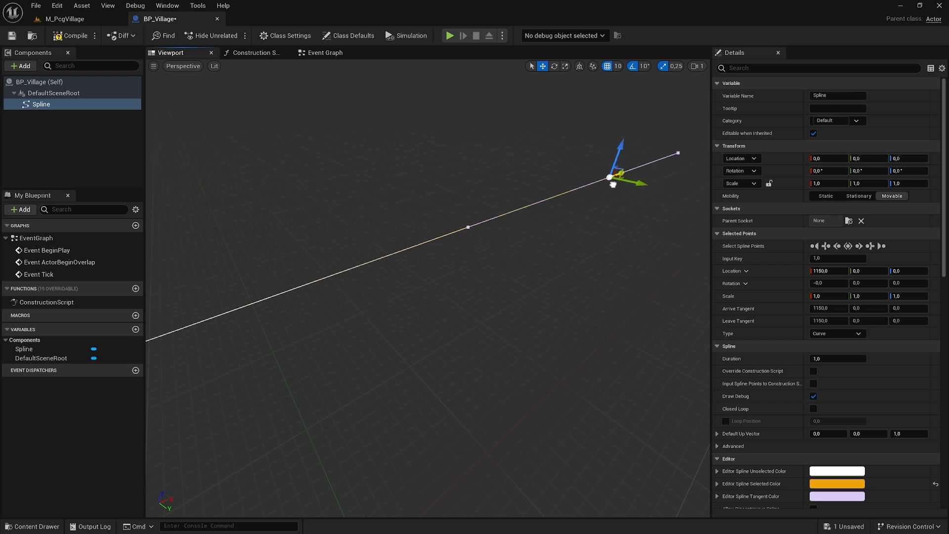
- Extend the spline from its end point with two new points around the village outline, the last at X 20, Y 1500
{"action": "right_click_drag", "start_coordinate": [564, 293], "coordinate": [497, 200]}
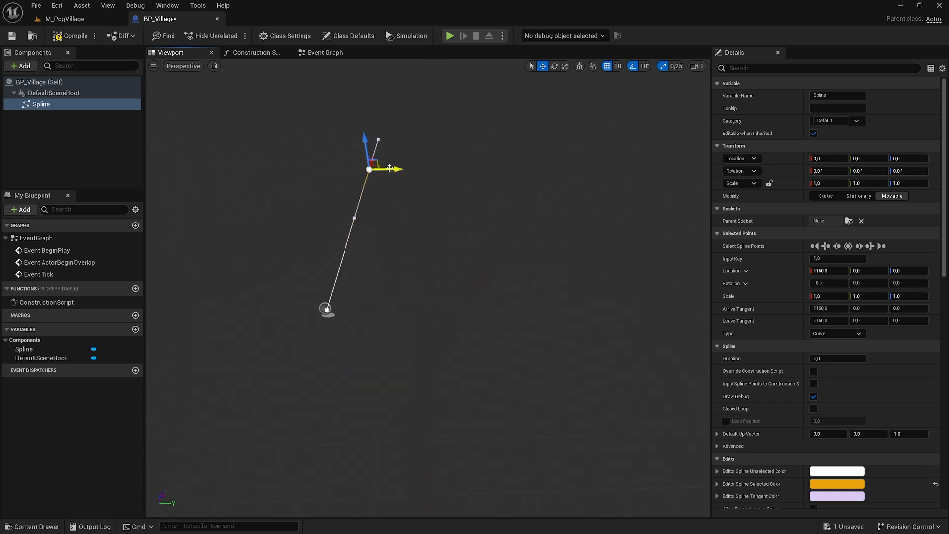
{"action": "left_click_drag", "start_coordinate": [395, 169], "coordinate": [663, 310], "text": "alt"}
{"action": "right_click_drag", "start_coordinate": [663, 310], "coordinate": [708, 306]}
{"action": "key", "text": "a"}
{"action": "right_click_drag", "start_coordinate": [495, 250], "coordinate": [545, 249]}
{"action": "left_click_drag", "start_coordinate": [479, 210], "coordinate": [495, 212]}
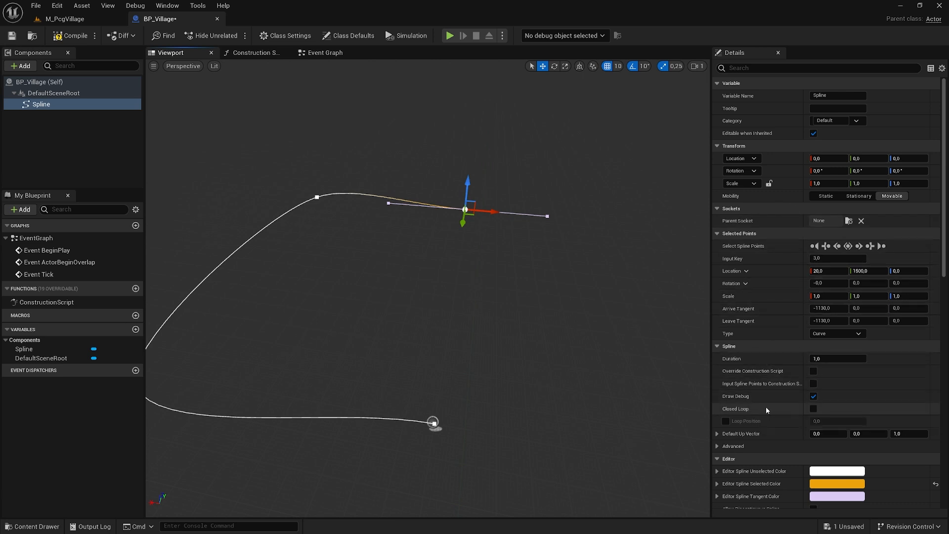
- Make the spline a closed loop, and save and compile BP_Village
{"action": "left_click", "coordinate": [814, 411]}
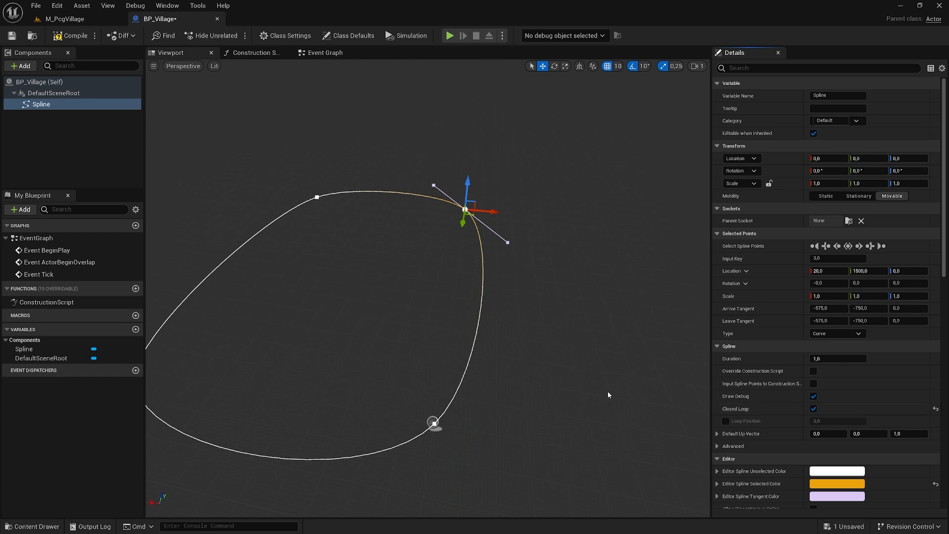
{"action": "key", "text": "f"}
{"action": "right_click_drag", "start_coordinate": [596, 386], "coordinate": [606, 386]}
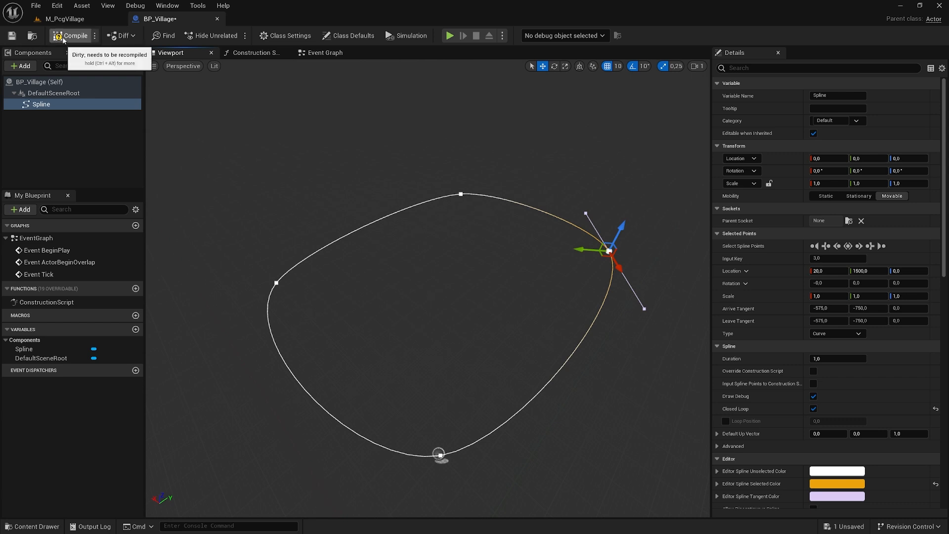
{"action": "left_click", "coordinate": [12, 35]}
{"action": "left_click", "coordinate": [68, 37]}
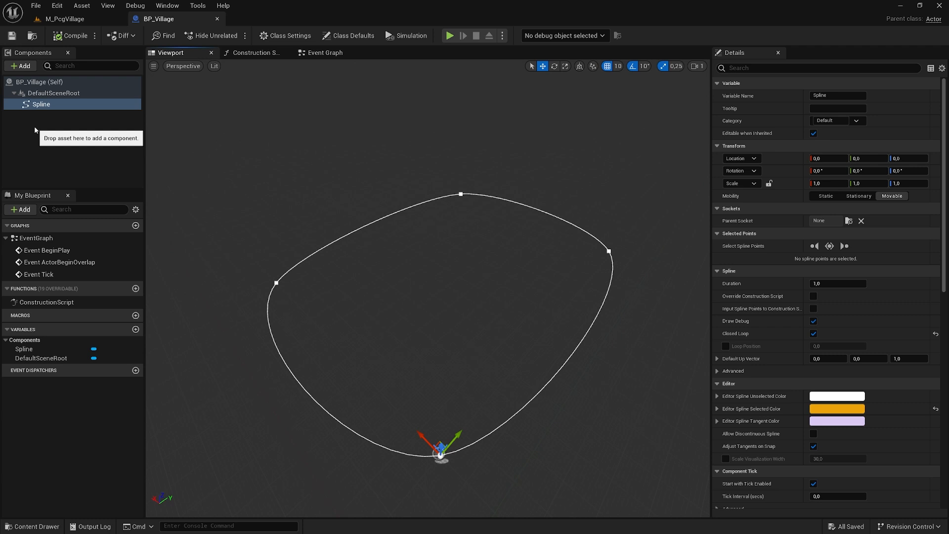
- Add a PCG component to BP_Village and keep its default name
{"action": "left_click", "coordinate": [28, 67]}
{"action": "type", "text": "PCG"}
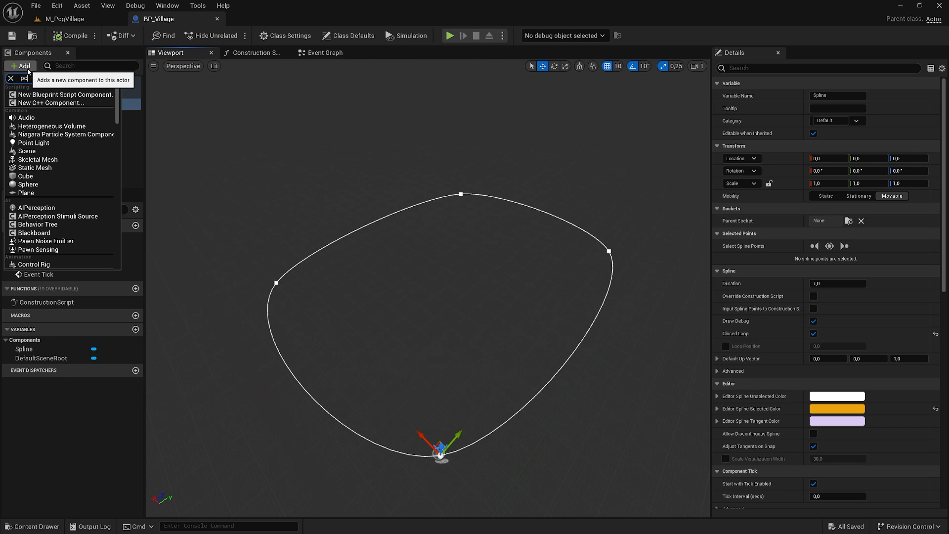
{"action": "left_click", "coordinate": [39, 104]}
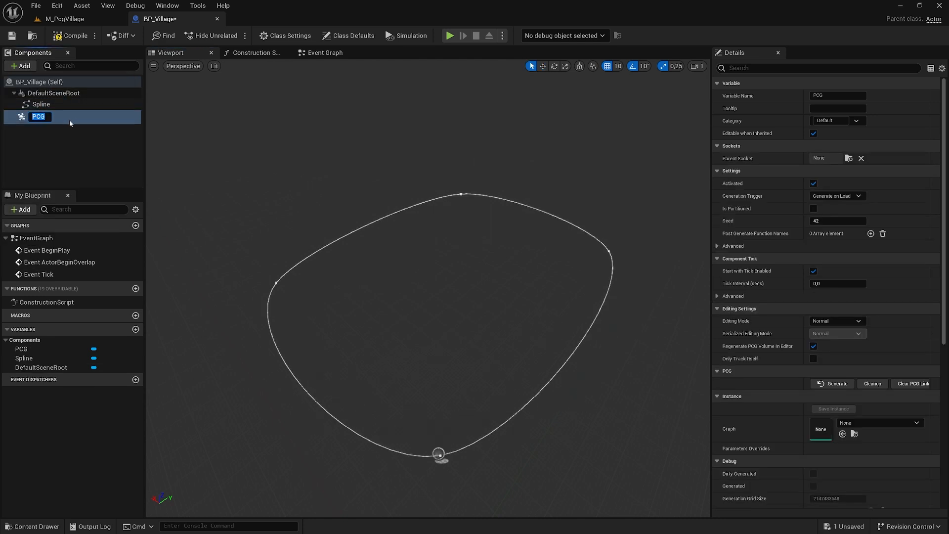
{"action": "left_click", "coordinate": [74, 122]}
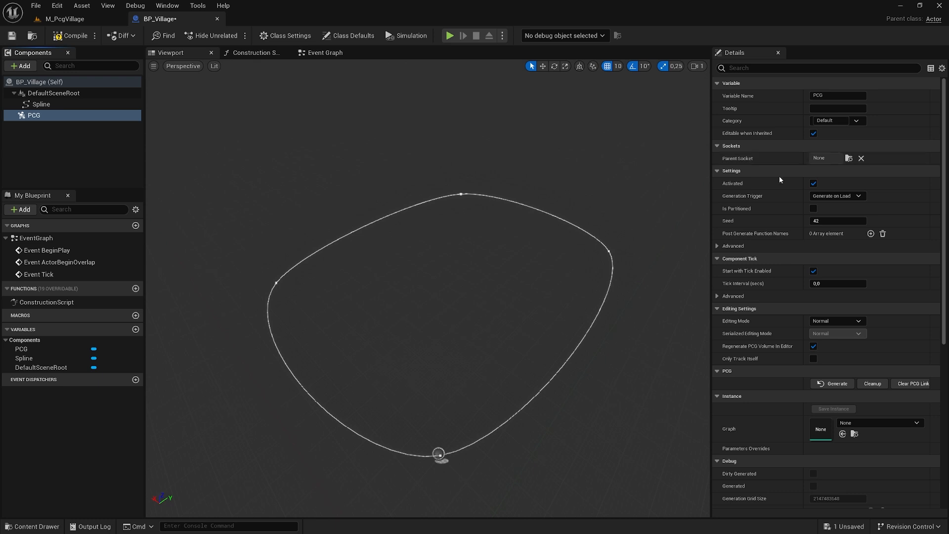
- Create a PCG graph named PCG_Village in the PcgVillage folder and save it
{"action": "scroll", "coordinate": [781, 179], "scroll_direction": "down", "scroll_amount": 3}
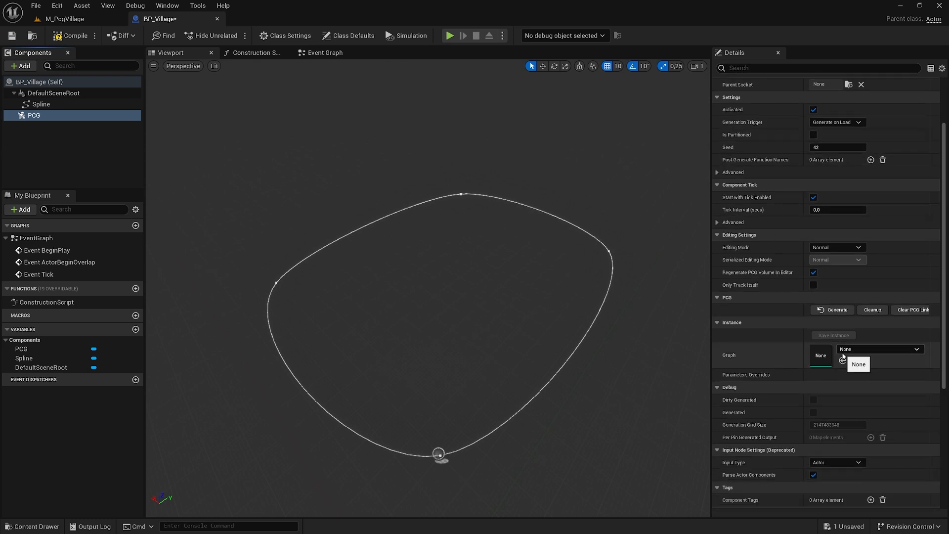
{"action": "key", "text": "ctrl+space"}
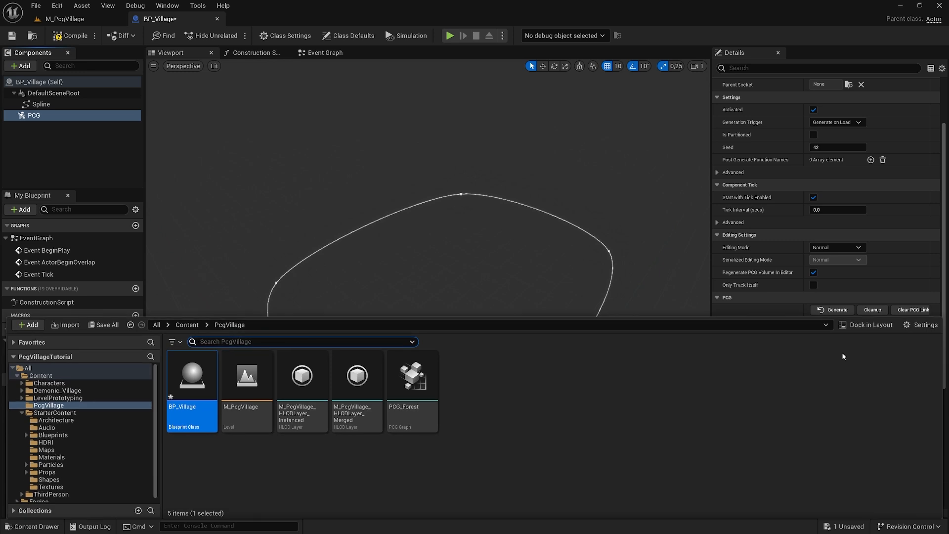
{"action": "right_click", "coordinate": [467, 397]}
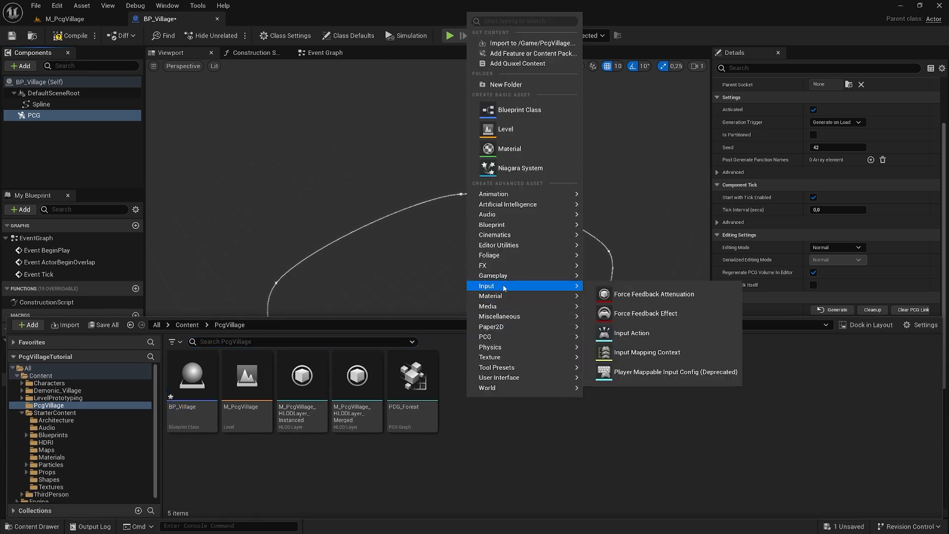
{"action": "mouse_move", "coordinate": [495, 336]}
{"action": "left_click", "coordinate": [630, 344]}
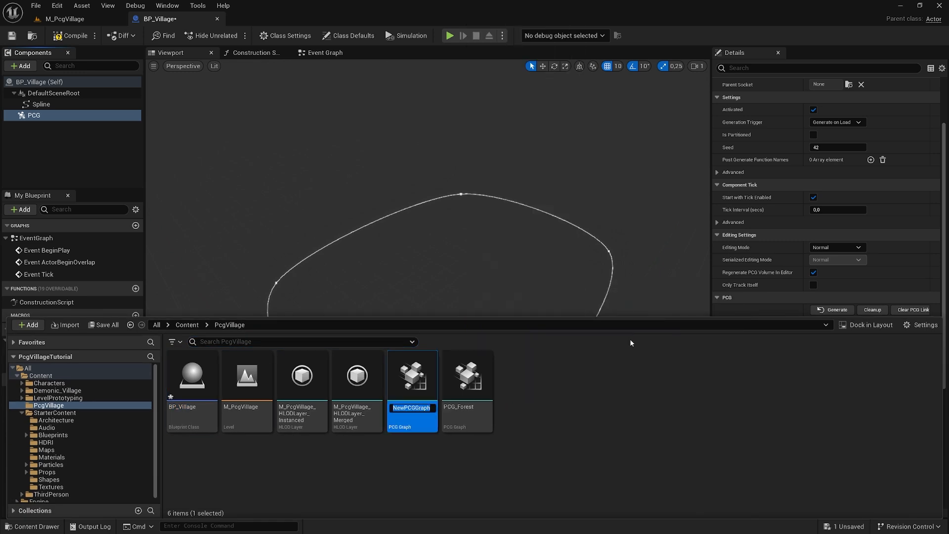
{"action": "type", "text": "PCG_Village"}
{"action": "key", "text": "Return"}
{"action": "key", "text": "ctrl+s"}
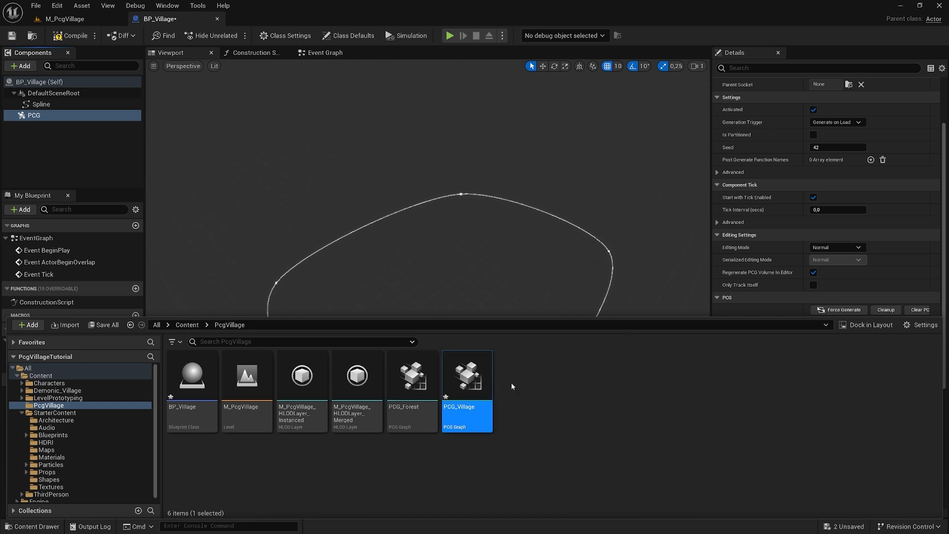
- Assign PCG_Village as the graph of BP_Village's PCG component, and compile and save the blueprint
{"action": "left_click", "coordinate": [776, 235]}
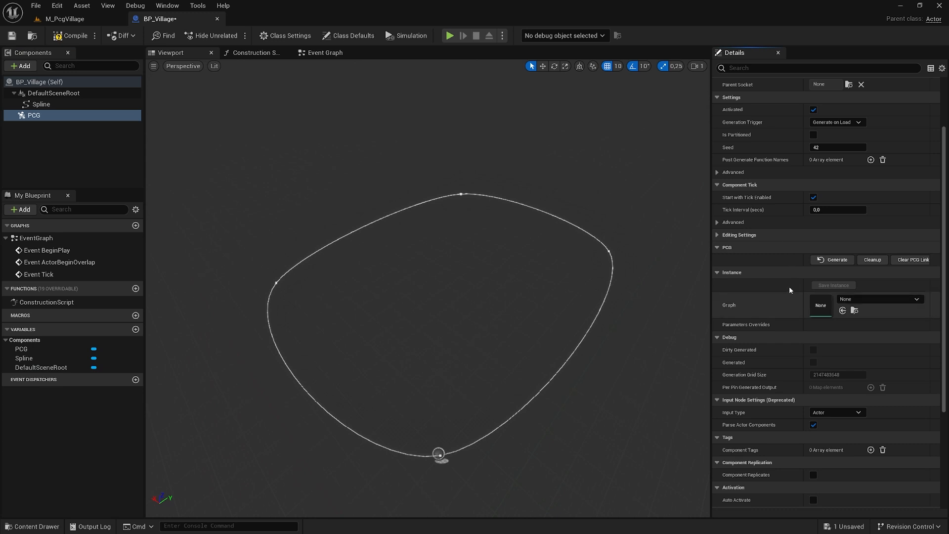
{"action": "left_click", "coordinate": [843, 310]}
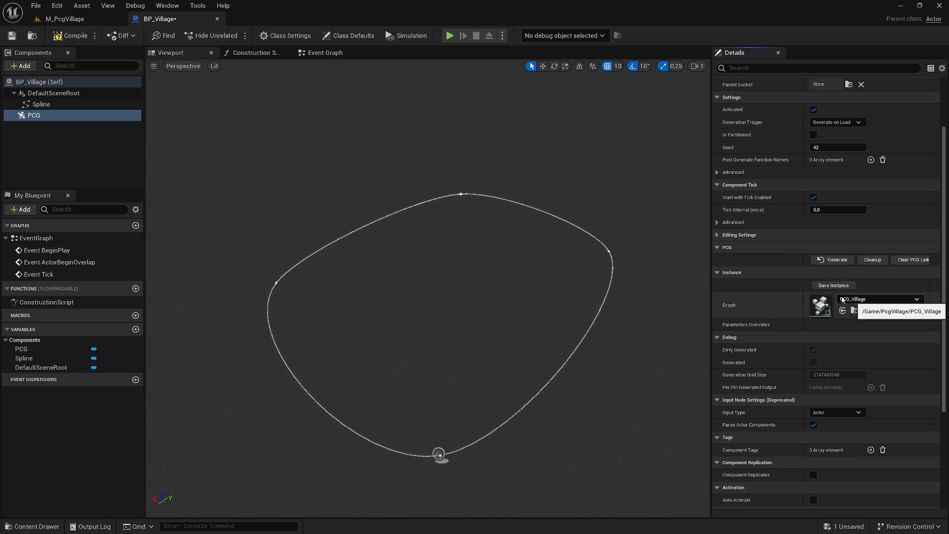
{"action": "left_click", "coordinate": [70, 36]}
{"action": "left_click", "coordinate": [12, 37]}
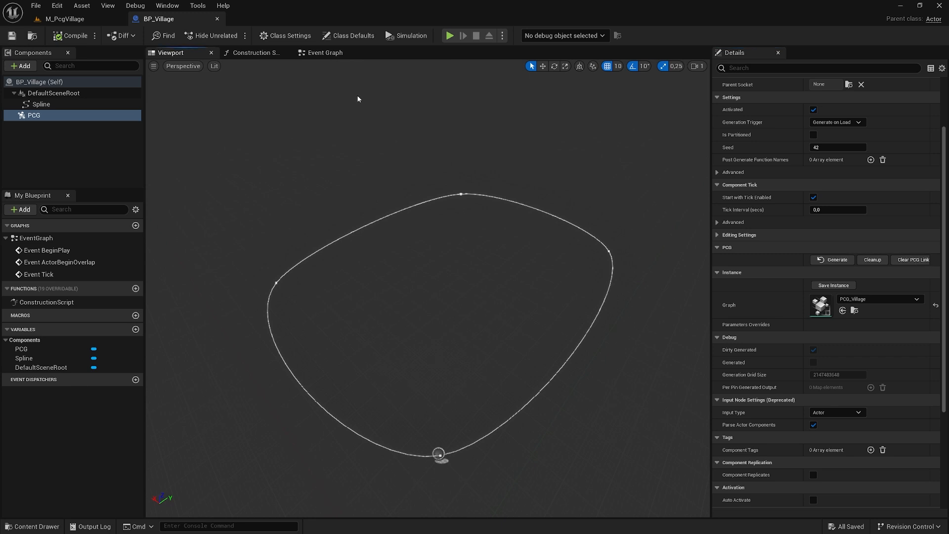
- Place a BP_Village actor on the open ground of the M_PcgVillage level
{"action": "left_click", "coordinate": [116, 24]}
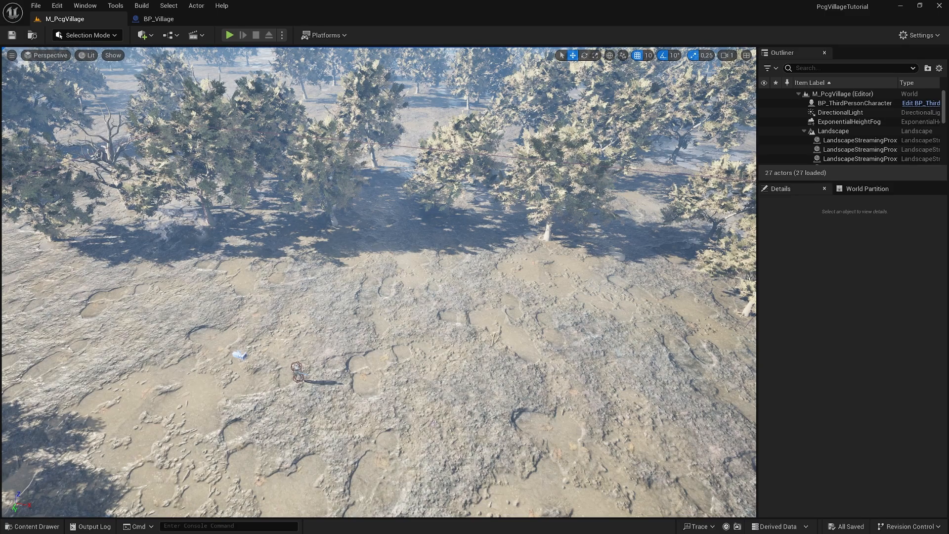
{"action": "left_click", "coordinate": [33, 526]}
{"action": "left_click_drag", "start_coordinate": [208, 431], "coordinate": [368, 328]}
{"action": "right_click_drag", "start_coordinate": [369, 328], "coordinate": [514, 346]}
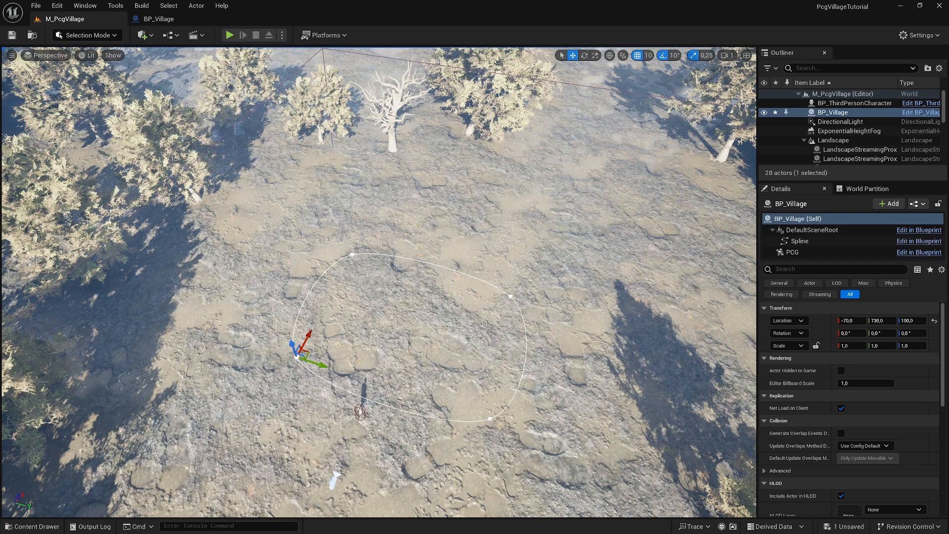
- Select the two far points of the placed village spline and move them outward along the X axis to 5660
{"action": "left_click", "coordinate": [352, 255]}
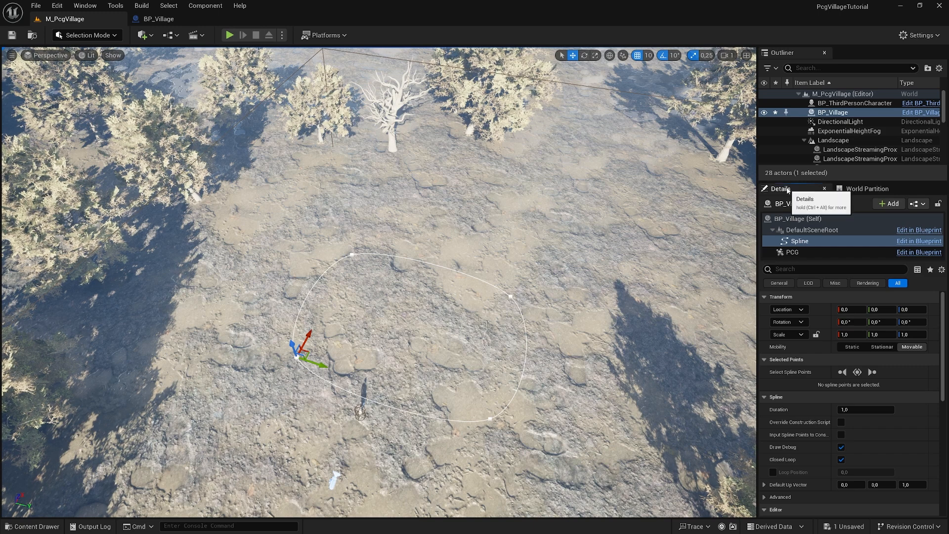
{"action": "left_click", "coordinate": [812, 243]}
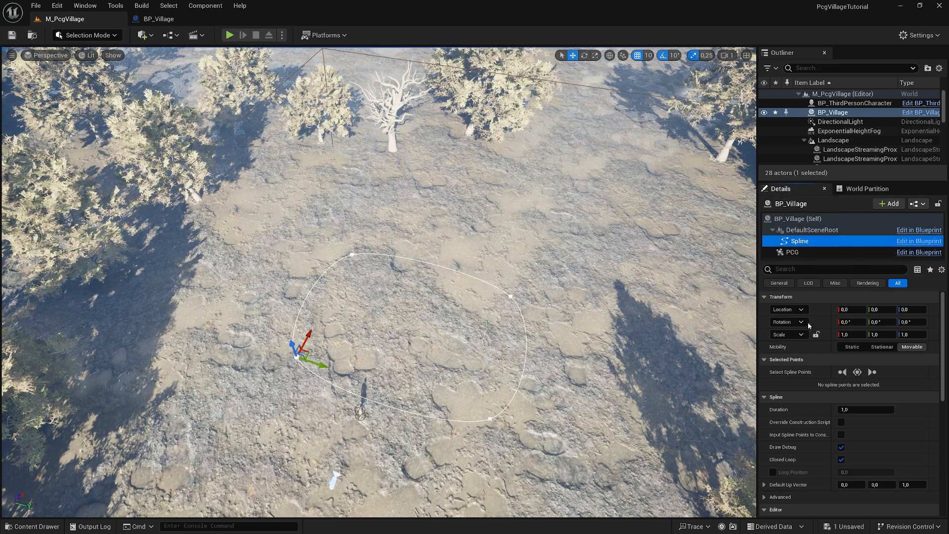
{"action": "left_click", "coordinate": [858, 373]}
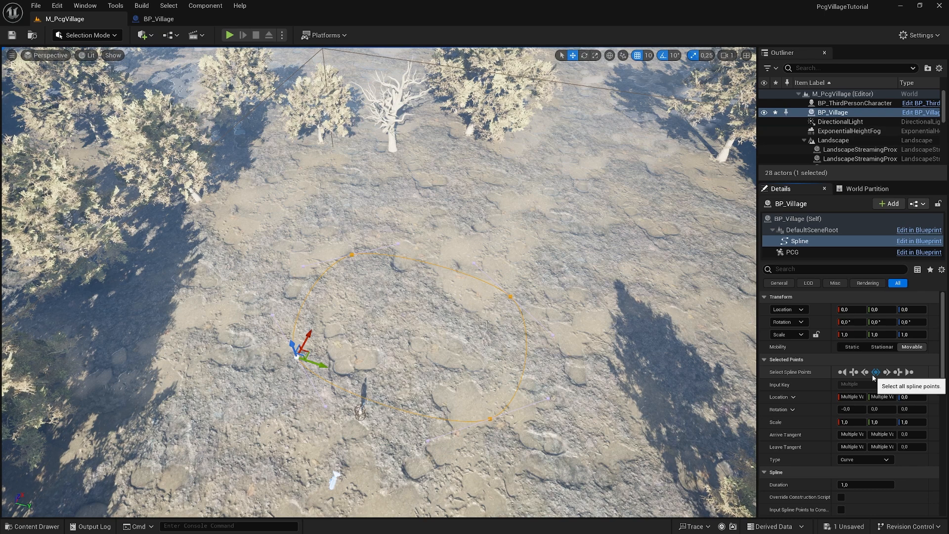
{"action": "left_click", "coordinate": [351, 255]}
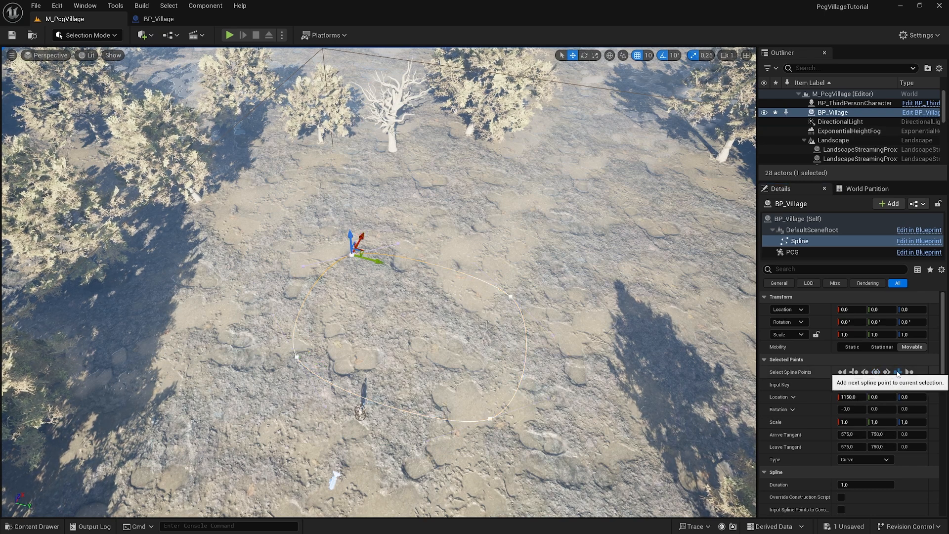
{"action": "left_click", "coordinate": [897, 372]}
{"action": "key", "text": "f"}
{"action": "left_click_drag", "start_coordinate": [494, 370], "coordinate": [782, 224]}
{"action": "right_click_drag", "start_coordinate": [612, 286], "coordinate": [688, 279]}
- Widen the spline by moving its two Y-side points outward along Y, and extend the two far points to X 11020
{"action": "left_click", "coordinate": [349, 436]}
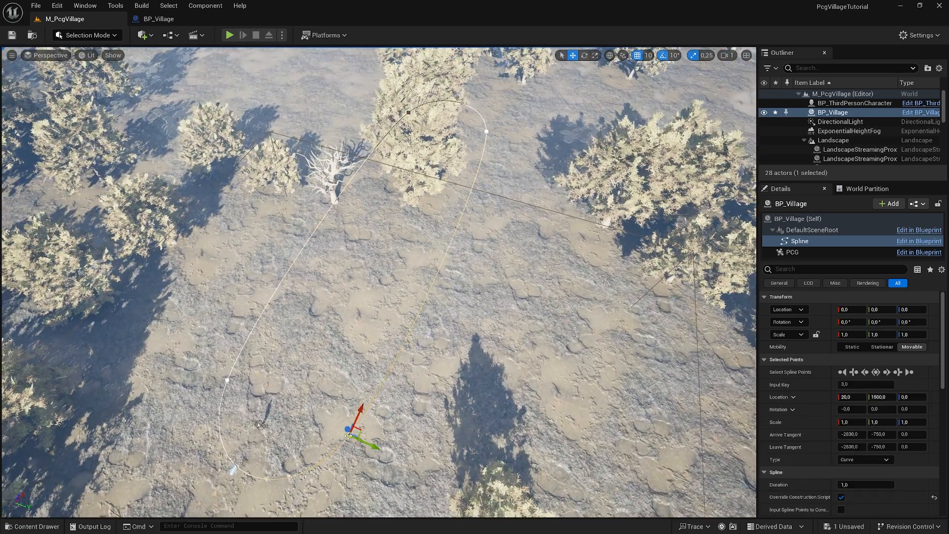
{"action": "left_click", "coordinate": [854, 372]}
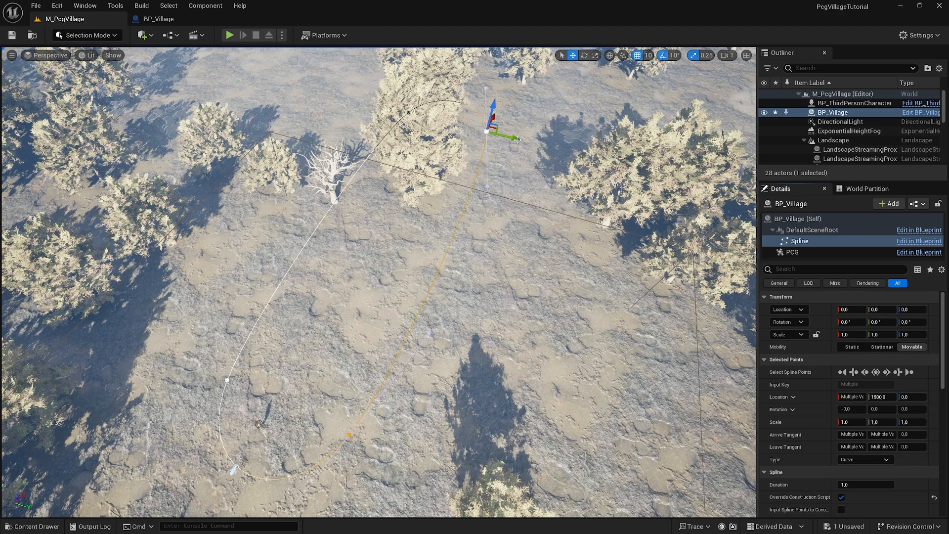
{"action": "left_click_drag", "start_coordinate": [516, 139], "coordinate": [726, 184]}
{"action": "right_click_drag", "start_coordinate": [624, 230], "coordinate": [693, 232]}
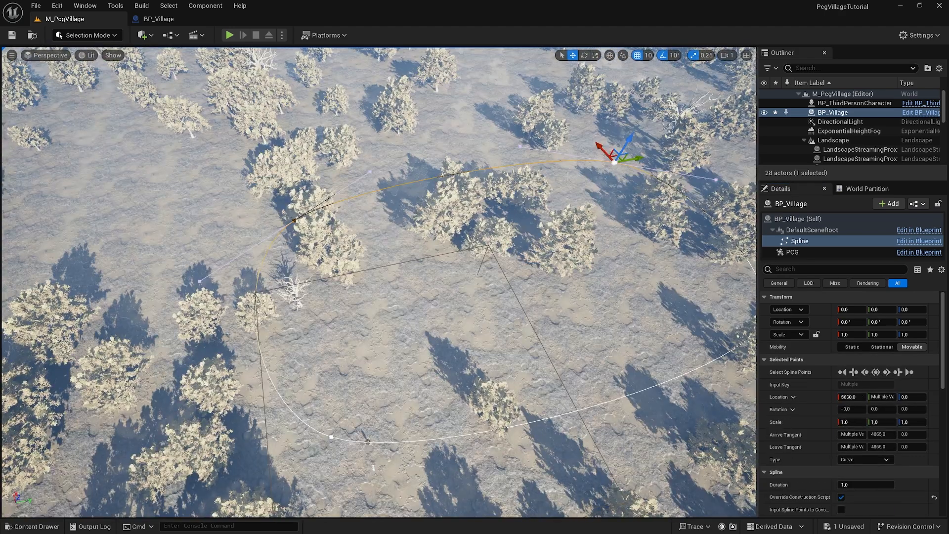
{"action": "left_click_drag", "start_coordinate": [605, 149], "coordinate": [523, 59]}
{"action": "right_click_drag", "start_coordinate": [538, 318], "coordinate": [622, 273]}
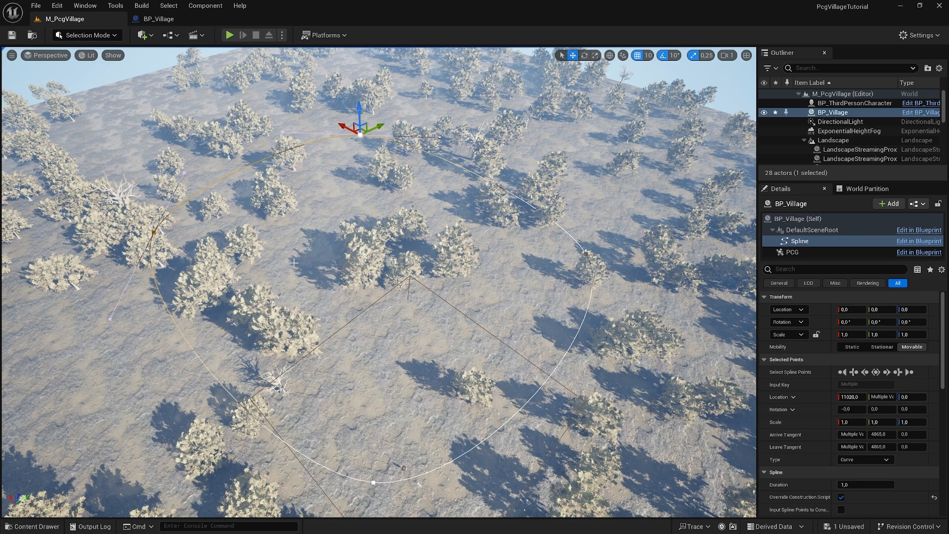
- Open the PCG_Village graph and dock it alongside PCG_Forest in the separate graph editor window
{"action": "left_click", "coordinate": [32, 526]}
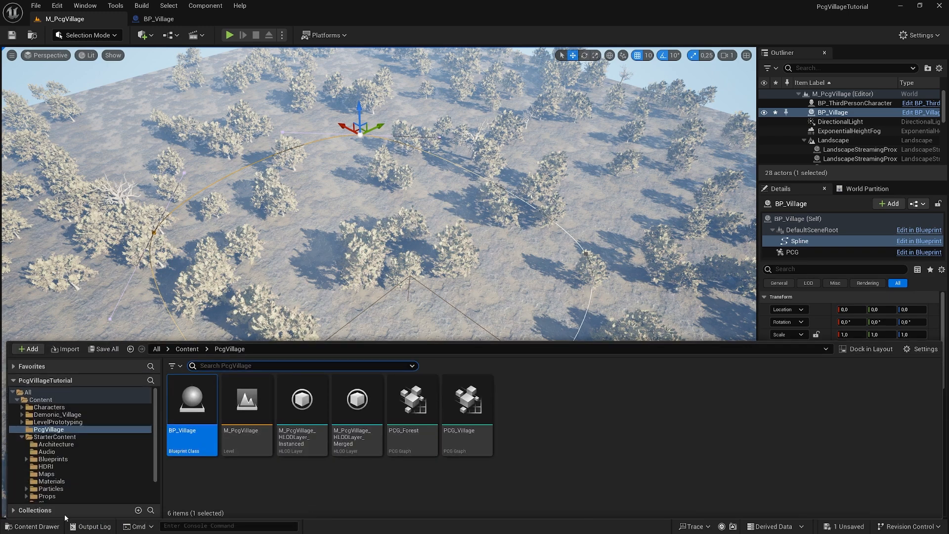
{"action": "double_click", "coordinate": [473, 410]}
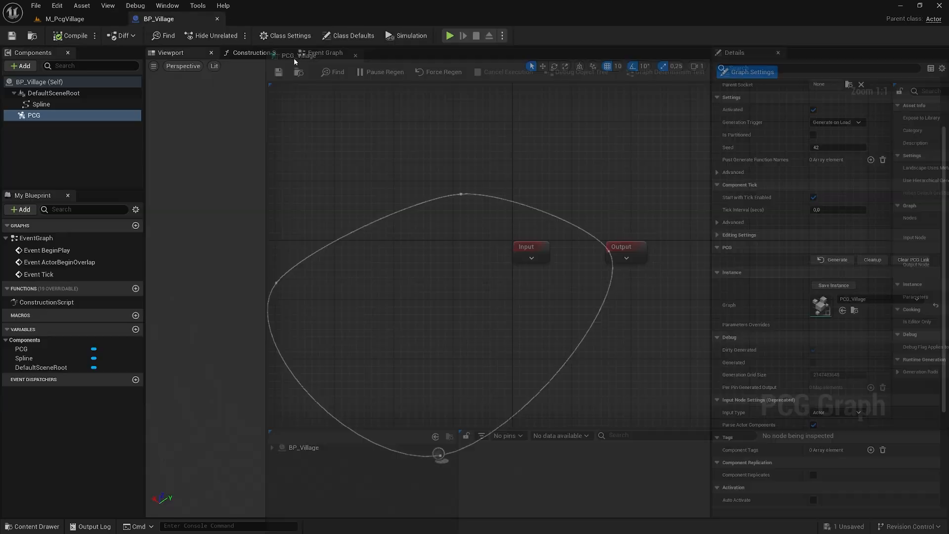
{"action": "left_click_drag", "start_coordinate": [293, 58], "coordinate": [388, 123]}
{"action": "left_click", "coordinate": [90, 20]}
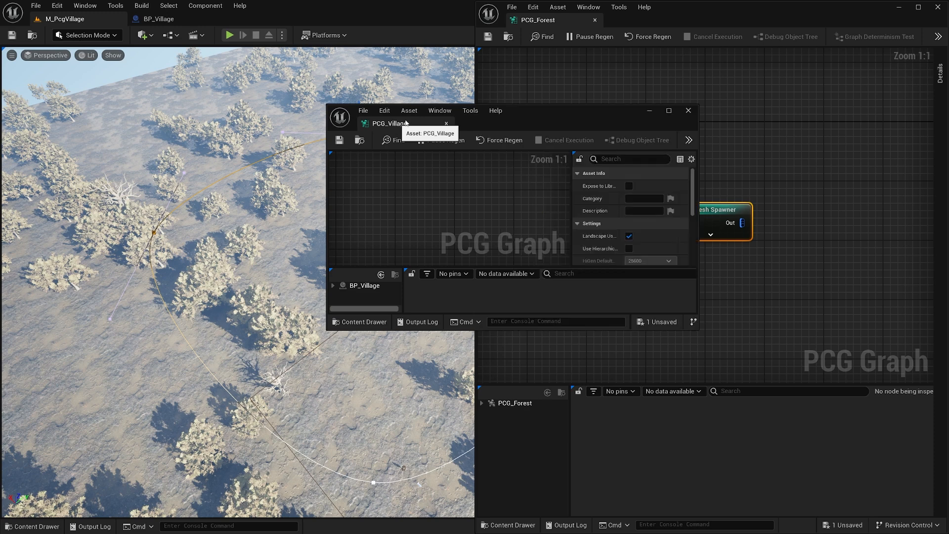
{"action": "left_click_drag", "start_coordinate": [391, 123], "coordinate": [638, 20]}
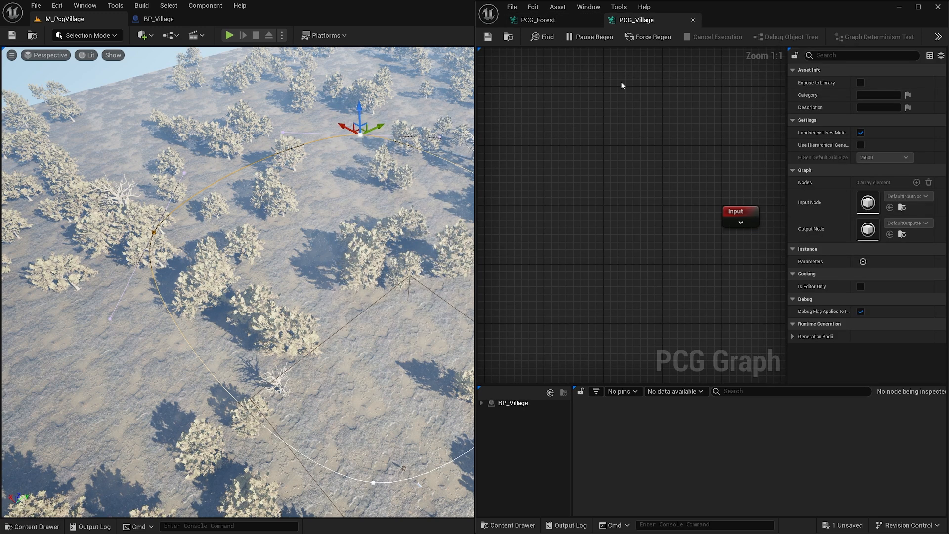
- Collapse the PCG_Village graph's Details panel into the sidebar
{"action": "left_click", "coordinate": [791, 49]}
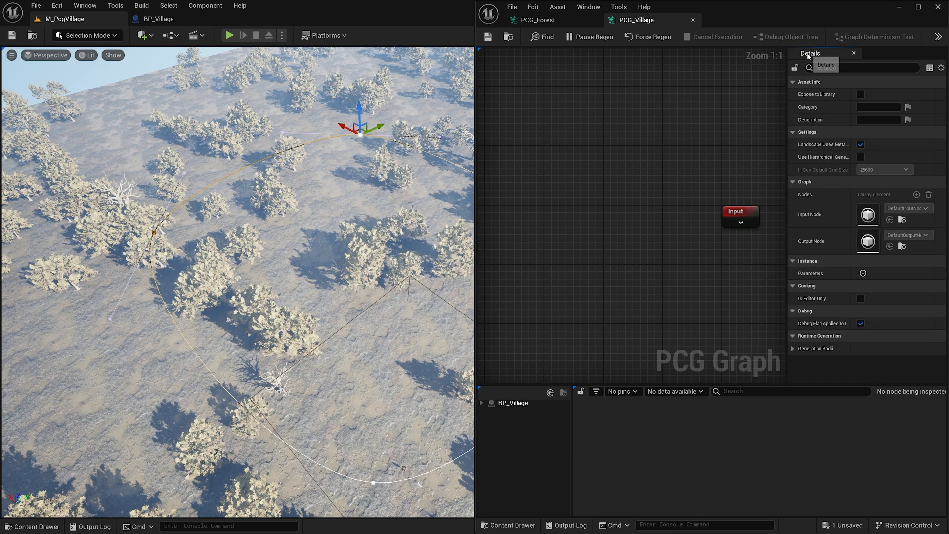
{"action": "right_click", "coordinate": [814, 54]}
{"action": "left_click", "coordinate": [841, 84]}
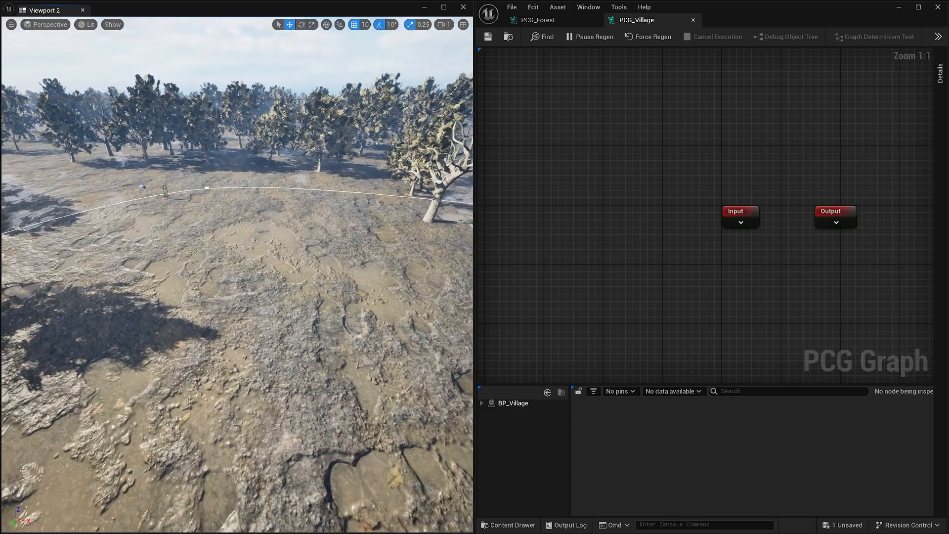
- Add a Get Spline Data node below the Input node, and show its settings with the Details panel widened
{"action": "right_click_drag", "start_coordinate": [237, 274], "coordinate": [311, 233]}
{"action": "right_click_drag", "start_coordinate": [655, 150], "coordinate": [617, 107]}
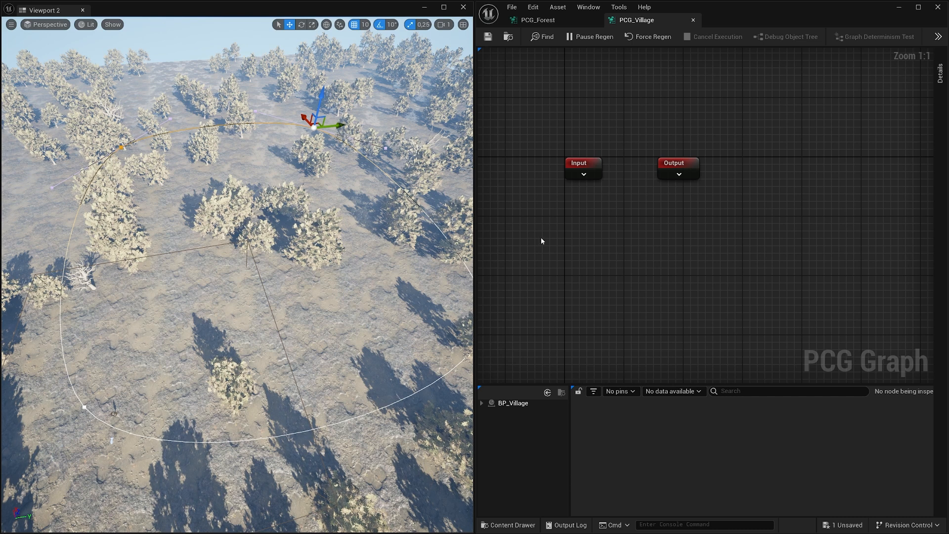
{"action": "right_click", "coordinate": [577, 255]}
{"action": "type", "text": "get spli"}
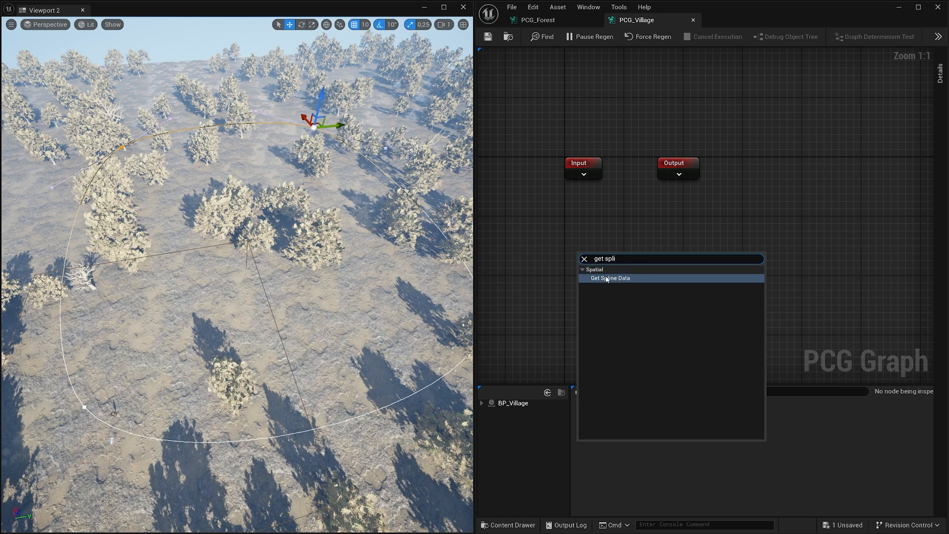
{"action": "left_click", "coordinate": [608, 278]}
{"action": "left_click_drag", "start_coordinate": [593, 268], "coordinate": [582, 240]}
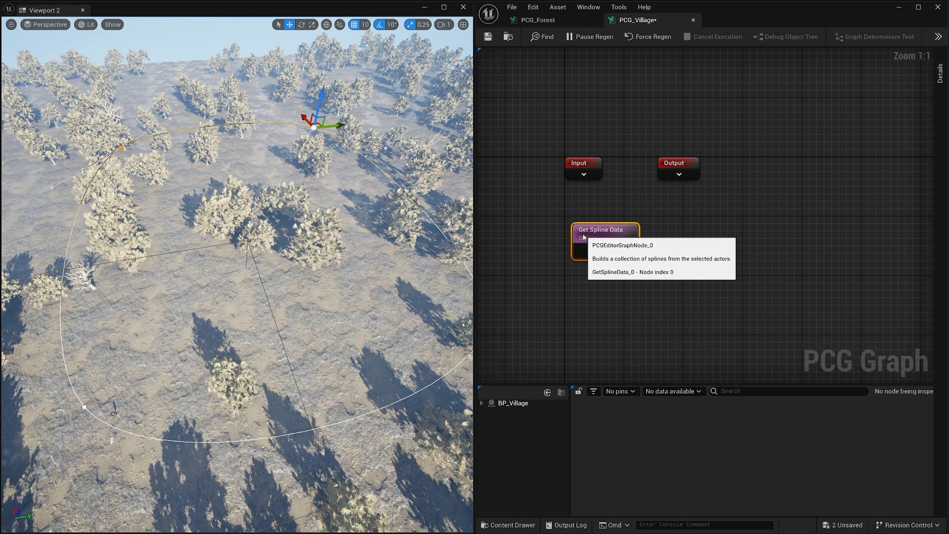
{"action": "left_click", "coordinate": [939, 74]}
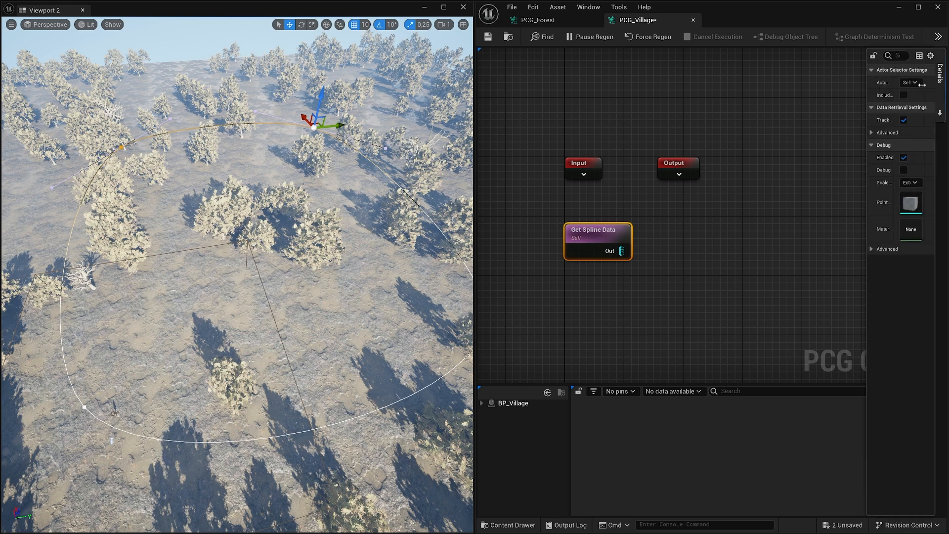
{"action": "left_click_drag", "start_coordinate": [865, 130], "coordinate": [789, 131]}
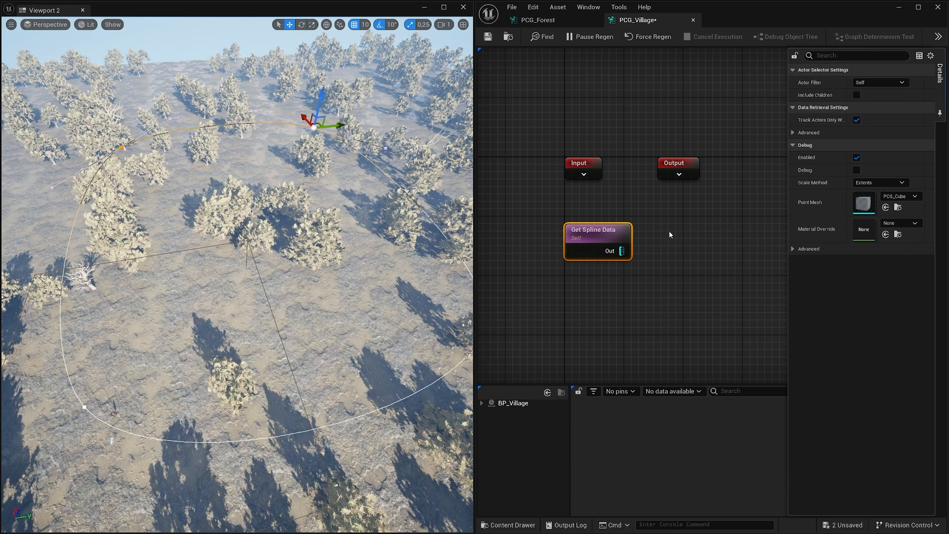
- Add a Spline Sampler node fed by Get Spline Data through its Spline input, with debug display enabled
{"action": "right_click", "coordinate": [673, 256]}
{"action": "type", "text": "sample"}
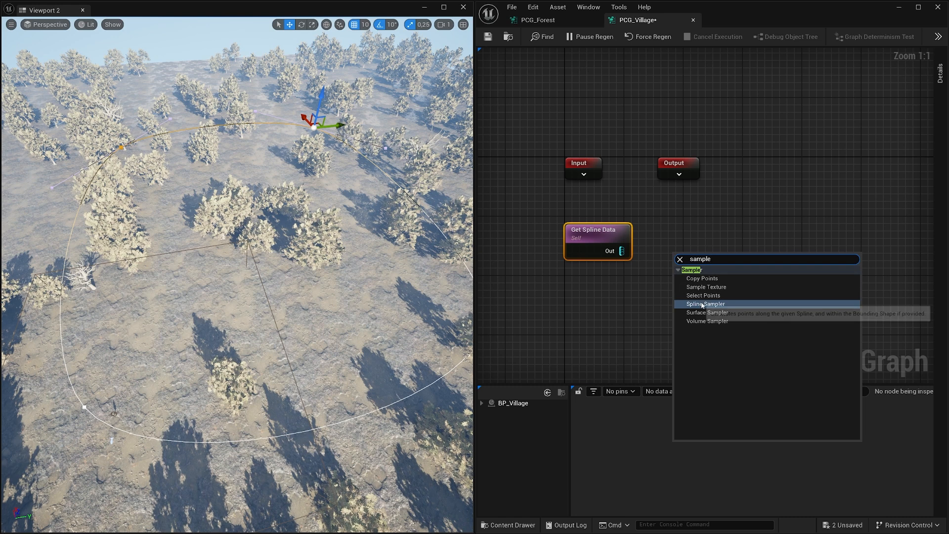
{"action": "left_click", "coordinate": [706, 304]}
{"action": "left_click_drag", "start_coordinate": [622, 251], "coordinate": [678, 251]}
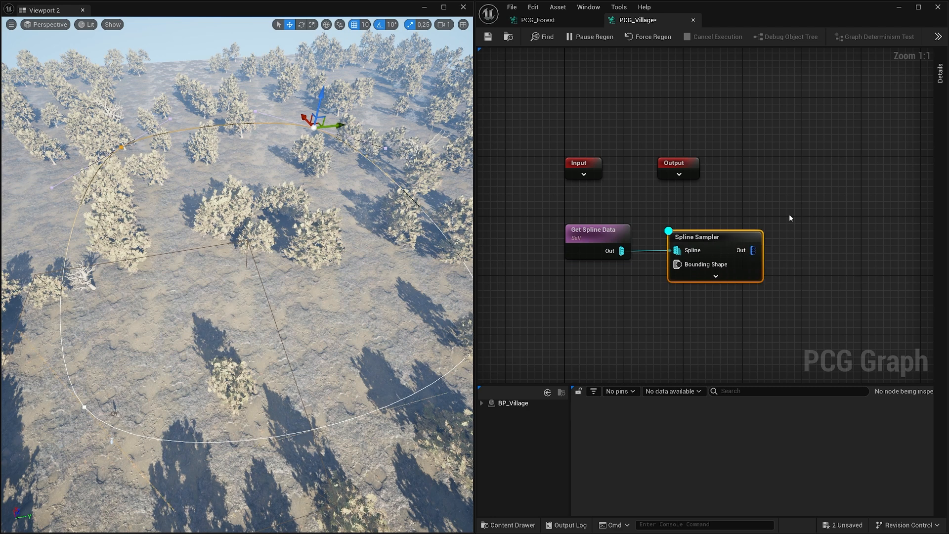
- Set the Spline Sampler's debug scale method to Absolute and its point scale to about 3.97
{"action": "left_click", "coordinate": [939, 74]}
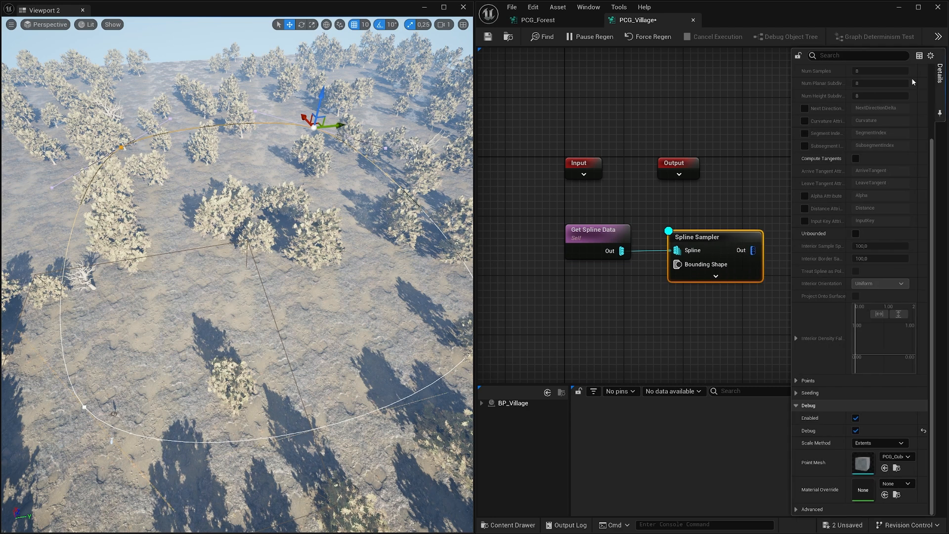
{"action": "scroll", "coordinate": [855, 165], "scroll_direction": "up", "scroll_amount": 3}
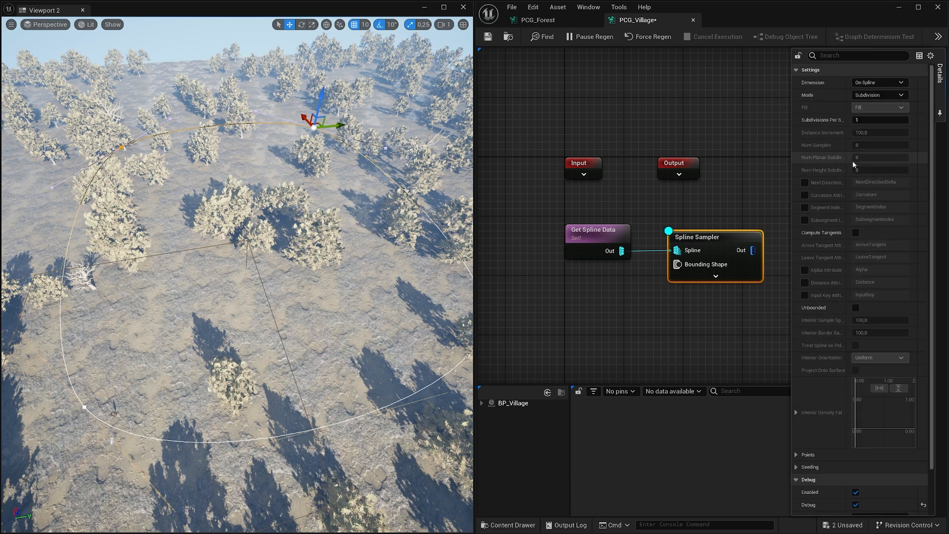
{"action": "scroll", "coordinate": [883, 208], "scroll_direction": "down", "scroll_amount": 3}
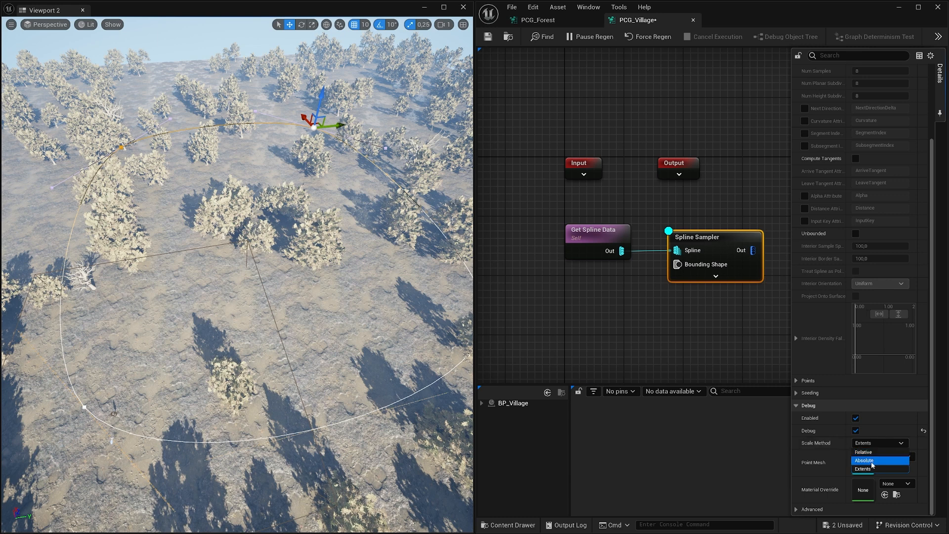
{"action": "left_click", "coordinate": [875, 462]}
{"action": "left_click_drag", "start_coordinate": [870, 443], "coordinate": [898, 444]}
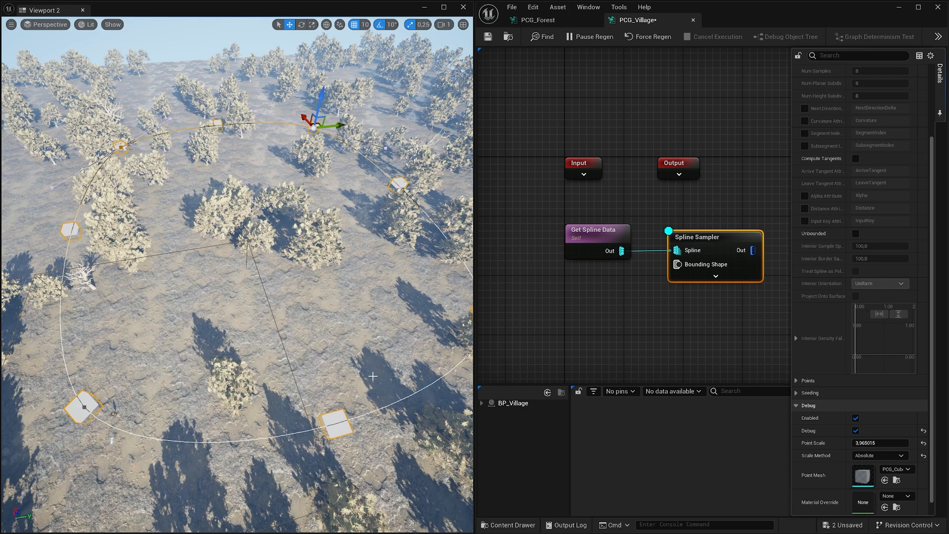
- Reset the Spline Sampler's debug scale method to its default, Extents
{"action": "right_click_drag", "start_coordinate": [238, 276], "coordinate": [198, 276]}
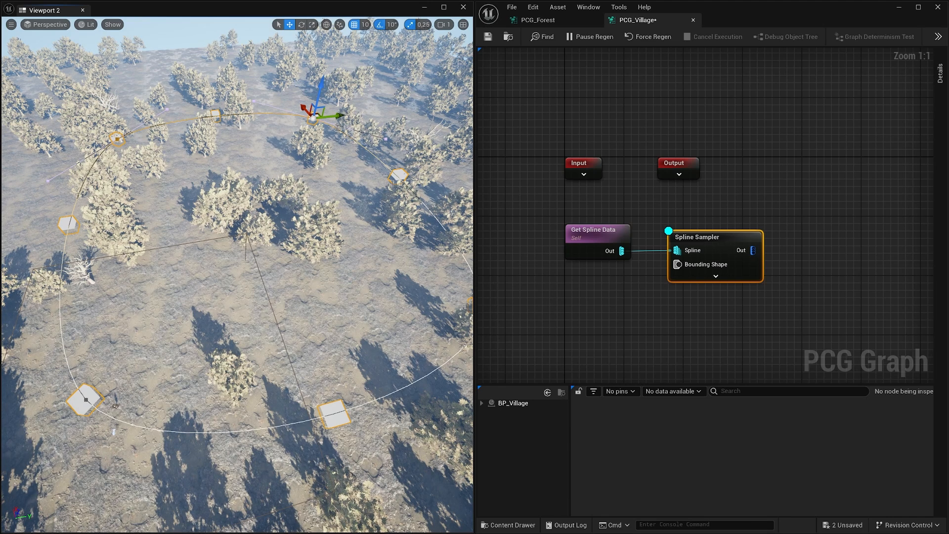
{"action": "right_click_drag", "start_coordinate": [440, 313], "coordinate": [458, 283]}
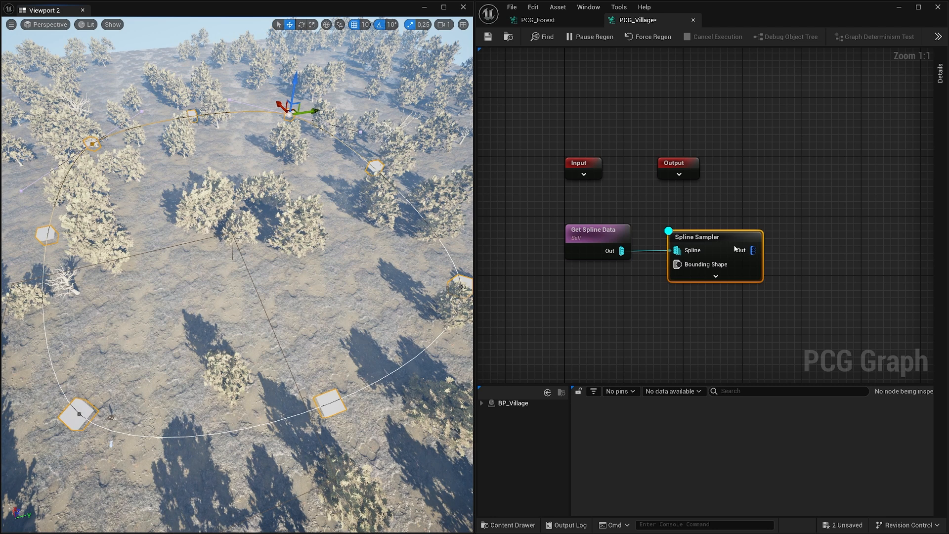
{"action": "left_click", "coordinate": [940, 74]}
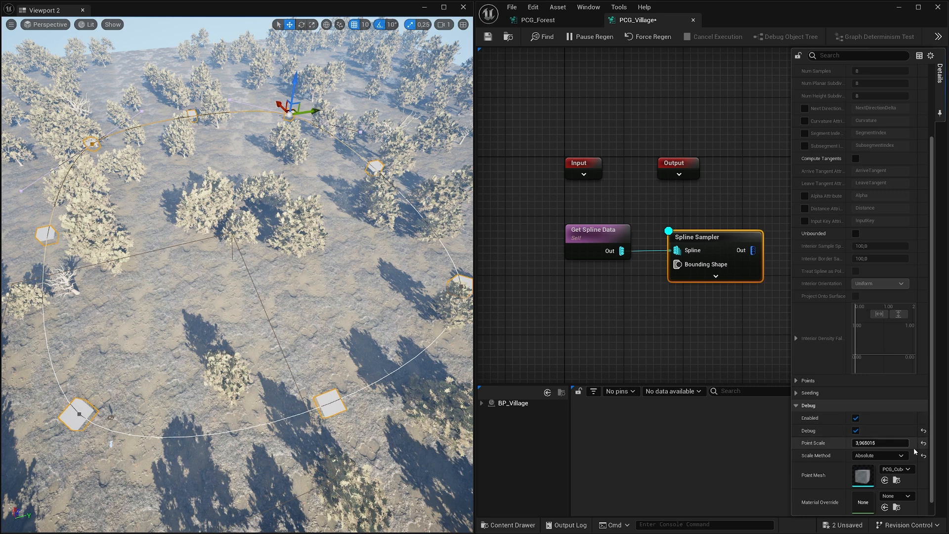
{"action": "left_click", "coordinate": [923, 455]}
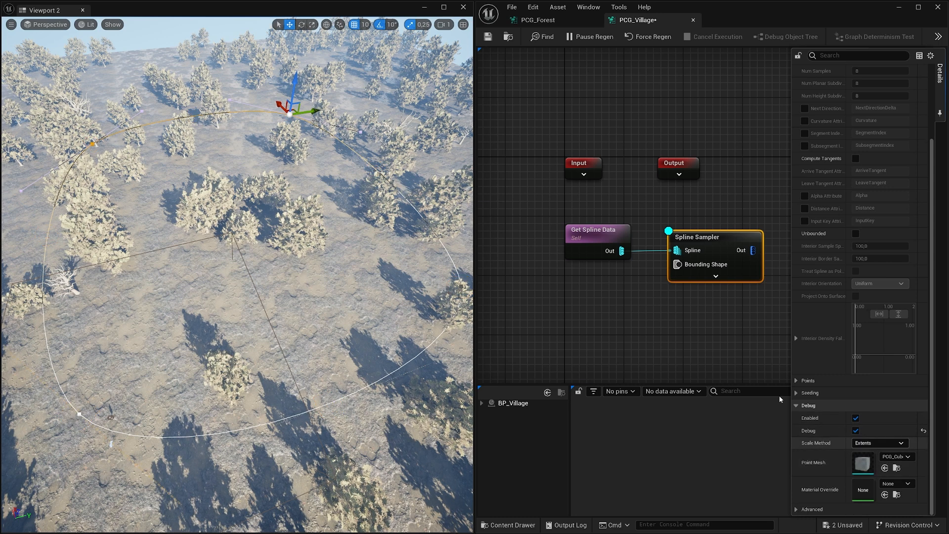
{"action": "left_click", "coordinate": [683, 344]}
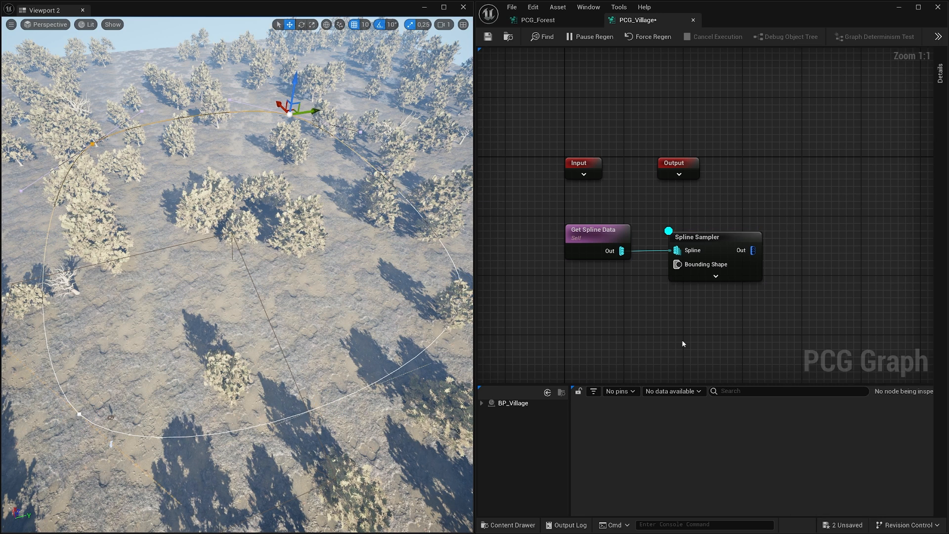
- Review the Spline and PCG components in the BP_Village blueprint that supply the Get Spline Data node
{"action": "left_click", "coordinate": [576, 235]}
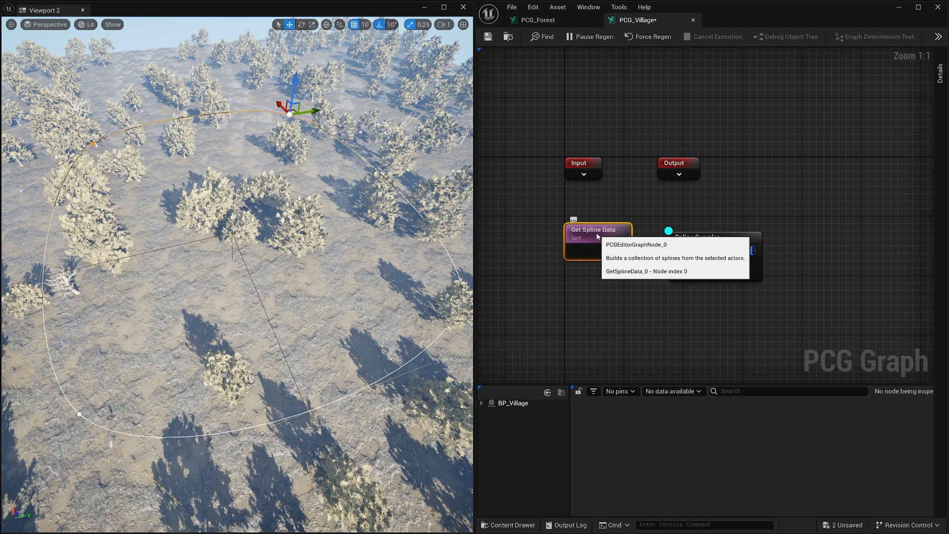
{"action": "left_click", "coordinate": [424, 7]}
{"action": "left_click", "coordinate": [176, 22]}
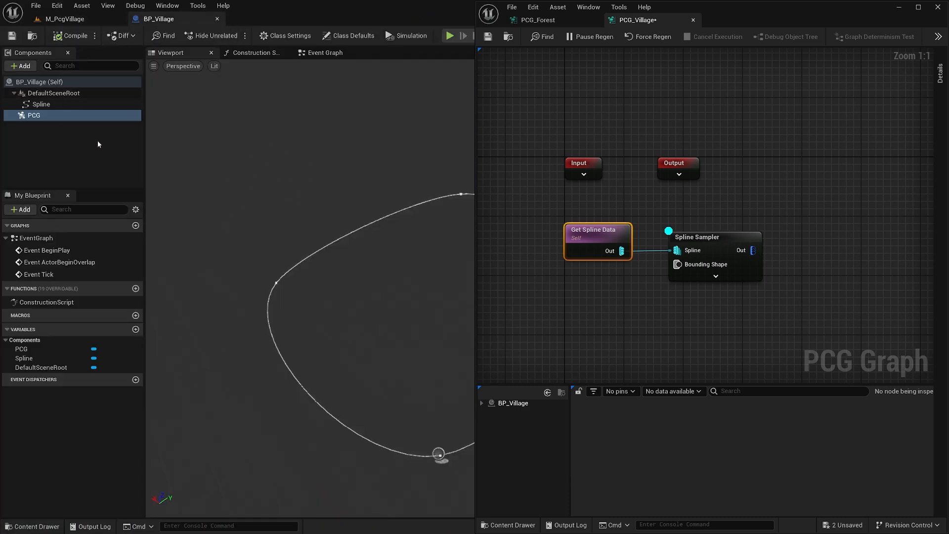
{"action": "left_click", "coordinate": [899, 7]}
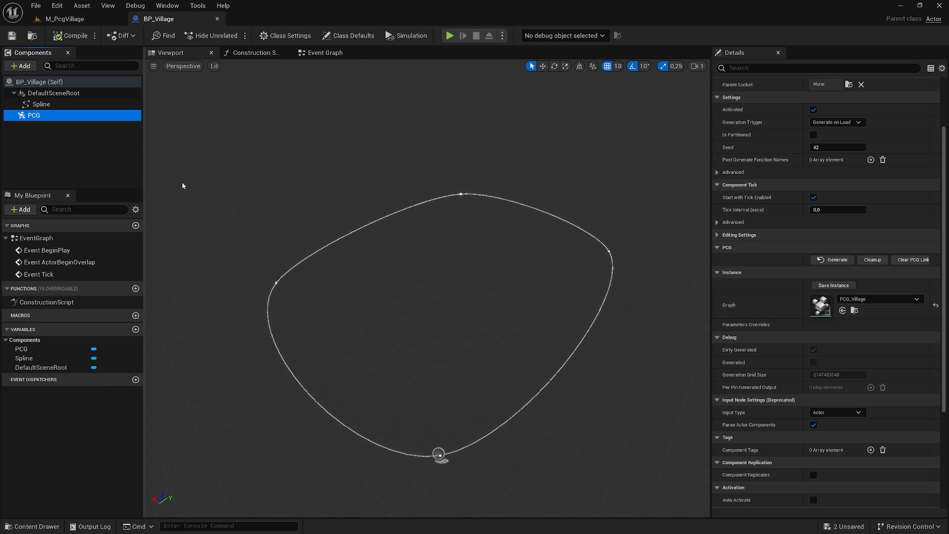
{"action": "left_click", "coordinate": [26, 109]}
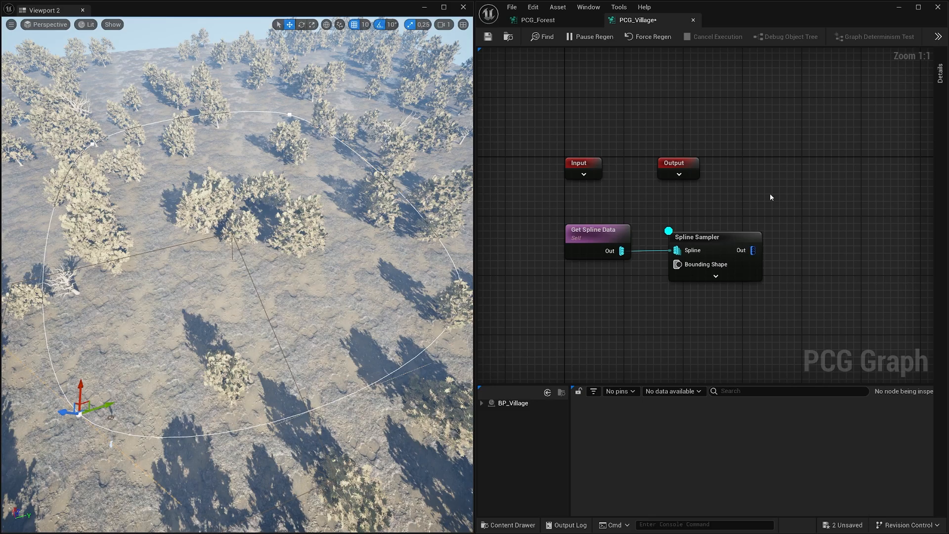
- Set the Spline Sampler's Dimension to On Interior and enable Unbounded
{"action": "left_click", "coordinate": [744, 241]}
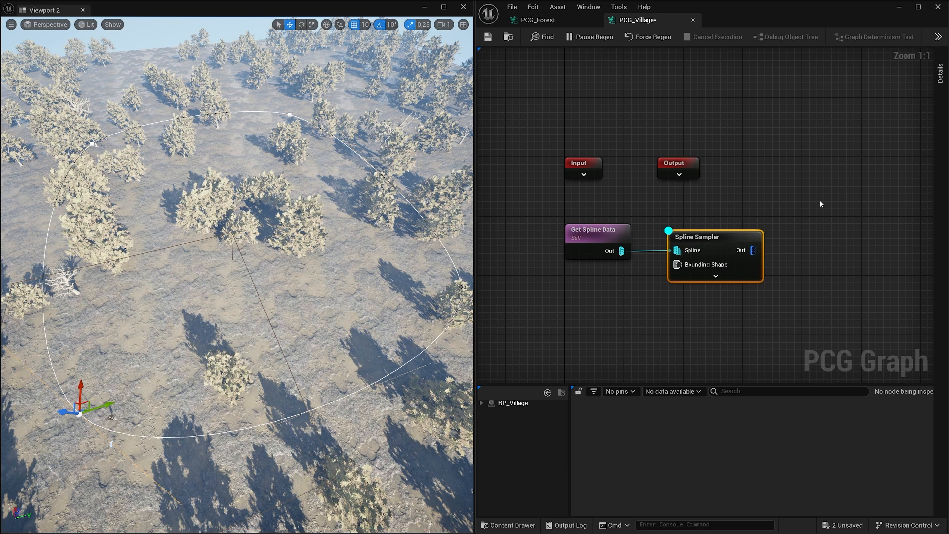
{"action": "left_click", "coordinate": [945, 83]}
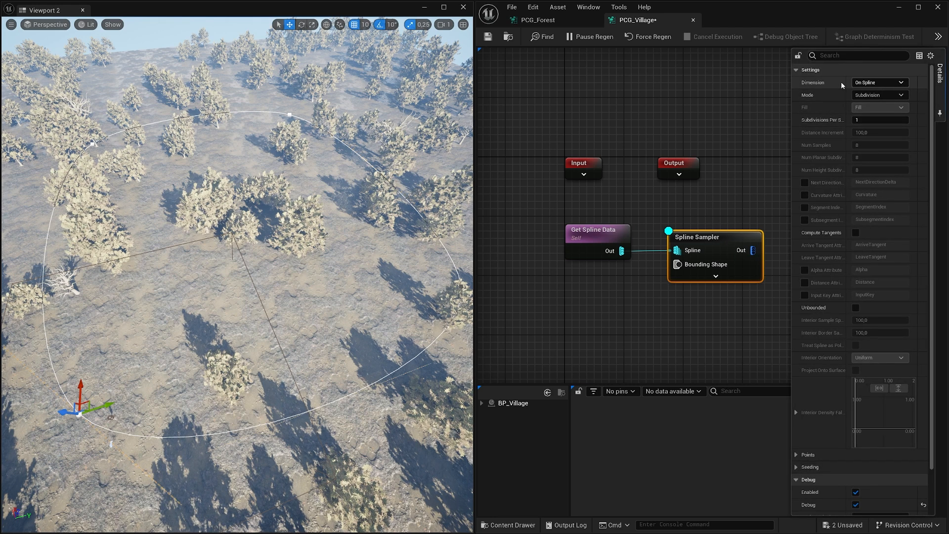
{"action": "left_click", "coordinate": [896, 84]}
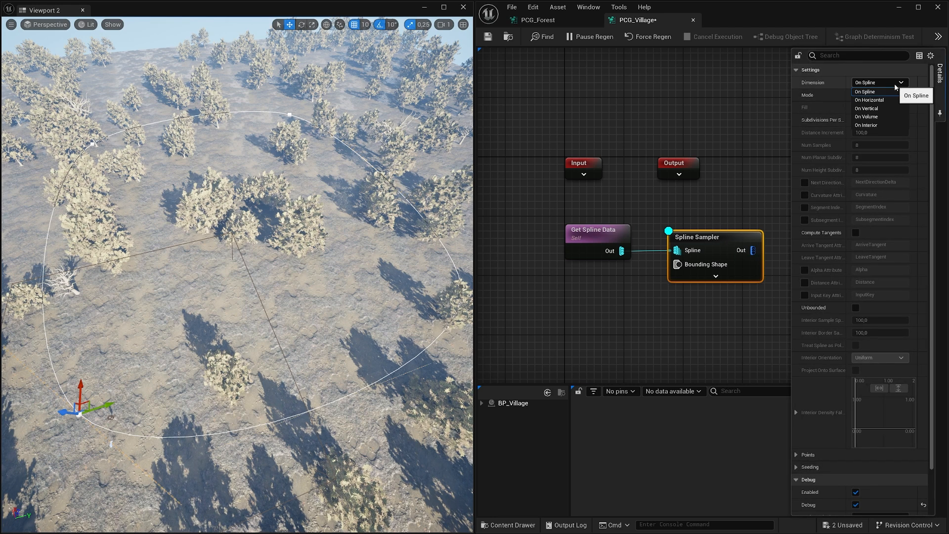
{"action": "left_click", "coordinate": [871, 126]}
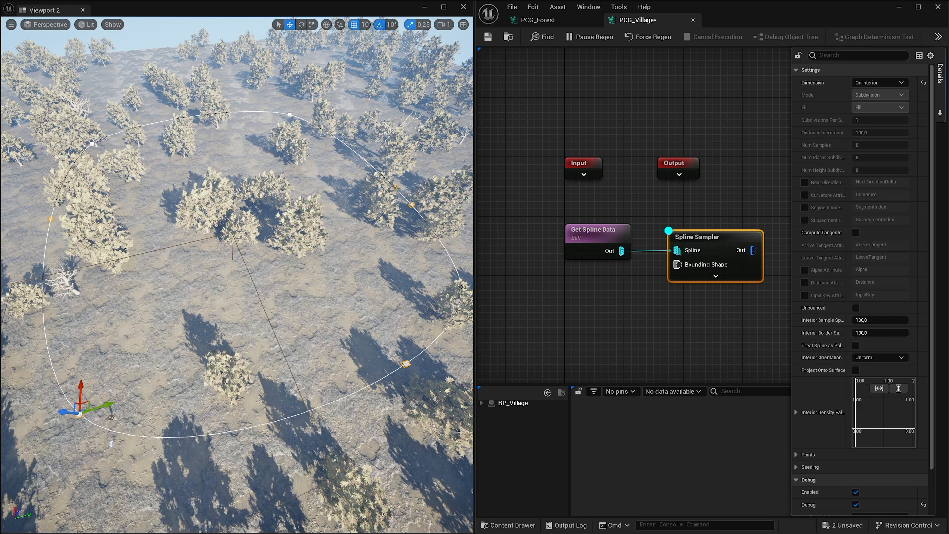
{"action": "left_click", "coordinate": [856, 307]}
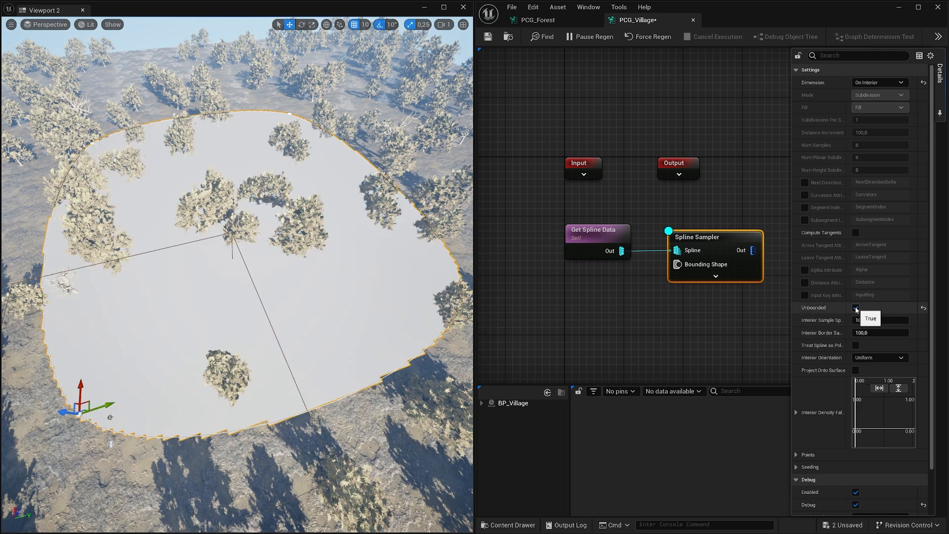
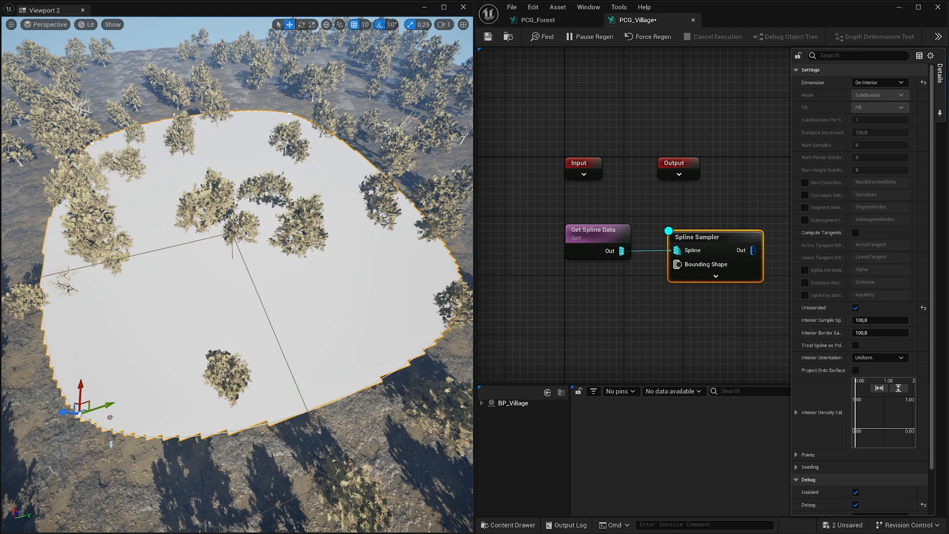
- Set the Spline Sampler's Interior Sample Spacing to 3000 and Interior Border Sample Spacing to 400, and widen its Details panel to show full property names
{"action": "left_click", "coordinate": [887, 321]}
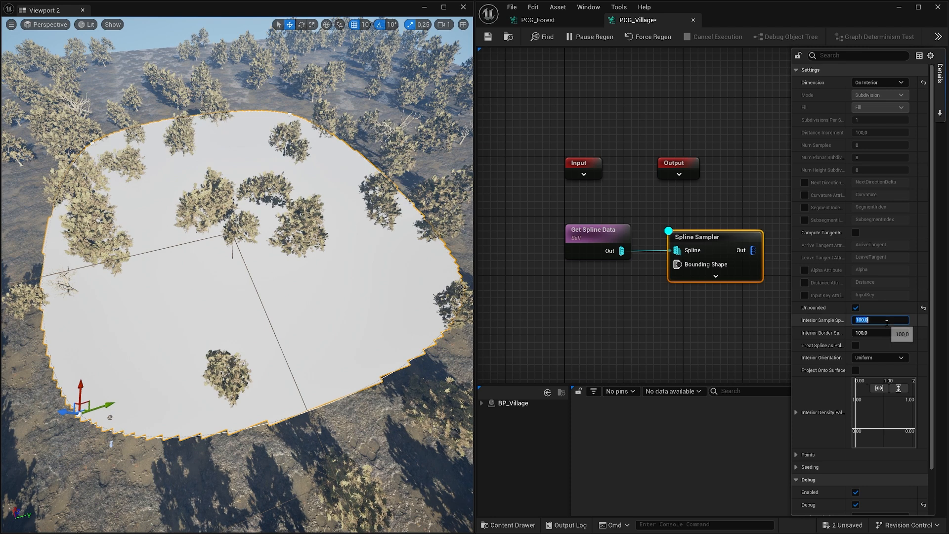
{"action": "type", "text": "3000"}
{"action": "key", "text": "Tab"}
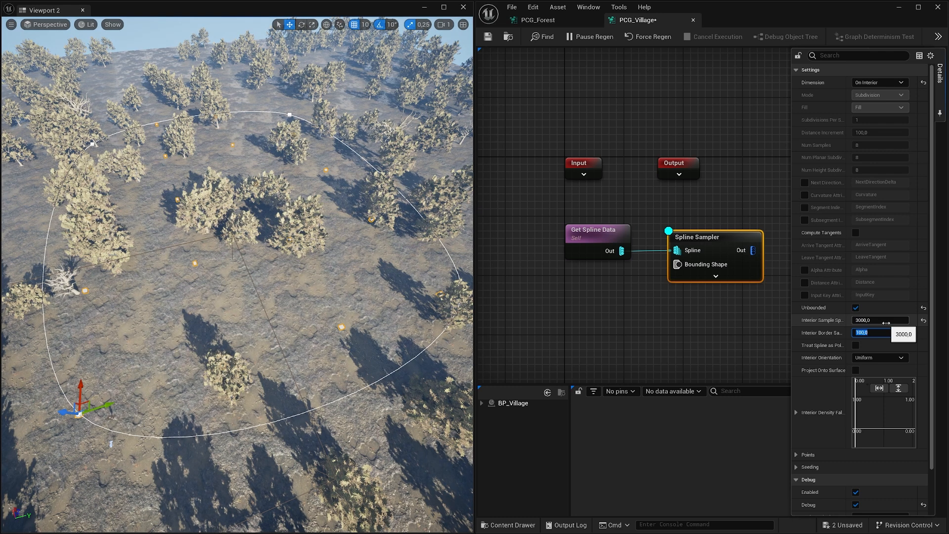
{"action": "type", "text": "4"}
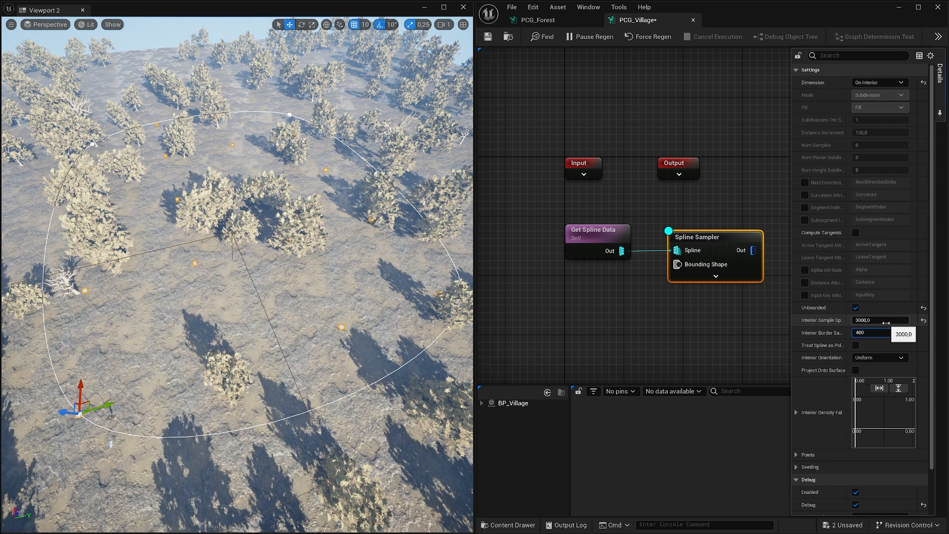
{"action": "type", "text": "00"}
{"action": "key", "text": "Return"}
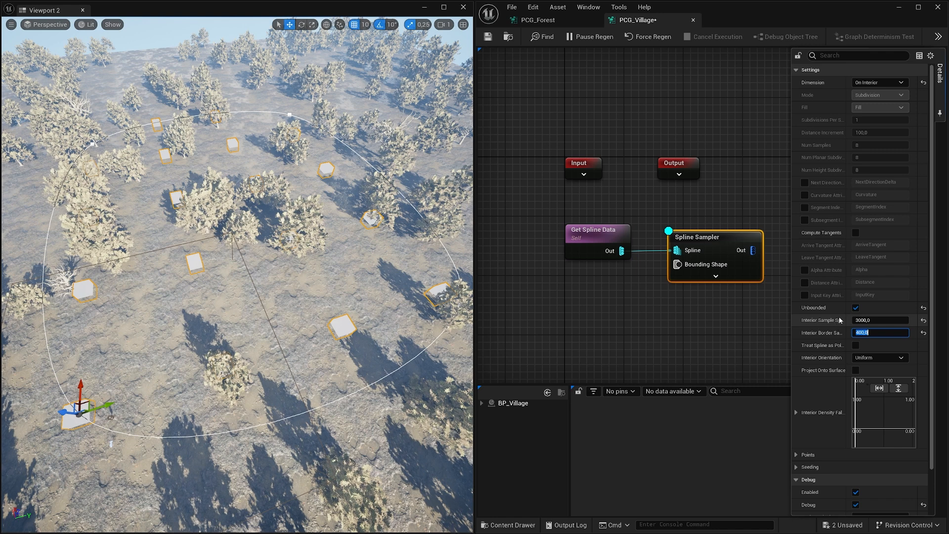
{"action": "left_click_drag", "start_coordinate": [845, 315], "coordinate": [862, 314]}
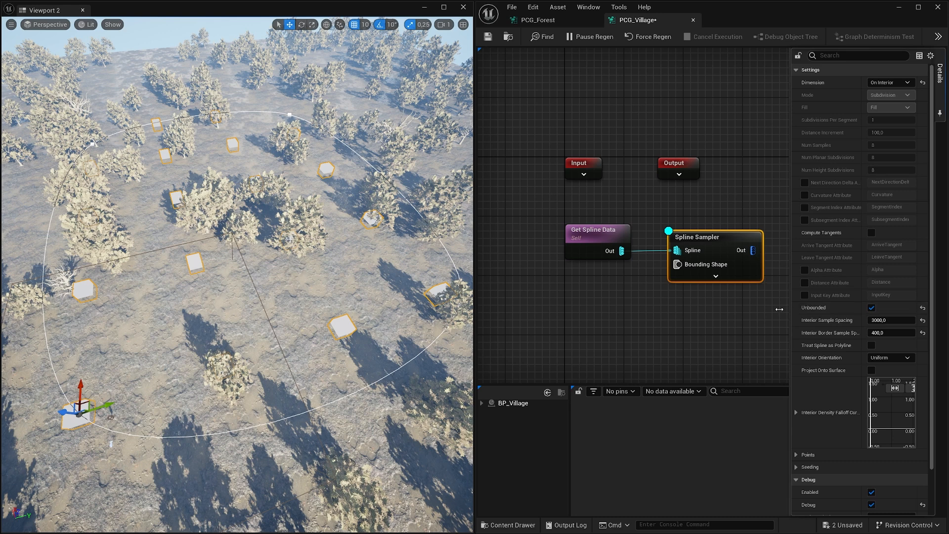
{"action": "left_click_drag", "start_coordinate": [793, 310], "coordinate": [764, 311]}
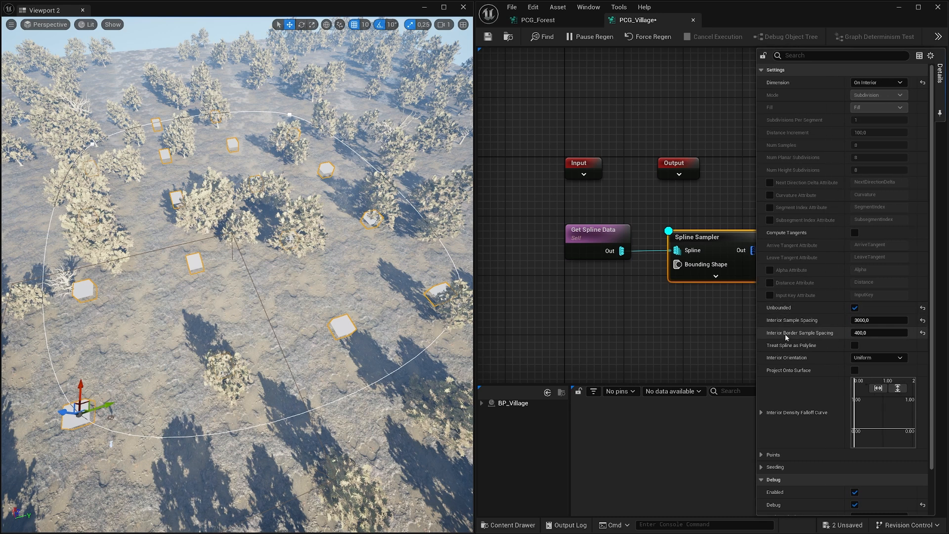
{"action": "left_click", "coordinate": [579, 93]}
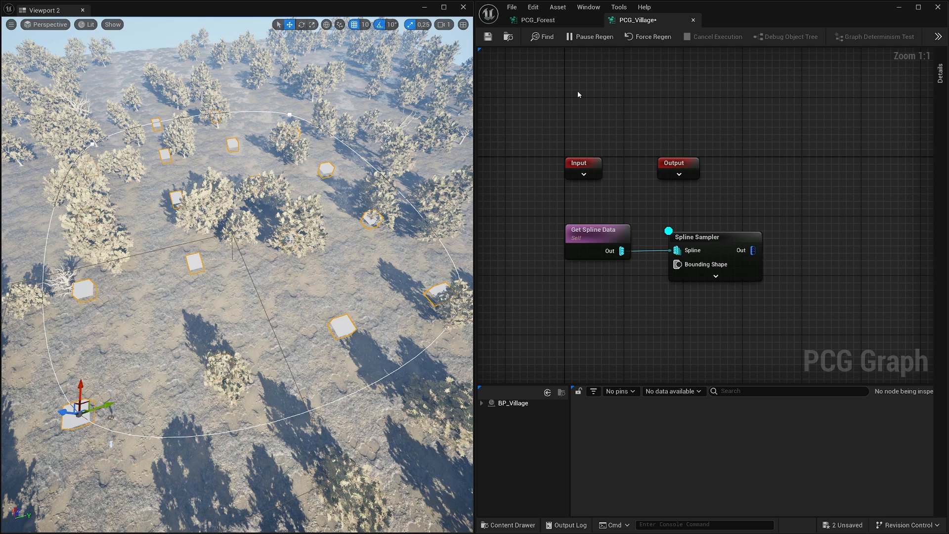
- Examine the house blueprints, such as BPP_PLA_House01, in the Demonic_Village Blueprints folder
{"action": "key", "text": "ctrl+space"}
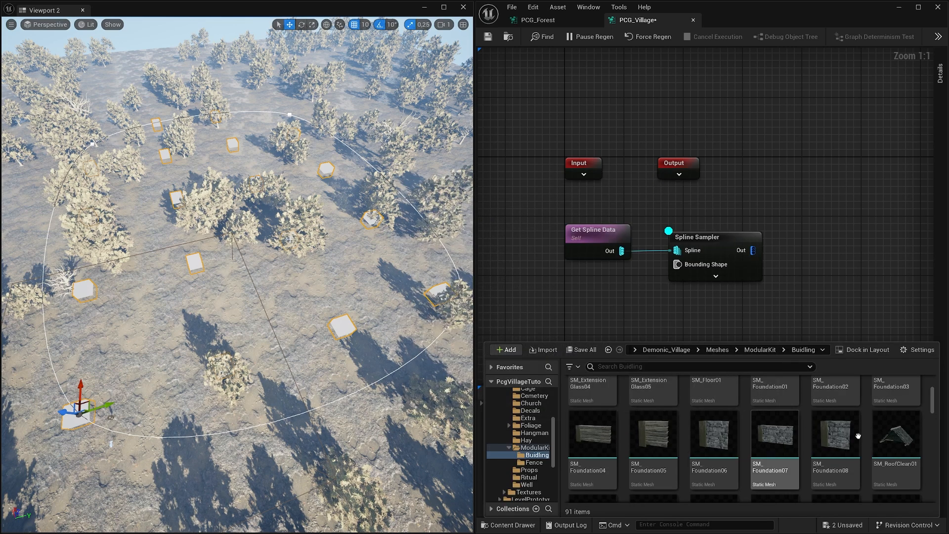
{"action": "scroll", "coordinate": [854, 427], "scroll_direction": "down", "scroll_amount": 5}
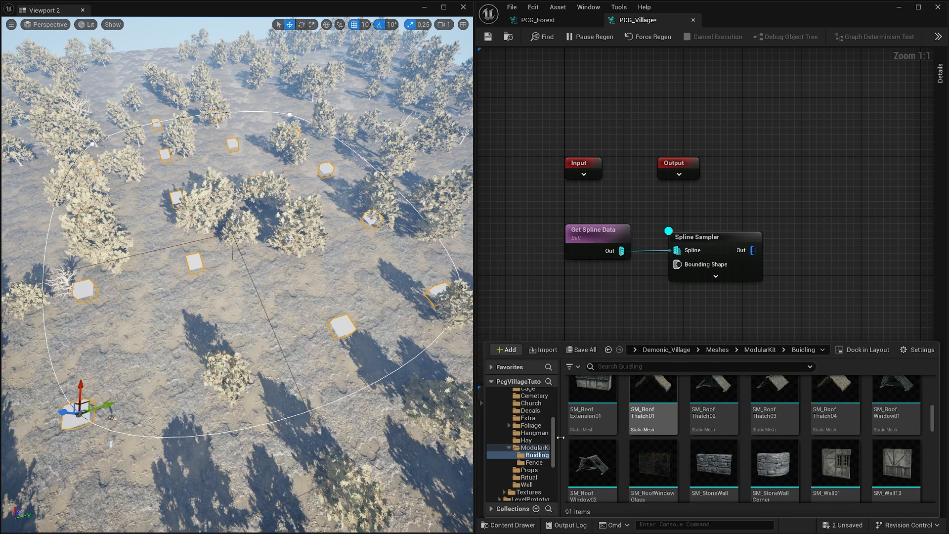
{"action": "scroll", "coordinate": [518, 442], "scroll_direction": "up", "scroll_amount": 2}
{"action": "scroll", "coordinate": [520, 440], "scroll_direction": "up", "scroll_amount": 5}
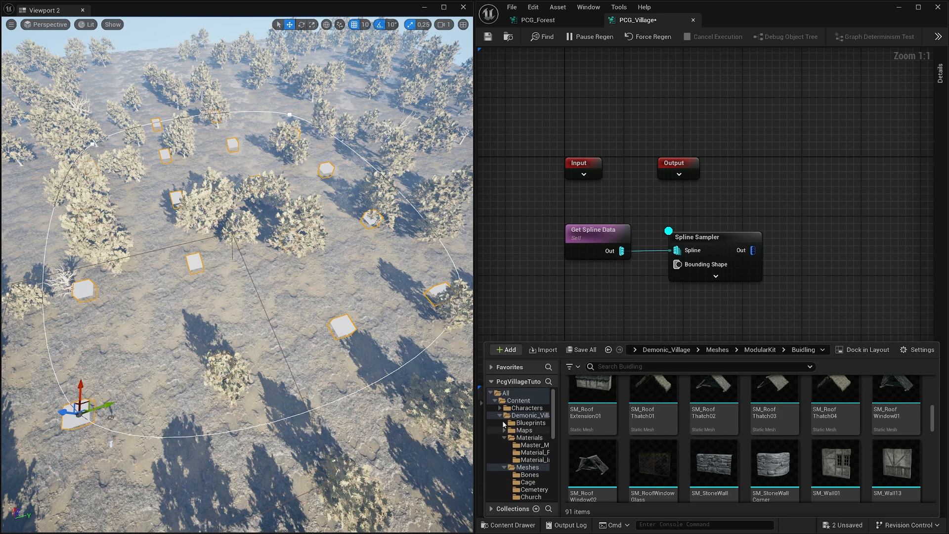
{"action": "left_click", "coordinate": [531, 423]}
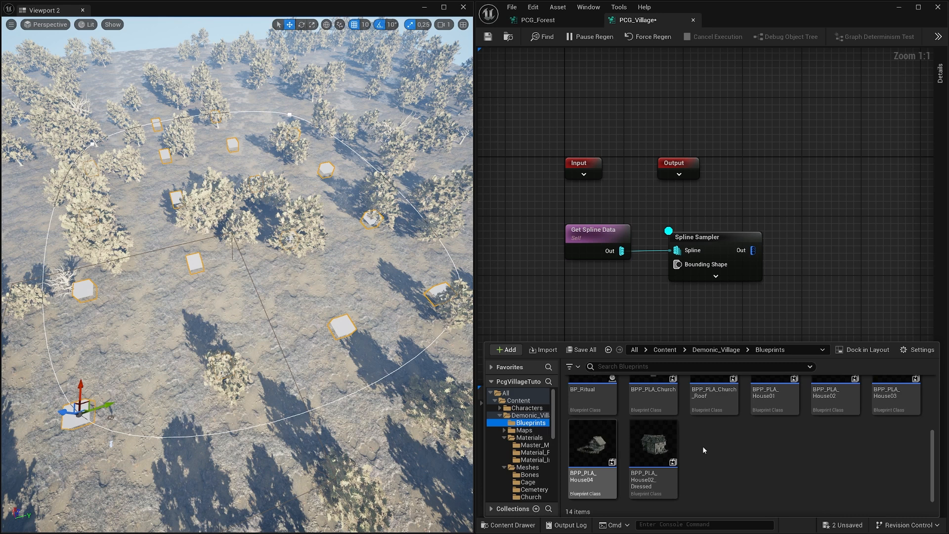
{"action": "scroll", "coordinate": [703, 445], "scroll_direction": "down", "scroll_amount": 1}
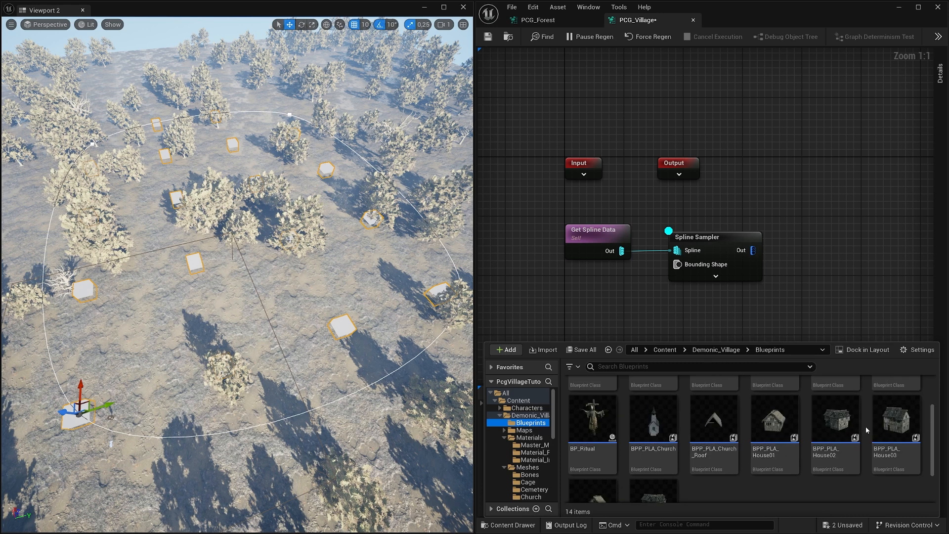
{"action": "scroll", "coordinate": [880, 429], "scroll_direction": "up", "scroll_amount": 1}
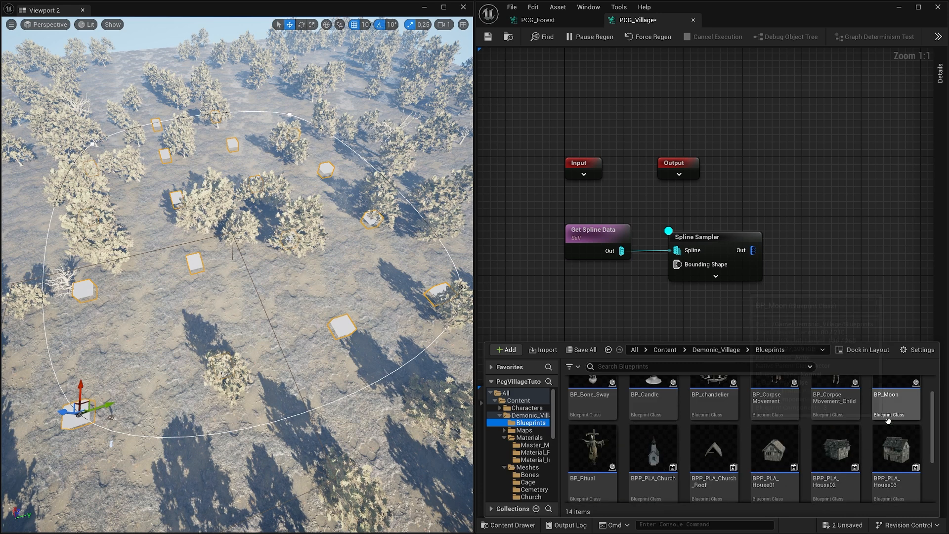
{"action": "left_click", "coordinate": [778, 454]}
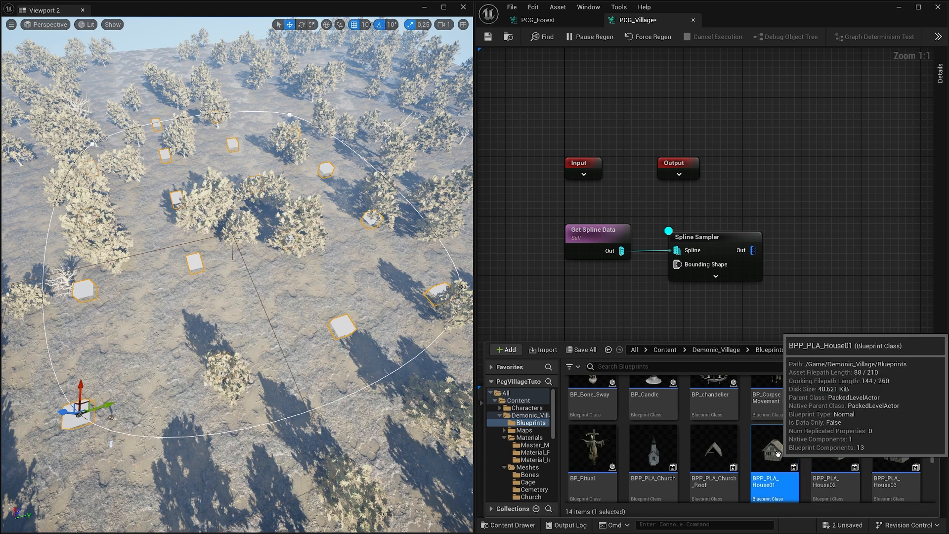
{"action": "scroll", "coordinate": [778, 484], "scroll_direction": "down", "scroll_amount": 1}
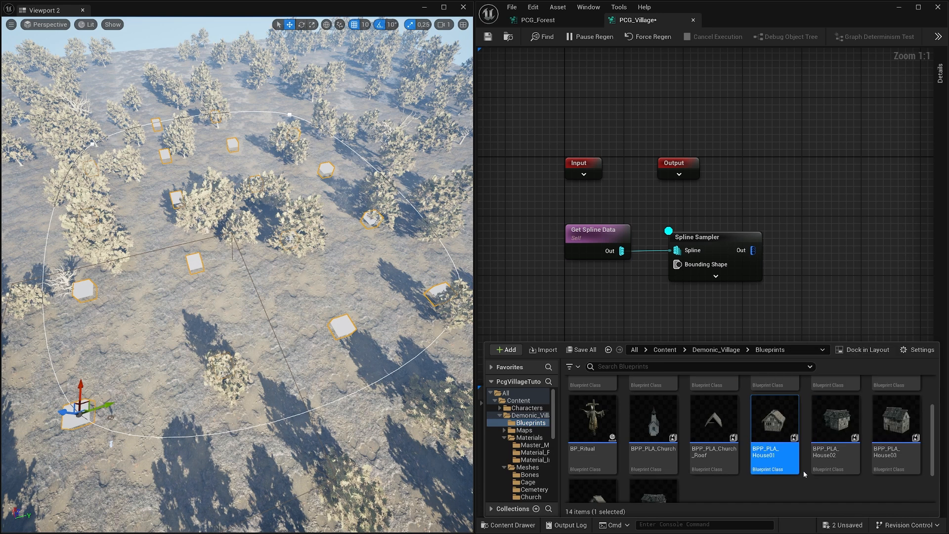
{"action": "left_click", "coordinate": [805, 268]}
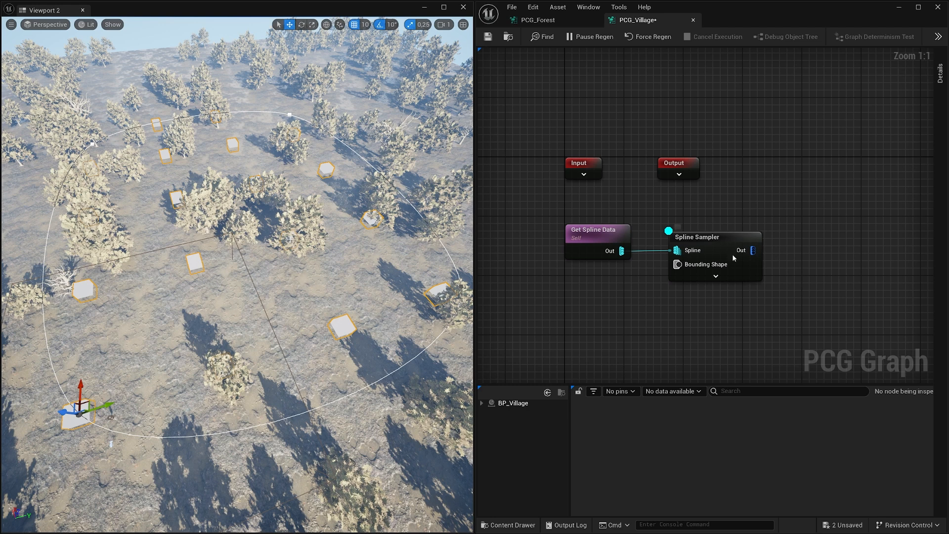
- Add a Spawn Actor node beside the Spline Sampler and feed it from the sampler's output
{"action": "right_click", "coordinate": [791, 258]}
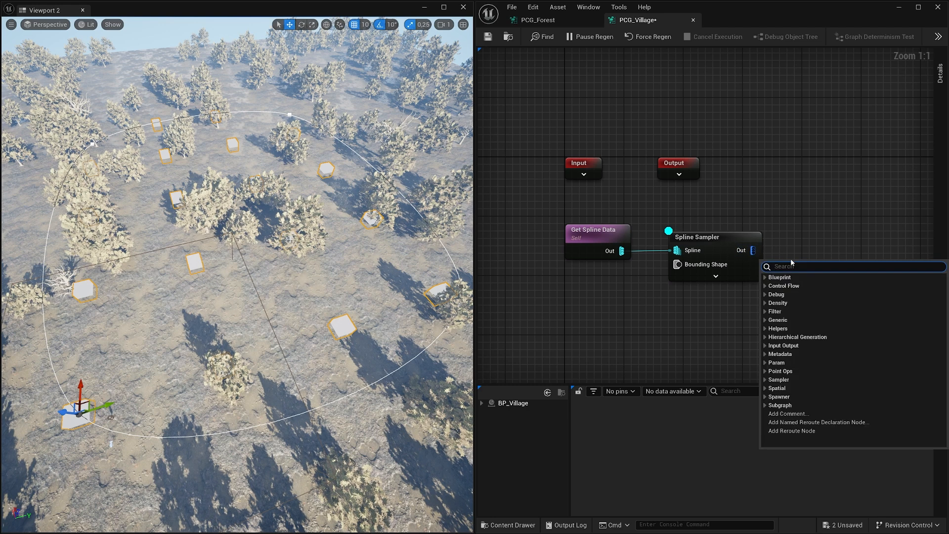
{"action": "type", "text": "actor"}
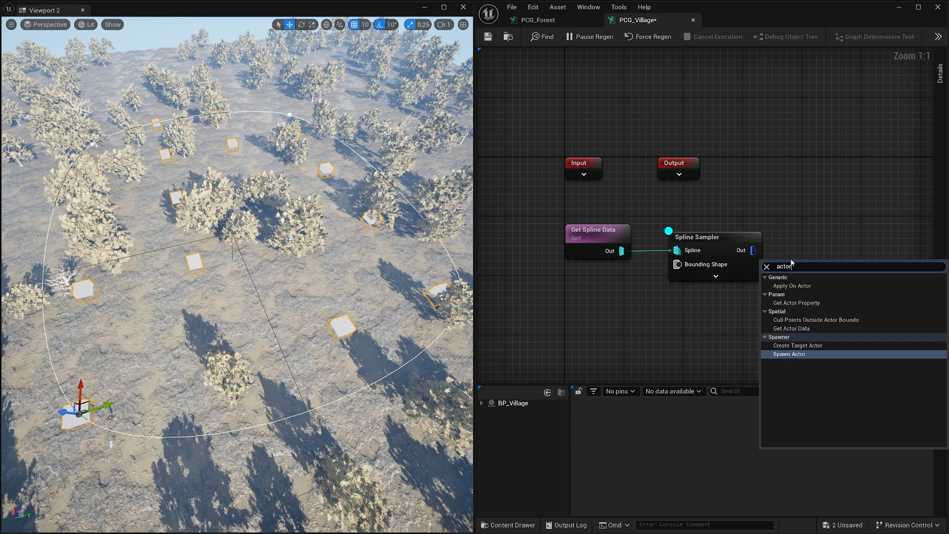
{"action": "left_click", "coordinate": [788, 354]}
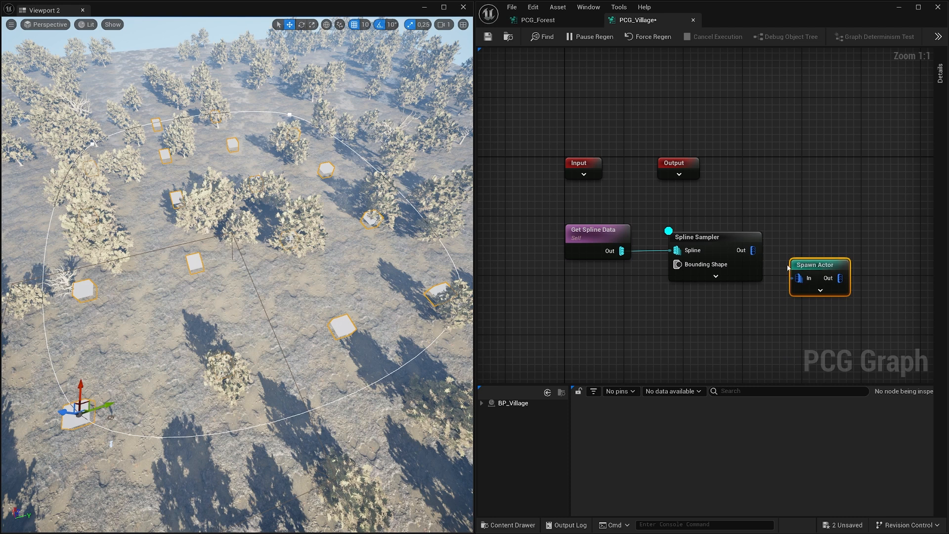
{"action": "left_click_drag", "start_coordinate": [753, 251], "coordinate": [818, 245]}
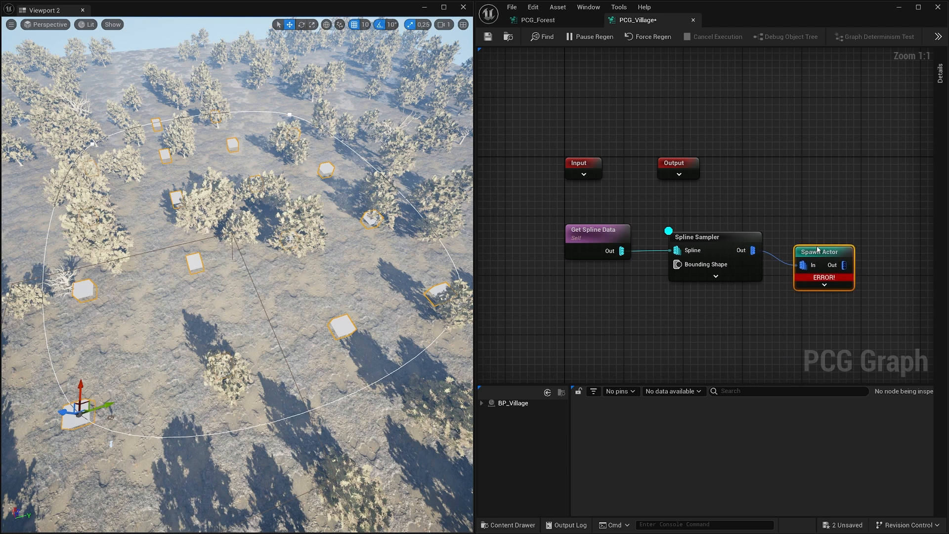
- Set the Spawn Actor node's Template Actor Class to the BPP_PLA_House01 blueprint
{"action": "left_click", "coordinate": [940, 74]}
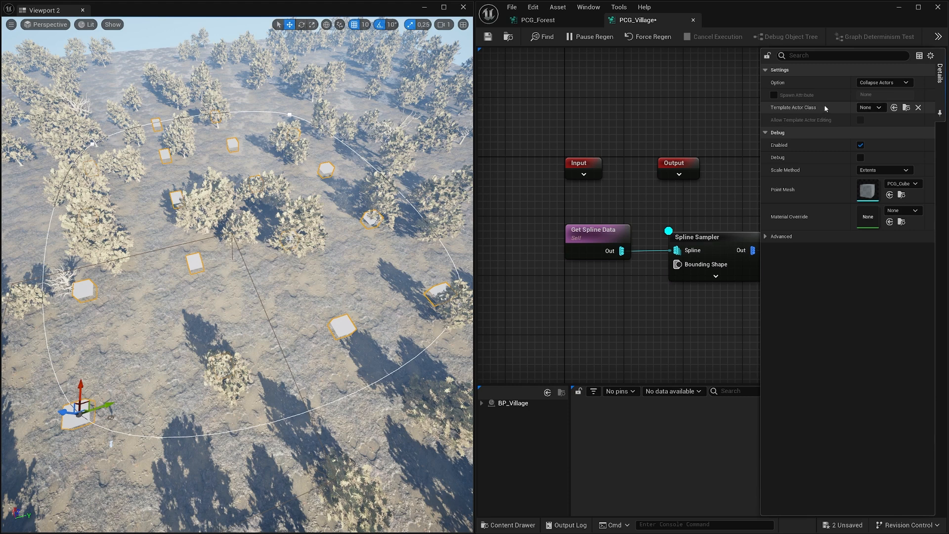
{"action": "left_click", "coordinate": [894, 107]}
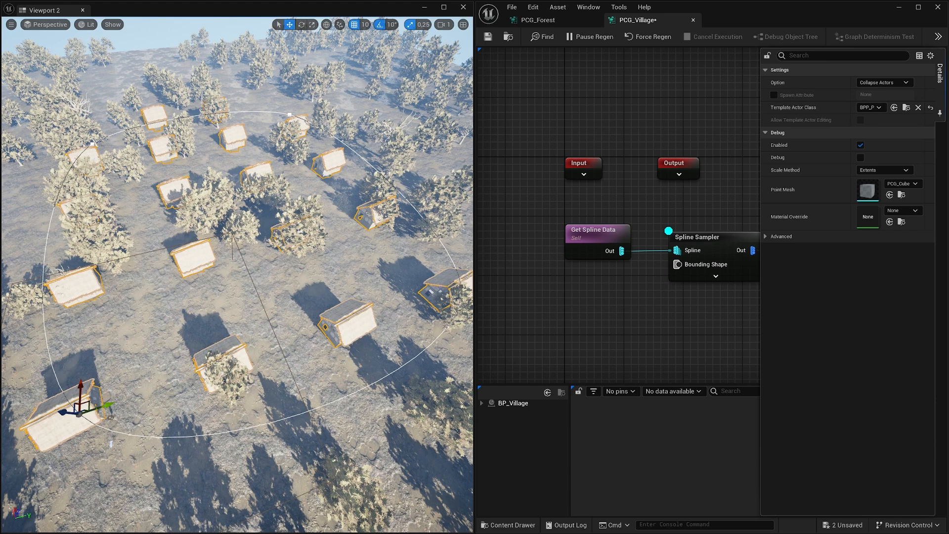
{"action": "right_click_drag", "start_coordinate": [238, 275], "coordinate": [300, 293]}
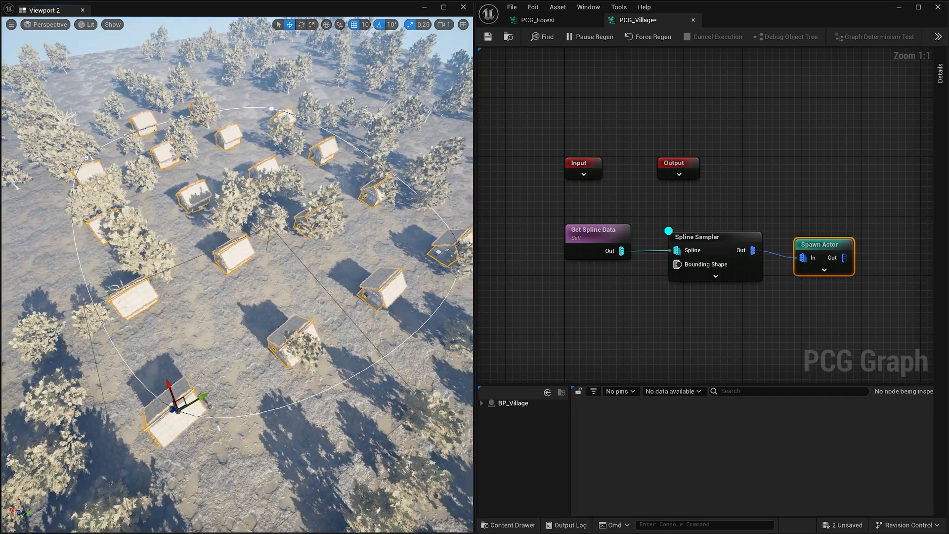
- Open the BPP_PLA_House01 blueprint and examine its house model from several sides
{"action": "key", "text": "ctrl+space"}
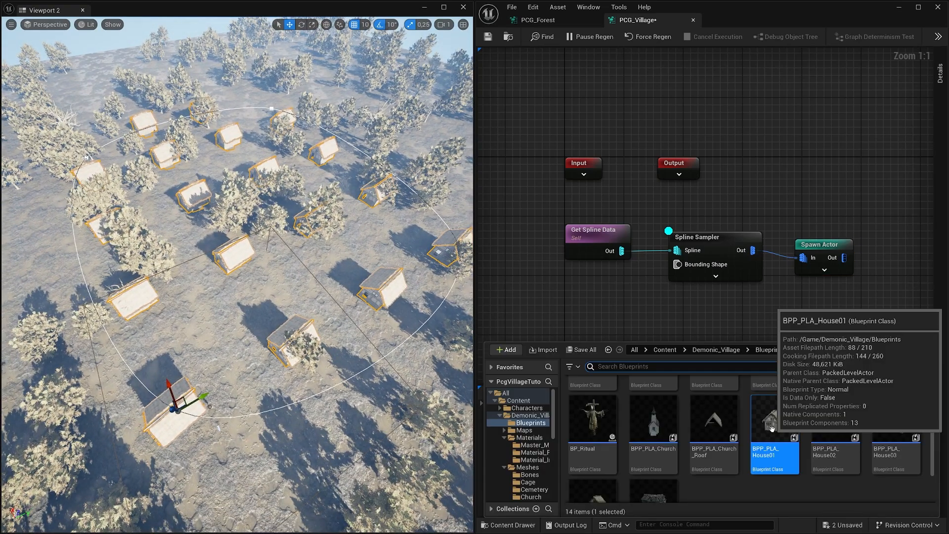
{"action": "double_click", "coordinate": [772, 429]}
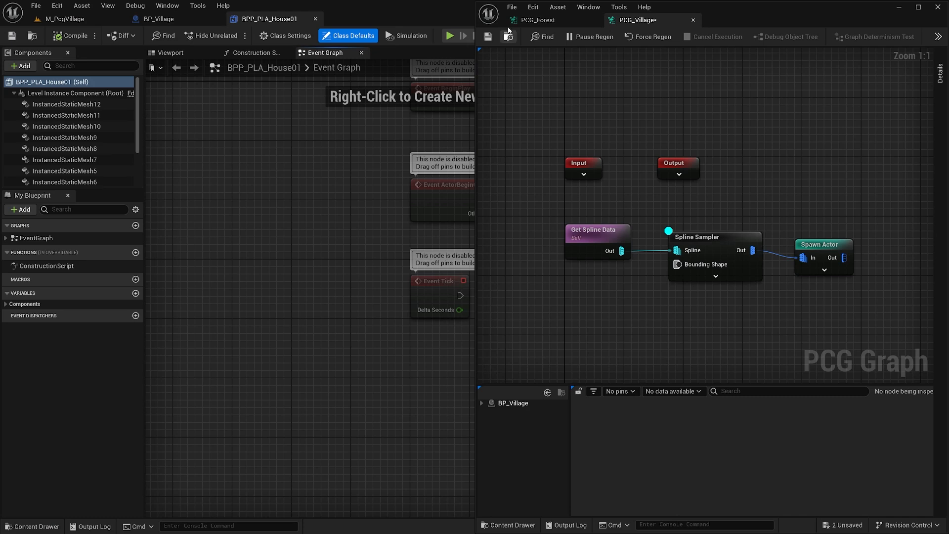
{"action": "left_click", "coordinate": [900, 7]}
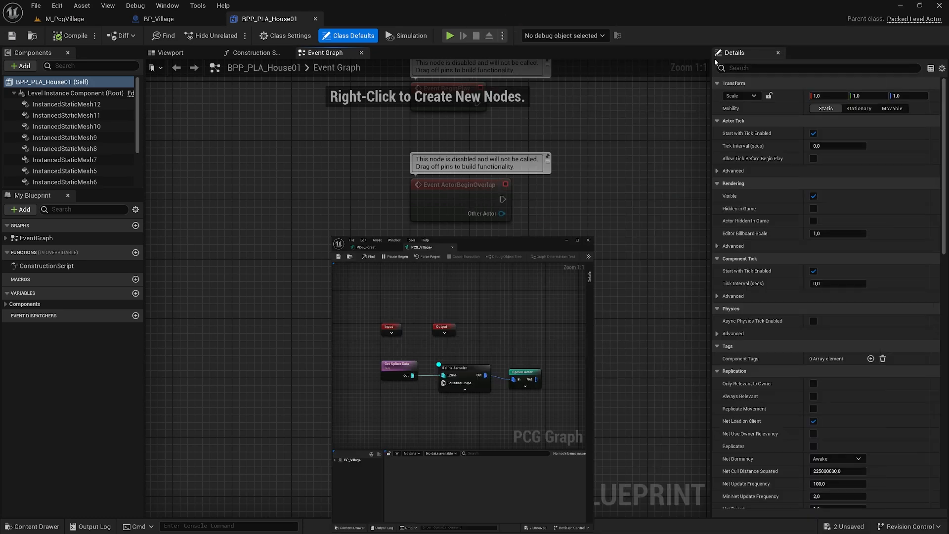
{"action": "left_click", "coordinate": [183, 51]}
{"action": "scroll", "coordinate": [346, 191], "scroll_direction": "down", "scroll_amount": 5}
{"action": "left_click", "coordinate": [387, 276]}
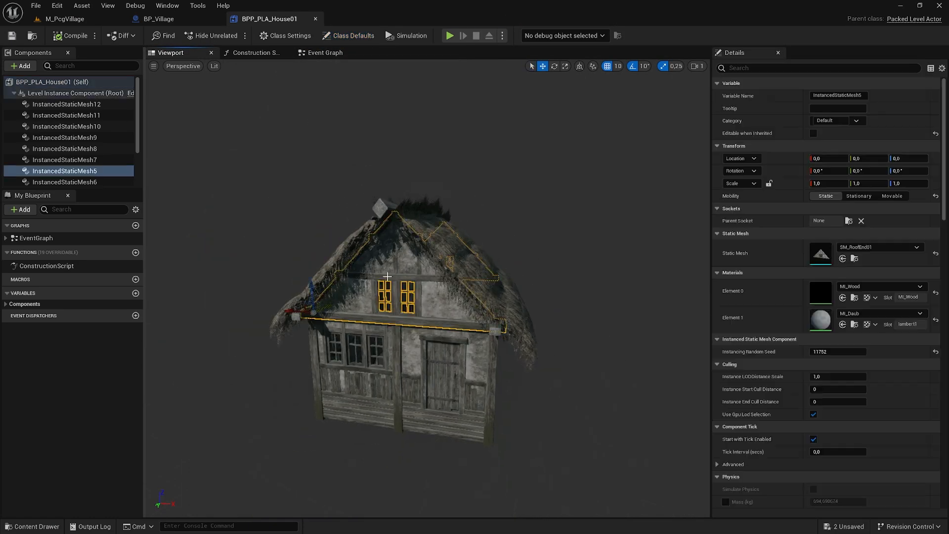
{"action": "left_click", "coordinate": [473, 366]}
{"action": "left_click_drag", "start_coordinate": [549, 369], "coordinate": [459, 348], "text": "alt"}
{"action": "left_click", "coordinate": [459, 347]}
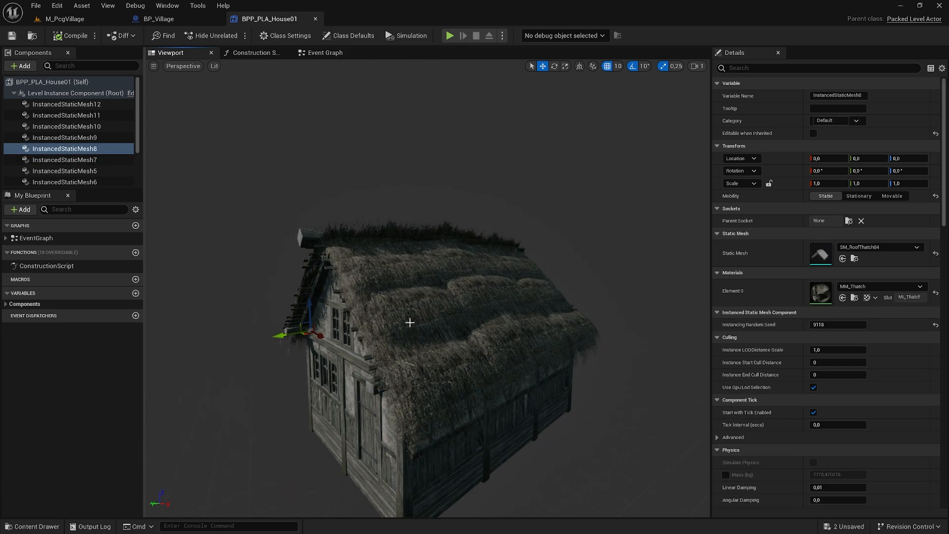
- Examine which wall, roof and doorway meshes the house blueprint's instanced static mesh components hold
{"action": "left_click", "coordinate": [75, 138]}
{"action": "left_click", "coordinate": [71, 128]}
{"action": "left_click", "coordinate": [69, 105]}
{"action": "left_click", "coordinate": [72, 149]}
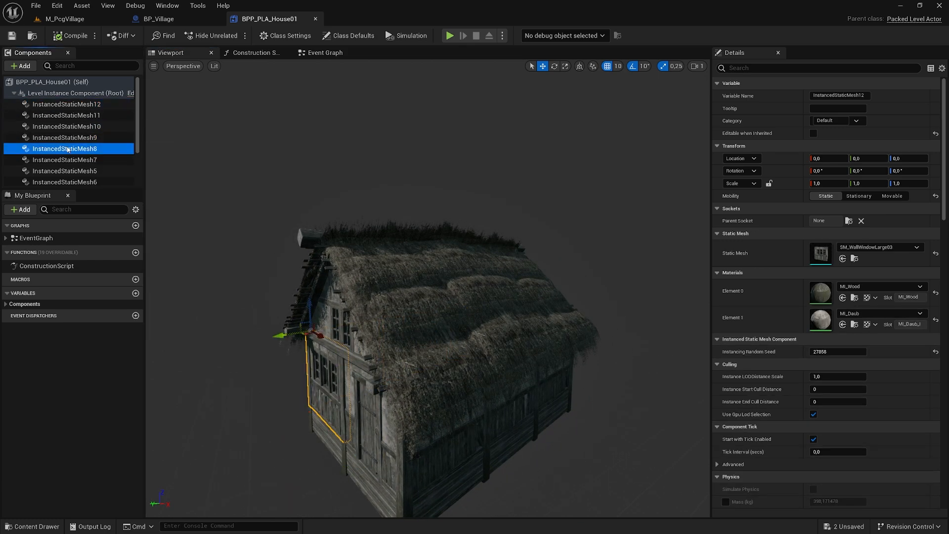
{"action": "left_click", "coordinate": [77, 182]}
{"action": "scroll", "coordinate": [113, 157], "scroll_direction": "down", "scroll_amount": 3}
{"action": "left_click", "coordinate": [76, 149]}
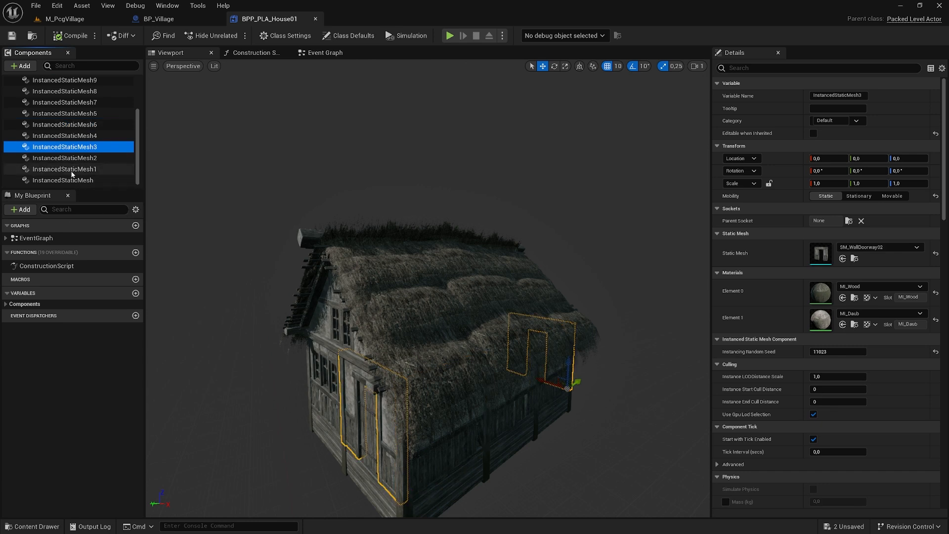
{"action": "left_click", "coordinate": [72, 172]}
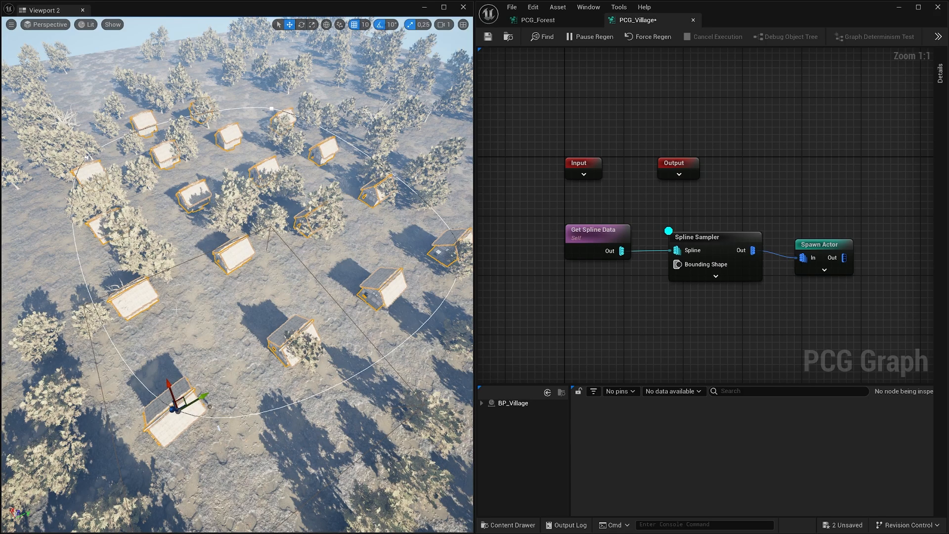
- Examine the houses spawned inside the village spline and the trees standing among them
{"action": "right_click_drag", "start_coordinate": [176, 310], "coordinate": [350, 280]}
{"action": "scroll", "coordinate": [354, 292], "scroll_direction": "up", "scroll_amount": 3}
{"action": "key", "text": "w"}
{"action": "right_click_drag", "start_coordinate": [238, 275], "coordinate": [124, 277]}
{"action": "key", "text": "s"}
{"action": "key", "text": "d"}
{"action": "right_click_drag", "start_coordinate": [181, 310], "coordinate": [106, 312]}
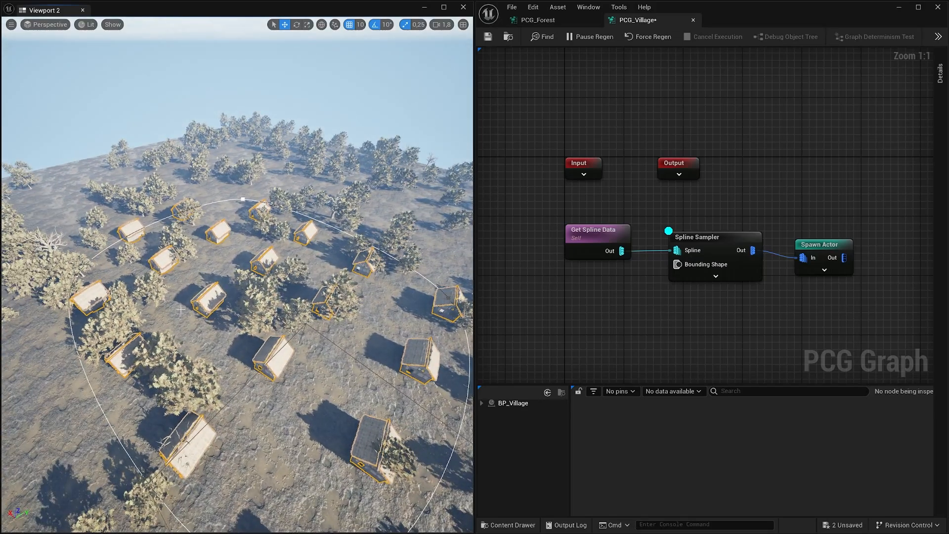
{"action": "right_click_drag", "start_coordinate": [314, 268], "coordinate": [304, 281]}
{"action": "key", "text": "s"}
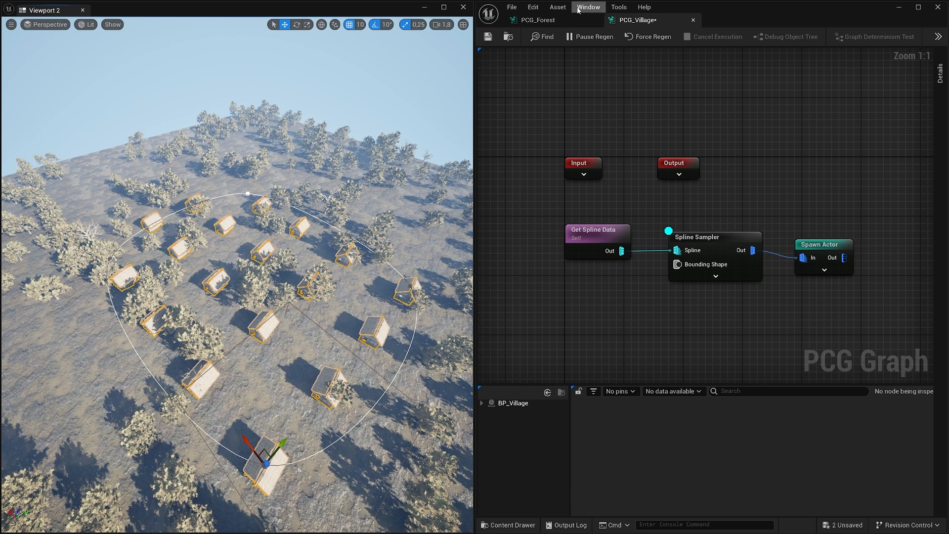
- In the PCG_Forest graph, add a Get Spline Data node below the Get Landscape Data chain
{"action": "left_click", "coordinate": [557, 21]}
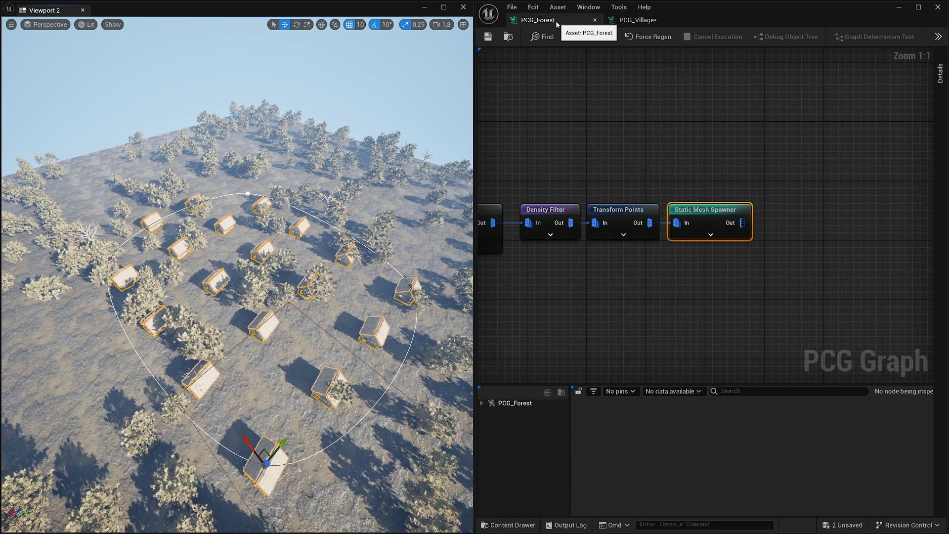
{"action": "right_click_drag", "start_coordinate": [564, 154], "coordinate": [749, 134]}
{"action": "scroll", "coordinate": [747, 137], "scroll_direction": "down", "scroll_amount": 2}
{"action": "scroll", "coordinate": [732, 176], "scroll_direction": "up", "scroll_amount": 1}
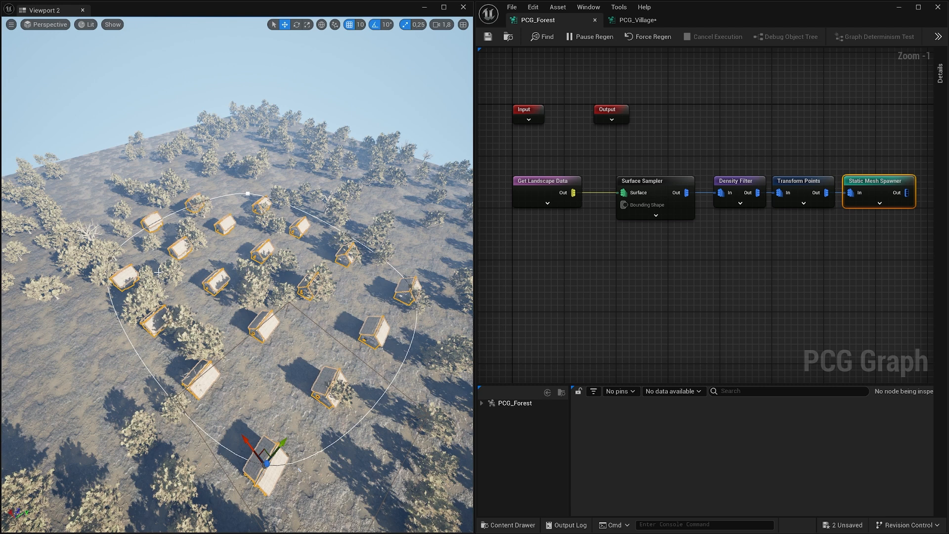
{"action": "right_click", "coordinate": [538, 272]}
{"action": "type", "text": "splineda"}
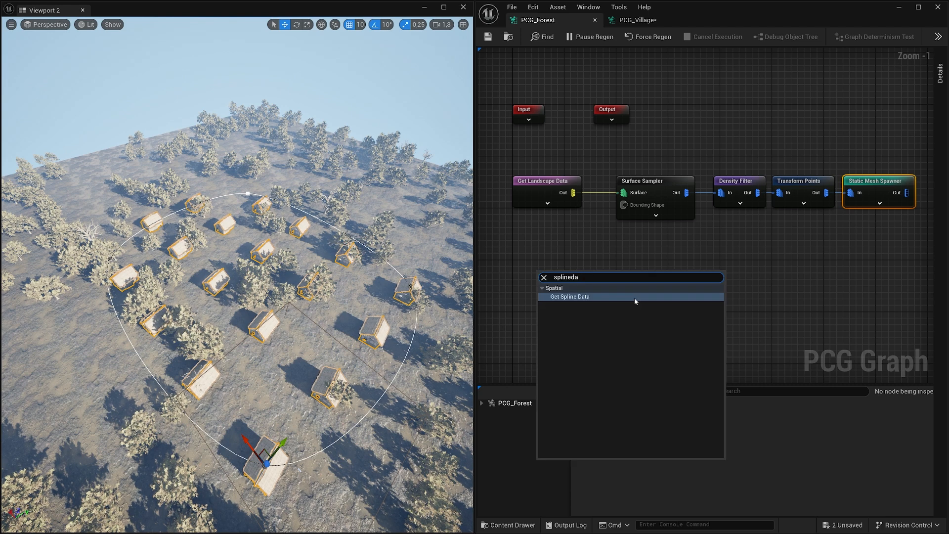
{"action": "left_click", "coordinate": [634, 296]}
- Add a Spline Sampler fed by Get Spline Data, and align the Get Spline Data node under Get Landscape Data
{"action": "right_click", "coordinate": [649, 284]}
{"action": "type", "text": "spline"}
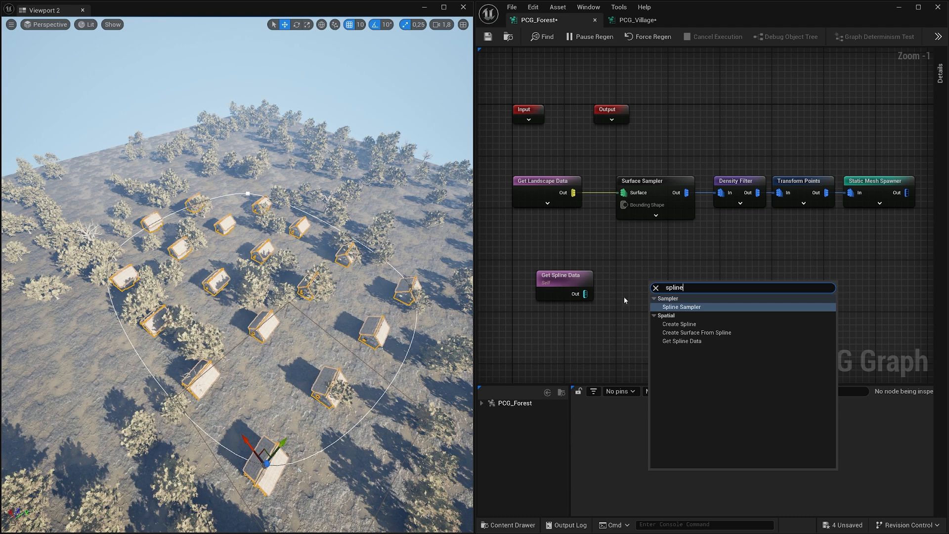
{"action": "left_click", "coordinate": [703, 307]}
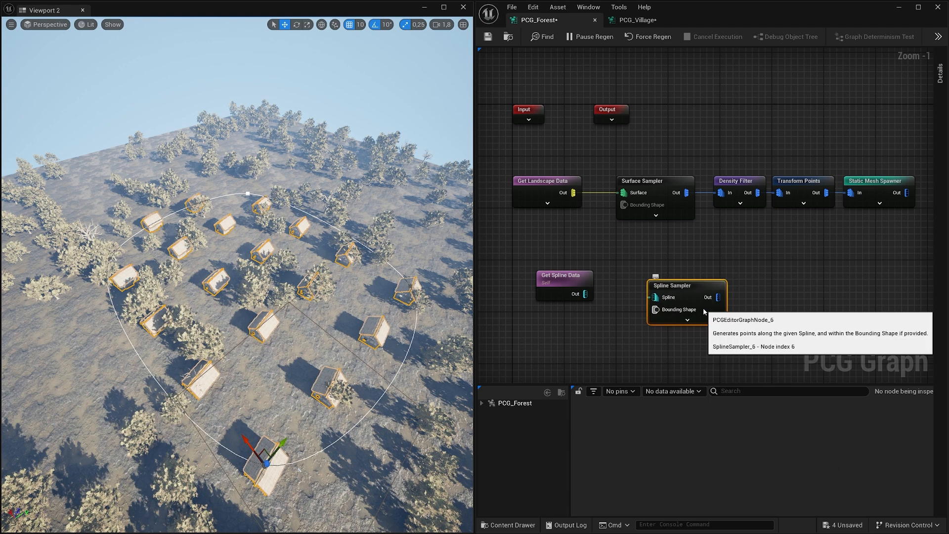
{"action": "left_click_drag", "start_coordinate": [586, 294], "coordinate": [656, 297]}
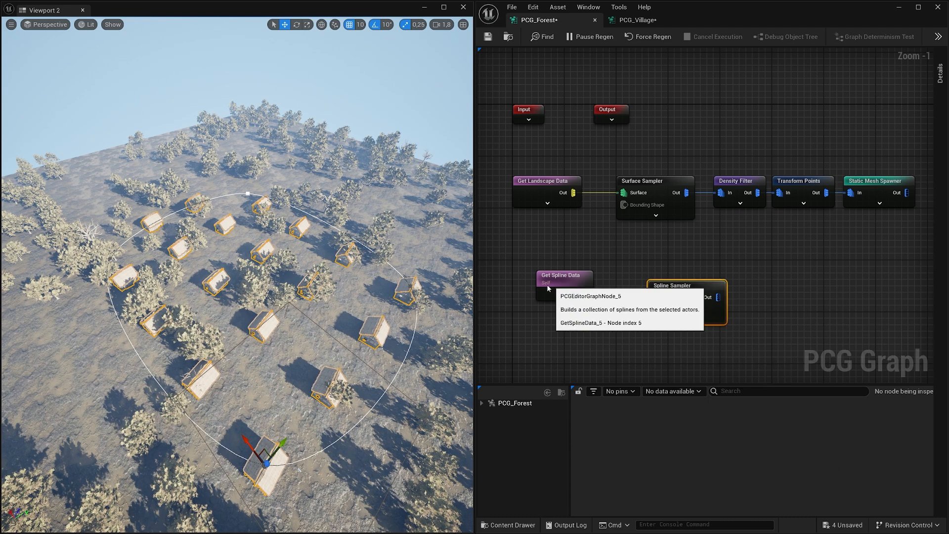
{"action": "left_click_drag", "start_coordinate": [549, 286], "coordinate": [539, 289]}
- Set the forest graph's Spline Sampler Dimension to On Interior and turn on its debug display
{"action": "left_click", "coordinate": [692, 287]}
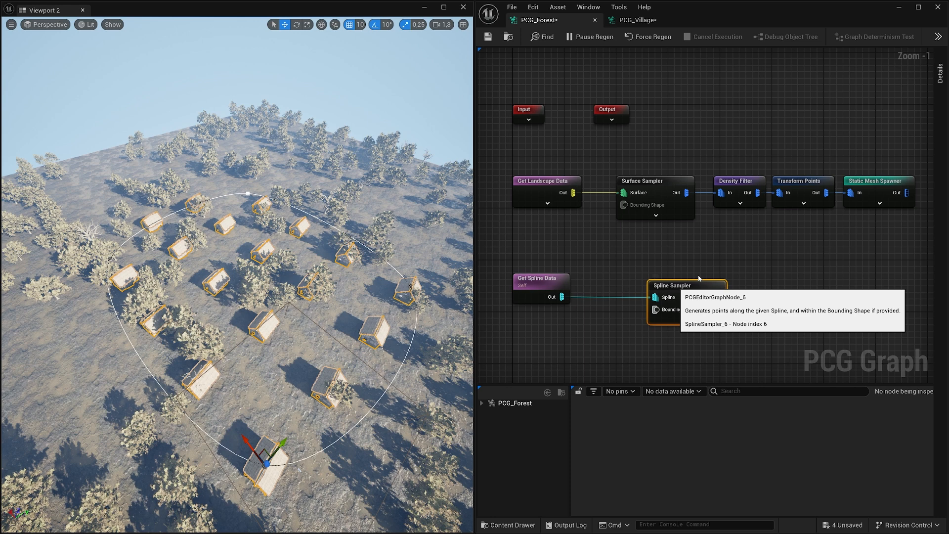
{"action": "left_click", "coordinate": [940, 74]}
{"action": "left_click", "coordinate": [877, 82]}
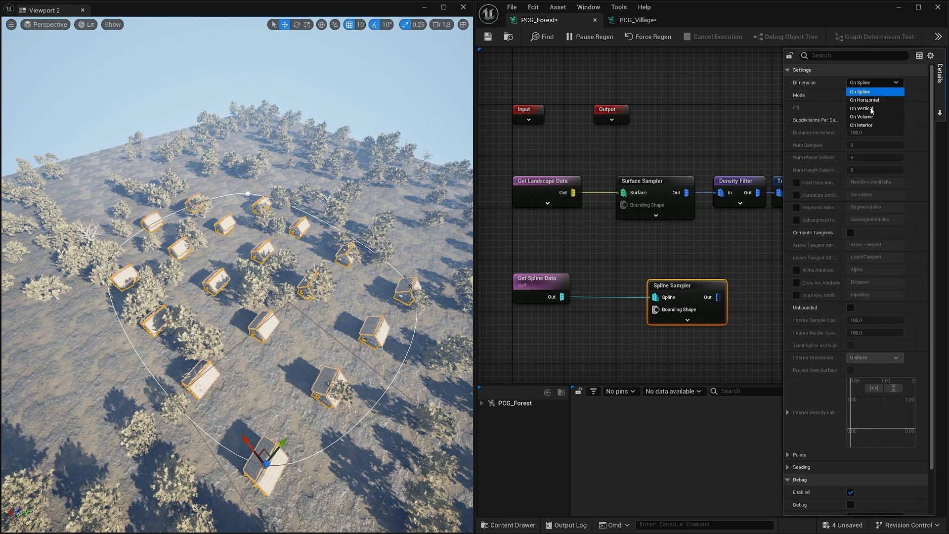
{"action": "left_click", "coordinate": [869, 126]}
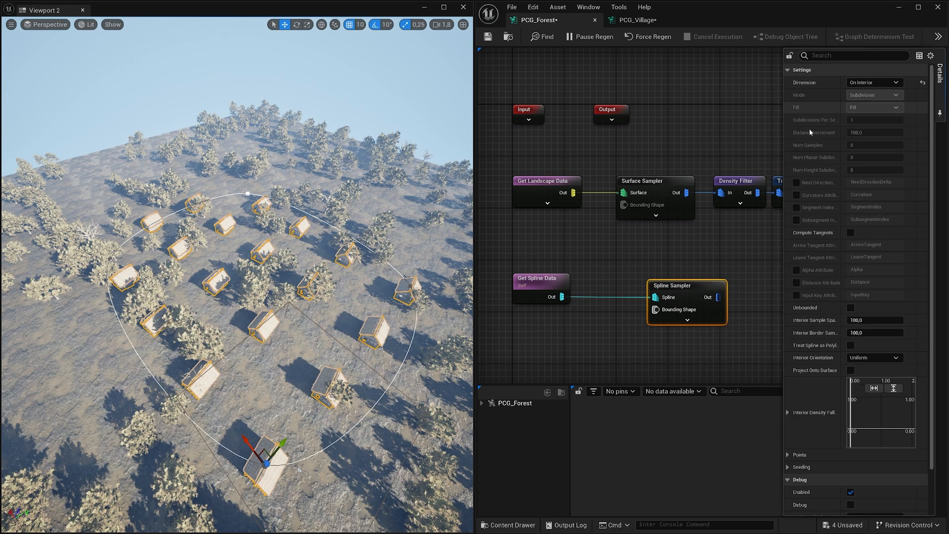
{"action": "left_click", "coordinate": [726, 262]}
{"action": "left_click", "coordinate": [701, 291]}
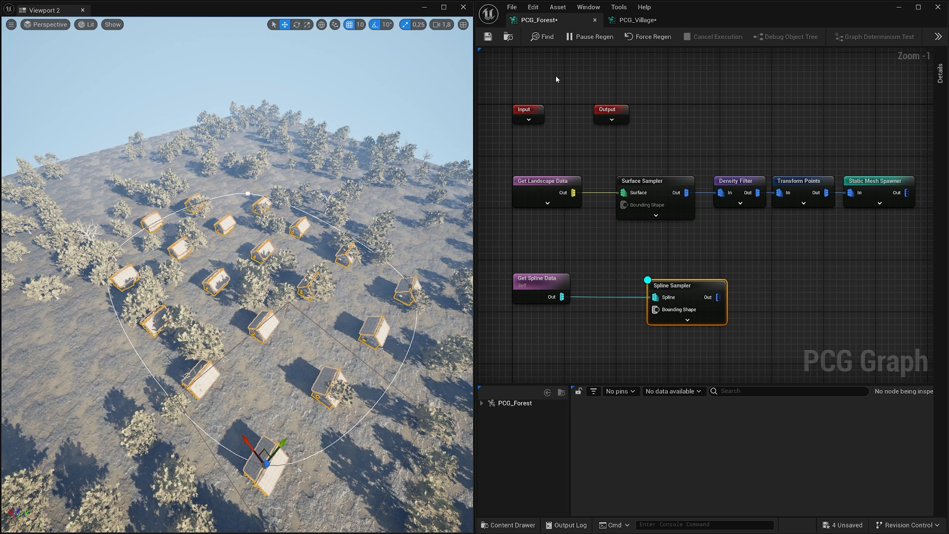
- Set the forest graph's Get Spline Data Actor Filter to All World Actors
{"action": "left_click", "coordinate": [532, 281]}
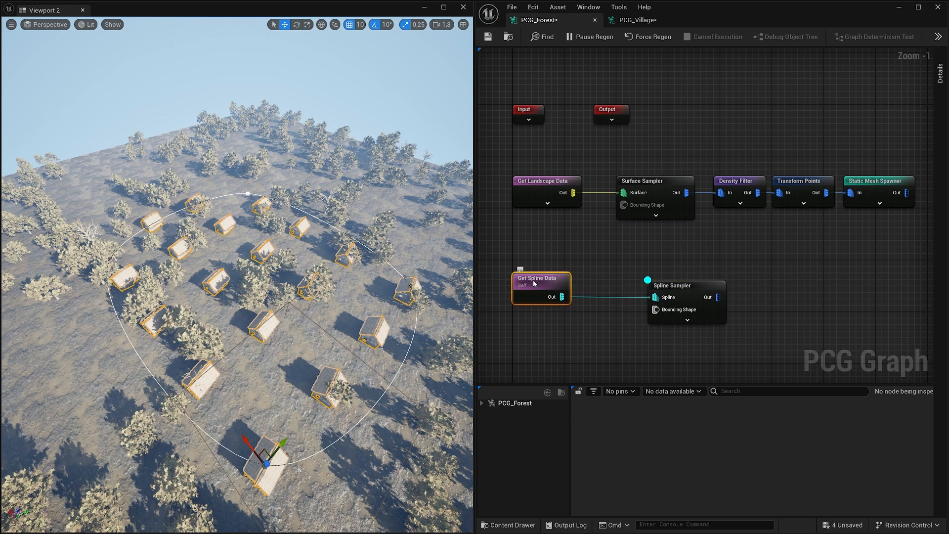
{"action": "left_click", "coordinate": [940, 73]}
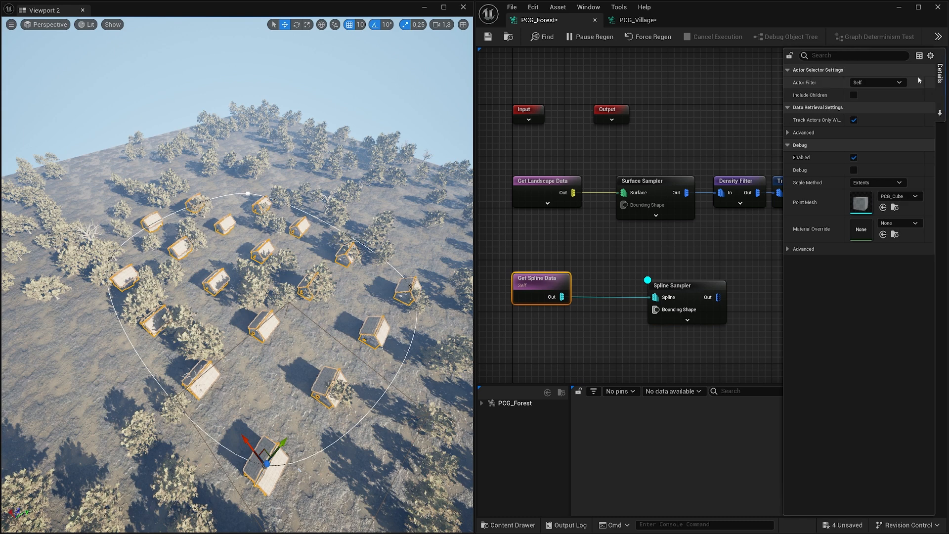
{"action": "left_click", "coordinate": [889, 83]}
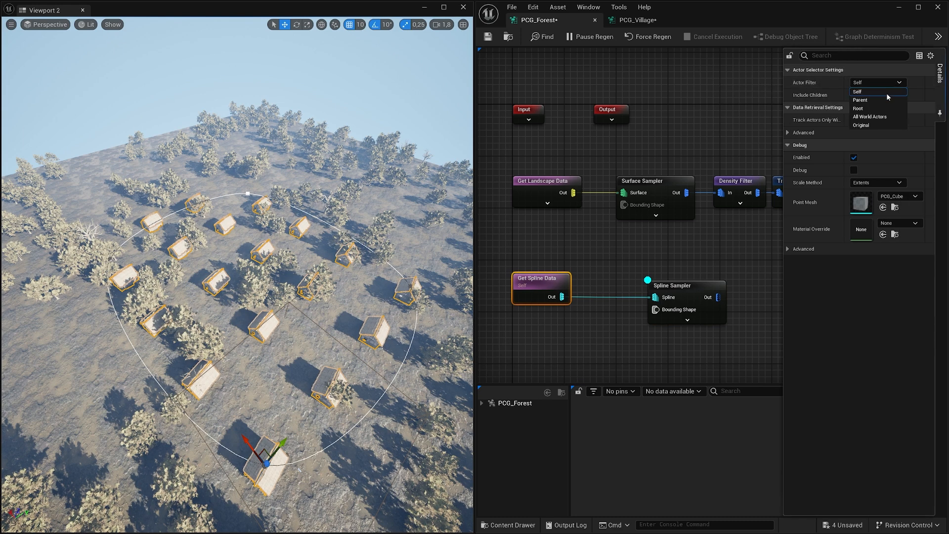
{"action": "left_click", "coordinate": [863, 117]}
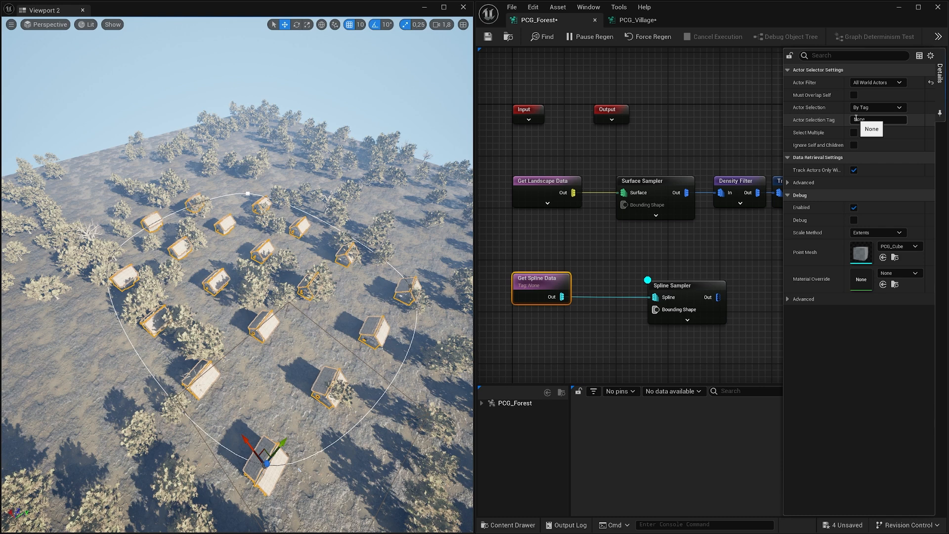
- Set Get Spline Data's Actor Selection to By Class with BP_Village as the Actor Selection Class
{"action": "left_click", "coordinate": [894, 109]}
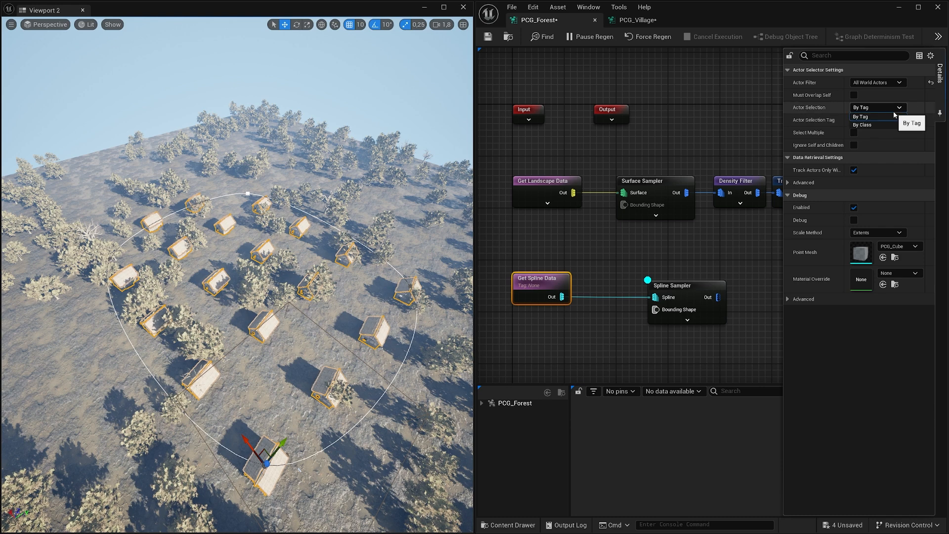
{"action": "left_click", "coordinate": [838, 107]}
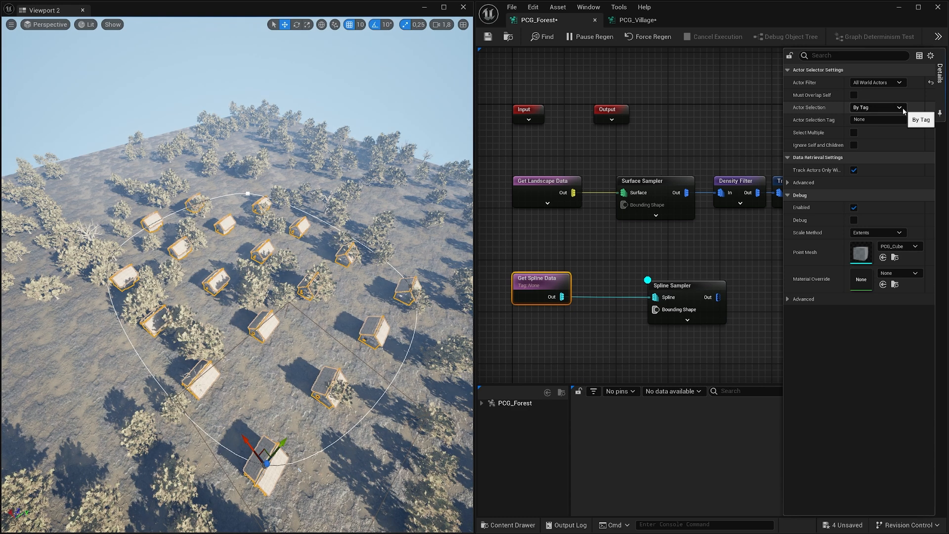
{"action": "left_click", "coordinate": [885, 107]}
{"action": "left_click", "coordinate": [883, 123]}
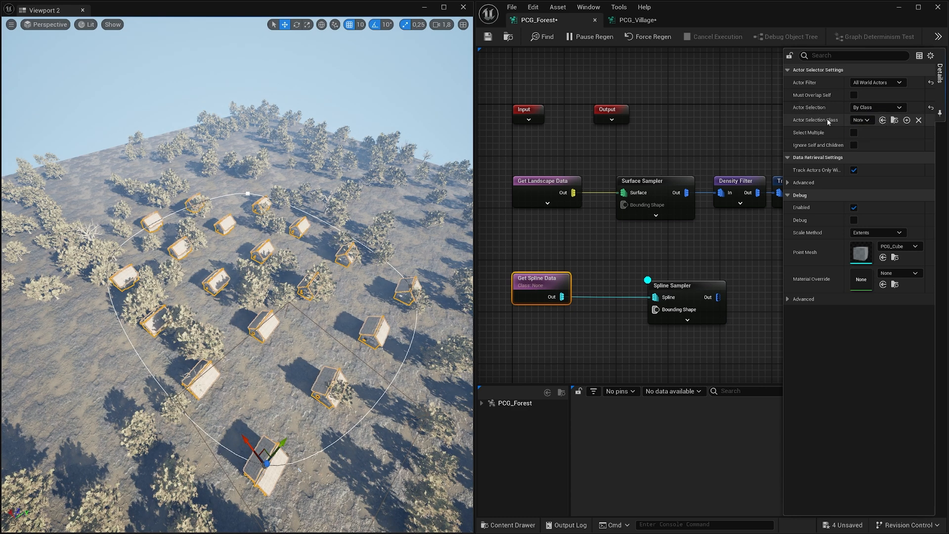
{"action": "left_click", "coordinate": [863, 121]}
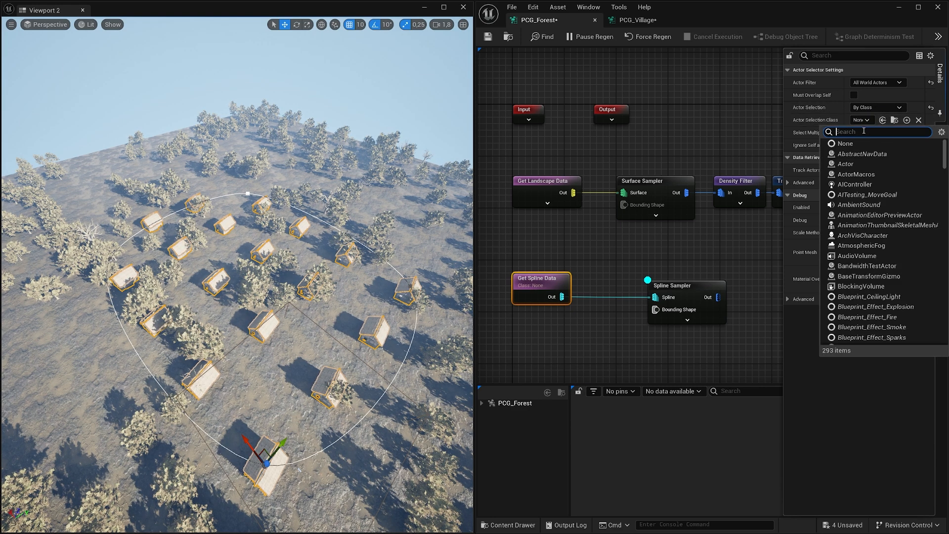
{"action": "type", "text": "BP_Vi"}
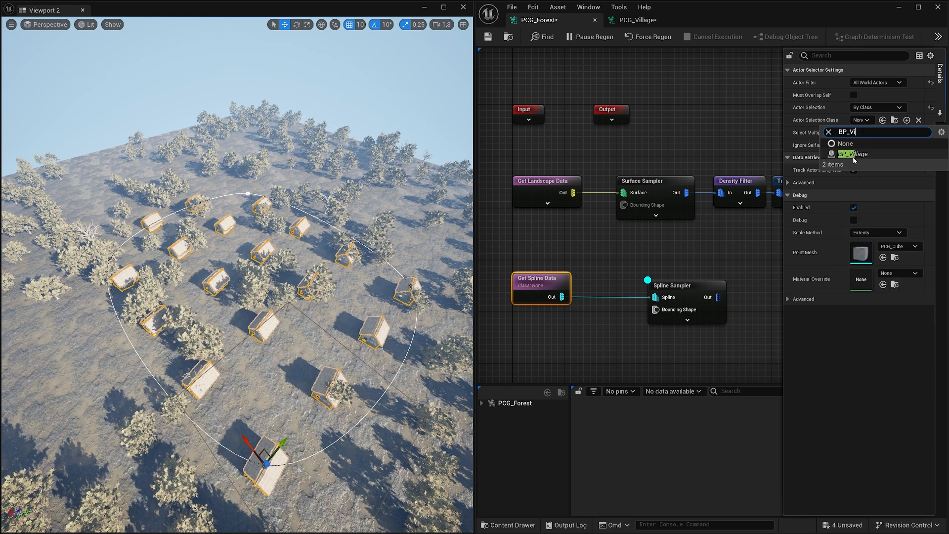
{"action": "left_click", "coordinate": [858, 154]}
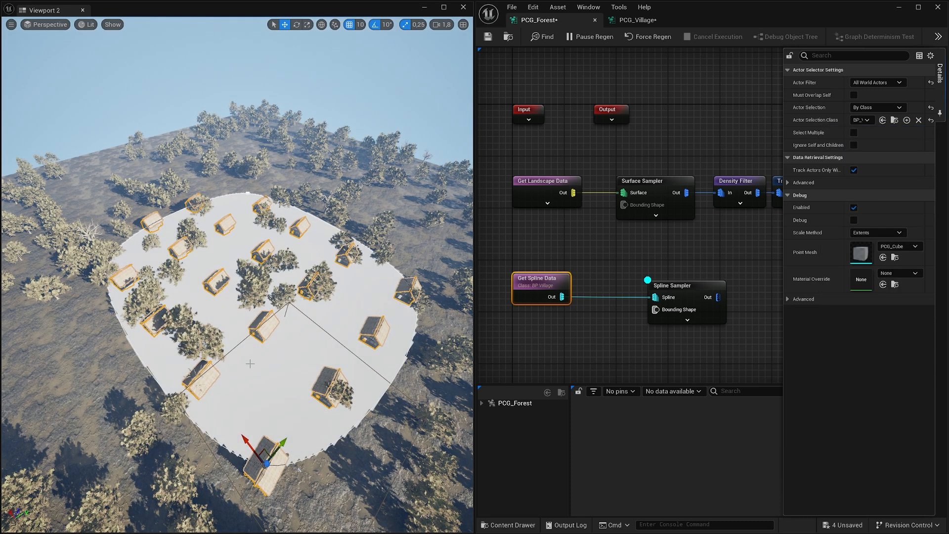
- Add a Difference node with the Surface Sampler as Source and the Spline Sampler as Differences, and turn on its debug display
{"action": "left_click", "coordinate": [654, 265]}
{"action": "right_click", "coordinate": [763, 260]}
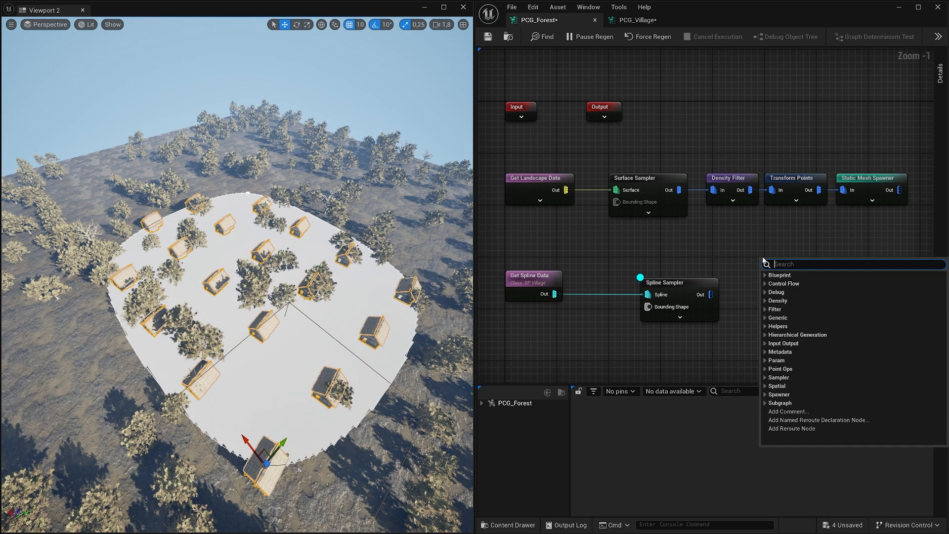
{"action": "type", "text": "dif"}
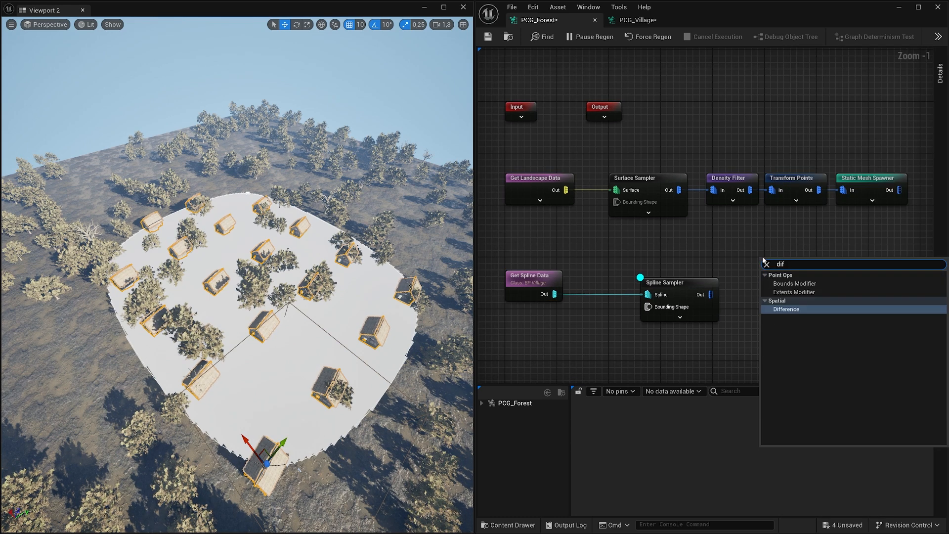
{"action": "key", "text": "Return"}
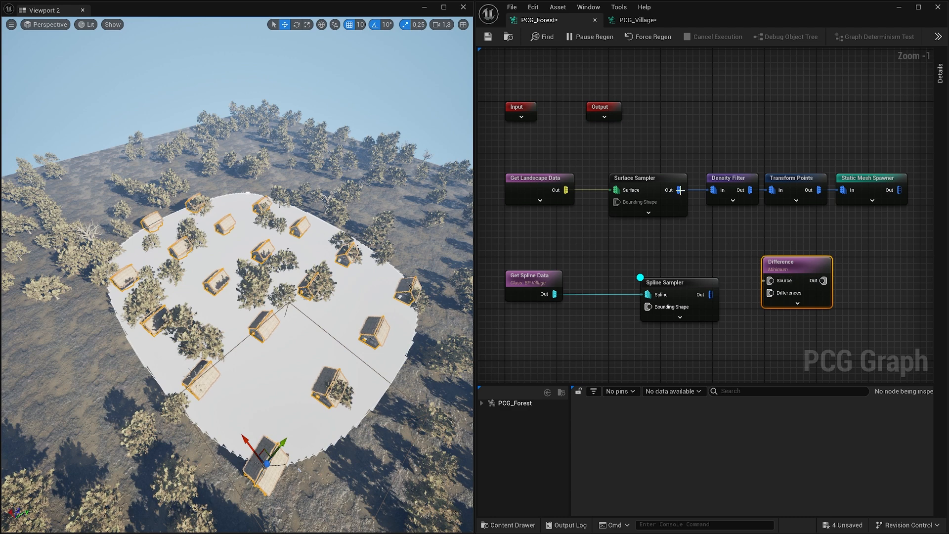
{"action": "left_click_drag", "start_coordinate": [681, 190], "coordinate": [647, 282]}
{"action": "left_click", "coordinate": [795, 274]}
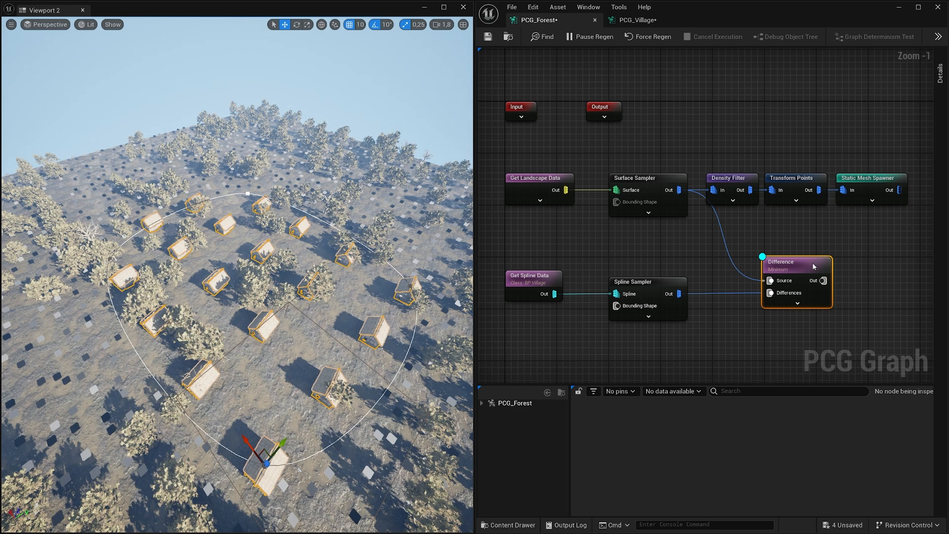
- Feed the Density Filter from the Difference node instead of the Surface Sampler, and line up the downstream nodes beside it
{"action": "left_click", "coordinate": [713, 191], "text": "alt"}
{"action": "left_click_drag", "start_coordinate": [807, 273], "coordinate": [750, 241]}
{"action": "left_click_drag", "start_coordinate": [729, 152], "coordinate": [853, 187]}
{"action": "left_click_drag", "start_coordinate": [735, 181], "coordinate": [823, 238]}
{"action": "left_click_drag", "start_coordinate": [768, 249], "coordinate": [810, 253]}
{"action": "right_click_drag", "start_coordinate": [810, 254], "coordinate": [676, 232]}
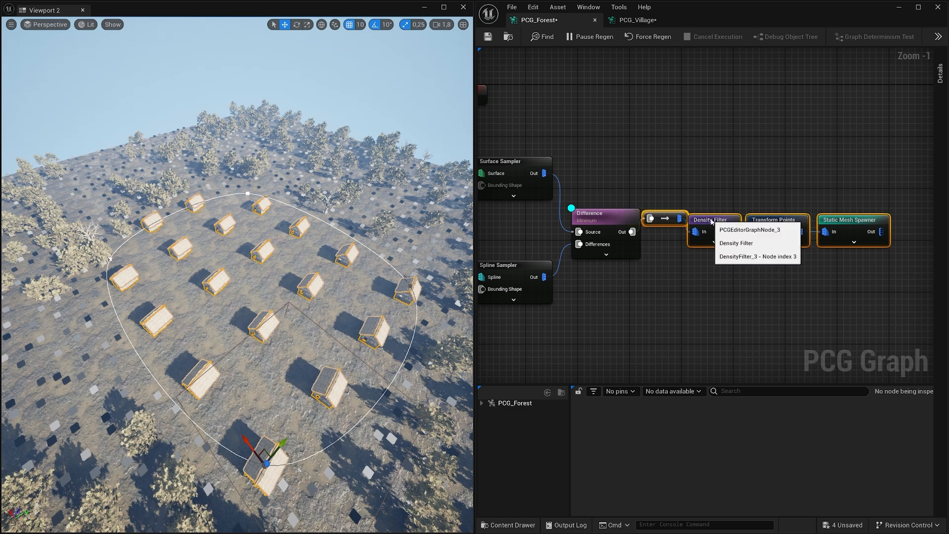
{"action": "left_click_drag", "start_coordinate": [675, 232], "coordinate": [725, 222]}
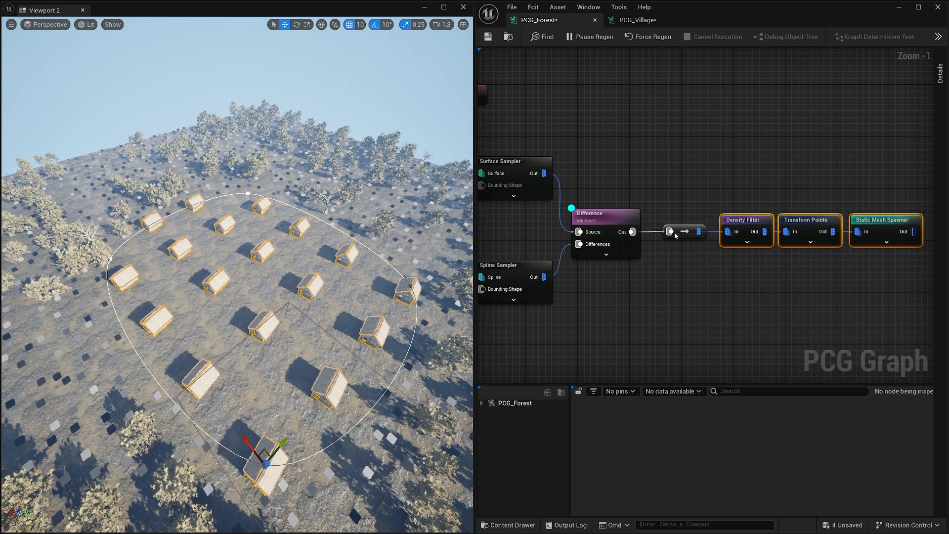
{"action": "left_click_drag", "start_coordinate": [608, 183], "coordinate": [880, 260]}
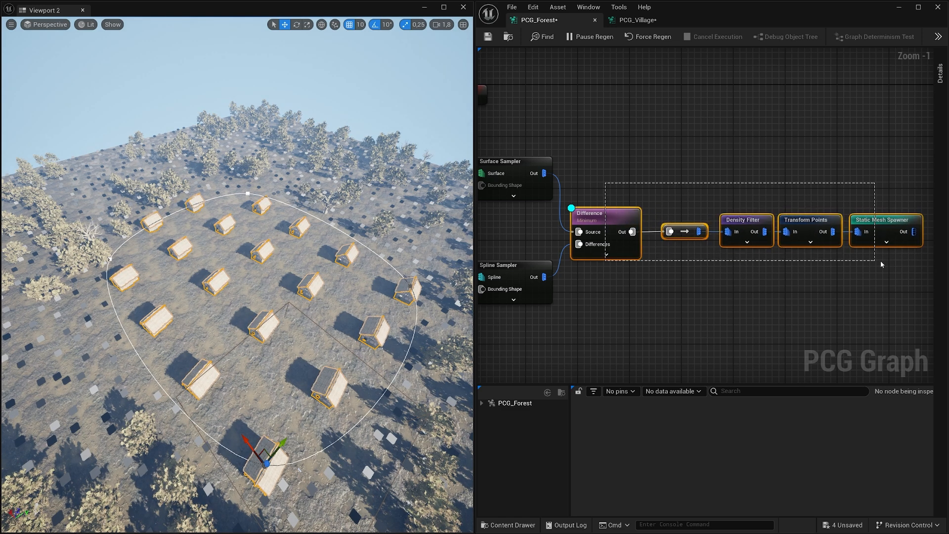
{"action": "left_click_drag", "start_coordinate": [607, 214], "coordinate": [606, 201]}
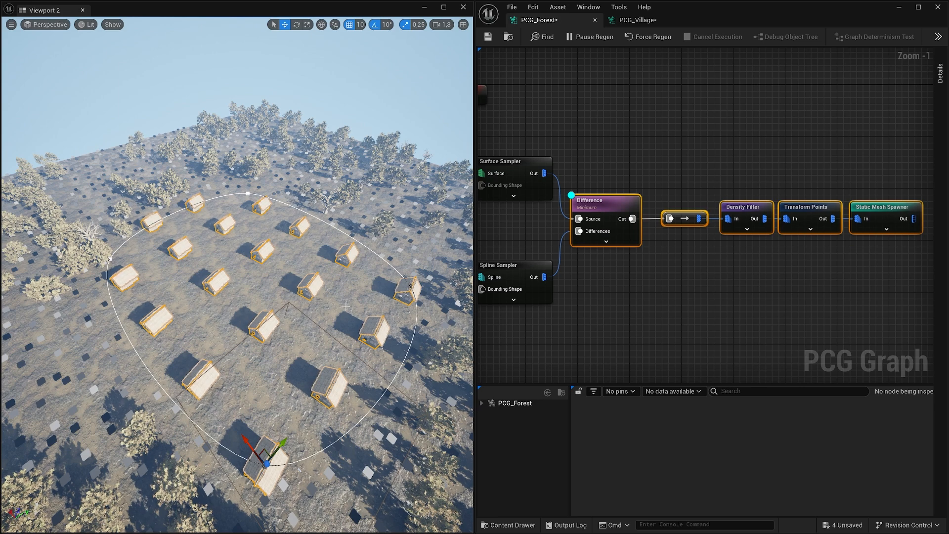
- Turn off the Difference node's debug display and save all modified forest and village assets
{"action": "right_click_drag", "start_coordinate": [346, 306], "coordinate": [335, 284]}
{"action": "left_click", "coordinate": [617, 240]}
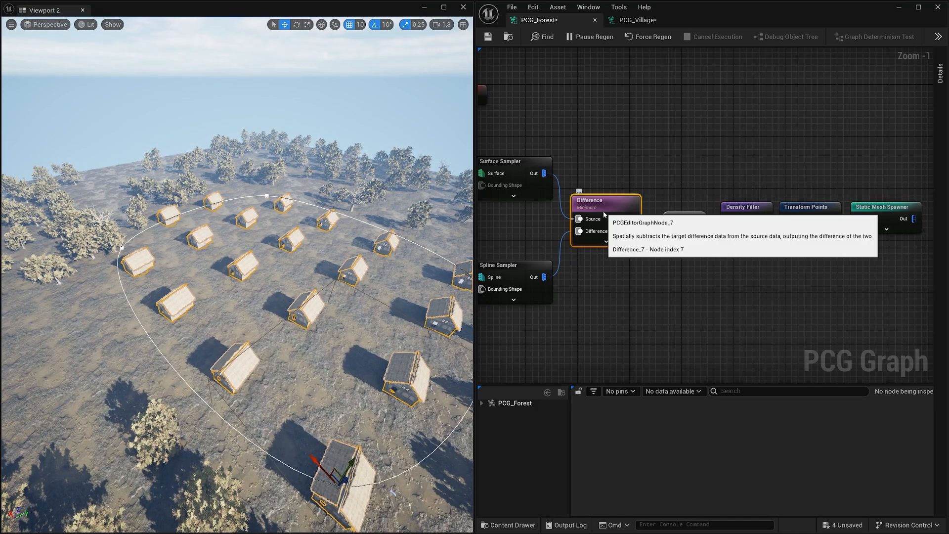
{"action": "left_click", "coordinate": [710, 317]}
{"action": "scroll", "coordinate": [662, 308], "scroll_direction": "down", "scroll_amount": 3}
{"action": "right_click_drag", "start_coordinate": [662, 309], "coordinate": [695, 304]}
{"action": "left_click", "coordinate": [844, 525]}
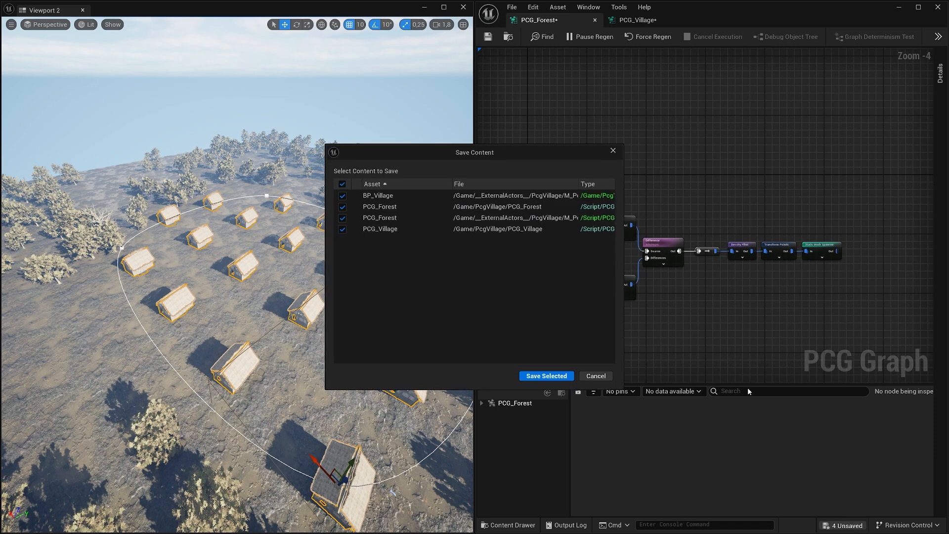
{"action": "left_click", "coordinate": [527, 374]}
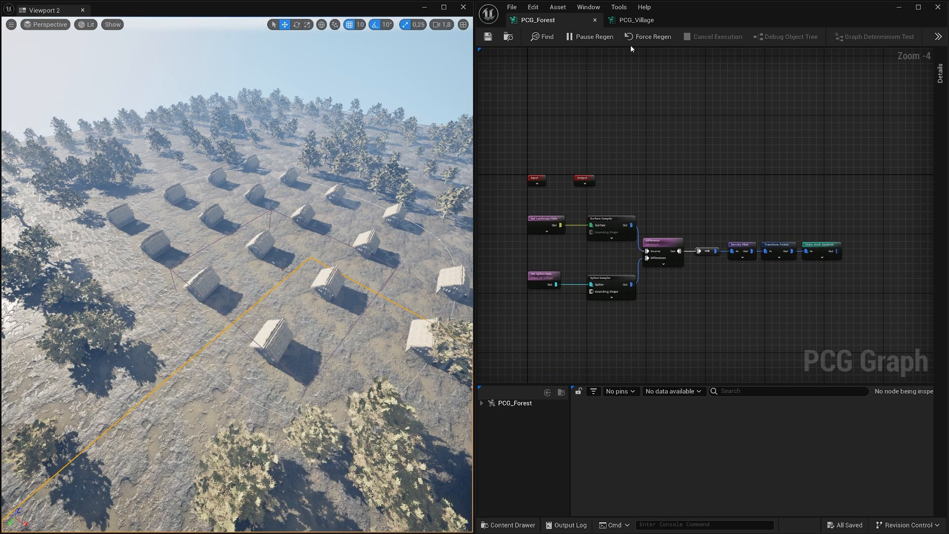
- Switch to the PCG_Village graph and browse the Demonic_Village folders for the BPP_PLA_Church blueprint
{"action": "left_click", "coordinate": [637, 20]}
{"action": "key", "text": "ctrl+space"}
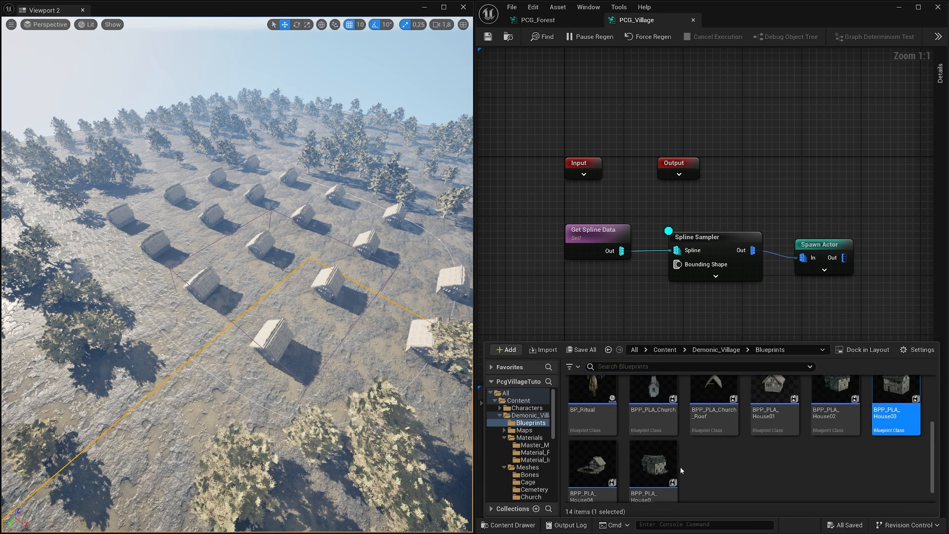
{"action": "left_click", "coordinate": [593, 465]}
{"action": "scroll", "coordinate": [522, 452], "scroll_direction": "down", "scroll_amount": 2}
{"action": "left_click", "coordinate": [523, 453]}
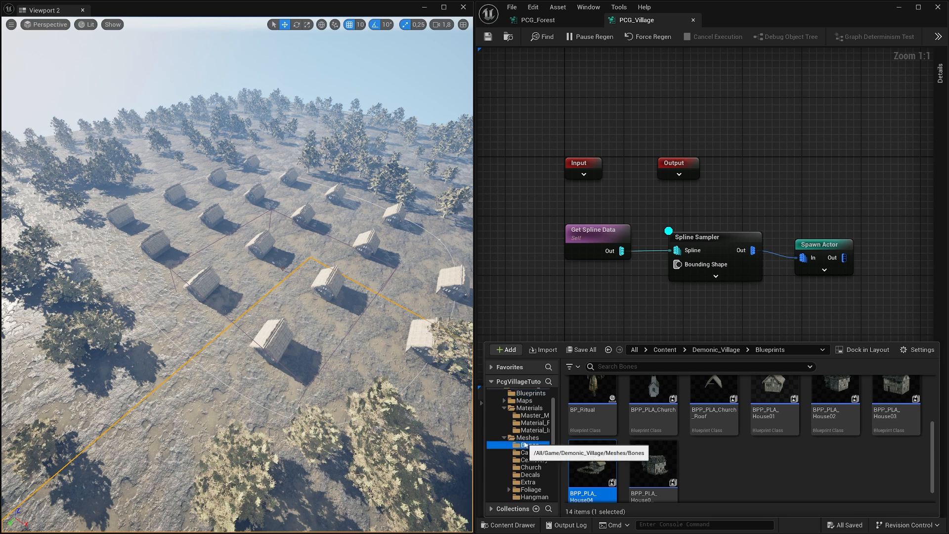
{"action": "left_click", "coordinate": [527, 476]}
{"action": "left_click", "coordinate": [532, 461]}
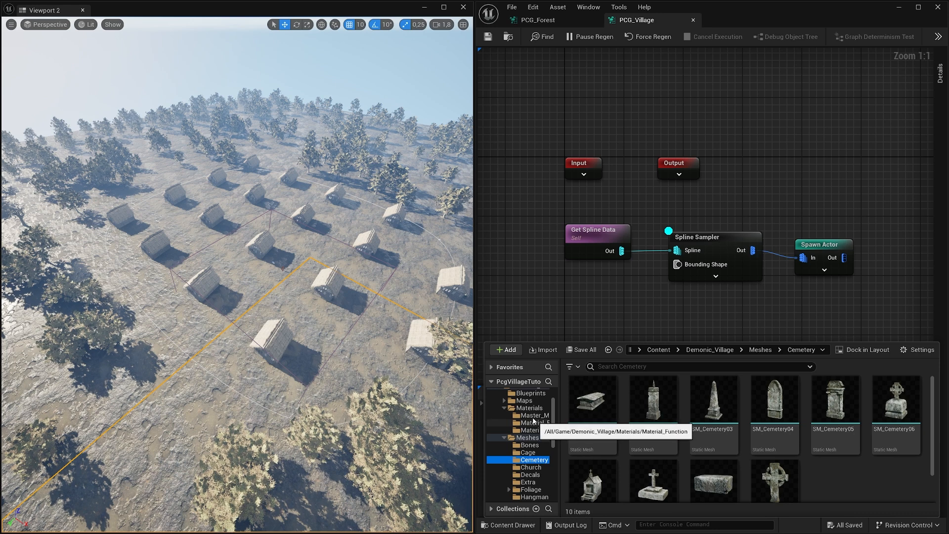
{"action": "left_click", "coordinate": [529, 409]}
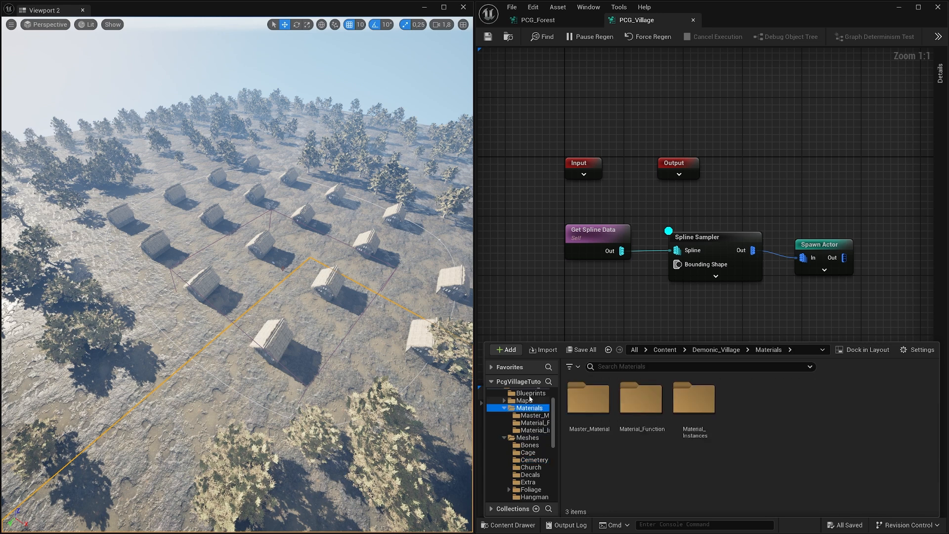
{"action": "left_click", "coordinate": [531, 393]}
{"action": "scroll", "coordinate": [742, 425], "scroll_direction": "down", "scroll_amount": 2}
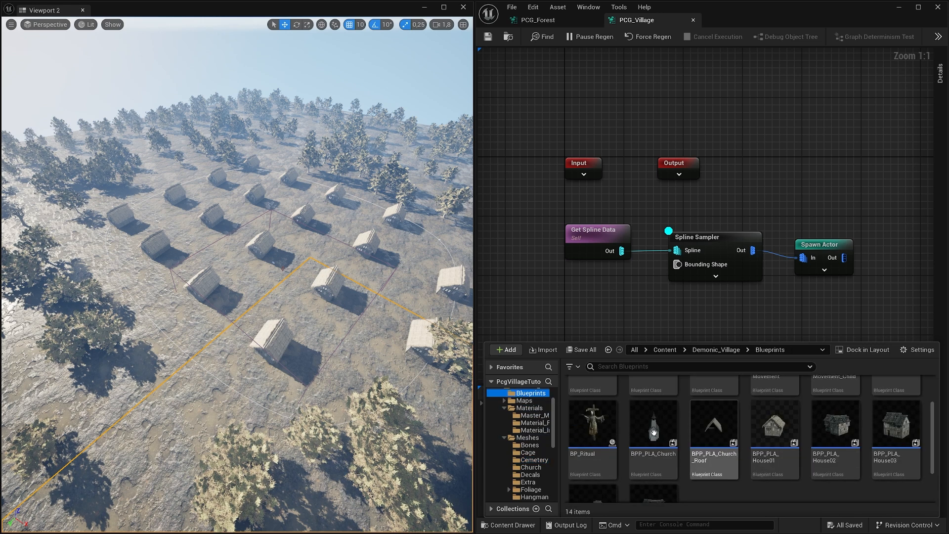
{"action": "left_click", "coordinate": [668, 452]}
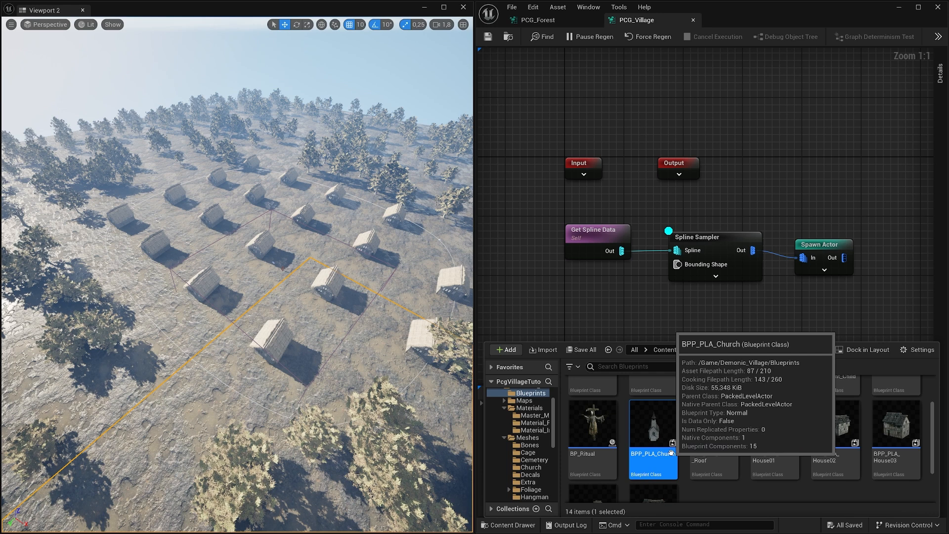
- Disable the Spawn Actor node in the village graph
{"action": "left_click", "coordinate": [712, 323]}
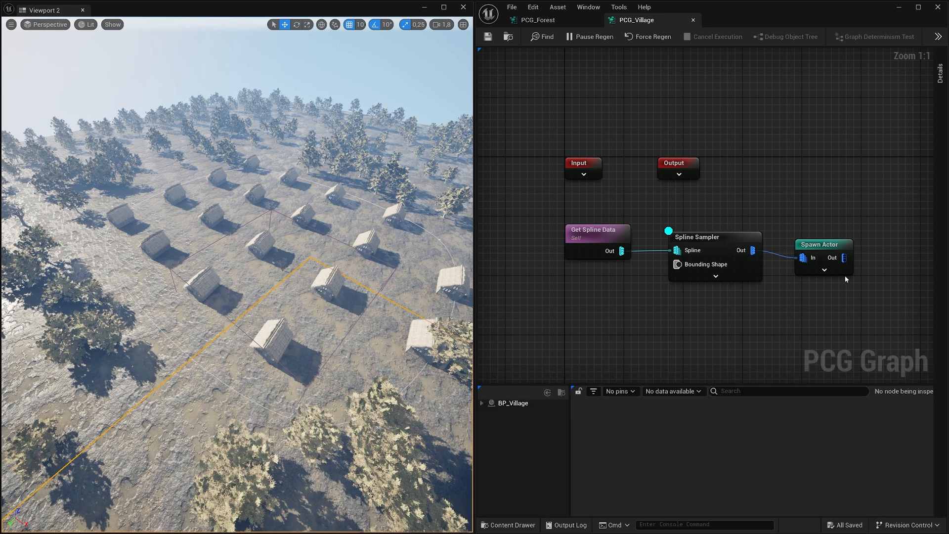
{"action": "left_click", "coordinate": [827, 246]}
{"action": "key", "text": "e"}
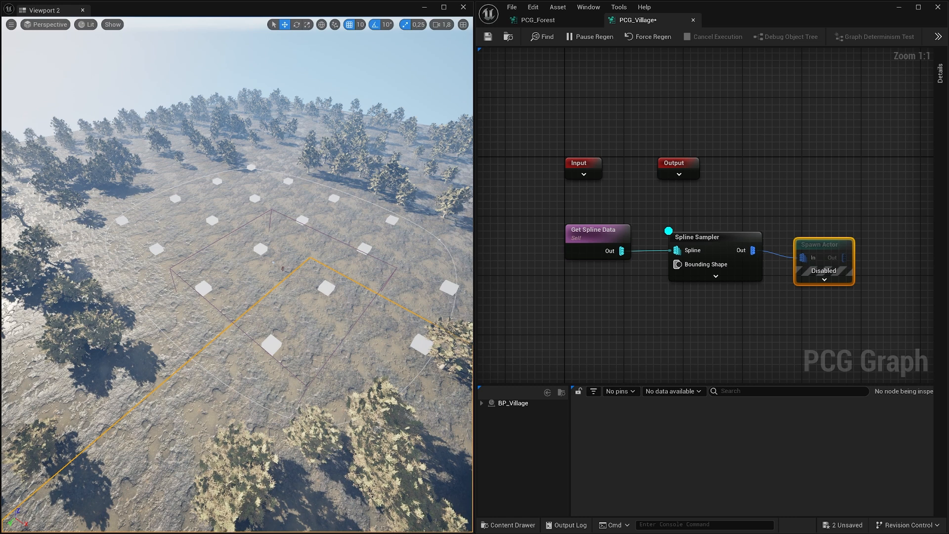
- Try a peaked Interior Density Falloff Curve on the Spline Sampler with keys at about 0.15, 1.16 and -0.07, and reset it
{"action": "left_click", "coordinate": [725, 240]}
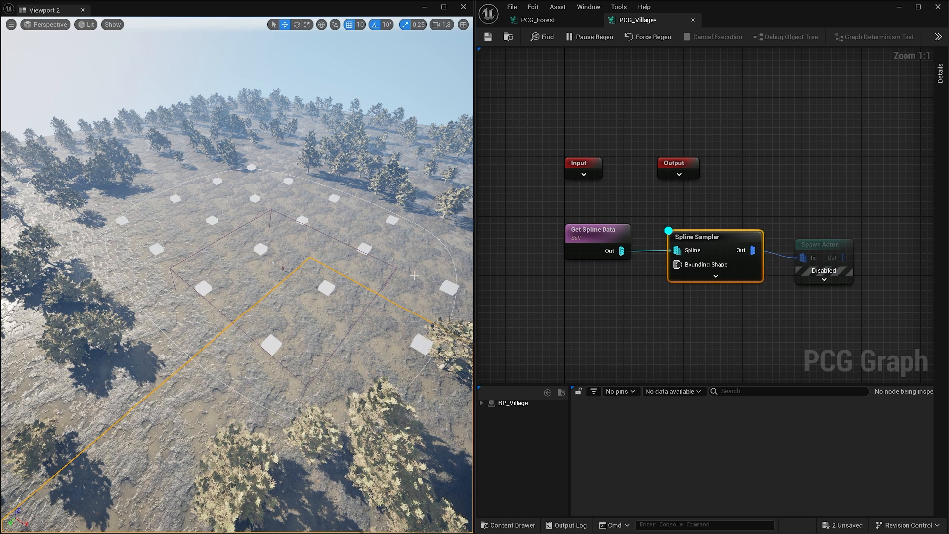
{"action": "left_click", "coordinate": [941, 74]}
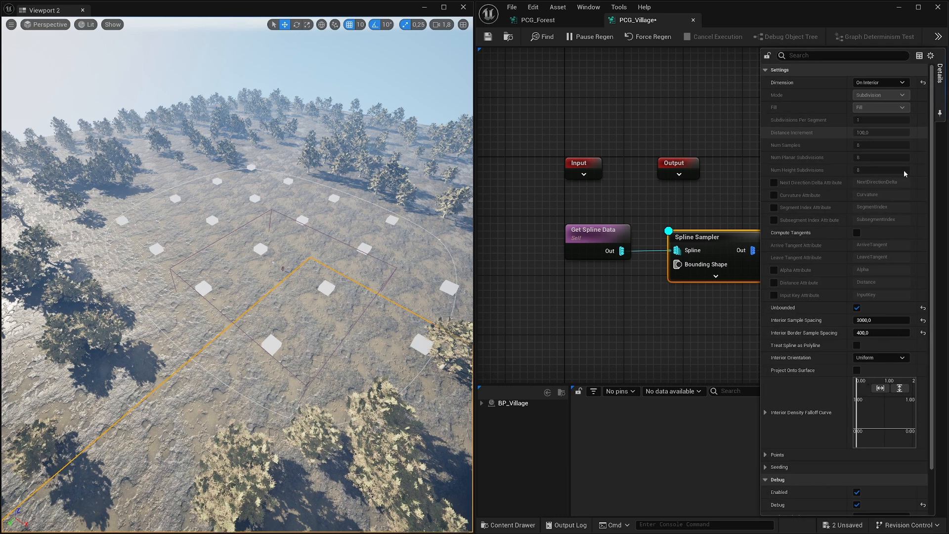
{"action": "double_click", "coordinate": [865, 421]}
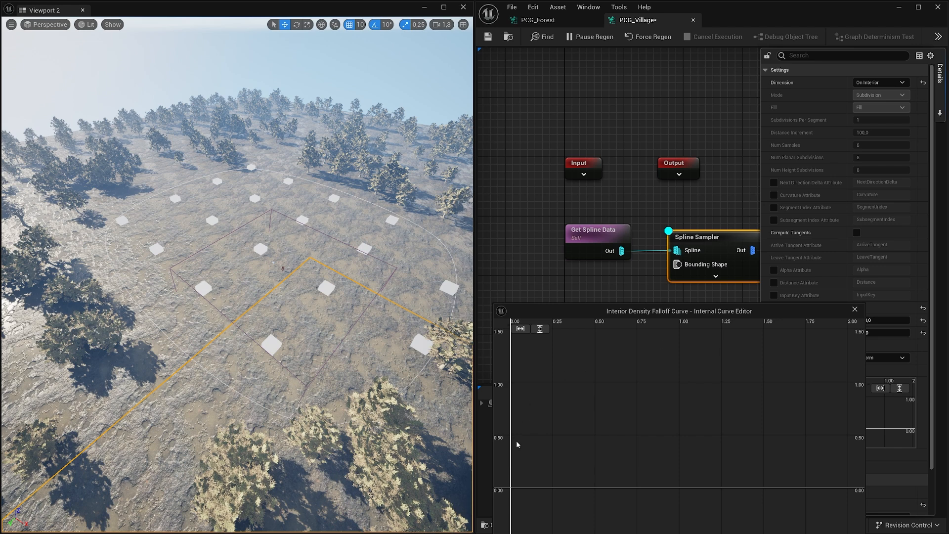
{"action": "middle_click", "coordinate": [511, 404]}
{"action": "middle_click", "coordinate": [607, 365]}
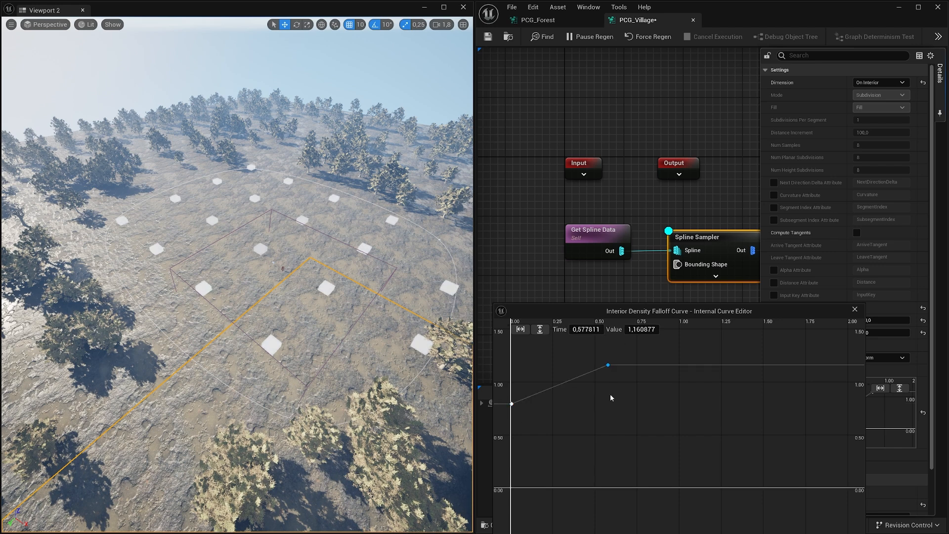
{"action": "middle_click", "coordinate": [681, 468]}
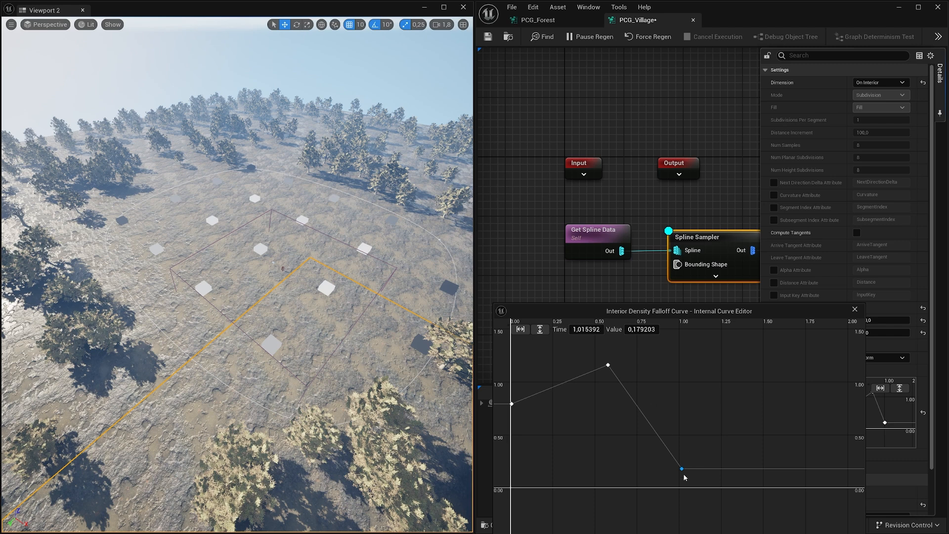
{"action": "left_click_drag", "start_coordinate": [683, 469], "coordinate": [687, 495]}
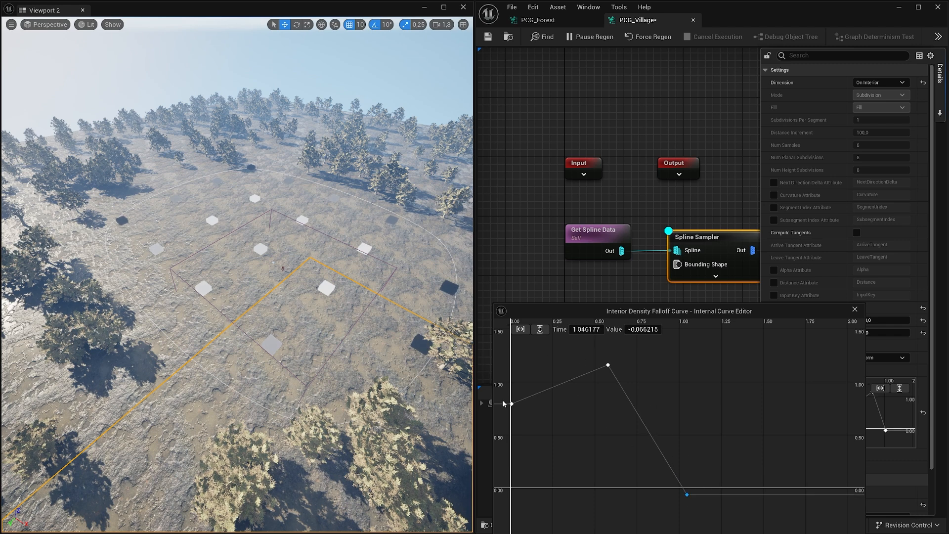
{"action": "left_click_drag", "start_coordinate": [512, 404], "coordinate": [515, 473]}
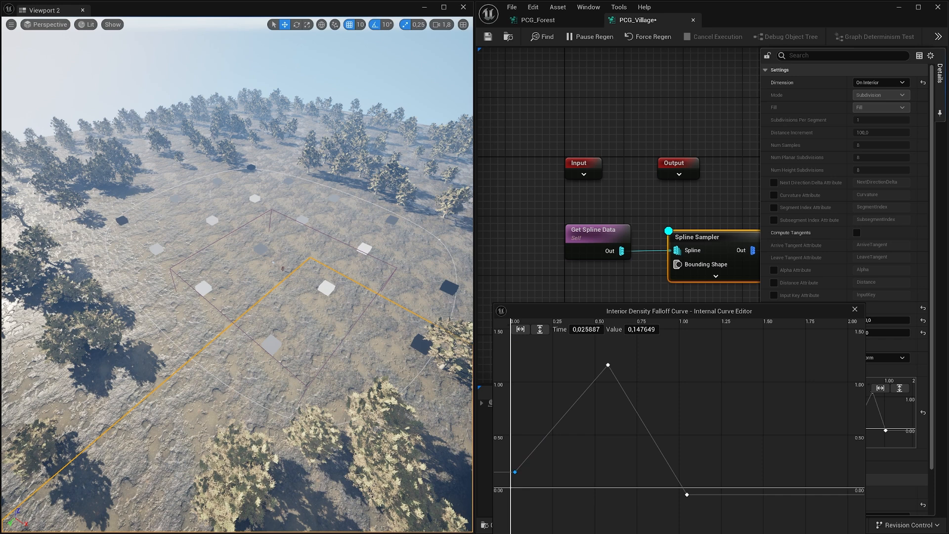
{"action": "left_click", "coordinate": [855, 309]}
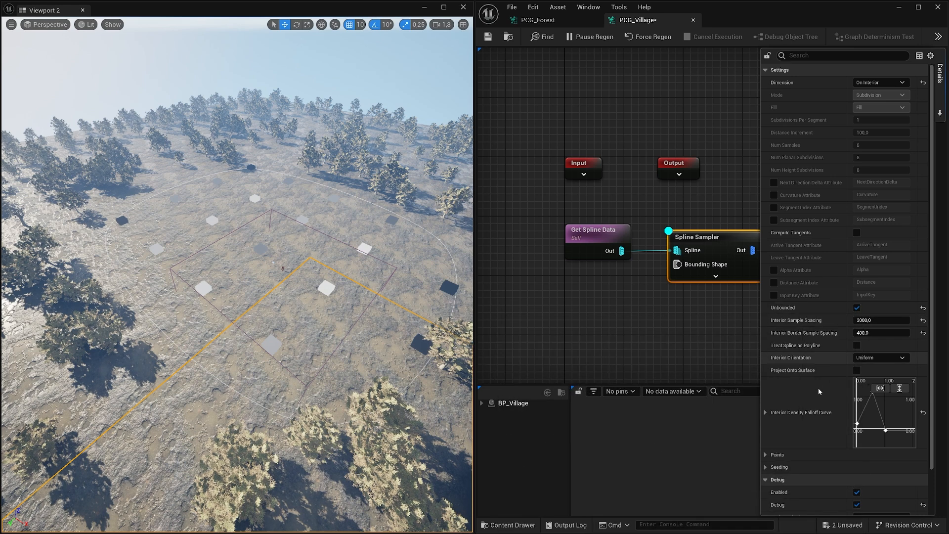
{"action": "left_click", "coordinate": [923, 410]}
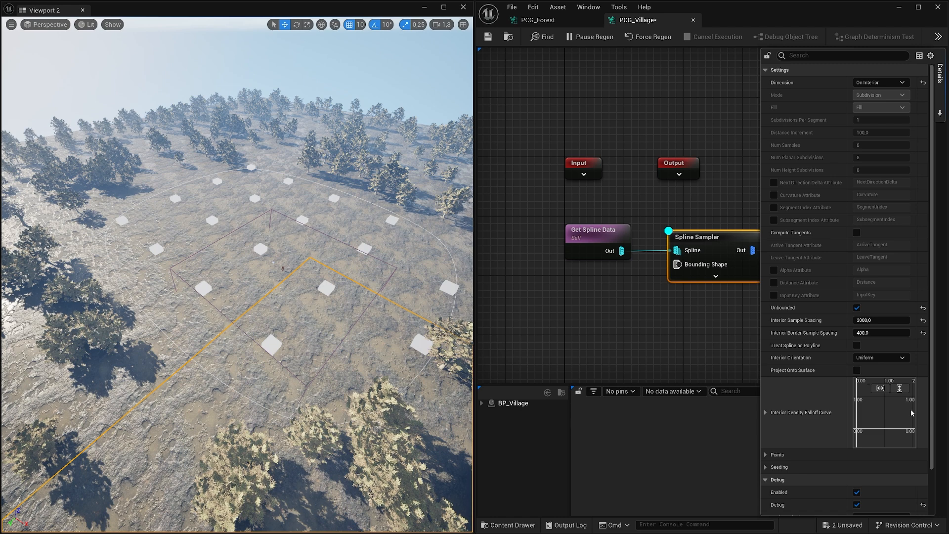
- Add an Attribute Noise node fed by the Spline Sampler, and move the debug display from the sampler to it
{"action": "left_click", "coordinate": [655, 296]}
{"action": "right_click_drag", "start_coordinate": [736, 332], "coordinate": [603, 325]}
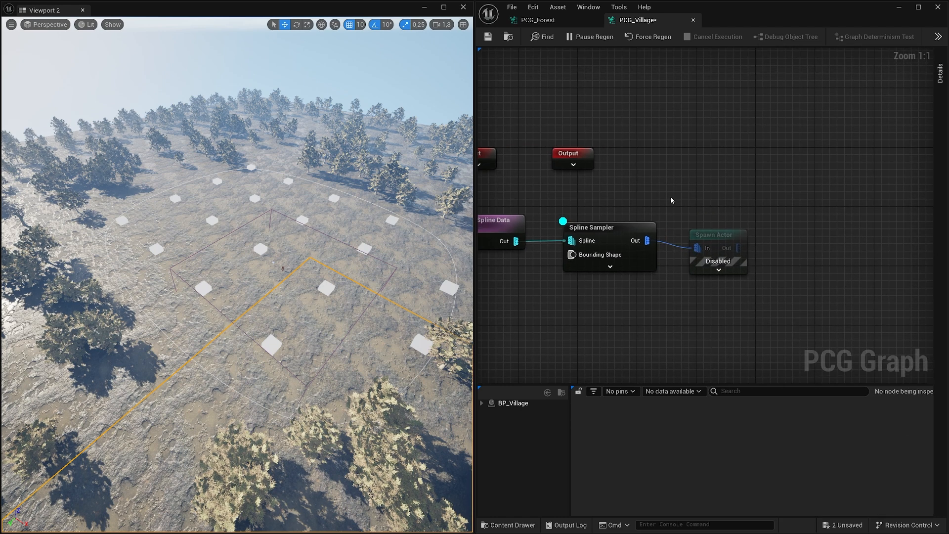
{"action": "right_click", "coordinate": [698, 185]}
{"action": "type", "text": "noise"}
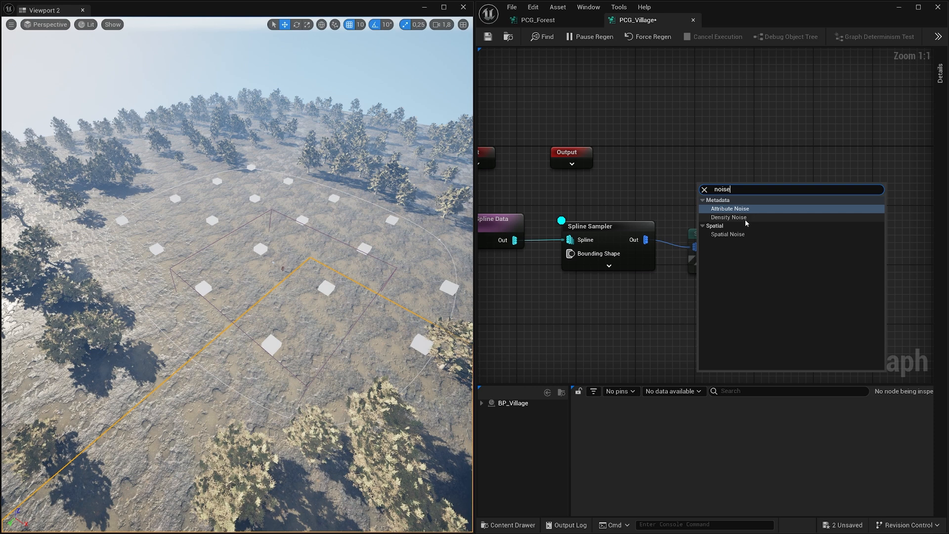
{"action": "key", "text": "Return"}
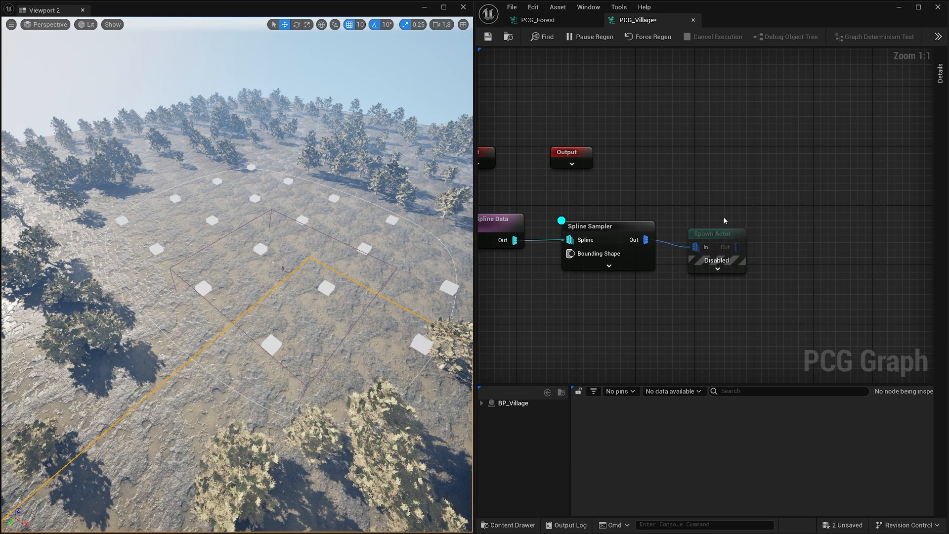
{"action": "left_click_drag", "start_coordinate": [646, 240], "coordinate": [706, 200]}
{"action": "left_click", "coordinate": [656, 217]}
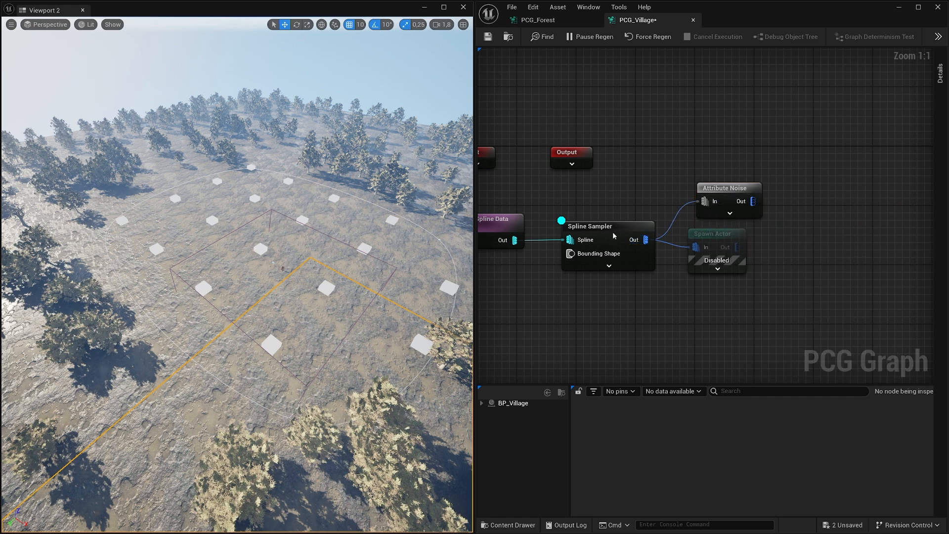
{"action": "left_click", "coordinate": [612, 232]}
{"action": "left_click", "coordinate": [712, 194]}
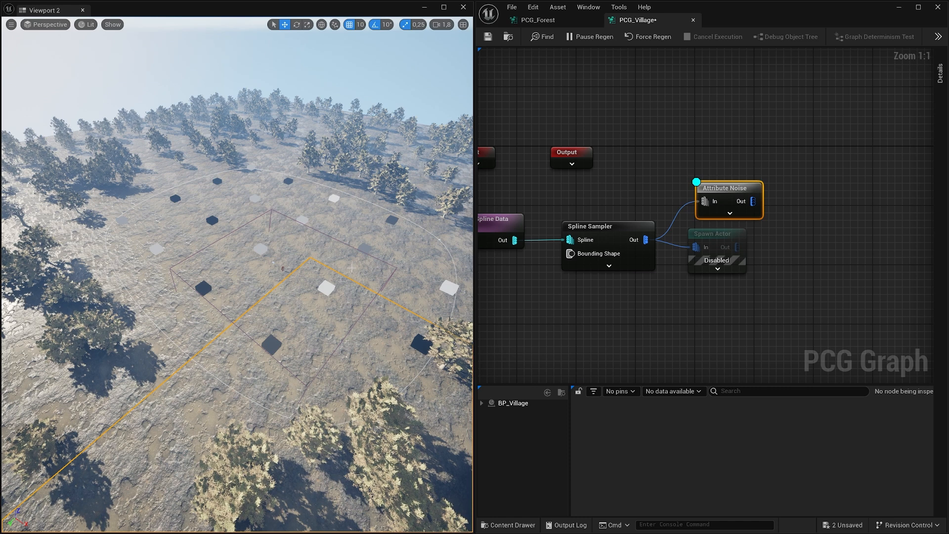
- Add a Density Filter after the Attribute Noise node with a Lower Bound of 0.9
{"action": "right_click", "coordinate": [764, 209]}
{"action": "type", "text": "density filter"}
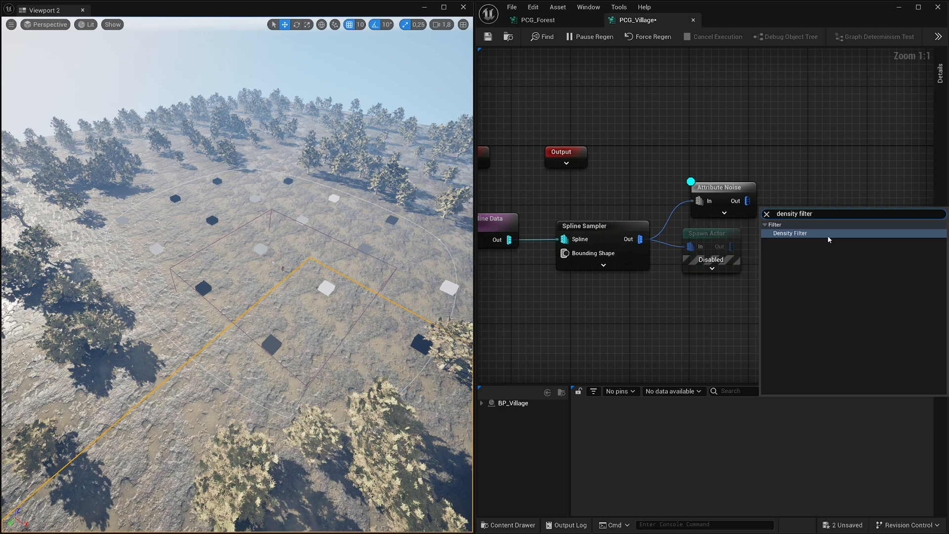
{"action": "left_click", "coordinate": [827, 235]}
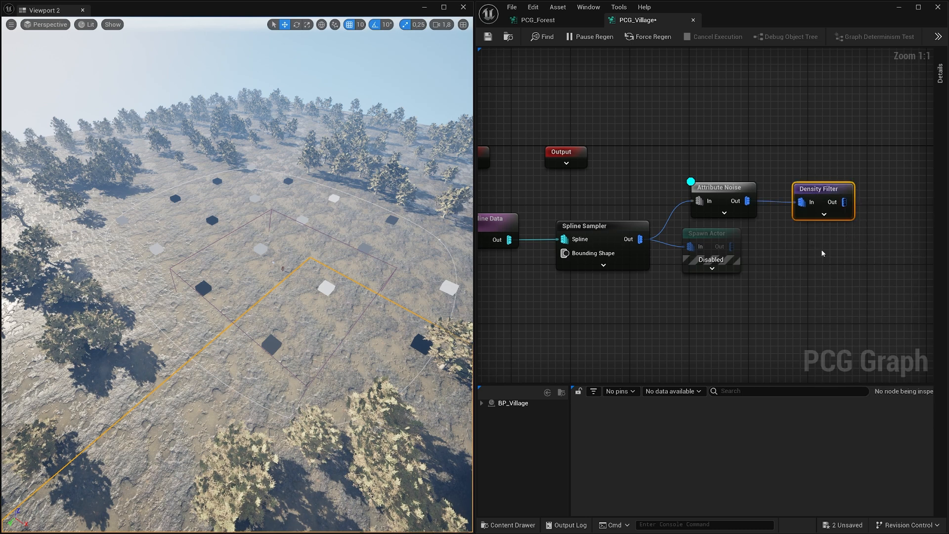
{"action": "left_click", "coordinate": [940, 79]}
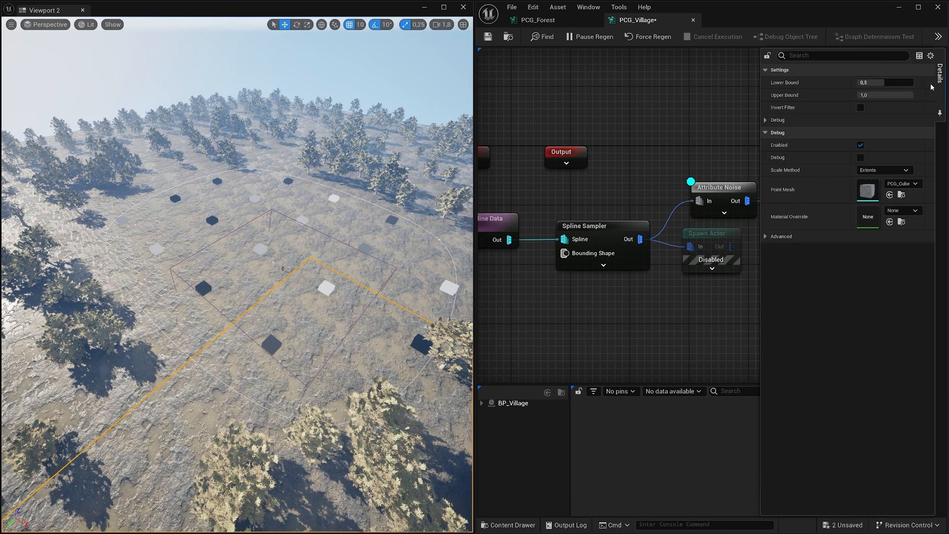
{"action": "left_click", "coordinate": [886, 83]}
{"action": "type", "text": "0.9"}
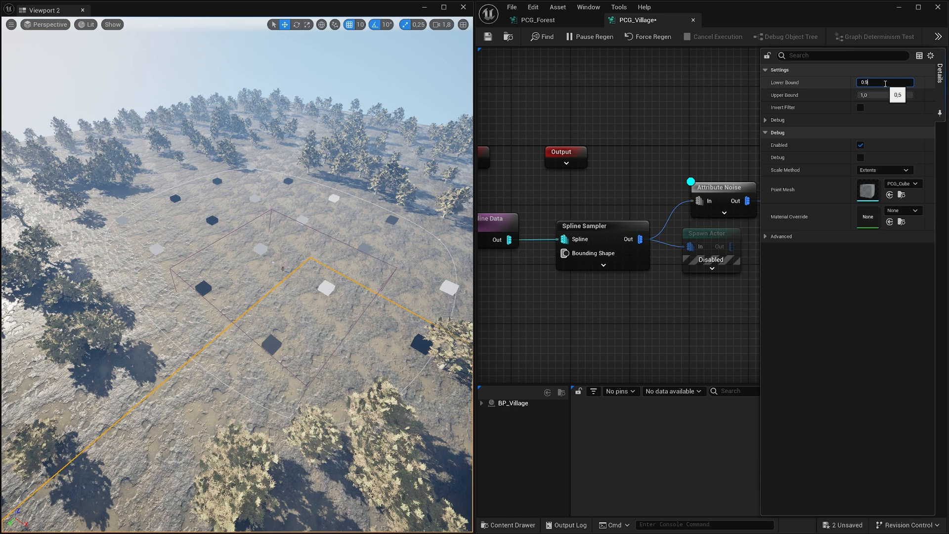
{"action": "key", "text": "Return"}
{"action": "left_click", "coordinate": [723, 168]}
- Move the debug display from the Attribute Noise node to the Density Filter
{"action": "left_click", "coordinate": [815, 192]}
{"action": "key", "text": "d"}
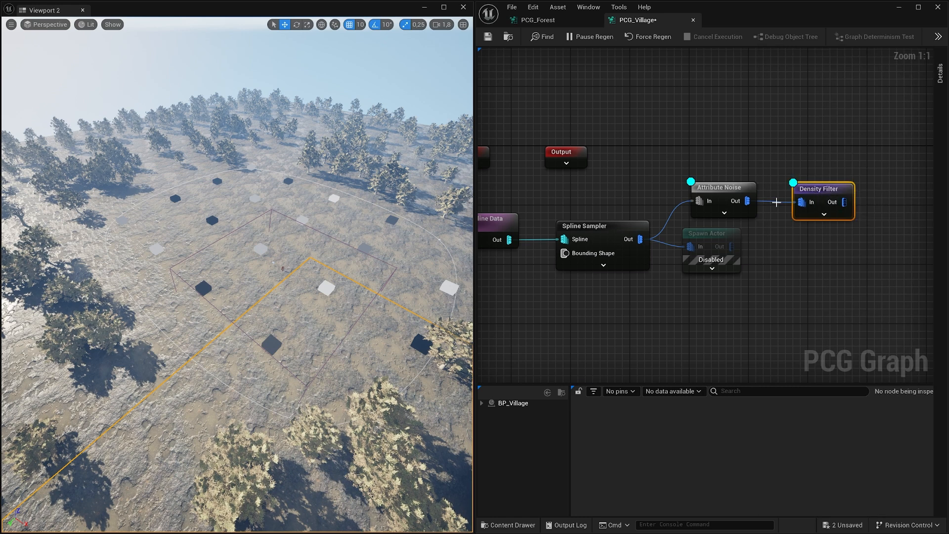
{"action": "left_click", "coordinate": [714, 189]}
{"action": "key", "text": "d"}
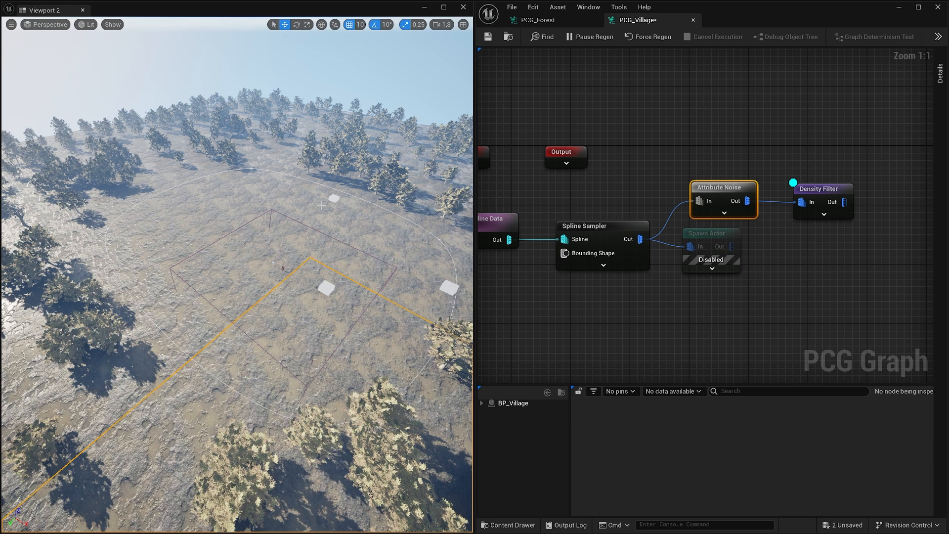
- Add a Combine Points node to the village graph
{"action": "right_click", "coordinate": [763, 265]}
{"action": "type", "text": "combine Point"}
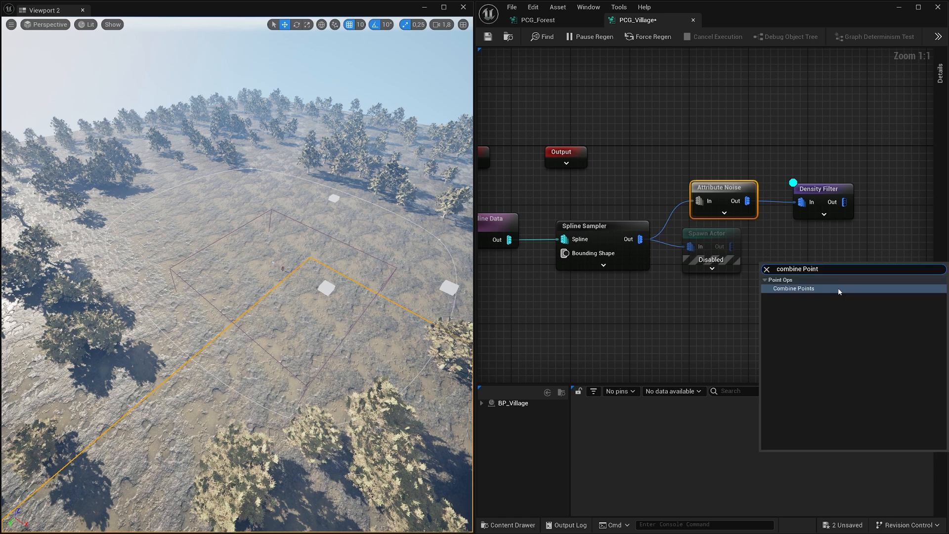
- Add a Combine Points node beside the Density Filter and feed it from the Density Filter's output
{"action": "left_click", "coordinate": [840, 292]}
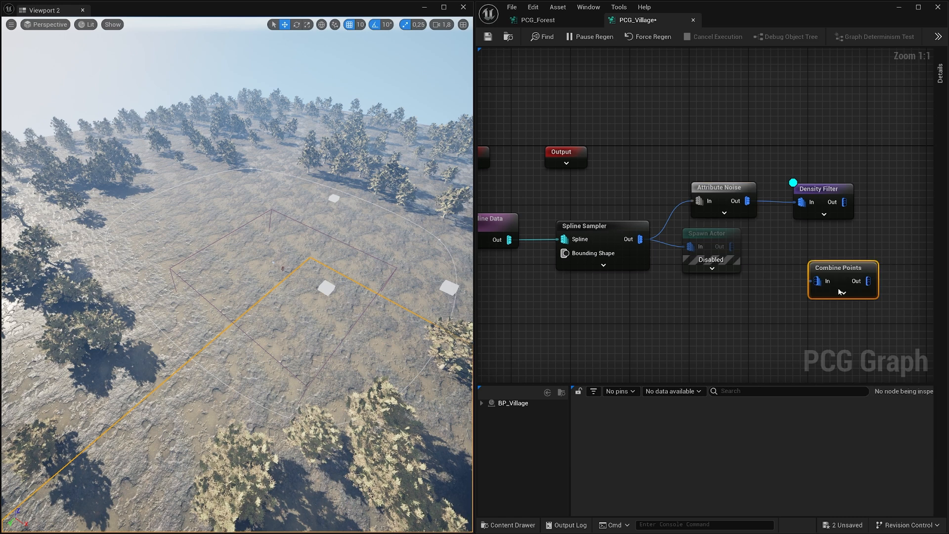
{"action": "right_click_drag", "start_coordinate": [839, 292], "coordinate": [590, 289]}
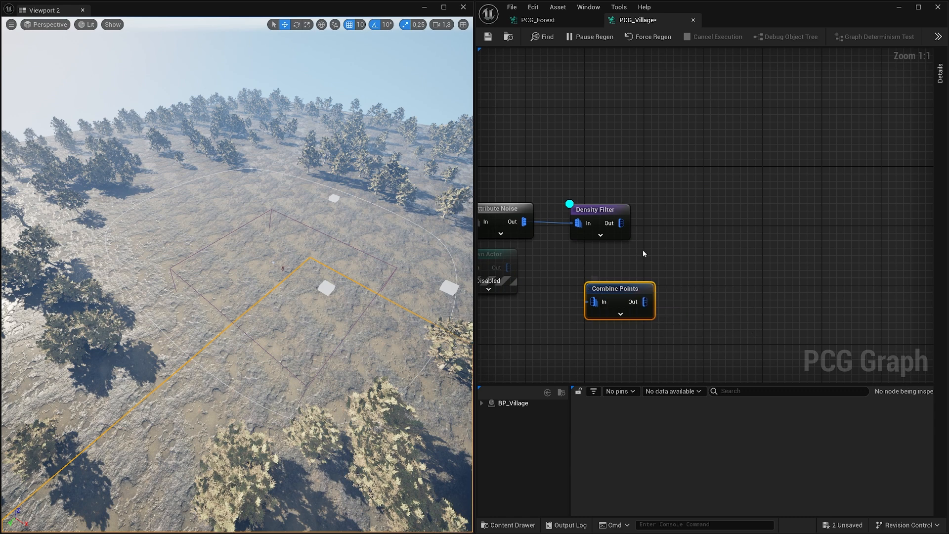
{"action": "left_click_drag", "start_coordinate": [590, 290], "coordinate": [671, 233]}
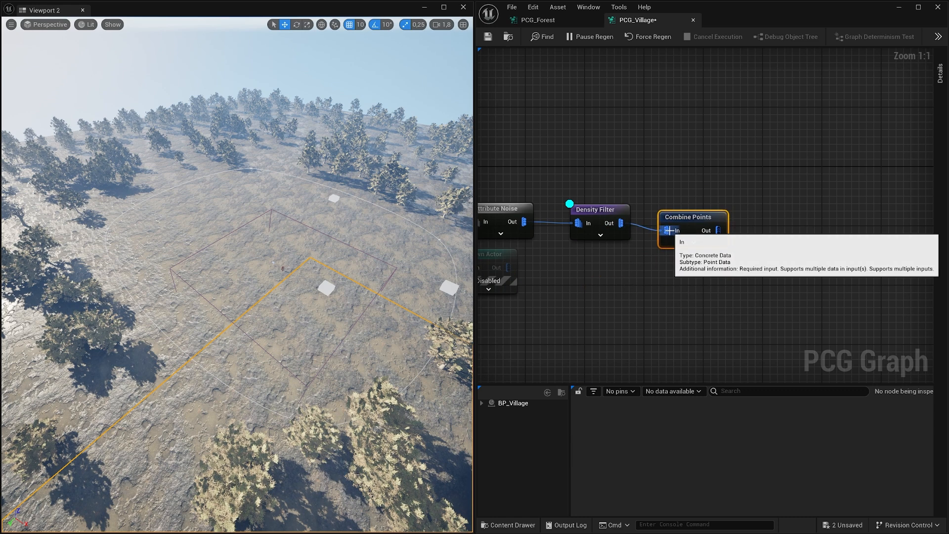
- Switch the debug display from the Density Filter node to the Combine Points node
{"action": "left_click", "coordinate": [600, 216]}
{"action": "left_click", "coordinate": [691, 227]}
{"action": "key", "text": "d"}
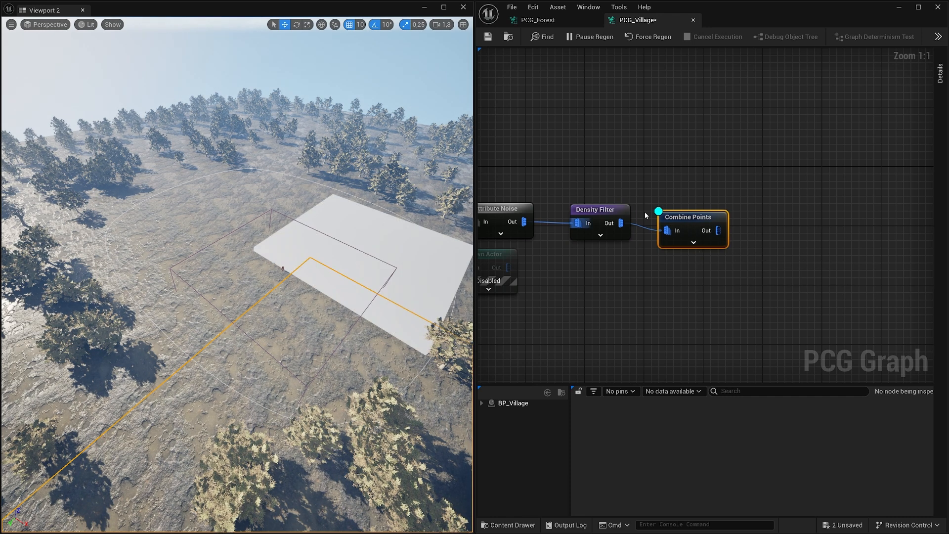
- Add a Spawn Actor node after Combine Points and connect the Combine Points output to its input
{"action": "right_click", "coordinate": [736, 270]}
{"action": "type", "text": "spawnactor"}
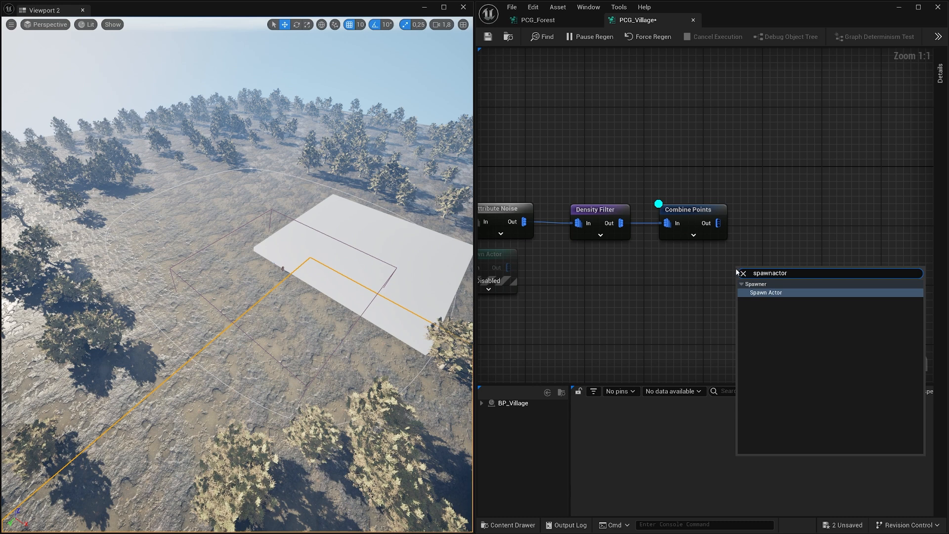
{"action": "left_click", "coordinate": [766, 292]}
{"action": "left_click_drag", "start_coordinate": [762, 272], "coordinate": [781, 210]}
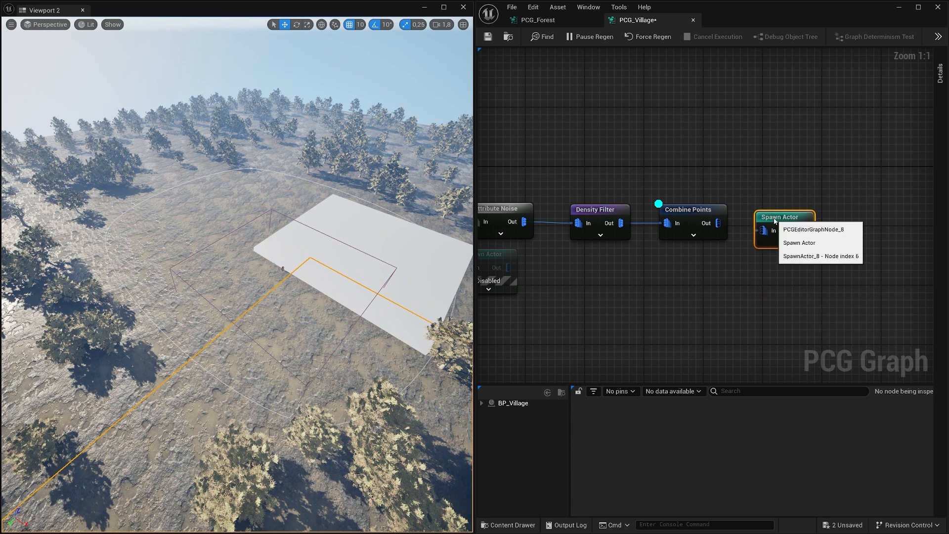
{"action": "left_click_drag", "start_coordinate": [718, 223], "coordinate": [764, 223]}
- Assign the BPP_PLA_Church blueprint as the Template Actor Class of the new Spawn Actor node
{"action": "left_click", "coordinate": [941, 74]}
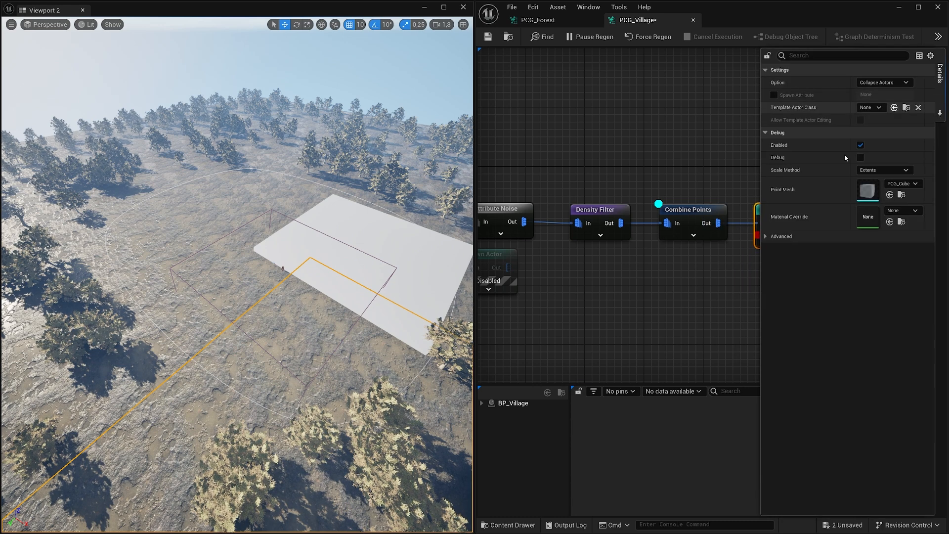
{"action": "key", "text": "ctrl+space"}
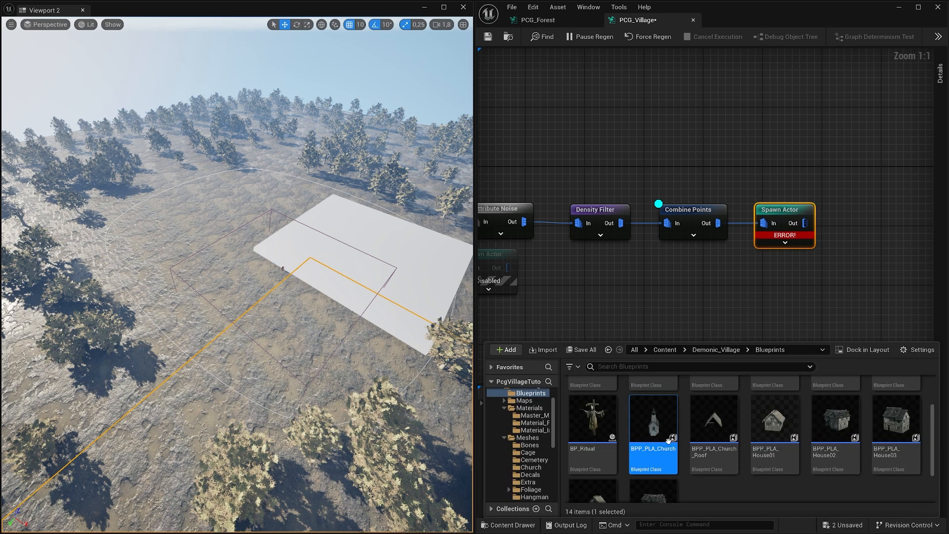
{"action": "left_click", "coordinate": [940, 73]}
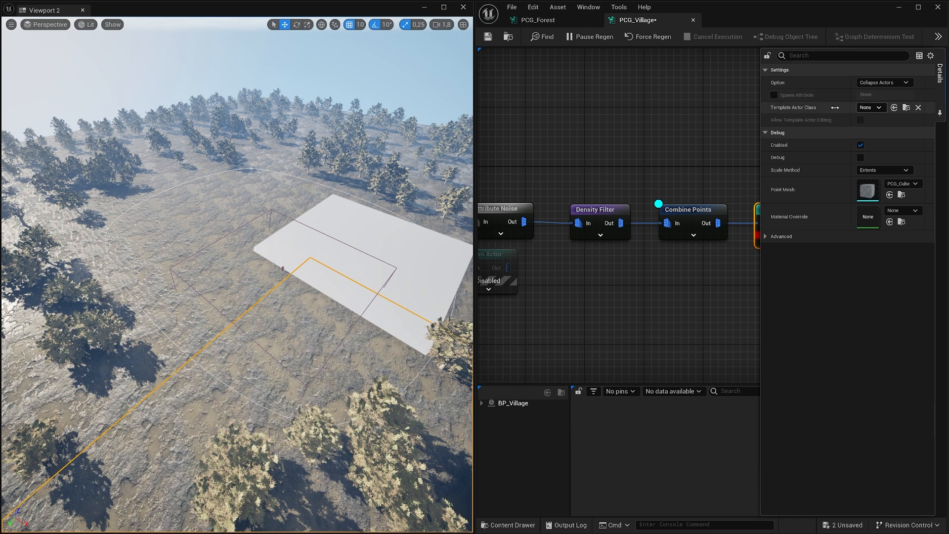
{"action": "left_click", "coordinate": [894, 108]}
{"action": "left_click", "coordinate": [706, 179]}
- Turn off the debug display on the Combine Points node to view only the spawned church
{"action": "right_click_drag", "start_coordinate": [723, 163], "coordinate": [639, 157]}
{"action": "left_click", "coordinate": [603, 203]}
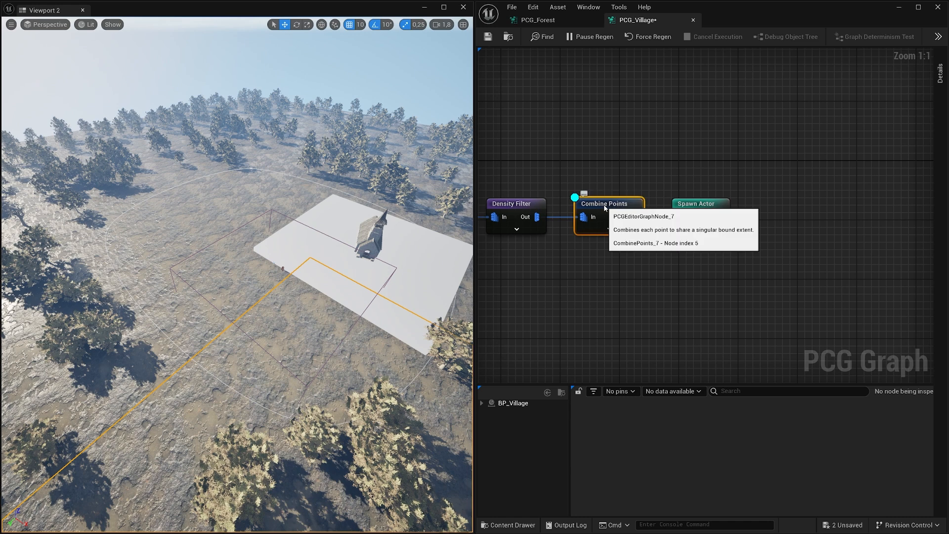
{"action": "left_click", "coordinate": [699, 213]}
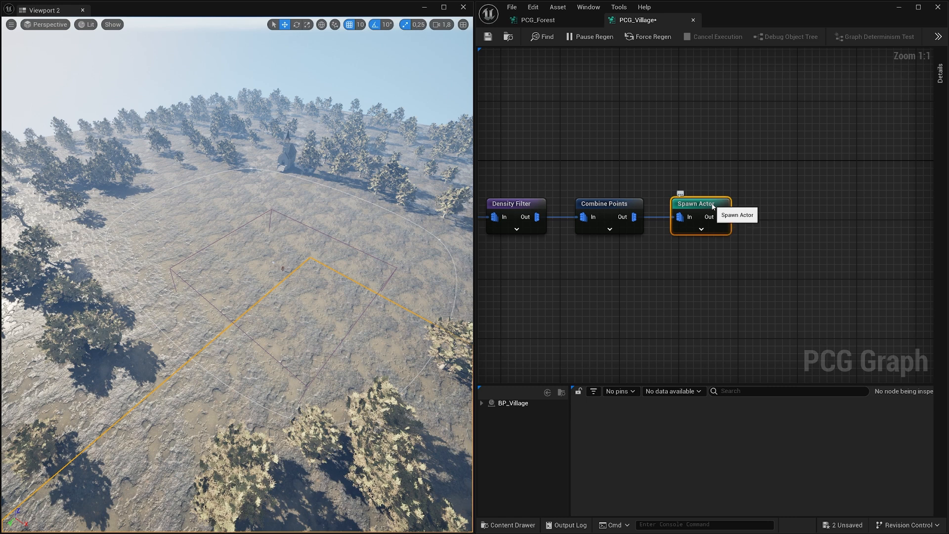
{"action": "left_click", "coordinate": [760, 174]}
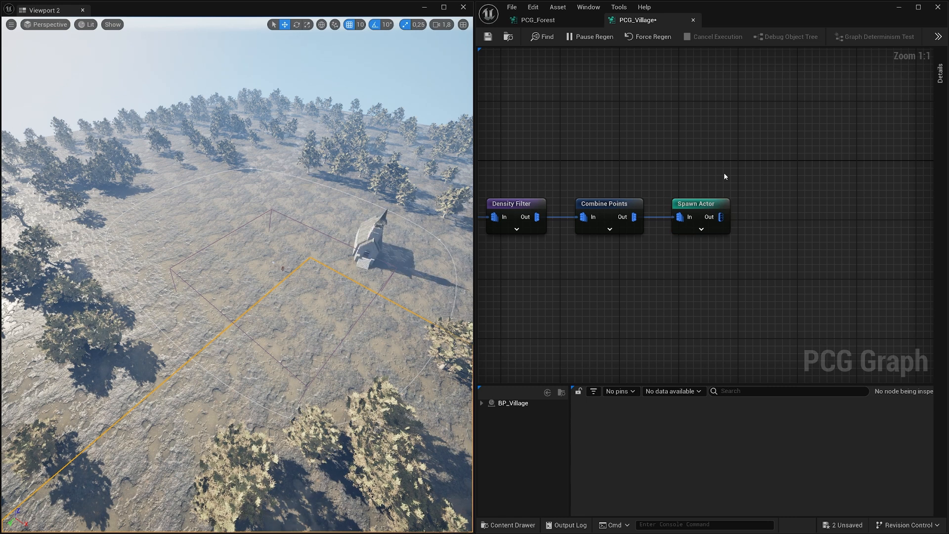
- Try Combine Points with Center Pivot and Use First Point Transform switched off, and restore both options
{"action": "left_click", "coordinate": [609, 207]}
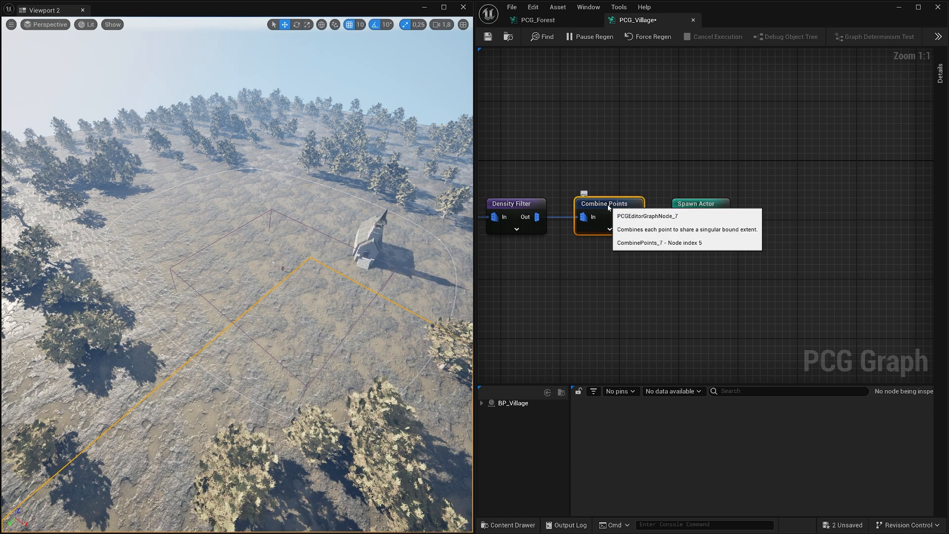
{"action": "left_click", "coordinate": [940, 79]}
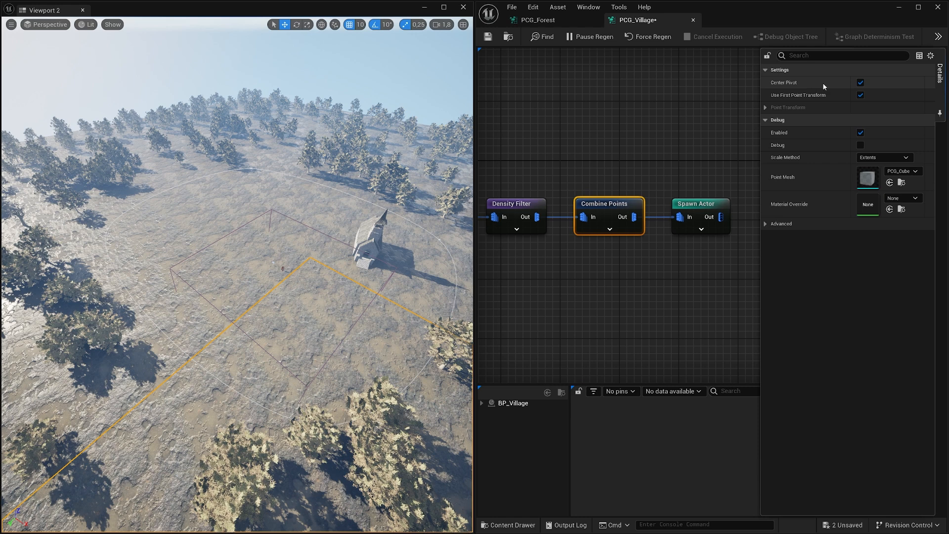
{"action": "left_click", "coordinate": [860, 82]}
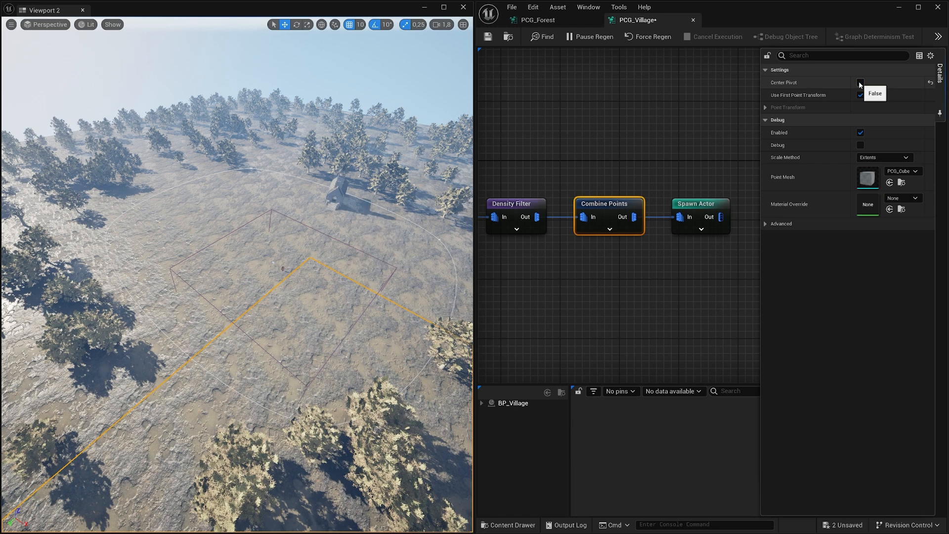
{"action": "left_click", "coordinate": [860, 83]}
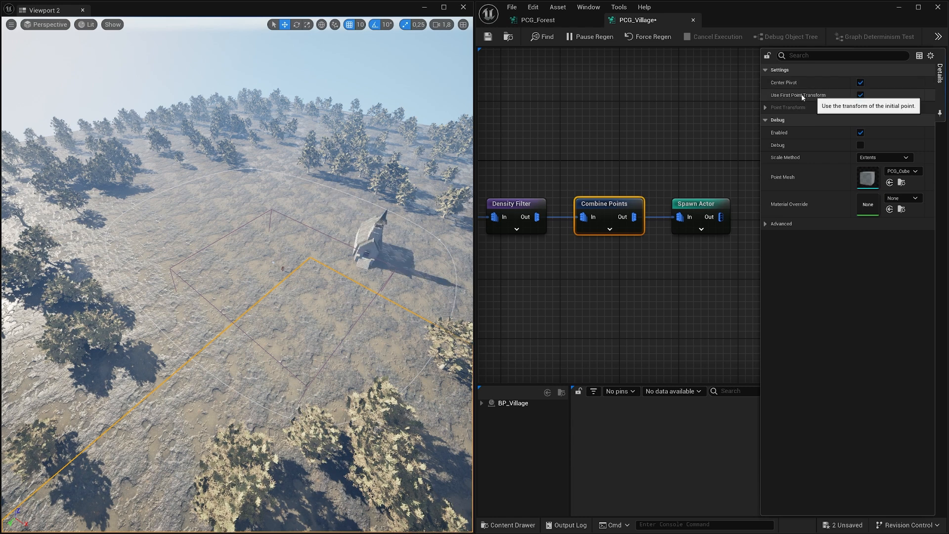
{"action": "left_click", "coordinate": [860, 97]}
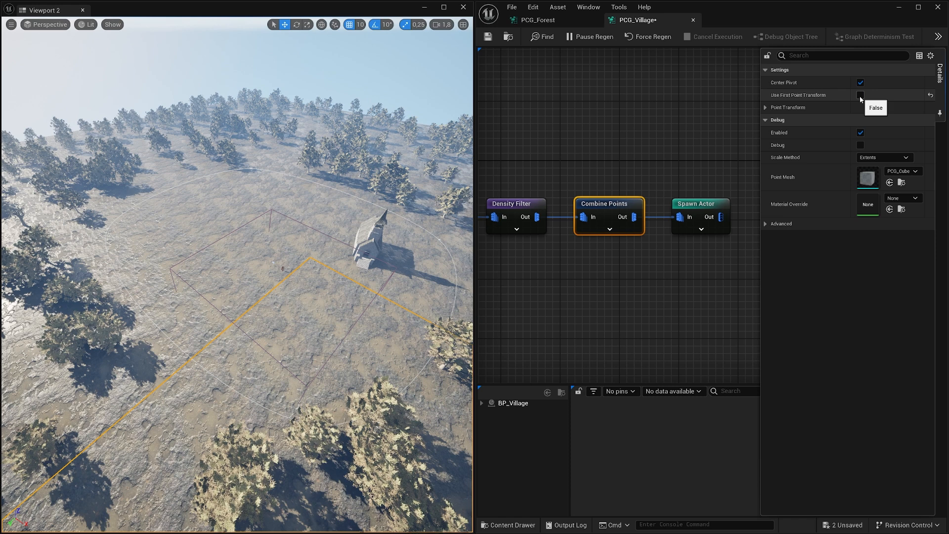
{"action": "left_click", "coordinate": [861, 83]}
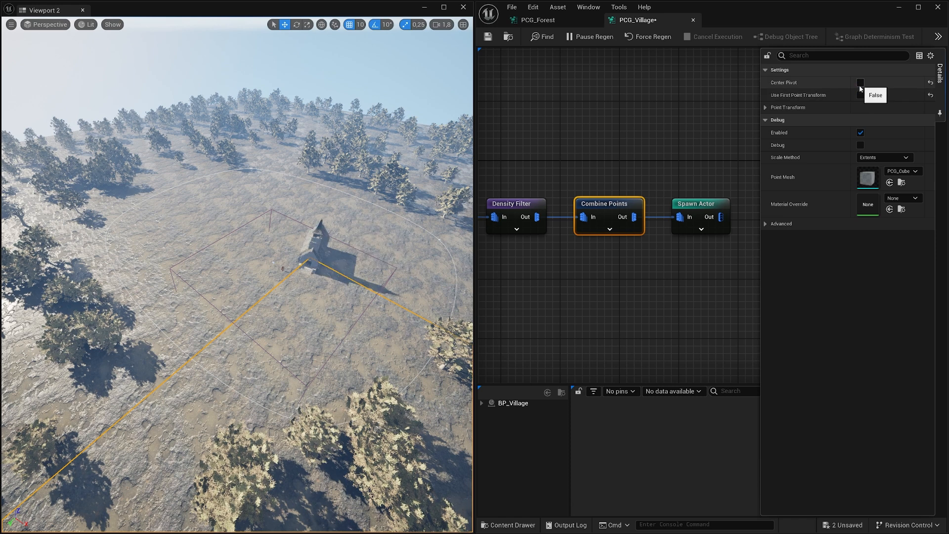
{"action": "left_click", "coordinate": [860, 84]}
{"action": "left_click", "coordinate": [860, 93]}
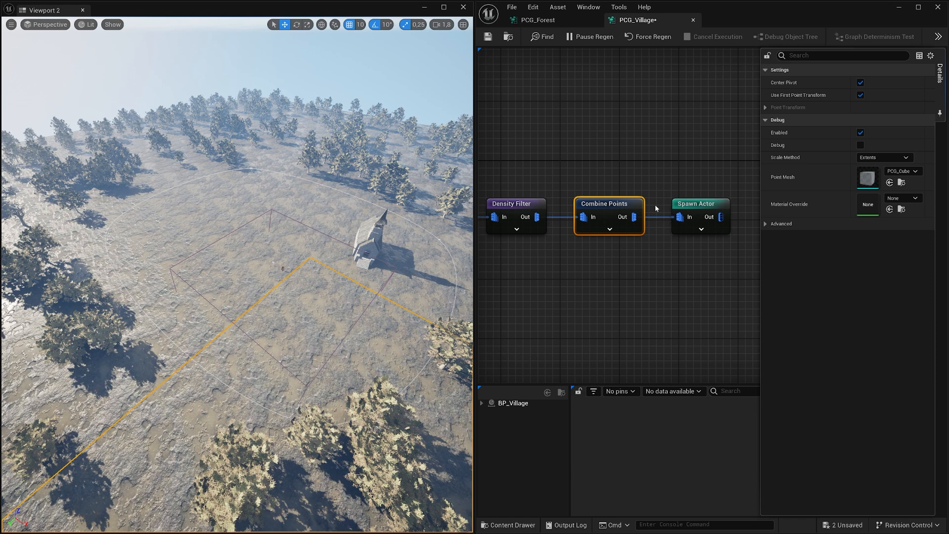
- Re-enable the disabled Spawn Actor node fed by the Spline Sampler to spawn the houses around the church
{"action": "left_click", "coordinate": [648, 180]}
{"action": "right_click_drag", "start_coordinate": [588, 280], "coordinate": [731, 259]}
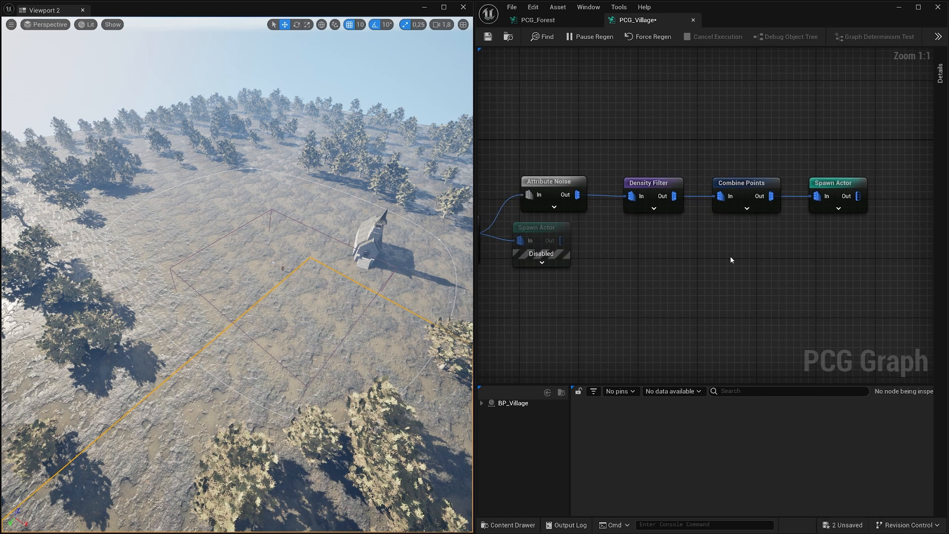
{"action": "scroll", "coordinate": [731, 256], "scroll_direction": "down", "scroll_amount": 2}
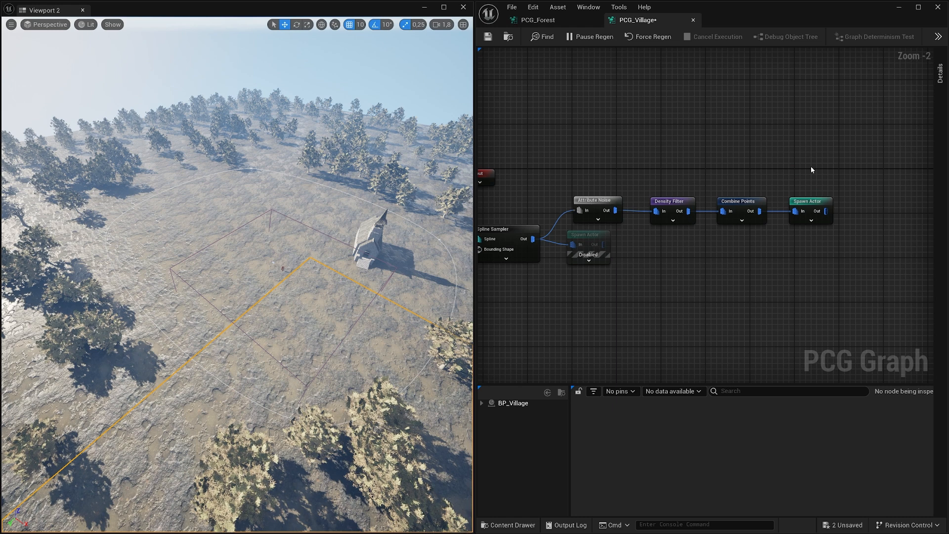
{"action": "left_click_drag", "start_coordinate": [811, 166], "coordinate": [817, 233]}
{"action": "left_click", "coordinate": [592, 238]}
{"action": "key", "text": "e"}
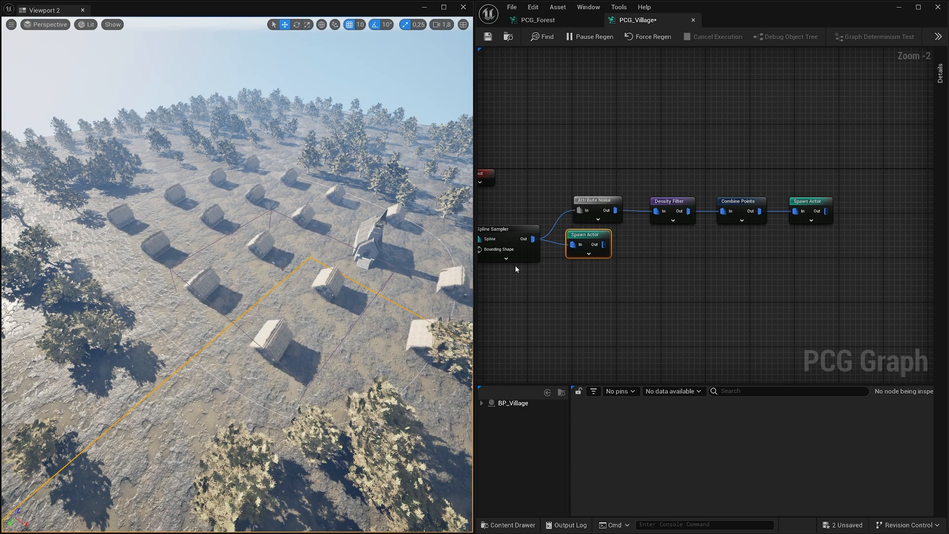
{"action": "key", "text": "w"}
{"action": "right_click_drag", "start_coordinate": [411, 230], "coordinate": [460, 225]}
{"action": "key", "text": "a"}
{"action": "left_click", "coordinate": [694, 267]}
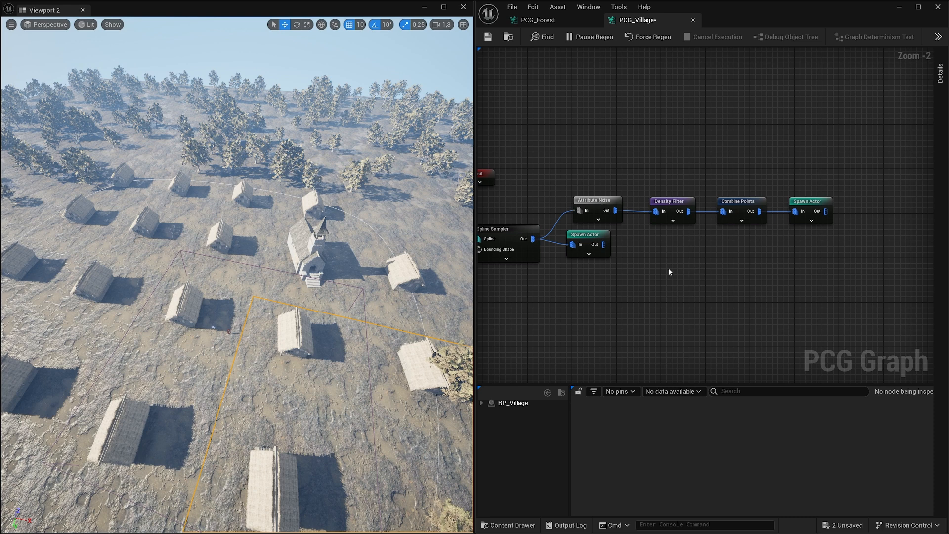
- Add a Transform Points node and insert it between the Spline Sampler and both the Attribute Noise and house Spawn Actor nodes
{"action": "right_click", "coordinate": [562, 285]}
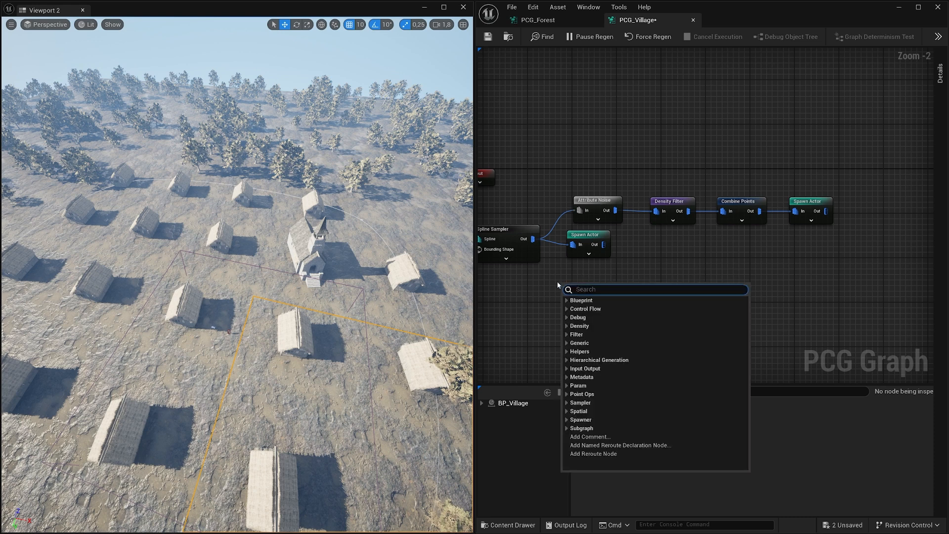
{"action": "type", "text": "transform point"}
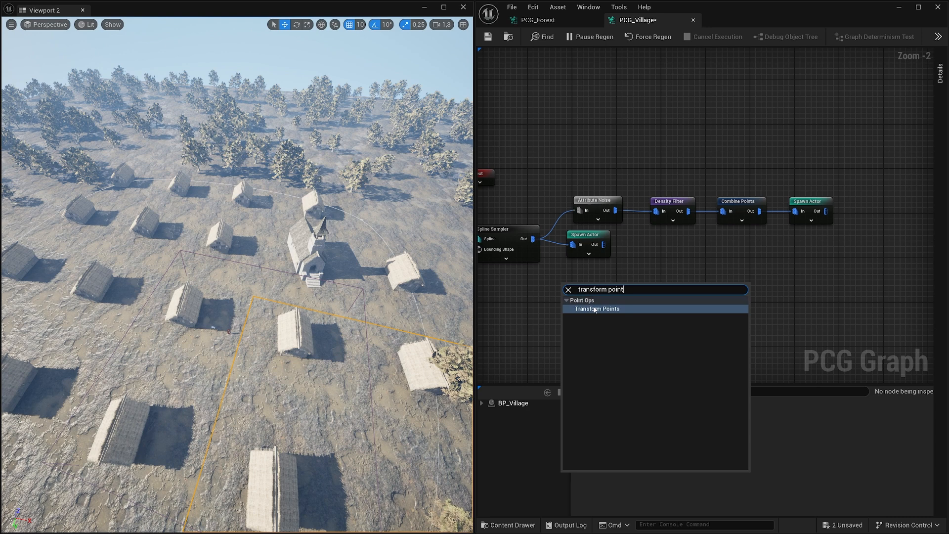
{"action": "left_click", "coordinate": [598, 309]}
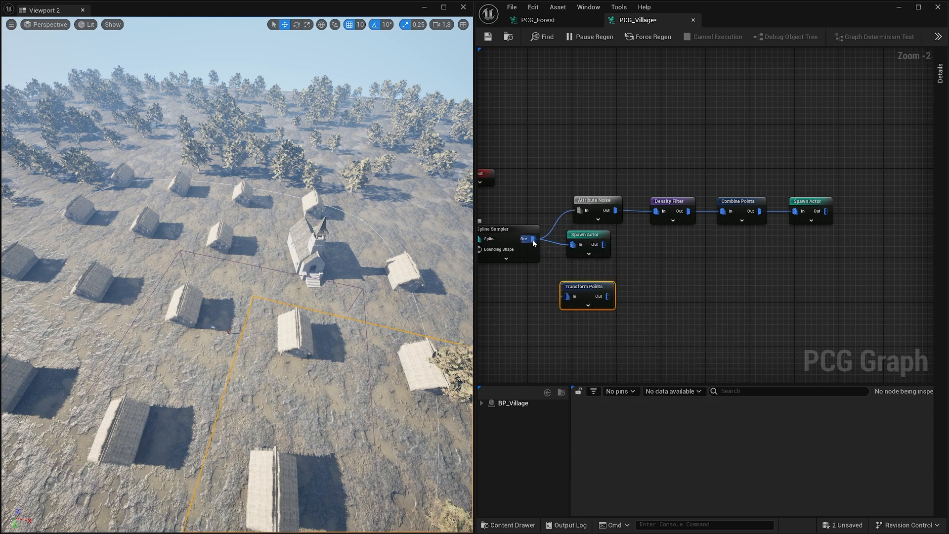
{"action": "left_click_drag", "start_coordinate": [533, 239], "coordinate": [608, 299], "text": "ctrl"}
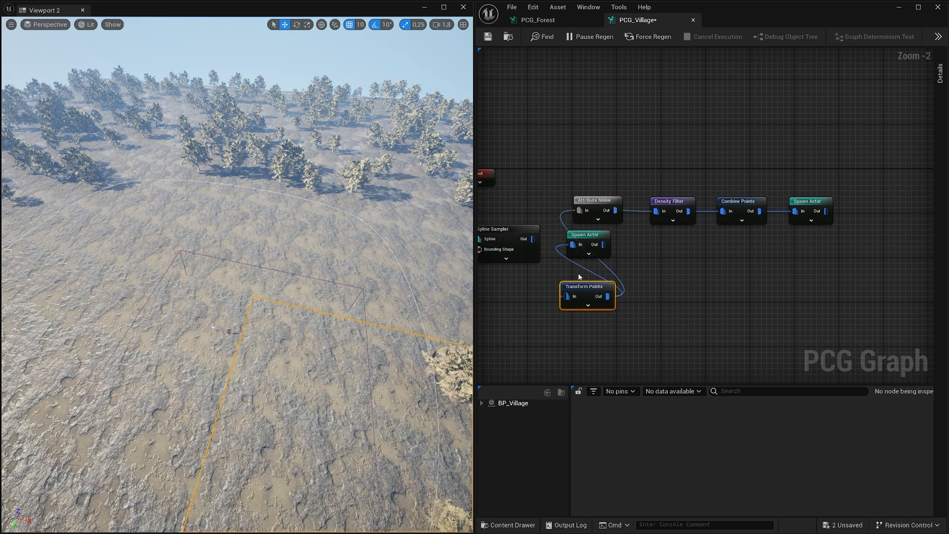
{"action": "left_click_drag", "start_coordinate": [531, 239], "coordinate": [567, 296]}
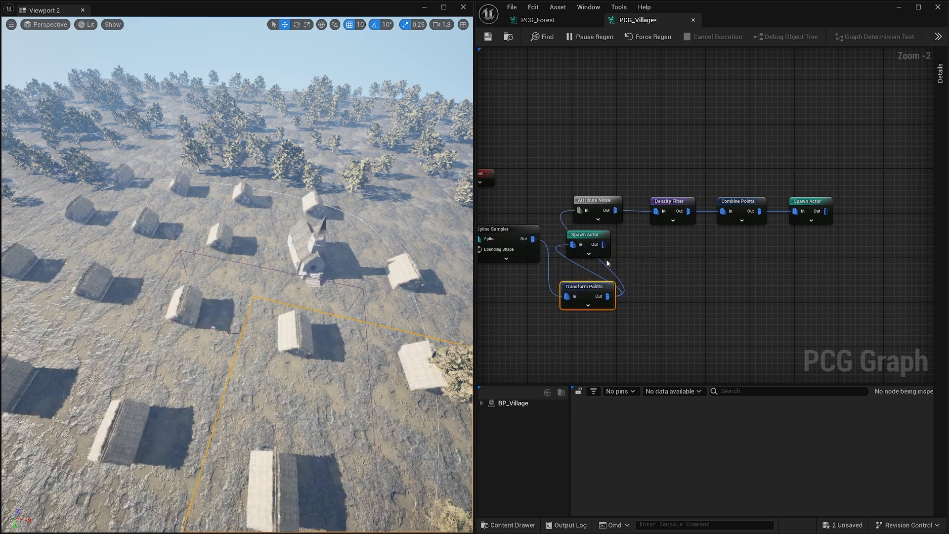
- Set the Transform Points node's Rotation Max Z value to 360° for random building rotation
{"action": "left_click", "coordinate": [940, 73]}
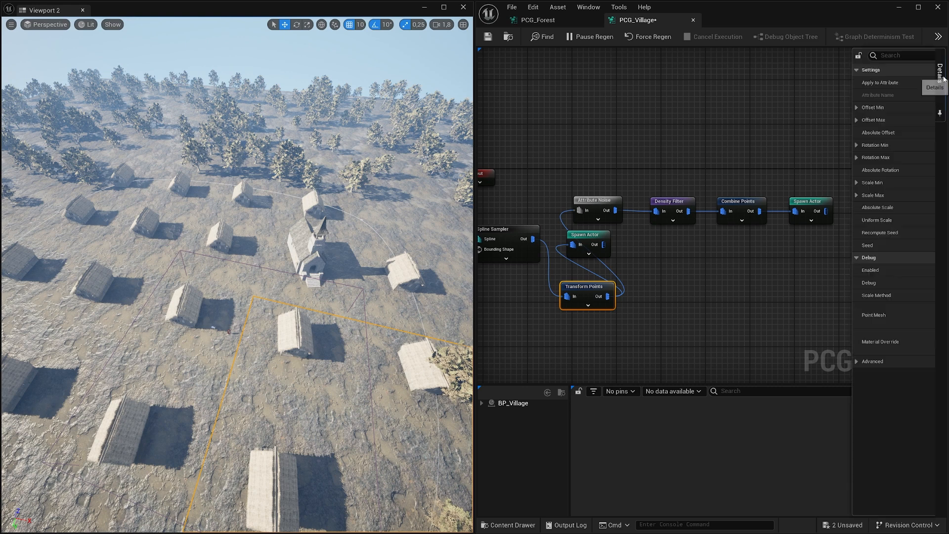
{"action": "left_click", "coordinate": [912, 157]}
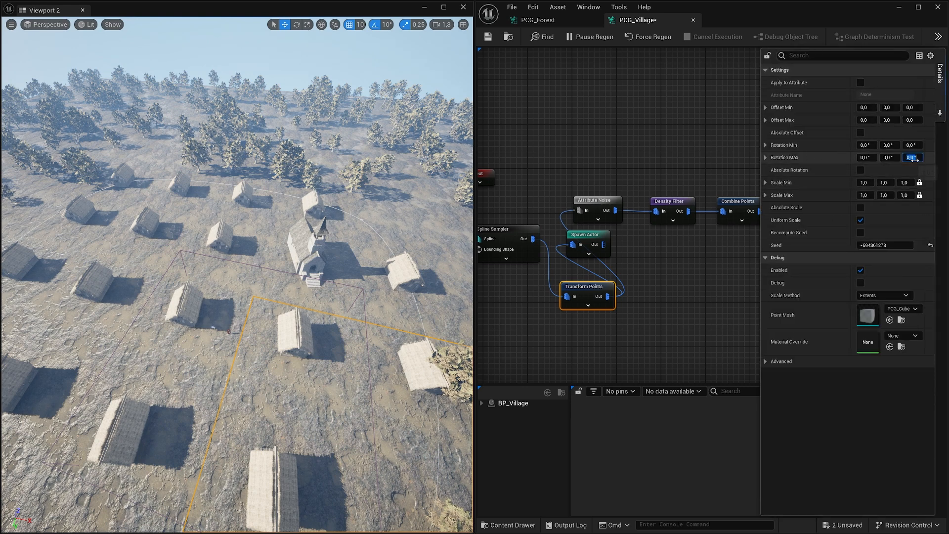
{"action": "type", "text": "360"}
{"action": "key", "text": "Return"}
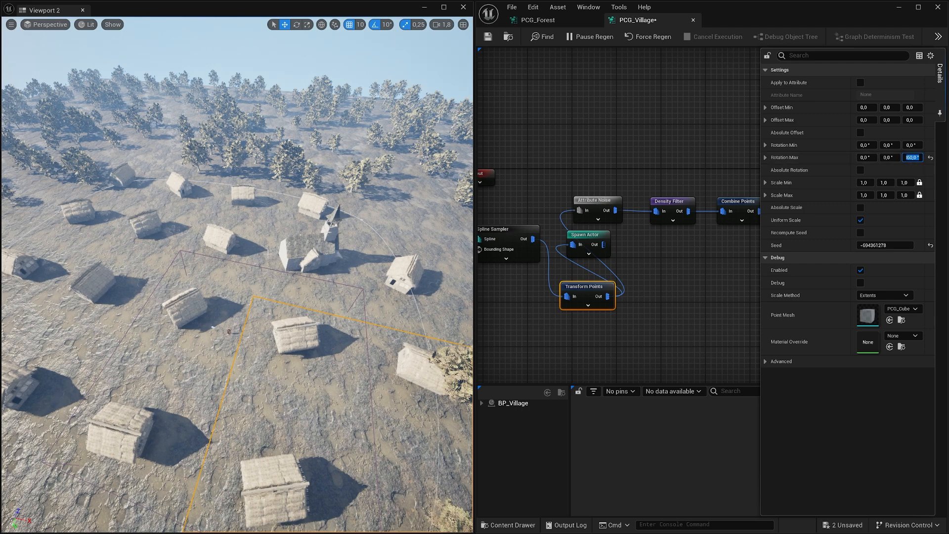
- Add a Difference node to the village graph in the empty area beside the Transform Points node
{"action": "right_click_drag", "start_coordinate": [265, 253], "coordinate": [245, 245]}
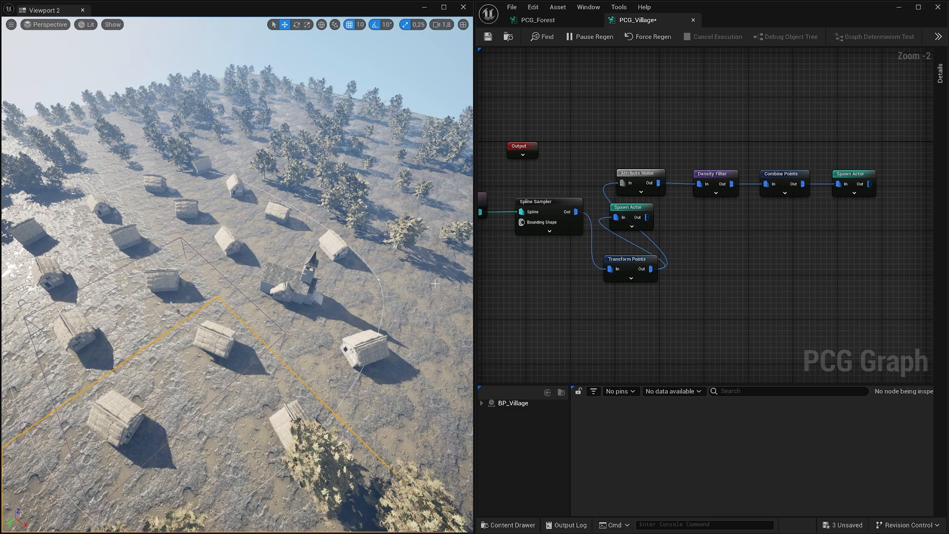
{"action": "key", "text": "w"}
{"action": "mouse_move", "coordinate": [358, 275]}
{"action": "right_mouse_down"}
{"action": "mouse_move", "coordinate": [408, 295]}
{"action": "mouse_move", "coordinate": [356, 260]}
{"action": "right_mouse_up"}
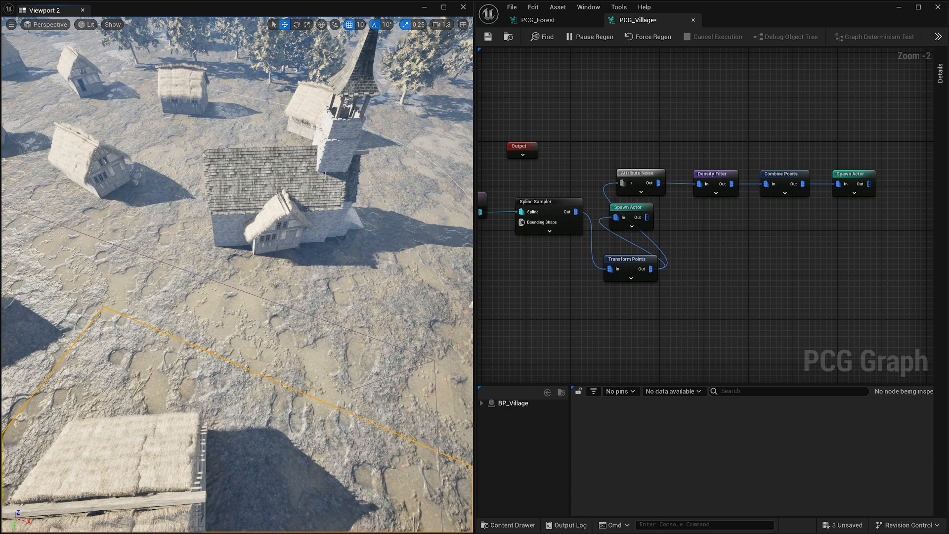
{"action": "key", "text": "s"}
{"action": "right_click_drag", "start_coordinate": [343, 221], "coordinate": [312, 224]}
{"action": "right_click_drag", "start_coordinate": [787, 314], "coordinate": [772, 309]}
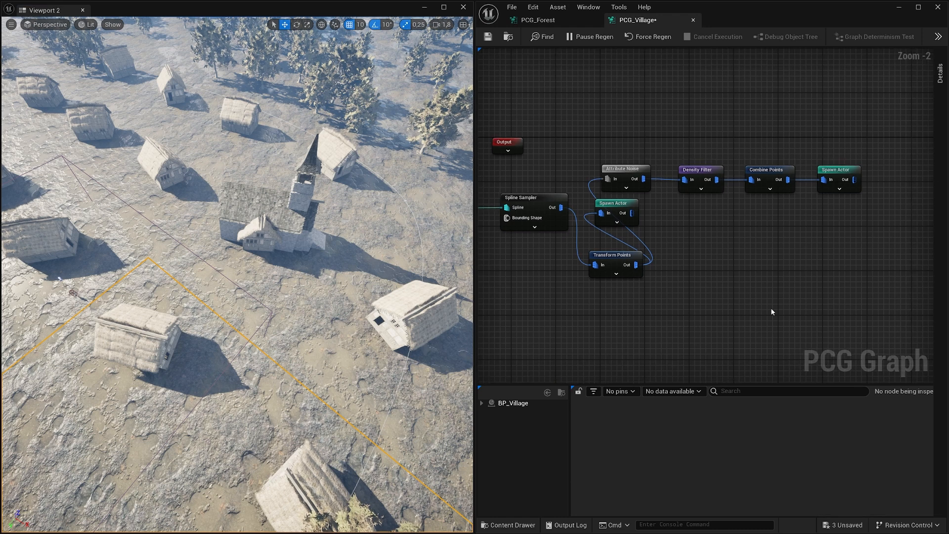
{"action": "right_click", "coordinate": [707, 262]}
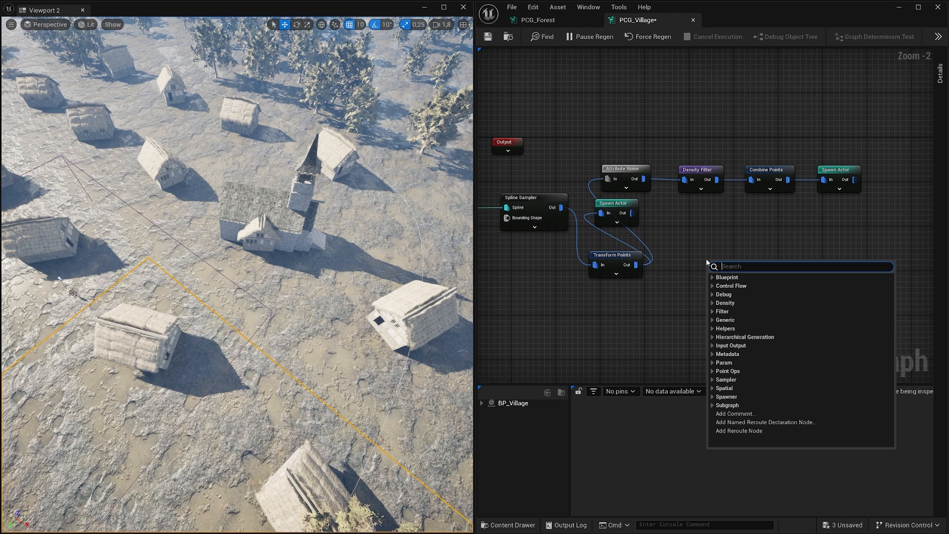
{"action": "type", "text": "dif"}
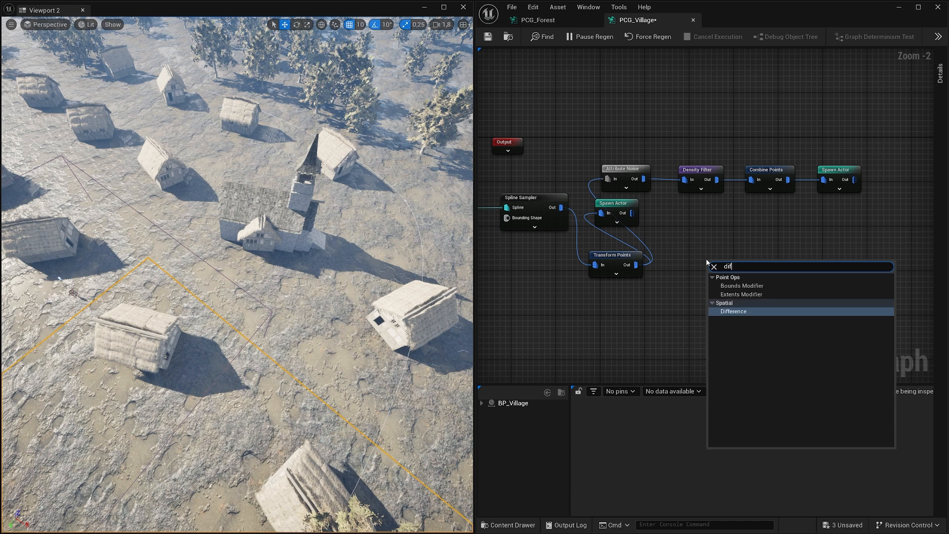
{"action": "left_click", "coordinate": [726, 311]}
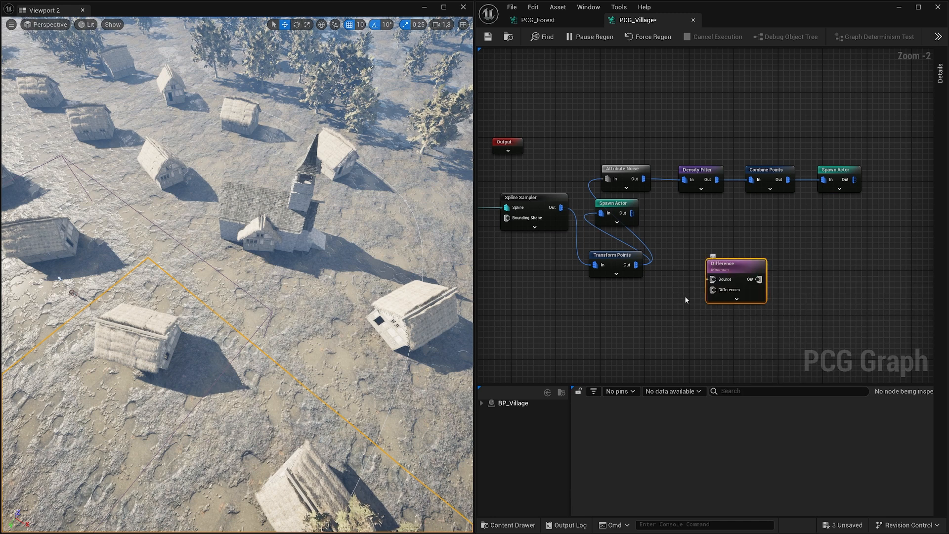
- Move the house Spawn Actor above the Difference node and connect Attribute Noise's output to the Difference node's Source input
{"action": "left_click_drag", "start_coordinate": [619, 203], "coordinate": [778, 226]}
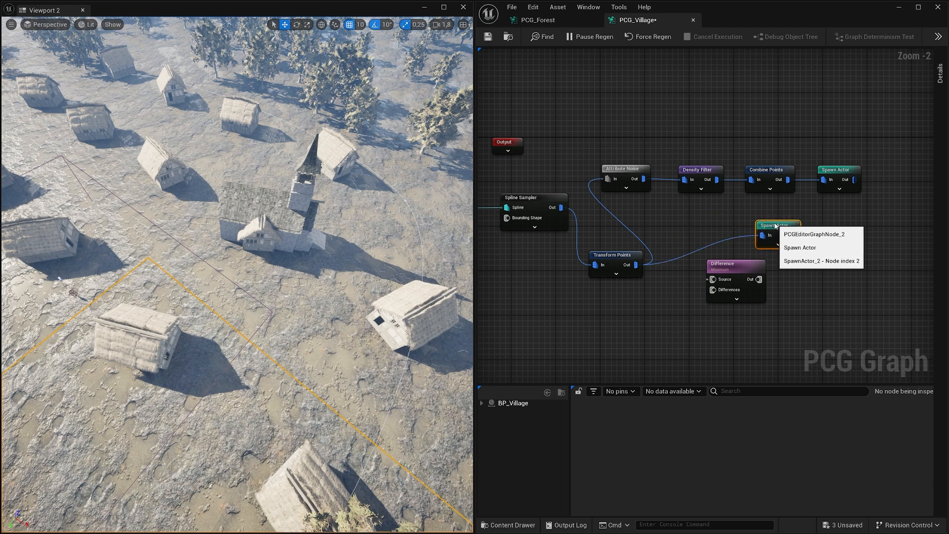
{"action": "left_click", "coordinate": [623, 169]}
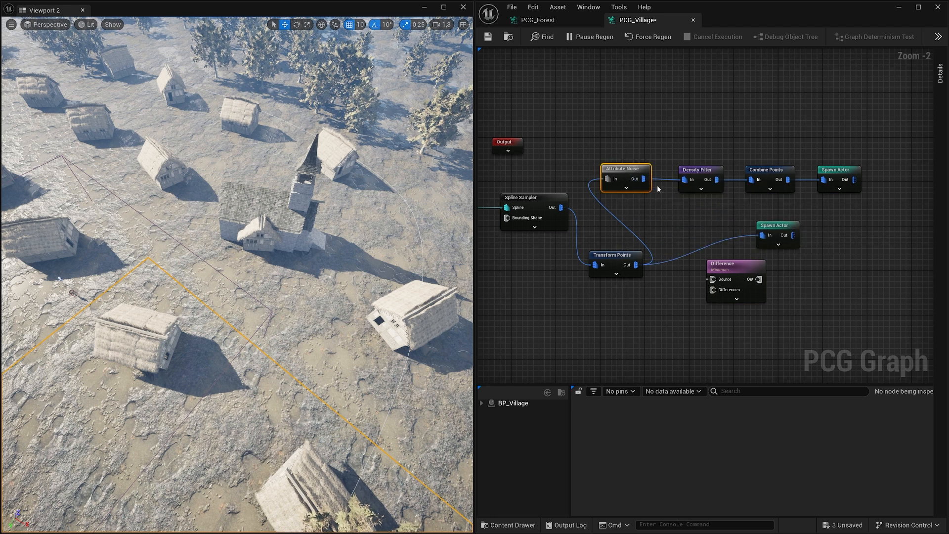
{"action": "left_click_drag", "start_coordinate": [644, 179], "coordinate": [713, 280]}
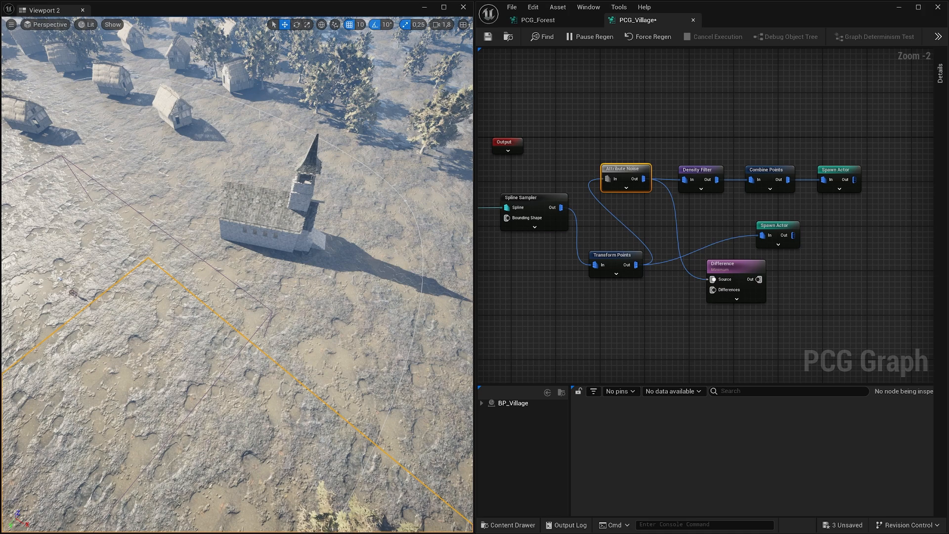
- Disable and re-enable the house Spawn Actor node to refresh the spawned houses around the church
{"action": "mouse_move", "coordinate": [272, 212]}
{"action": "right_mouse_down"}
{"action": "mouse_move", "coordinate": [256, 168]}
{"action": "mouse_move", "coordinate": [264, 230]}
{"action": "mouse_move", "coordinate": [262, 188]}
{"action": "mouse_move", "coordinate": [264, 198]}
{"action": "right_mouse_up"}
{"action": "key", "text": "s"}
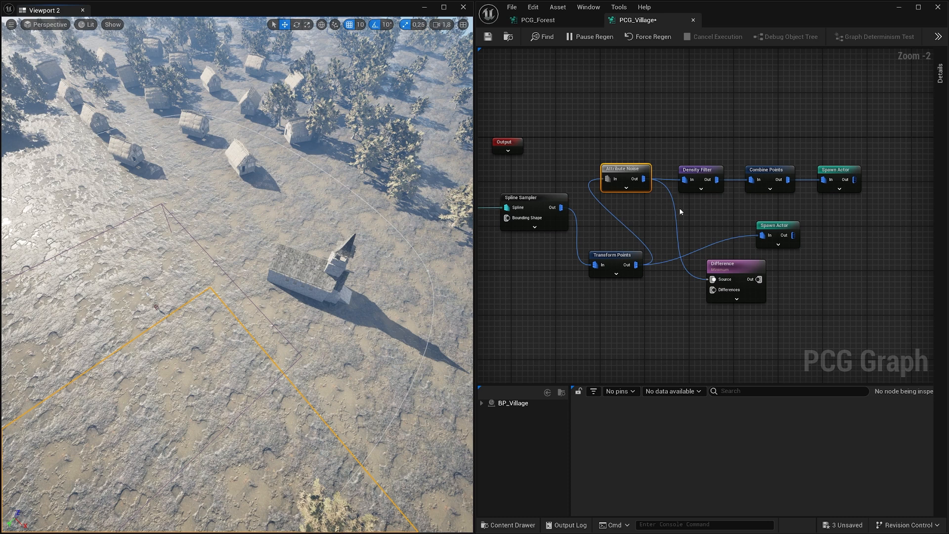
{"action": "left_click", "coordinate": [772, 238]}
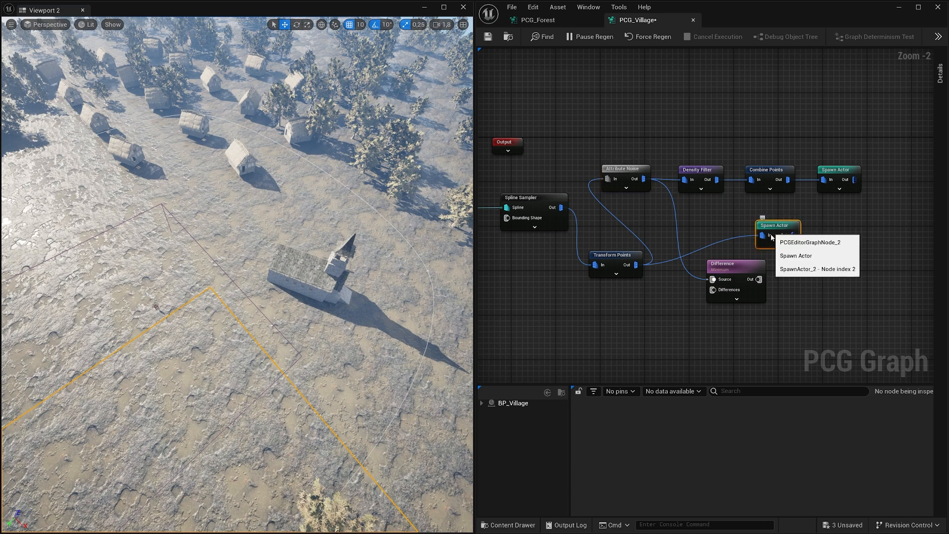
{"action": "right_click", "coordinate": [781, 225]}
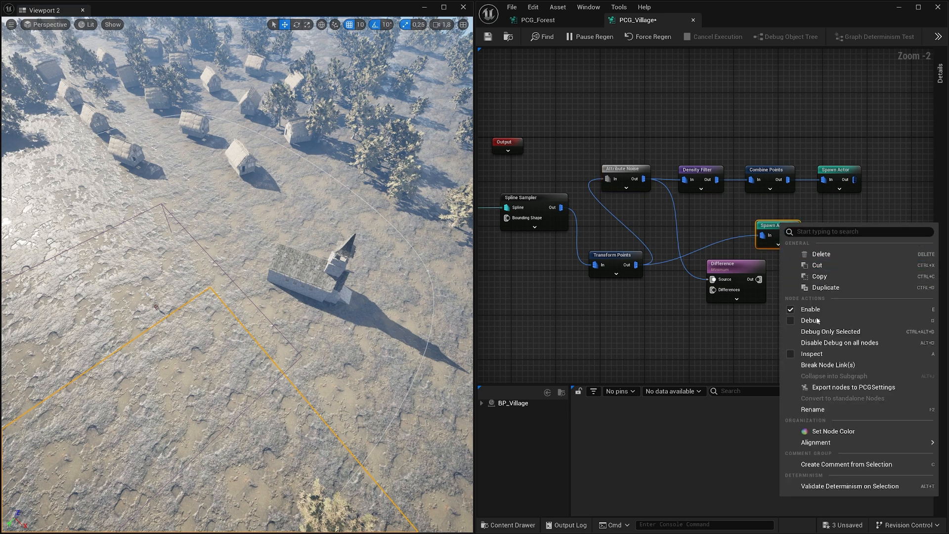
{"action": "left_click", "coordinate": [804, 311]}
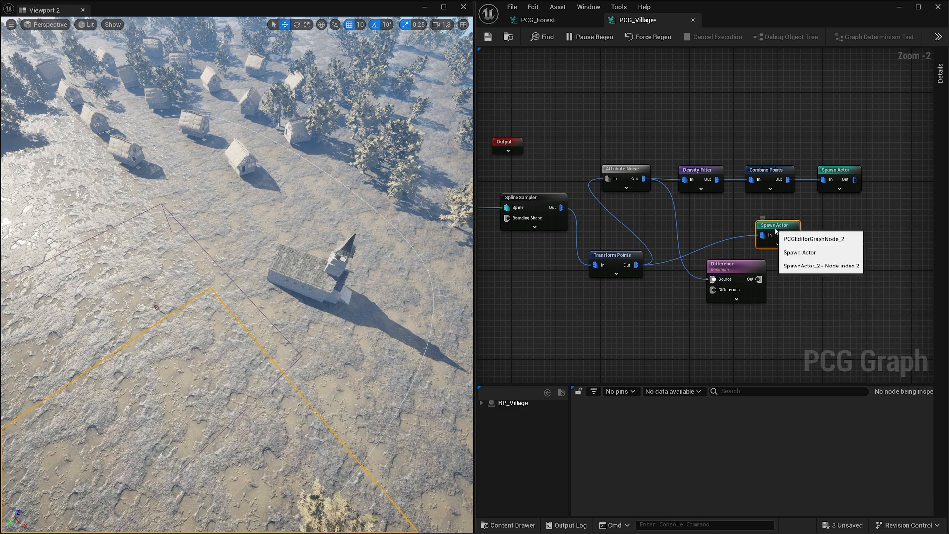
{"action": "key", "text": "e"}
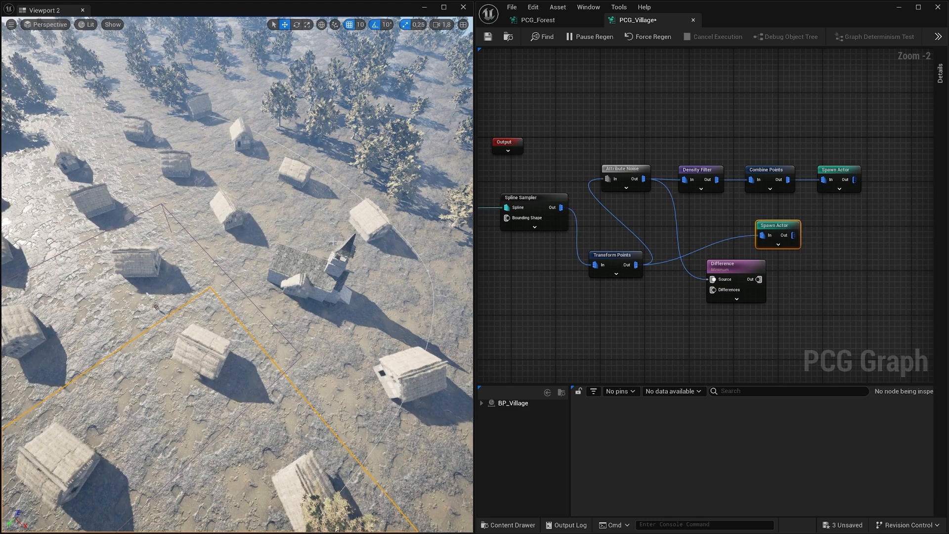
- Turn on debug display for the Combine Points node and examine the size of its bounds around the church
{"action": "right_click_drag", "start_coordinate": [356, 281], "coordinate": [361, 295]}
{"action": "key", "text": "w"}
{"action": "left_click", "coordinate": [785, 180]}
{"action": "key", "text": "d"}
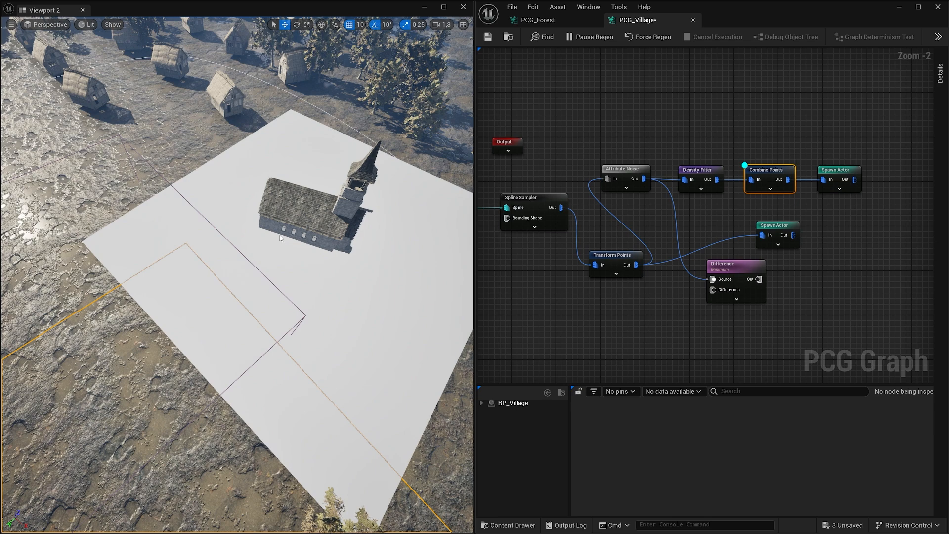
{"action": "right_click_drag", "start_coordinate": [309, 225], "coordinate": [265, 228]}
{"action": "key", "text": "s"}
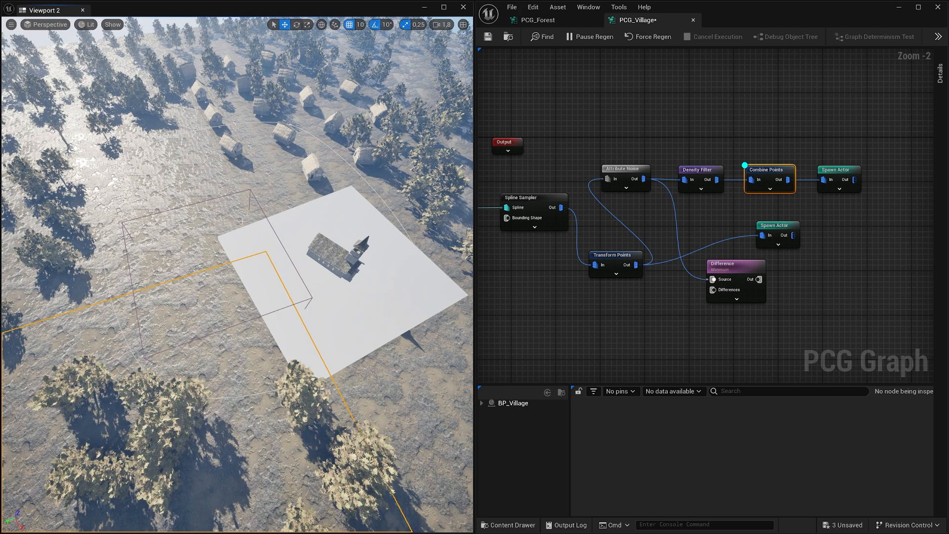
{"action": "key", "text": "a"}
{"action": "right_click_drag", "start_coordinate": [391, 290], "coordinate": [405, 165]}
{"action": "key", "text": "w"}
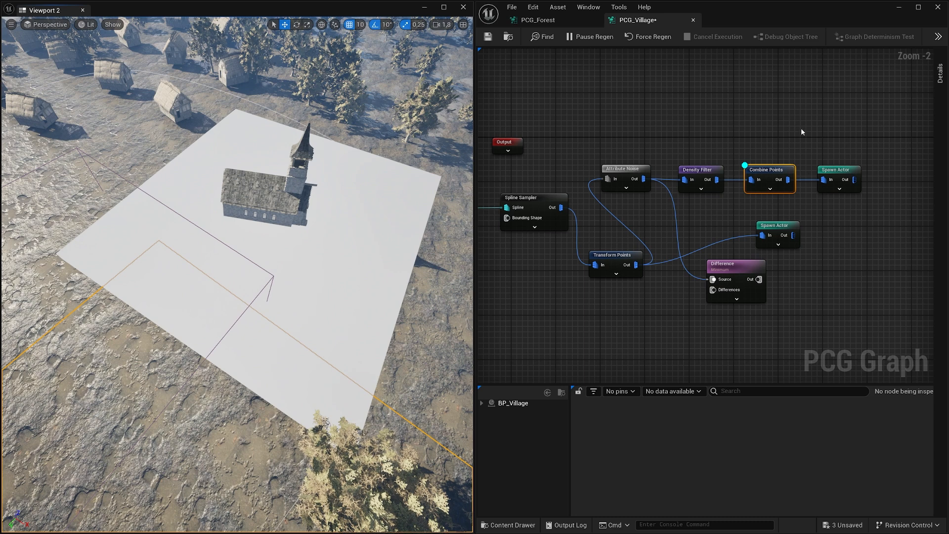
- Make room before the church Spawn Actor and add a Bounds Modifier node fed by the Combine Points output
{"action": "right_click_drag", "start_coordinate": [748, 138], "coordinate": [674, 138]}
{"action": "left_click_drag", "start_coordinate": [769, 171], "coordinate": [836, 173]}
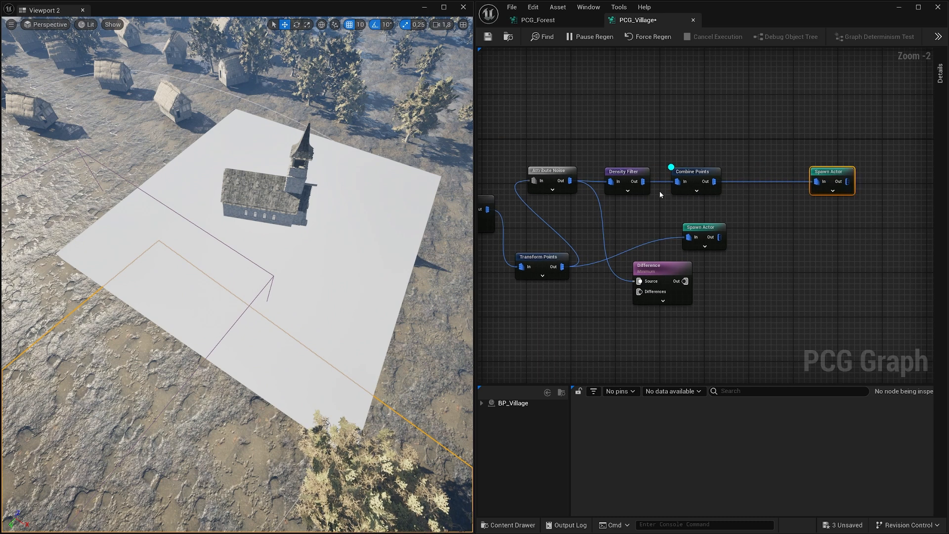
{"action": "left_click_drag", "start_coordinate": [715, 181], "coordinate": [736, 181]}
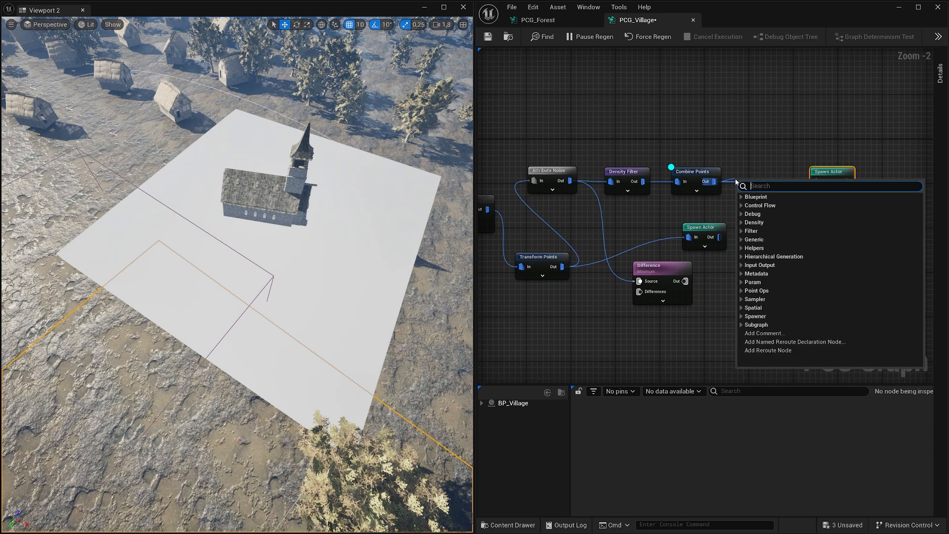
{"action": "type", "text": "boun"}
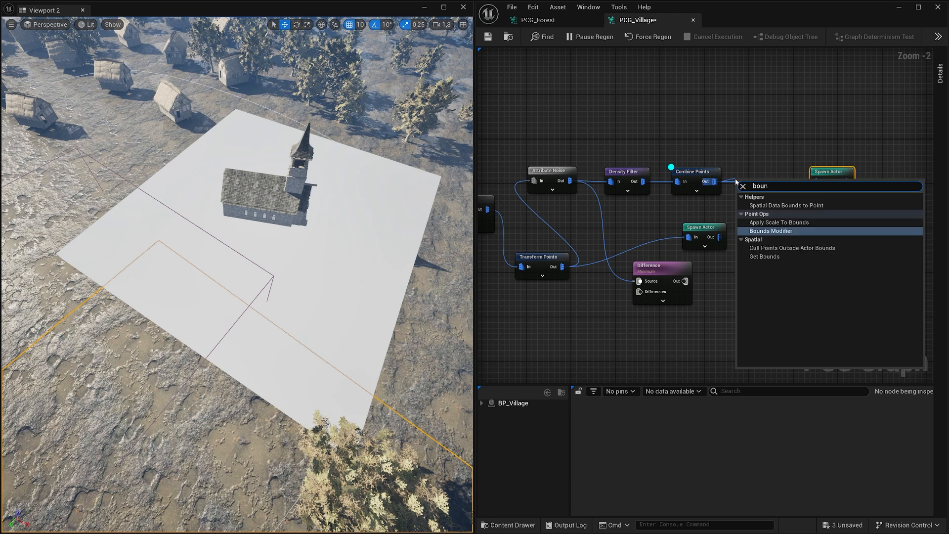
{"action": "left_click", "coordinate": [779, 232]}
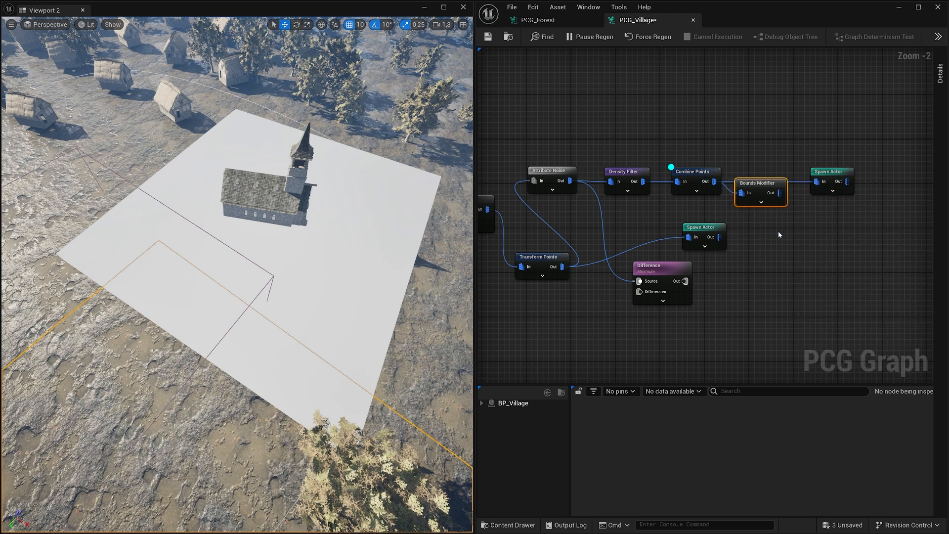
{"action": "left_click_drag", "start_coordinate": [777, 193], "coordinate": [776, 207]}
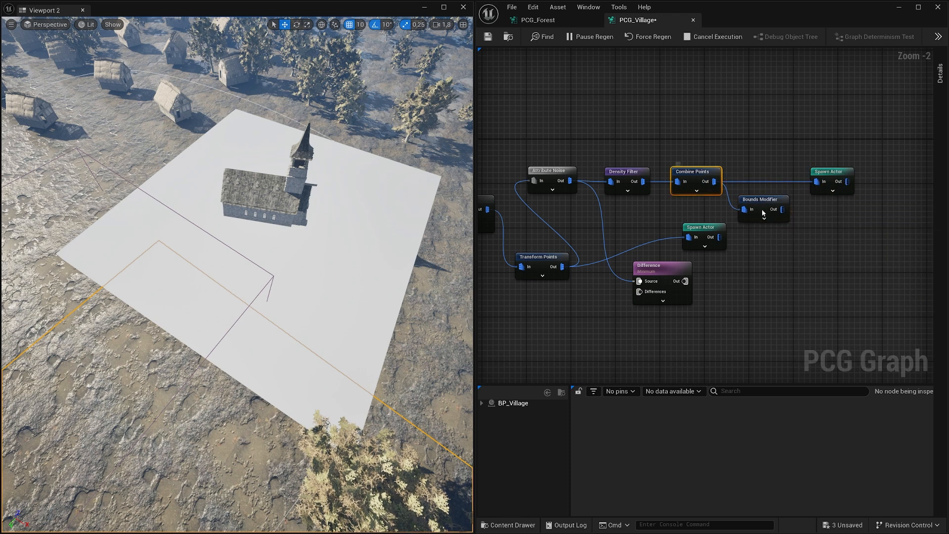
- Switch the debug display from Combine Points to the Bounds Modifier and set its Bounds Min to 0.4 on all three axes
{"action": "left_click", "coordinate": [940, 73]}
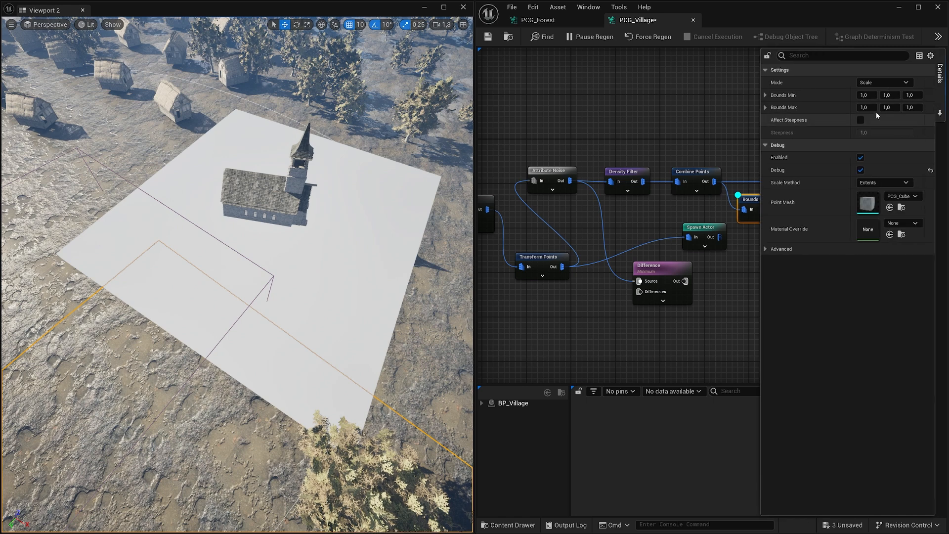
{"action": "left_click", "coordinate": [870, 94]}
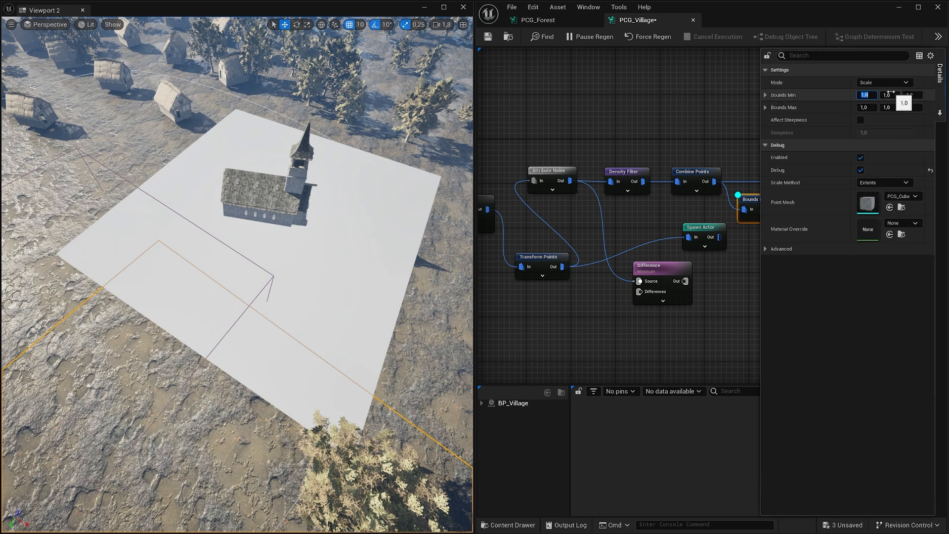
{"action": "type", "text": "0.4"}
{"action": "left_click", "coordinate": [889, 95]}
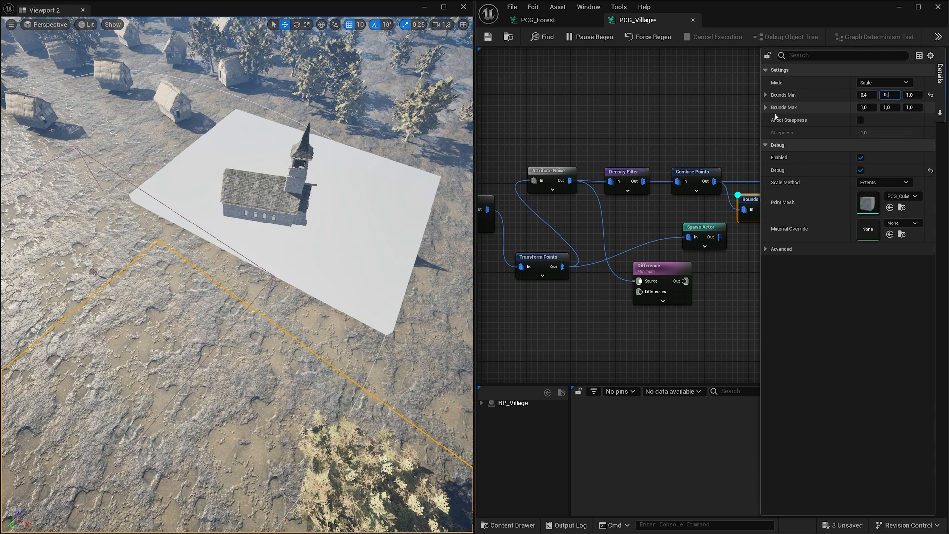
{"action": "type", "text": "0.4"}
{"action": "key", "text": "Tab"}
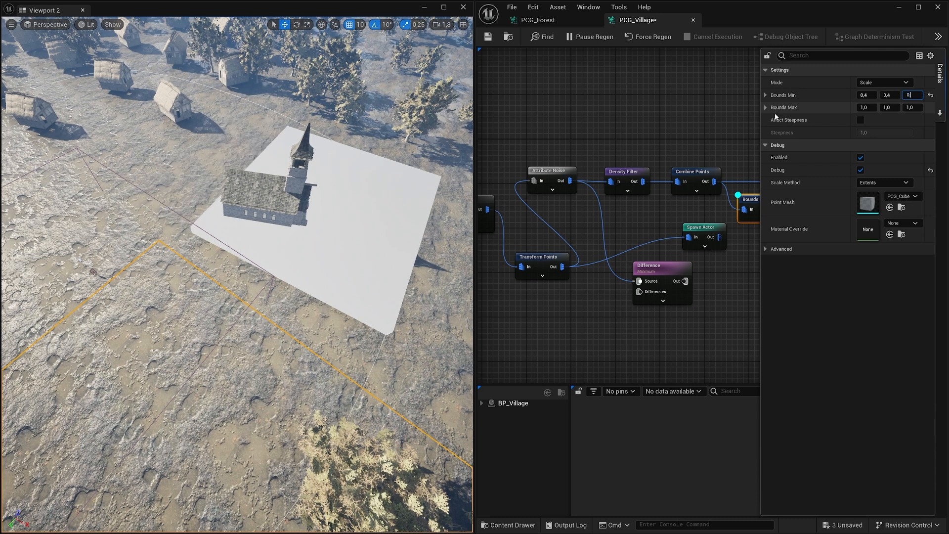
{"action": "type", "text": "0.4"}
- Copy the Bounds Modifier's Bounds Min values into Bounds Max and check the bounds around the church
{"action": "right_click", "coordinate": [805, 96]}
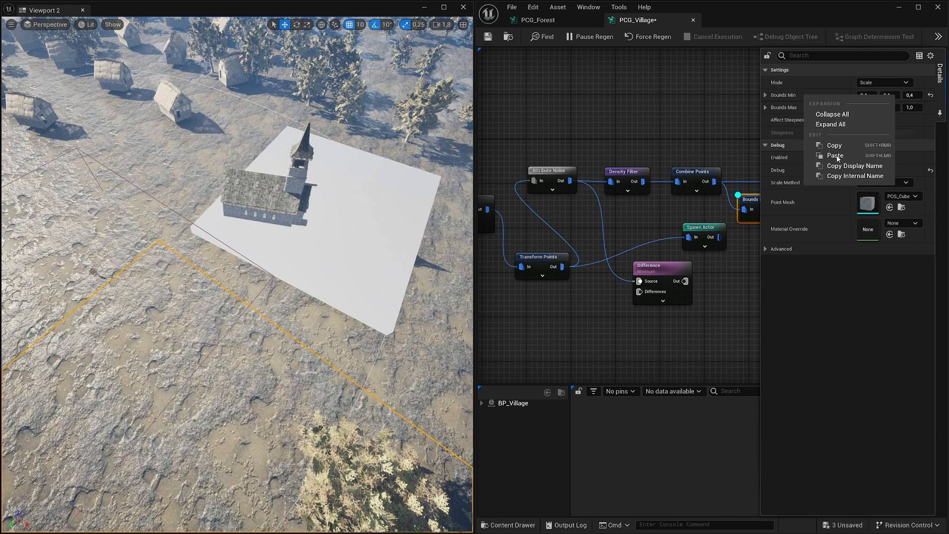
{"action": "left_click", "coordinate": [849, 146]}
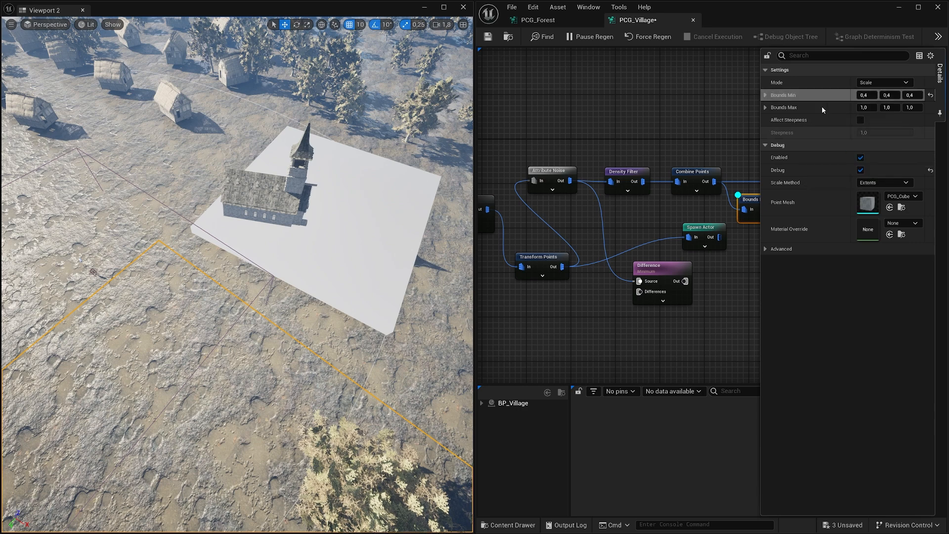
{"action": "right_click", "coordinate": [821, 106]}
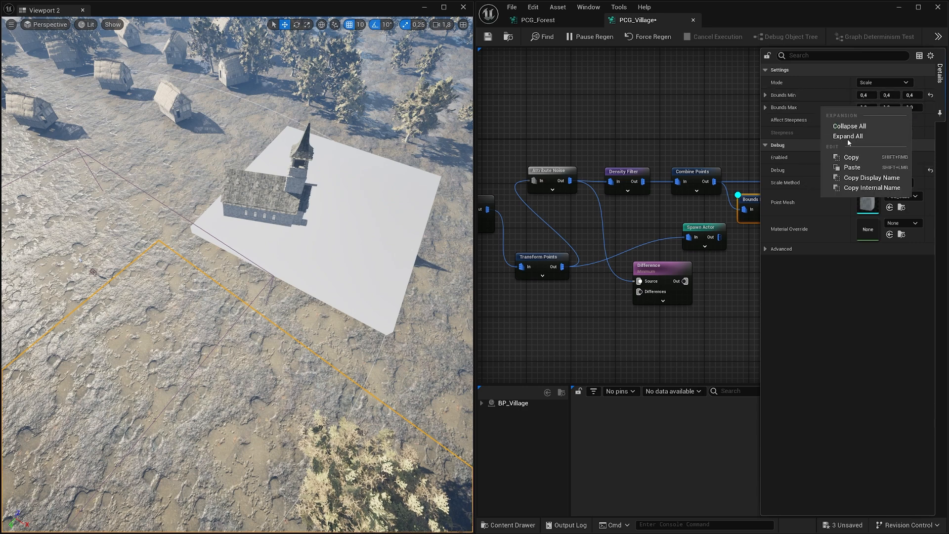
{"action": "left_click", "coordinate": [860, 169]}
{"action": "key", "text": "a"}
{"action": "mouse_move", "coordinate": [337, 208]}
{"action": "right_mouse_down"}
{"action": "mouse_move", "coordinate": [316, 205]}
{"action": "mouse_move", "coordinate": [337, 213]}
{"action": "right_mouse_up"}
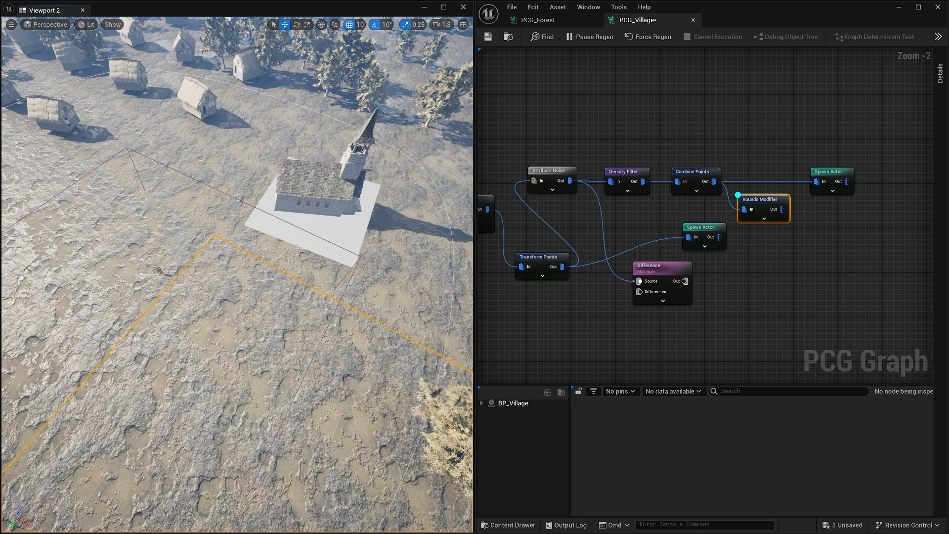
- Connect the Bounds Modifier output to the Difference node's Differences input and turn on debug display for the Difference node
{"action": "left_click", "coordinate": [697, 236]}
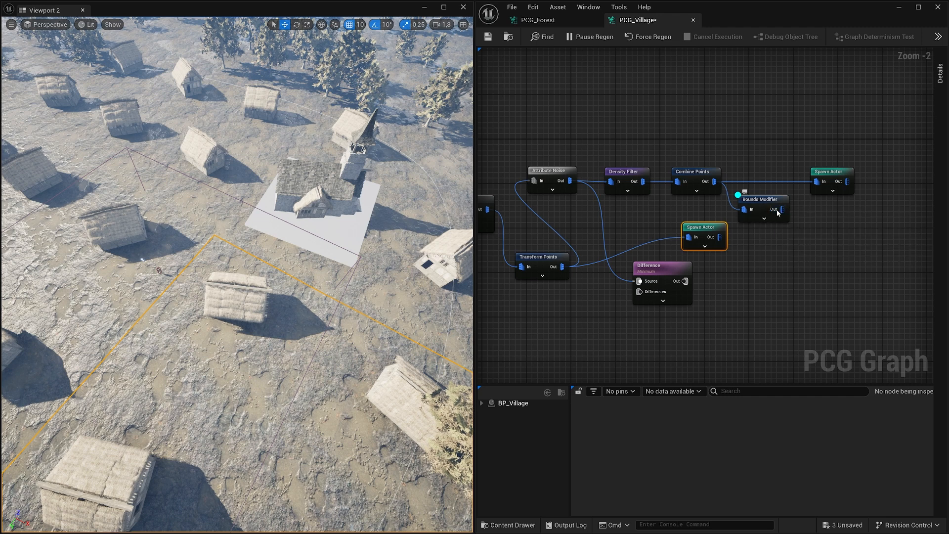
{"action": "left_click_drag", "start_coordinate": [780, 209], "coordinate": [639, 292]}
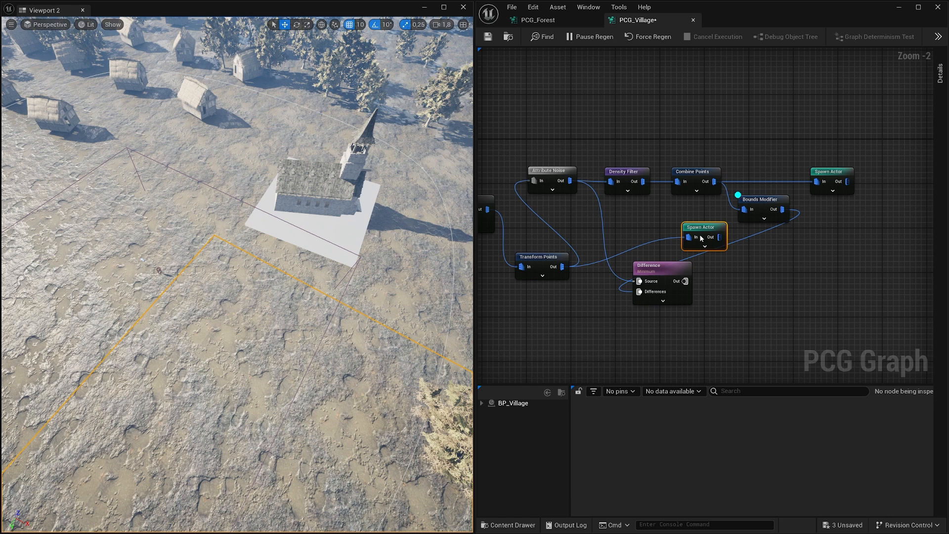
{"action": "left_click", "coordinate": [660, 269]}
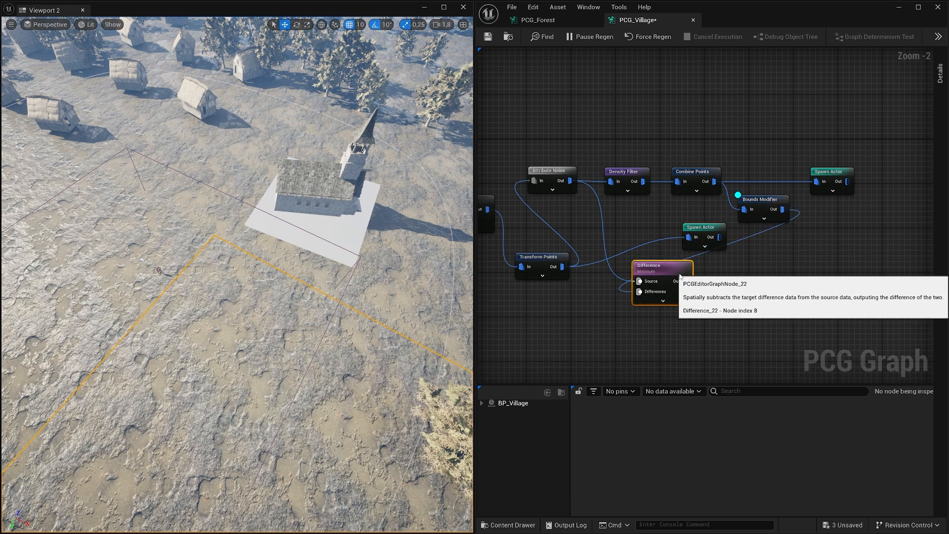
{"action": "key", "text": "d"}
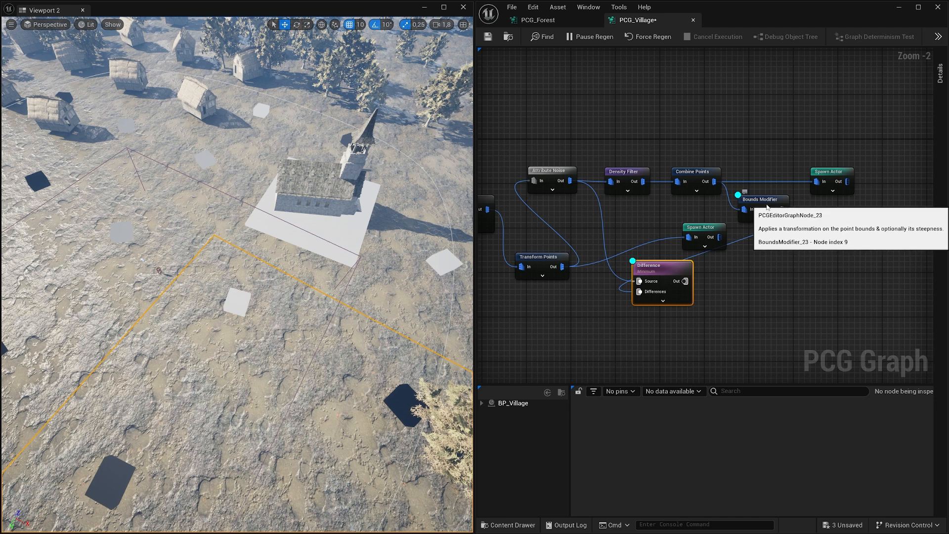
{"action": "left_click", "coordinate": [764, 215]}
{"action": "left_click", "coordinate": [714, 241]}
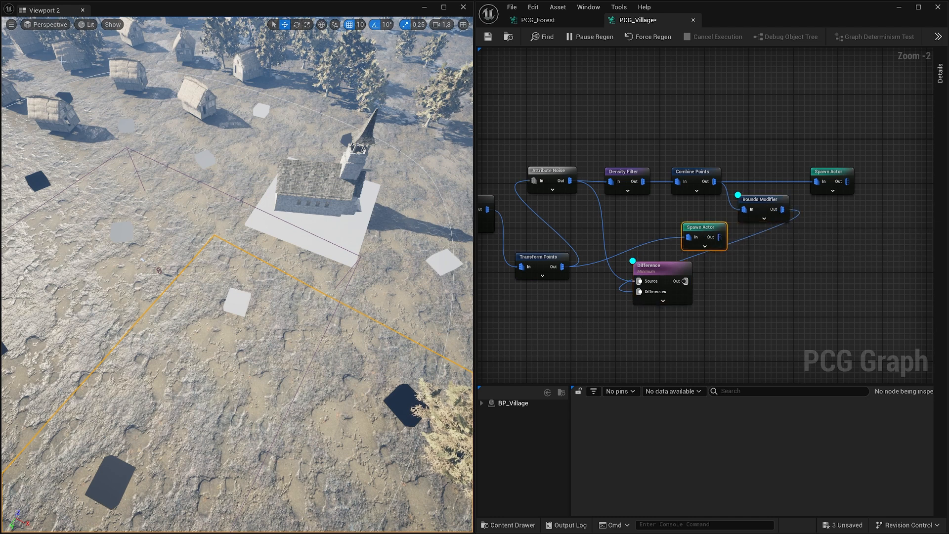
- Turn off the Bounds Modifier's debug display and reroute the church Spawn Actor's input from Combine Points to the Bounds Modifier, aligning the nodes
{"action": "left_click", "coordinate": [765, 203]}
{"action": "key", "text": "d"}
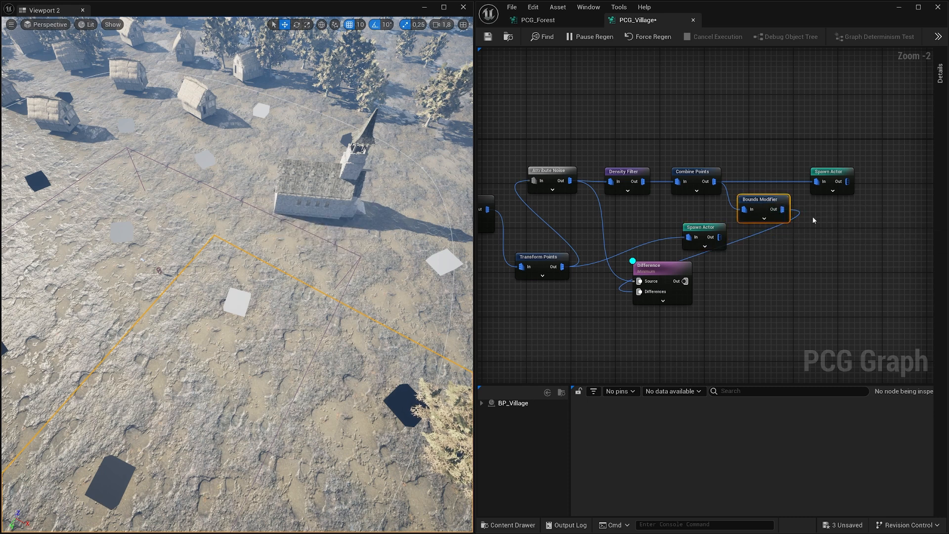
{"action": "left_click", "coordinate": [818, 182], "text": "alt"}
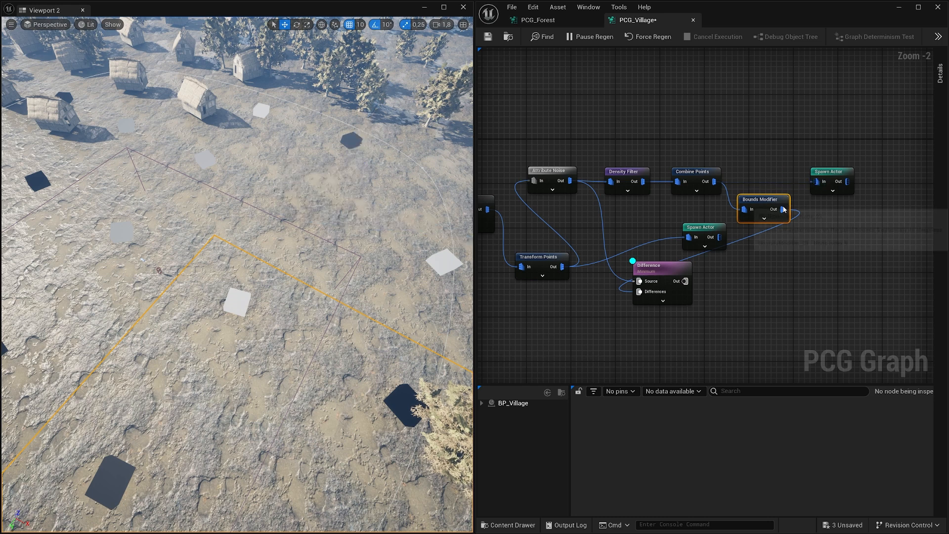
{"action": "left_click_drag", "start_coordinate": [783, 210], "coordinate": [767, 171]}
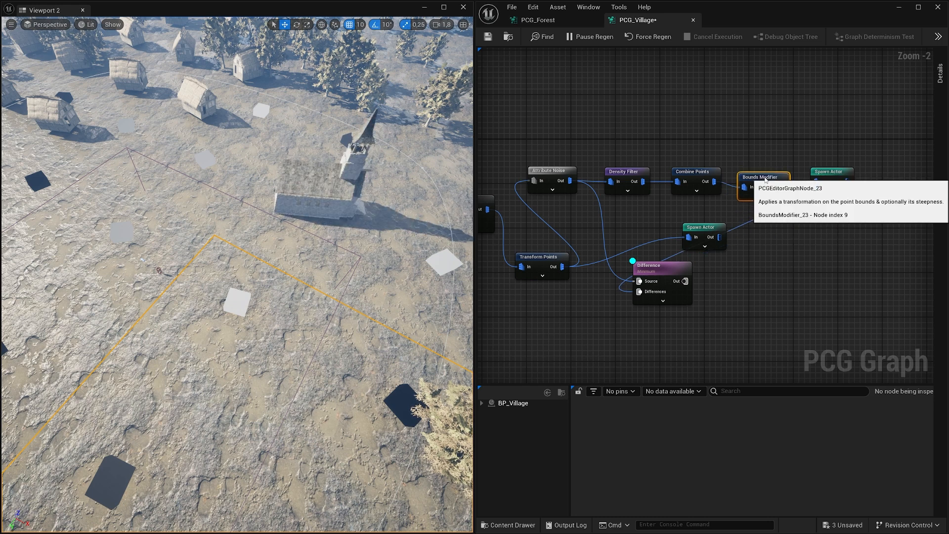
- Move the house Spawn Actor beside the Difference node, remove its Transform Points link and feed it from the Difference output instead
{"action": "left_click_drag", "start_coordinate": [700, 232], "coordinate": [744, 271]}
{"action": "left_click", "coordinate": [744, 271], "text": "alt"}
{"action": "left_click_drag", "start_coordinate": [686, 282], "coordinate": [766, 265]}
{"action": "left_click_drag", "start_coordinate": [704, 269], "coordinate": [722, 276]}
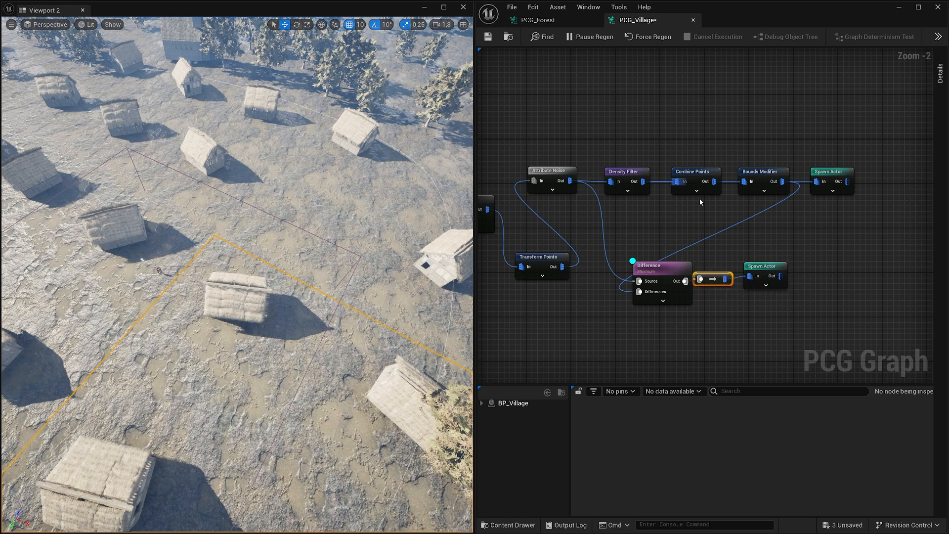
- Toggle the church Spawn Actor, house Spawn Actor and Attribute Noise nodes off and on to compare the church and house placement
{"action": "left_click", "coordinate": [832, 171]}
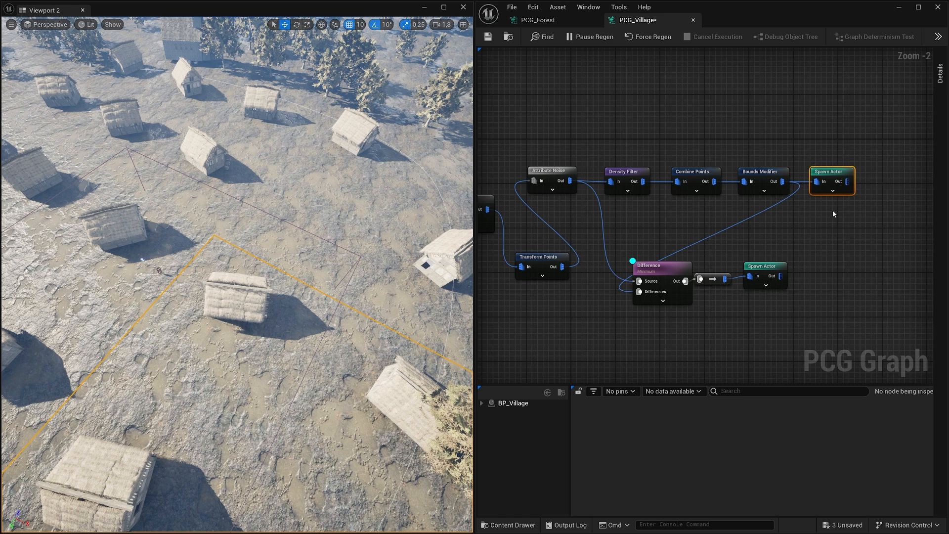
{"action": "key", "text": "e"}
{"action": "key", "text": "e"}
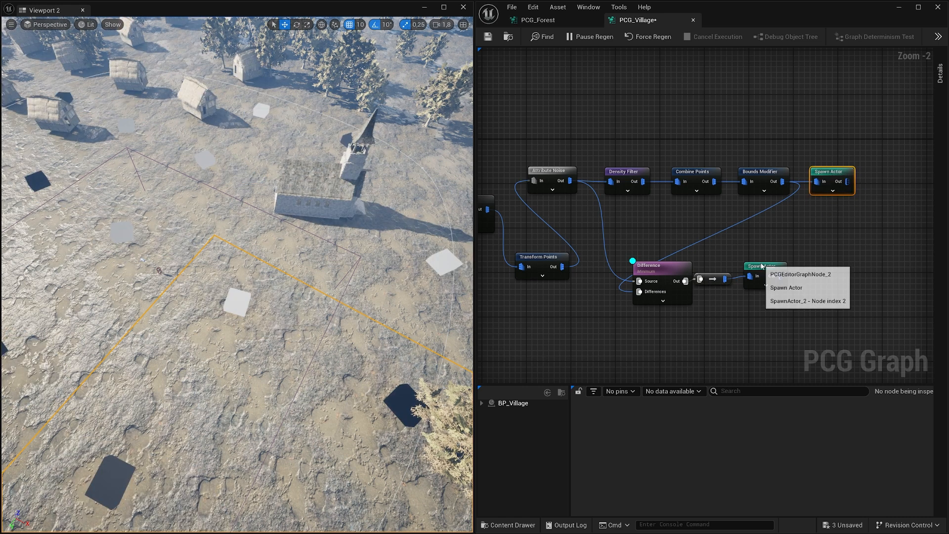
{"action": "left_click", "coordinate": [766, 269]}
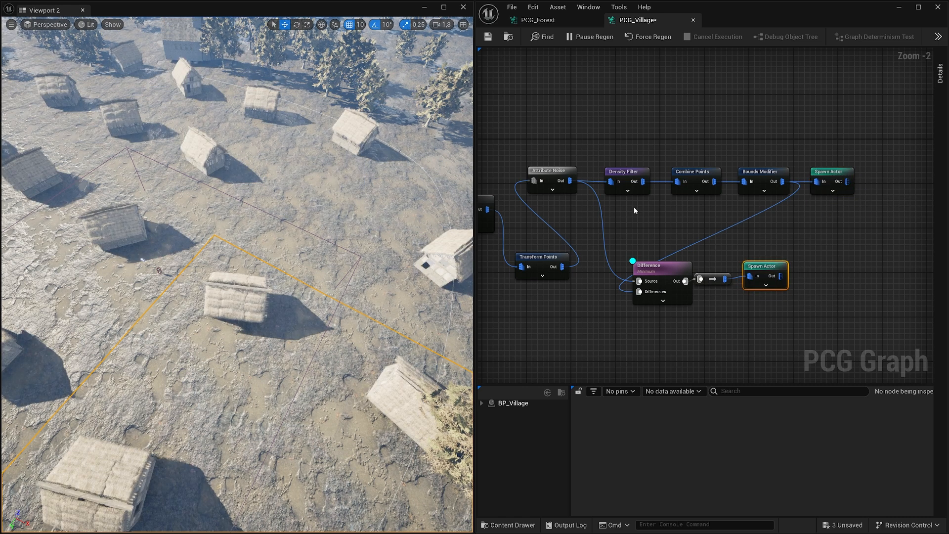
{"action": "left_click", "coordinate": [560, 179]}
{"action": "key", "text": "e"}
{"action": "key", "text": "e"}
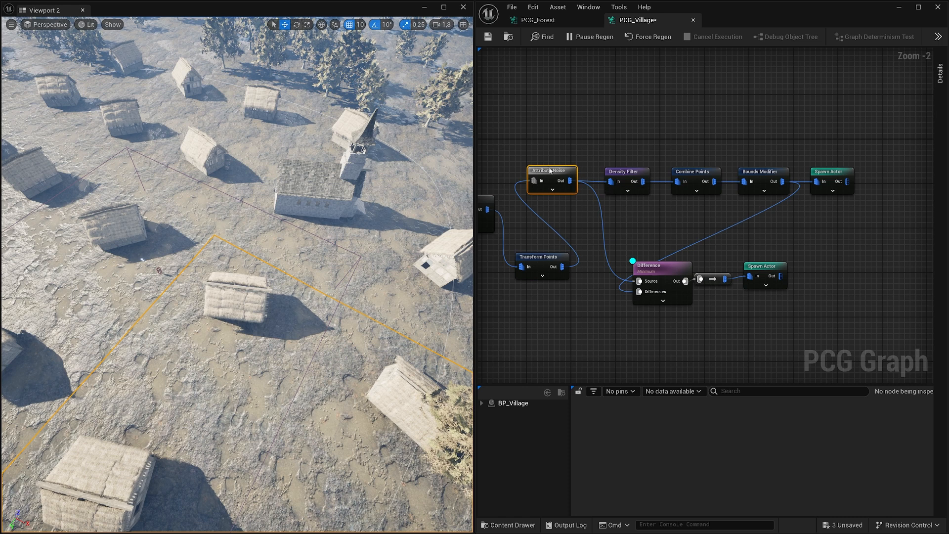
{"action": "left_click_drag", "start_coordinate": [525, 137], "coordinate": [531, 170]}
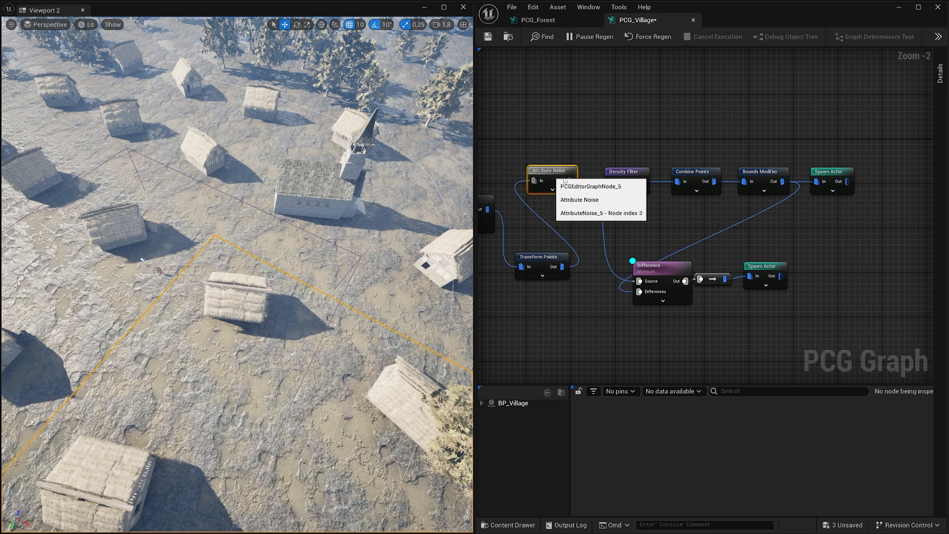
{"action": "key", "text": "e"}
{"action": "key", "text": "e"}
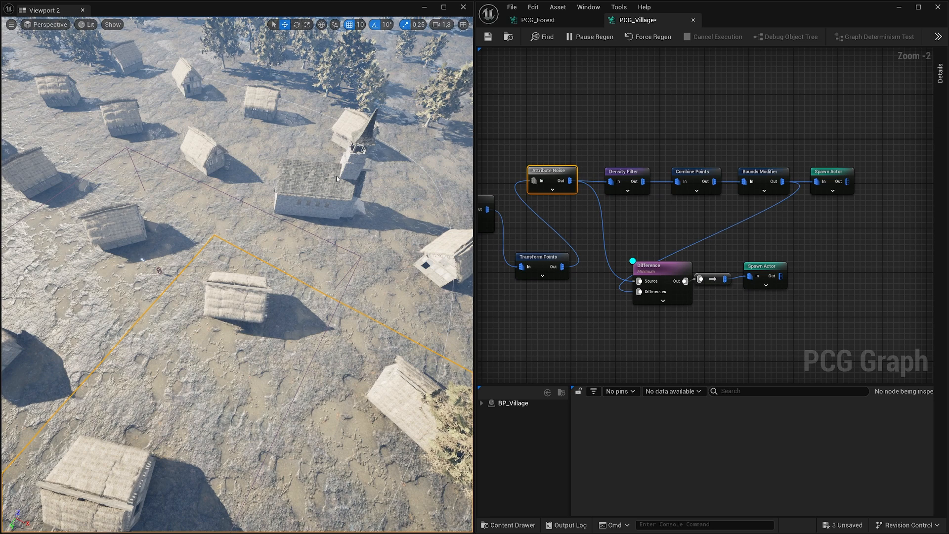
{"action": "right_click_drag", "start_coordinate": [323, 228], "coordinate": [267, 233]}
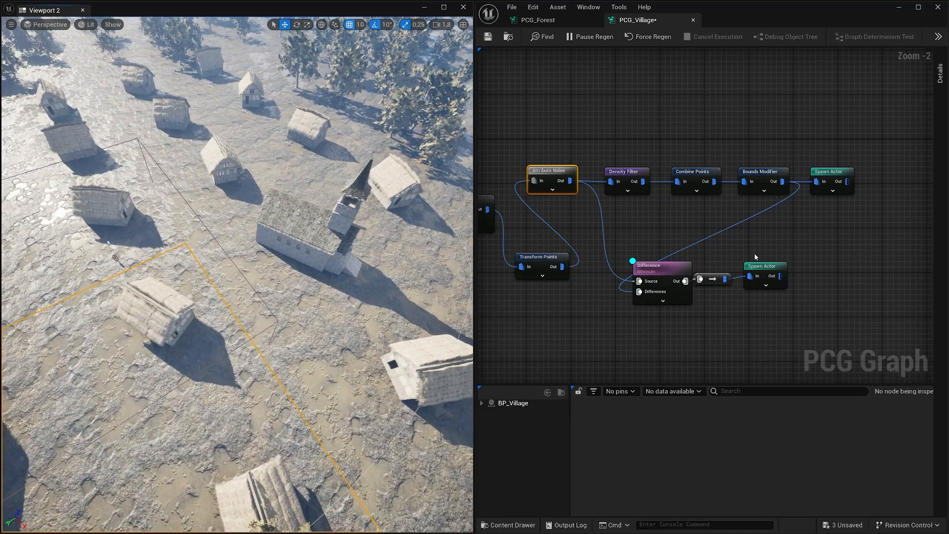
- Tidy the graph by lining up Transform Points and Attribute Noise with the church nodes, keeping the Difference branch beneath them
{"action": "left_click_drag", "start_coordinate": [767, 257], "coordinate": [730, 280]}
{"action": "left_click_drag", "start_coordinate": [775, 269], "coordinate": [668, 296]}
{"action": "key", "text": "q"}
{"action": "right_click_drag", "start_coordinate": [566, 251], "coordinate": [638, 265]}
{"action": "left_click_drag", "start_coordinate": [605, 278], "coordinate": [599, 227]}
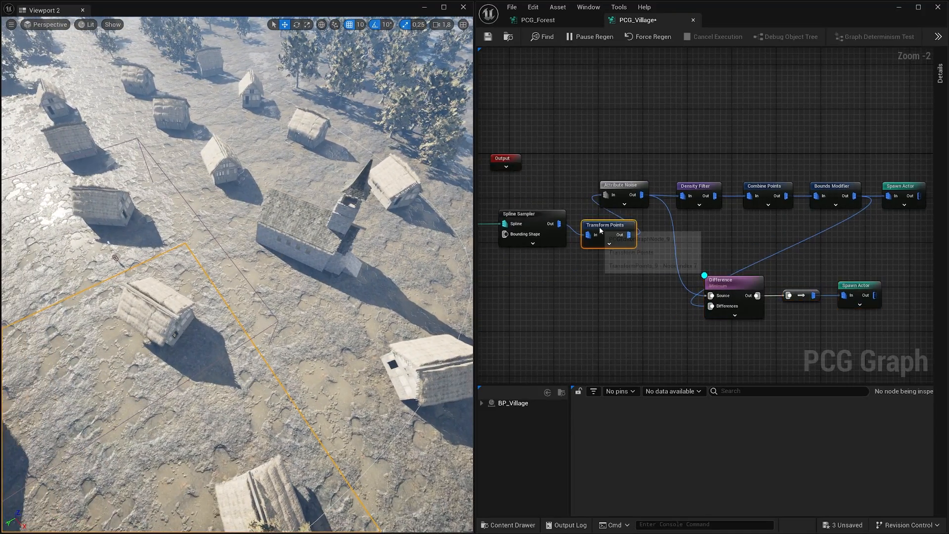
{"action": "right_click_drag", "start_coordinate": [648, 161], "coordinate": [535, 152]}
{"action": "left_click_drag", "start_coordinate": [535, 152], "coordinate": [795, 353]}
{"action": "left_click_drag", "start_coordinate": [509, 176], "coordinate": [563, 211]}
{"action": "scroll", "coordinate": [564, 300], "scroll_direction": "down", "scroll_amount": 1}
{"action": "right_click_drag", "start_coordinate": [562, 302], "coordinate": [644, 267]}
{"action": "left_click", "coordinate": [678, 127]}
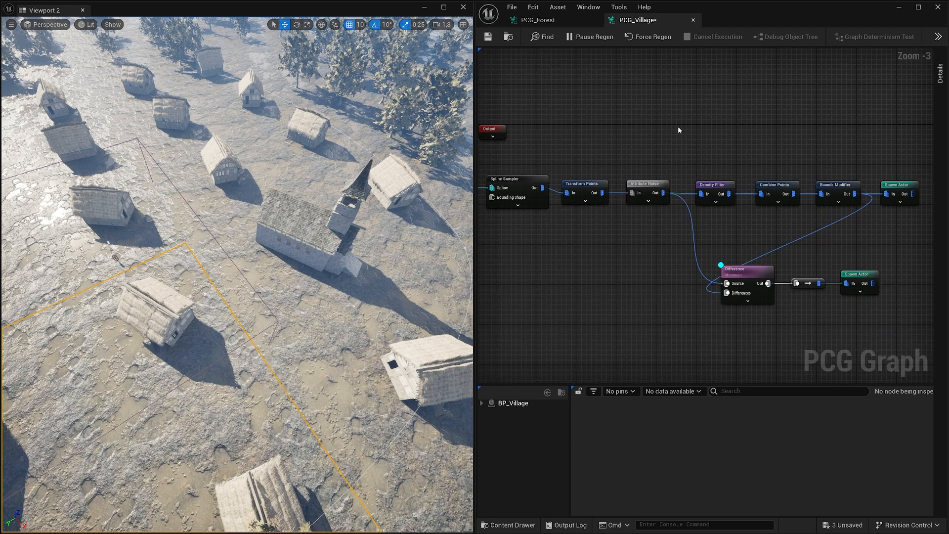
- Group the Density Filter, Combine Points, Bounds Modifier and church Spawn Actor in a comment titled "Spawn Church"
{"action": "left_click_drag", "start_coordinate": [714, 151], "coordinate": [897, 216]}
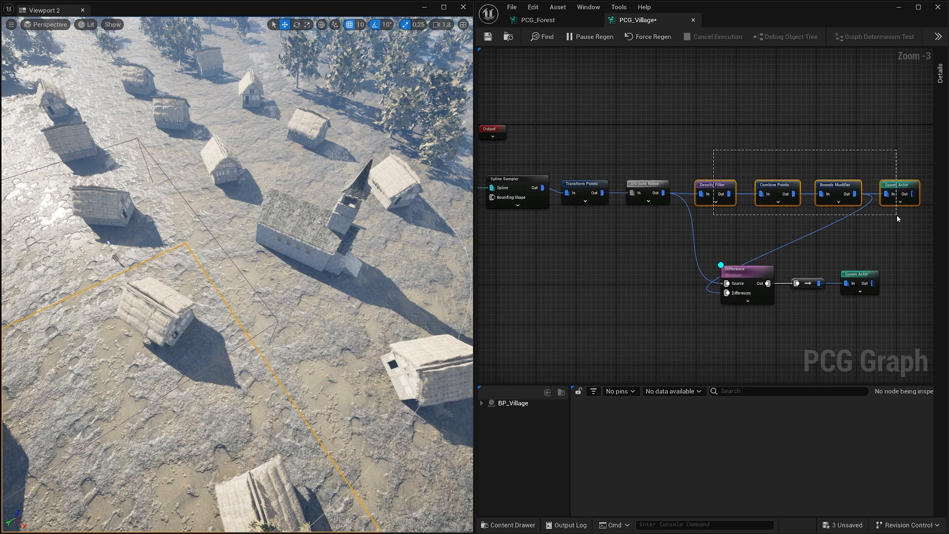
{"action": "key", "text": "c"}
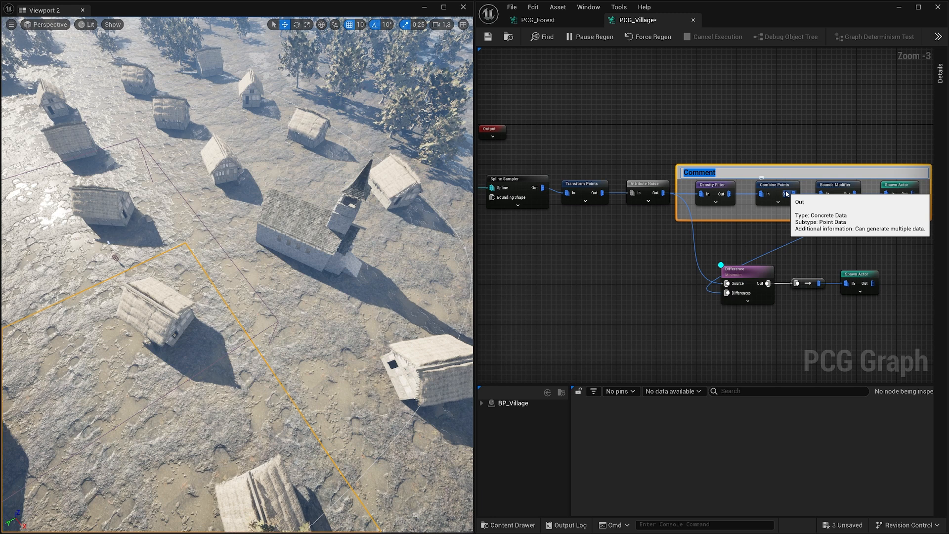
{"action": "type", "text": "Spawn Church"}
{"action": "key", "text": "Return"}
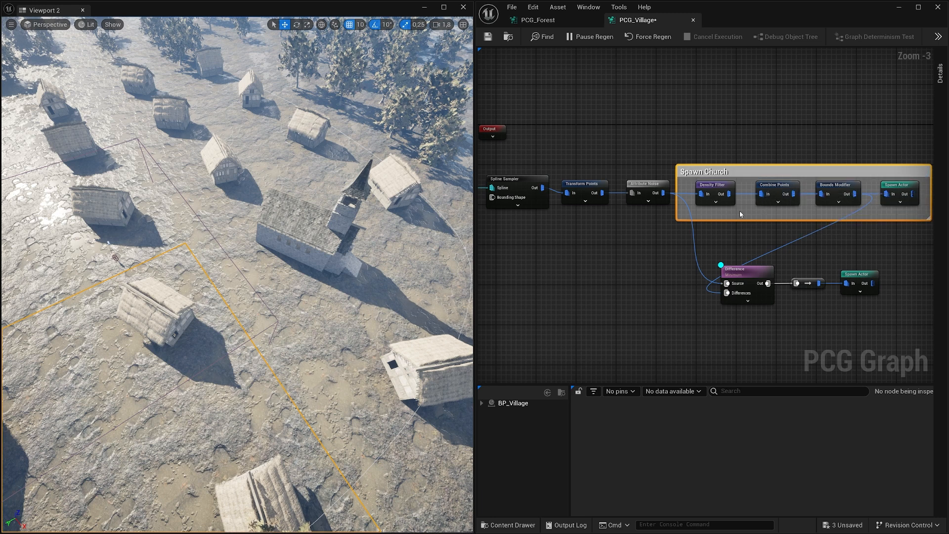
- Inspect the house Spawn Actor's Template Actor Class setting
{"action": "right_click_drag", "start_coordinate": [840, 254], "coordinate": [693, 238]}
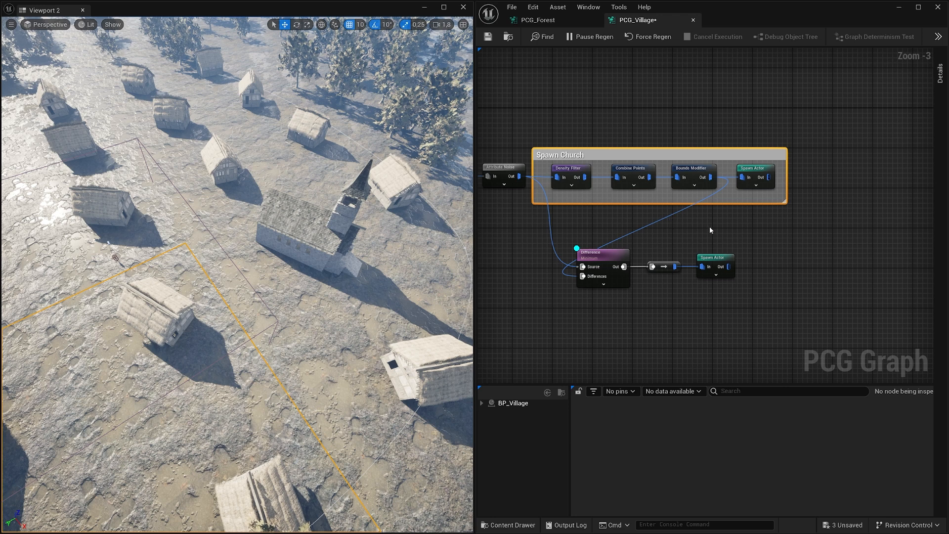
{"action": "left_click", "coordinate": [715, 266]}
{"action": "left_click", "coordinate": [941, 75]}
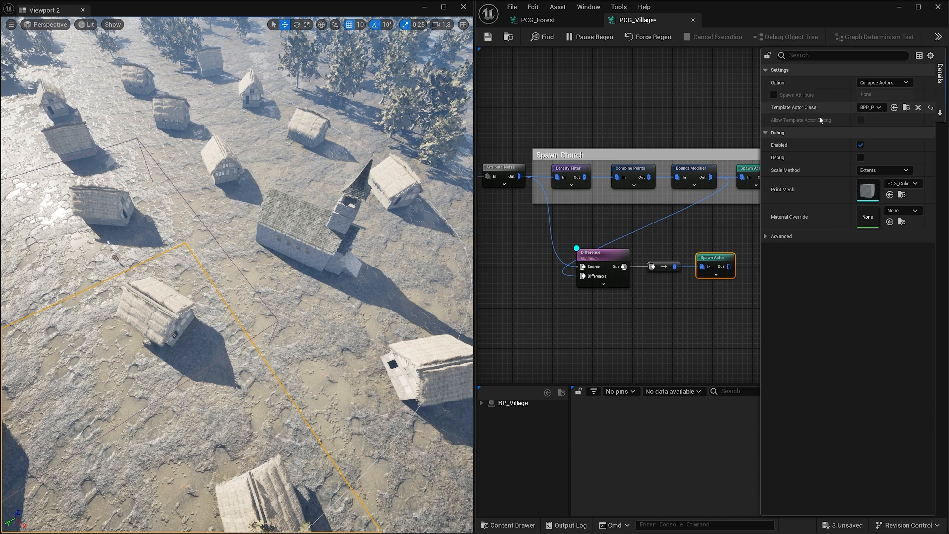
{"action": "left_click", "coordinate": [722, 235]}
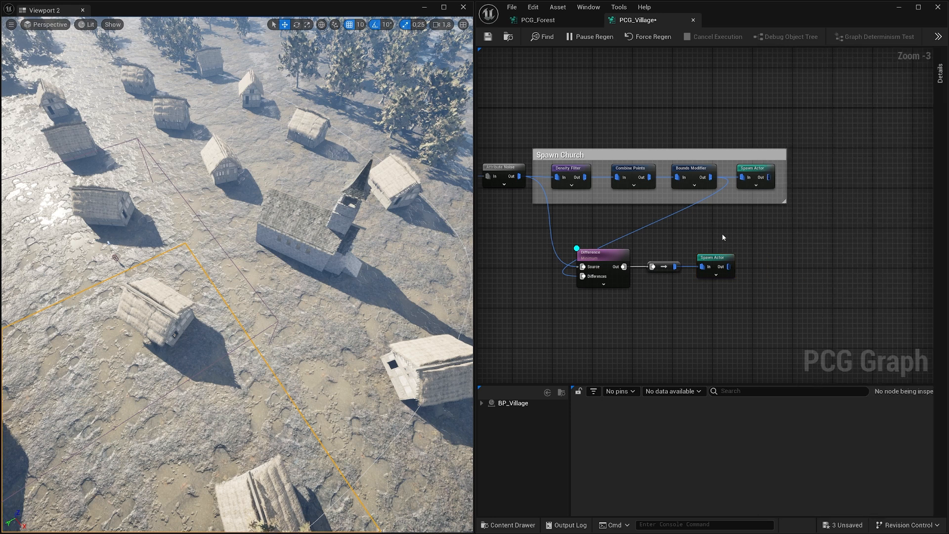
- Disable the house Spawn Actor and examine the Difference node's debug points across the village area
{"action": "left_click", "coordinate": [714, 259]}
{"action": "key", "text": "e"}
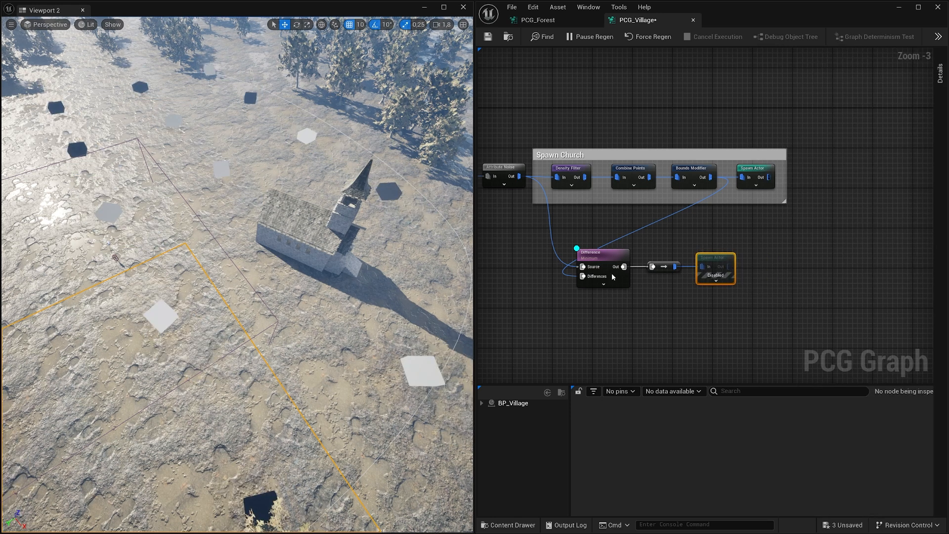
{"action": "left_click", "coordinate": [575, 267]}
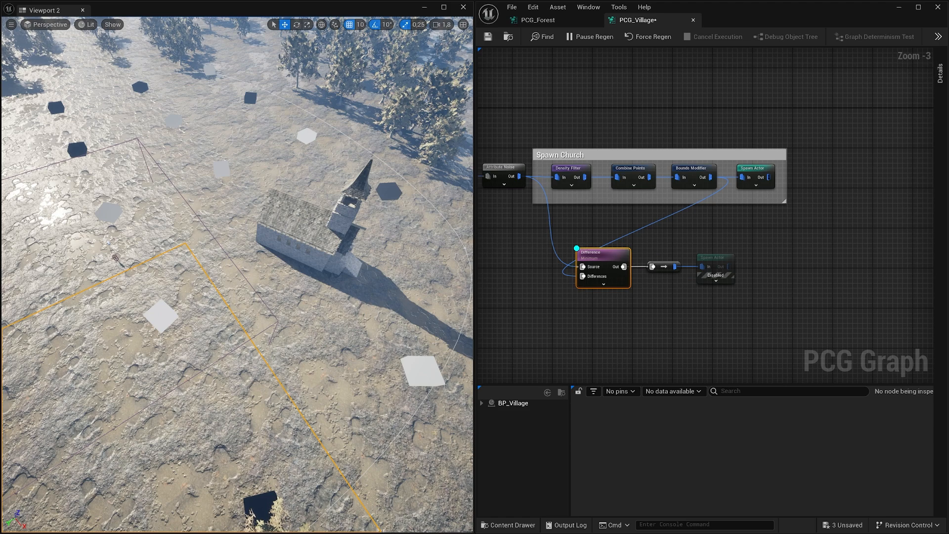
{"action": "key", "text": "s"}
{"action": "right_click_drag", "start_coordinate": [257, 277], "coordinate": [314, 257]}
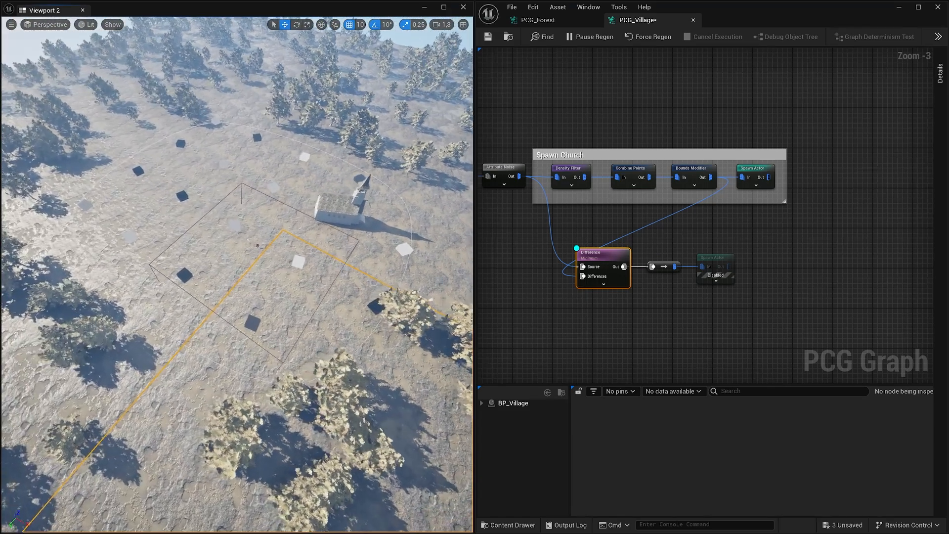
{"action": "key", "text": "d"}
{"action": "mouse_move", "coordinate": [340, 209]}
{"action": "right_mouse_down"}
{"action": "mouse_move", "coordinate": [319, 204]}
{"action": "mouse_move", "coordinate": [340, 208]}
{"action": "right_mouse_up"}
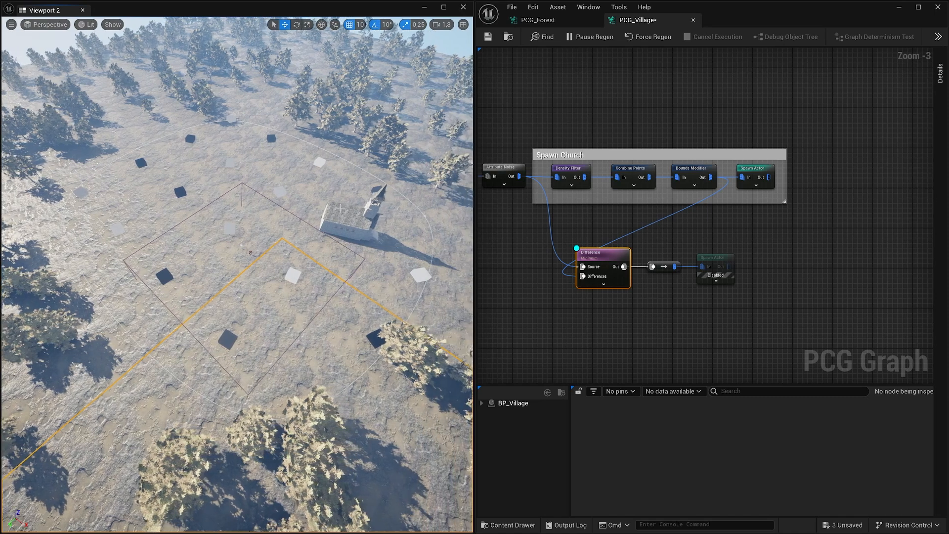
- Browse the Demonic_Village Blueprints folder for the available BPP_PLA_House blueprints
{"action": "right_click_drag", "start_coordinate": [711, 271], "coordinate": [651, 260]}
{"action": "left_click", "coordinate": [639, 317]}
{"action": "key", "text": "ctrl+space"}
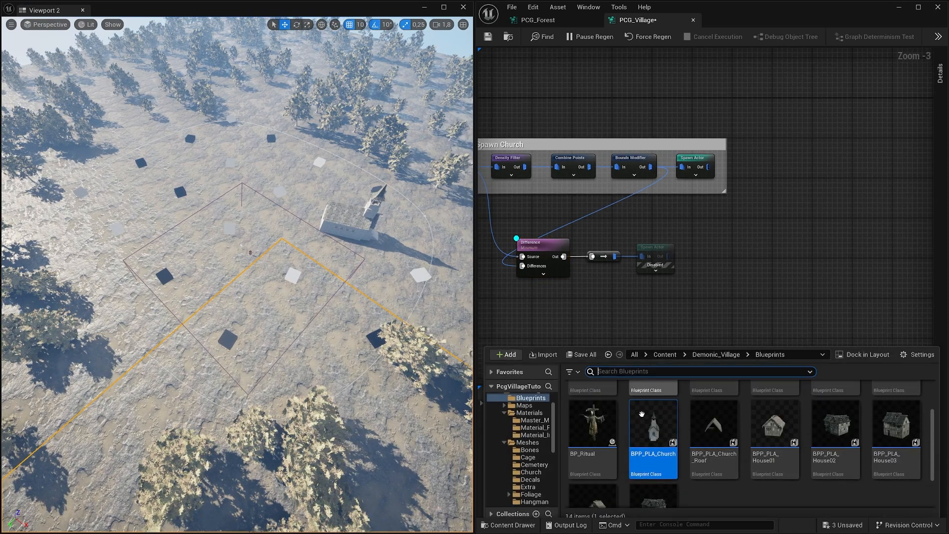
{"action": "scroll", "coordinate": [750, 445], "scroll_direction": "up", "scroll_amount": 4}
{"action": "scroll", "coordinate": [760, 435], "scroll_direction": "down", "scroll_amount": 7}
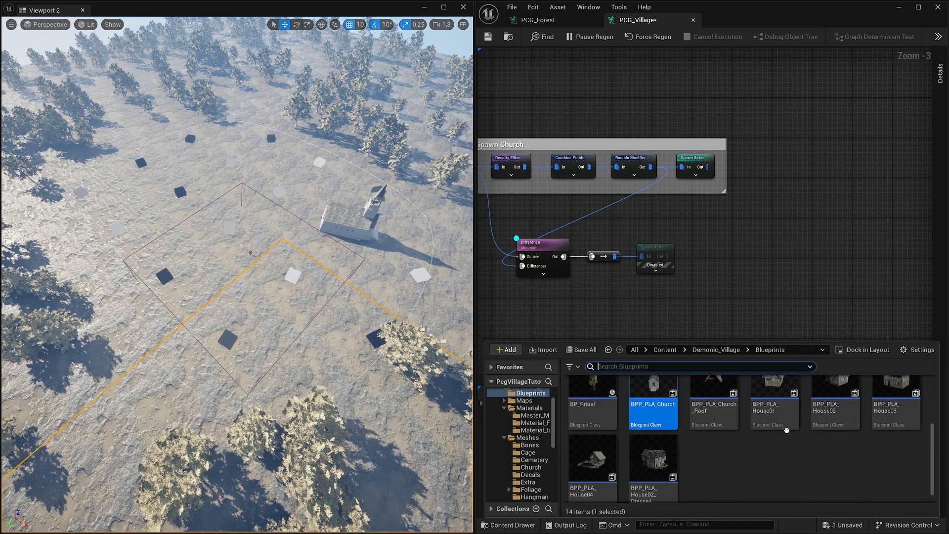
{"action": "scroll", "coordinate": [786, 429], "scroll_direction": "up", "scroll_amount": 3}
{"action": "scroll", "coordinate": [772, 437], "scroll_direction": "down", "scroll_amount": 2}
{"action": "left_click", "coordinate": [777, 419]}
{"action": "left_click", "coordinate": [830, 414]}
{"action": "left_click", "coordinate": [891, 409]}
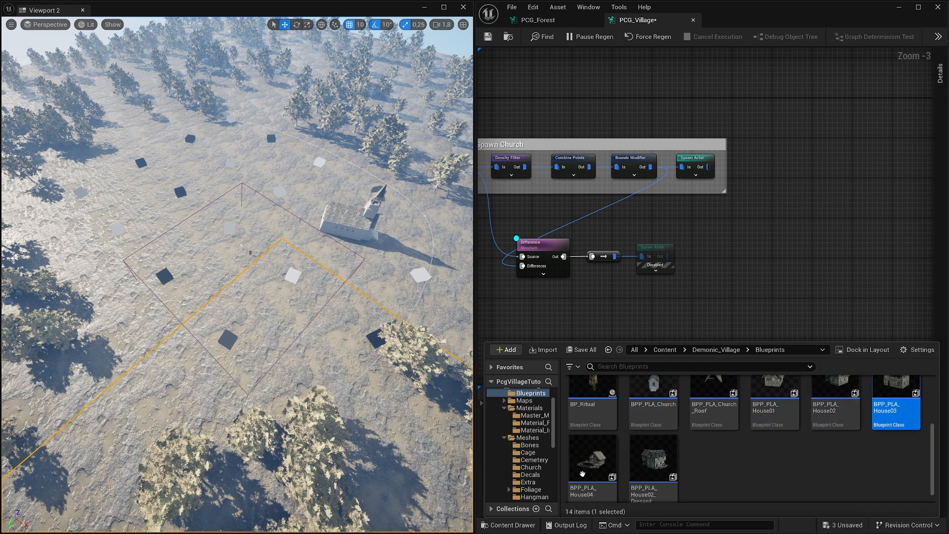
{"action": "scroll", "coordinate": [597, 453], "scroll_direction": "down", "scroll_amount": 1}
{"action": "left_click", "coordinate": [644, 283]}
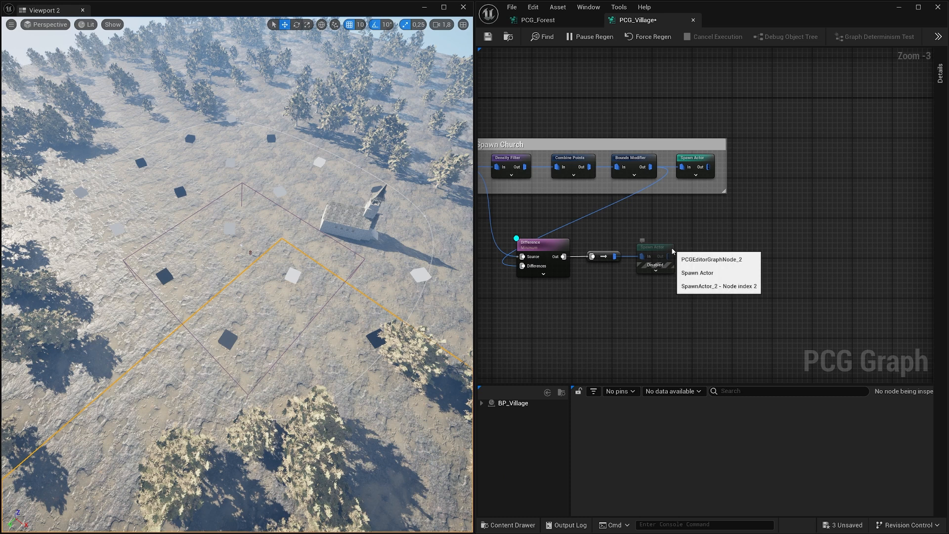
- Add a Density Filter node below the disabled Spawn Actor, fed by the converted output of the Difference node
{"action": "scroll", "coordinate": [623, 222], "scroll_direction": "up", "scroll_amount": 1}
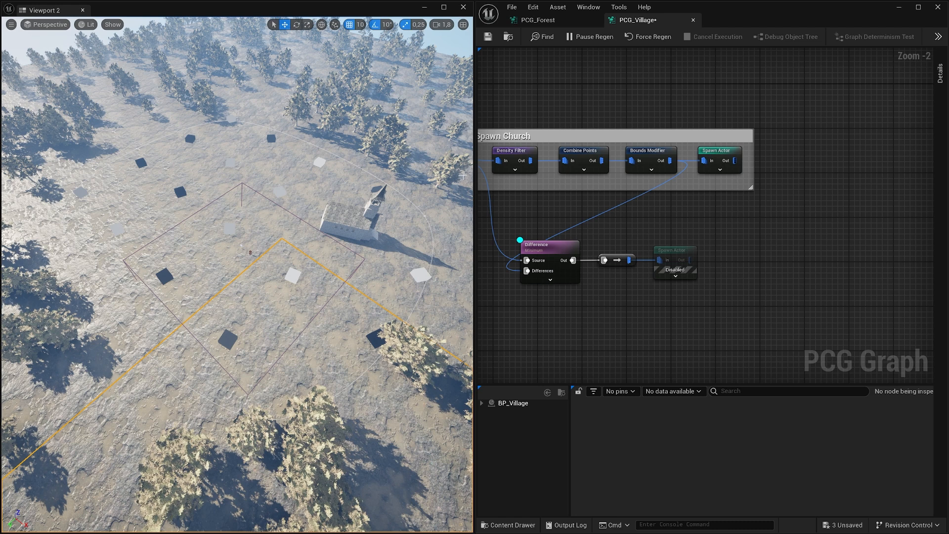
{"action": "right_click_drag", "start_coordinate": [681, 317], "coordinate": [652, 310]}
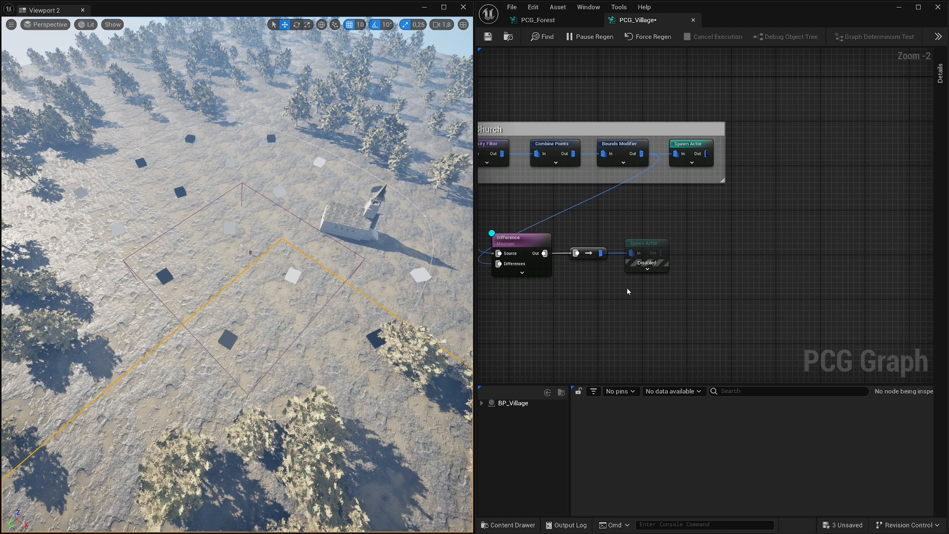
{"action": "left_click_drag", "start_coordinate": [601, 253], "coordinate": [618, 326]}
{"action": "type", "text": "filter"}
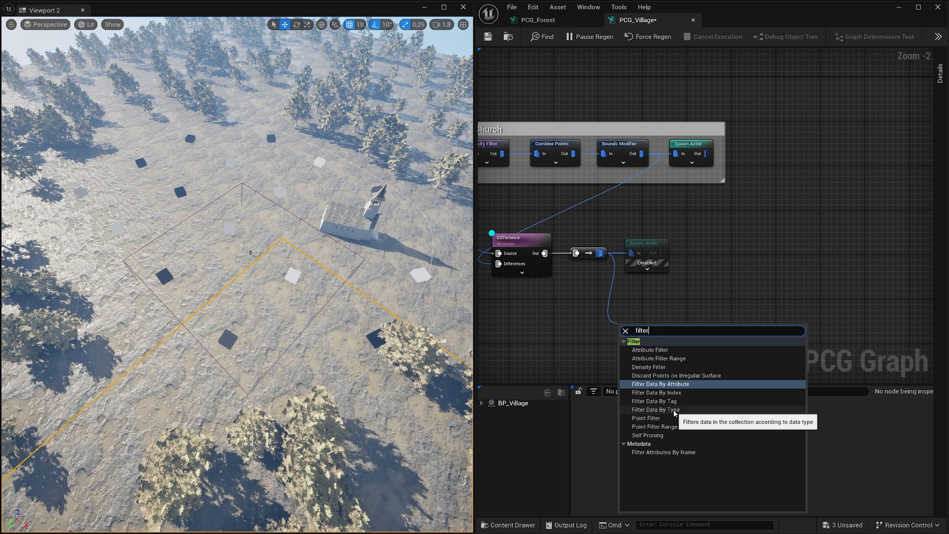
{"action": "left_click", "coordinate": [661, 370]}
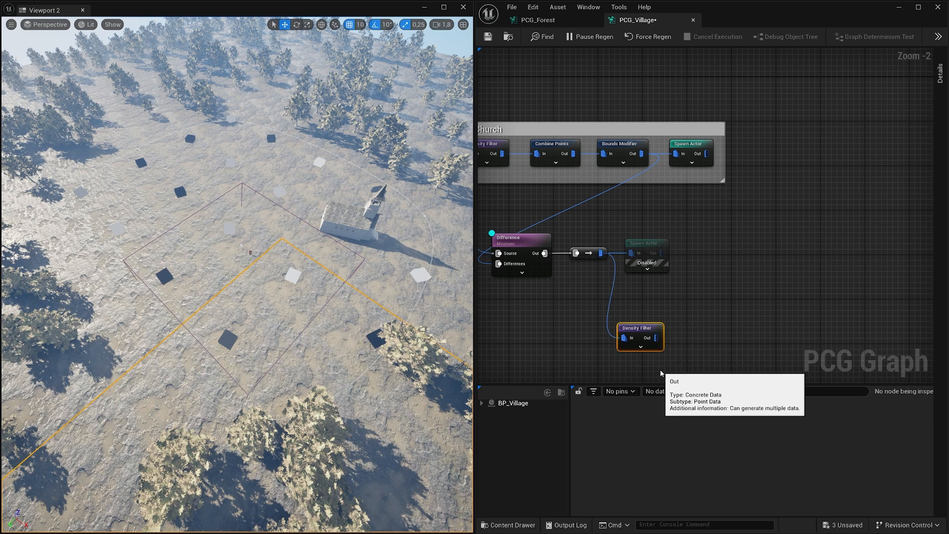
- Compare the new Density Filter's bounds with the church Density Filter's bounds, undoing the accidental move of the church filter
{"action": "left_click", "coordinate": [940, 73]}
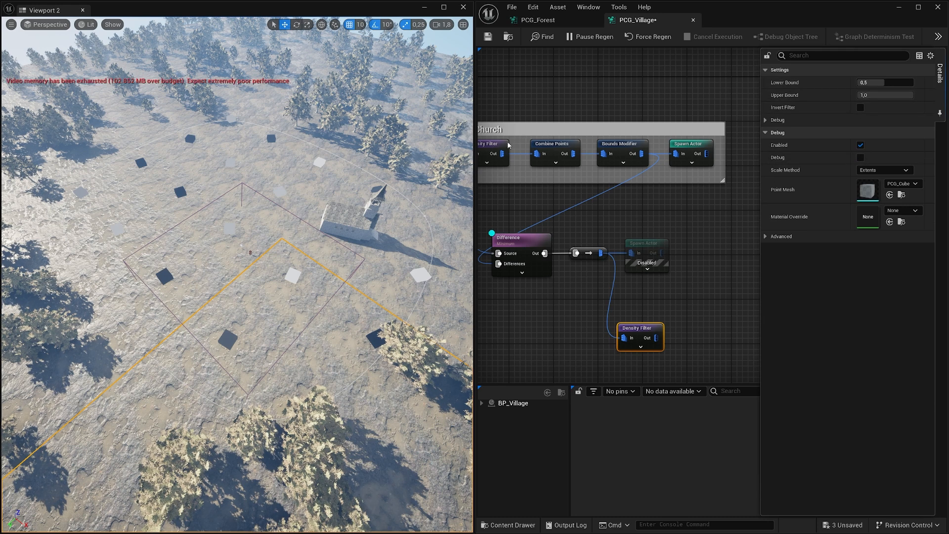
{"action": "left_click_drag", "start_coordinate": [494, 149], "coordinate": [541, 137]}
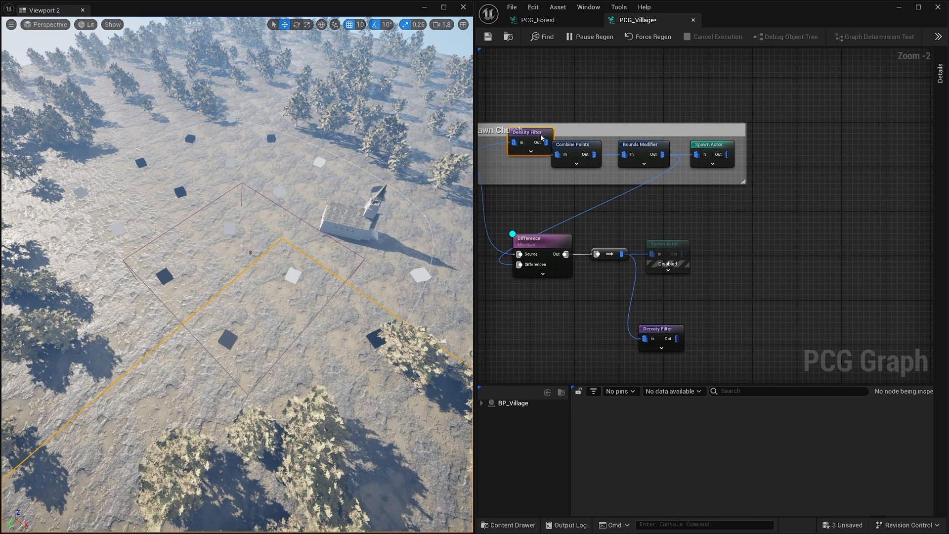
{"action": "key", "text": "ctrl+z"}
{"action": "left_click", "coordinate": [940, 75]}
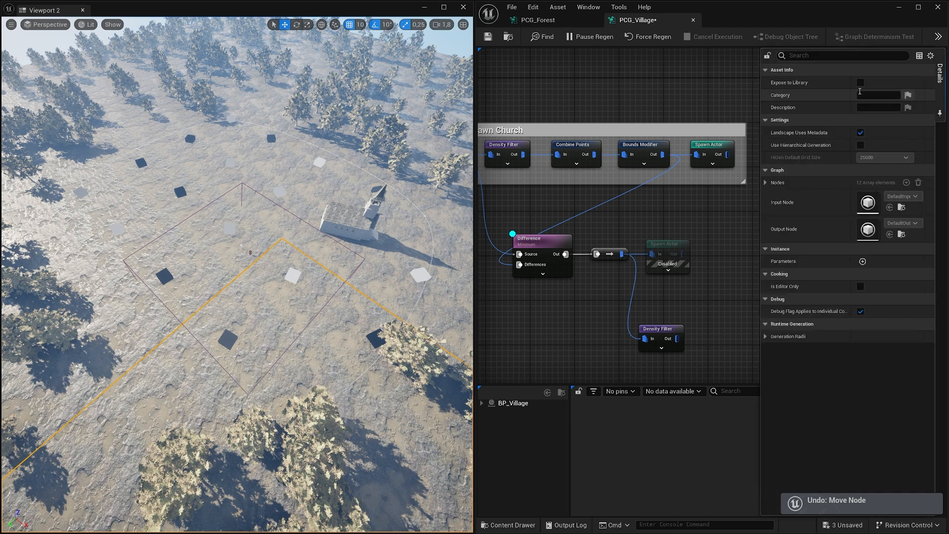
{"action": "left_click", "coordinate": [504, 149]}
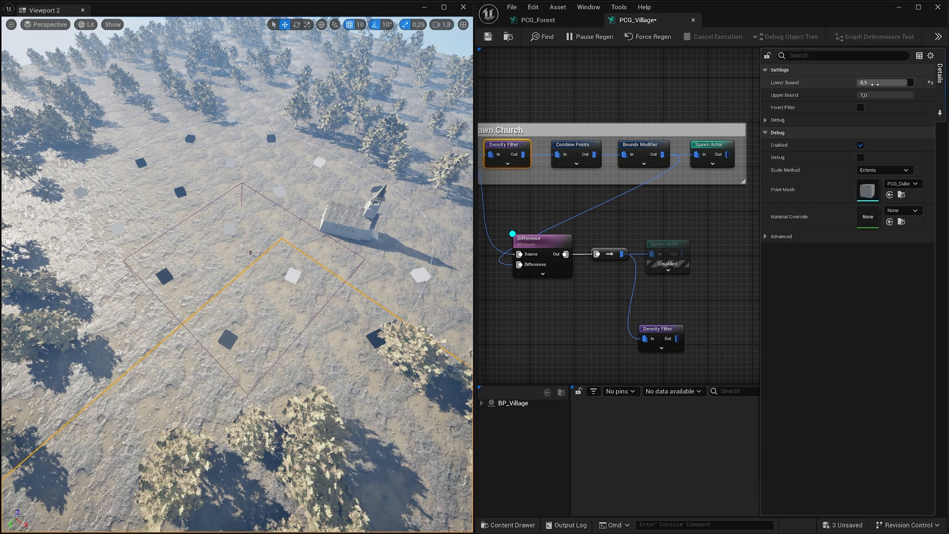
- Set the new Density Filter's lower bound to 0.8 and its upper bound to 0.9
{"action": "left_click", "coordinate": [657, 330]}
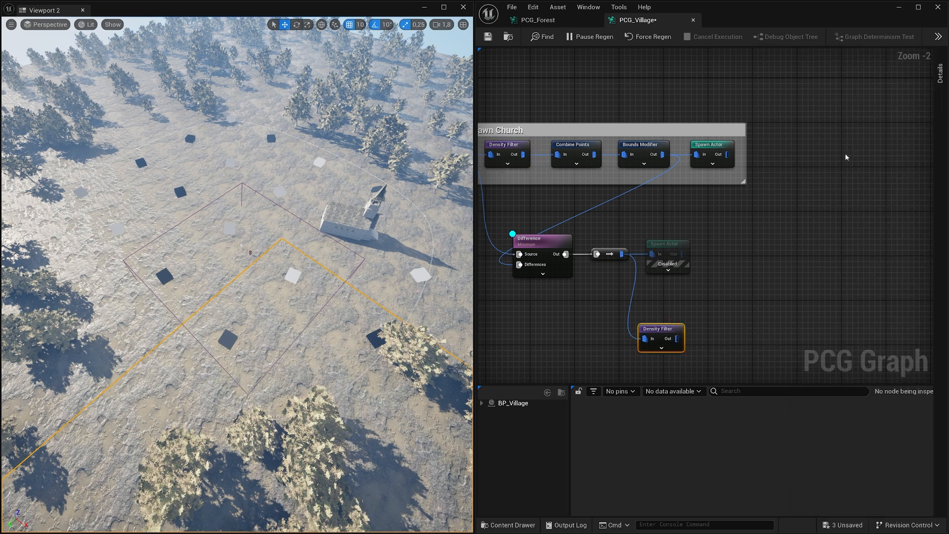
{"action": "left_click", "coordinate": [940, 73]}
{"action": "left_click", "coordinate": [870, 82]}
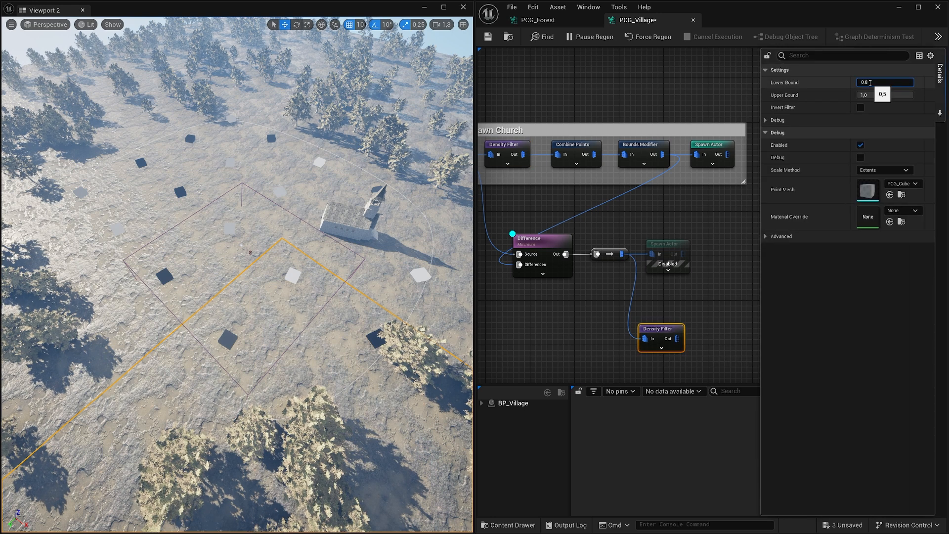
{"action": "key", "text": "Return"}
{"action": "left_click", "coordinate": [877, 96]}
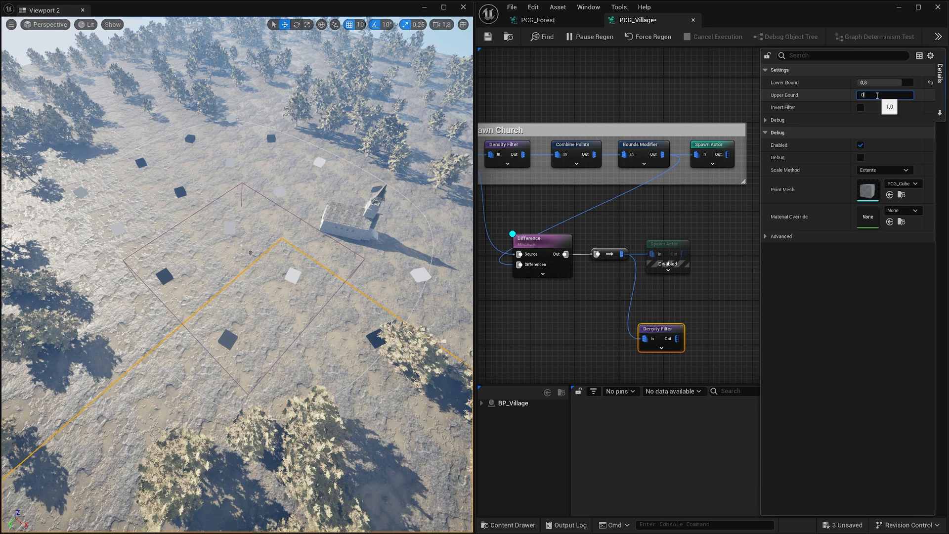
{"action": "key", "text": "Return"}
- Switch point debugging from the Difference node to the new Density Filter and place the filter just below the disabled Spawn Actor
{"action": "left_click", "coordinate": [659, 310]}
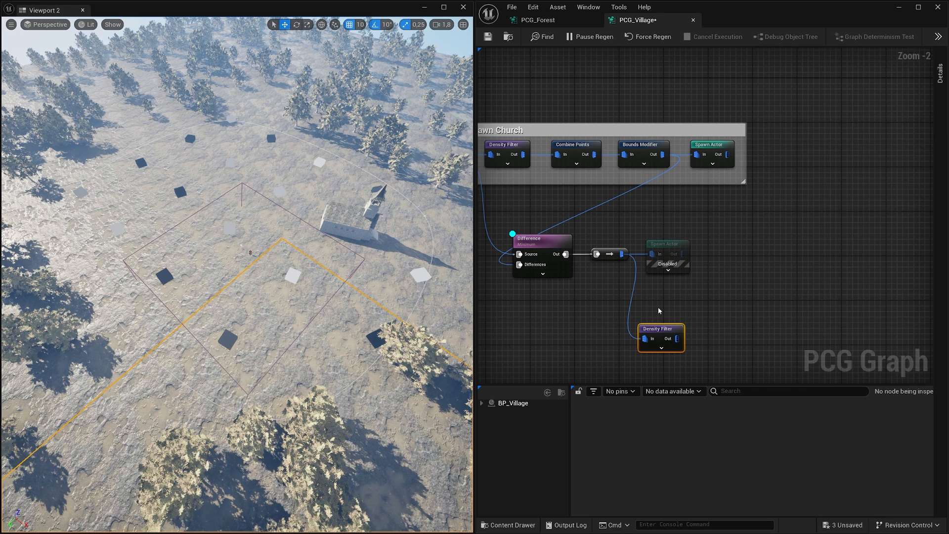
{"action": "left_click", "coordinate": [540, 244]}
{"action": "left_click", "coordinate": [660, 329]}
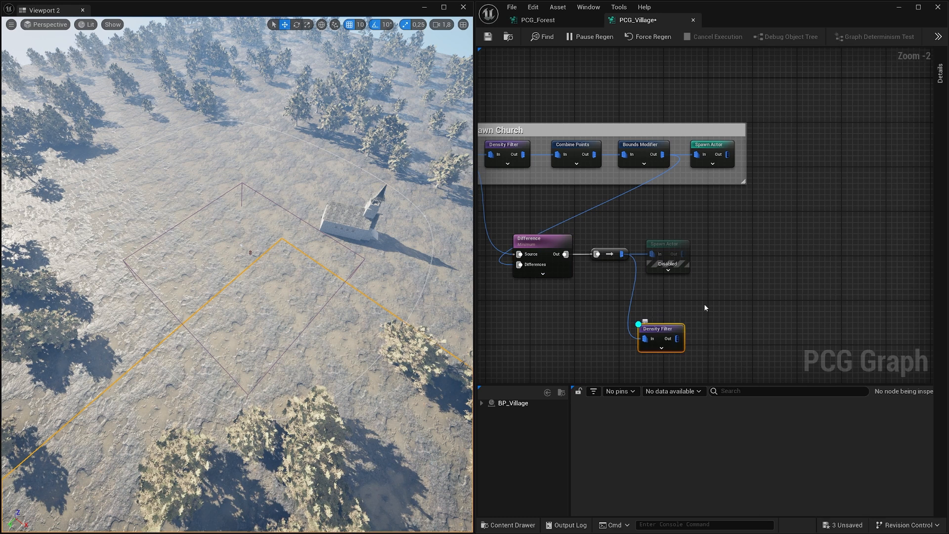
{"action": "left_click_drag", "start_coordinate": [670, 335], "coordinate": [695, 305]}
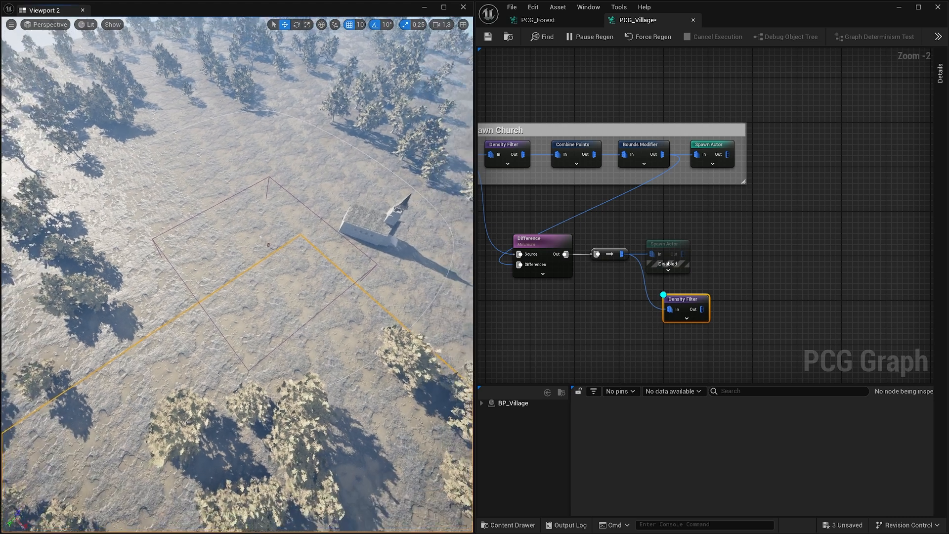
{"action": "right_click_drag", "start_coordinate": [277, 267], "coordinate": [307, 249]}
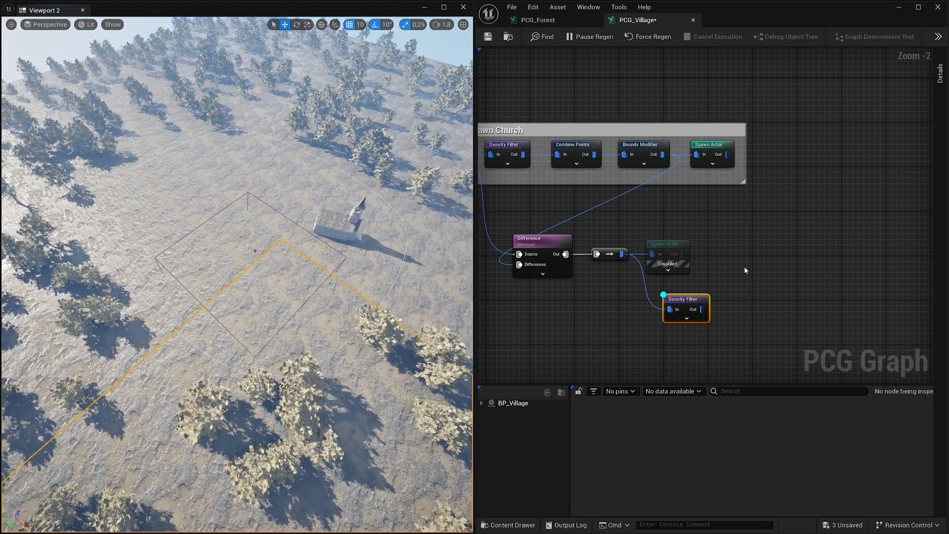
- Widen the new Density Filter's range by setting its lower bound to 0.6, and check its debug points in the village area
{"action": "left_click", "coordinate": [940, 73]}
{"action": "left_click", "coordinate": [902, 83]}
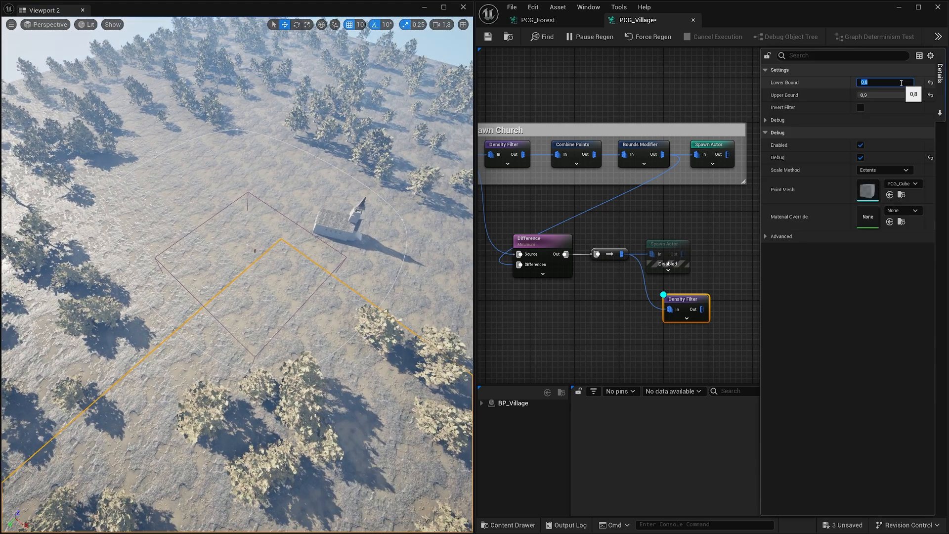
{"action": "left_click", "coordinate": [721, 220]}
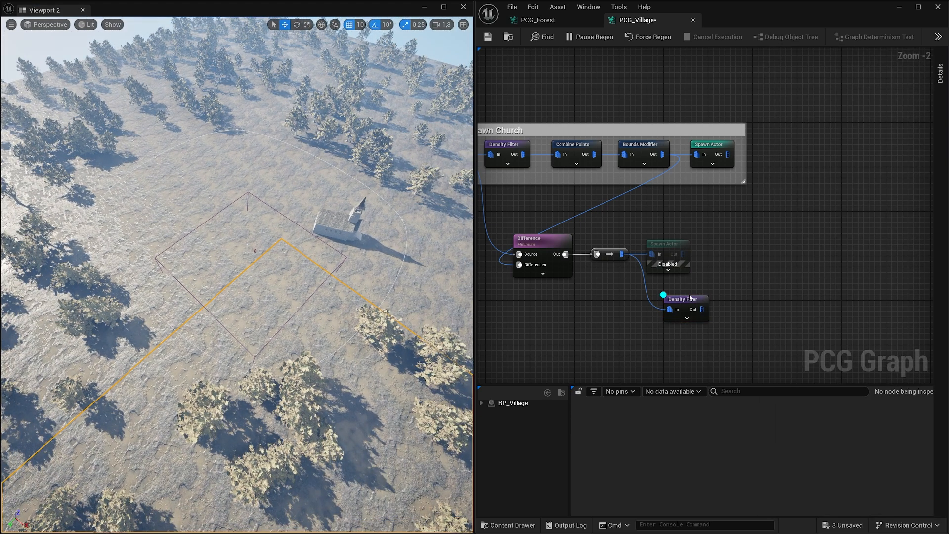
{"action": "left_click", "coordinate": [691, 300]}
{"action": "left_click", "coordinate": [940, 73]}
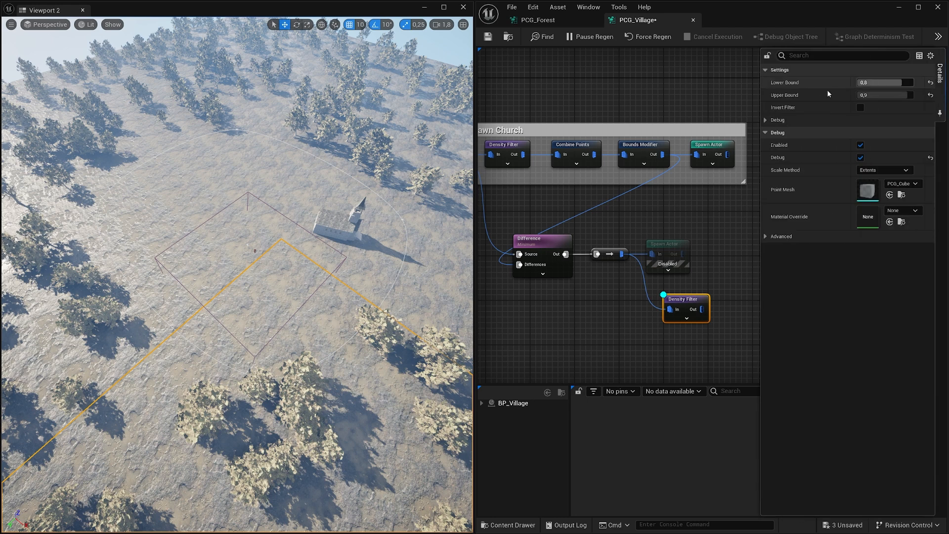
{"action": "left_click_drag", "start_coordinate": [885, 83], "coordinate": [890, 83]}
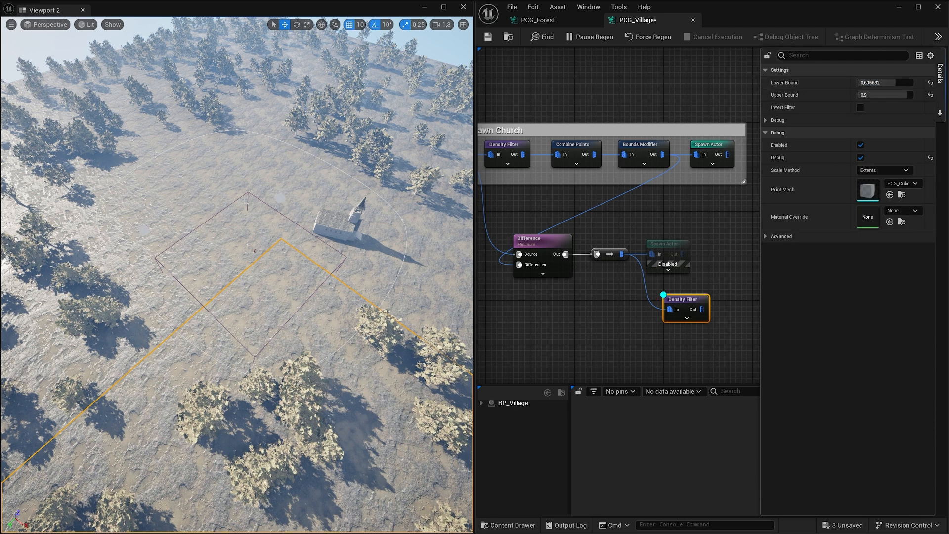
{"action": "left_click", "coordinate": [886, 82]}
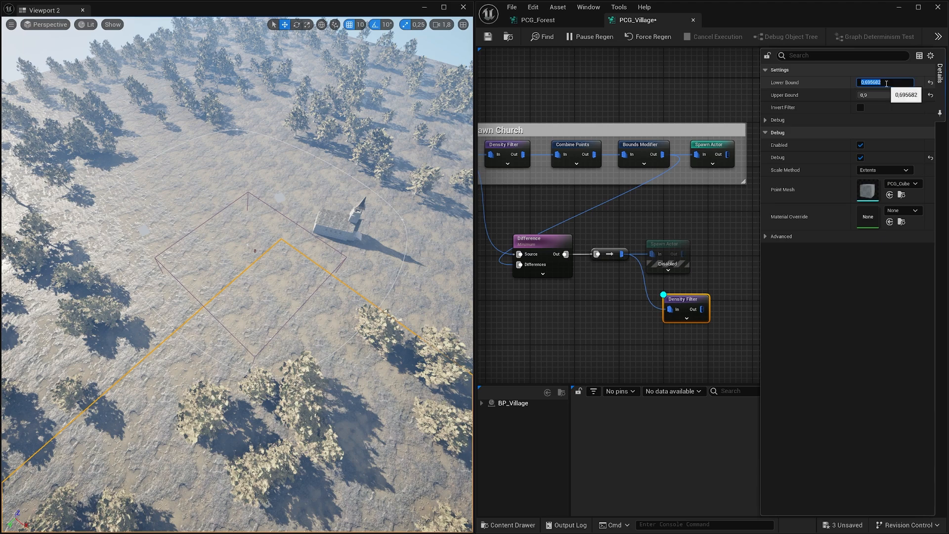
{"action": "type", "text": "0,6"}
{"action": "key", "text": "Return"}
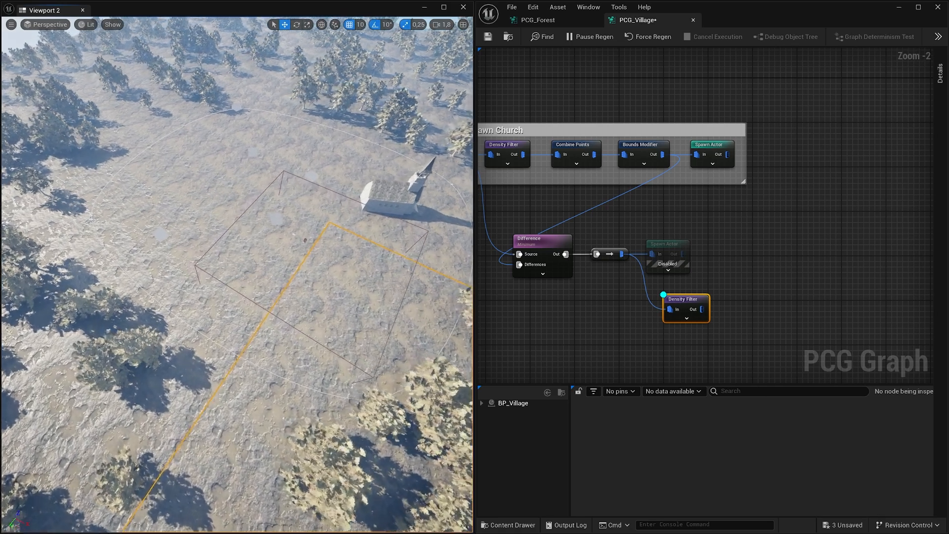
{"action": "mouse_move", "coordinate": [348, 181]}
{"action": "right_mouse_down"}
{"action": "mouse_move", "coordinate": [331, 176]}
{"action": "mouse_move", "coordinate": [348, 182]}
{"action": "right_mouse_up"}
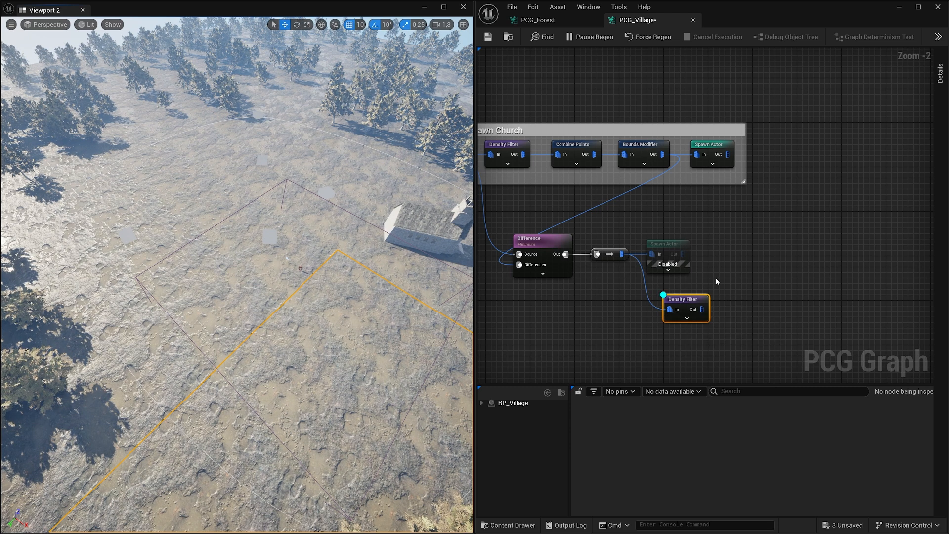
- Add a Spawn Actor node beside the new Density Filter and feed it from the filter's output
{"action": "right_click", "coordinate": [744, 307]}
{"action": "type", "text": "spawn"}
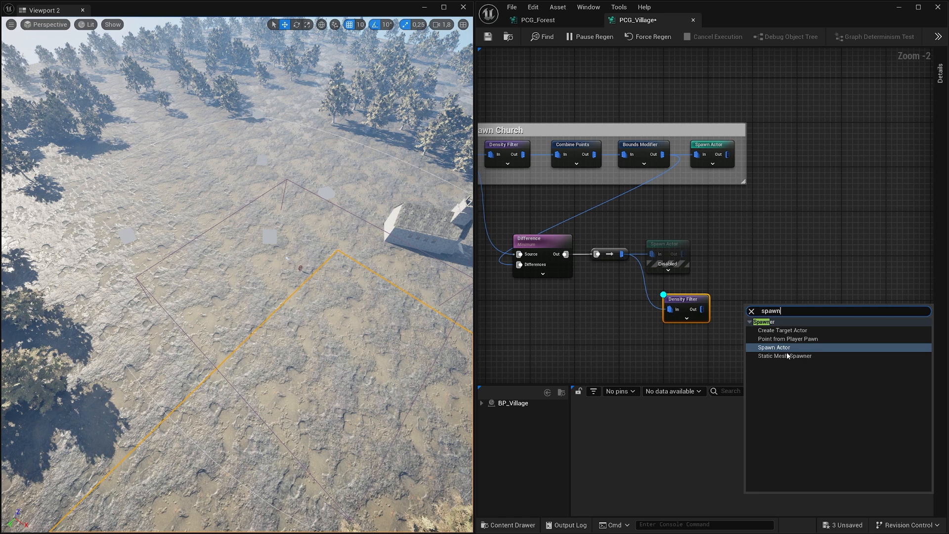
{"action": "key", "text": "Return"}
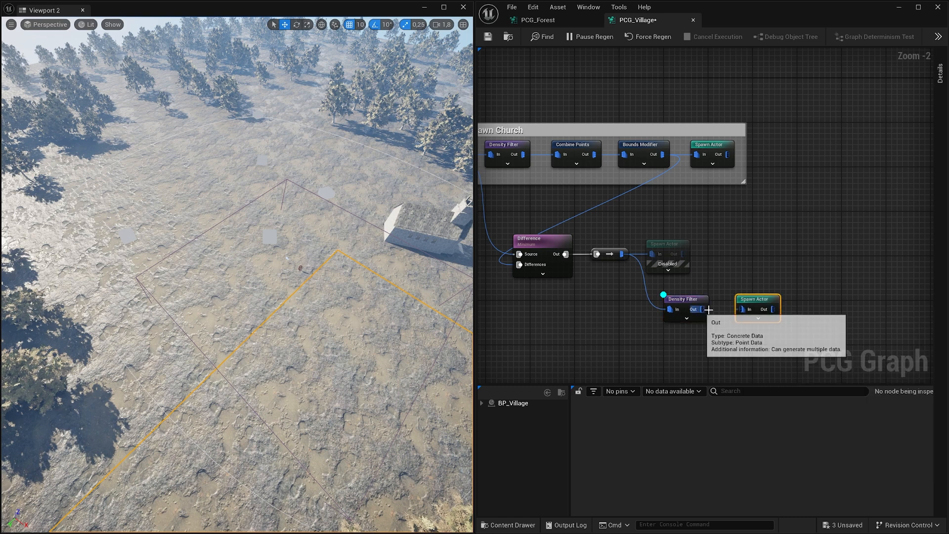
{"action": "left_click_drag", "start_coordinate": [709, 309], "coordinate": [744, 310]}
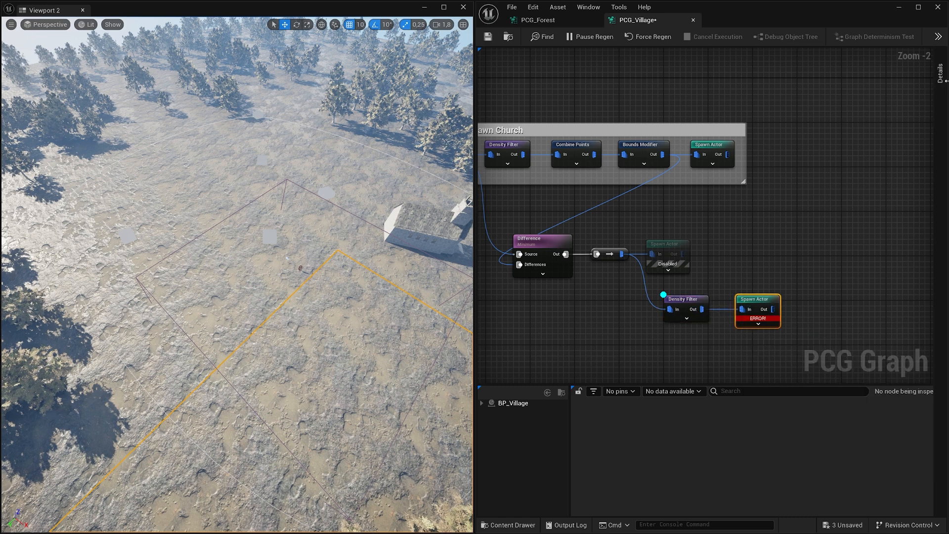
- Assign the BPP_PLA_House04 blueprint as the new Spawn Actor's template actor class
{"action": "key", "text": "ctrl+space"}
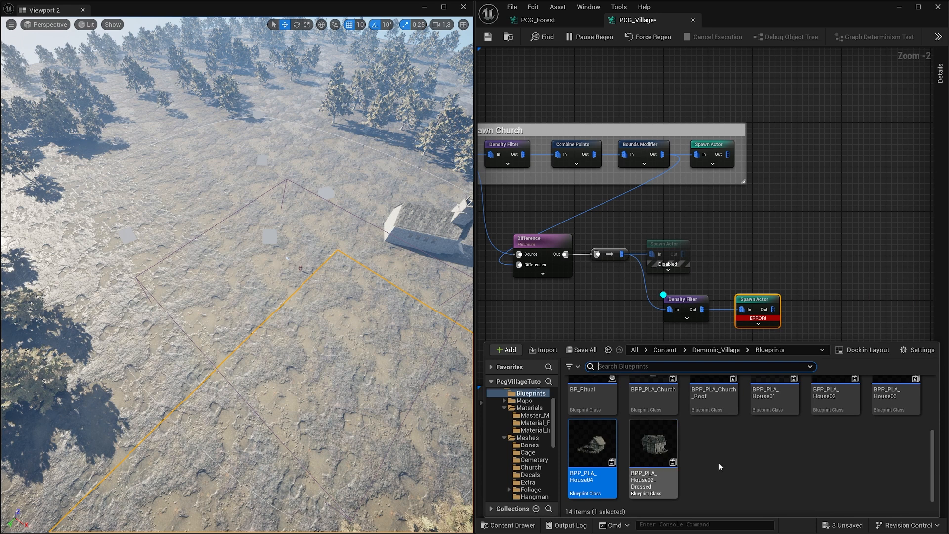
{"action": "scroll", "coordinate": [719, 464], "scroll_direction": "up", "scroll_amount": 1}
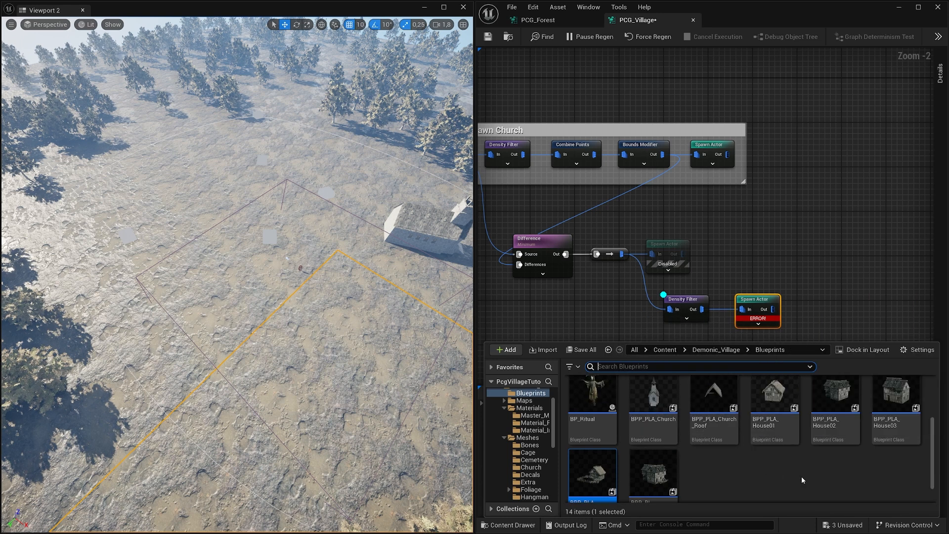
{"action": "scroll", "coordinate": [643, 460], "scroll_direction": "down", "scroll_amount": 1}
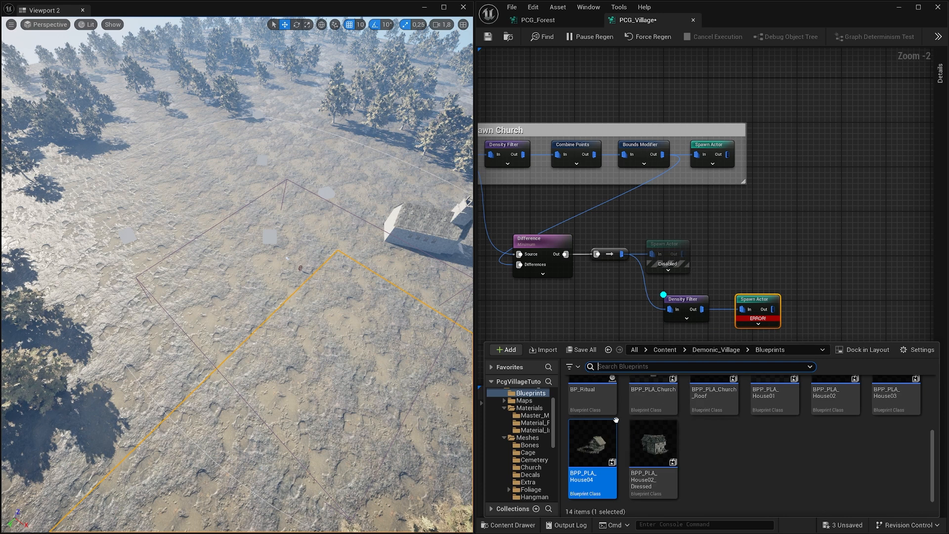
{"action": "left_click", "coordinate": [761, 322]}
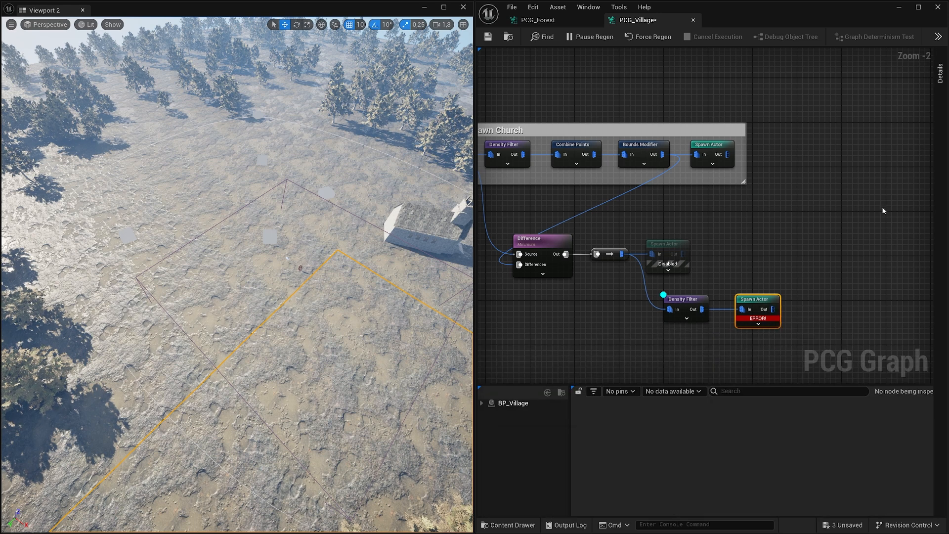
{"action": "left_click", "coordinate": [939, 75]}
{"action": "left_click", "coordinate": [895, 107]}
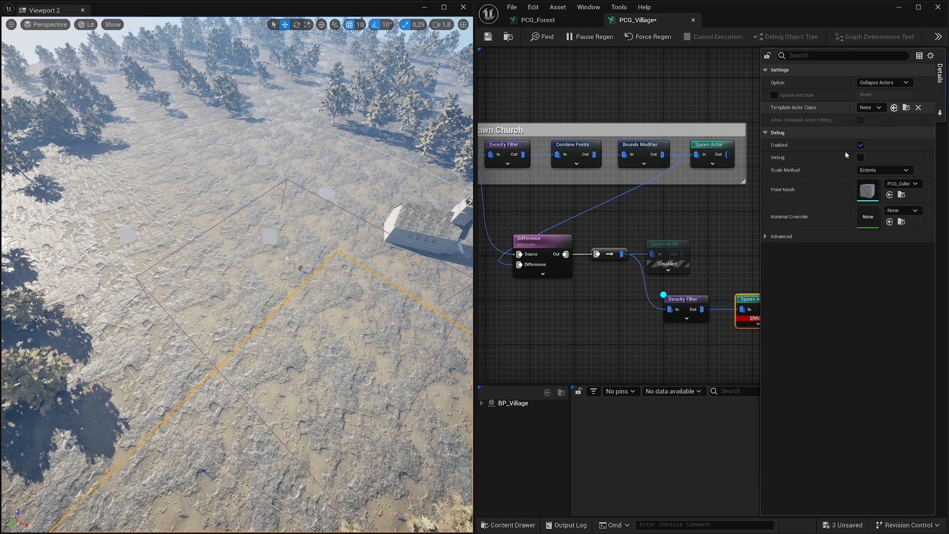
{"action": "left_click", "coordinate": [726, 276]}
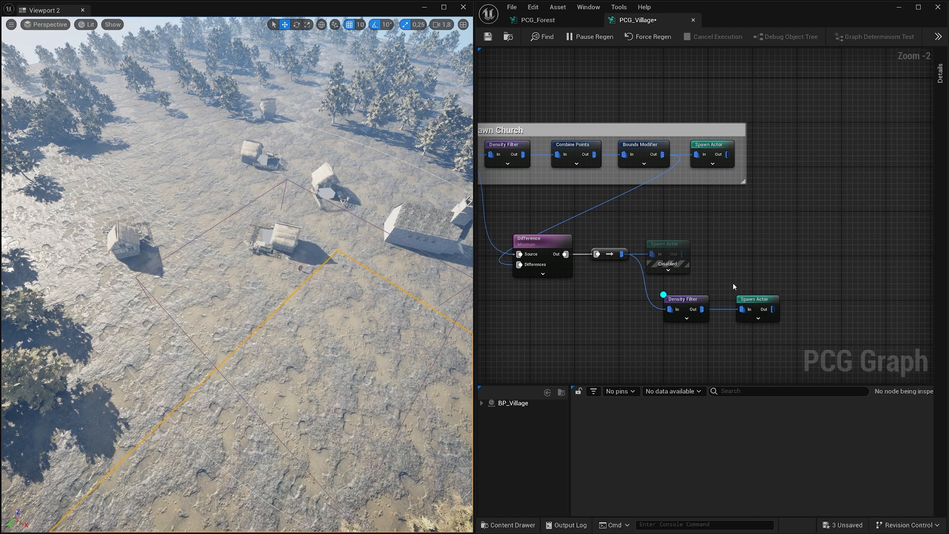
- Duplicate the house Density Filter and align the copy directly below the original
{"action": "right_click_drag", "start_coordinate": [733, 283], "coordinate": [682, 262]}
{"action": "left_click_drag", "start_coordinate": [697, 287], "coordinate": [717, 294]}
{"action": "left_click", "coordinate": [650, 273]}
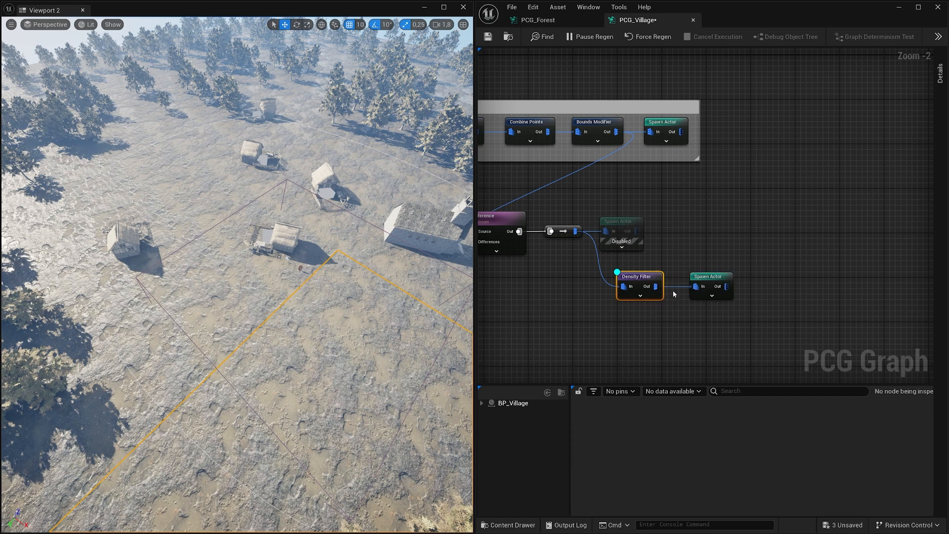
{"action": "key", "text": "ctrl+d"}
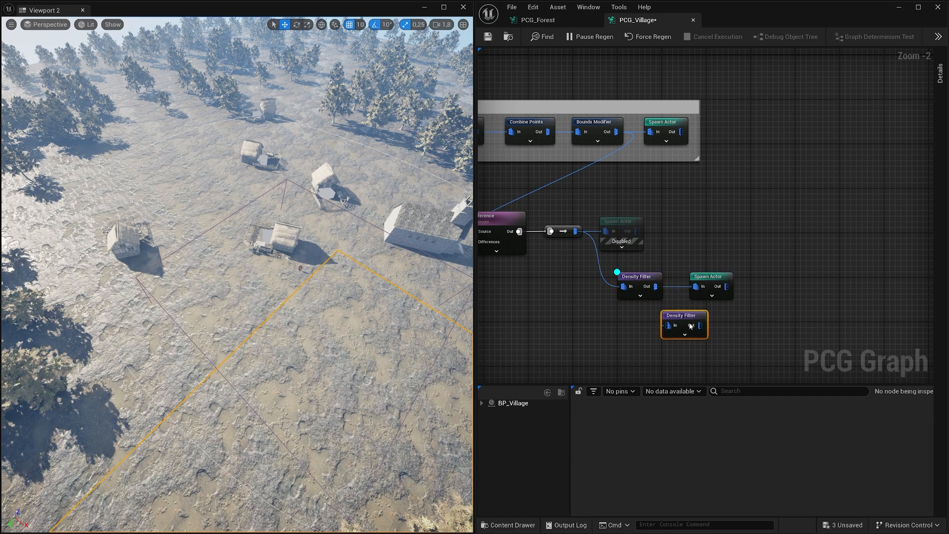
{"action": "left_click_drag", "start_coordinate": [681, 317], "coordinate": [637, 317]}
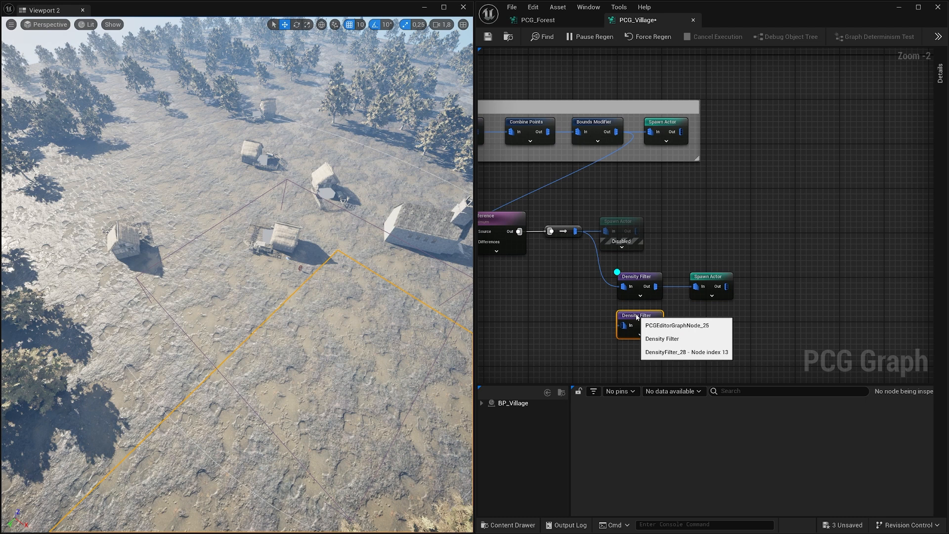
- Set the duplicated Density Filter's upper bound to 0.6 and reduce its lower bound for the next density range
{"action": "left_click", "coordinate": [941, 74]}
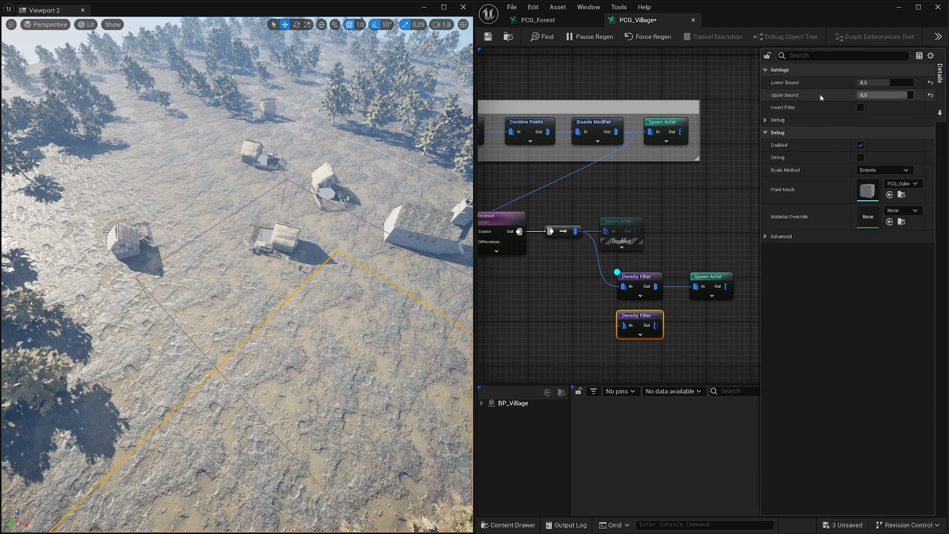
{"action": "left_click", "coordinate": [862, 82]}
{"action": "left_click", "coordinate": [866, 95]}
{"action": "type", "text": "0,6"}
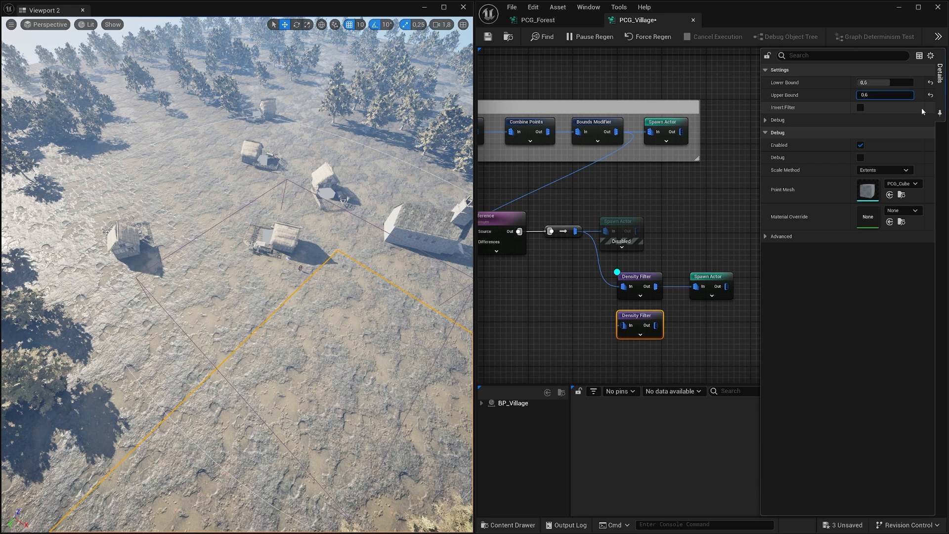
{"action": "left_click", "coordinate": [889, 82]}
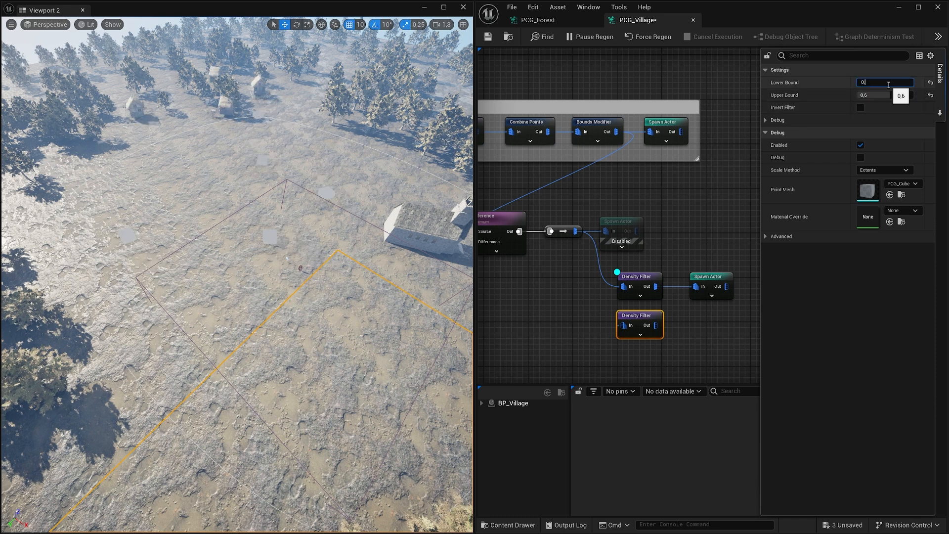
{"action": "key", "text": "Return"}
- Feed the duplicated Density Filter from the converted Difference output and move point debugging from the original filter to the duplicate
{"action": "left_click", "coordinate": [639, 316]}
{"action": "left_click_drag", "start_coordinate": [575, 232], "coordinate": [627, 326]}
{"action": "left_click", "coordinate": [636, 278]}
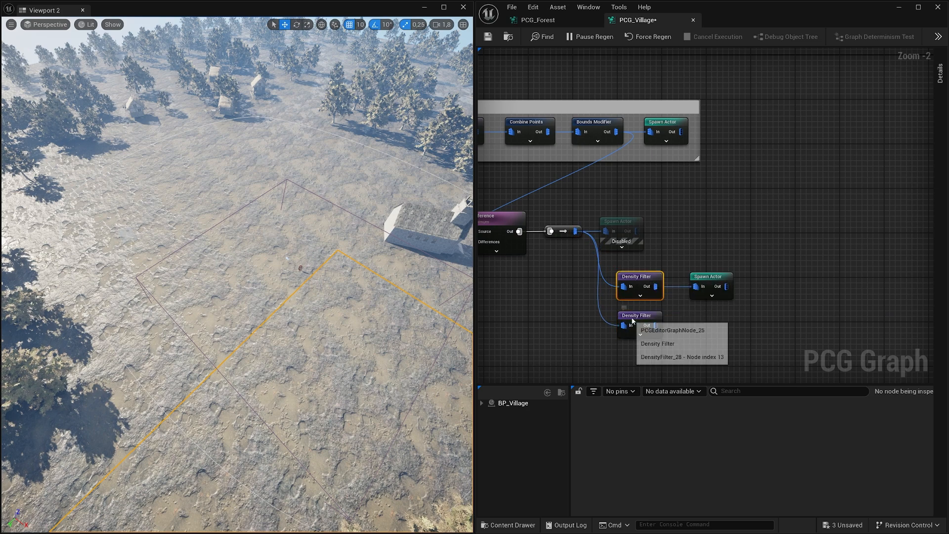
{"action": "left_click", "coordinate": [633, 321]}
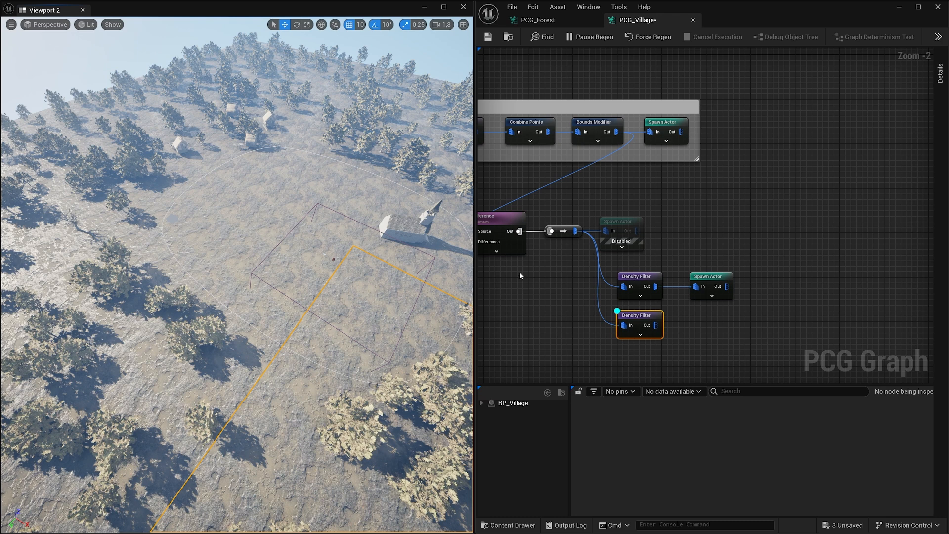
{"action": "right_click_drag", "start_coordinate": [531, 275], "coordinate": [561, 282]}
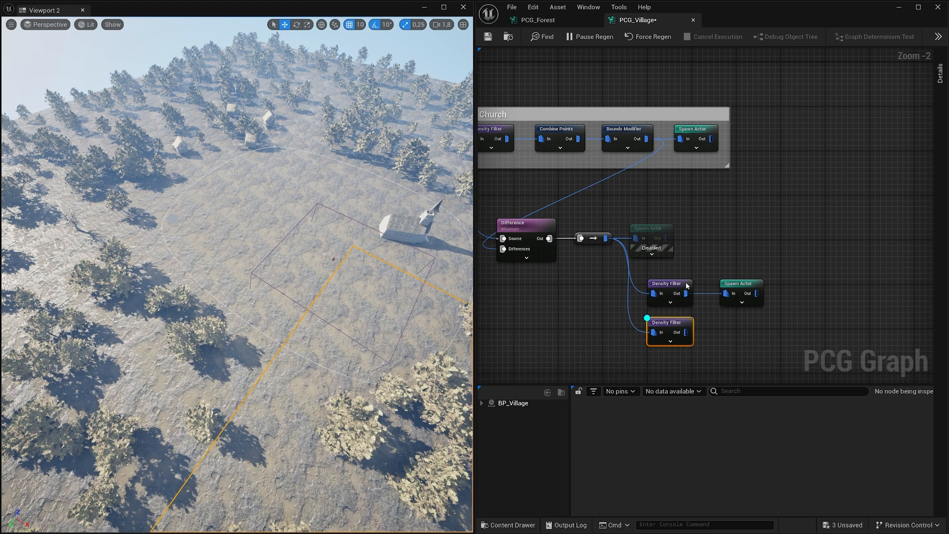
- Keep the details permanently pinned open beside the four Density Filter and Spawn Actor rows
{"action": "right_click_drag", "start_coordinate": [710, 248], "coordinate": [711, 214]}
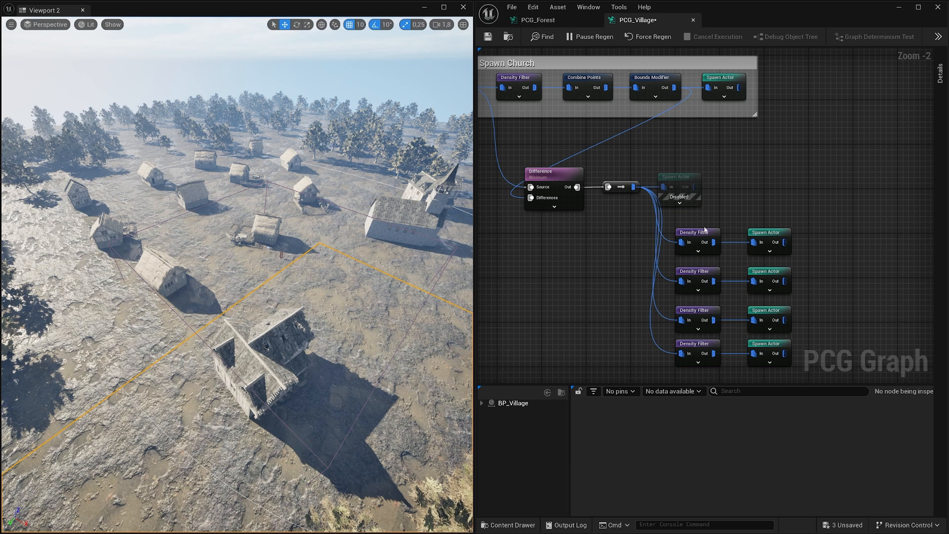
{"action": "left_click", "coordinate": [939, 75]}
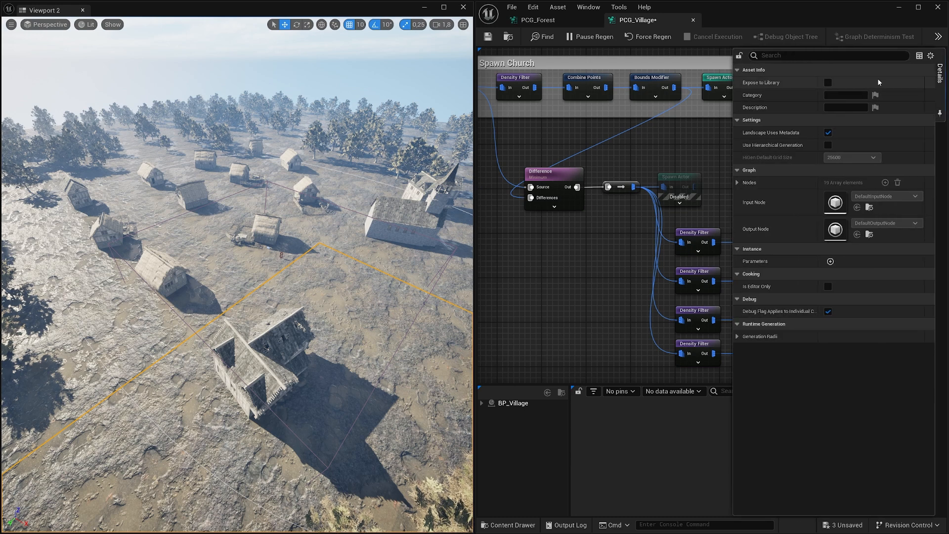
{"action": "left_click", "coordinate": [941, 114]}
{"action": "right_click_drag", "start_coordinate": [689, 149], "coordinate": [586, 98]}
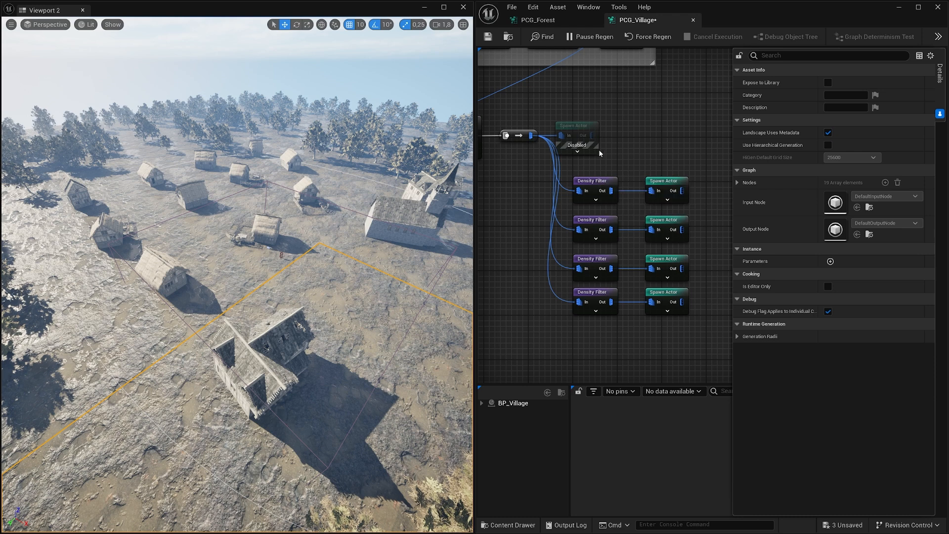
- Delete the disabled Spawn Actor node and align the four Density Filter and Spawn Actor rows with the converted Difference output
{"action": "right_click_drag", "start_coordinate": [600, 154], "coordinate": [626, 158]}
{"action": "left_click", "coordinate": [608, 133]}
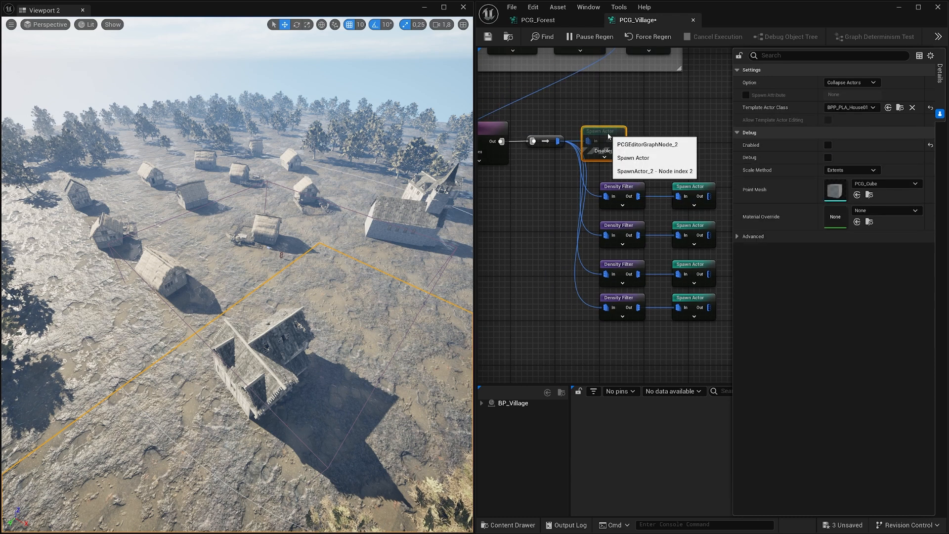
{"action": "key", "text": "Delete"}
{"action": "left_click_drag", "start_coordinate": [591, 164], "coordinate": [701, 313]}
{"action": "key", "text": "q"}
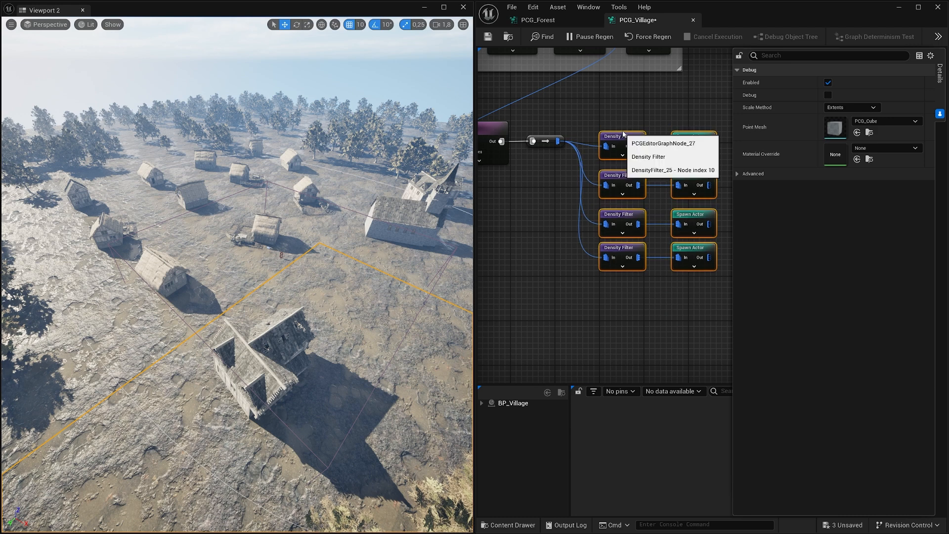
{"action": "left_click", "coordinate": [622, 117]}
- Review the density bounds of the four house Density Filters and the template actor classes of their Spawn Actor nodes
{"action": "right_click_drag", "start_coordinate": [621, 113], "coordinate": [578, 118]}
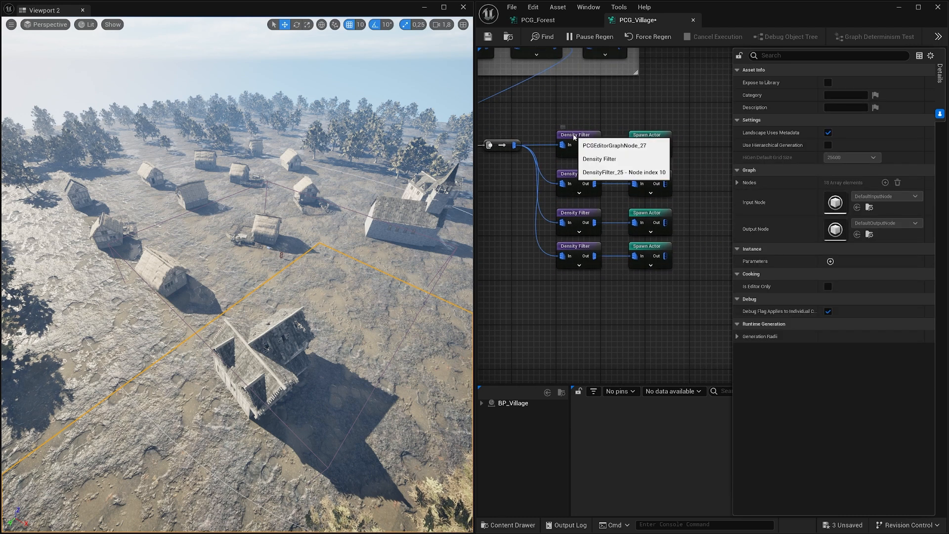
{"action": "left_click", "coordinate": [577, 143]}
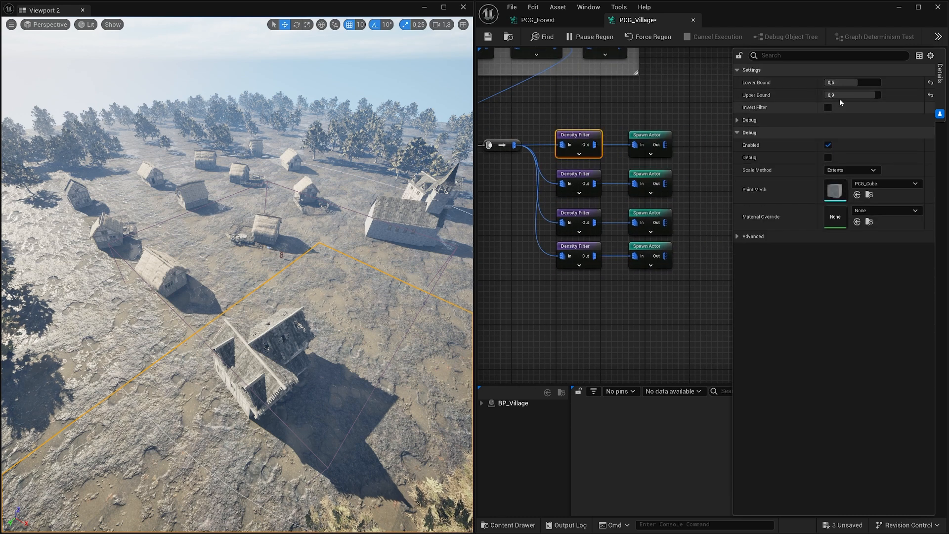
{"action": "left_click", "coordinate": [648, 139]}
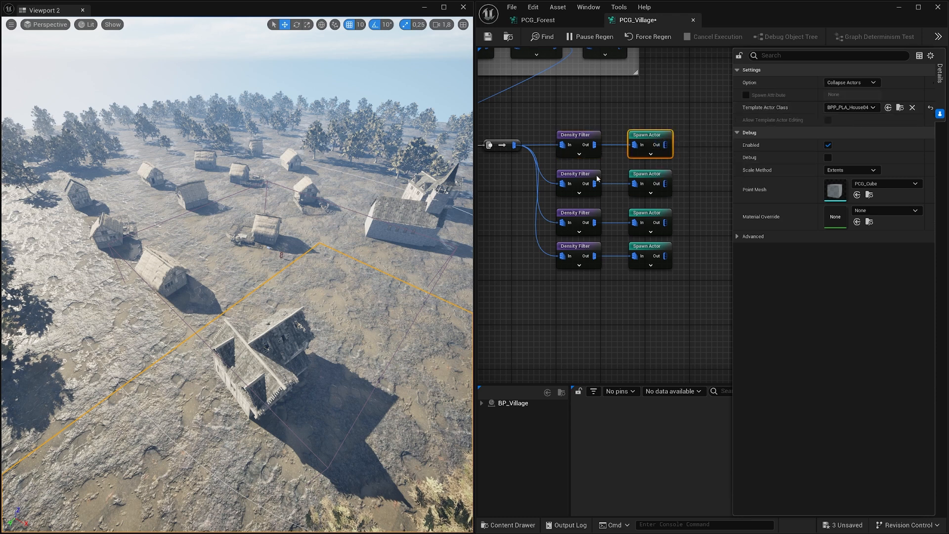
{"action": "left_click", "coordinate": [578, 176]}
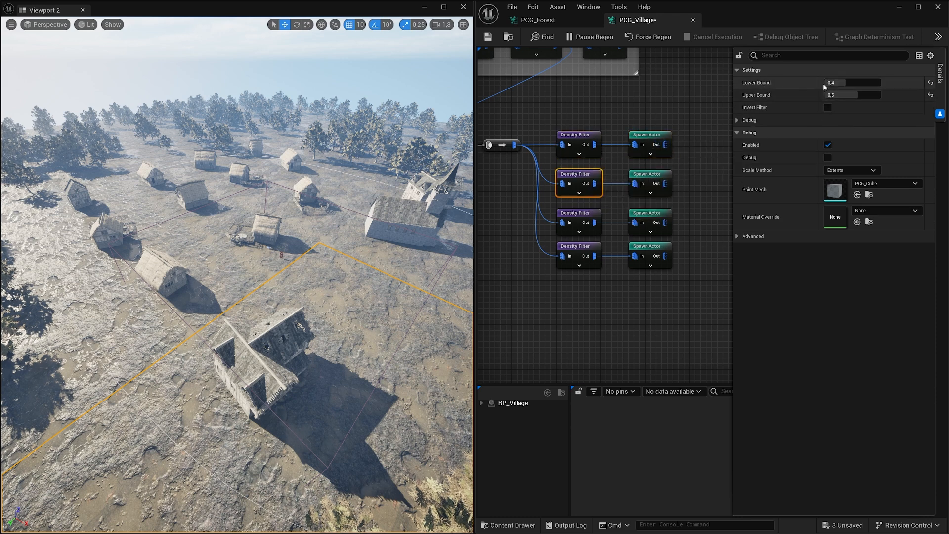
{"action": "left_click", "coordinate": [577, 136]}
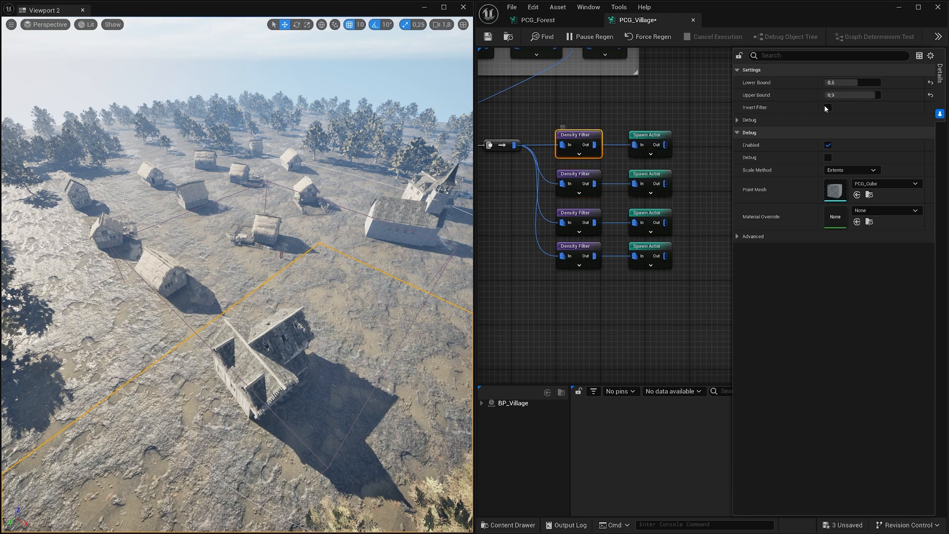
{"action": "left_click", "coordinate": [579, 186]}
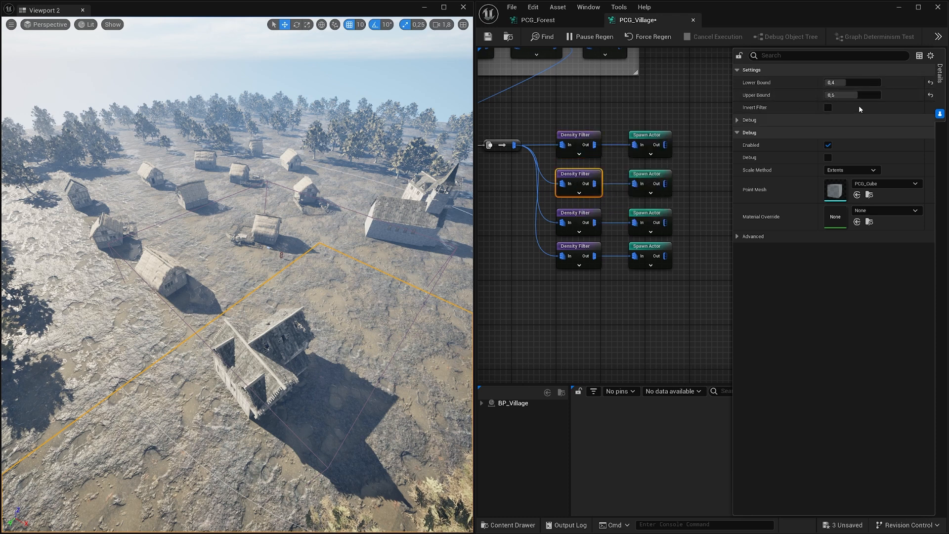
{"action": "left_click", "coordinate": [580, 225]}
{"action": "left_click", "coordinate": [579, 249]}
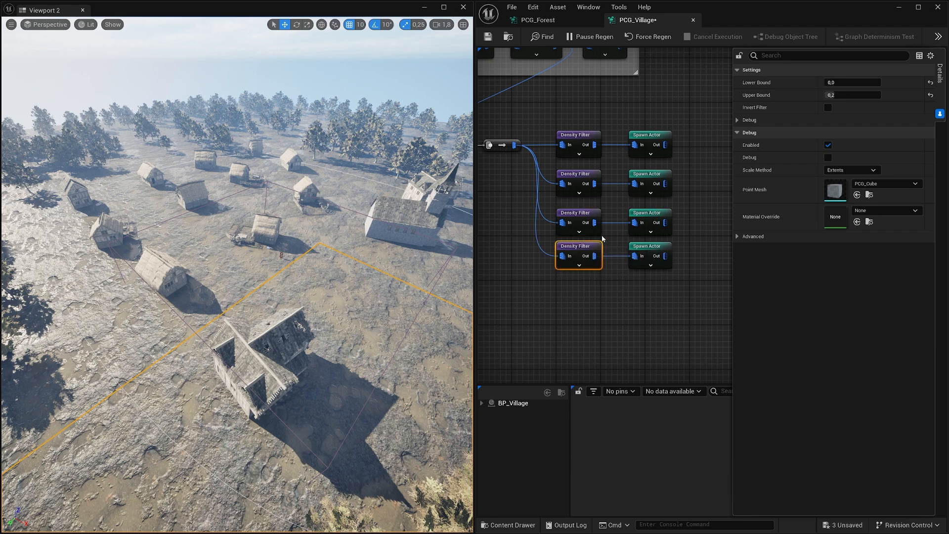
{"action": "left_click", "coordinate": [649, 179]}
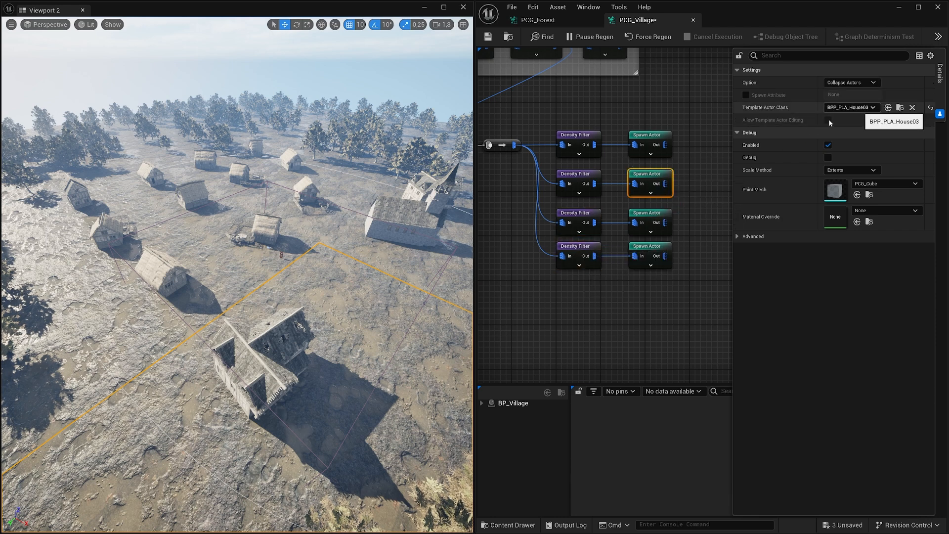
{"action": "left_click", "coordinate": [662, 220]}
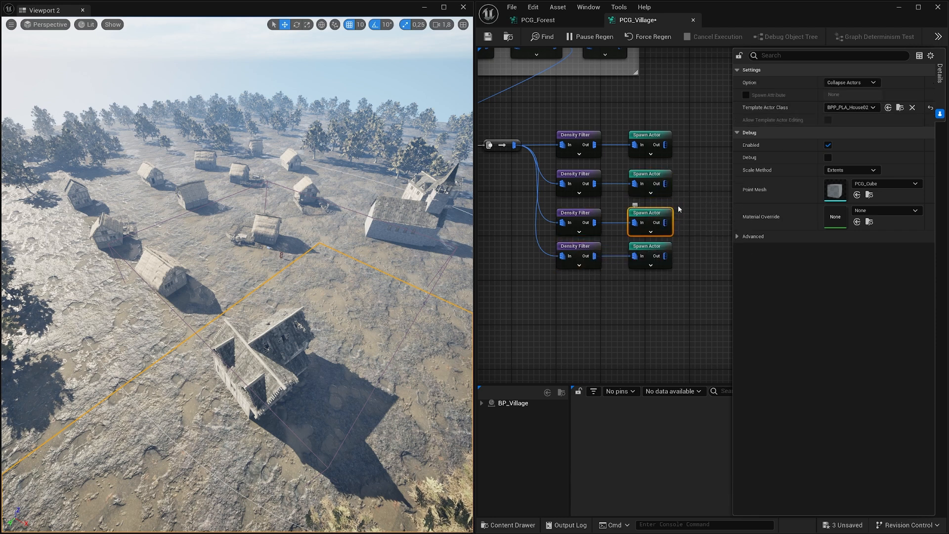
{"action": "left_click", "coordinate": [649, 247]}
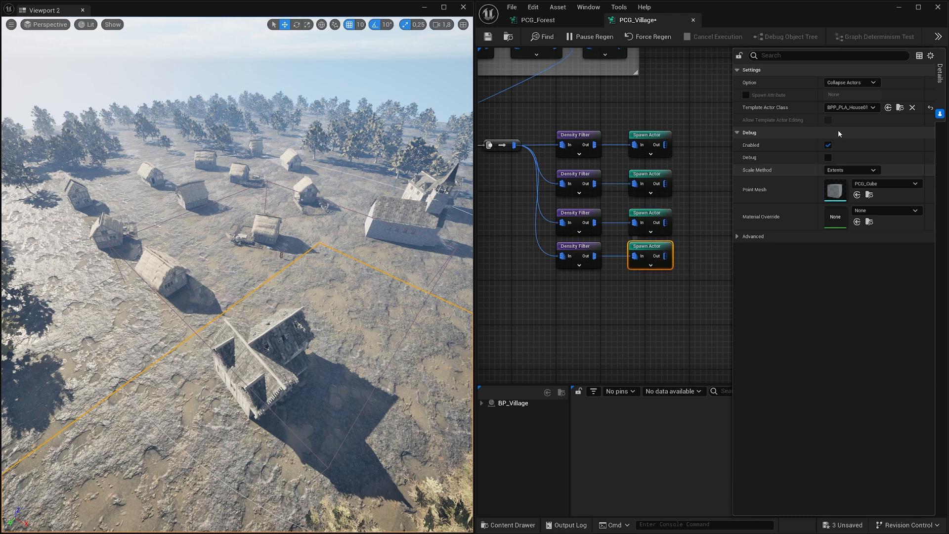
{"action": "left_click", "coordinate": [687, 190]}
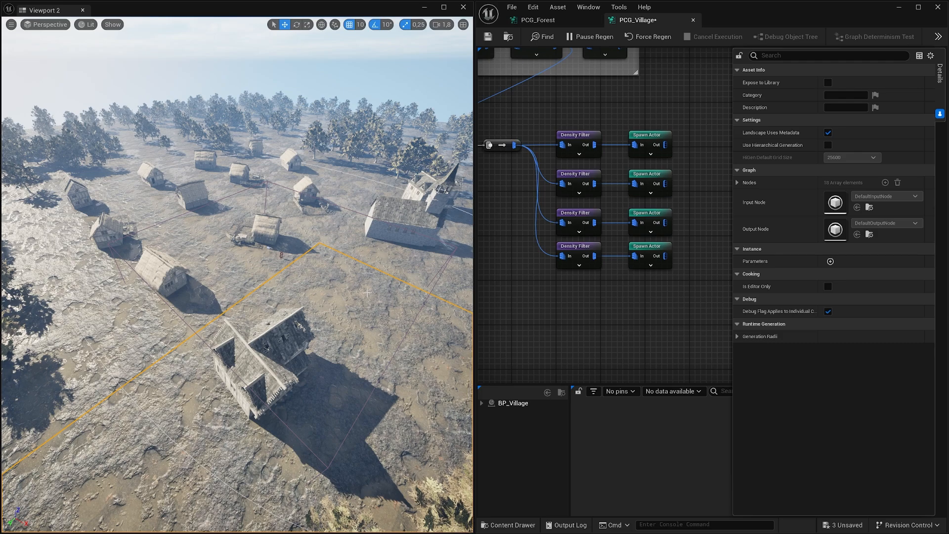
- Survey the generated village from a higher angle to examine how regularly the houses and church are placed
{"action": "key", "text": "s"}
{"action": "right_click_drag", "start_coordinate": [368, 293], "coordinate": [337, 298]}
{"action": "key", "text": "w"}
{"action": "key", "text": "d"}
{"action": "key", "text": "w"}
{"action": "key", "text": "s"}
{"action": "key", "text": "a"}
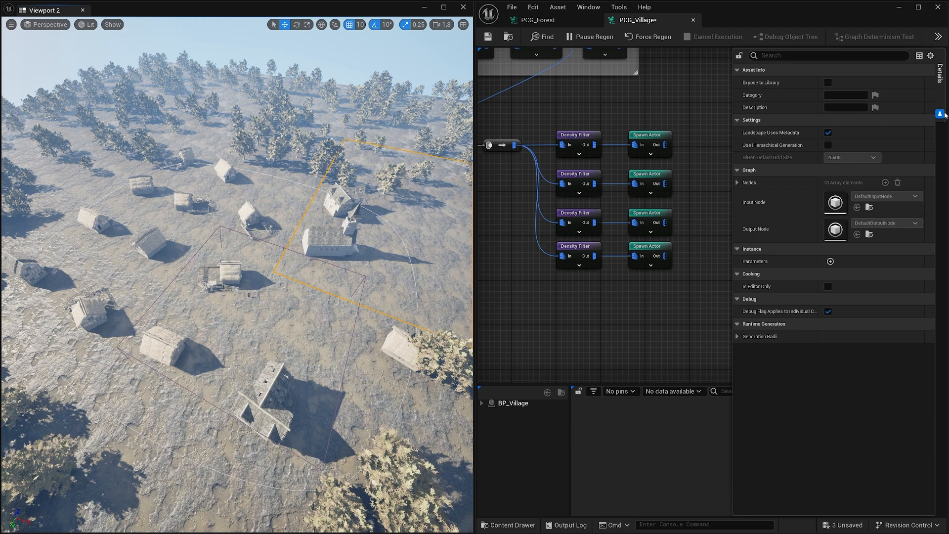
- Set the Transform Points node's Offset Min to -1000 in both X and Y
{"action": "left_click", "coordinate": [642, 104]}
{"action": "right_click_drag", "start_coordinate": [557, 119], "coordinate": [819, 173]}
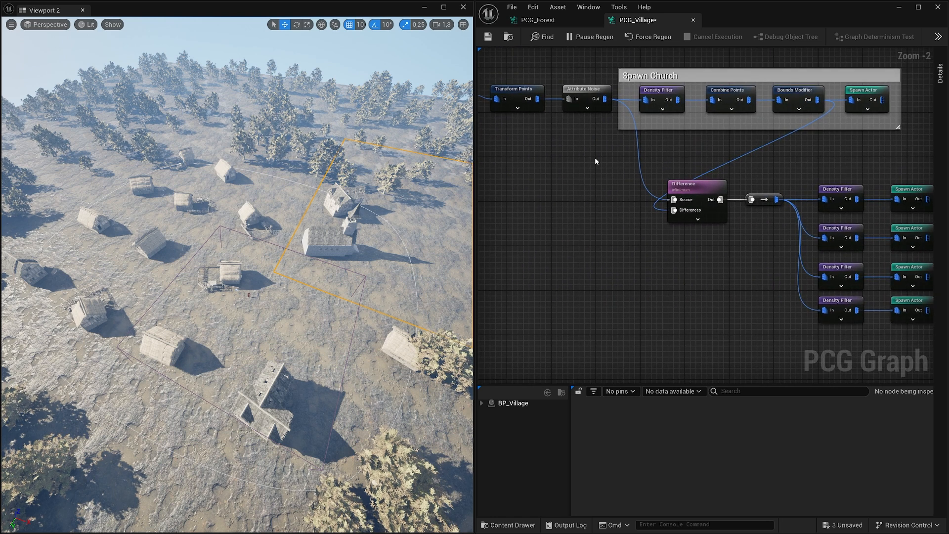
{"action": "right_click_drag", "start_coordinate": [554, 137], "coordinate": [606, 192]}
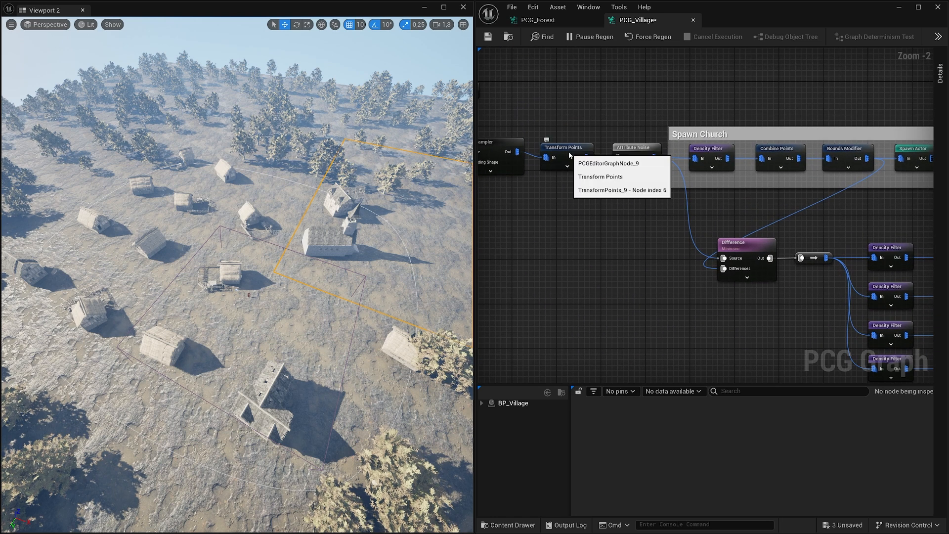
{"action": "left_click", "coordinate": [572, 158]}
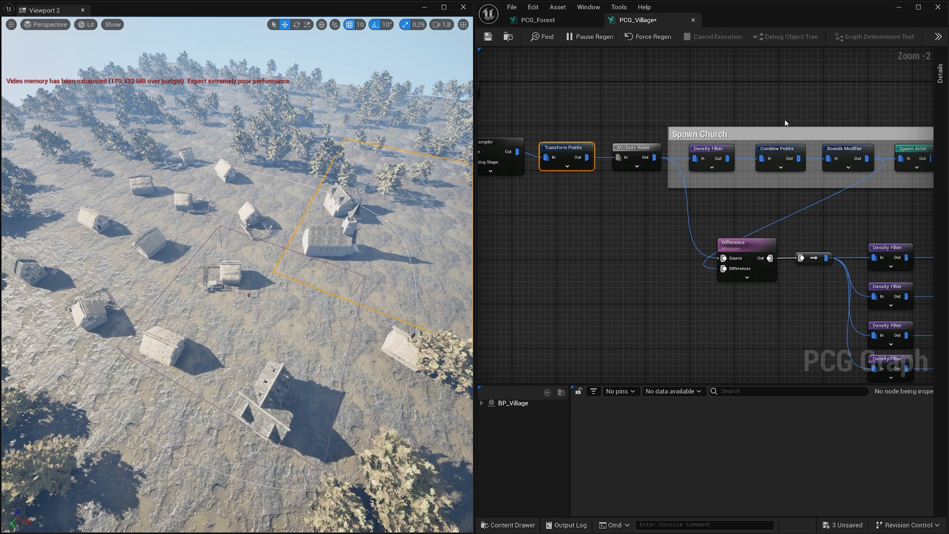
{"action": "left_click", "coordinate": [944, 74]}
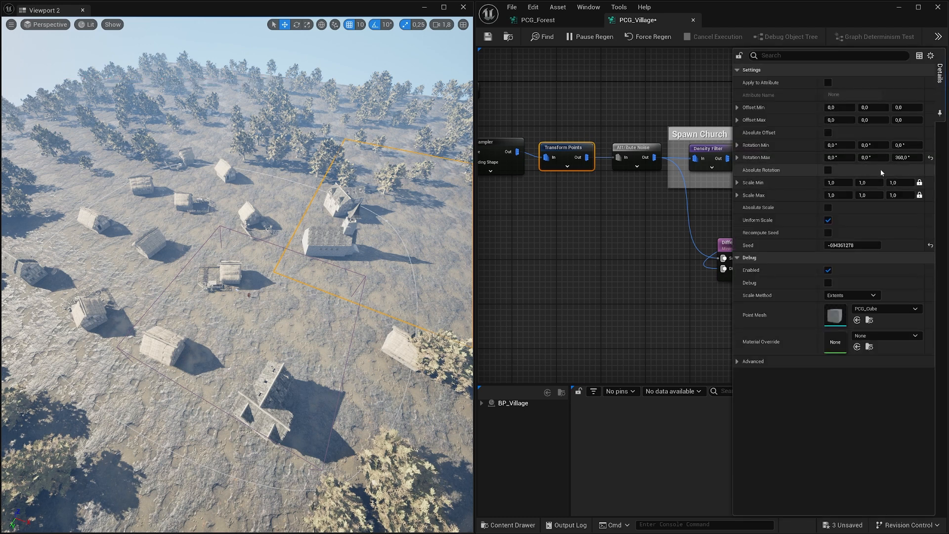
{"action": "left_click", "coordinate": [839, 108]}
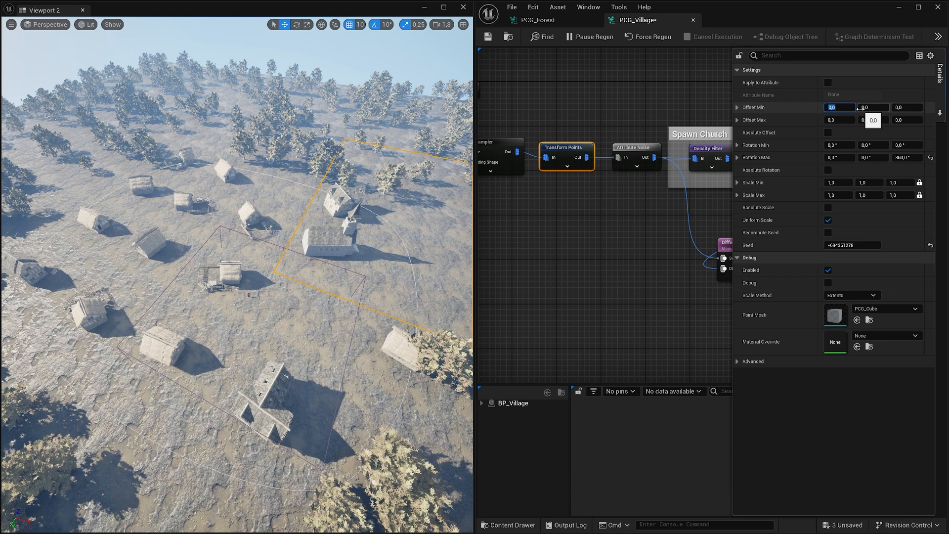
{"action": "type", "text": "-1000"}
{"action": "key", "text": "Tab"}
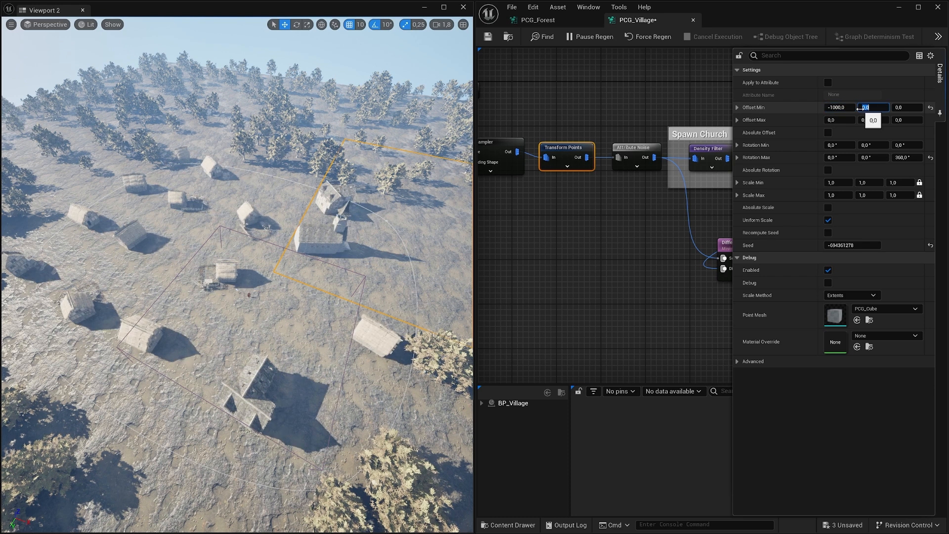
{"action": "type", "text": "-1000"}
{"action": "key", "text": "Return"}
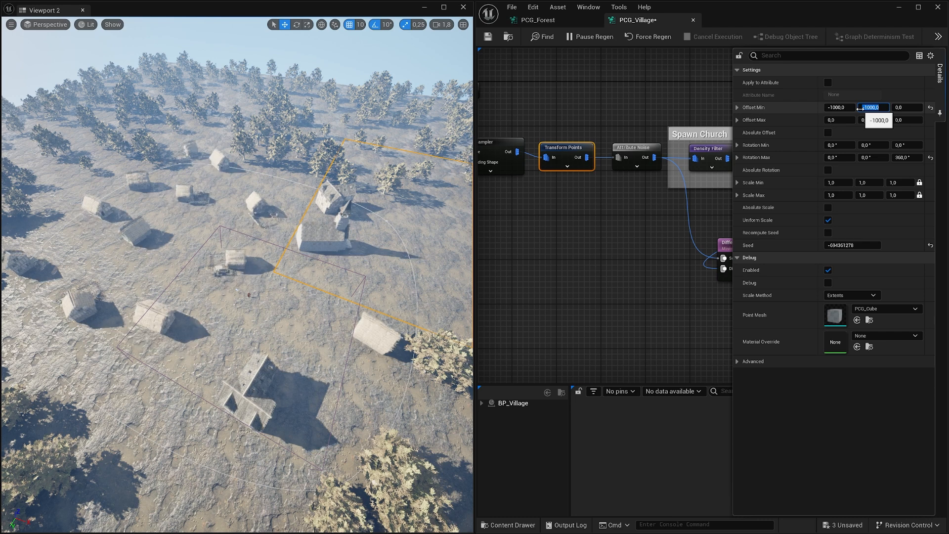
- Set the Transform Points node's Offset Max to 1000 in both X and Y and look over the shifted buildings
{"action": "left_click", "coordinate": [843, 120]}
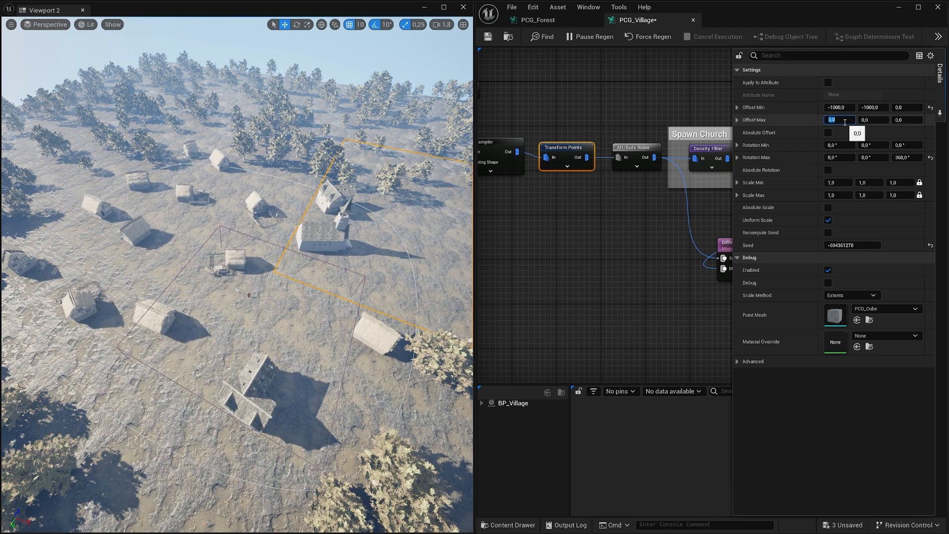
{"action": "type", "text": "1000"}
{"action": "key", "text": "Tab"}
{"action": "type", "text": "10"}
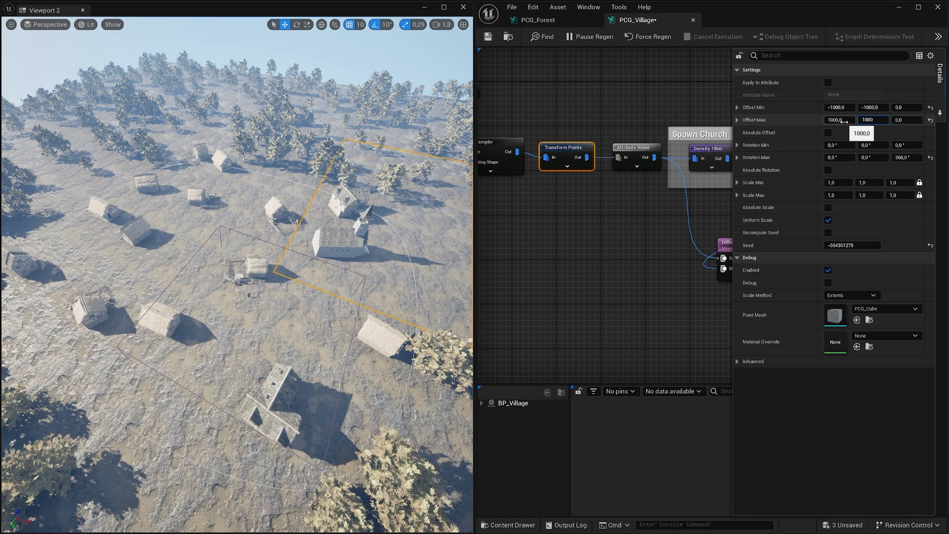
{"action": "type", "text": "00"}
{"action": "key", "text": "Return"}
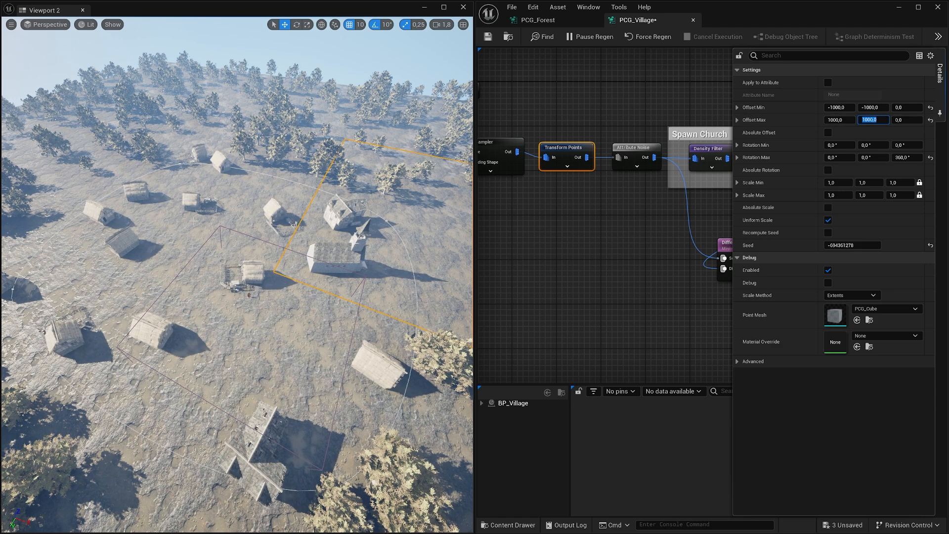
{"action": "right_click_drag", "start_coordinate": [237, 277], "coordinate": [218, 277]}
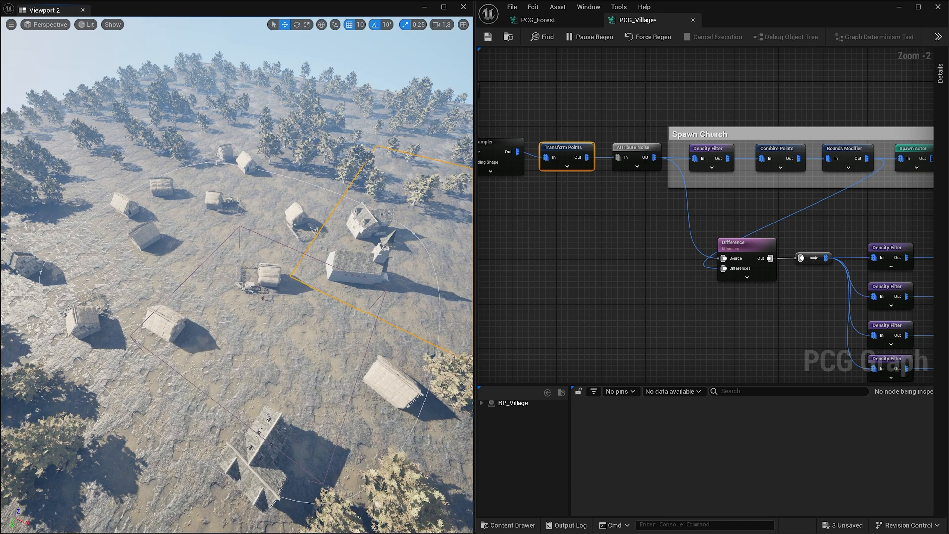
- Preview only the debug points of Transform Points by temporarily disconnecting it from Attribute Noise, and restore the connection and debug state
{"action": "left_click", "coordinate": [941, 73]}
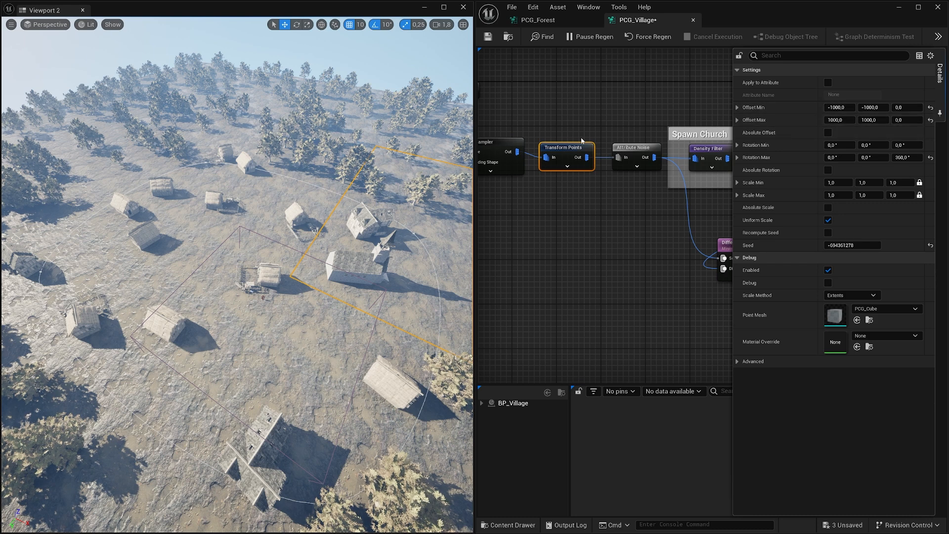
{"action": "left_click", "coordinate": [575, 154]}
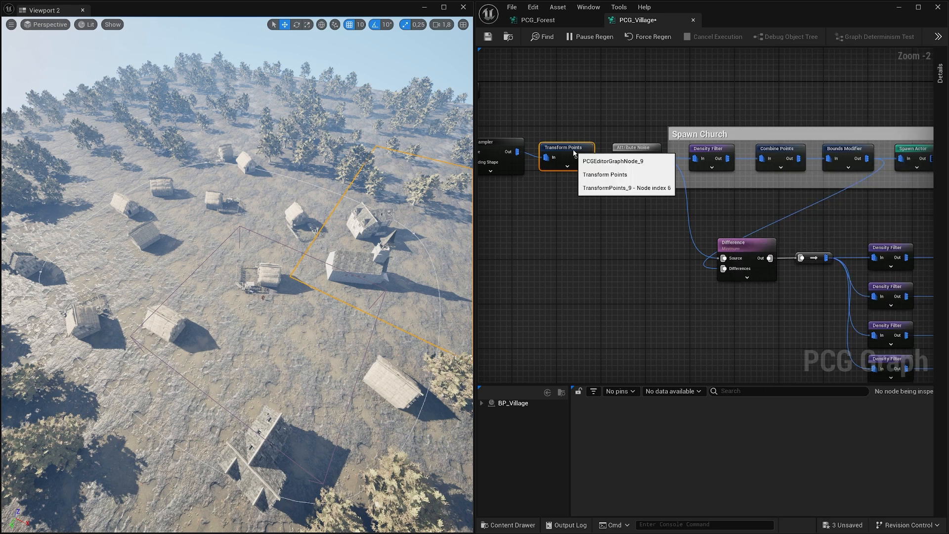
{"action": "key", "text": "d"}
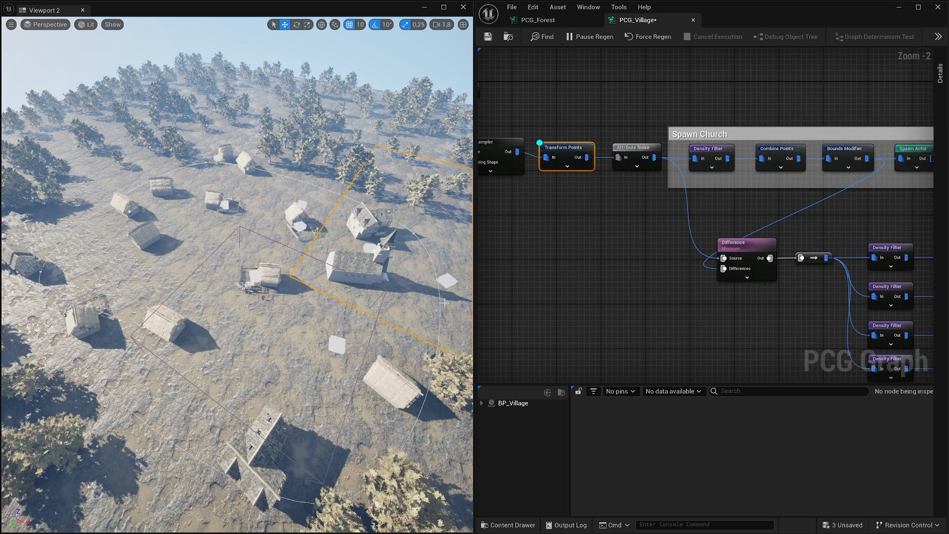
{"action": "right_click_drag", "start_coordinate": [758, 217], "coordinate": [636, 167]}
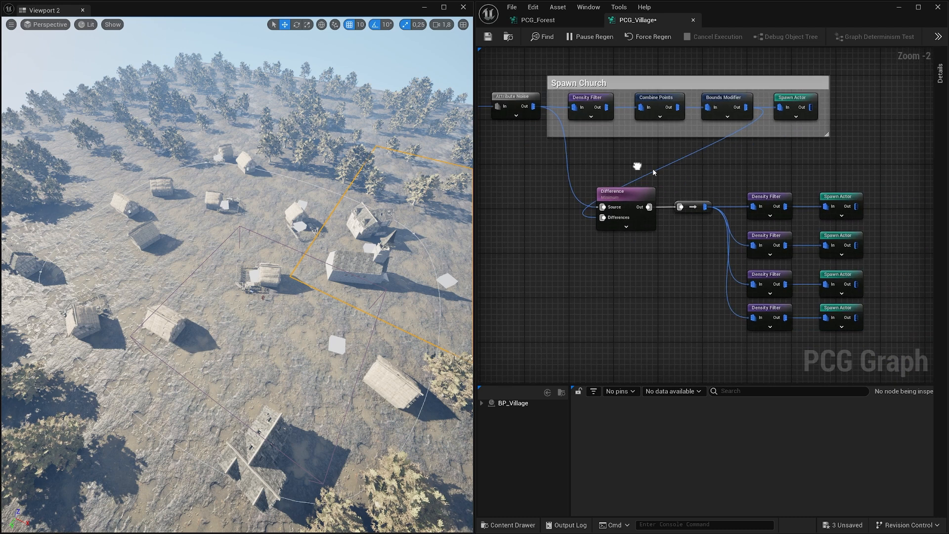
{"action": "scroll", "coordinate": [731, 172], "scroll_direction": "down", "scroll_amount": 2}
{"action": "right_click_drag", "start_coordinate": [728, 159], "coordinate": [747, 175]}
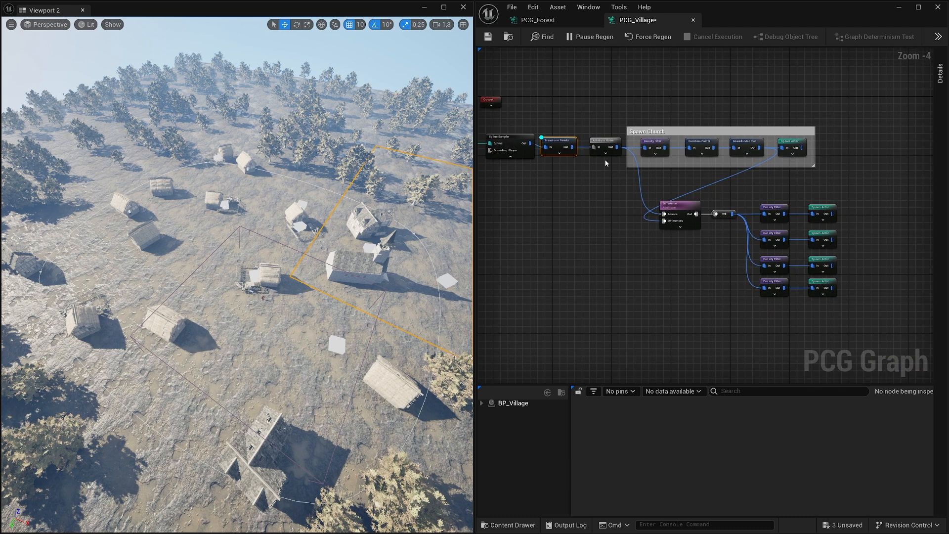
{"action": "scroll", "coordinate": [607, 163], "scroll_direction": "up", "scroll_amount": 2}
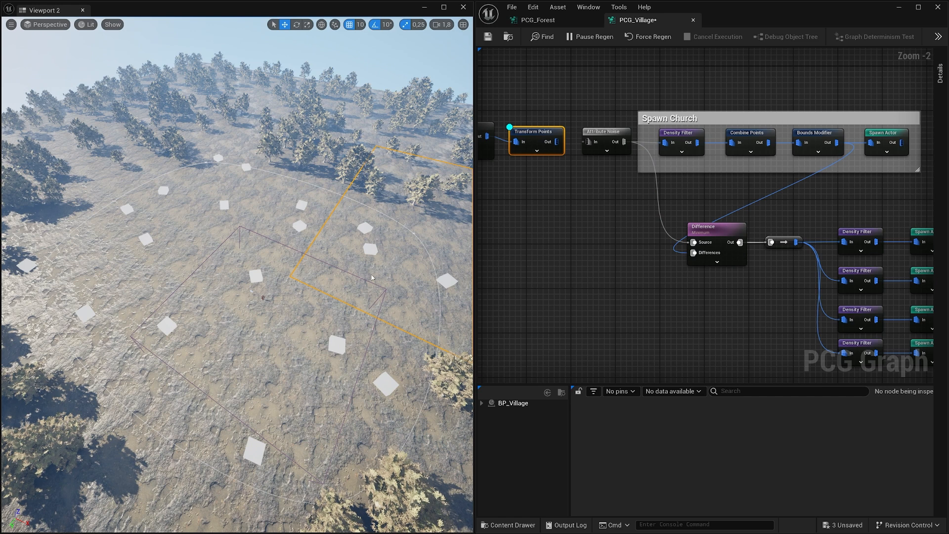
{"action": "left_click_drag", "start_coordinate": [557, 142], "coordinate": [604, 148]}
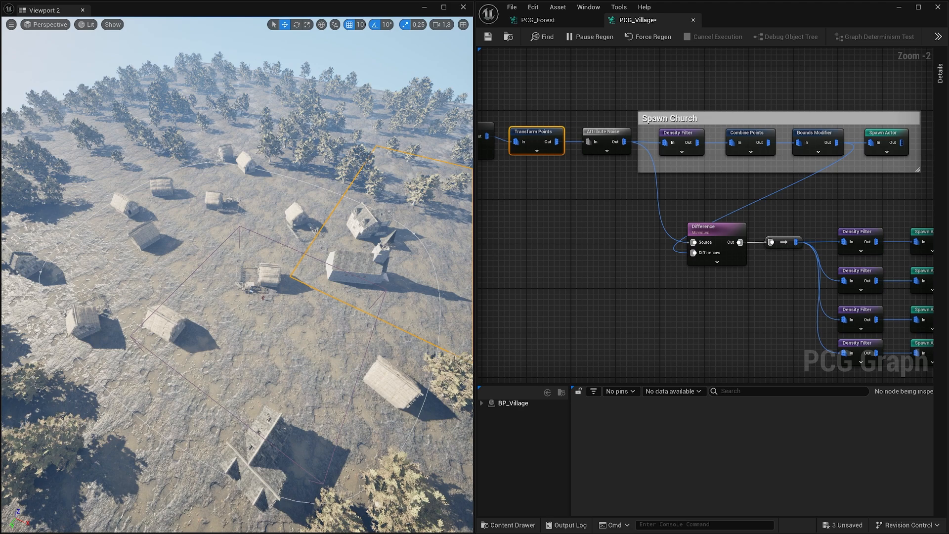
- Examine the offset house placement around the church from a lower viewing angle
{"action": "right_click_drag", "start_coordinate": [239, 233], "coordinate": [285, 234]}
{"action": "key", "text": "a"}
{"action": "key", "text": "a"}
{"action": "right_click_drag", "start_coordinate": [285, 235], "coordinate": [291, 234]}
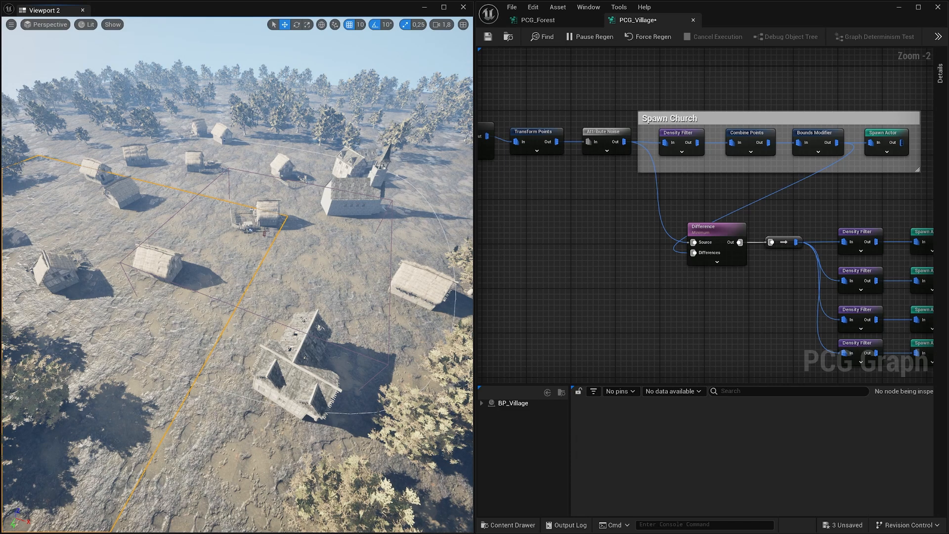
- Set the Lower Bound of the first house branch's Density Filter to 0.7
{"action": "right_click_drag", "start_coordinate": [695, 213], "coordinate": [527, 164]}
{"action": "right_click_drag", "start_coordinate": [683, 164], "coordinate": [596, 145]}
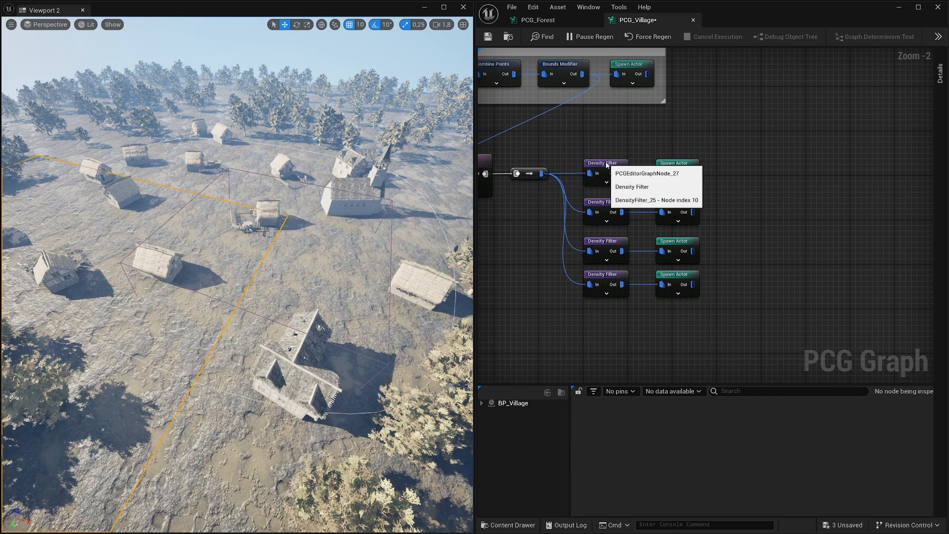
{"action": "left_click", "coordinate": [593, 163]}
{"action": "left_click", "coordinate": [941, 87]}
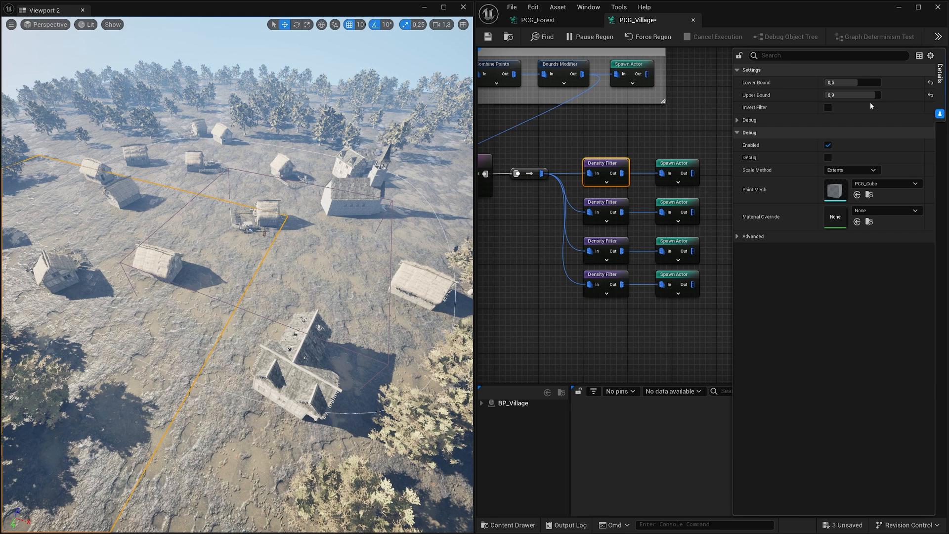
{"action": "left_click", "coordinate": [853, 82]}
{"action": "type", "text": "0,"}
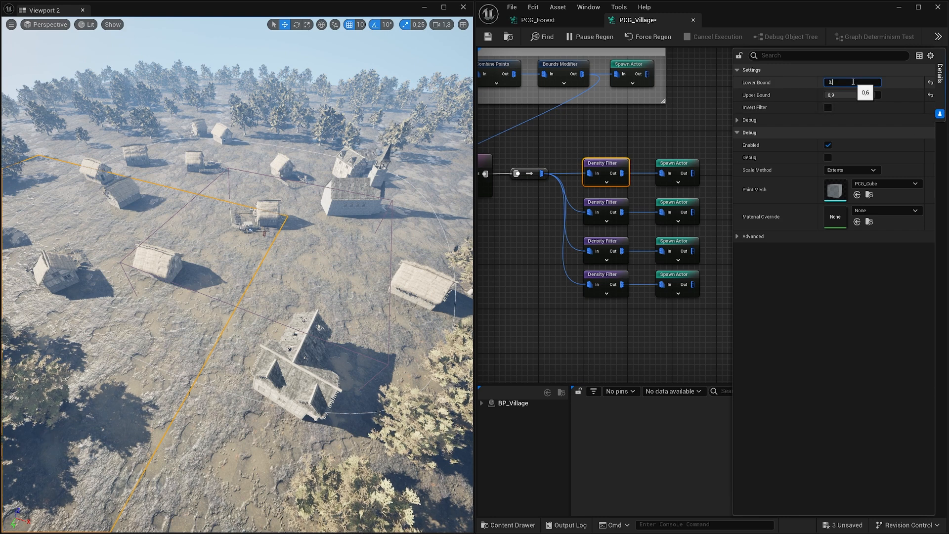
{"action": "type", "text": "7"}
{"action": "key", "text": "Return"}
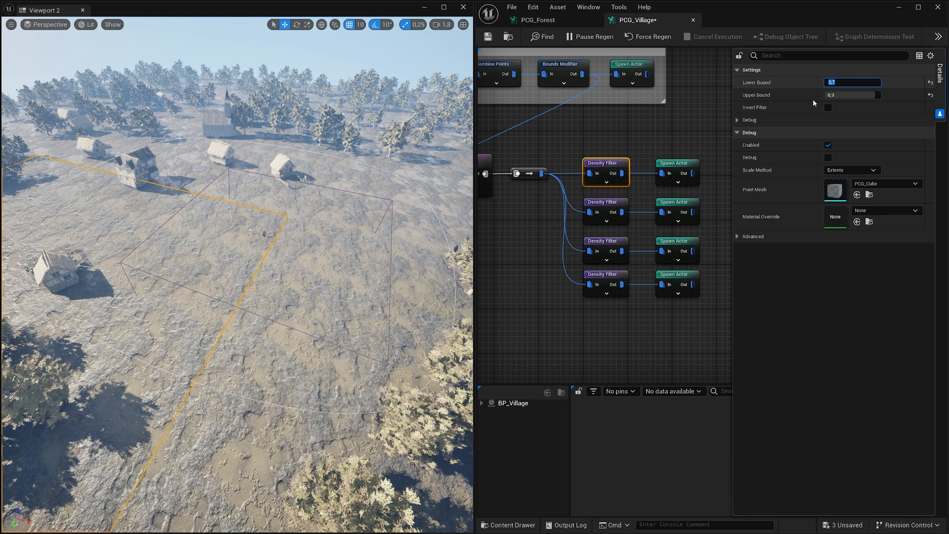
- Set the second house branch's Density Filter to an Upper Bound of 0.7 and a Lower Bound of 0.5
{"action": "left_click", "coordinate": [608, 207]}
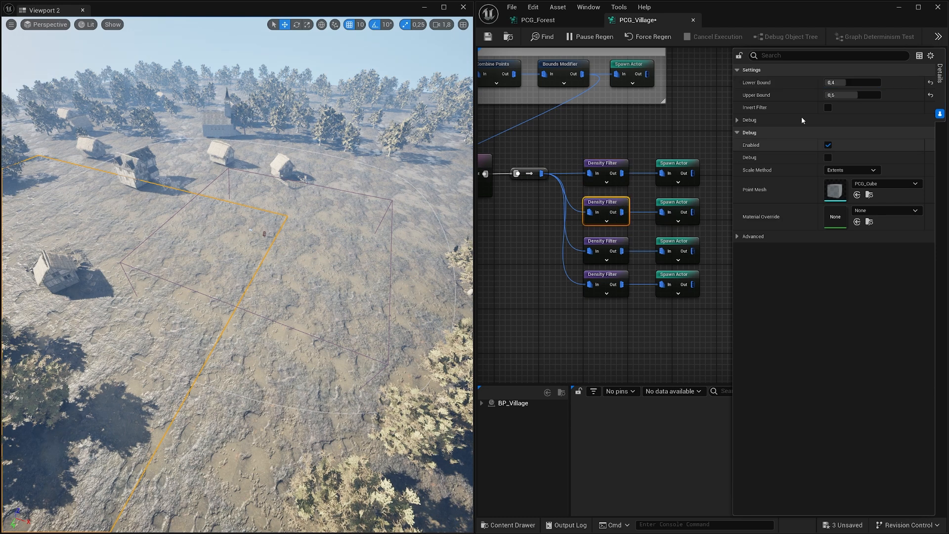
{"action": "left_click", "coordinate": [850, 94]}
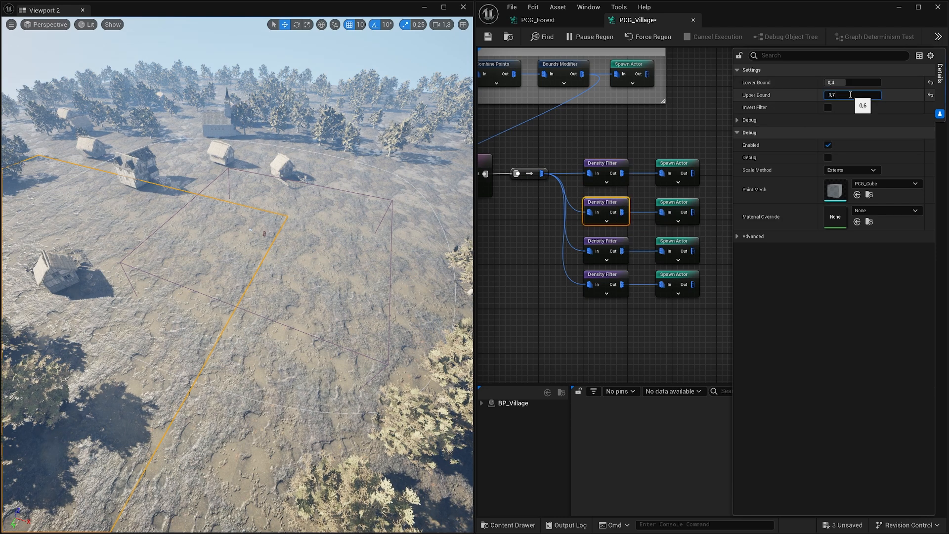
{"action": "type", "text": "0,7"}
{"action": "key", "text": "Return"}
{"action": "left_click", "coordinate": [852, 82]}
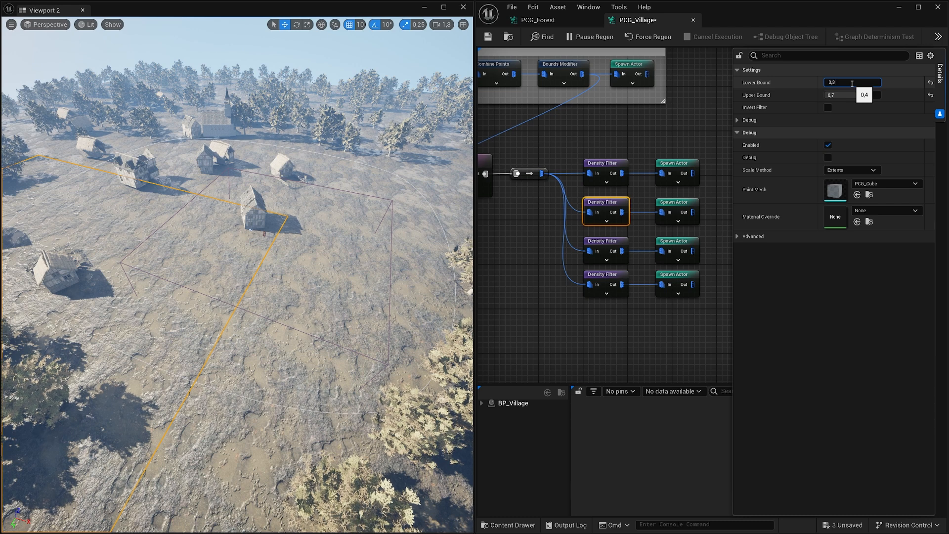
{"action": "type", "text": "0,5"}
{"action": "key", "text": "Return"}
- Set the third house branch's Density Filter to an Upper Bound of 0.5 and a Lower Bound of 0.3
{"action": "left_click", "coordinate": [606, 246]}
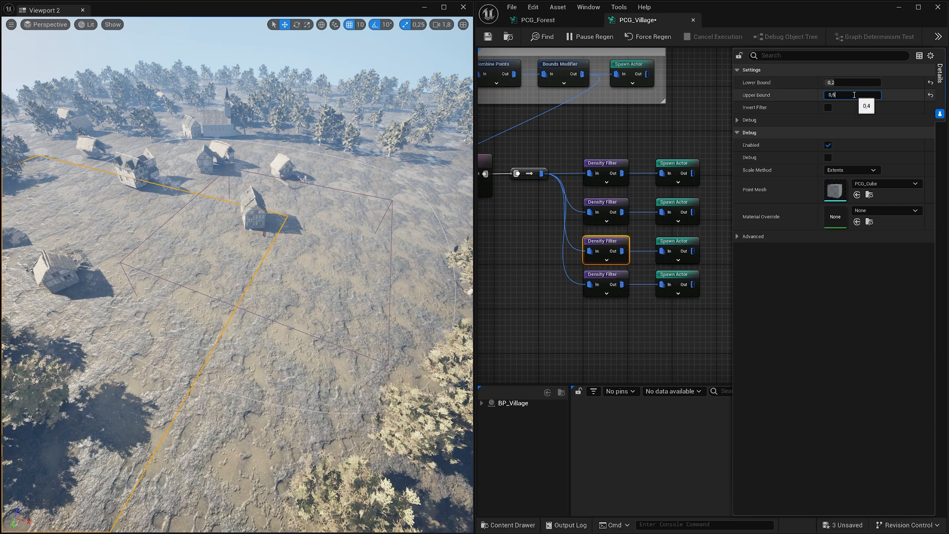
{"action": "left_click", "coordinate": [849, 83]}
{"action": "type", "text": "0,3"}
{"action": "key", "text": "Return"}
- Set the fourth house branch's Density Filter to an Upper Bound of 0.3 and a Lower Bound of 0.1
{"action": "left_click", "coordinate": [607, 276]}
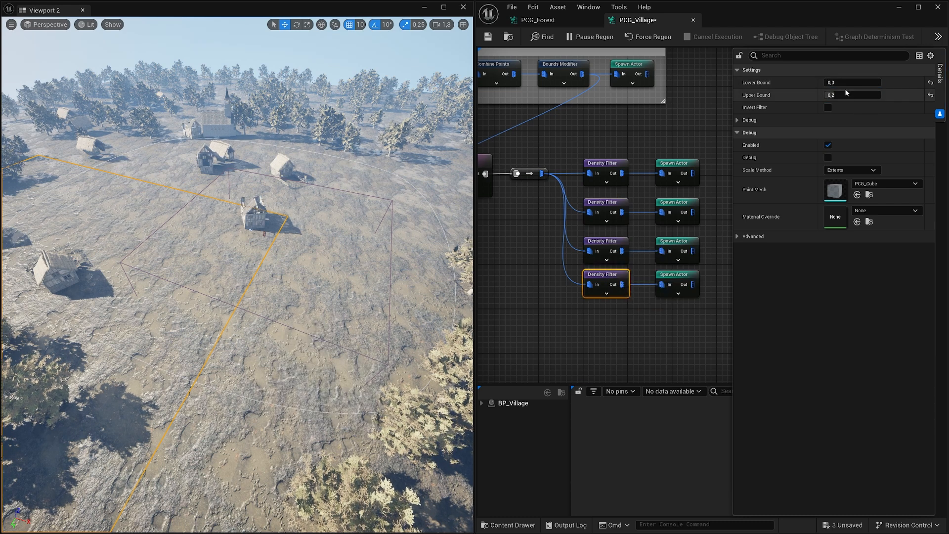
{"action": "left_click", "coordinate": [847, 95]}
{"action": "type", "text": "0,3"}
{"action": "key", "text": "Return"}
{"action": "left_click", "coordinate": [841, 83]}
{"action": "type", "text": "0,1"}
{"action": "key", "text": "Return"}
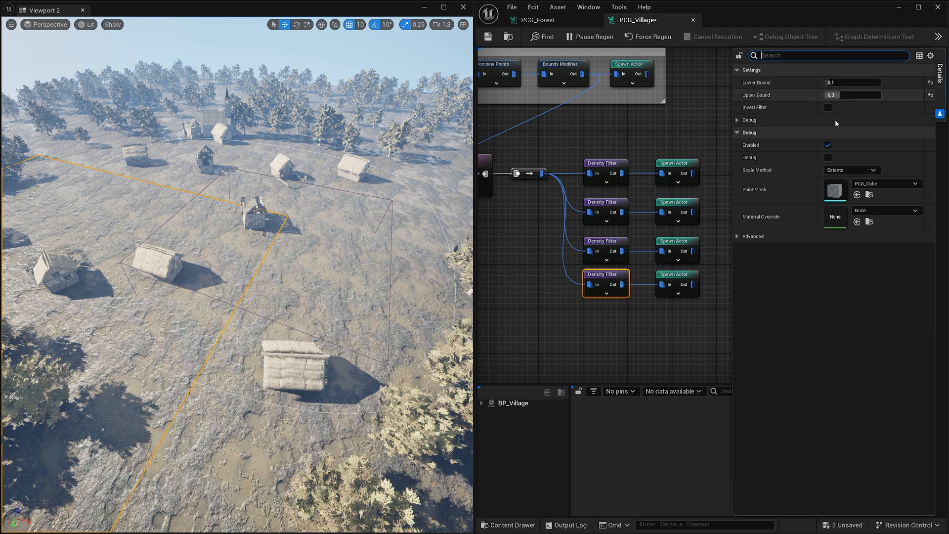
- Duplicate the lowest Density Filter beneath the others and connect the reroute node's output to the copy
{"action": "right_click_drag", "start_coordinate": [545, 297], "coordinate": [526, 253]}
{"action": "left_click_drag", "start_coordinate": [601, 254], "coordinate": [602, 261]}
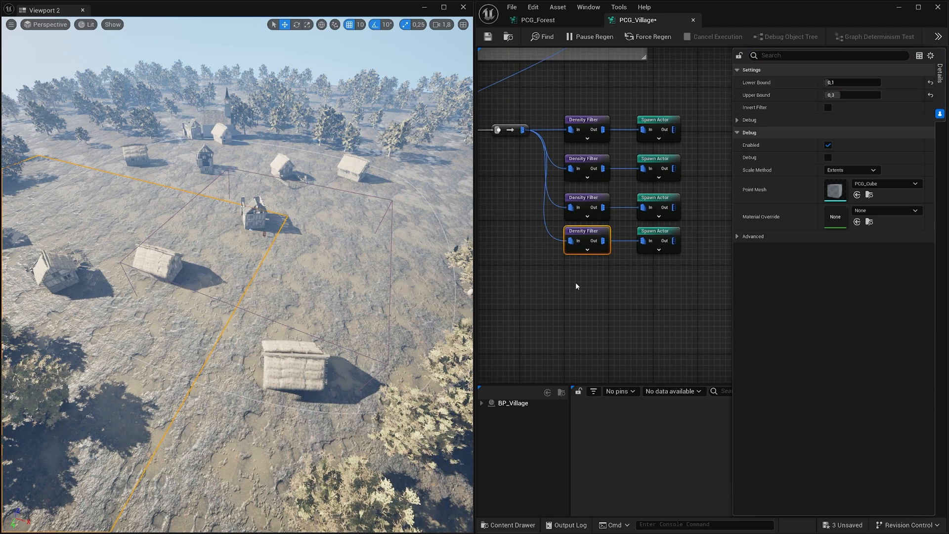
{"action": "key", "text": "ctrl+d"}
{"action": "left_click_drag", "start_coordinate": [522, 129], "coordinate": [578, 278]}
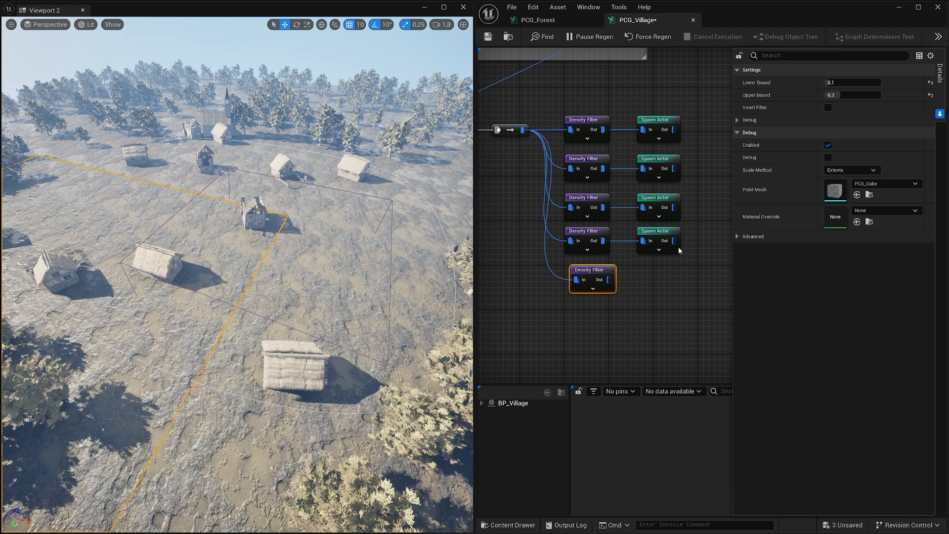
- Set the duplicated Density Filter's bounds to 0 and 0.1 and align the node with the filters above it
{"action": "left_click", "coordinate": [850, 81]}
{"action": "type", "text": "0"}
{"action": "key", "text": "Tab"}
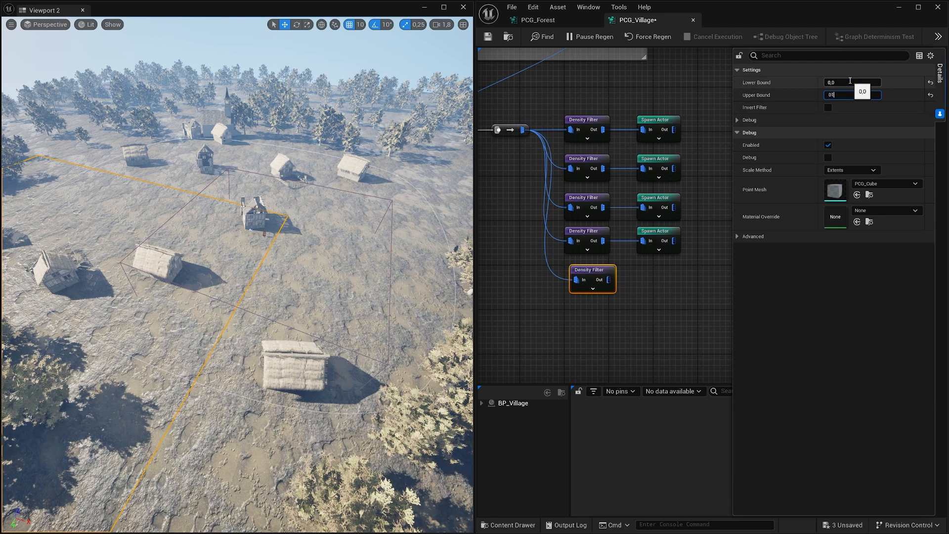
{"action": "key", "text": "Return"}
{"action": "left_click_drag", "start_coordinate": [597, 272], "coordinate": [592, 272]}
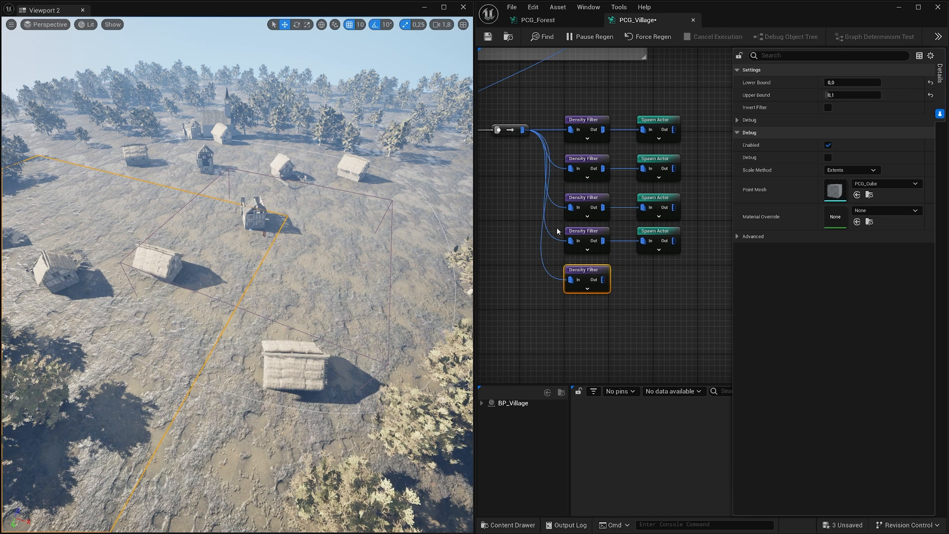
- Chain a debug-enabled Combine Points node and a Static Mesh Spawner onto the new Density Filter's output
{"action": "right_click_drag", "start_coordinate": [559, 230], "coordinate": [578, 276]}
{"action": "scroll", "coordinate": [509, 217], "scroll_direction": "down", "scroll_amount": 3}
{"action": "right_click_drag", "start_coordinate": [512, 166], "coordinate": [544, 176]}
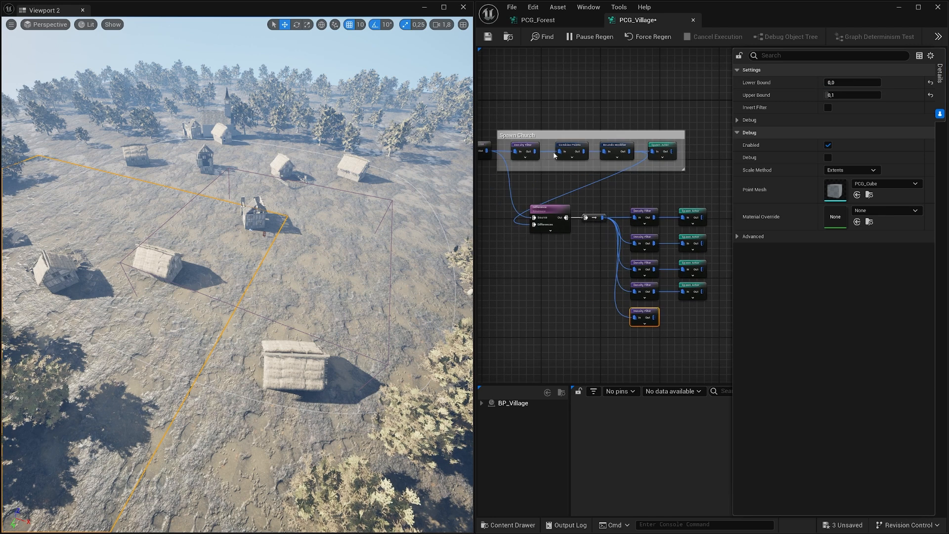
{"action": "right_click_drag", "start_coordinate": [576, 242], "coordinate": [531, 208]}
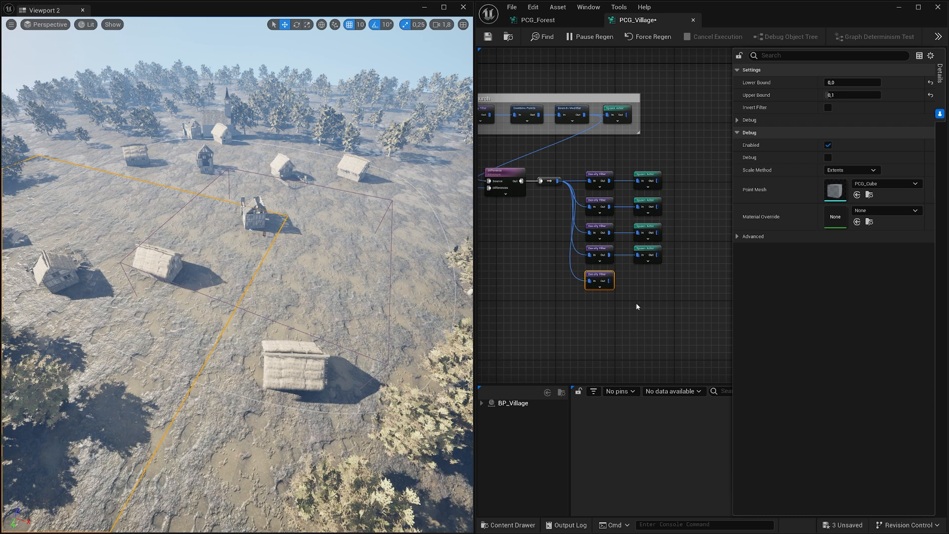
{"action": "scroll", "coordinate": [634, 286], "scroll_direction": "up", "scroll_amount": 2}
{"action": "right_click_drag", "start_coordinate": [526, 96], "coordinate": [545, 126]}
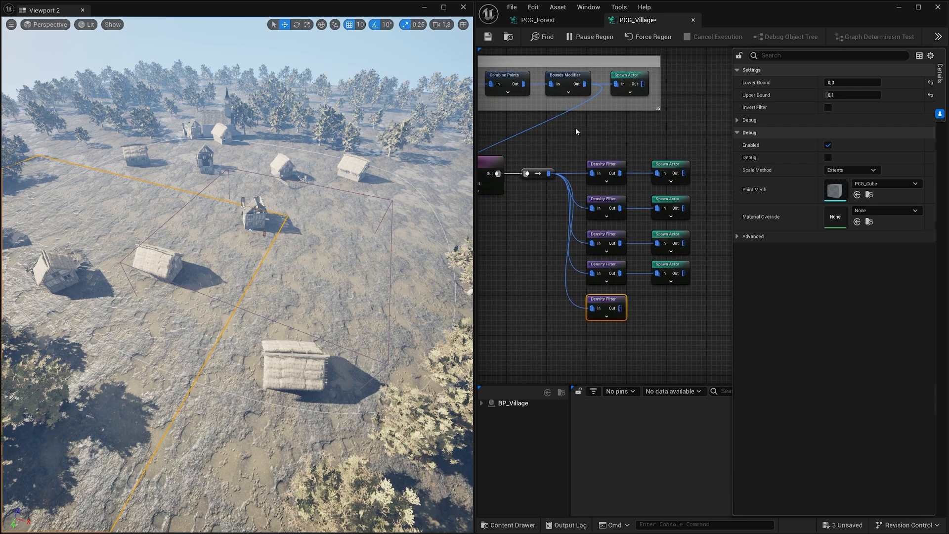
{"action": "key", "text": "d"}
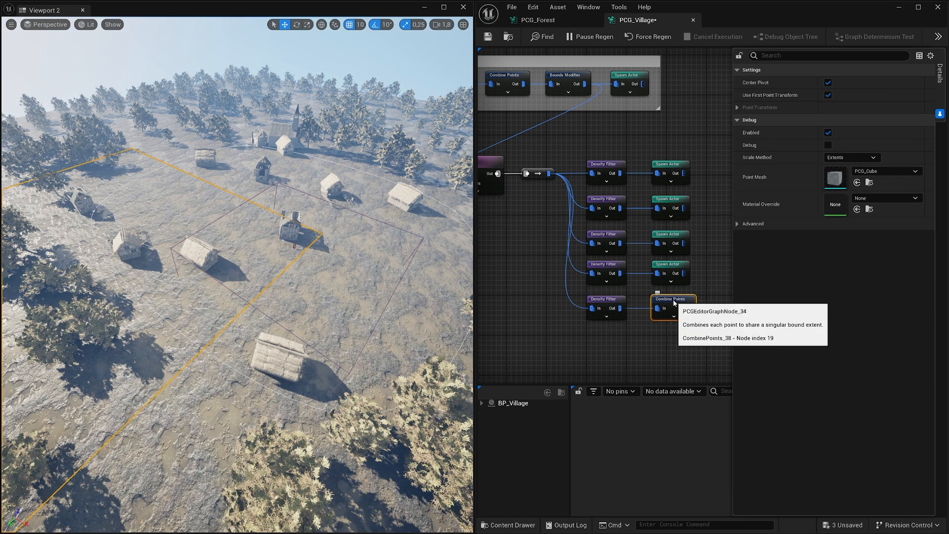
{"action": "key", "text": "d"}
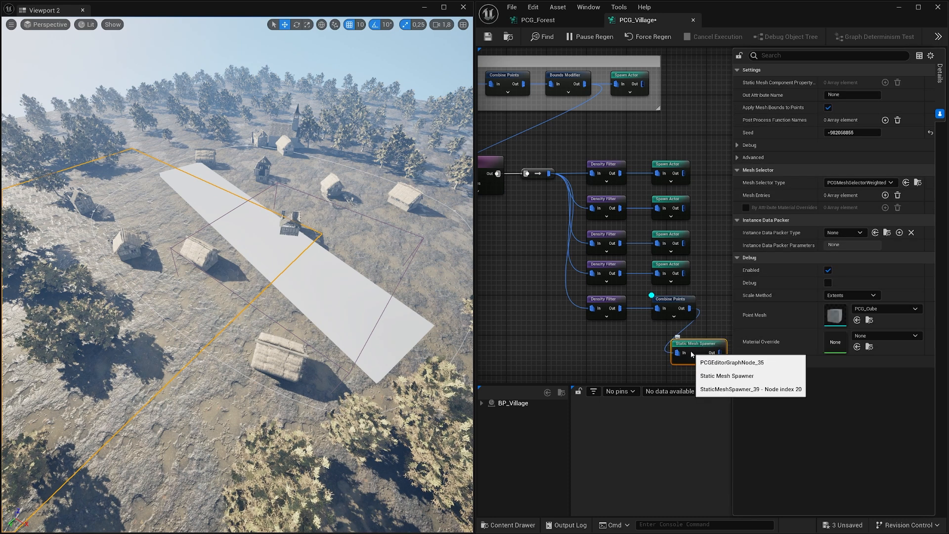
- Browse the project content to the Cemetery folder under Demonic_Village/Meshes and look over its static meshes
{"action": "left_click", "coordinate": [510, 525]}
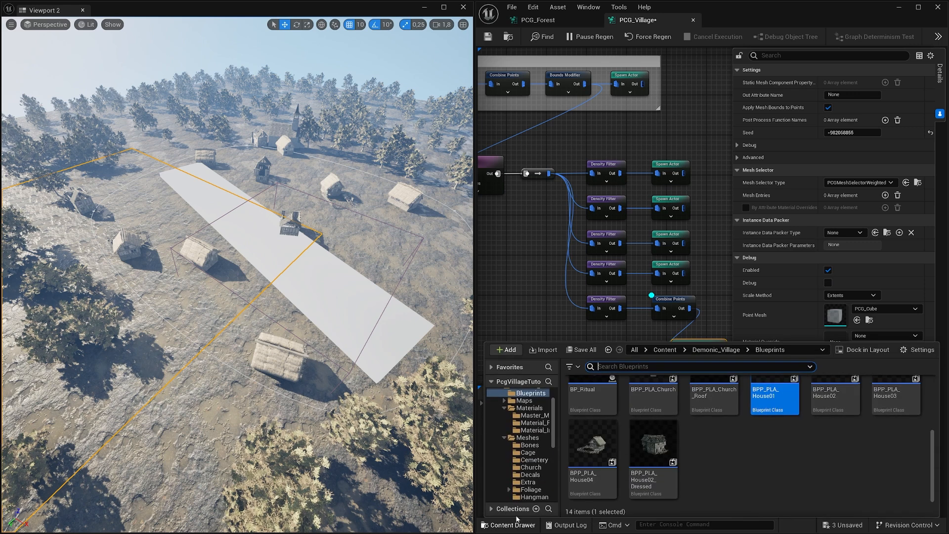
{"action": "scroll", "coordinate": [735, 448], "scroll_direction": "up", "scroll_amount": 3}
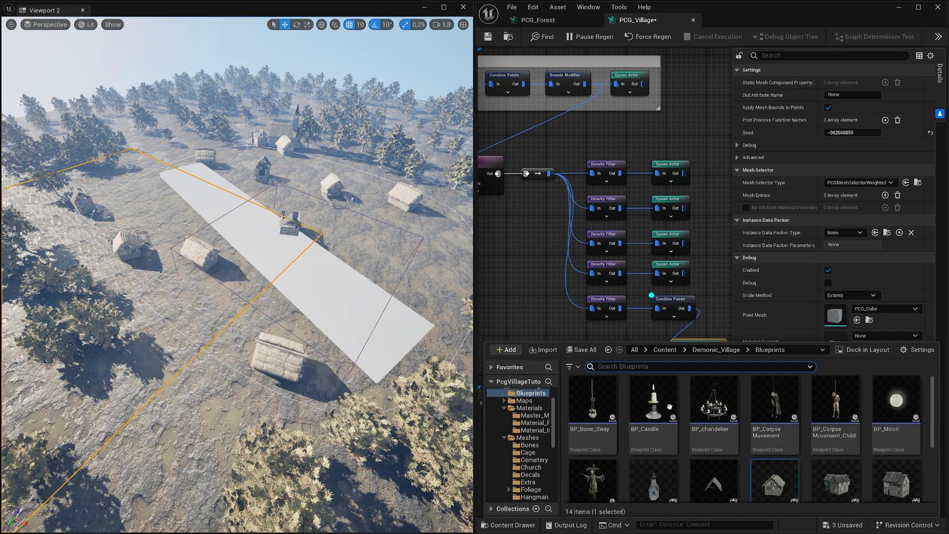
{"action": "scroll", "coordinate": [529, 447], "scroll_direction": "down", "scroll_amount": 1}
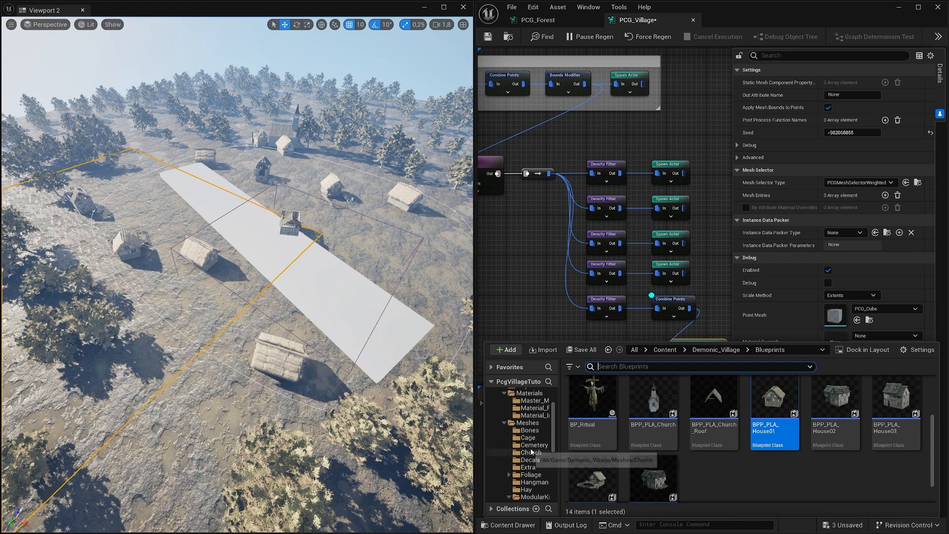
{"action": "left_click", "coordinate": [531, 445]}
{"action": "scroll", "coordinate": [774, 465], "scroll_direction": "up", "scroll_amount": 1}
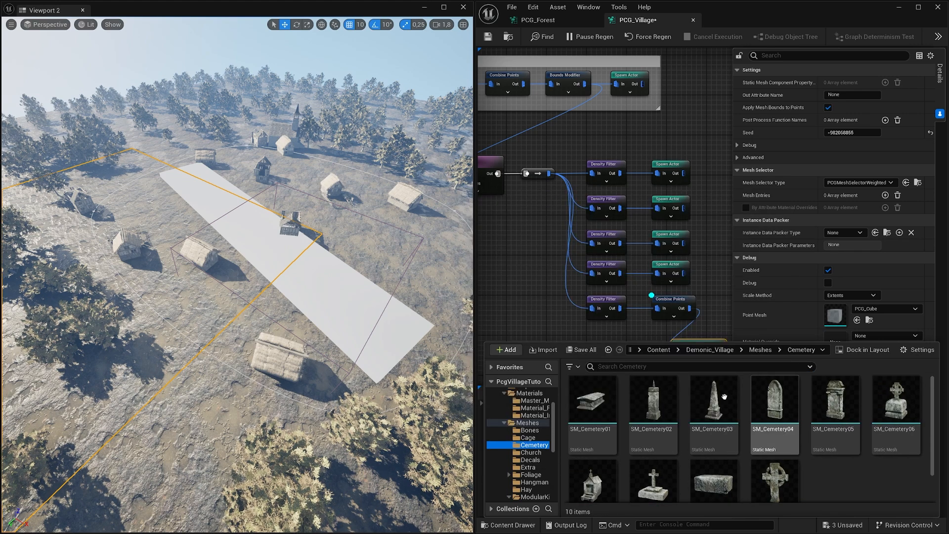
{"action": "left_click", "coordinate": [705, 285]}
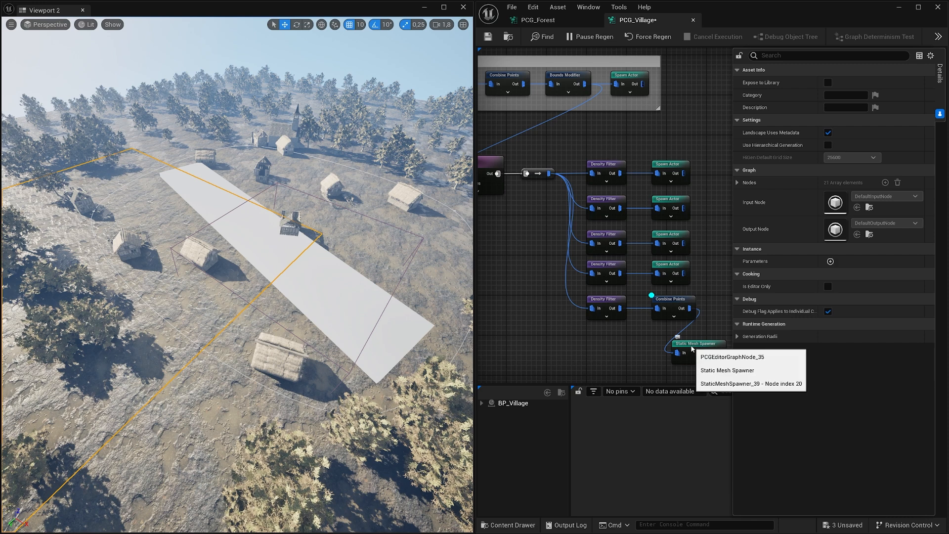
- Add one mesh entry to the Static Mesh Spawner and assign SM_Cemetery01 as its static mesh
{"action": "left_click", "coordinate": [702, 351]}
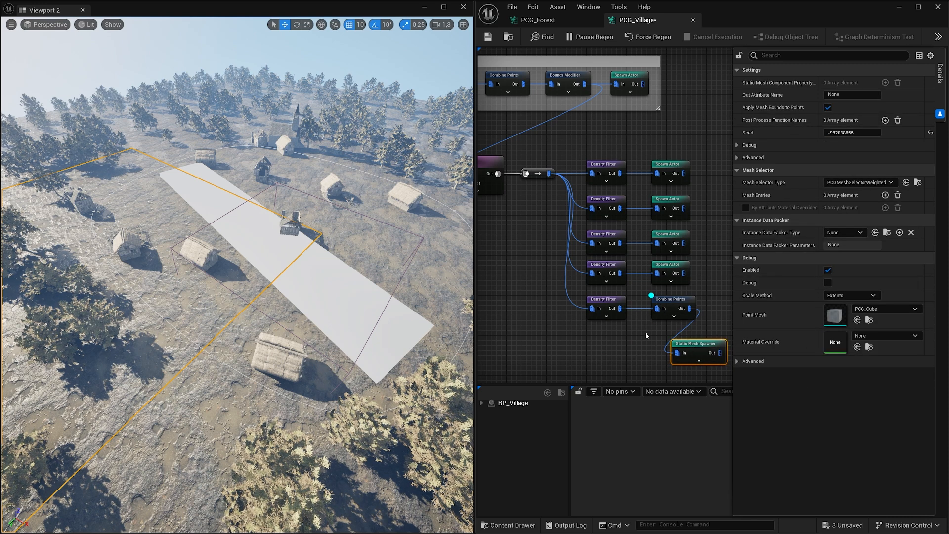
{"action": "left_click", "coordinate": [664, 317]}
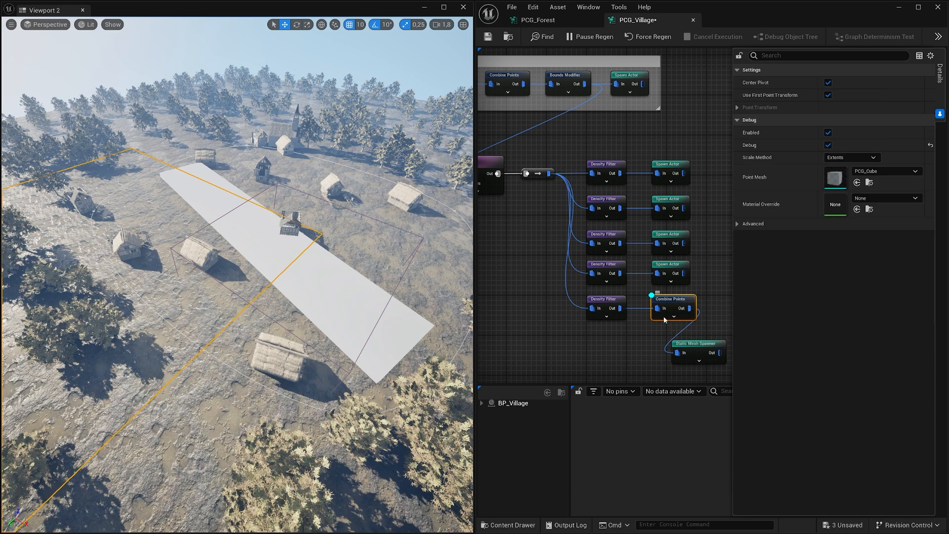
{"action": "left_click", "coordinate": [714, 342]}
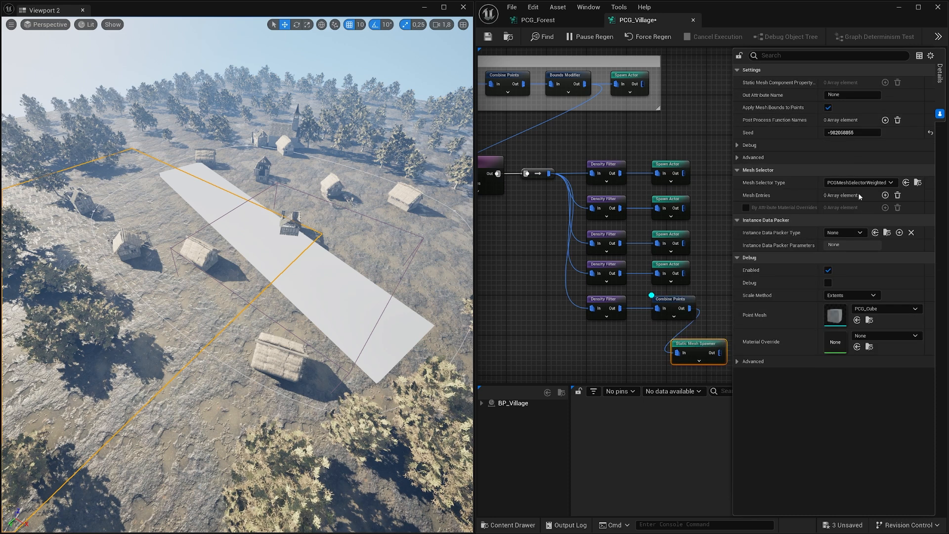
{"action": "left_click", "coordinate": [886, 195]}
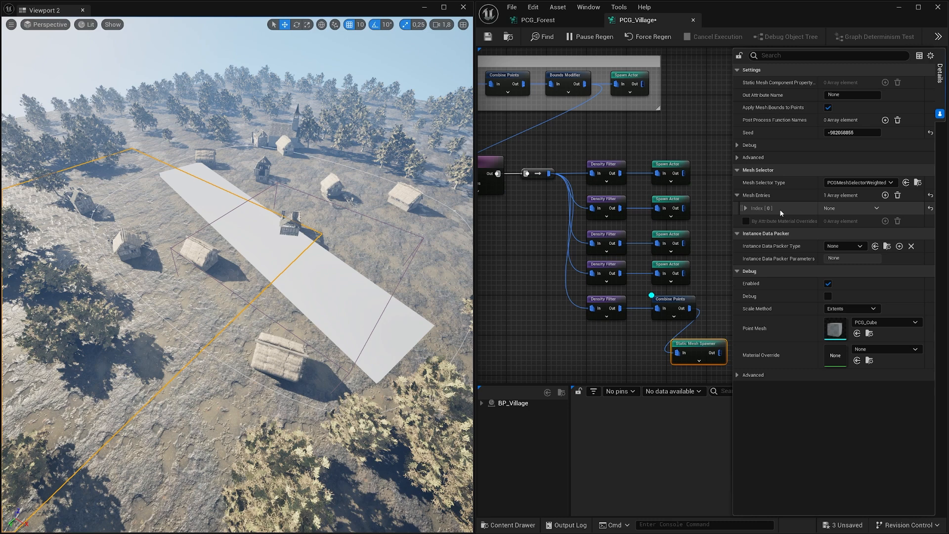
{"action": "left_click", "coordinate": [745, 208]}
{"action": "left_click", "coordinate": [752, 221]}
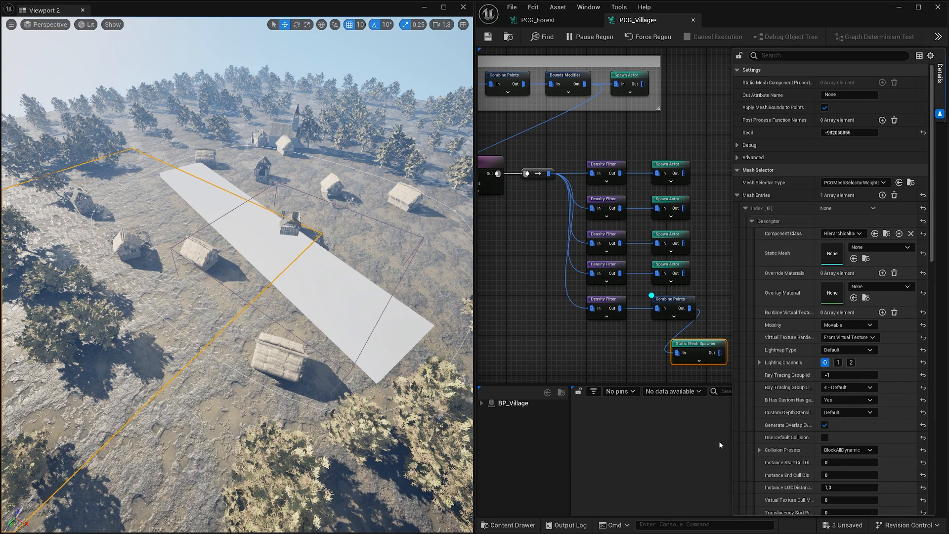
{"action": "key", "text": "ctrl+space"}
{"action": "left_click", "coordinate": [610, 440]}
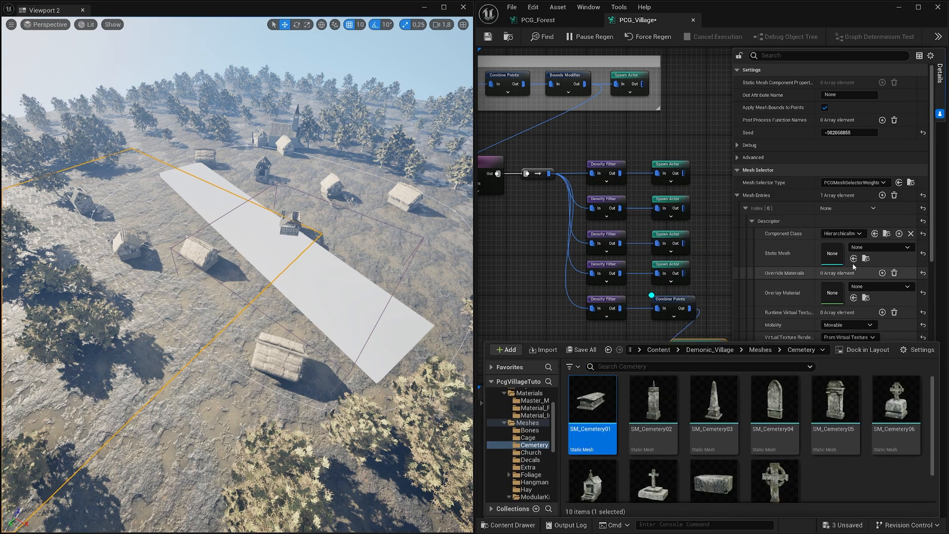
{"action": "left_click", "coordinate": [854, 259]}
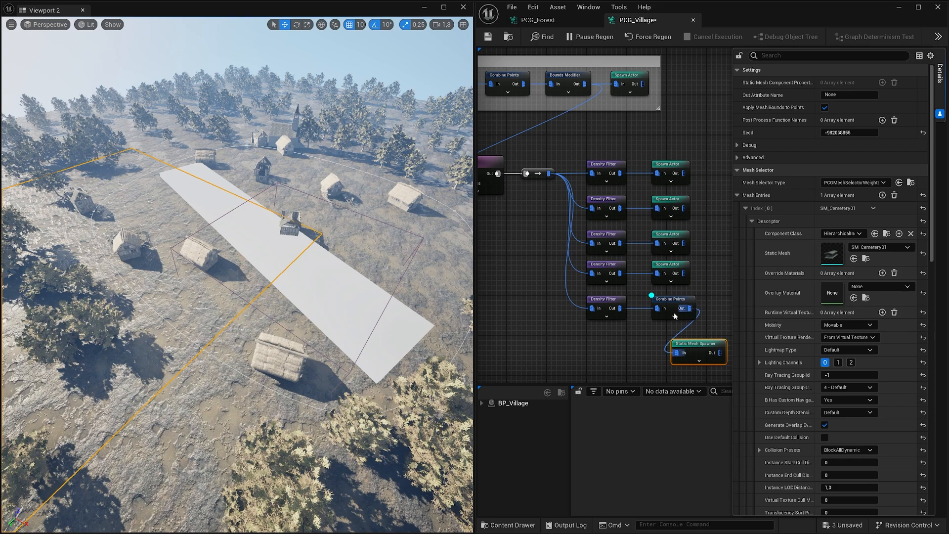
- Turn off debug display on the new Combine Points node and inspect the spawned cemetery mesh among the houses
{"action": "left_click", "coordinate": [676, 301]}
{"action": "key", "text": "d"}
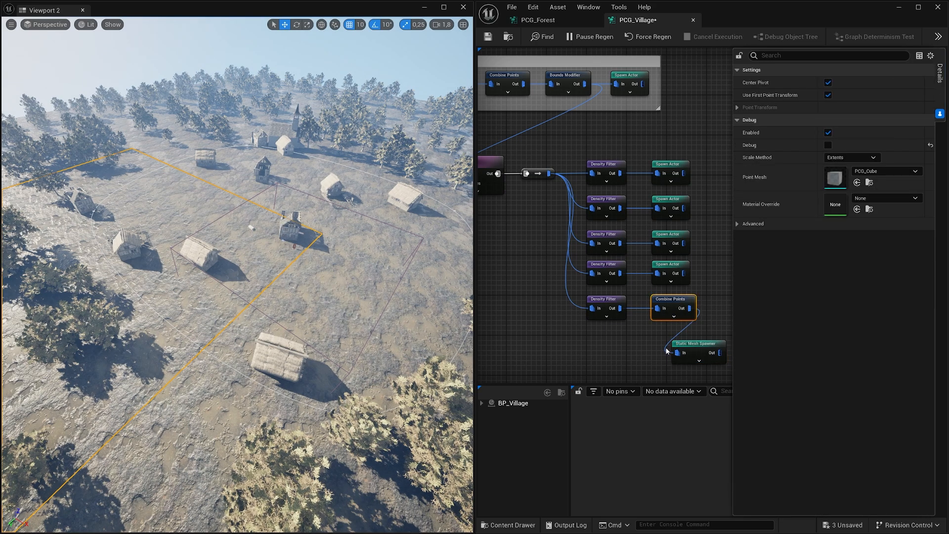
{"action": "key", "text": "w"}
{"action": "right_click_drag", "start_coordinate": [291, 229], "coordinate": [279, 255]}
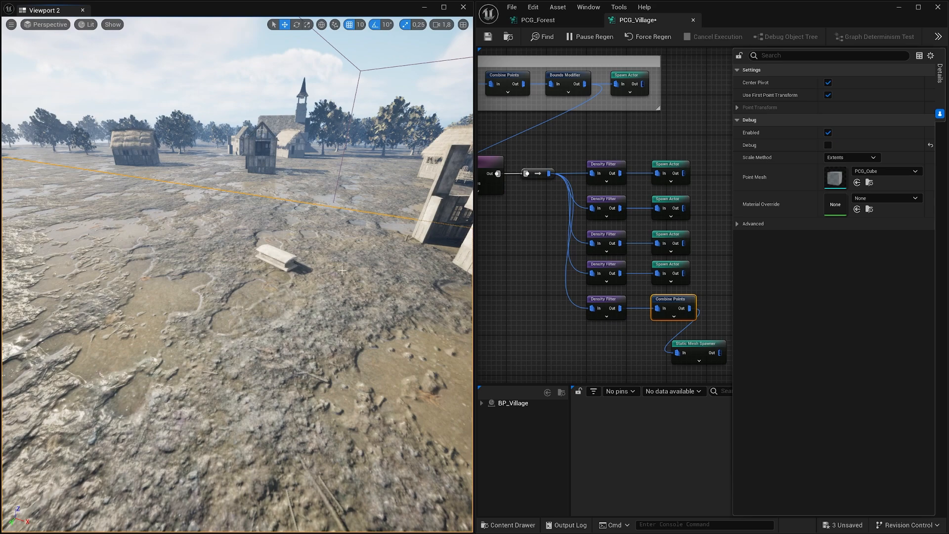
{"action": "key", "text": "s"}
{"action": "right_click_drag", "start_coordinate": [343, 271], "coordinate": [323, 280]}
{"action": "key", "text": "d"}
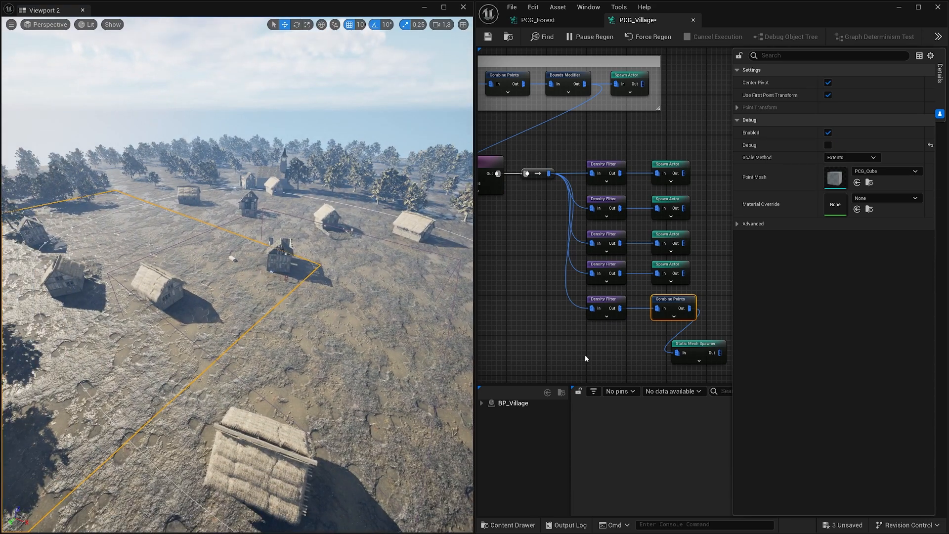
{"action": "left_click", "coordinate": [585, 356]}
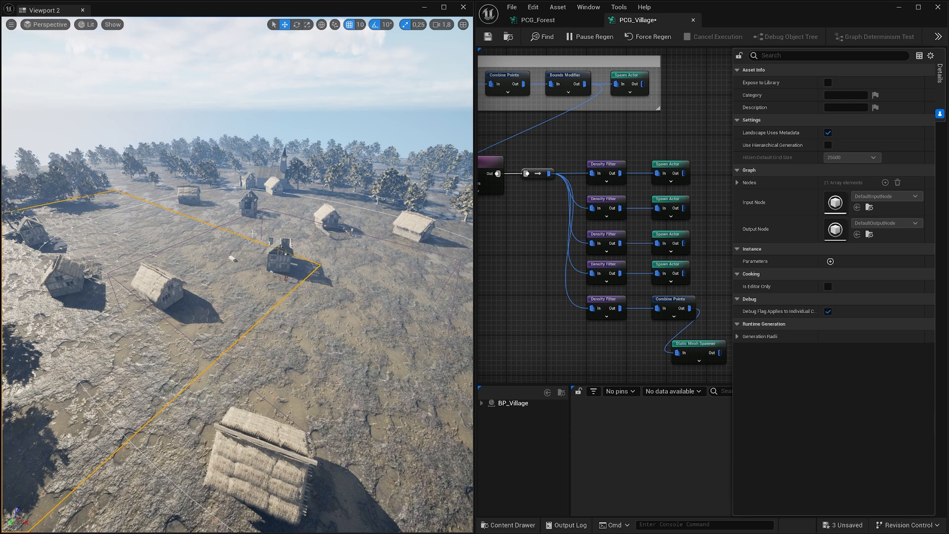
- Disconnect the Static Mesh Spawner from the Combine Points node and move it aside in the graph
{"action": "left_click", "coordinate": [672, 302]}
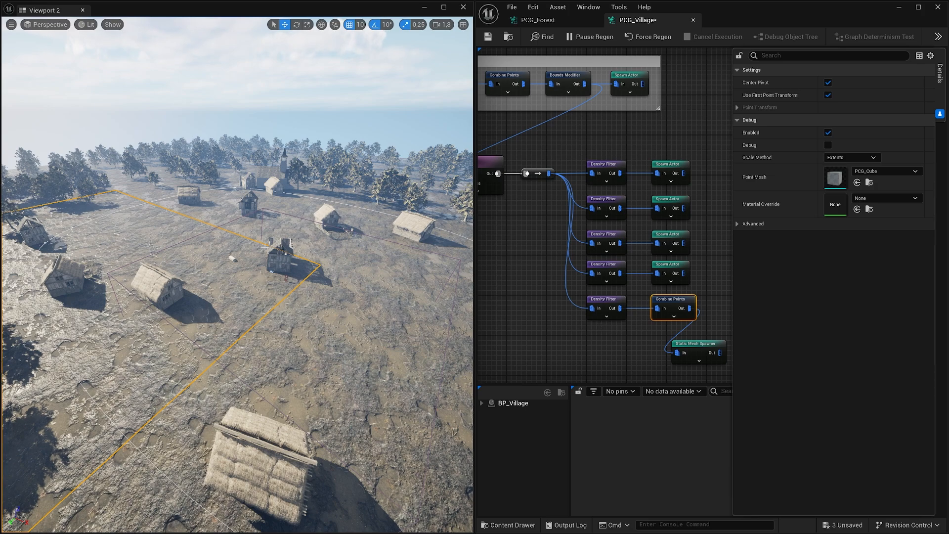
{"action": "key", "text": "w"}
{"action": "right_click_drag", "start_coordinate": [310, 296], "coordinate": [327, 287]}
{"action": "key", "text": "d"}
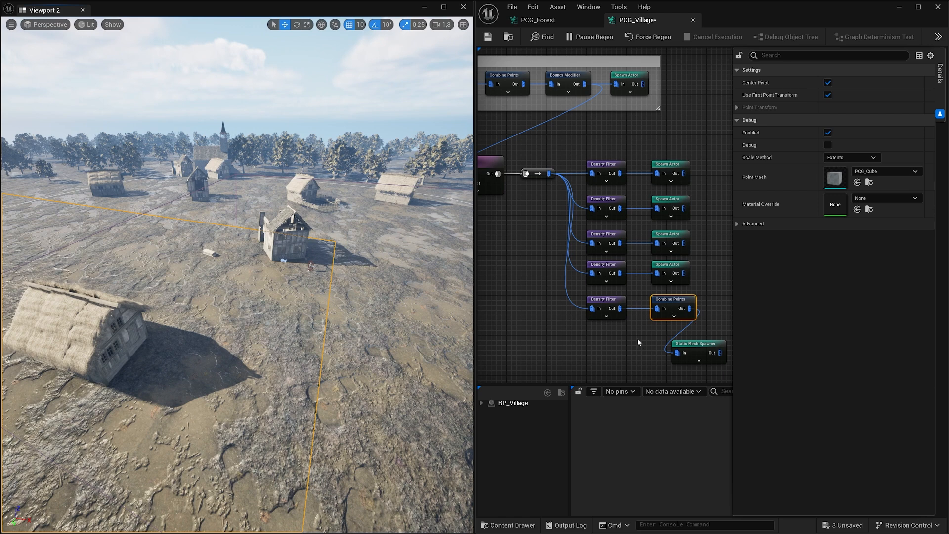
{"action": "right_click_drag", "start_coordinate": [638, 341], "coordinate": [547, 306]}
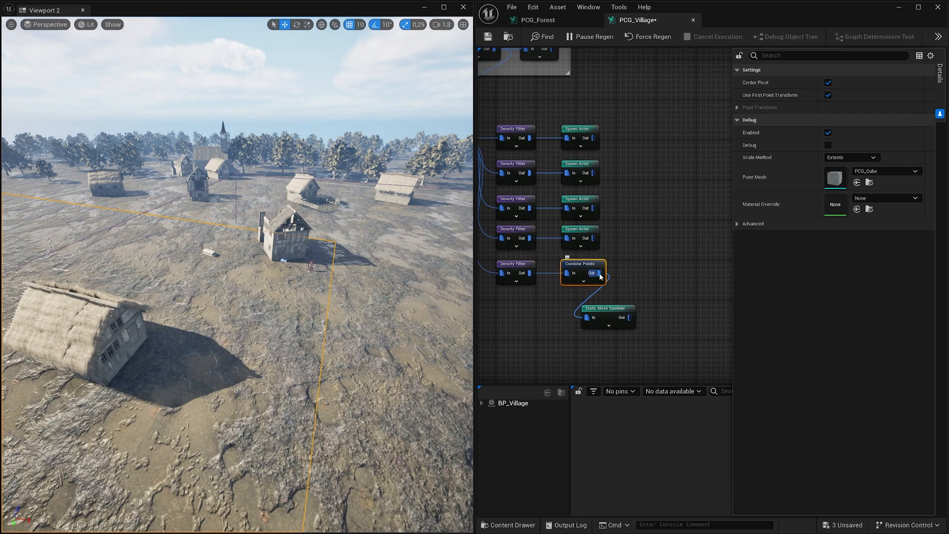
{"action": "left_click", "coordinate": [601, 275], "text": "alt"}
{"action": "left_click_drag", "start_coordinate": [613, 309], "coordinate": [702, 296]}
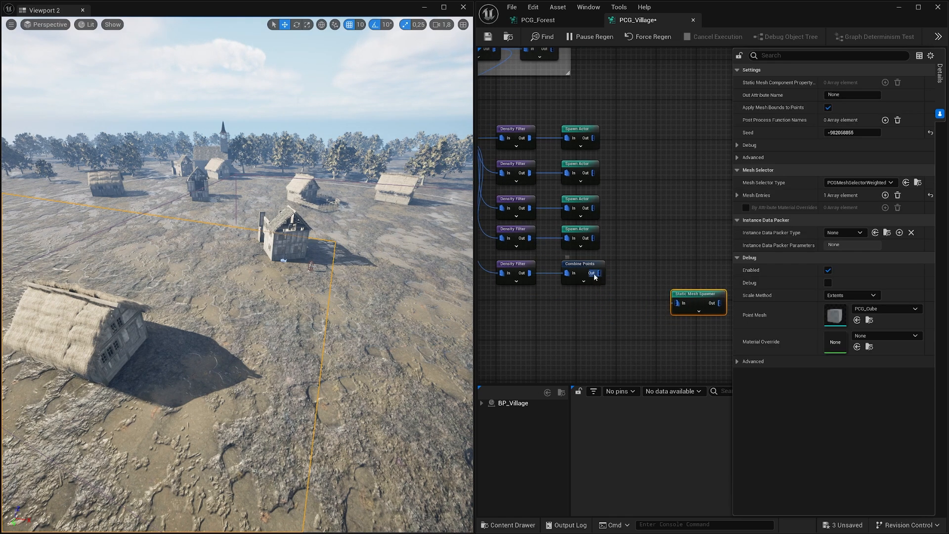
- Turn off Center Pivot on the Combine Points node and enable its debug display, keeping Use First Point Transform on
{"action": "left_click", "coordinate": [581, 269]}
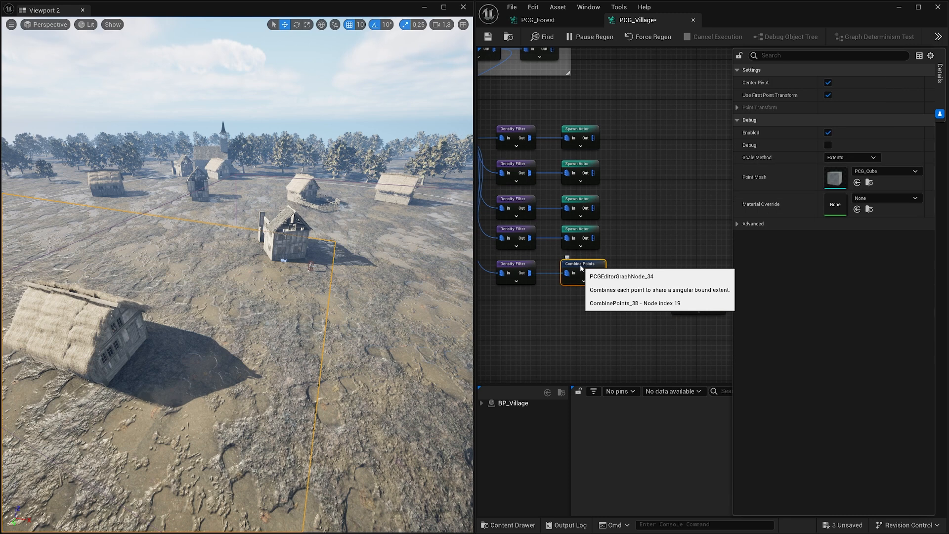
{"action": "left_click", "coordinate": [828, 83]}
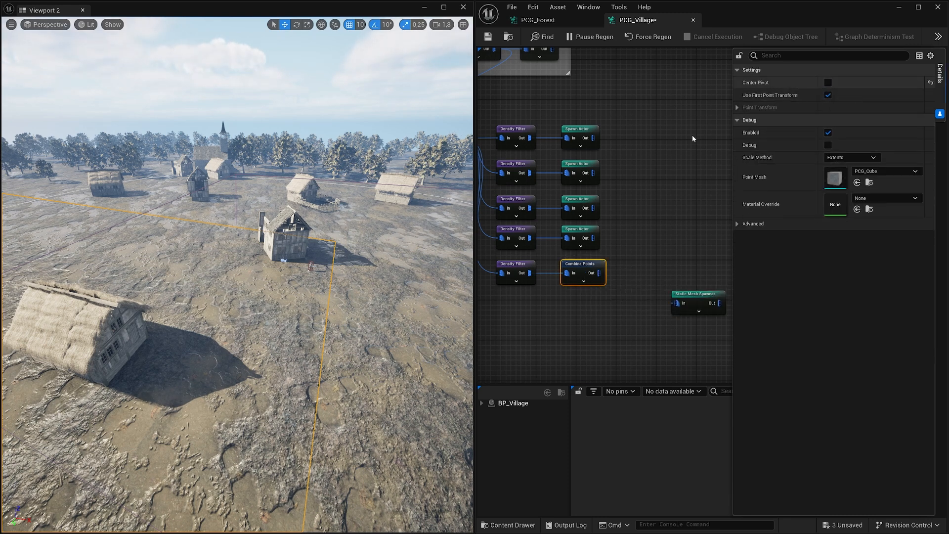
{"action": "left_click", "coordinate": [577, 268]}
{"action": "key", "text": "d"}
{"action": "key", "text": "s"}
{"action": "right_click_drag", "start_coordinate": [323, 269], "coordinate": [307, 316]}
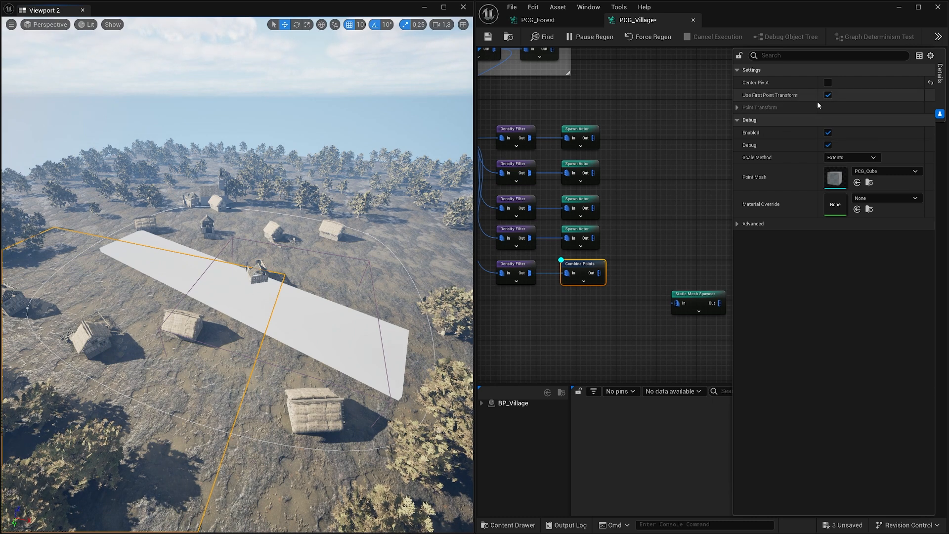
{"action": "left_click", "coordinate": [829, 95]}
{"action": "left_click", "coordinate": [828, 95]}
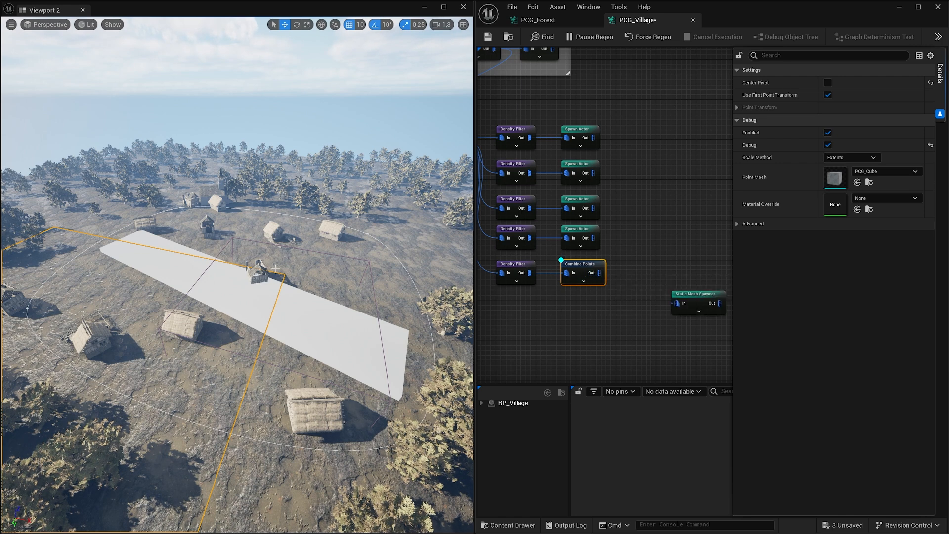
- Add a Create Points Grid node below Combine Points and switch the debug display from Combine Points to the grid node
{"action": "left_click", "coordinate": [562, 321]}
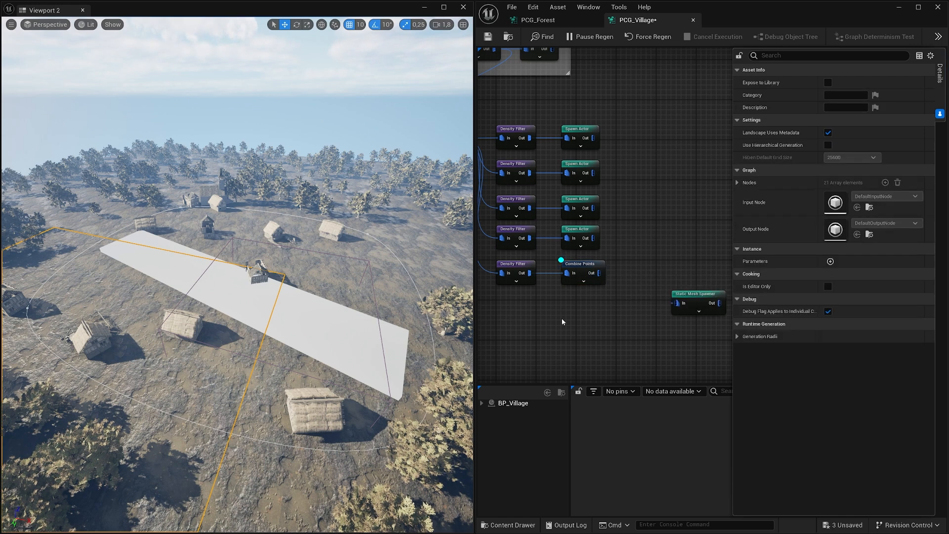
{"action": "right_click", "coordinate": [562, 322]}
{"action": "type", "text": "create"}
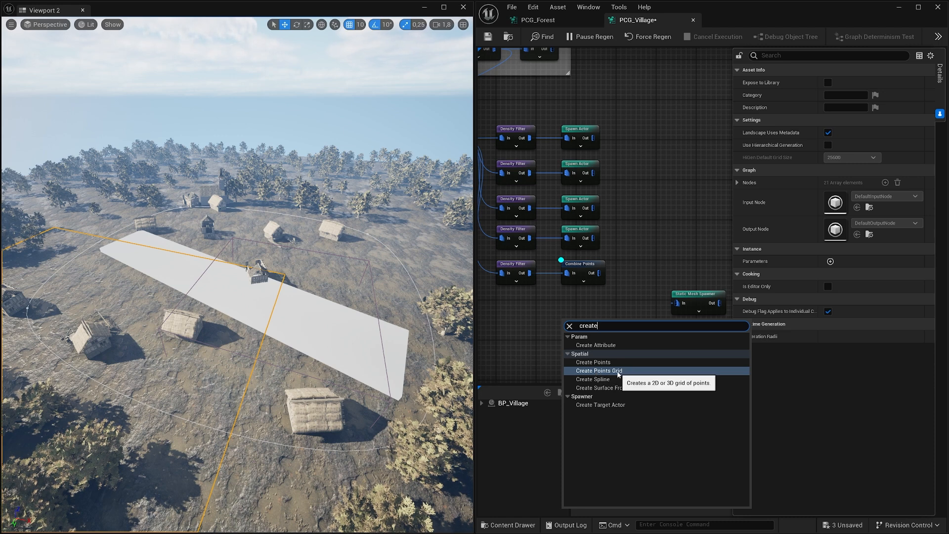
{"action": "left_click", "coordinate": [617, 371]}
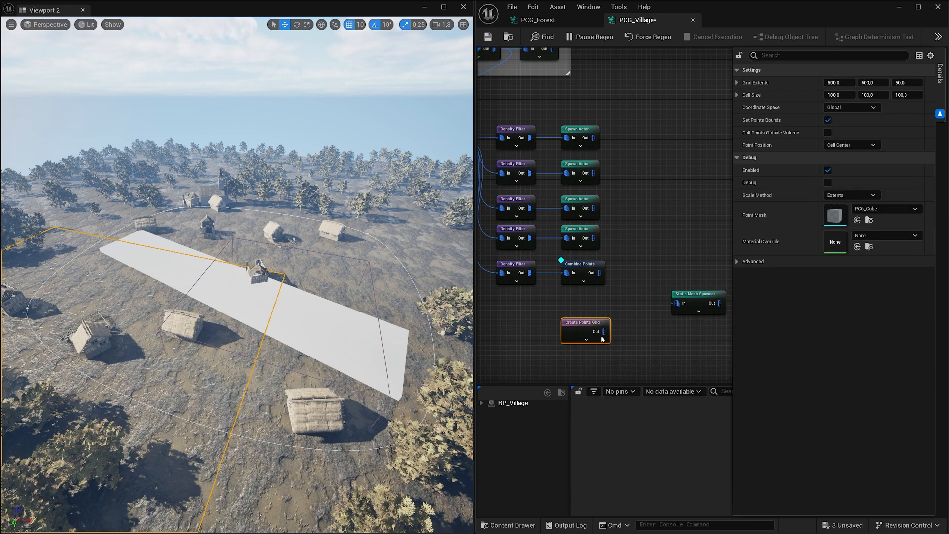
{"action": "left_click", "coordinate": [583, 268]}
{"action": "key", "text": "d"}
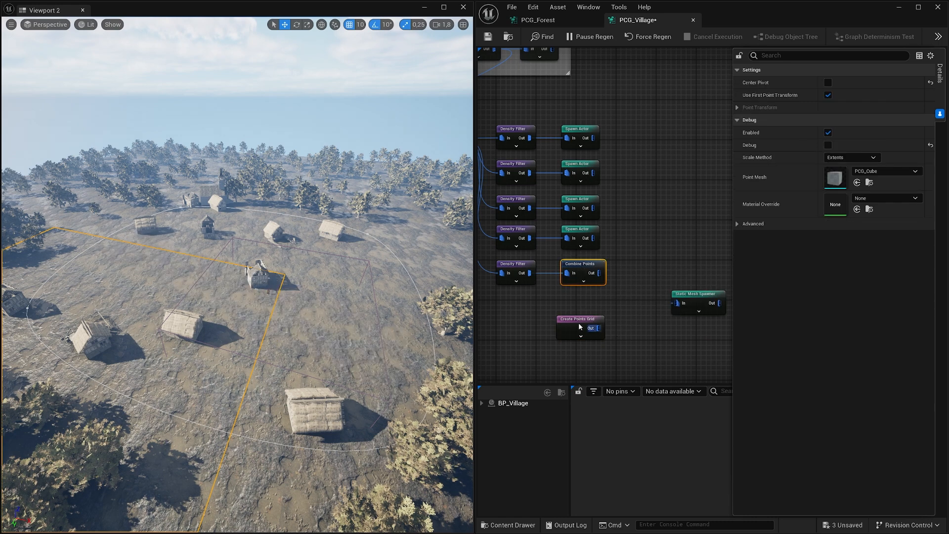
{"action": "left_click", "coordinate": [579, 323]}
{"action": "key", "text": "d"}
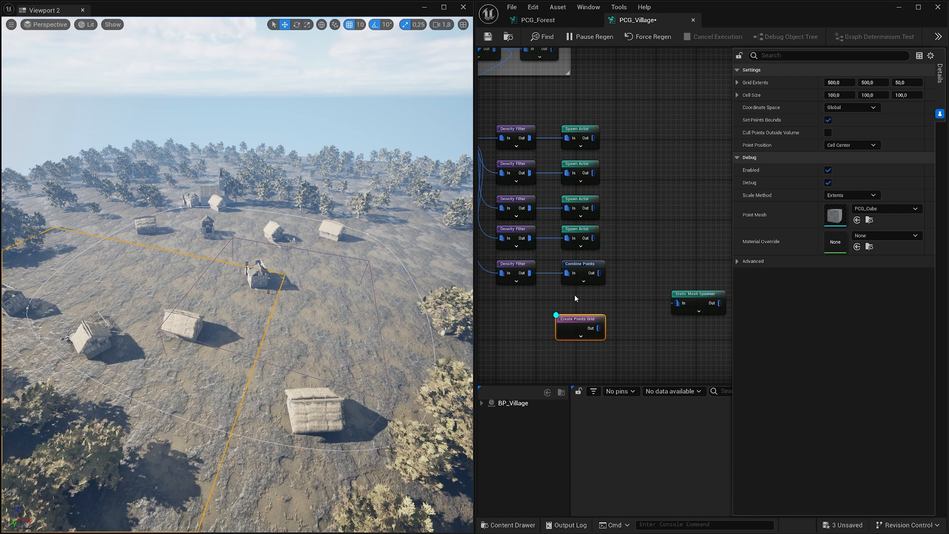
- Add a debug-enabled Copy Points node with Create Points Grid as its source and Combine Points as its target
{"action": "left_click", "coordinate": [585, 266]}
{"action": "right_click", "coordinate": [633, 314]}
{"action": "type", "text": "copy"}
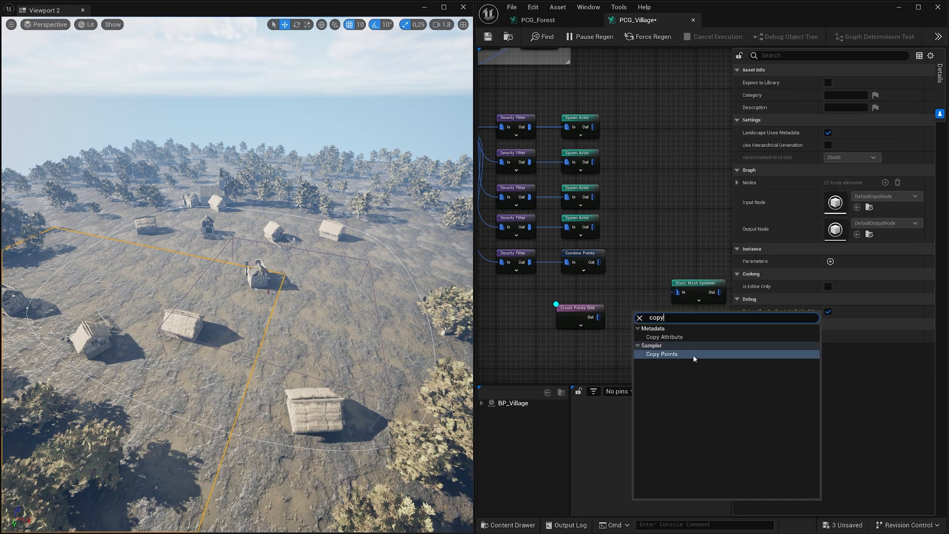
{"action": "left_click", "coordinate": [665, 354]}
{"action": "left_click_drag", "start_coordinate": [666, 343], "coordinate": [656, 327]}
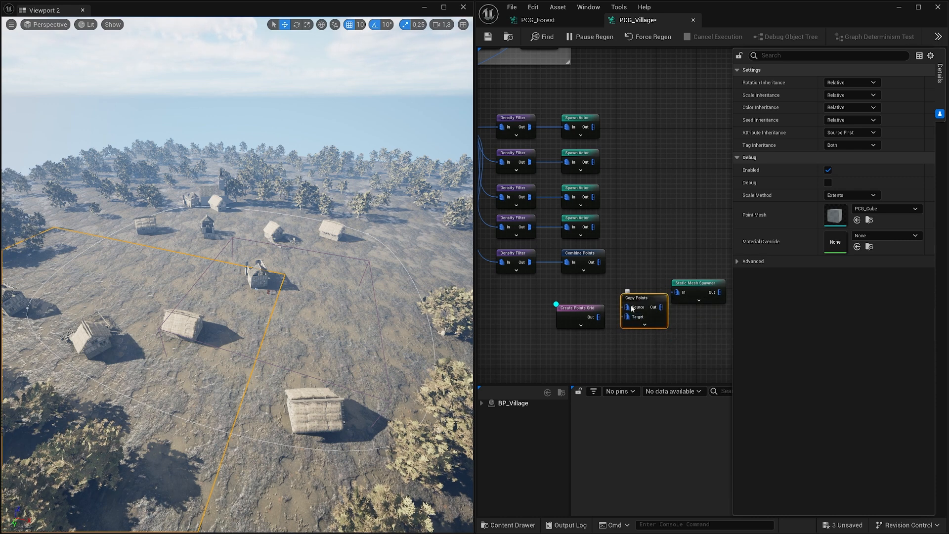
{"action": "left_click_drag", "start_coordinate": [600, 263], "coordinate": [643, 313]}
{"action": "key", "text": "d"}
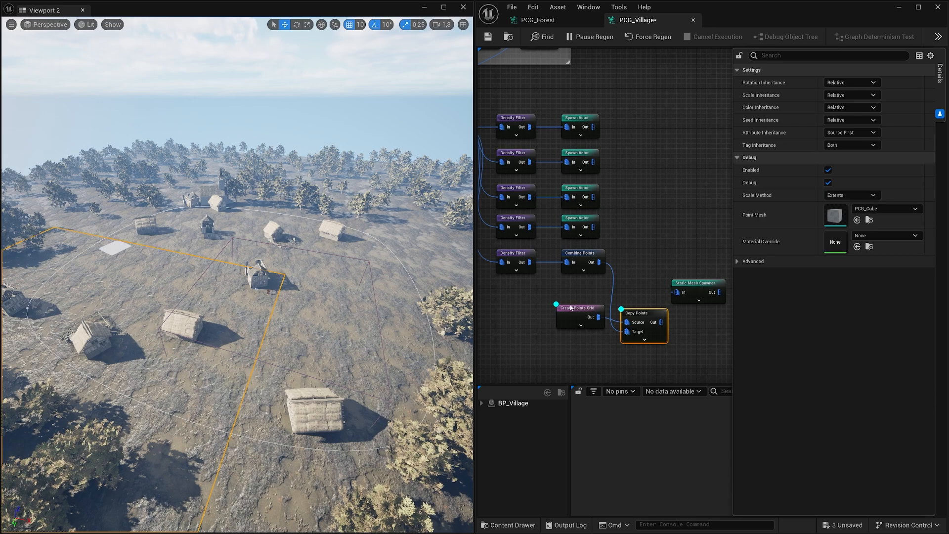
- Turn off debug display on the Create Points Grid node and inspect the copied points up close
{"action": "left_click", "coordinate": [572, 308]}
{"action": "key", "text": "d"}
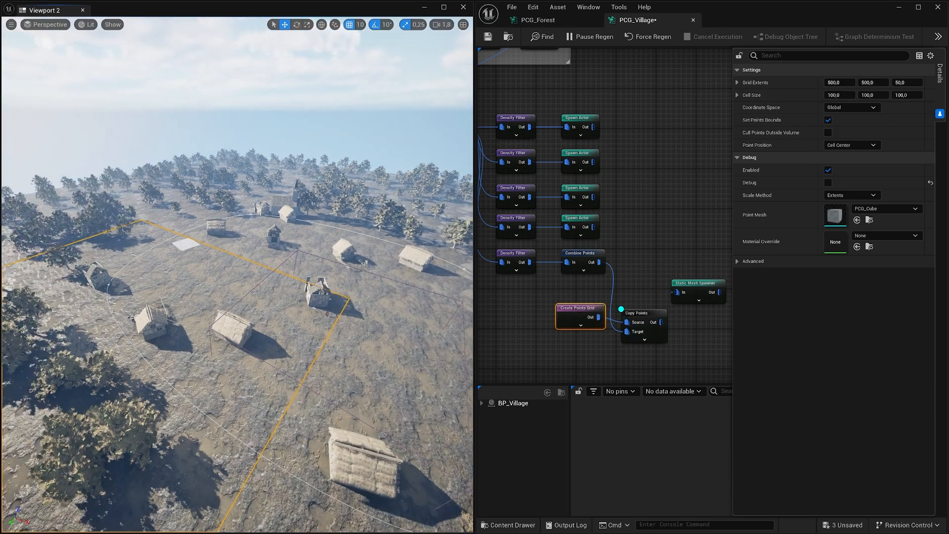
{"action": "key", "text": "w"}
{"action": "right_click_drag", "start_coordinate": [238, 277], "coordinate": [297, 320]}
{"action": "key", "text": "a"}
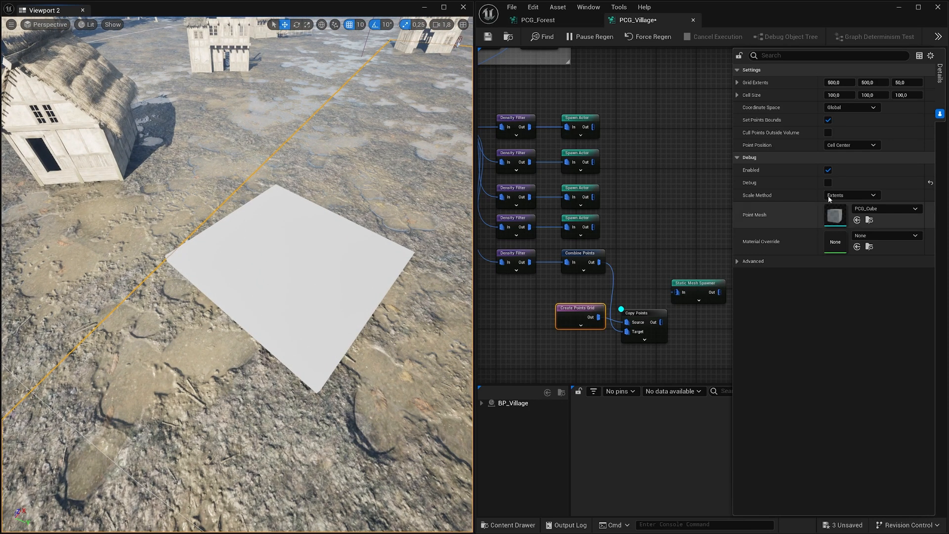
{"action": "left_click", "coordinate": [847, 196]}
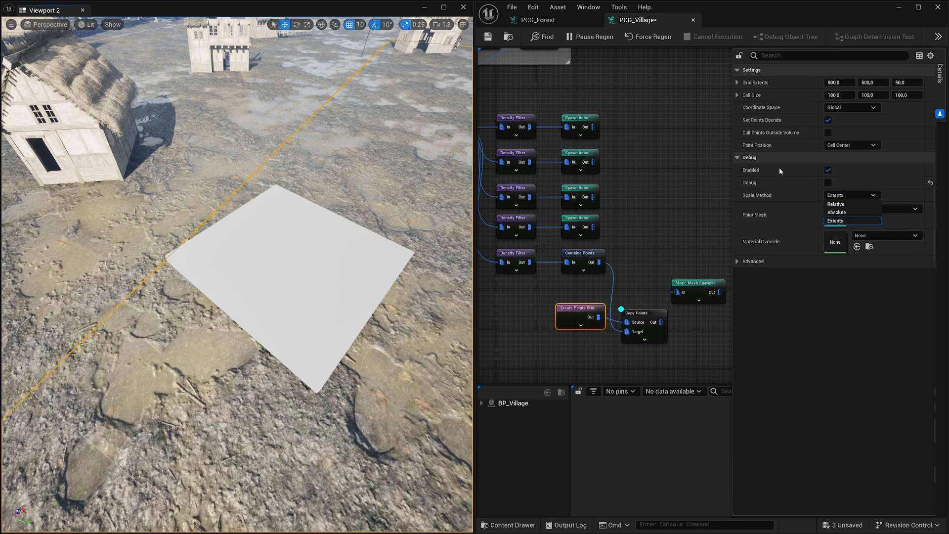
{"action": "left_click", "coordinate": [837, 212]}
{"action": "left_click_drag", "start_coordinate": [861, 197], "coordinate": [841, 196]}
{"action": "right_click_drag", "start_coordinate": [644, 263], "coordinate": [612, 259]}
{"action": "key", "text": "d"}
{"action": "key", "text": "d"}
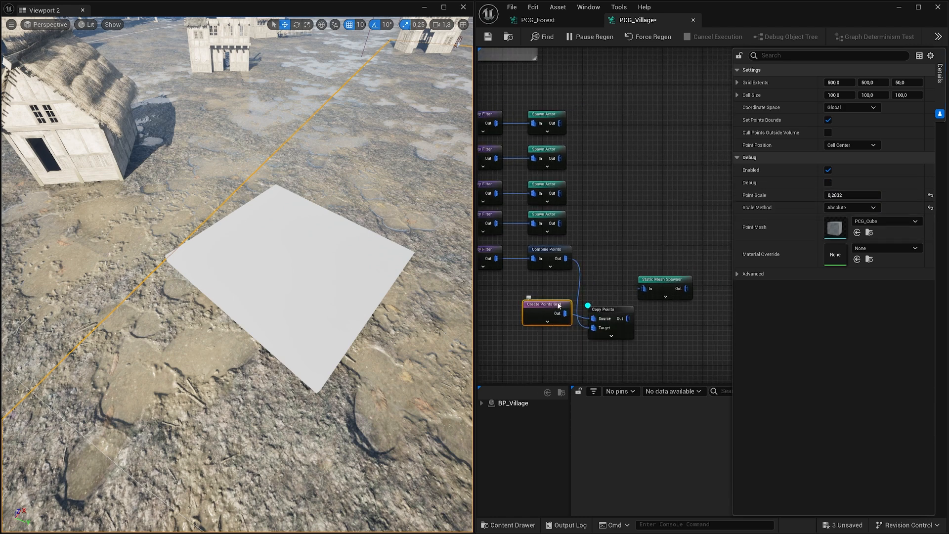
{"action": "left_click", "coordinate": [930, 208]}
- Set the Copy Points node's debug scale method to Absolute with a point scale of 0,5
{"action": "left_click", "coordinate": [597, 315]}
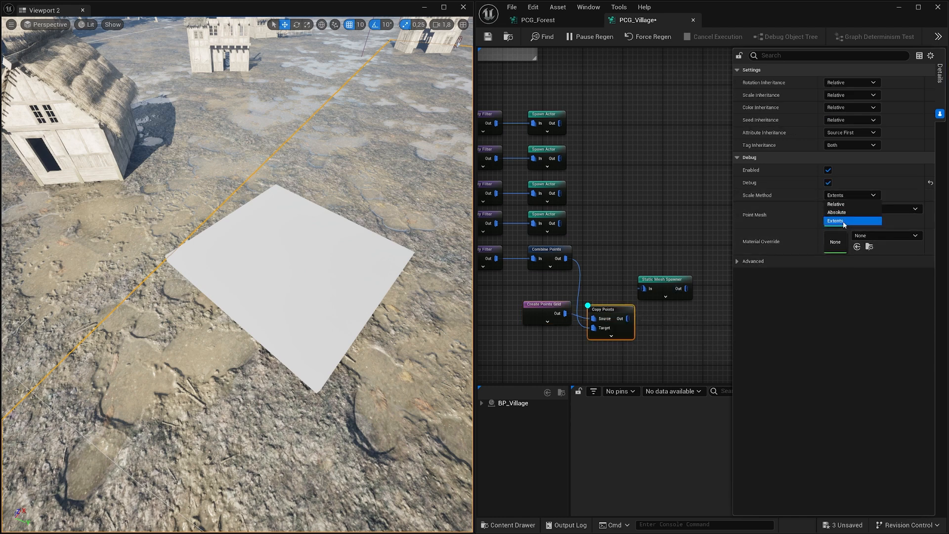
{"action": "left_click", "coordinate": [850, 195]}
{"action": "left_click", "coordinate": [841, 212]}
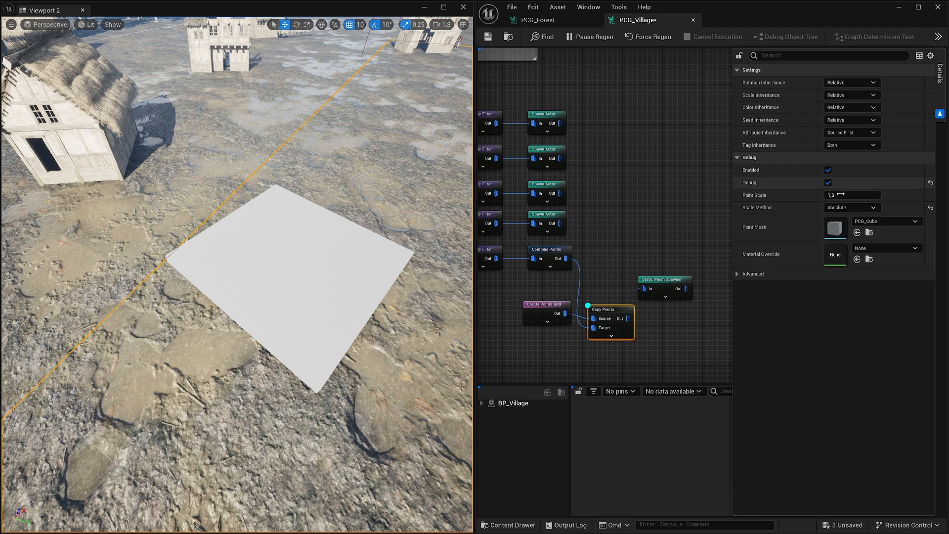
{"action": "left_click", "coordinate": [839, 195]}
{"action": "type", "text": "0,5"}
{"action": "key", "text": "Return"}
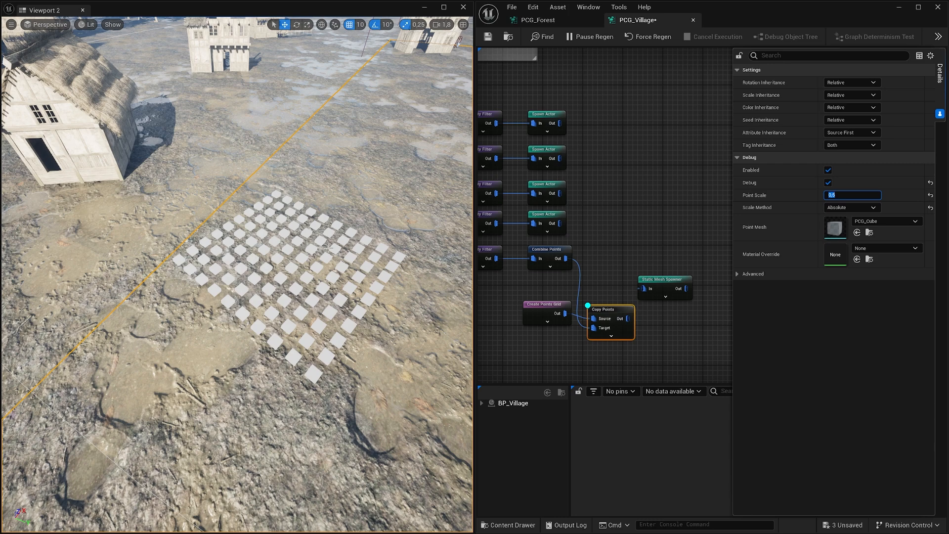
- Set the Create Points Grid node's X and Y grid extents to 1500
{"action": "scroll", "coordinate": [326, 247], "scroll_direction": "down", "scroll_amount": 6}
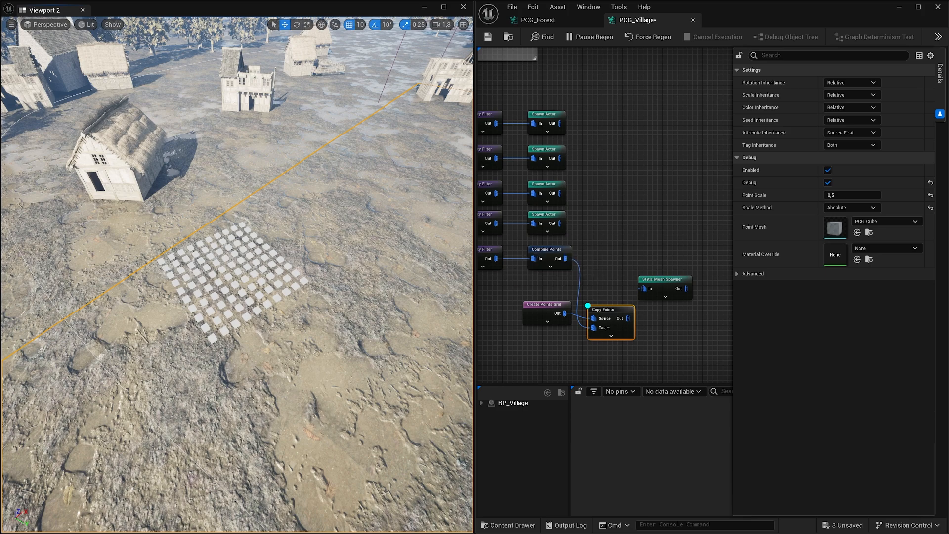
{"action": "right_click_drag", "start_coordinate": [300, 244], "coordinate": [398, 194]}
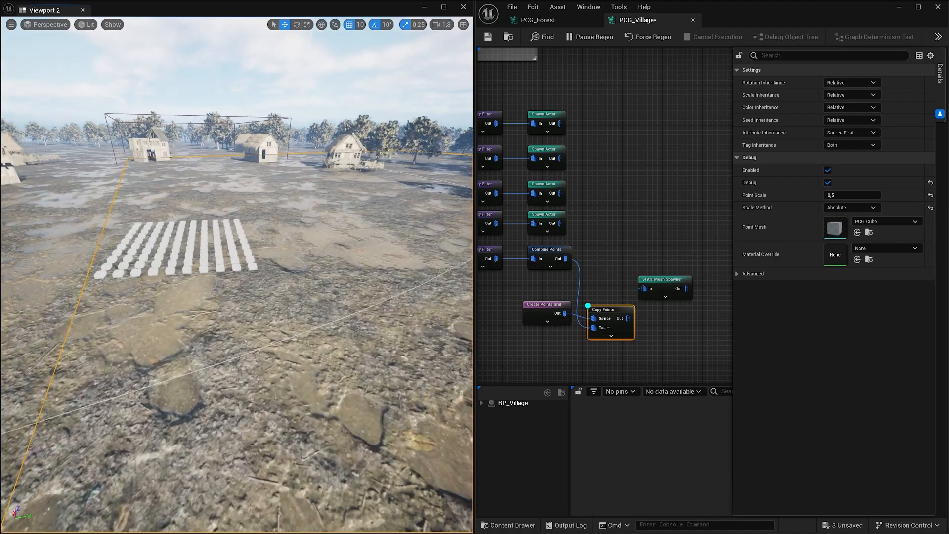
{"action": "right_click_drag", "start_coordinate": [204, 278], "coordinate": [147, 271]}
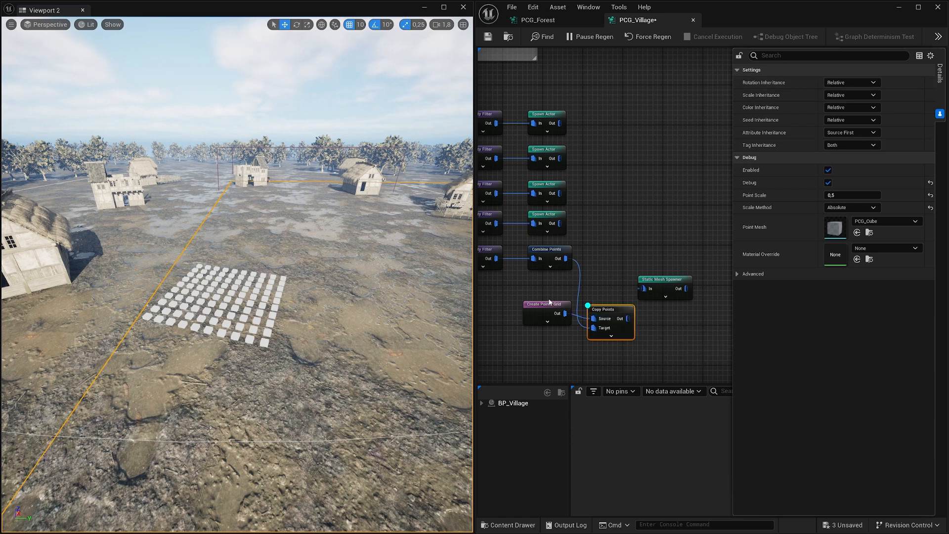
{"action": "left_click", "coordinate": [535, 318]}
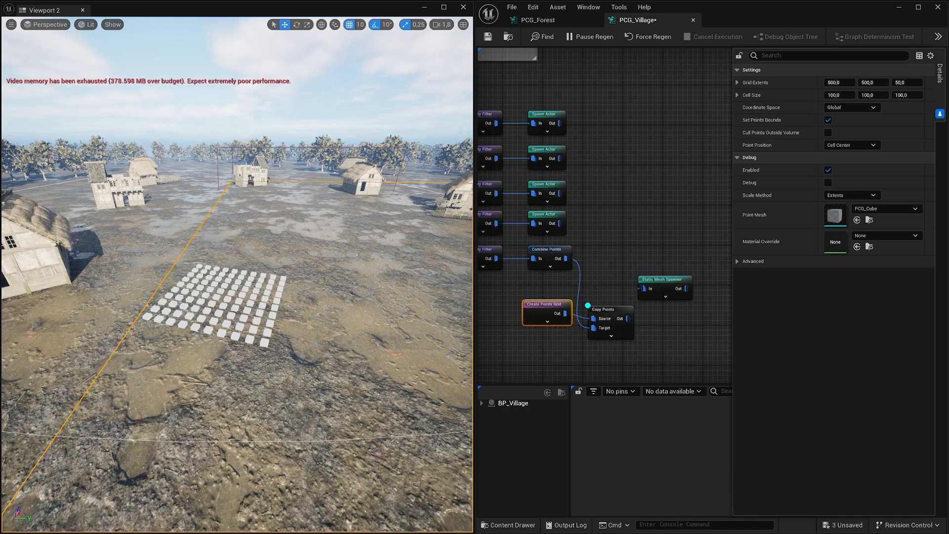
{"action": "left_click", "coordinate": [838, 82]}
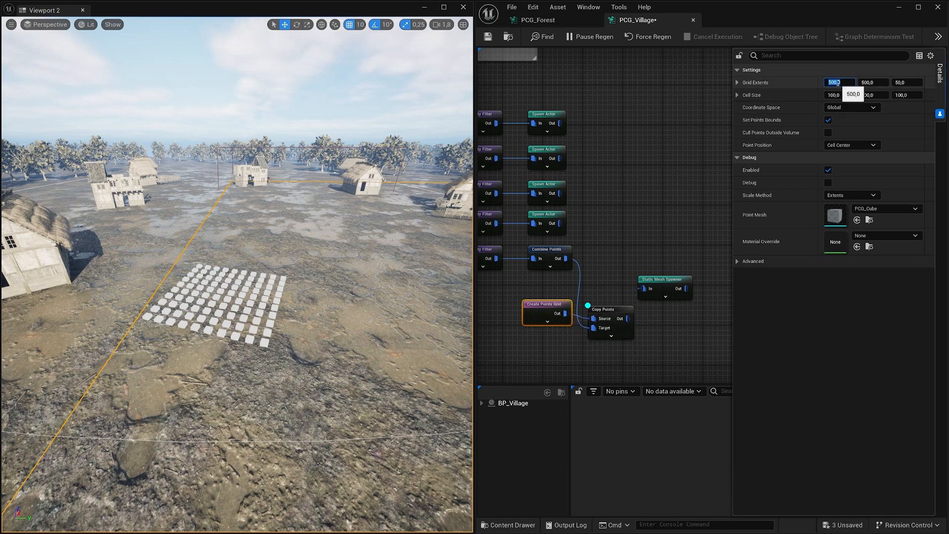
{"action": "type", "text": "150"}
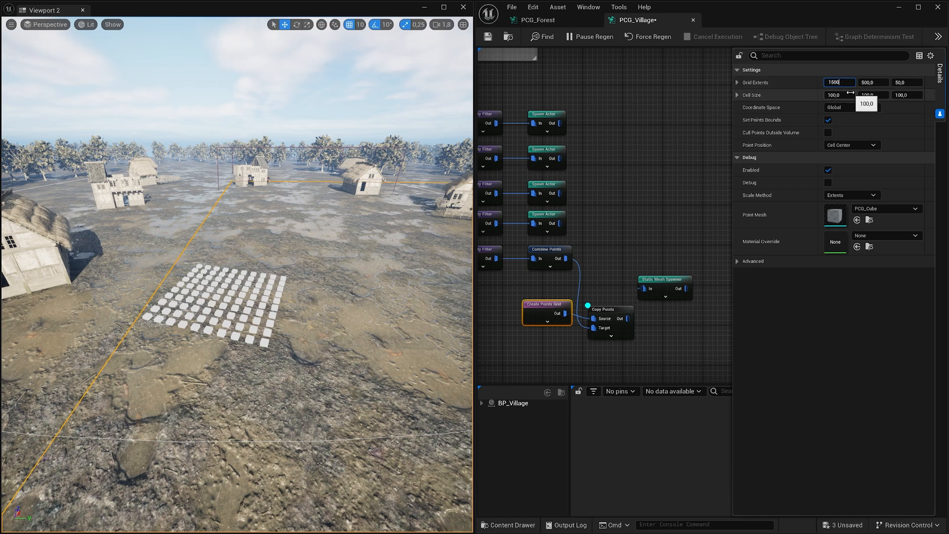
{"action": "type", "text": "0"}
{"action": "key", "text": "Return"}
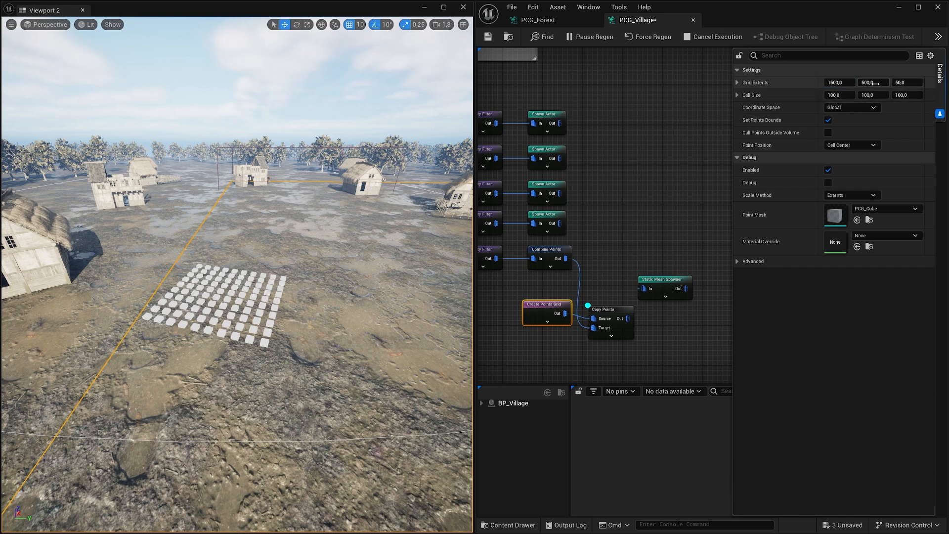
{"action": "left_click", "coordinate": [885, 83]}
{"action": "type", "text": "1500"}
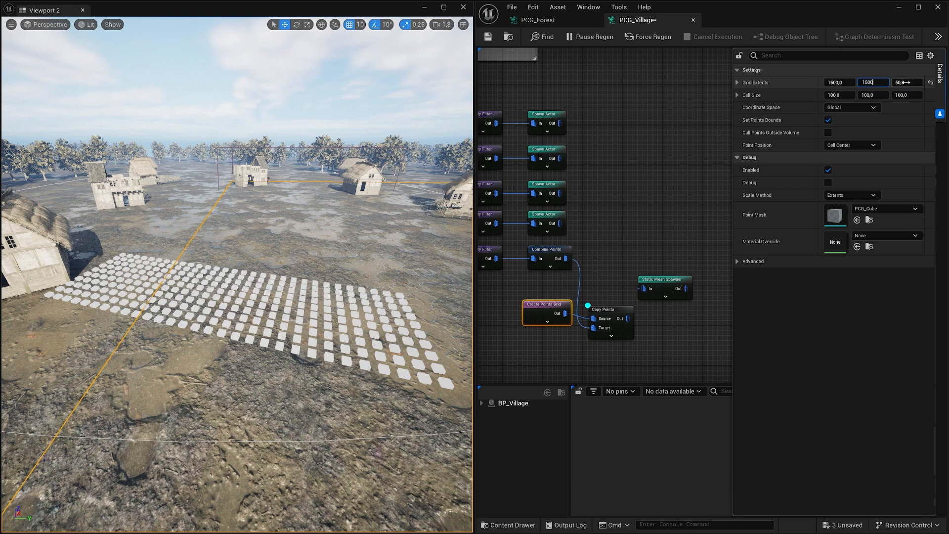
{"action": "key", "text": "Tab"}
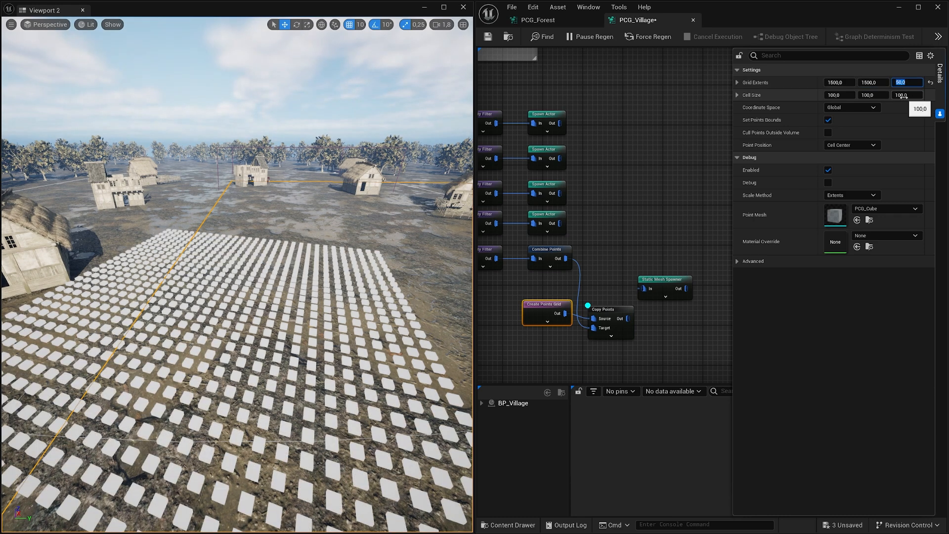
- Try a Z grid extent of 1500 on the Create Points Grid node and restore it to 50
{"action": "type", "text": "1500"}
{"action": "key", "text": "Return"}
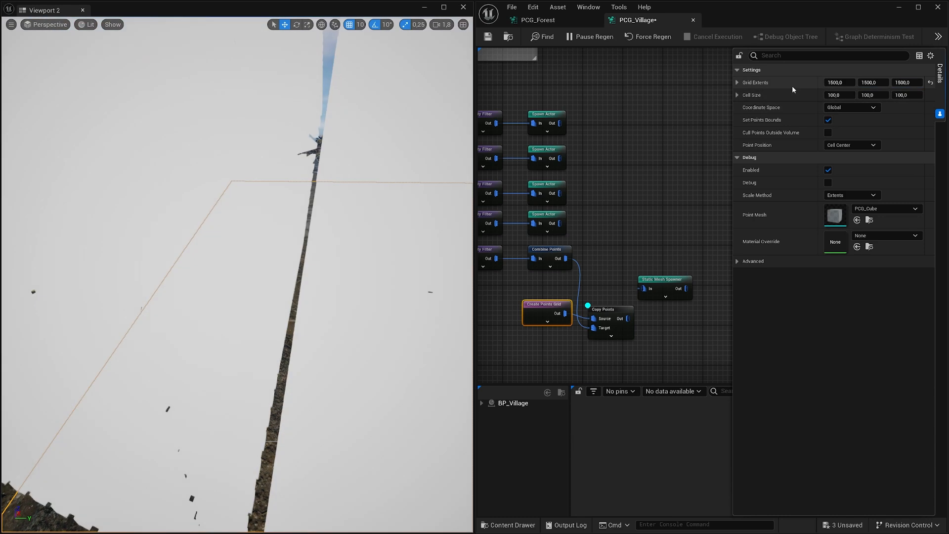
{"action": "left_click", "coordinate": [907, 84]}
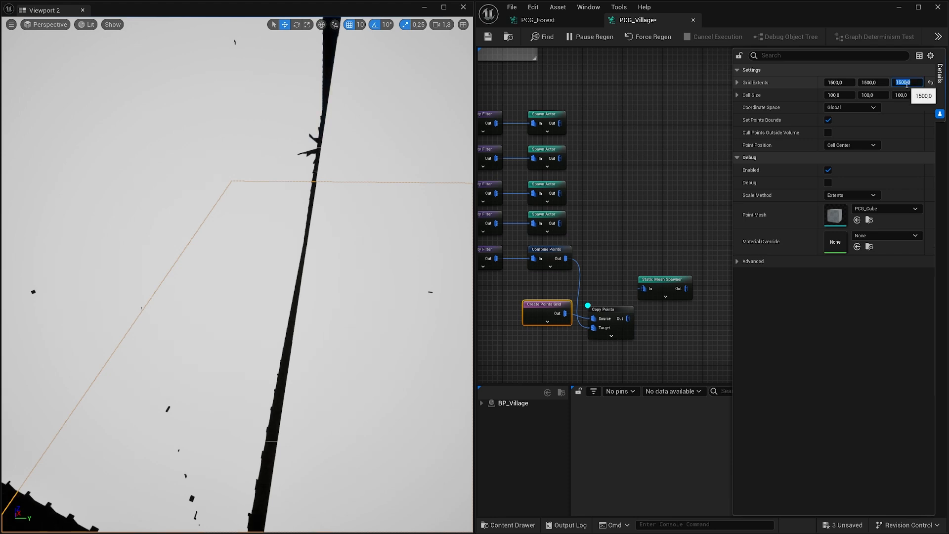
{"action": "type", "text": "50"}
{"action": "key", "text": "Return"}
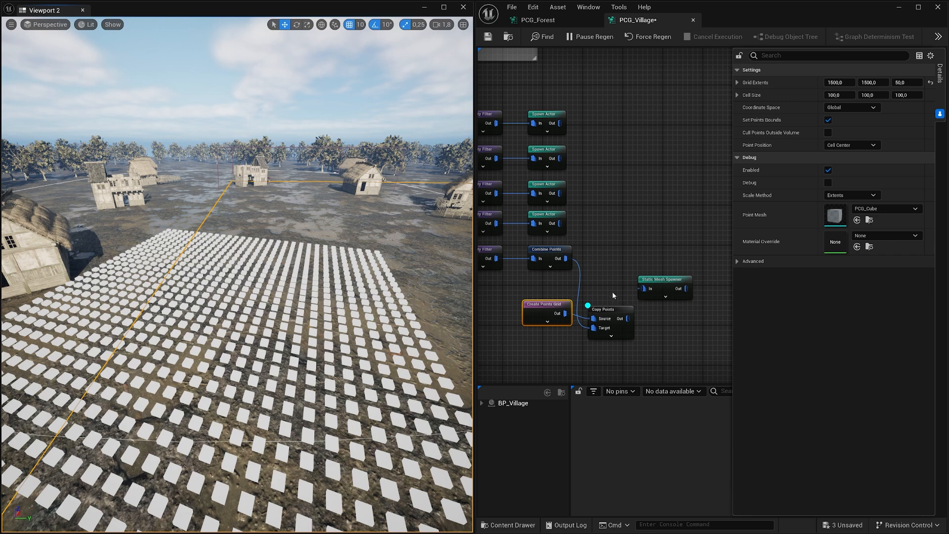
- Move the Static Mesh Spawner aside and add a Transform Points node after the Copy Points node
{"action": "right_click_drag", "start_coordinate": [613, 296], "coordinate": [581, 256]}
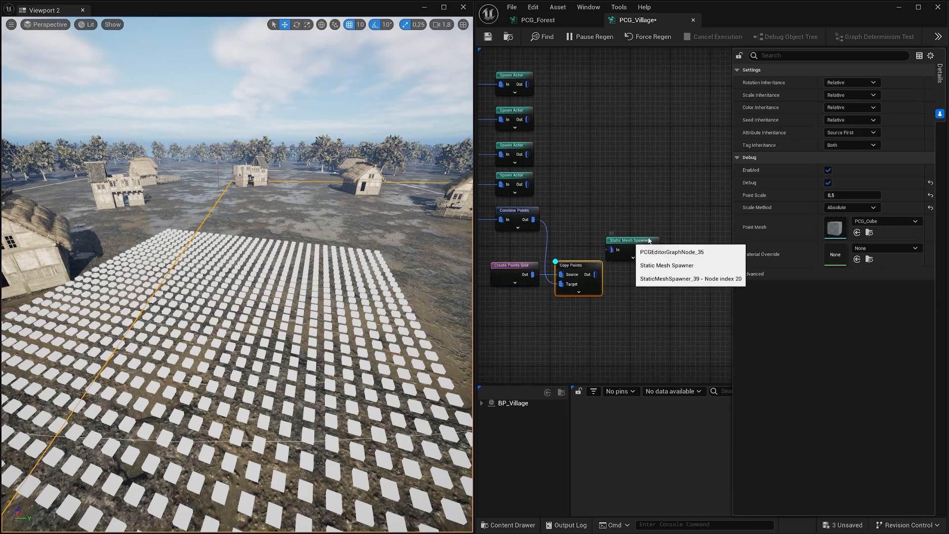
{"action": "left_click_drag", "start_coordinate": [624, 247], "coordinate": [668, 237]}
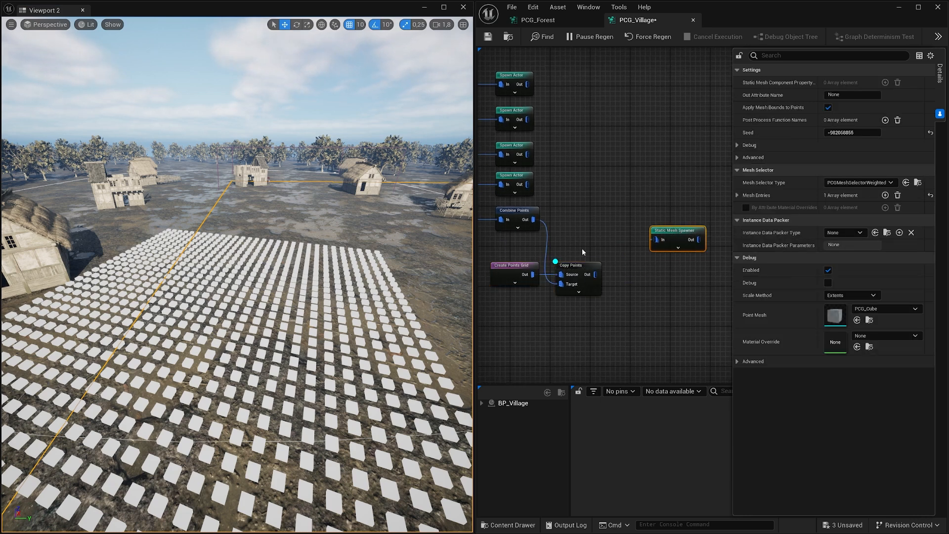
{"action": "right_click", "coordinate": [625, 280]}
{"action": "type", "text": "transform po"}
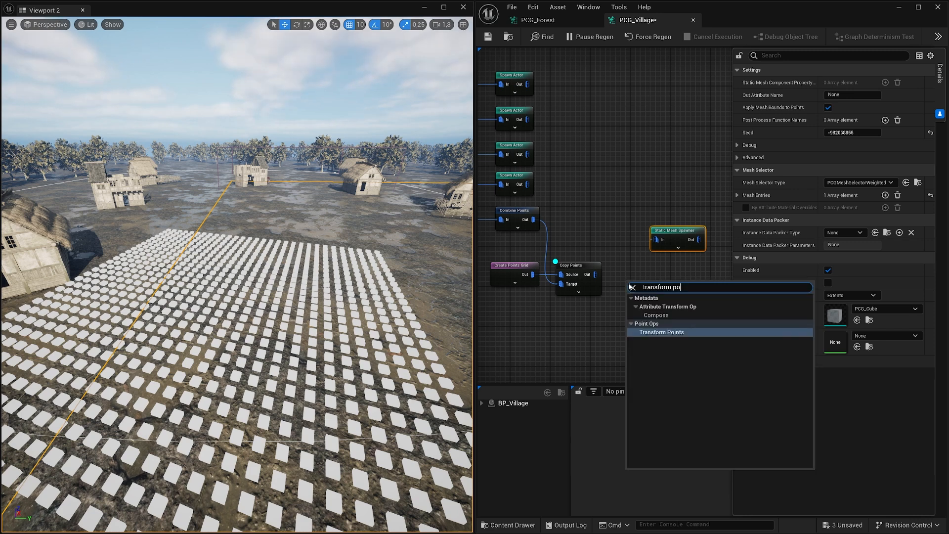
{"action": "left_click", "coordinate": [658, 333]}
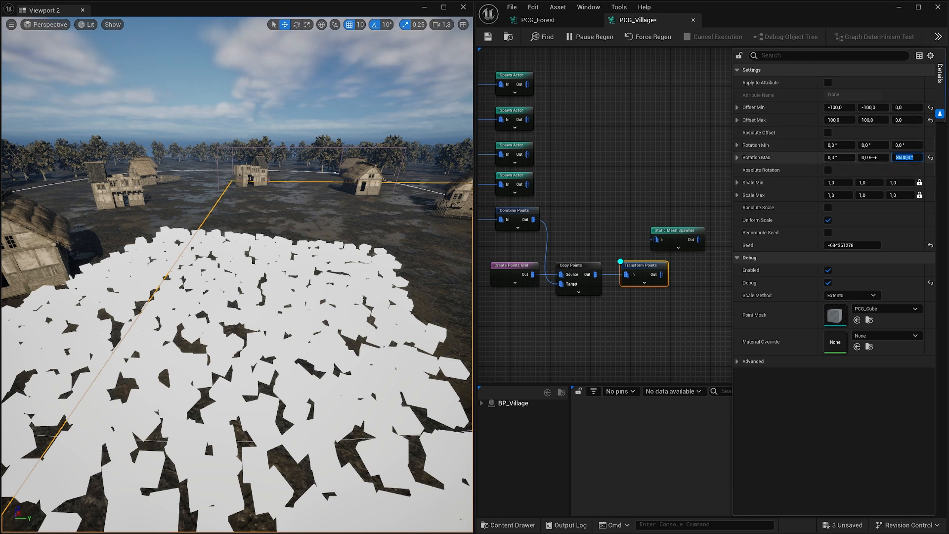
- Set the Transform Points node's maximum Z rotation to 360° and inspect the scattered points
{"action": "left_click", "coordinate": [904, 157]}
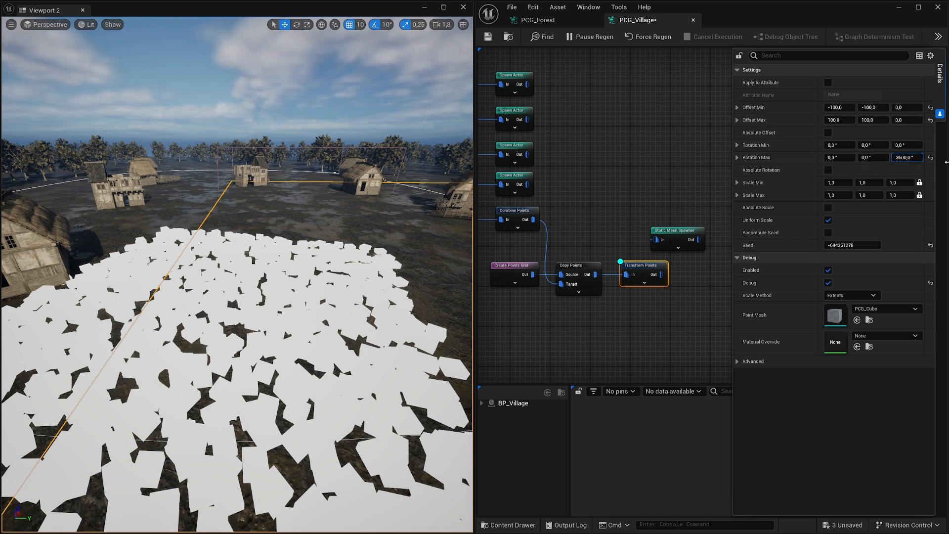
{"action": "key", "text": "Return"}
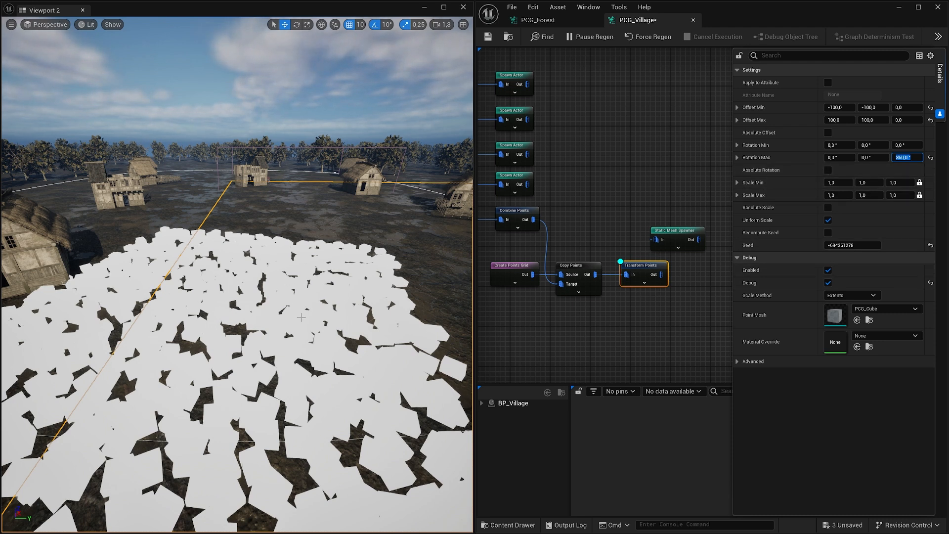
{"action": "left_click", "coordinate": [603, 313]}
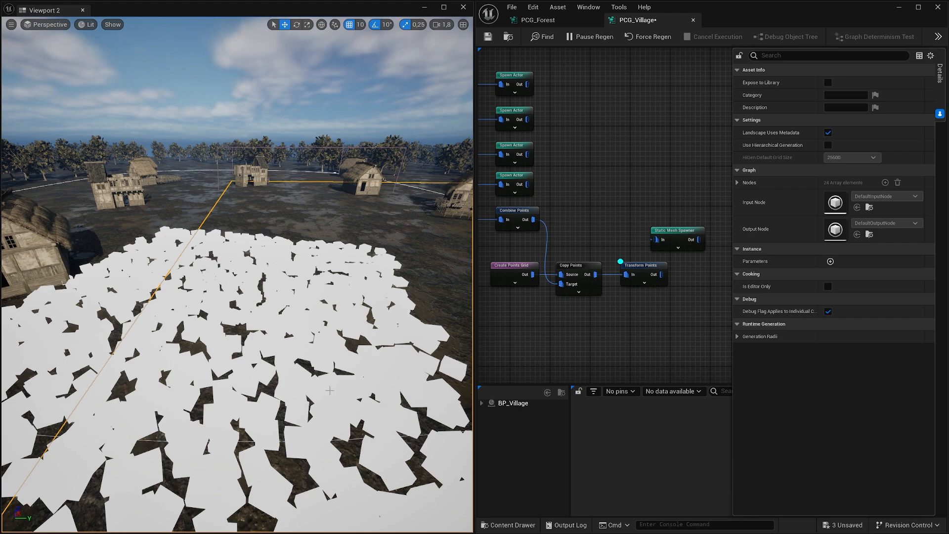
{"action": "right_click_drag", "start_coordinate": [325, 342], "coordinate": [302, 416]}
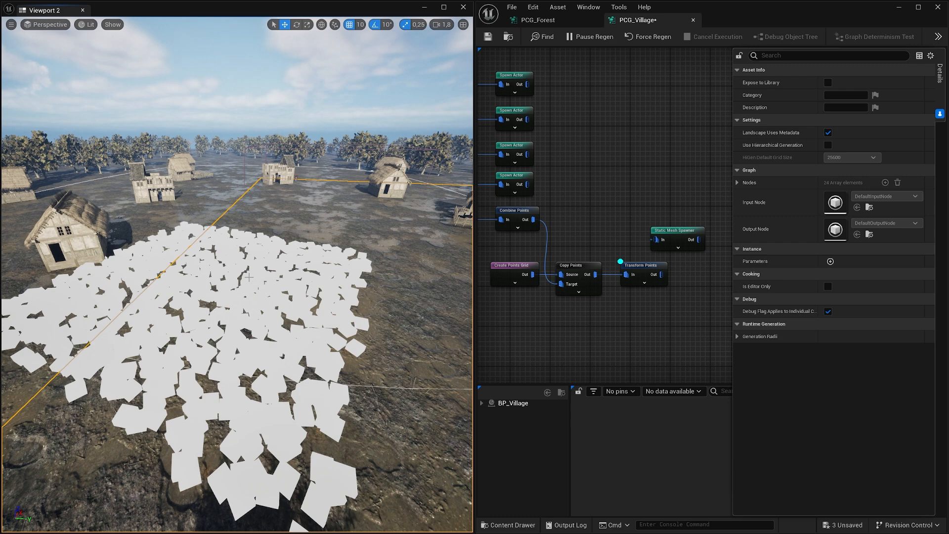
- Add a Self Pruning node fed by the Transform Points output
{"action": "right_click_drag", "start_coordinate": [659, 290], "coordinate": [674, 303]}
{"action": "left_click_drag", "start_coordinate": [654, 279], "coordinate": [689, 284]}
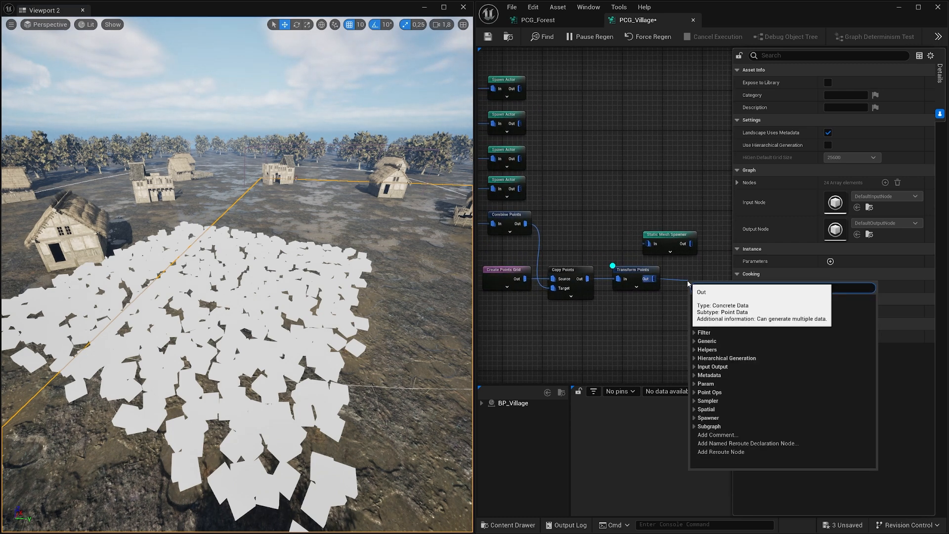
{"action": "type", "text": "pru"}
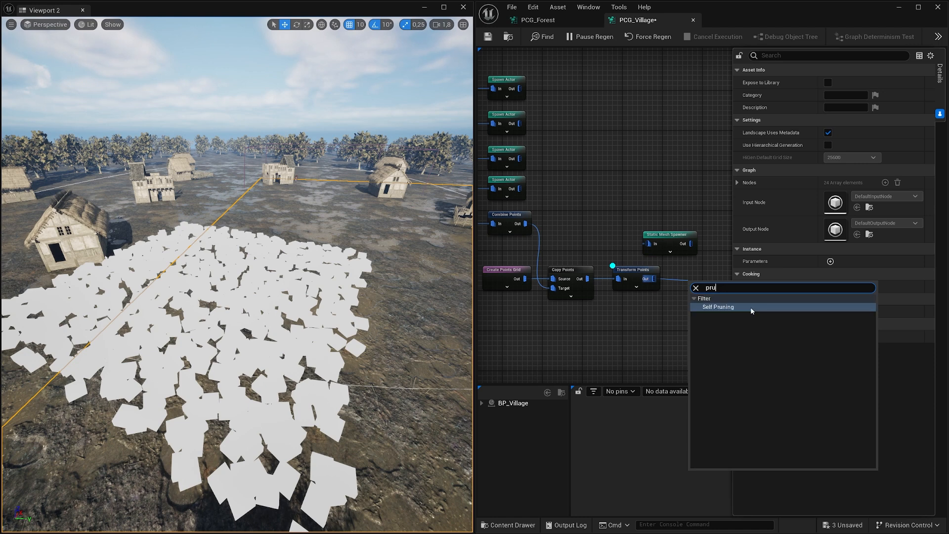
{"action": "left_click", "coordinate": [725, 308]}
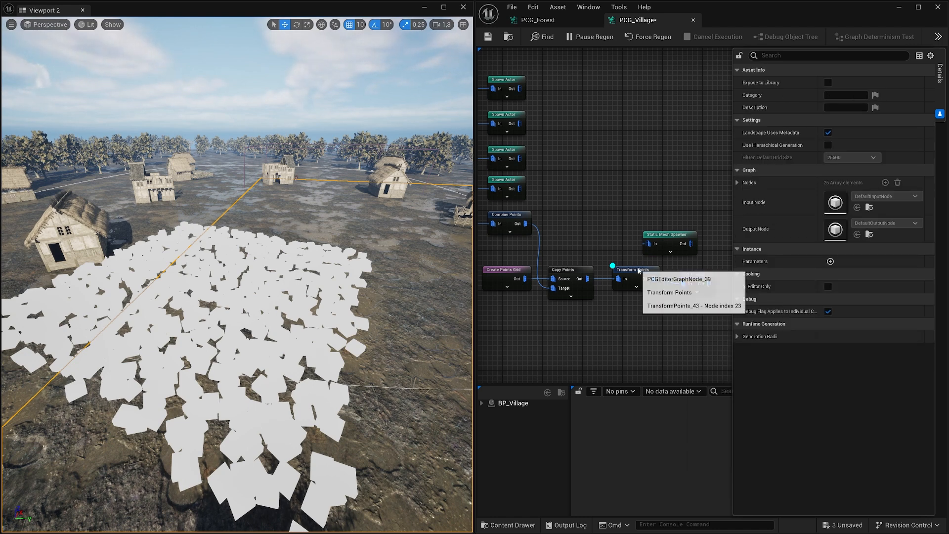
- Switch the debug display from Transform Points to Self Pruning and line the Self Pruning node up with the chain
{"action": "left_click", "coordinate": [639, 270]}
{"action": "key", "text": "d"}
{"action": "left_click", "coordinate": [701, 278]}
{"action": "key", "text": "d"}
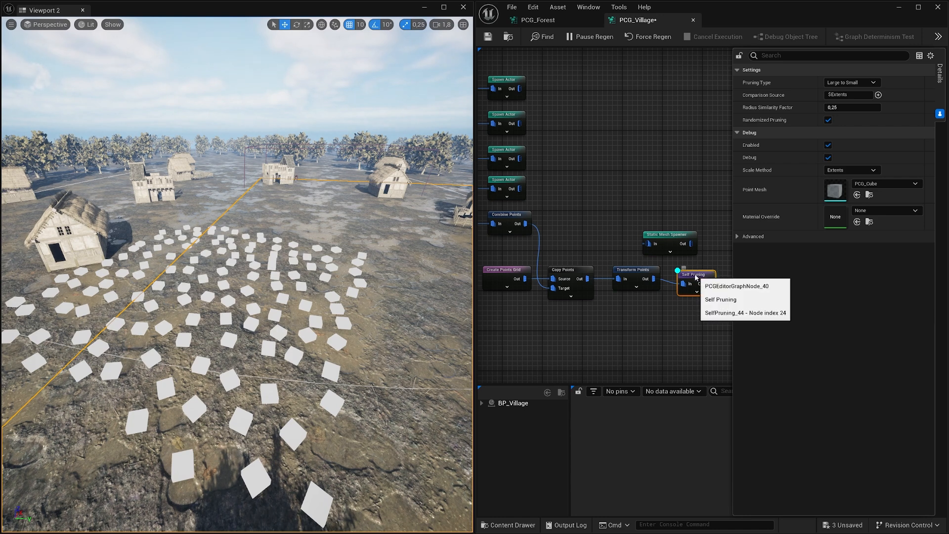
{"action": "left_click_drag", "start_coordinate": [696, 274], "coordinate": [691, 269]}
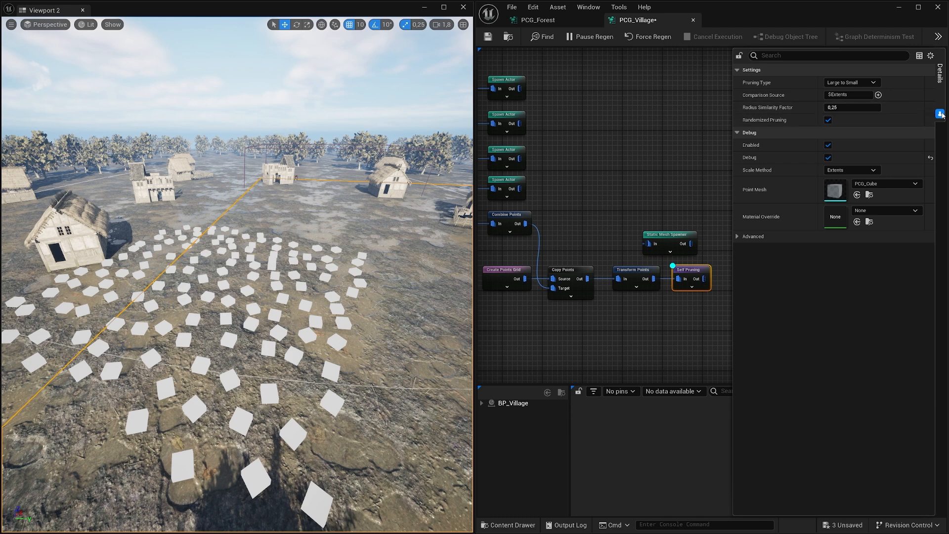
- Place the Static Mesh Spawner after Self Pruning, feed it the pruned points and inspect the spawned tombs
{"action": "left_click_drag", "start_coordinate": [668, 235], "coordinate": [764, 268]}
{"action": "scroll", "coordinate": [712, 283], "scroll_direction": "up", "scroll_amount": 3}
{"action": "right_click_drag", "start_coordinate": [684, 225], "coordinate": [763, 202]}
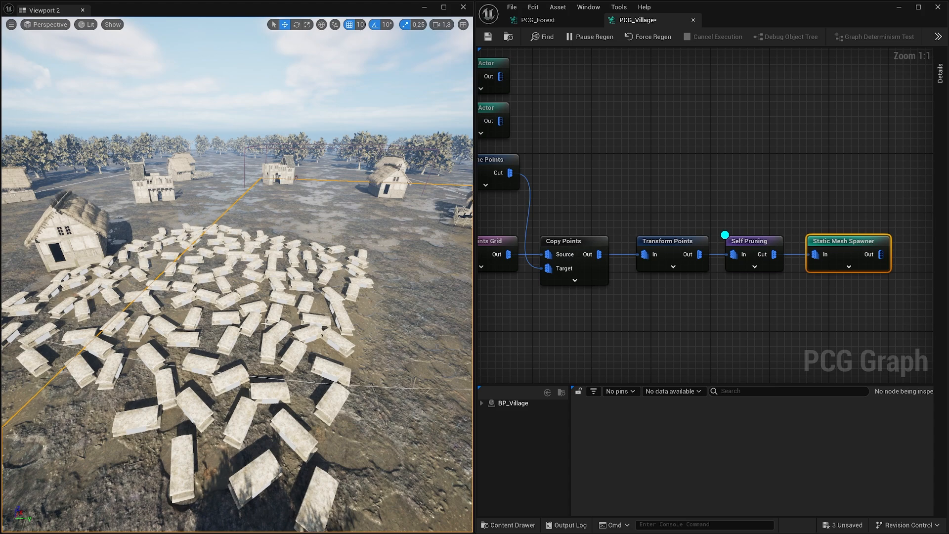
{"action": "mouse_move", "coordinate": [237, 274]}
{"action": "right_mouse_down"}
{"action": "mouse_move", "coordinate": [302, 278]}
{"action": "mouse_move", "coordinate": [247, 287]}
{"action": "right_mouse_up"}
{"action": "key", "text": "s"}
{"action": "left_click", "coordinate": [792, 208]}
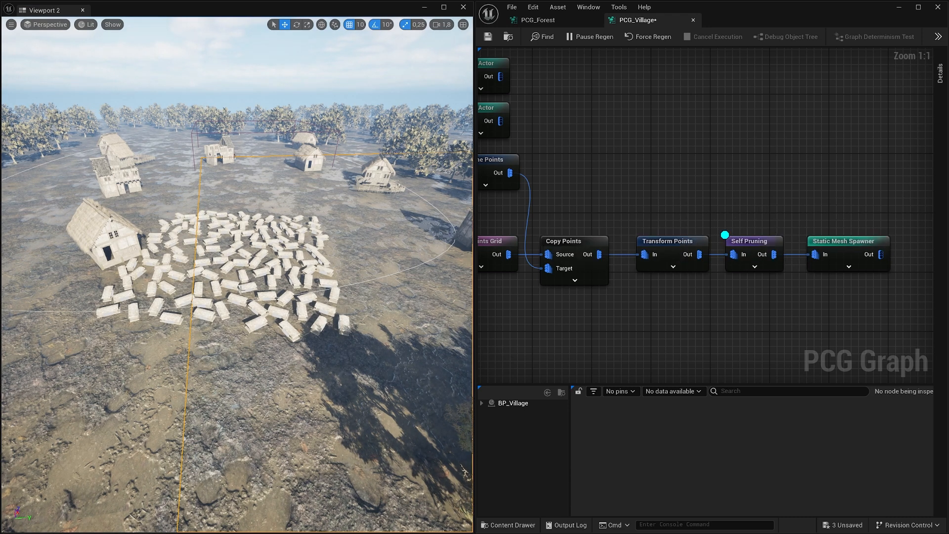
- Set the Create Points Grid node's X and Y cell size to 200
{"action": "left_click", "coordinate": [514, 245]}
{"action": "left_click", "coordinate": [940, 74]}
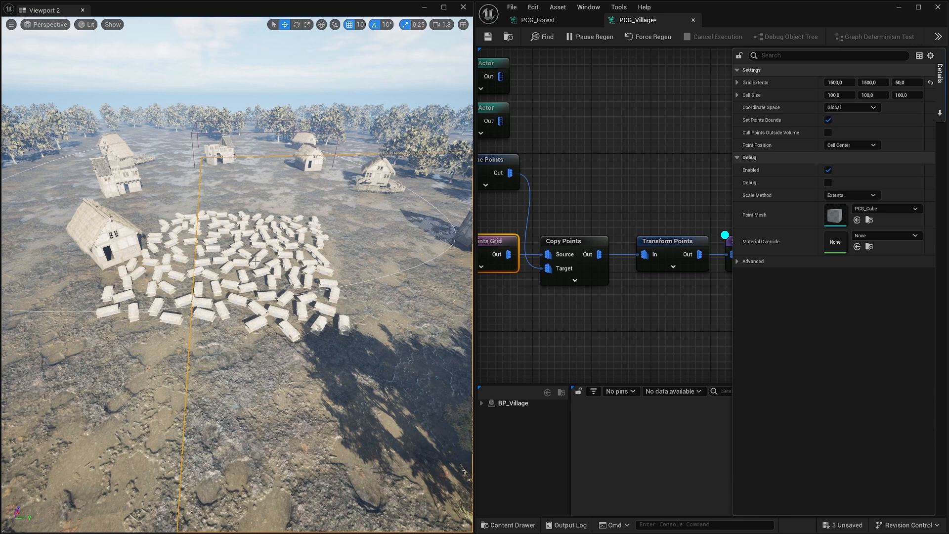
{"action": "left_click", "coordinate": [836, 95]}
{"action": "type", "text": "200"}
{"action": "key", "text": "Tab"}
{"action": "type", "text": "200"}
{"action": "key", "text": "Return"}
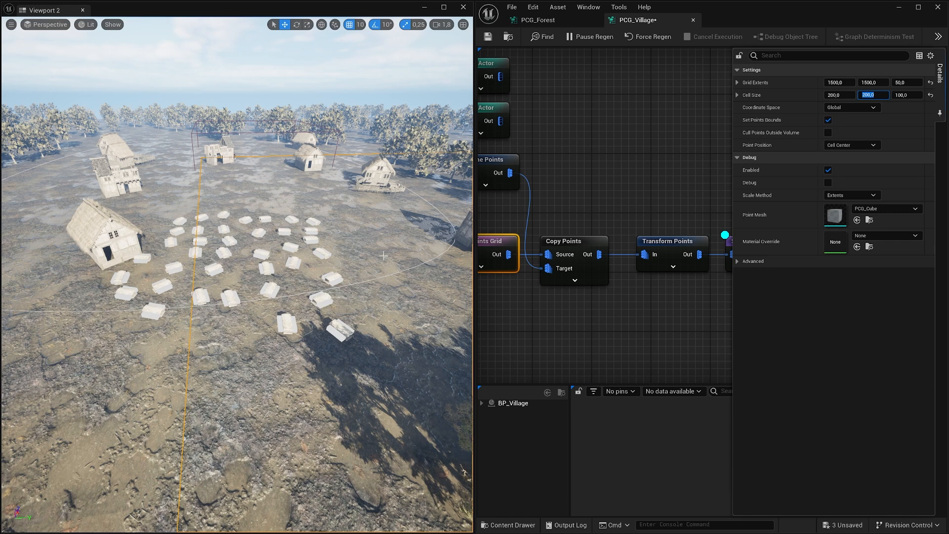
{"action": "left_click", "coordinate": [609, 201]}
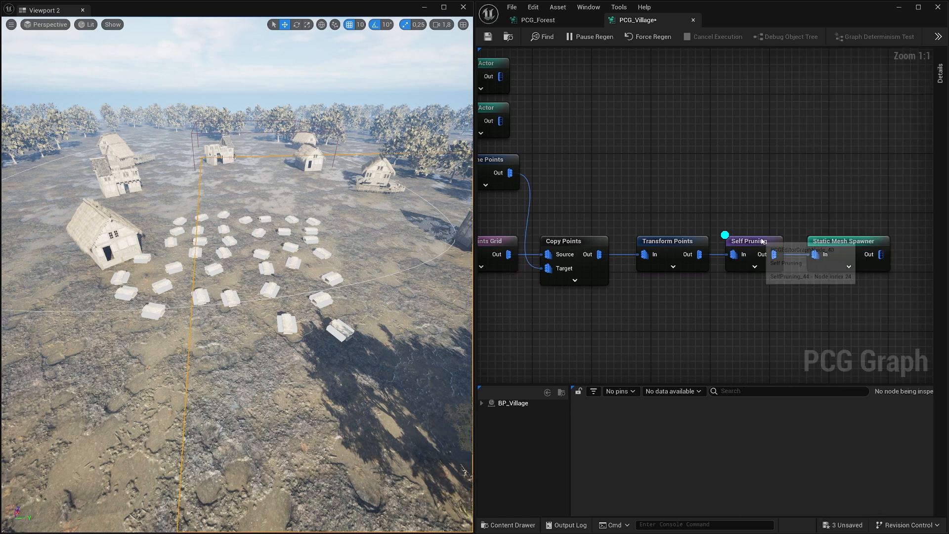
- Turn off debug display on the Self Pruning node and select the Static Mesh Spawner
{"action": "left_click", "coordinate": [841, 241]}
{"action": "left_click", "coordinate": [759, 243]}
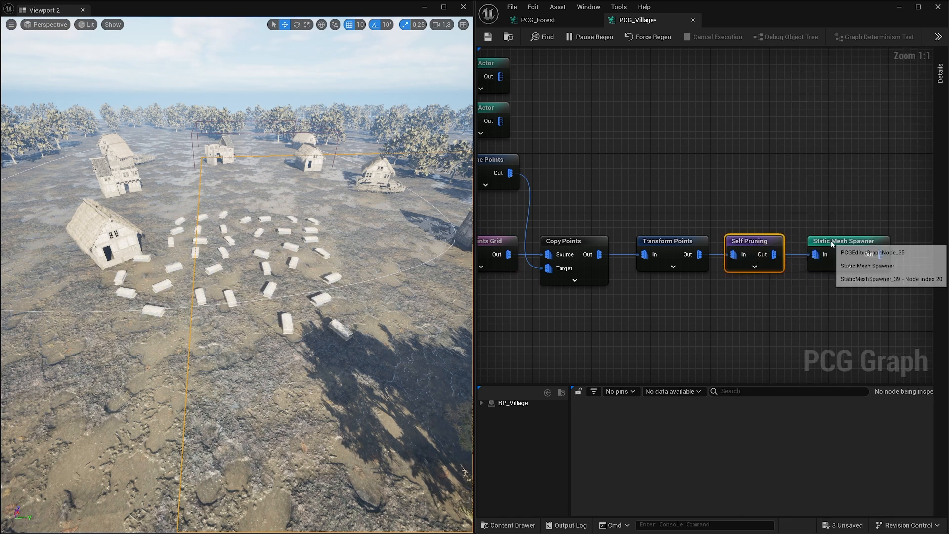
{"action": "left_click", "coordinate": [873, 255]}
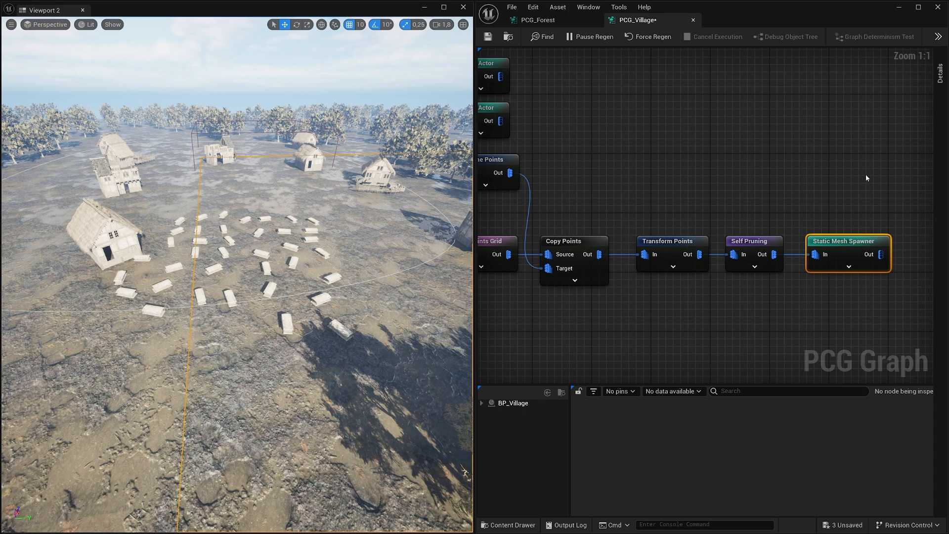
- Inspect the spawned tombs up close and look through the available static meshes in the Cemetery folder
{"action": "left_click", "coordinate": [941, 74]}
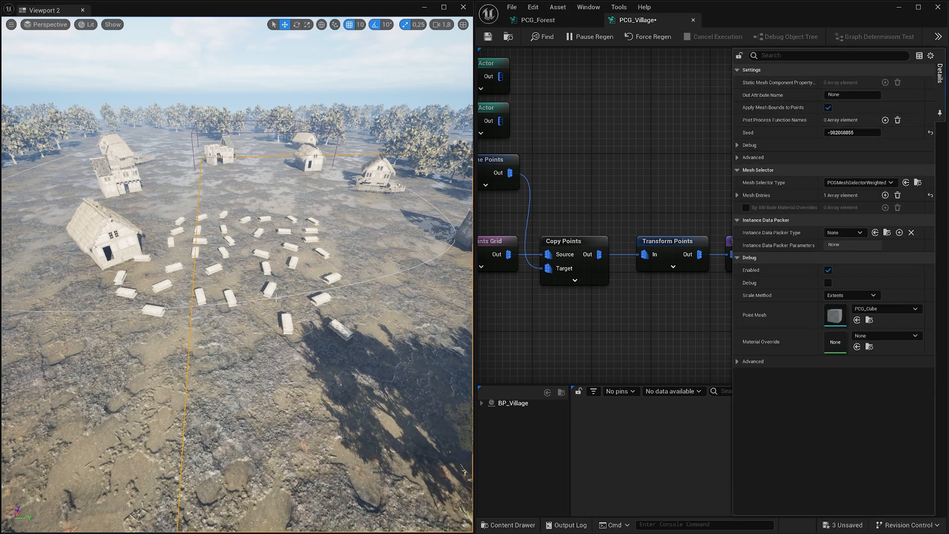
{"action": "key", "text": "w"}
{"action": "right_click_drag", "start_coordinate": [276, 299], "coordinate": [337, 289]}
{"action": "left_click", "coordinate": [508, 525]}
{"action": "left_click", "coordinate": [602, 414]}
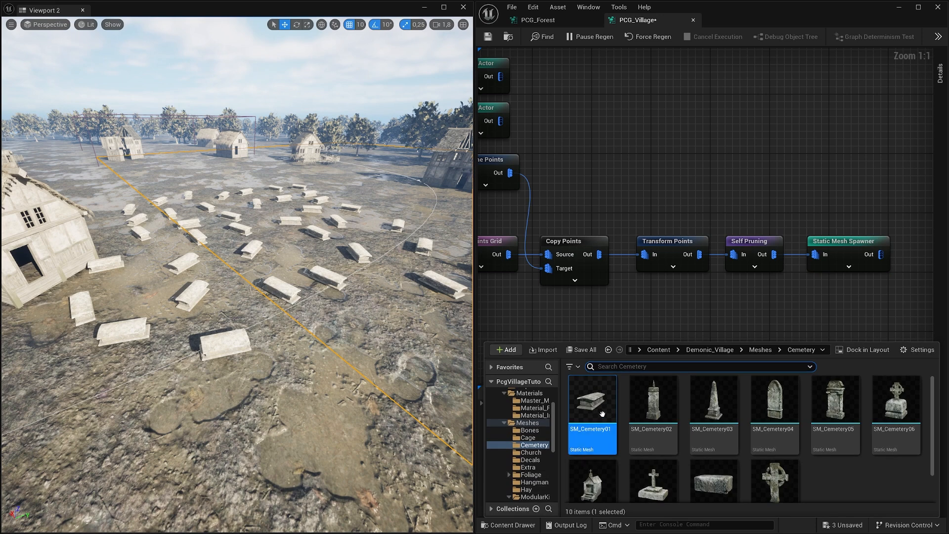
{"action": "left_click", "coordinate": [633, 402]}
{"action": "left_click", "coordinate": [698, 401]}
{"action": "left_click", "coordinate": [786, 402]}
{"action": "left_click", "coordinate": [840, 406]}
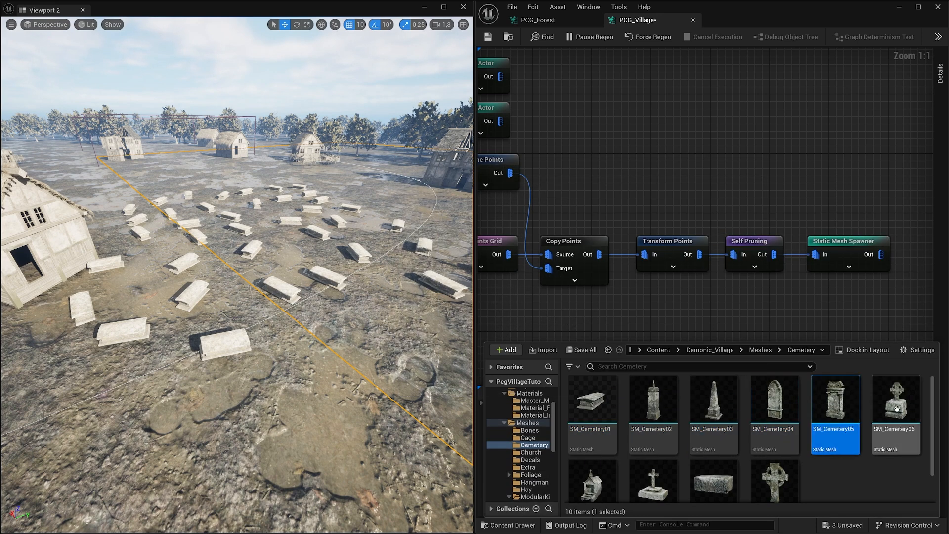
{"action": "left_click", "coordinate": [897, 409]}
{"action": "left_click", "coordinate": [606, 482]}
{"action": "left_click", "coordinate": [650, 486]}
{"action": "left_click", "coordinate": [726, 481]}
{"action": "left_click", "coordinate": [771, 476]}
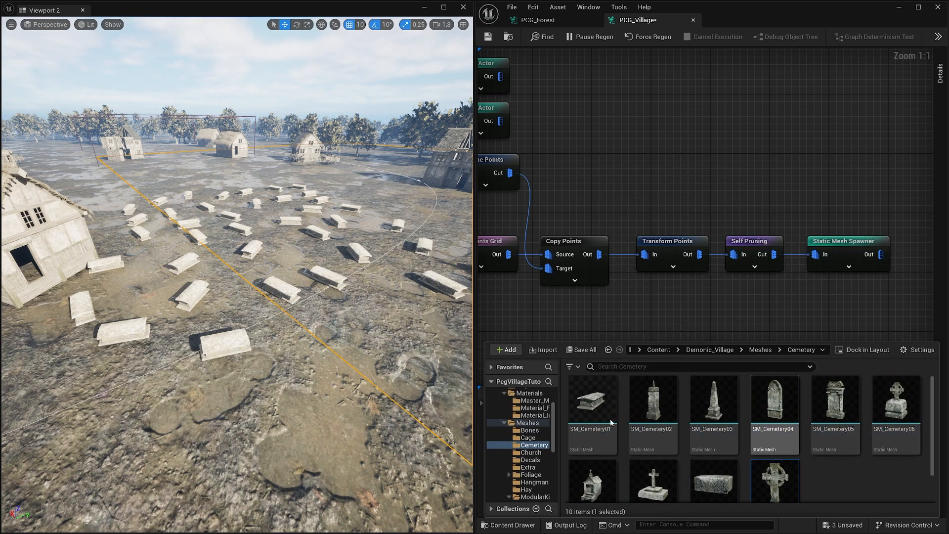
- Add a second mesh entry to the Static Mesh Spawner and expand its descriptor
{"action": "left_click", "coordinate": [838, 250]}
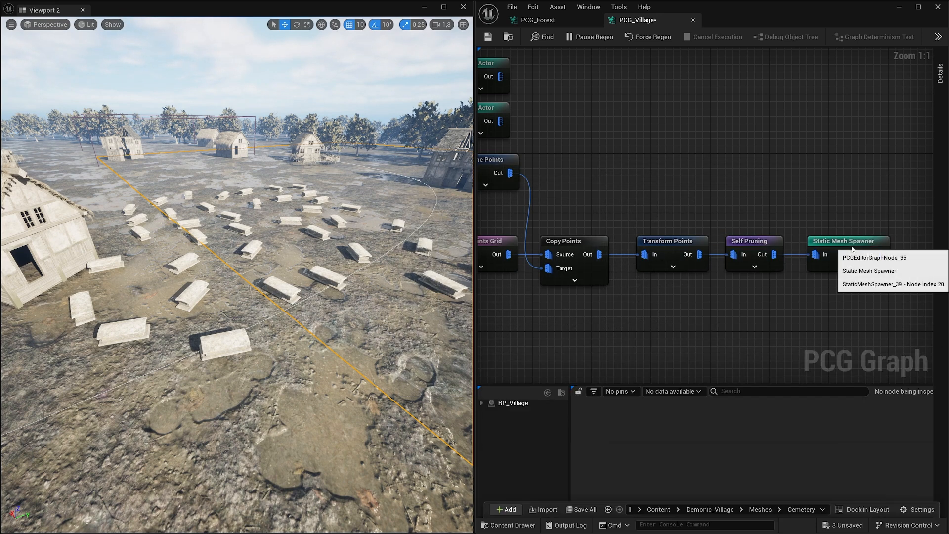
{"action": "left_click", "coordinate": [940, 74]}
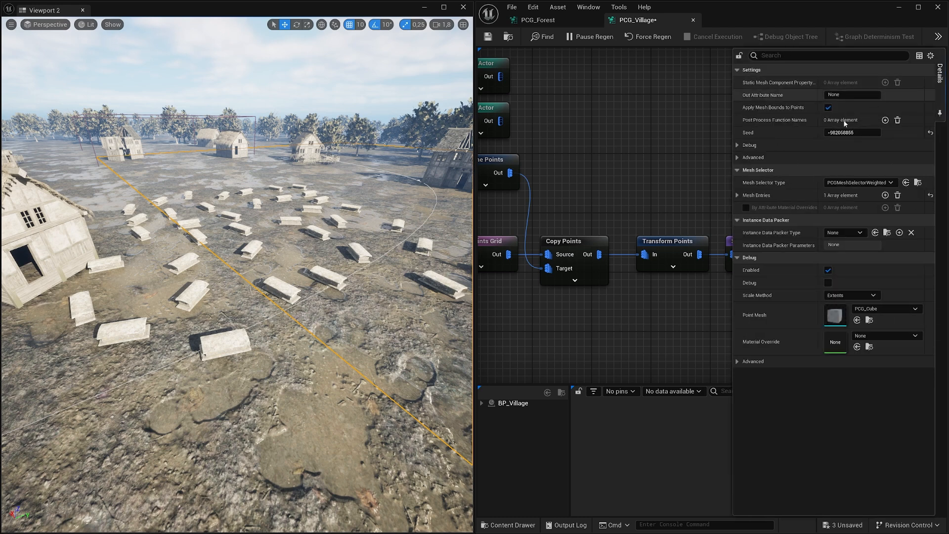
{"action": "left_click", "coordinate": [737, 196]}
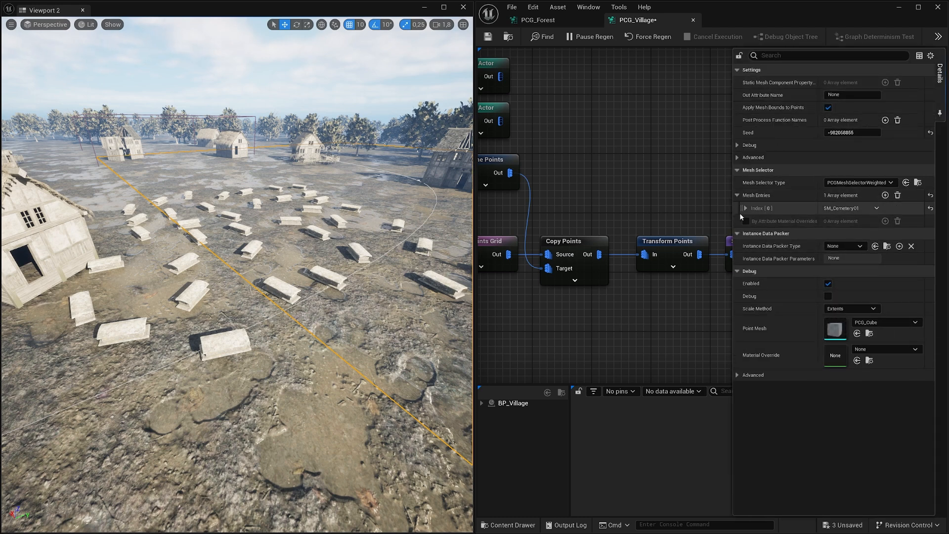
{"action": "left_click", "coordinate": [885, 195]}
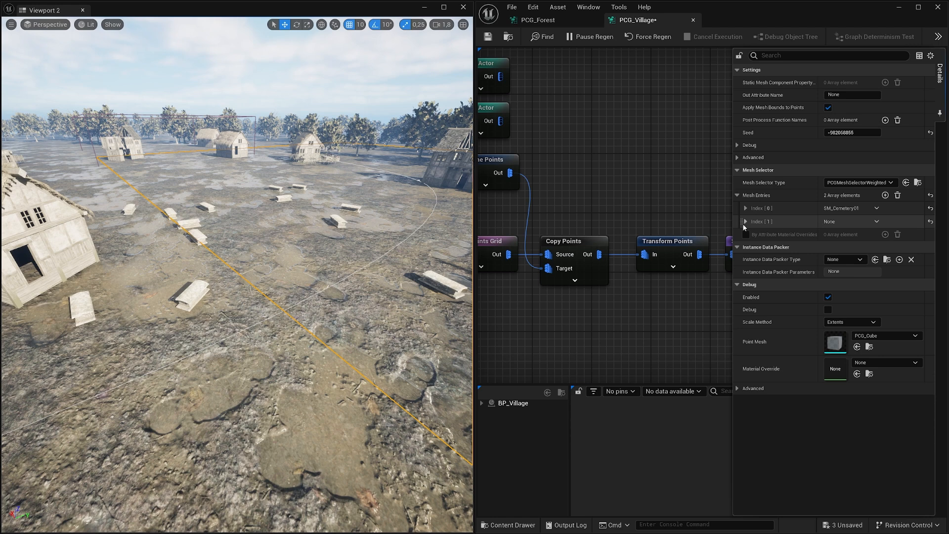
{"action": "left_click", "coordinate": [745, 222]}
{"action": "left_click", "coordinate": [762, 236]}
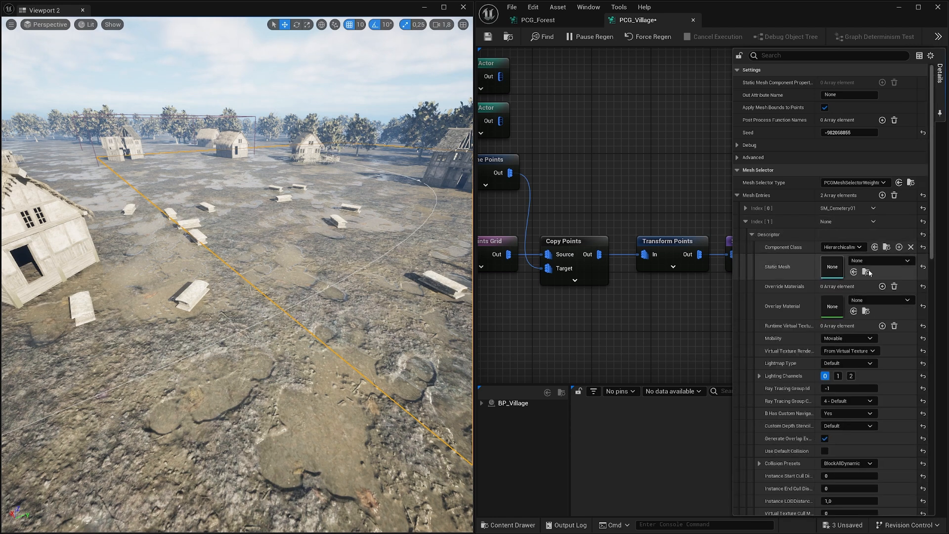
- Assign SM_Cemetery02 as the second mesh entry's static mesh and check that the spawner's details stay visible over the asset browser
{"action": "key", "text": "ctrl+space"}
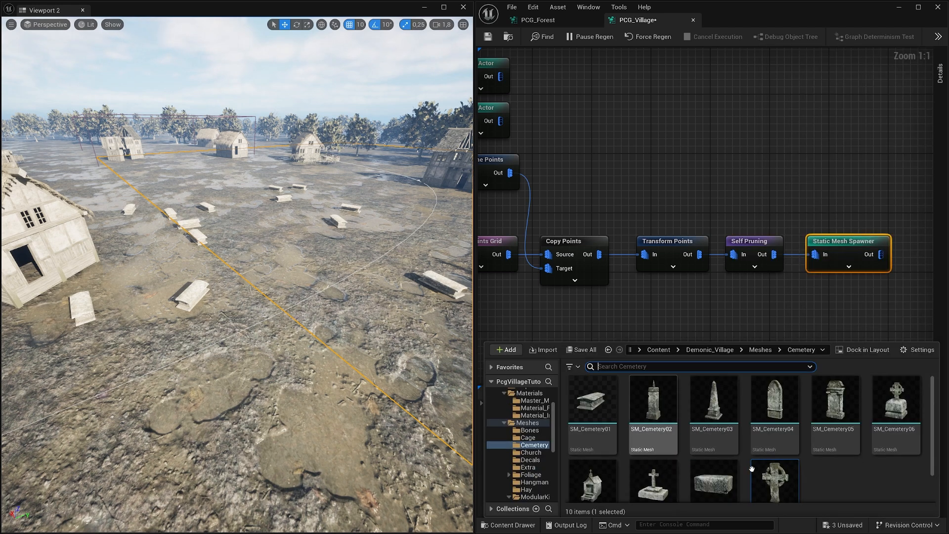
{"action": "left_click", "coordinate": [661, 409]}
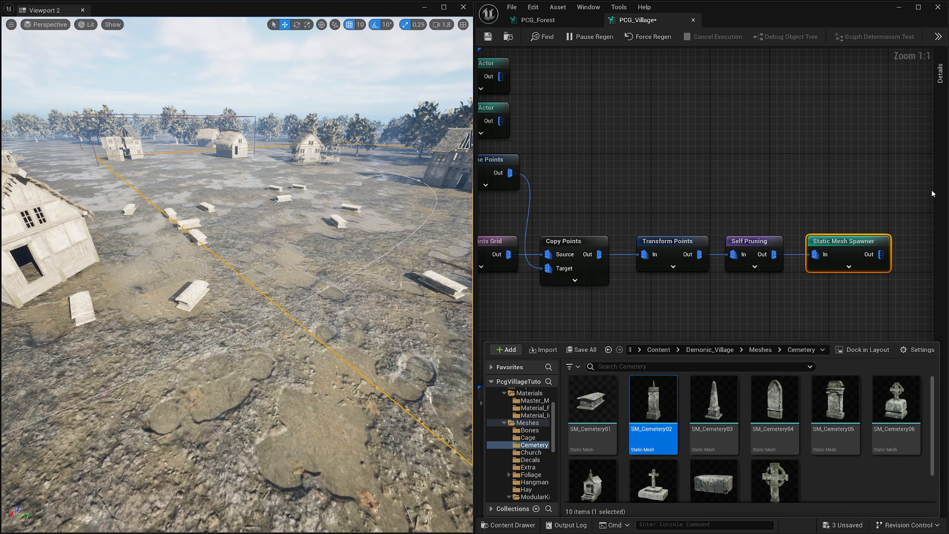
{"action": "left_click", "coordinate": [940, 73]}
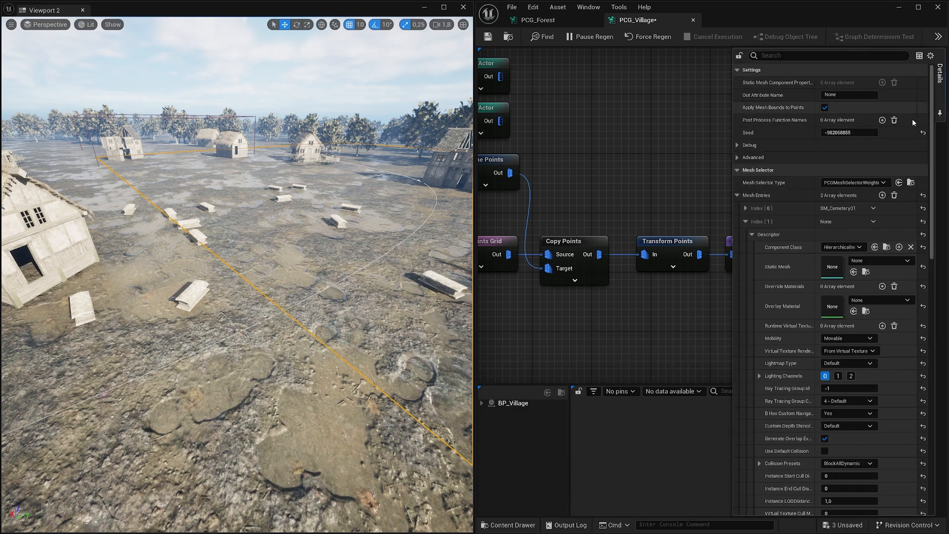
{"action": "left_click", "coordinate": [854, 272]}
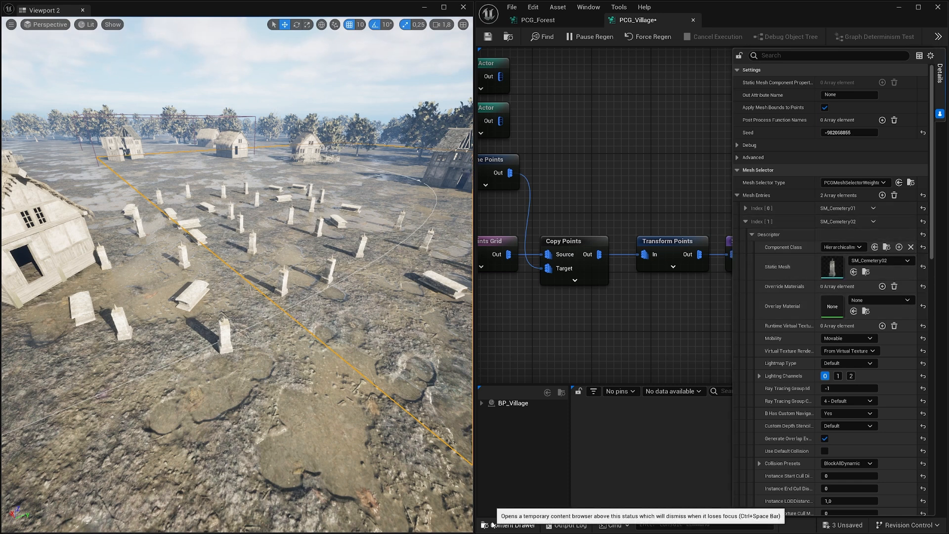
{"action": "left_click", "coordinate": [508, 525]}
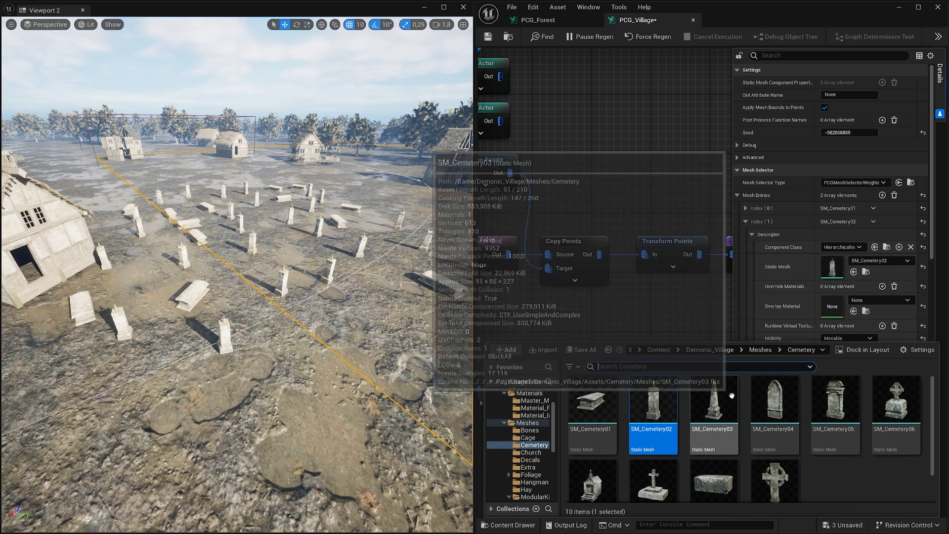
{"action": "left_click", "coordinate": [785, 210]}
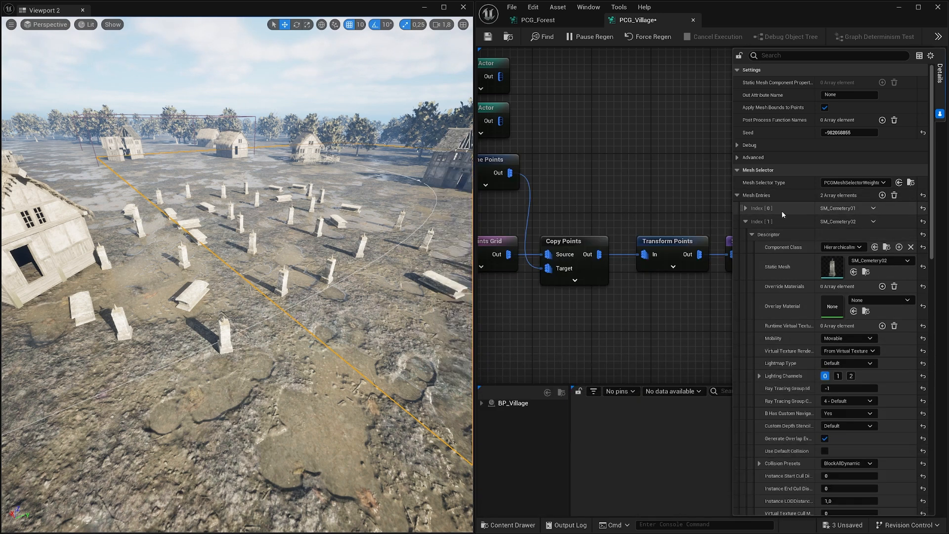
- Set the mobility of both mesh entries, SM_Cemetery02 and SM_Cemetery01, to Static
{"action": "left_click", "coordinate": [745, 208]}
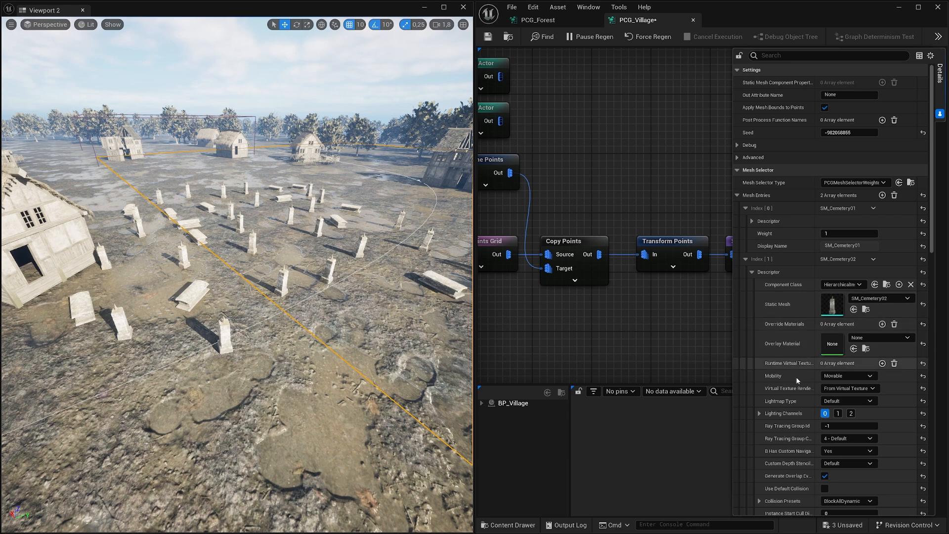
{"action": "left_click", "coordinate": [848, 375]}
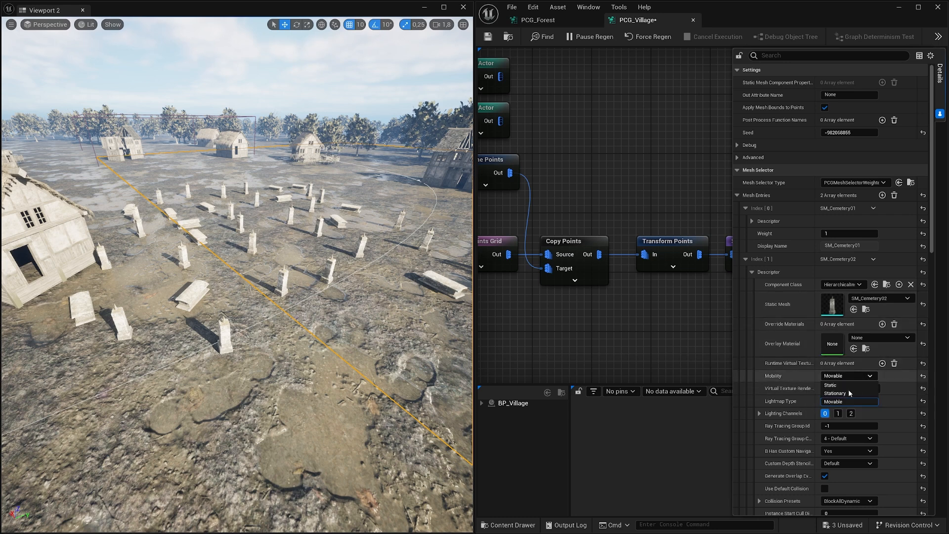
{"action": "left_click", "coordinate": [840, 386]}
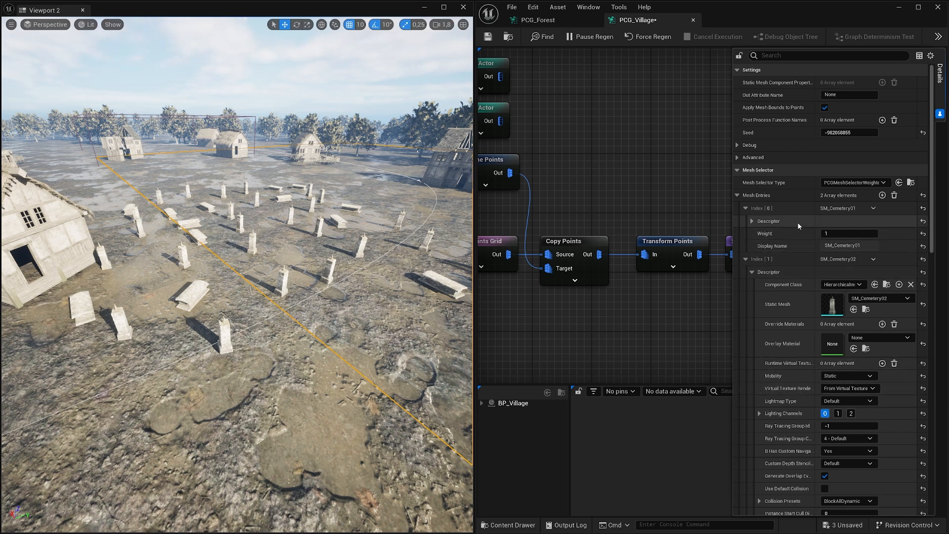
{"action": "left_click", "coordinate": [753, 222]}
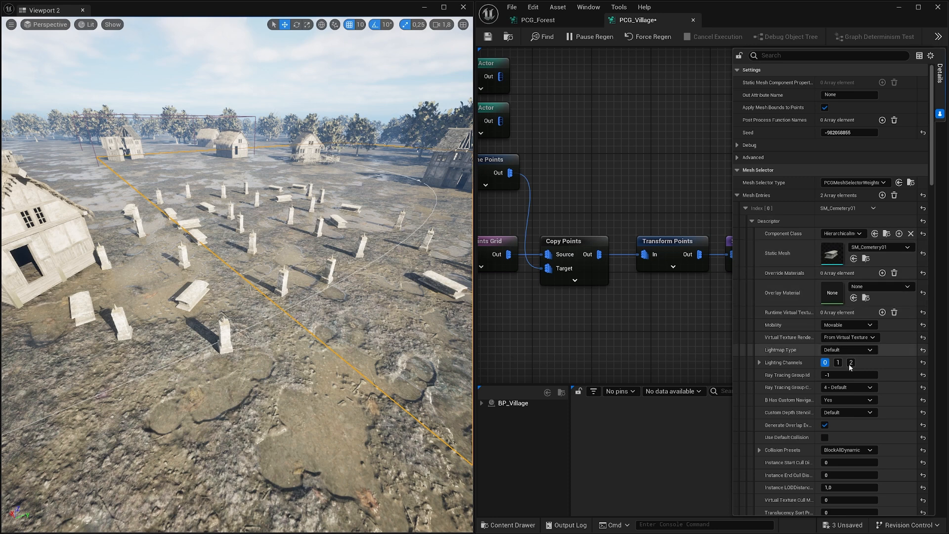
{"action": "left_click", "coordinate": [847, 325]}
{"action": "left_click", "coordinate": [837, 351]}
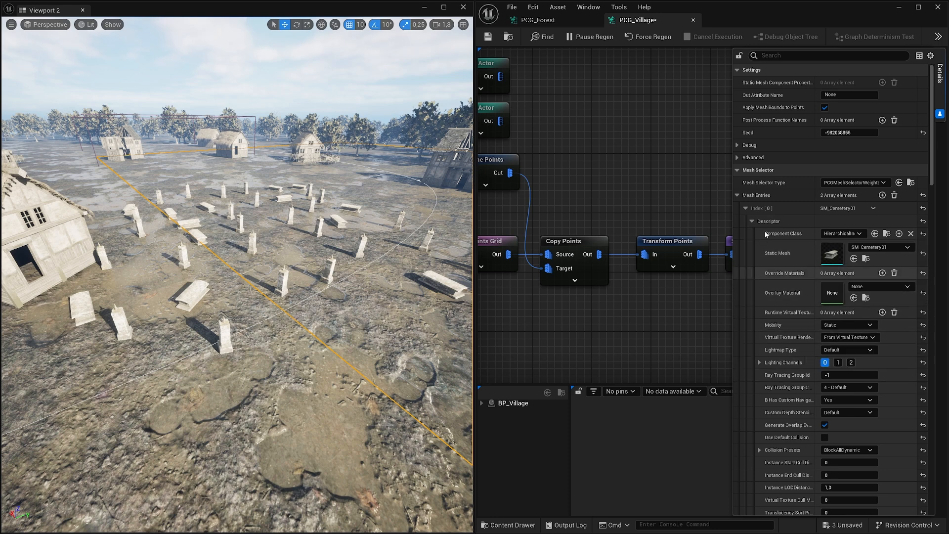
{"action": "left_click", "coordinate": [753, 221]}
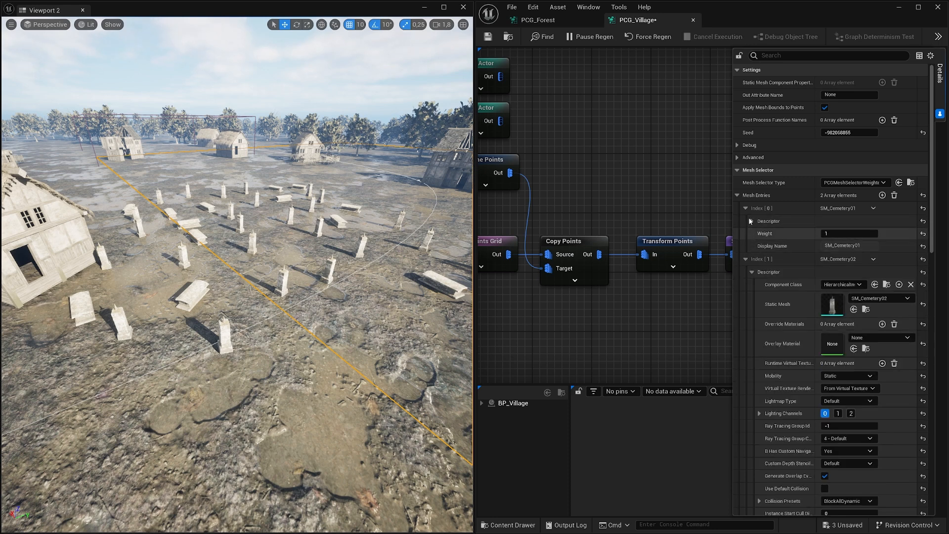
{"action": "left_click", "coordinate": [746, 208]}
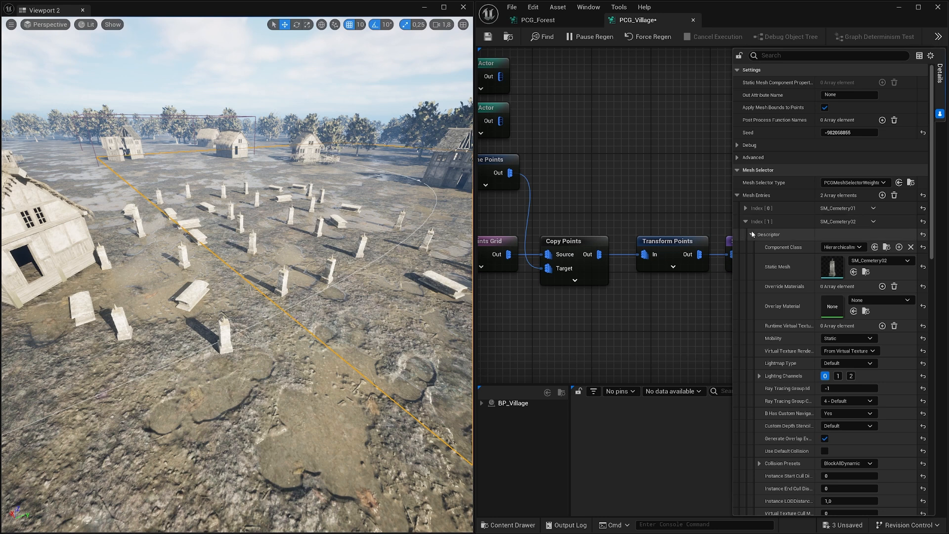
- Duplicate the SM_Cemetery02 mesh entry until the list has ten entries and assign SM_Cemetery03 through SM_Cemetery10 to the copies
{"action": "left_click", "coordinate": [752, 234]}
{"action": "left_click", "coordinate": [878, 222]}
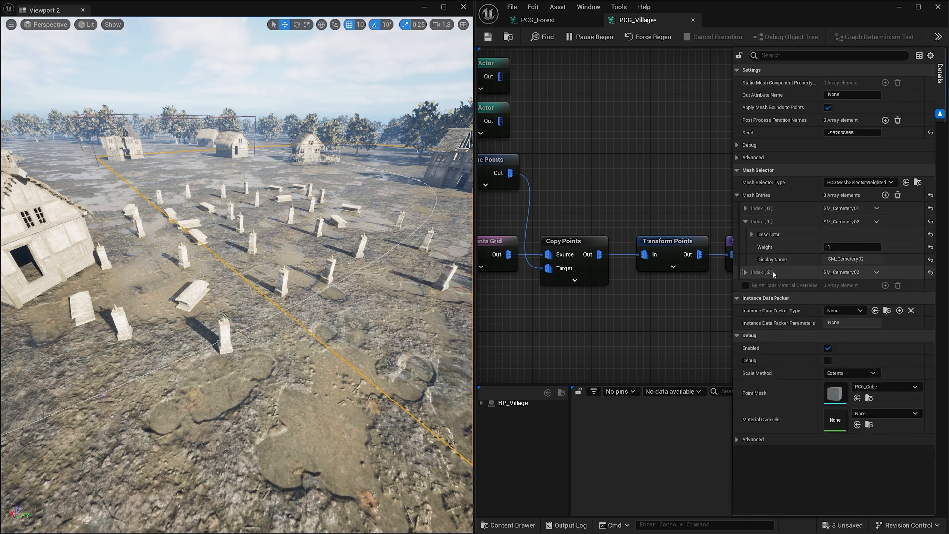
{"action": "left_click", "coordinate": [747, 272]}
{"action": "left_click", "coordinate": [752, 286]}
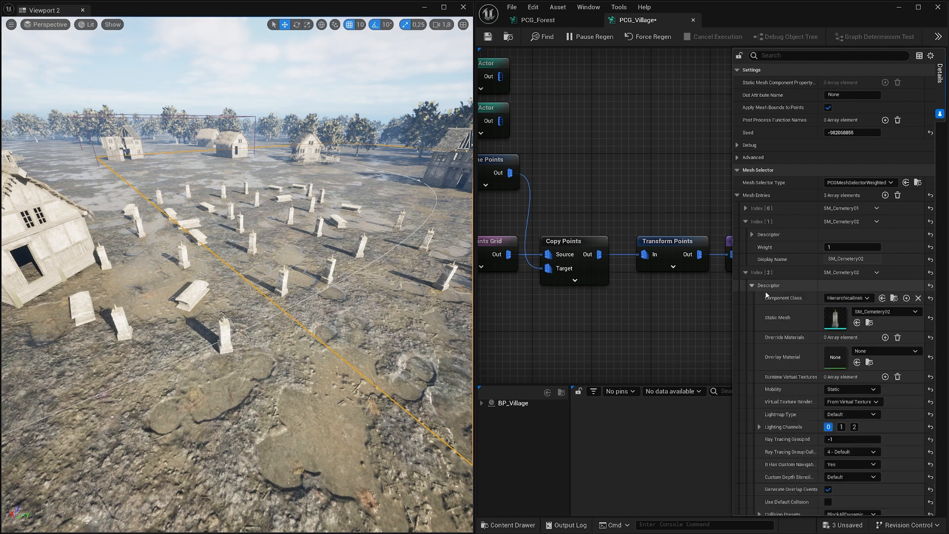
{"action": "key", "text": "ctrl+space"}
{"action": "left_click_drag", "start_coordinate": [725, 411], "coordinate": [834, 318]}
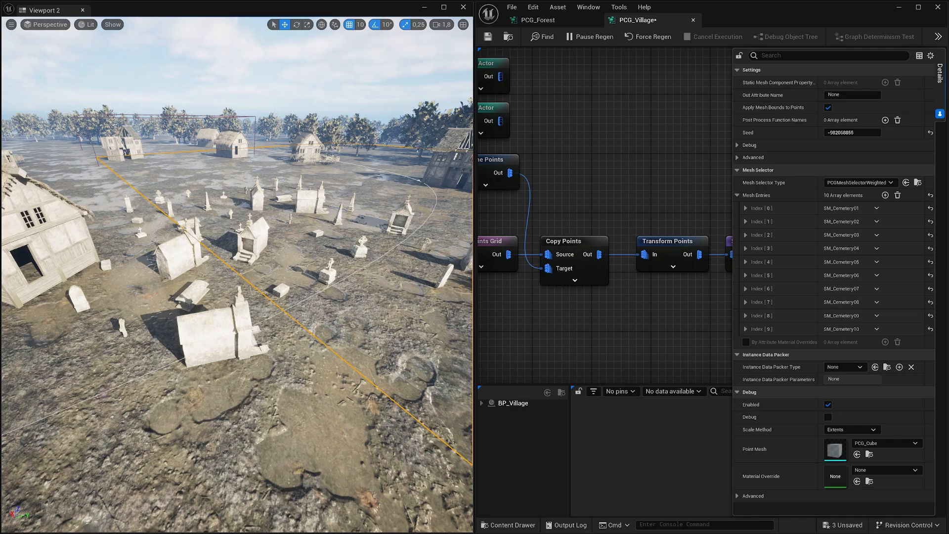
- Look over the varied tombs, find BP_Ritual in the Demonic_Village Blueprints folder and open it
{"action": "right_click_drag", "start_coordinate": [237, 274], "coordinate": [341, 275]}
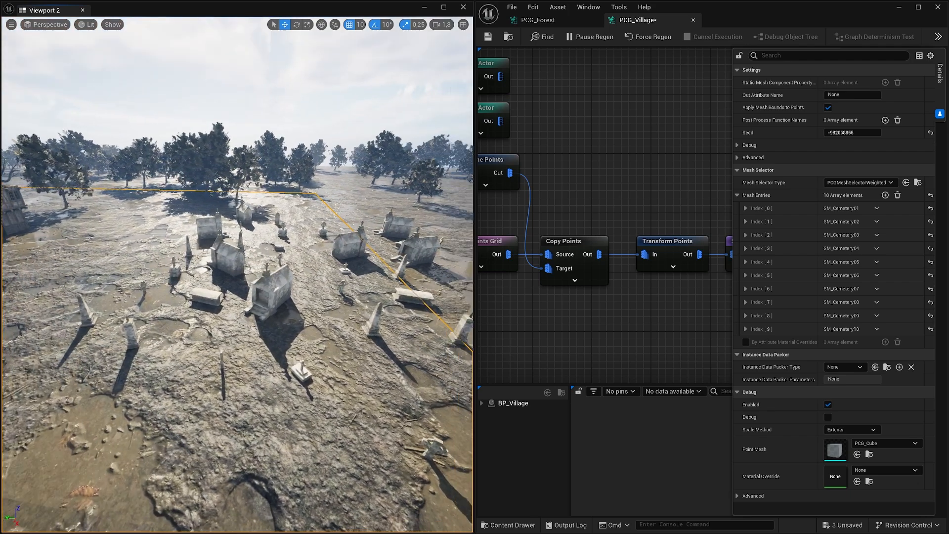
{"action": "left_click", "coordinate": [611, 356]}
{"action": "key", "text": "ctrl+space"}
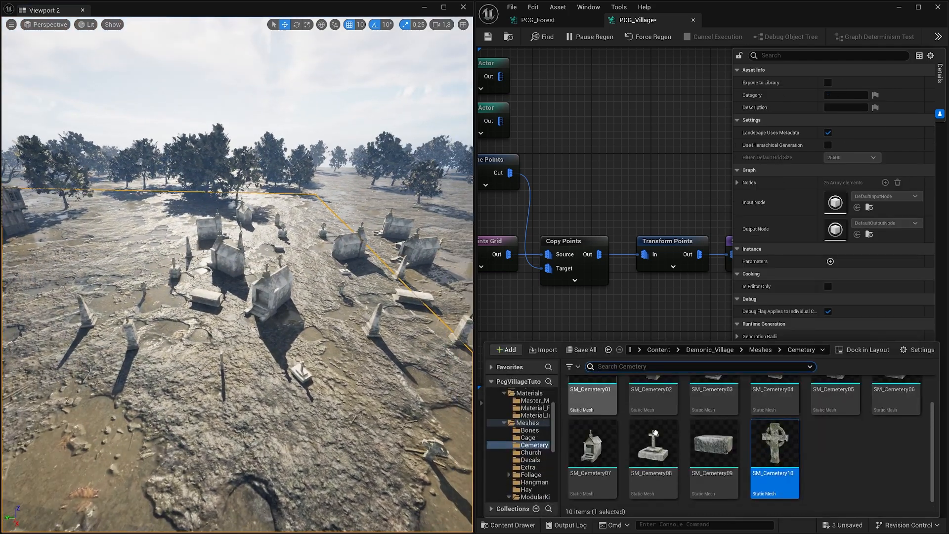
{"action": "scroll", "coordinate": [532, 420], "scroll_direction": "up", "scroll_amount": 3}
{"action": "left_click", "coordinate": [531, 423]}
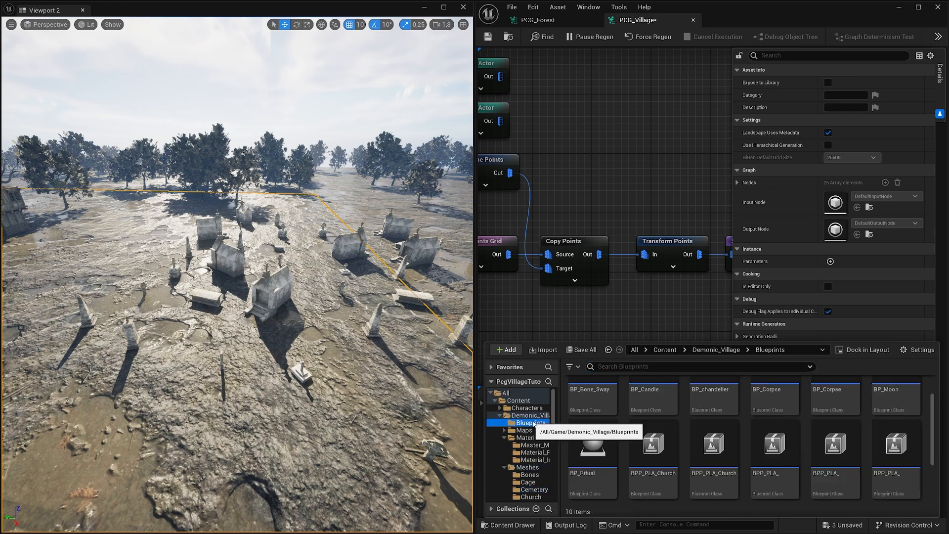
{"action": "scroll", "coordinate": [594, 435], "scroll_direction": "down", "scroll_amount": 1}
{"action": "left_click", "coordinate": [611, 413]}
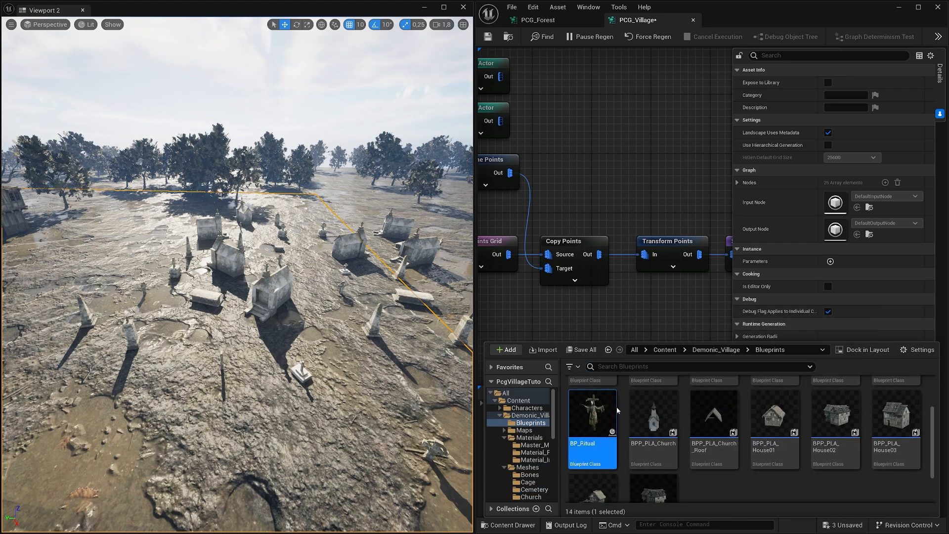
{"action": "double_click", "coordinate": [595, 418]}
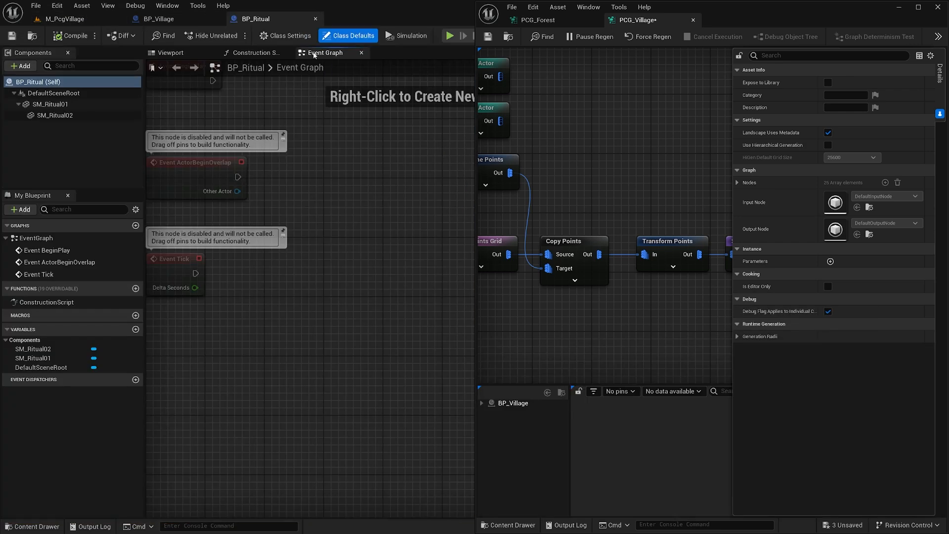
- Inspect the ritual figure in the BP_Ritual viewport and close the blueprint
{"action": "left_click", "coordinate": [170, 53]}
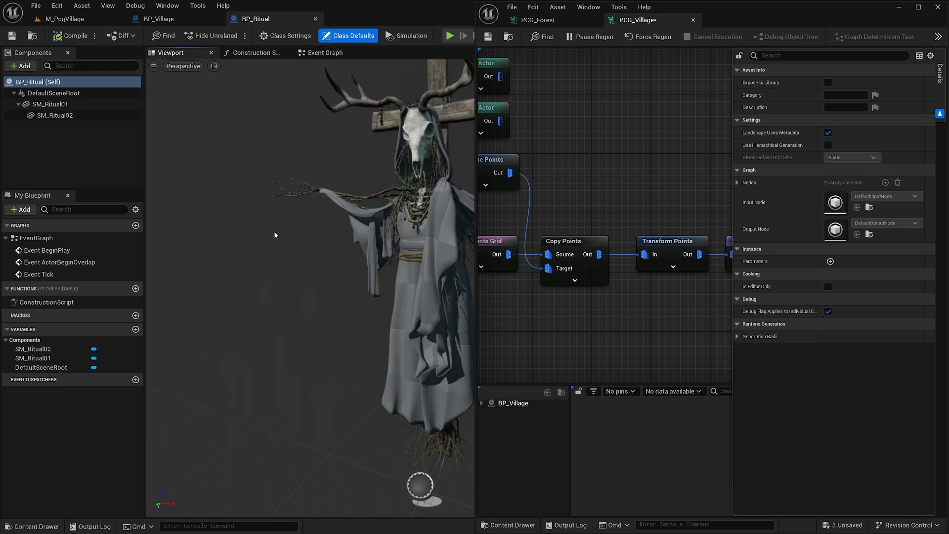
{"action": "right_click_drag", "start_coordinate": [367, 241], "coordinate": [305, 203]}
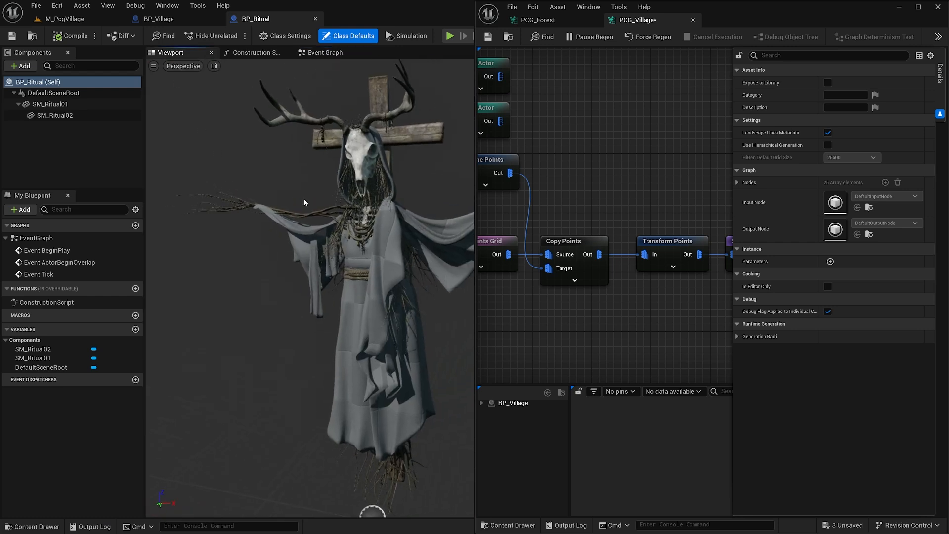
{"action": "left_click", "coordinate": [316, 19]}
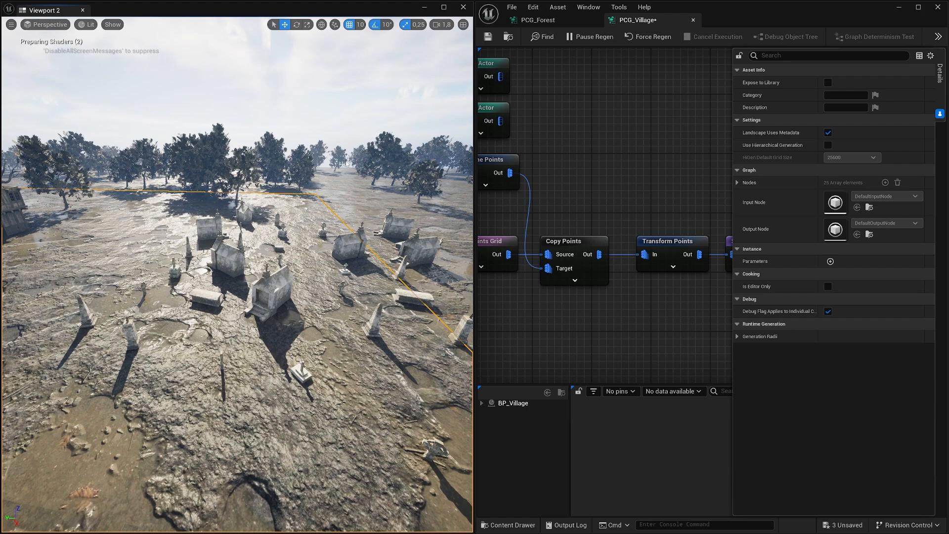
- Preview the cemetery points by briefly switching debug display on and off for Copy Points, Transform Points and Self Pruning
{"action": "right_click_drag", "start_coordinate": [238, 275], "coordinate": [410, 312]}
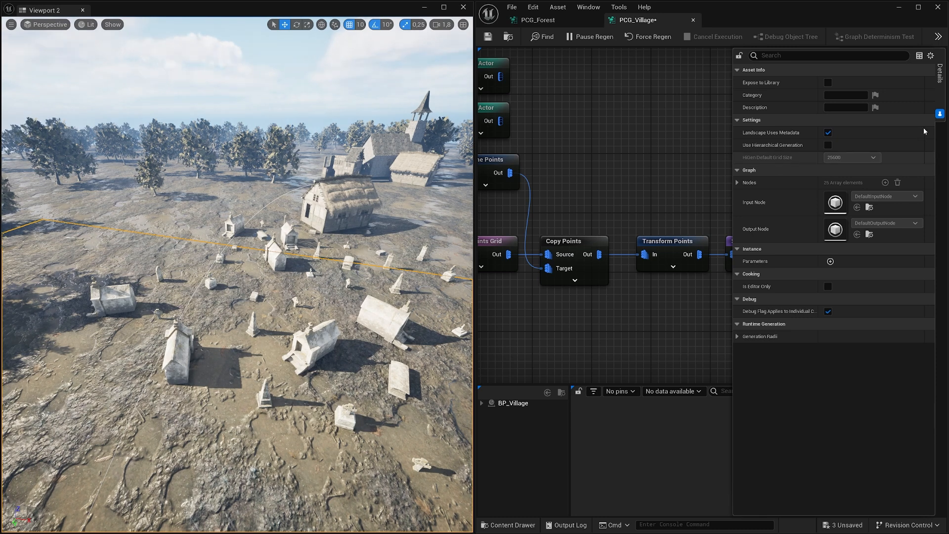
{"action": "left_click", "coordinate": [940, 114]}
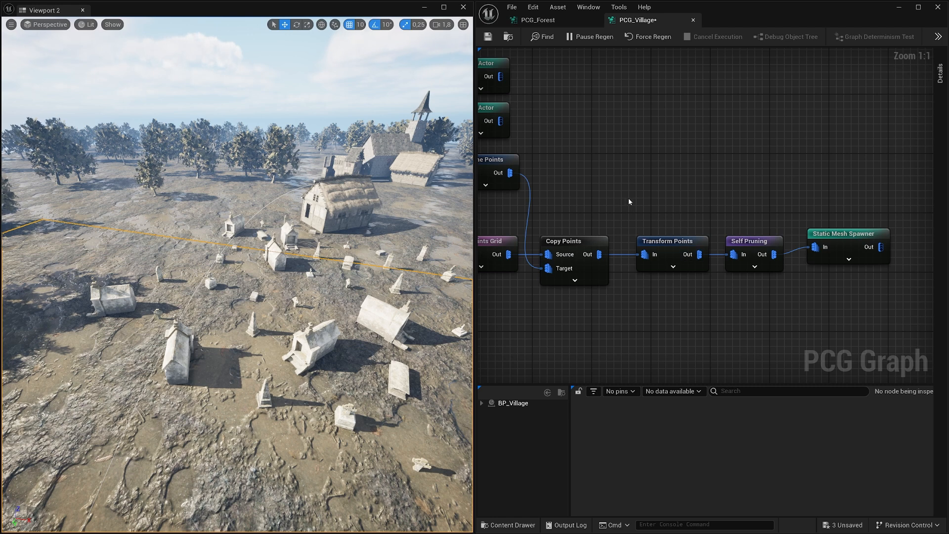
{"action": "left_click", "coordinate": [588, 241]}
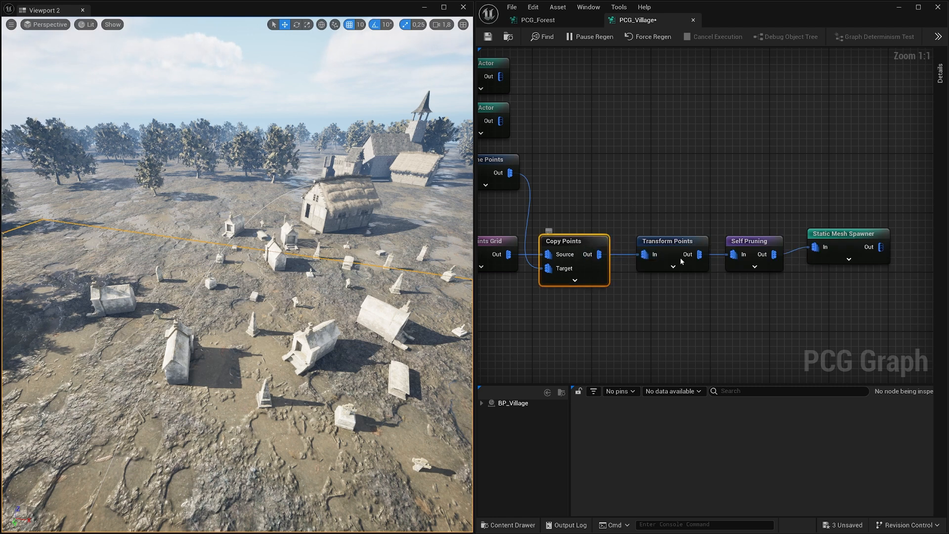
{"action": "key", "text": "d"}
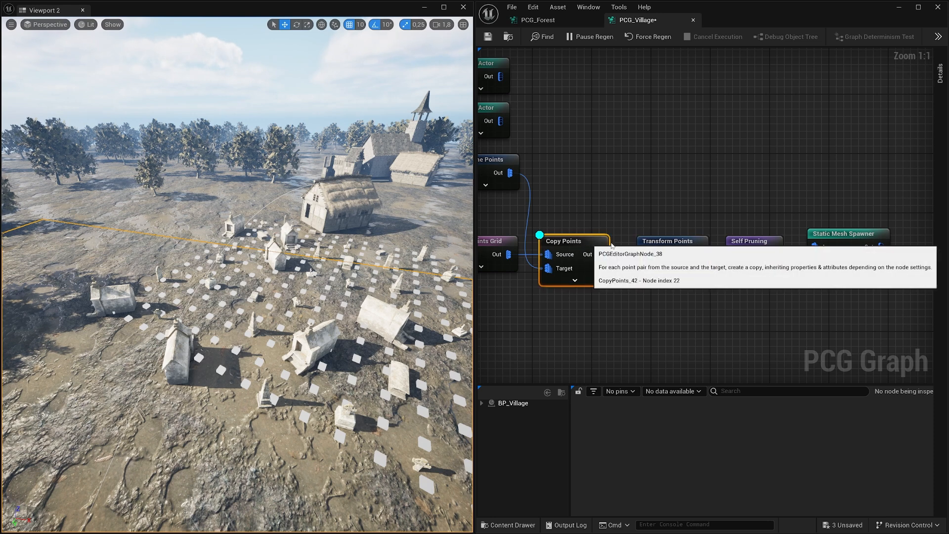
{"action": "left_click", "coordinate": [661, 244]}
{"action": "key", "text": "d"}
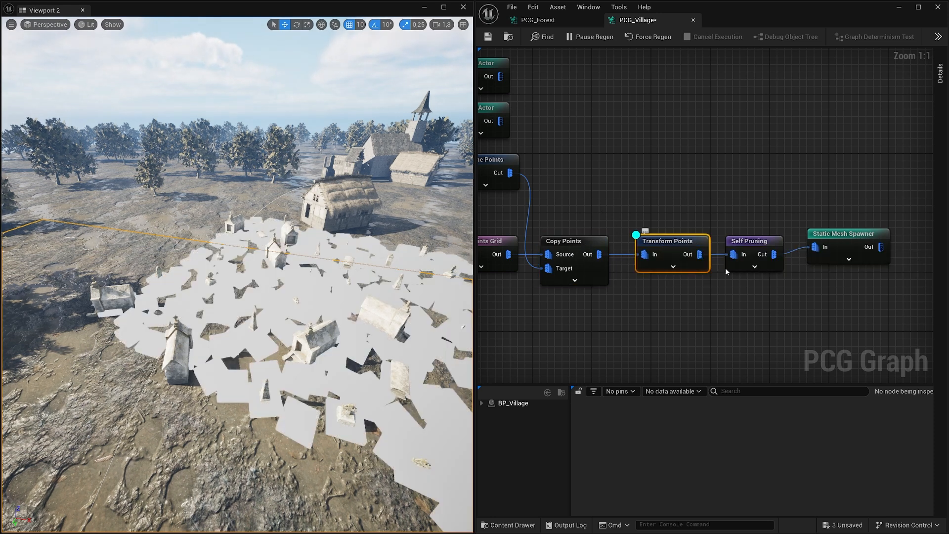
{"action": "key", "text": "d"}
{"action": "left_click", "coordinate": [739, 249]}
{"action": "key", "text": "d"}
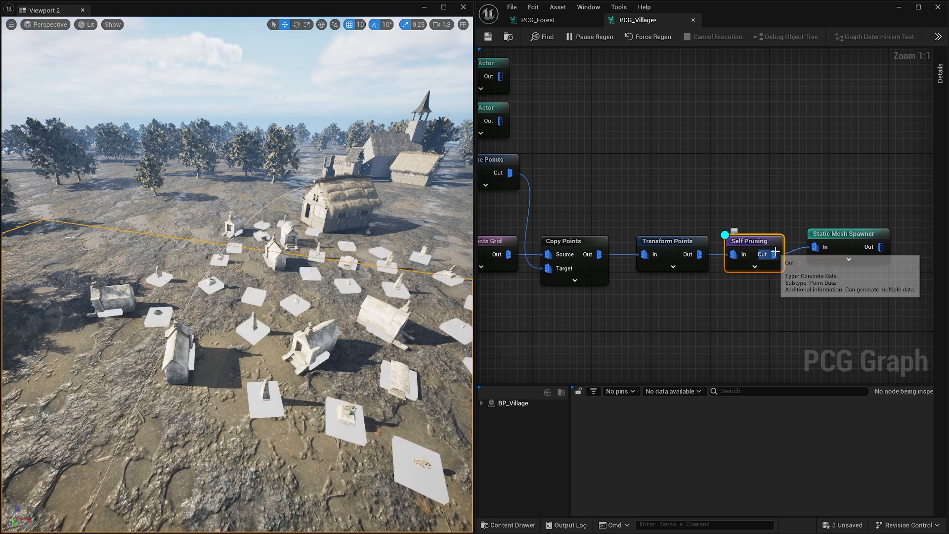
{"action": "key", "text": "d"}
- Move the Static Mesh Spawner aside, add a Density Noise node fed by Self Pruning and turn on its debug display
{"action": "right_click_drag", "start_coordinate": [820, 257], "coordinate": [654, 240]}
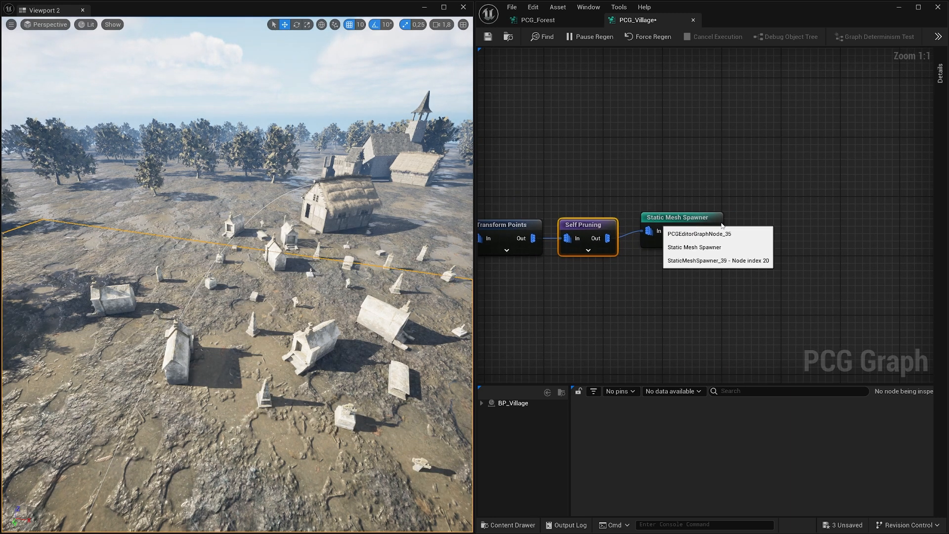
{"action": "left_click_drag", "start_coordinate": [654, 239], "coordinate": [787, 246]}
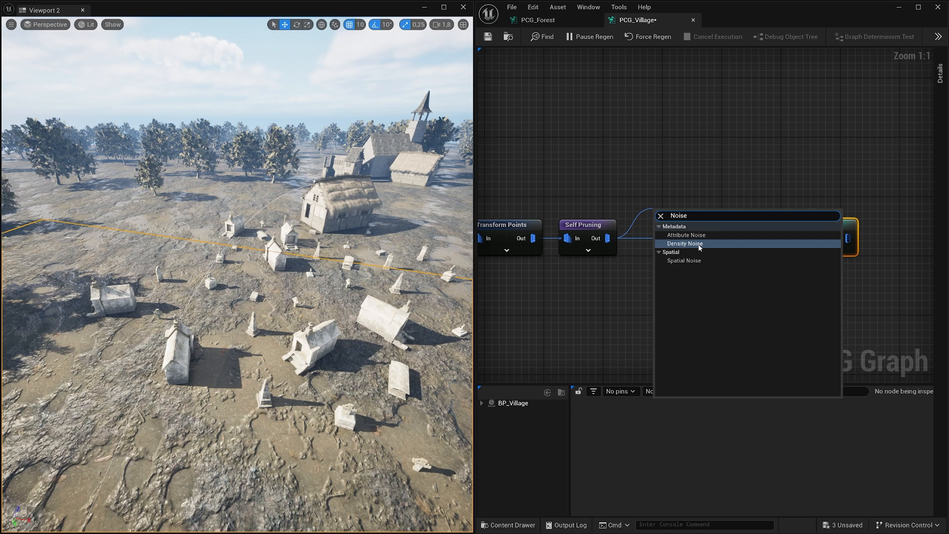
{"action": "left_click", "coordinate": [692, 244]}
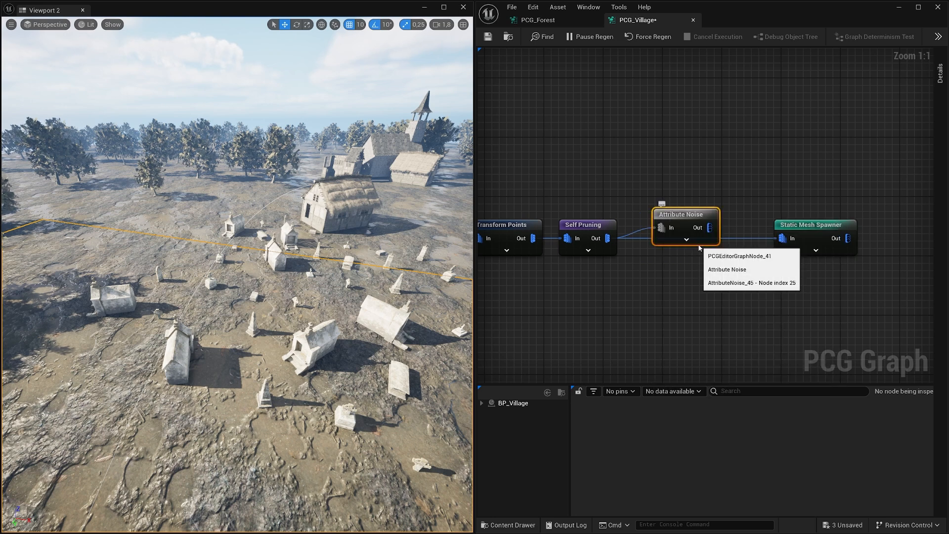
{"action": "right_click_drag", "start_coordinate": [718, 190], "coordinate": [721, 211]}
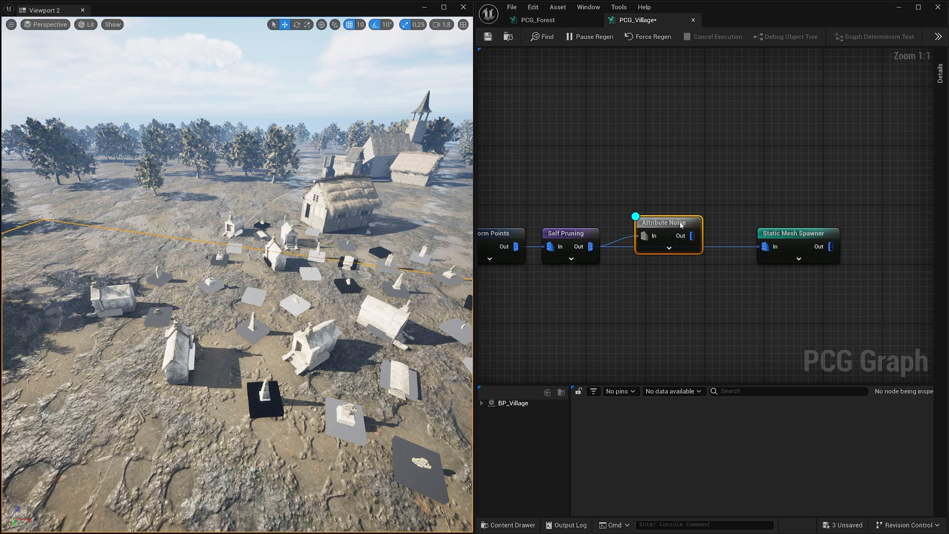
- Reposition the noise node above the spawner's connection and add a Density Filter to its output
{"action": "left_click_drag", "start_coordinate": [663, 220], "coordinate": [735, 200]}
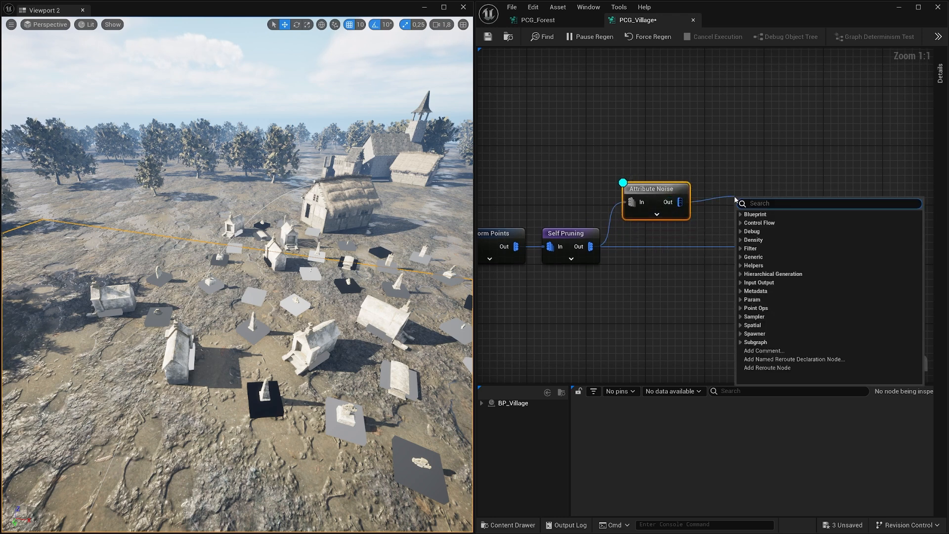
{"action": "type", "text": "dens"}
{"action": "left_click", "coordinate": [762, 257]}
- Set the Density Filter's lower bound to 0.4
{"action": "left_click", "coordinate": [939, 77]}
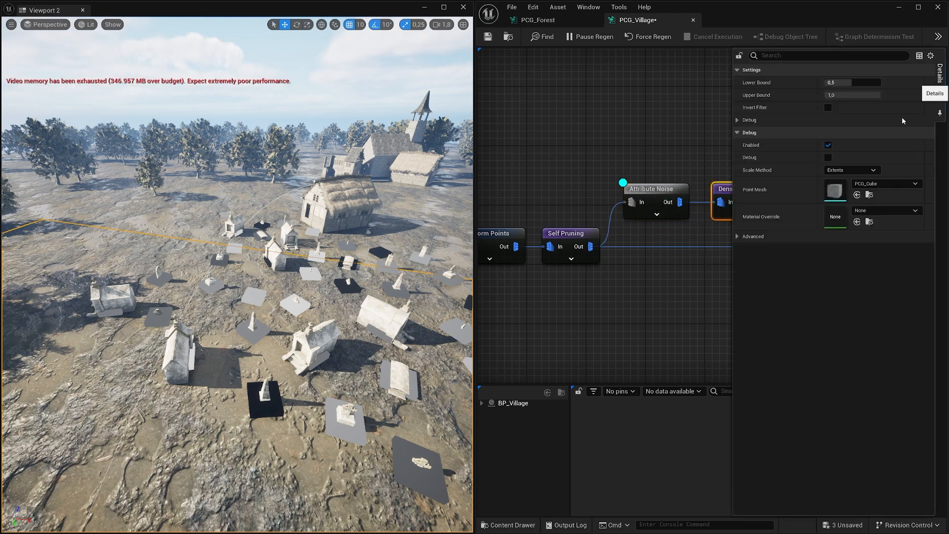
{"action": "left_click", "coordinate": [858, 83]}
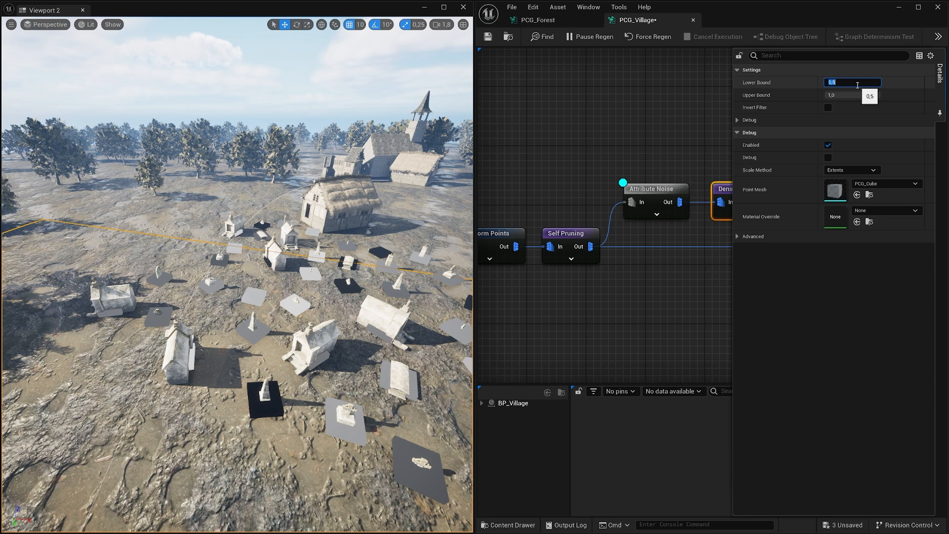
{"action": "type", "text": "0,"}
{"action": "key", "text": "Return"}
{"action": "left_click", "coordinate": [678, 269]}
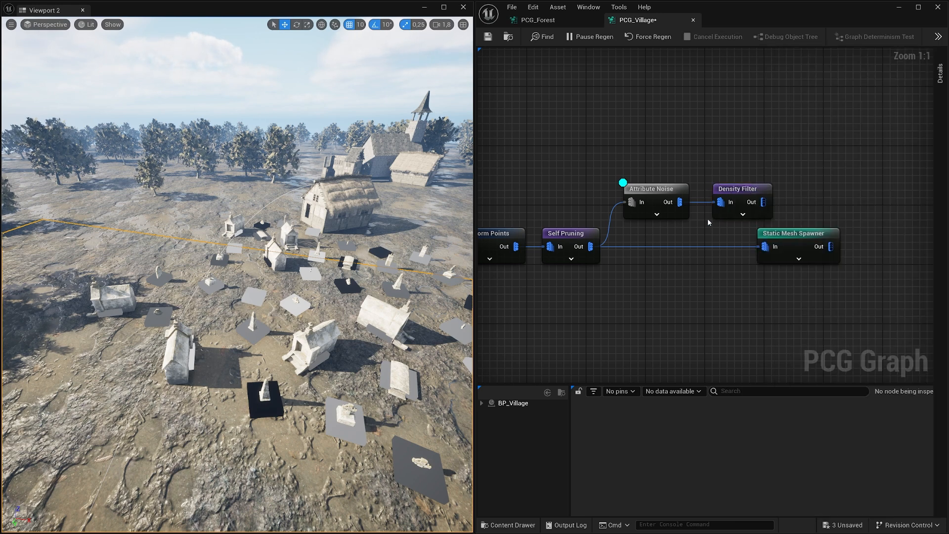
- Duplicate the Density Filter below the original and connect the noise node's output to the copy
{"action": "left_click", "coordinate": [736, 191]}
{"action": "key", "text": "ctrl+c"}
{"action": "key", "text": "ctrl+v"}
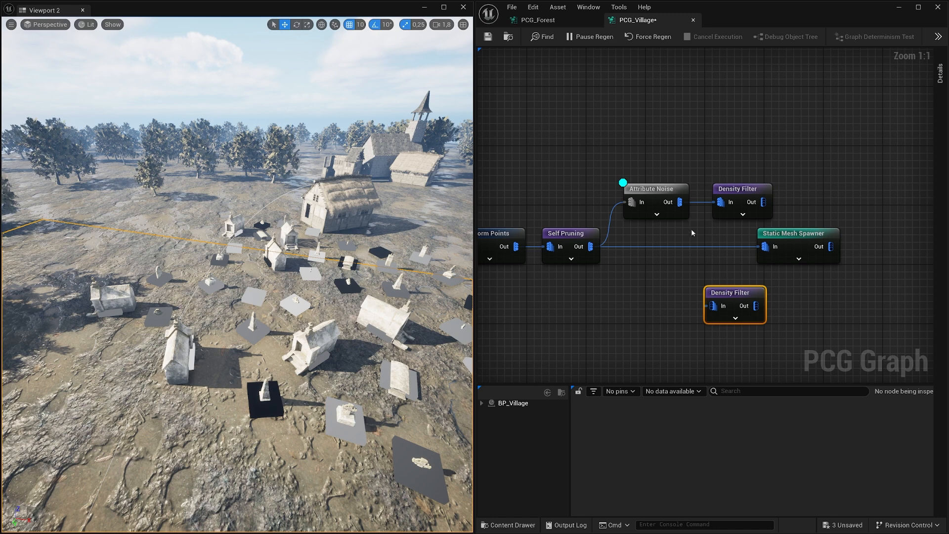
{"action": "left_click_drag", "start_coordinate": [680, 202], "coordinate": [713, 306]}
- Set the duplicated Density Filter's lower bound to 0 and upper bound to 0.1
{"action": "left_click", "coordinate": [940, 73]}
{"action": "left_click", "coordinate": [849, 83]}
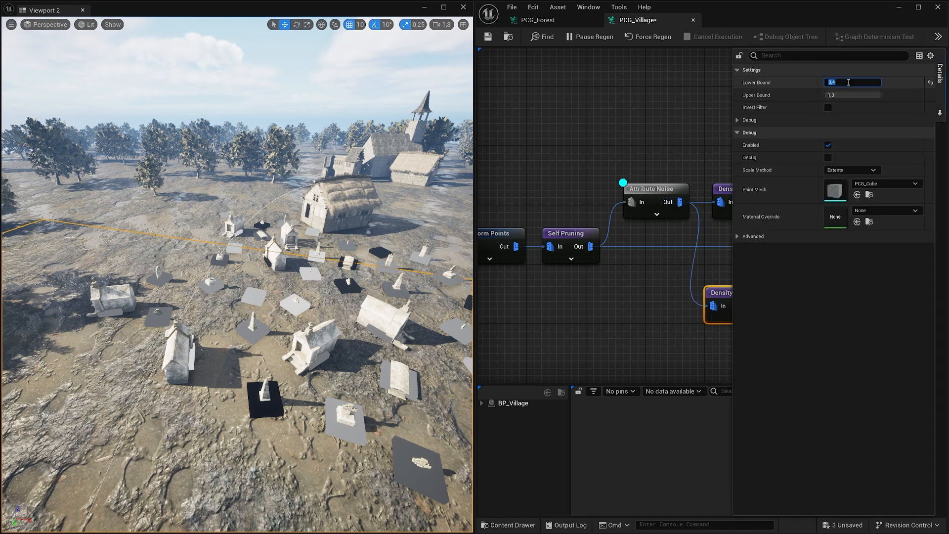
{"action": "type", "text": "0,"}
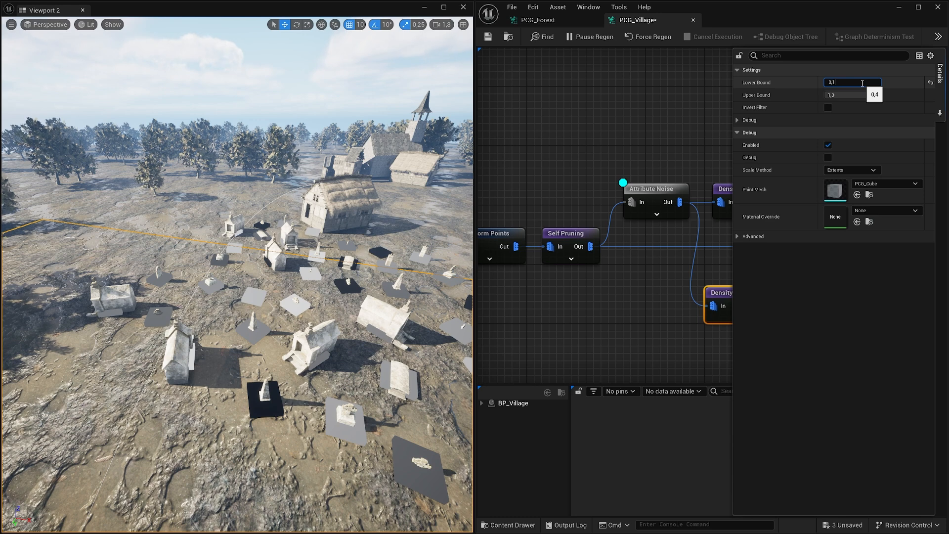
{"action": "type", "text": "0"}
{"action": "key", "text": "Tab"}
{"action": "type", "text": "0,1"}
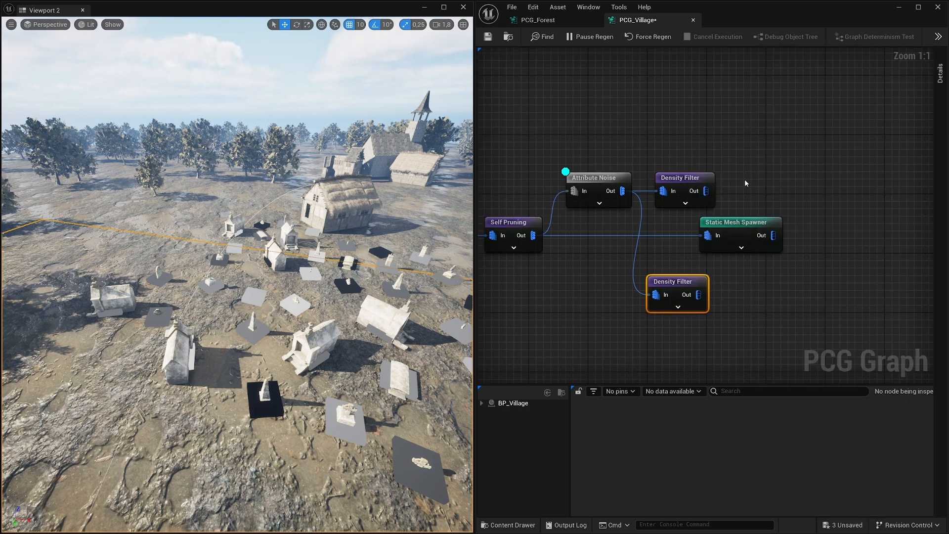
- Move the Static Mesh Spawner's input connection to the upper Density Filter's output and place the spawner beyond that filter
{"action": "left_click_drag", "start_coordinate": [704, 236], "coordinate": [706, 191], "text": "ctrl"}
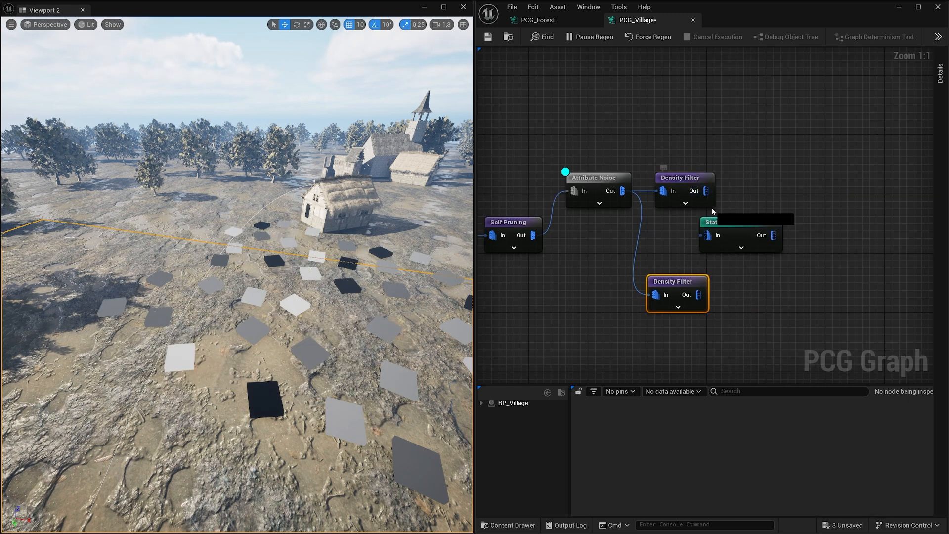
{"action": "left_click_drag", "start_coordinate": [732, 231], "coordinate": [791, 209]}
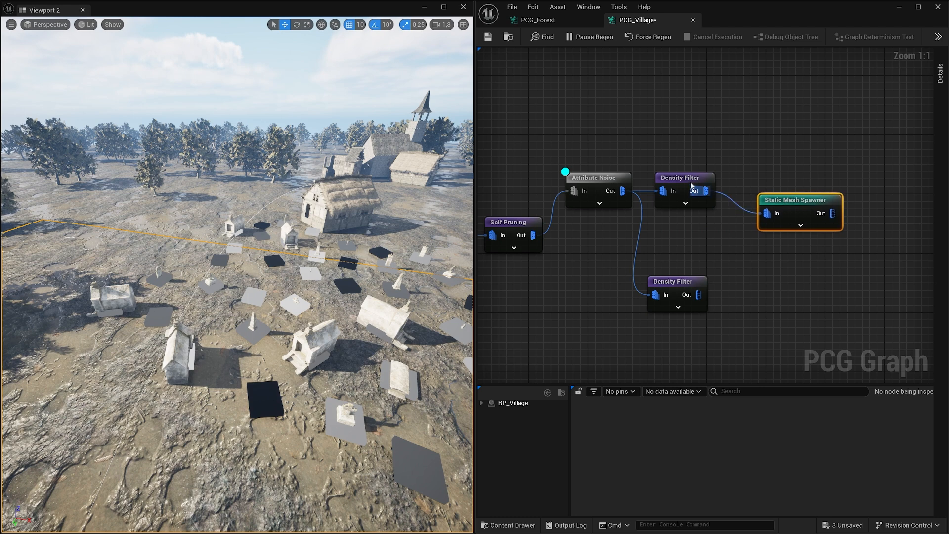
- Compare the points of the noise node and both Density Filters through their debug displays, leaving only the lower filter's display on
{"action": "left_click", "coordinate": [691, 185]}
{"action": "left_click", "coordinate": [612, 184]}
{"action": "left_click", "coordinate": [669, 180]}
{"action": "key", "text": "d"}
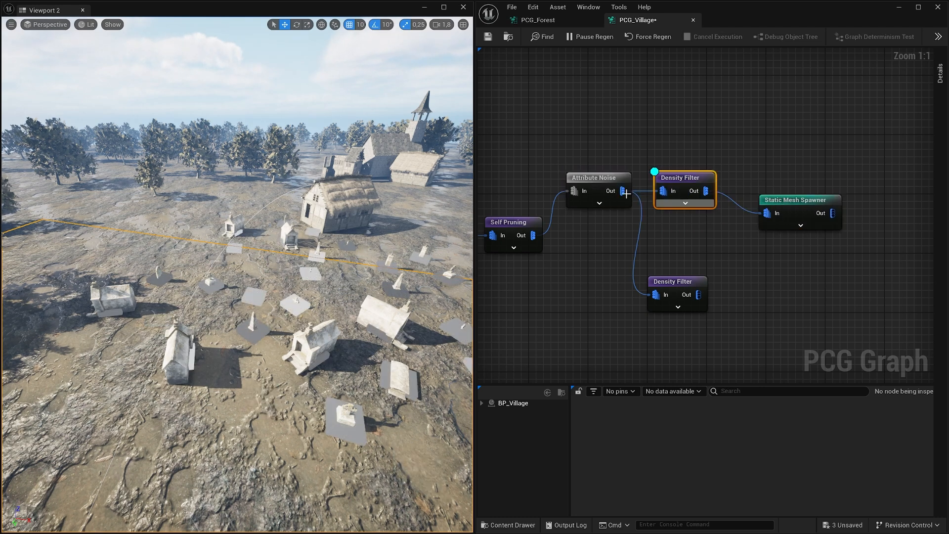
{"action": "left_click", "coordinate": [598, 180]}
{"action": "key", "text": "d"}
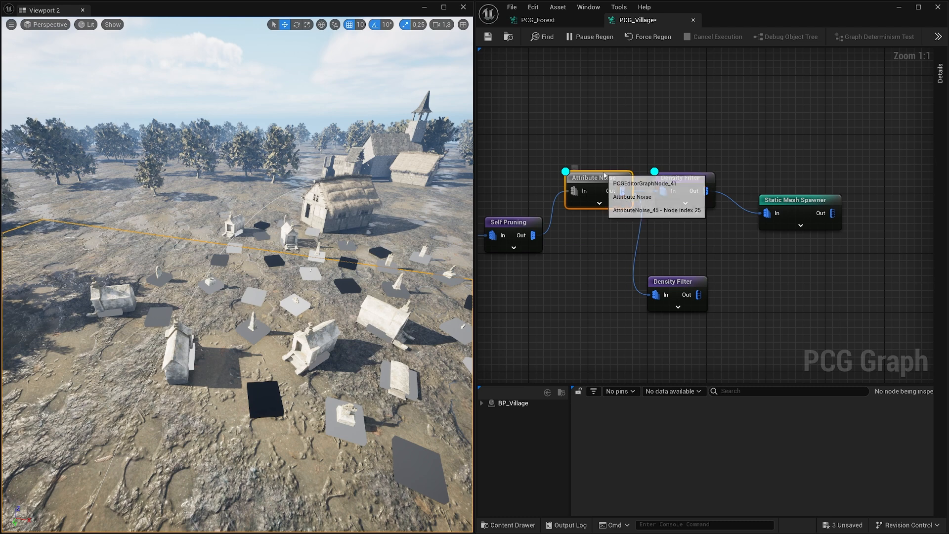
{"action": "key", "text": "d"}
{"action": "left_click", "coordinate": [679, 291]}
{"action": "key", "text": "d"}
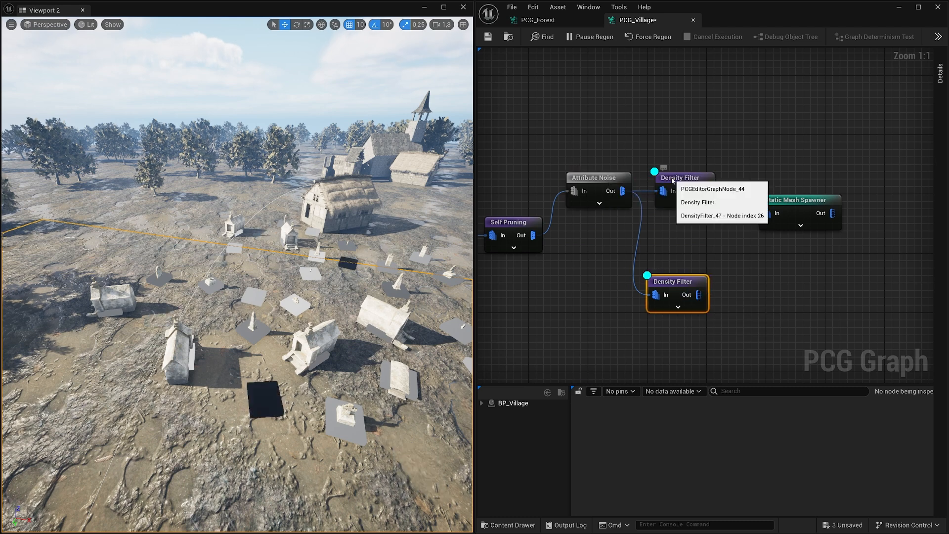
{"action": "left_click", "coordinate": [681, 180]}
{"action": "key", "text": "d"}
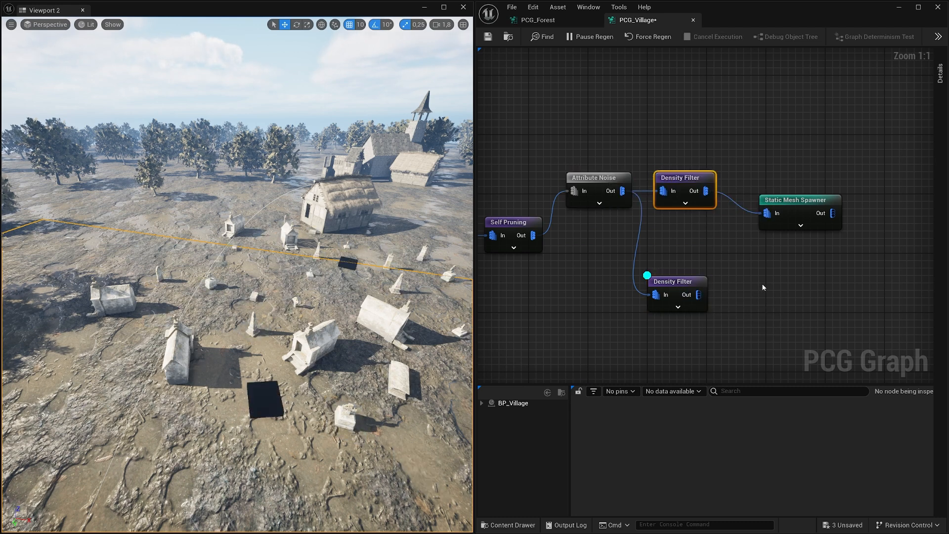
- Add a Spawn Actor node fed by the lower Density Filter's output
{"action": "right_click_drag", "start_coordinate": [763, 286], "coordinate": [659, 244]}
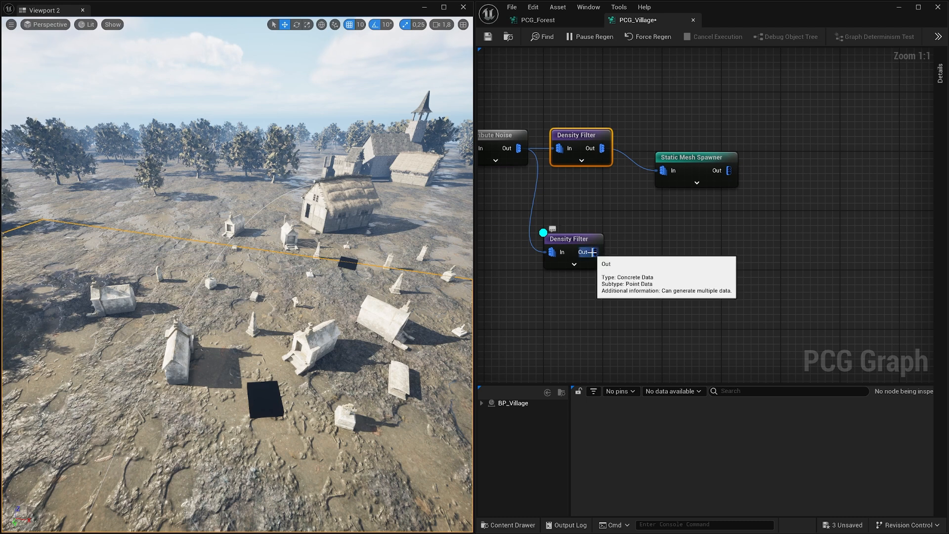
{"action": "left_click_drag", "start_coordinate": [592, 252], "coordinate": [657, 244]}
{"action": "type", "text": "spawe"}
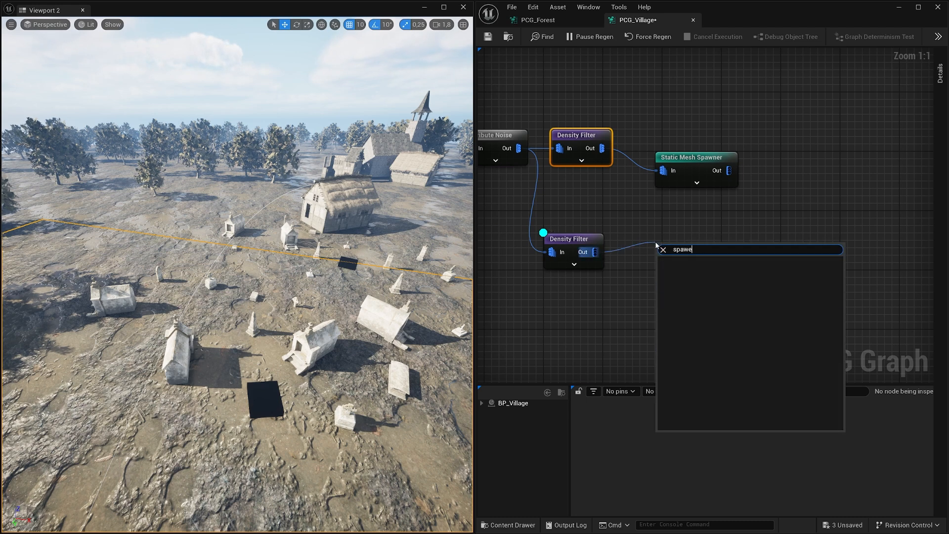
{"action": "key", "text": "BackSpace"}
{"action": "left_click", "coordinate": [702, 285]}
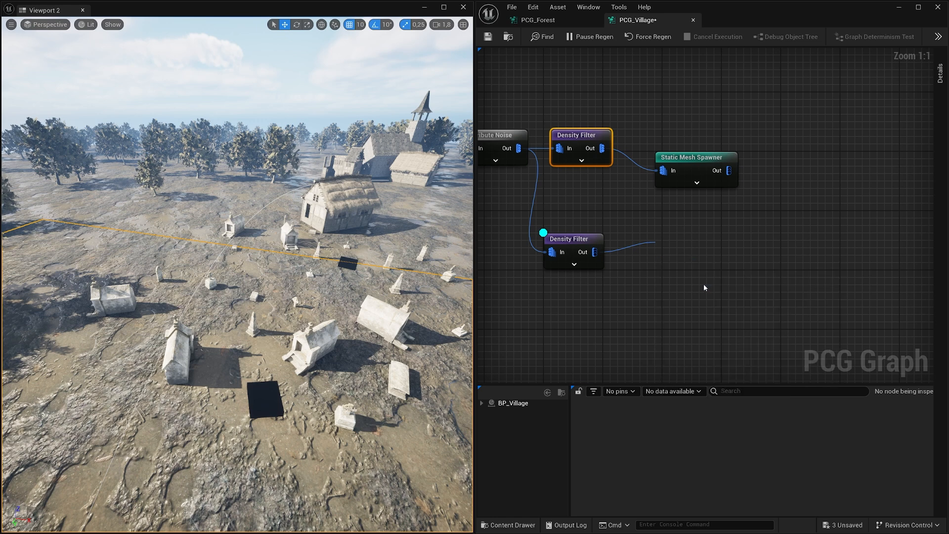
- Set the new Spawn Actor node's template actor class to BP_Ritual
{"action": "left_click", "coordinate": [941, 74]}
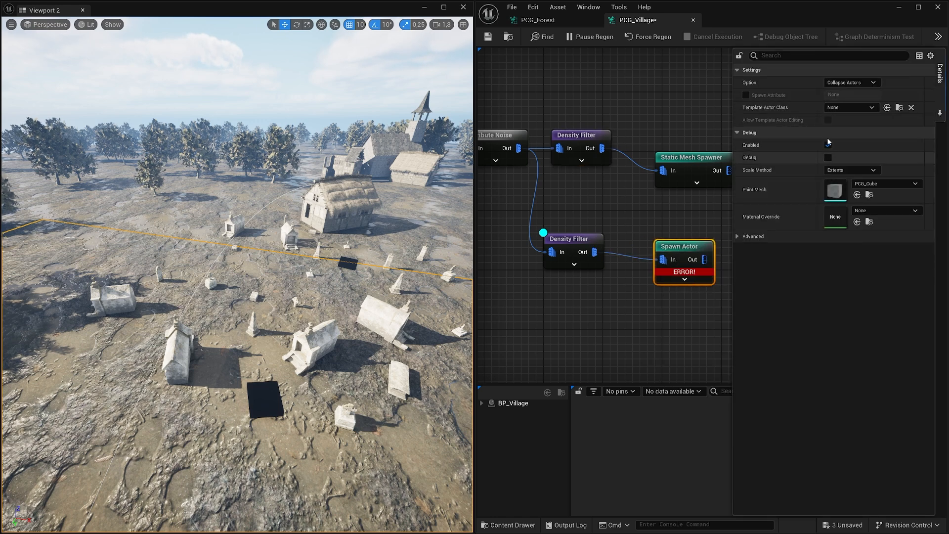
{"action": "left_click", "coordinate": [865, 108]}
{"action": "type", "text": "ritu"}
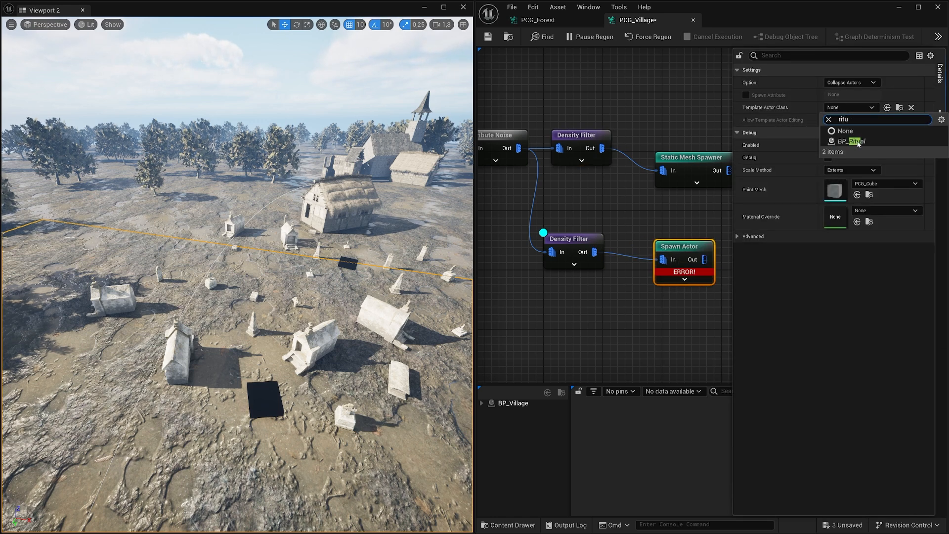
{"action": "left_click", "coordinate": [855, 141]}
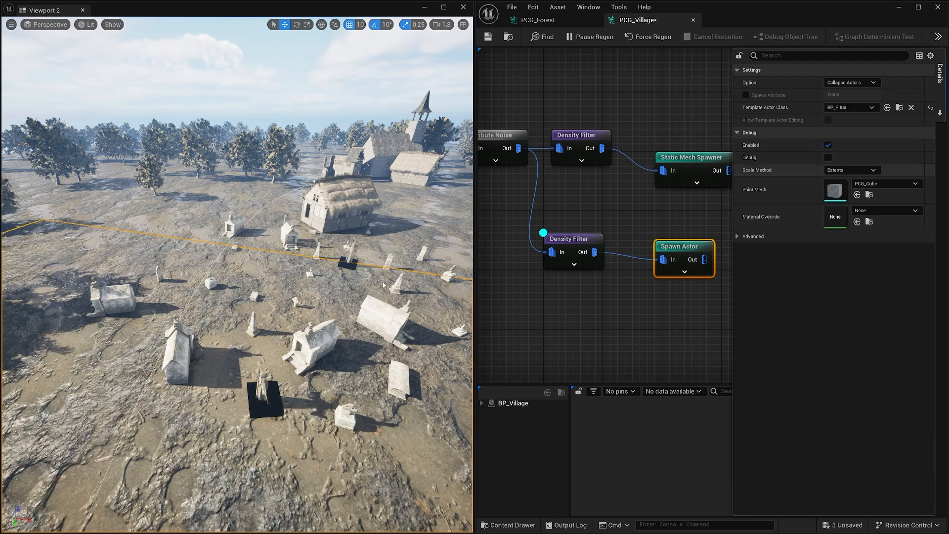
{"action": "left_click", "coordinate": [657, 294]}
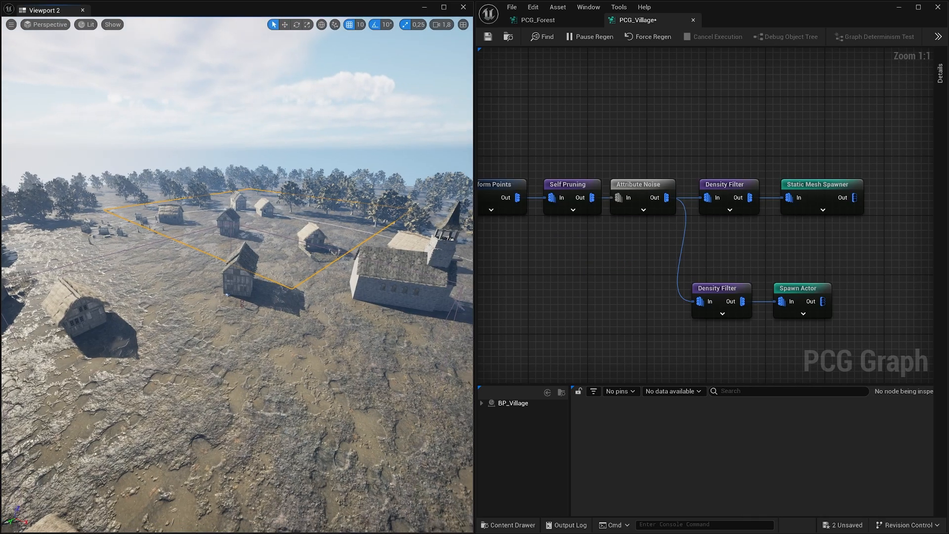
- Inspect the church, houses and cemetery of the generated village in the viewport from several angles
{"action": "key", "text": "w"}
{"action": "right_click_drag", "start_coordinate": [221, 210], "coordinate": [212, 212]}
{"action": "key", "text": "s"}
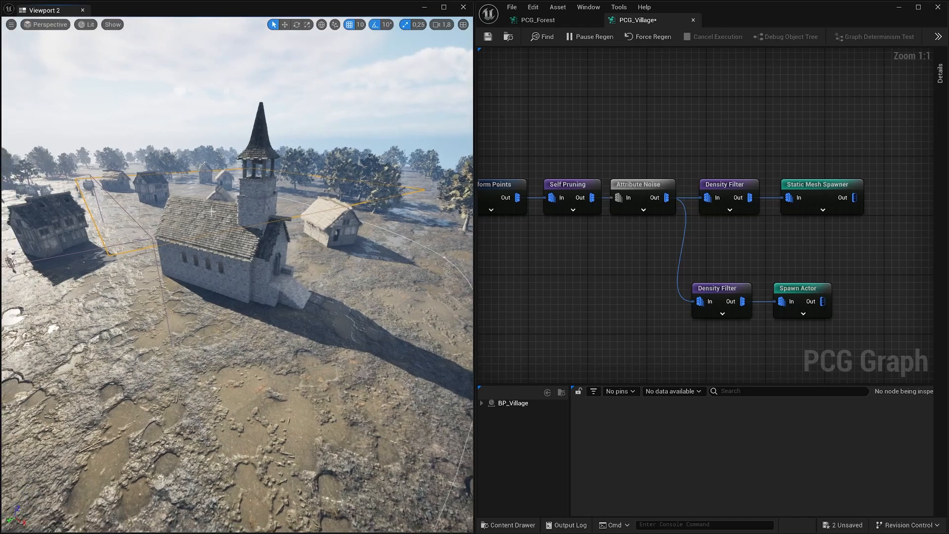
{"action": "right_click_drag", "start_coordinate": [228, 290], "coordinate": [167, 194]}
{"action": "key", "text": "w"}
{"action": "key", "text": "w"}
{"action": "key", "text": "w"}
{"action": "key", "text": "s"}
{"action": "key", "text": "d"}
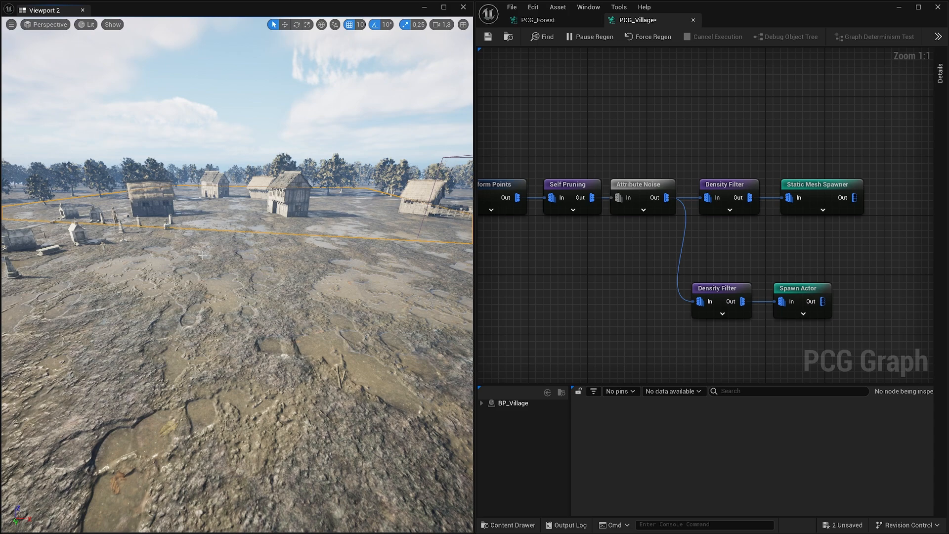
{"action": "key", "text": "w"}
{"action": "right_click_drag", "start_coordinate": [321, 277], "coordinate": [311, 253]}
{"action": "key", "text": "a"}
{"action": "key", "text": "e"}
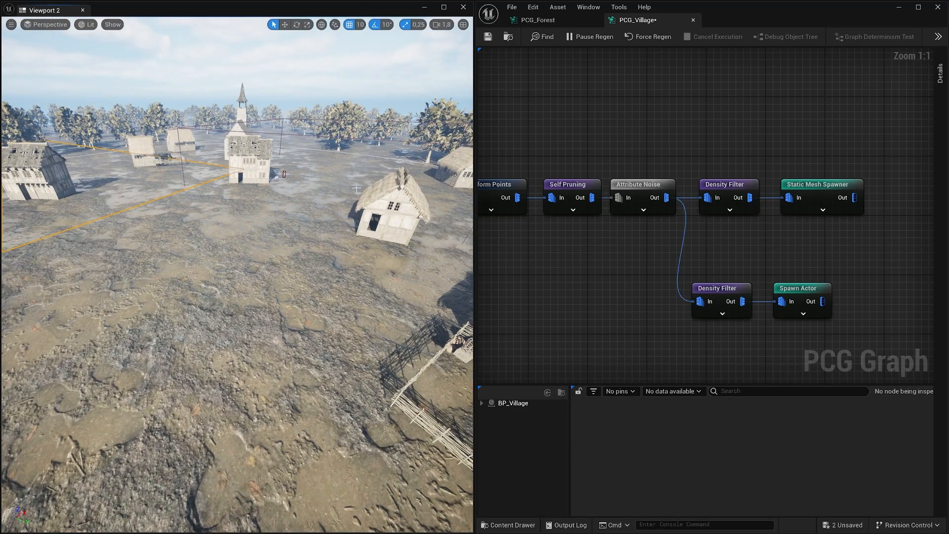
{"action": "key", "text": "d"}
{"action": "right_click_drag", "start_coordinate": [357, 188], "coordinate": [242, 205]}
{"action": "key", "text": "s"}
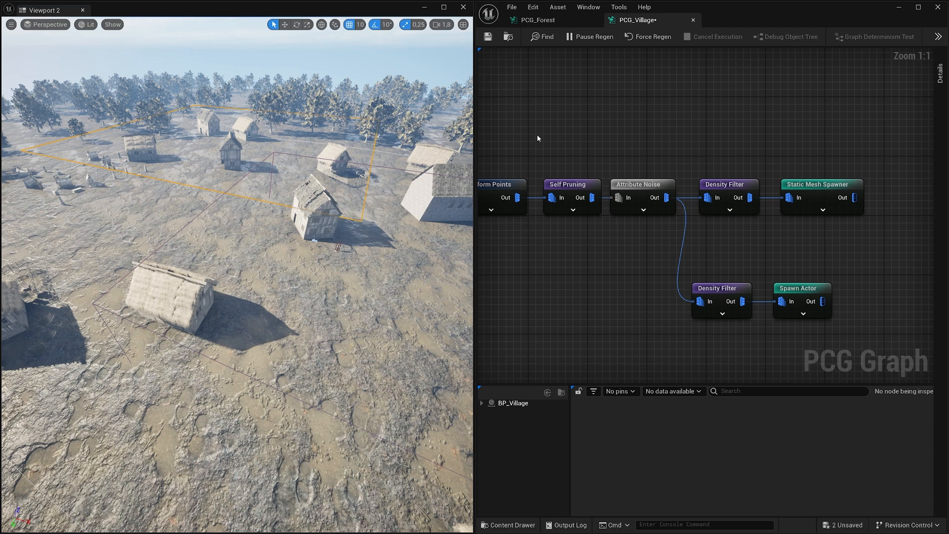
- Turn on the debug display of the Attribute Noise node that feeds the Spawn Church group
{"action": "right_click_drag", "start_coordinate": [582, 145], "coordinate": [726, 145]}
{"action": "scroll", "coordinate": [697, 170], "scroll_direction": "down", "scroll_amount": 1}
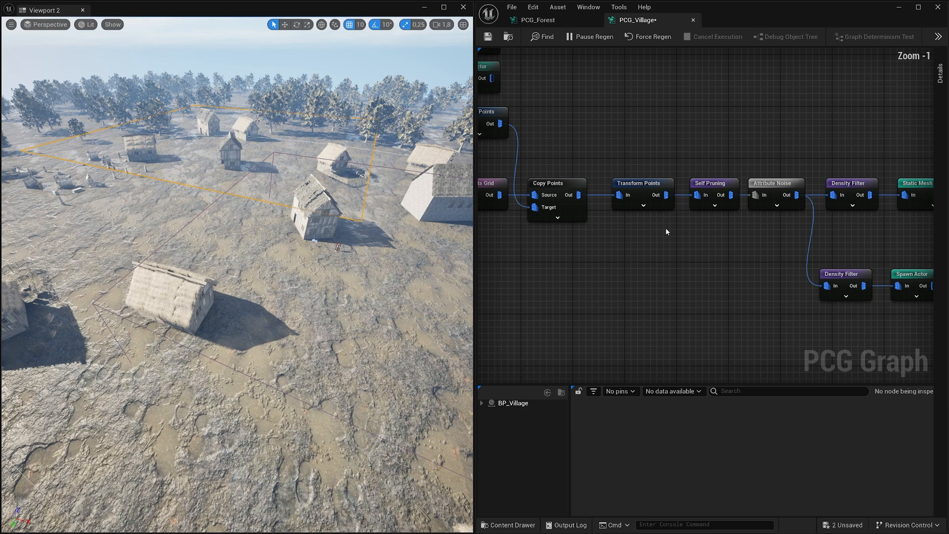
{"action": "scroll", "coordinate": [664, 228], "scroll_direction": "down", "scroll_amount": 1}
{"action": "left_click", "coordinate": [500, 190]}
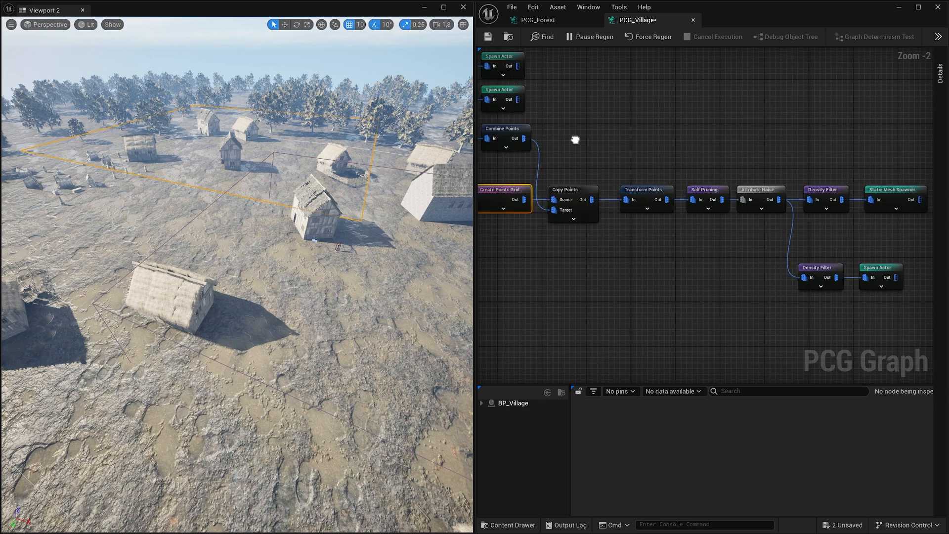
{"action": "right_click_drag", "start_coordinate": [574, 140], "coordinate": [667, 189]}
{"action": "right_click_drag", "start_coordinate": [661, 134], "coordinate": [737, 310]}
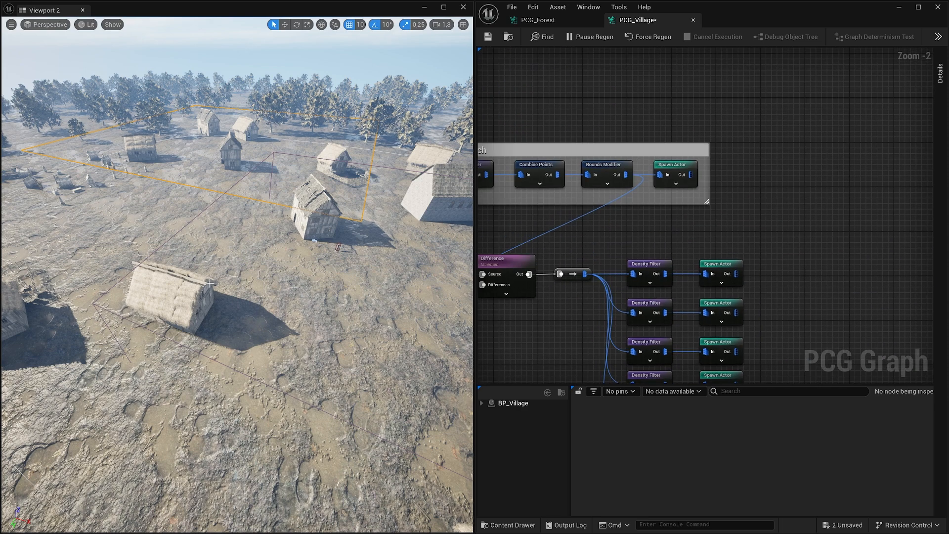
{"action": "scroll", "coordinate": [259, 236], "scroll_direction": "down", "scroll_amount": 1}
{"action": "key", "text": "s"}
{"action": "right_click_drag", "start_coordinate": [277, 225], "coordinate": [324, 263]}
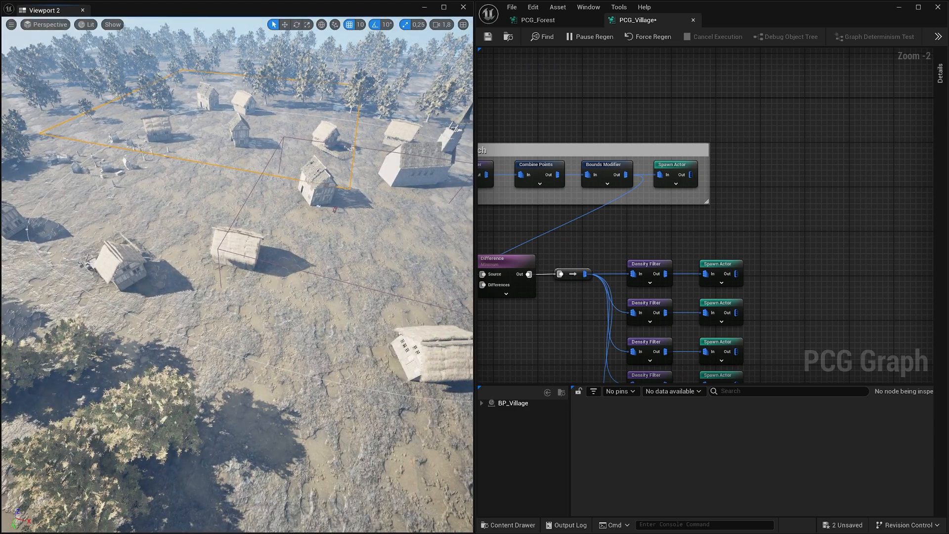
{"action": "right_click_drag", "start_coordinate": [490, 226], "coordinate": [610, 269]}
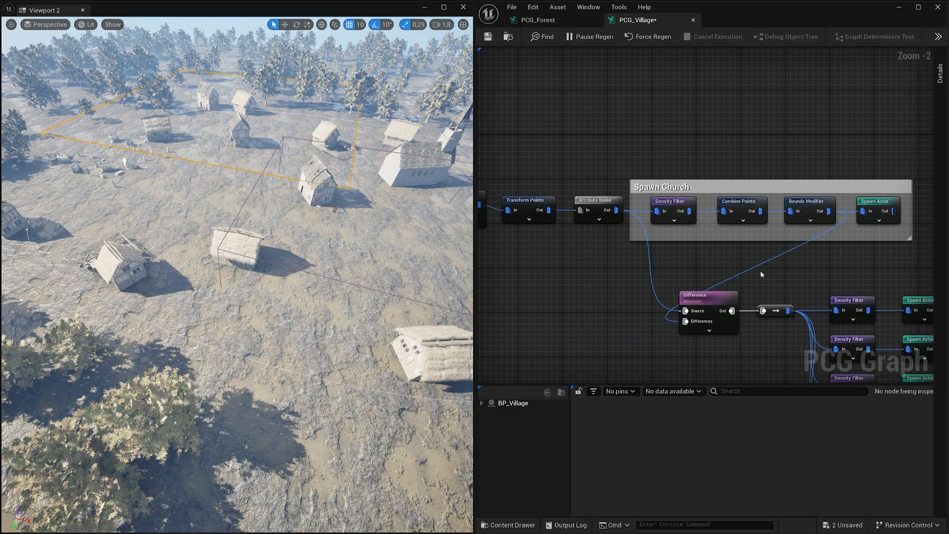
{"action": "left_click", "coordinate": [596, 201]}
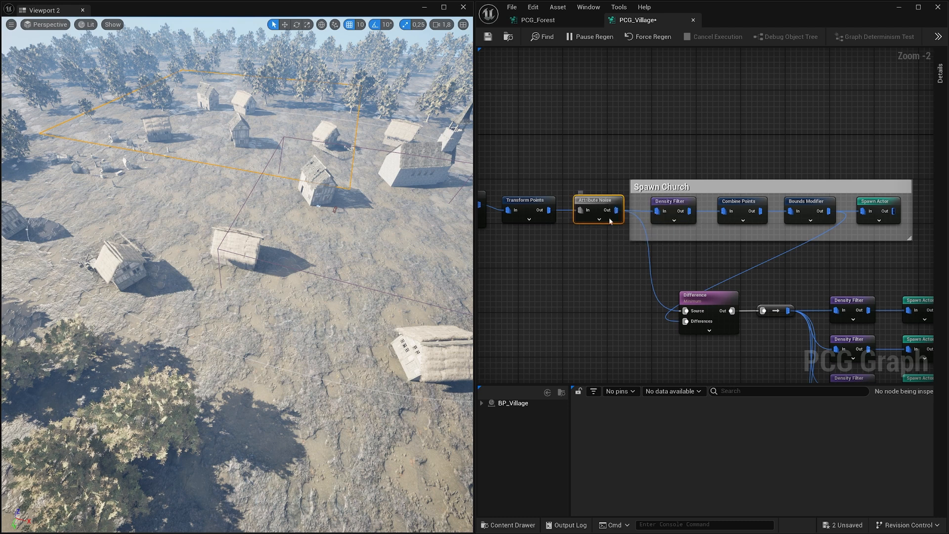
{"action": "key", "text": "d"}
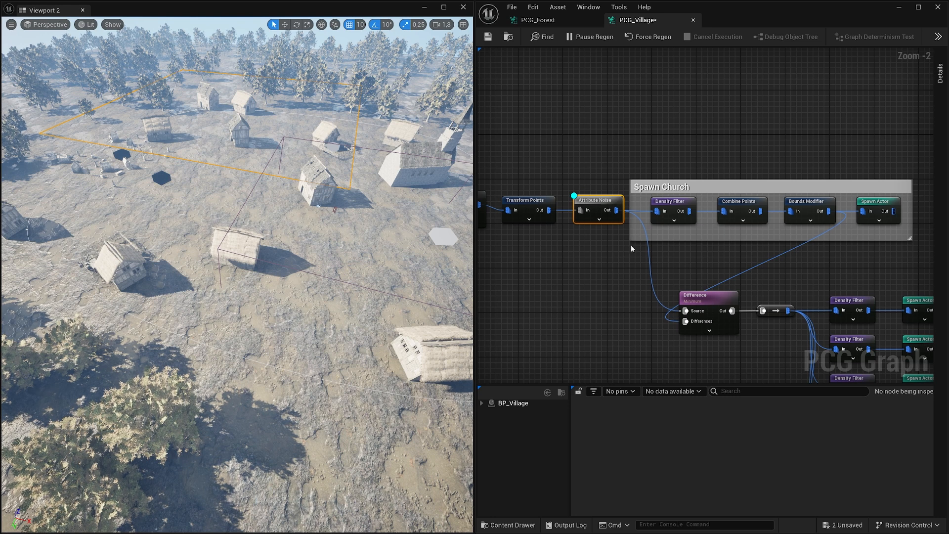
- Add a Create Points Grid node above the Attribute Noise node beside the Spawn Church group
{"action": "right_click", "coordinate": [556, 122]}
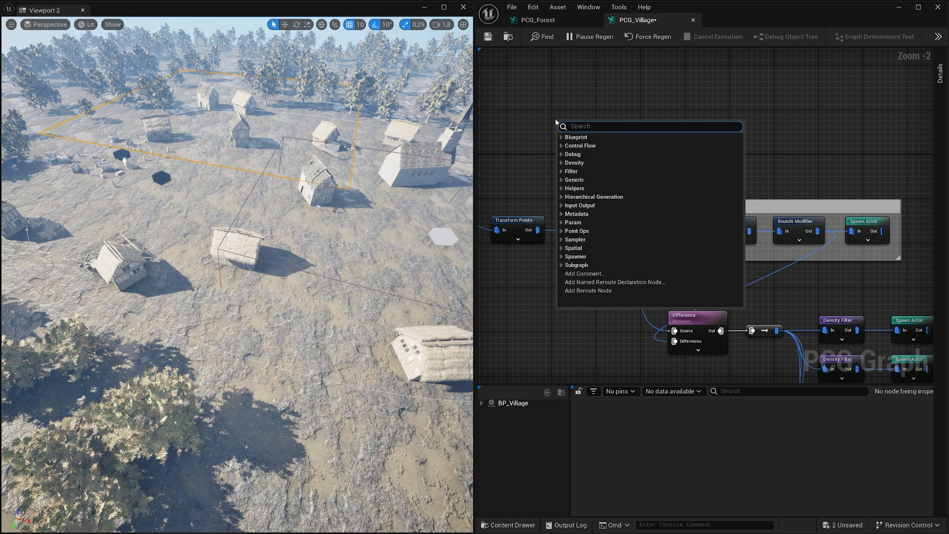
{"action": "type", "text": "creta"}
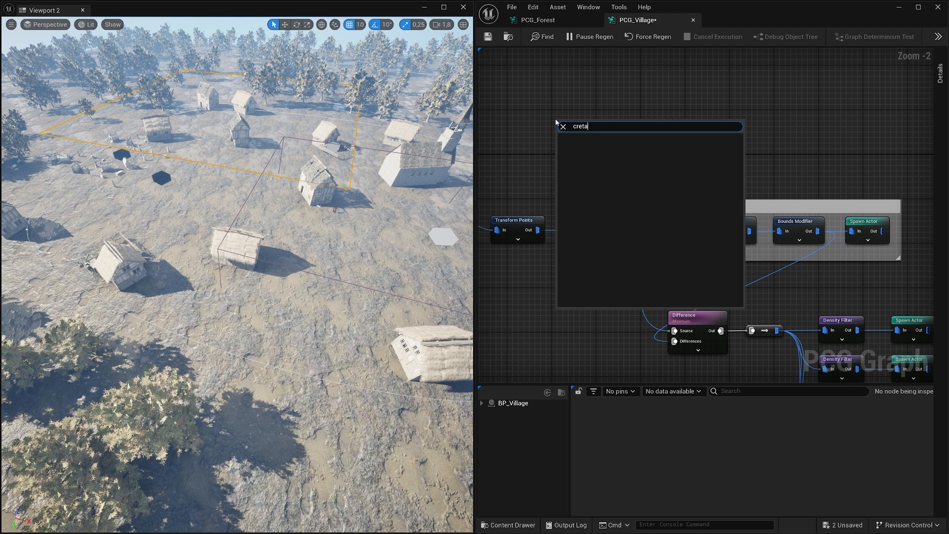
{"action": "key", "text": "BackSpace"}
{"action": "key", "text": "BackSpace"}
{"action": "type", "text": "a"}
{"action": "key", "text": "Down"}
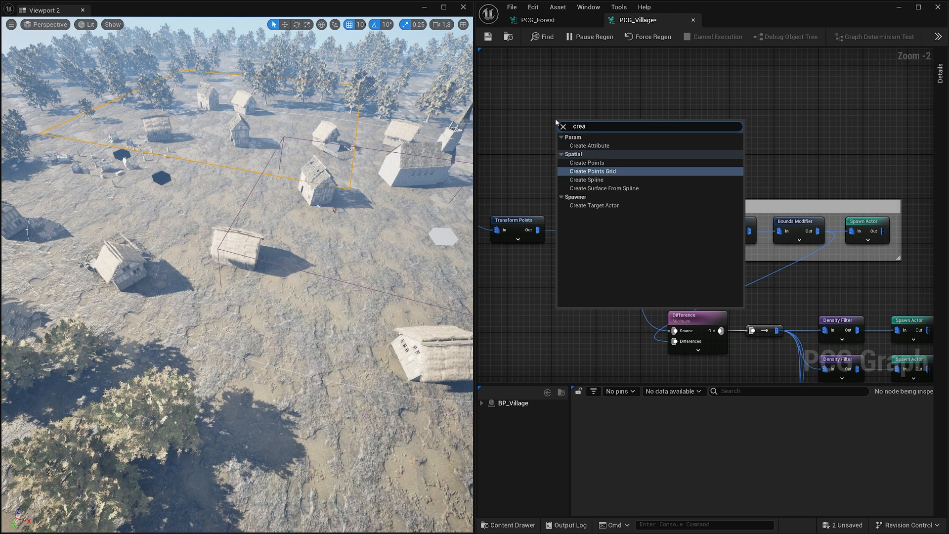
{"action": "key", "text": "Return"}
- Set the new points grid's X extent to 1500
{"action": "left_click", "coordinate": [940, 74]}
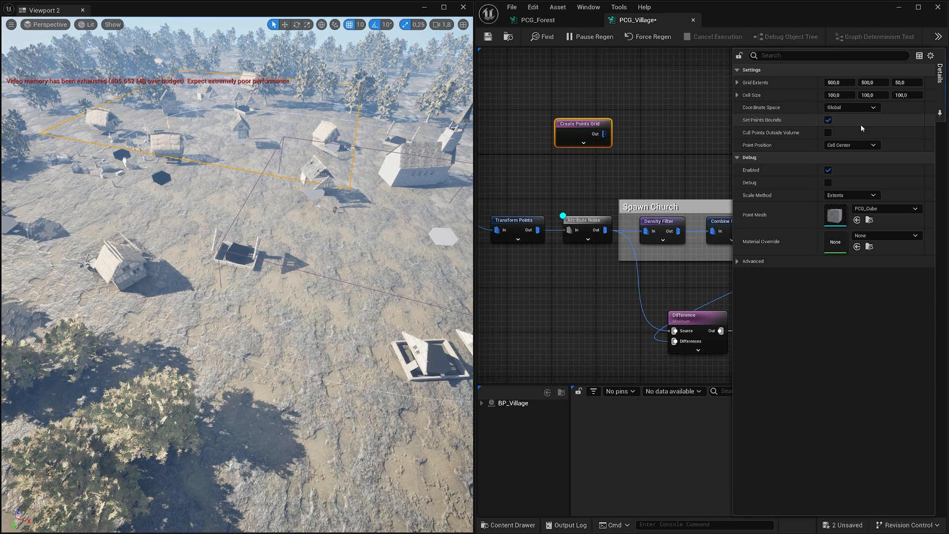
{"action": "left_click", "coordinate": [836, 83]}
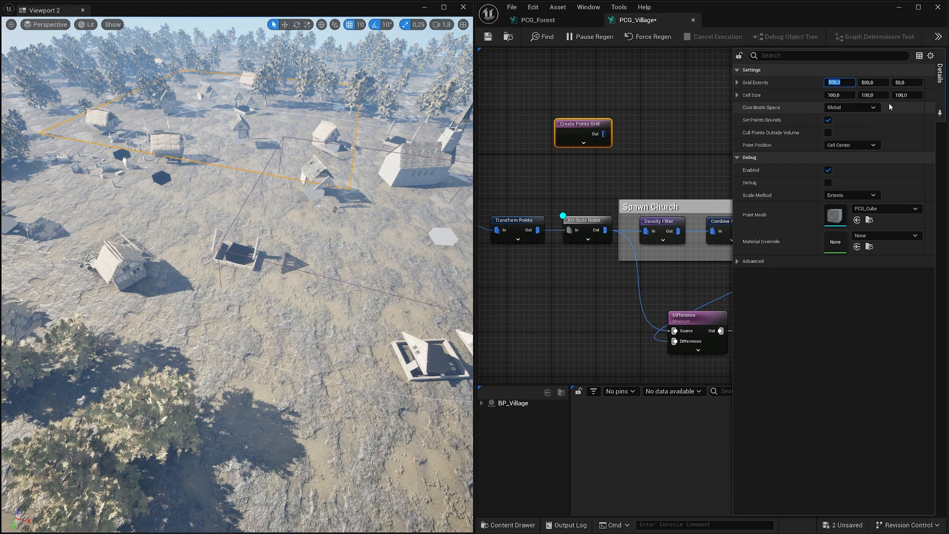
{"action": "type", "text": "1"}
{"action": "type", "text": "2"}
{"action": "type", "text": "0"}
{"action": "key", "text": "BackSpace"}
{"action": "key", "text": "BackSpace"}
{"action": "type", "text": "500"}
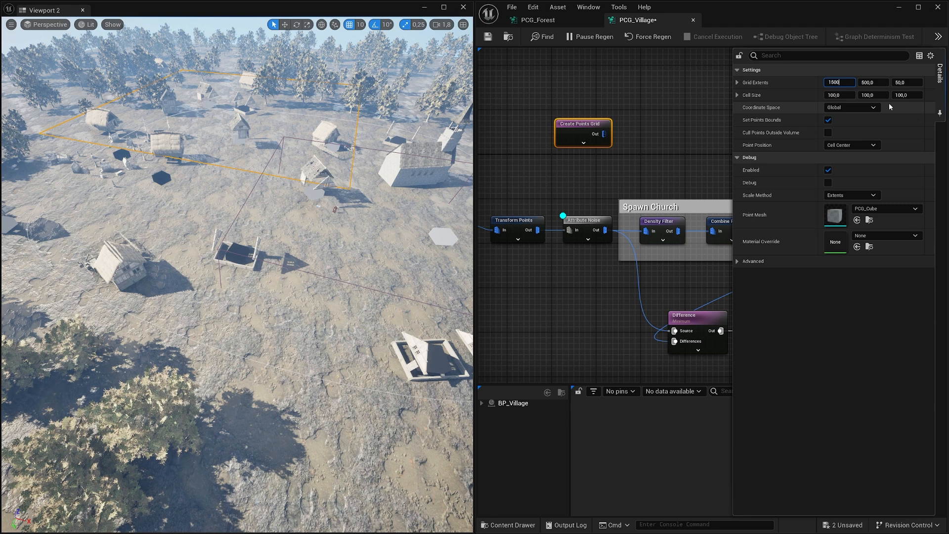
{"action": "key", "text": "Tab"}
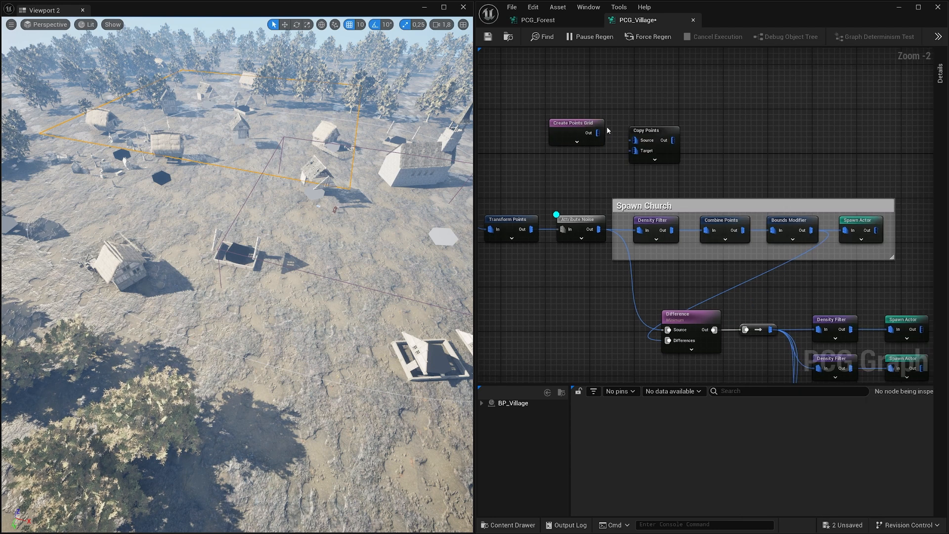
- Connect the new Create Points Grid to the Copy Points source and the Attribute Noise output to its target
{"action": "left_click_drag", "start_coordinate": [598, 133], "coordinate": [643, 145]}
{"action": "left_click_drag", "start_coordinate": [598, 230], "coordinate": [635, 154]}
{"action": "left_click", "coordinate": [571, 219]}
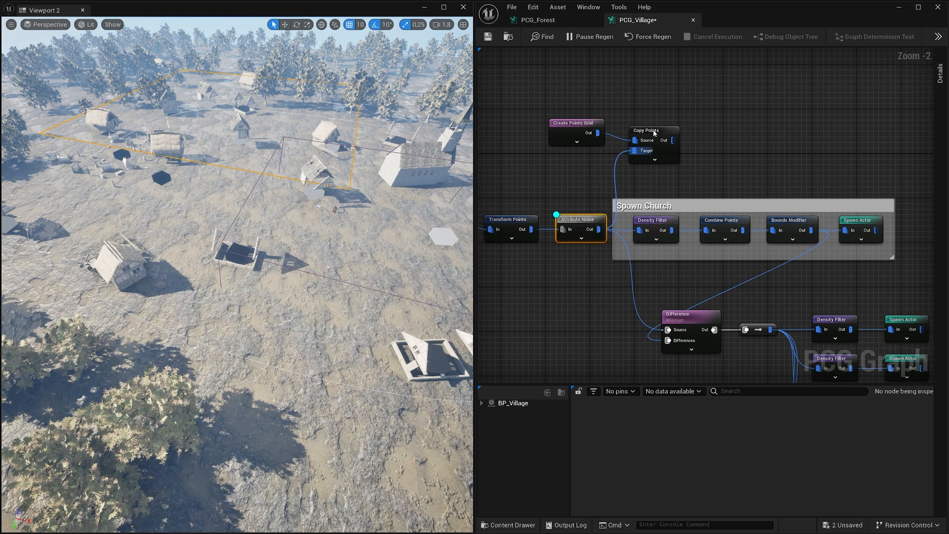
- Switch the debug display from the Attribute Noise node to the Copy Points node
{"action": "key", "text": "d"}
{"action": "left_click", "coordinate": [655, 129]}
{"action": "key", "text": "d"}
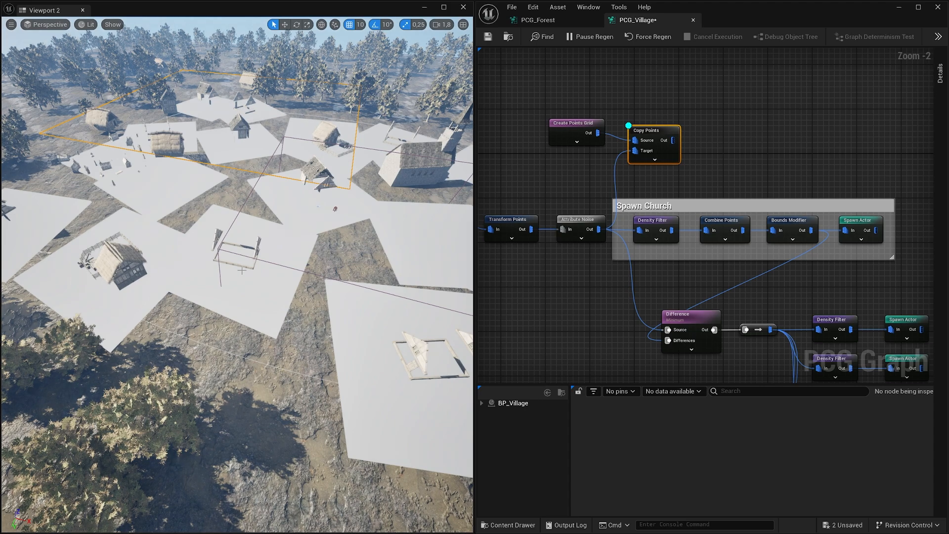
{"action": "right_click_drag", "start_coordinate": [371, 243], "coordinate": [377, 244]}
- Add a Transform Points node beside Copy Points and feed it from the Copy Points output
{"action": "right_click", "coordinate": [718, 142]}
{"action": "type", "text": "transform poin"}
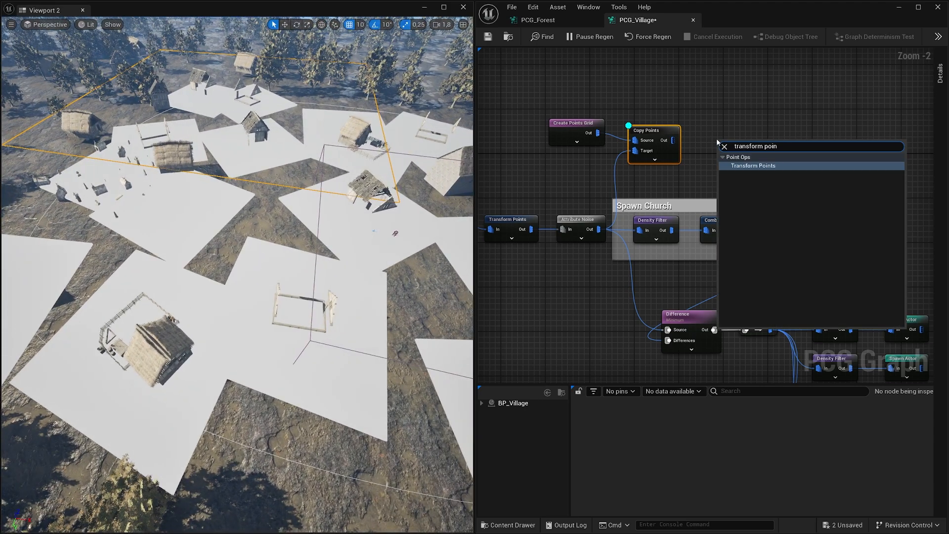
{"action": "left_click", "coordinate": [745, 166]}
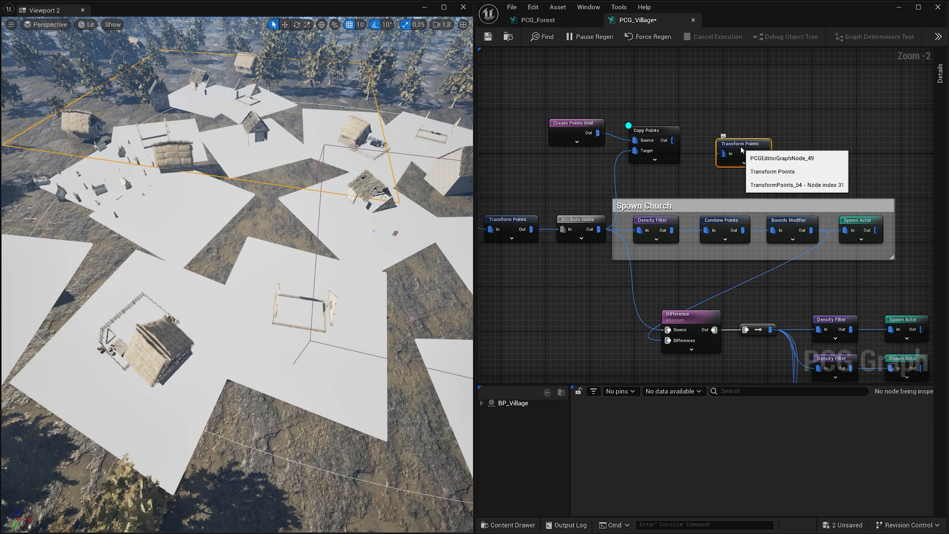
{"action": "left_click_drag", "start_coordinate": [741, 148], "coordinate": [726, 134]}
{"action": "right_click_drag", "start_coordinate": [727, 134], "coordinate": [706, 138]}
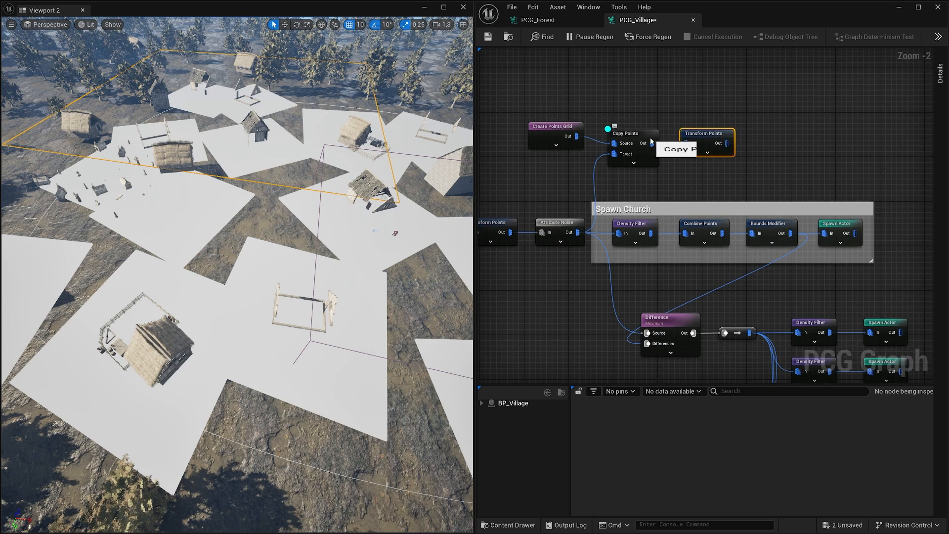
{"action": "left_click_drag", "start_coordinate": [653, 143], "coordinate": [684, 142]}
- Switch the debug display from Copy Points to the new Transform Points node
{"action": "left_click", "coordinate": [628, 140]}
{"action": "key", "text": "d"}
{"action": "left_click", "coordinate": [700, 137]}
{"action": "key", "text": "d"}
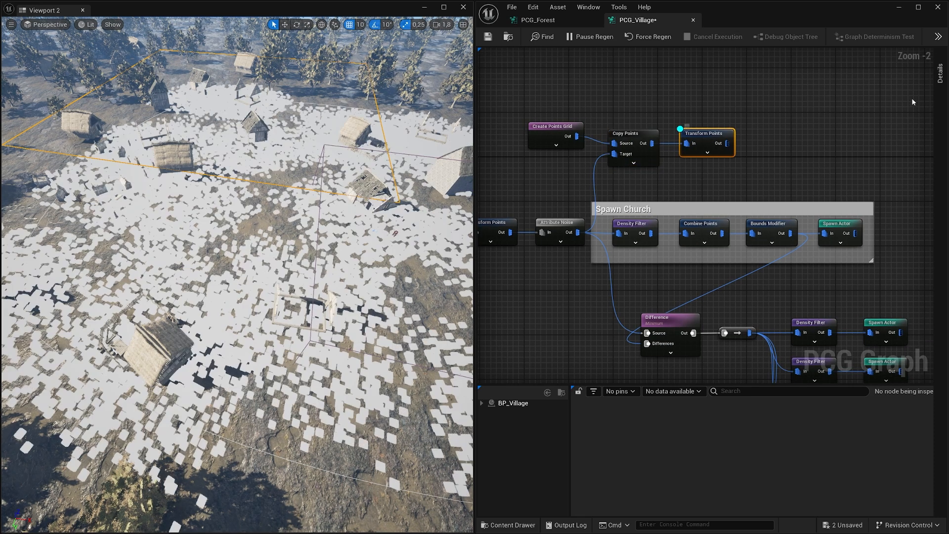
- Set the Transform Points node's maximum Z rotation to 360°
{"action": "left_click", "coordinate": [940, 79]}
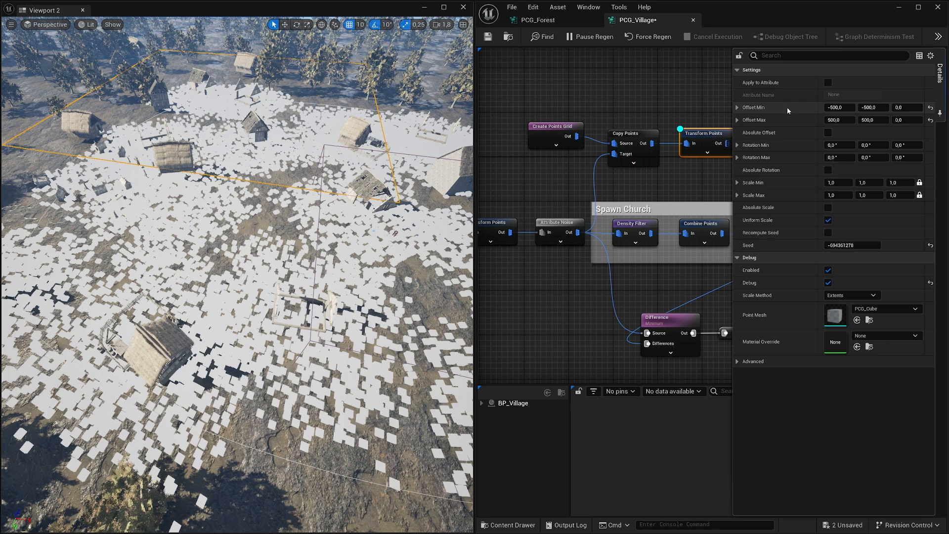
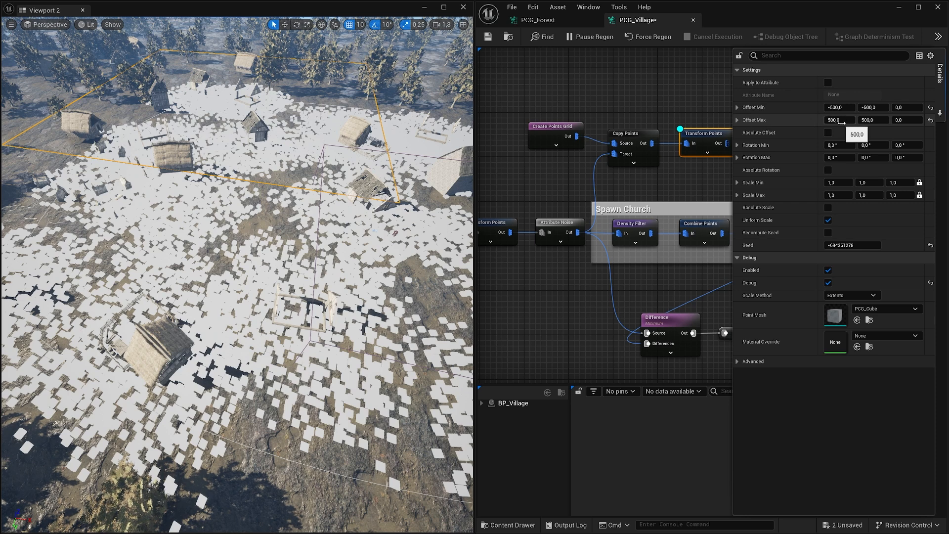
{"action": "left_click", "coordinate": [922, 160]}
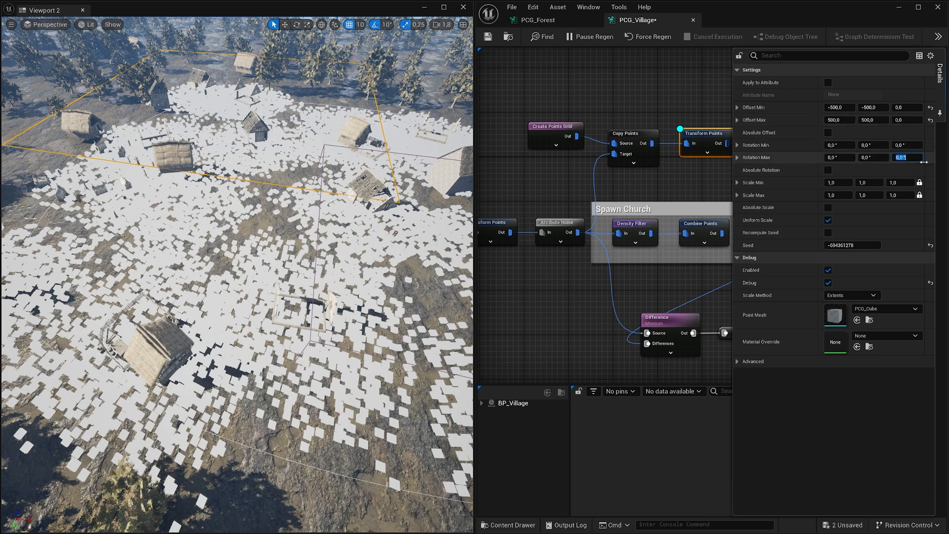
{"action": "key", "text": "Return"}
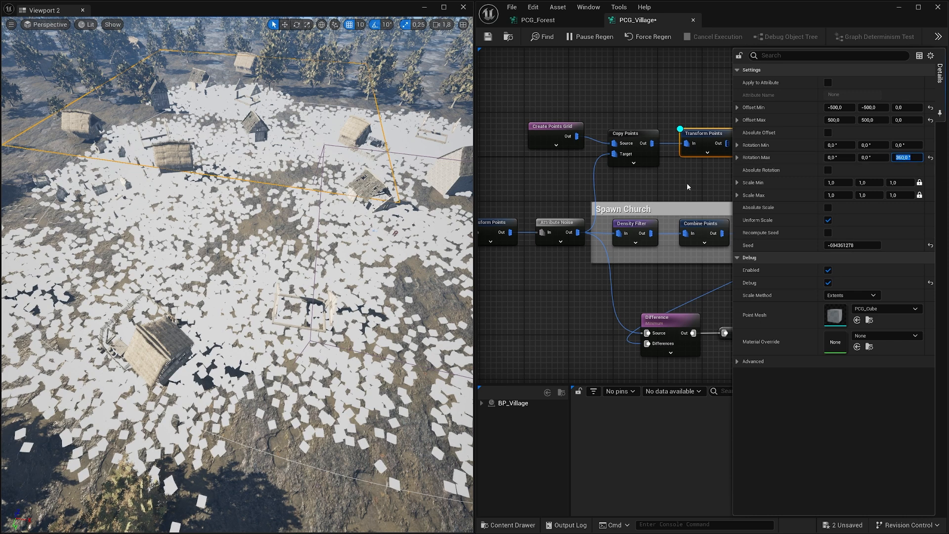
{"action": "left_click", "coordinate": [687, 185]}
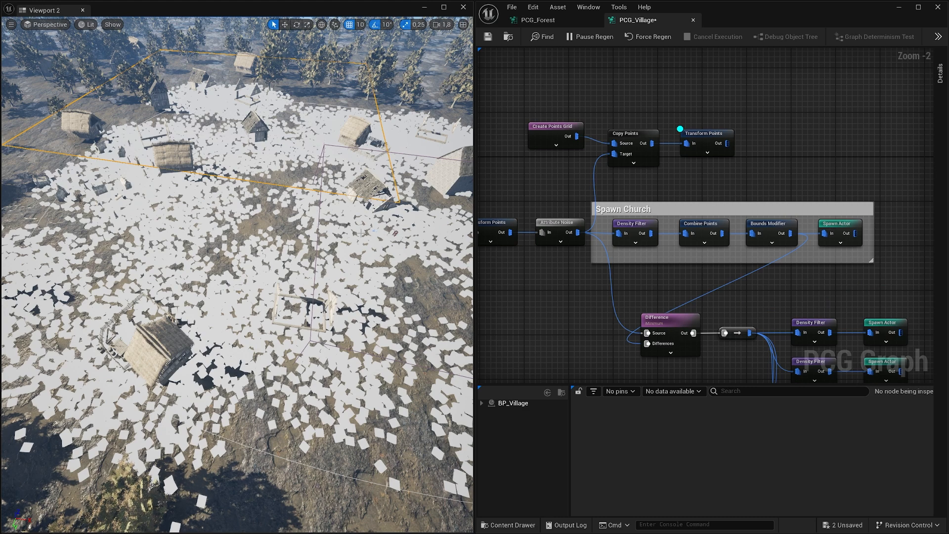
- Add a Static Mesh Spawner fed by the new Transform Points node, align it in the row, and turn off Transform Points' debug display
{"action": "right_click_drag", "start_coordinate": [745, 177], "coordinate": [795, 201]}
{"action": "scroll", "coordinate": [795, 186], "scroll_direction": "up", "scroll_amount": 2}
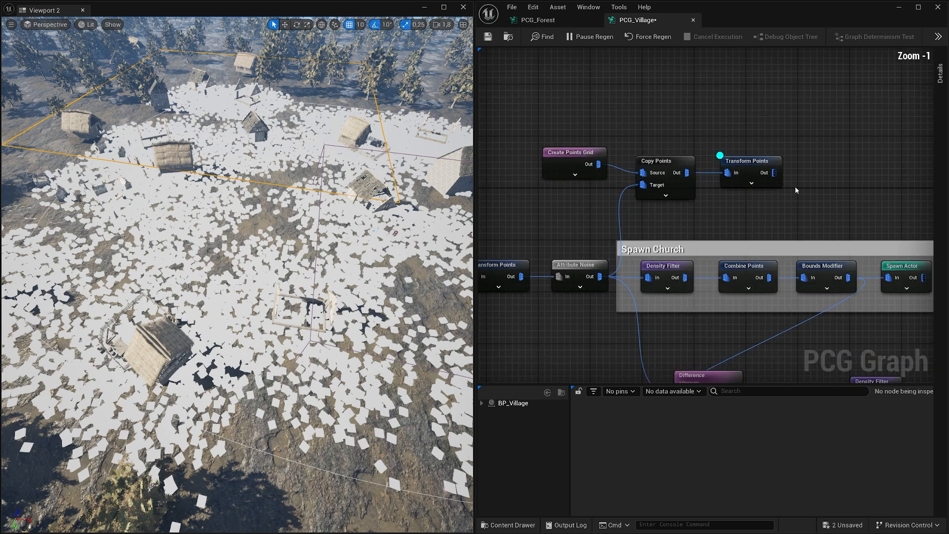
{"action": "scroll", "coordinate": [776, 165], "scroll_direction": "down", "scroll_amount": 1}
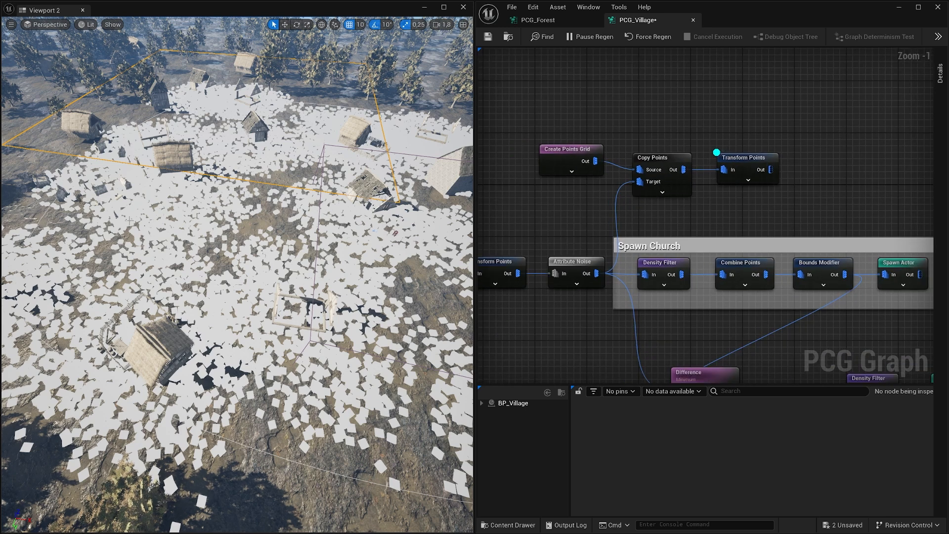
{"action": "right_click", "coordinate": [803, 164]}
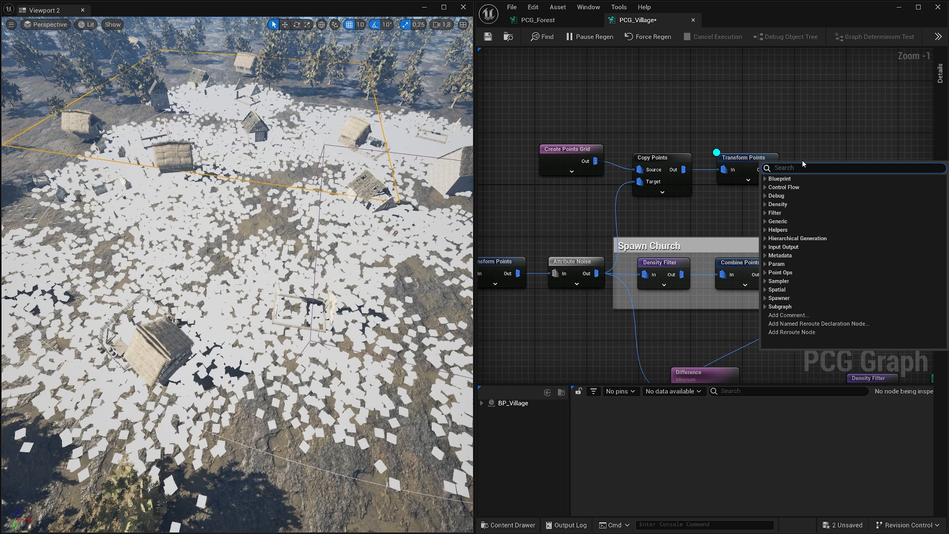
{"action": "type", "text": "sp"}
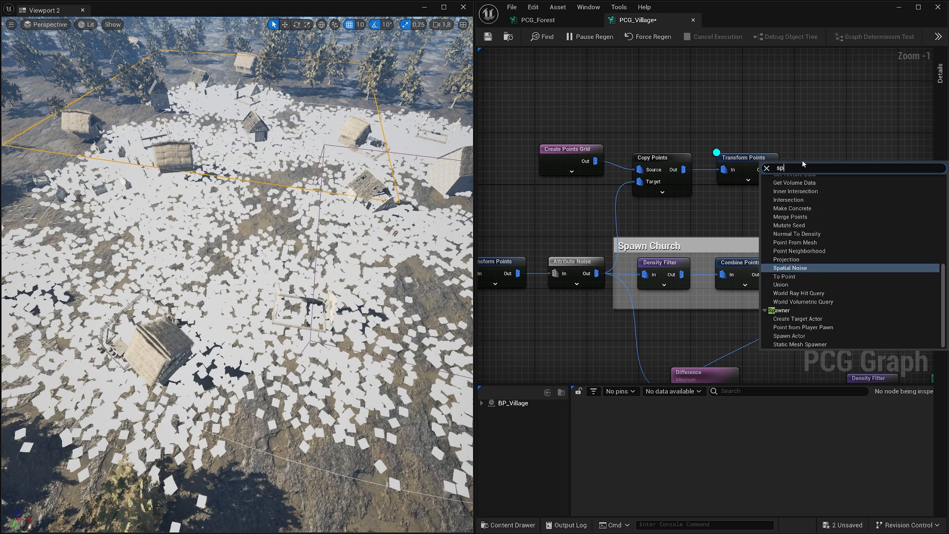
{"action": "type", "text": "awn"}
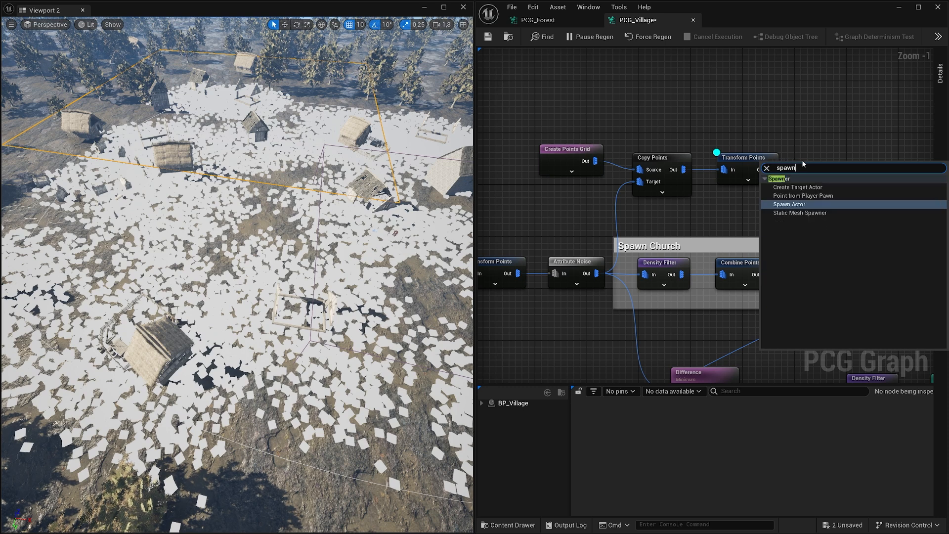
{"action": "left_click", "coordinate": [804, 213]}
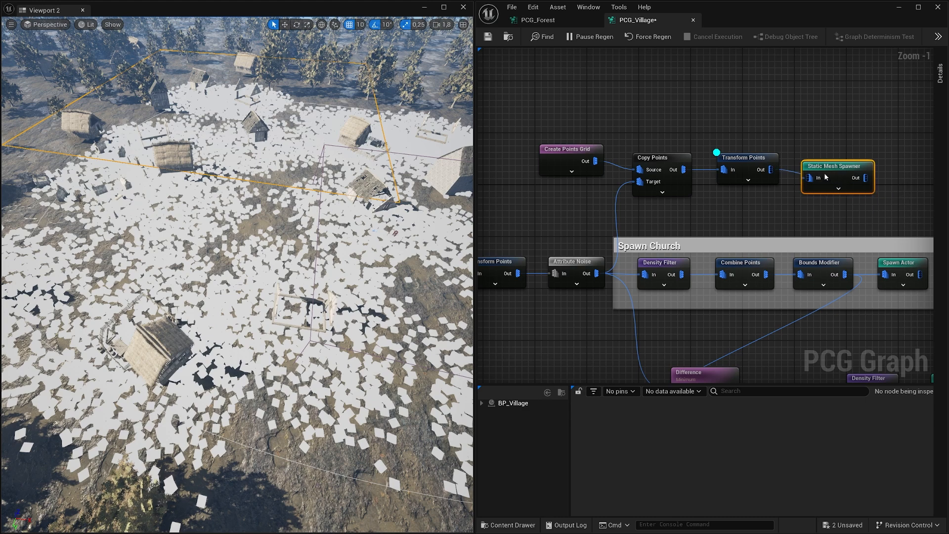
{"action": "left_click_drag", "start_coordinate": [825, 177], "coordinate": [824, 177]}
{"action": "mouse_move", "coordinate": [823, 166]}
{"action": "left_mouse_down"}
{"action": "mouse_move", "coordinate": [811, 176]}
{"action": "mouse_move", "coordinate": [836, 157]}
{"action": "left_mouse_up"}
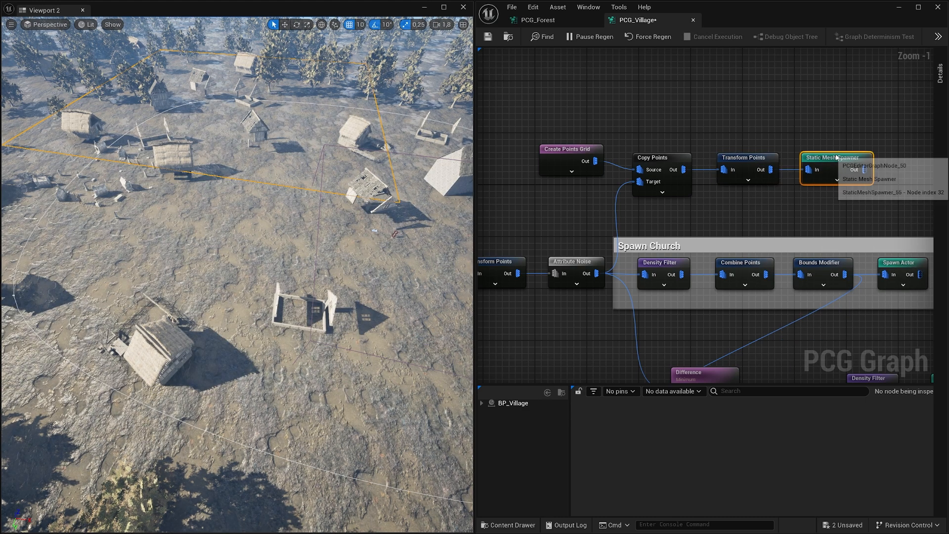
- Add one mesh entry to the Static Mesh Spawner and expand its descriptor
{"action": "left_click", "coordinate": [939, 74]}
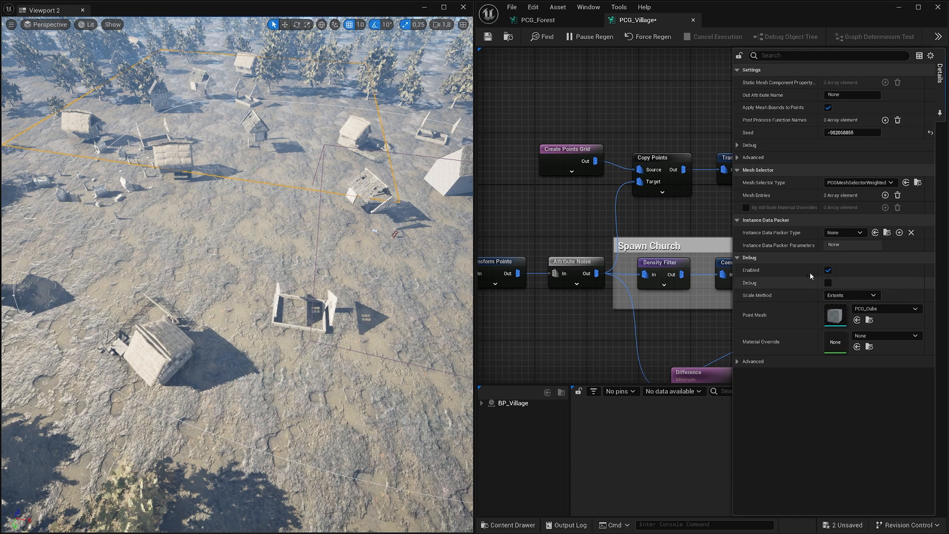
{"action": "left_click", "coordinate": [886, 195]}
{"action": "left_click", "coordinate": [746, 209]}
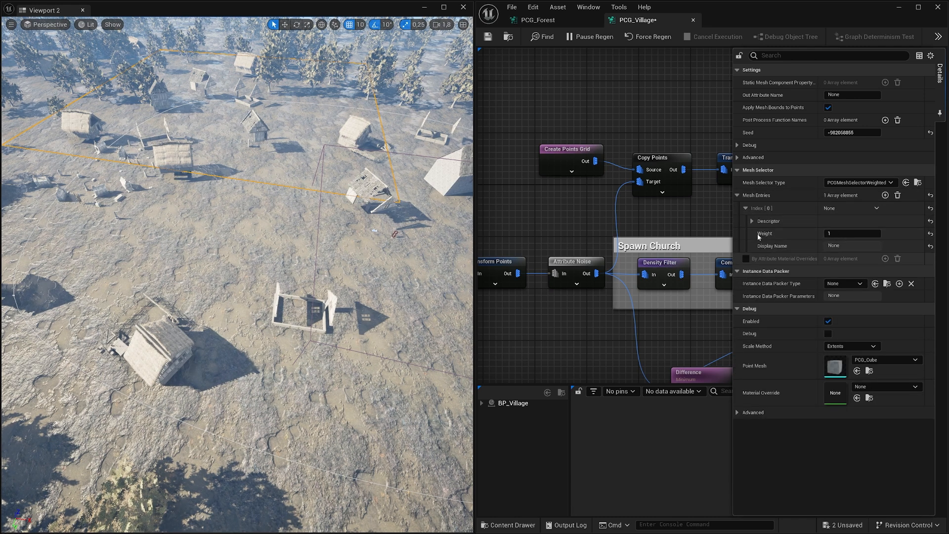
{"action": "left_click", "coordinate": [751, 222]}
- Assign SM_Grass01 from the Demonic_Village Meshes/Foliage folder as the static mesh of the spawner's entry
{"action": "key", "text": "ctrl+space"}
{"action": "scroll", "coordinate": [539, 435], "scroll_direction": "down", "scroll_amount": 4}
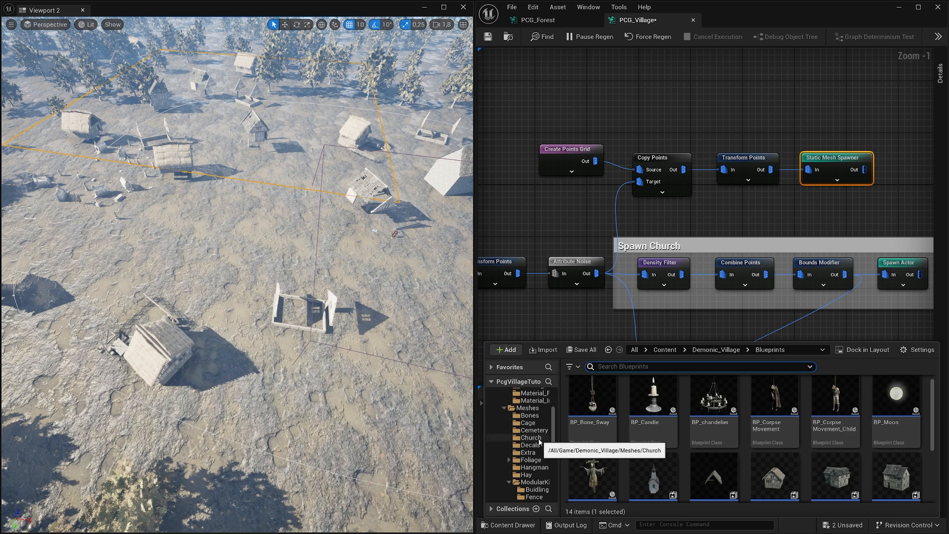
{"action": "left_click", "coordinate": [542, 431]}
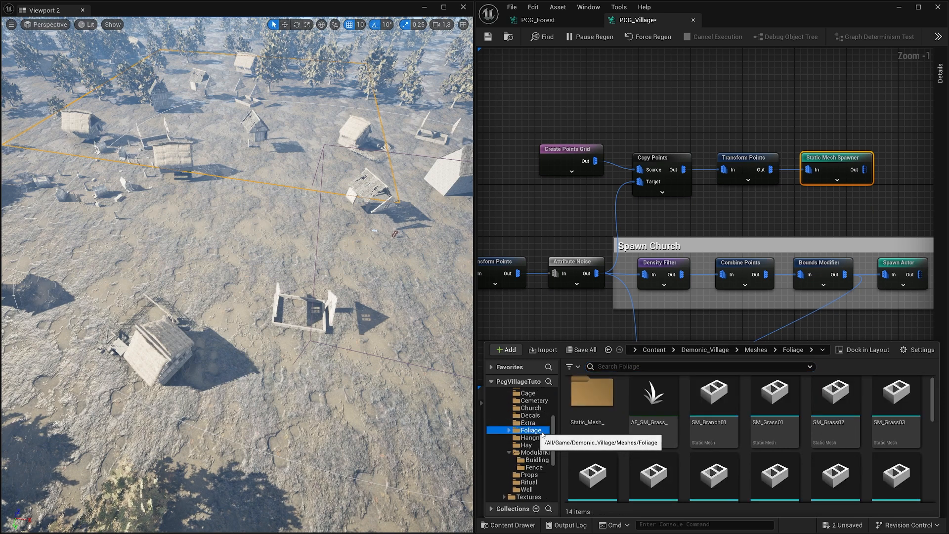
{"action": "left_click", "coordinate": [772, 403]}
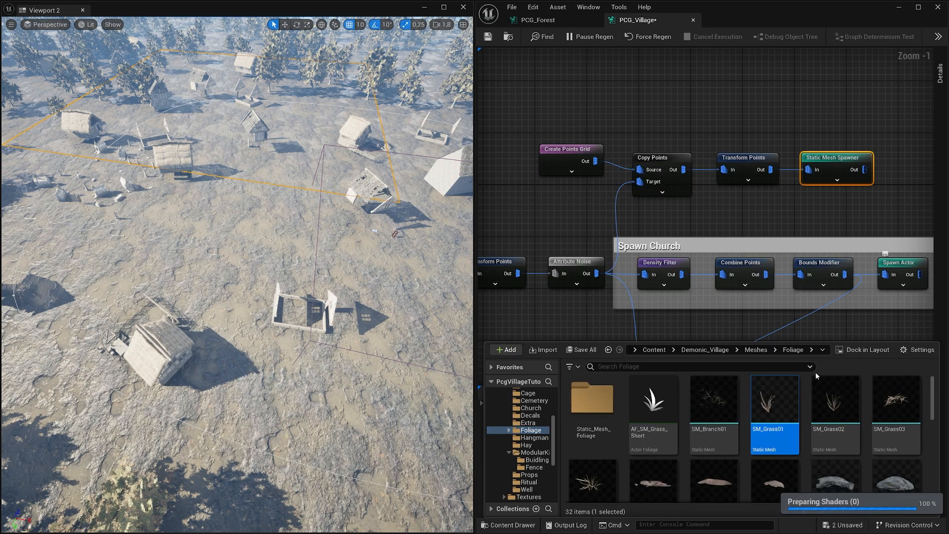
{"action": "left_click", "coordinate": [842, 160]}
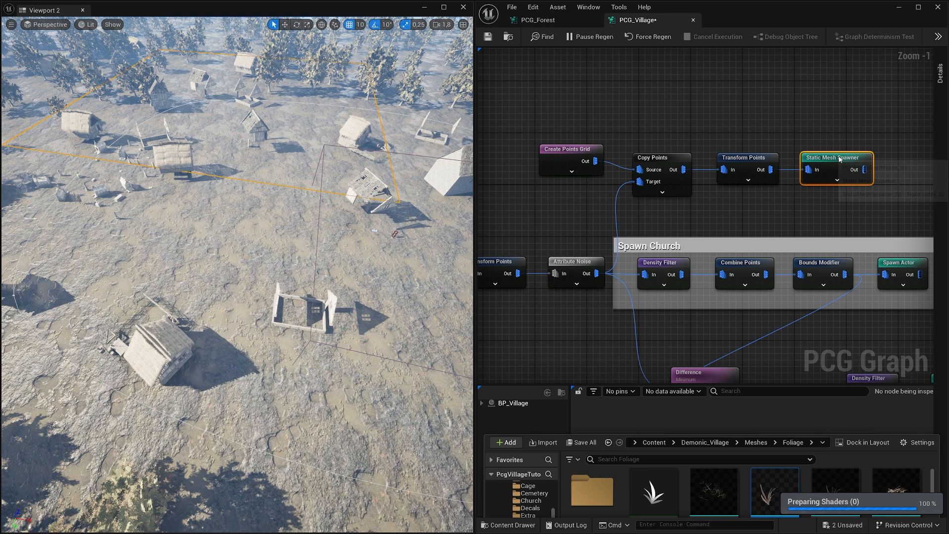
{"action": "left_click", "coordinate": [940, 74]}
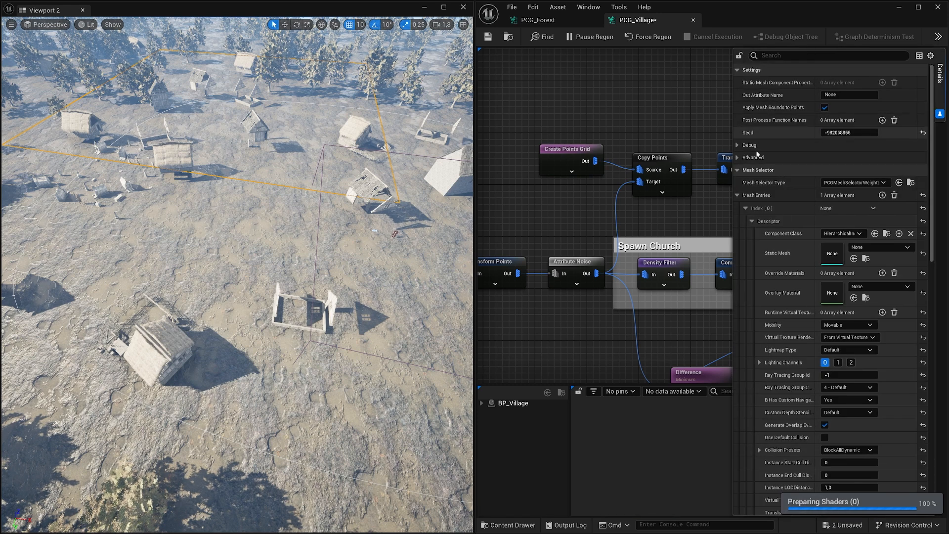
{"action": "right_click_drag", "start_coordinate": [642, 129], "coordinate": [480, 137]}
{"action": "left_click", "coordinate": [854, 258]}
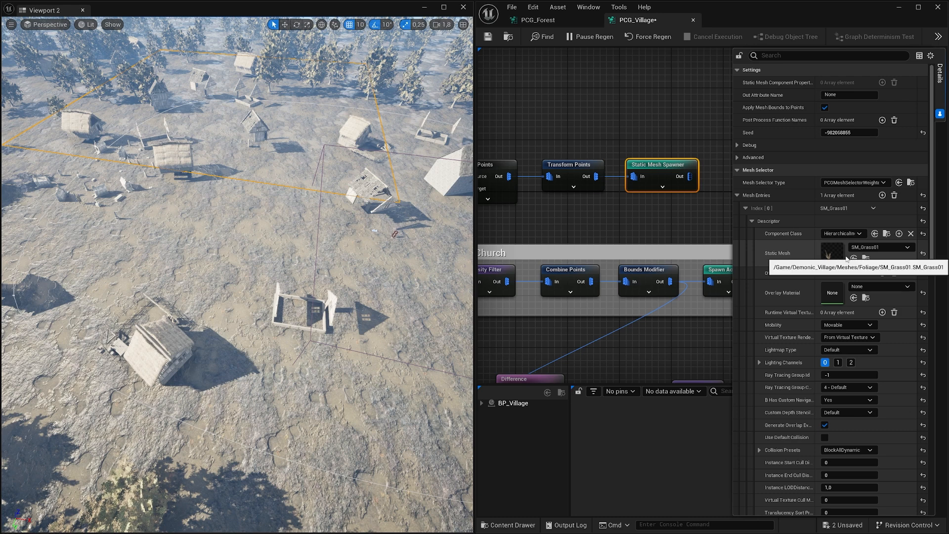
- Set the mobility of the SM_Grass01 entry to Static
{"action": "left_click", "coordinate": [845, 325]}
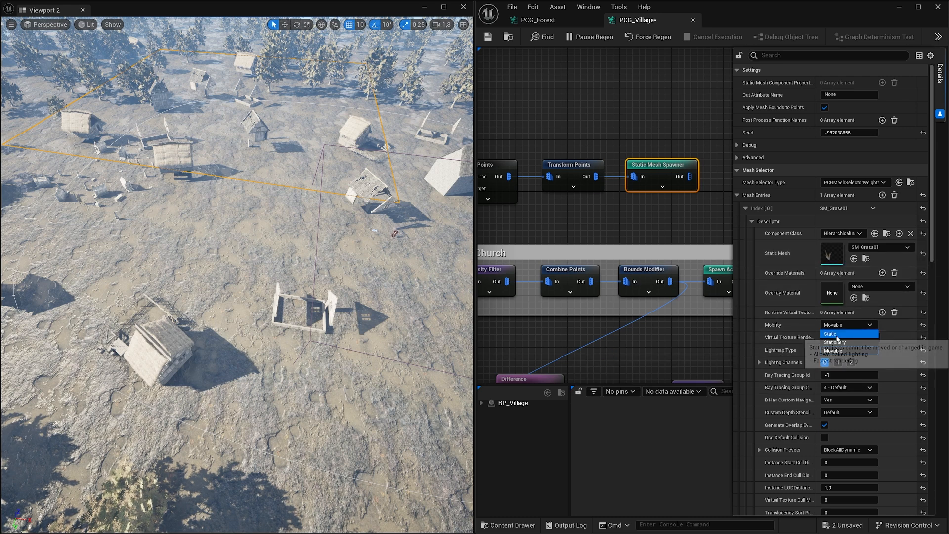
{"action": "left_click", "coordinate": [836, 338]}
{"action": "scroll", "coordinate": [790, 322], "scroll_direction": "down", "scroll_amount": 3}
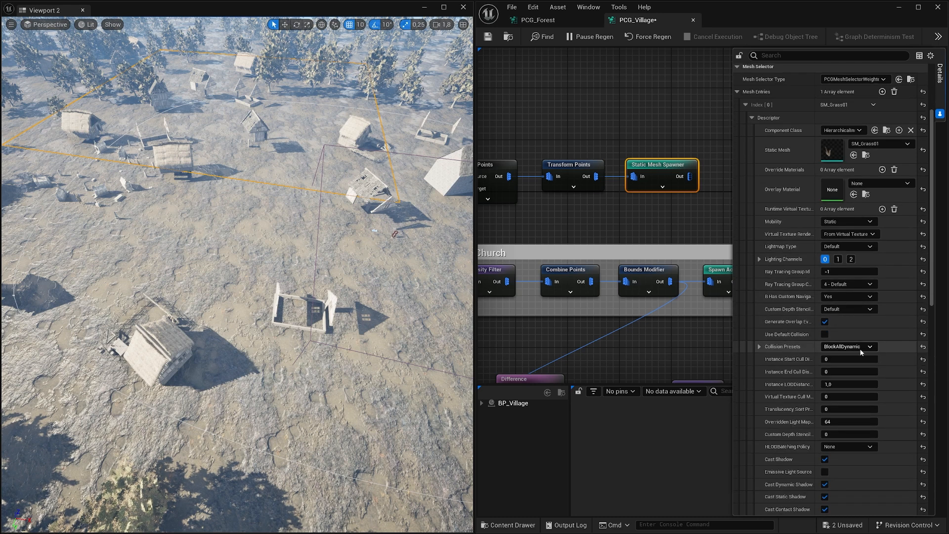
- Set the collision preset of the SM_Grass01 mesh entry to NoCollision in the Static Mesh Spawner
{"action": "left_click", "coordinate": [861, 350]}
{"action": "left_click", "coordinate": [838, 364]}
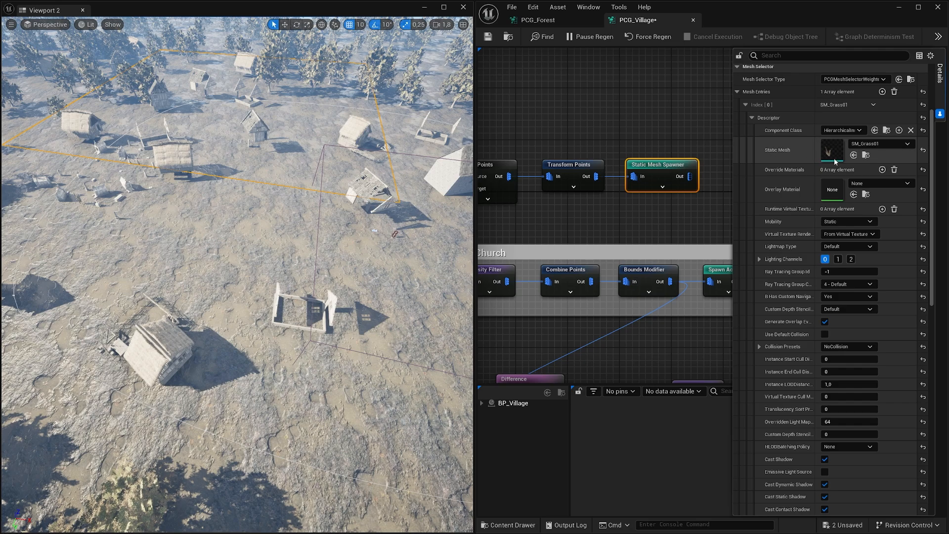
{"action": "left_click", "coordinate": [644, 141]}
- Inspect the spawned grass and houses across the village from ground level in the viewport
{"action": "right_click_drag", "start_coordinate": [378, 197], "coordinate": [363, 182]}
{"action": "key", "text": "w"}
{"action": "key", "text": "w"}
{"action": "key", "text": "w"}
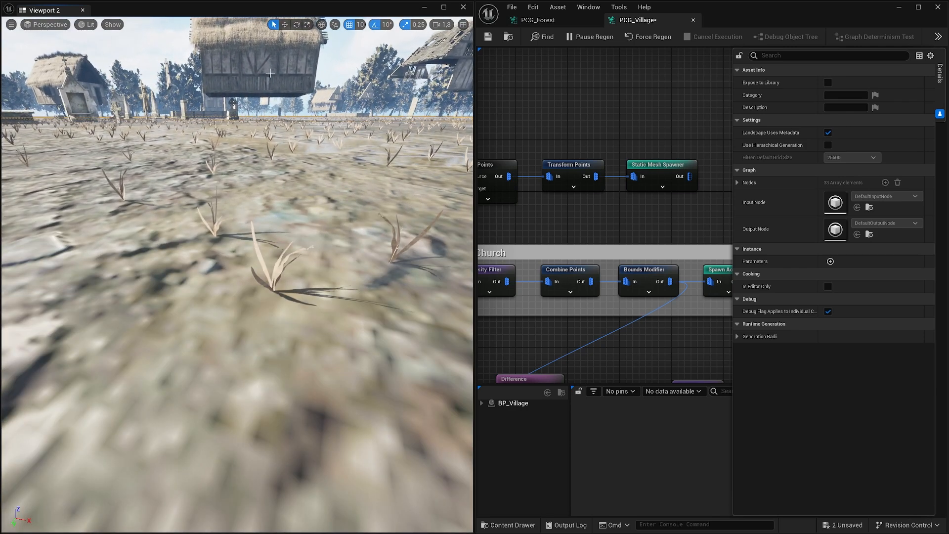
{"action": "left_click", "coordinate": [288, 69]}
{"action": "right_click_drag", "start_coordinate": [283, 144], "coordinate": [283, 145]}
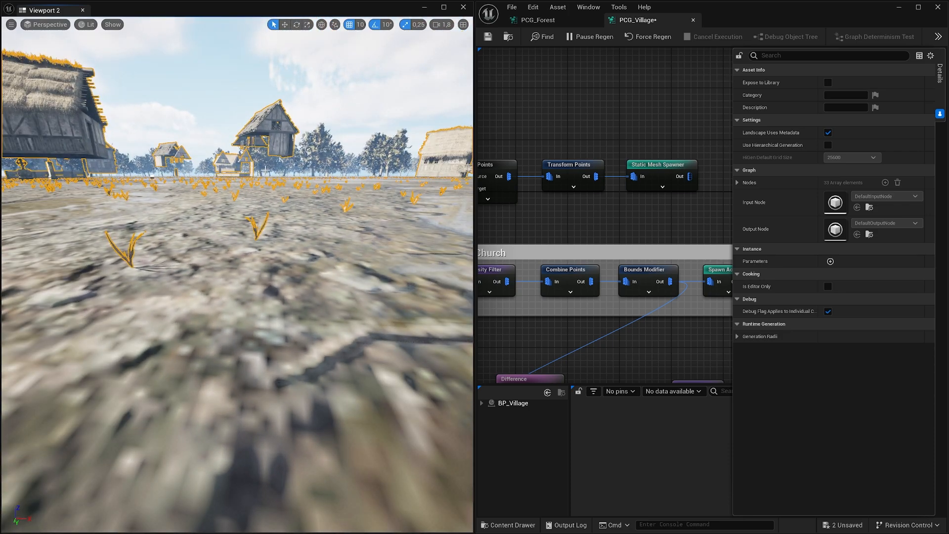
{"action": "right_click_drag", "start_coordinate": [265, 170], "coordinate": [117, 161]}
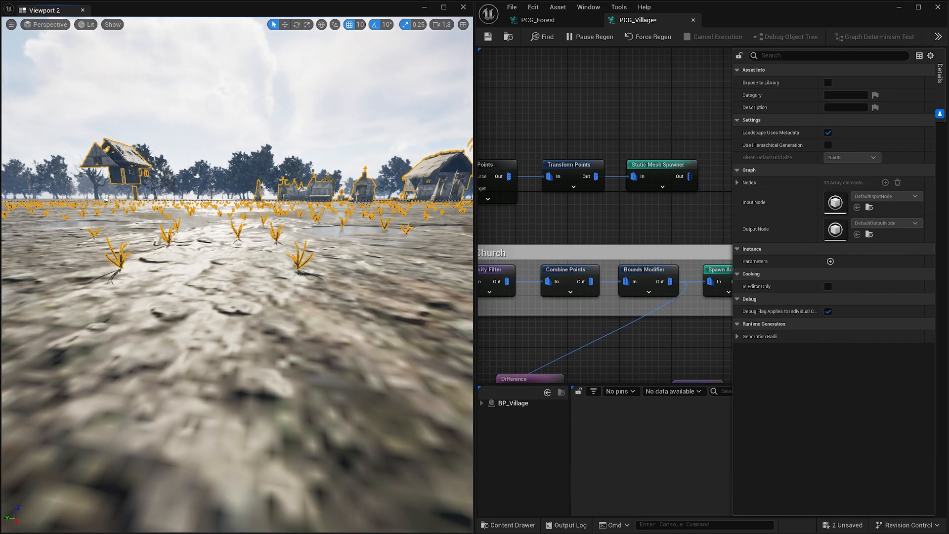
{"action": "right_click_drag", "start_coordinate": [250, 198], "coordinate": [349, 191]}
{"action": "right_click_drag", "start_coordinate": [250, 199], "coordinate": [231, 198]}
{"action": "key", "text": "q"}
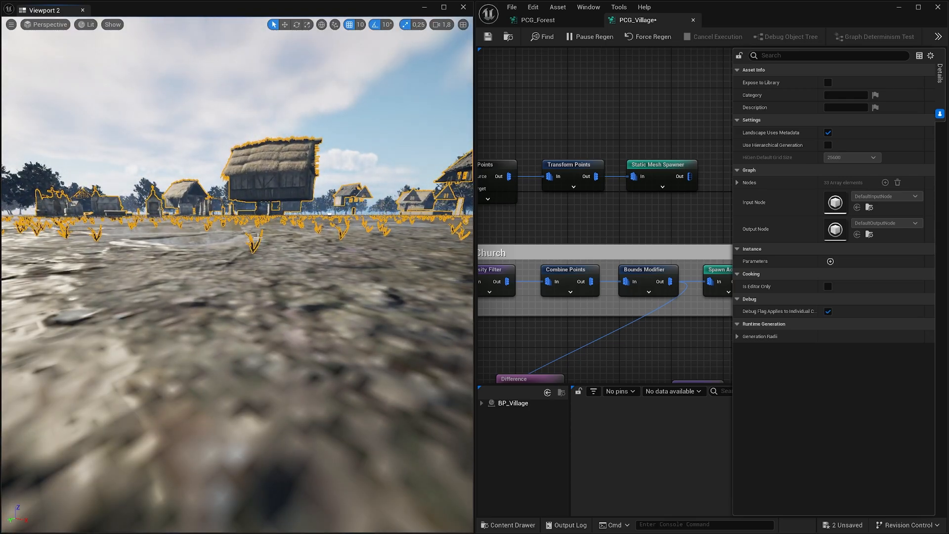
{"action": "right_click_drag", "start_coordinate": [292, 235], "coordinate": [467, 248]}
{"action": "key", "text": "e"}
{"action": "key", "text": "s"}
{"action": "right_click_drag", "start_coordinate": [238, 247], "coordinate": [420, 342]}
{"action": "key", "text": "w"}
{"action": "right_click_drag", "start_coordinate": [238, 274], "coordinate": [131, 230]}
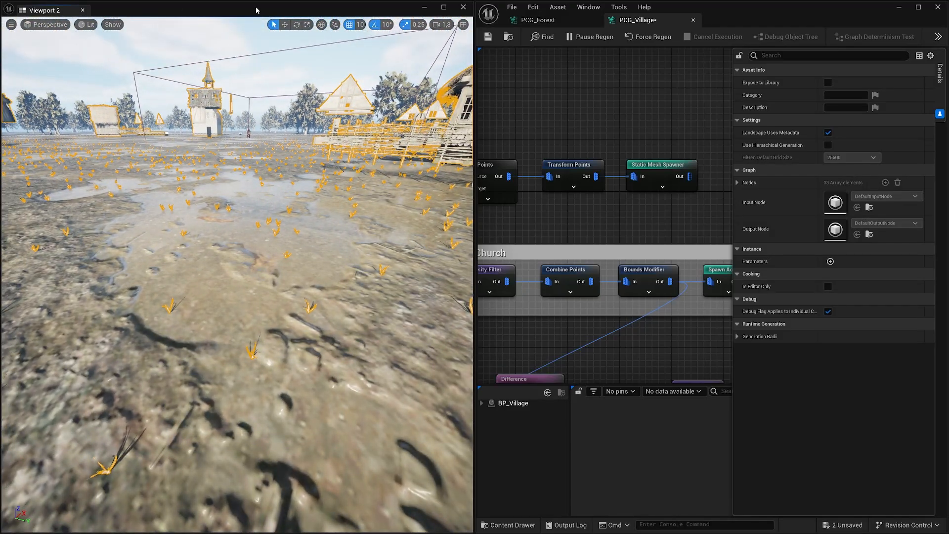
- Play the M_PcgVillage level, run the character through the grass between the houses, and stop the play session
{"action": "left_click", "coordinate": [425, 7]}
{"action": "left_click", "coordinate": [899, 7]}
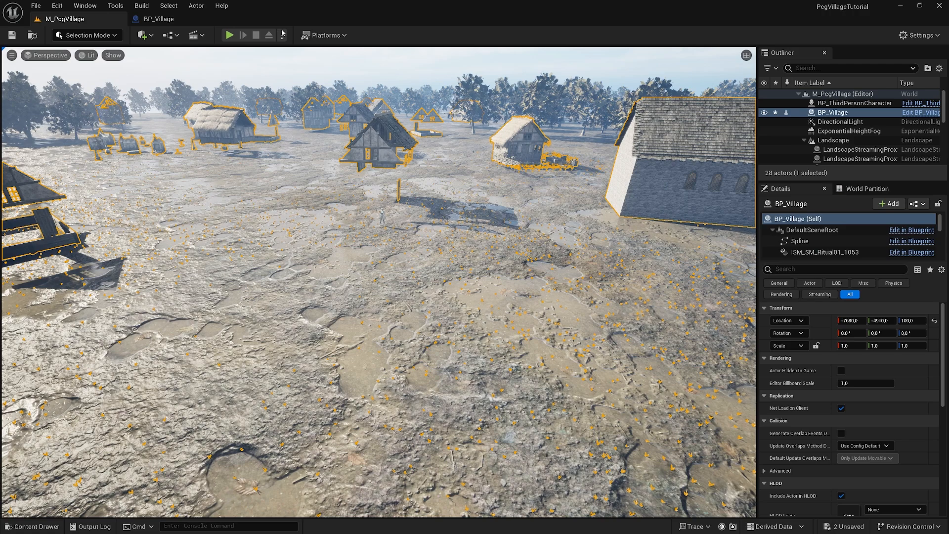
{"action": "left_click", "coordinate": [230, 35]}
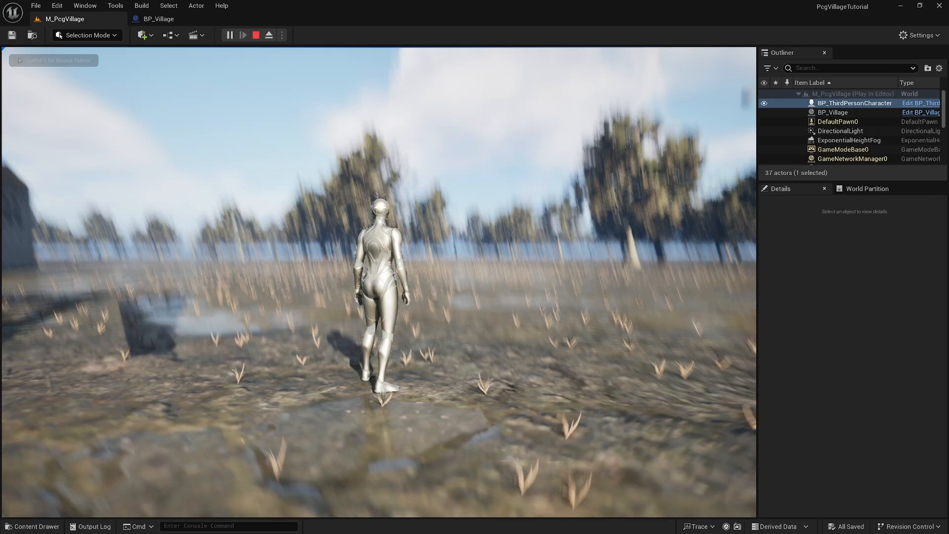
{"action": "key", "text": "w"}
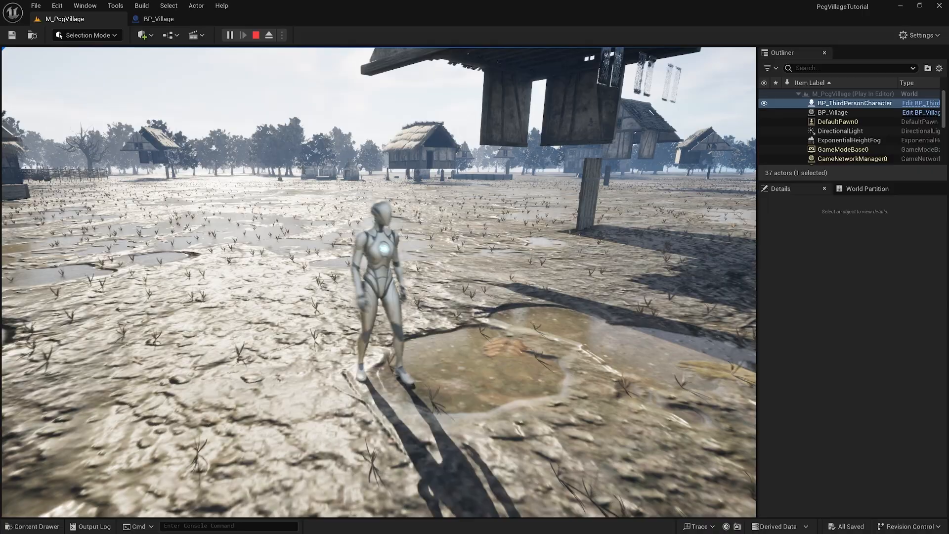
{"action": "key", "text": "w"}
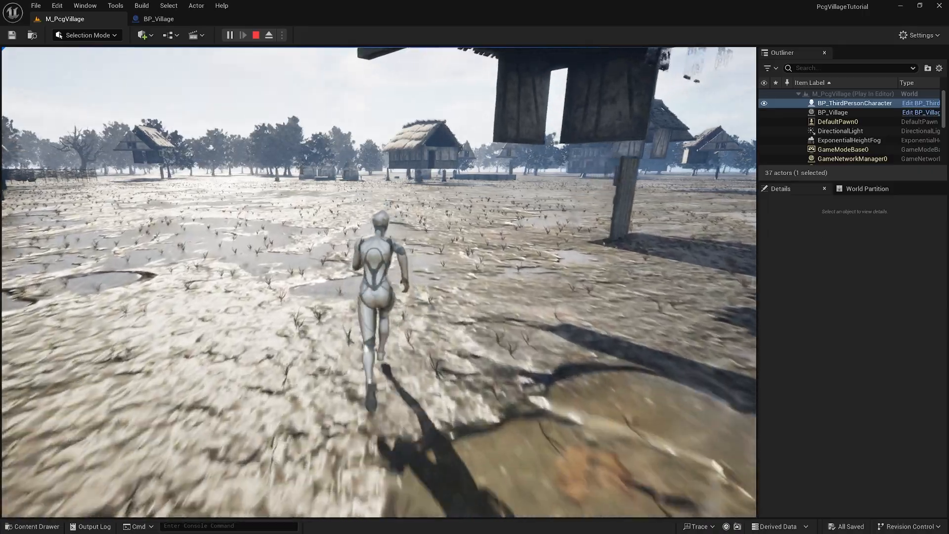
{"action": "key", "text": "w"}
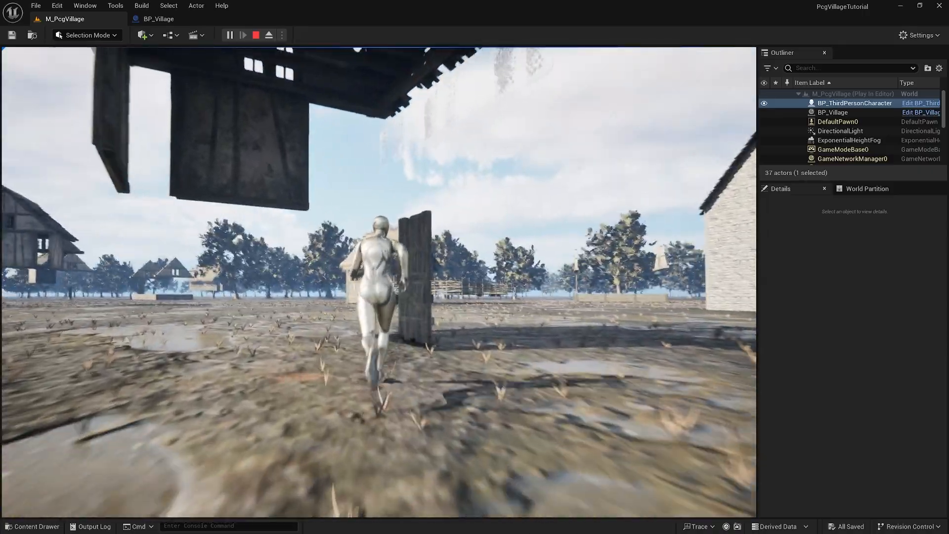
{"action": "key", "text": "w"}
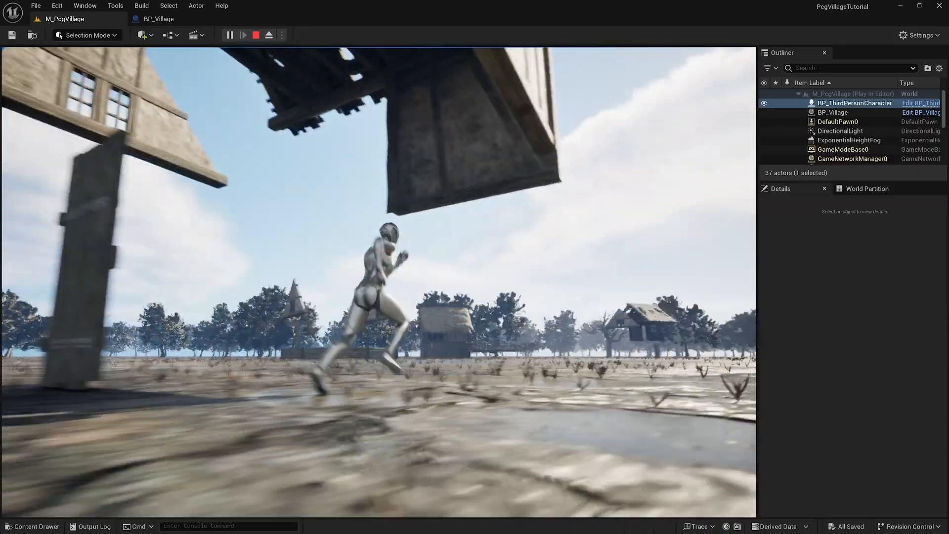
{"action": "key", "text": "Escape"}
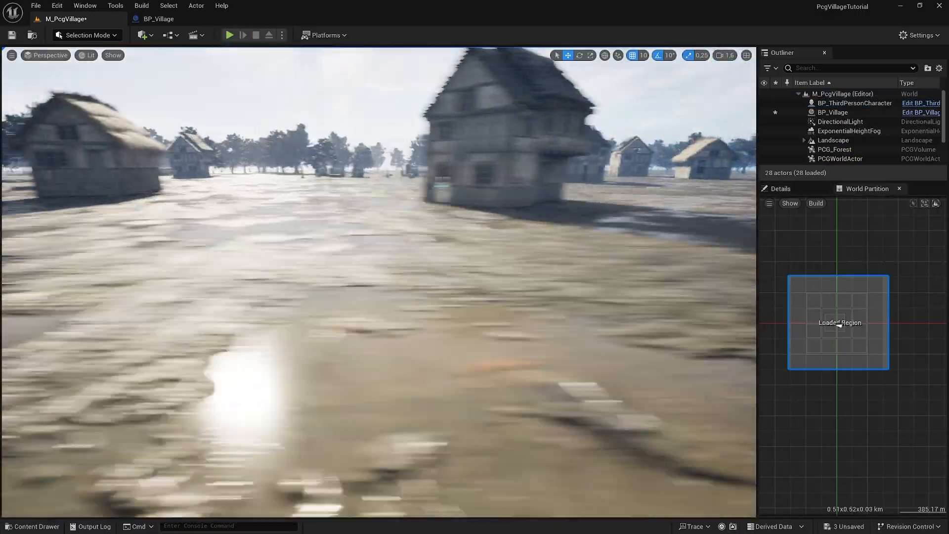
{"action": "right_click_drag", "start_coordinate": [379, 281], "coordinate": [306, 282]}
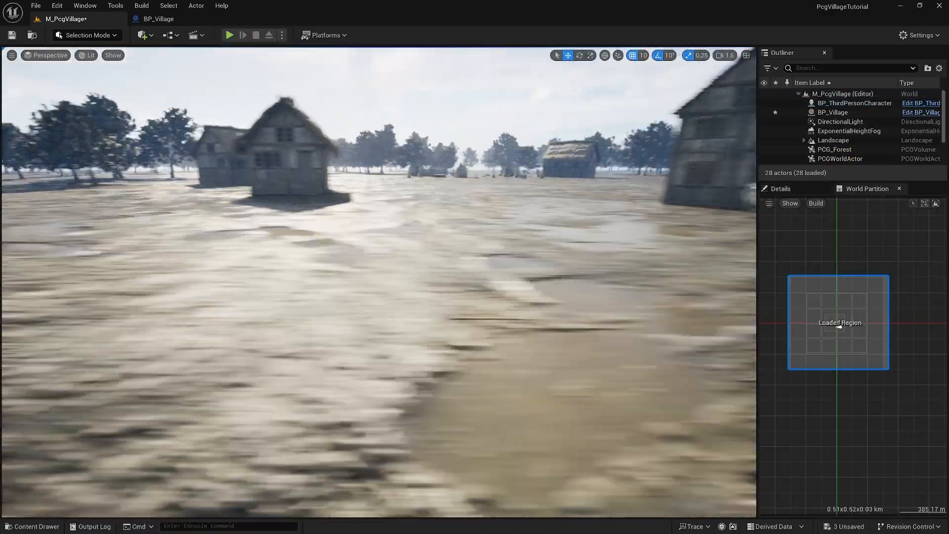
{"action": "key", "text": "w"}
{"action": "mouse_move", "coordinate": [379, 282]}
{"action": "right_mouse_down"}
{"action": "mouse_move", "coordinate": [445, 307]}
{"action": "mouse_move", "coordinate": [499, 295]}
{"action": "mouse_move", "coordinate": [554, 322]}
{"action": "mouse_move", "coordinate": [719, 294]}
{"action": "mouse_move", "coordinate": [673, 327]}
{"action": "right_mouse_up"}
{"action": "mouse_move", "coordinate": [341, 135]}
{"action": "right_mouse_down"}
{"action": "mouse_move", "coordinate": [281, 148]}
{"action": "mouse_move", "coordinate": [200, 86]}
{"action": "right_mouse_up"}
{"action": "key", "text": "w"}
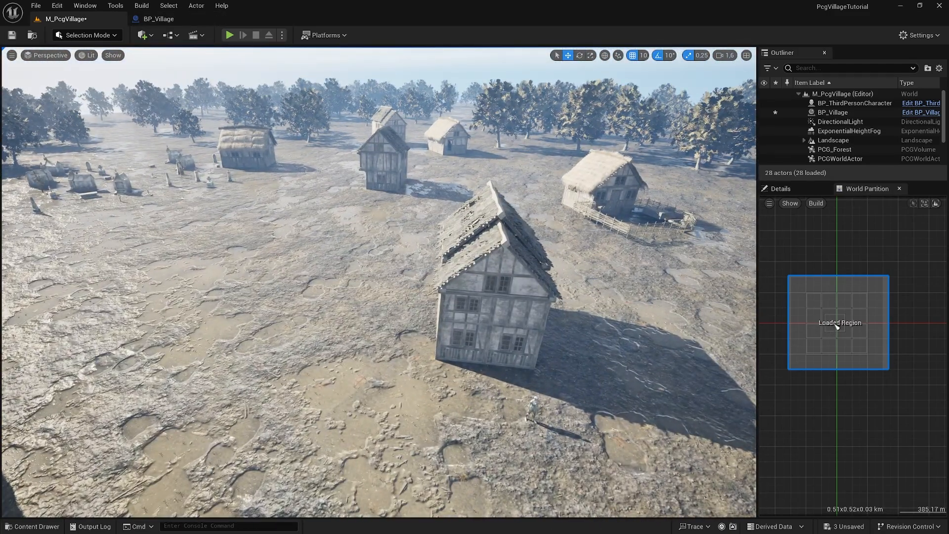
{"action": "key", "text": "ctrl+space"}
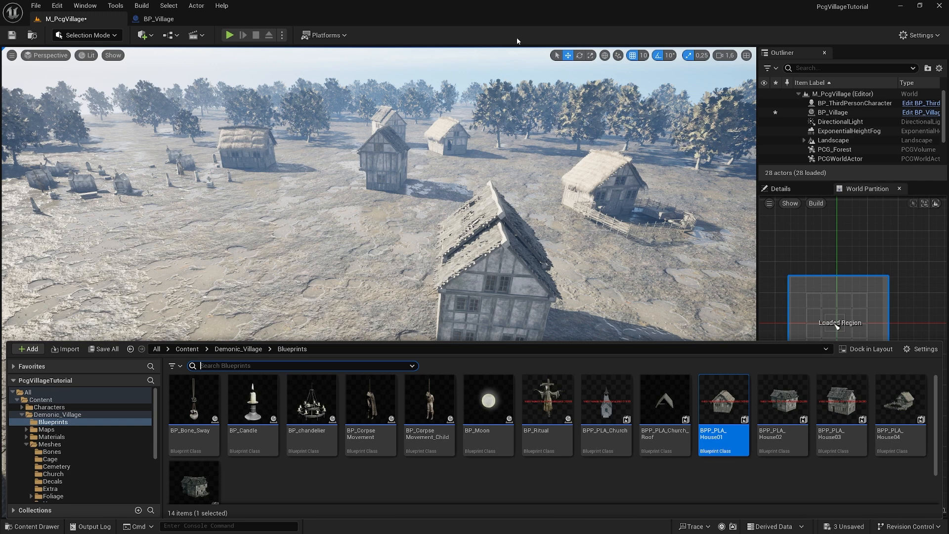
{"action": "key", "text": "ctrl+space"}
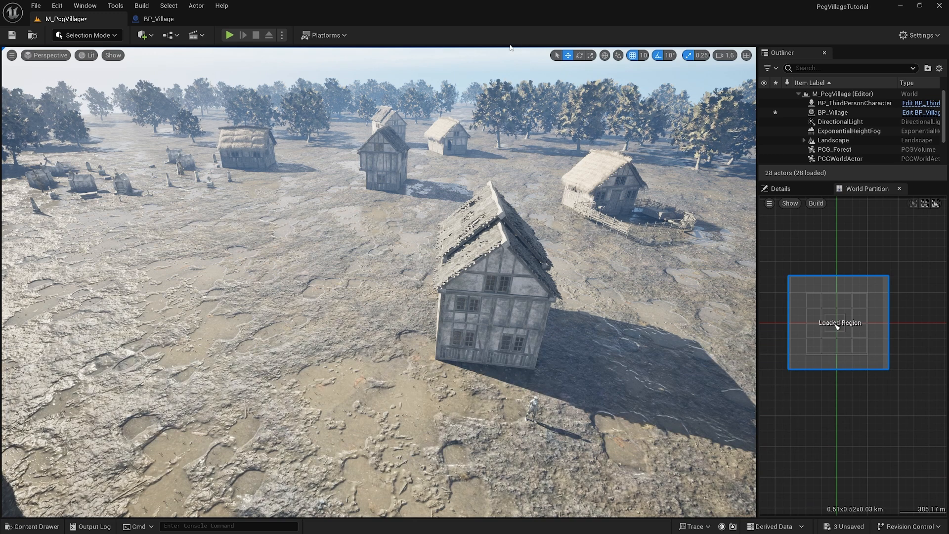
- Switch to the PCG_Village graph beside the level viewport and view the village ground up close
{"action": "key", "text": "ctrl+Tab"}
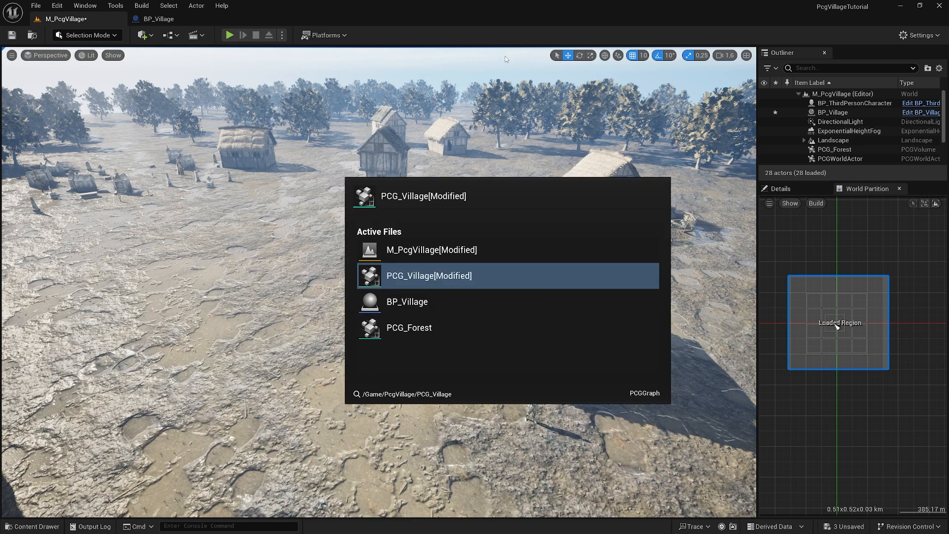
{"action": "left_click", "coordinate": [438, 288]}
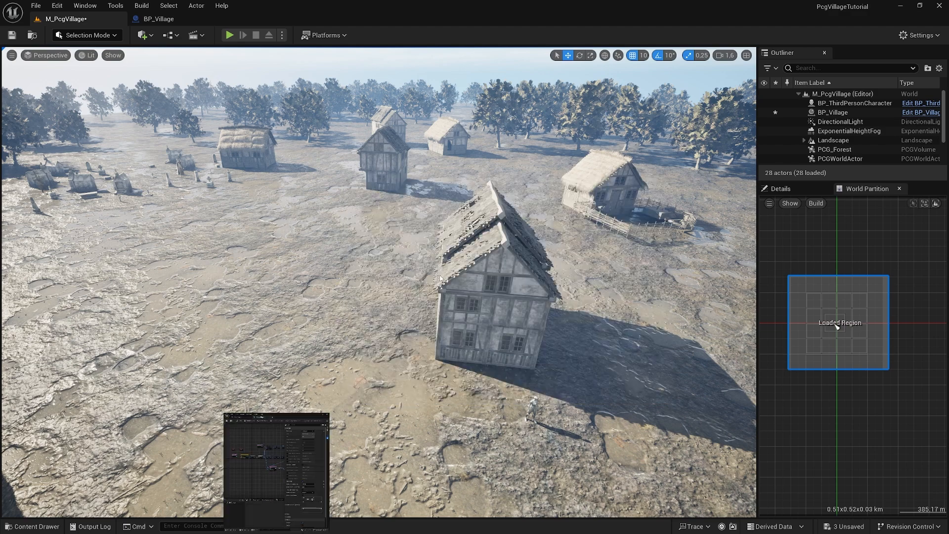
{"action": "scroll", "coordinate": [569, 198], "scroll_direction": "up", "scroll_amount": 4}
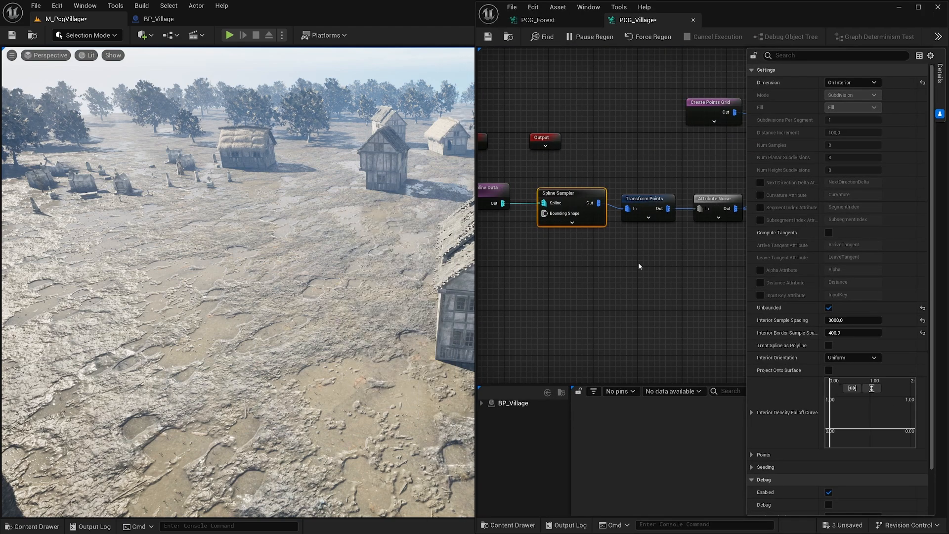
{"action": "right_click_drag", "start_coordinate": [317, 277], "coordinate": [428, 313]}
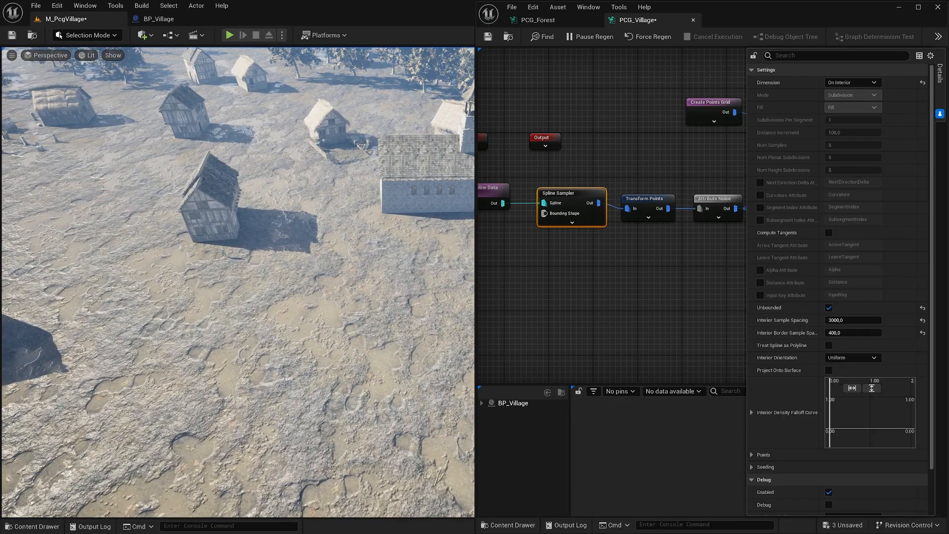
{"action": "left_click", "coordinate": [630, 276]}
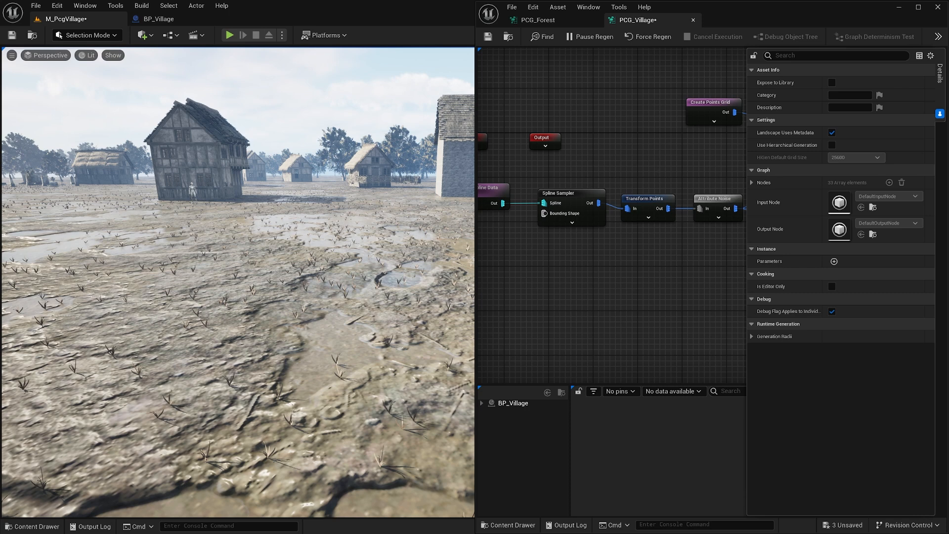
- Move the Create Points Grid node in line with the Source input of the Copy Points node
{"action": "right_click_drag", "start_coordinate": [659, 168], "coordinate": [577, 180]}
{"action": "mouse_move", "coordinate": [720, 181]}
{"action": "right_mouse_down"}
{"action": "mouse_move", "coordinate": [566, 186]}
{"action": "mouse_move", "coordinate": [557, 197]}
{"action": "mouse_move", "coordinate": [658, 198]}
{"action": "right_mouse_up"}
{"action": "left_click", "coordinate": [635, 129]}
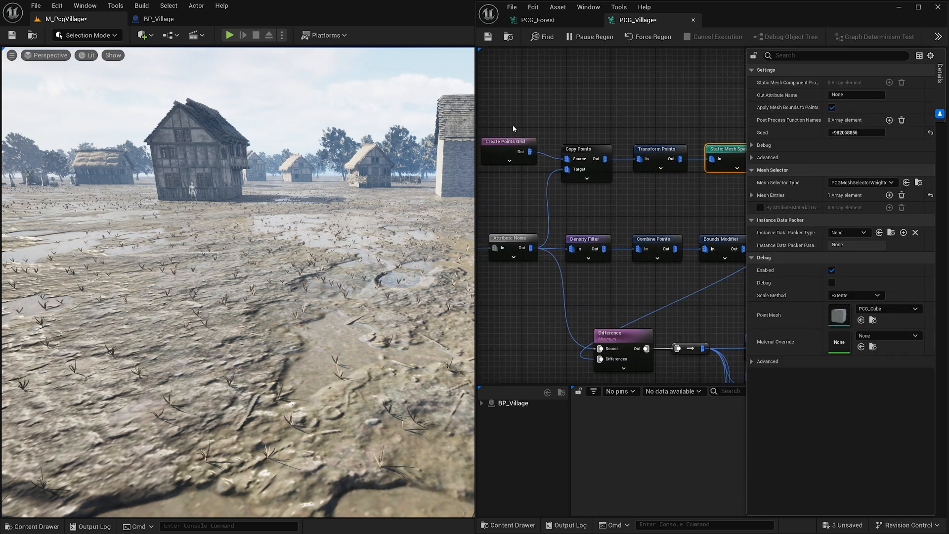
{"action": "left_click_drag", "start_coordinate": [510, 151], "coordinate": [507, 158]}
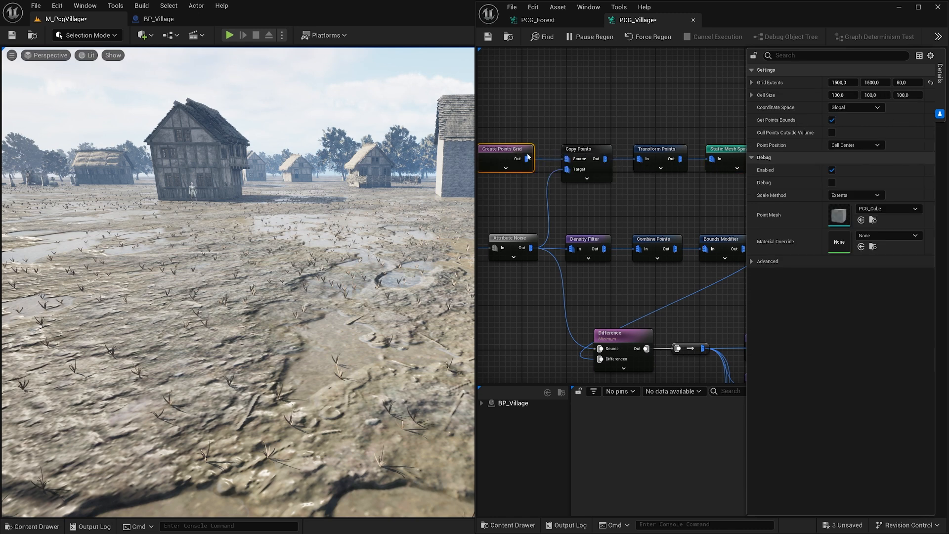
- Select the Static Mesh Spawner of the grass branch and expand its first mesh entry, SM_Grass01
{"action": "right_click_drag", "start_coordinate": [699, 203], "coordinate": [658, 199]}
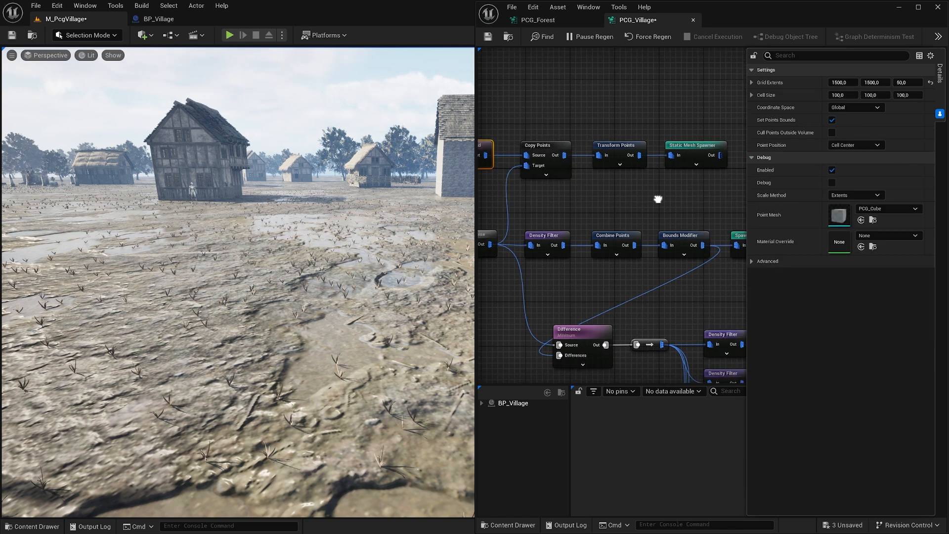
{"action": "left_click", "coordinate": [697, 156]}
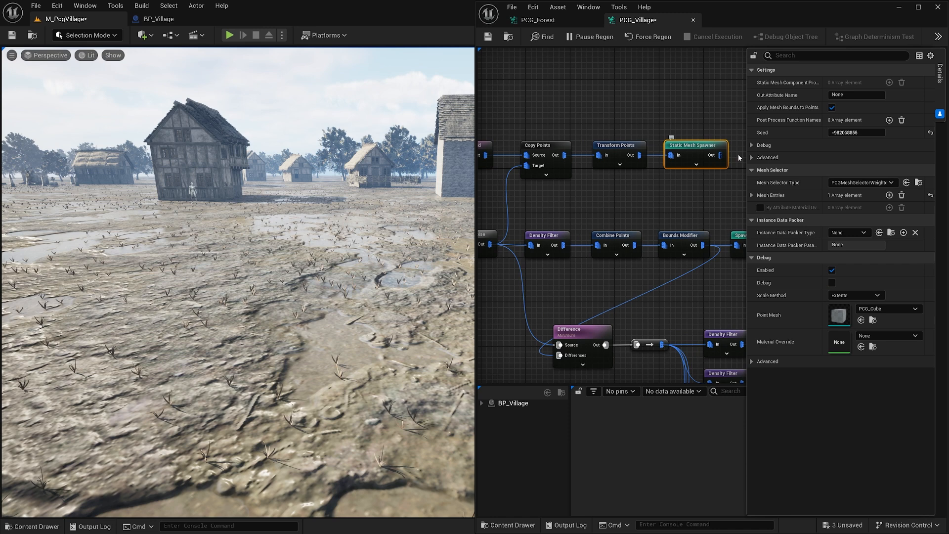
{"action": "left_click", "coordinate": [752, 195]}
{"action": "left_click", "coordinate": [761, 209]}
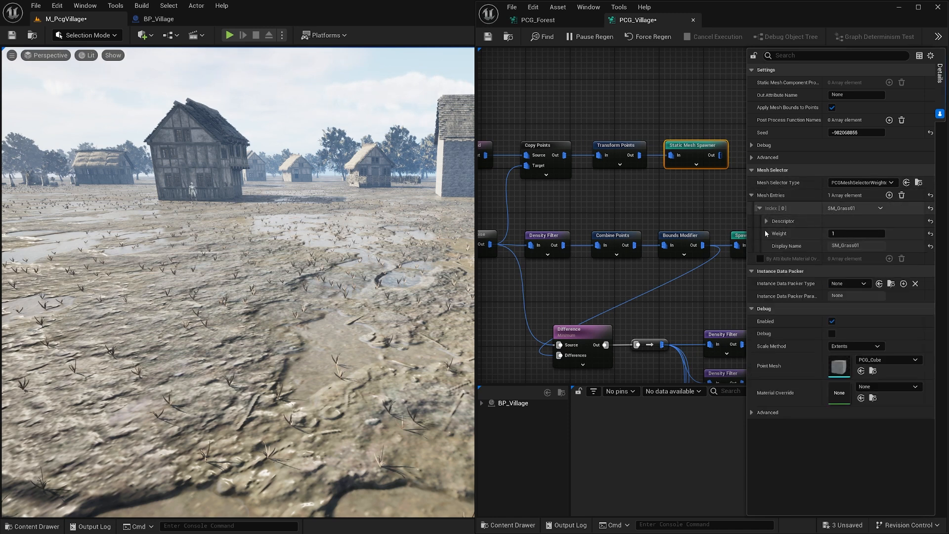
- Open the Foliage folder under Demonic_Village Meshes in the project content
{"action": "left_click", "coordinate": [502, 524]}
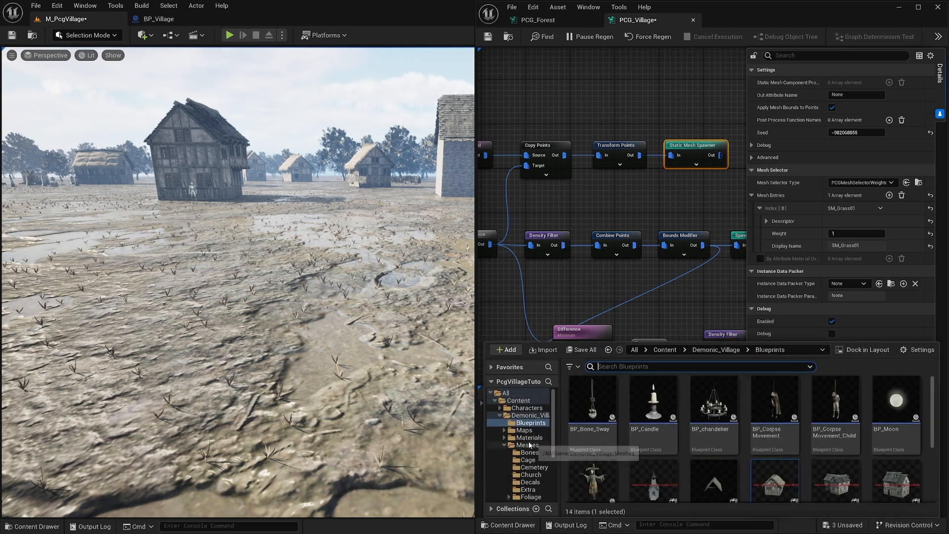
{"action": "scroll", "coordinate": [529, 445], "scroll_direction": "down", "scroll_amount": 3}
{"action": "left_click", "coordinate": [530, 438]}
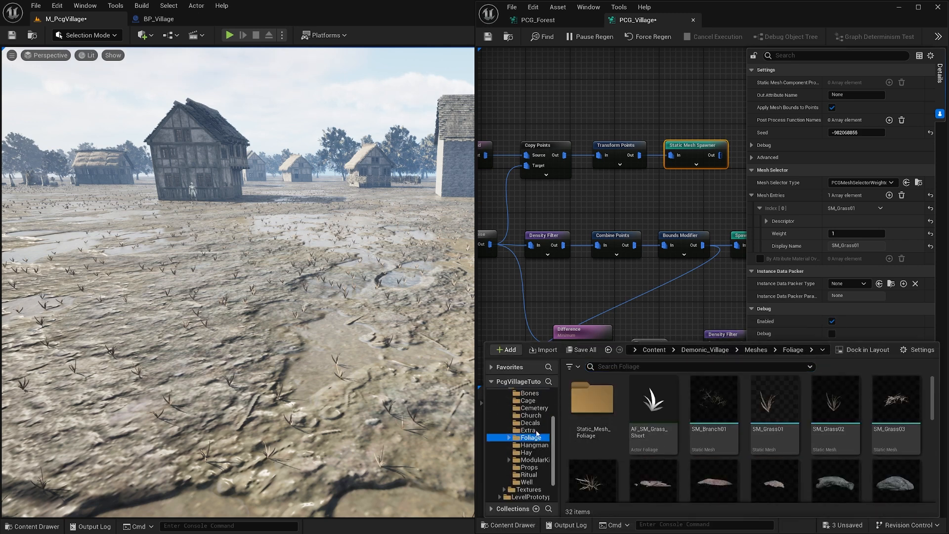
- Review the grass, leaves, rock, sticks and tall grass meshes in the Foliage folder as candidates for scattering
{"action": "left_click", "coordinate": [835, 403]}
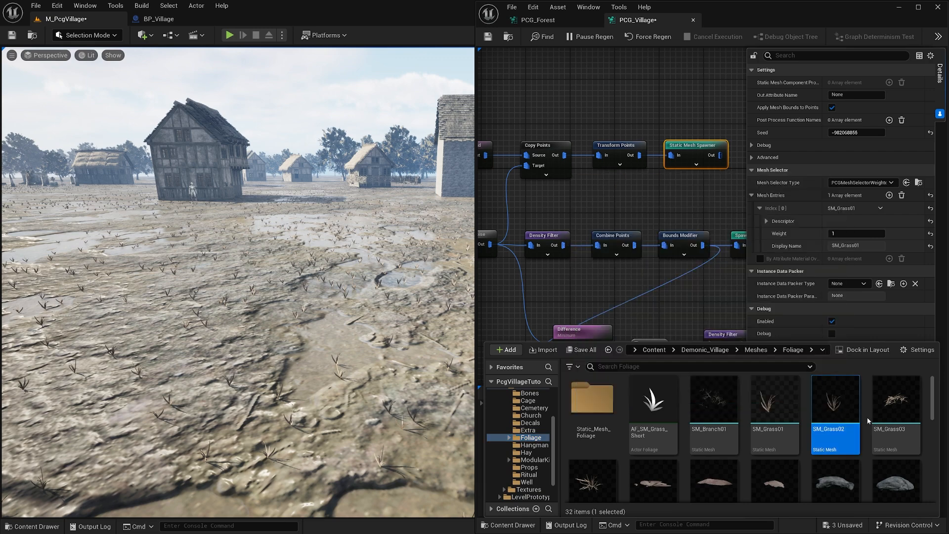
{"action": "scroll", "coordinate": [866, 411], "scroll_direction": "down", "scroll_amount": 1}
{"action": "left_click", "coordinate": [593, 467]}
{"action": "scroll", "coordinate": [690, 428], "scroll_direction": "down", "scroll_amount": 3}
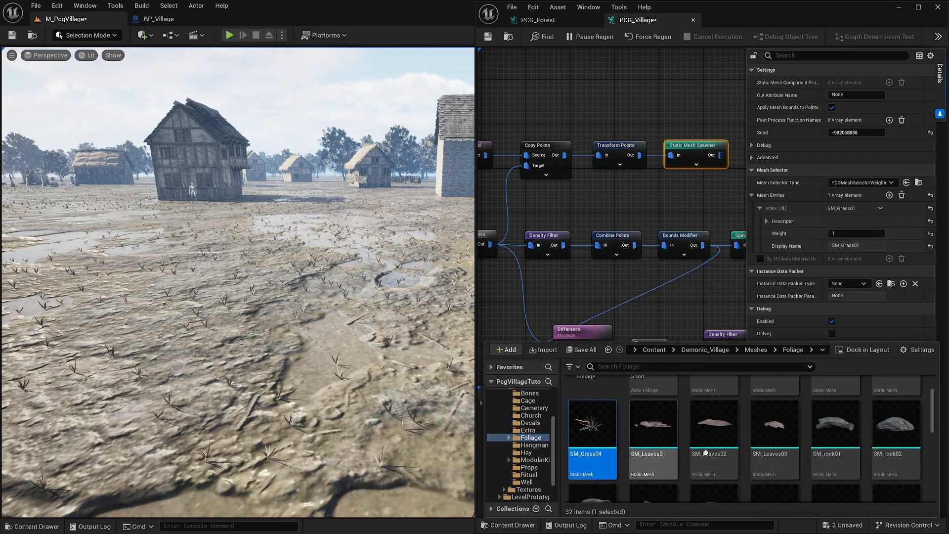
{"action": "left_click", "coordinate": [673, 427]}
{"action": "left_click", "coordinate": [730, 428]}
{"action": "left_click", "coordinate": [788, 428]}
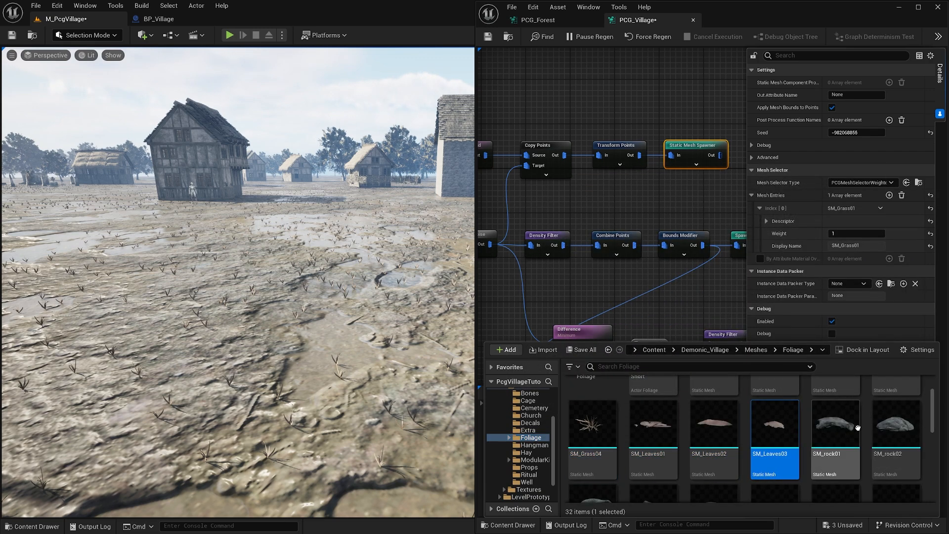
{"action": "left_click", "coordinate": [857, 427]}
{"action": "left_click", "coordinate": [903, 429]}
{"action": "scroll", "coordinate": [845, 426], "scroll_direction": "down", "scroll_amount": 4}
{"action": "left_click", "coordinate": [577, 459]}
{"action": "scroll", "coordinate": [703, 457], "scroll_direction": "down", "scroll_amount": 3}
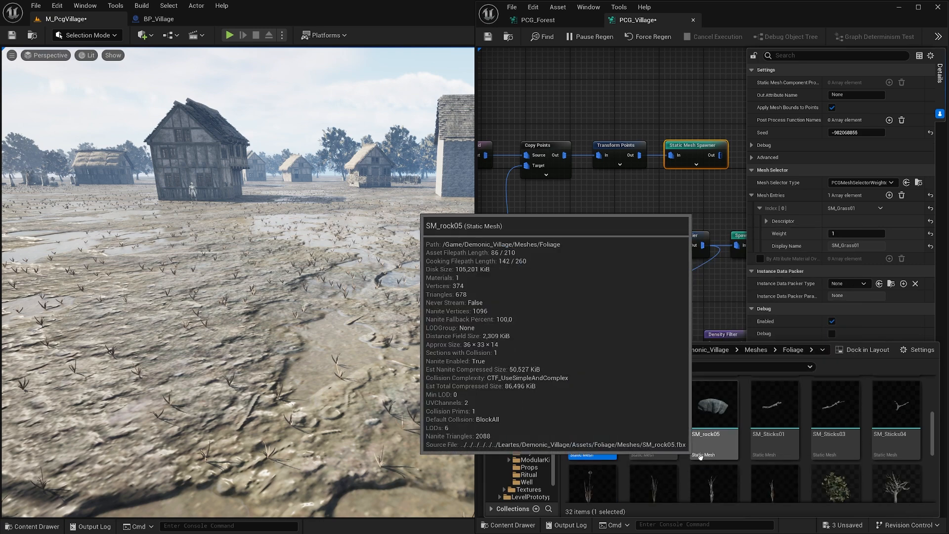
{"action": "left_click", "coordinate": [775, 434]}
{"action": "left_click", "coordinate": [866, 419]}
{"action": "scroll", "coordinate": [893, 416], "scroll_direction": "down", "scroll_amount": 3}
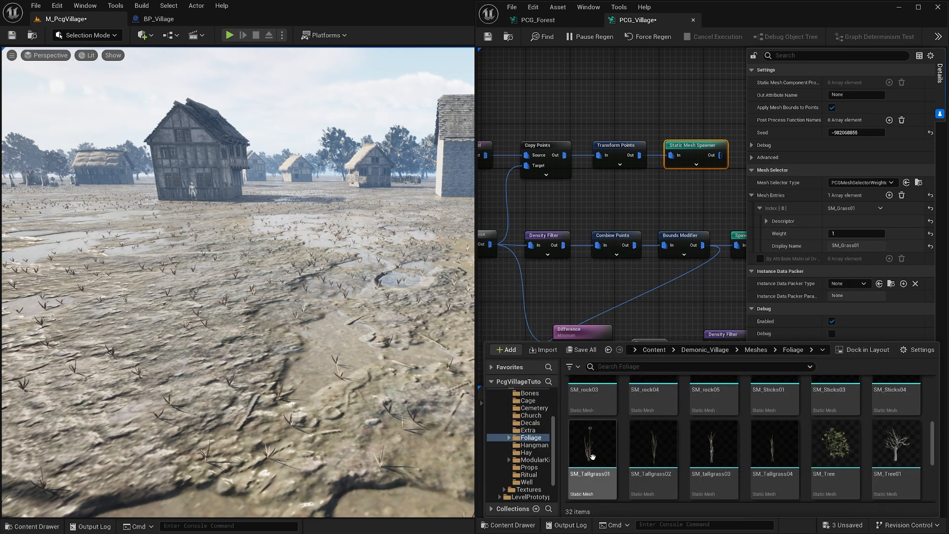
{"action": "left_click", "coordinate": [661, 451]}
{"action": "left_click", "coordinate": [774, 447]}
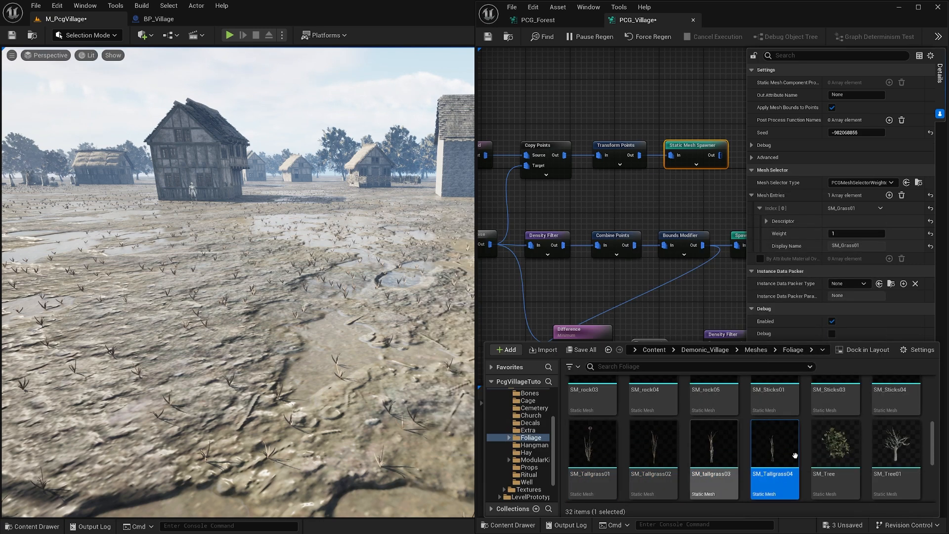
- Examine the SM_weed meshes in the Foliage folder and compare them with the rock, sticks and grass meshes
{"action": "scroll", "coordinate": [732, 451], "scroll_direction": "down", "scroll_amount": 4}
{"action": "scroll", "coordinate": [732, 452], "scroll_direction": "down", "scroll_amount": 3}
{"action": "left_click", "coordinate": [594, 429]}
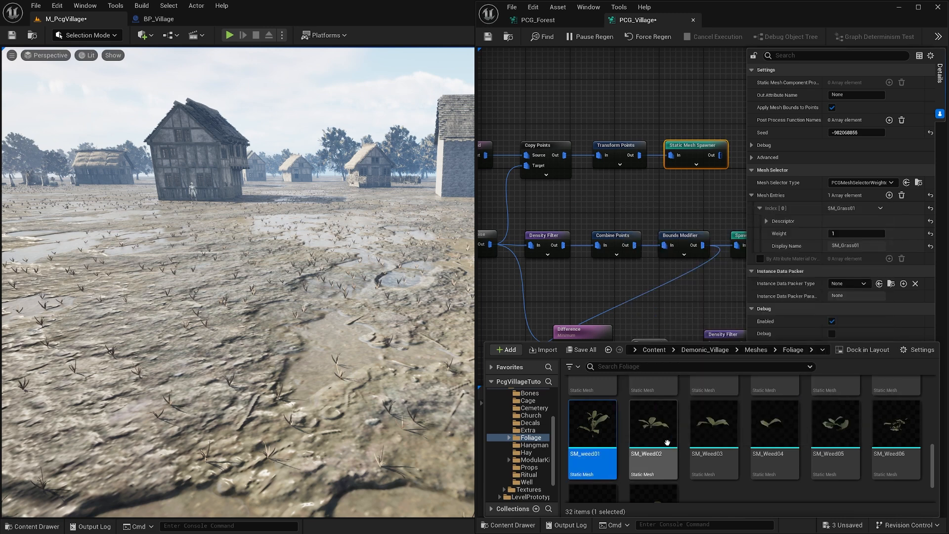
{"action": "left_click", "coordinate": [714, 428]}
{"action": "left_click", "coordinate": [759, 439]}
{"action": "left_click", "coordinate": [835, 434]}
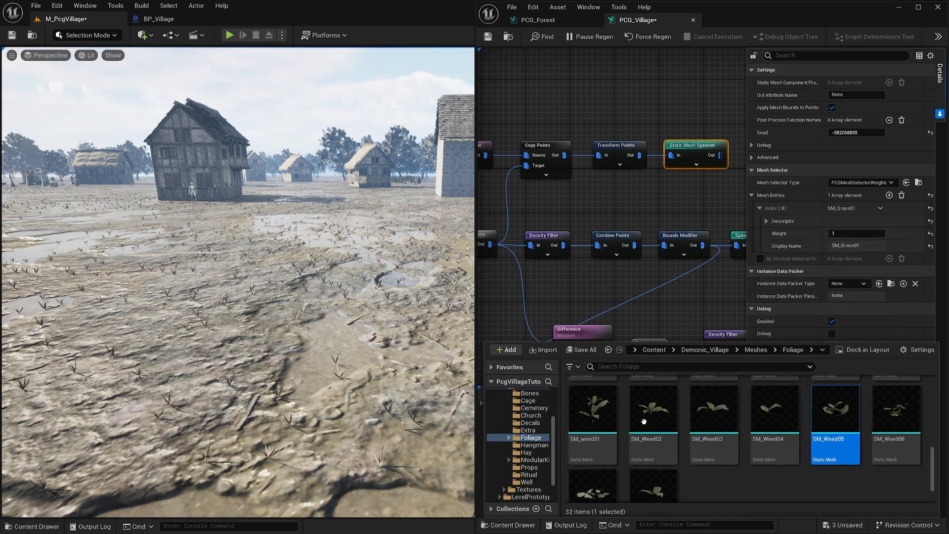
{"action": "scroll", "coordinate": [738, 439], "scroll_direction": "up", "scroll_amount": 3}
{"action": "scroll", "coordinate": [738, 439], "scroll_direction": "up", "scroll_amount": 4}
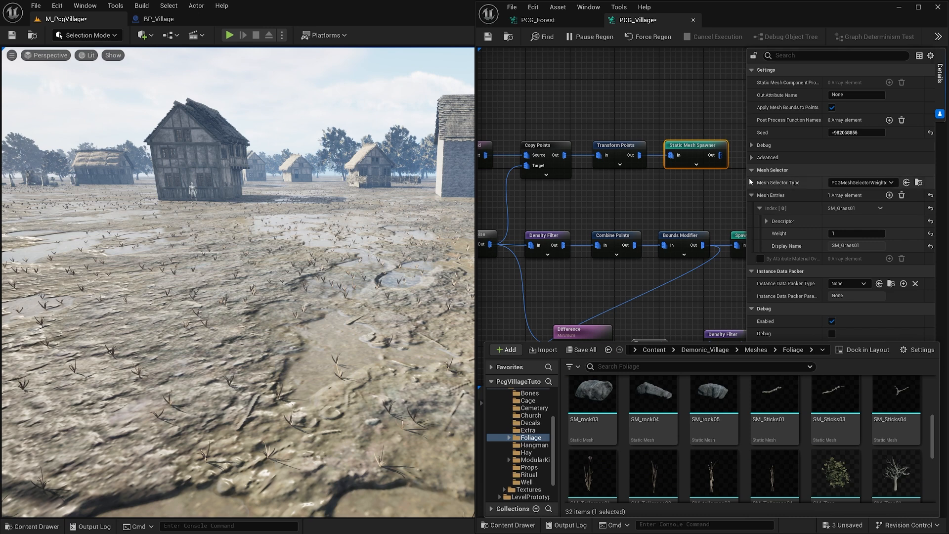
{"action": "scroll", "coordinate": [741, 413], "scroll_direction": "up", "scroll_amount": 5}
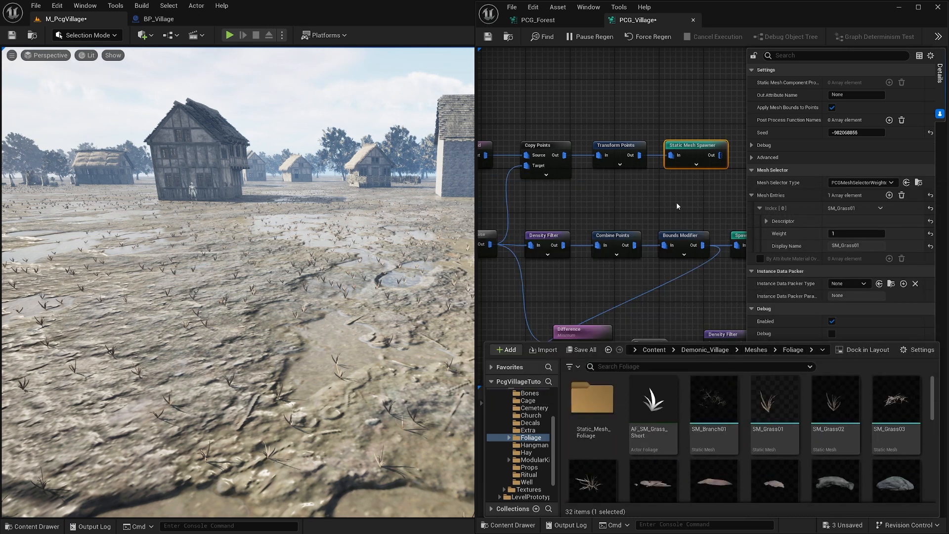
- Add SM_Grass02 to SM_Grass04, SM_rock01 to SM_rock04 and SM_weed01 to SM_Weed04 as mesh entries of the Static Mesh Spawner
{"action": "left_click", "coordinate": [670, 195]}
{"action": "left_click", "coordinate": [693, 148]}
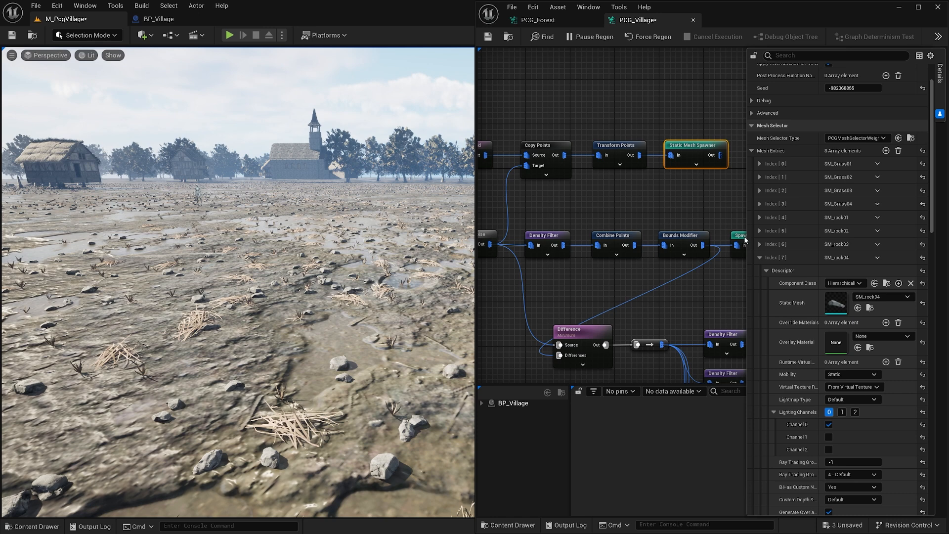
{"action": "scroll", "coordinate": [835, 217], "scroll_direction": "down", "scroll_amount": 1}
{"action": "left_click", "coordinate": [761, 243]}
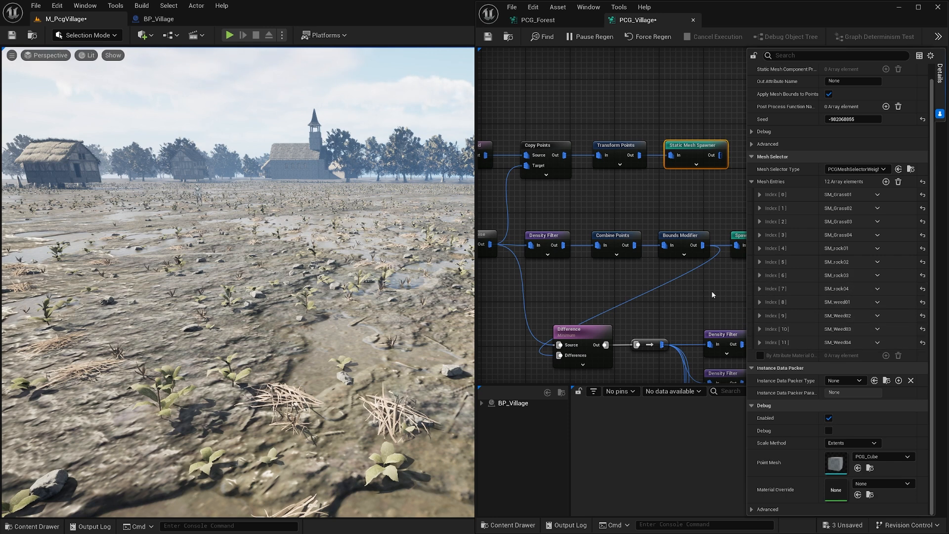
- Open the Hay folder under Demonic_Village Meshes and examine the SM_Hay01 and SM_Hay03 meshes
{"action": "left_click", "coordinate": [675, 295]}
{"action": "key", "text": "ctrl+space"}
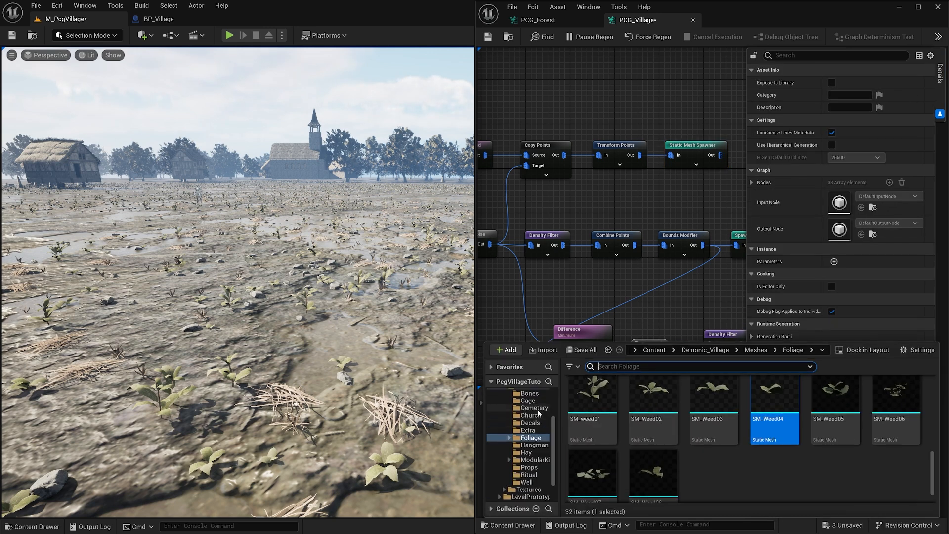
{"action": "scroll", "coordinate": [539, 426], "scroll_direction": "down", "scroll_amount": 2}
{"action": "left_click", "coordinate": [528, 452]}
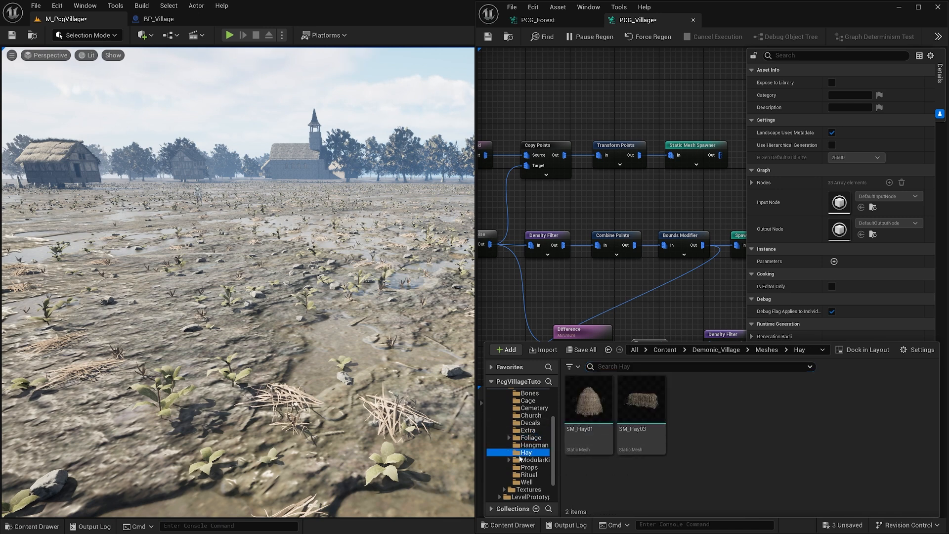
{"action": "left_click", "coordinate": [600, 406]}
{"action": "left_click", "coordinate": [641, 405]}
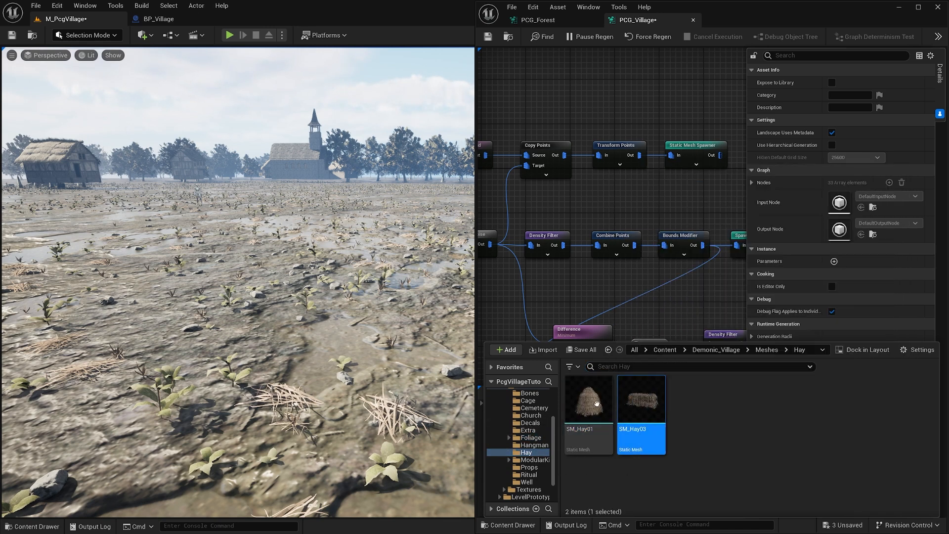
{"action": "left_click", "coordinate": [583, 394]}
{"action": "right_click_drag", "start_coordinate": [386, 336], "coordinate": [393, 316]}
{"action": "right_click_drag", "start_coordinate": [525, 258], "coordinate": [596, 241]}
{"action": "left_click_drag", "start_coordinate": [538, 234], "coordinate": [600, 235]}
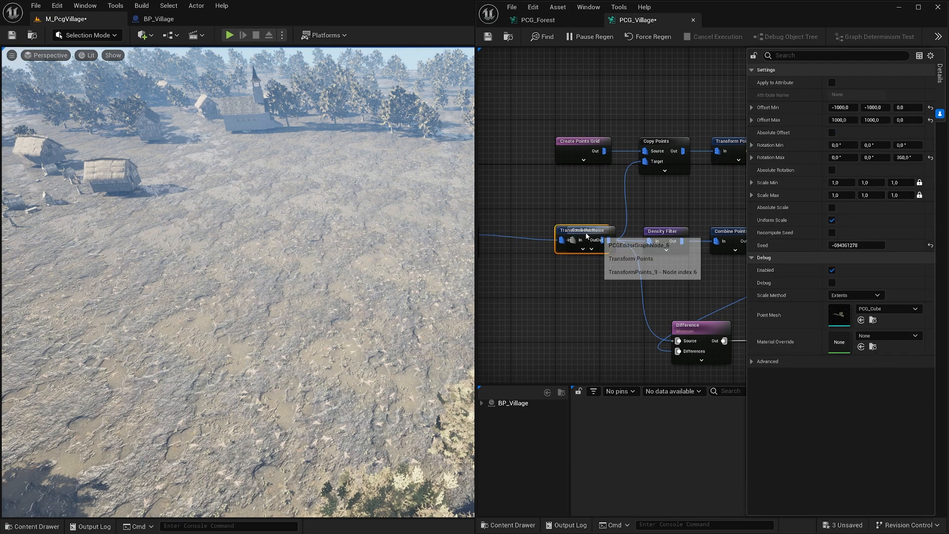
{"action": "key", "text": "ctrl+z"}
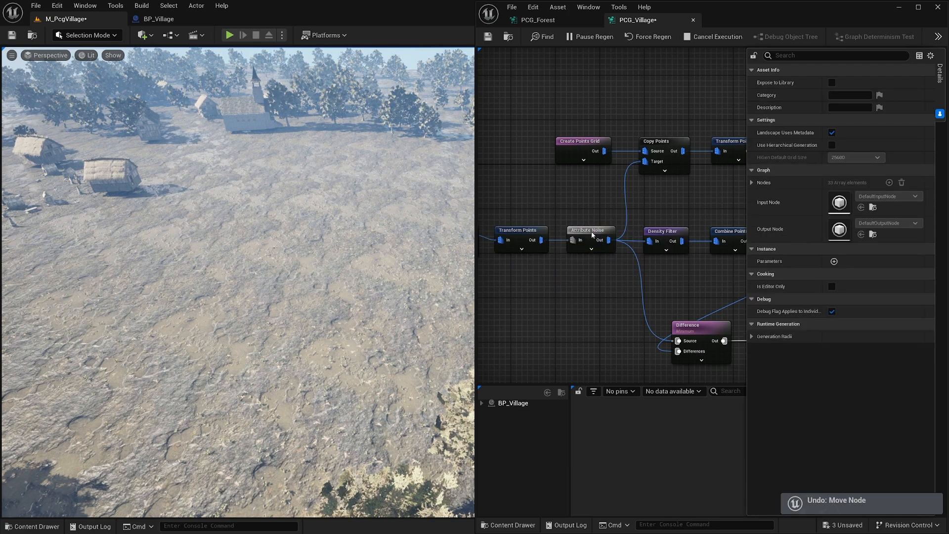
- Add SM_Tallgrass01 to SM_Tallgrass04 as further mesh entries of the Static Mesh Spawner fed by Copy Points
{"action": "left_click", "coordinate": [593, 230]}
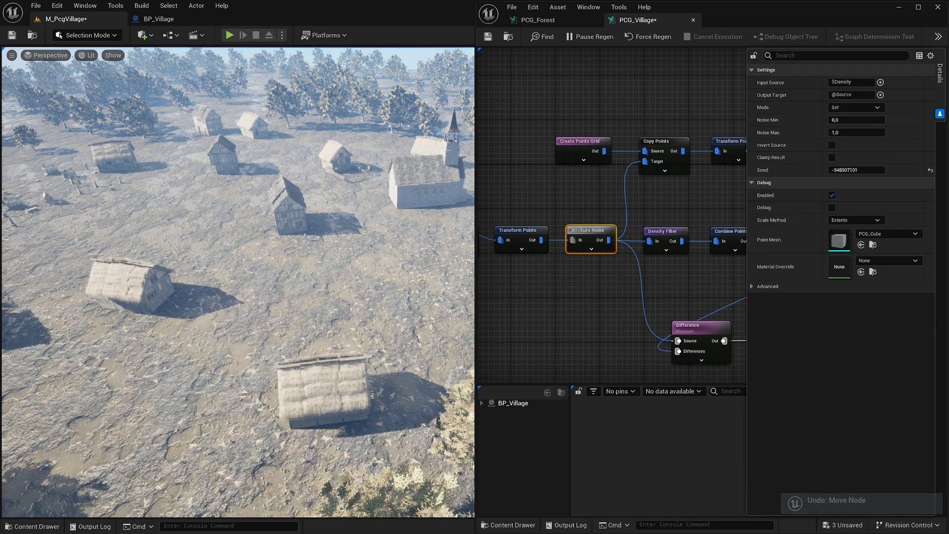
{"action": "right_click_drag", "start_coordinate": [237, 281], "coordinate": [257, 272]}
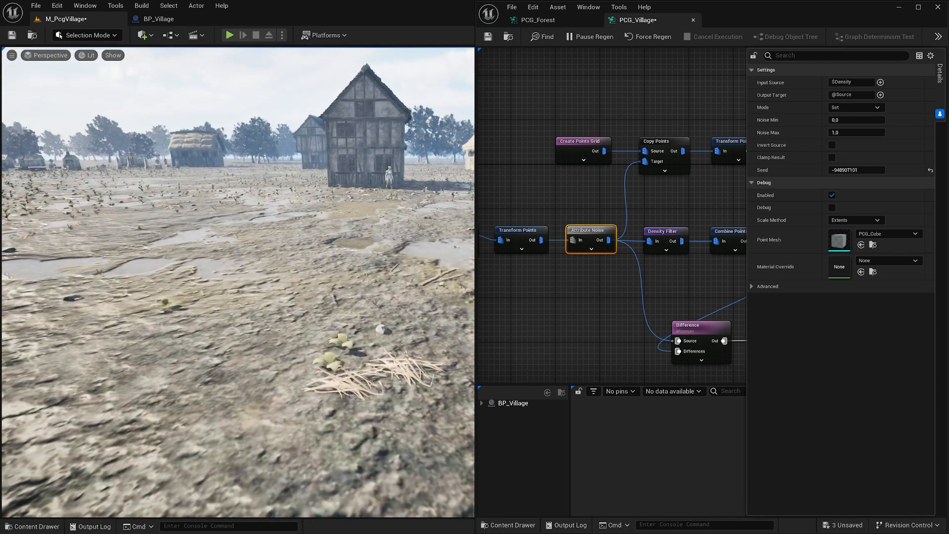
{"action": "left_click", "coordinate": [624, 192]}
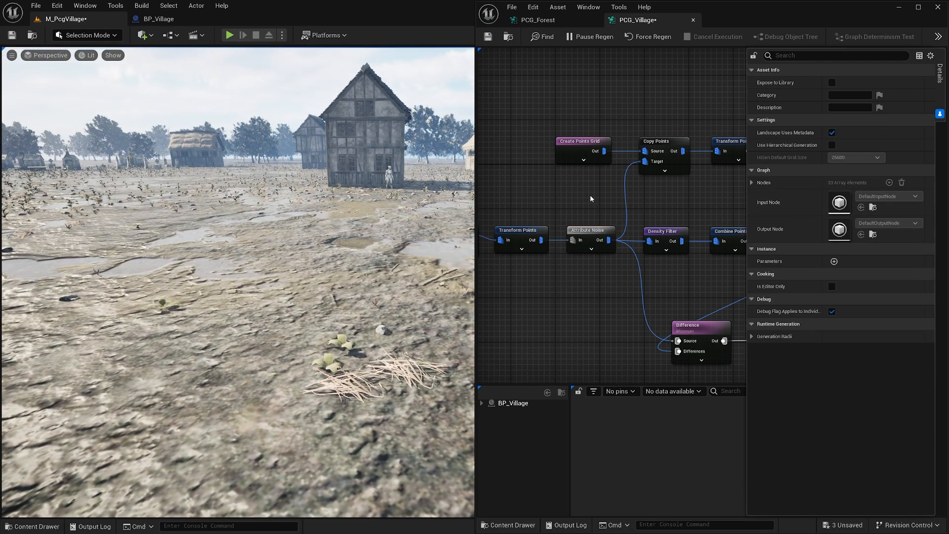
{"action": "right_click_drag", "start_coordinate": [643, 213], "coordinate": [551, 212]}
{"action": "left_click", "coordinate": [703, 154]}
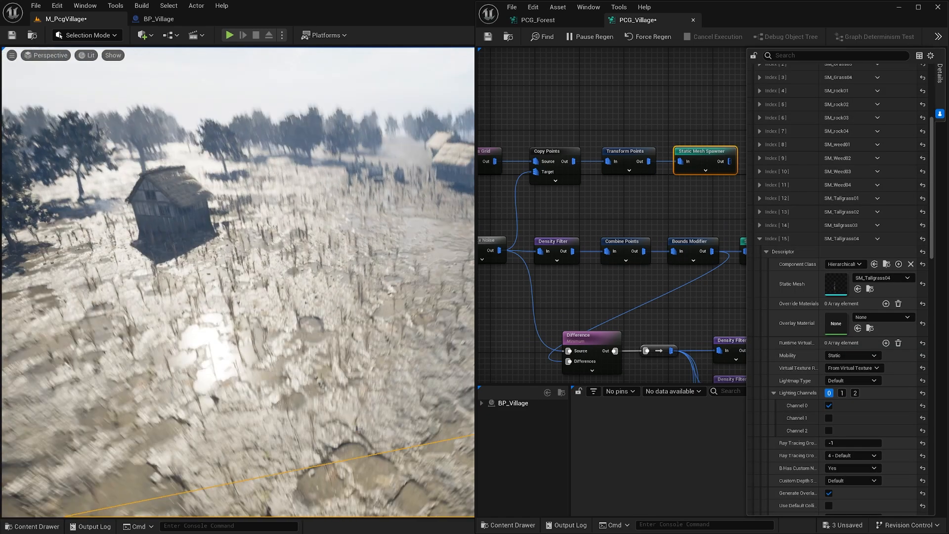
- Fly around the village and examine how the tall grass, weeds and rocks are scattered over the ground
{"action": "right_click_drag", "start_coordinate": [238, 282], "coordinate": [346, 291]}
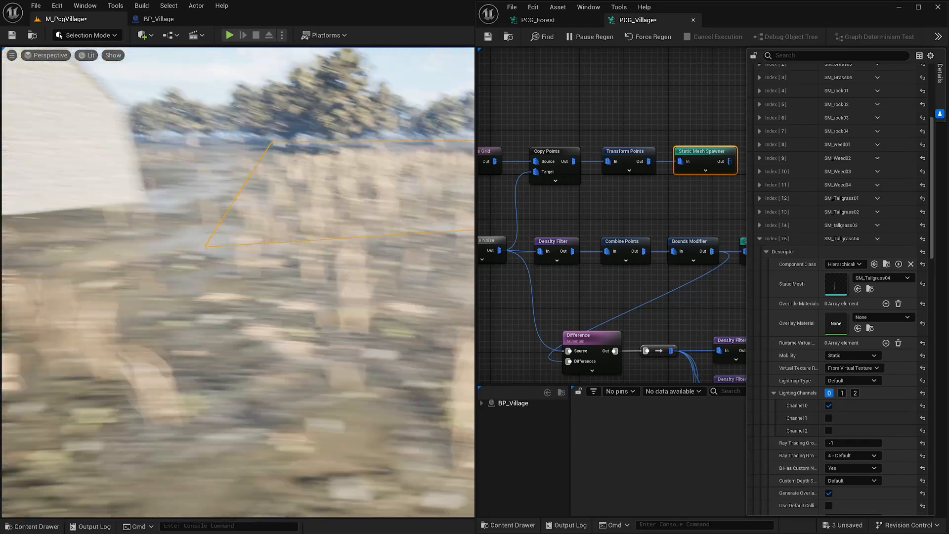
{"action": "right_click_drag", "start_coordinate": [237, 282], "coordinate": [306, 292]}
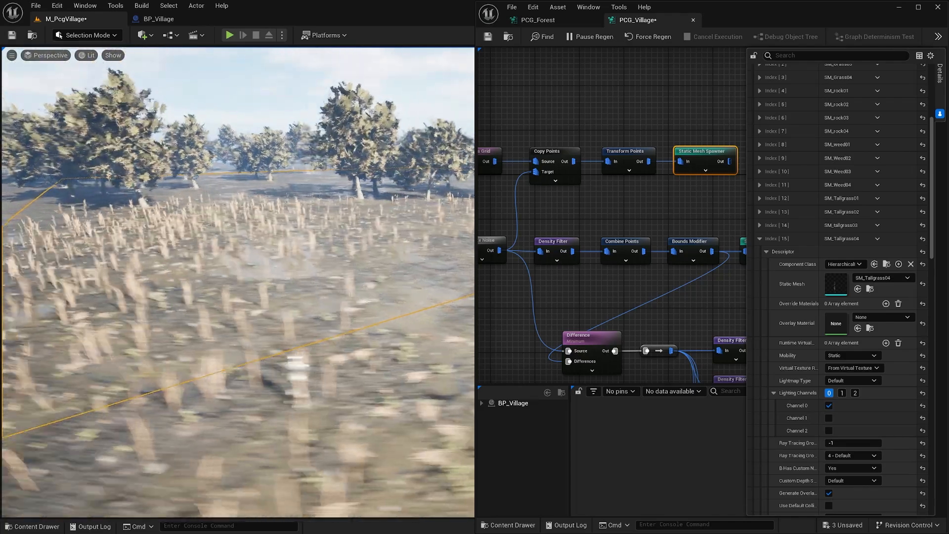
{"action": "right_click_drag", "start_coordinate": [237, 282], "coordinate": [306, 285]}
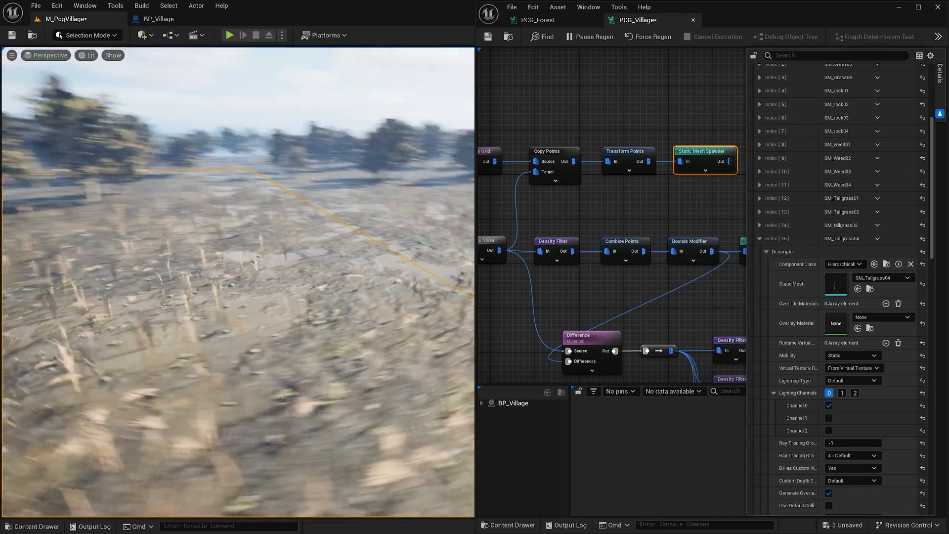
{"action": "right_click_drag", "start_coordinate": [238, 282], "coordinate": [173, 271]}
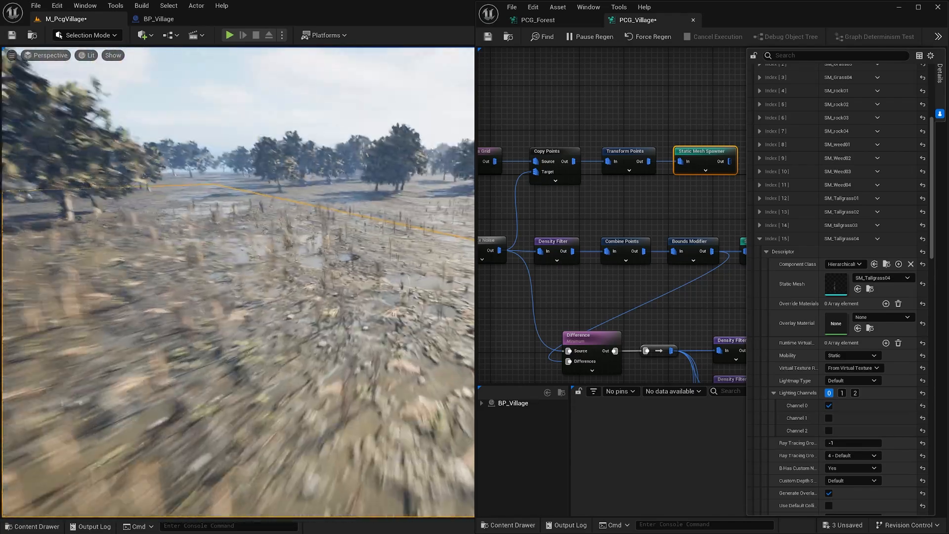
{"action": "right_click_drag", "start_coordinate": [237, 282], "coordinate": [445, 269]}
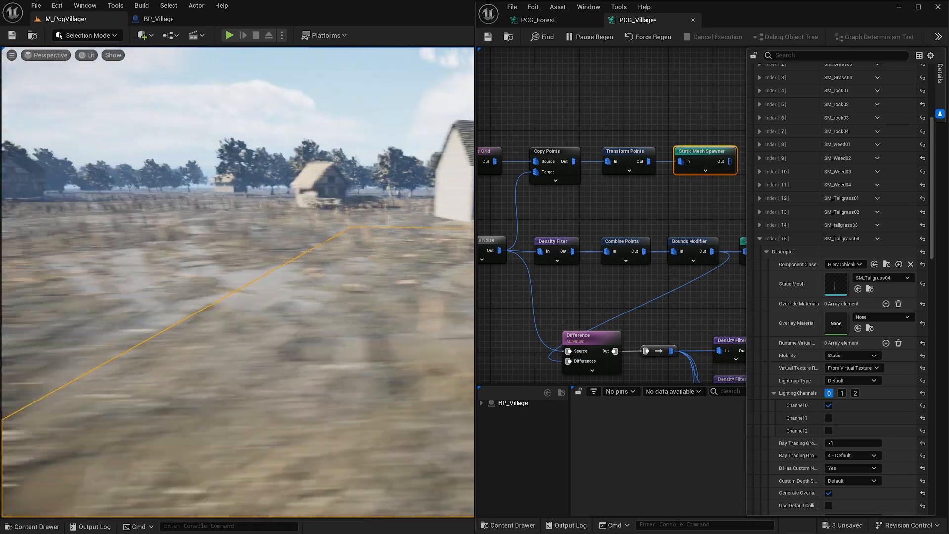
{"action": "right_click_drag", "start_coordinate": [238, 282], "coordinate": [198, 322]}
{"action": "right_click_drag", "start_coordinate": [237, 282], "coordinate": [240, 341]}
{"action": "right_click_drag", "start_coordinate": [190, 230], "coordinate": [190, 230]}
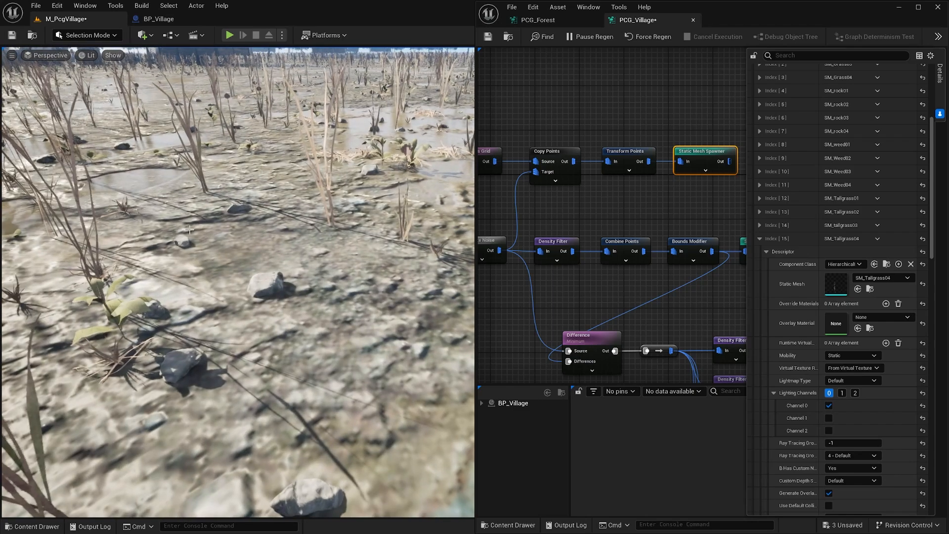
{"action": "right_click_drag", "start_coordinate": [274, 266], "coordinate": [262, 189]}
- Try a weight of 500 on the SM_Weed04 mesh entry of the Static Mesh Spawner
{"action": "left_click", "coordinate": [760, 238]}
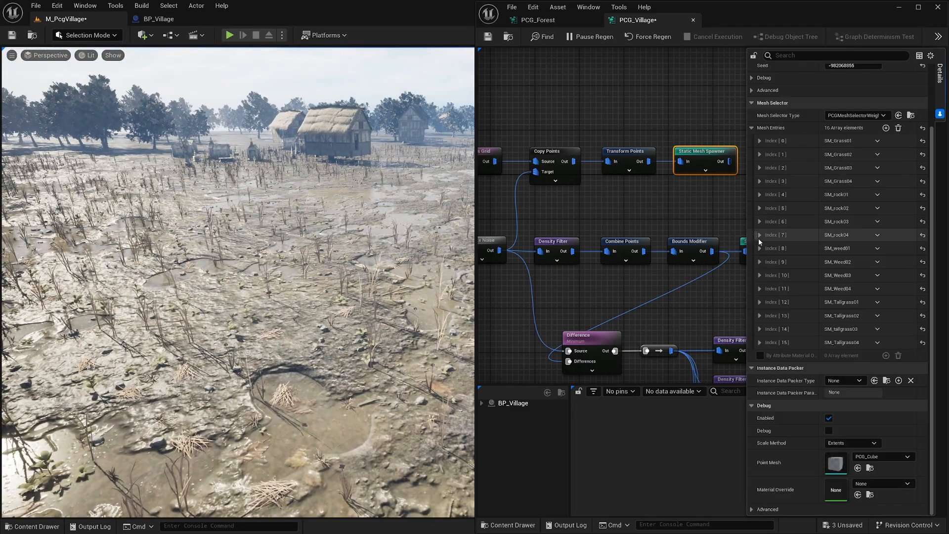
{"action": "left_click", "coordinate": [760, 289]}
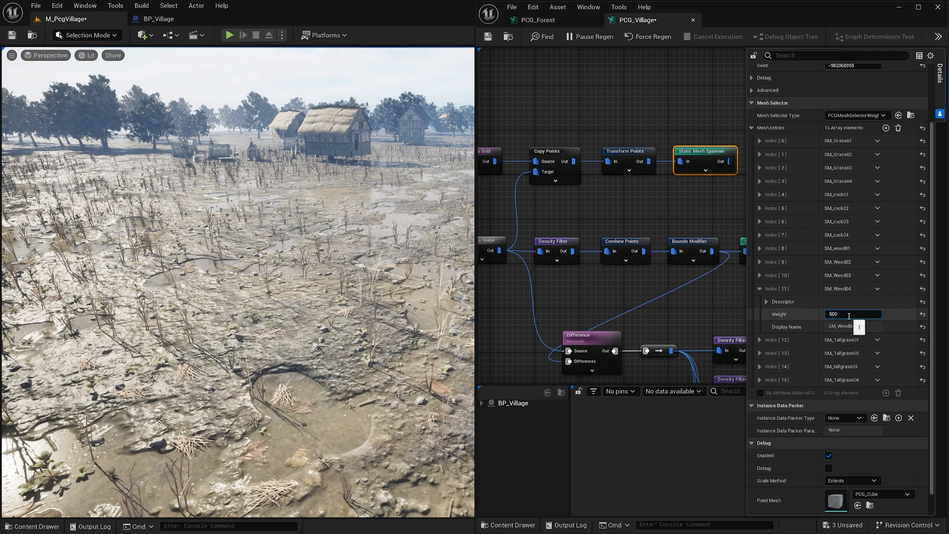
{"action": "key", "text": "Return"}
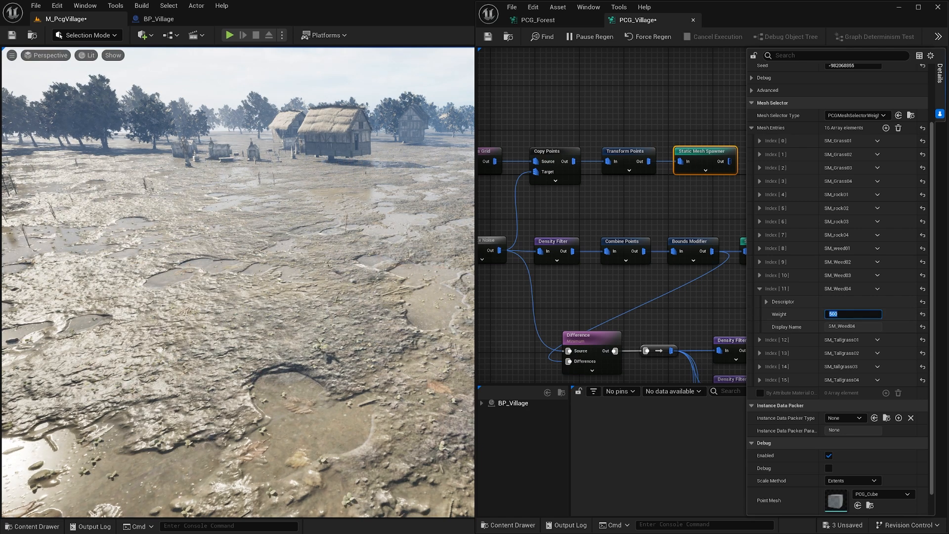
- Look over the foliage distribution in the level and set the SM_Weed04 entry's weight back to 1
{"action": "key", "text": "w"}
{"action": "right_click_drag", "start_coordinate": [335, 327], "coordinate": [319, 230]}
{"action": "key", "text": "w"}
{"action": "key", "text": "d"}
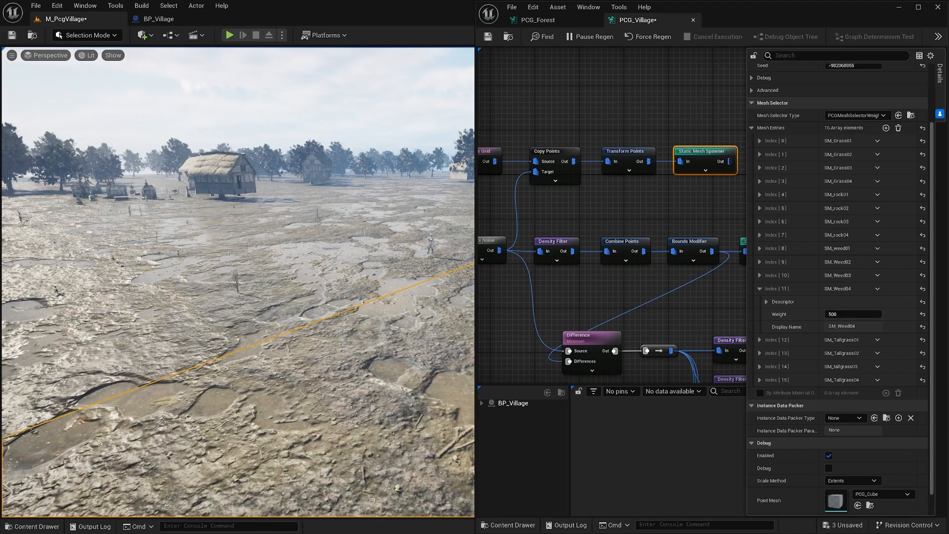
{"action": "key", "text": "Return"}
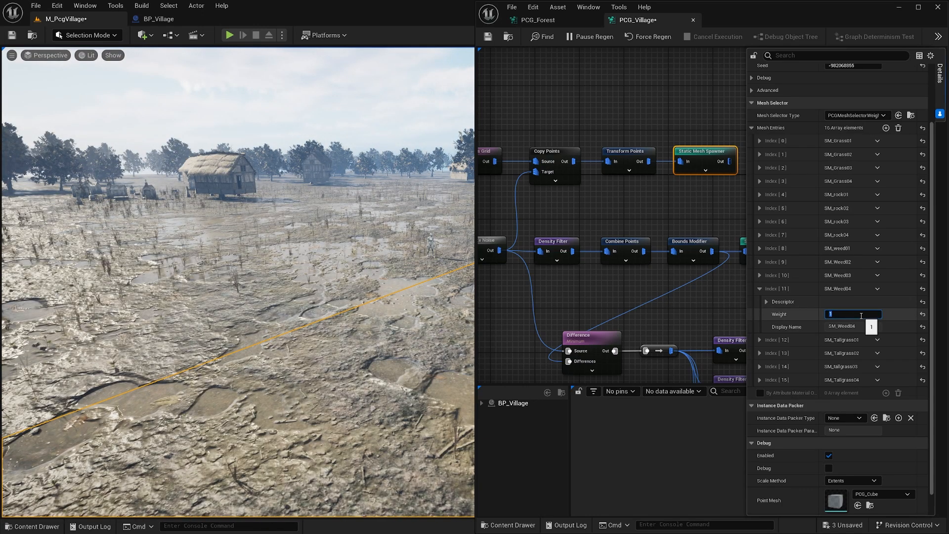
- Try a weight of 0 on the SM_Tallgrass01 mesh entry and set it back to 1
{"action": "left_click", "coordinate": [759, 288]}
{"action": "left_click", "coordinate": [760, 302]}
{"action": "left_click", "coordinate": [767, 315]}
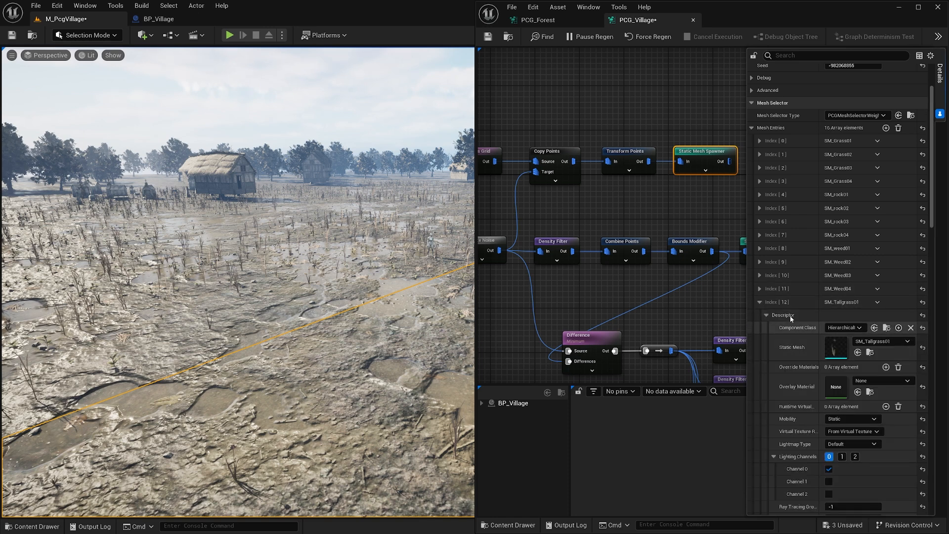
{"action": "left_click", "coordinate": [766, 315]}
{"action": "left_click", "coordinate": [846, 328]}
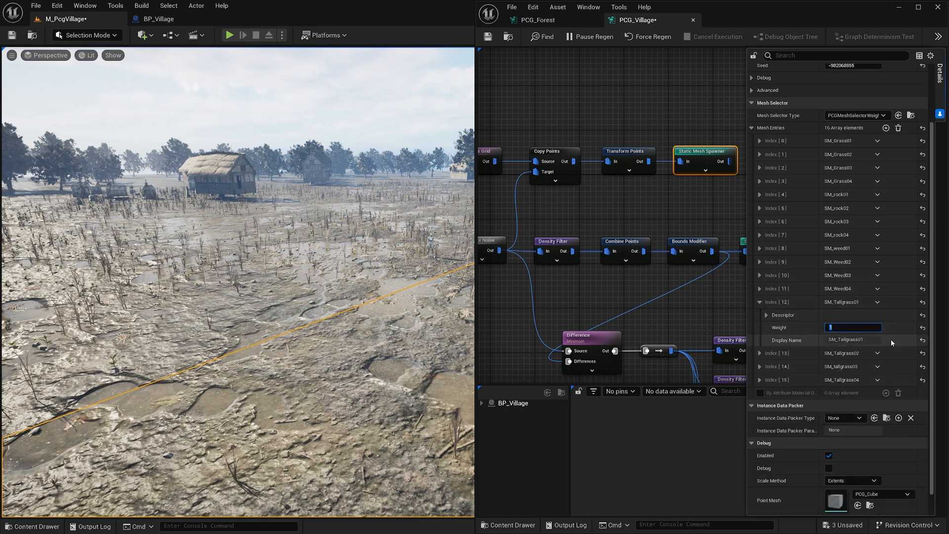
{"action": "key", "text": "Return"}
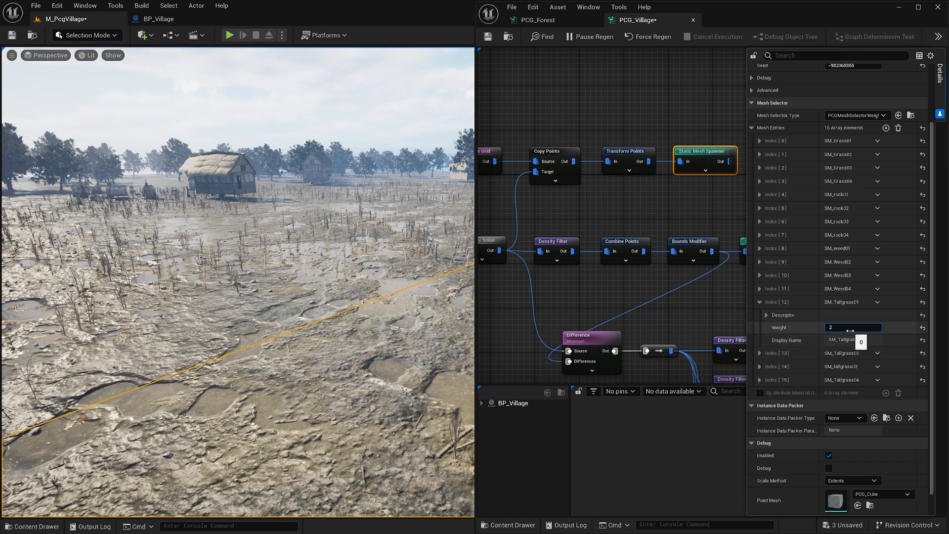
{"action": "scroll", "coordinate": [846, 332], "scroll_direction": "up", "scroll_amount": 1}
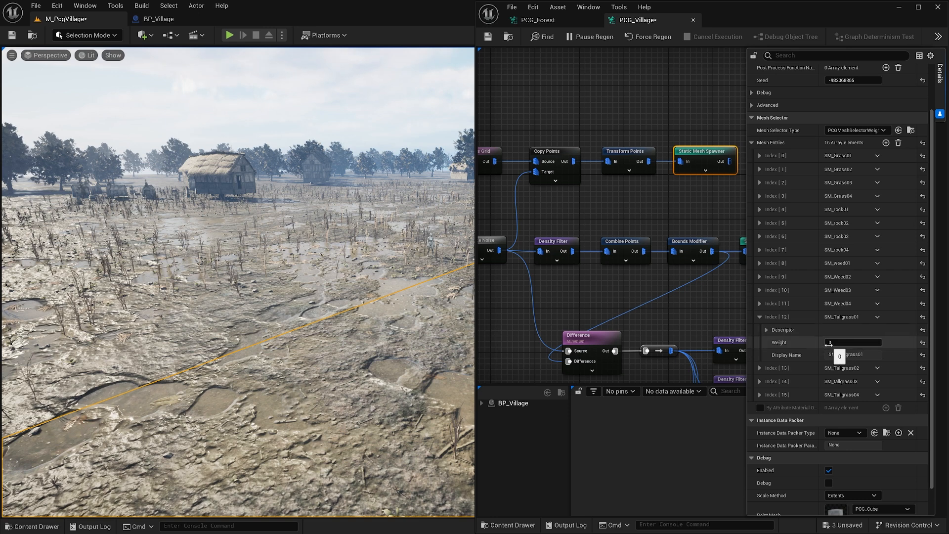
{"action": "scroll", "coordinate": [847, 346], "scroll_direction": "up", "scroll_amount": 1}
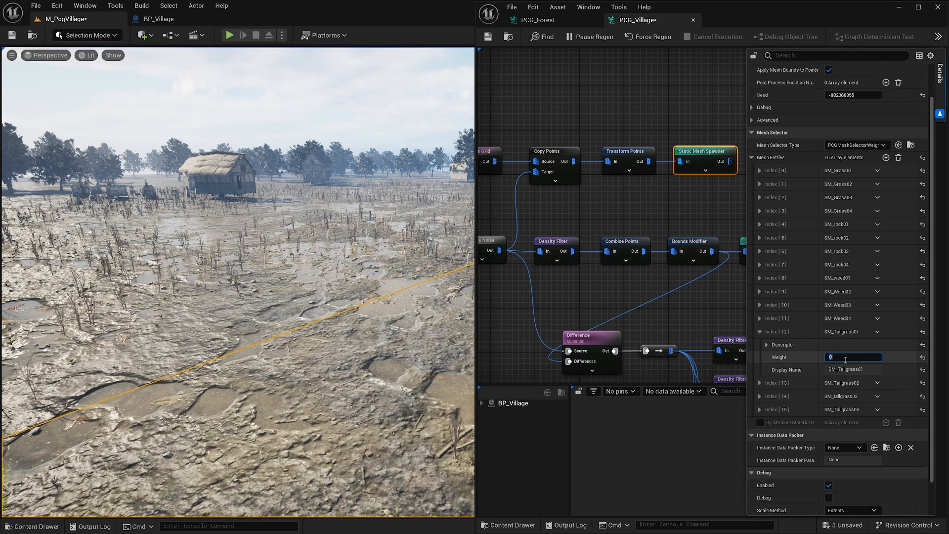
{"action": "type", "text": "1"}
{"action": "key", "text": "Return"}
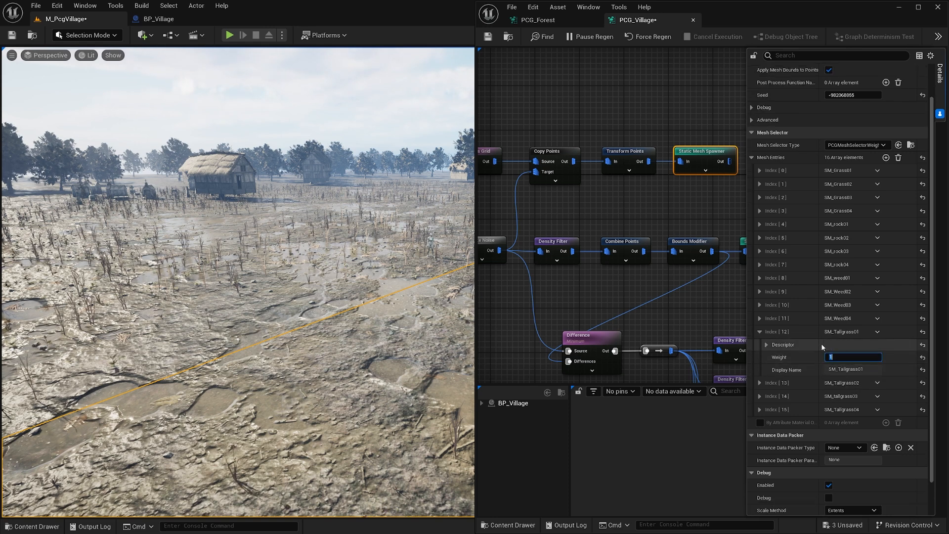
{"action": "left_click", "coordinate": [760, 332]}
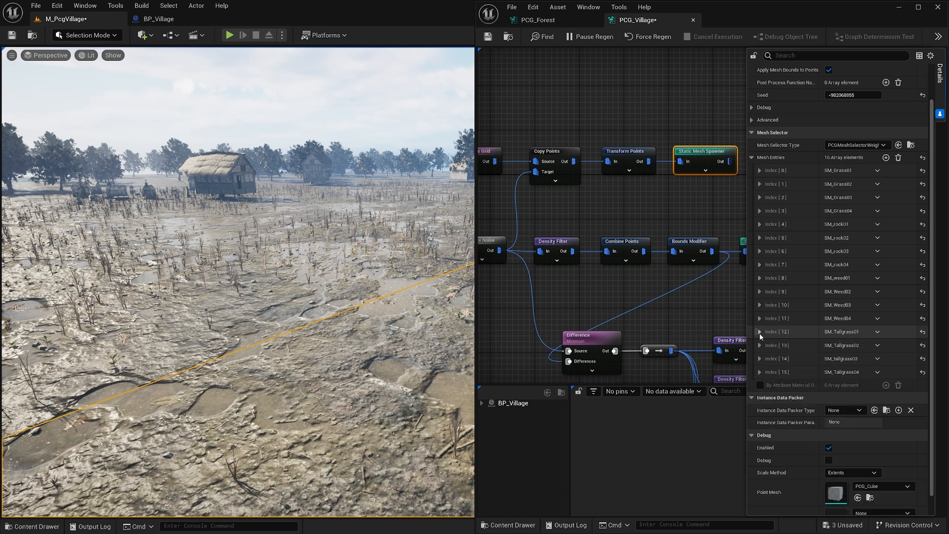
{"action": "left_click", "coordinate": [759, 346]}
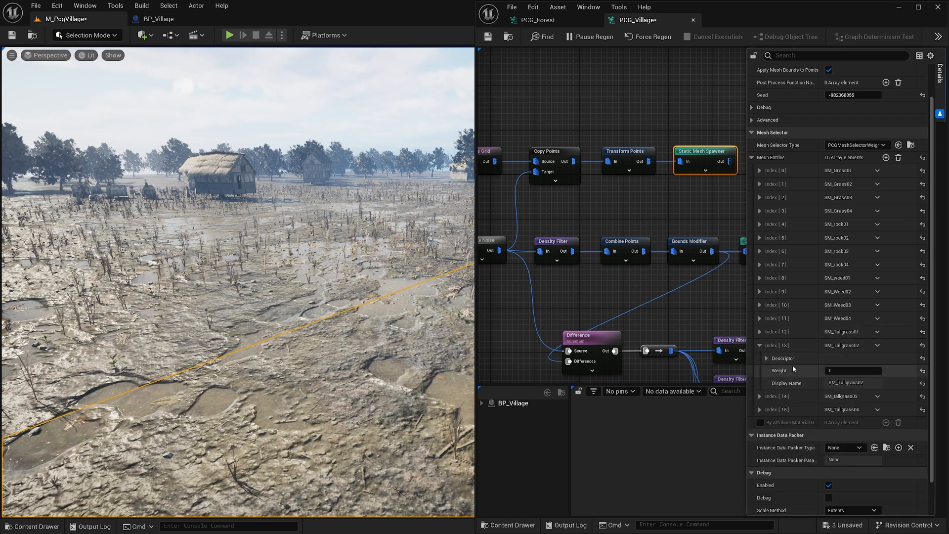
{"action": "left_click", "coordinate": [760, 345]}
{"action": "left_click", "coordinate": [759, 359]}
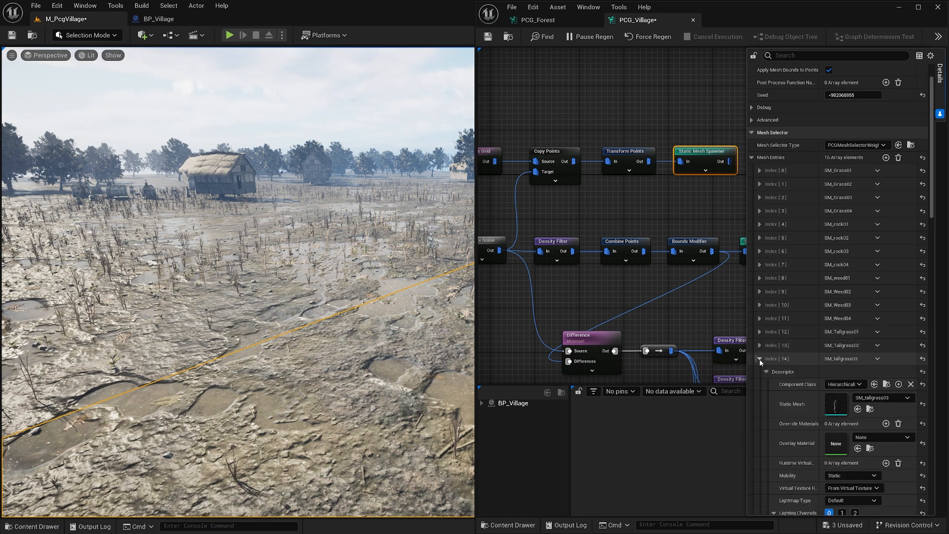
{"action": "left_click", "coordinate": [760, 359]}
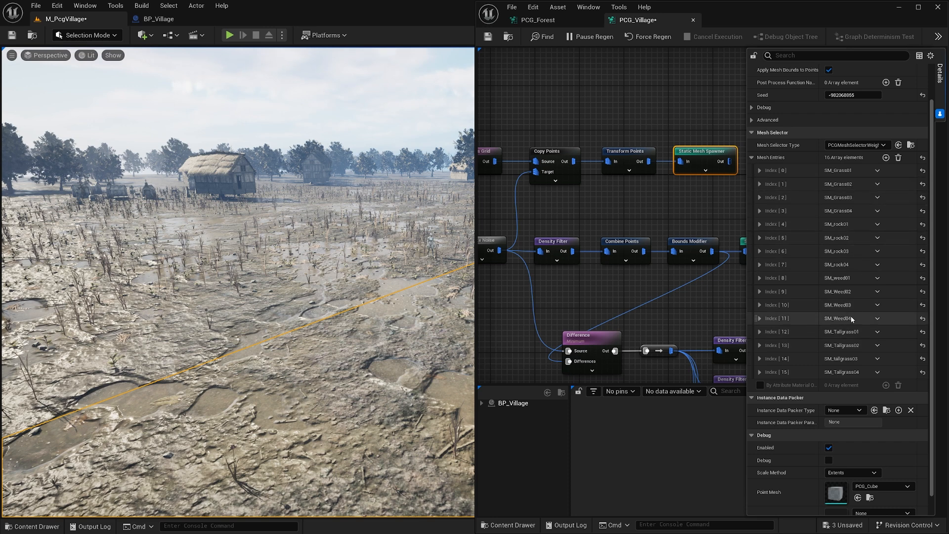
- Set the weight of the SM_Weed04, SM_Weed03, SM_Weed02 and SM_weed01 mesh entries to 50
{"action": "left_click", "coordinate": [760, 319]}
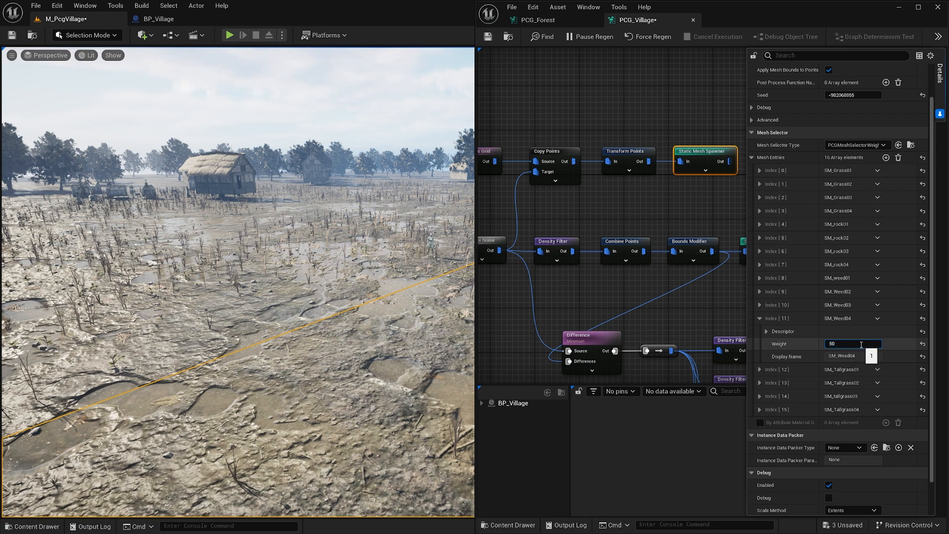
{"action": "key", "text": "Return"}
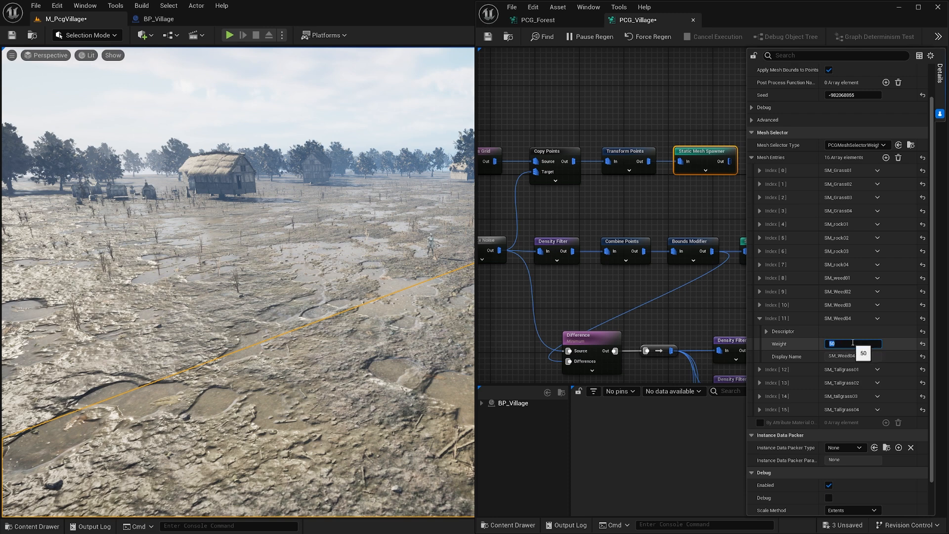
{"action": "left_click", "coordinate": [760, 305]}
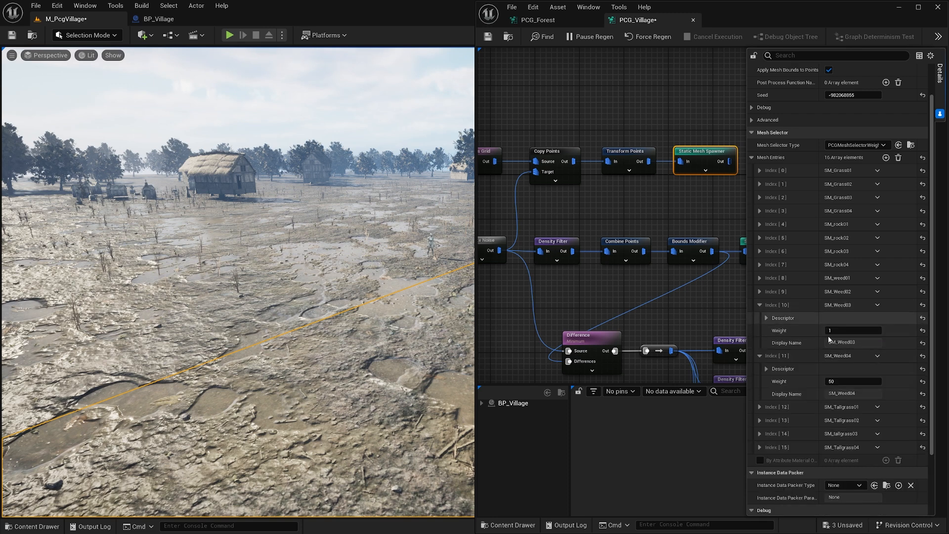
{"action": "left_click", "coordinate": [831, 330]}
{"action": "type", "text": "50"}
{"action": "left_click", "coordinate": [760, 292]}
{"action": "left_click", "coordinate": [841, 317]}
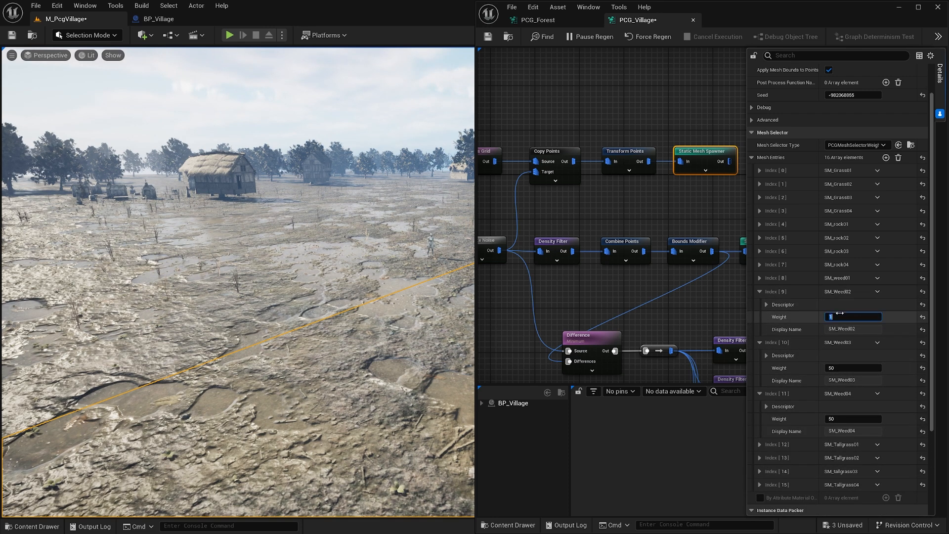
{"action": "type", "text": "50"}
{"action": "left_click", "coordinate": [760, 278]}
{"action": "left_click", "coordinate": [840, 304]}
{"action": "type", "text": "50"}
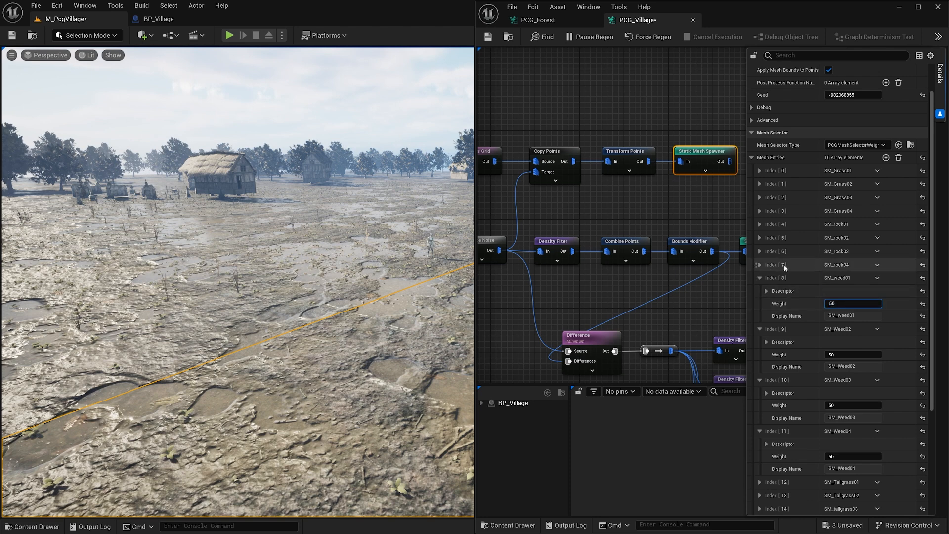
- Set the weight of the SM_rock03, SM_rock02 and SM_rock01 mesh entries to 50
{"action": "left_click", "coordinate": [760, 251]}
{"action": "left_click", "coordinate": [840, 277]}
{"action": "type", "text": "50"}
{"action": "left_click", "coordinate": [760, 238]}
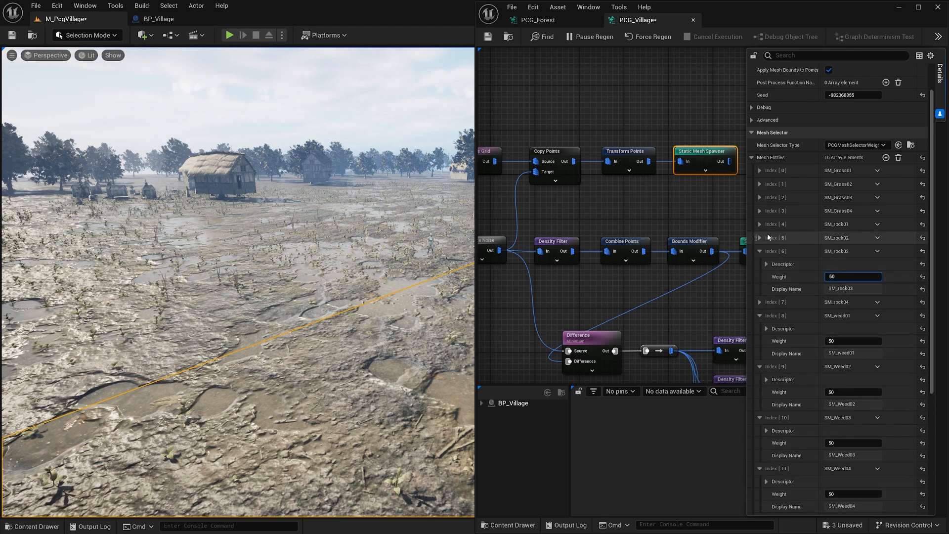
{"action": "left_click", "coordinate": [840, 263]}
{"action": "type", "text": "50"}
{"action": "left_click", "coordinate": [760, 224]}
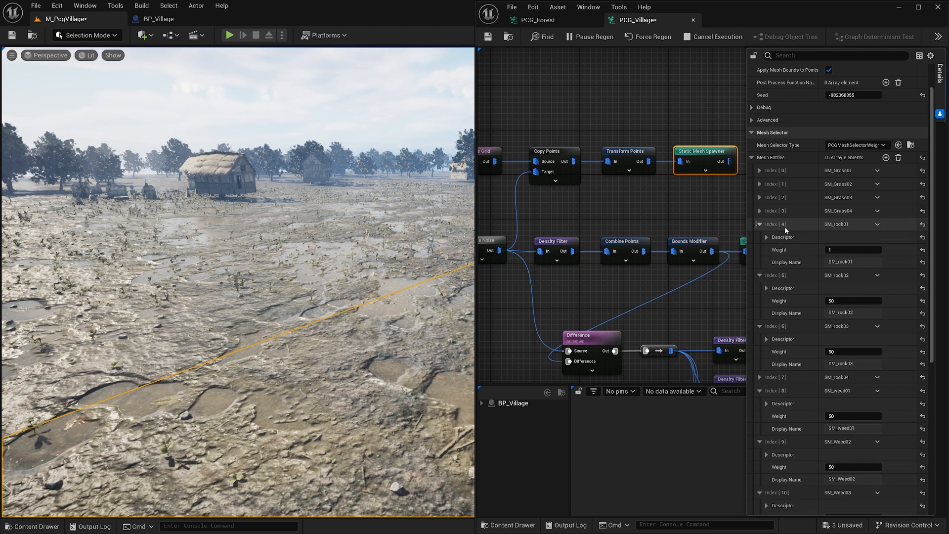
{"action": "left_click", "coordinate": [847, 249]}
{"action": "type", "text": "50"}
- Set the weight of the SM_Grass04, SM_Grass03, SM_Grass02 and SM_Grass01 mesh entries to 50
{"action": "left_click", "coordinate": [760, 211]}
{"action": "left_click", "coordinate": [841, 237]}
{"action": "type", "text": "50"}
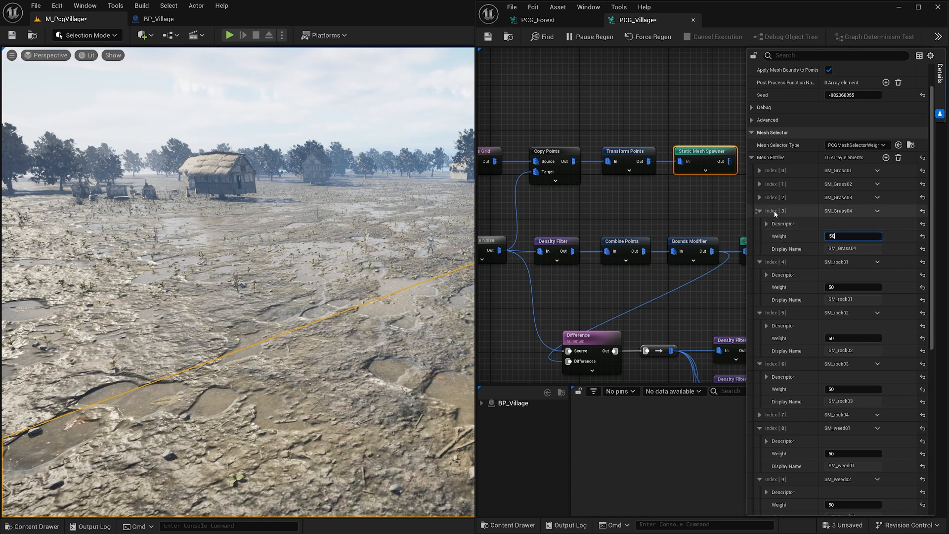
{"action": "left_click", "coordinate": [760, 197]}
{"action": "left_click", "coordinate": [841, 223]}
{"action": "type", "text": "50"}
{"action": "left_click", "coordinate": [760, 184]}
{"action": "left_click", "coordinate": [840, 209]}
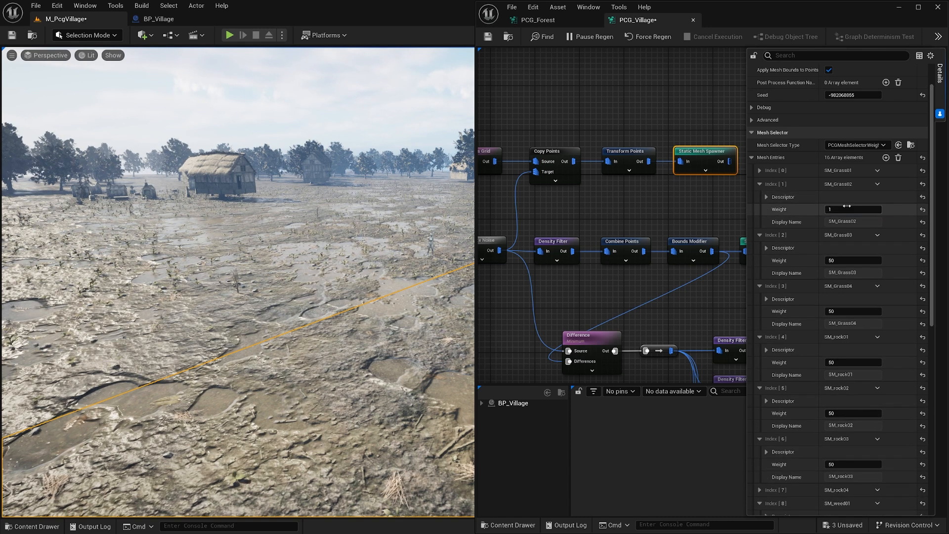
{"action": "type", "text": "50"}
{"action": "left_click", "coordinate": [760, 170]}
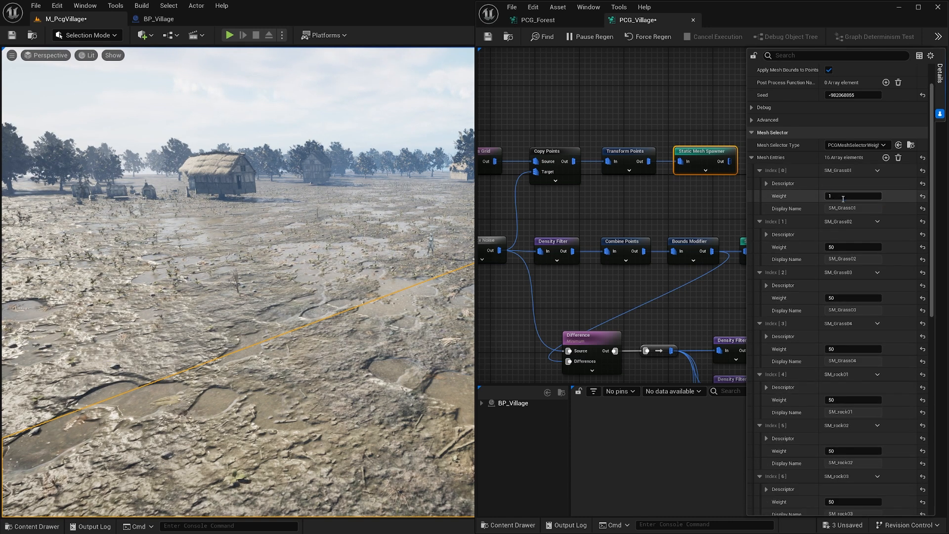
{"action": "key", "text": "Return"}
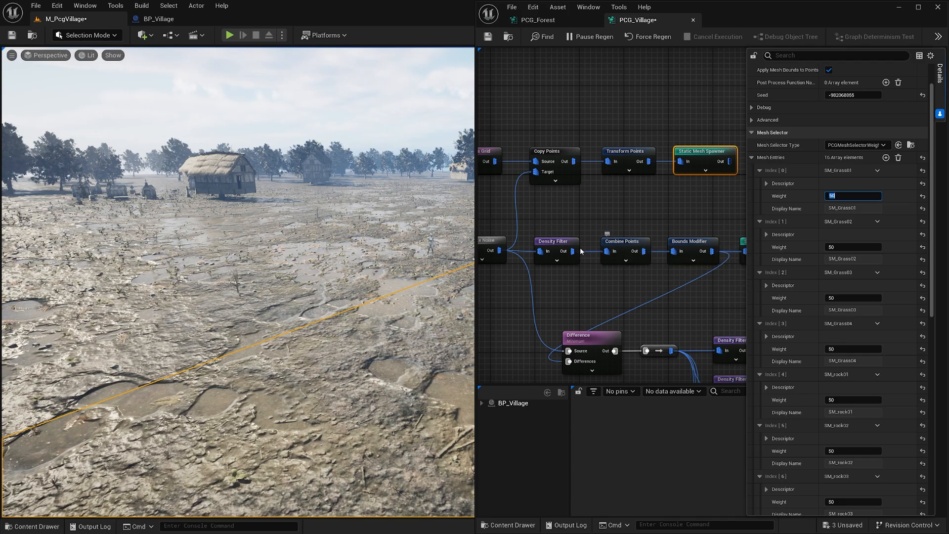
- Fly through the village and examine the mix of grass, rocks and weeds on the ground
{"action": "right_click_drag", "start_coordinate": [377, 296], "coordinate": [183, 277]}
{"action": "key", "text": "w"}
{"action": "key", "text": "w"}
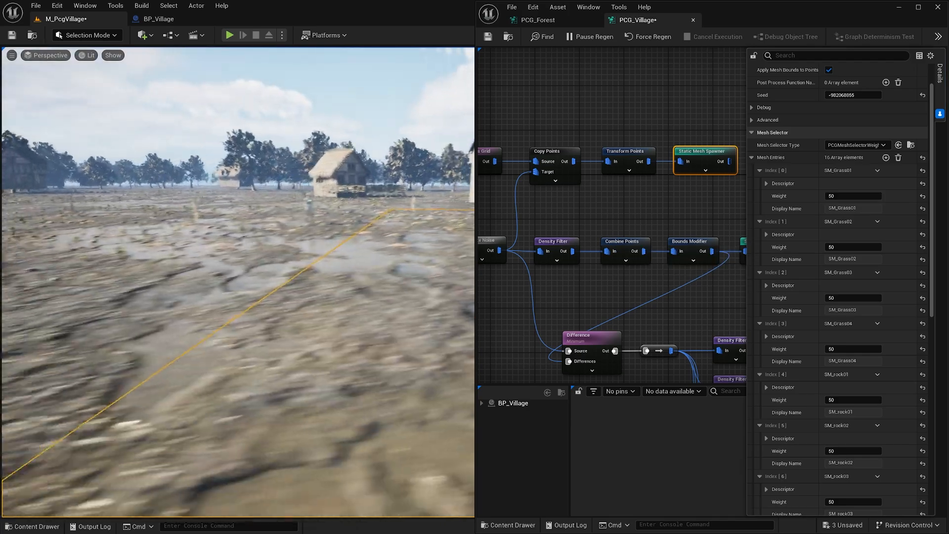
{"action": "key", "text": "w"}
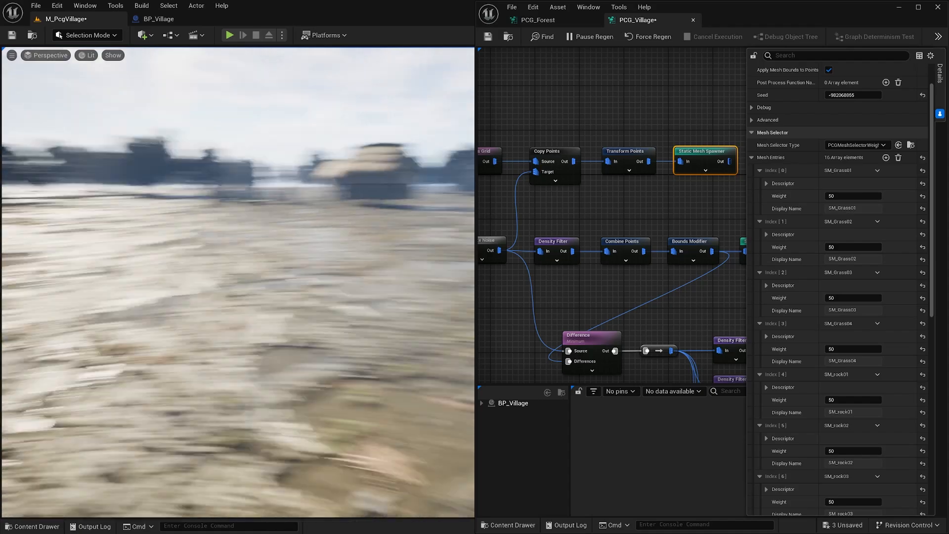
{"action": "key", "text": "w"}
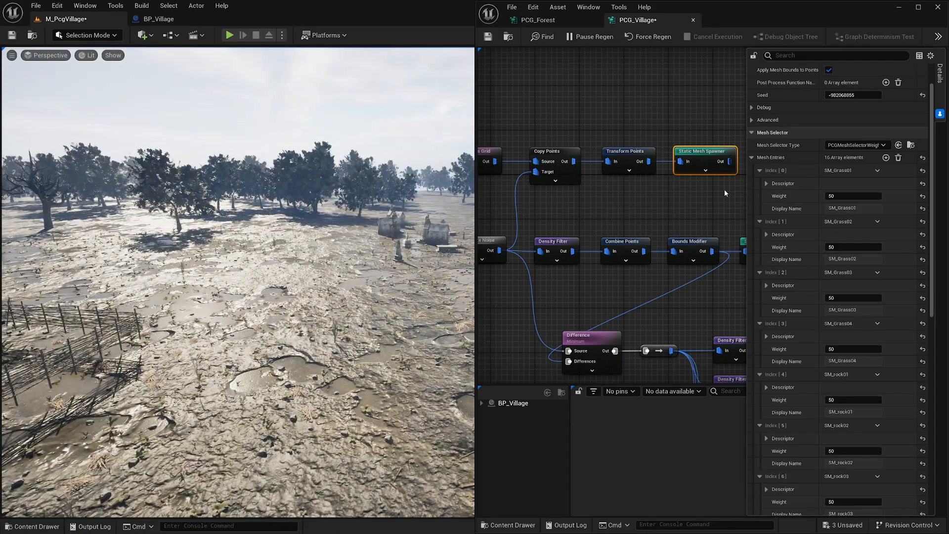
- Add an empty mesh entry at index 16 of the Static Mesh Spawner and expand it with the other entries collapsed
{"action": "left_click", "coordinate": [752, 158]}
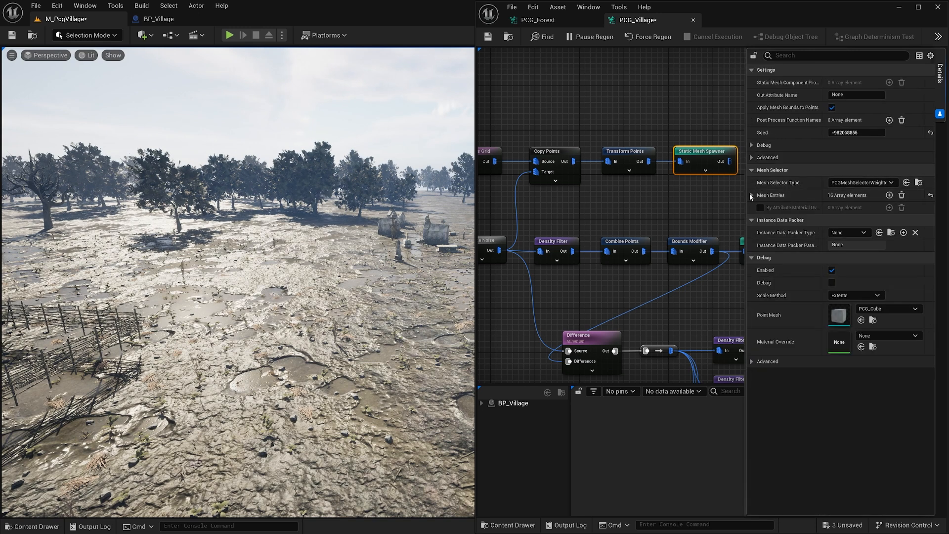
{"action": "left_click", "coordinate": [889, 195]}
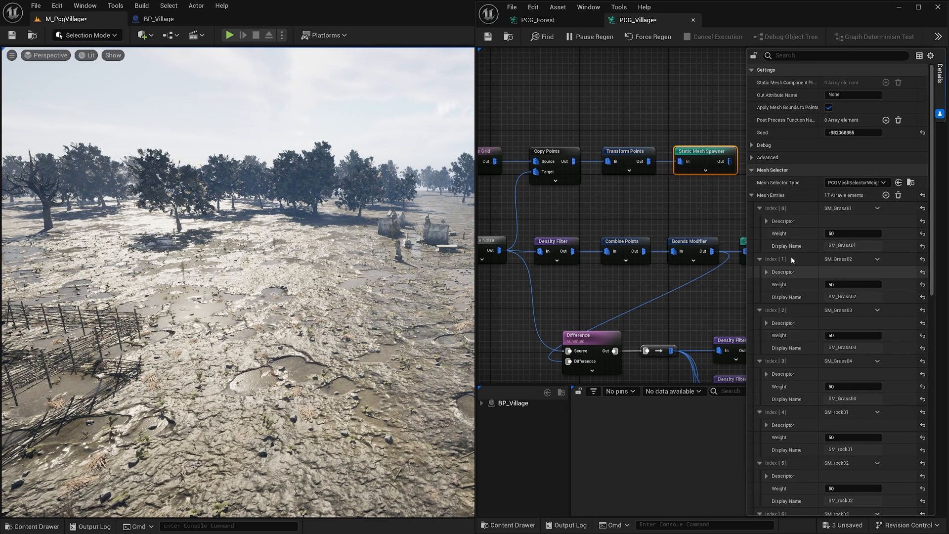
{"action": "scroll", "coordinate": [790, 259], "scroll_direction": "down", "scroll_amount": 1}
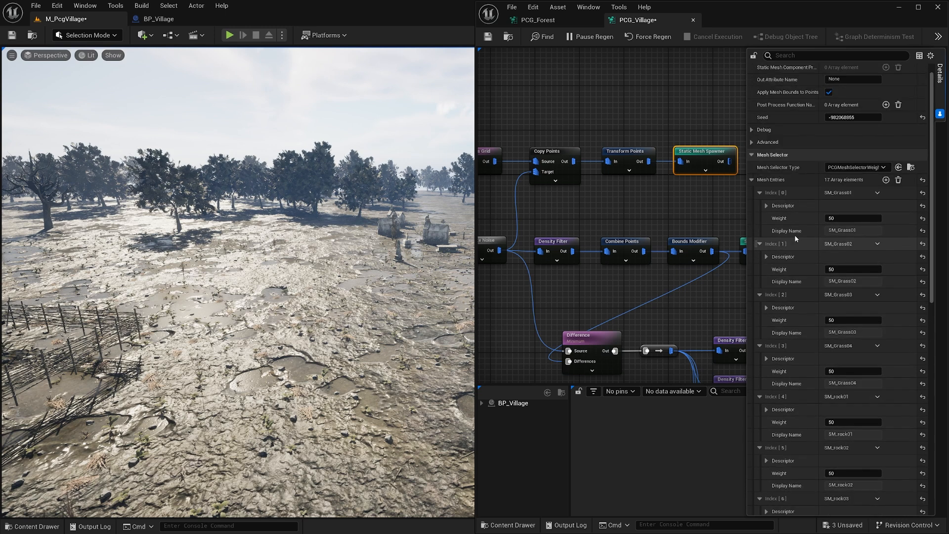
{"action": "left_click", "coordinate": [752, 180]}
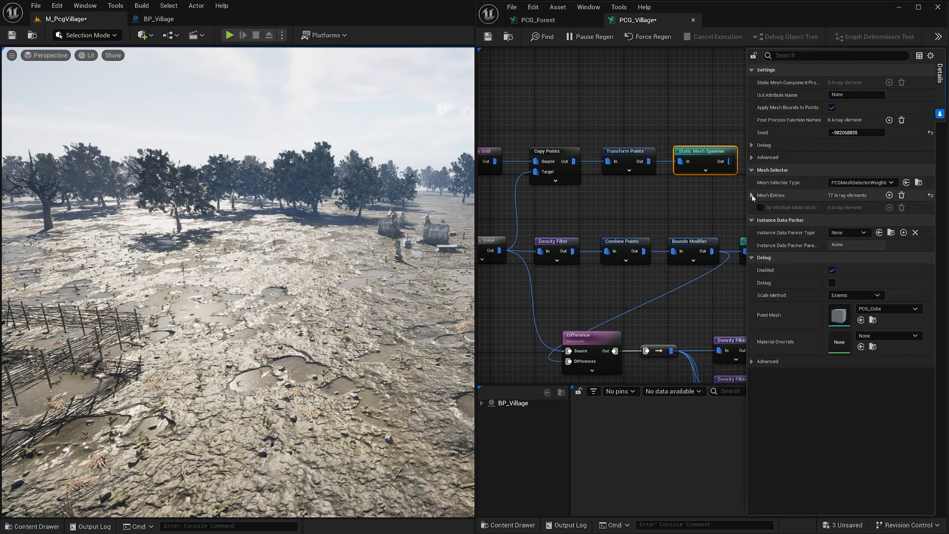
{"action": "left_click", "coordinate": [752, 196]}
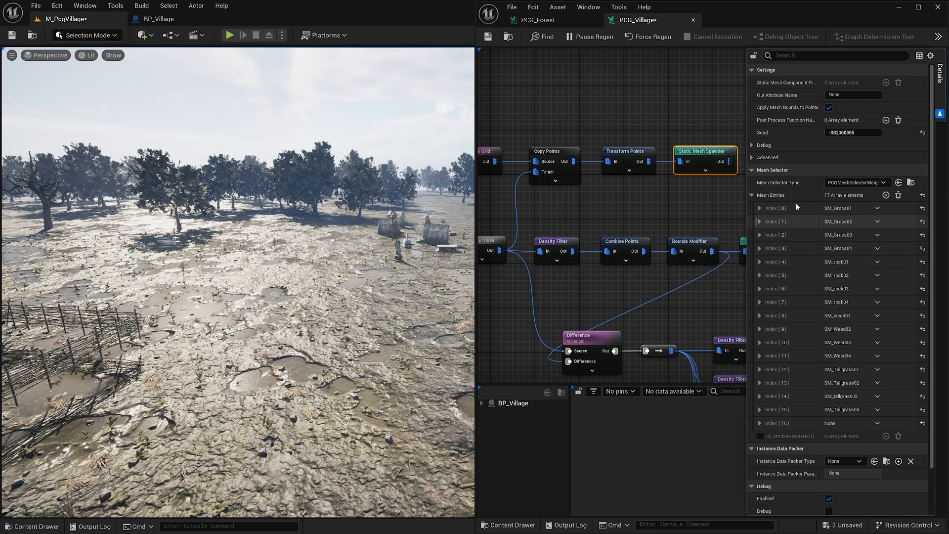
{"action": "left_click", "coordinate": [752, 195]}
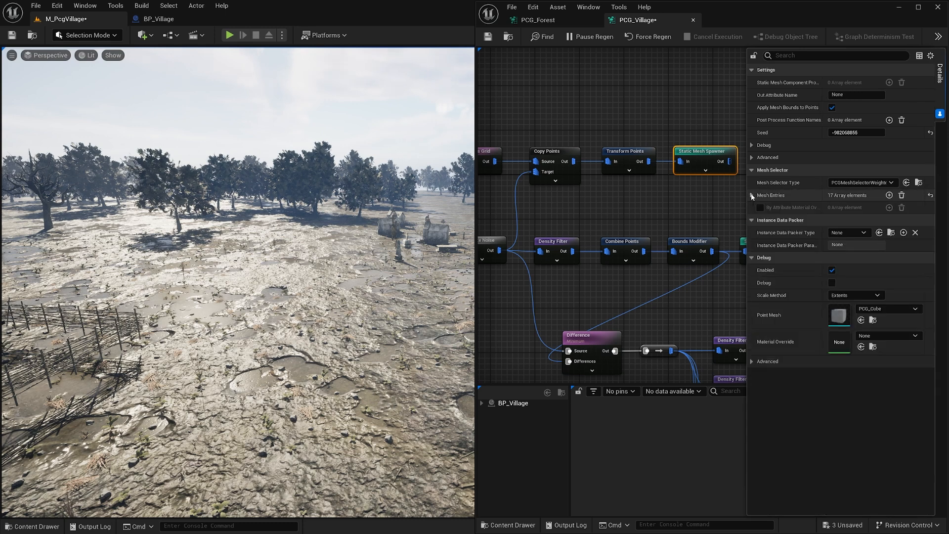
{"action": "left_click", "coordinate": [752, 196]}
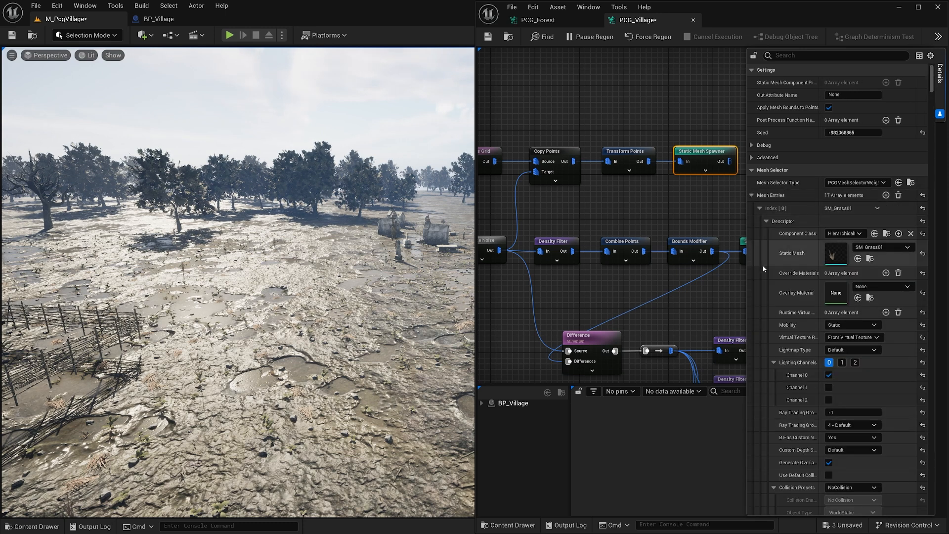
{"action": "left_click", "coordinate": [753, 196]}
{"action": "left_click", "coordinate": [753, 196]}
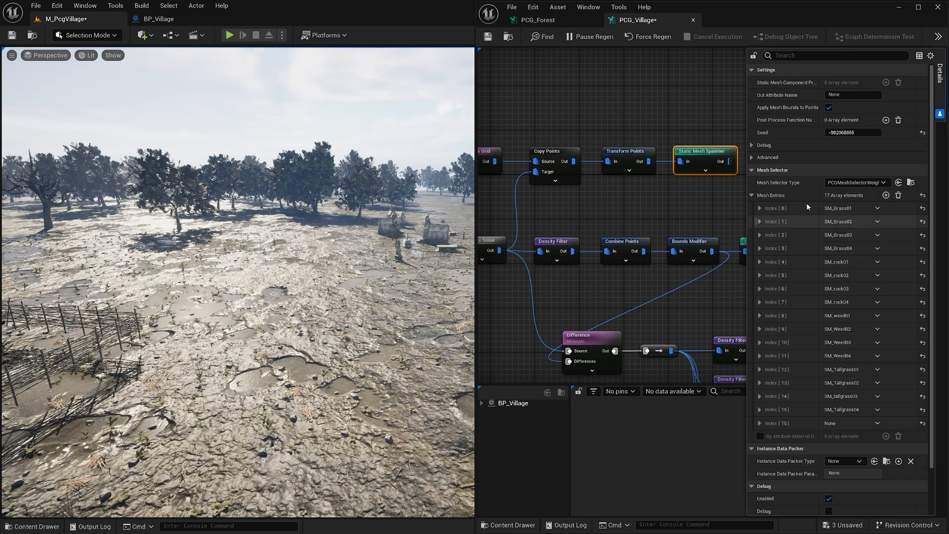
{"action": "scroll", "coordinate": [793, 365], "scroll_direction": "down", "scroll_amount": 2}
{"action": "left_click", "coordinate": [762, 379]}
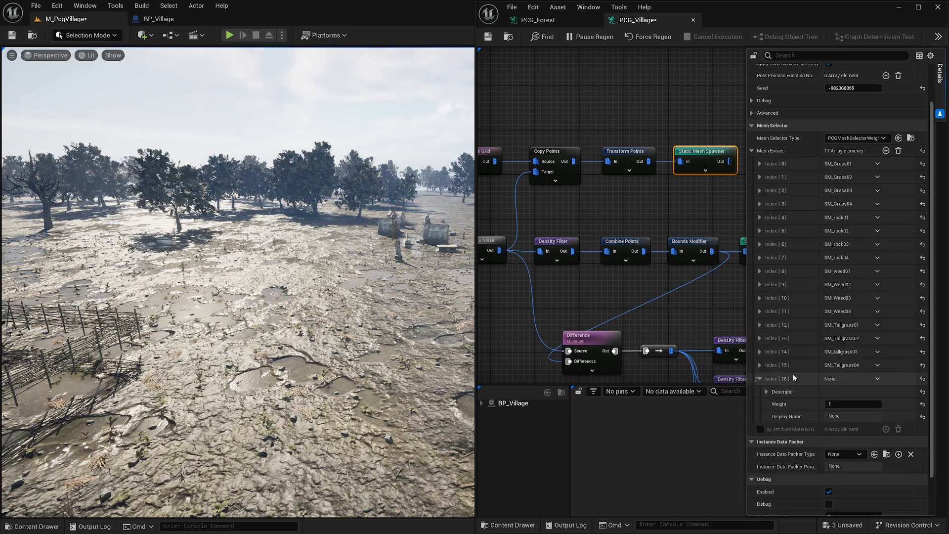
{"action": "scroll", "coordinate": [793, 375], "scroll_direction": "down", "scroll_amount": 3}
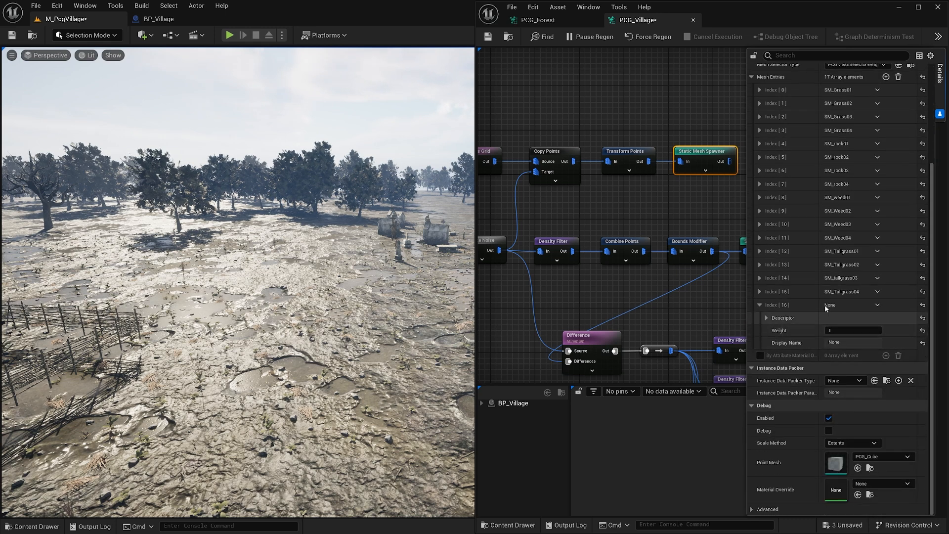
- Assign SM_Hay01 from the Hay meshes folder as the static mesh of the entry at index 16
{"action": "left_click", "coordinate": [767, 318]}
{"action": "key", "text": "ctrl+space"}
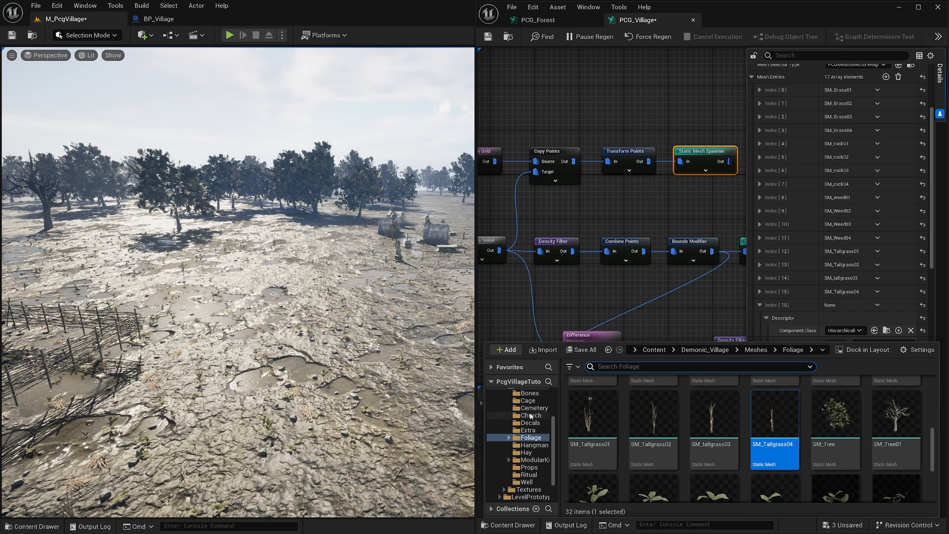
{"action": "left_click", "coordinate": [526, 453]}
{"action": "left_click", "coordinate": [588, 406]}
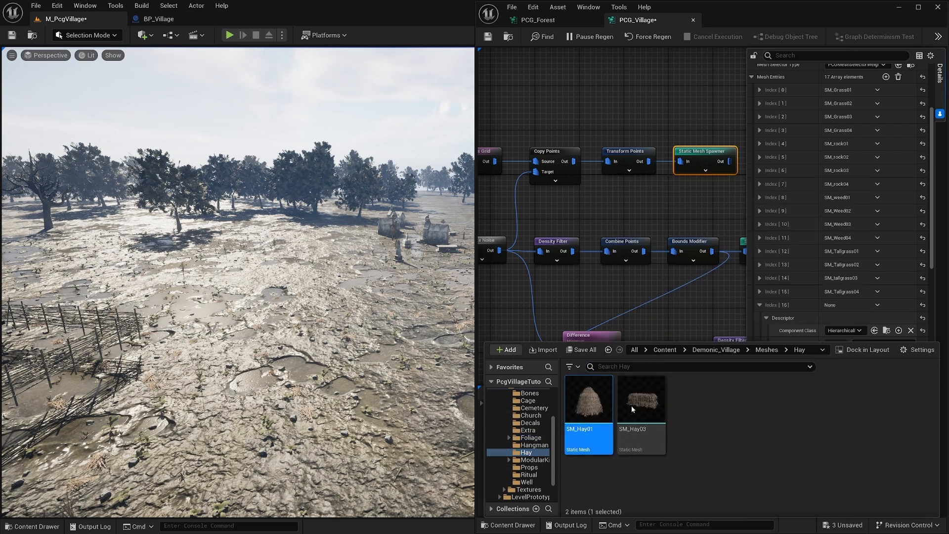
{"action": "scroll", "coordinate": [834, 338], "scroll_direction": "down", "scroll_amount": 5}
{"action": "left_click_drag", "start_coordinate": [588, 405], "coordinate": [837, 206]}
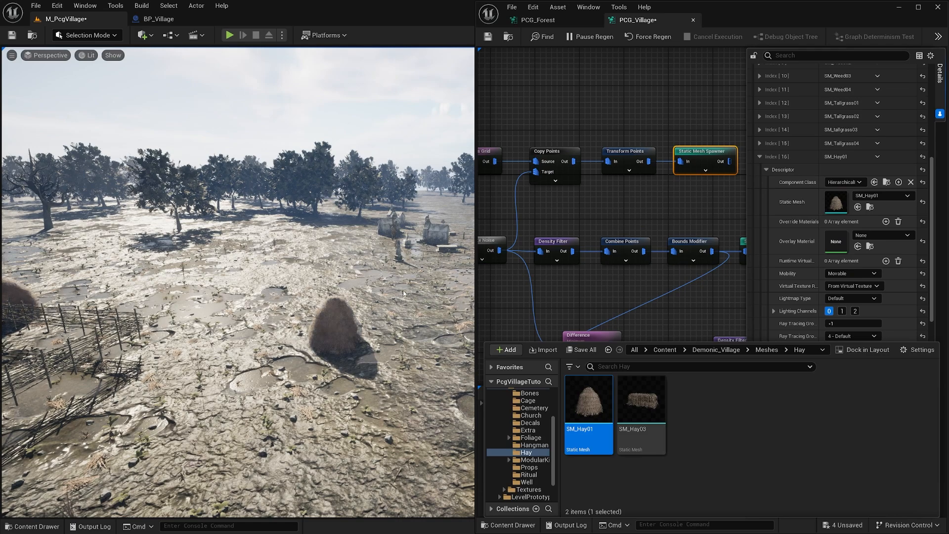
- Examine the haystack distribution from above the village and show the descriptor settings of the SM_Hay01 entry
{"action": "key", "text": "w"}
{"action": "right_click_drag", "start_coordinate": [327, 296], "coordinate": [336, 351]}
{"action": "right_click_drag", "start_coordinate": [238, 282], "coordinate": [267, 296]}
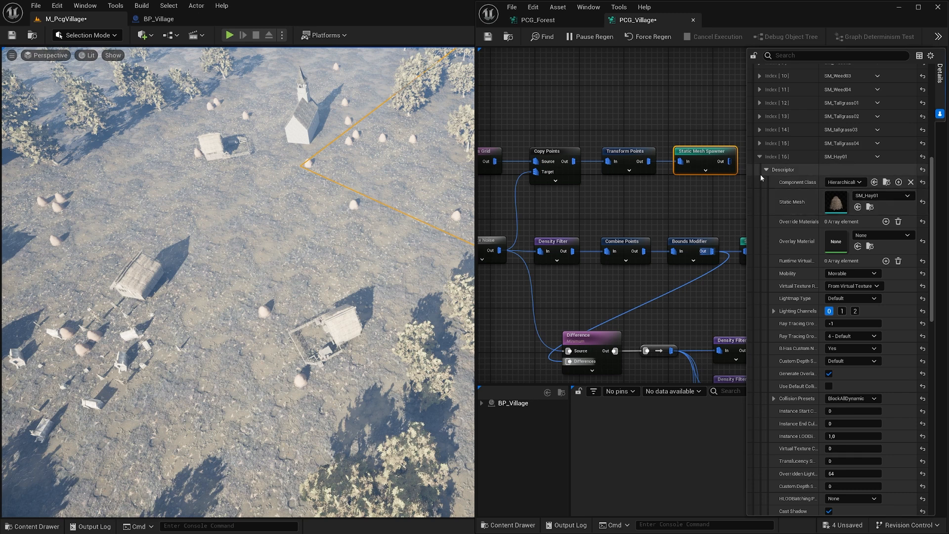
{"action": "scroll", "coordinate": [803, 313], "scroll_direction": "down", "scroll_amount": 1}
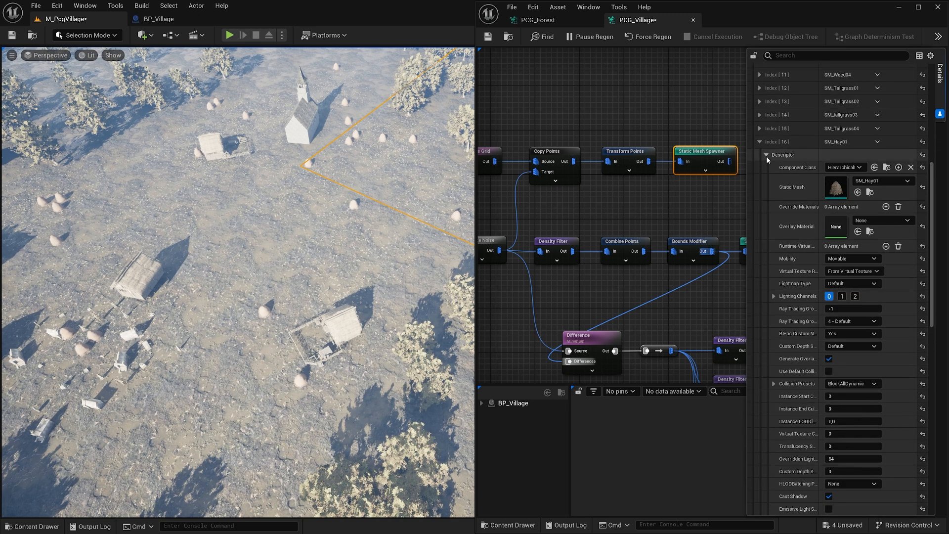
{"action": "left_click", "coordinate": [766, 155]}
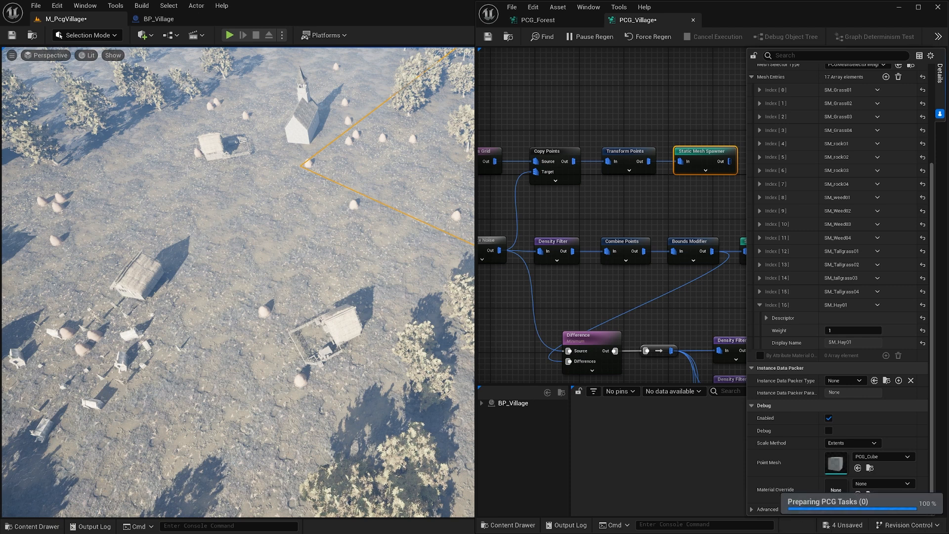
{"action": "left_click", "coordinate": [766, 318]}
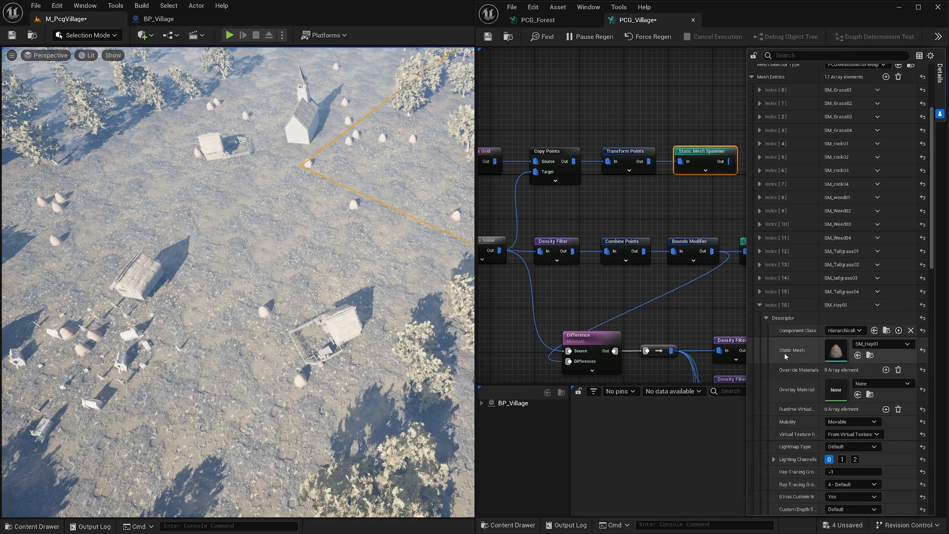
- Set the mobility of the SM_Hay01 entry's descriptor to Static and look through its remaining descriptor settings
{"action": "scroll", "coordinate": [828, 339], "scroll_direction": "down", "scroll_amount": 2}
{"action": "scroll", "coordinate": [828, 338], "scroll_direction": "down", "scroll_amount": 4}
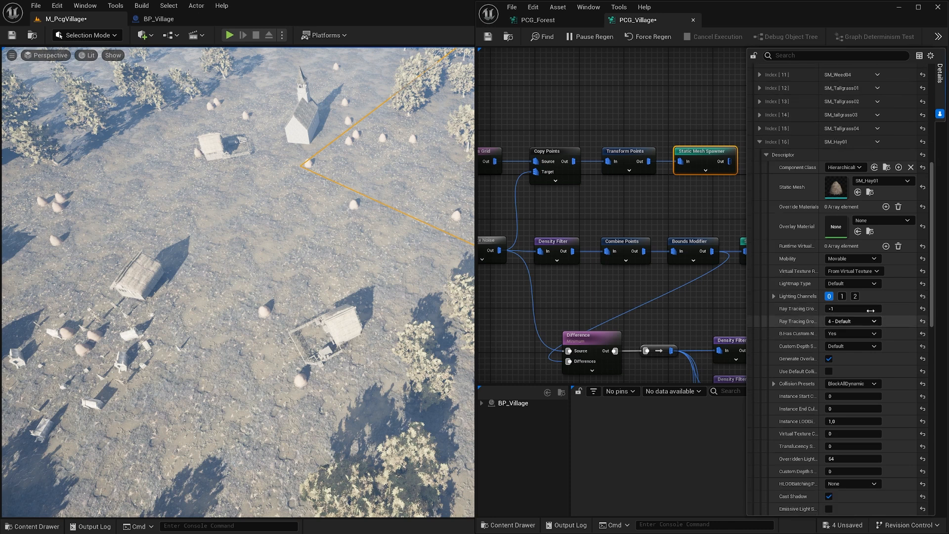
{"action": "left_click", "coordinate": [849, 259]}
{"action": "left_click", "coordinate": [835, 268]}
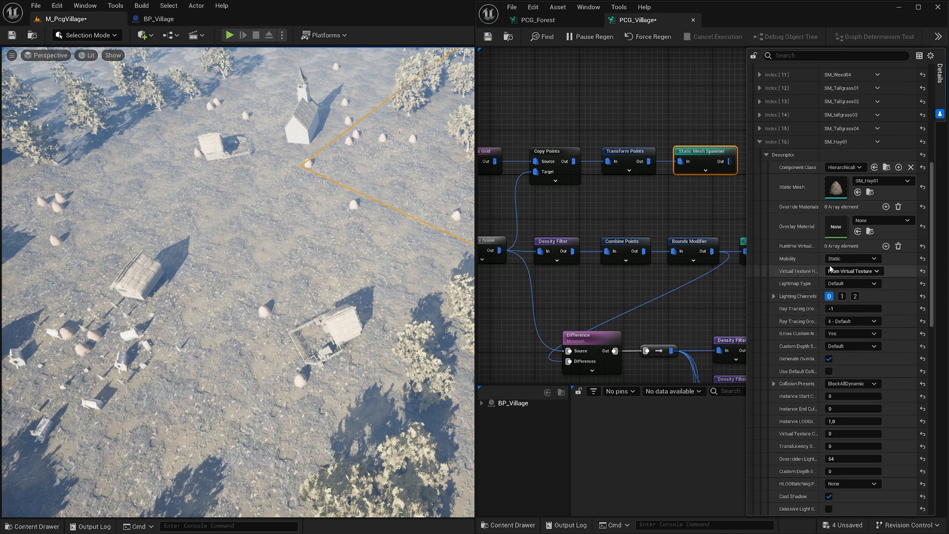
{"action": "scroll", "coordinate": [869, 316], "scroll_direction": "down", "scroll_amount": 3}
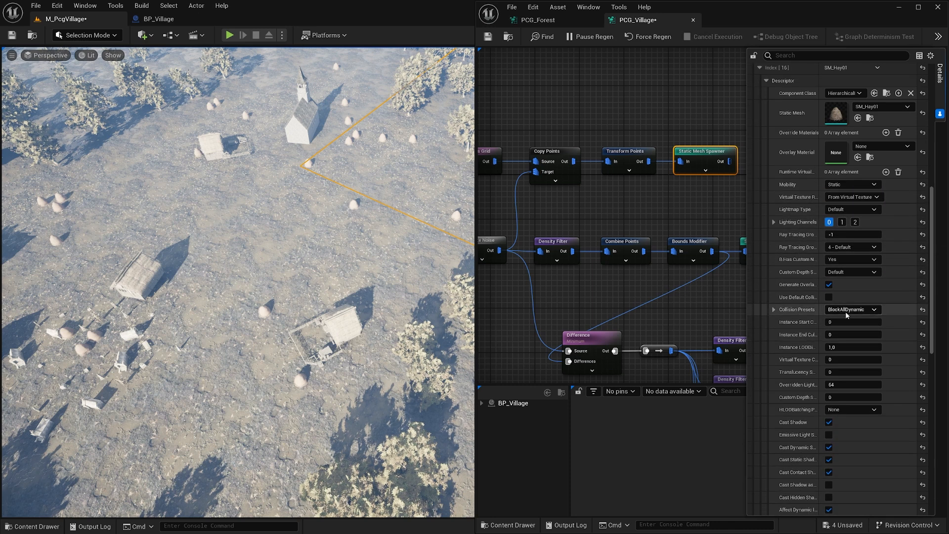
{"action": "scroll", "coordinate": [802, 302], "scroll_direction": "down", "scroll_amount": 6}
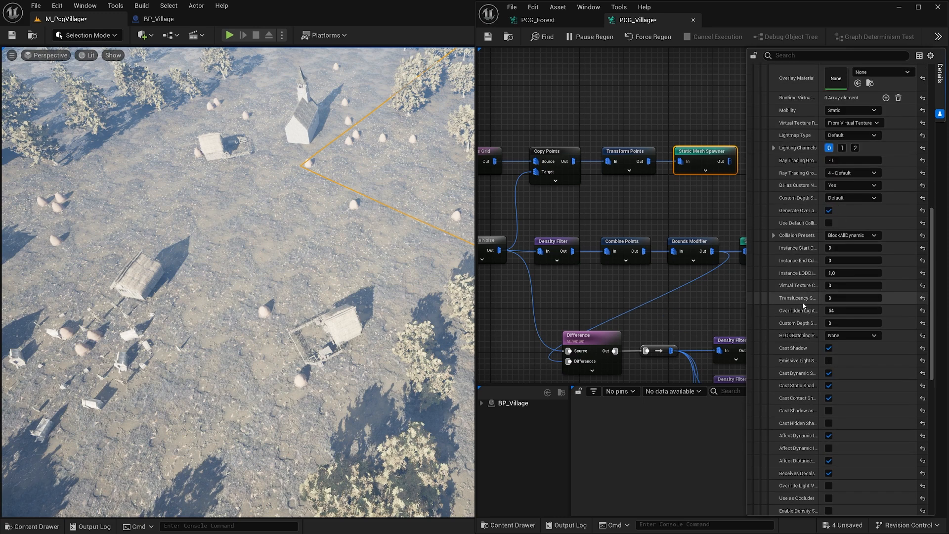
{"action": "scroll", "coordinate": [802, 306], "scroll_direction": "up", "scroll_amount": 10}
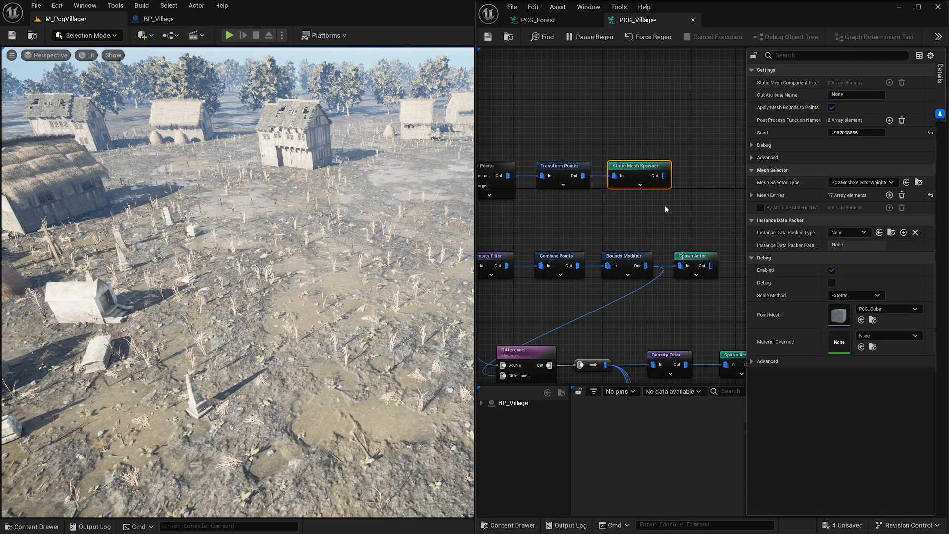
- List the mesh entries of the Static Mesh Spawner and check the weight of the SM_Grass01 entry
{"action": "right_click_drag", "start_coordinate": [664, 170], "coordinate": [688, 174]}
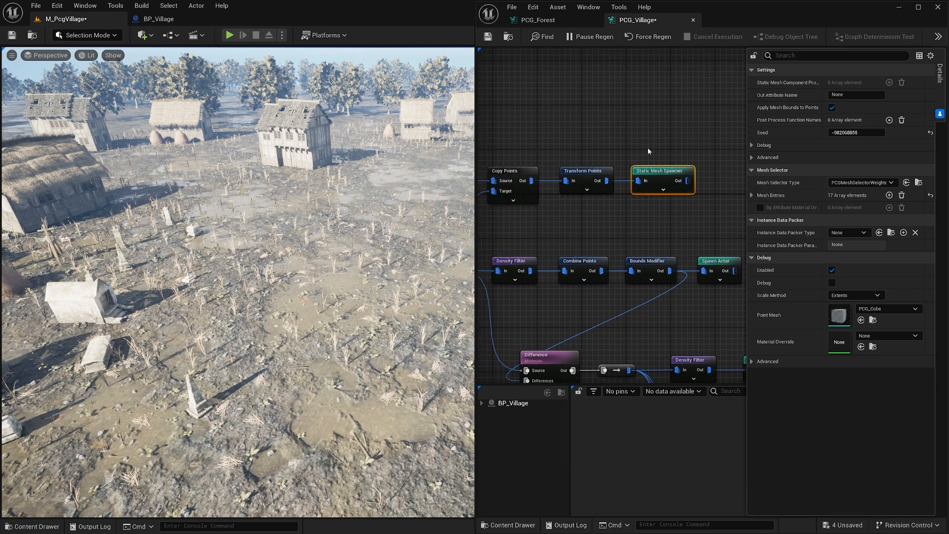
{"action": "left_click", "coordinate": [752, 195]}
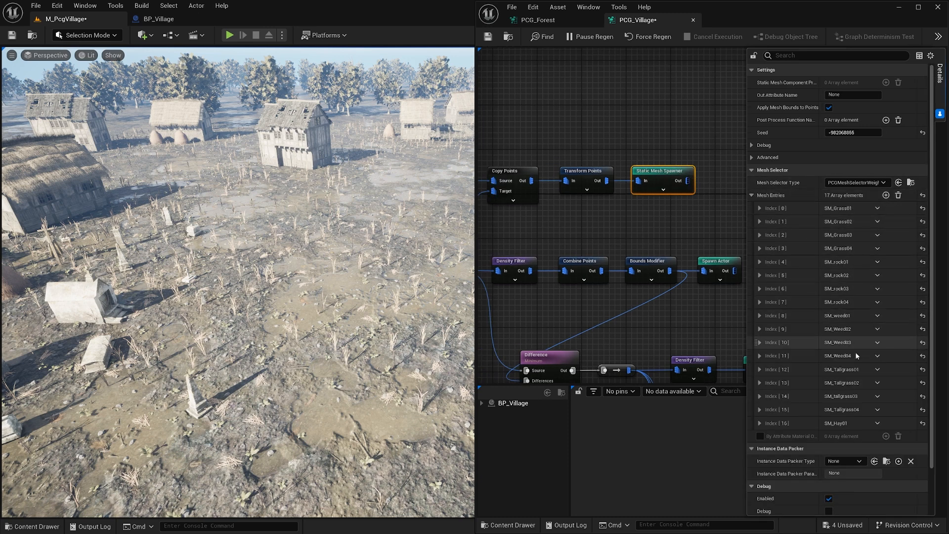
{"action": "left_click", "coordinate": [760, 208]}
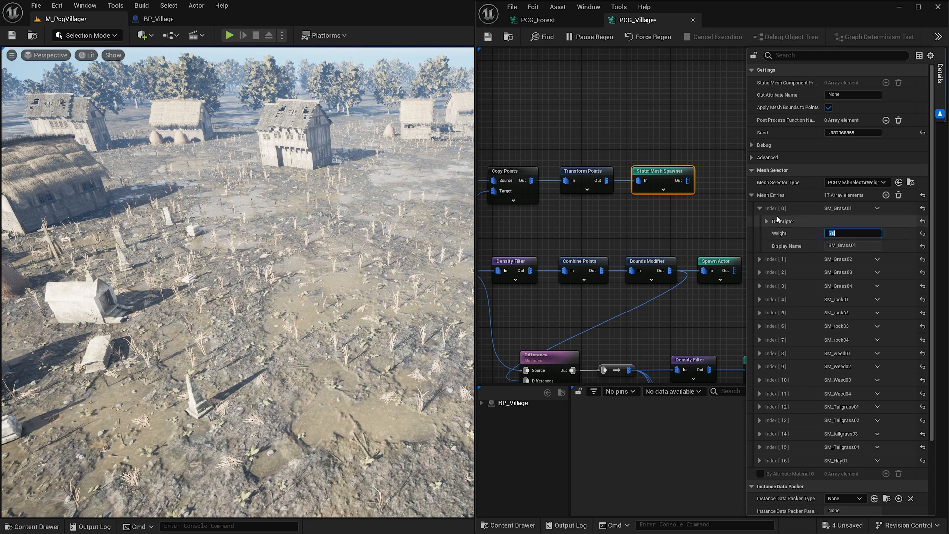
{"action": "left_click", "coordinate": [762, 208]}
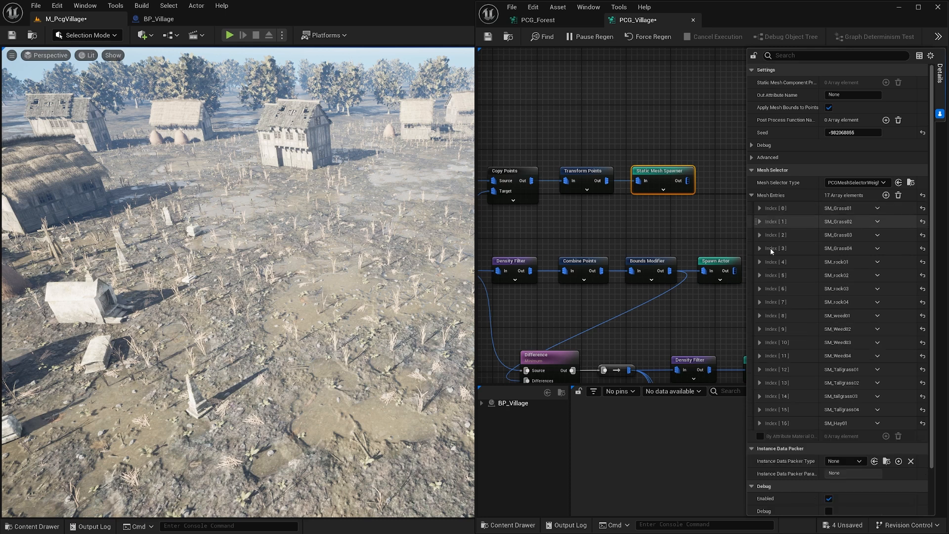
- Set the weights of the SM_Tallgrass01 and SM_Tallgrass02 entries in the Static Mesh Spawner to 30
{"action": "left_click", "coordinate": [760, 369]}
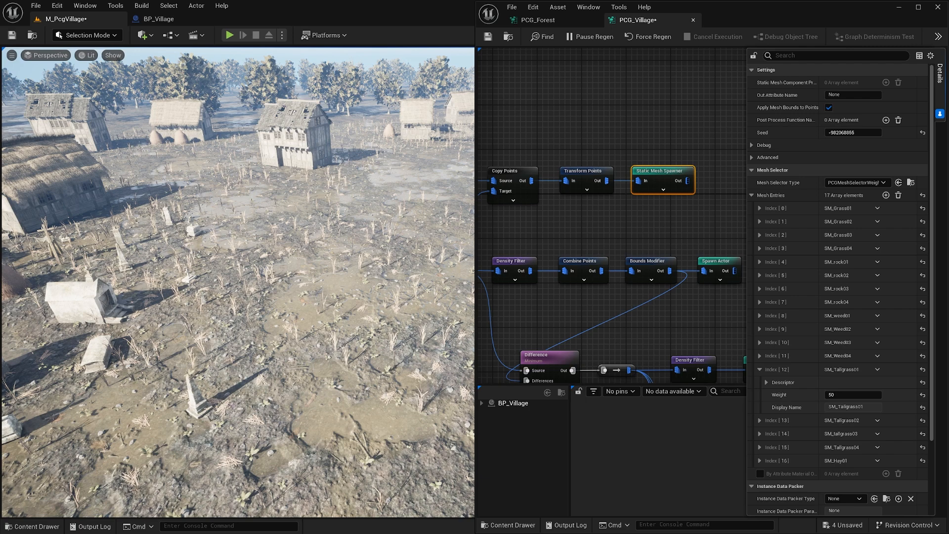
{"action": "right_click_drag", "start_coordinate": [300, 162], "coordinate": [282, 139]}
{"action": "key", "text": "q"}
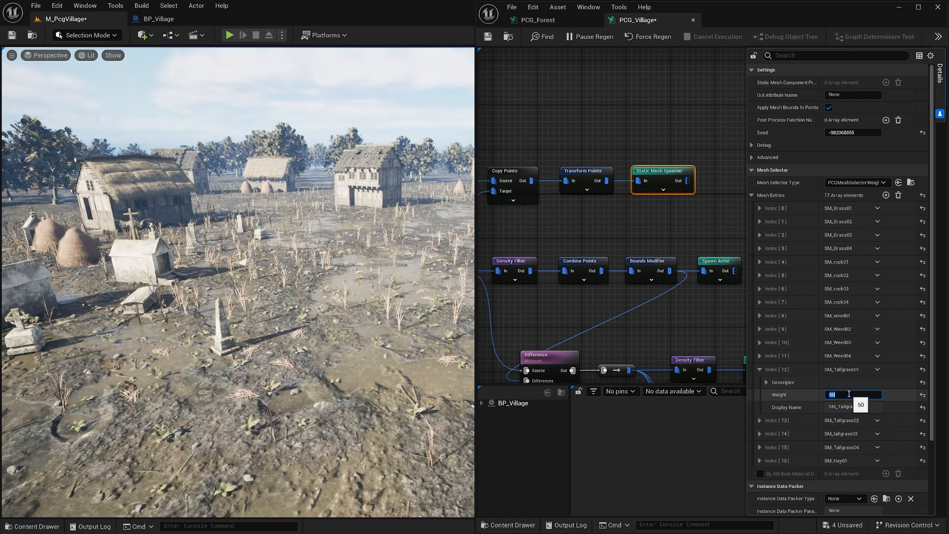
{"action": "left_click", "coordinate": [760, 421]}
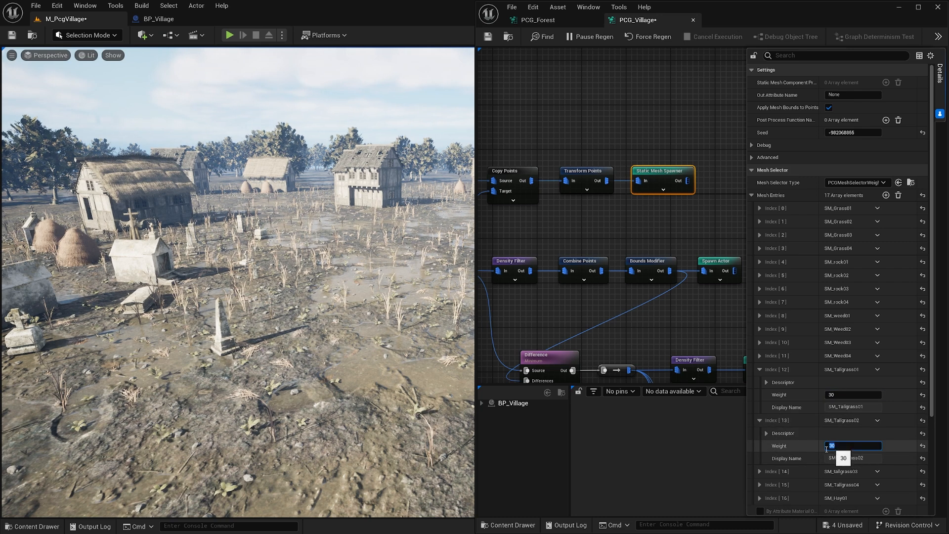
{"action": "scroll", "coordinate": [762, 442], "scroll_direction": "down", "scroll_amount": 2}
- Set the weights of the SM_tallgrass03 and SM_Tallgrass04 entries at indices 14 and 15 to 30
{"action": "left_click", "coordinate": [760, 442]}
{"action": "scroll", "coordinate": [845, 373], "scroll_direction": "down", "scroll_amount": 2}
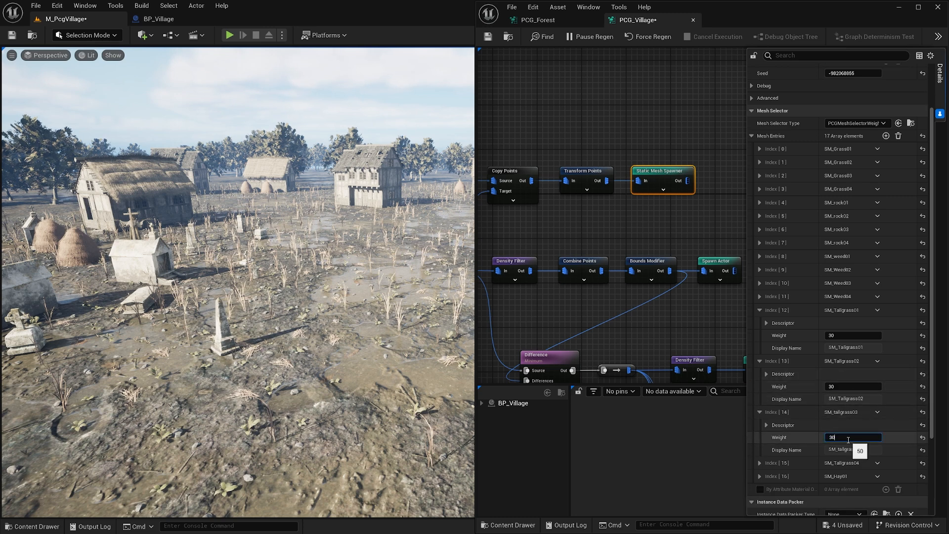
{"action": "key", "text": "Return"}
{"action": "left_click", "coordinate": [760, 463]}
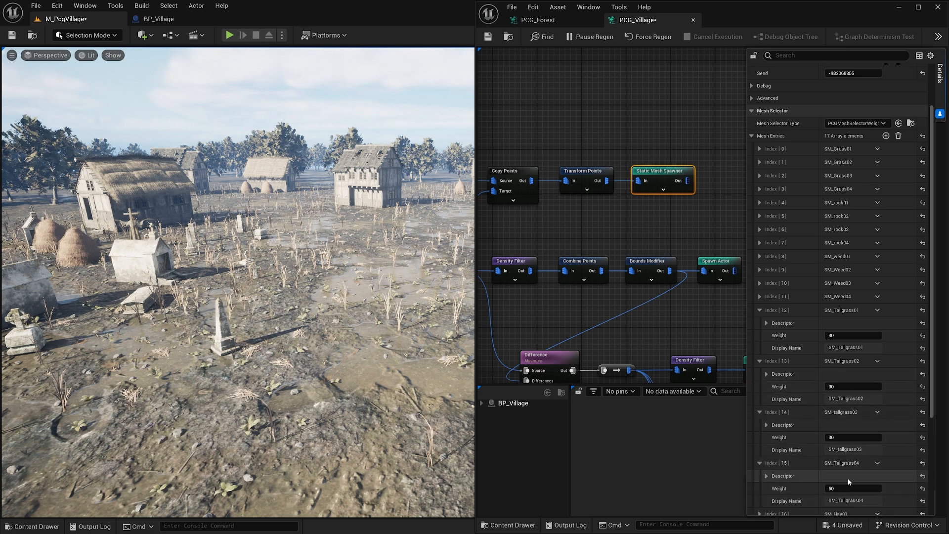
{"action": "left_click", "coordinate": [848, 488]}
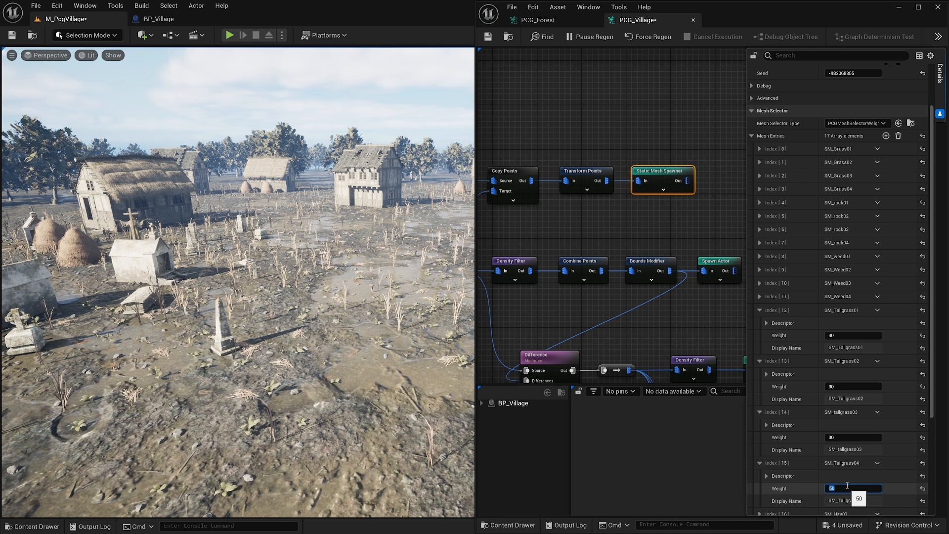
{"action": "scroll", "coordinate": [847, 486], "scroll_direction": "down", "scroll_amount": 4}
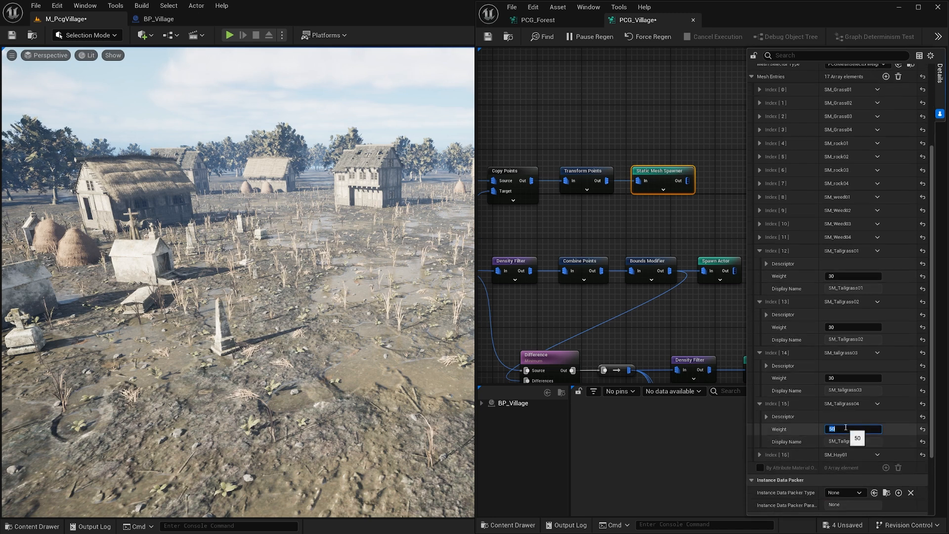
{"action": "type", "text": "30"}
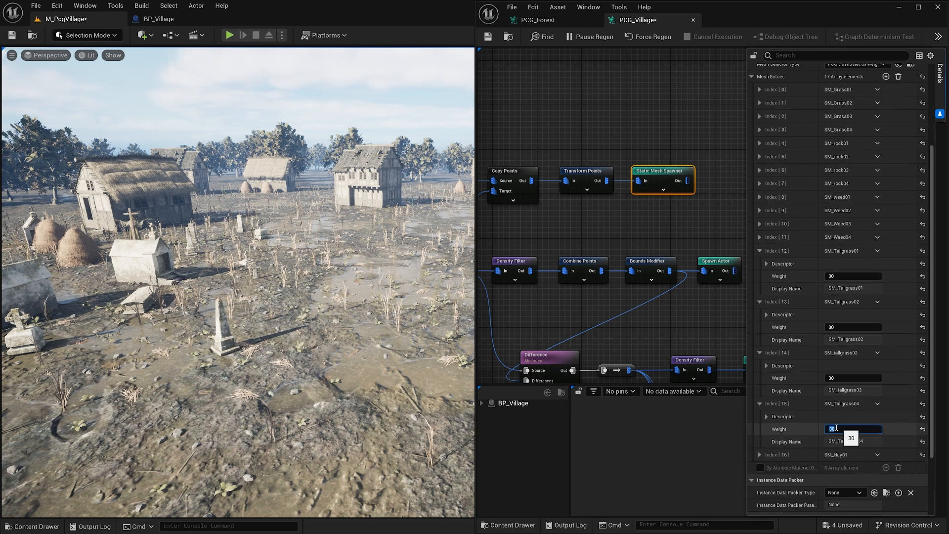
{"action": "key", "text": "Return"}
- Check the weight of the SM_Hay01 entry and examine the ground cover between the village houses
{"action": "left_click", "coordinate": [760, 455]}
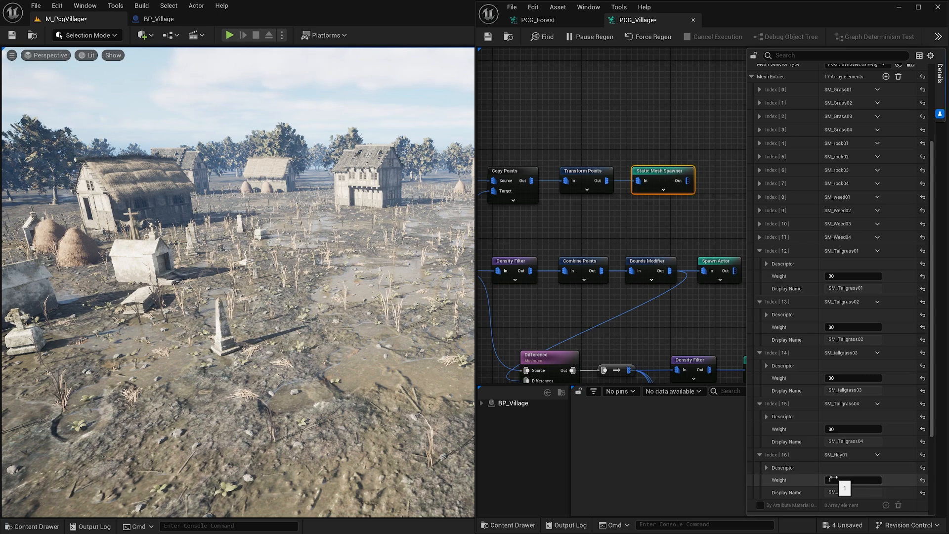
{"action": "right_click_drag", "start_coordinate": [238, 282], "coordinate": [173, 309]}
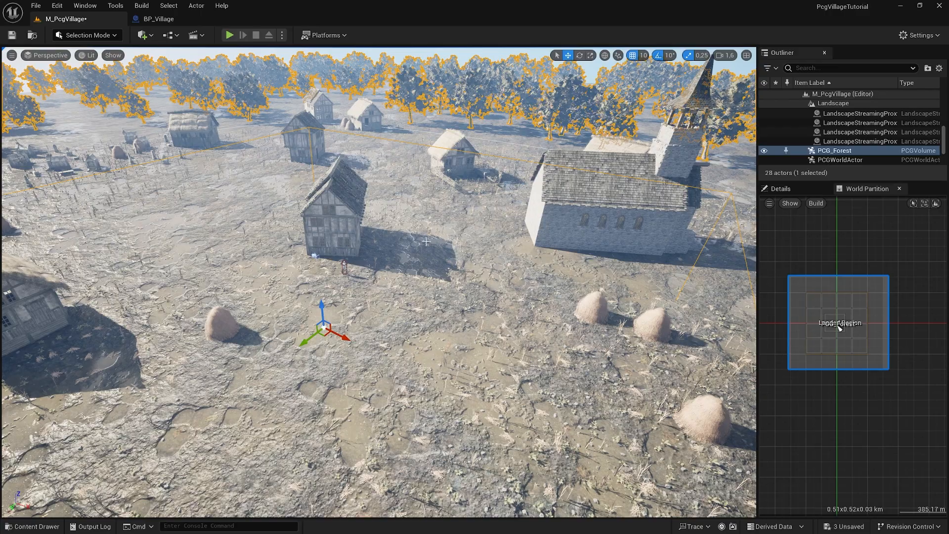
{"action": "right_click_drag", "start_coordinate": [379, 282], "coordinate": [368, 250]}
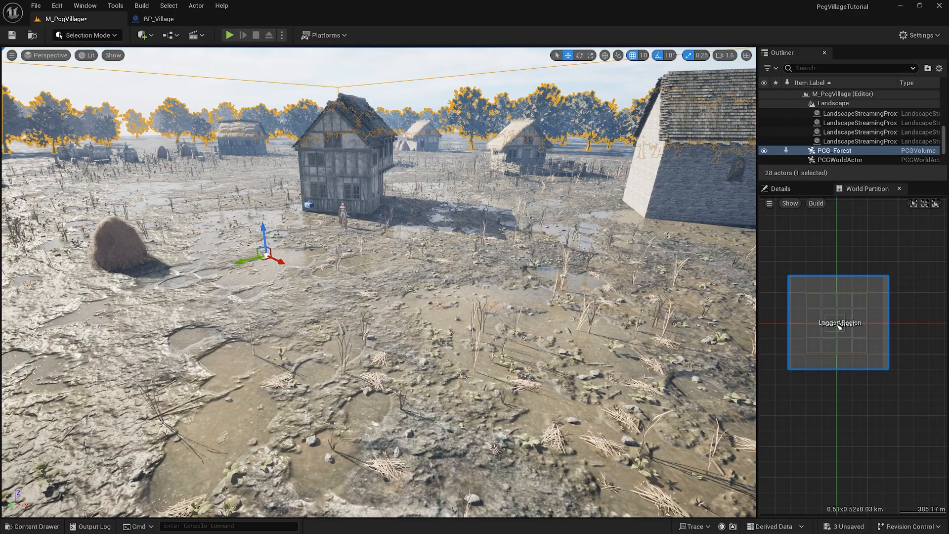
{"action": "right_click_drag", "start_coordinate": [379, 282], "coordinate": [359, 286]}
{"action": "right_click_drag", "start_coordinate": [296, 165], "coordinate": [318, 155]}
- Switch the level editor to Landscape mode with the Sculpt tool and start reshaping the terrain around the village
{"action": "left_click", "coordinate": [87, 35]}
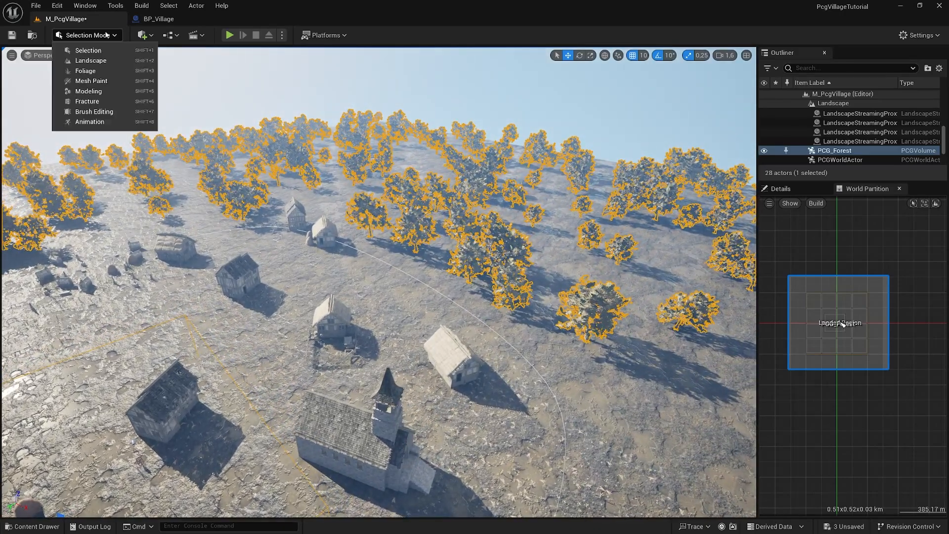
{"action": "left_click", "coordinate": [91, 61]}
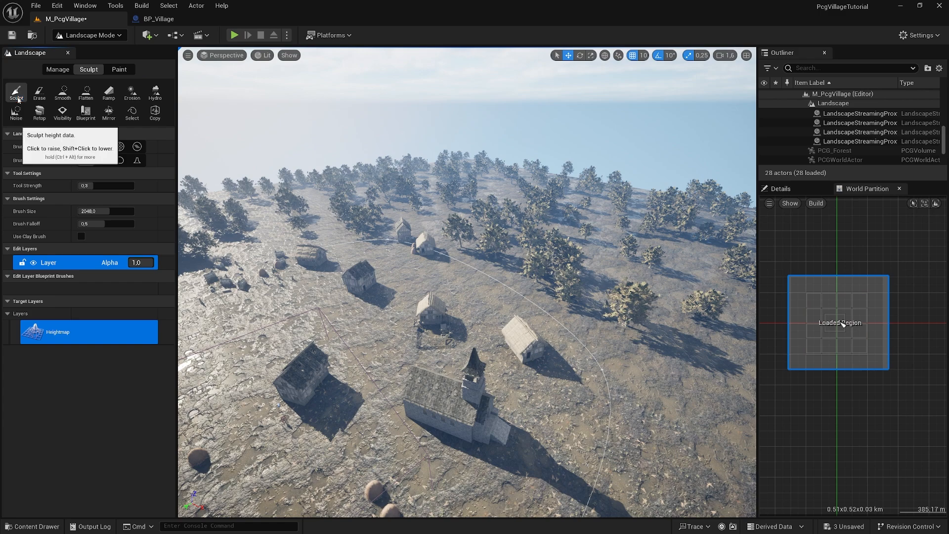
{"action": "key", "text": "w"}
{"action": "right_click_drag", "start_coordinate": [511, 189], "coordinate": [557, 191]}
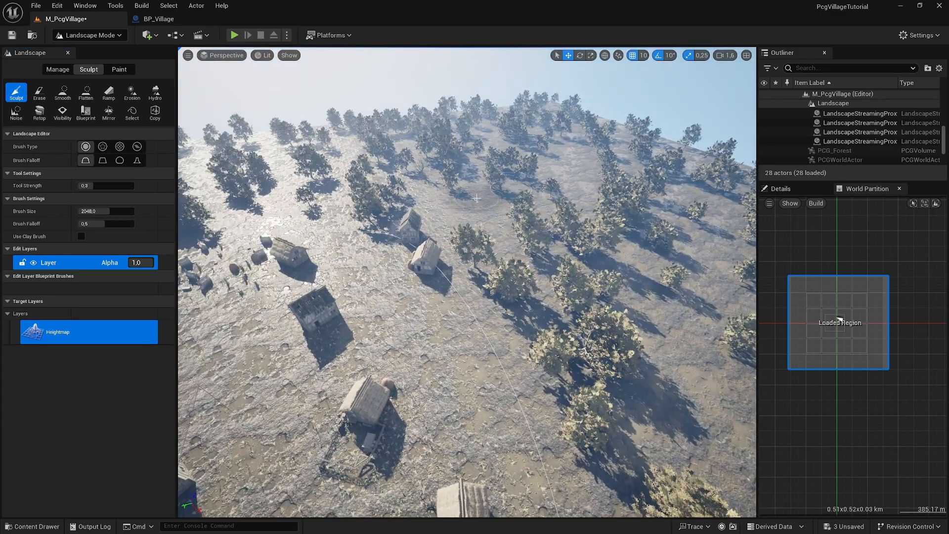
{"action": "key", "text": "1"}
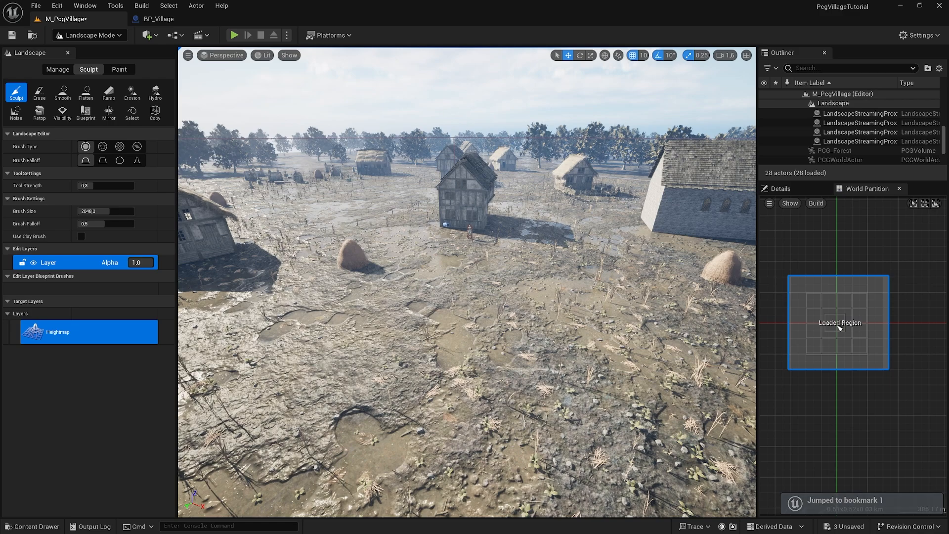
{"action": "key", "text": "e"}
{"action": "key", "text": "w"}
{"action": "right_click_drag", "start_coordinate": [514, 131], "coordinate": [443, 118]}
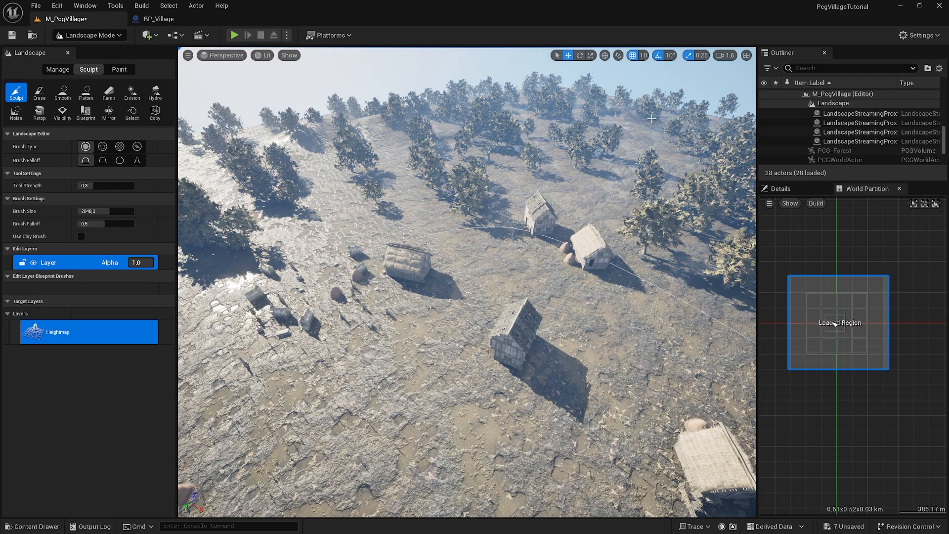
- Sculpt raised mounds and hills into the landscape across the forest outside the village
{"action": "right_click_drag", "start_coordinate": [652, 119], "coordinate": [643, 94]}
{"action": "key", "text": "w"}
{"action": "scroll", "coordinate": [694, 102], "scroll_direction": "up", "scroll_amount": 1}
{"action": "scroll", "coordinate": [696, 68], "scroll_direction": "up", "scroll_amount": 3}
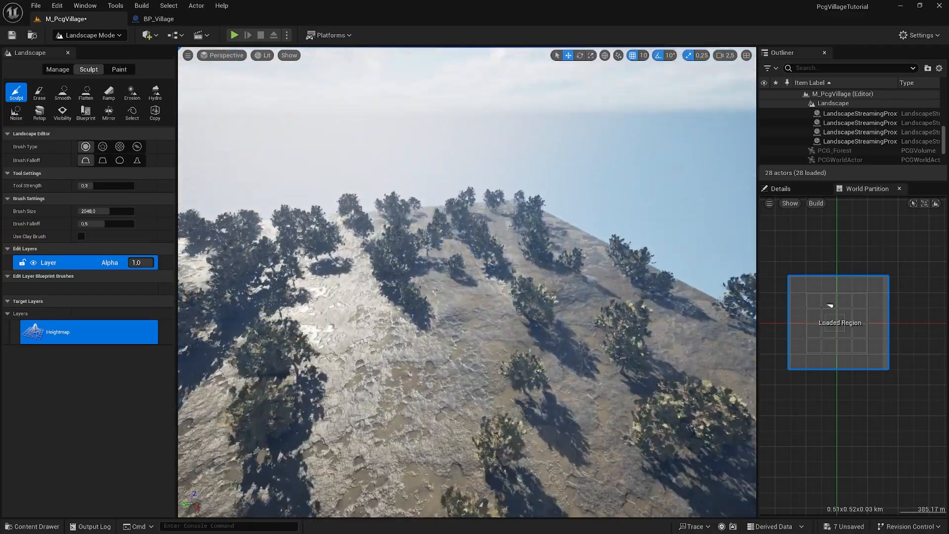
{"action": "right_click_drag", "start_coordinate": [459, 163], "coordinate": [380, 202]}
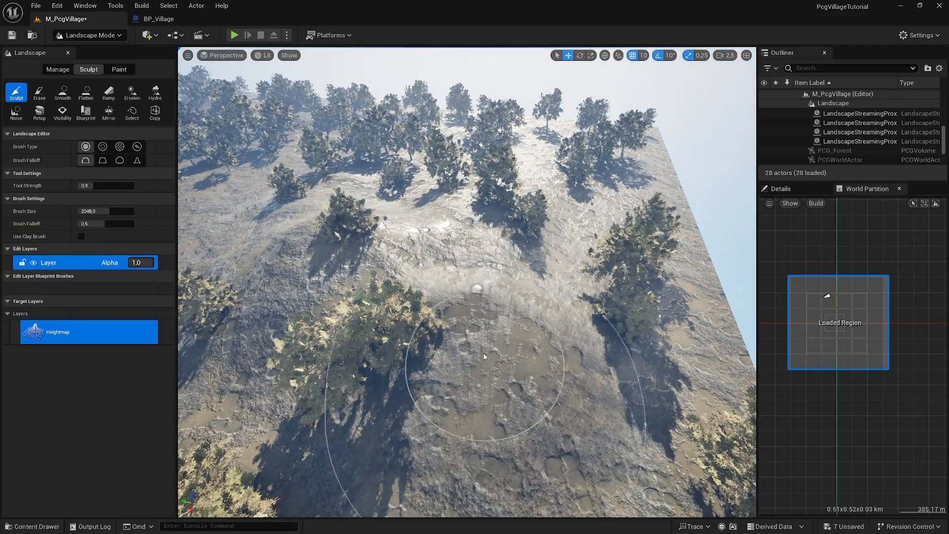
{"action": "right_click_drag", "start_coordinate": [484, 356], "coordinate": [525, 274]}
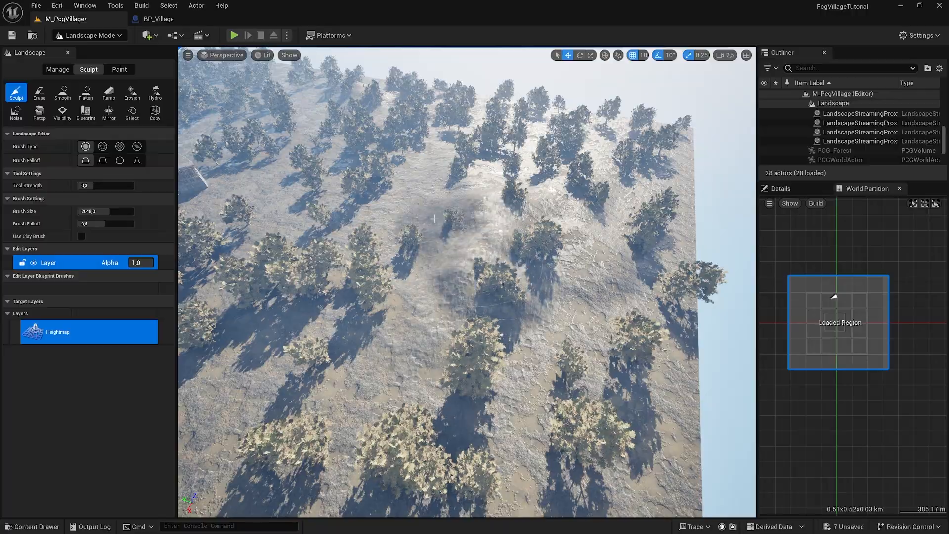
{"action": "right_click_drag", "start_coordinate": [435, 219], "coordinate": [368, 210]}
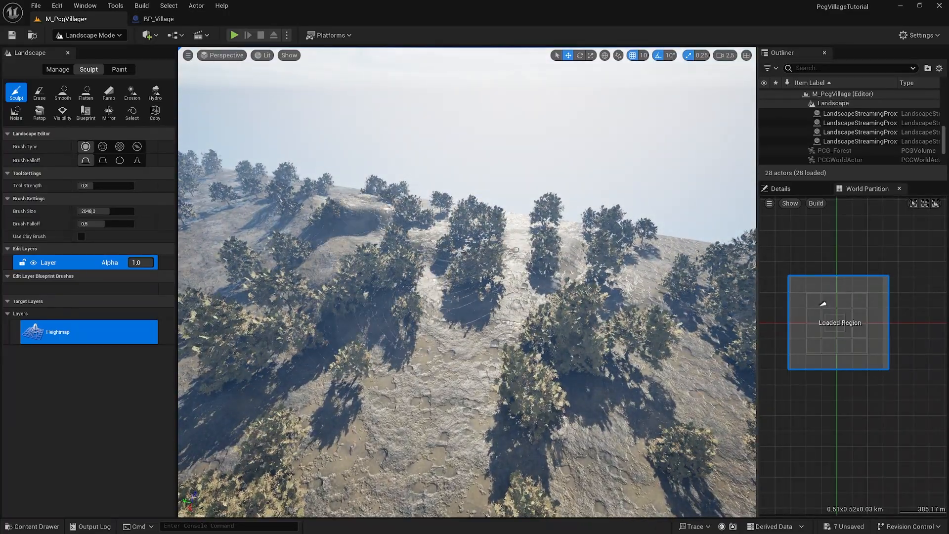
{"action": "right_click_drag", "start_coordinate": [477, 261], "coordinate": [477, 260]}
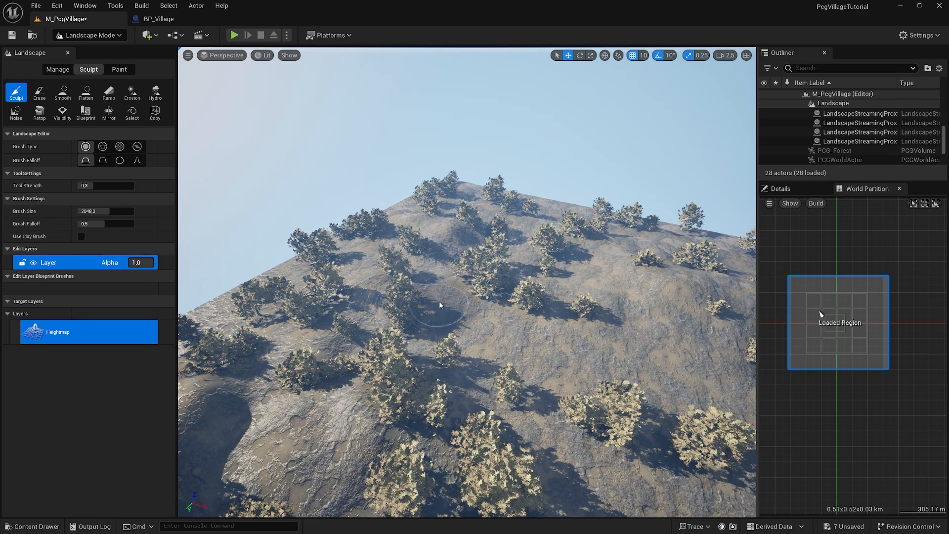
{"action": "right_click_drag", "start_coordinate": [440, 305], "coordinate": [515, 307]}
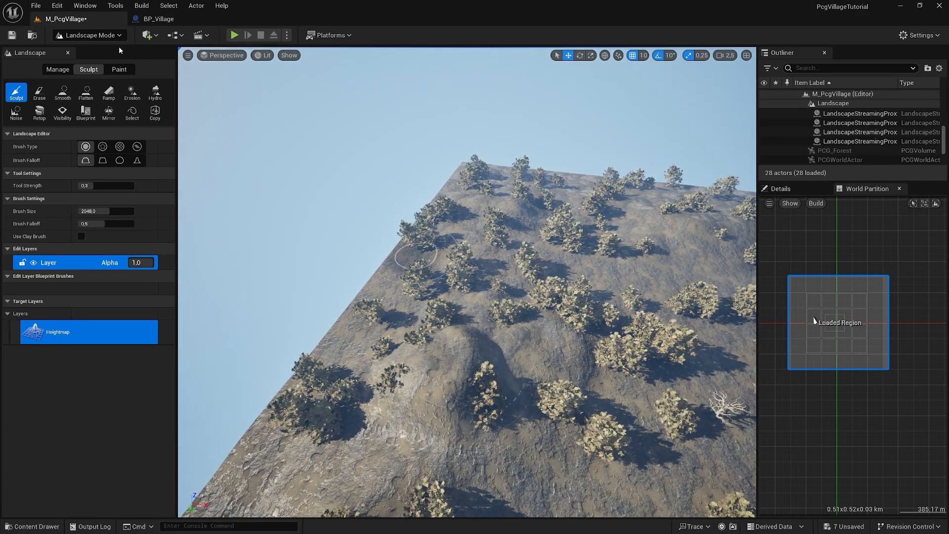
- Return to Selection mode and examine how the forest trees sit on the sculpted slopes with the PCG_Forest graph open
{"action": "left_click", "coordinate": [89, 35]}
{"action": "left_click", "coordinate": [80, 47]}
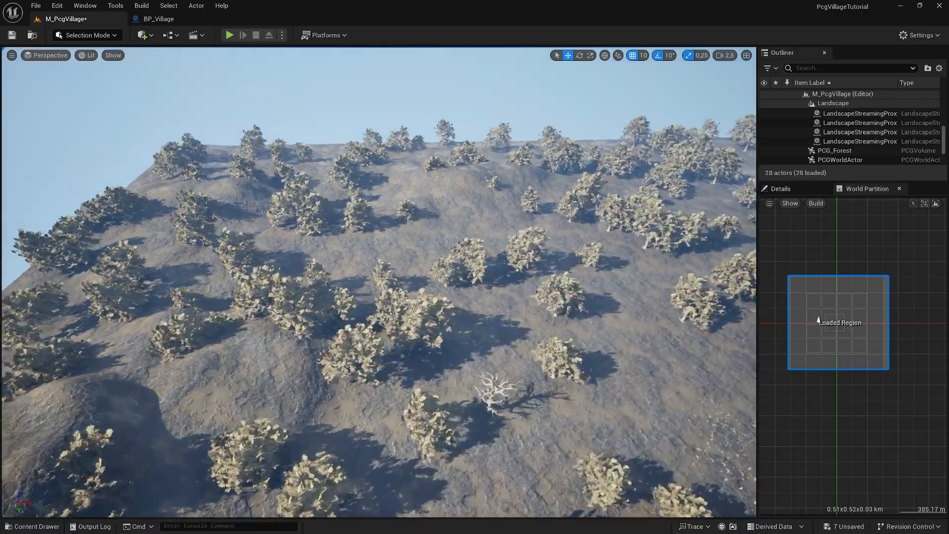
{"action": "right_click_drag", "start_coordinate": [533, 316], "coordinate": [533, 316]}
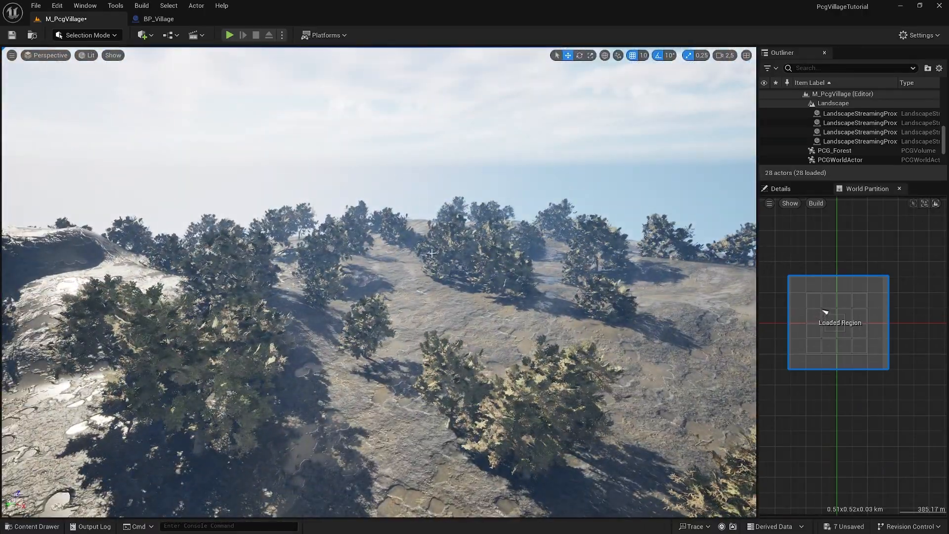
{"action": "right_click_drag", "start_coordinate": [510, 283], "coordinate": [449, 274]}
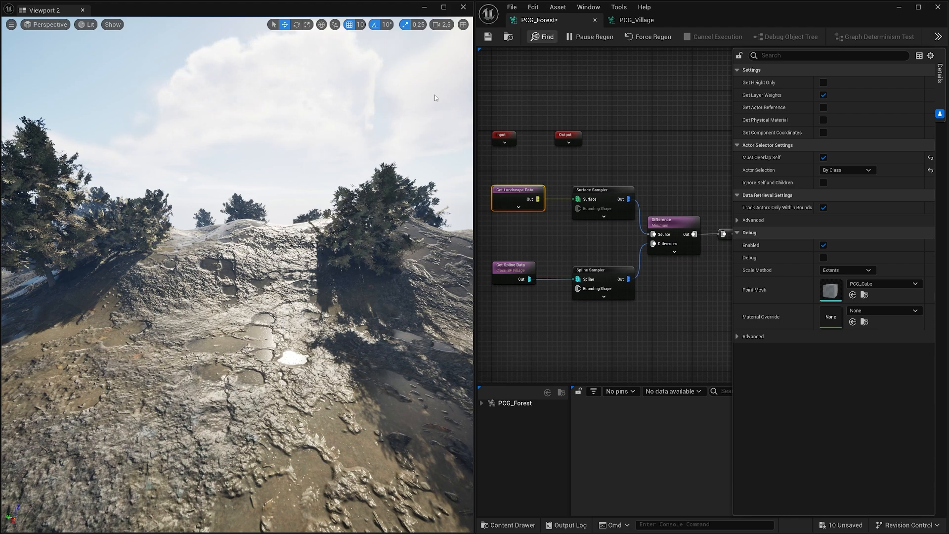
{"action": "key", "text": "e"}
{"action": "right_click_drag", "start_coordinate": [363, 254], "coordinate": [385, 268]}
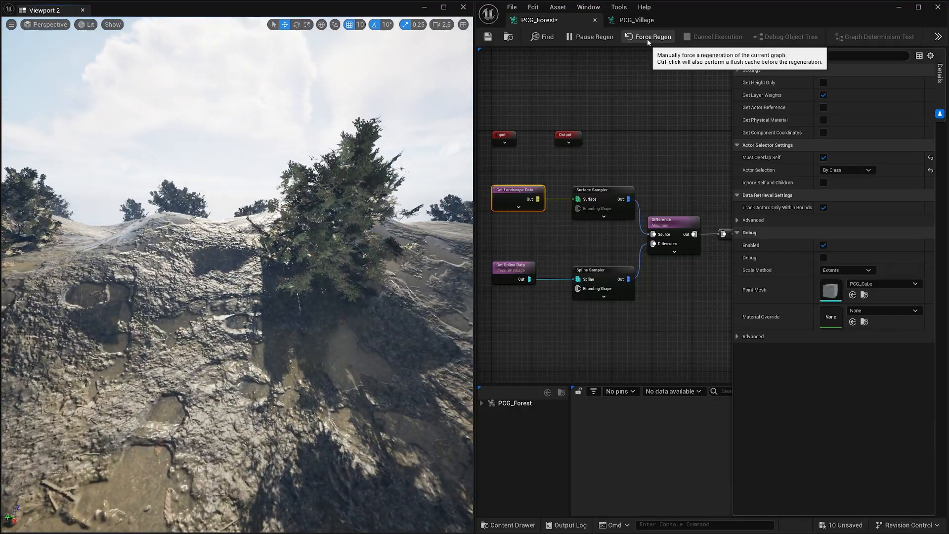
- Enable Get Height Only on the Get Landscape Data node, force regeneration of PCG_Forest, and inspect how the trunks meet the slopes
{"action": "left_click", "coordinate": [648, 37]}
{"action": "mouse_move", "coordinate": [365, 164]}
{"action": "right_mouse_down"}
{"action": "mouse_move", "coordinate": [399, 166]}
{"action": "mouse_move", "coordinate": [369, 171]}
{"action": "right_mouse_up"}
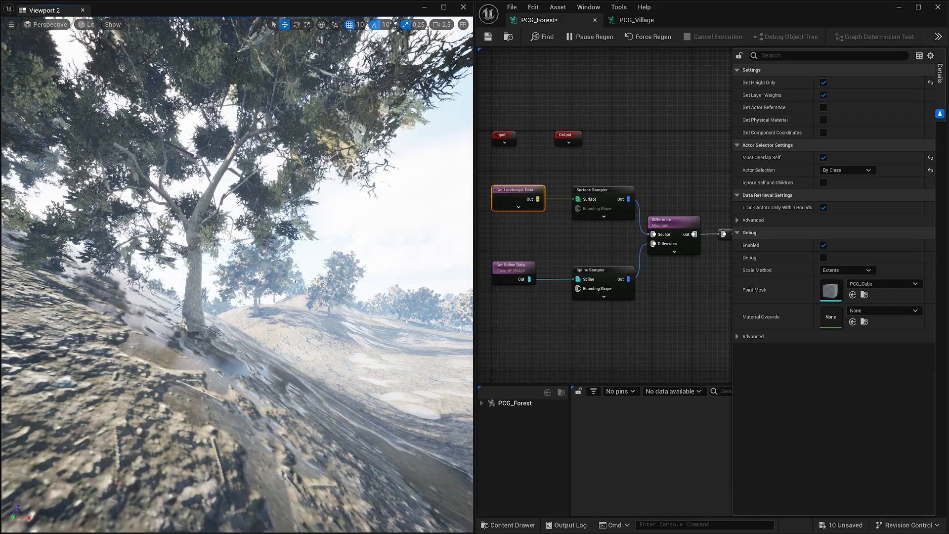
{"action": "key", "text": "d"}
{"action": "right_click_drag", "start_coordinate": [316, 275], "coordinate": [158, 275]}
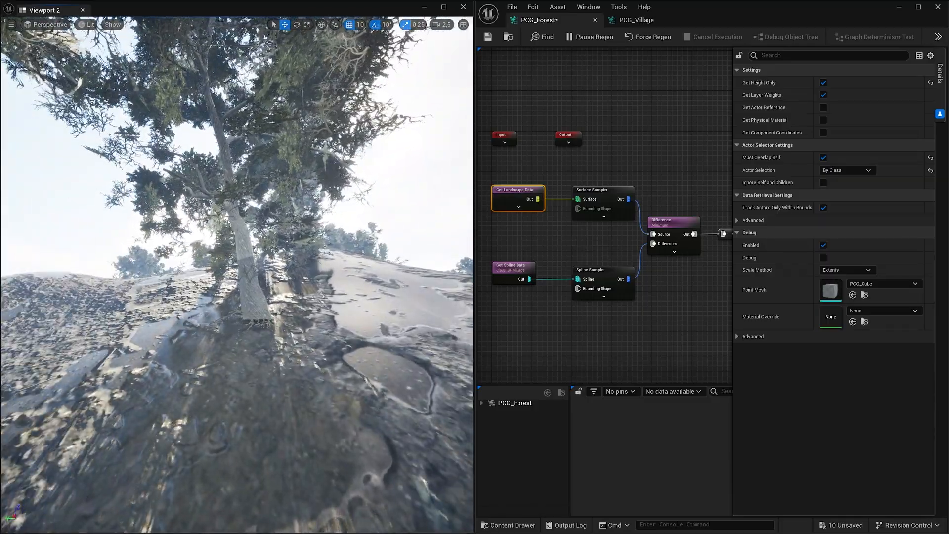
{"action": "key", "text": "w"}
{"action": "right_click_drag", "start_coordinate": [238, 275], "coordinate": [303, 259]}
{"action": "key", "text": "s"}
{"action": "key", "text": "w"}
{"action": "key", "text": "a"}
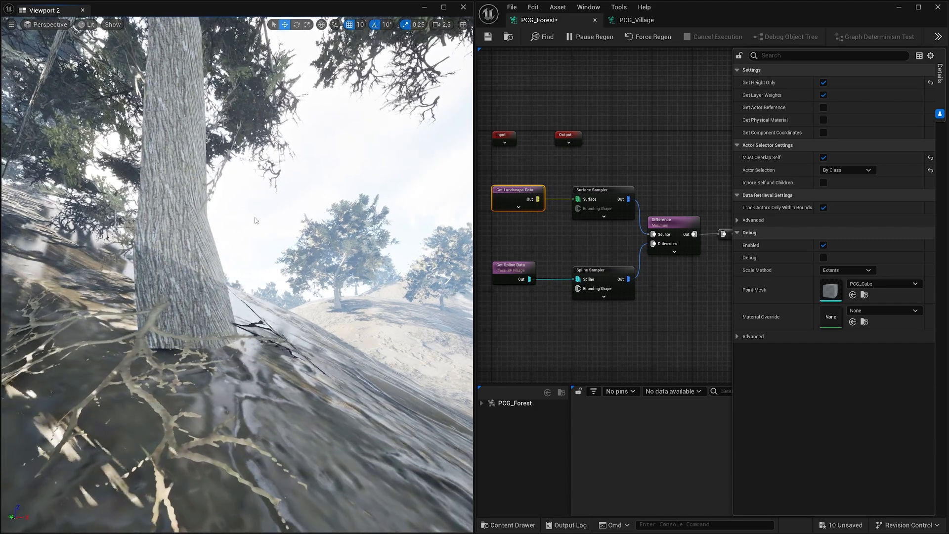
- Set the Z value of Offset Min and Offset Max to -50 on the forest's Transform Points node and check the trunks
{"action": "right_click_drag", "start_coordinate": [681, 169], "coordinate": [508, 154]}
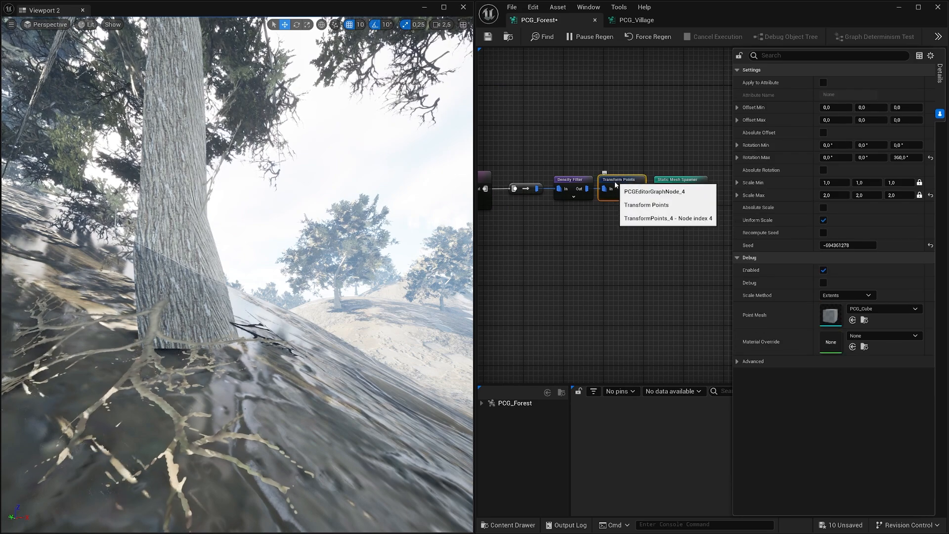
{"action": "left_click", "coordinate": [620, 185]}
{"action": "left_click", "coordinate": [900, 108]}
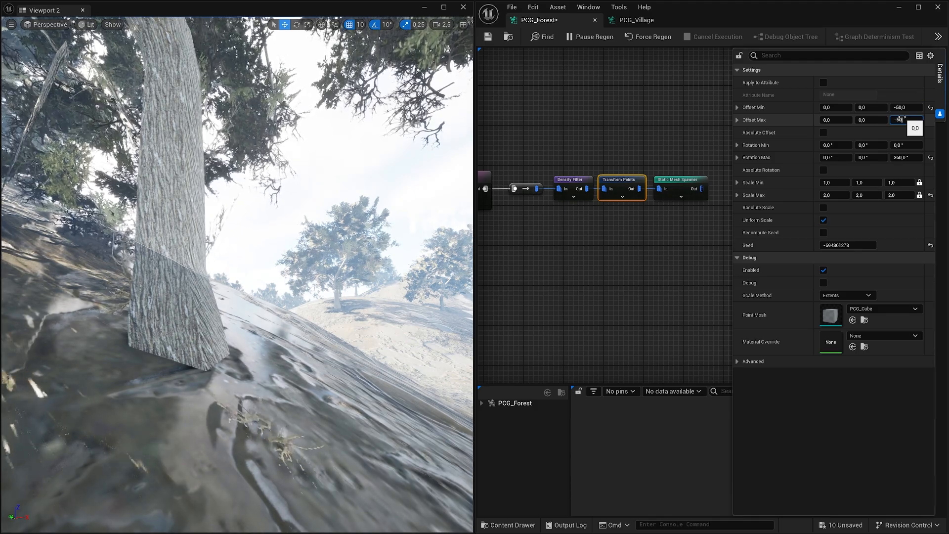
{"action": "mouse_move", "coordinate": [238, 274]}
{"action": "right_mouse_down"}
{"action": "mouse_move", "coordinate": [277, 282]}
{"action": "mouse_move", "coordinate": [237, 281]}
{"action": "right_mouse_up"}
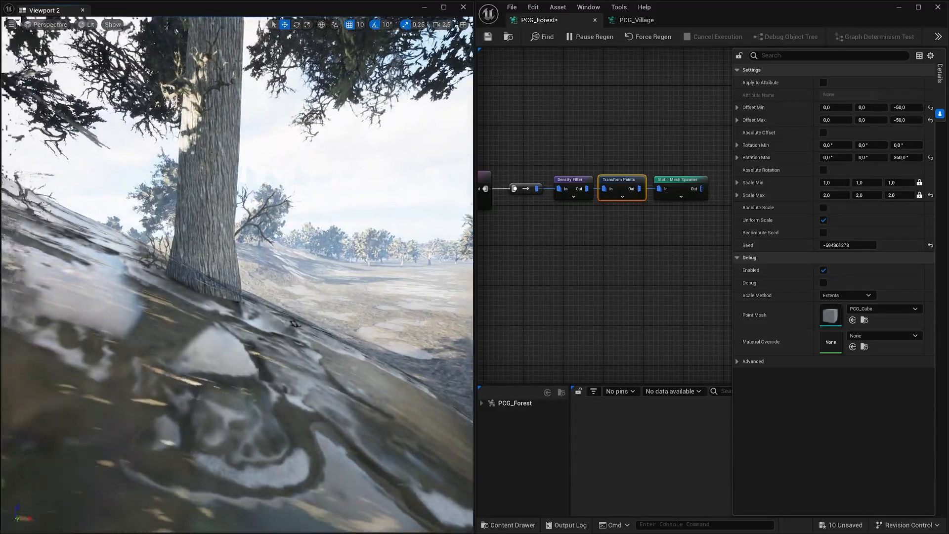
{"action": "right_click_drag", "start_coordinate": [237, 274], "coordinate": [233, 294]}
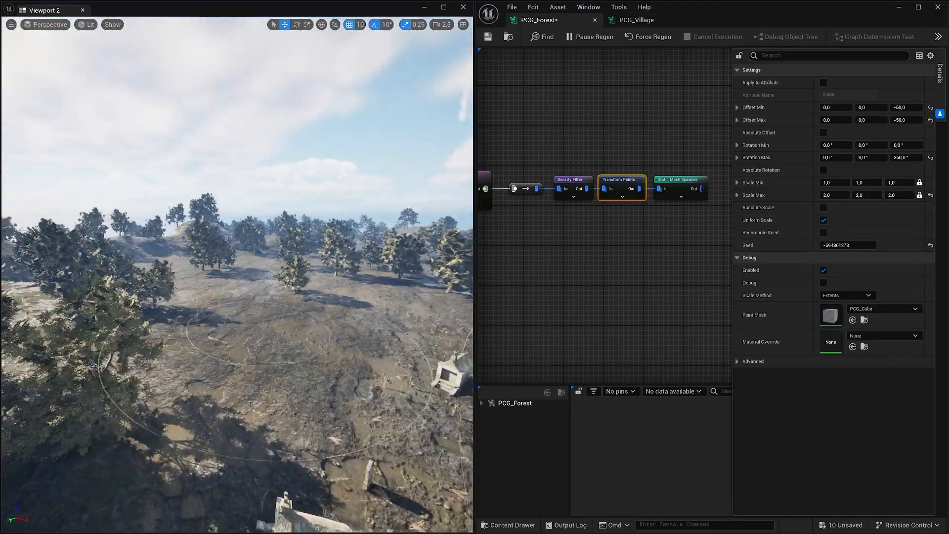
- Minimise the floating viewport and graph windows, and use the landscape Noise tool with a brush size of about 2826 around the village
{"action": "right_click_drag", "start_coordinate": [305, 144], "coordinate": [252, 134]}
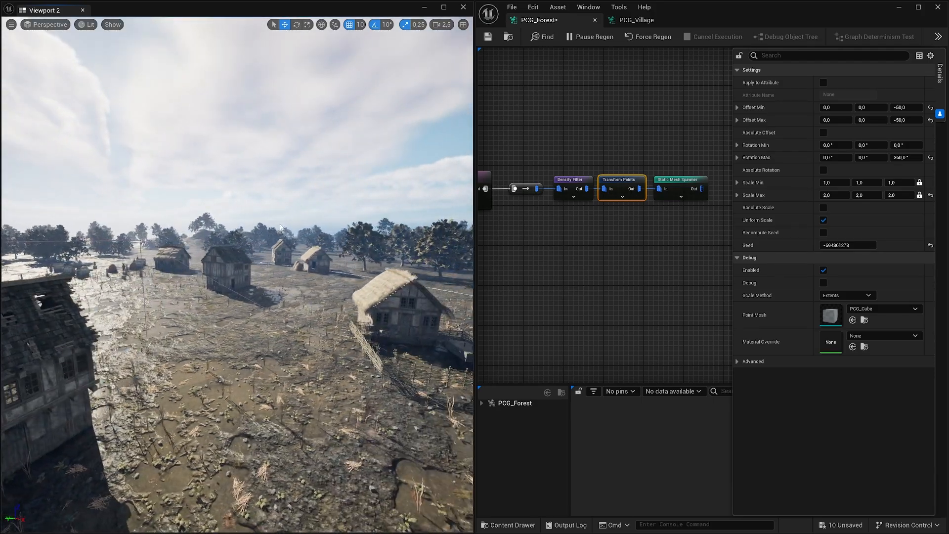
{"action": "right_click_drag", "start_coordinate": [280, 228], "coordinate": [188, 241]}
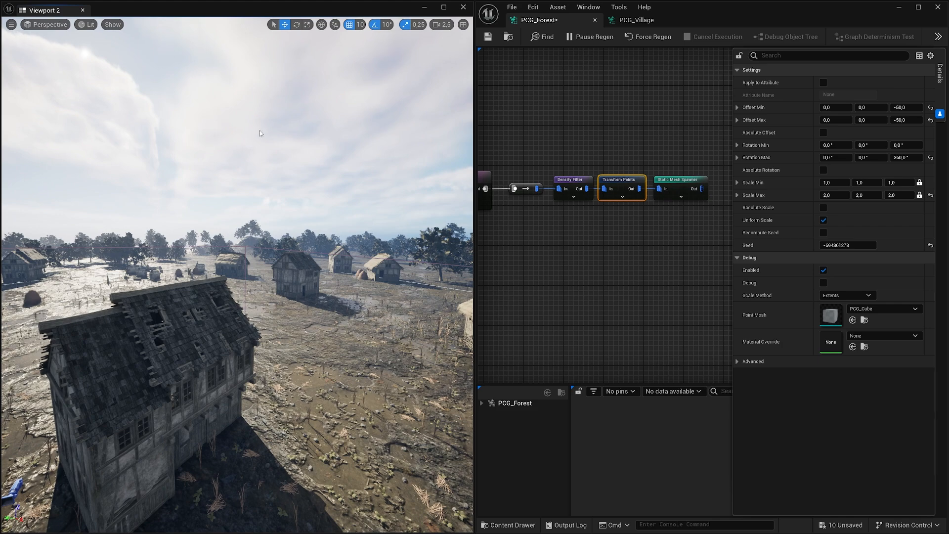
{"action": "right_click_drag", "start_coordinate": [261, 134], "coordinate": [232, 135]}
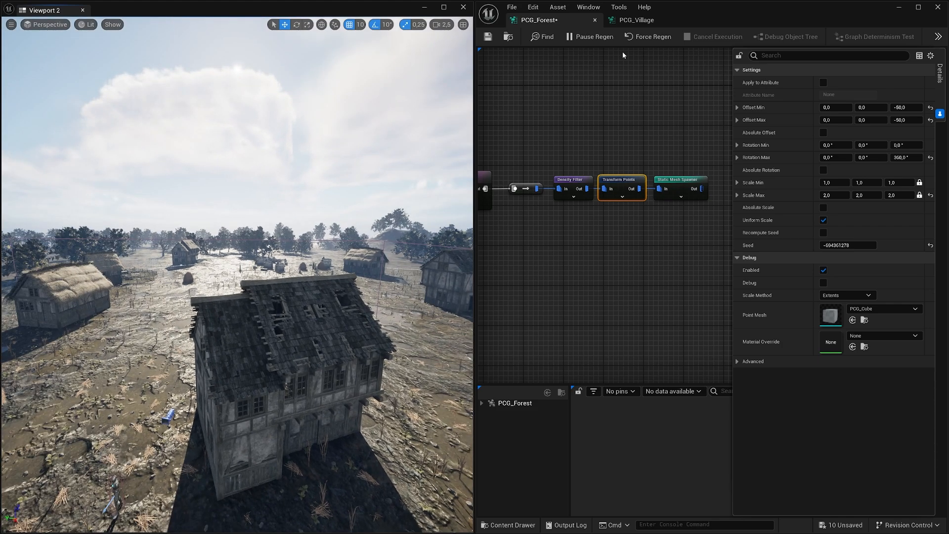
{"action": "left_click", "coordinate": [424, 7]}
{"action": "left_click", "coordinate": [899, 7]}
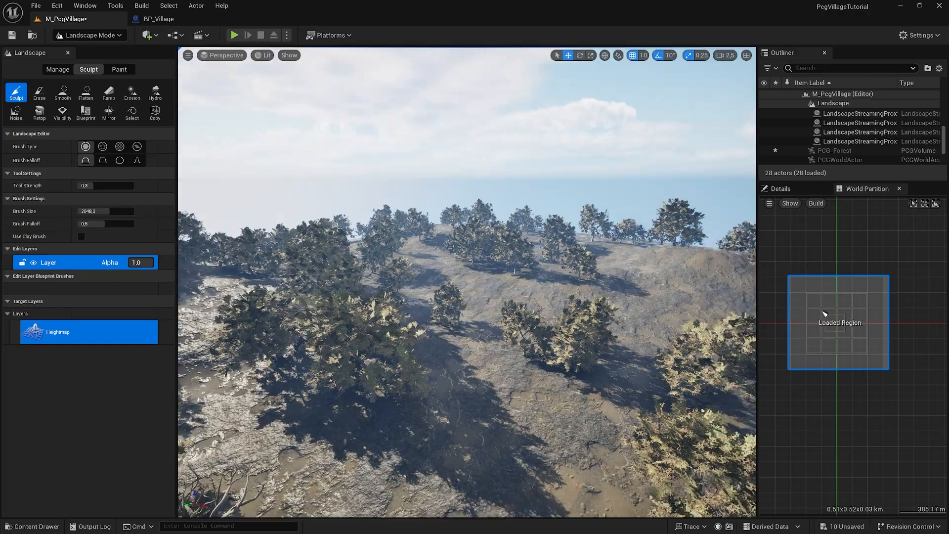
{"action": "right_click_drag", "start_coordinate": [468, 282], "coordinate": [336, 222]}
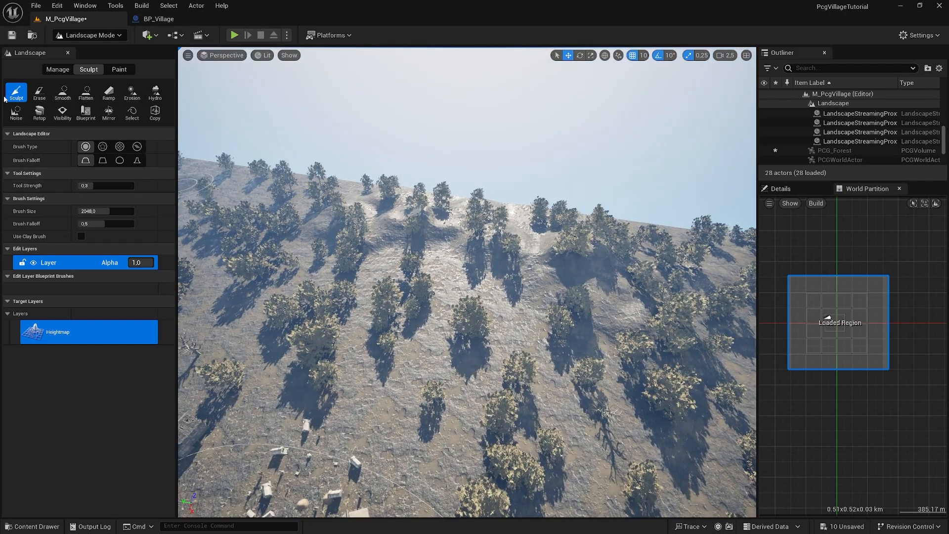
{"action": "left_click", "coordinate": [16, 112]}
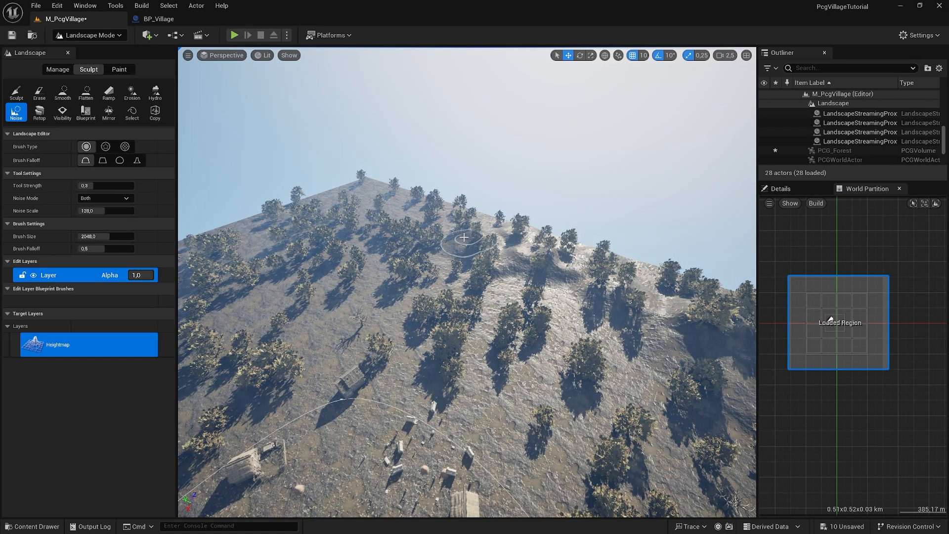
{"action": "left_click_drag", "start_coordinate": [105, 236], "coordinate": [114, 236]}
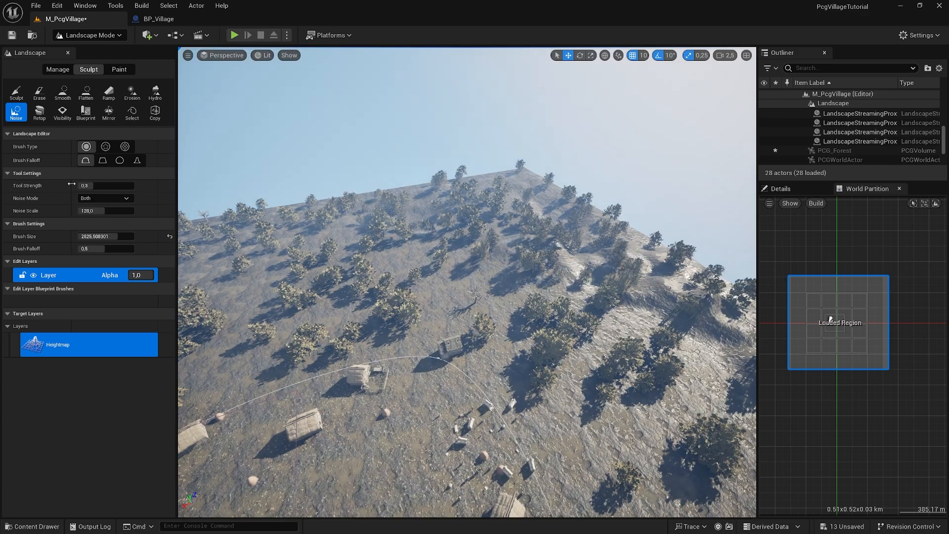
- Sculpt hills around the village at brush size about 4716 and strength about 0.32, and set the Noise tool's strength to about 0.2
{"action": "left_click", "coordinate": [16, 93]}
{"action": "left_click_drag", "start_coordinate": [93, 186], "coordinate": [94, 186]}
{"action": "left_click_drag", "start_coordinate": [117, 211], "coordinate": [129, 211]}
{"action": "left_click_drag", "start_coordinate": [626, 233], "coordinate": [436, 183]}
{"action": "right_click_drag", "start_coordinate": [435, 183], "coordinate": [456, 221]}
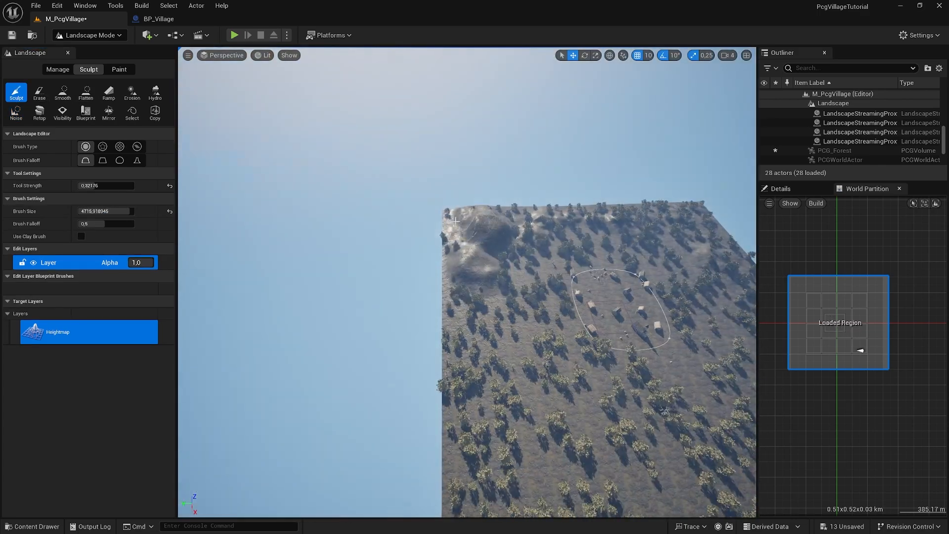
{"action": "left_click_drag", "start_coordinate": [460, 292], "coordinate": [467, 366]}
{"action": "right_click_drag", "start_coordinate": [468, 366], "coordinate": [425, 395]}
{"action": "mouse_move", "coordinate": [425, 425]}
{"action": "left_mouse_down"}
{"action": "mouse_move", "coordinate": [680, 401]}
{"action": "mouse_move", "coordinate": [593, 207]}
{"action": "mouse_move", "coordinate": [534, 201]}
{"action": "left_mouse_up"}
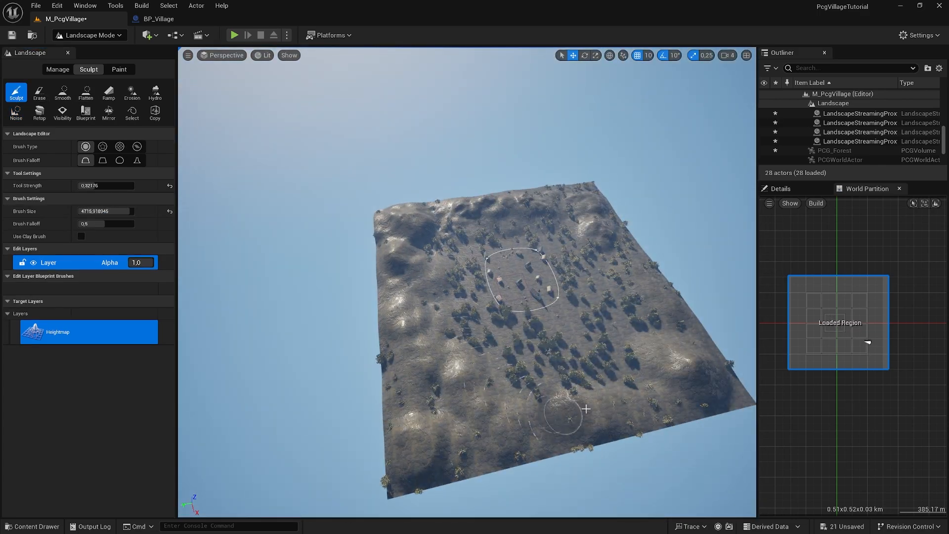
{"action": "left_click", "coordinate": [16, 112]}
{"action": "left_click_drag", "start_coordinate": [95, 186], "coordinate": [89, 186]}
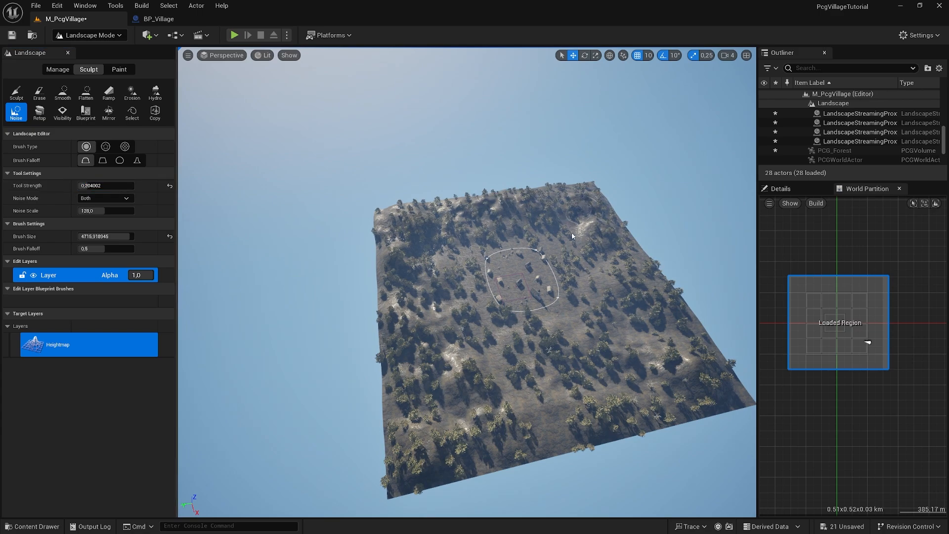
- Jump to camera bookmark 1 over the village and return the level editor to Selection mode
{"action": "key", "text": "1"}
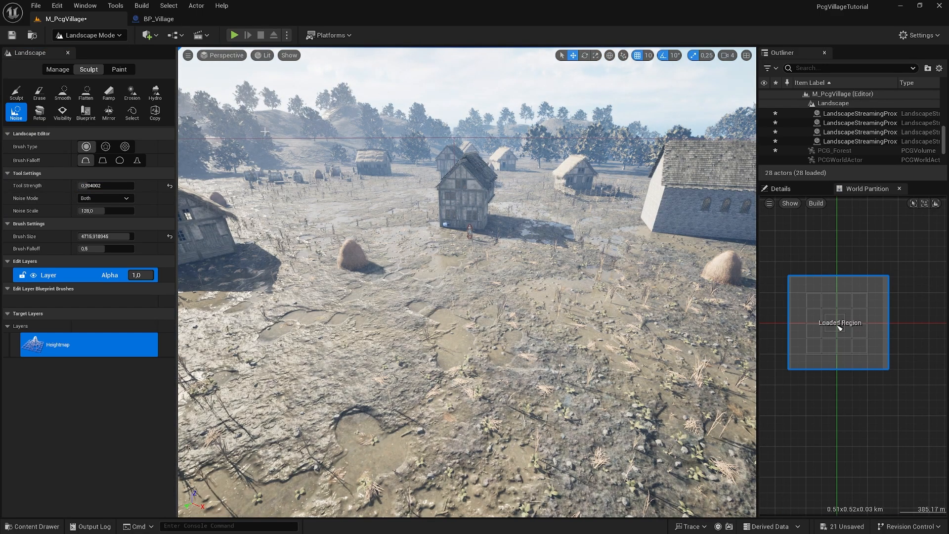
{"action": "mouse_move", "coordinate": [456, 128]}
{"action": "right_mouse_down"}
{"action": "mouse_move", "coordinate": [524, 129]}
{"action": "mouse_move", "coordinate": [461, 128]}
{"action": "right_mouse_up"}
{"action": "right_click_drag", "start_coordinate": [339, 142], "coordinate": [353, 169]}
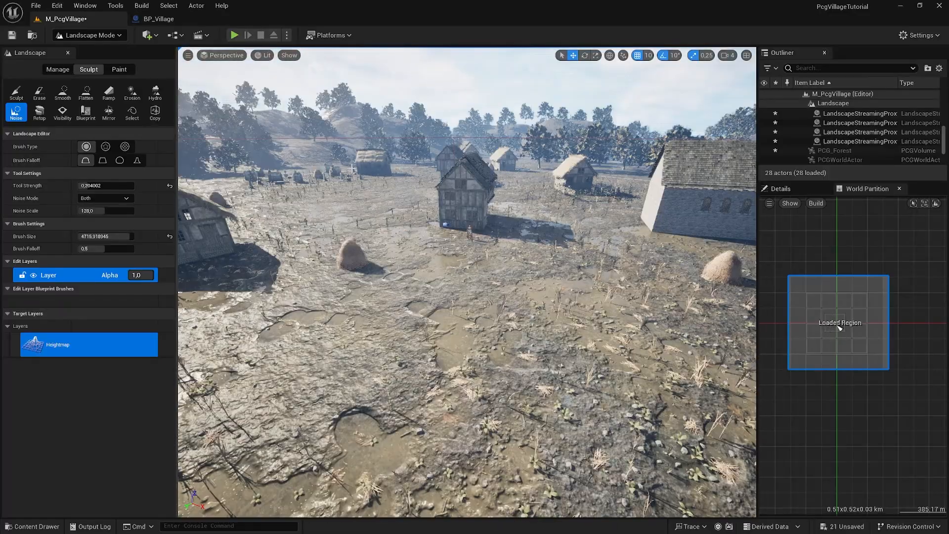
{"action": "key", "text": "1"}
{"action": "left_click", "coordinate": [89, 35]}
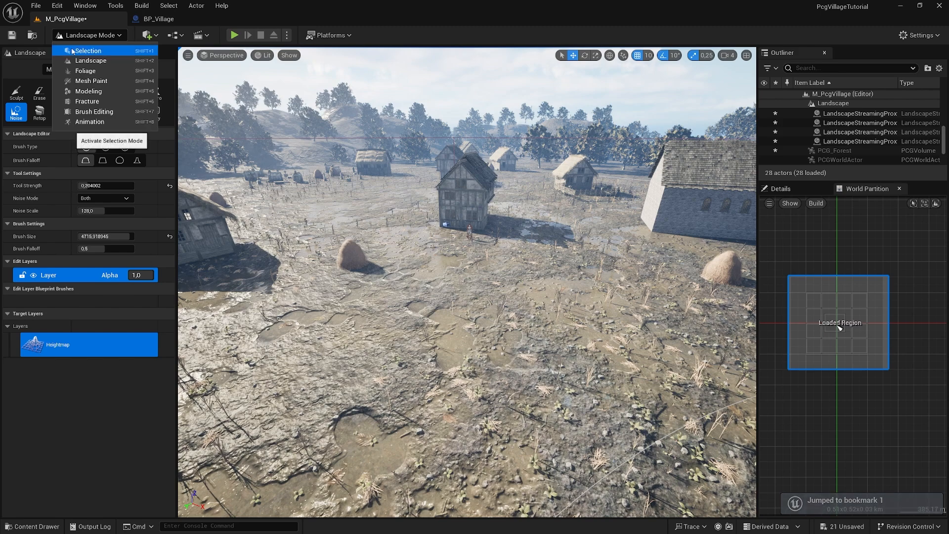
{"action": "left_click", "coordinate": [84, 51]}
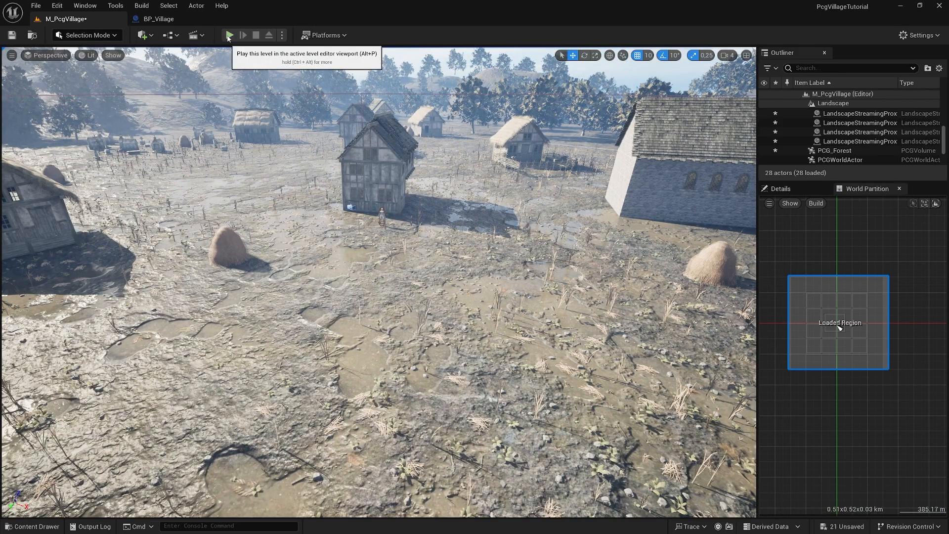
- Play the level, run the character between the houses and haystacks to view the surrounding hills, and stop playing
{"action": "key", "text": "alt+p"}
{"action": "key", "text": "w"}
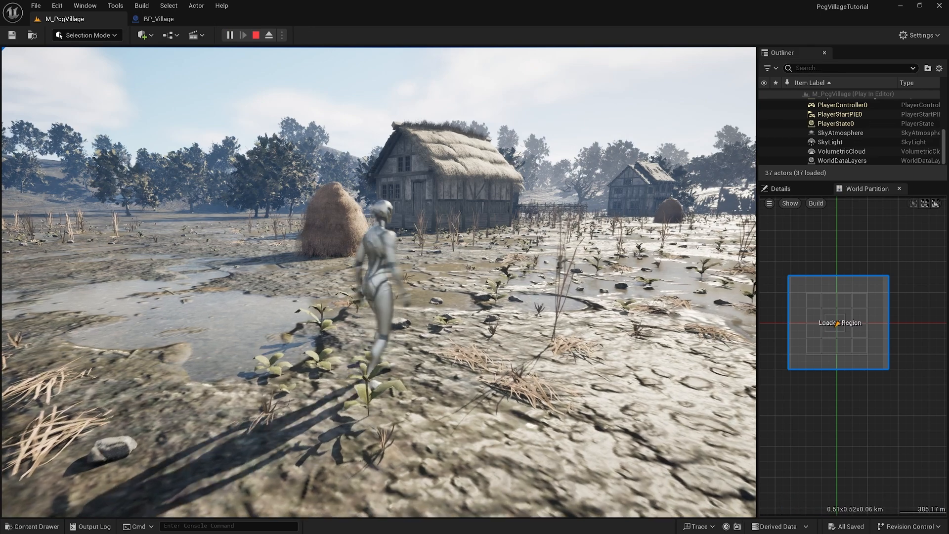
{"action": "key", "text": "w"}
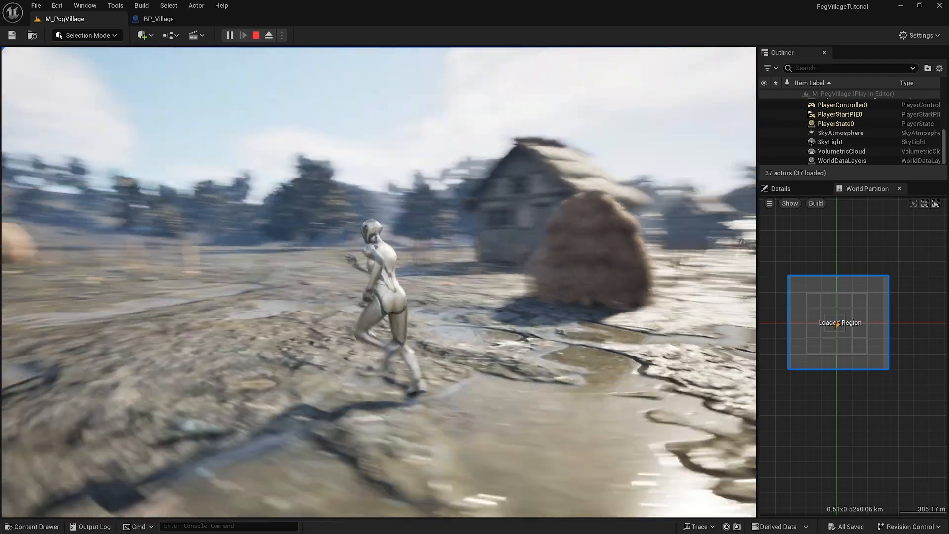
{"action": "key", "text": "w"}
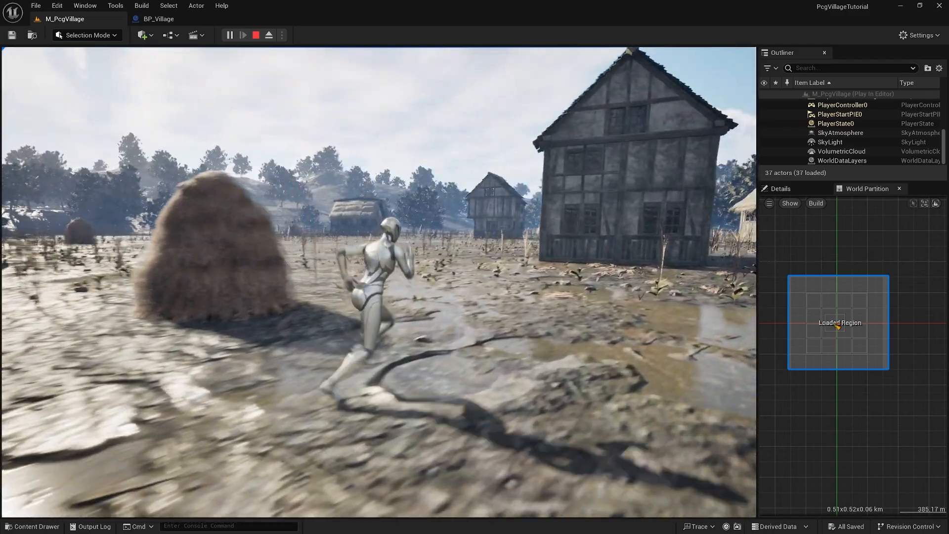
{"action": "key", "text": "w"}
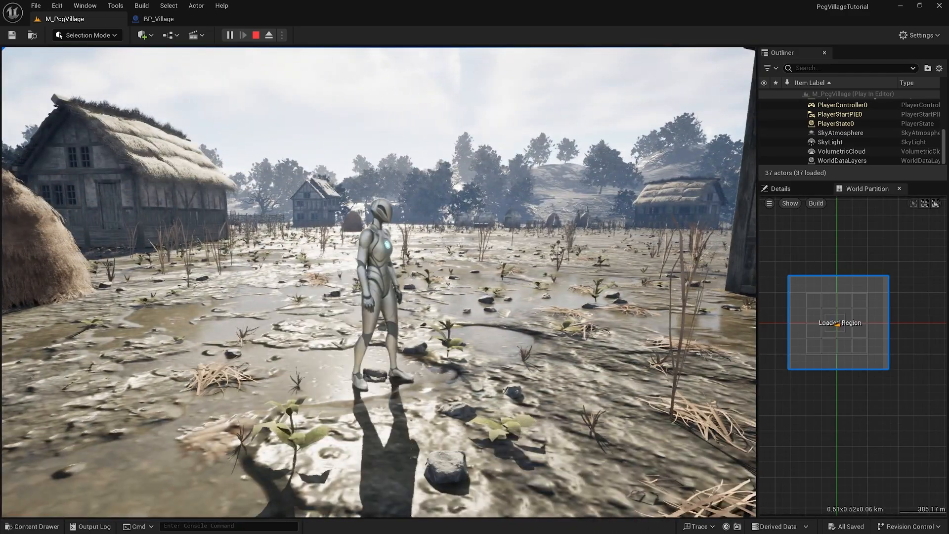
{"action": "key", "text": "Escape"}
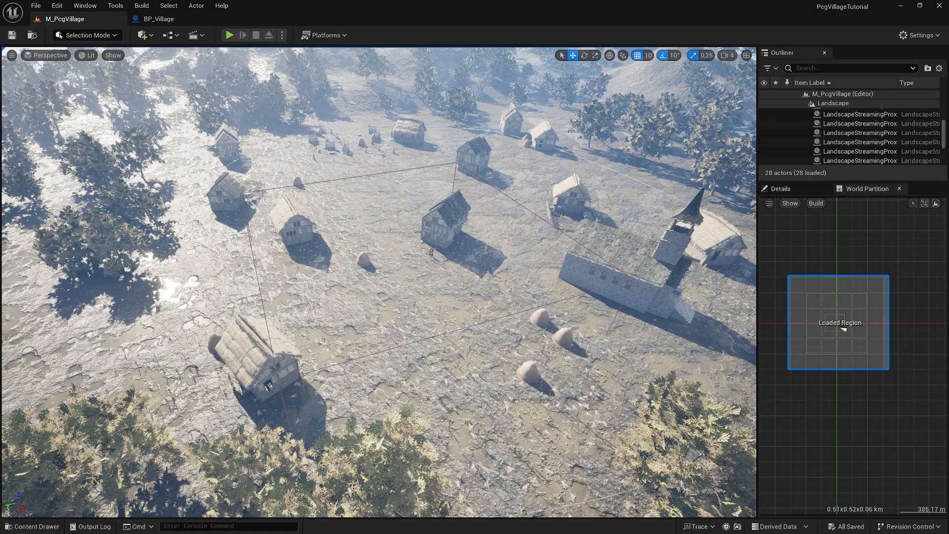
- Switch to Landscape mode and set the Sculpt tool to strength about 0.14 and brush size about 1345
{"action": "mouse_move", "coordinate": [379, 282]}
{"action": "right_mouse_down"}
{"action": "mouse_move", "coordinate": [445, 277]}
{"action": "mouse_move", "coordinate": [499, 238]}
{"action": "right_mouse_up"}
{"action": "key", "text": "a"}
{"action": "left_click", "coordinate": [87, 35]}
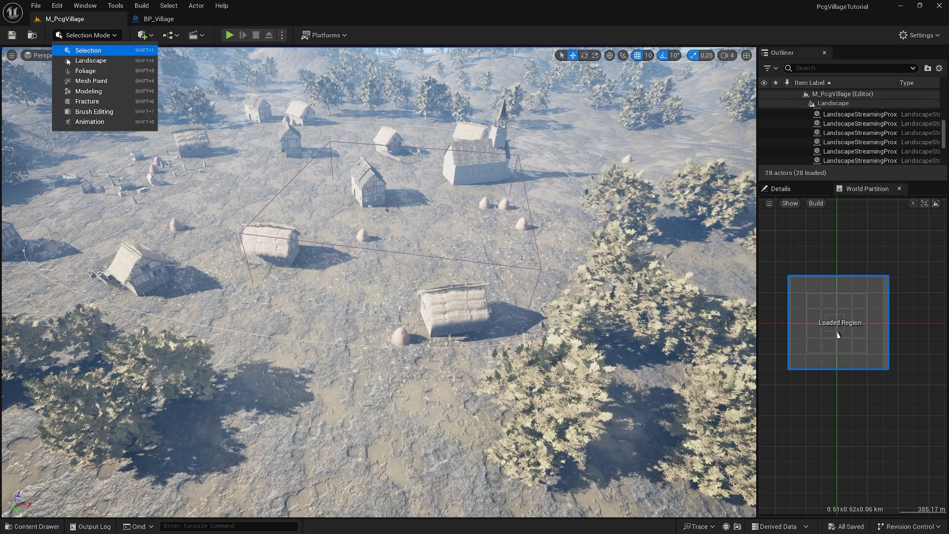
{"action": "left_click", "coordinate": [92, 61]}
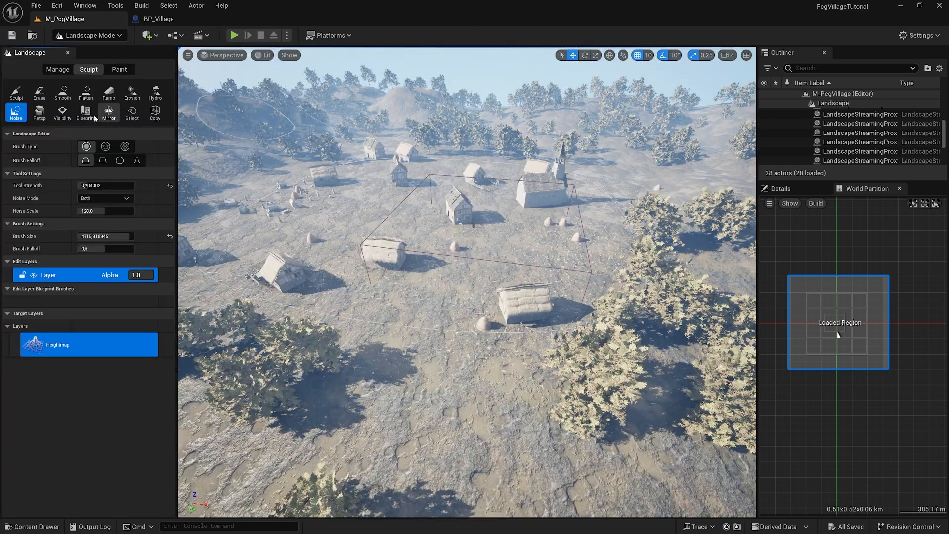
{"action": "left_click", "coordinate": [15, 94]}
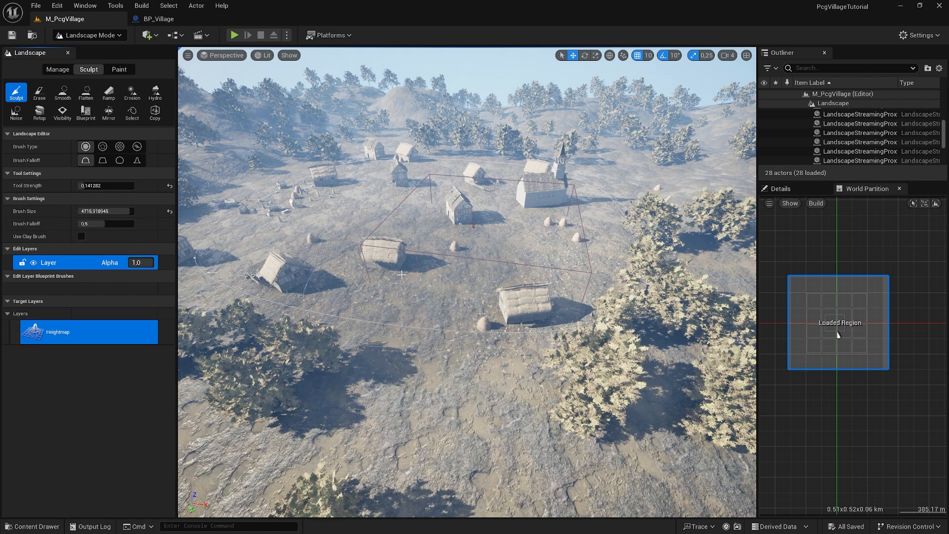
{"action": "left_click", "coordinate": [119, 211]}
{"action": "type", "text": "1,0"}
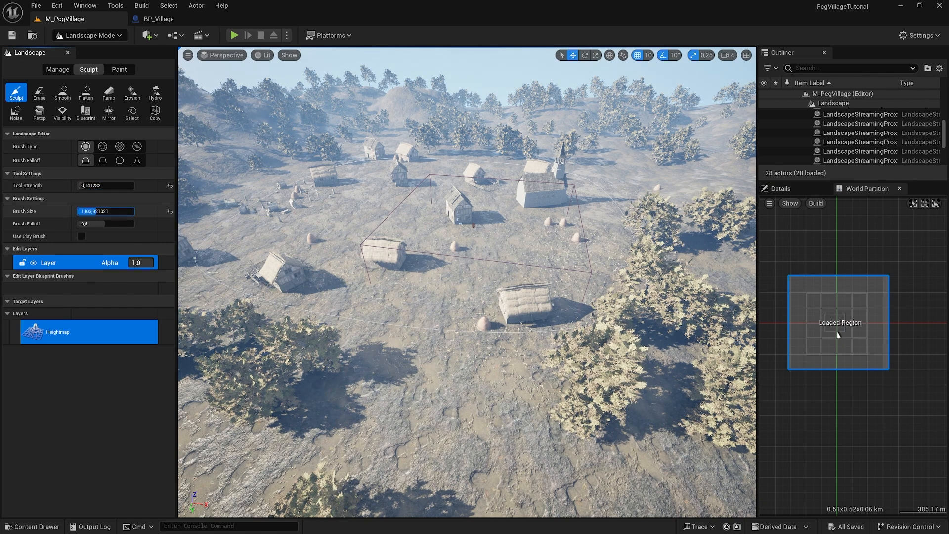
{"action": "left_click_drag", "start_coordinate": [97, 211], "coordinate": [100, 211]}
- Sculpt gentle mounds into the ground around and between the village houses
{"action": "mouse_move", "coordinate": [419, 306]}
{"action": "right_mouse_down"}
{"action": "mouse_move", "coordinate": [376, 297]}
{"action": "mouse_move", "coordinate": [425, 306]}
{"action": "mouse_move", "coordinate": [384, 309]}
{"action": "mouse_move", "coordinate": [359, 297]}
{"action": "mouse_move", "coordinate": [366, 312]}
{"action": "mouse_move", "coordinate": [408, 314]}
{"action": "right_mouse_up"}
{"action": "key", "text": "w"}
{"action": "key", "text": "s"}
{"action": "key", "text": "s"}
{"action": "key", "text": "w"}
{"action": "key", "text": "s"}
{"action": "key", "text": "s"}
{"action": "mouse_move", "coordinate": [463, 337]}
{"action": "left_mouse_down"}
{"action": "mouse_move", "coordinate": [456, 309]}
{"action": "mouse_move", "coordinate": [390, 292]}
{"action": "mouse_move", "coordinate": [371, 257]}
{"action": "mouse_move", "coordinate": [390, 235]}
{"action": "mouse_move", "coordinate": [225, 271]}
{"action": "mouse_move", "coordinate": [250, 235]}
{"action": "mouse_move", "coordinate": [339, 185]}
{"action": "mouse_move", "coordinate": [297, 173]}
{"action": "left_mouse_up"}
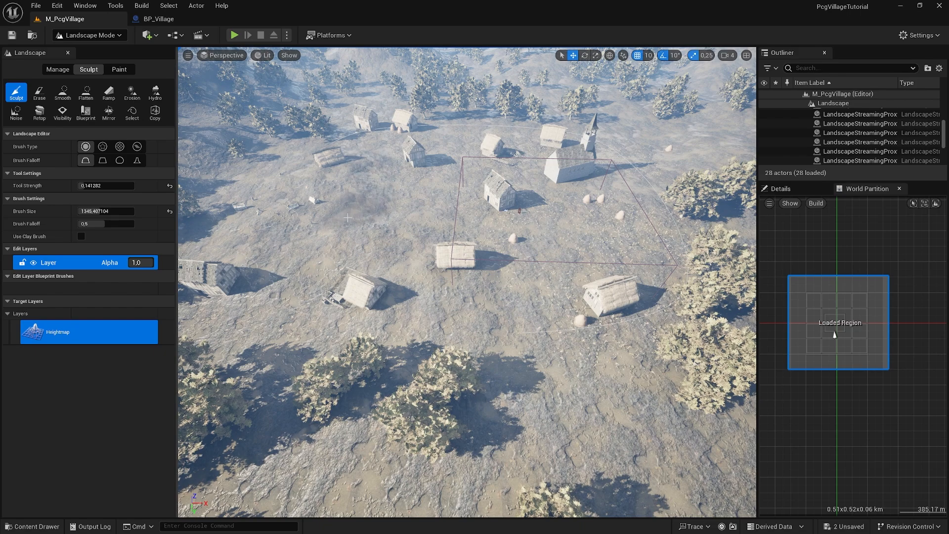
{"action": "mouse_move", "coordinate": [509, 150]}
{"action": "right_mouse_down"}
{"action": "mouse_move", "coordinate": [519, 151]}
{"action": "mouse_move", "coordinate": [490, 119]}
{"action": "right_mouse_up"}
{"action": "mouse_move", "coordinate": [467, 293]}
{"action": "left_mouse_down"}
{"action": "mouse_move", "coordinate": [539, 291]}
{"action": "mouse_move", "coordinate": [549, 270]}
{"action": "left_mouse_up"}
{"action": "key", "text": "w"}
{"action": "mouse_move", "coordinate": [549, 270]}
{"action": "right_mouse_down"}
{"action": "mouse_move", "coordinate": [467, 251]}
{"action": "mouse_move", "coordinate": [500, 238]}
{"action": "mouse_move", "coordinate": [484, 219]}
{"action": "right_mouse_up"}
{"action": "key", "text": "e"}
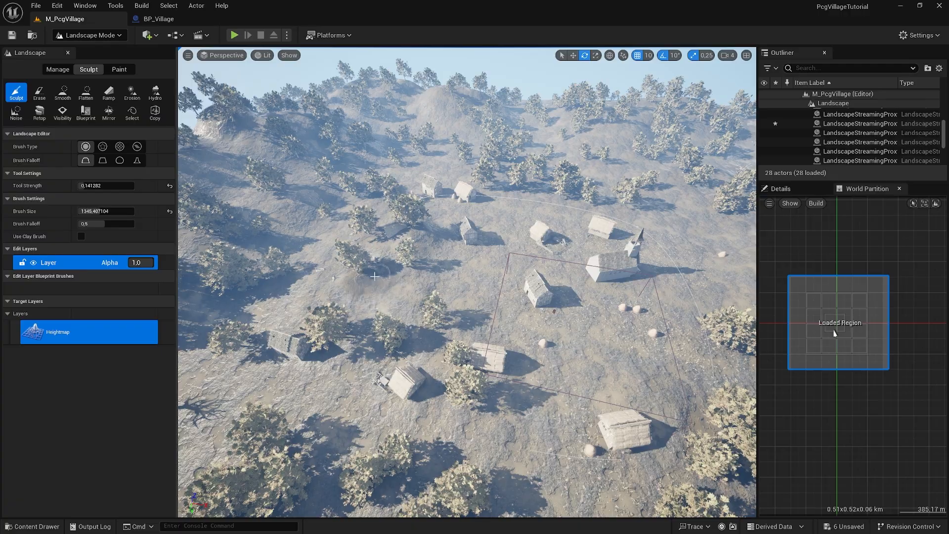
- Fly over the sculpted mounds around the houses and return the level editor to Selection mode
{"action": "key", "text": "w"}
{"action": "mouse_move", "coordinate": [375, 276]}
{"action": "right_mouse_down"}
{"action": "mouse_move", "coordinate": [365, 256]}
{"action": "mouse_move", "coordinate": [373, 265]}
{"action": "right_mouse_up"}
{"action": "key", "text": "s"}
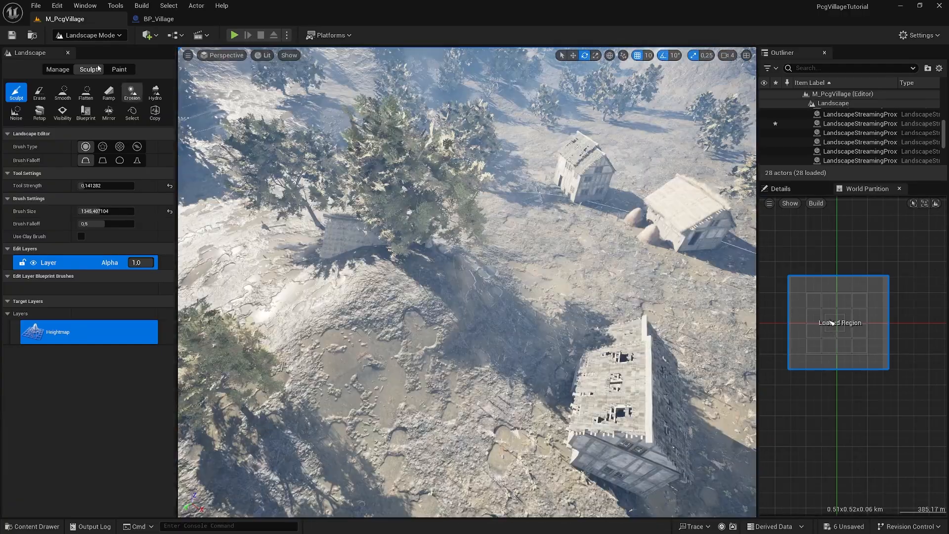
{"action": "left_click", "coordinate": [89, 35]}
{"action": "left_click", "coordinate": [81, 50]}
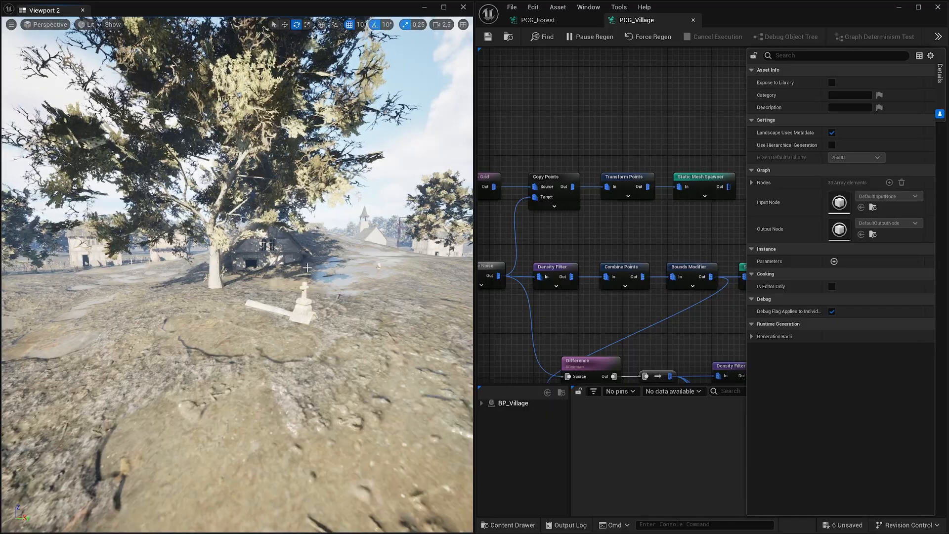
- Open the PCG_Forest graph and turn on the debug display of the Spline Sampler node
{"action": "left_click", "coordinate": [547, 20]}
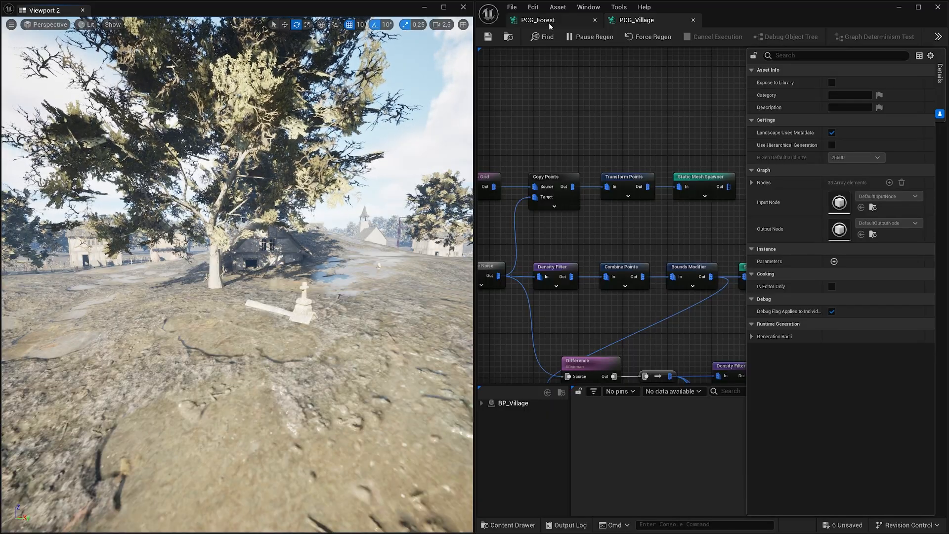
{"action": "right_click_drag", "start_coordinate": [555, 155], "coordinate": [635, 156]}
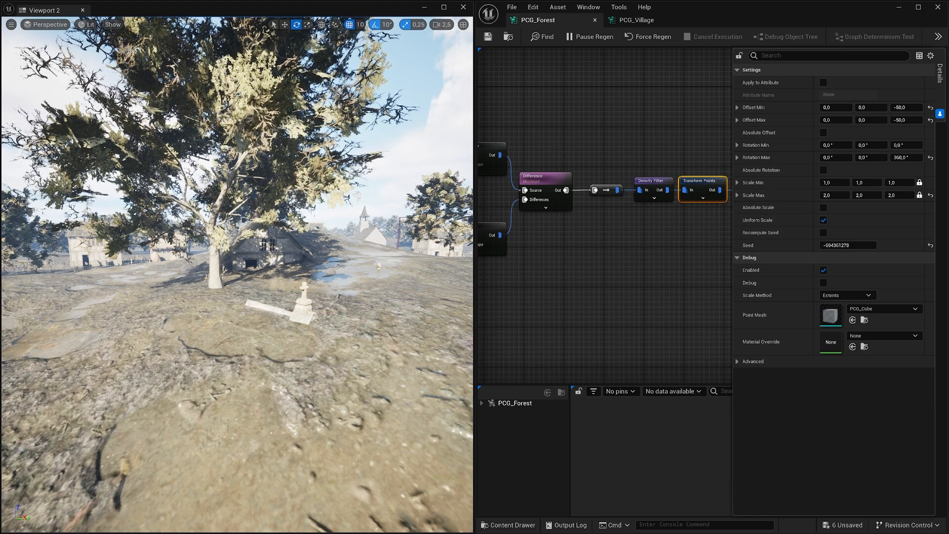
{"action": "right_click_drag", "start_coordinate": [550, 166], "coordinate": [598, 171]}
{"action": "left_click", "coordinate": [581, 182]}
{"action": "right_click_drag", "start_coordinate": [554, 141], "coordinate": [601, 134]}
{"action": "right_click_drag", "start_coordinate": [560, 239], "coordinate": [597, 232]}
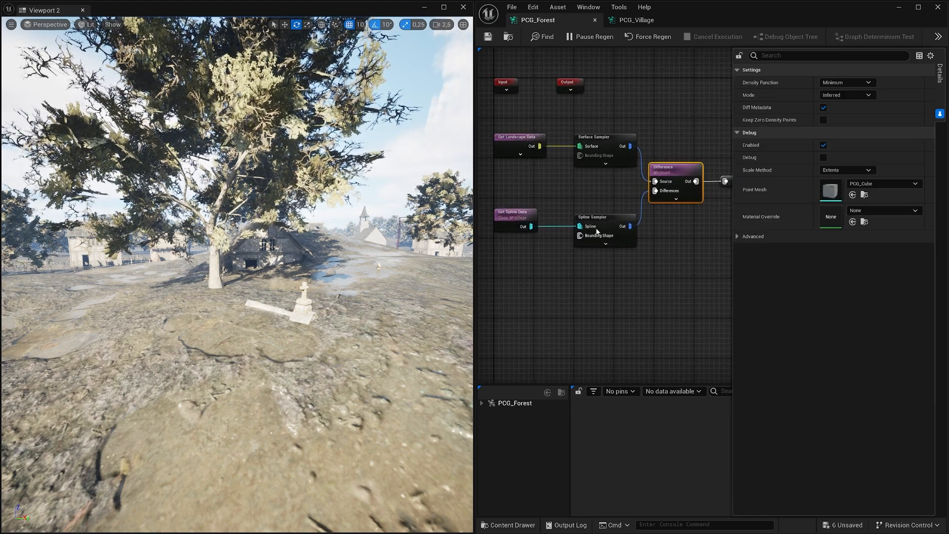
{"action": "left_click", "coordinate": [581, 230]}
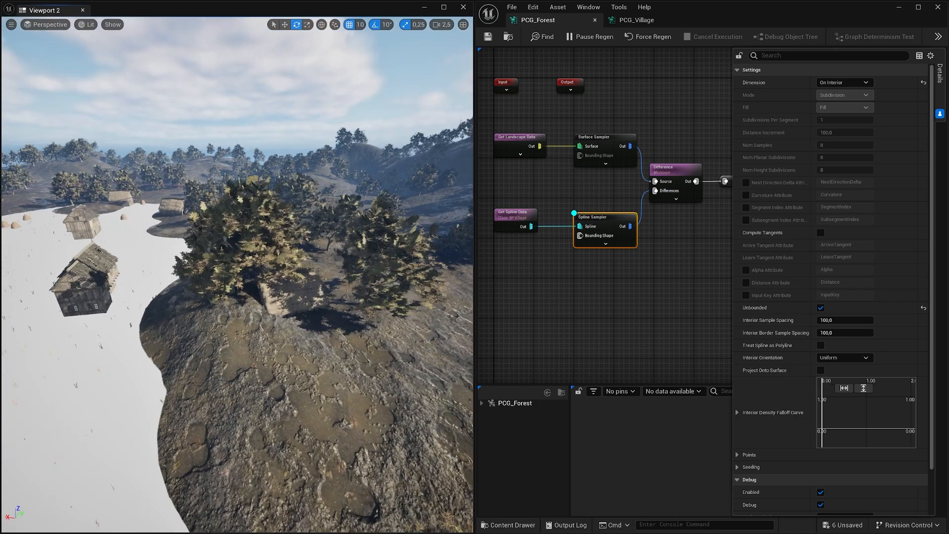
- Add a Bounds Modifier node fed by the Spline Sampler's output and enable its debug display
{"action": "right_click_drag", "start_coordinate": [647, 252], "coordinate": [576, 248]}
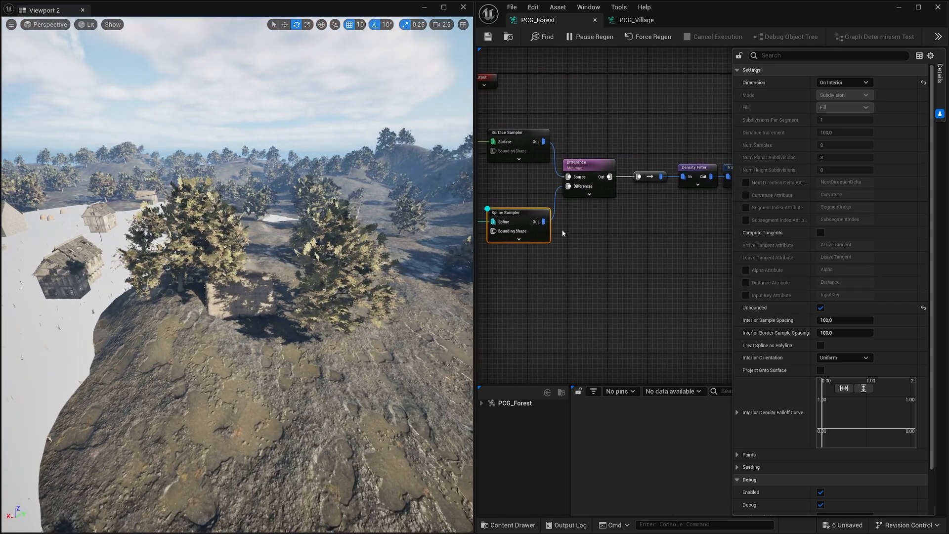
{"action": "left_click_drag", "start_coordinate": [565, 223], "coordinate": [583, 243]}
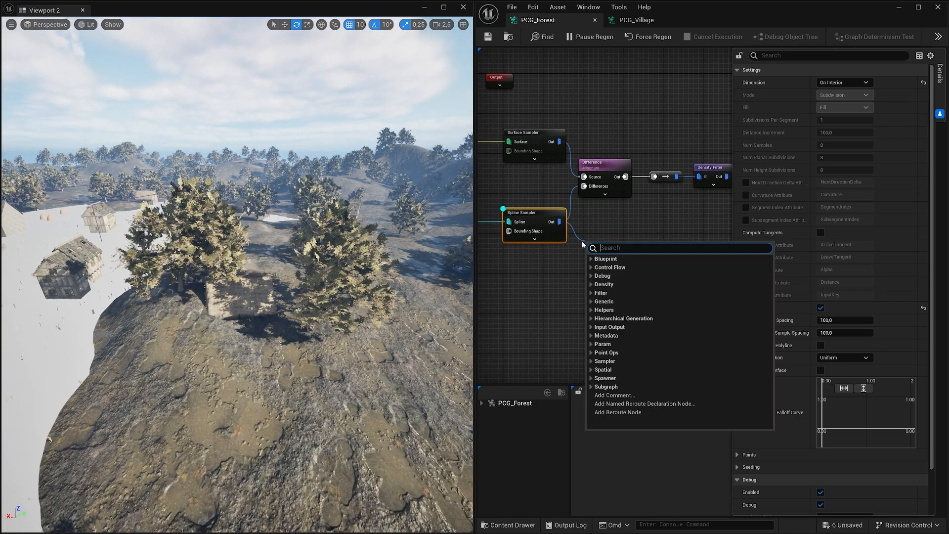
{"action": "type", "text": "bound"}
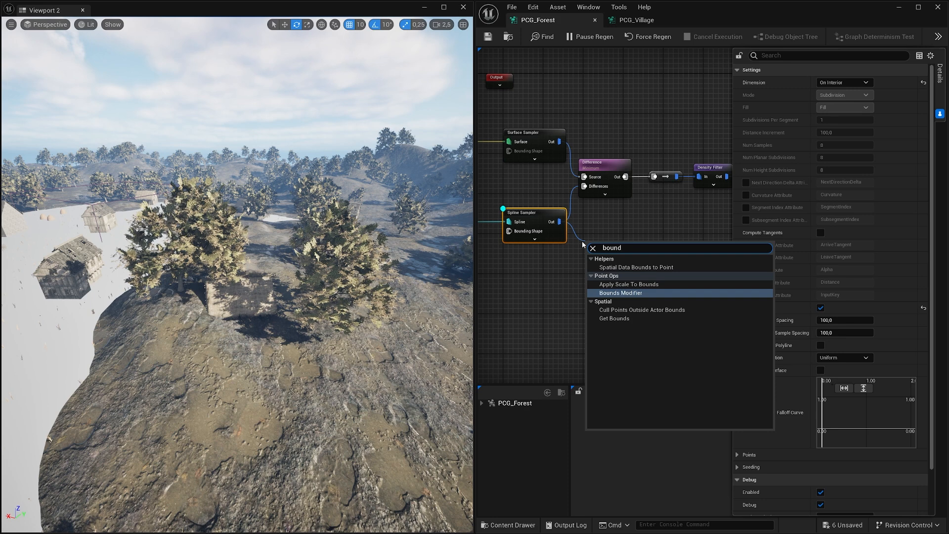
{"action": "key", "text": "Return"}
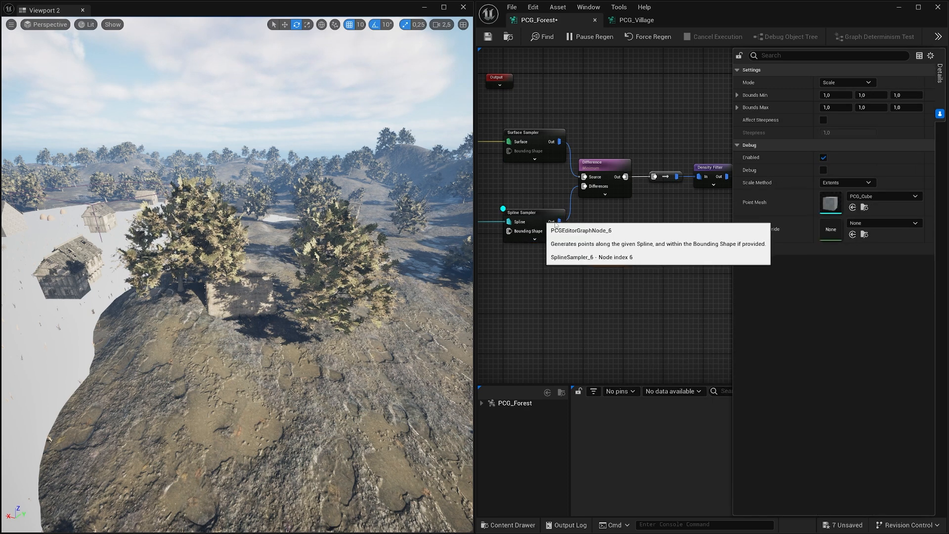
{"action": "left_click", "coordinate": [824, 169]}
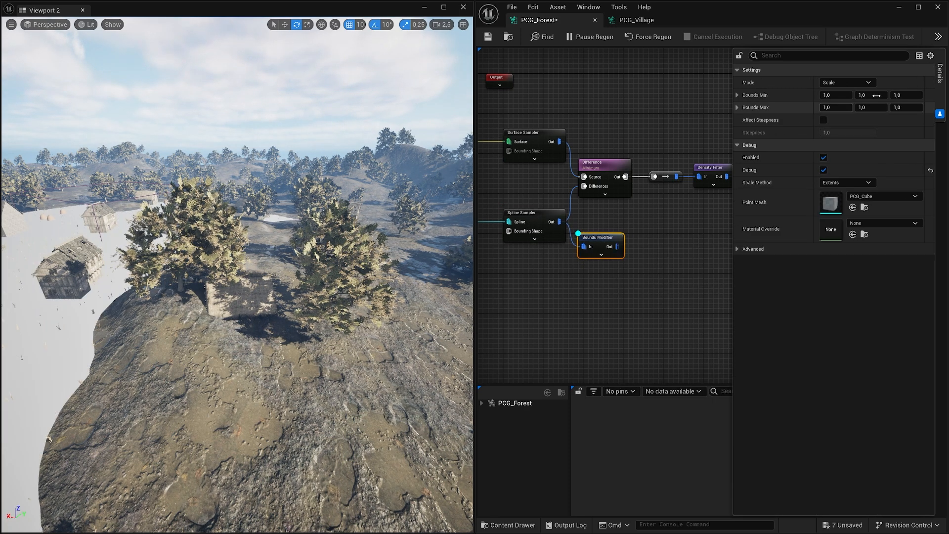
- Set the Z components of the Bounds Modifier's Bounds Min and Bounds Max to 50
{"action": "left_click", "coordinate": [903, 96]}
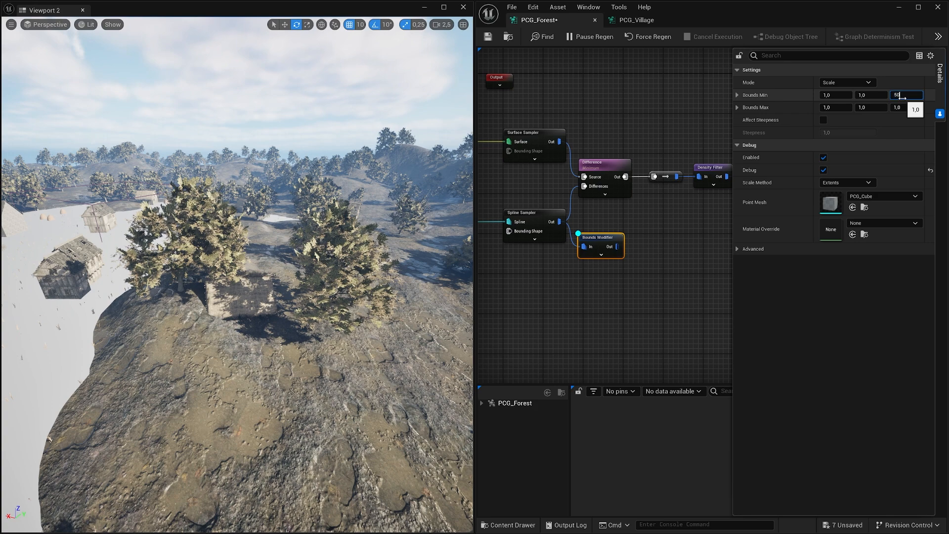
{"action": "type", "text": "50"}
{"action": "left_click", "coordinate": [905, 107]}
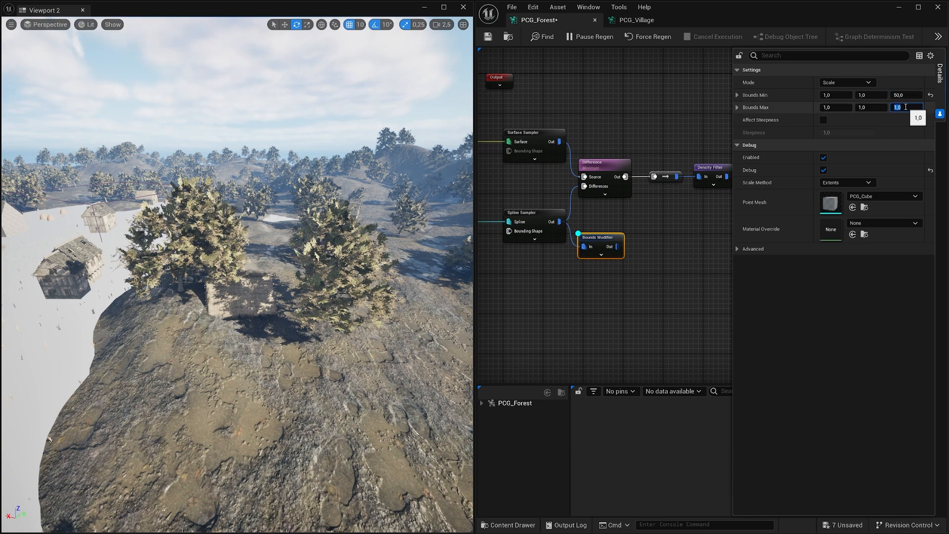
{"action": "type", "text": "50"}
{"action": "key", "text": "Return"}
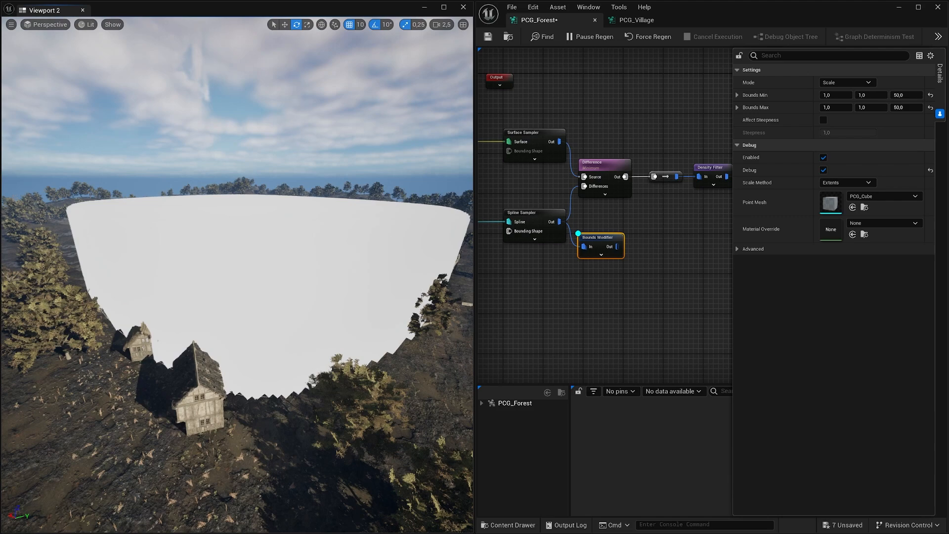
- Turn off the debug display and connect the Bounds Modifier's output to the Differences input in place of the Spline Sampler
{"action": "right_click_drag", "start_coordinate": [237, 275], "coordinate": [275, 262]}
{"action": "left_click", "coordinate": [613, 231]}
{"action": "left_click", "coordinate": [607, 240]}
{"action": "key", "text": "d"}
{"action": "left_click", "coordinate": [586, 187], "text": "alt"}
{"action": "left_click_drag", "start_coordinate": [585, 187], "coordinate": [617, 246]}
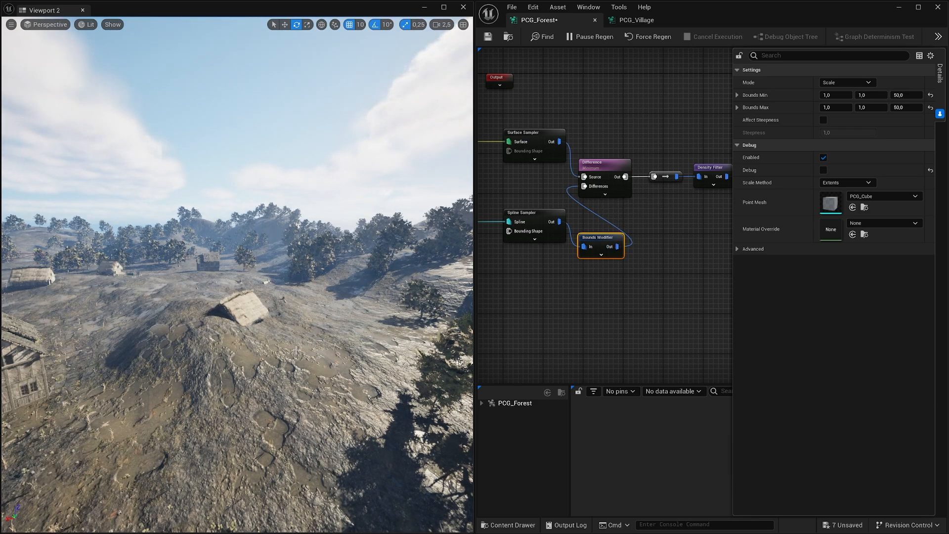
- Check the tree-free village hill, save the PCG_Forest graph, and save all remaining unsaved content
{"action": "right_click_drag", "start_coordinate": [317, 269], "coordinate": [465, 277]}
{"action": "right_click_drag", "start_coordinate": [243, 355], "coordinate": [229, 193]}
{"action": "right_click_drag", "start_coordinate": [216, 362], "coordinate": [257, 348]}
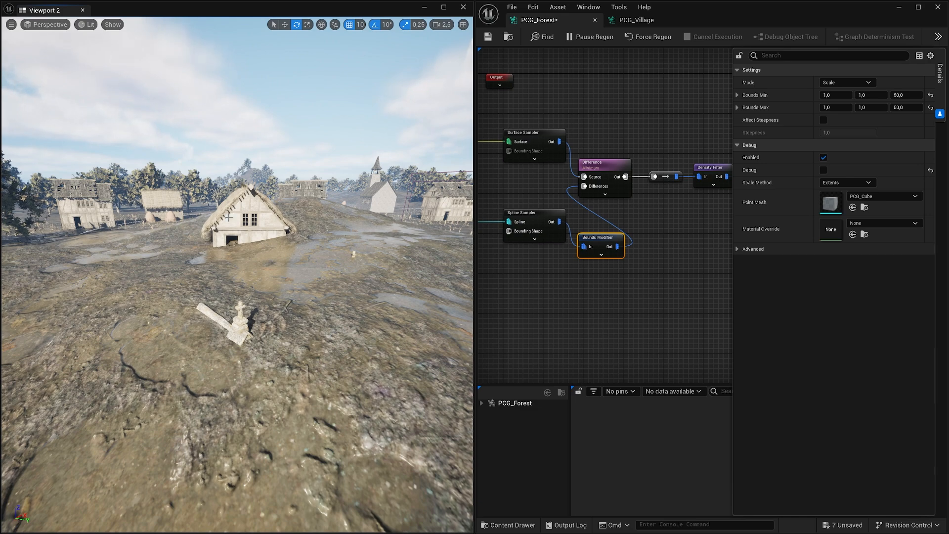
{"action": "right_click_drag", "start_coordinate": [376, 239], "coordinate": [346, 237]}
{"action": "mouse_move", "coordinate": [302, 293]}
{"action": "right_mouse_down"}
{"action": "mouse_move", "coordinate": [263, 292]}
{"action": "mouse_move", "coordinate": [333, 293]}
{"action": "mouse_move", "coordinate": [298, 291]}
{"action": "right_mouse_up"}
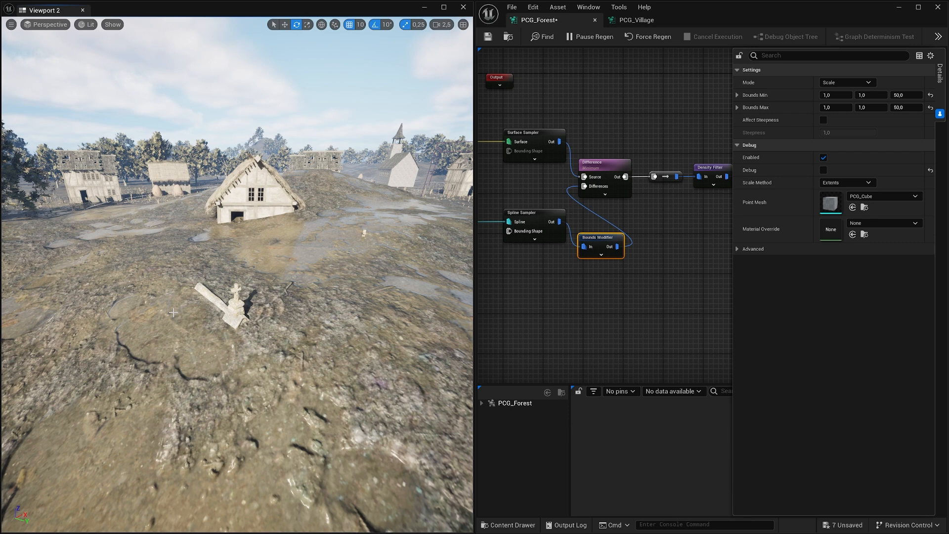
{"action": "left_click", "coordinate": [590, 107]}
{"action": "left_click", "coordinate": [489, 37]}
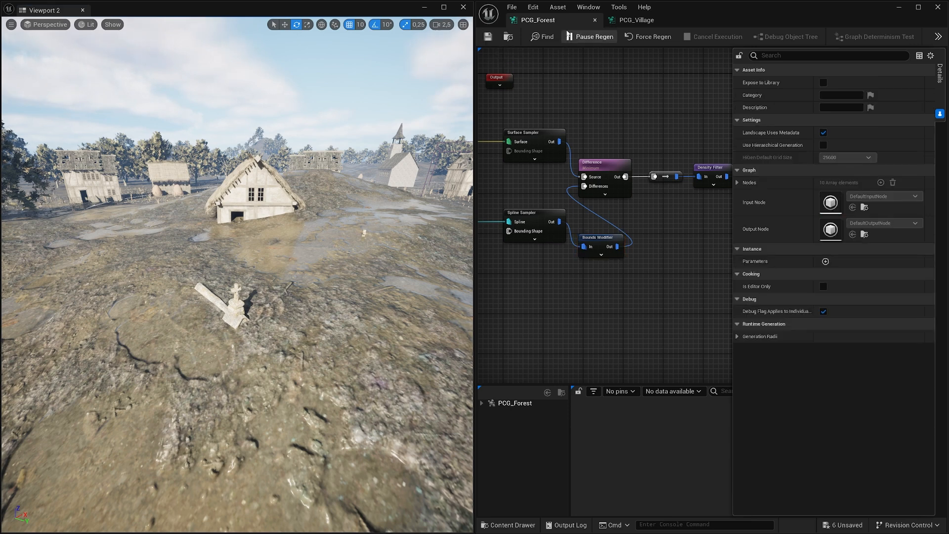
{"action": "left_click", "coordinate": [636, 20]}
{"action": "left_click", "coordinate": [847, 525]}
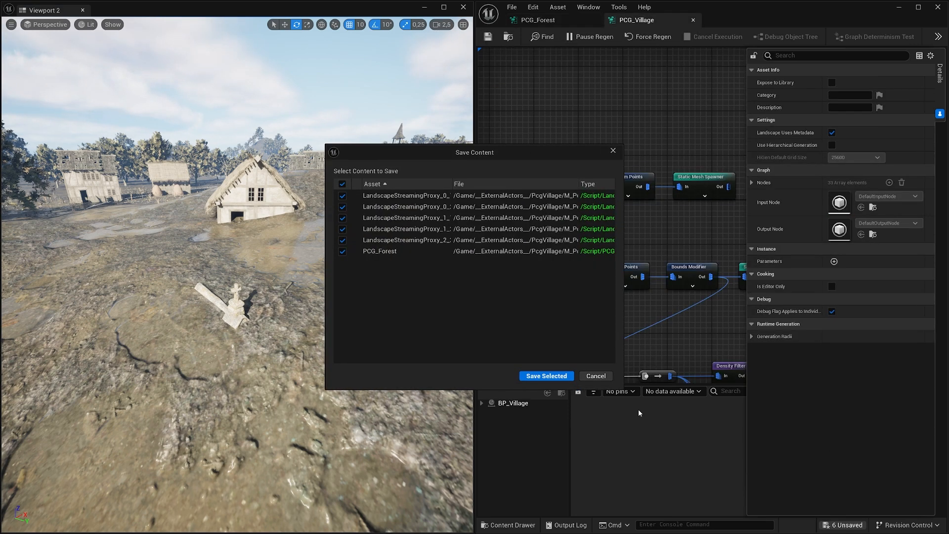
{"action": "left_click", "coordinate": [546, 375]}
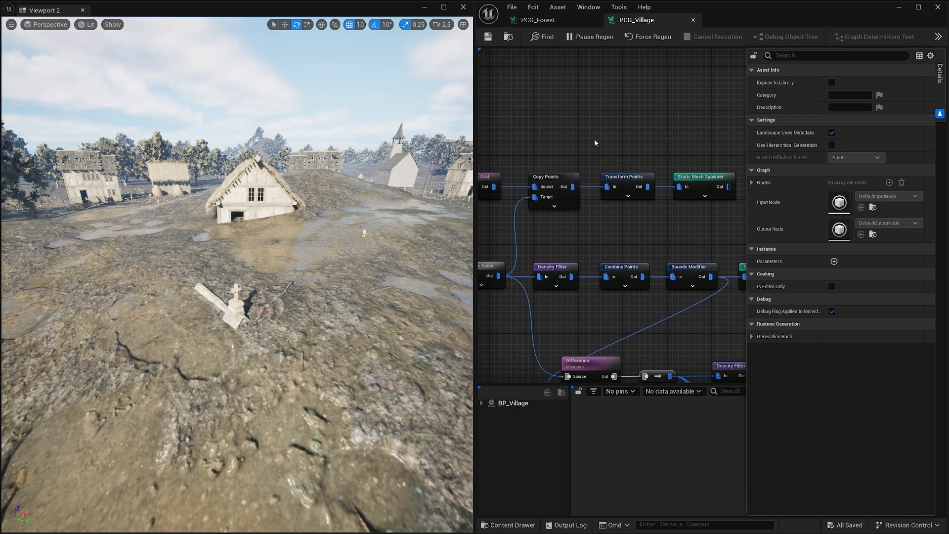
- In the PCG_Village graph, wrap the Create Points Grid, Copy Points, Transform Points and Static Mesh Spawner row above the main chain in a comment titled Cemetery
{"action": "scroll", "coordinate": [555, 225], "scroll_direction": "down", "scroll_amount": 4}
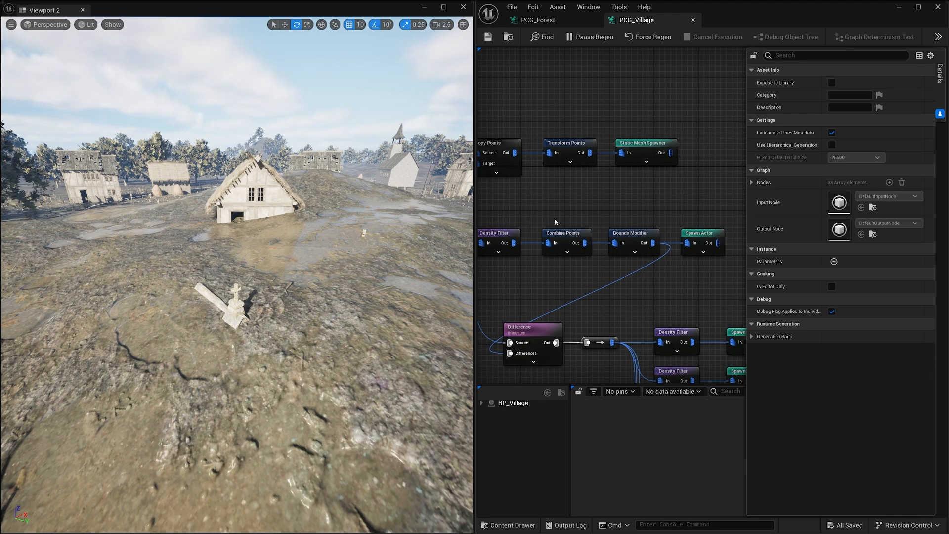
{"action": "scroll", "coordinate": [511, 250], "scroll_direction": "up", "scroll_amount": 1}
{"action": "right_click_drag", "start_coordinate": [513, 261], "coordinate": [662, 240]}
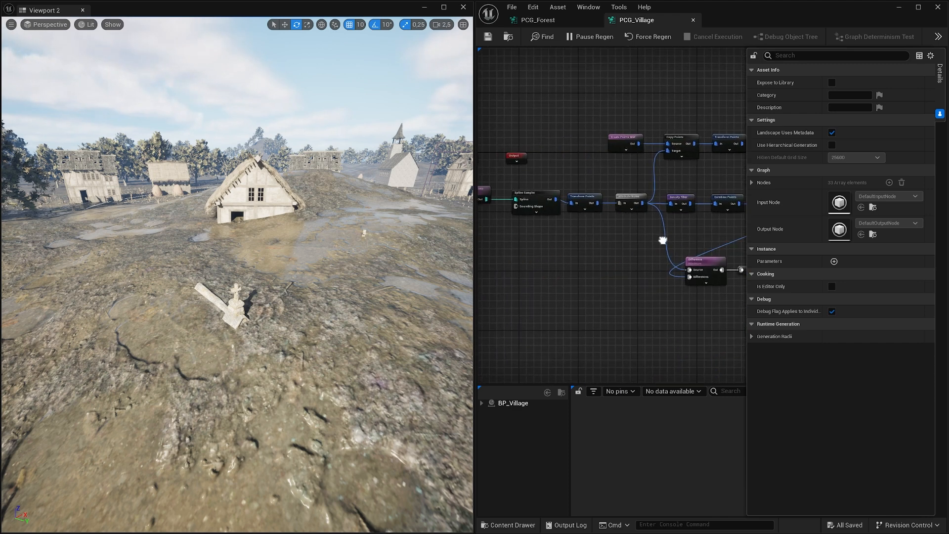
{"action": "right_click_drag", "start_coordinate": [556, 261], "coordinate": [625, 255]}
{"action": "scroll", "coordinate": [553, 197], "scroll_direction": "up", "scroll_amount": 3}
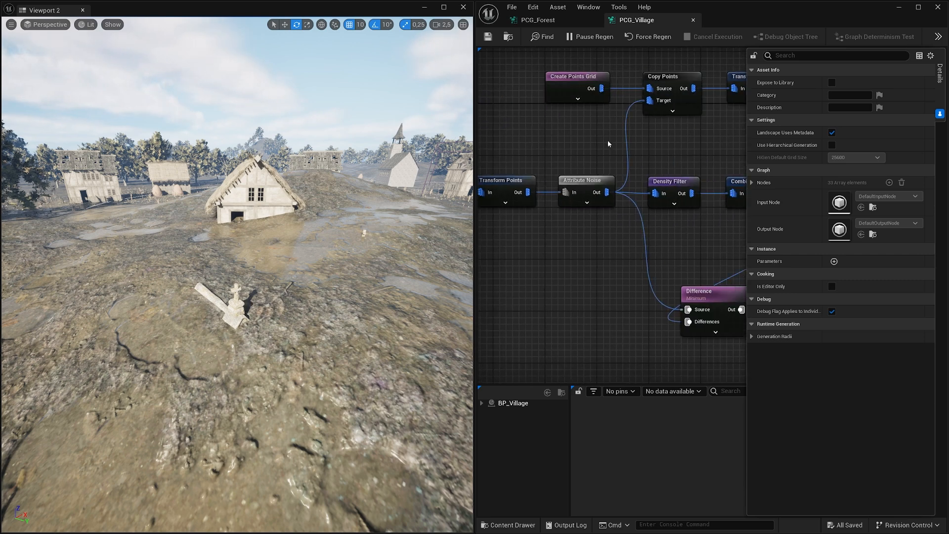
{"action": "right_click_drag", "start_coordinate": [608, 142], "coordinate": [586, 201]}
{"action": "scroll", "coordinate": [523, 186], "scroll_direction": "down", "scroll_amount": 1}
{"action": "left_click_drag", "start_coordinate": [519, 119], "coordinate": [740, 184]}
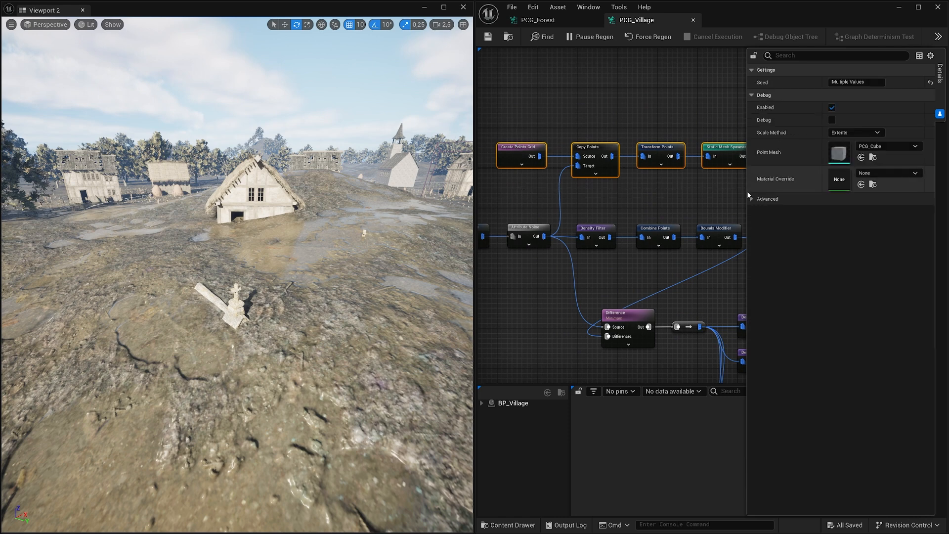
{"action": "type", "text": "c"}
{"action": "type", "text": "Cem"}
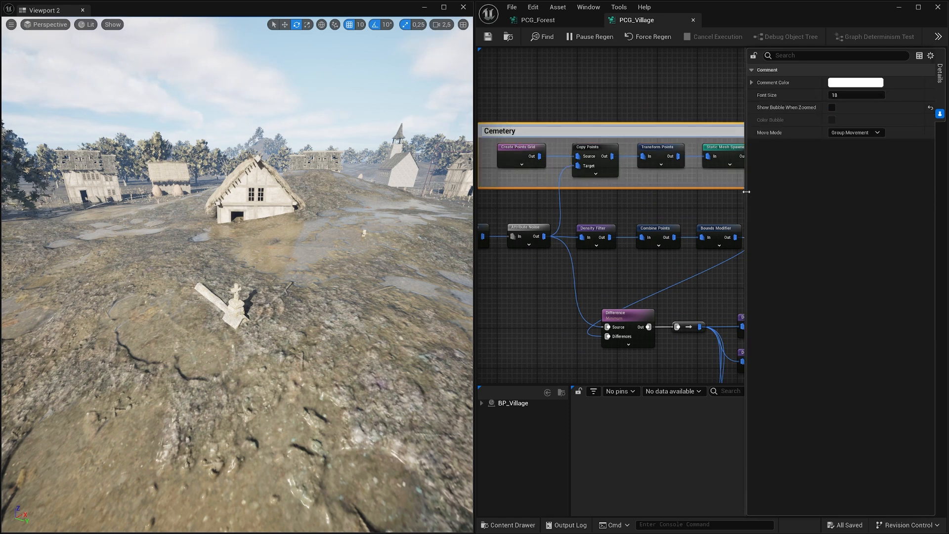
{"action": "type", "text": "etery"}
{"action": "key", "text": "Return"}
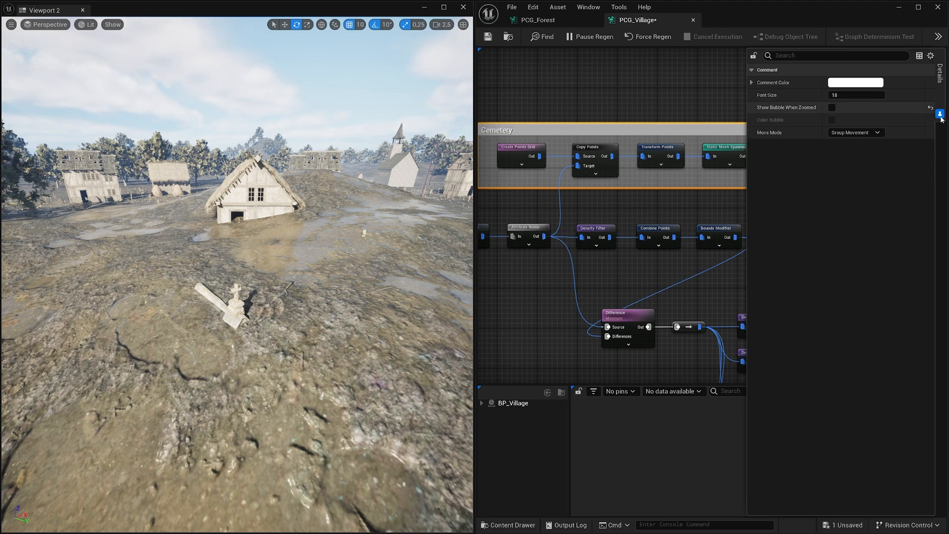
- Collapse the details and rename the Cemetery comment box to Foliage
{"action": "left_click", "coordinate": [702, 197]}
{"action": "right_click_drag", "start_coordinate": [675, 107], "coordinate": [727, 114]}
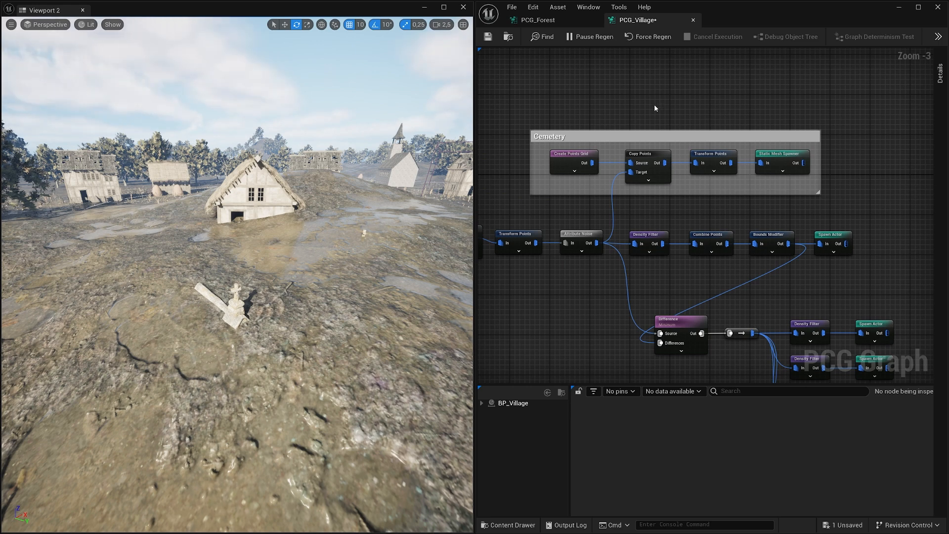
{"action": "left_click", "coordinate": [629, 141]}
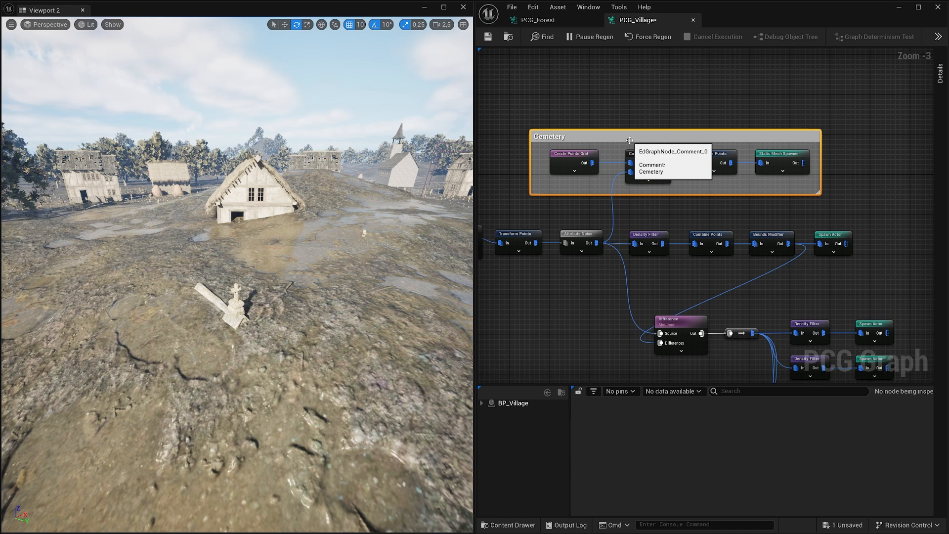
{"action": "double_click", "coordinate": [624, 141]}
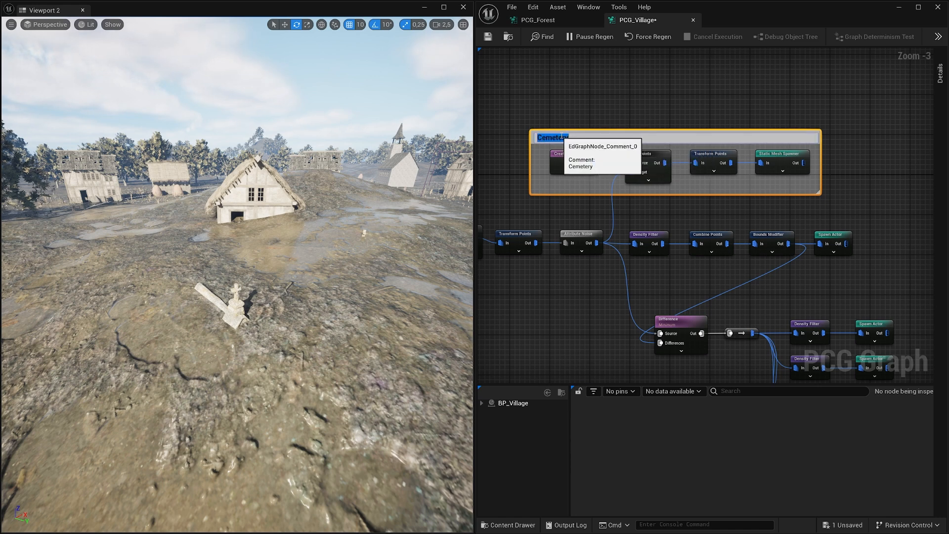
{"action": "type", "text": "Foliage"}
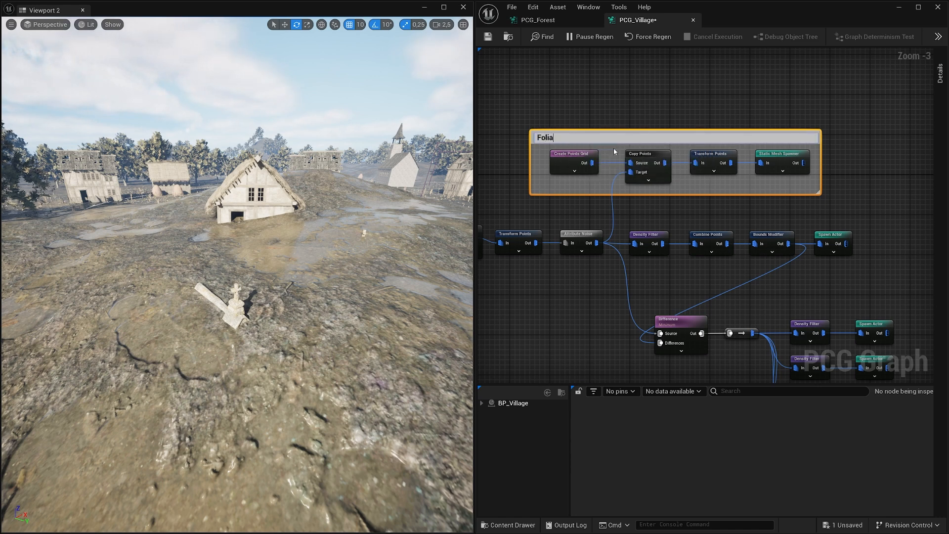
{"action": "key", "text": "Return"}
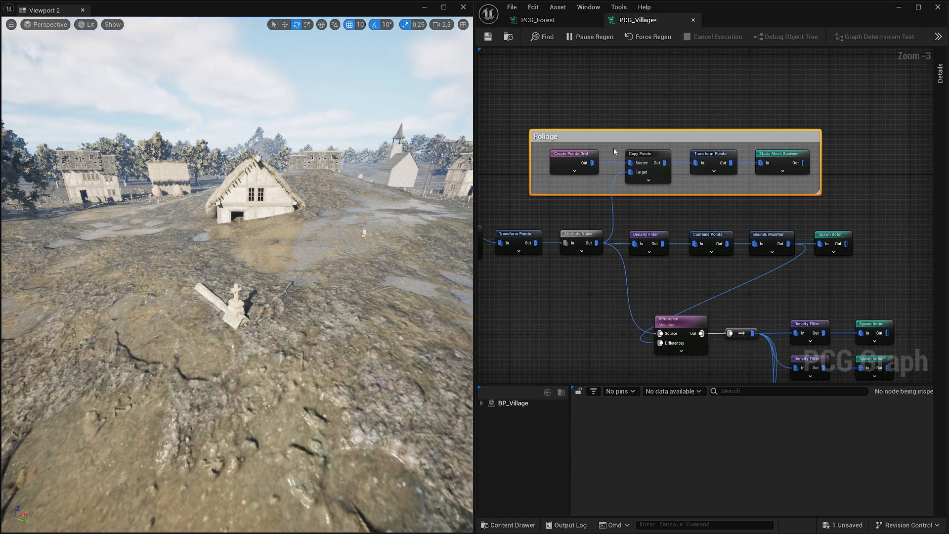
- Select the Static Mesh Spawner after the Self Pruning and Attribute Noise branch and show its settings
{"action": "right_click", "coordinate": [560, 212]}
{"action": "left_click", "coordinate": [535, 280]}
{"action": "right_click_drag", "start_coordinate": [543, 318], "coordinate": [507, 49]}
{"action": "right_click_drag", "start_coordinate": [677, 204], "coordinate": [498, 150]}
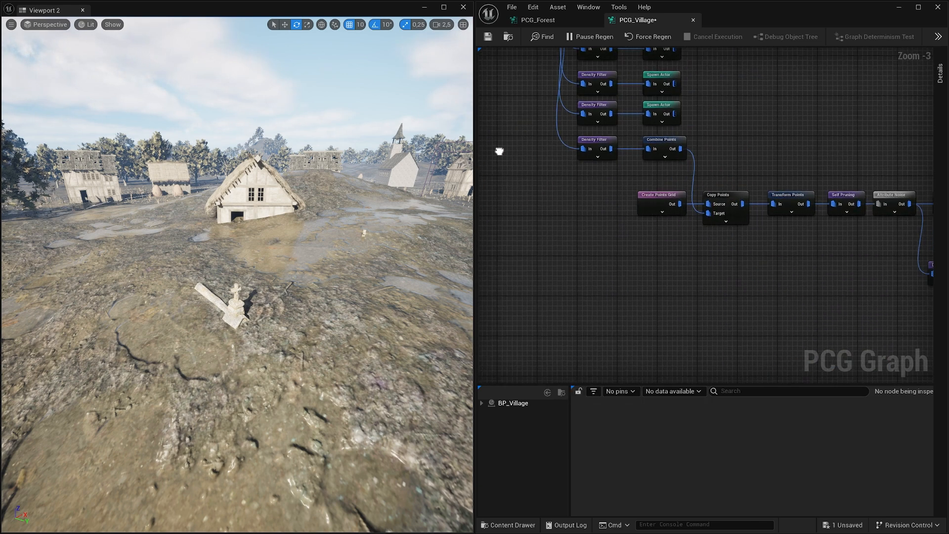
{"action": "right_click_drag", "start_coordinate": [692, 165], "coordinate": [536, 121]}
{"action": "scroll", "coordinate": [536, 121], "scroll_direction": "down", "scroll_amount": 2}
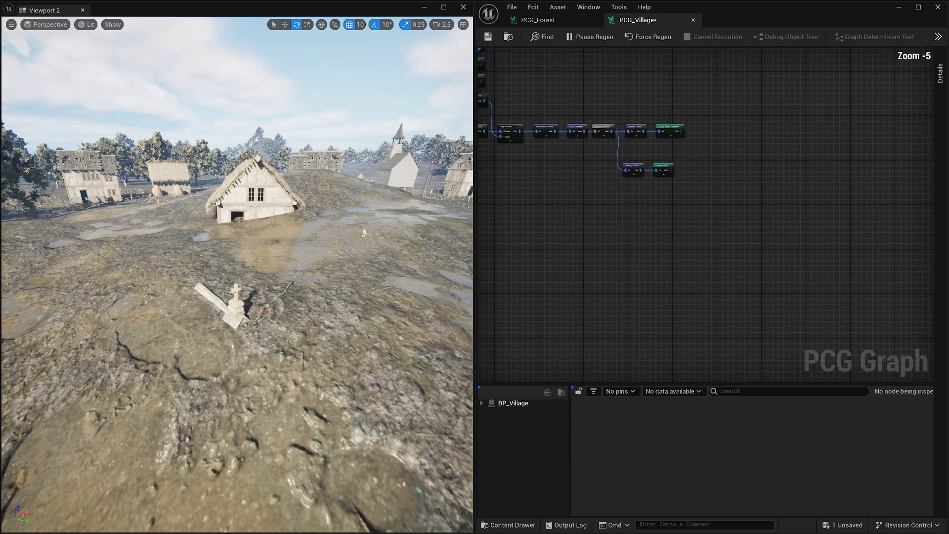
{"action": "left_click", "coordinate": [738, 143]}
{"action": "scroll", "coordinate": [835, 139], "scroll_direction": "up", "scroll_amount": 1}
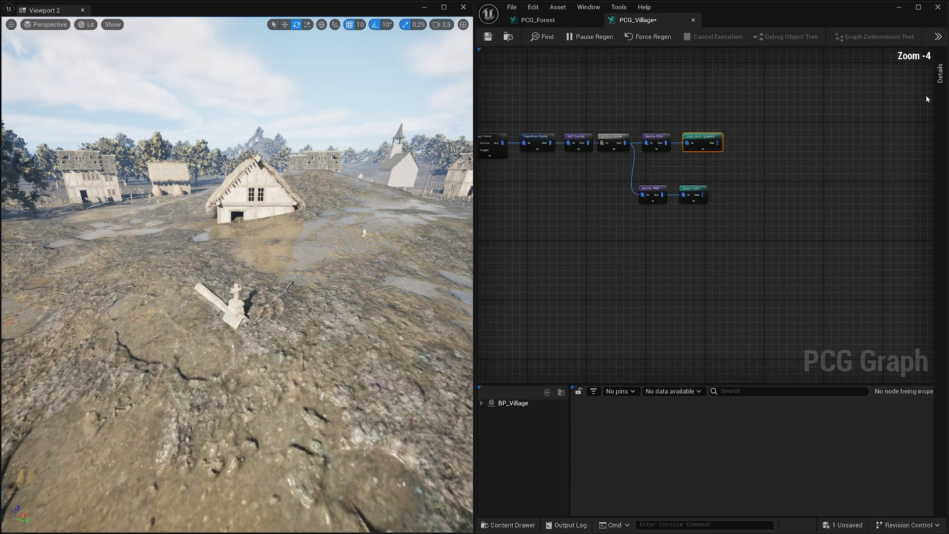
{"action": "left_click", "coordinate": [940, 74]}
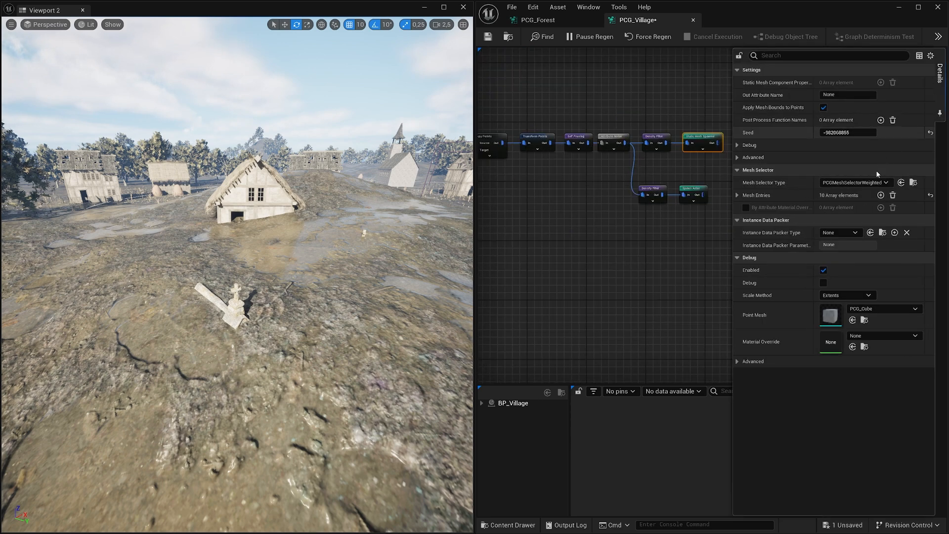
- Wrap the lower Create Points Grid row and its Density Filter and Spawn Actor branch in a comment titled Cemetery
{"action": "left_click", "coordinate": [738, 195]}
{"action": "left_click", "coordinate": [567, 248]}
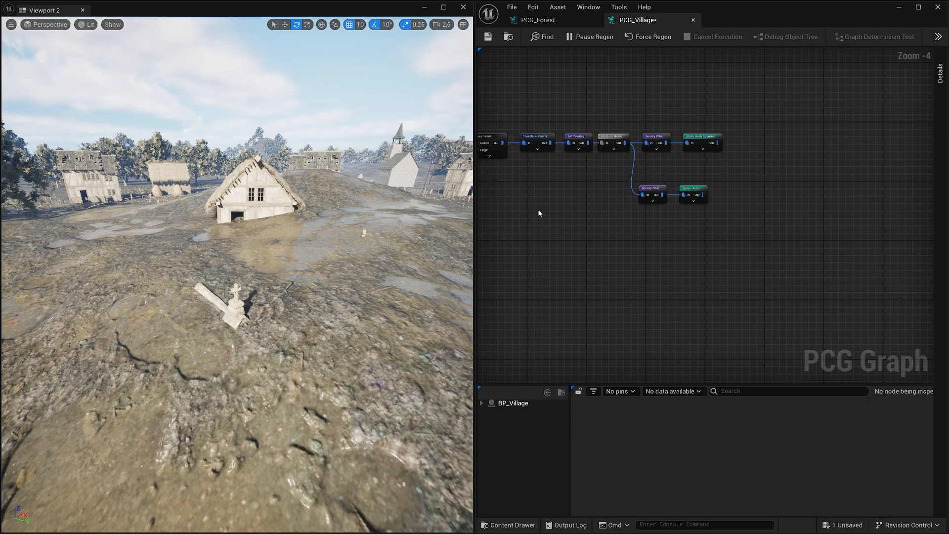
{"action": "right_click_drag", "start_coordinate": [539, 213], "coordinate": [615, 238]}
{"action": "left_click_drag", "start_coordinate": [491, 148], "coordinate": [808, 230]}
{"action": "type", "text": "cCemetery"}
{"action": "key", "text": "Return"}
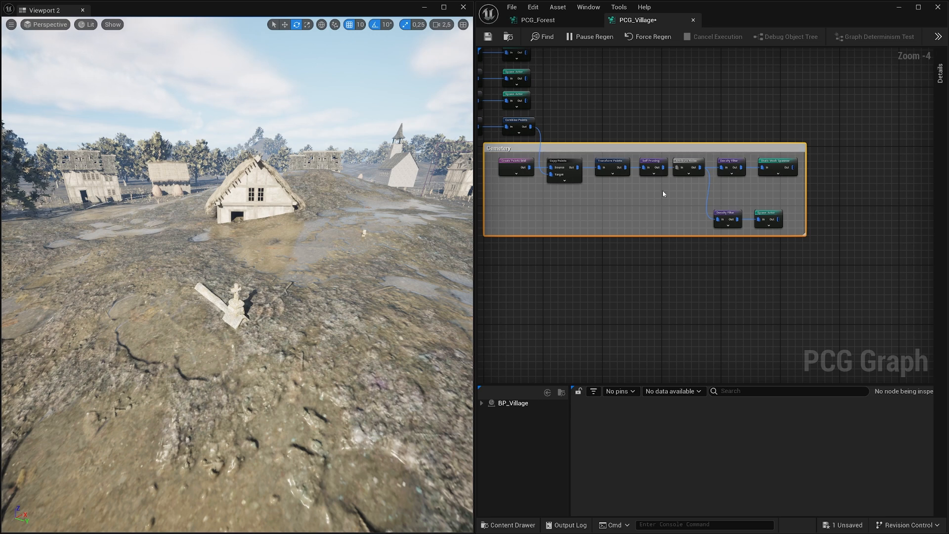
- Turn on debug display for the Cemetery Transform Points node and inspect how its points sit on the terrain
{"action": "left_click", "coordinate": [613, 167]}
{"action": "scroll", "coordinate": [636, 170], "scroll_direction": "up", "scroll_amount": 1}
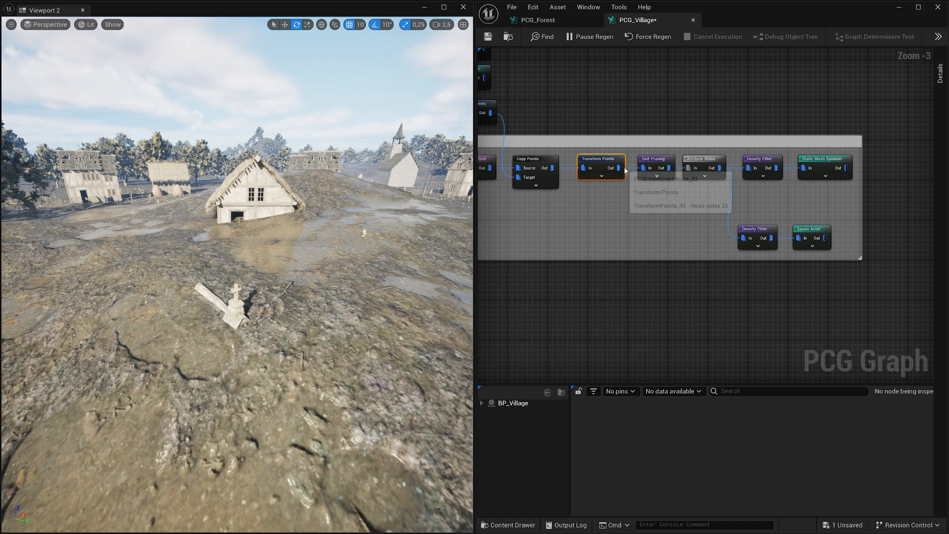
{"action": "key", "text": "d"}
{"action": "key", "text": "w"}
{"action": "right_click_drag", "start_coordinate": [374, 247], "coordinate": [457, 243]}
{"action": "key", "text": "s"}
{"action": "key", "text": "w"}
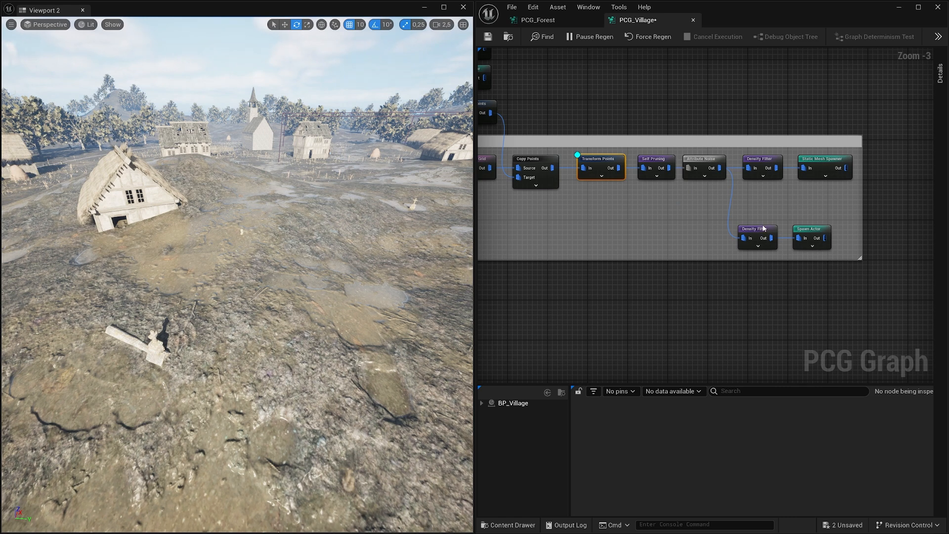
- Add a Projection node inside the Cemetery comment and feed its In pin from the Transform Points output
{"action": "right_click", "coordinate": [622, 280]}
{"action": "type", "text": "pro"}
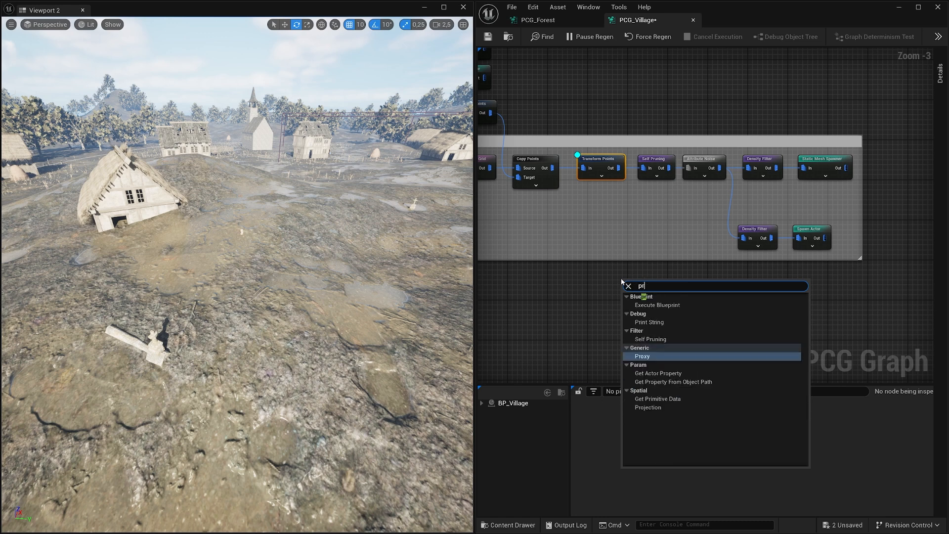
{"action": "key", "text": "Down"}
{"action": "key", "text": "Down"}
{"action": "key", "text": "Down"}
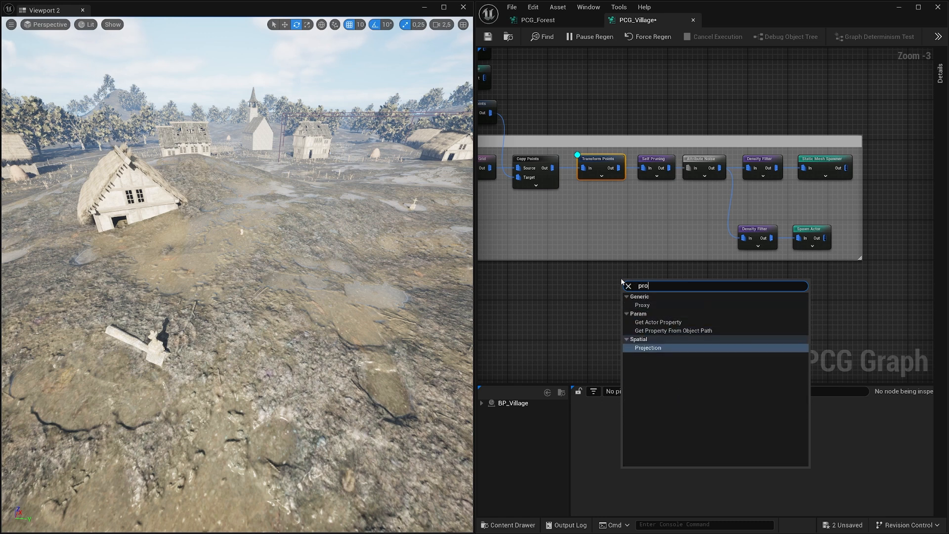
{"action": "key", "text": "Return"}
{"action": "left_click_drag", "start_coordinate": [634, 282], "coordinate": [639, 212]}
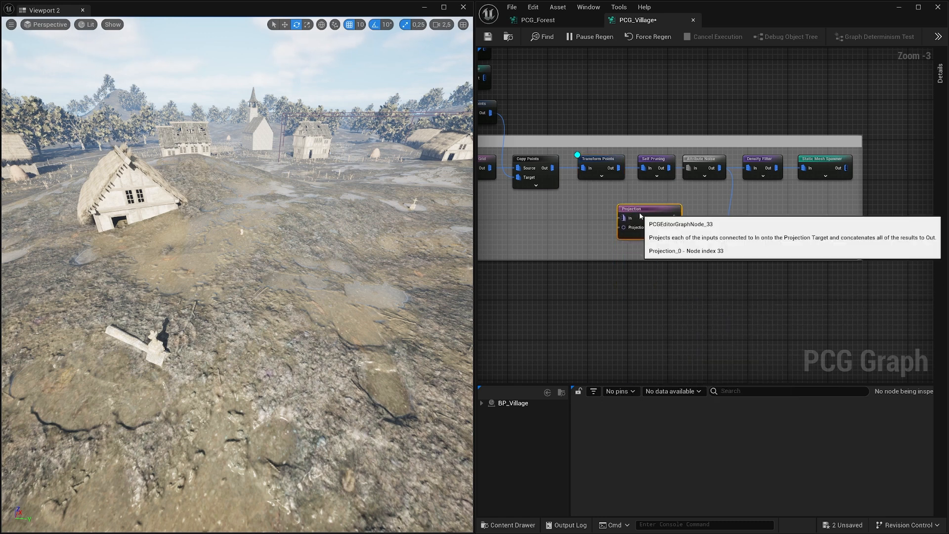
{"action": "scroll", "coordinate": [624, 213], "scroll_direction": "up", "scroll_amount": 1}
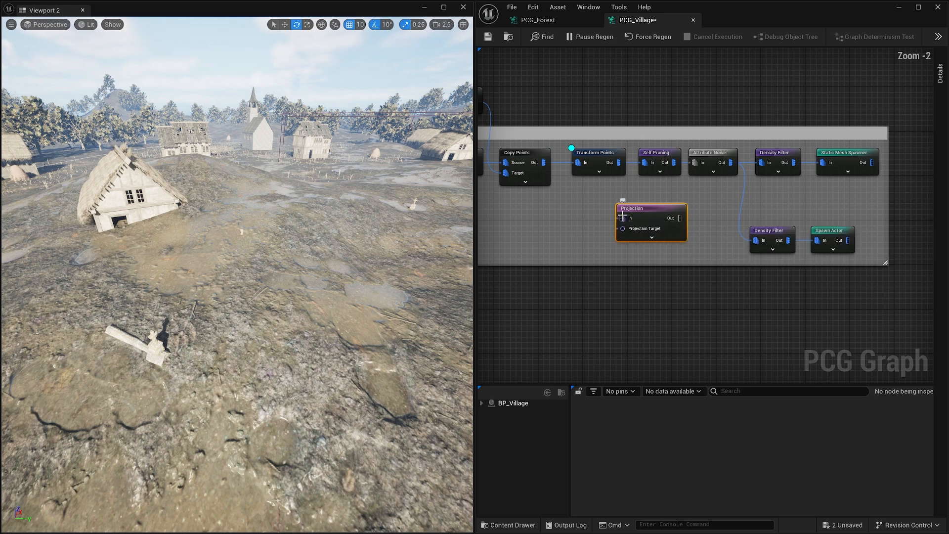
{"action": "left_click_drag", "start_coordinate": [627, 218], "coordinate": [619, 163]}
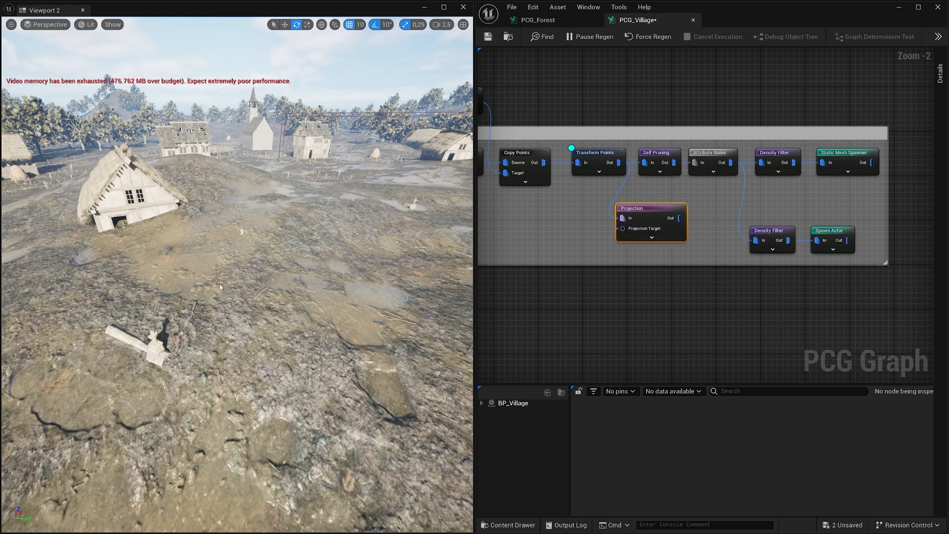
- Add a Get Landscape Data node and connect its output to the Projection Target
{"action": "right_click", "coordinate": [561, 287]}
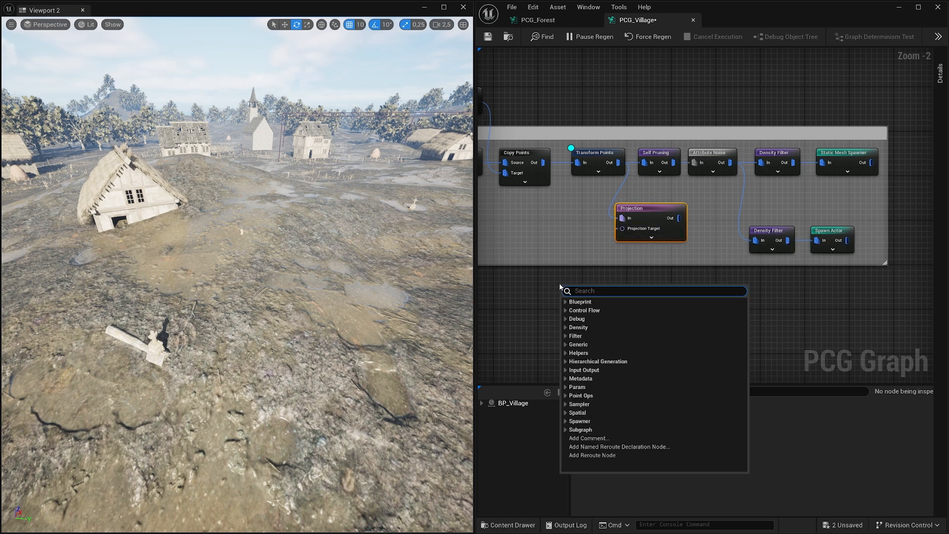
{"action": "type", "text": "get land"}
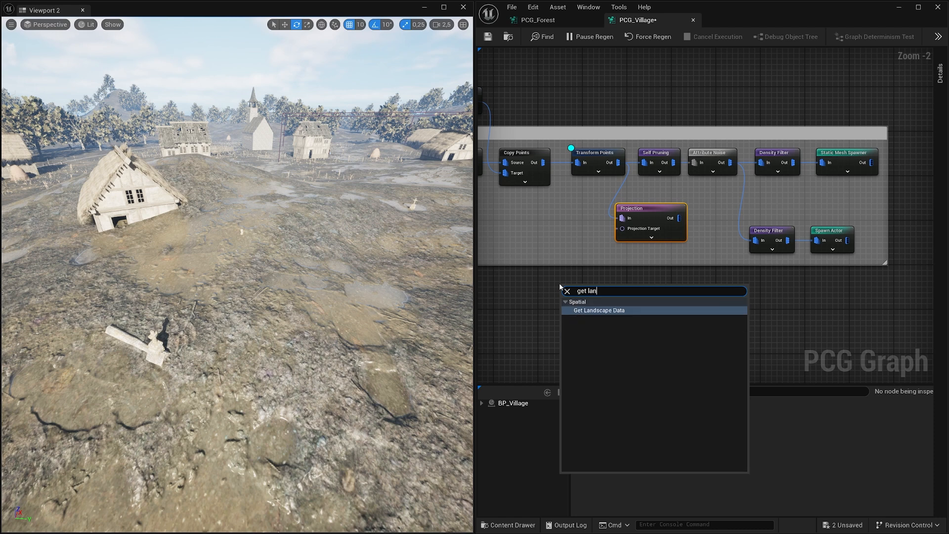
{"action": "key", "text": "Return"}
{"action": "left_click_drag", "start_coordinate": [613, 298], "coordinate": [624, 228]}
- Switch the debug display from Transform Points to Projection, and place Get Landscape Data beside the Projection node
{"action": "left_click", "coordinate": [637, 211]}
{"action": "key", "text": "d"}
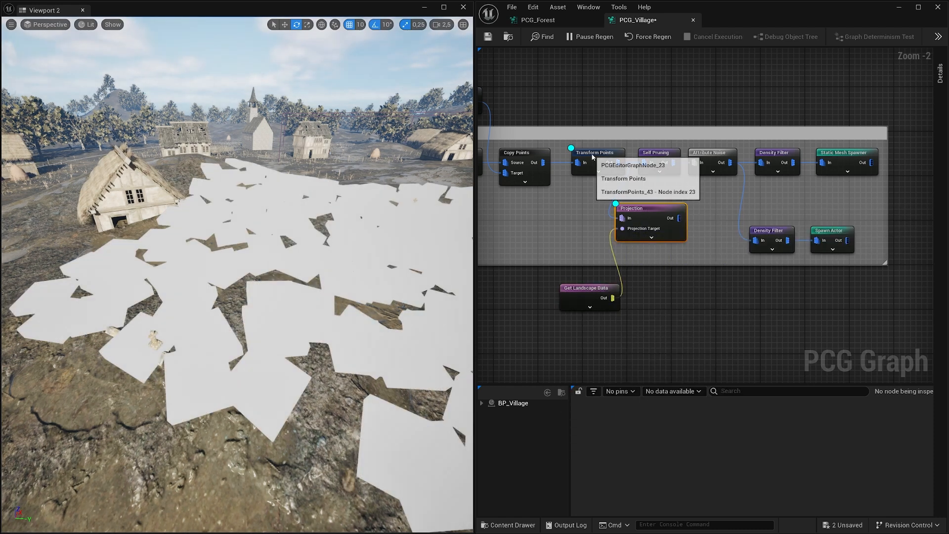
{"action": "left_click", "coordinate": [595, 156]}
{"action": "key", "text": "d"}
{"action": "left_click_drag", "start_coordinate": [583, 290], "coordinate": [567, 221]}
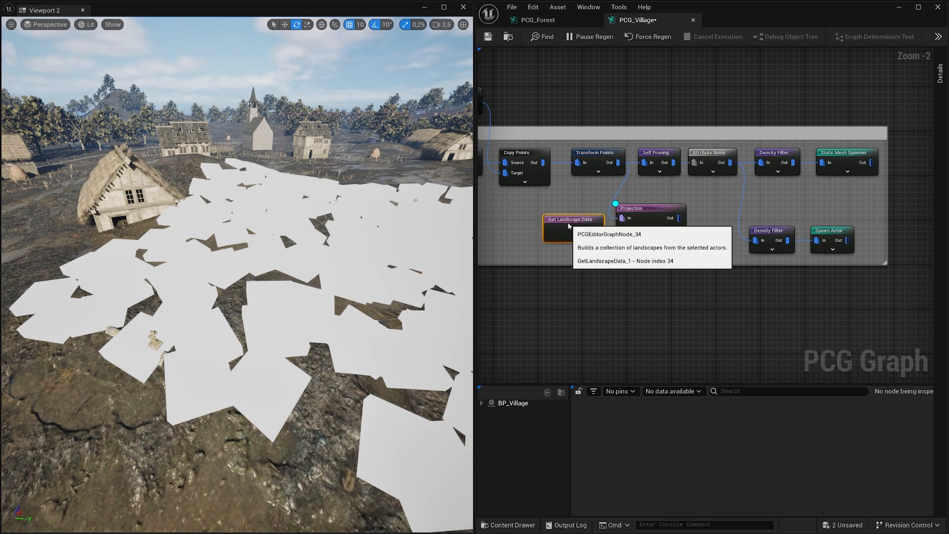
{"action": "mouse_move", "coordinate": [237, 277]}
{"action": "right_mouse_down"}
{"action": "mouse_move", "coordinate": [198, 262]}
{"action": "mouse_move", "coordinate": [213, 252]}
{"action": "mouse_move", "coordinate": [247, 259]}
{"action": "mouse_move", "coordinate": [233, 272]}
{"action": "mouse_move", "coordinate": [235, 284]}
{"action": "mouse_move", "coordinate": [183, 272]}
{"action": "mouse_move", "coordinate": [188, 282]}
{"action": "mouse_move", "coordinate": [238, 279]}
{"action": "right_mouse_up"}
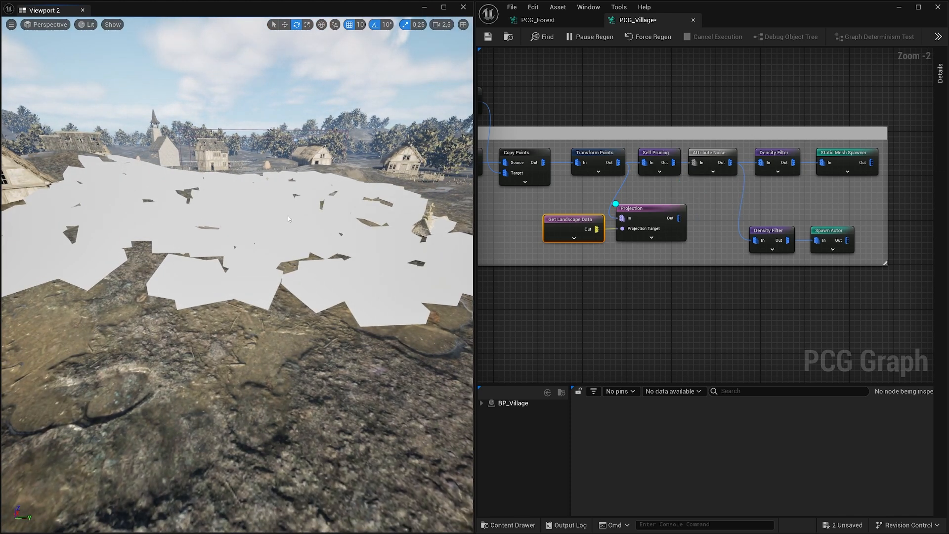
{"action": "left_click", "coordinate": [708, 274]}
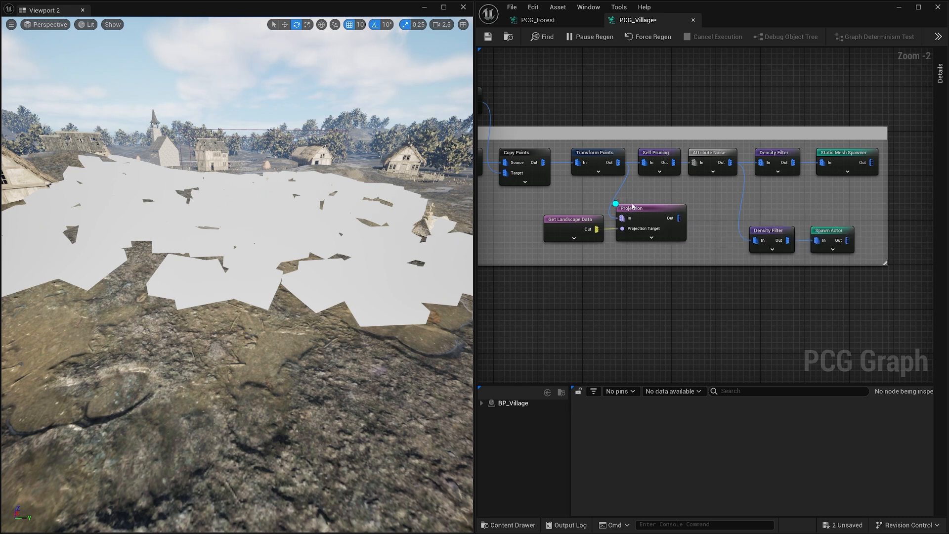
- Feed Self Pruning from the Projection output instead of directly from Transform Points, and turn off the Projection debug display
{"action": "mouse_move", "coordinate": [680, 218]}
{"action": "left_mouse_down"}
{"action": "mouse_move", "coordinate": [654, 166]}
{"action": "mouse_move", "coordinate": [679, 218]}
{"action": "left_mouse_up"}
{"action": "left_click", "coordinate": [653, 173]}
{"action": "left_click", "coordinate": [648, 166], "text": "alt"}
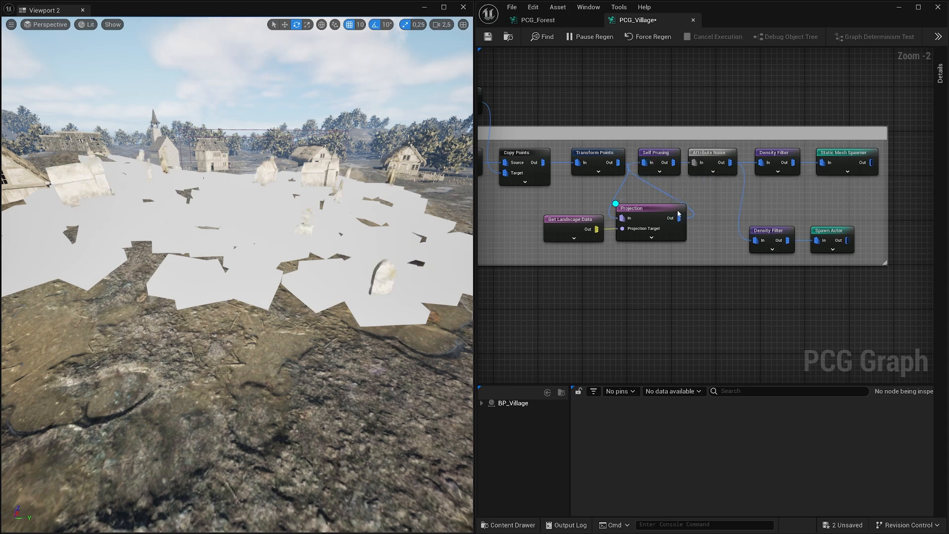
{"action": "left_click", "coordinate": [644, 211]}
{"action": "key", "text": "d"}
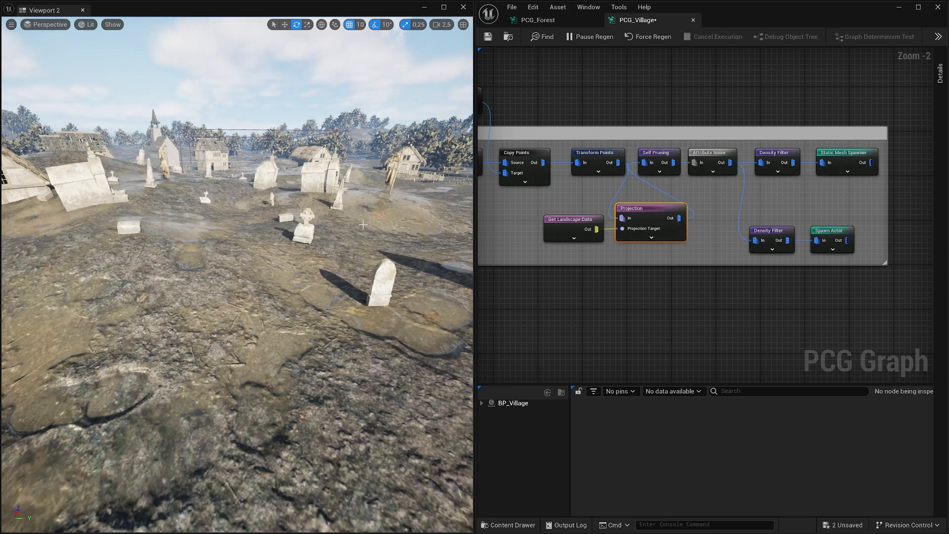
- Inspect how the gravestones and crypts sit on the hilly ground from several viewpoints
{"action": "right_click_drag", "start_coordinate": [363, 225], "coordinate": [425, 232]}
{"action": "right_click_drag", "start_coordinate": [237, 275], "coordinate": [364, 274]}
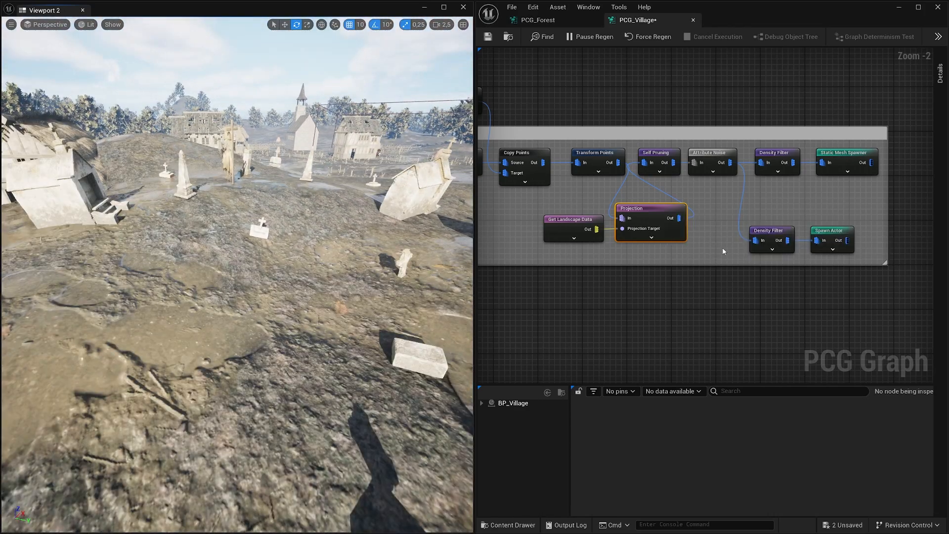
{"action": "mouse_move", "coordinate": [403, 207]}
{"action": "right_mouse_down"}
{"action": "mouse_move", "coordinate": [336, 210]}
{"action": "mouse_move", "coordinate": [404, 208]}
{"action": "right_mouse_up"}
{"action": "right_click_drag", "start_coordinate": [353, 232], "coordinate": [245, 231]}
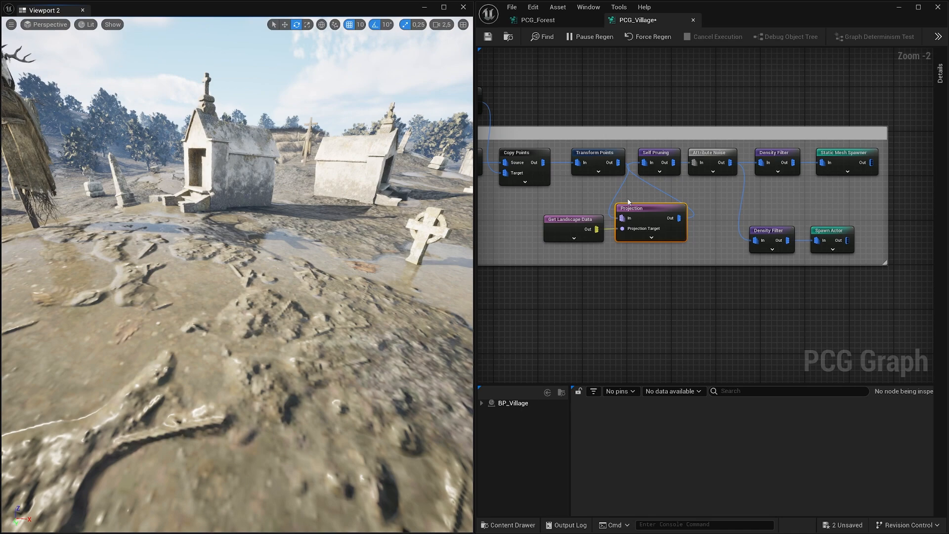
{"action": "left_click", "coordinate": [595, 159]}
{"action": "mouse_move", "coordinate": [376, 218]}
{"action": "right_mouse_down"}
{"action": "mouse_move", "coordinate": [341, 218]}
{"action": "mouse_move", "coordinate": [366, 215]}
{"action": "right_mouse_up"}
{"action": "mouse_move", "coordinate": [199, 266]}
{"action": "right_mouse_down"}
{"action": "mouse_move", "coordinate": [173, 265]}
{"action": "mouse_move", "coordinate": [208, 263]}
{"action": "mouse_move", "coordinate": [199, 266]}
{"action": "right_mouse_up"}
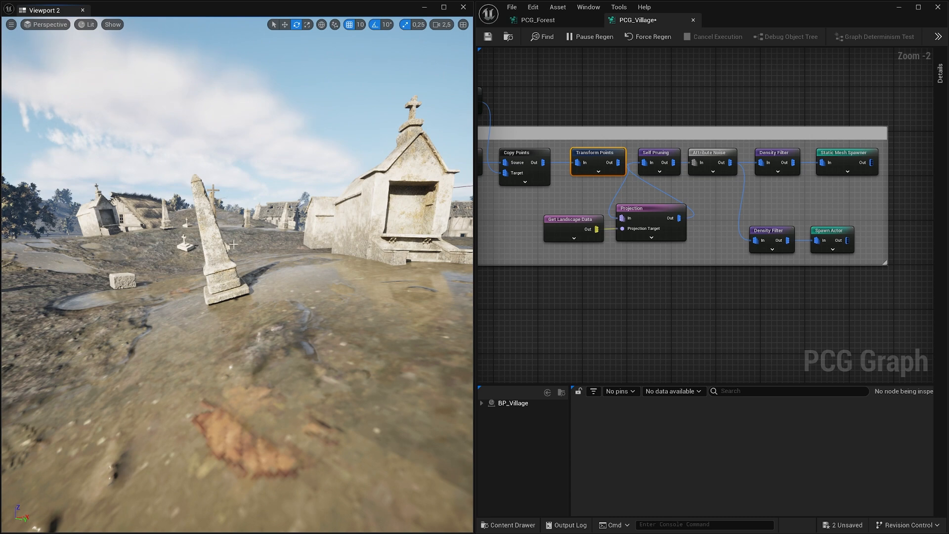
- Enable Get Height Only on the Get Landscape Data node and check the gravestones' orientation in the viewport
{"action": "left_click", "coordinate": [564, 224]}
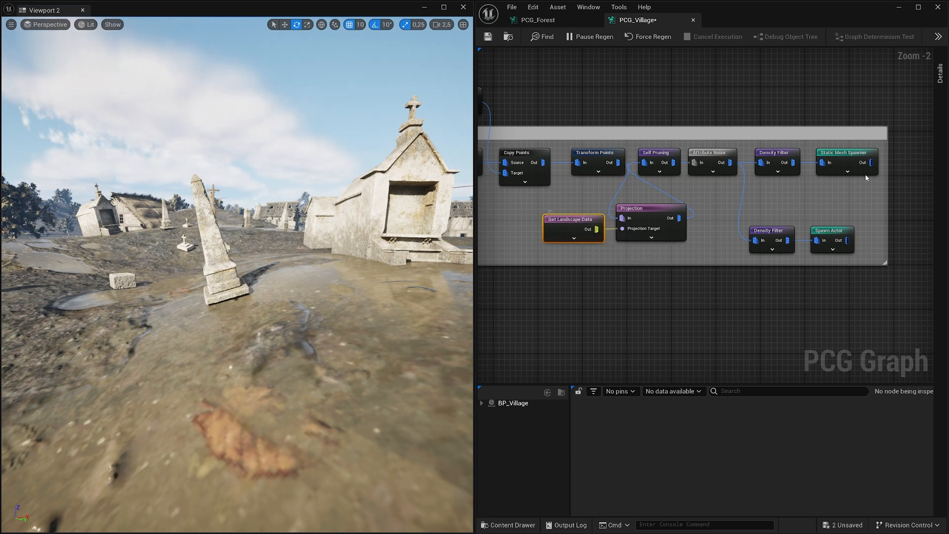
{"action": "left_click", "coordinate": [940, 73]}
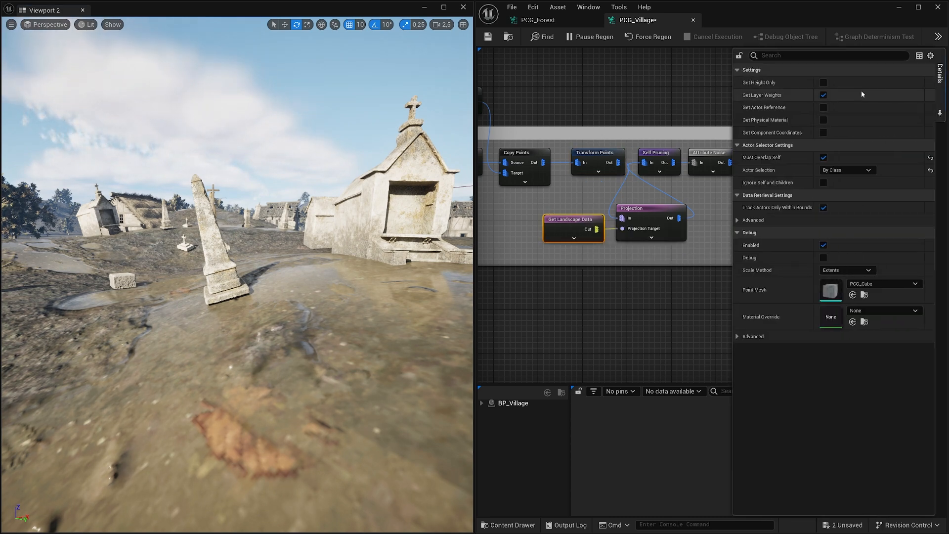
{"action": "left_click", "coordinate": [826, 84]}
{"action": "right_click_drag", "start_coordinate": [352, 260], "coordinate": [394, 263]}
{"action": "key", "text": "a"}
{"action": "key", "text": "d"}
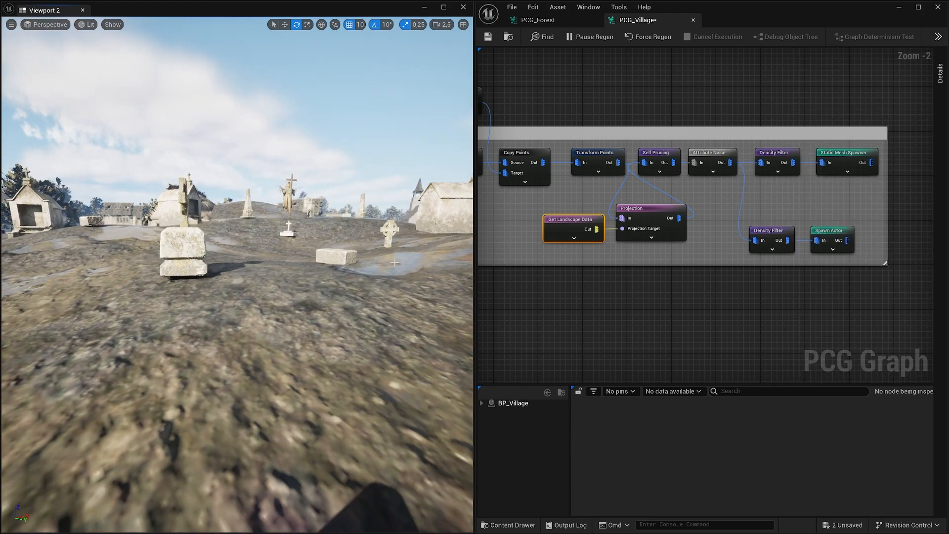
- Add a new Transform Points node fed by the Projection output
{"action": "left_click", "coordinate": [593, 159]}
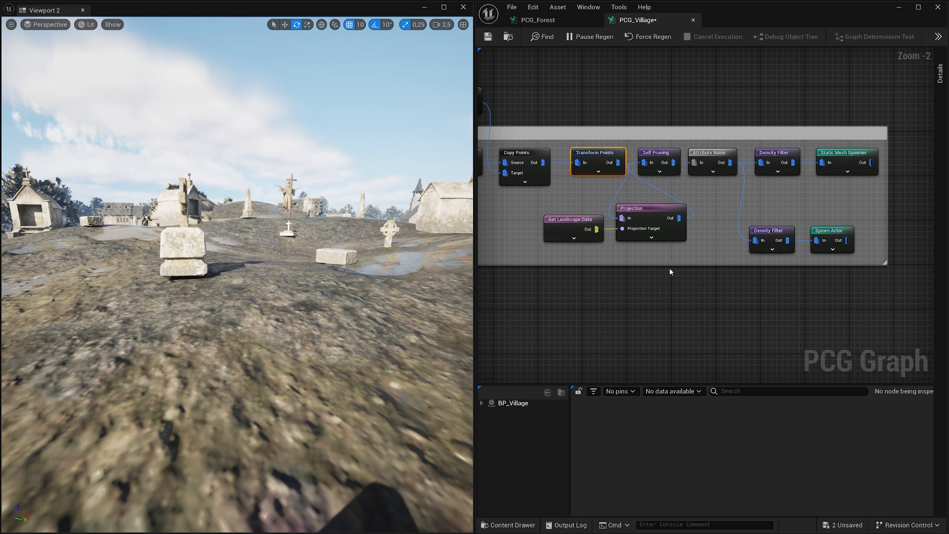
{"action": "right_click_drag", "start_coordinate": [670, 268], "coordinate": [593, 275]}
{"action": "left_click_drag", "start_coordinate": [602, 227], "coordinate": [618, 276]}
{"action": "type", "text": "trans"}
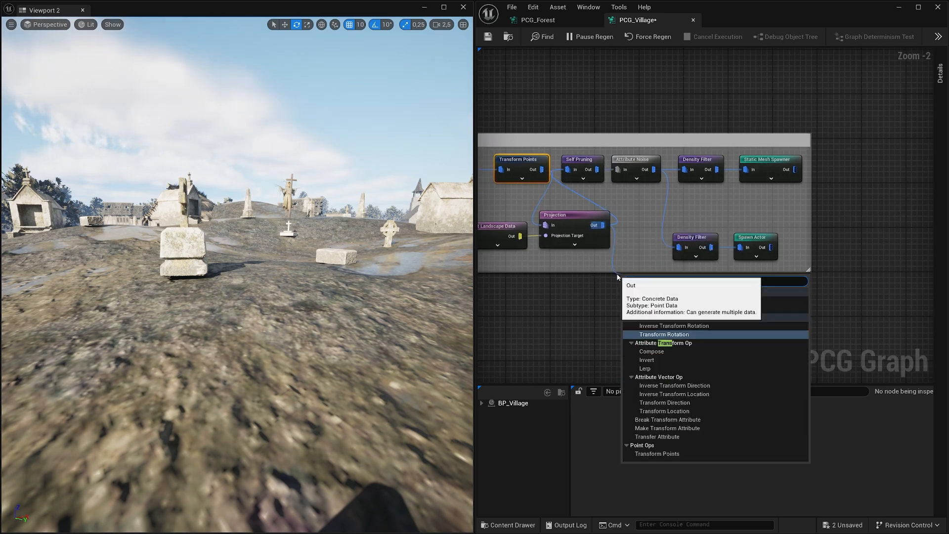
{"action": "left_click", "coordinate": [658, 454]}
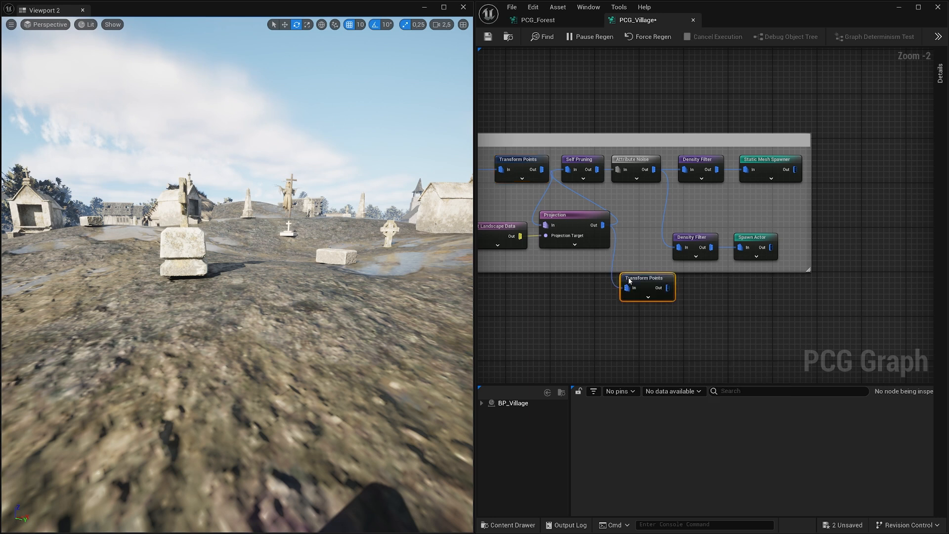
- Set the Z component of Offset Min to -20 on the new Transform Points node
{"action": "left_click", "coordinate": [940, 75]}
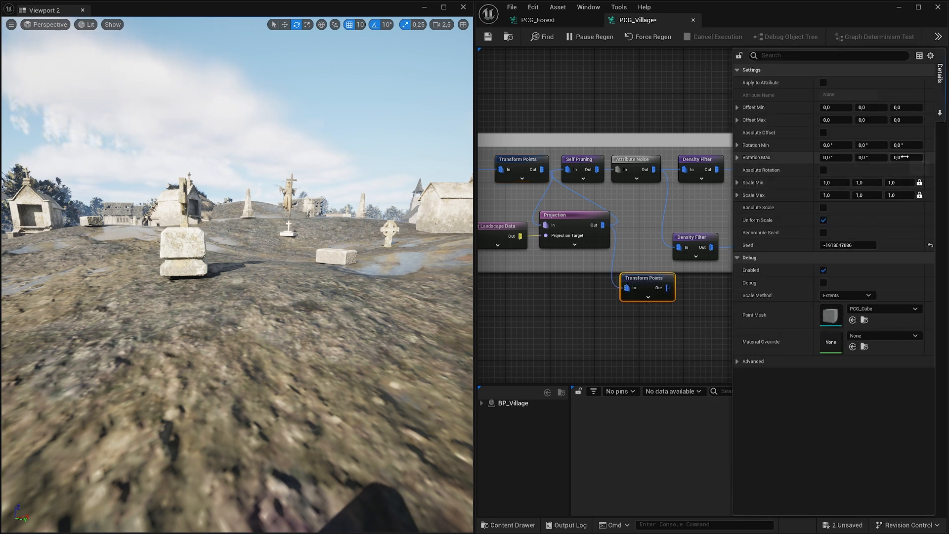
{"action": "left_click", "coordinate": [900, 145]}
{"action": "left_click", "coordinate": [904, 109]}
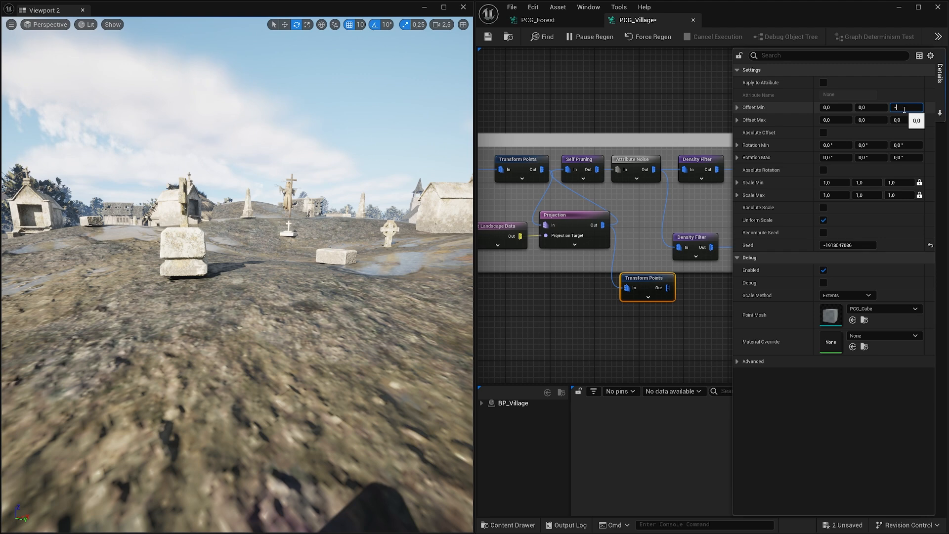
{"action": "left_click", "coordinate": [907, 121]}
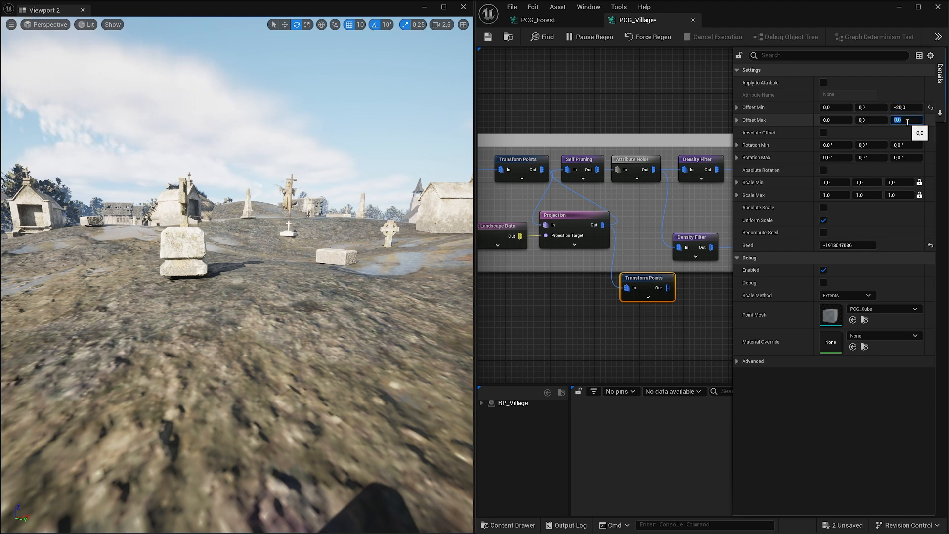
{"action": "left_click", "coordinate": [653, 234]}
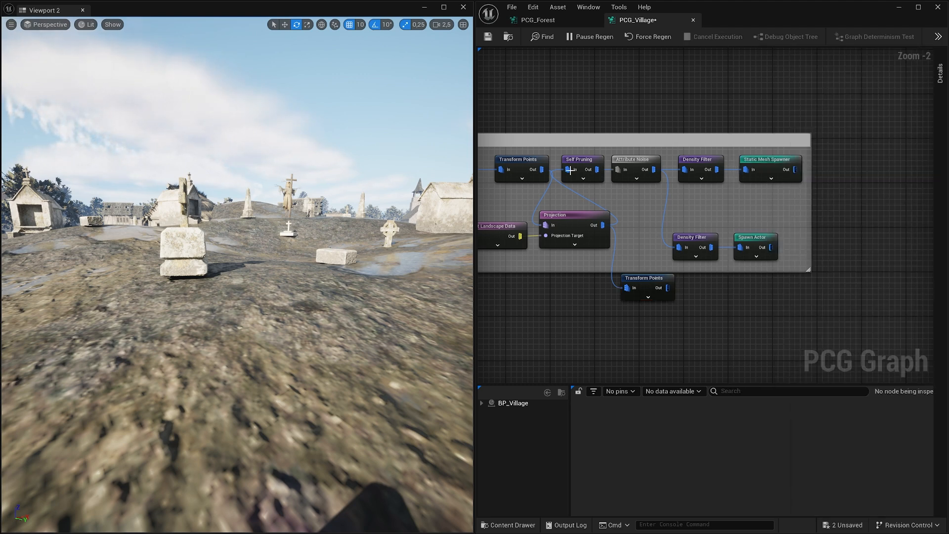
- Feed Self Pruning from the new Transform Points node instead of Projection and check the cemetery from above
{"action": "left_click", "coordinate": [568, 169], "text": "alt"}
{"action": "left_click_drag", "start_coordinate": [664, 284], "coordinate": [577, 171]}
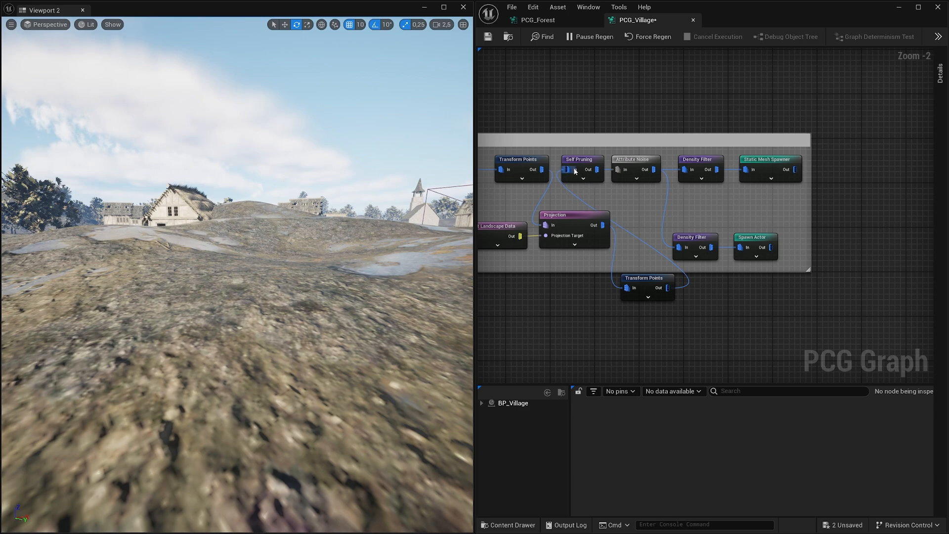
{"action": "key", "text": "w"}
{"action": "right_click_drag", "start_coordinate": [321, 260], "coordinate": [287, 290]}
{"action": "key", "text": "s"}
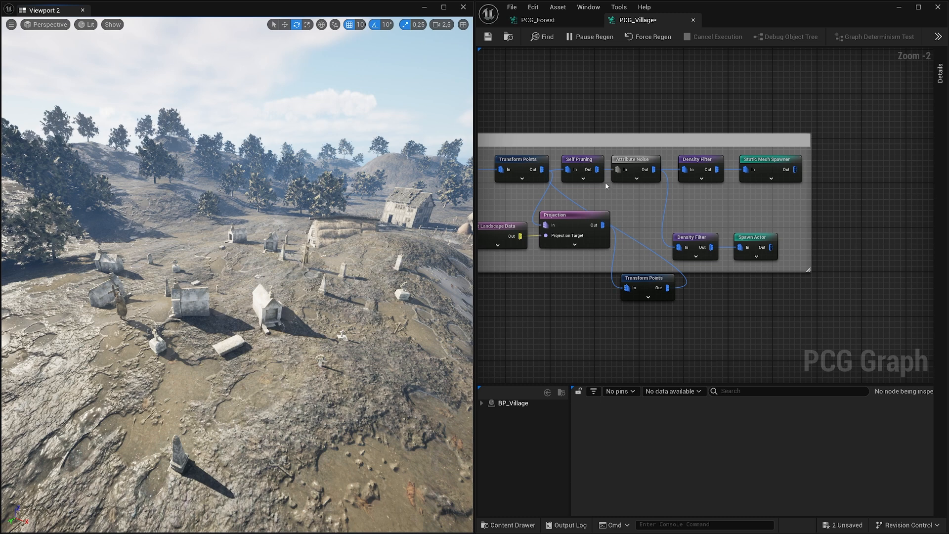
- Shift the Self Pruning chain and its Spawn Actor branch away from Projection, and line up the new Transform Points node between them
{"action": "left_click", "coordinate": [601, 171]}
{"action": "left_click", "coordinate": [640, 165], "text": "ctrl"}
{"action": "left_click", "coordinate": [703, 163], "text": "ctrl"}
{"action": "left_click", "coordinate": [757, 171], "text": "ctrl"}
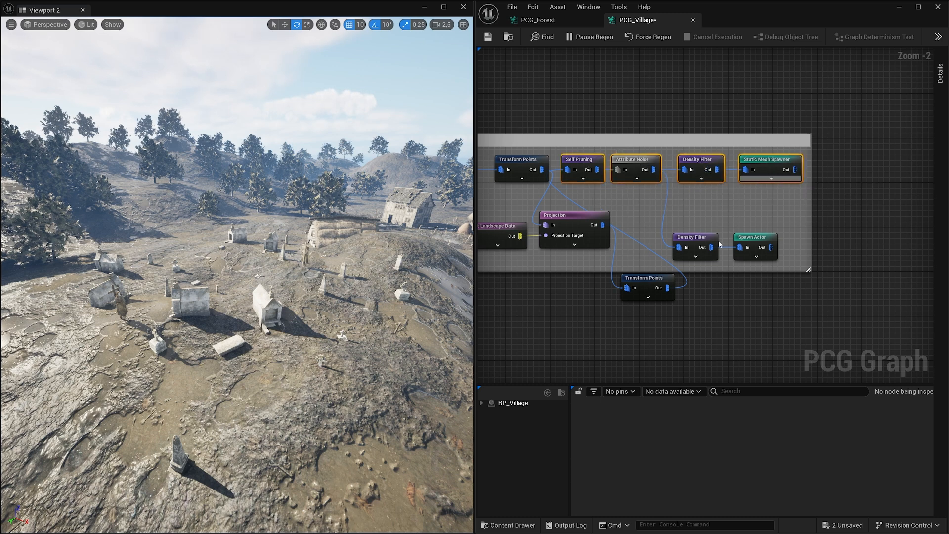
{"action": "left_click", "coordinate": [699, 238], "text": "ctrl"}
{"action": "left_click", "coordinate": [756, 238], "text": "ctrl"}
{"action": "left_click_drag", "start_coordinate": [579, 162], "coordinate": [707, 278]}
{"action": "left_click", "coordinate": [647, 278], "text": "ctrl"}
{"action": "left_click_drag", "start_coordinate": [647, 279], "coordinate": [656, 215]}
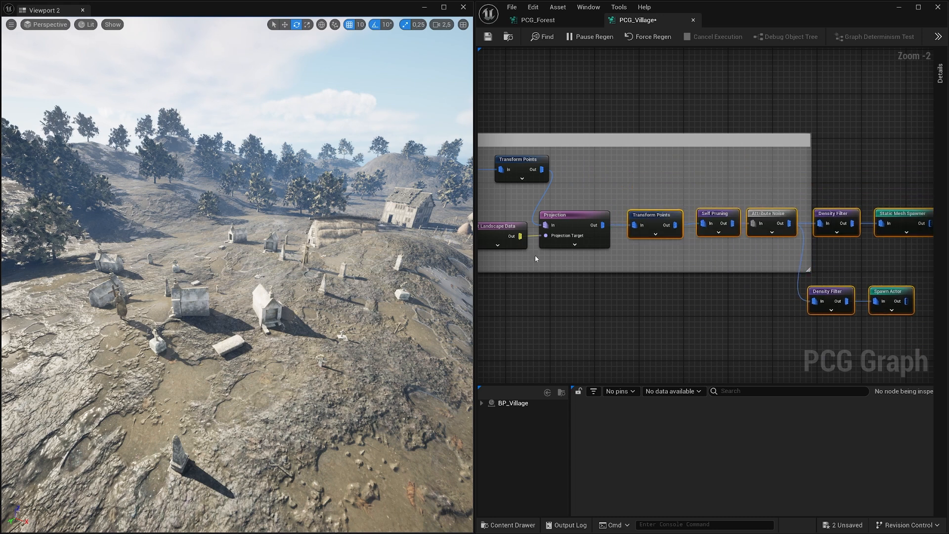
- Align Projection and the nodes after it with the main Cemetery row, placing Get Landscape Data just below the row
{"action": "left_click_drag", "start_coordinate": [526, 257], "coordinate": [552, 238]}
{"action": "right_click_drag", "start_coordinate": [557, 271], "coordinate": [604, 226]}
{"action": "scroll", "coordinate": [657, 237], "scroll_direction": "down", "scroll_amount": 3}
{"action": "left_click_drag", "start_coordinate": [811, 257], "coordinate": [599, 215]}
{"action": "scroll", "coordinate": [611, 179], "scroll_direction": "up", "scroll_amount": 2}
{"action": "left_click", "coordinate": [610, 180]}
{"action": "scroll", "coordinate": [663, 257], "scroll_direction": "down", "scroll_amount": 4}
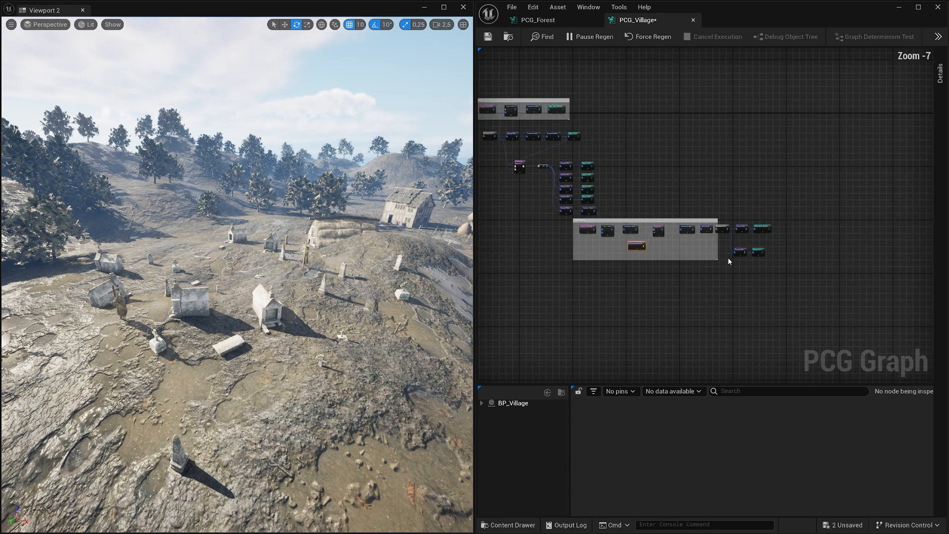
- Enlarge the Cemetery comment box so it encloses the whole cemetery chain and its second Spawn Actor branch
{"action": "left_click_drag", "start_coordinate": [717, 259], "coordinate": [787, 267]}
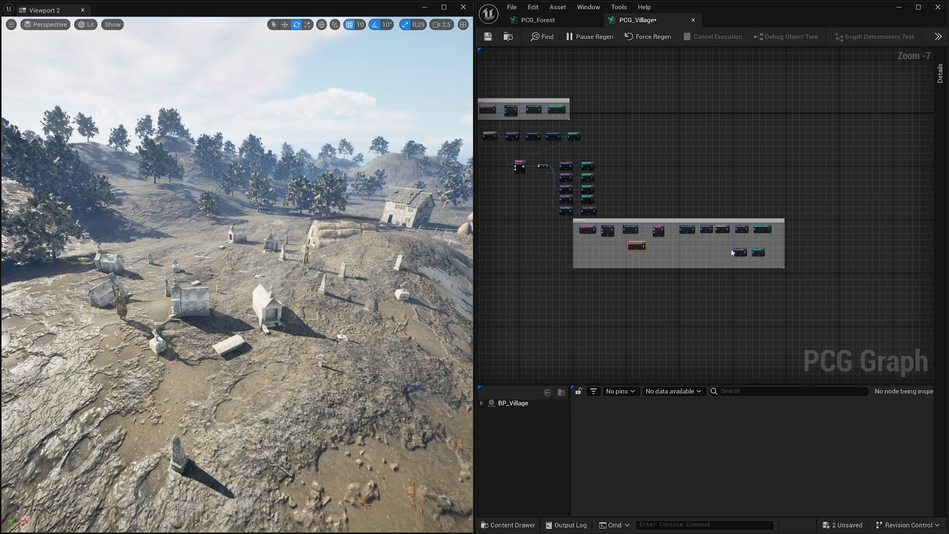
{"action": "scroll", "coordinate": [684, 241], "scroll_direction": "up", "scroll_amount": 2}
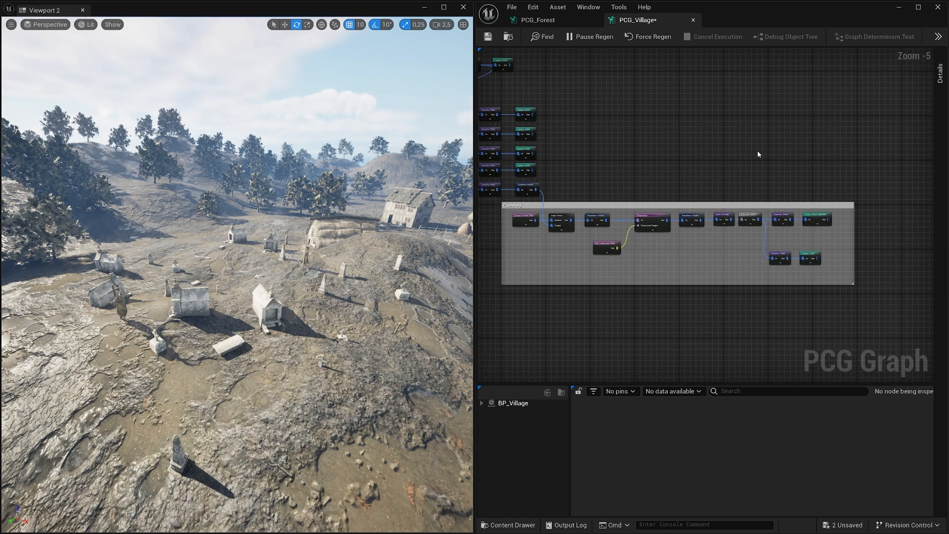
{"action": "right_click_drag", "start_coordinate": [600, 150], "coordinate": [758, 188]}
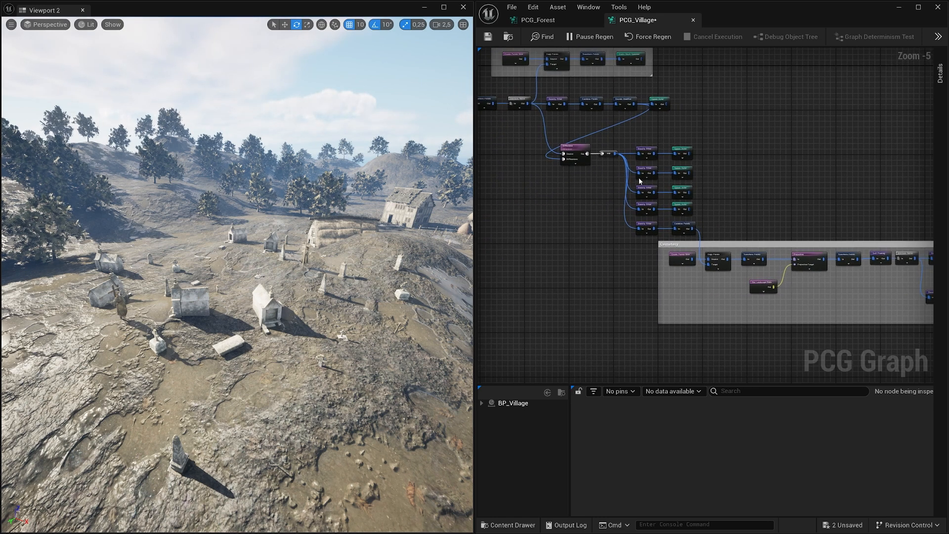
{"action": "scroll", "coordinate": [641, 181], "scroll_direction": "up", "scroll_amount": 2}
{"action": "right_click_drag", "start_coordinate": [571, 164], "coordinate": [574, 251]}
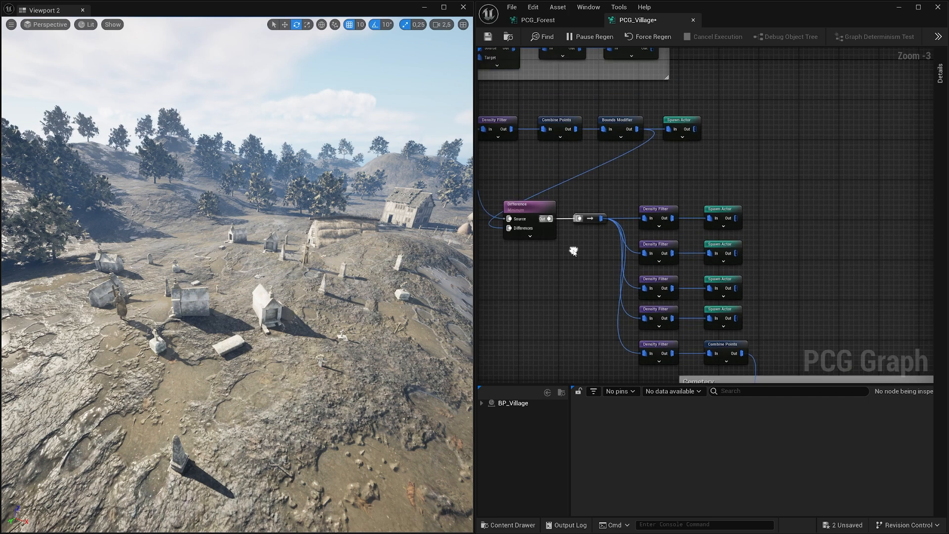
{"action": "right_click_drag", "start_coordinate": [582, 289], "coordinate": [536, 176]}
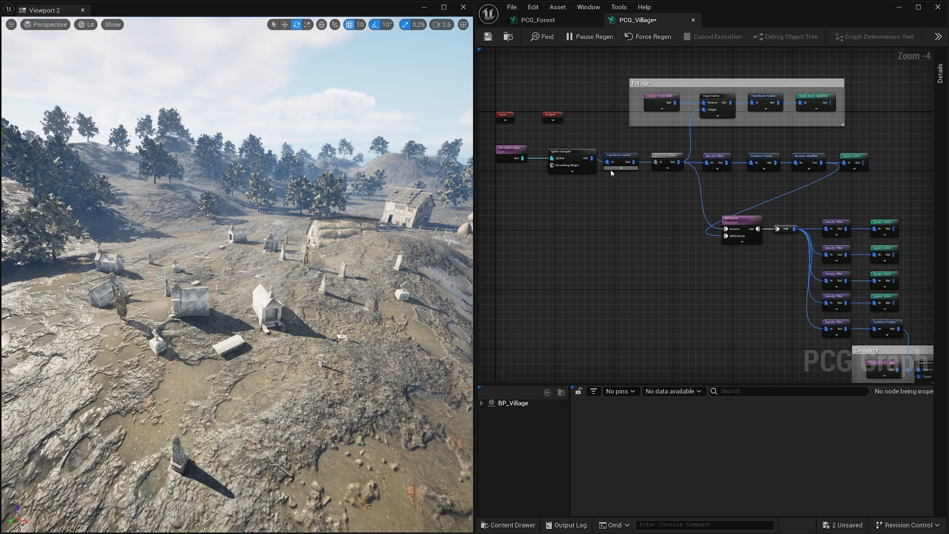
{"action": "scroll", "coordinate": [610, 172], "scroll_direction": "up", "scroll_amount": 3}
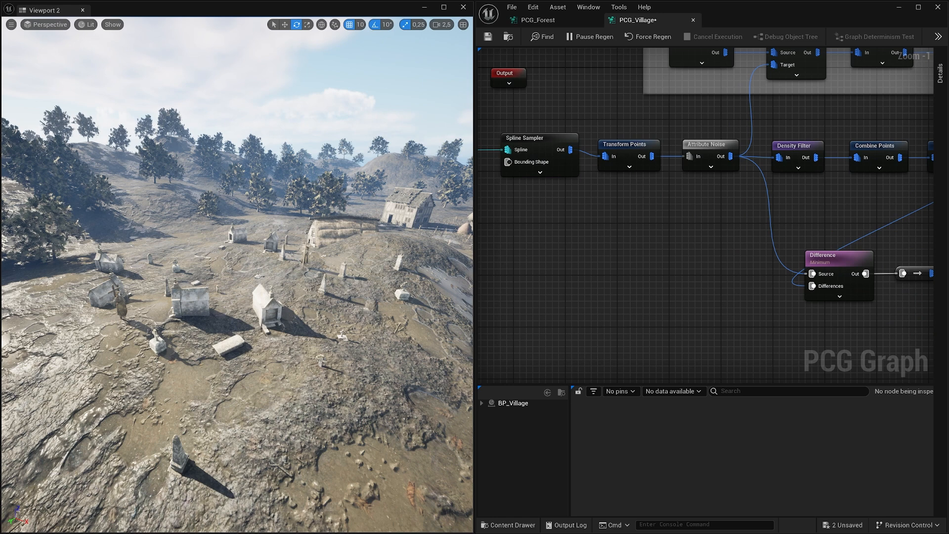
{"action": "right_click_drag", "start_coordinate": [596, 190], "coordinate": [662, 226]}
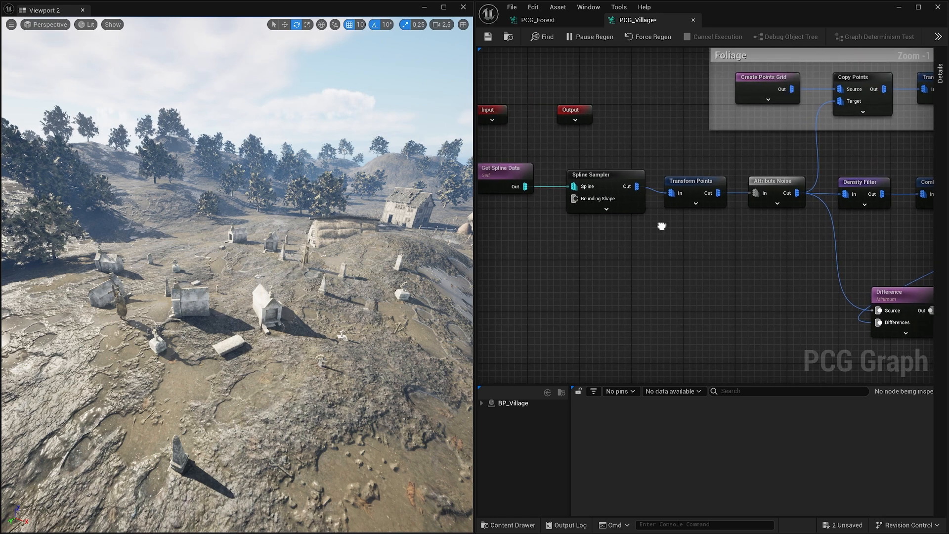
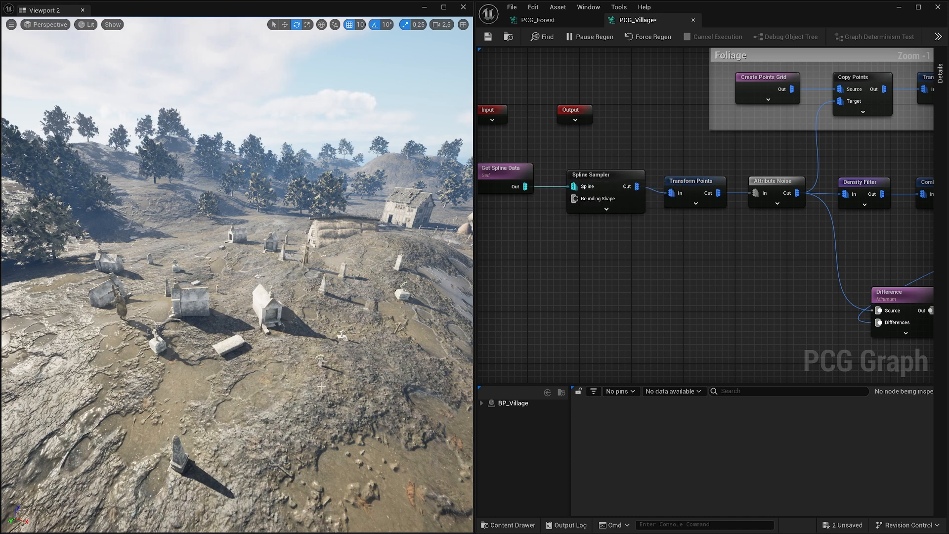
- Force-regenerate the PCG_Forest graph with its Get Landscape Data node selected, and return to PCG_Village to check the village terrain
{"action": "left_click", "coordinate": [572, 20]}
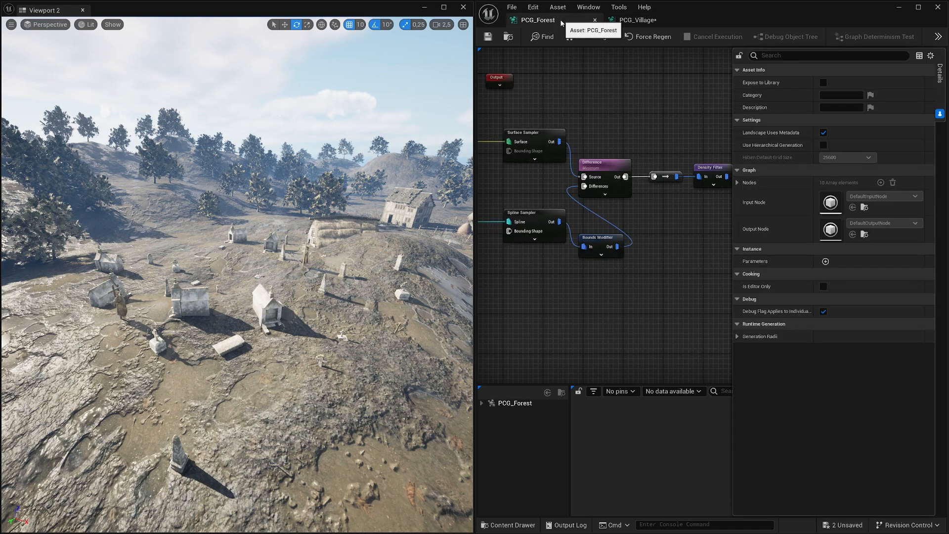
{"action": "right_click_drag", "start_coordinate": [630, 195], "coordinate": [676, 202]}
{"action": "left_click", "coordinate": [574, 157]}
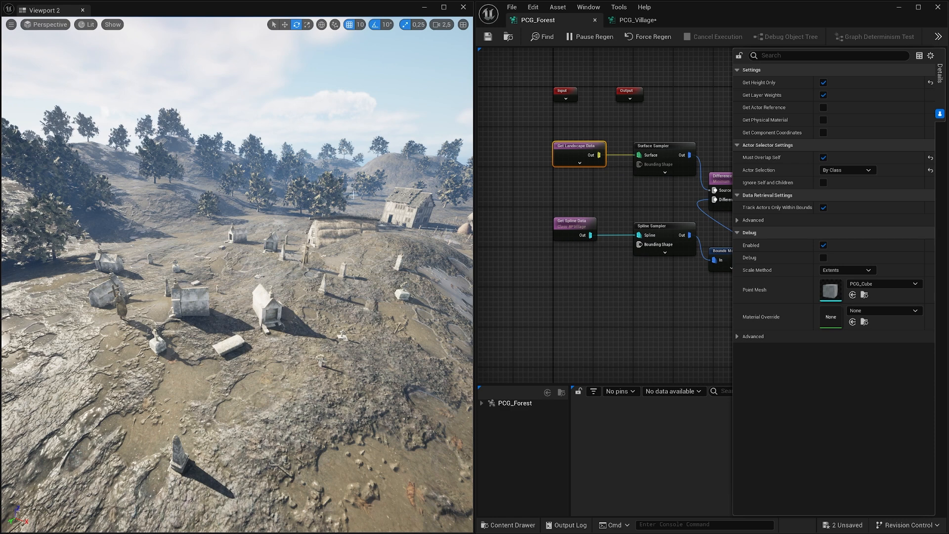
{"action": "left_click", "coordinate": [643, 37]}
{"action": "left_click", "coordinate": [637, 20]}
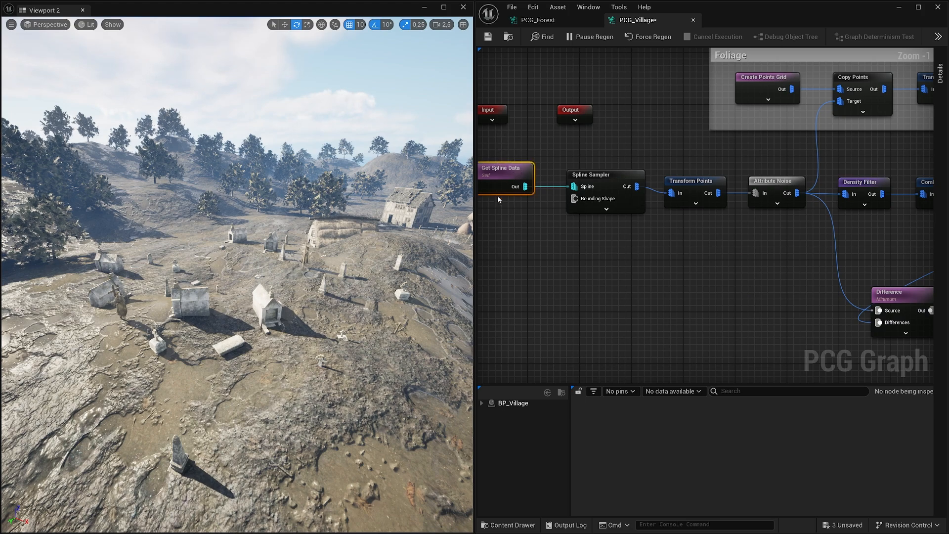
{"action": "right_click_drag", "start_coordinate": [308, 279], "coordinate": [440, 304]}
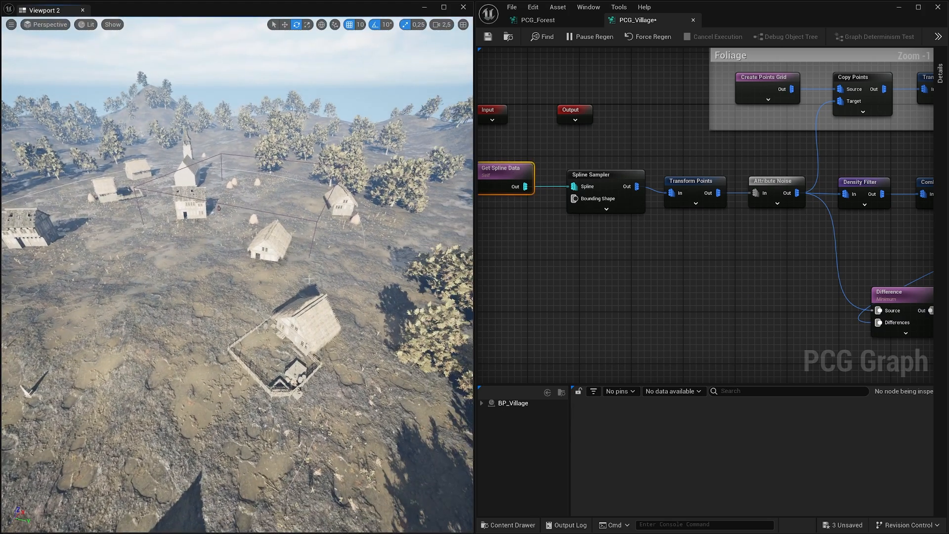
{"action": "right_click_drag", "start_coordinate": [363, 248], "coordinate": [251, 245]}
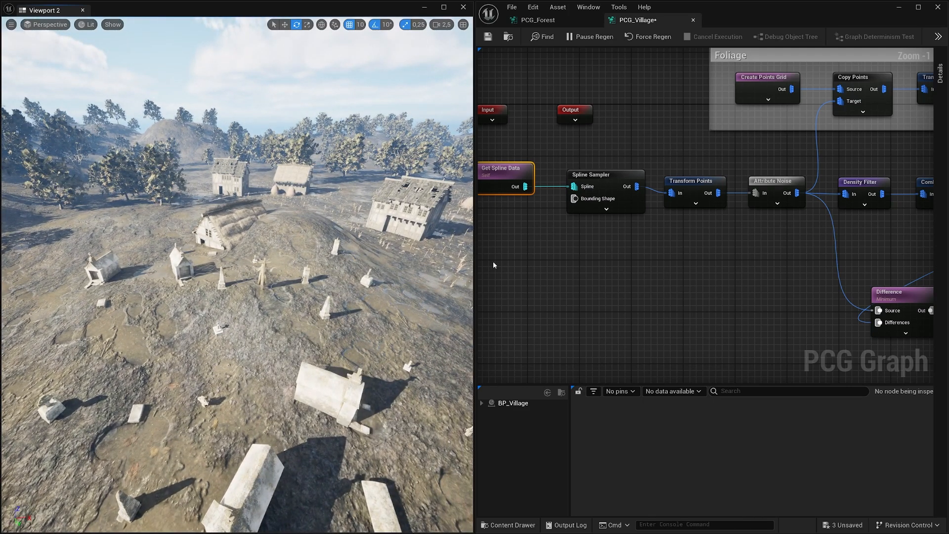
- Copy the Cemetery's Projection and Get Landscape Data nodes and paste them below the Transform Points node that follows Spline Sampler
{"action": "left_click_drag", "start_coordinate": [671, 148], "coordinate": [694, 199]}
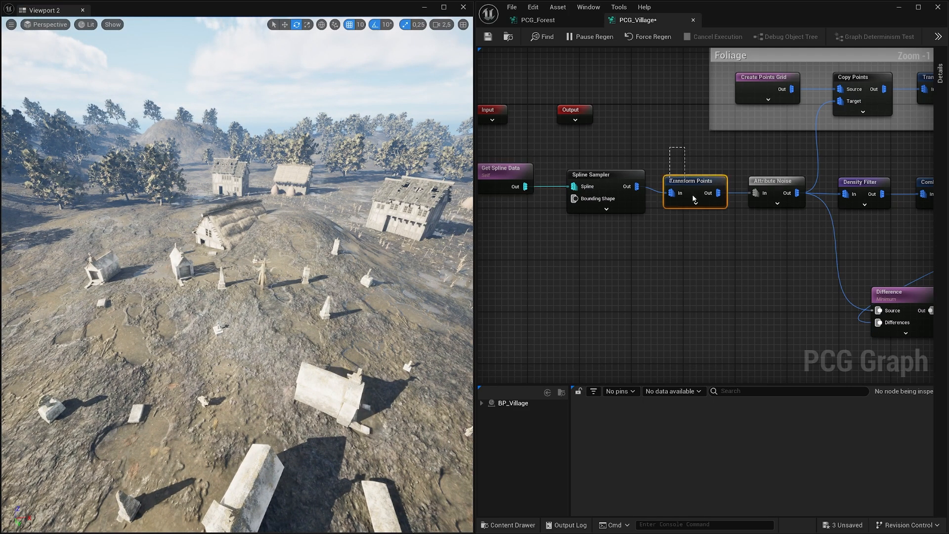
{"action": "right_click_drag", "start_coordinate": [719, 256], "coordinate": [575, 249]}
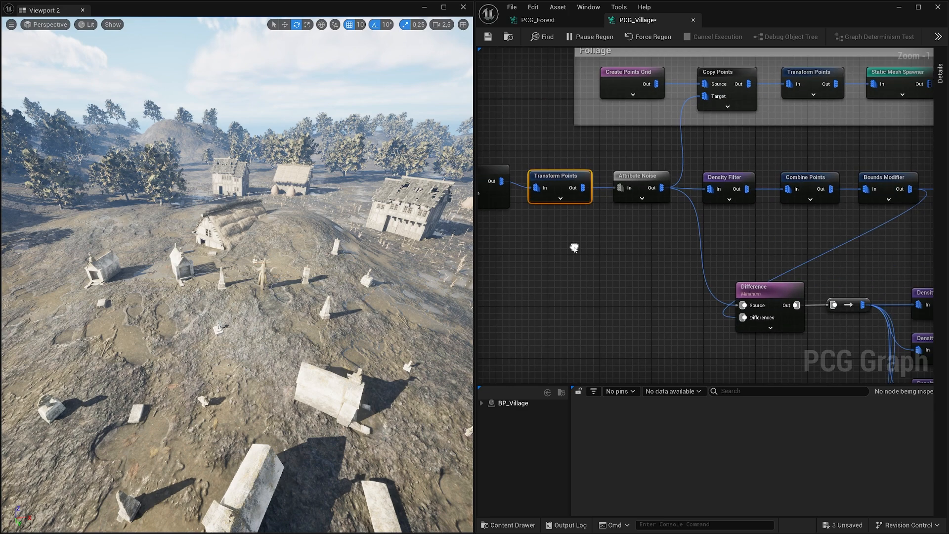
{"action": "right_click_drag", "start_coordinate": [666, 298], "coordinate": [508, 214]}
{"action": "right_click_drag", "start_coordinate": [595, 272], "coordinate": [504, 110]}
{"action": "right_click_drag", "start_coordinate": [837, 358], "coordinate": [649, 217]}
{"action": "right_click_drag", "start_coordinate": [788, 209], "coordinate": [697, 226]}
{"action": "left_click_drag", "start_coordinate": [704, 173], "coordinate": [782, 253]}
{"action": "right_click_drag", "start_coordinate": [602, 223], "coordinate": [696, 344]}
{"action": "key", "text": "ctrl+v"}
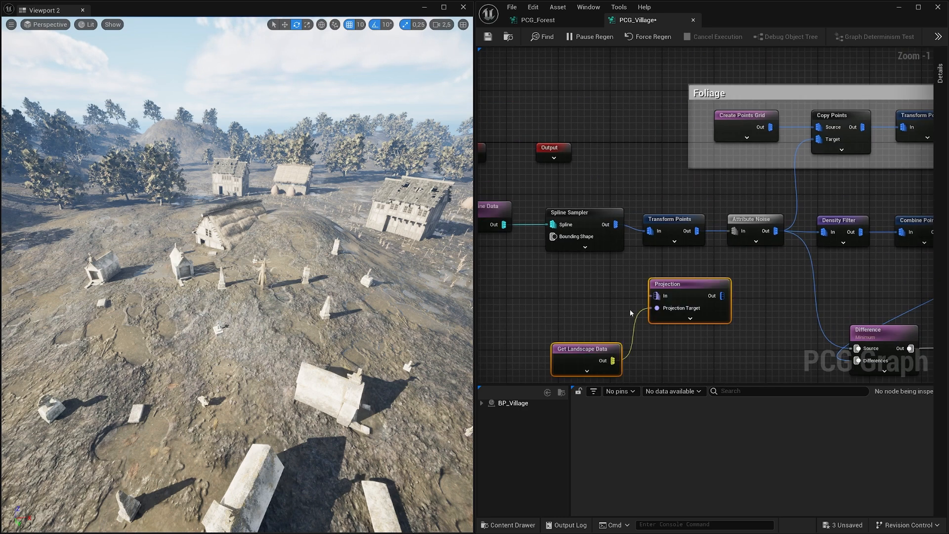
- Connect the pasted Projection node between Transform Points and Attribute Noise
{"action": "right_click_drag", "start_coordinate": [630, 310], "coordinate": [525, 234]}
{"action": "left_click_drag", "start_coordinate": [636, 194], "coordinate": [600, 261]}
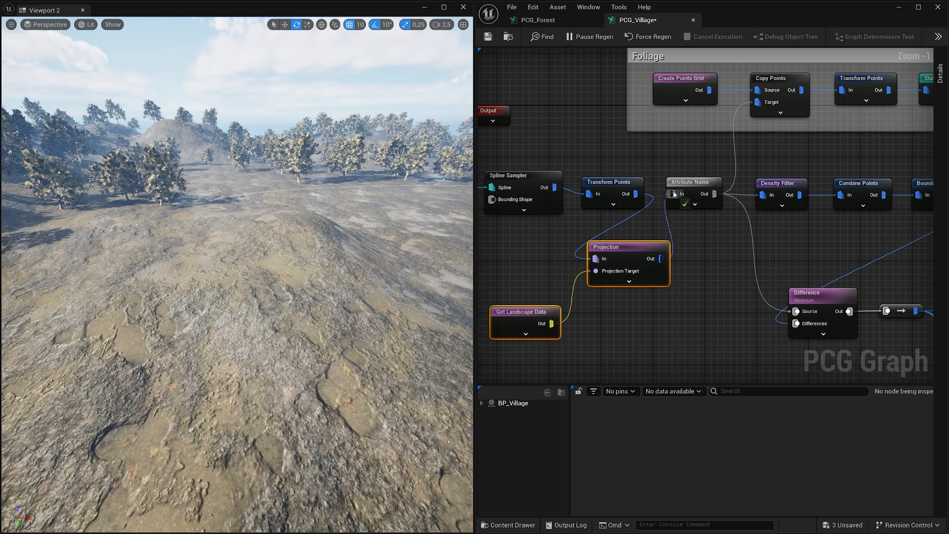
{"action": "left_click_drag", "start_coordinate": [674, 194], "coordinate": [675, 195]}
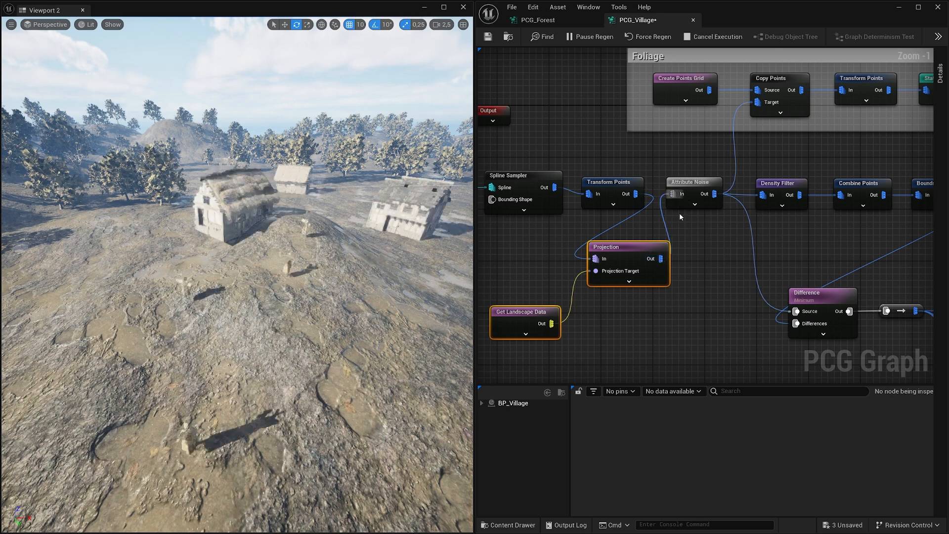
- Review the pasted Get Landscape Data node's settings and inspect how the village houses sit on the slope
{"action": "left_click", "coordinate": [523, 315]}
{"action": "left_click", "coordinate": [941, 73]}
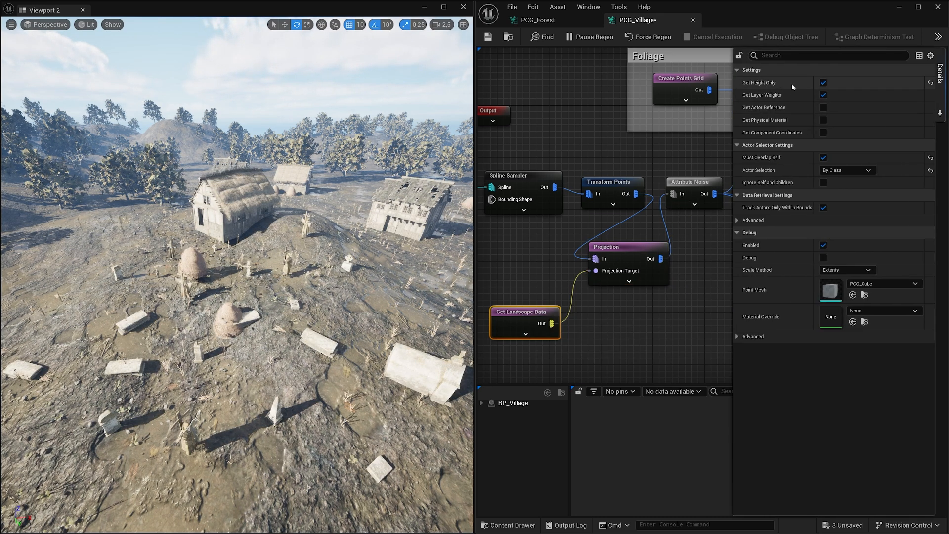
{"action": "left_click", "coordinate": [823, 83]}
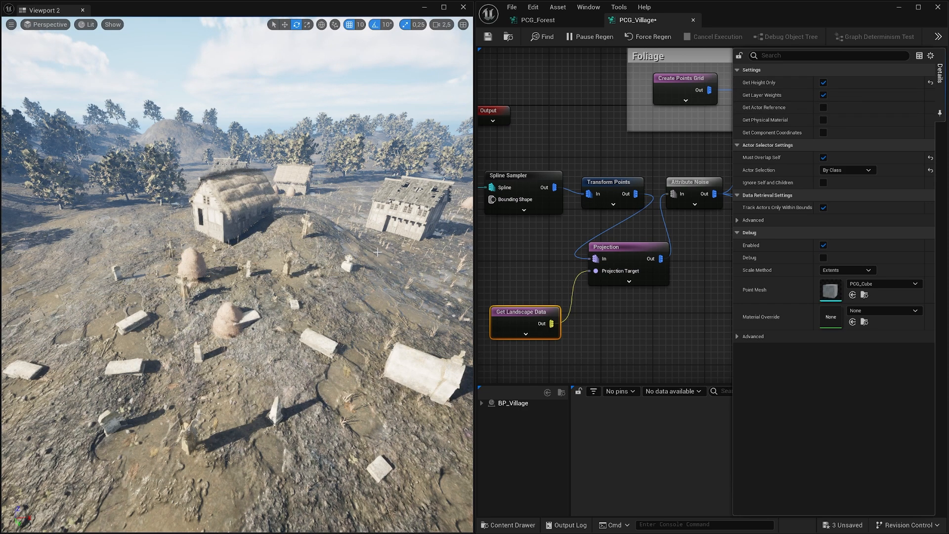
{"action": "right_click_drag", "start_coordinate": [277, 238], "coordinate": [220, 165]}
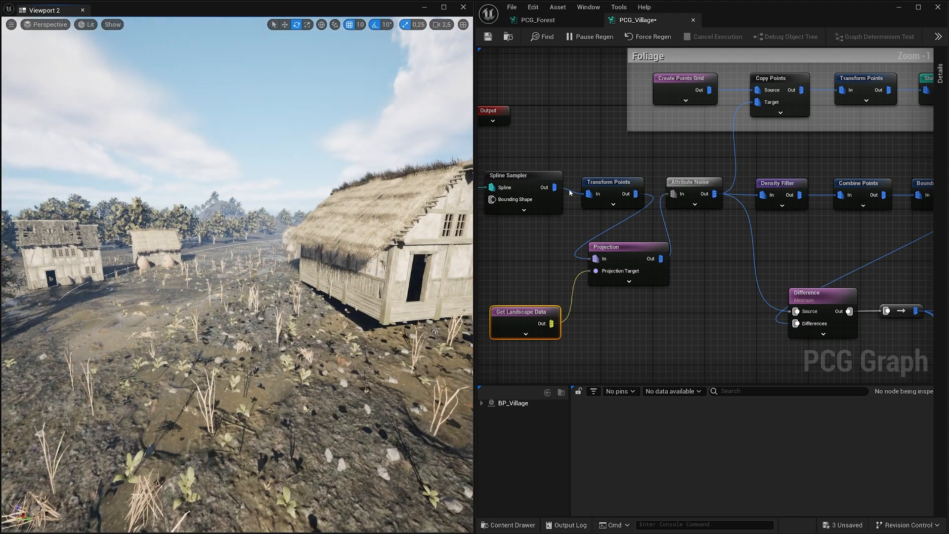
{"action": "left_click", "coordinate": [618, 198]}
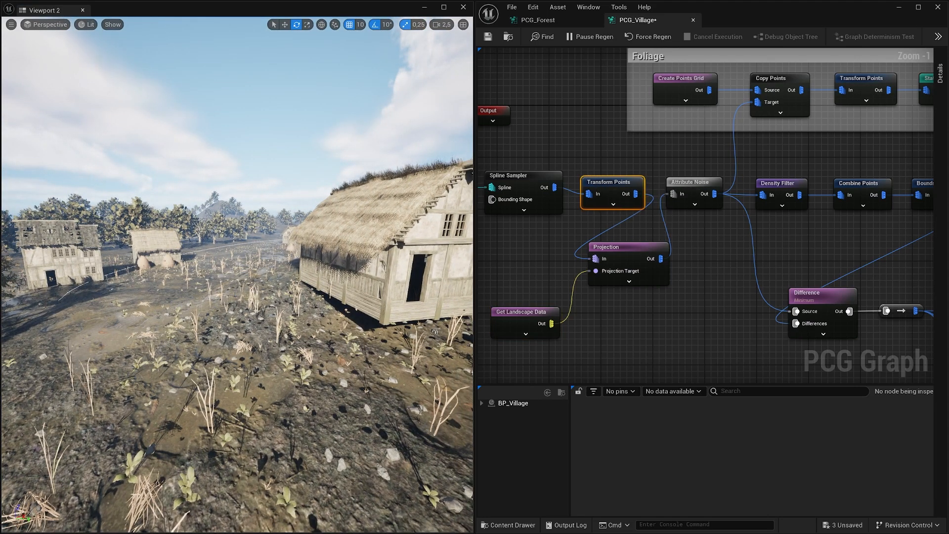
{"action": "right_click_drag", "start_coordinate": [221, 159], "coordinate": [242, 160]}
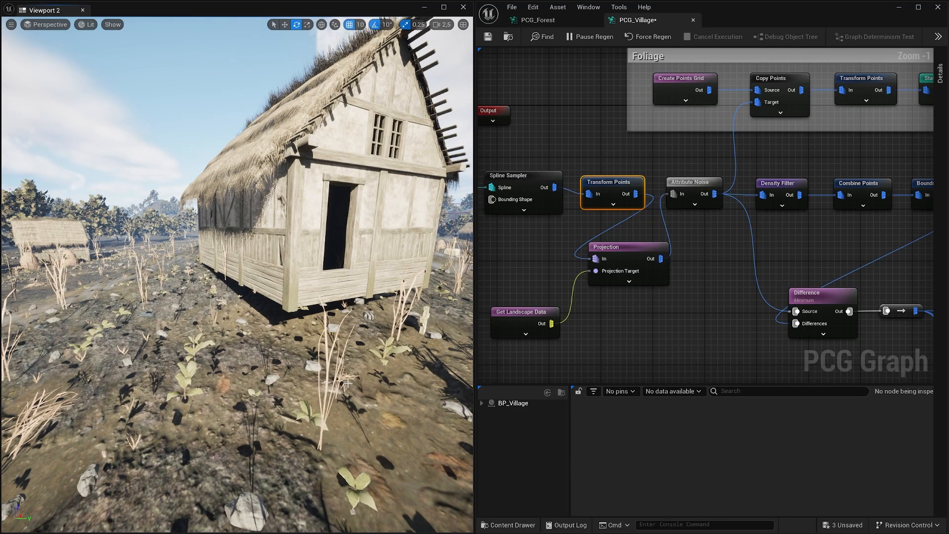
- Rewire the chain so Spline Sampler feeds Projection and Projection feeds Transform Points
{"action": "right_click_drag", "start_coordinate": [347, 384], "coordinate": [319, 381]}
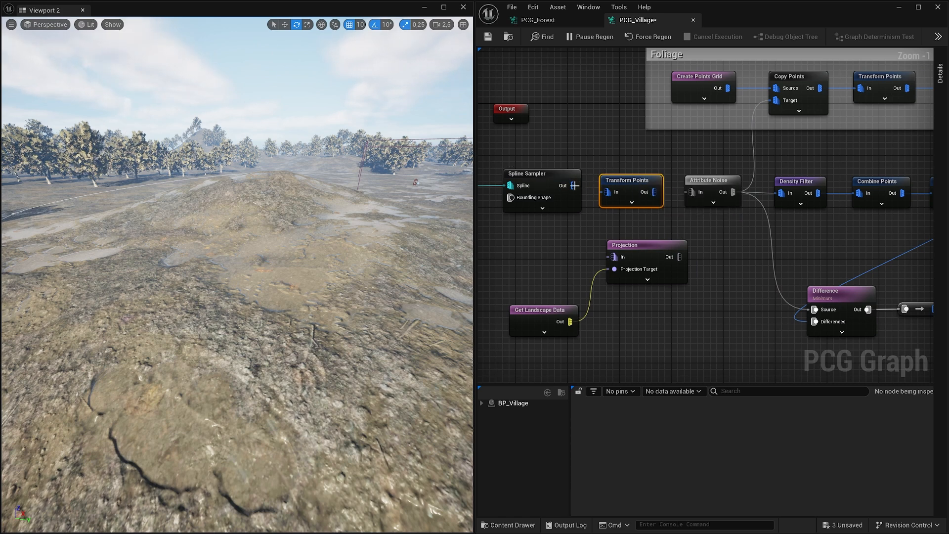
{"action": "left_click_drag", "start_coordinate": [575, 185], "coordinate": [617, 259]}
{"action": "left_click_drag", "start_coordinate": [680, 257], "coordinate": [693, 192]}
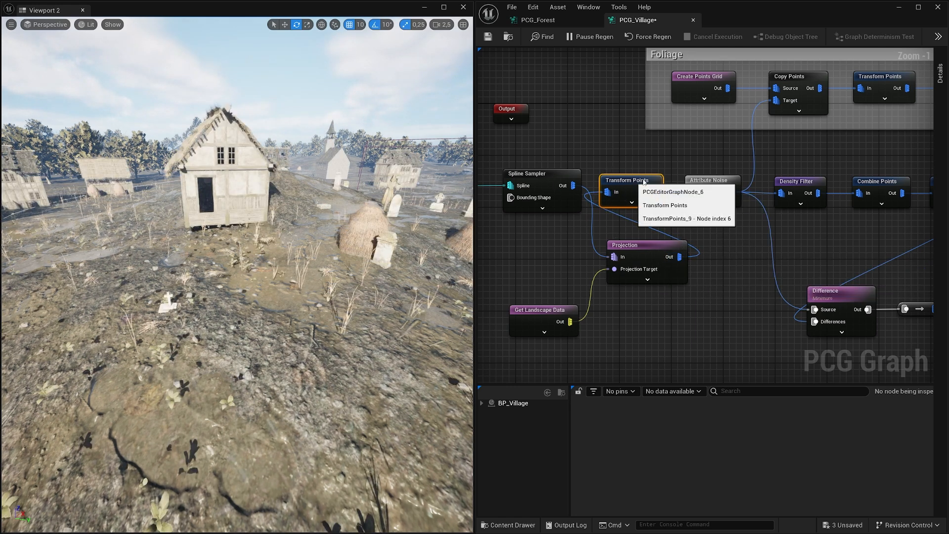
- Set the Z components of both Offset Min and Offset Max to -50 on the Transform Points node after Projection
{"action": "left_click", "coordinate": [943, 79]}
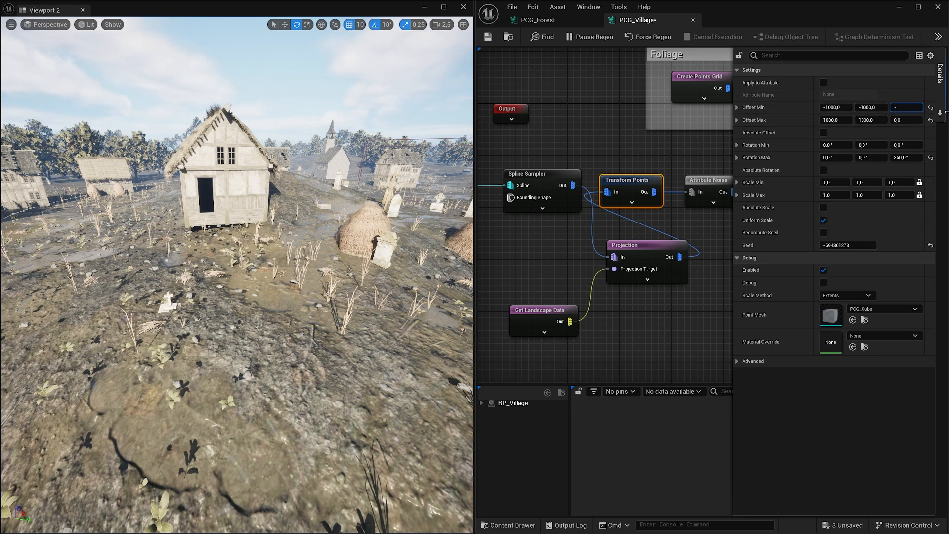
{"action": "type", "text": "-50"}
{"action": "key", "text": "Tab"}
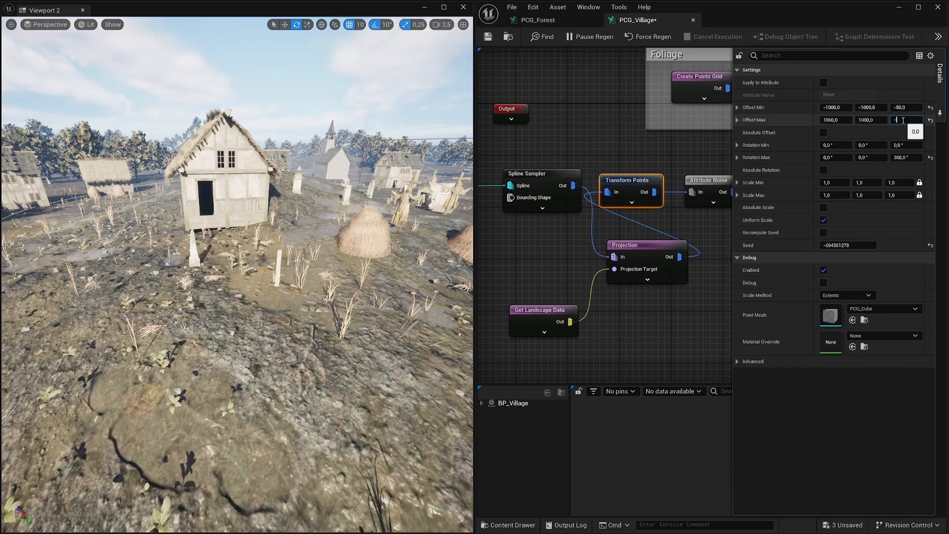
{"action": "left_click", "coordinate": [903, 120]}
{"action": "type", "text": "-50"}
{"action": "key", "text": "Return"}
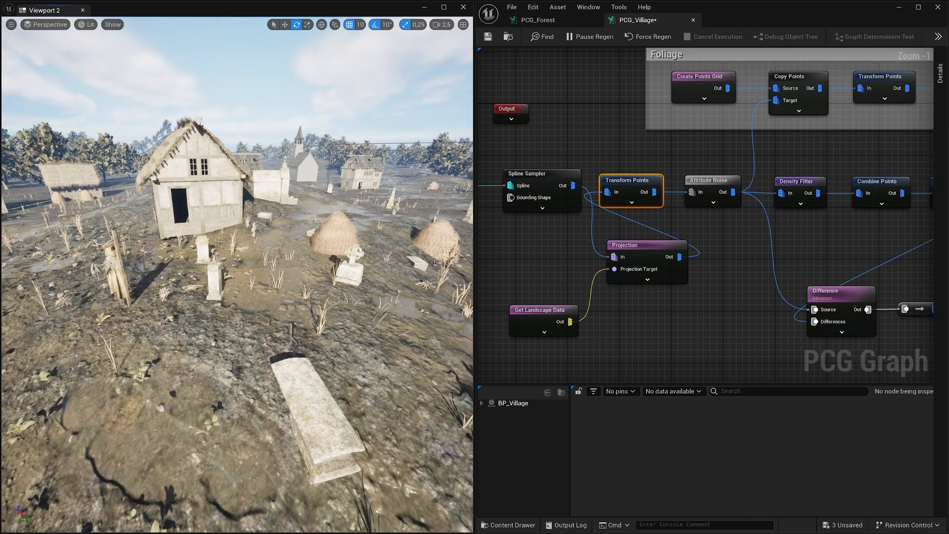
- Inspect the base of the thatched house from ground level to judge how it meets the sloping terrain
{"action": "right_click_drag", "start_coordinate": [237, 274], "coordinate": [267, 278]}
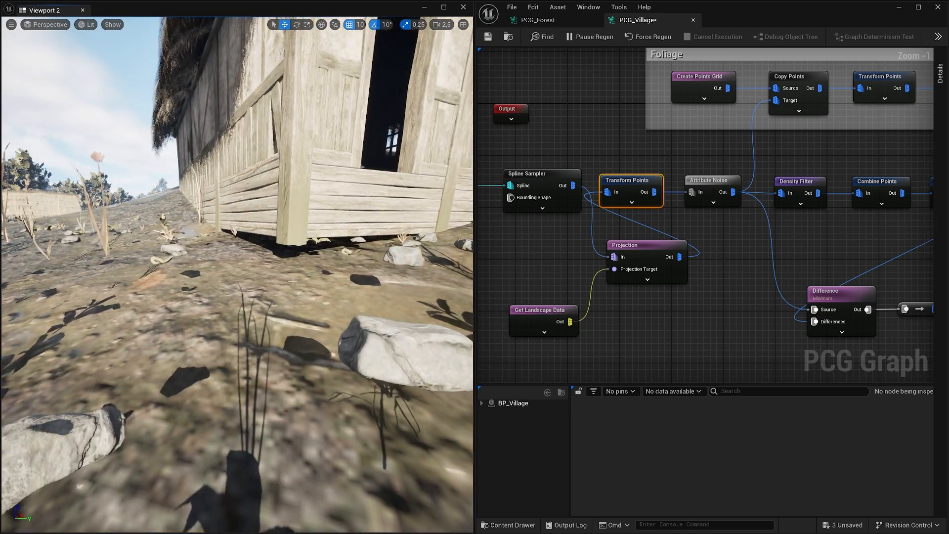
{"action": "key", "text": "s"}
{"action": "mouse_move", "coordinate": [292, 282]}
{"action": "right_mouse_down"}
{"action": "mouse_move", "coordinate": [217, 270]}
{"action": "mouse_move", "coordinate": [396, 268]}
{"action": "mouse_move", "coordinate": [281, 273]}
{"action": "right_mouse_up"}
{"action": "key", "text": "s"}
{"action": "key", "text": "w"}
{"action": "key", "text": "e"}
{"action": "key", "text": "s"}
{"action": "key", "text": "a"}
{"action": "key", "text": "w"}
{"action": "key", "text": "a"}
{"action": "key", "text": "e"}
{"action": "key", "text": "w"}
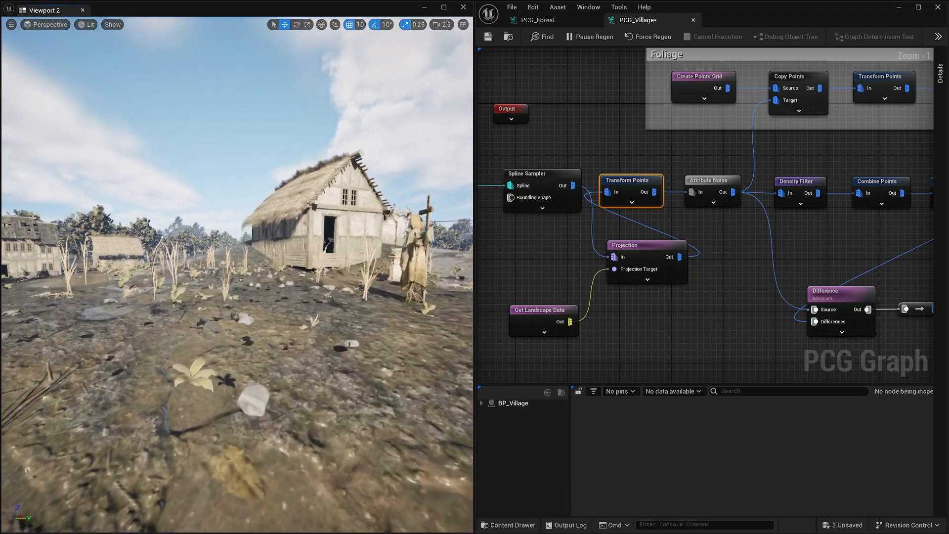
{"action": "key", "text": "w"}
{"action": "right_click_drag", "start_coordinate": [128, 256], "coordinate": [201, 259]}
{"action": "key", "text": "q"}
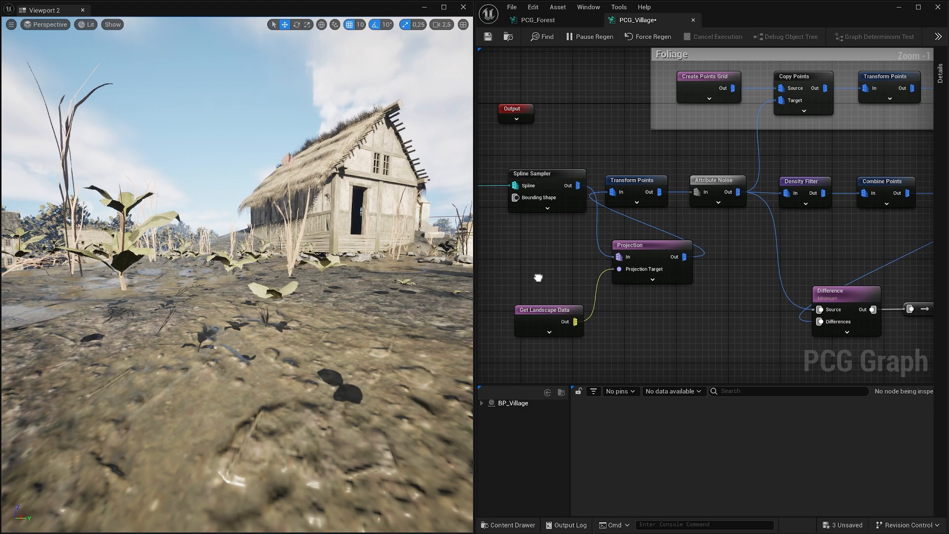
- Turn on debug display for the Create Points Grid node in the Foliage group and view the village from above
{"action": "scroll", "coordinate": [581, 261], "scroll_direction": "down", "scroll_amount": 1}
{"action": "right_click_drag", "start_coordinate": [758, 179], "coordinate": [540, 215]}
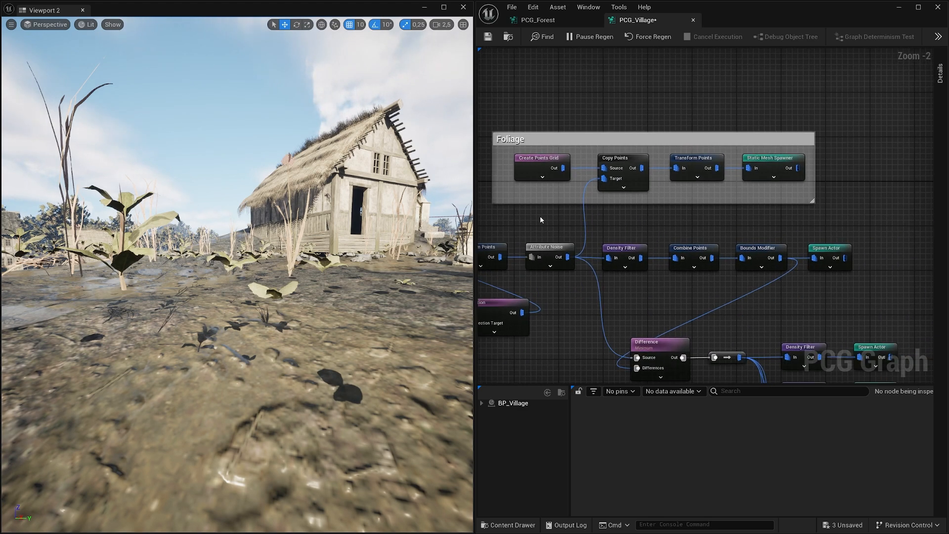
{"action": "left_click", "coordinate": [562, 170]}
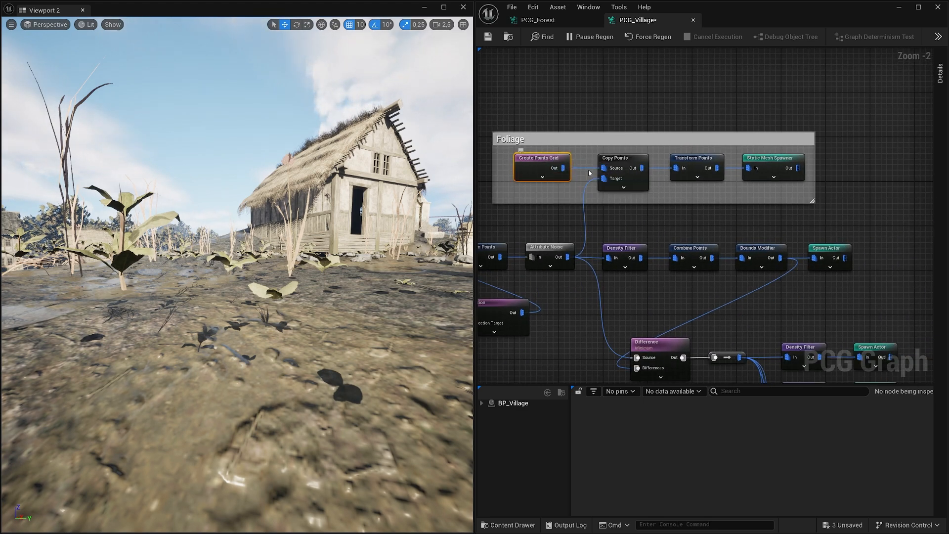
{"action": "key", "text": "s"}
{"action": "mouse_move", "coordinate": [357, 272]}
{"action": "right_mouse_down"}
{"action": "mouse_move", "coordinate": [363, 287]}
{"action": "mouse_move", "coordinate": [357, 272]}
{"action": "right_mouse_up"}
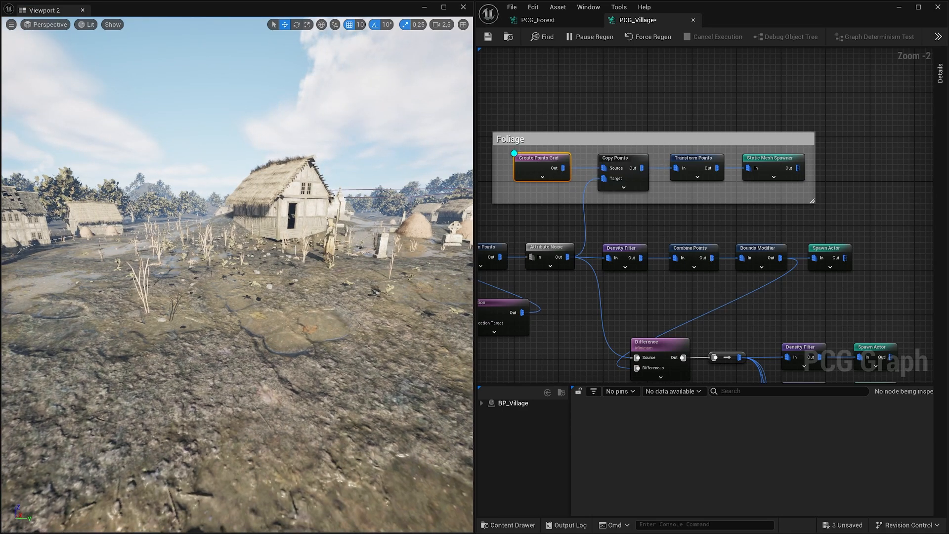
{"action": "key", "text": "e"}
{"action": "right_click_drag", "start_coordinate": [376, 213], "coordinate": [398, 226]}
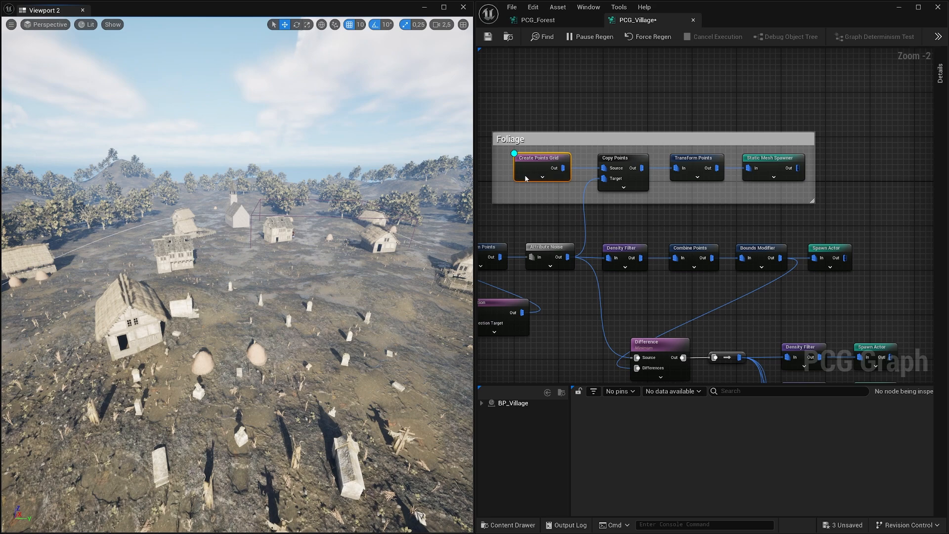
- Show the debug points of the Copy Points node in the Foliage group and inspect their height at ground level
{"action": "left_click", "coordinate": [613, 163]}
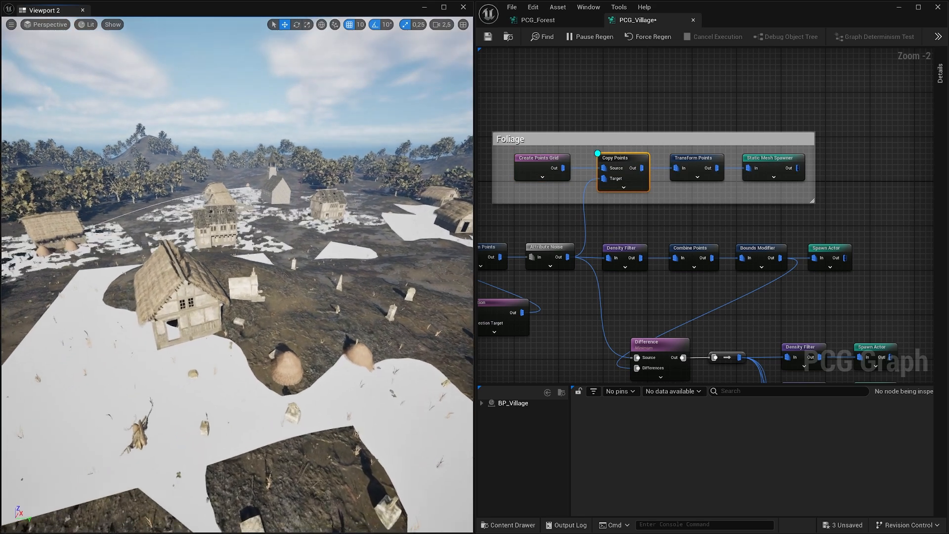
{"action": "key", "text": "w"}
{"action": "mouse_move", "coordinate": [386, 218]}
{"action": "right_mouse_down"}
{"action": "mouse_move", "coordinate": [380, 206]}
{"action": "mouse_move", "coordinate": [385, 215]}
{"action": "right_mouse_up"}
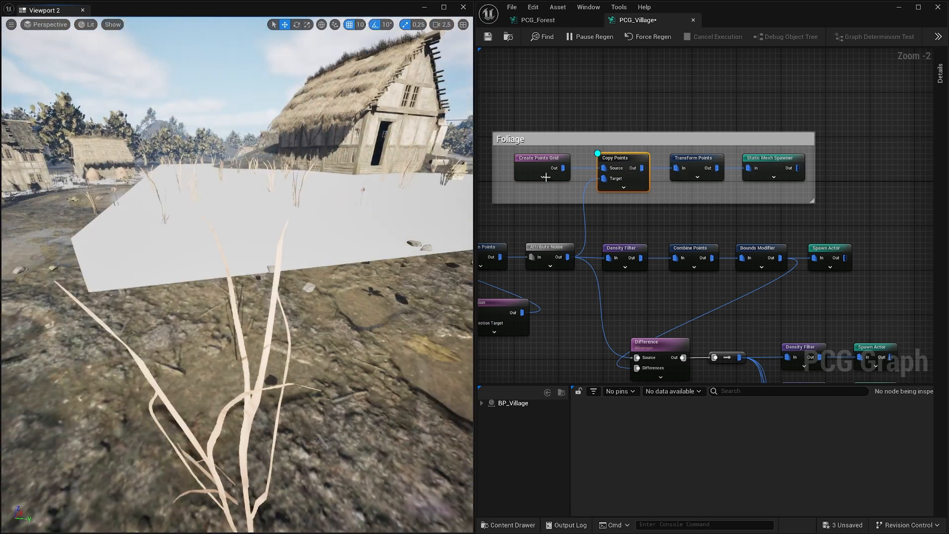
- Line up Get Spline Data, Spline Sampler and Projection in a row before Transform Points, with Get Landscape Data below Projection
{"action": "right_click_drag", "start_coordinate": [524, 232], "coordinate": [581, 209]}
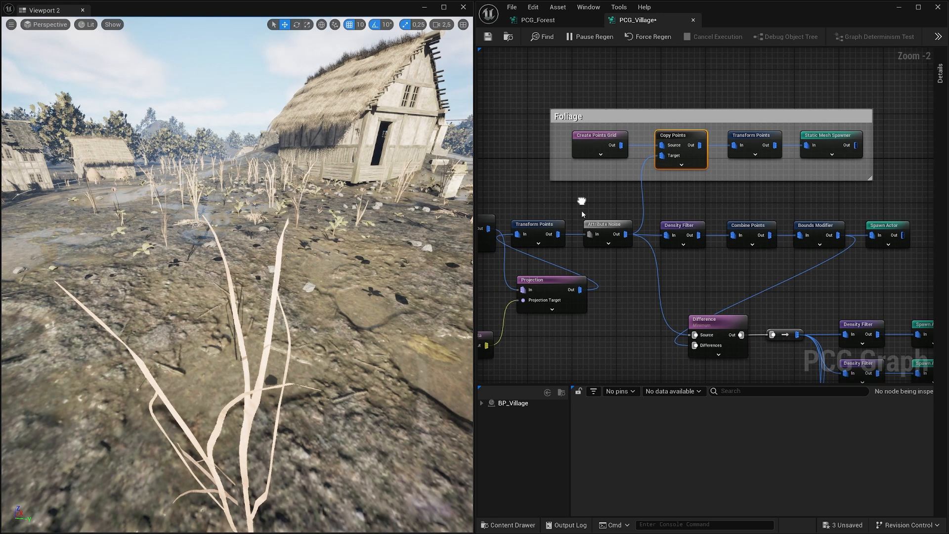
{"action": "right_click_drag", "start_coordinate": [542, 272], "coordinate": [555, 284]}
{"action": "left_click_drag", "start_coordinate": [562, 269], "coordinate": [619, 340]}
{"action": "right_click_drag", "start_coordinate": [534, 257], "coordinate": [639, 272]}
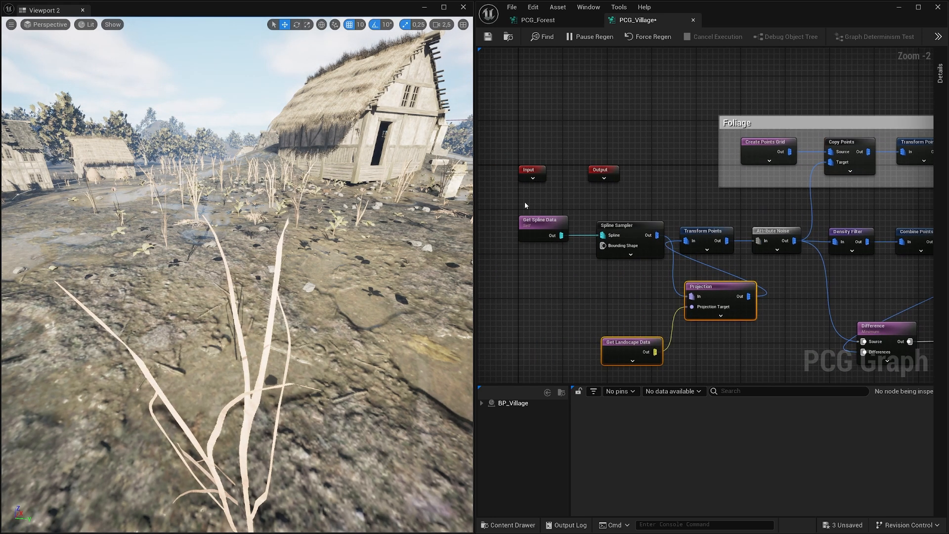
{"action": "left_click_drag", "start_coordinate": [504, 196], "coordinate": [590, 297]}
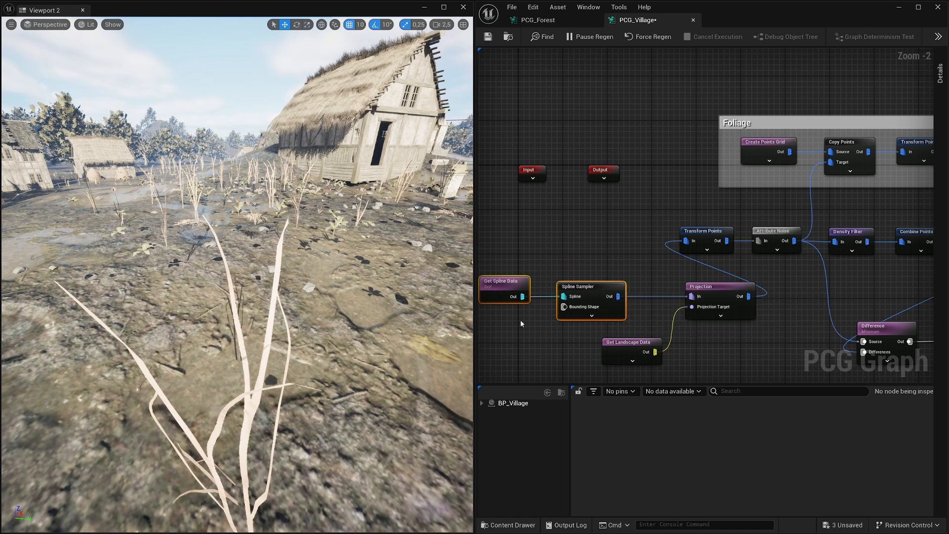
{"action": "left_click_drag", "start_coordinate": [719, 313], "coordinate": [619, 258]}
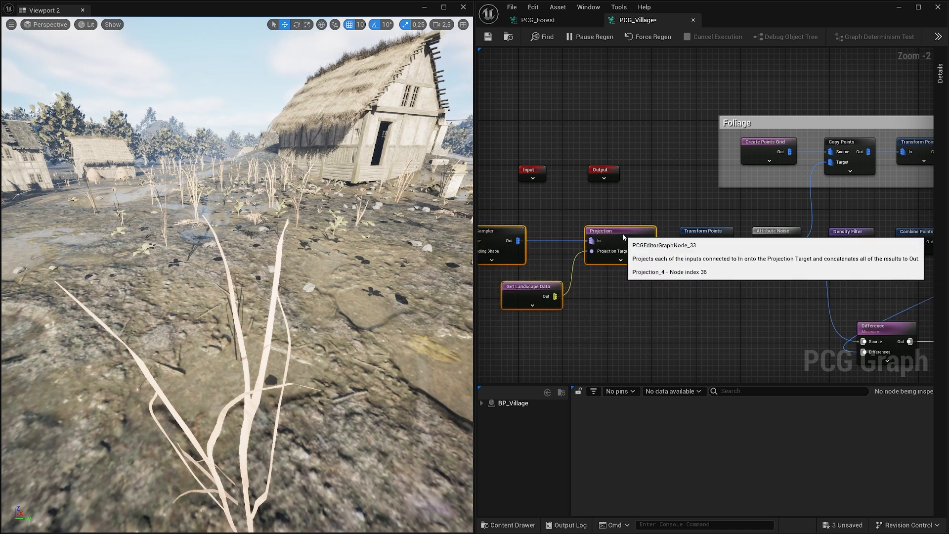
- Paste a copy of the Projection and Get Landscape Data nodes above the Foliage group
{"action": "right_click_drag", "start_coordinate": [681, 324], "coordinate": [490, 326]}
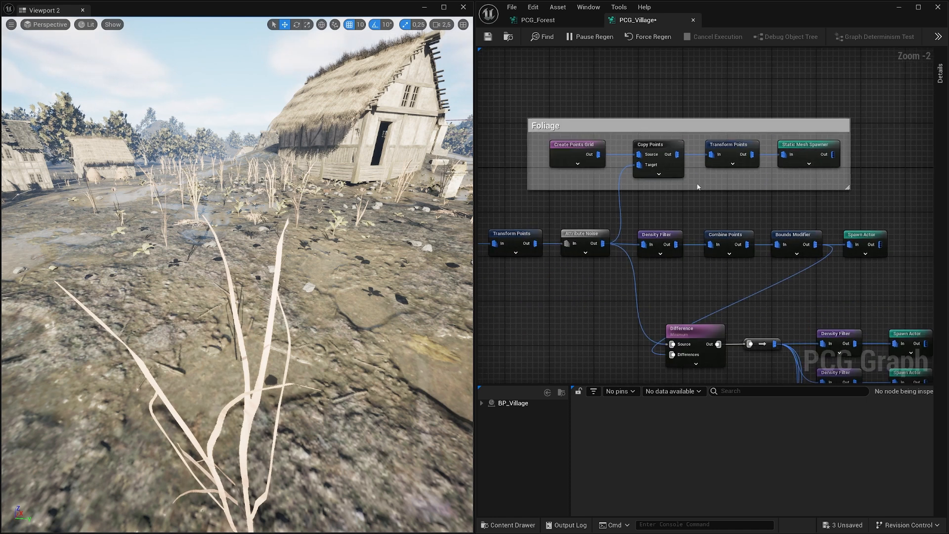
{"action": "key", "text": "ctrl+v"}
{"action": "right_click_drag", "start_coordinate": [734, 96], "coordinate": [627, 117]}
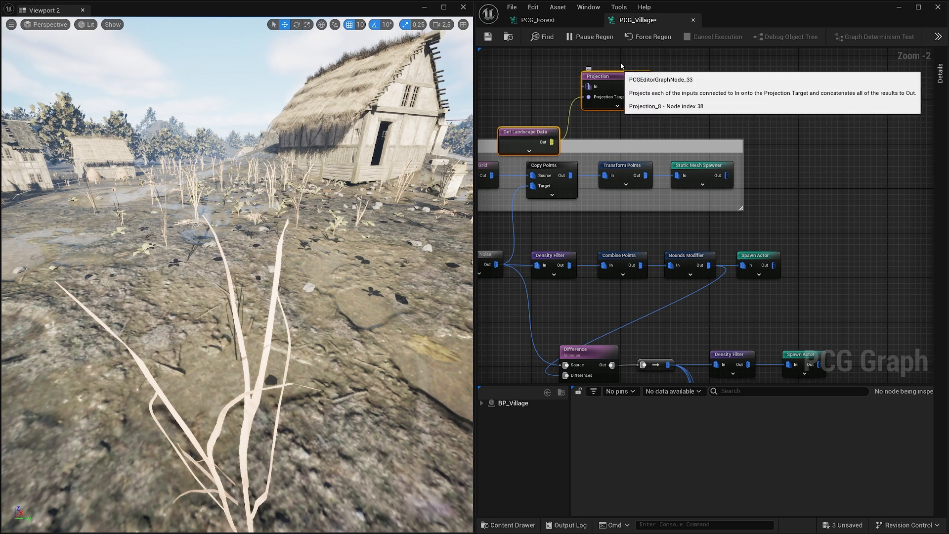
{"action": "left_click_drag", "start_coordinate": [618, 75], "coordinate": [618, 54]}
- Wire Copy Points into the pasted Projection node and its output into the Foliage group's Transform Points
{"action": "right_click_drag", "start_coordinate": [632, 142], "coordinate": [606, 177]}
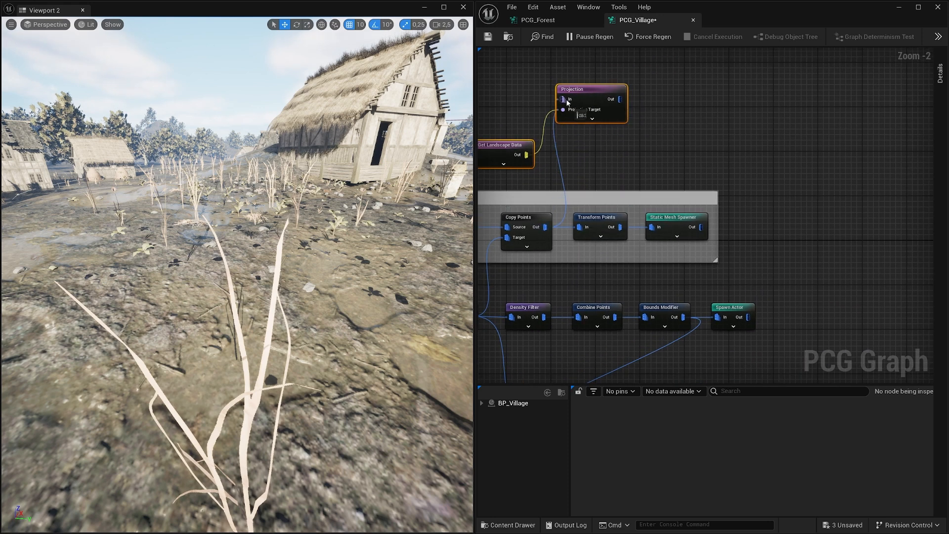
{"action": "left_click", "coordinate": [580, 226], "text": "alt"}
{"action": "left_click_drag", "start_coordinate": [583, 230], "coordinate": [584, 229]}
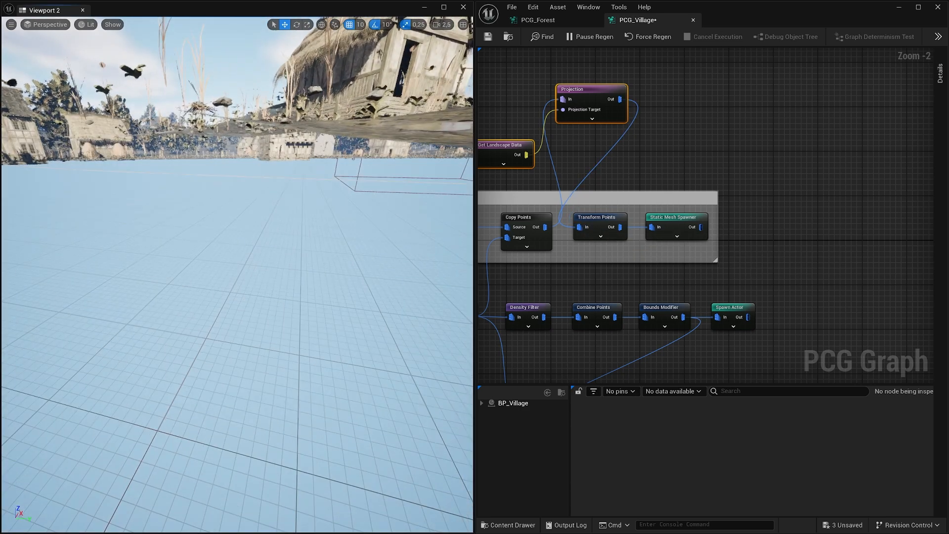
{"action": "right_click_drag", "start_coordinate": [237, 275], "coordinate": [262, 278]}
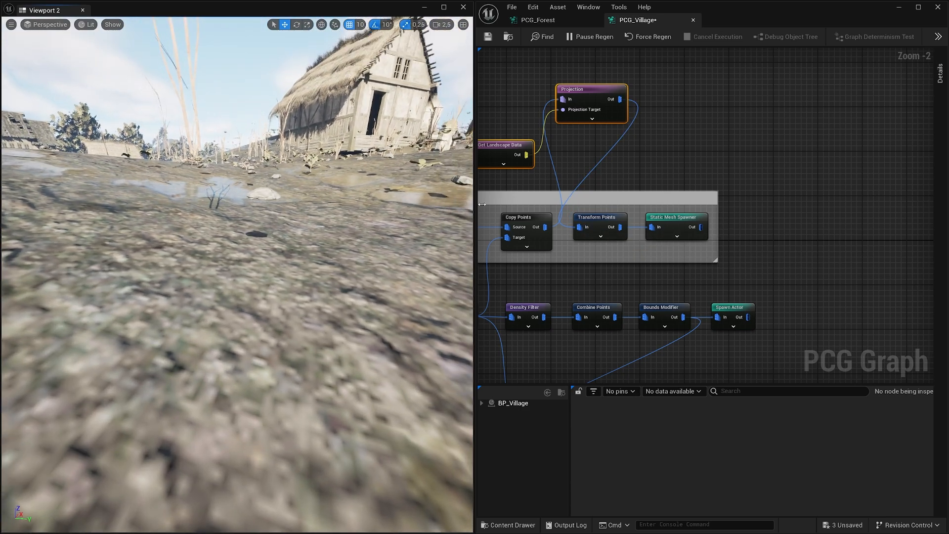
- Turn off Get Height Only on the Get Landscape Data node that feeds the foliage Projection
{"action": "left_click", "coordinate": [598, 95]}
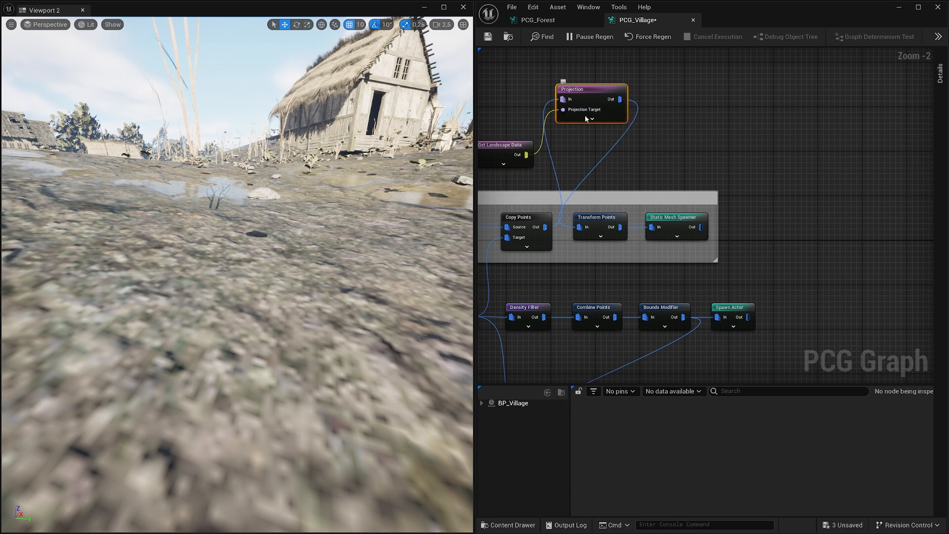
{"action": "right_click_drag", "start_coordinate": [599, 151], "coordinate": [615, 152]}
{"action": "left_click", "coordinate": [525, 146]}
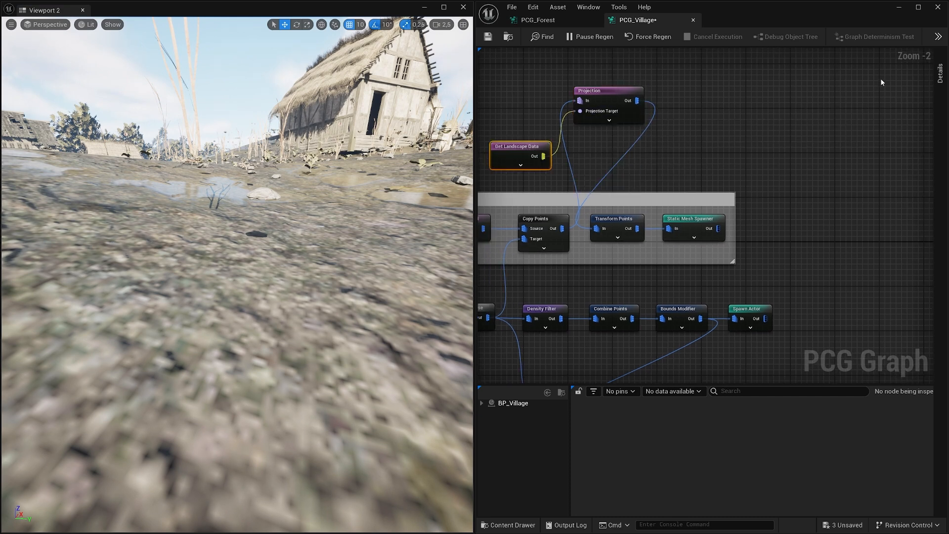
{"action": "right_click_drag", "start_coordinate": [250, 277], "coordinate": [306, 287]}
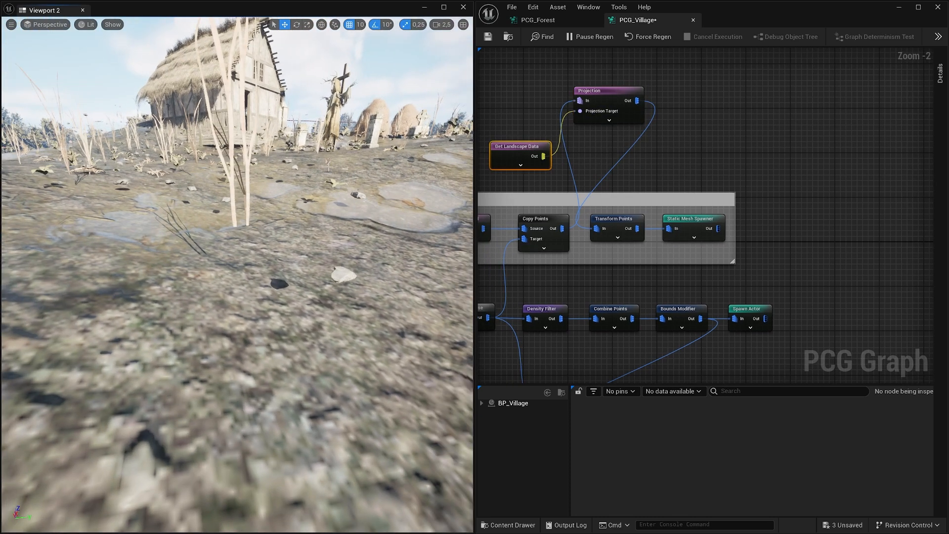
{"action": "left_click", "coordinate": [940, 74]}
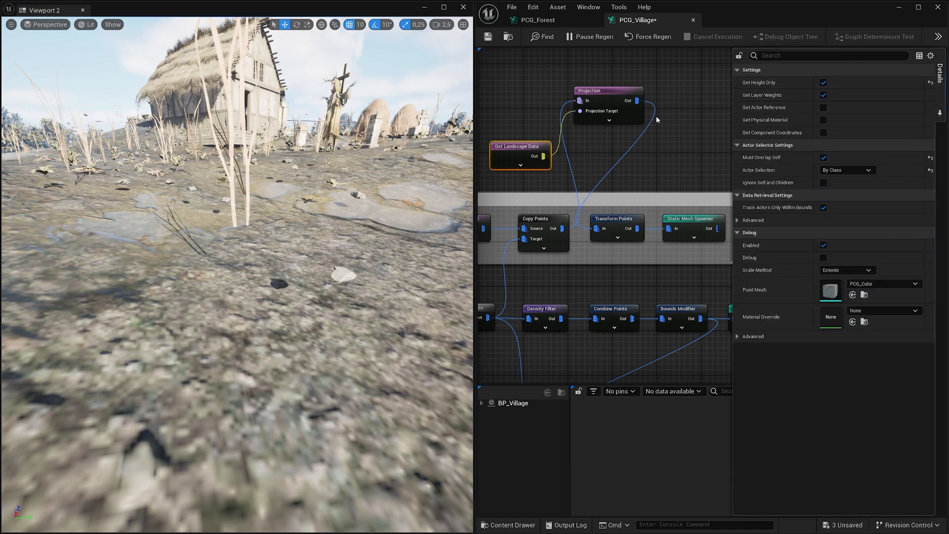
{"action": "left_click", "coordinate": [824, 83]}
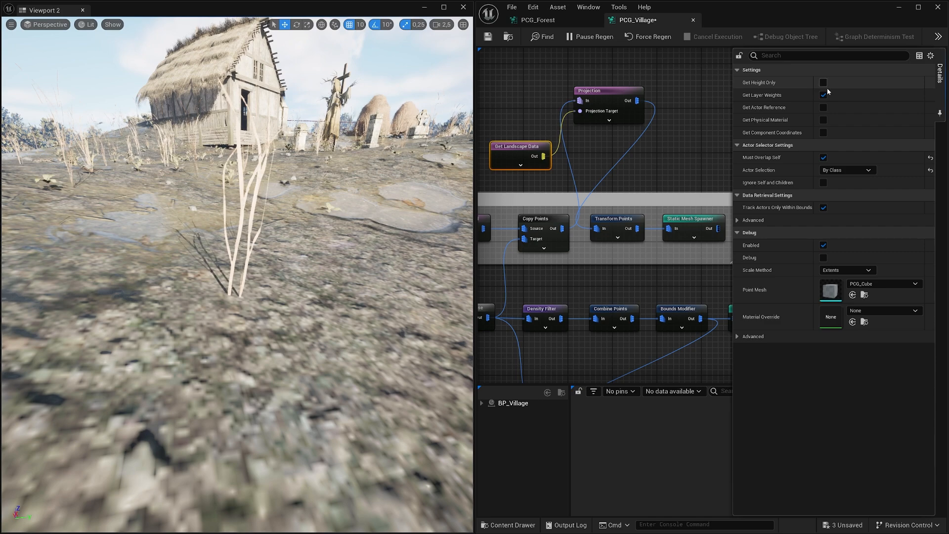
{"action": "left_click", "coordinate": [824, 83]}
{"action": "left_click", "coordinate": [824, 83]}
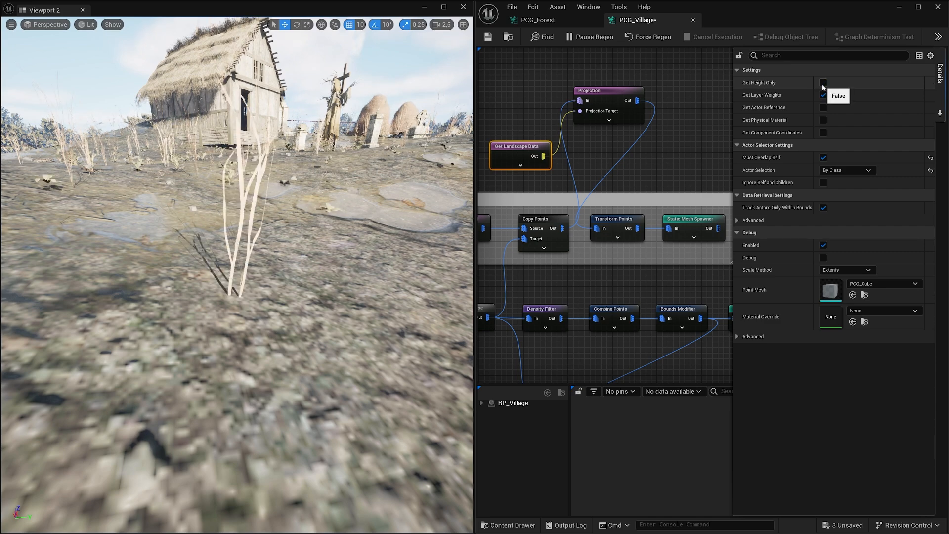
- Review the Foliage Transform Points settings and examine at ground level how the plants and stones sit on the slope
{"action": "mouse_move", "coordinate": [297, 247]}
{"action": "right_mouse_down"}
{"action": "mouse_move", "coordinate": [314, 245]}
{"action": "mouse_move", "coordinate": [304, 245]}
{"action": "right_mouse_up"}
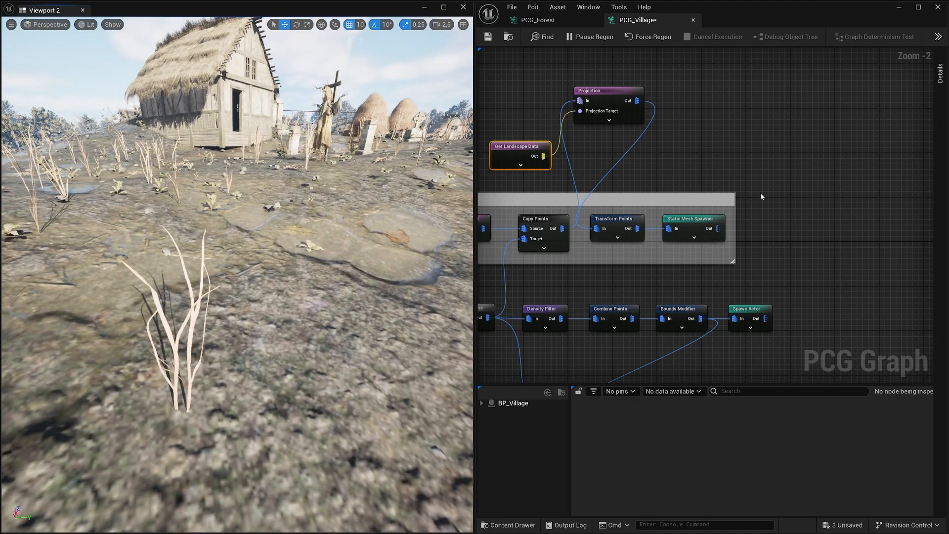
{"action": "left_click", "coordinate": [619, 221]}
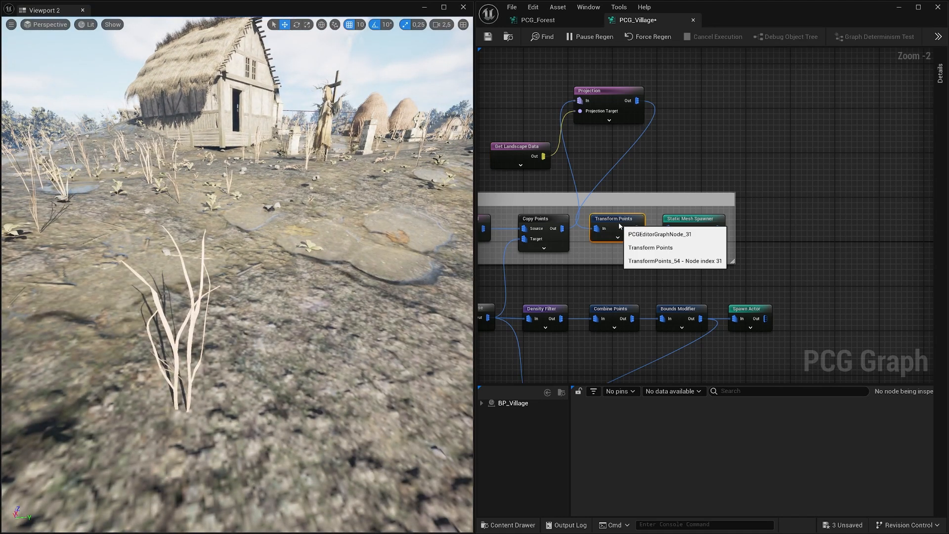
{"action": "left_click", "coordinate": [935, 89]}
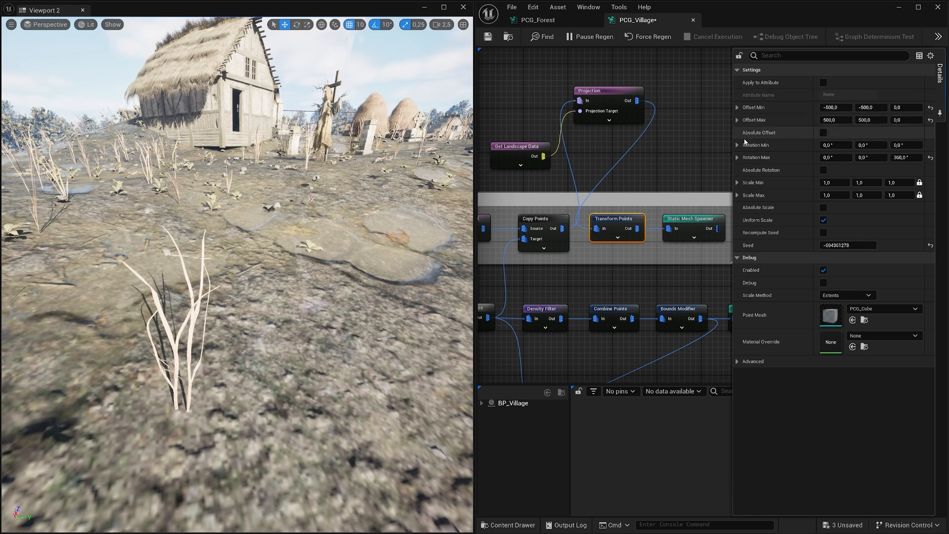
{"action": "left_click", "coordinate": [692, 151]}
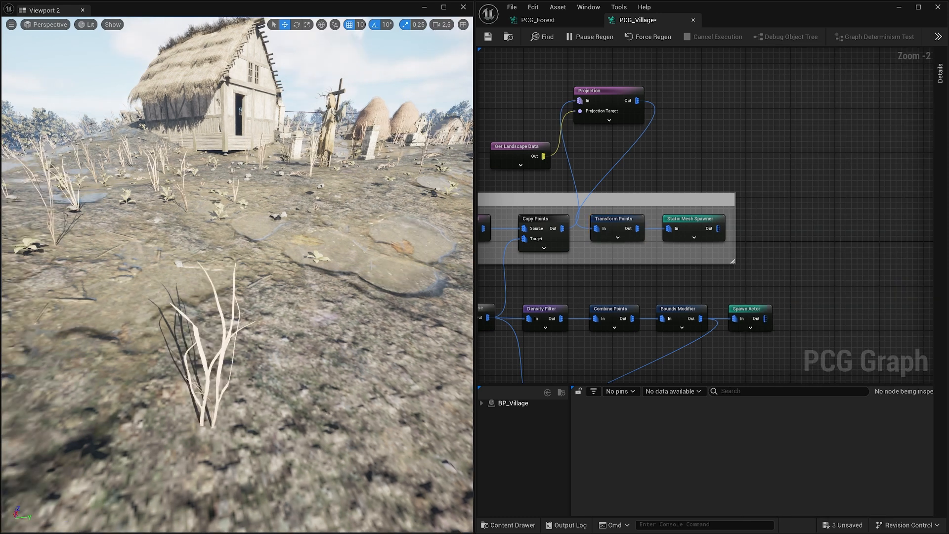
{"action": "mouse_move", "coordinate": [281, 262]}
{"action": "right_mouse_down"}
{"action": "mouse_move", "coordinate": [283, 289]}
{"action": "mouse_move", "coordinate": [302, 254]}
{"action": "mouse_move", "coordinate": [295, 250]}
{"action": "right_mouse_up"}
{"action": "key", "text": "w"}
{"action": "key", "text": "s"}
{"action": "key", "text": "d"}
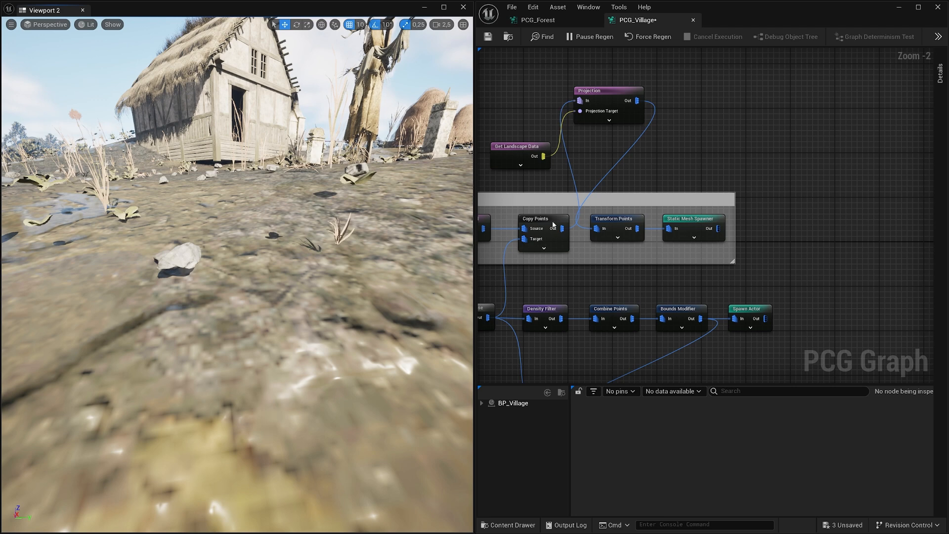
{"action": "right_click_drag", "start_coordinate": [367, 188], "coordinate": [311, 209]}
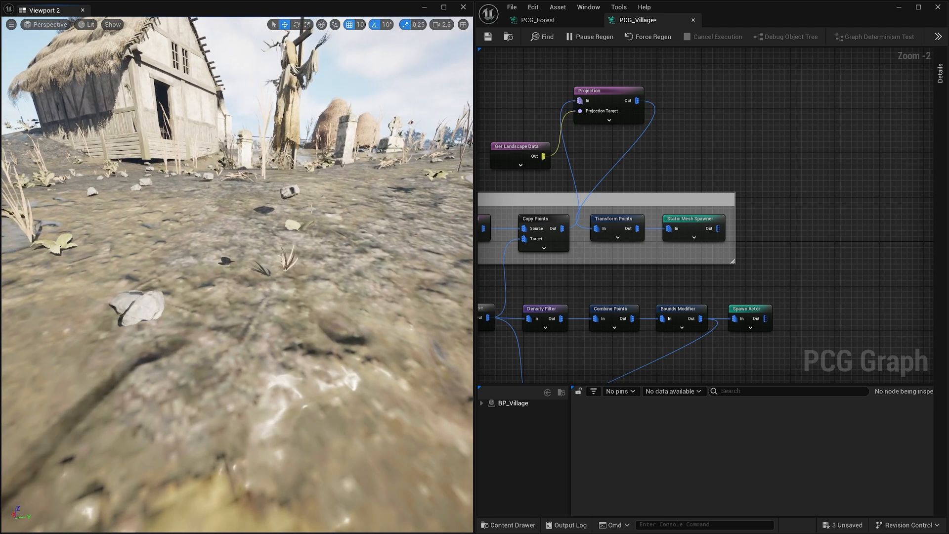
- Rewire the foliage chain so Copy Points feeds Transform Points, which feeds Projection, which feeds Static Mesh Spawner
{"action": "left_click", "coordinate": [600, 230], "text": "alt"}
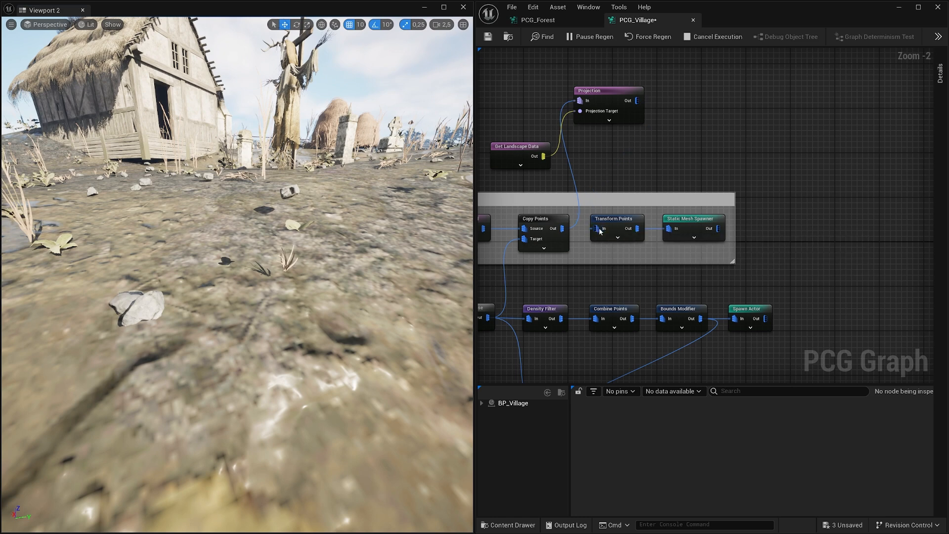
{"action": "left_click_drag", "start_coordinate": [668, 228], "coordinate": [604, 229]}
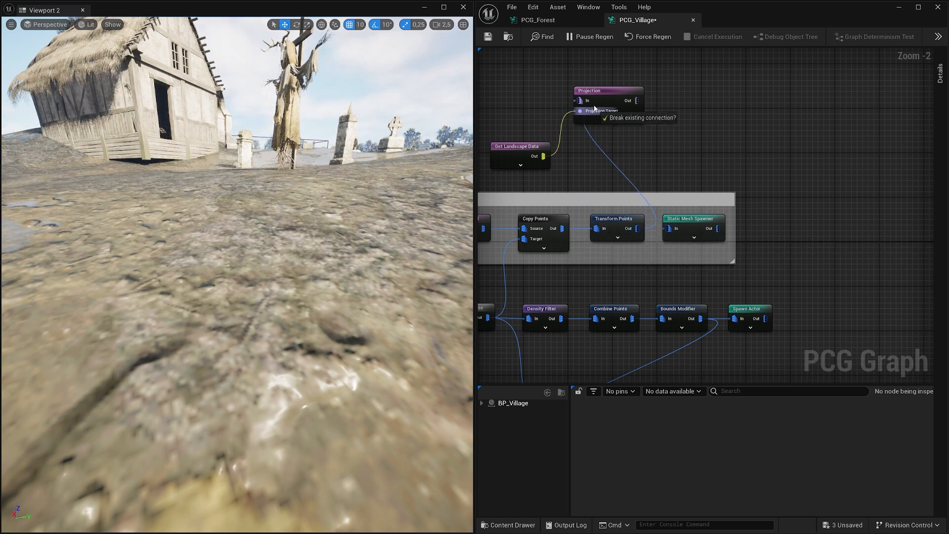
{"action": "left_click_drag", "start_coordinate": [584, 103], "coordinate": [668, 229]}
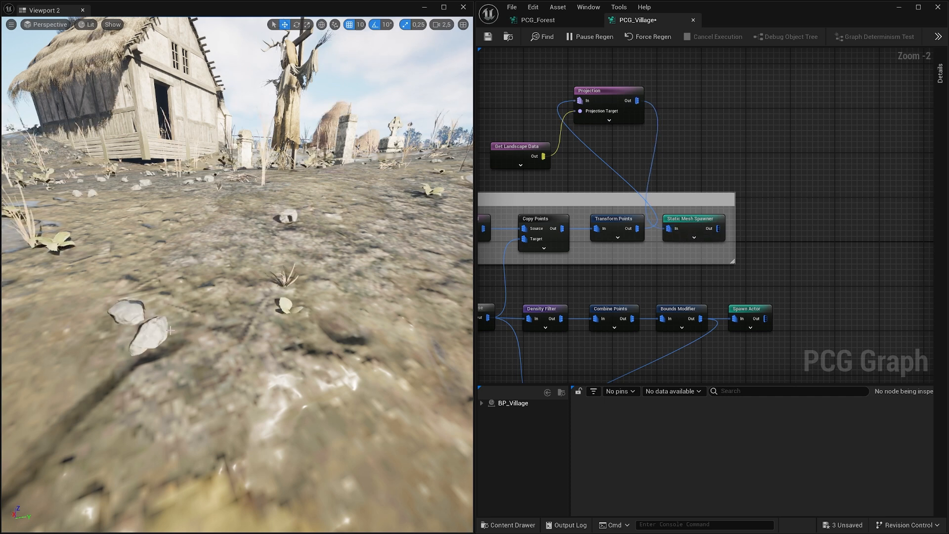
{"action": "mouse_move", "coordinate": [237, 275]}
{"action": "right_mouse_down"}
{"action": "mouse_move", "coordinate": [44, 276]}
{"action": "mouse_move", "coordinate": [15, 262]}
{"action": "mouse_move", "coordinate": [231, 258]}
{"action": "right_mouse_up"}
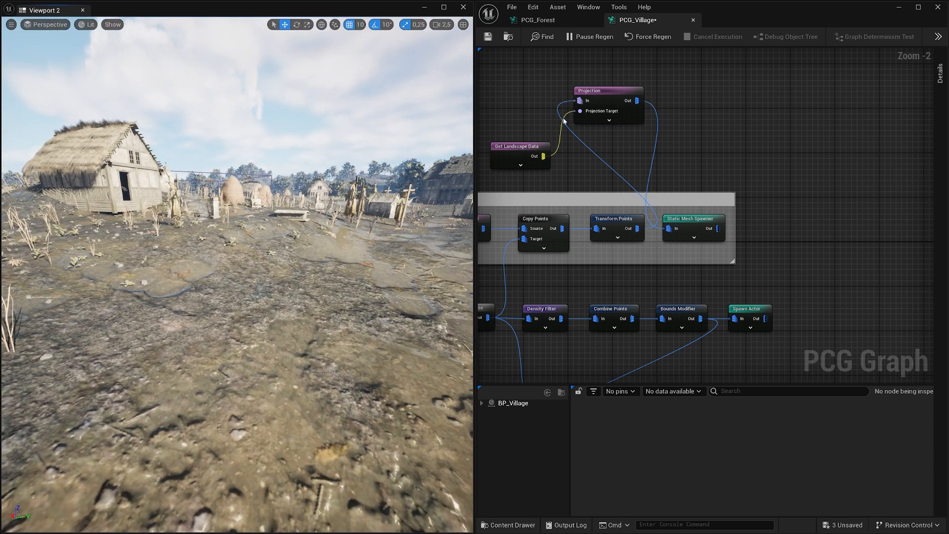
- Arrange Projection and Static Mesh Spawner in line after the Foliage group's Transform Points, with Get Landscape Data just below
{"action": "left_click_drag", "start_coordinate": [694, 221], "coordinate": [700, 93]}
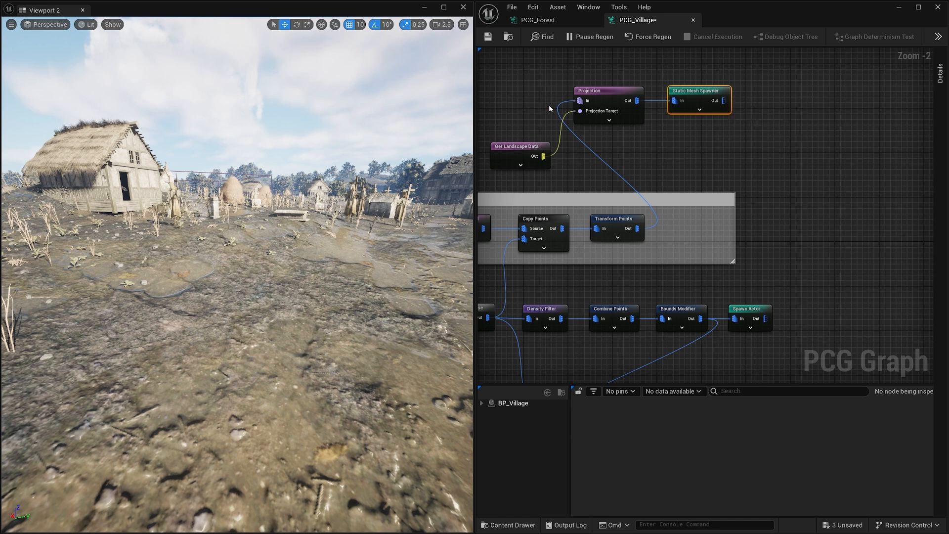
{"action": "left_click_drag", "start_coordinate": [751, 174], "coordinate": [751, 175]}
{"action": "left_click_drag", "start_coordinate": [609, 92], "coordinate": [710, 220]}
{"action": "left_click", "coordinate": [767, 266]}
{"action": "scroll", "coordinate": [642, 281], "scroll_direction": "up", "scroll_amount": 1}
{"action": "left_click_drag", "start_coordinate": [618, 277], "coordinate": [630, 269]}
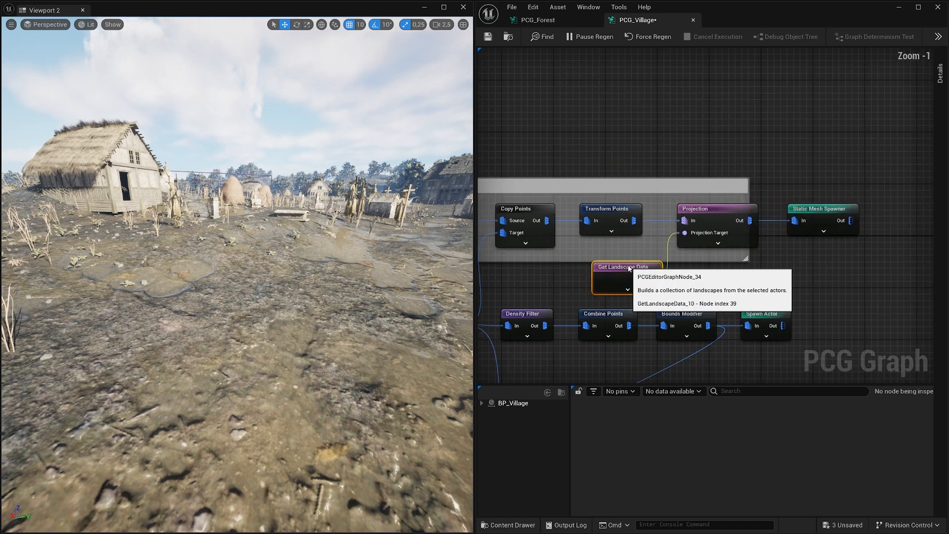
- Enlarge the Foliage comment box to enclose the projection nodes and spawner, and move the group clear of the row below
{"action": "right_click_drag", "start_coordinate": [583, 260], "coordinate": [660, 204]}
{"action": "scroll", "coordinate": [663, 207], "scroll_direction": "down", "scroll_amount": 3}
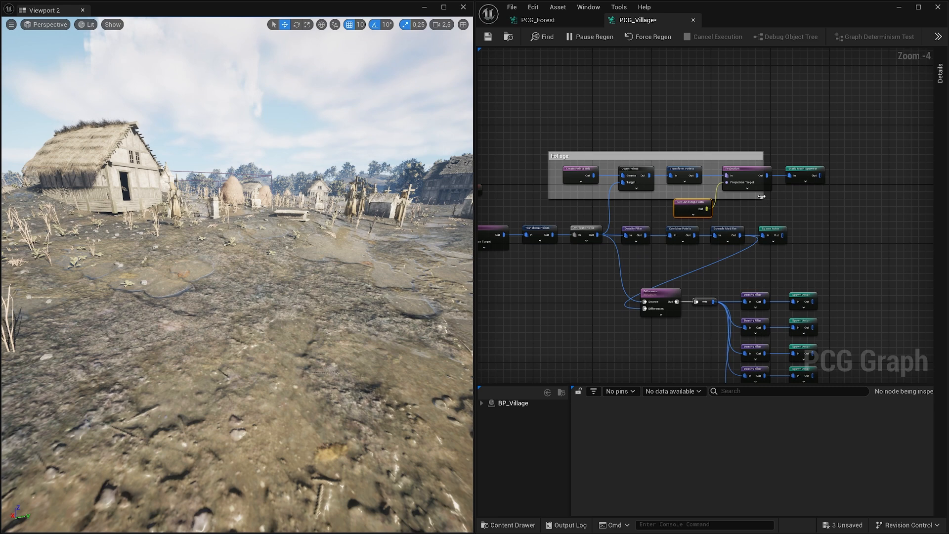
{"action": "left_click_drag", "start_coordinate": [761, 197], "coordinate": [848, 230]}
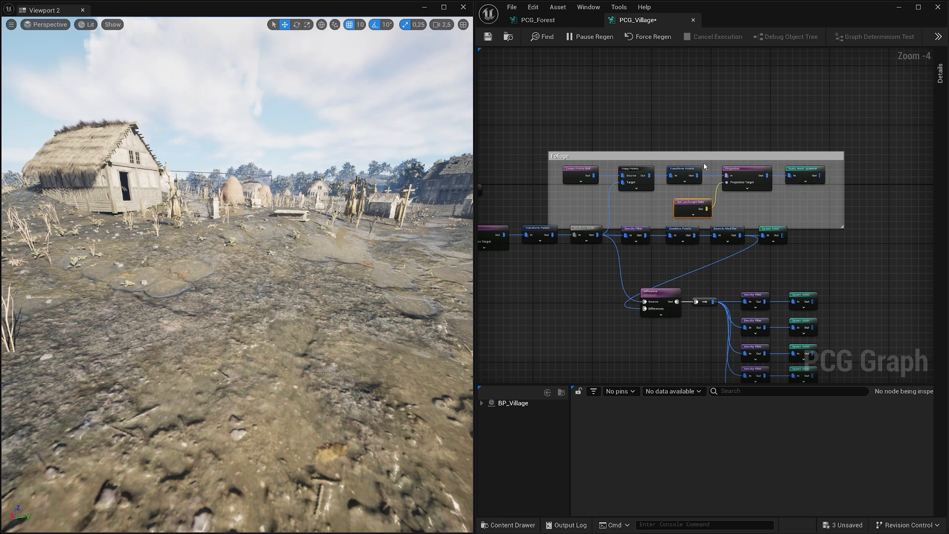
{"action": "left_click_drag", "start_coordinate": [710, 162], "coordinate": [725, 150]}
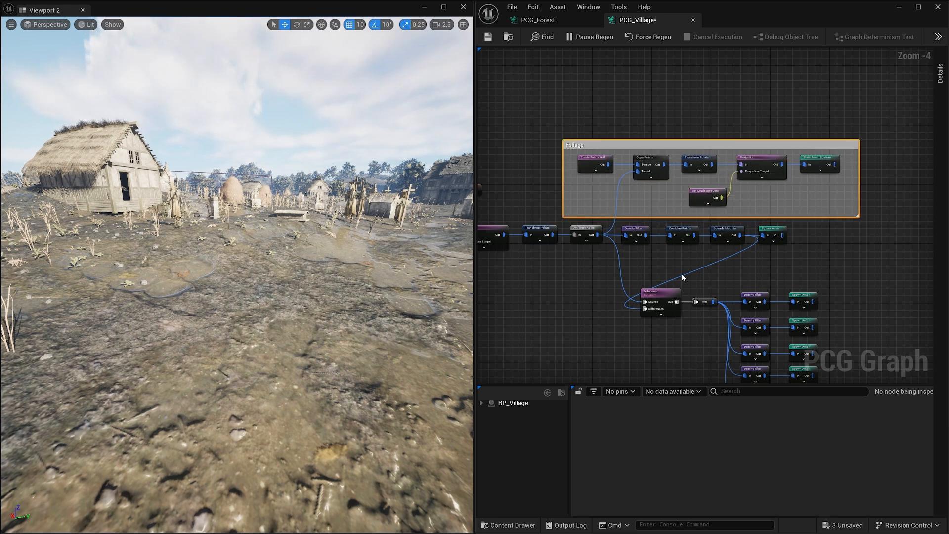
- Select the BP_Village actor in the scene after viewing the tall house's base, and return to the M_PcgVillage level editor
{"action": "right_click_drag", "start_coordinate": [413, 288], "coordinate": [357, 263]}
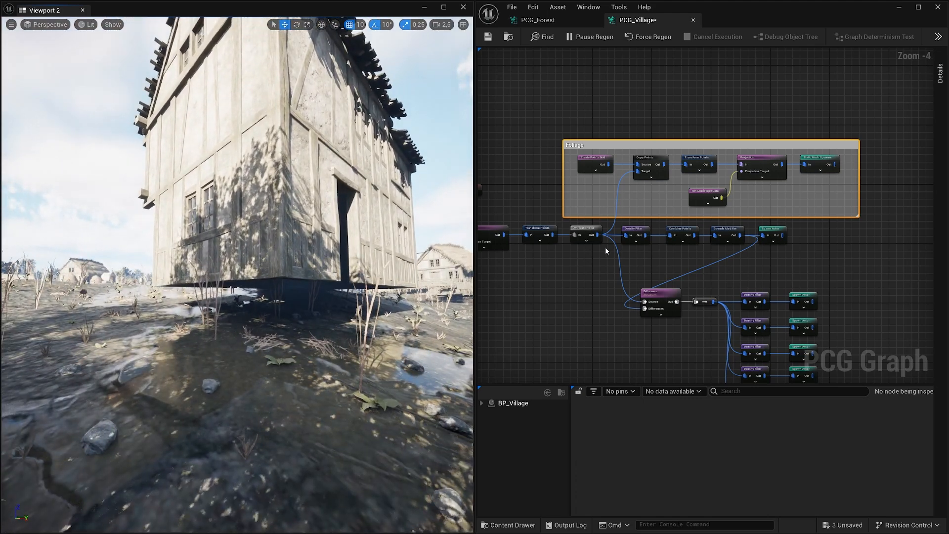
{"action": "left_click", "coordinate": [581, 281]}
{"action": "left_click", "coordinate": [386, 277]}
{"action": "mouse_move", "coordinate": [386, 277]}
{"action": "right_mouse_down"}
{"action": "mouse_move", "coordinate": [407, 278]}
{"action": "mouse_move", "coordinate": [395, 277]}
{"action": "right_mouse_up"}
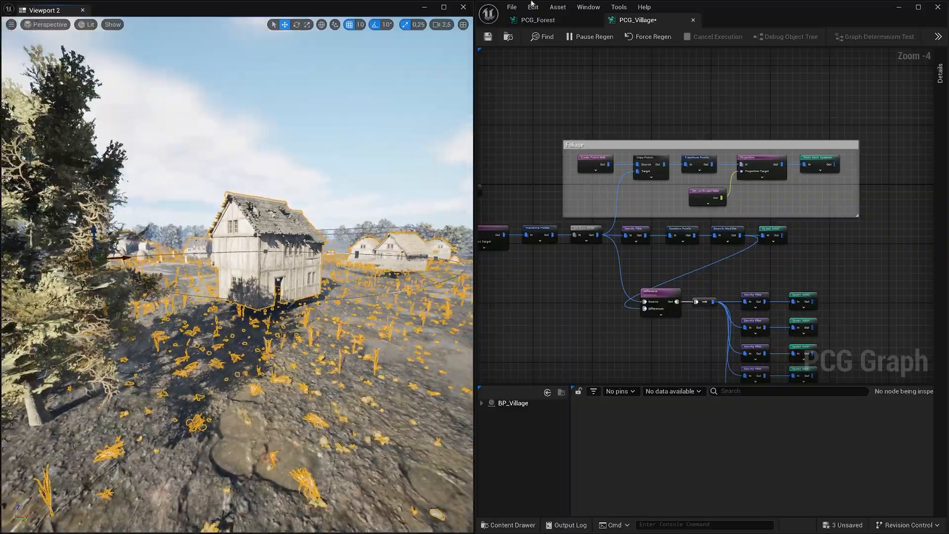
{"action": "left_click", "coordinate": [426, 7]}
{"action": "left_click", "coordinate": [899, 7]}
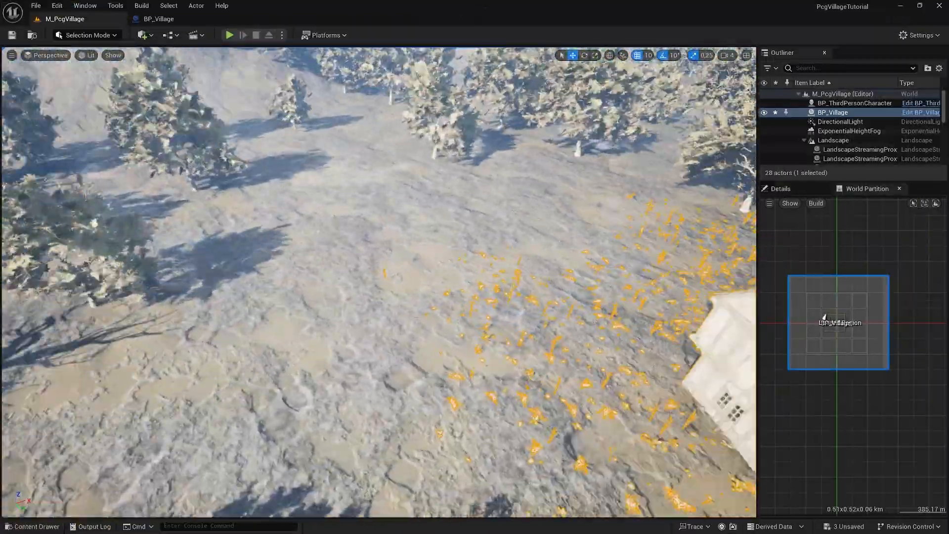
- Flatten the terrain beside the tall house's base with the landscape Flatten tool
{"action": "right_click_drag", "start_coordinate": [379, 282], "coordinate": [653, 281]}
{"action": "right_click_drag", "start_coordinate": [271, 205], "coordinate": [271, 205]}
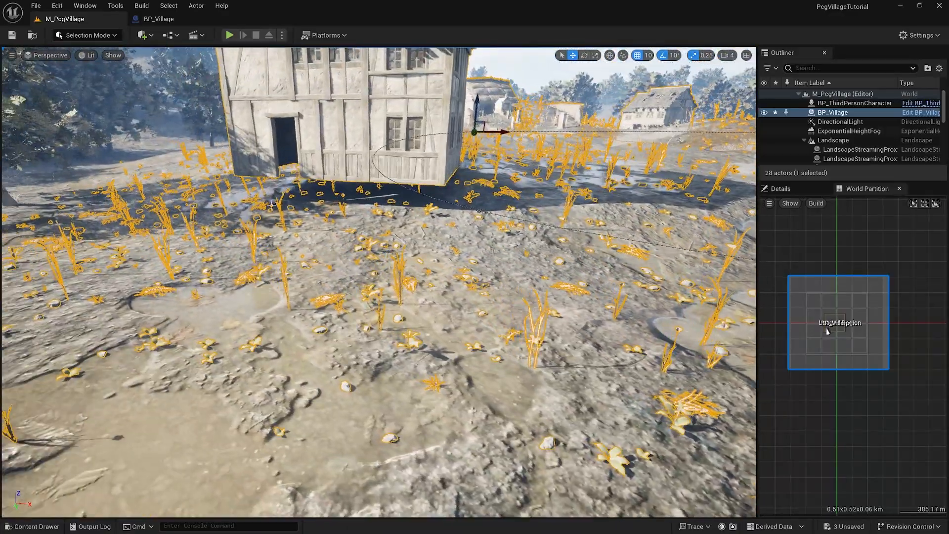
{"action": "left_click", "coordinate": [109, 35]}
{"action": "left_click", "coordinate": [74, 63]}
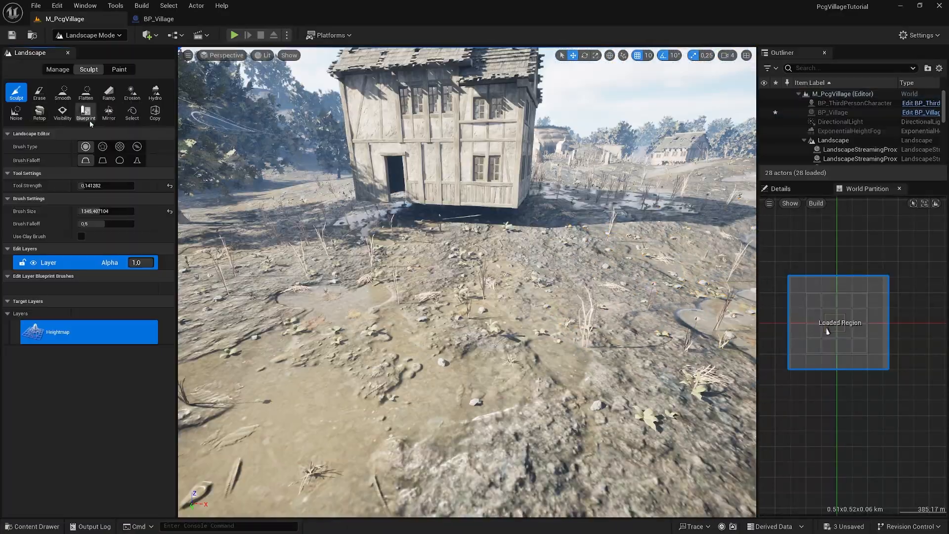
{"action": "right_click_drag", "start_coordinate": [315, 215], "coordinate": [257, 218]}
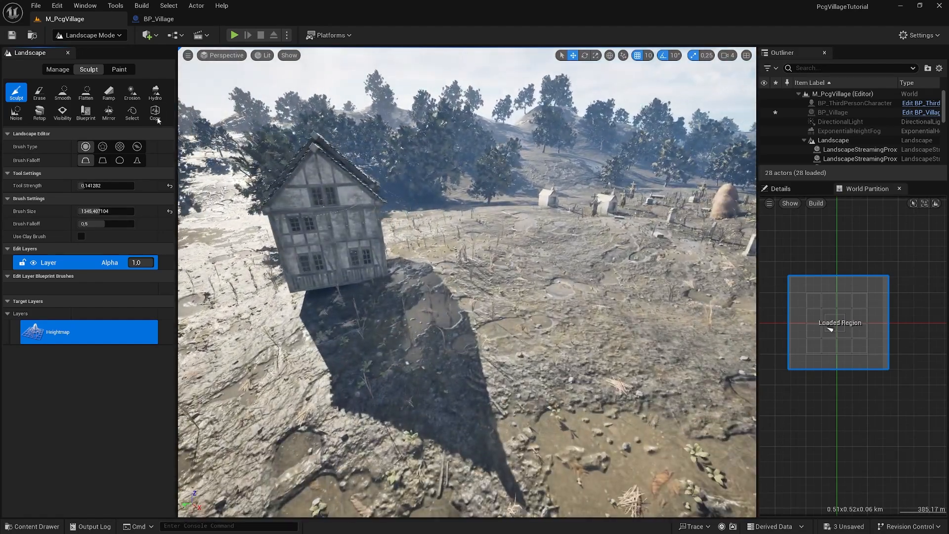
{"action": "left_click", "coordinate": [85, 93]}
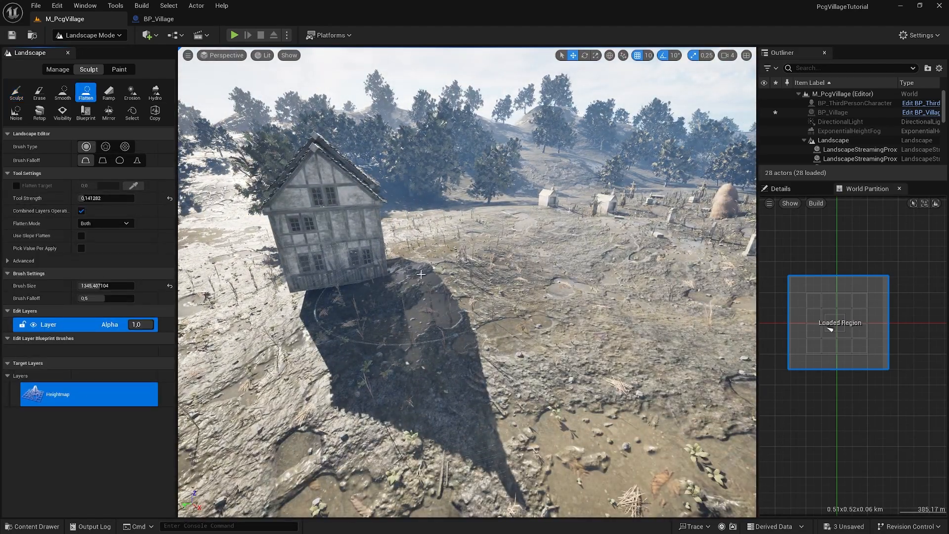
{"action": "left_click_drag", "start_coordinate": [421, 274], "coordinate": [320, 266]}
- Smooth the mound in front of the tall house and the bumpy open ground beside the cemetery with the landscape Smooth tool
{"action": "right_click_drag", "start_coordinate": [322, 241], "coordinate": [344, 315]}
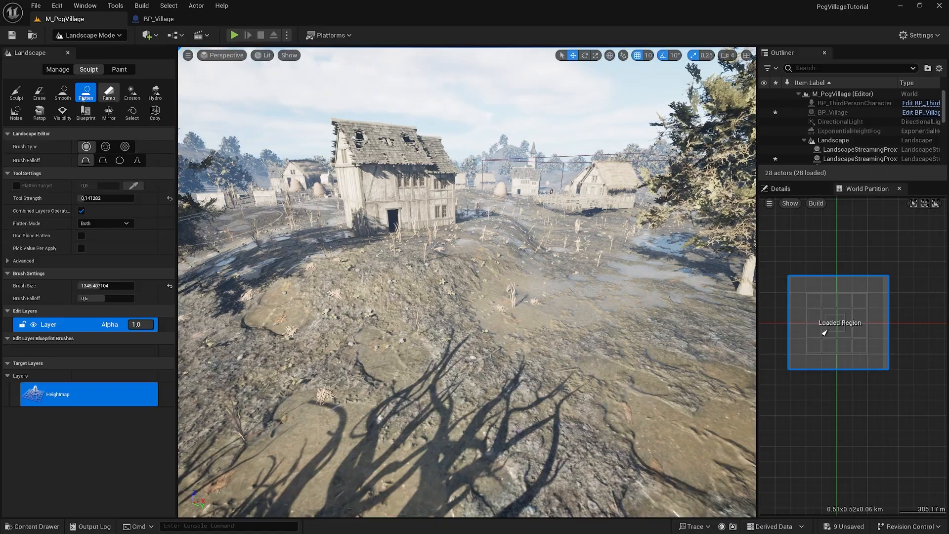
{"action": "left_click", "coordinate": [60, 98]}
{"action": "left_click_drag", "start_coordinate": [522, 275], "coordinate": [531, 260]}
{"action": "right_click_drag", "start_coordinate": [530, 260], "coordinate": [445, 377]}
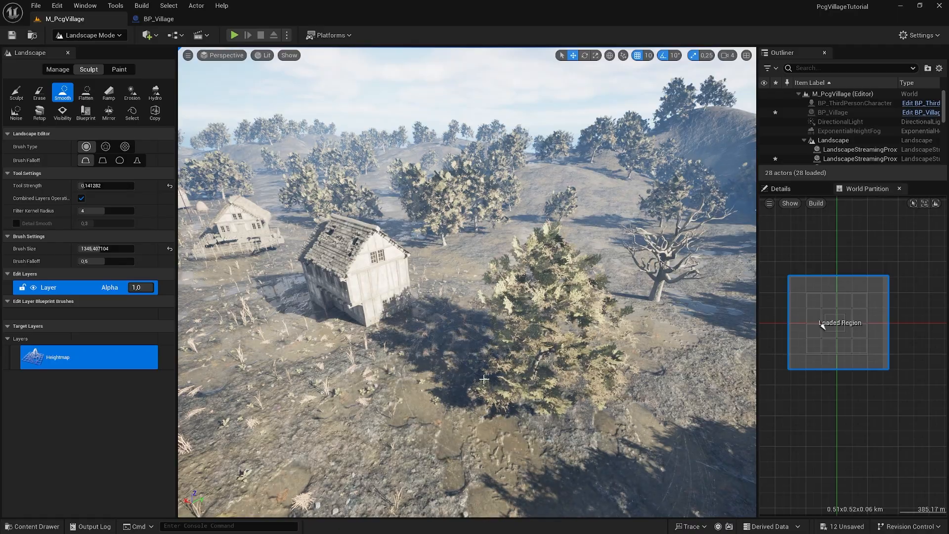
{"action": "right_click_drag", "start_coordinate": [346, 415], "coordinate": [500, 356]}
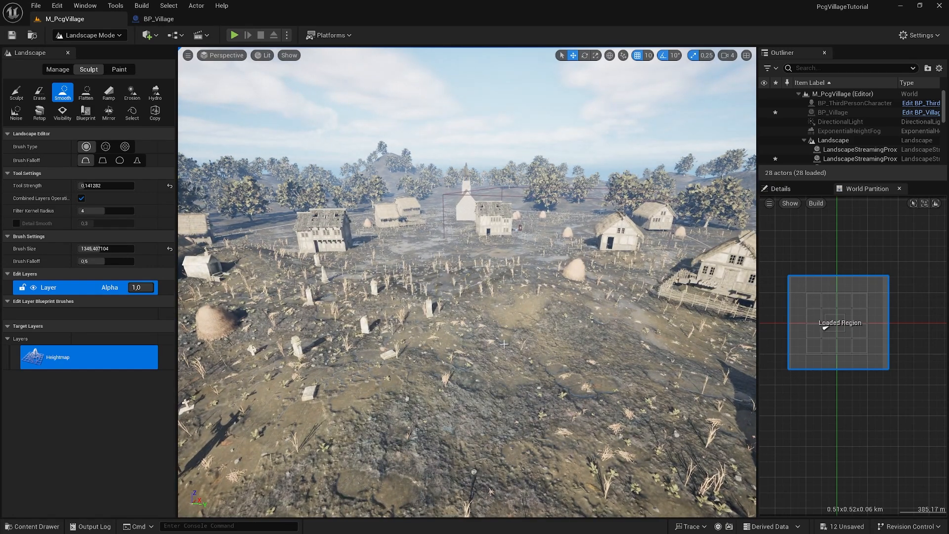
{"action": "left_click_drag", "start_coordinate": [504, 344], "coordinate": [501, 298]}
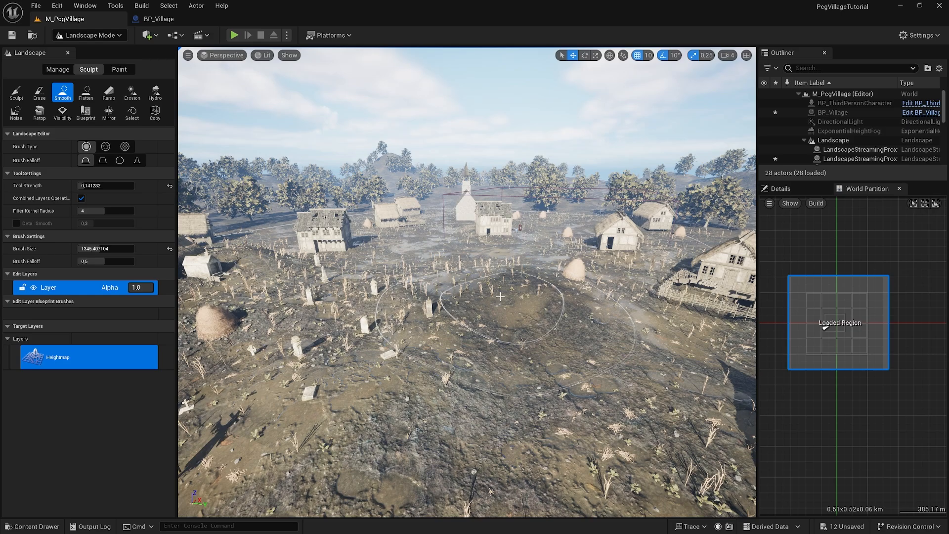
- Smooth the mound beside the thatched building at the edge of the cemetery
{"action": "key", "text": "d"}
{"action": "right_click_drag", "start_coordinate": [295, 142], "coordinate": [179, 143]}
{"action": "key", "text": "w"}
{"action": "key", "text": "e"}
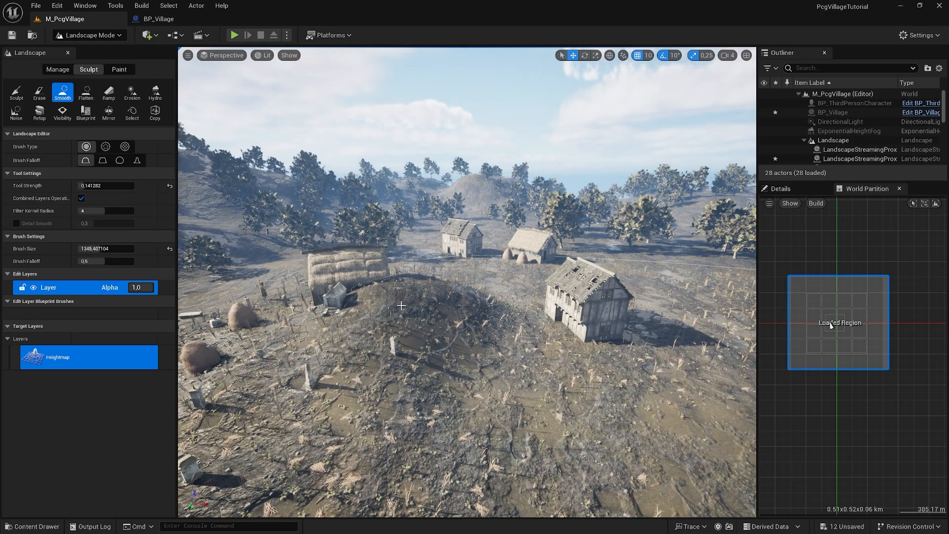
{"action": "mouse_move", "coordinate": [401, 306]}
{"action": "left_mouse_down"}
{"action": "mouse_move", "coordinate": [389, 312]}
{"action": "mouse_move", "coordinate": [413, 304]}
{"action": "mouse_move", "coordinate": [395, 305]}
{"action": "left_mouse_up"}
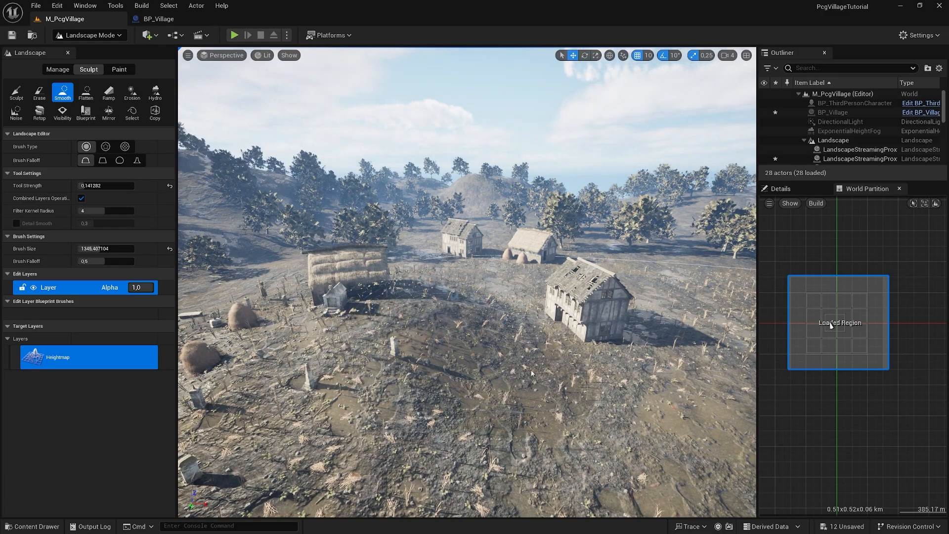
- Bring the whole village into view from above and set Landscape mode to layer painting
{"action": "key", "text": "a"}
{"action": "right_click_drag", "start_coordinate": [532, 374], "coordinate": [638, 369]}
{"action": "key", "text": "q"}
{"action": "key", "text": "d"}
{"action": "key", "text": "e"}
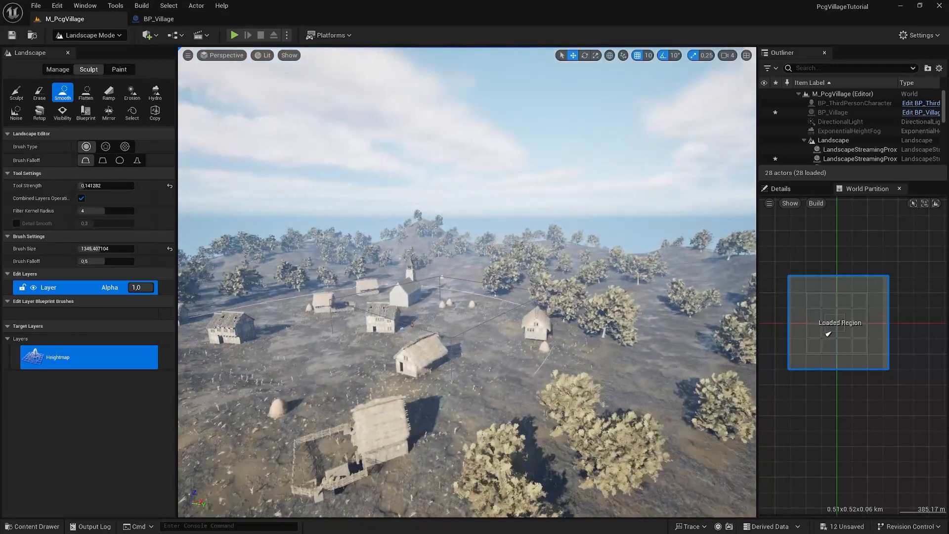
{"action": "double_click", "coordinate": [841, 331]}
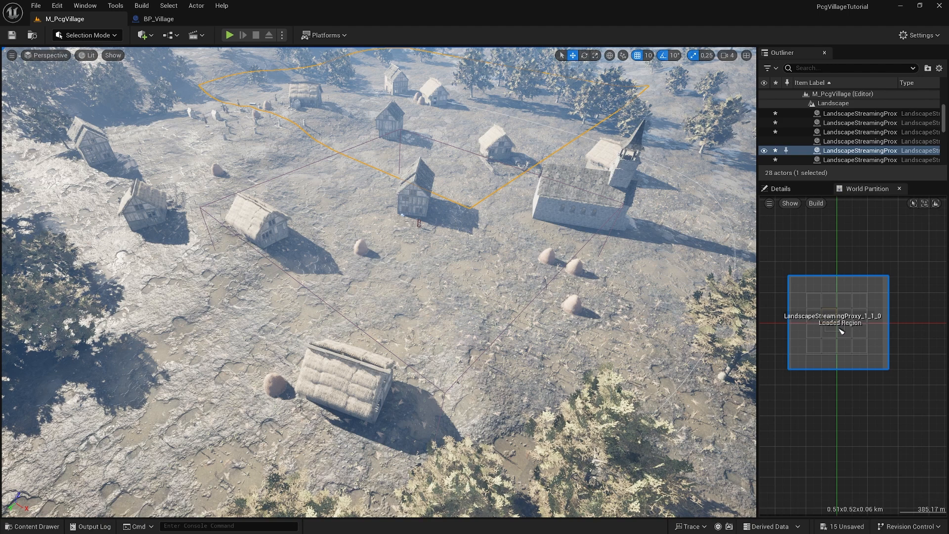
{"action": "left_click", "coordinate": [98, 36]}
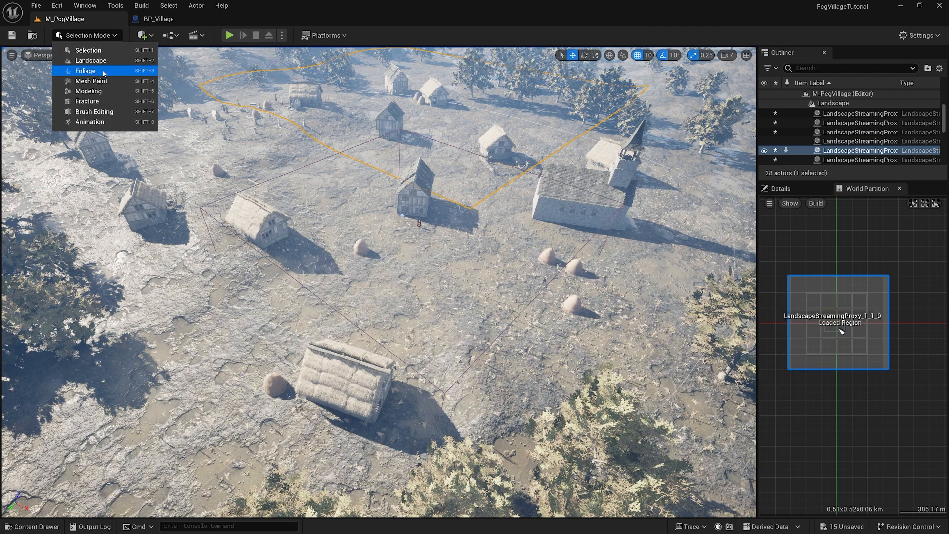
{"action": "left_click", "coordinate": [105, 60]}
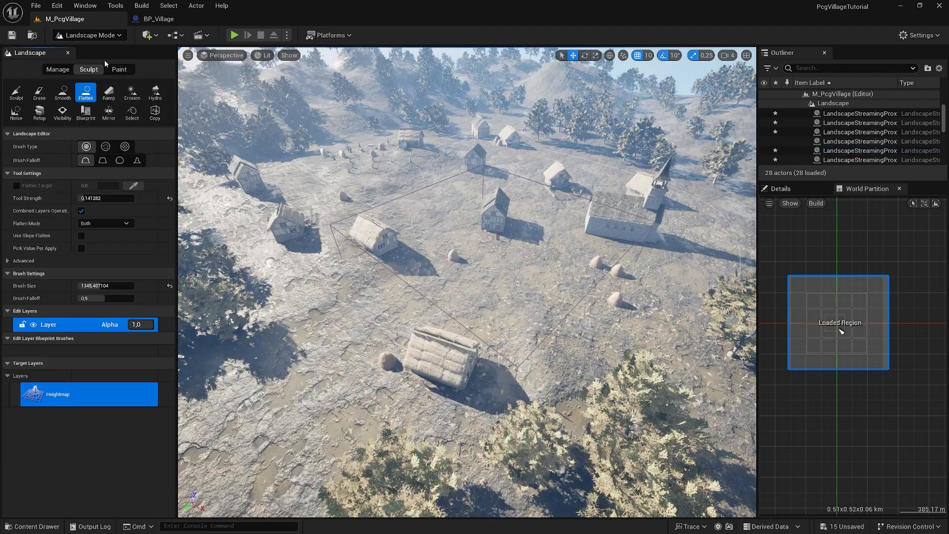
{"action": "left_click", "coordinate": [118, 70]}
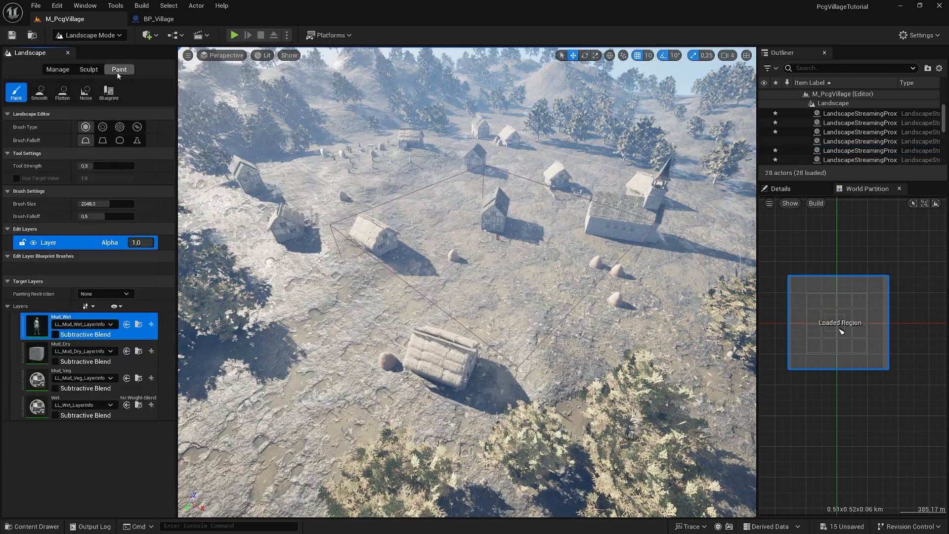
- Paint the Mud_Dry layer across the ground between the village houses
{"action": "left_click", "coordinate": [40, 356]}
{"action": "left_click", "coordinate": [34, 377]}
{"action": "left_click", "coordinate": [43, 407]}
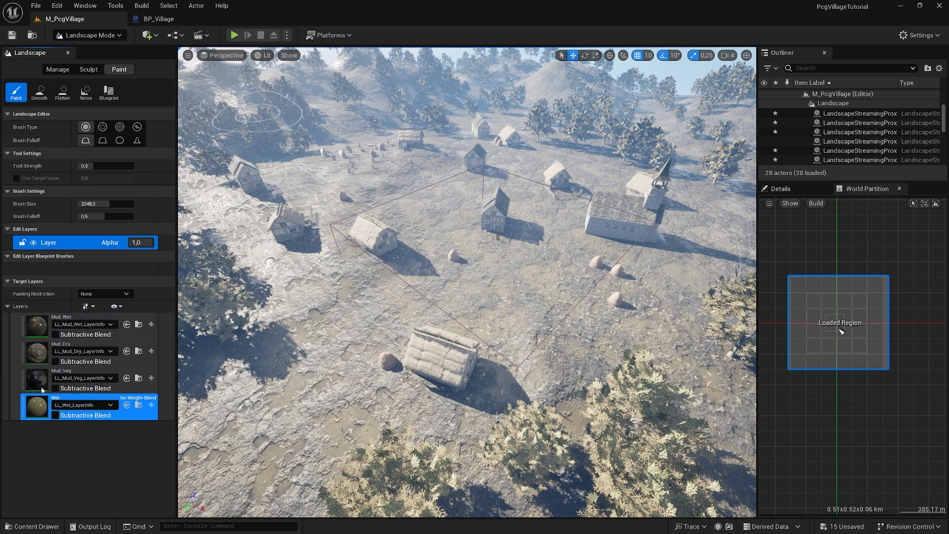
{"action": "left_click", "coordinate": [41, 381]}
{"action": "left_click", "coordinate": [43, 354]}
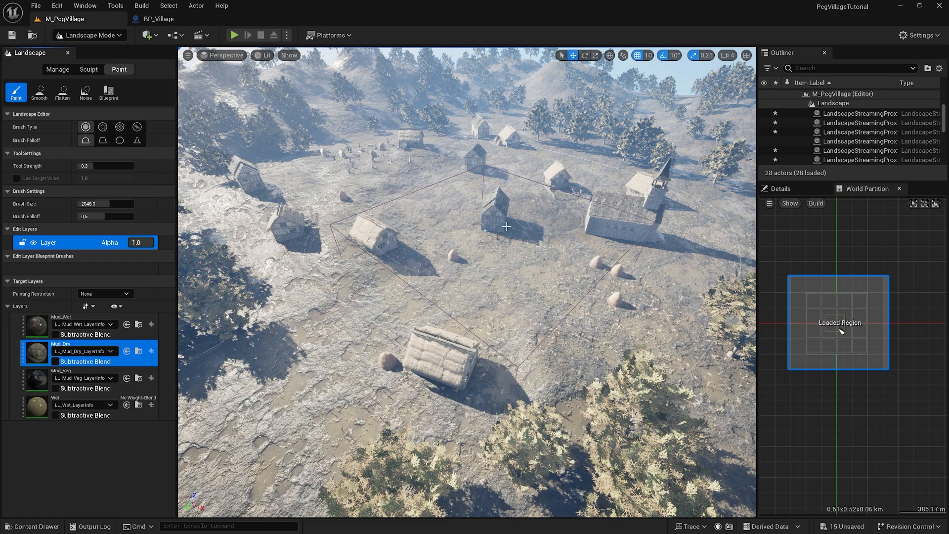
{"action": "mouse_move", "coordinate": [519, 251]}
{"action": "right_mouse_down"}
{"action": "mouse_move", "coordinate": [539, 249]}
{"action": "mouse_move", "coordinate": [513, 249]}
{"action": "right_mouse_up"}
{"action": "key", "text": "w"}
{"action": "key", "text": "s"}
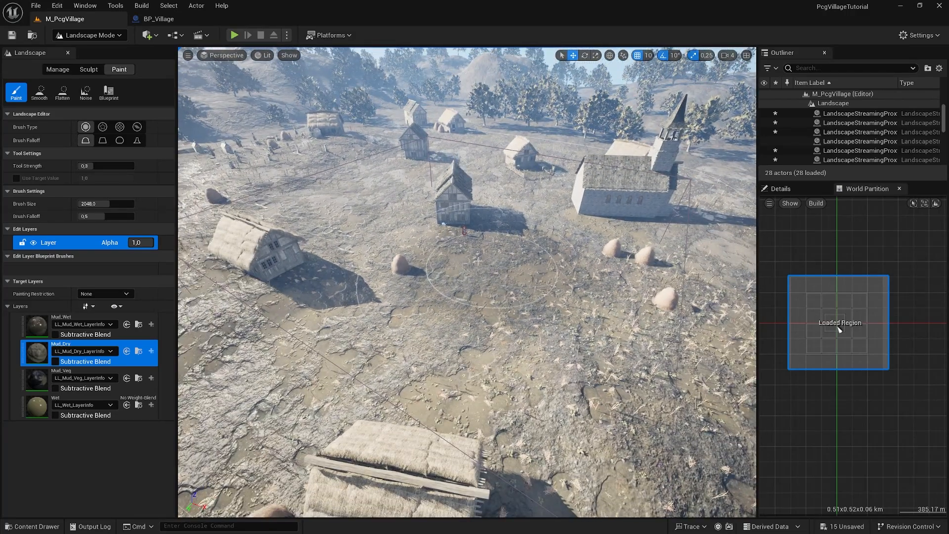
{"action": "left_click", "coordinate": [52, 330]}
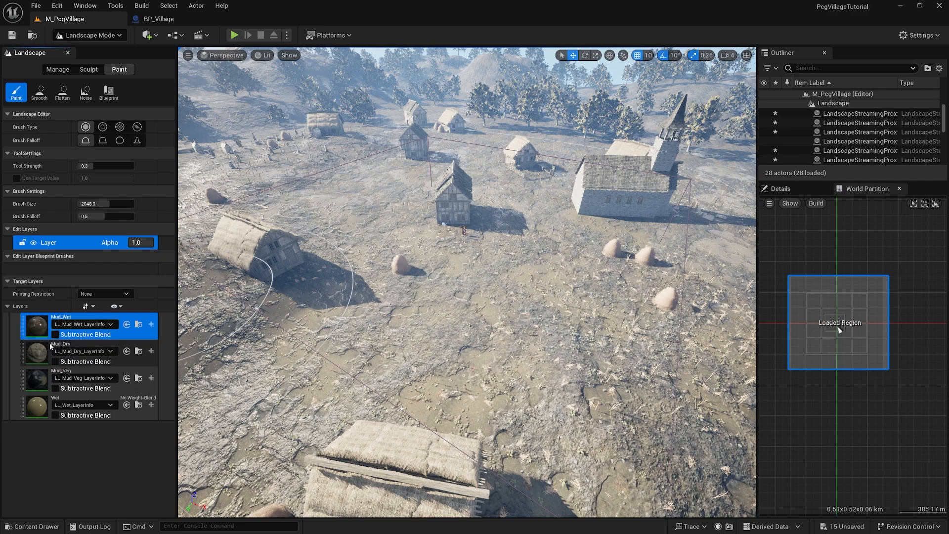
{"action": "left_click", "coordinate": [51, 346]}
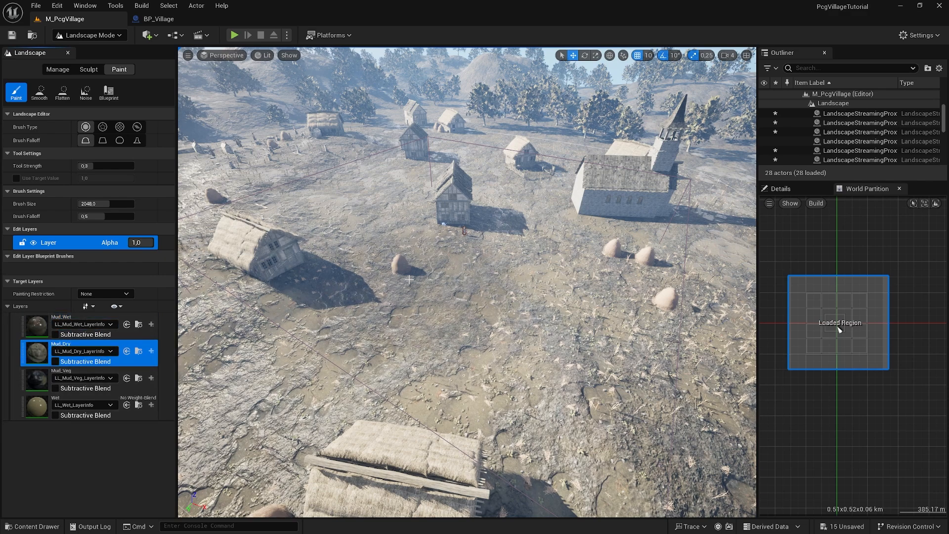
{"action": "mouse_move", "coordinate": [418, 301]}
{"action": "left_mouse_down"}
{"action": "mouse_move", "coordinate": [410, 341]}
{"action": "mouse_move", "coordinate": [430, 307]}
{"action": "mouse_move", "coordinate": [445, 347]}
{"action": "mouse_move", "coordinate": [491, 248]}
{"action": "left_mouse_up"}
- Extend the Mud_Dry paint from the village past the church as a path leading up the hillside
{"action": "double_click", "coordinate": [839, 329]}
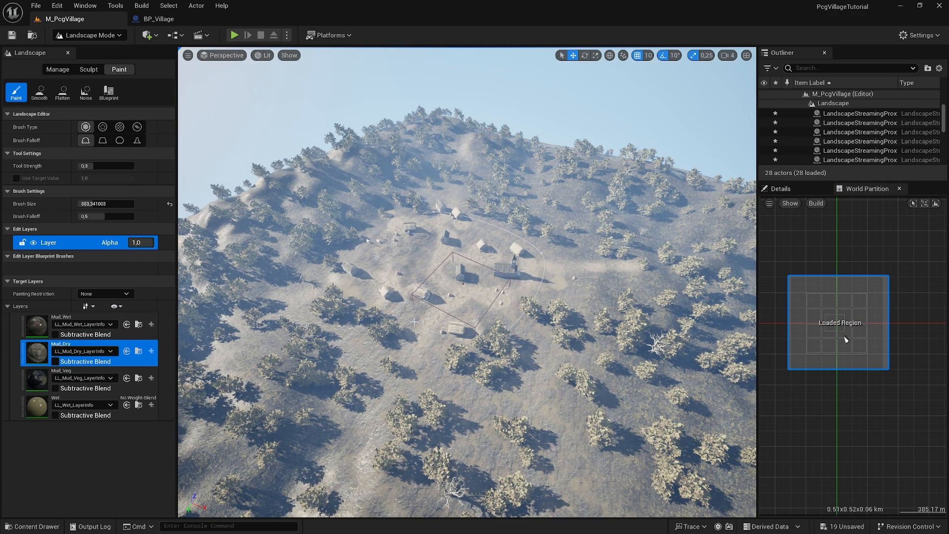
{"action": "right_click_drag", "start_coordinate": [471, 229], "coordinate": [509, 231]}
{"action": "key", "text": "w"}
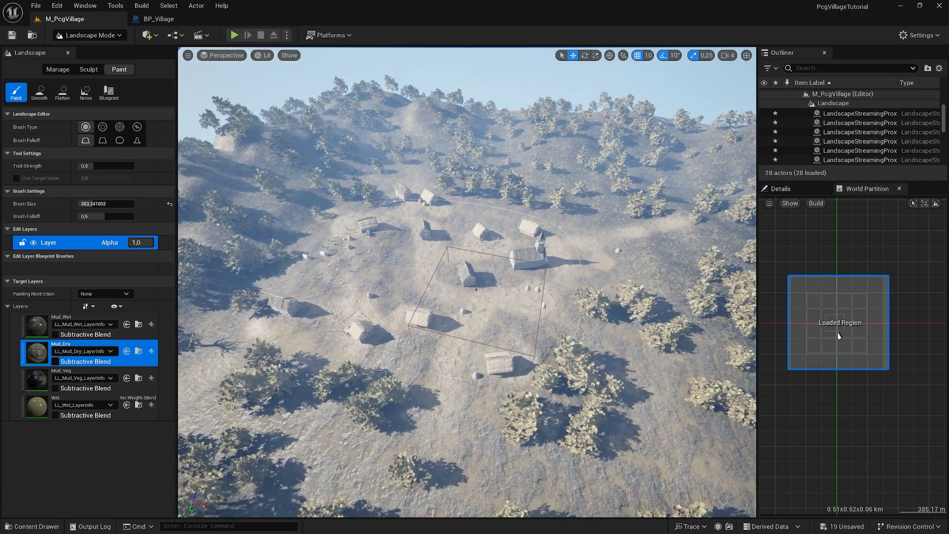
{"action": "left_click", "coordinate": [78, 337]}
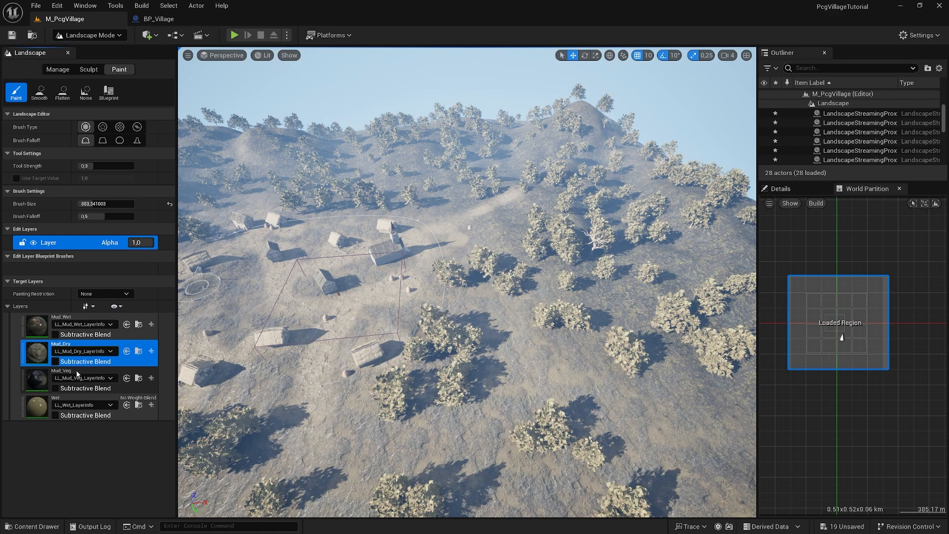
- Try the Mud_Veg and Wet layers on the ground beyond the church, and undo the last paint stroke
{"action": "left_click", "coordinate": [78, 374]}
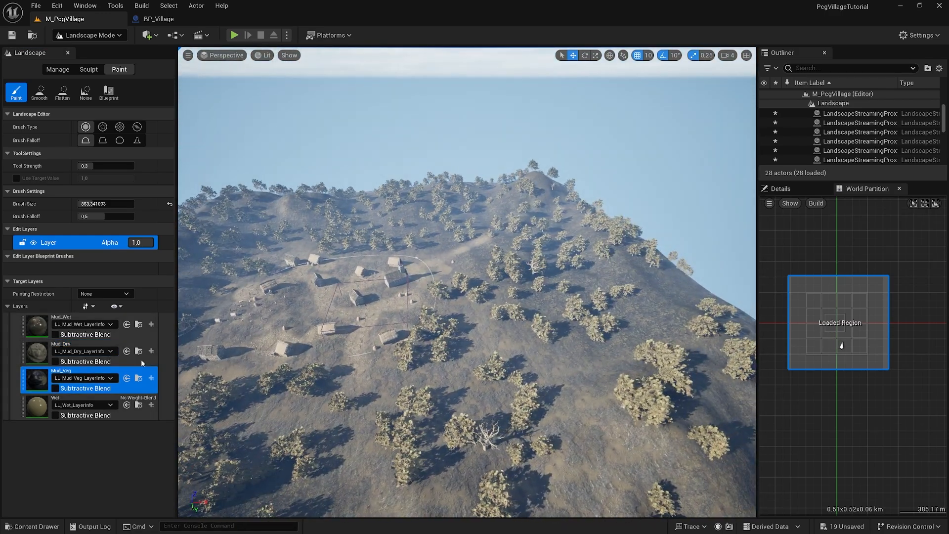
{"action": "left_click", "coordinate": [69, 403]}
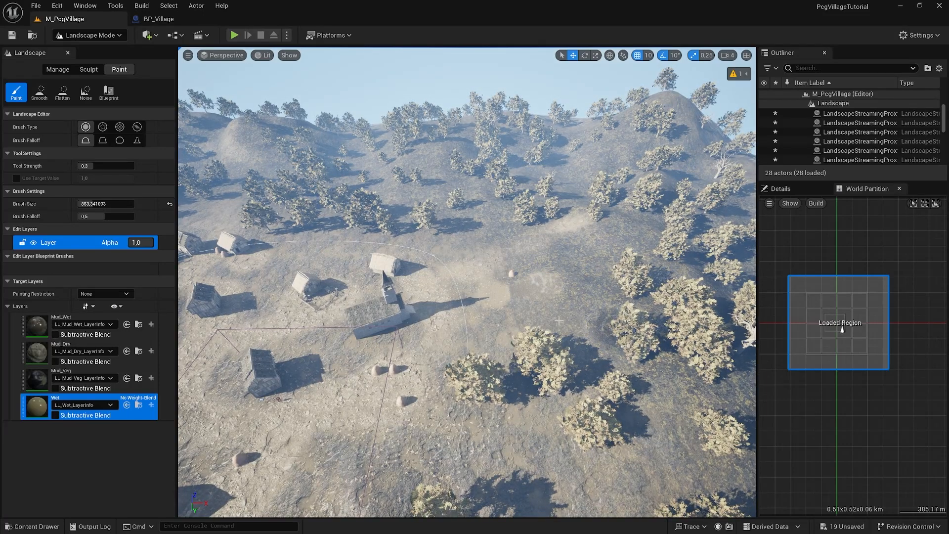
{"action": "key", "text": "ctrl+z"}
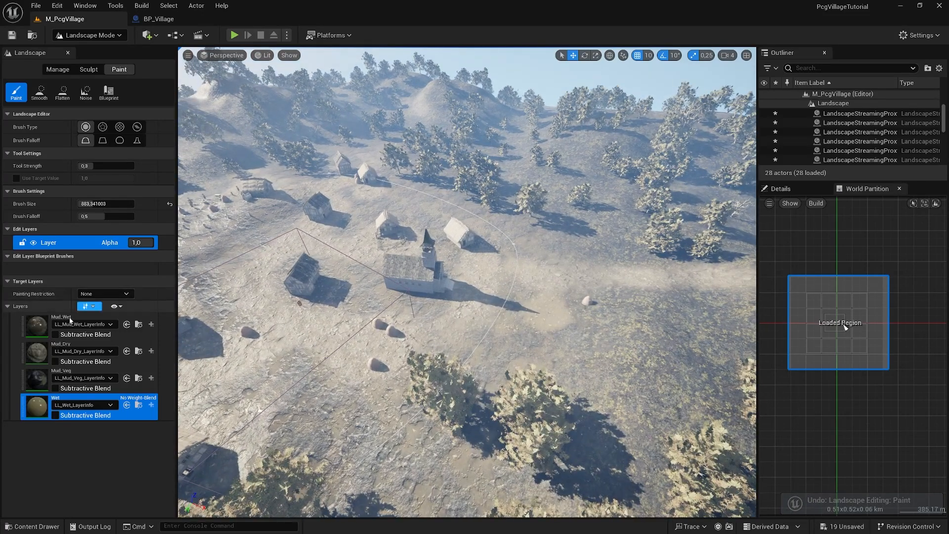
- Select the Mud_Wet layer, jump to camera bookmark 1, return to Selection mode and switch the viewport to game view
{"action": "left_click", "coordinate": [77, 320]}
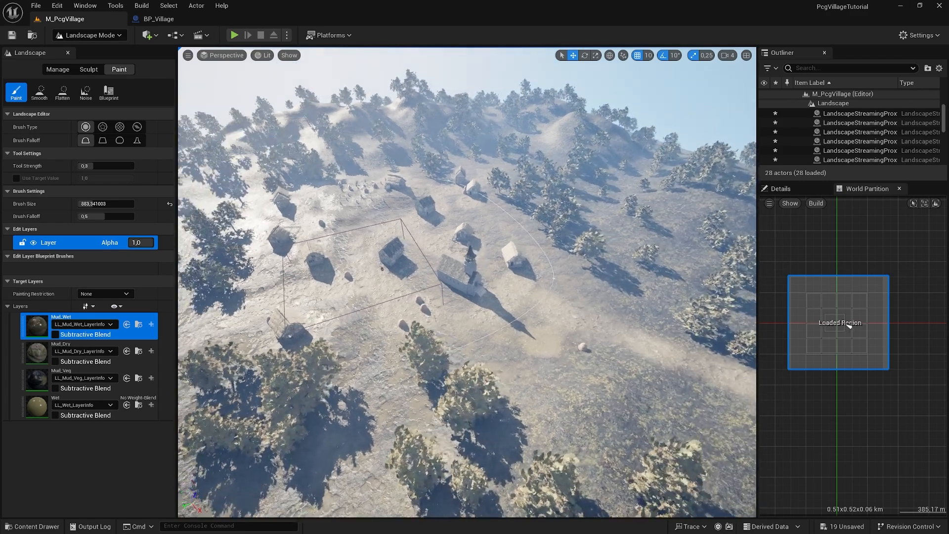
{"action": "key", "text": "1"}
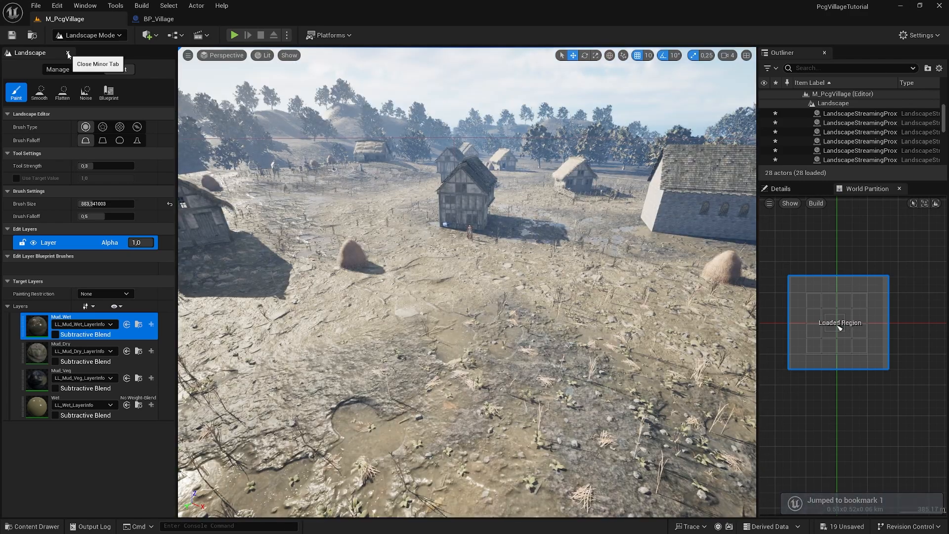
{"action": "left_click", "coordinate": [123, 39]}
{"action": "left_click", "coordinate": [92, 46]}
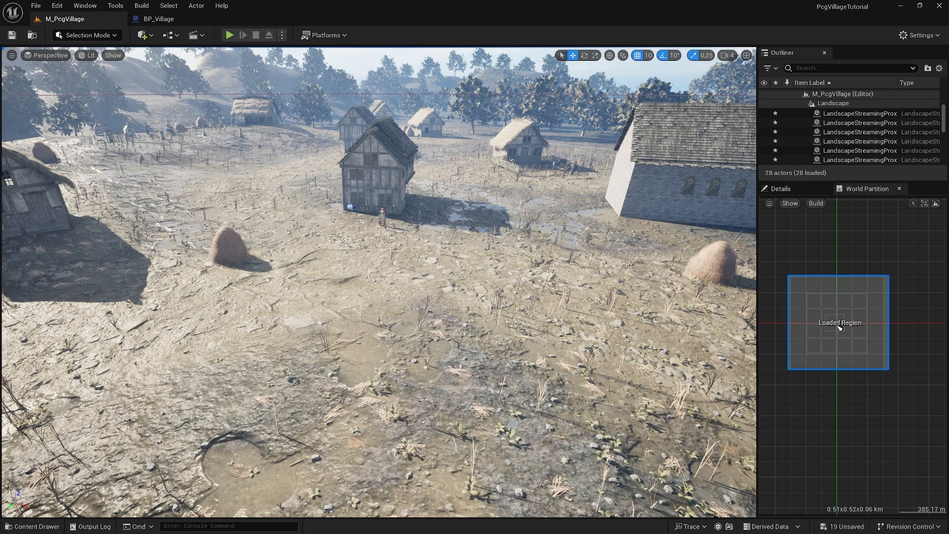
{"action": "key", "text": "g"}
{"action": "right_click_drag", "start_coordinate": [379, 282], "coordinate": [370, 262]}
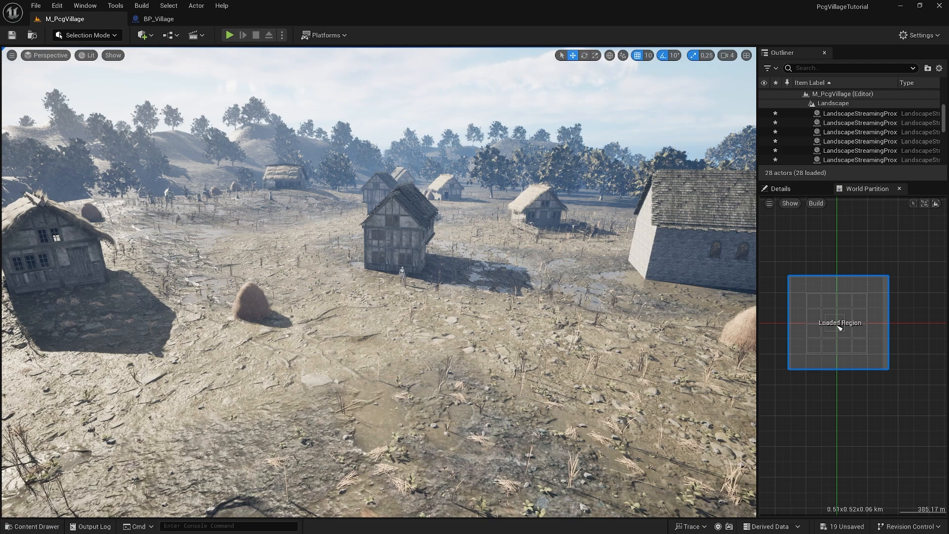
{"action": "right_click_drag", "start_coordinate": [379, 282], "coordinate": [363, 344]}
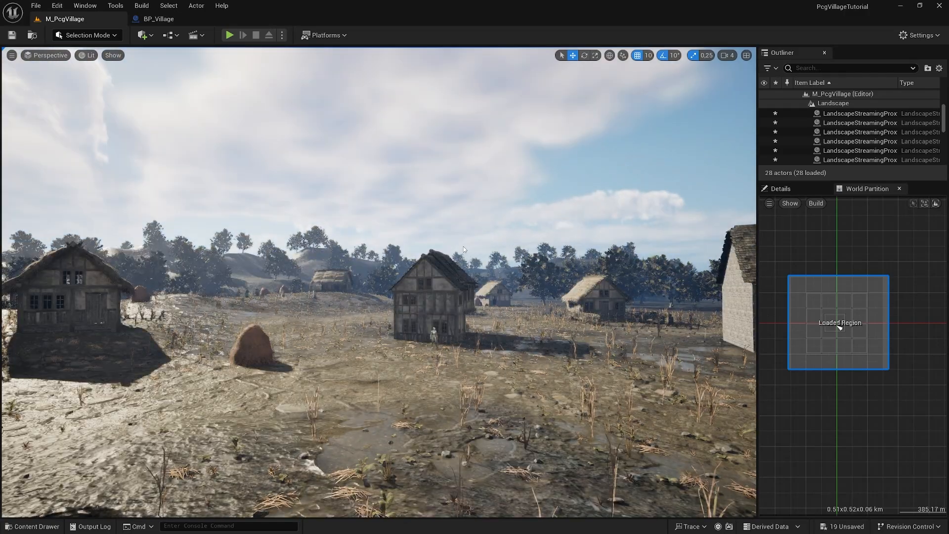
- Face the sky above the houses and rotate the directional light until the sun sits low for a warm sunset
{"action": "key", "text": "ctrl+z"}
{"action": "right_click_drag", "start_coordinate": [464, 250], "coordinate": [366, 220]}
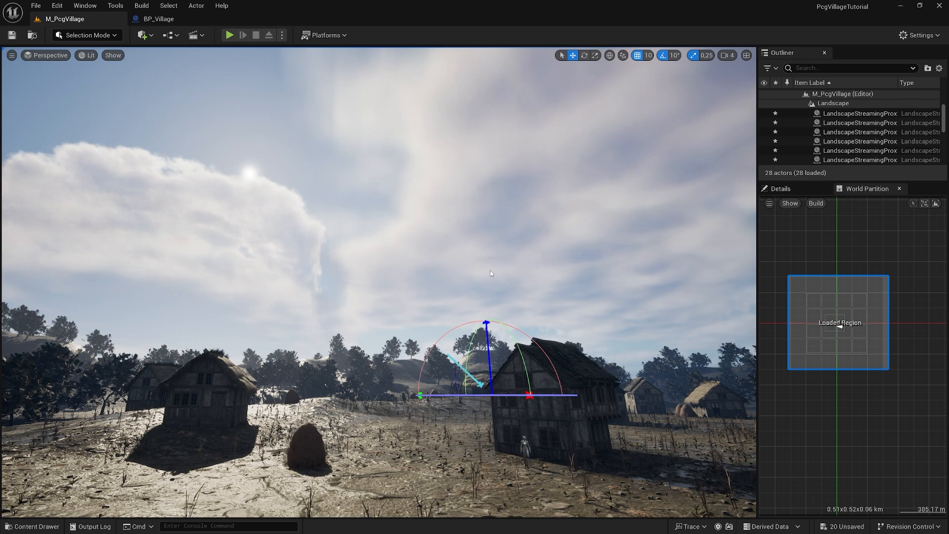
{"action": "key", "text": "ctrl+l"}
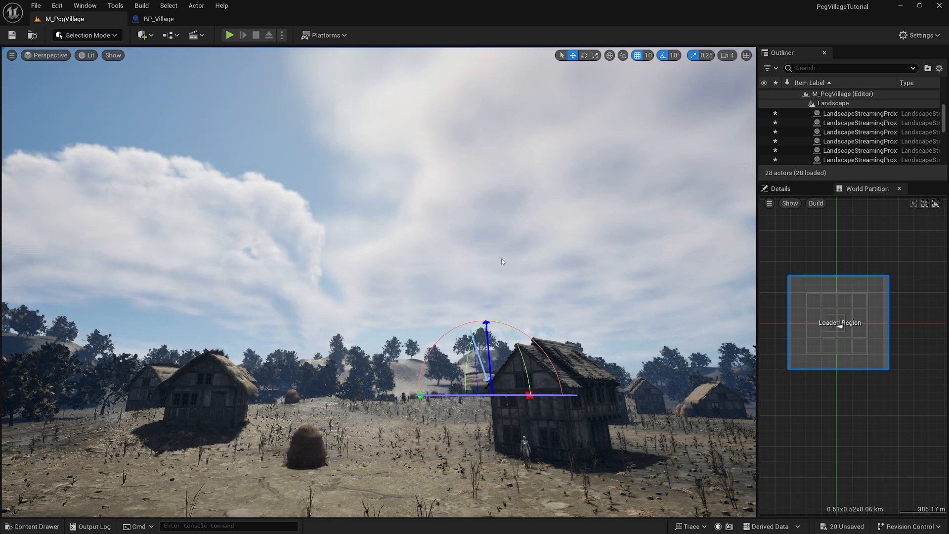
{"action": "key", "text": "ctrl+l"}
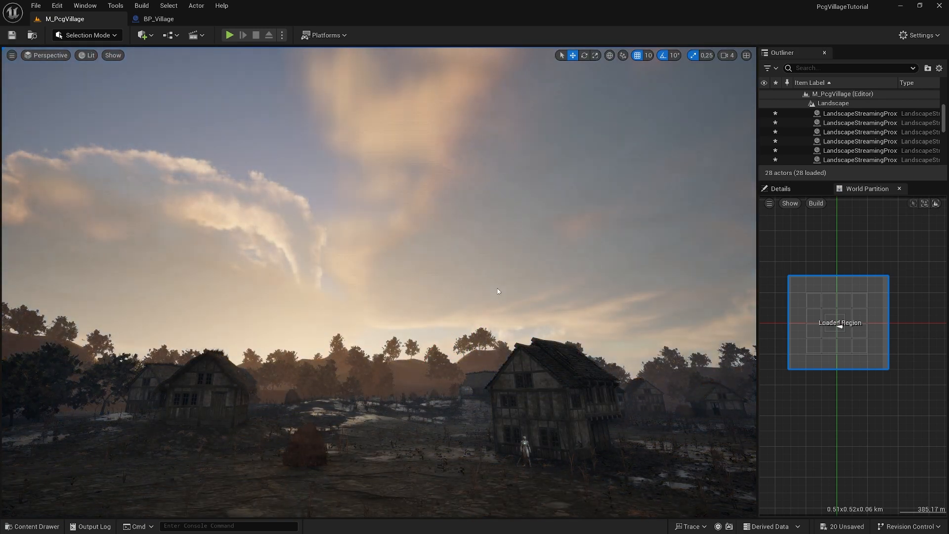
{"action": "key", "text": "ctrl+l"}
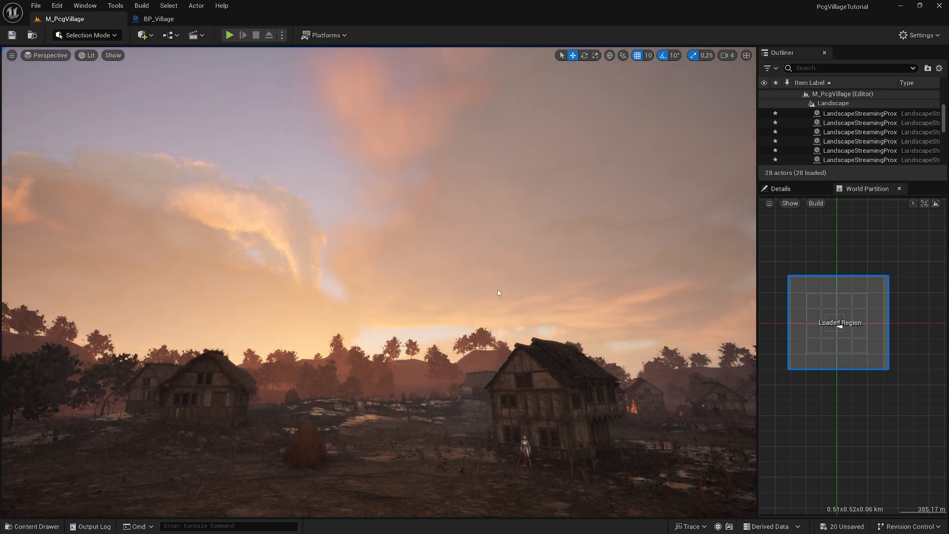
- Rotate the directional light until the sun drops to the horizon and the village sits in dark purple dusk light
{"action": "key", "text": "ctrl+l"}
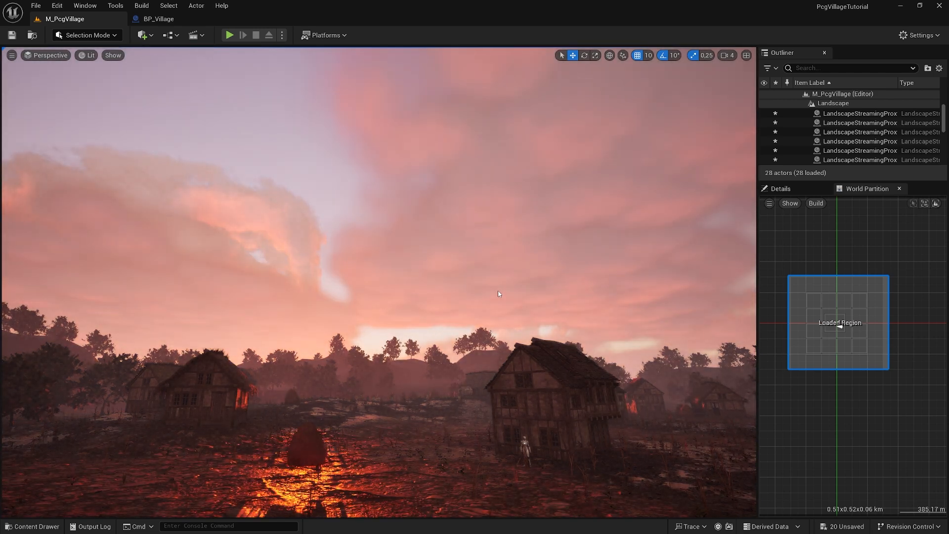
{"action": "key", "text": "ctrl+l"}
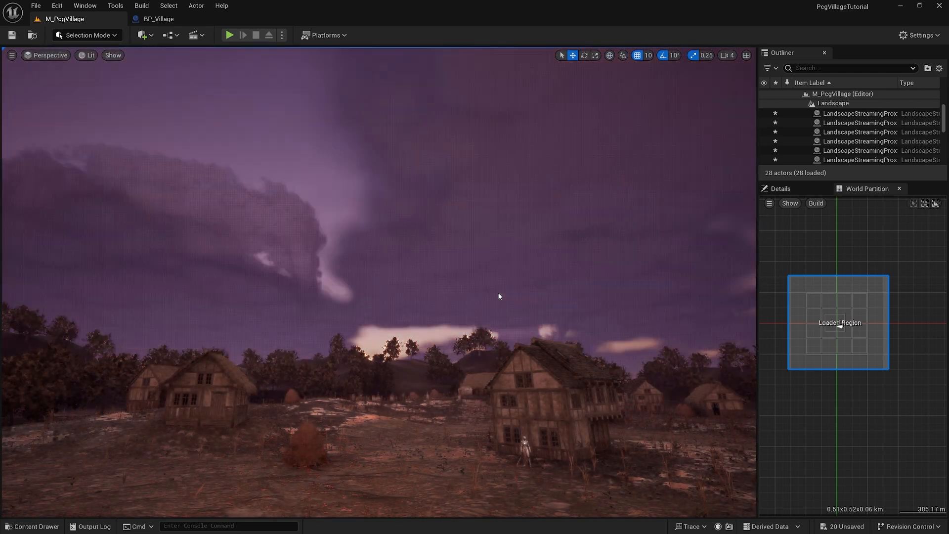
{"action": "key", "text": "ctrl+l"}
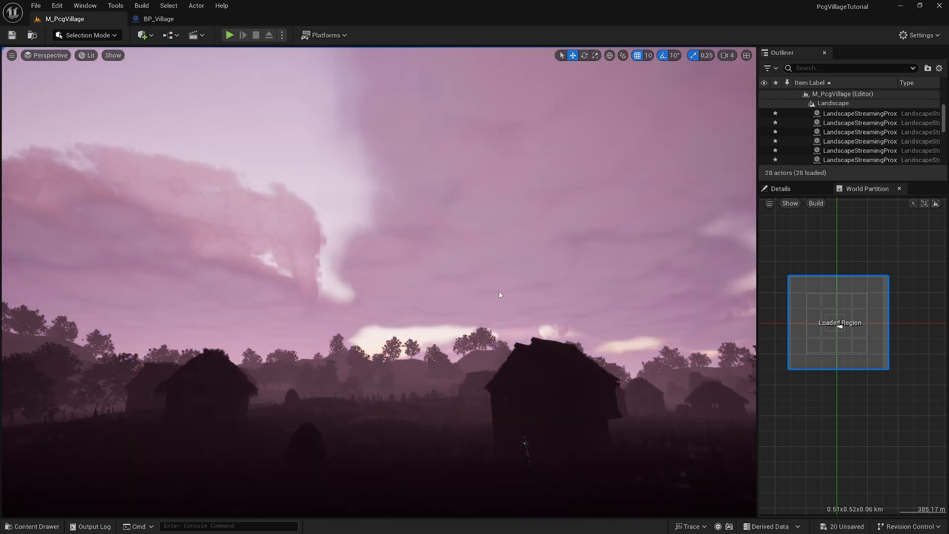
{"action": "key", "text": "ctrl+l"}
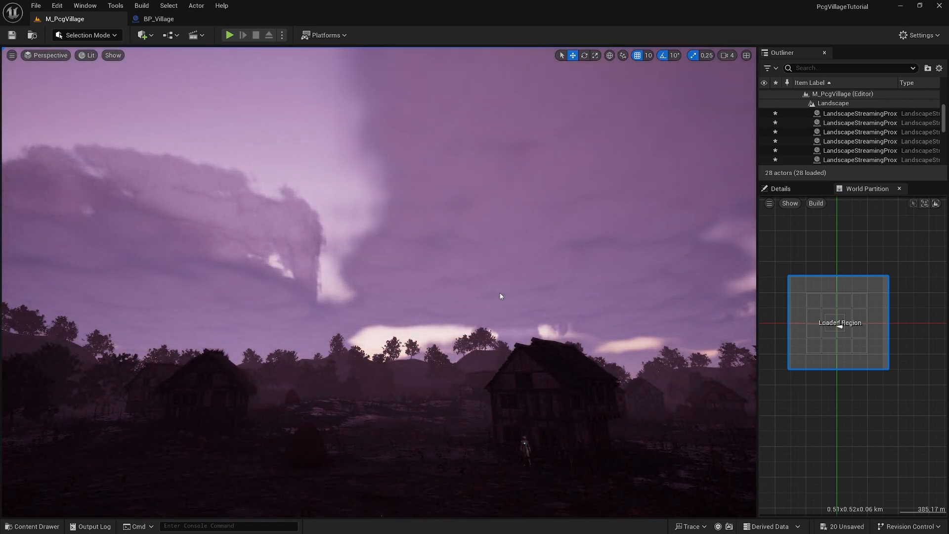
{"action": "key", "text": "ctrl+l"}
{"action": "key", "text": "ctrl+l"}
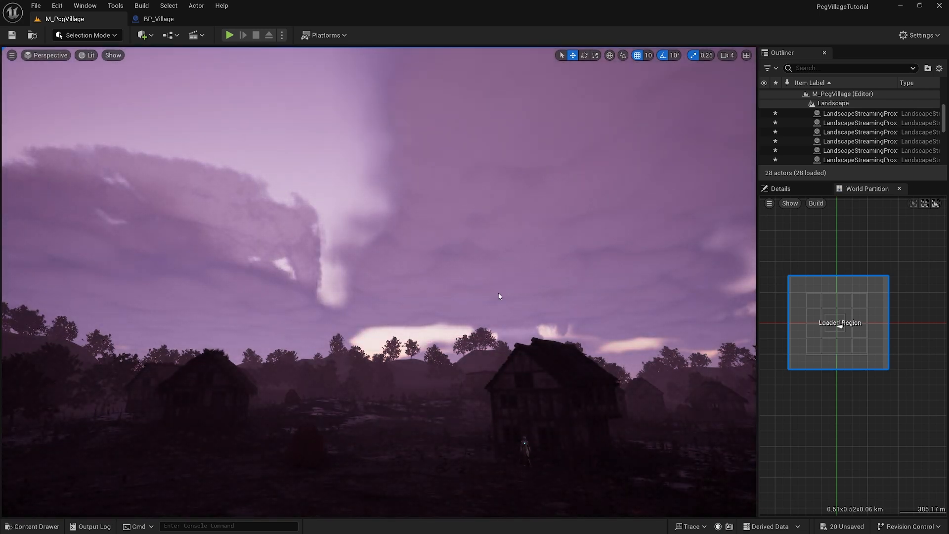
- Try further rotations of the directional light while looking down on the village, and undo them
{"action": "right_click_drag", "start_coordinate": [498, 293], "coordinate": [544, 322]}
{"action": "key", "text": "w"}
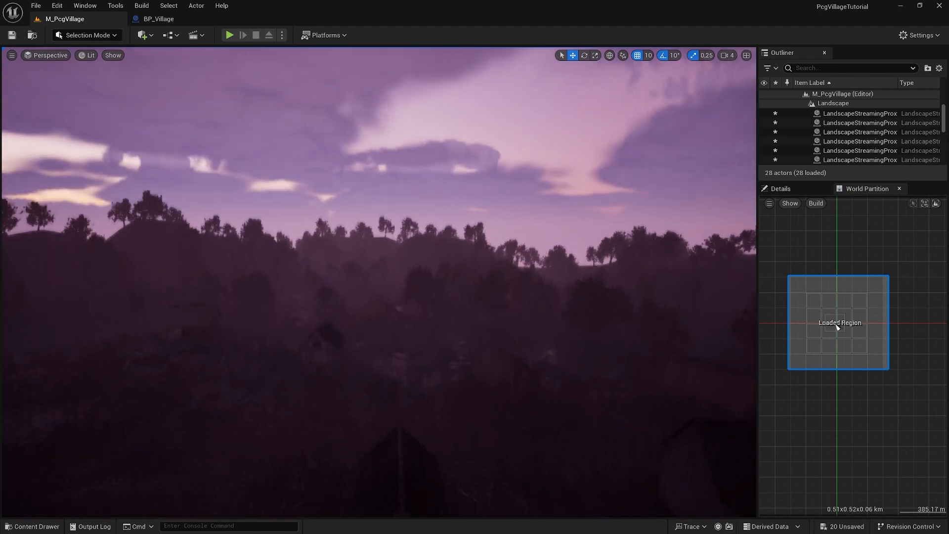
{"action": "right_click_drag", "start_coordinate": [475, 319], "coordinate": [476, 326]}
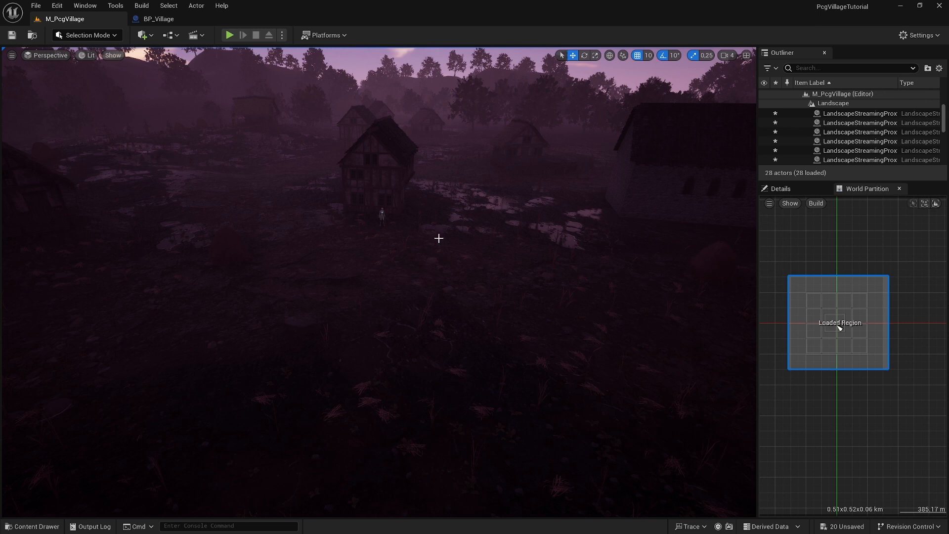
{"action": "key", "text": "ctrl+l"}
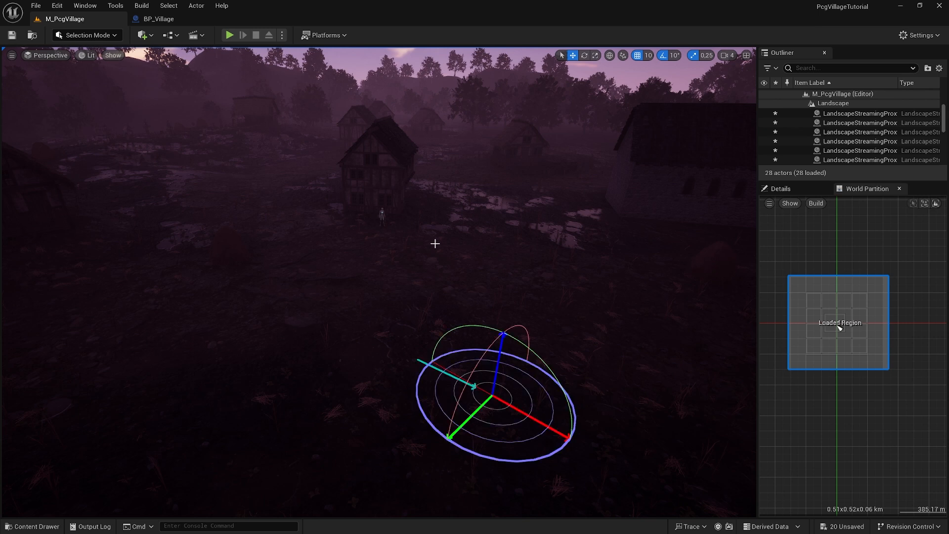
{"action": "right_click_drag", "start_coordinate": [436, 264], "coordinate": [436, 267]}
{"action": "key", "text": "ctrl+l"}
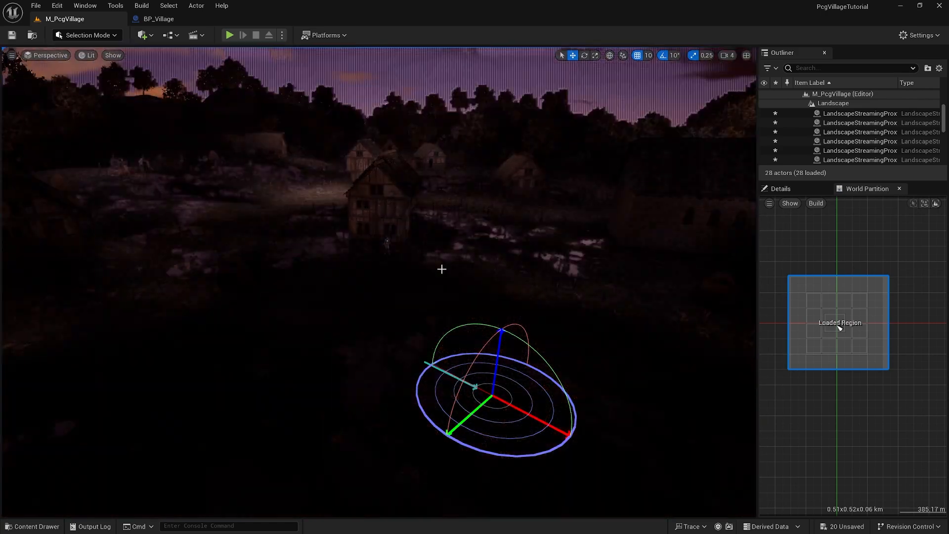
{"action": "key", "text": "ctrl+z"}
{"action": "key", "text": "ctrl+z"}
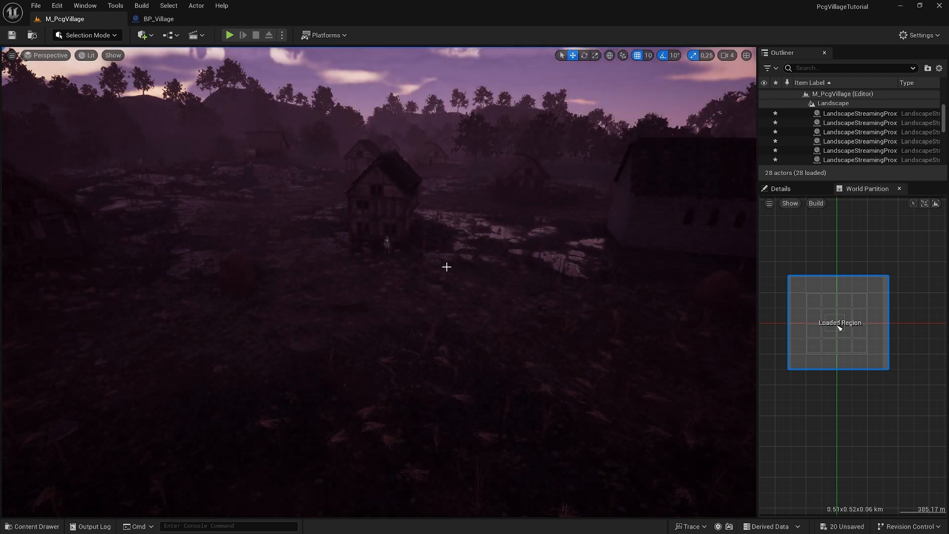
- Examine how dark the timber-framed house beside the mannequin looks from close up in the dusk light
{"action": "left_click", "coordinate": [448, 268]}
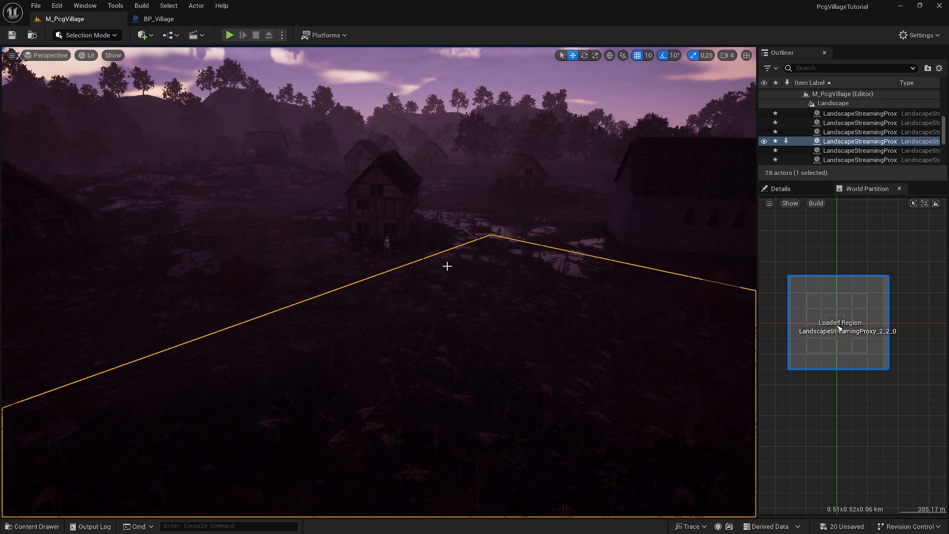
{"action": "mouse_move", "coordinate": [462, 236]}
{"action": "right_mouse_down"}
{"action": "mouse_move", "coordinate": [463, 296]}
{"action": "mouse_move", "coordinate": [464, 236]}
{"action": "right_mouse_up"}
{"action": "key", "text": "w"}
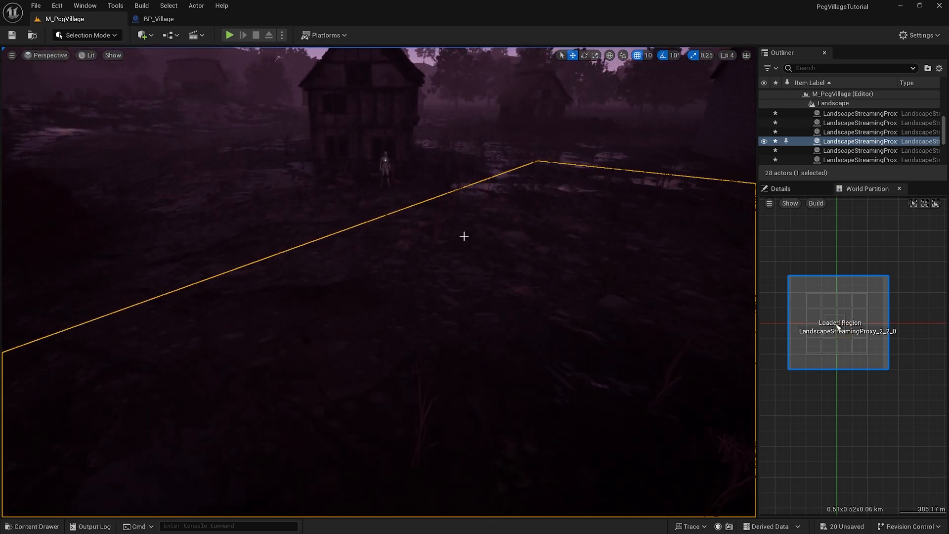
{"action": "right_click_drag", "start_coordinate": [468, 188], "coordinate": [345, 151]}
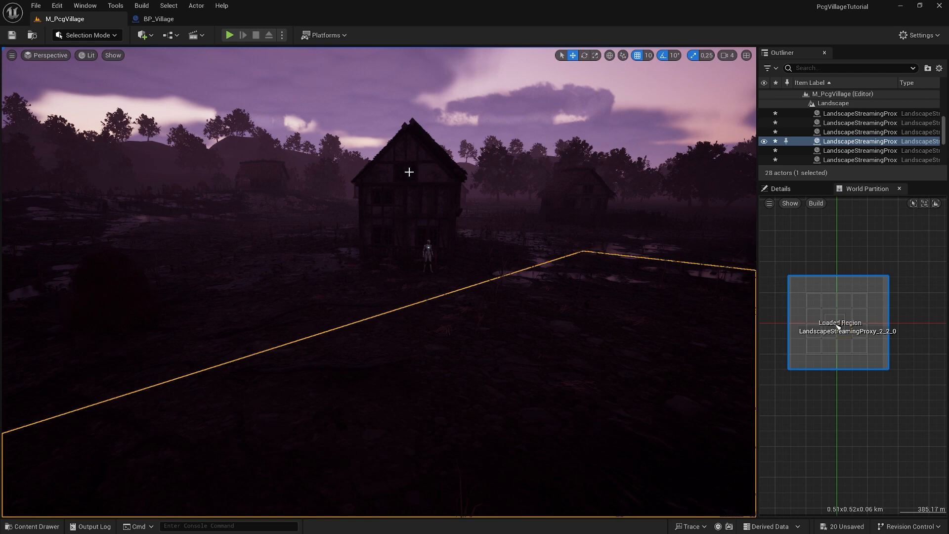
{"action": "key", "text": "s"}
{"action": "right_click_drag", "start_coordinate": [518, 222], "coordinate": [475, 213]}
{"action": "key", "text": "w"}
- Open the BPP_PLA_House03 blueprint from the Demonic_Village Blueprints folder and show its 3D viewport
{"action": "key", "text": "ctrl+space"}
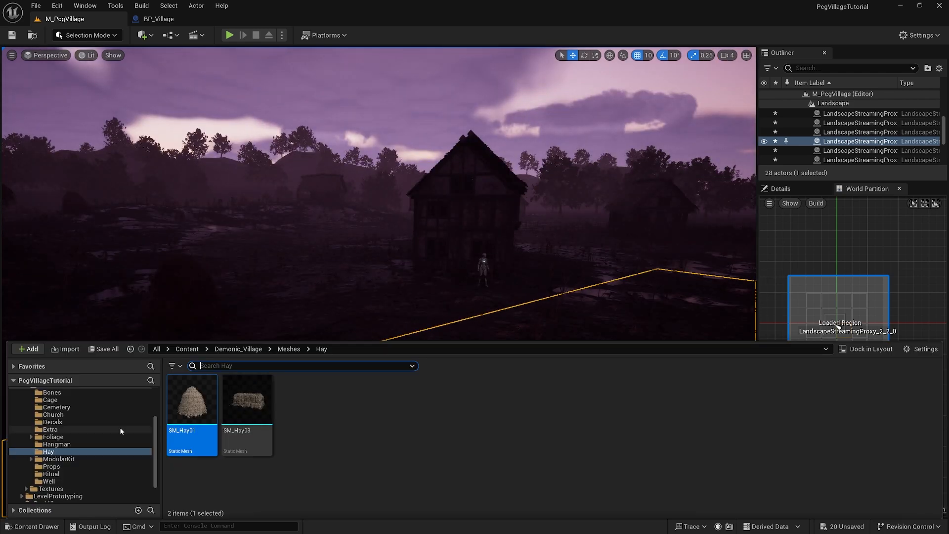
{"action": "scroll", "coordinate": [78, 450], "scroll_direction": "up", "scroll_amount": 2}
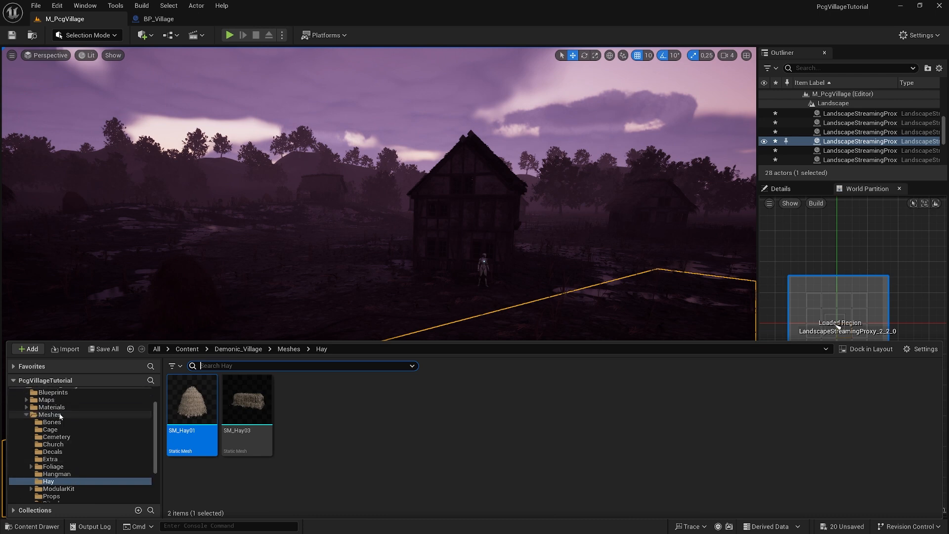
{"action": "left_click", "coordinate": [54, 429]}
{"action": "left_click", "coordinate": [64, 445]}
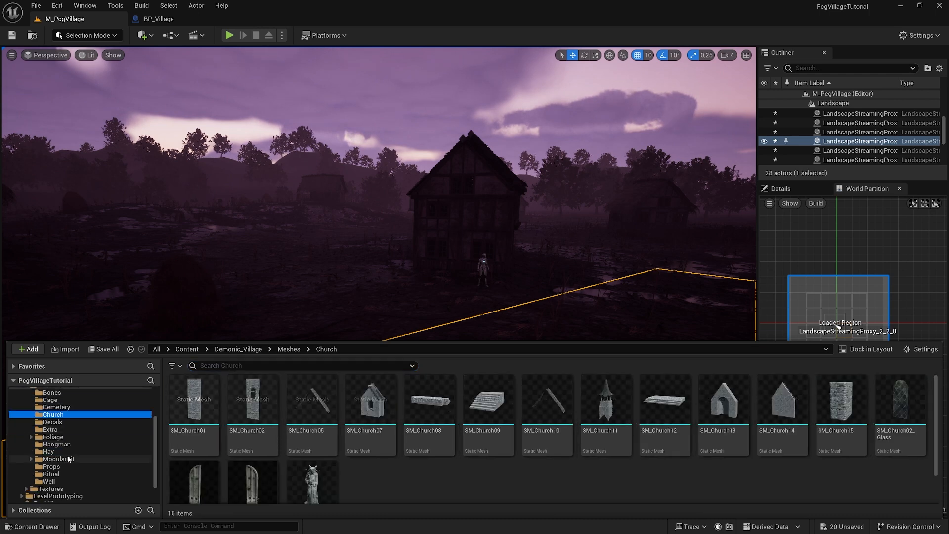
{"action": "scroll", "coordinate": [63, 425], "scroll_direction": "up", "scroll_amount": 2}
{"action": "left_click", "coordinate": [62, 409]}
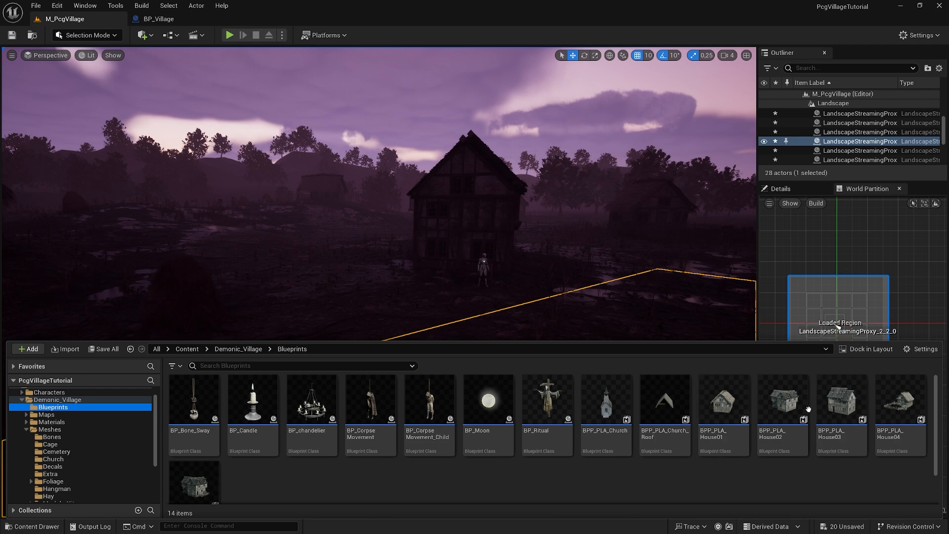
{"action": "double_click", "coordinate": [835, 407]}
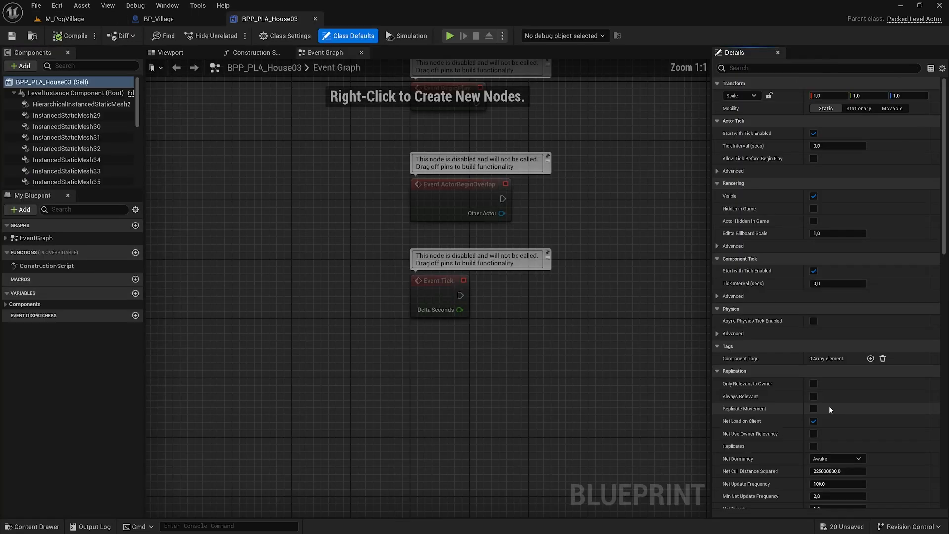
{"action": "left_click", "coordinate": [171, 52]}
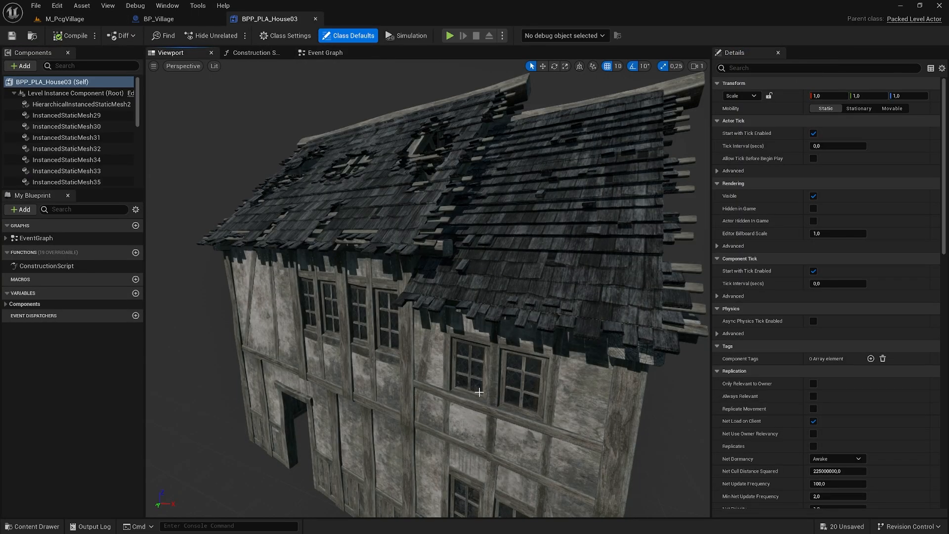
- Add a Point Light component to the house blueprint and raise it inside the house to a Z location of 340
{"action": "left_click", "coordinate": [24, 66]}
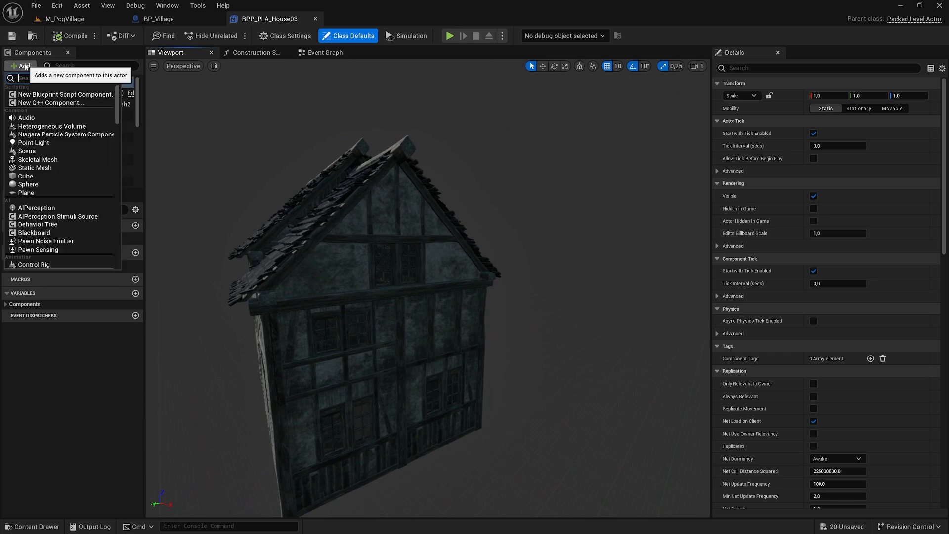
{"action": "type", "text": "ligh"}
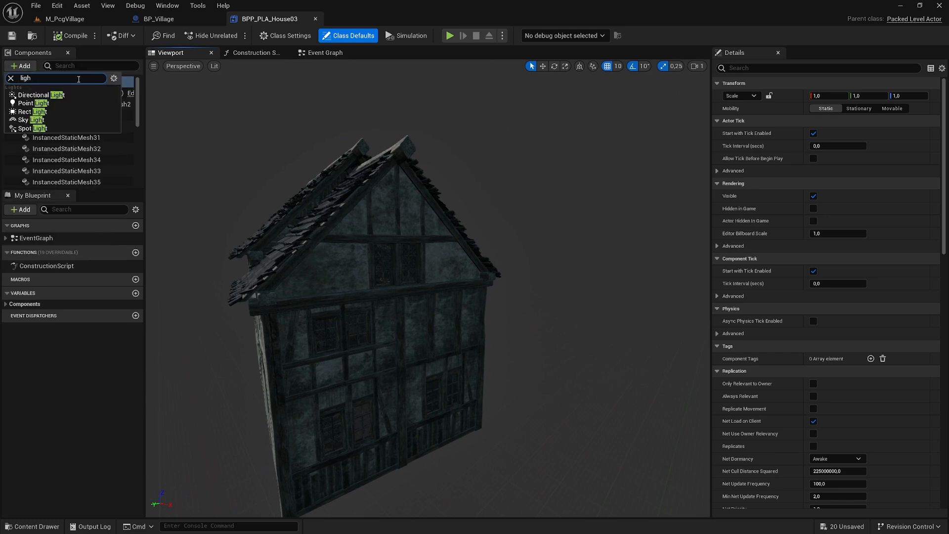
{"action": "left_click", "coordinate": [34, 103]}
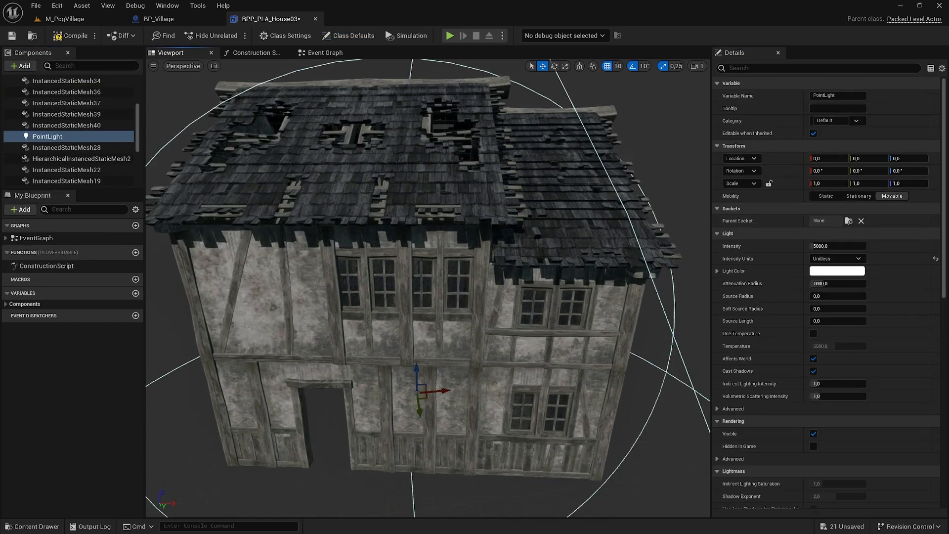
{"action": "right_click_drag", "start_coordinate": [428, 288], "coordinate": [485, 282]}
{"action": "right_click_drag", "start_coordinate": [496, 361], "coordinate": [492, 391]}
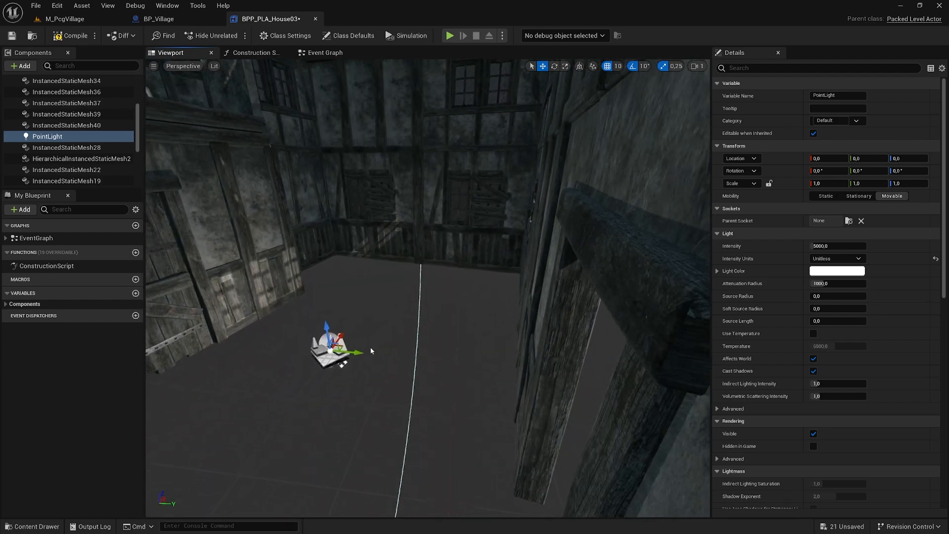
{"action": "left_click_drag", "start_coordinate": [328, 332], "coordinate": [322, 70]}
{"action": "right_click_drag", "start_coordinate": [322, 70], "coordinate": [299, 79]}
{"action": "right_click_drag", "start_coordinate": [436, 272], "coordinate": [394, 203]}
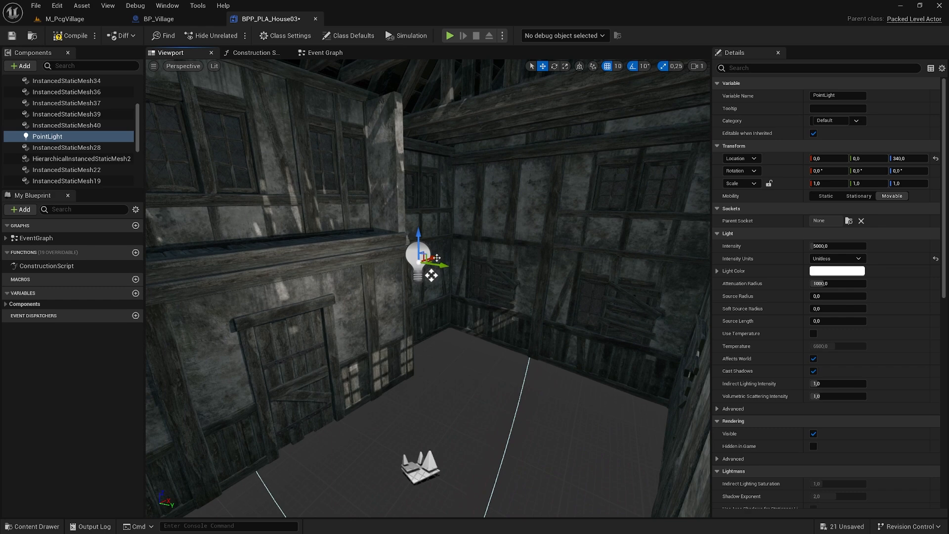
- Try moving the point light along the X axis to 510, and undo the move
{"action": "left_click_drag", "start_coordinate": [437, 258], "coordinate": [707, 190]}
{"action": "left_click_drag", "start_coordinate": [572, 230], "coordinate": [526, 238]}
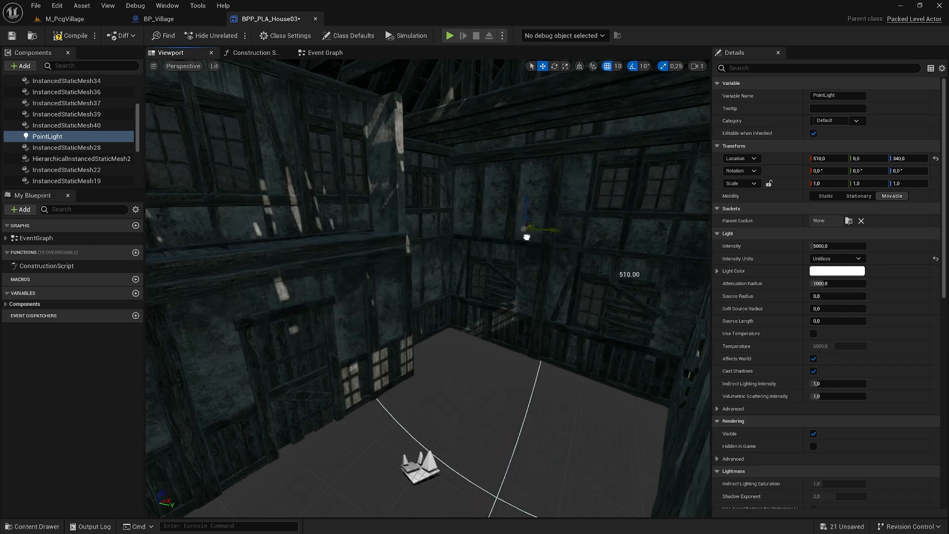
{"action": "key", "text": "ctrl+z"}
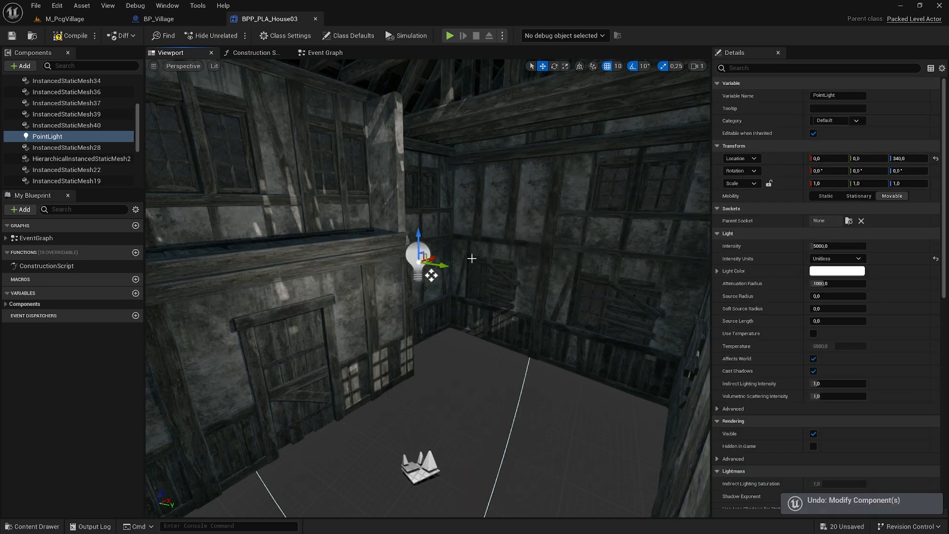
- Move the house's point light to the upper-floor windows at 360, 220, 440, and compile and save the house Blueprint
{"action": "left_click_drag", "start_coordinate": [431, 276], "coordinate": [637, 181]}
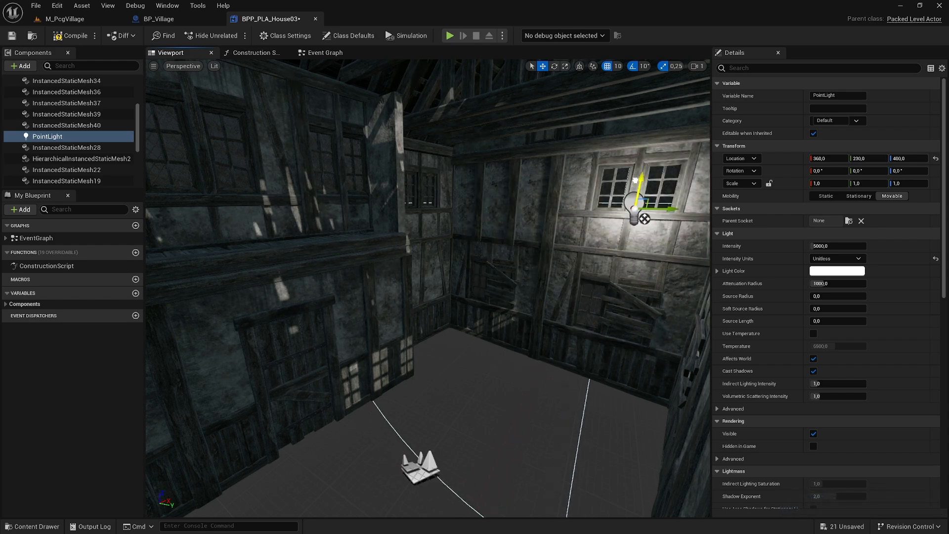
{"action": "key", "text": "d"}
{"action": "right_click_drag", "start_coordinate": [641, 156], "coordinate": [410, 164]}
{"action": "right_click_drag", "start_coordinate": [398, 251], "coordinate": [555, 257]}
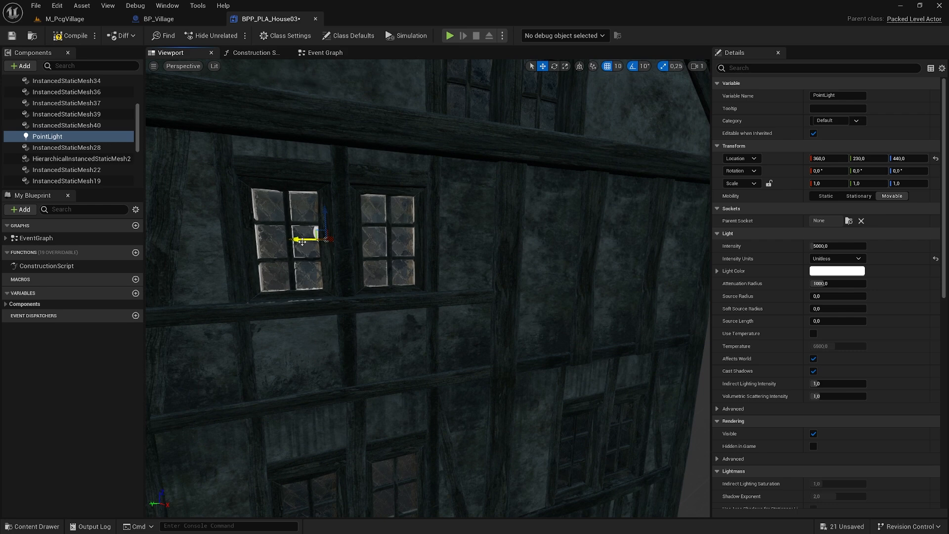
{"action": "left_click", "coordinate": [71, 35]}
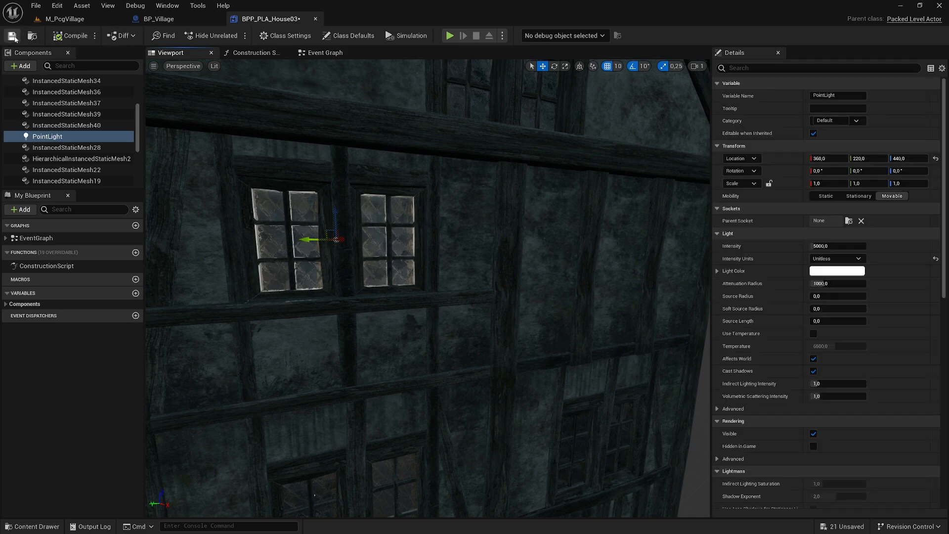
- In the PCG_Village graph, set the house's Spawn Actor node option to No Merging
{"action": "left_click", "coordinate": [65, 19]}
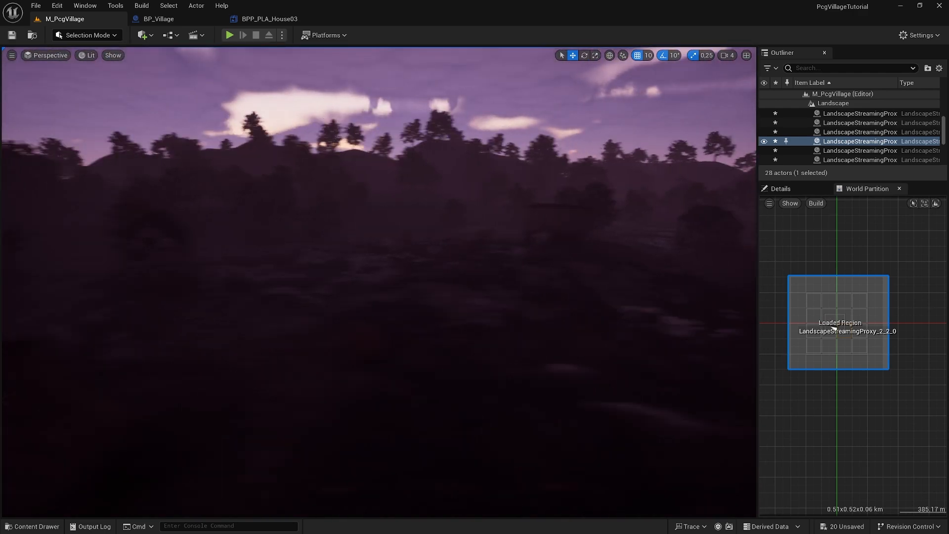
{"action": "key", "text": "ctrl+Tab"}
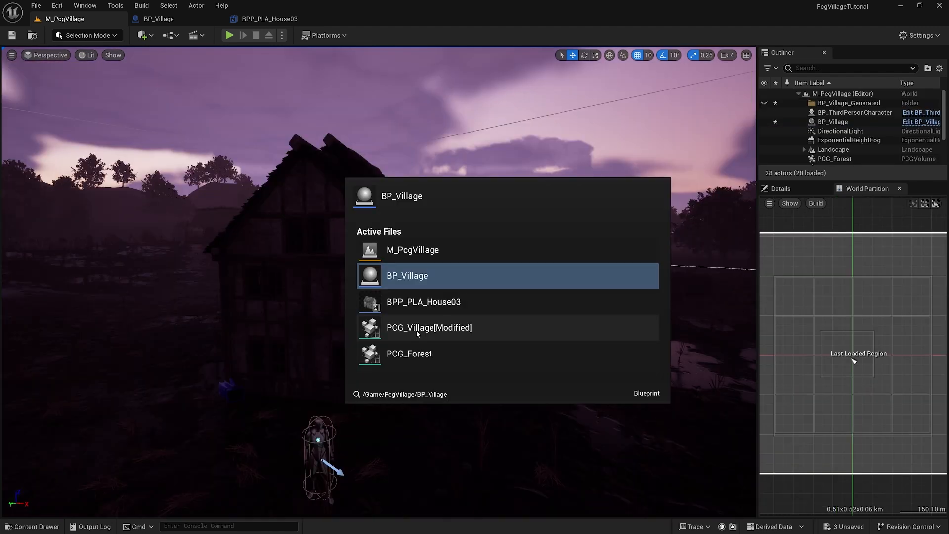
{"action": "left_click", "coordinate": [422, 336]}
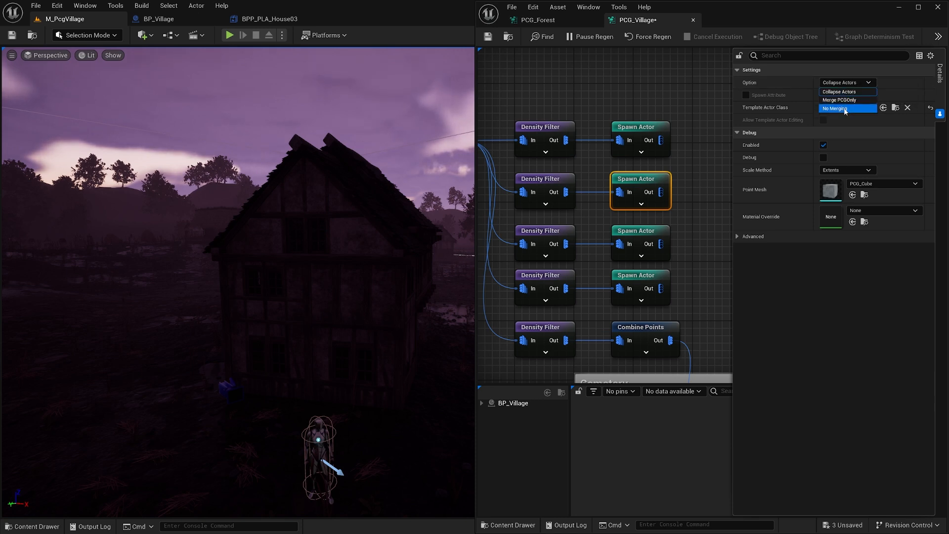
{"action": "left_click", "coordinate": [845, 109]}
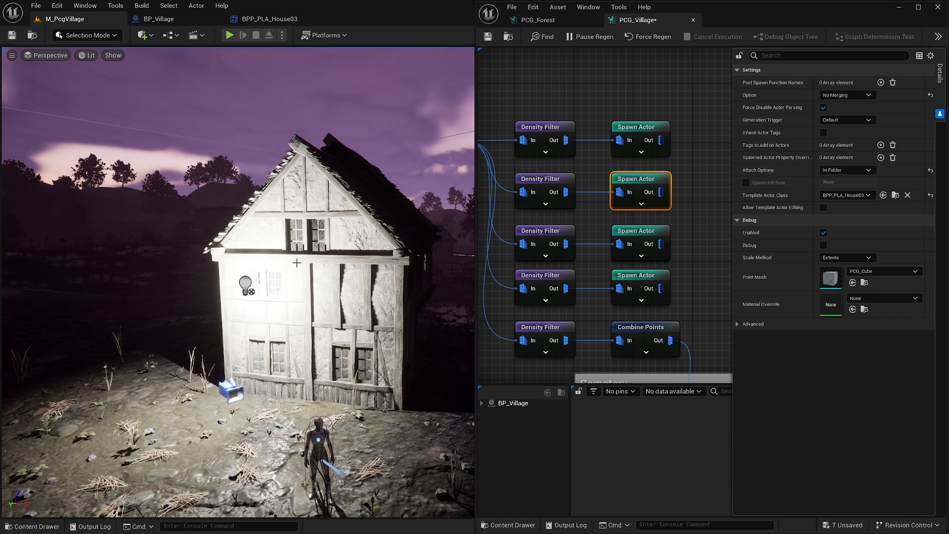
- Move the point light in BPP_PLA_House03 inside the wall at X 370, save, and check the house's windows in the M_PcgVillage level
{"action": "left_click", "coordinate": [270, 19]}
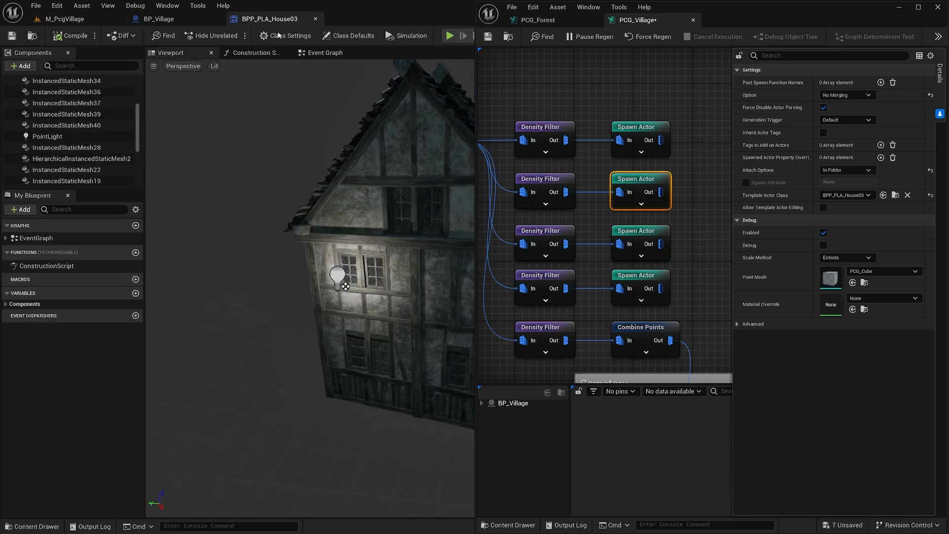
{"action": "left_click", "coordinate": [338, 275]}
{"action": "left_click_drag", "start_coordinate": [332, 289], "coordinate": [354, 265]}
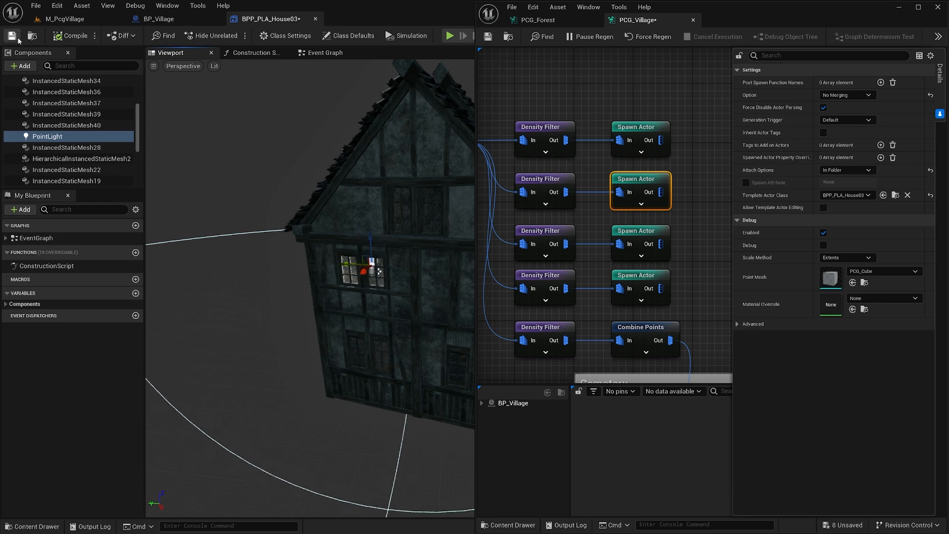
{"action": "left_click", "coordinate": [79, 19]}
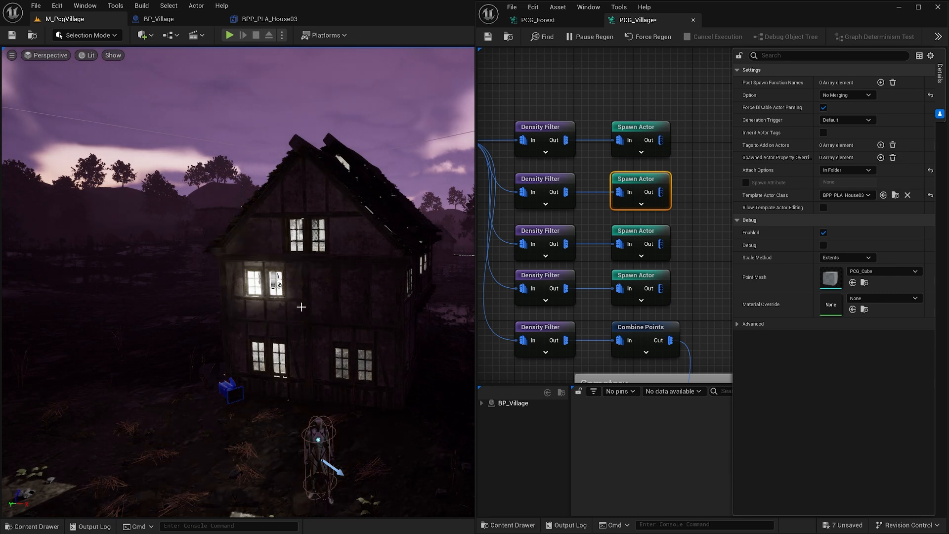
{"action": "right_click_drag", "start_coordinate": [348, 321], "coordinate": [391, 318]}
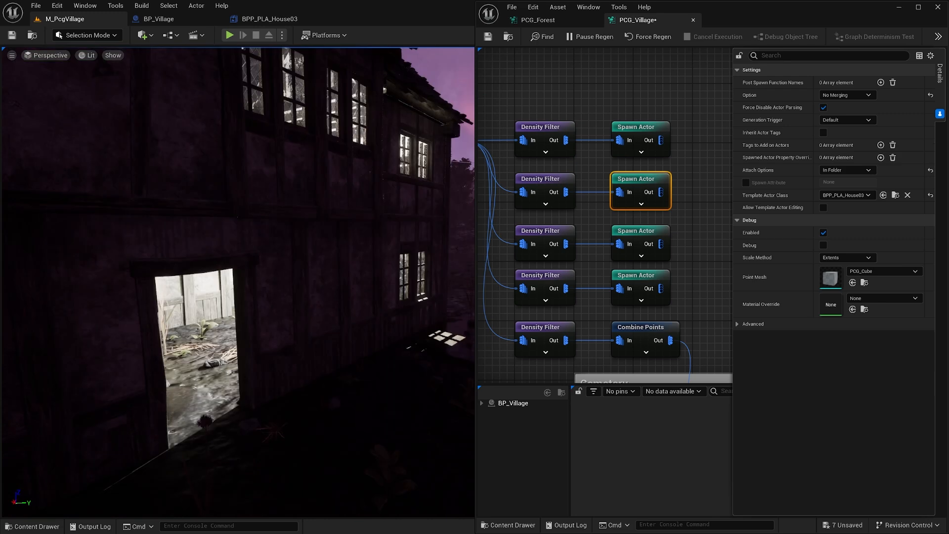
{"action": "right_click_drag", "start_coordinate": [359, 348], "coordinate": [286, 274]}
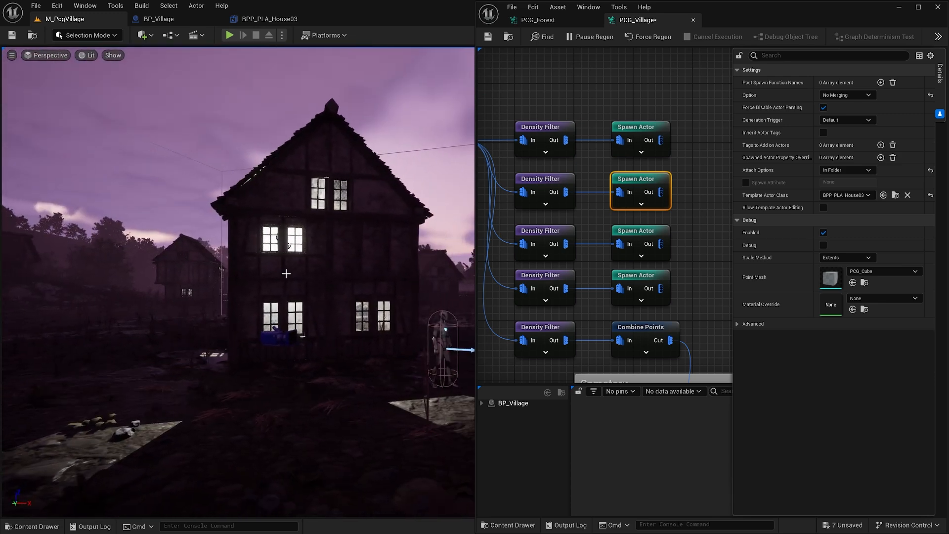
{"action": "mouse_move", "coordinate": [267, 125]}
{"action": "right_mouse_down"}
{"action": "mouse_move", "coordinate": [309, 126]}
{"action": "mouse_move", "coordinate": [267, 124]}
{"action": "right_mouse_up"}
- Change the house point light's color from white to a warm light orange
{"action": "left_click", "coordinate": [274, 20]}
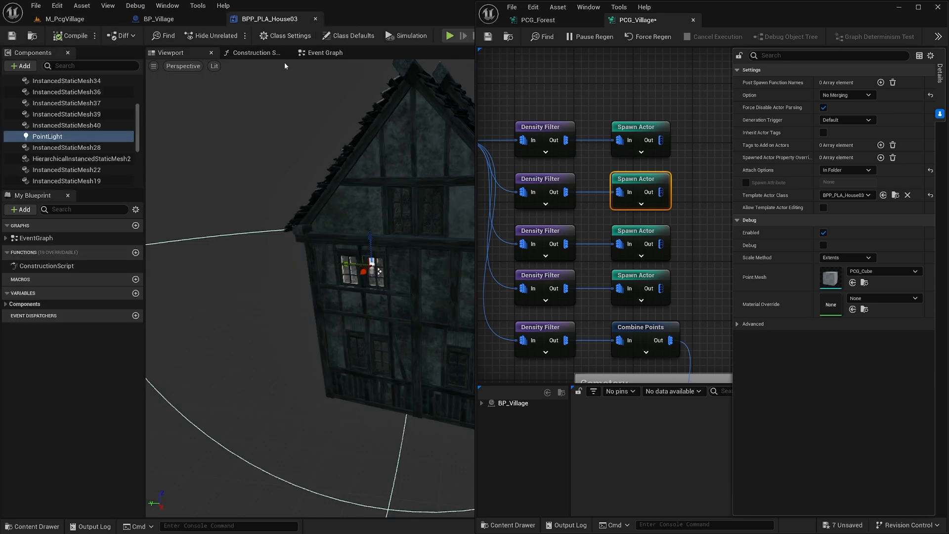
{"action": "left_click", "coordinate": [899, 7]}
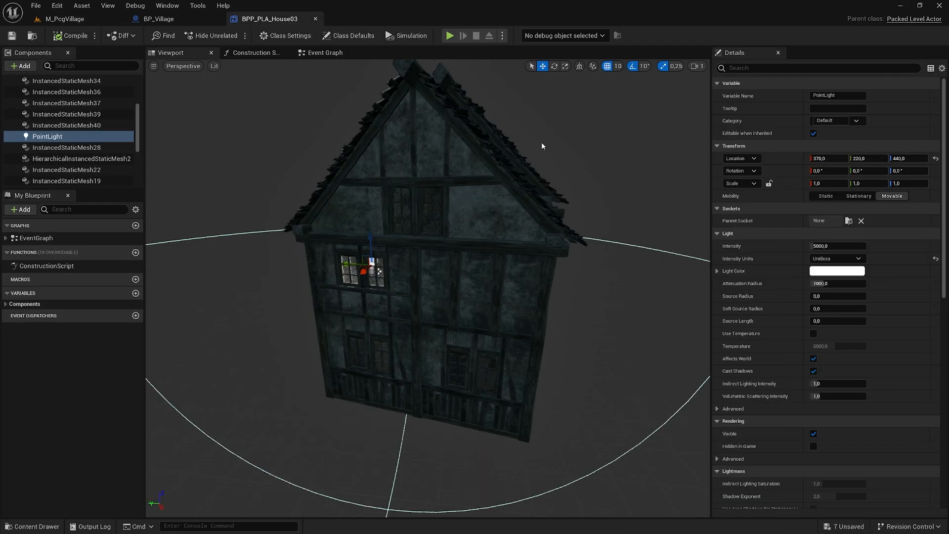
{"action": "left_click", "coordinate": [838, 271]}
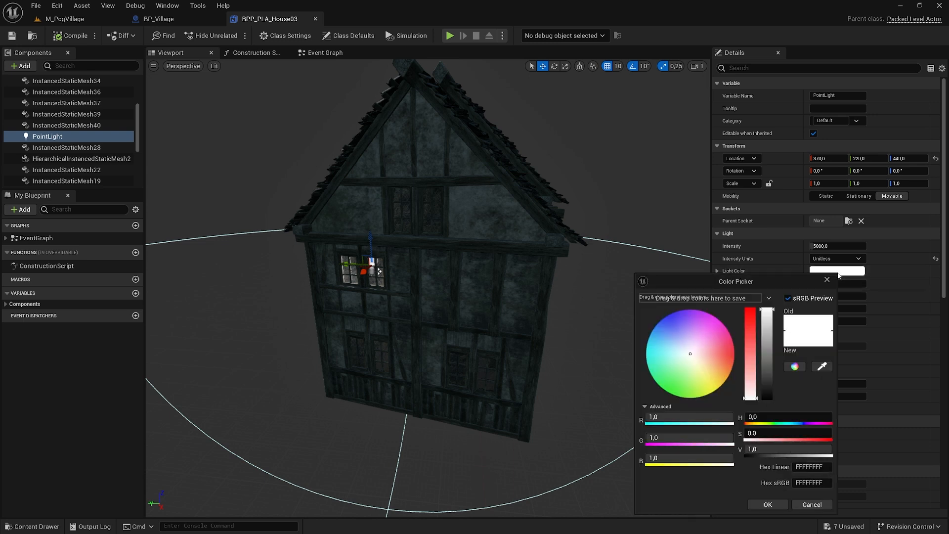
{"action": "mouse_move", "coordinate": [708, 365]}
{"action": "left_mouse_down"}
{"action": "mouse_move", "coordinate": [720, 371]}
{"action": "mouse_move", "coordinate": [735, 349]}
{"action": "mouse_move", "coordinate": [721, 336]}
{"action": "mouse_move", "coordinate": [714, 382]}
{"action": "mouse_move", "coordinate": [723, 372]}
{"action": "left_mouse_up"}
{"action": "mouse_move", "coordinate": [752, 330]}
{"action": "left_mouse_down"}
{"action": "mouse_move", "coordinate": [753, 339]}
{"action": "mouse_move", "coordinate": [767, 315]}
{"action": "mouse_move", "coordinate": [752, 345]}
{"action": "left_mouse_up"}
{"action": "left_click", "coordinate": [760, 503]}
- Duplicate the PointLight component inside the house
{"action": "right_click_drag", "start_coordinate": [544, 356], "coordinate": [707, 321]}
{"action": "key", "text": "a"}
{"action": "key", "text": "s"}
{"action": "key", "text": "w"}
{"action": "key", "text": "w"}
{"action": "key", "text": "s"}
{"action": "key", "text": "w"}
{"action": "mouse_move", "coordinate": [514, 322]}
{"action": "right_mouse_down"}
{"action": "mouse_move", "coordinate": [490, 332]}
{"action": "mouse_move", "coordinate": [514, 322]}
{"action": "right_mouse_up"}
{"action": "left_click", "coordinate": [86, 138]}
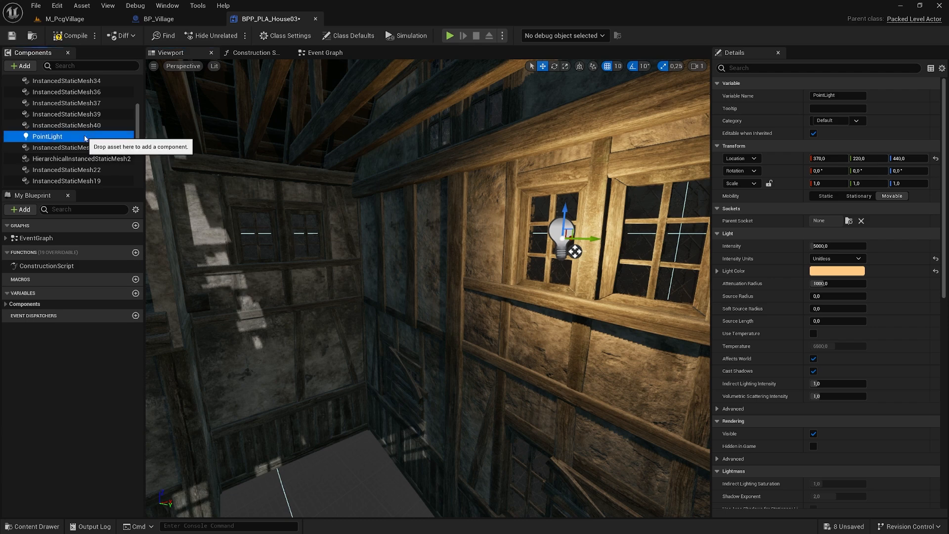
{"action": "key", "text": "ctrl+d"}
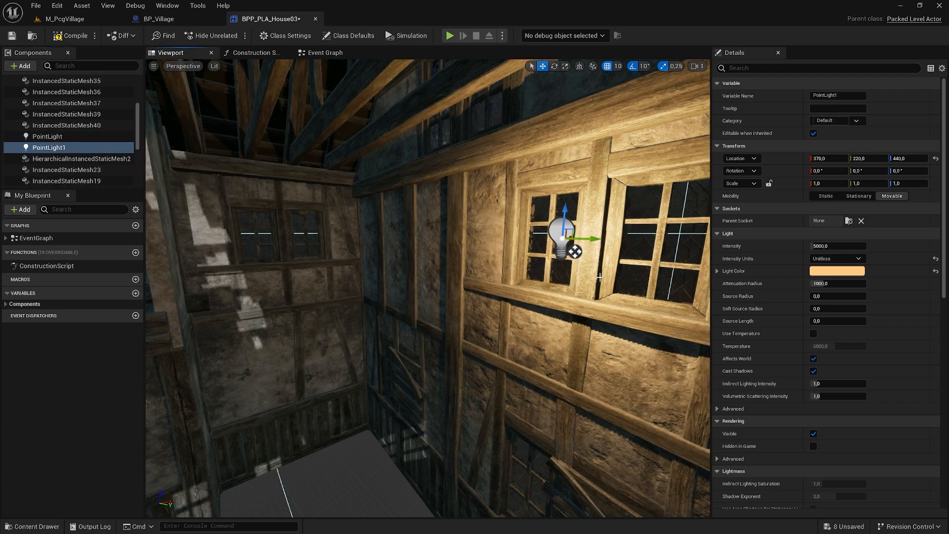
- Move the duplicated light away from the original windows toward the gallery, to about X 100 and Y -40
{"action": "key", "text": "s"}
{"action": "right_click_drag", "start_coordinate": [591, 281], "coordinate": [588, 249]}
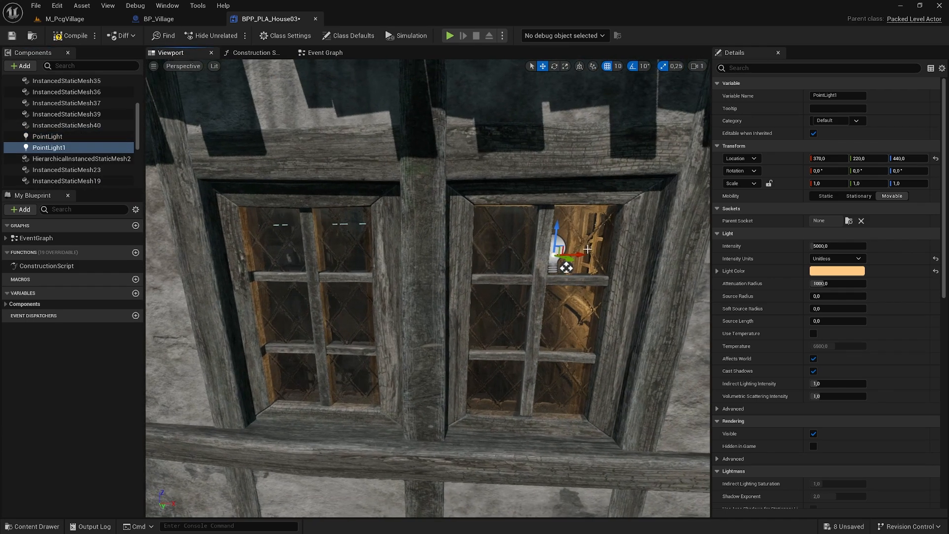
{"action": "left_click_drag", "start_coordinate": [581, 254], "coordinate": [278, 259]}
{"action": "key", "text": "w"}
{"action": "right_click_drag", "start_coordinate": [278, 258], "coordinate": [141, 249]}
{"action": "key", "text": "s"}
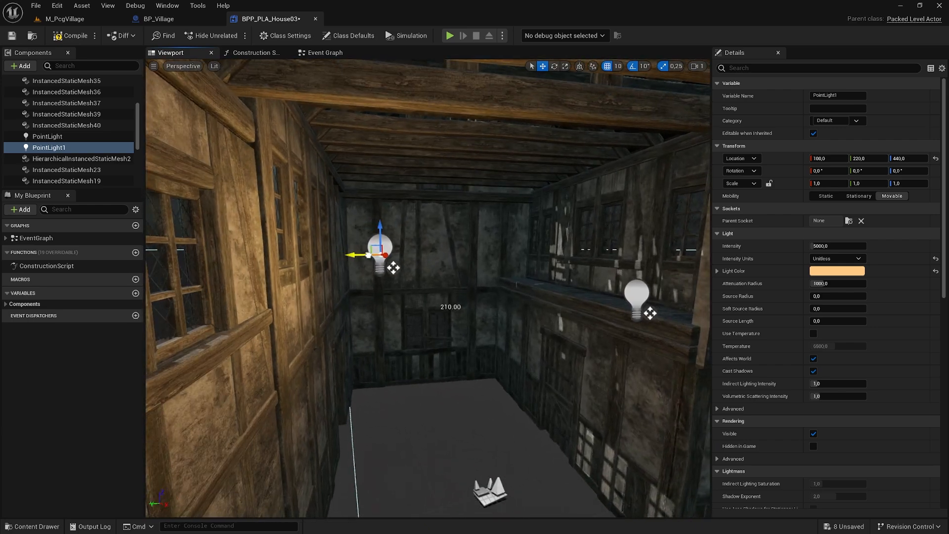
{"action": "left_click_drag", "start_coordinate": [368, 255], "coordinate": [552, 252]}
{"action": "key", "text": "a"}
{"action": "right_click_drag", "start_coordinate": [553, 253], "coordinate": [688, 241]}
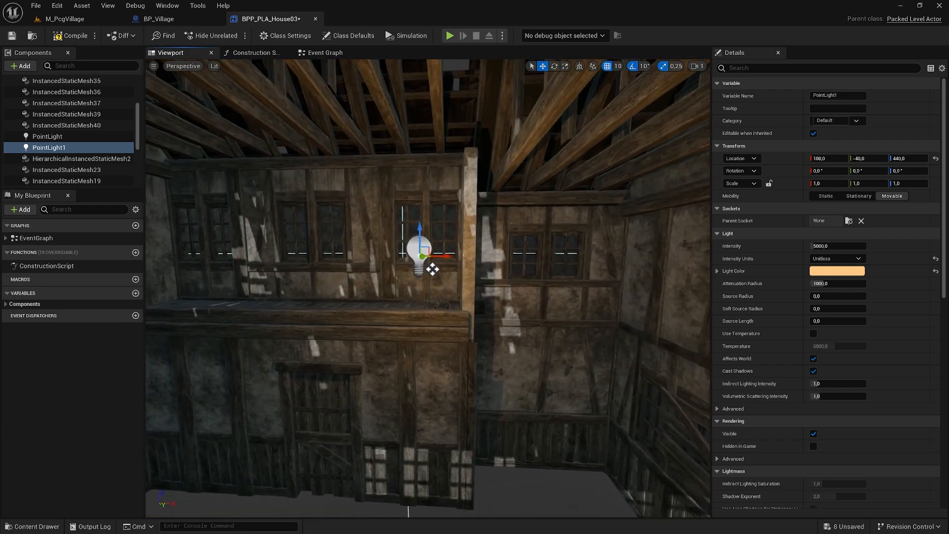
- Place the duplicated light above the gallery by the opposite windows, at about -100, -190, 500
{"action": "right_click_drag", "start_coordinate": [432, 270], "coordinate": [423, 268]}
{"action": "left_click_drag", "start_coordinate": [459, 251], "coordinate": [265, 252]}
{"action": "right_click_drag", "start_coordinate": [265, 251], "coordinate": [178, 253]}
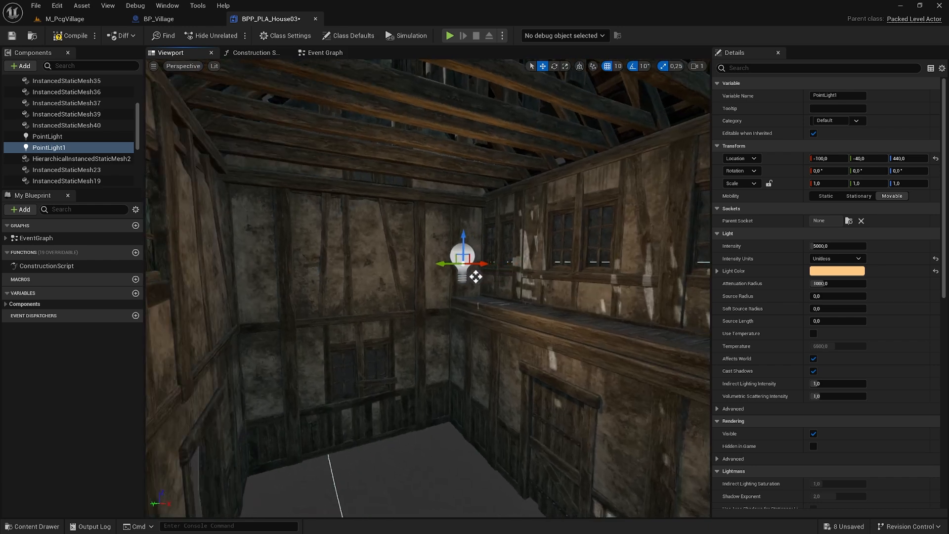
{"action": "right_click_drag", "start_coordinate": [388, 259], "coordinate": [379, 259]}
{"action": "key", "text": "d"}
{"action": "left_click_drag", "start_coordinate": [402, 262], "coordinate": [476, 263]}
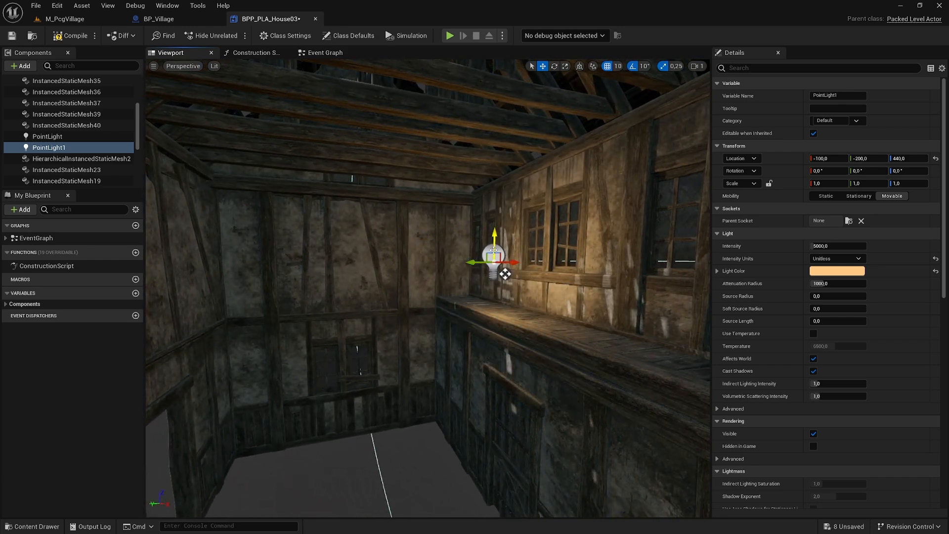
{"action": "left_click_drag", "start_coordinate": [493, 225], "coordinate": [500, 203]}
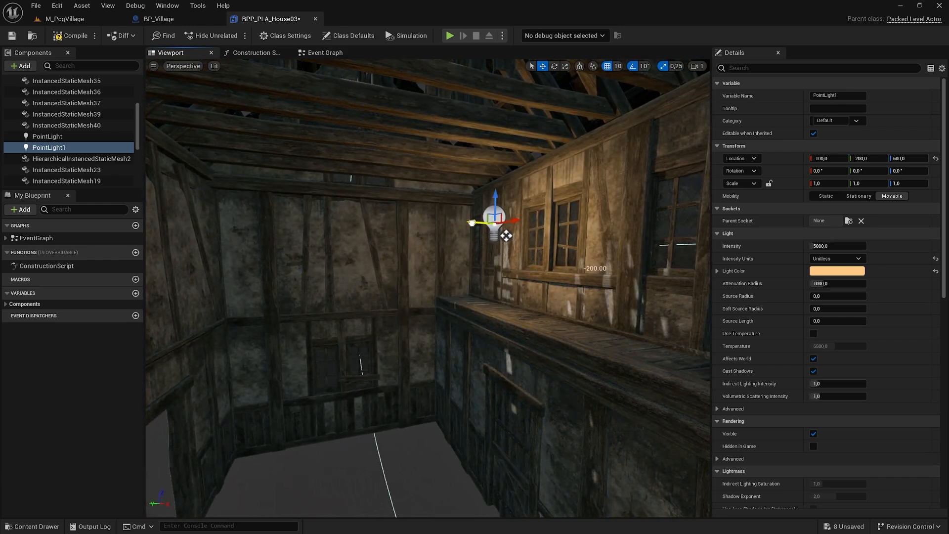
- Examine the warm window lighting of the generated houses from above the village in the M_PcgVillage level
{"action": "left_click", "coordinate": [64, 20]}
{"action": "key", "text": "s"}
{"action": "mouse_move", "coordinate": [507, 309]}
{"action": "right_mouse_down"}
{"action": "mouse_move", "coordinate": [443, 315]}
{"action": "mouse_move", "coordinate": [574, 344]}
{"action": "mouse_move", "coordinate": [573, 352]}
{"action": "mouse_move", "coordinate": [544, 334]}
{"action": "mouse_move", "coordinate": [539, 346]}
{"action": "right_mouse_up"}
{"action": "key", "text": "d"}
{"action": "key", "text": "w"}
{"action": "key", "text": "w"}
{"action": "key", "text": "d"}
{"action": "key", "text": "a"}
{"action": "key", "text": "s"}
{"action": "key", "text": "d"}
{"action": "key", "text": "w"}
{"action": "key", "text": "d"}
{"action": "right_click_drag", "start_coordinate": [442, 285], "coordinate": [435, 282]}
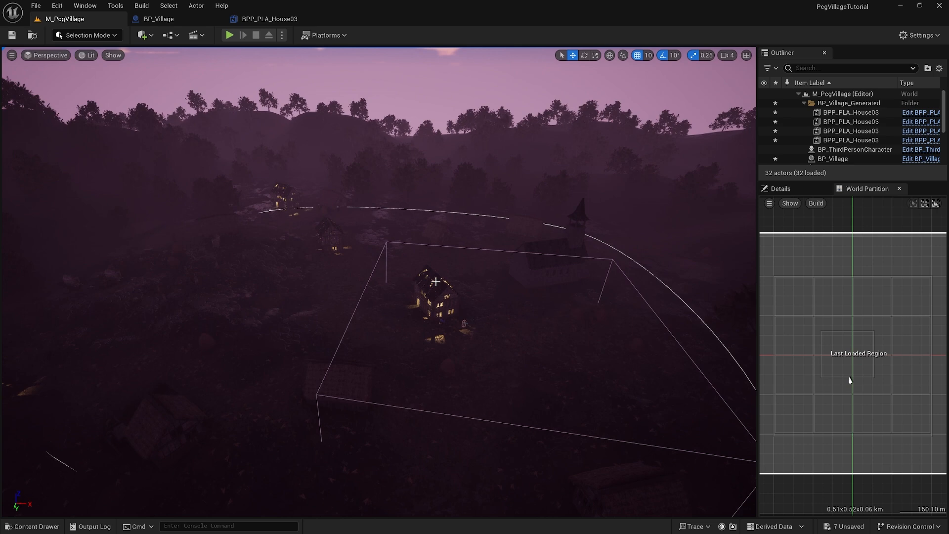
- Set the intensity of both point lights in BPP_PLA_House03 to 1000, and compile and save the Blueprint
{"action": "left_click", "coordinate": [271, 20]}
{"action": "left_click", "coordinate": [98, 137]}
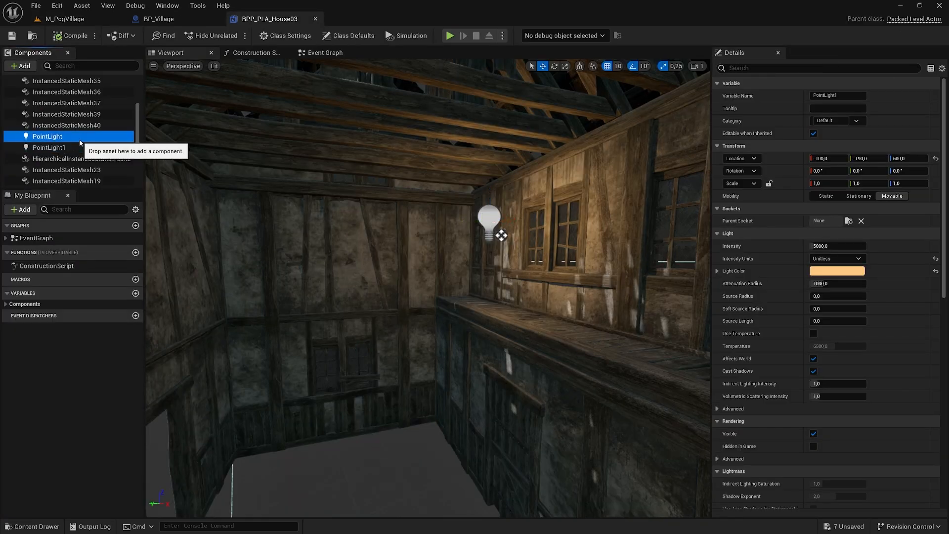
{"action": "left_click", "coordinate": [834, 247]}
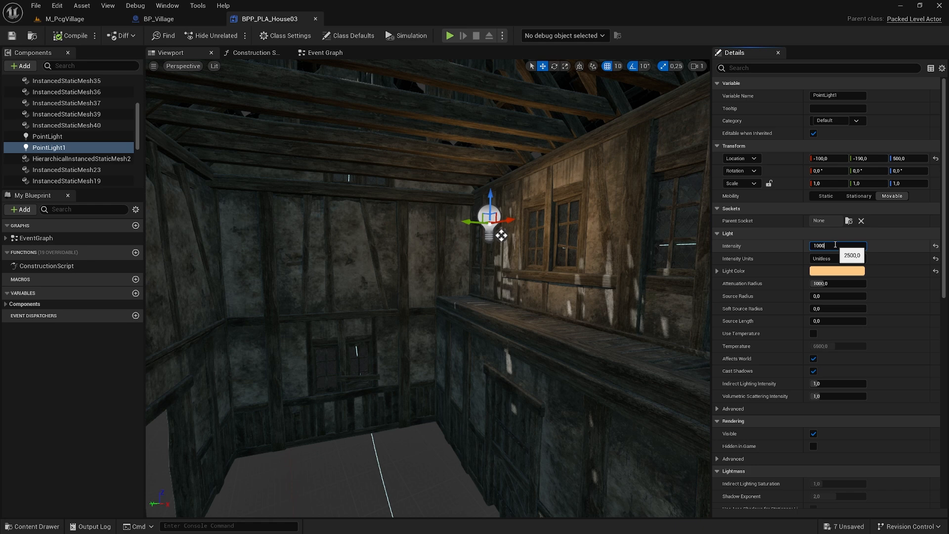
{"action": "key", "text": "Return"}
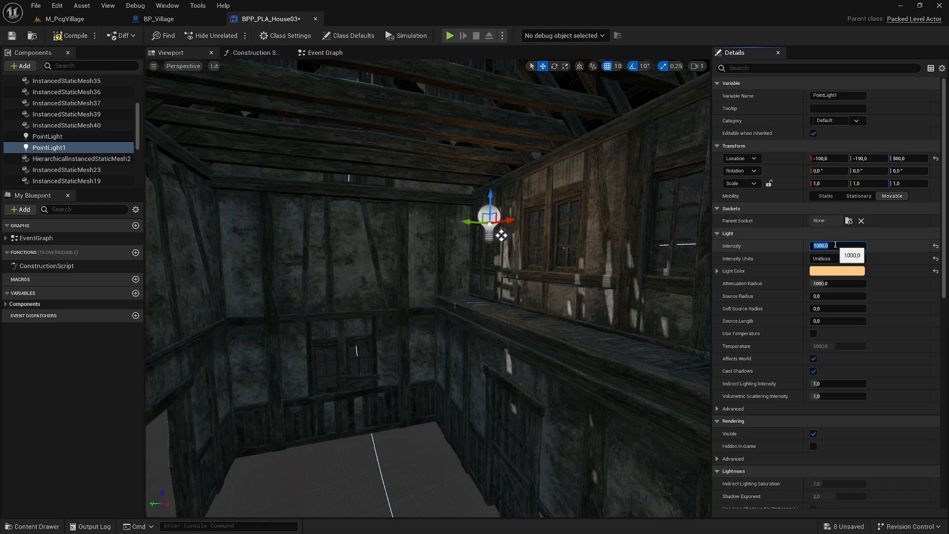
{"action": "left_click", "coordinate": [60, 137]}
{"action": "left_click", "coordinate": [834, 246]}
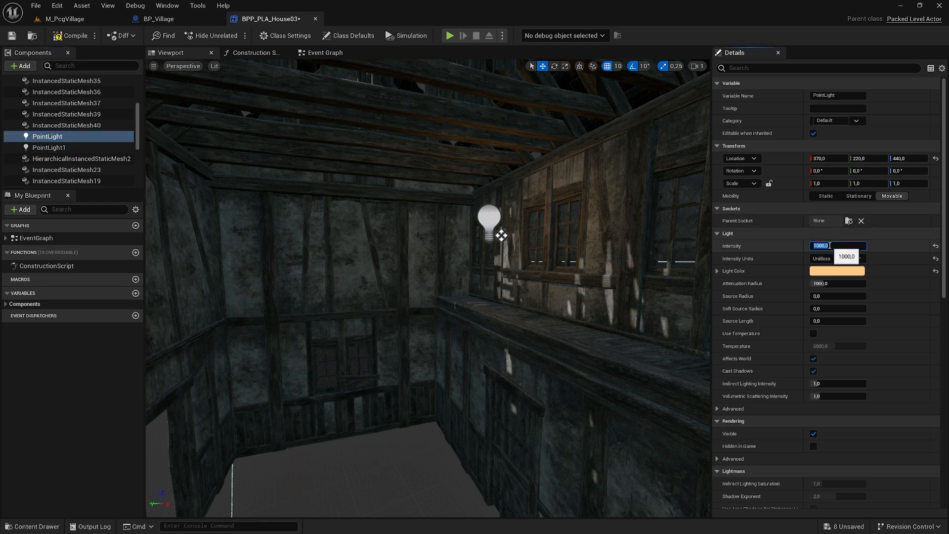
{"action": "left_click", "coordinate": [73, 37]}
{"action": "left_click", "coordinate": [12, 37]}
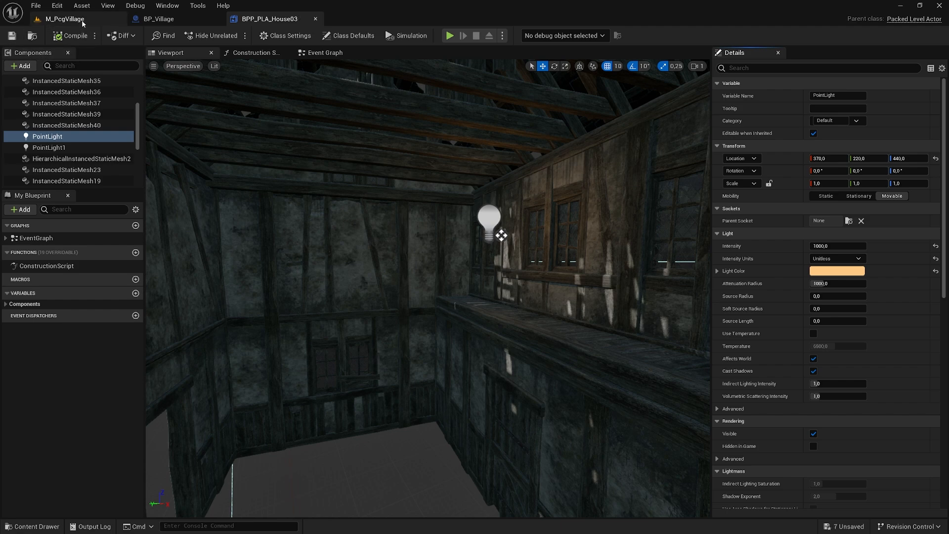
- Examine the dimmed lights of the house near the character from several angles and distances in the M_PcgVillage level
{"action": "left_click", "coordinate": [65, 19]}
{"action": "key", "text": "w"}
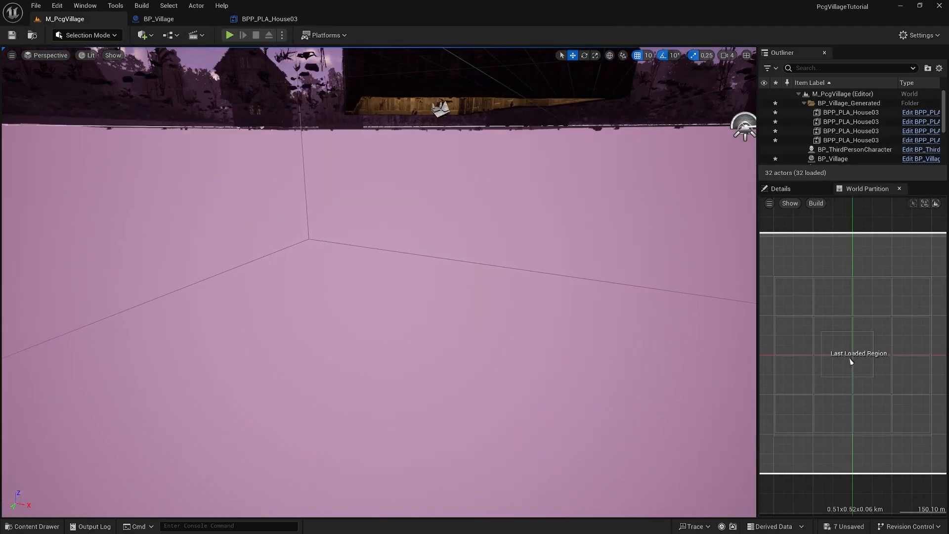
{"action": "key", "text": "s"}
{"action": "key", "text": "a"}
{"action": "key", "text": "w"}
{"action": "right_click_drag", "start_coordinate": [482, 345], "coordinate": [346, 334]}
{"action": "key", "text": "s"}
{"action": "right_click_drag", "start_coordinate": [417, 408], "coordinate": [426, 425]}
{"action": "right_click_drag", "start_coordinate": [320, 415], "coordinate": [330, 372]}
{"action": "key", "text": "a"}
{"action": "key", "text": "s"}
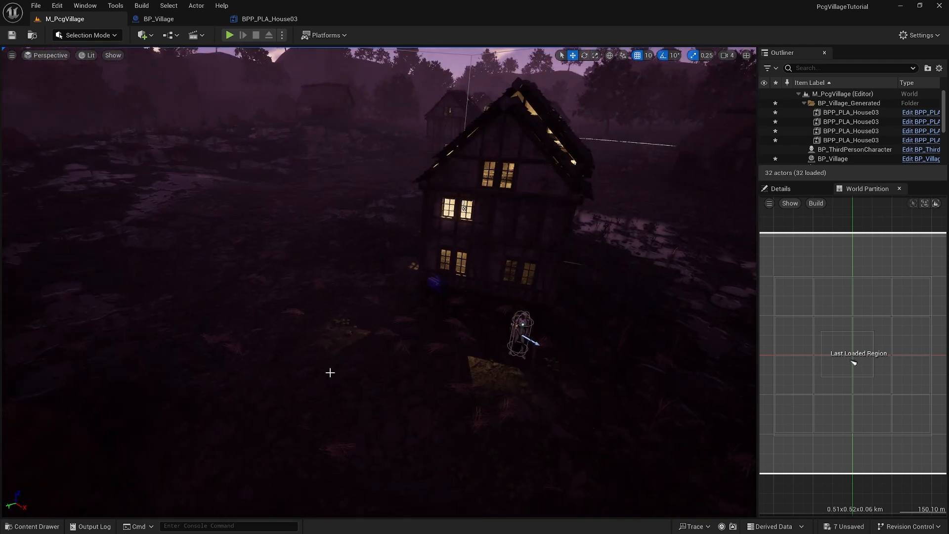
{"action": "right_click_drag", "start_coordinate": [460, 371], "coordinate": [475, 345]}
{"action": "key", "text": "s"}
{"action": "key", "text": "s"}
{"action": "key", "text": "d"}
{"action": "key", "text": "1"}
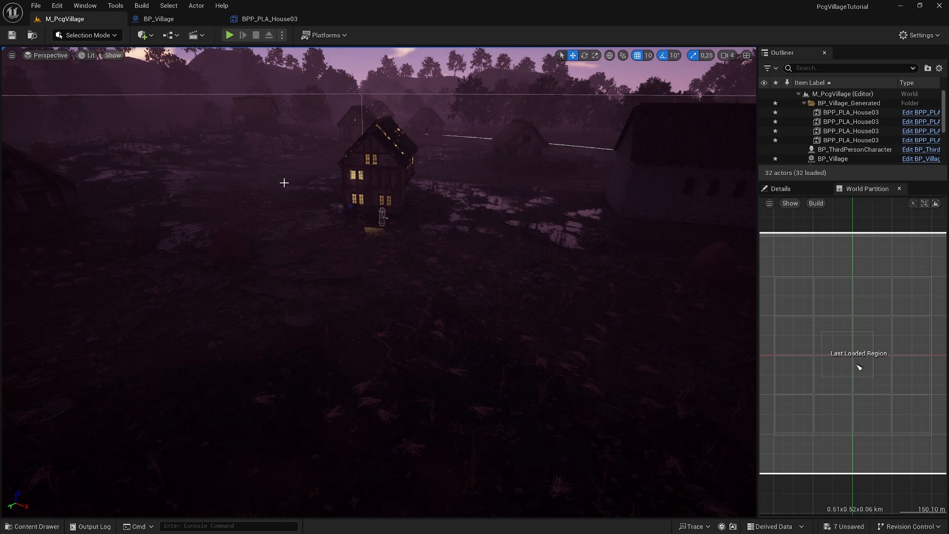
- Place the P_Fire particle effect from the StarterContent Particles folder into the M_PcgVillage level
{"action": "key", "text": "ctrl+space"}
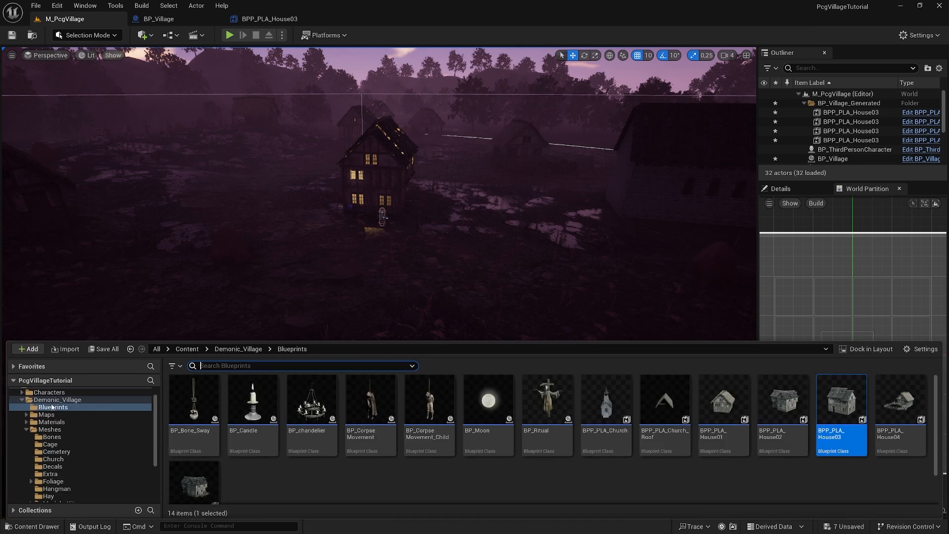
{"action": "scroll", "coordinate": [54, 407], "scroll_direction": "up", "scroll_amount": 2}
{"action": "left_click", "coordinate": [22, 414]}
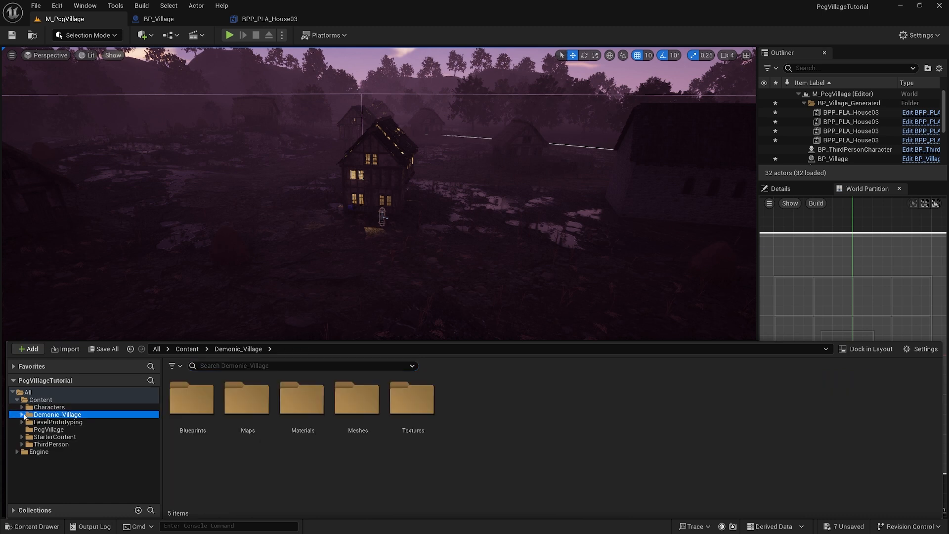
{"action": "left_click", "coordinate": [23, 437]}
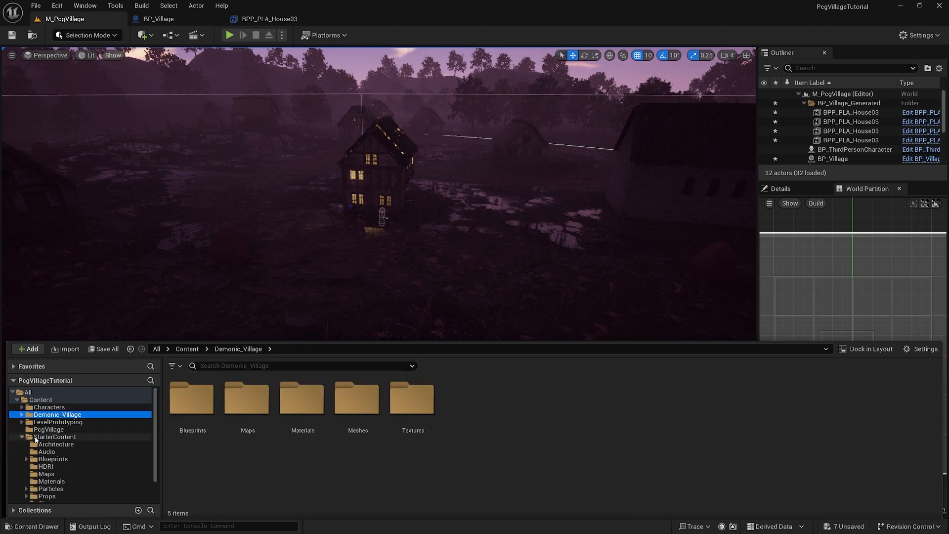
{"action": "scroll", "coordinate": [50, 479], "scroll_direction": "down", "scroll_amount": 1}
{"action": "left_click", "coordinate": [49, 474]}
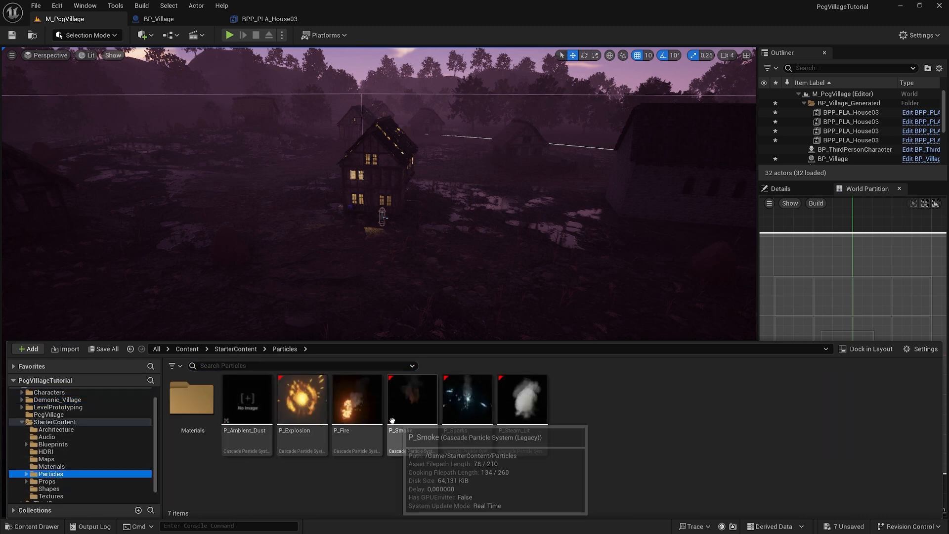
{"action": "left_click_drag", "start_coordinate": [356, 410], "coordinate": [263, 171]}
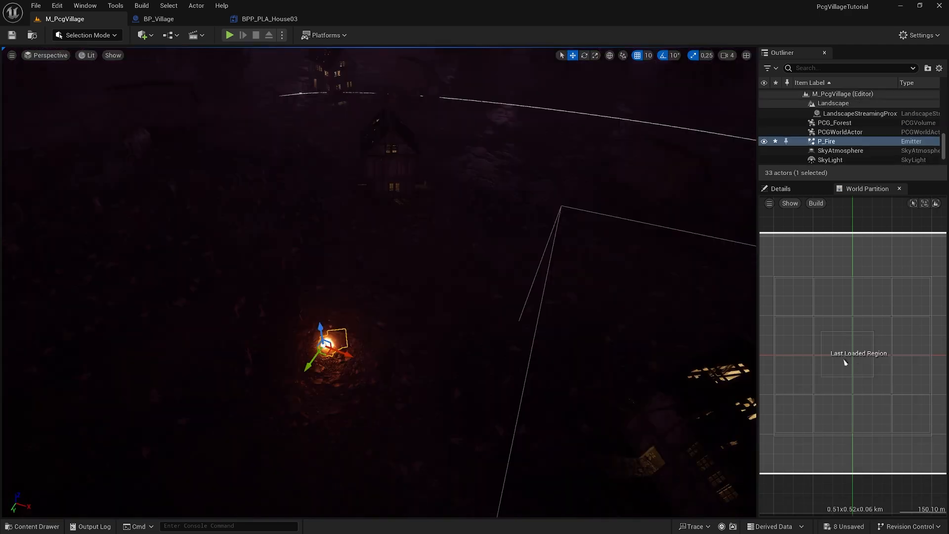
- Move the fire emitter across the village to the open ground among the gravestones
{"action": "right_click_drag", "start_coordinate": [378, 282], "coordinate": [368, 264]}
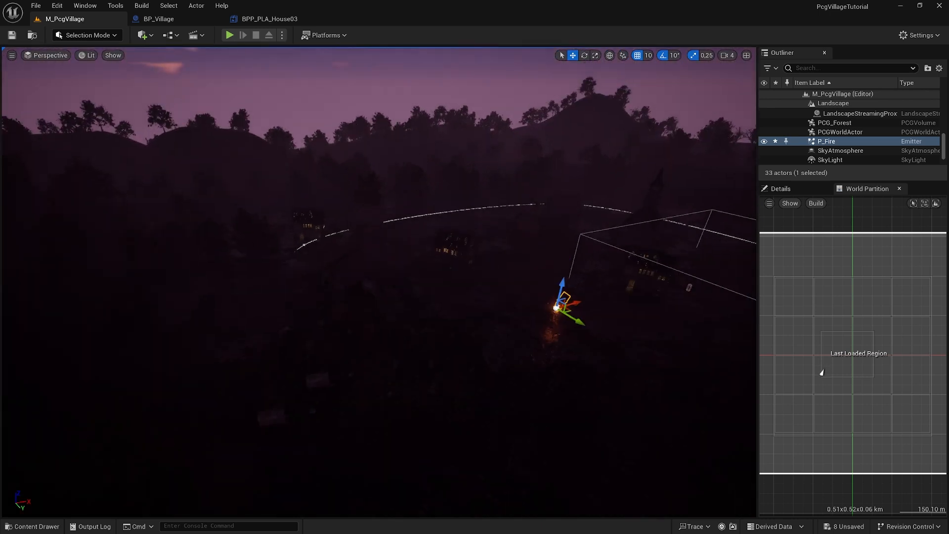
{"action": "right_click_drag", "start_coordinate": [574, 297], "coordinate": [547, 350]}
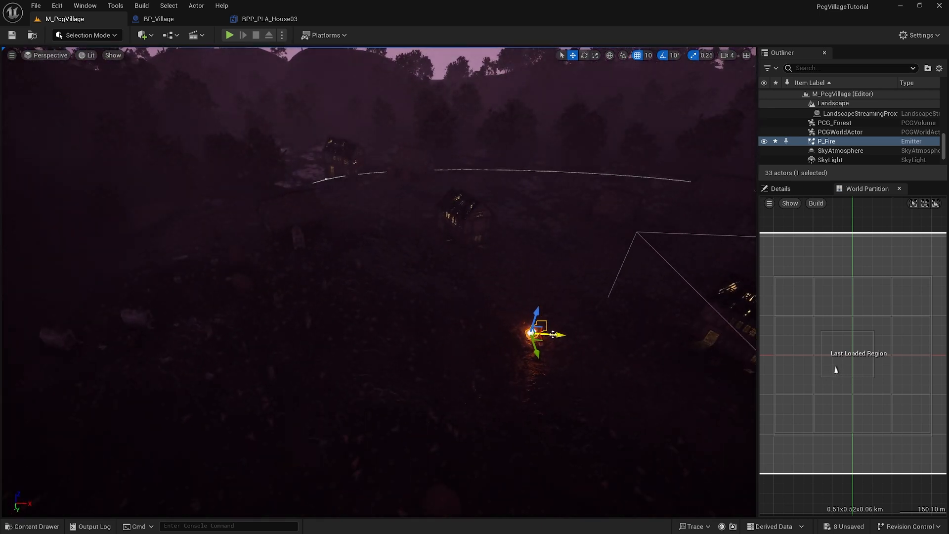
{"action": "left_click_drag", "start_coordinate": [552, 334], "coordinate": [272, 238]}
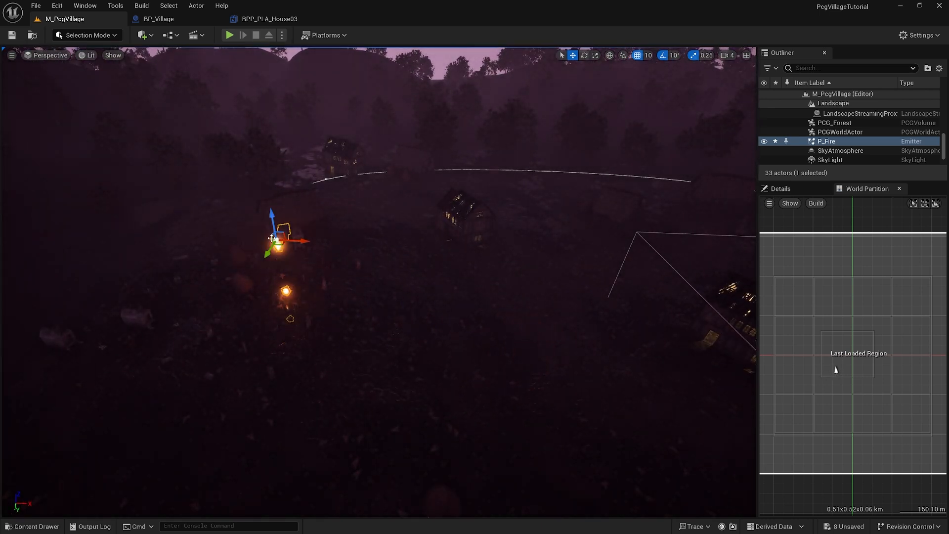
{"action": "mouse_move", "coordinate": [271, 238]}
{"action": "right_mouse_down"}
{"action": "mouse_move", "coordinate": [197, 207]}
{"action": "mouse_move", "coordinate": [136, 200]}
{"action": "mouse_move", "coordinate": [275, 208]}
{"action": "mouse_move", "coordinate": [273, 223]}
{"action": "right_mouse_up"}
{"action": "left_click_drag", "start_coordinate": [333, 155], "coordinate": [453, 175]}
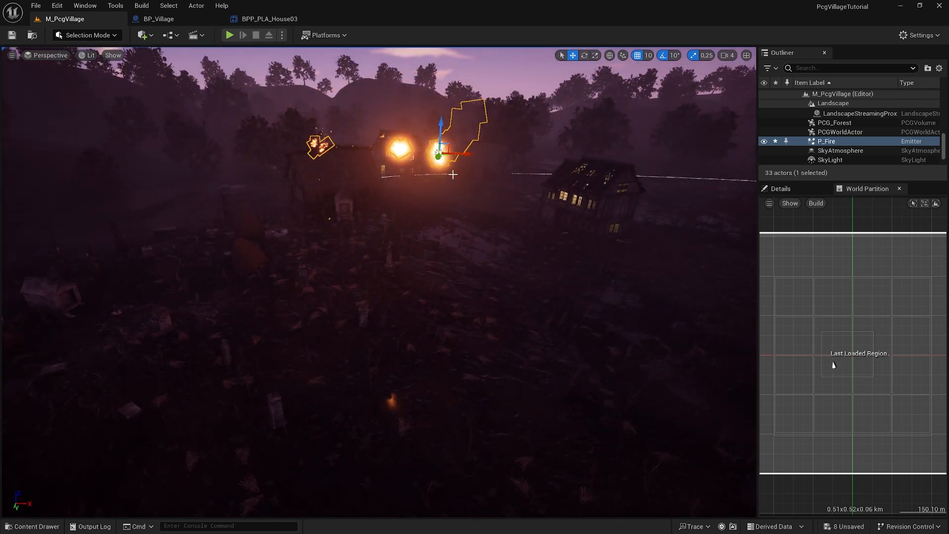
{"action": "right_click_drag", "start_coordinate": [453, 175], "coordinate": [553, 184]}
{"action": "left_click_drag", "start_coordinate": [476, 260], "coordinate": [361, 250]}
{"action": "right_click_drag", "start_coordinate": [361, 251], "coordinate": [277, 240]}
{"action": "right_click_drag", "start_coordinate": [451, 276], "coordinate": [477, 280]}
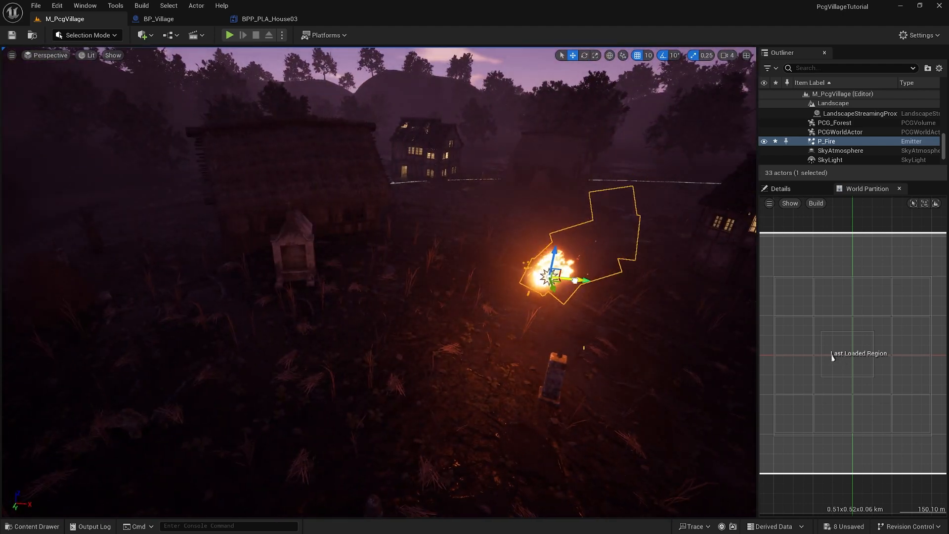
{"action": "left_click_drag", "start_coordinate": [554, 283], "coordinate": [724, 298]}
{"action": "right_click_drag", "start_coordinate": [723, 298], "coordinate": [687, 280]}
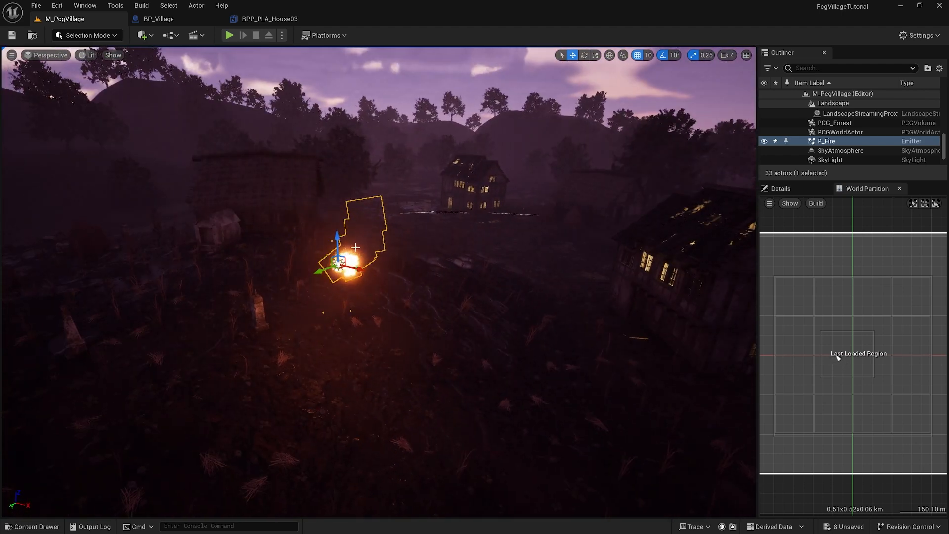
- Lower the fire emitter so that it sits on the ground near the gravestones
{"action": "left_click_drag", "start_coordinate": [343, 242], "coordinate": [344, 299]}
{"action": "right_click_drag", "start_coordinate": [345, 299], "coordinate": [237, 263]}
{"action": "right_click_drag", "start_coordinate": [830, 353], "coordinate": [835, 358]}
{"action": "right_click_drag", "start_coordinate": [232, 230], "coordinate": [269, 231]}
{"action": "left_click_drag", "start_coordinate": [285, 203], "coordinate": [285, 210]}
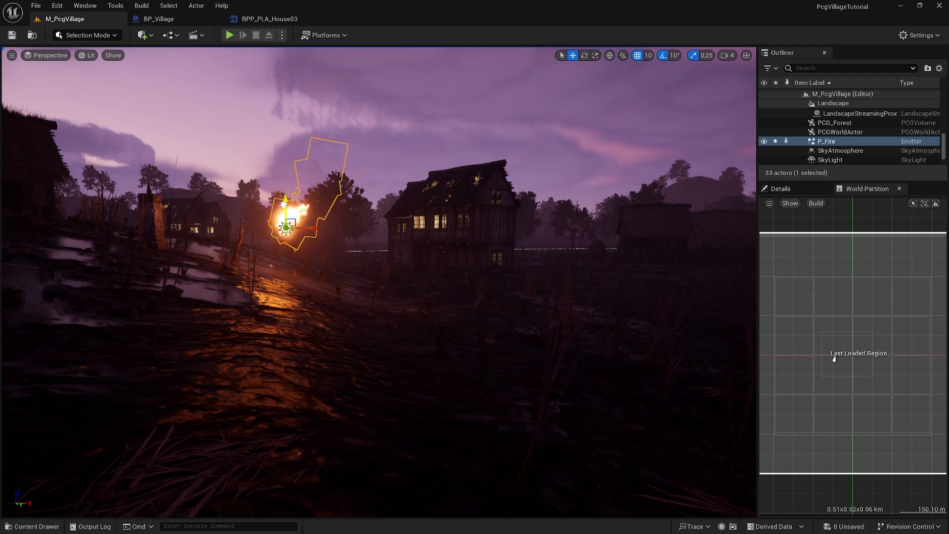
- Duplicate the fire and place the copy on the ground farther along the graveyard
{"action": "mouse_move", "coordinate": [302, 296]}
{"action": "right_mouse_down"}
{"action": "mouse_move", "coordinate": [304, 277]}
{"action": "mouse_move", "coordinate": [307, 316]}
{"action": "mouse_move", "coordinate": [303, 296]}
{"action": "right_mouse_up"}
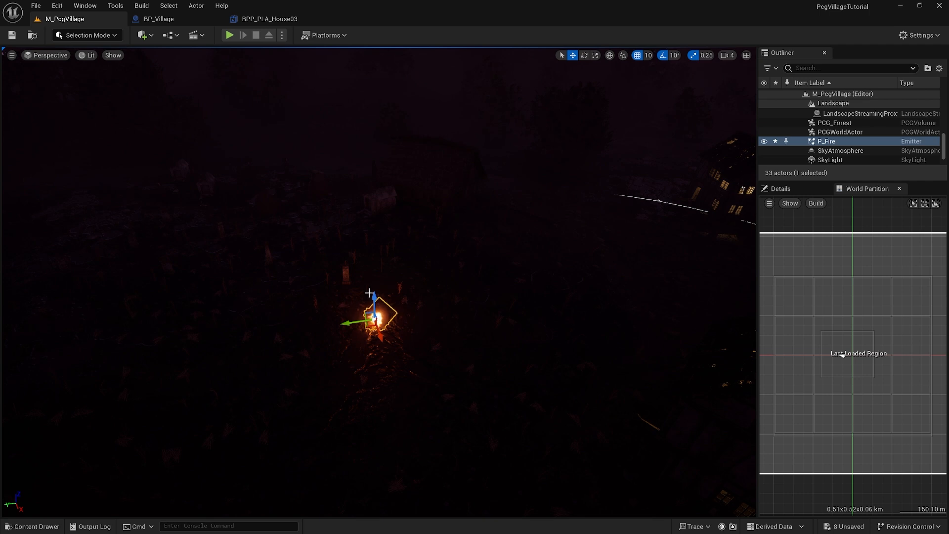
{"action": "right_click_drag", "start_coordinate": [369, 293], "coordinate": [349, 265]}
{"action": "key", "text": "ctrl+d"}
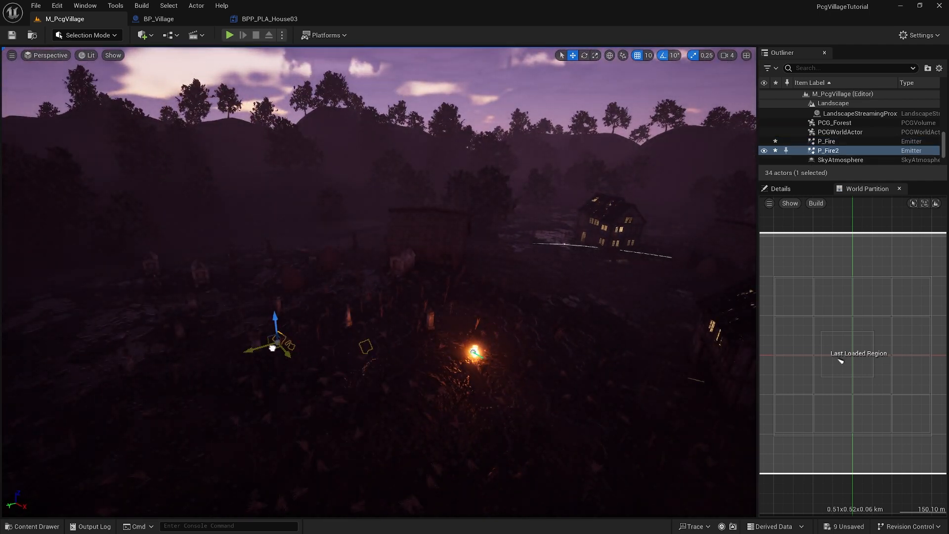
{"action": "left_click_drag", "start_coordinate": [233, 370], "coordinate": [285, 349]}
{"action": "right_click_drag", "start_coordinate": [285, 349], "coordinate": [336, 376]}
- Add three more copies of the fire, spread around the graveyard, and return to the saved village overview
{"action": "key", "text": "ctrl+d"}
{"action": "left_click_drag", "start_coordinate": [527, 330], "coordinate": [249, 326]}
{"action": "mouse_move", "coordinate": [249, 326]}
{"action": "right_mouse_down"}
{"action": "mouse_move", "coordinate": [249, 287]}
{"action": "mouse_move", "coordinate": [228, 292]}
{"action": "mouse_move", "coordinate": [248, 341]}
{"action": "right_mouse_up"}
{"action": "left_click_drag", "start_coordinate": [253, 369], "coordinate": [396, 407], "text": "alt"}
{"action": "right_click_drag", "start_coordinate": [440, 405], "coordinate": [460, 301]}
{"action": "key", "text": "1"}
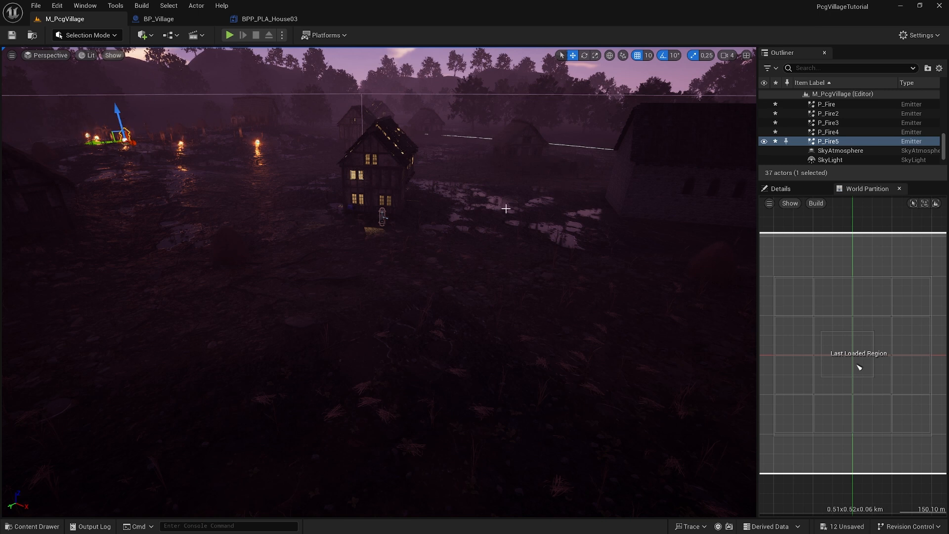
- Add a Post Process Volume to the level on the ground beside the lit house near the character
{"action": "left_click", "coordinate": [493, 230]}
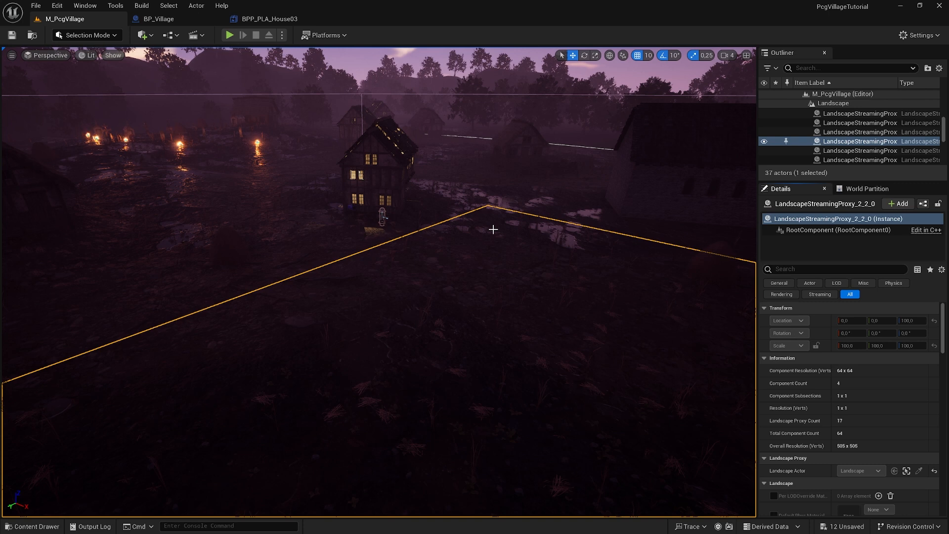
{"action": "left_click", "coordinate": [143, 35]}
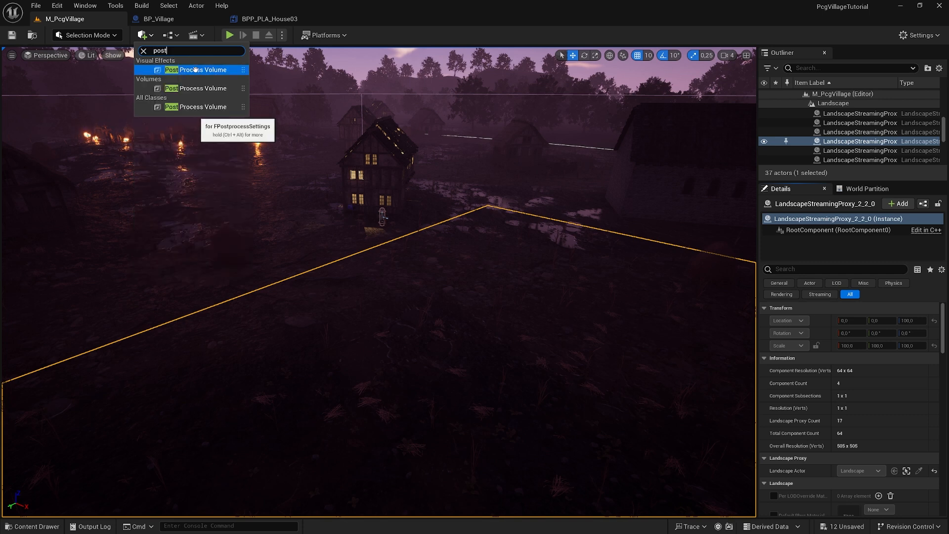
{"action": "left_click_drag", "start_coordinate": [196, 70], "coordinate": [428, 244]}
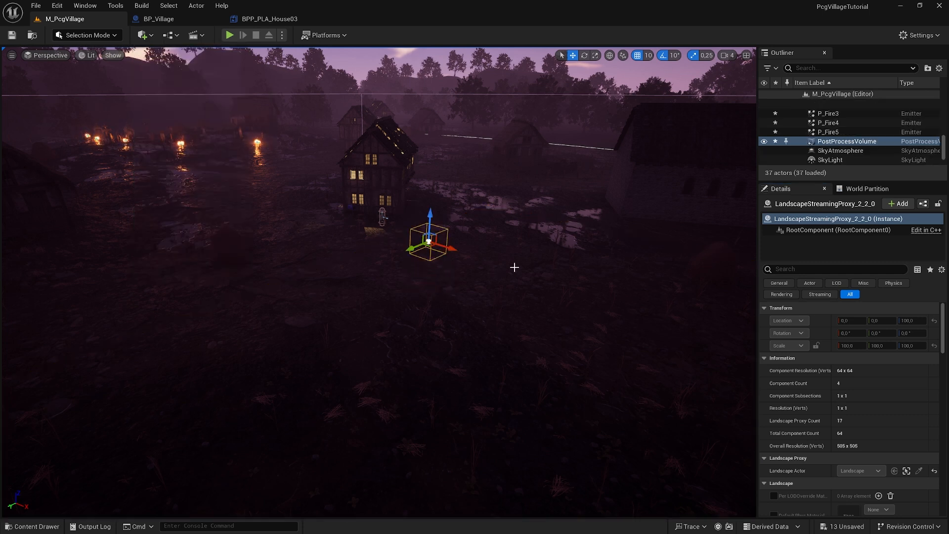
- Review the post process volume's settings, toggling its Infinite Extent (Unbound) option on and off
{"action": "scroll", "coordinate": [796, 361], "scroll_direction": "down", "scroll_amount": 3}
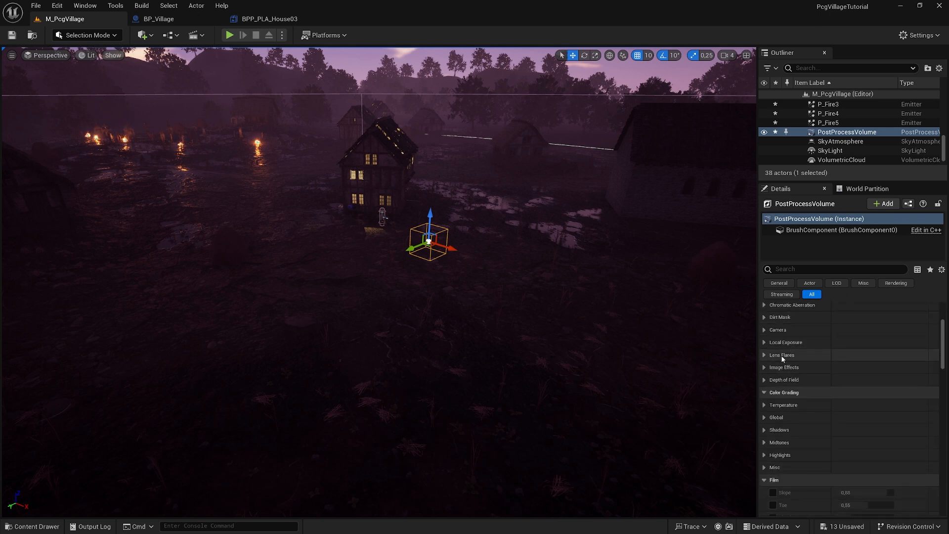
{"action": "scroll", "coordinate": [781, 355], "scroll_direction": "down", "scroll_amount": 3}
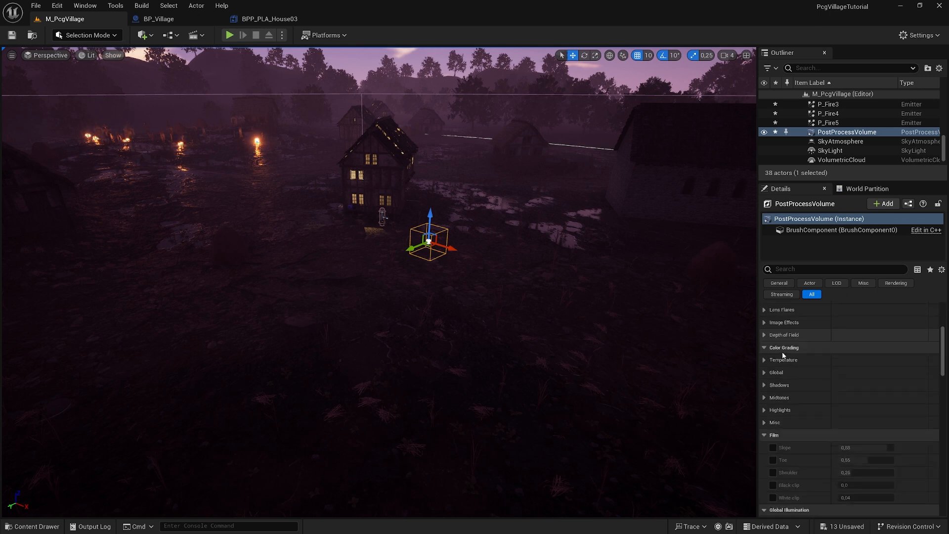
{"action": "scroll", "coordinate": [784, 353], "scroll_direction": "down", "scroll_amount": 10}
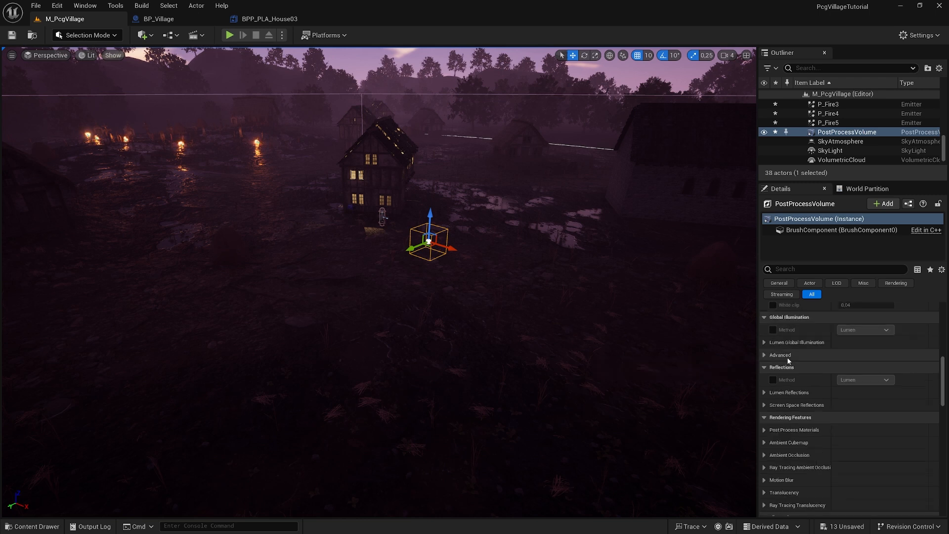
{"action": "scroll", "coordinate": [787, 366], "scroll_direction": "down", "scroll_amount": 10}
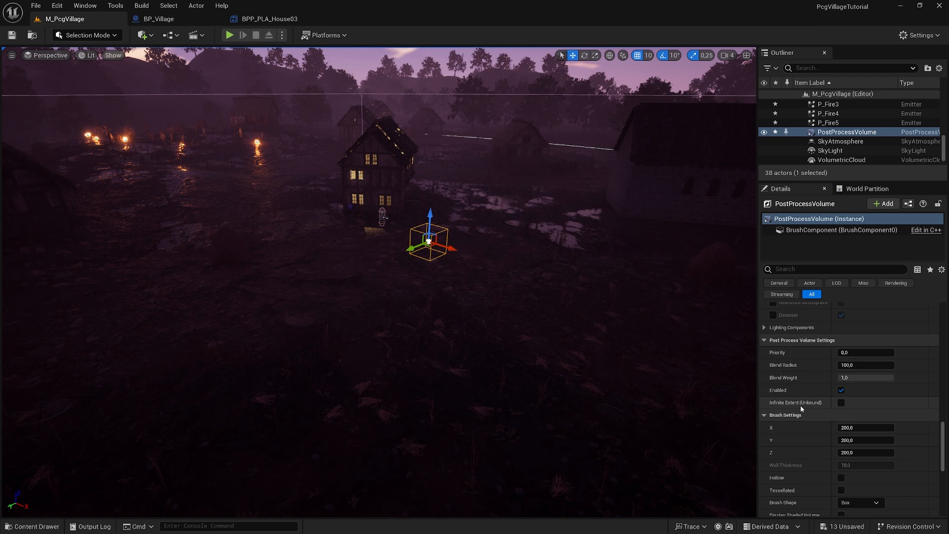
{"action": "left_click", "coordinate": [841, 403]}
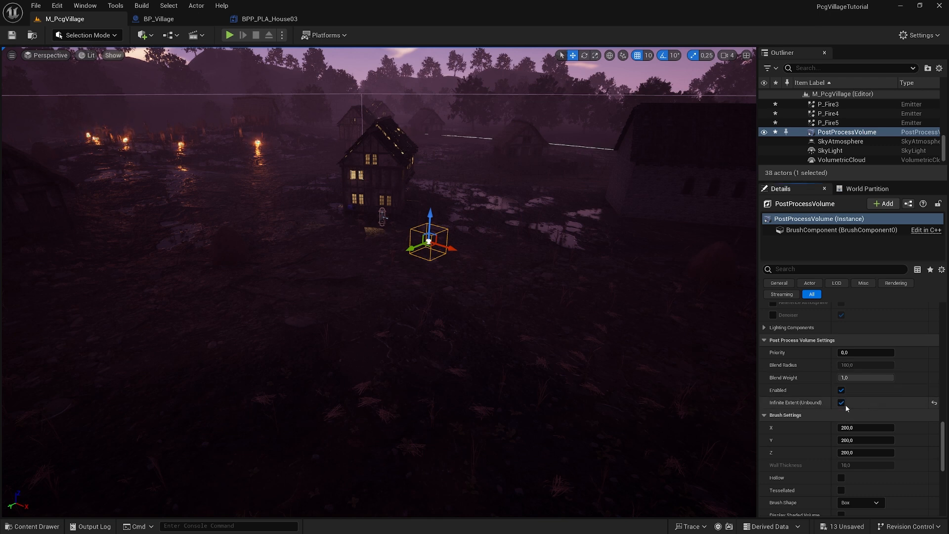
{"action": "left_click", "coordinate": [841, 403]}
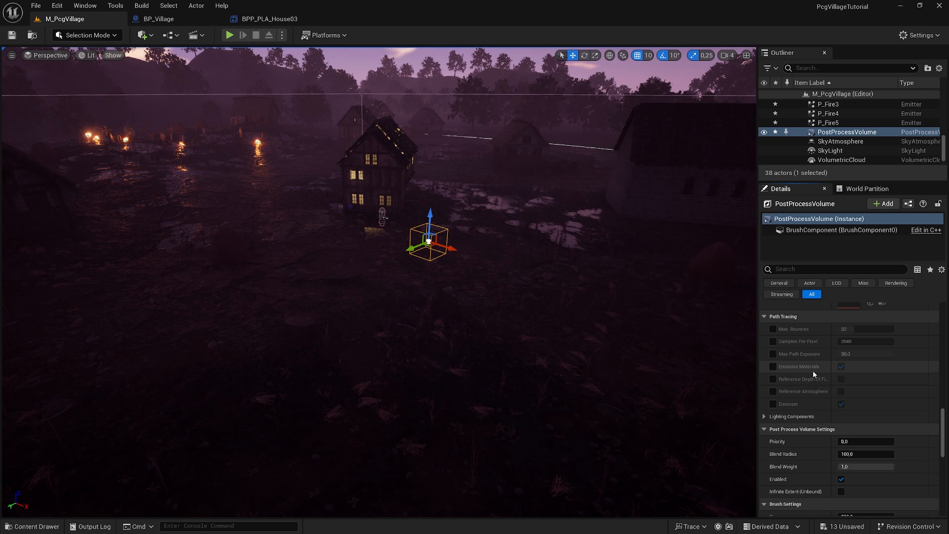
{"action": "scroll", "coordinate": [811, 378], "scroll_direction": "down", "scroll_amount": 10}
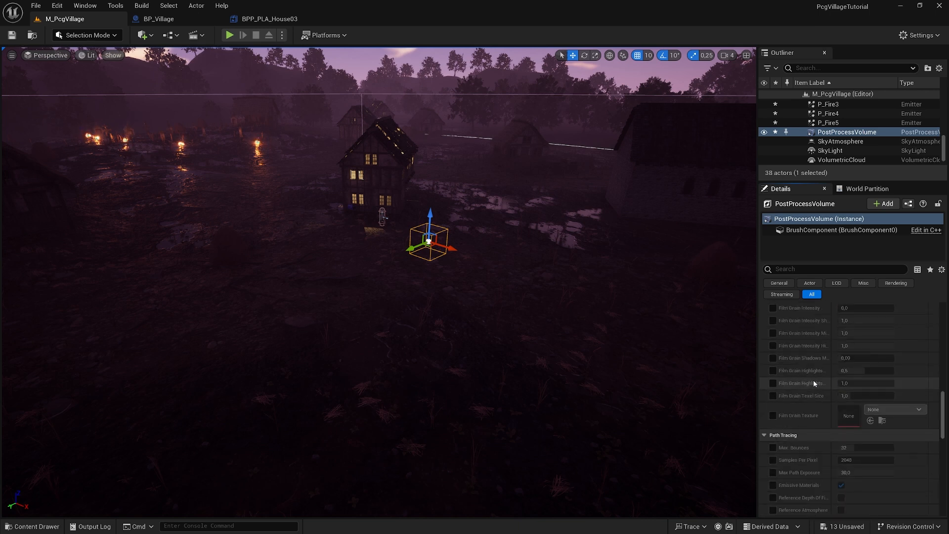
{"action": "scroll", "coordinate": [801, 366], "scroll_direction": "up", "scroll_amount": 10}
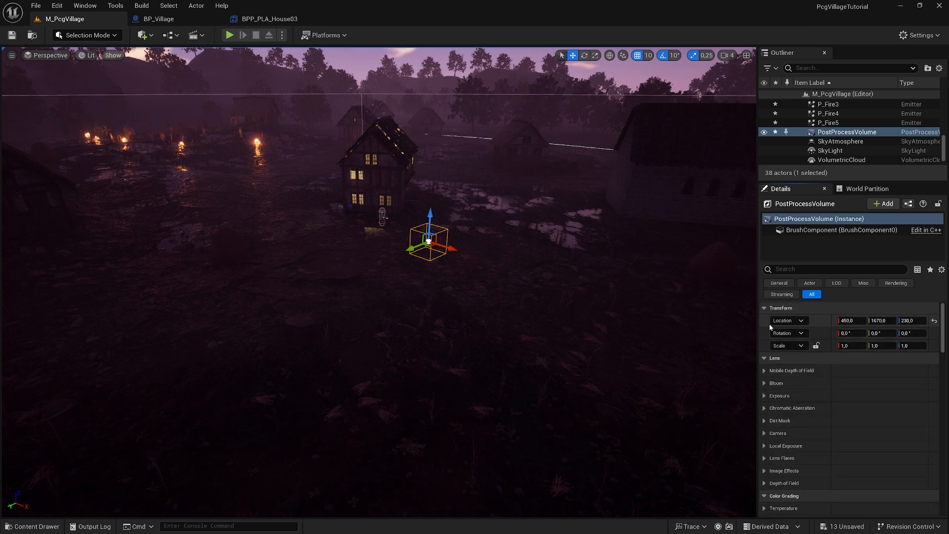
- Enable the Temperature Type, Temp and Tint overrides in the volume's Color Grading, and lower Temp for a cold blue look
{"action": "scroll", "coordinate": [765, 370], "scroll_direction": "down", "scroll_amount": 3}
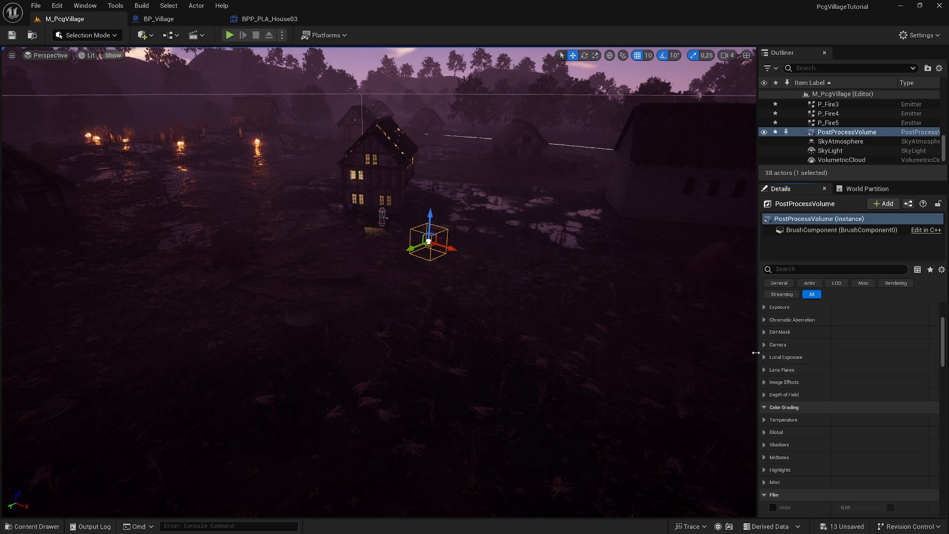
{"action": "scroll", "coordinate": [766, 374], "scroll_direction": "down", "scroll_amount": 2}
{"action": "left_click", "coordinate": [765, 375]}
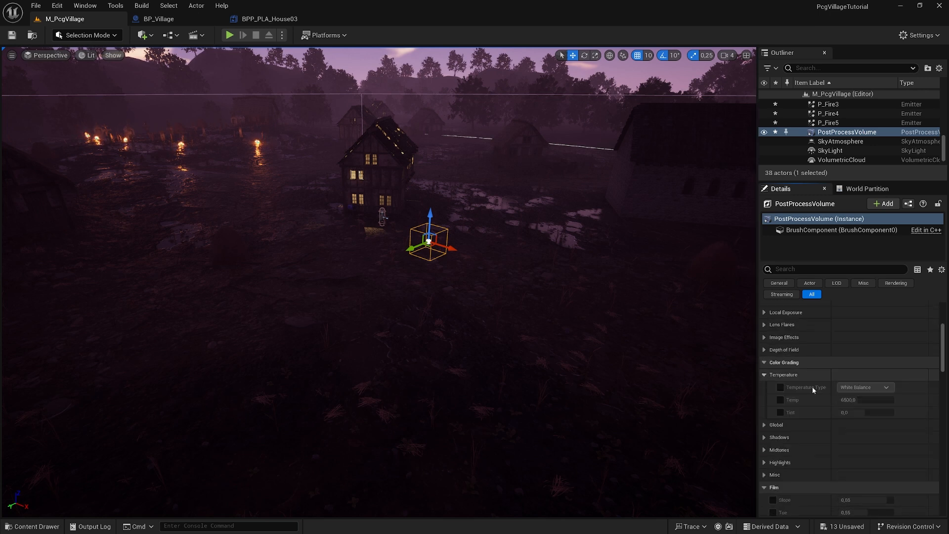
{"action": "left_click", "coordinate": [781, 388]}
{"action": "left_click", "coordinate": [781, 399]}
{"action": "left_click", "coordinate": [780, 412]}
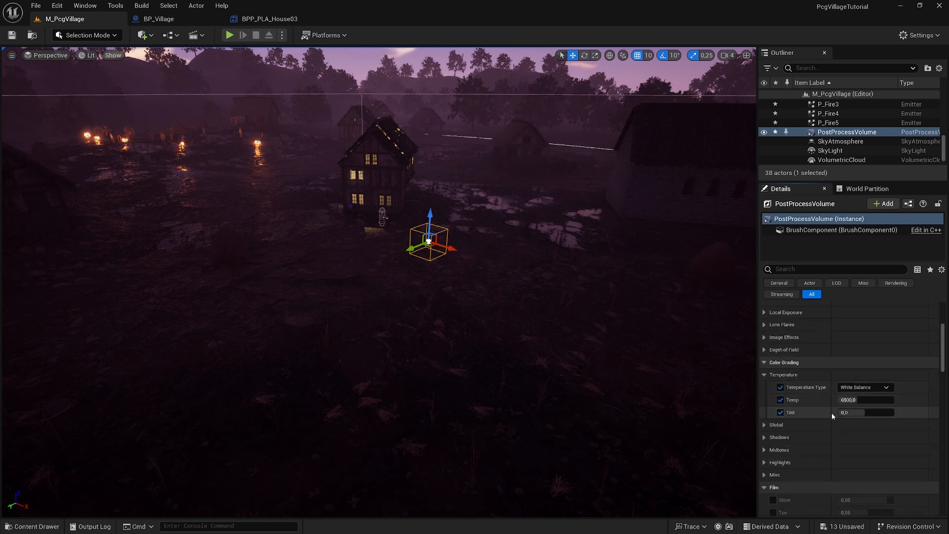
{"action": "left_click", "coordinate": [848, 399]}
{"action": "left_click_drag", "start_coordinate": [848, 400], "coordinate": [837, 400]}
- Disable Infinite Extent (Unbound) on the post process volume and compare the color grading inside and outside its box
{"action": "scroll", "coordinate": [791, 396], "scroll_direction": "down", "scroll_amount": 12}
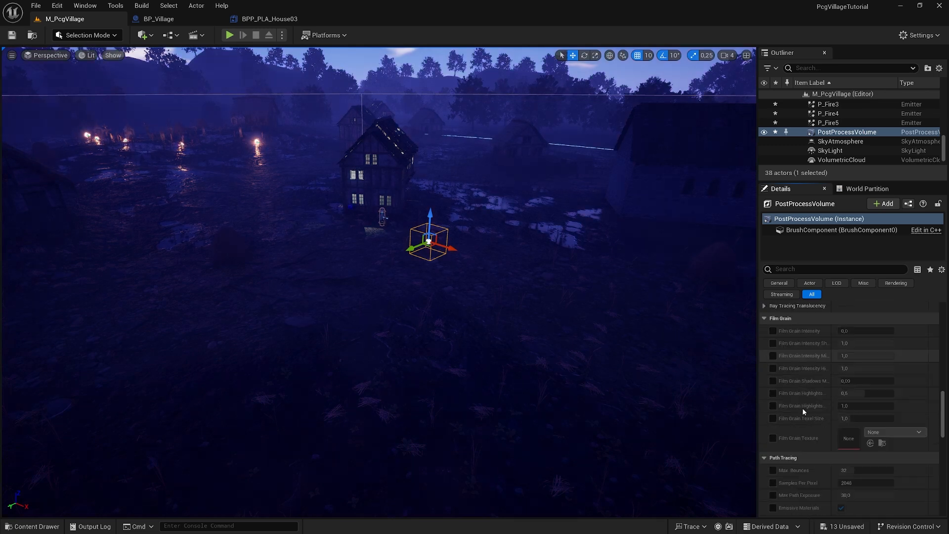
{"action": "scroll", "coordinate": [807, 410], "scroll_direction": "down", "scroll_amount": 4}
{"action": "left_click", "coordinate": [842, 380]}
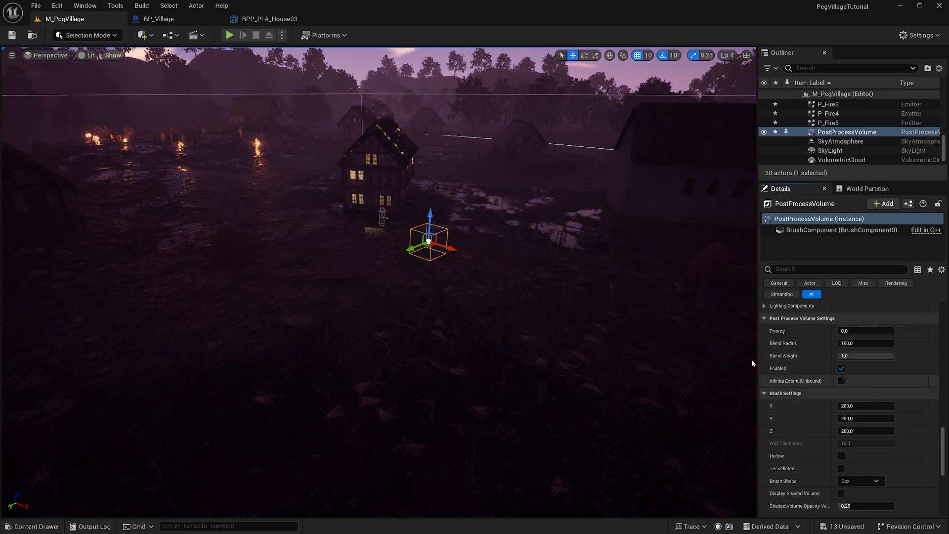
{"action": "key", "text": "f"}
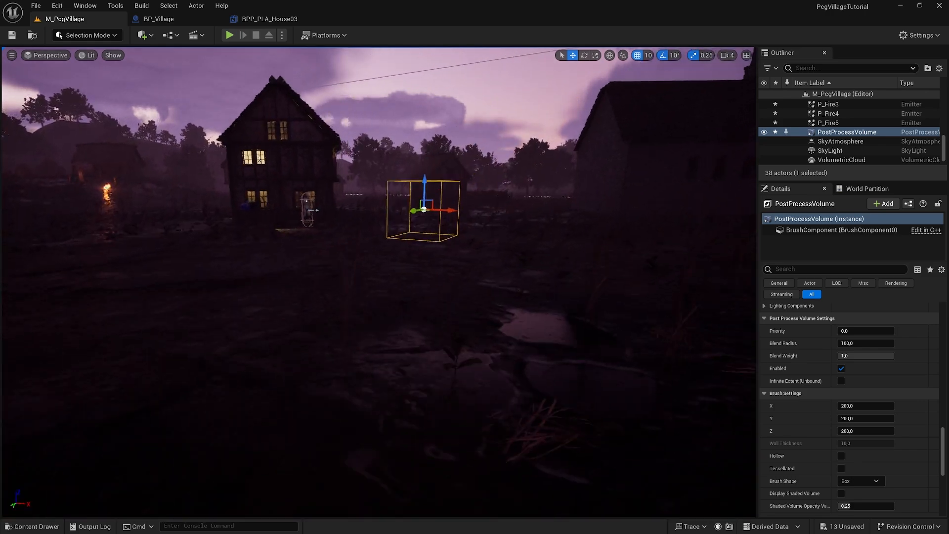
{"action": "key", "text": "w"}
{"action": "key", "text": "d"}
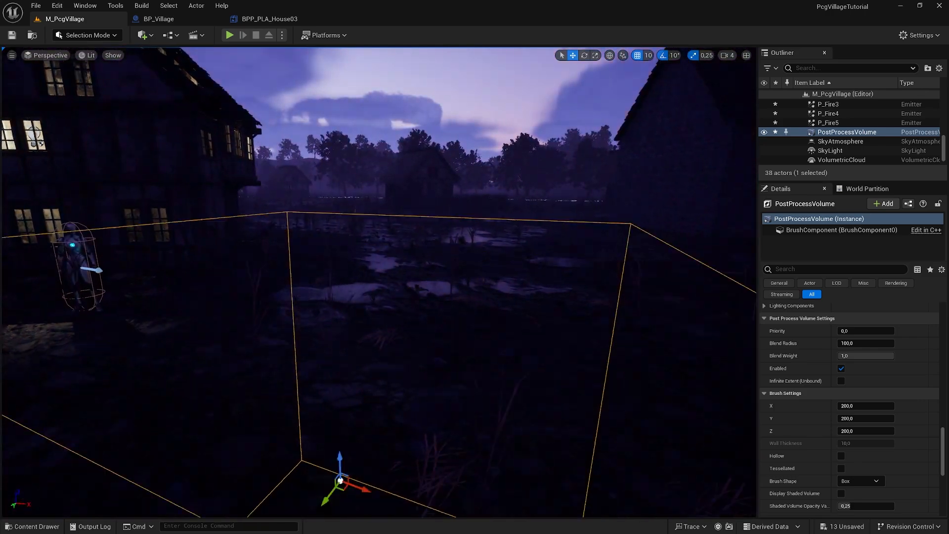
{"action": "key", "text": "q"}
{"action": "key", "text": "s"}
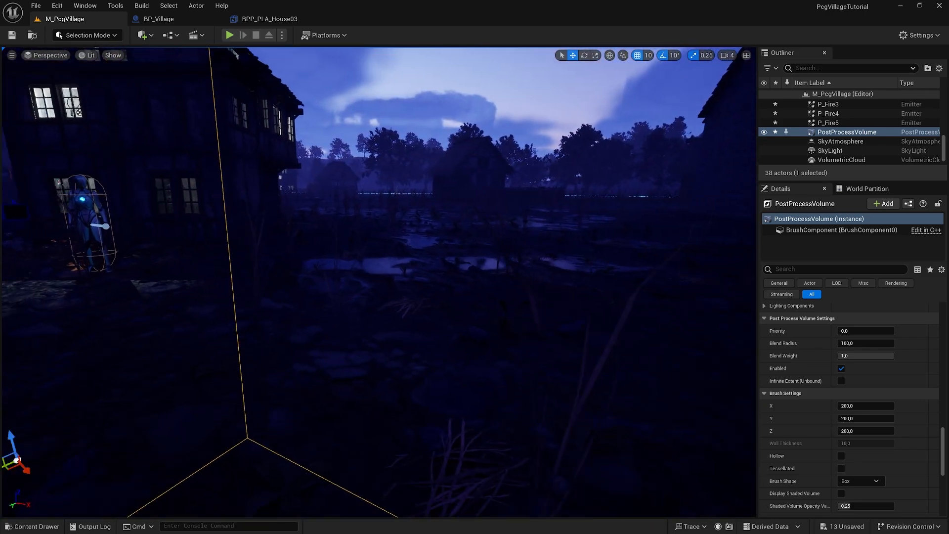
{"action": "key", "text": "s"}
{"action": "right_click_drag", "start_coordinate": [395, 277], "coordinate": [366, 277]}
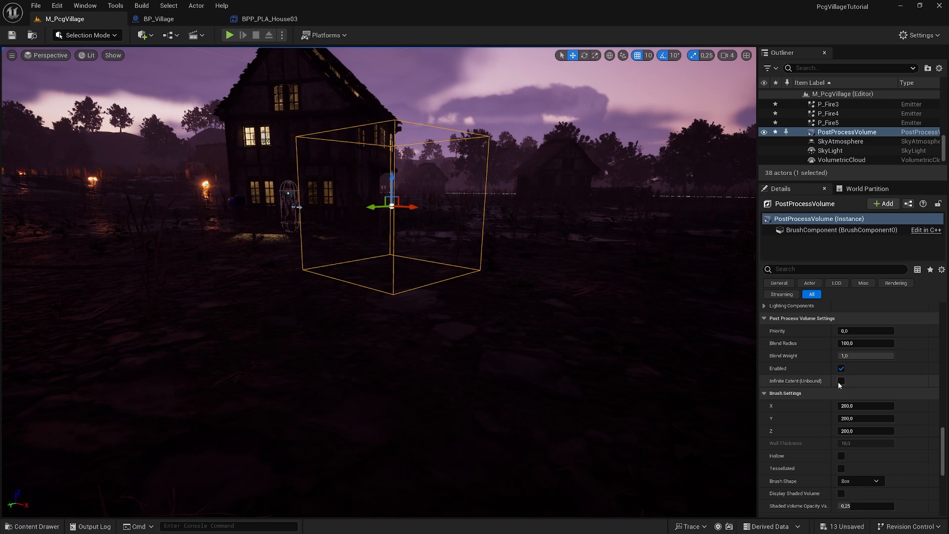
- Enable Infinite Extent (Unbound) on the post process volume and check the color grading across the whole village
{"action": "left_click", "coordinate": [841, 381]}
{"action": "key", "text": "e"}
{"action": "key", "text": "s"}
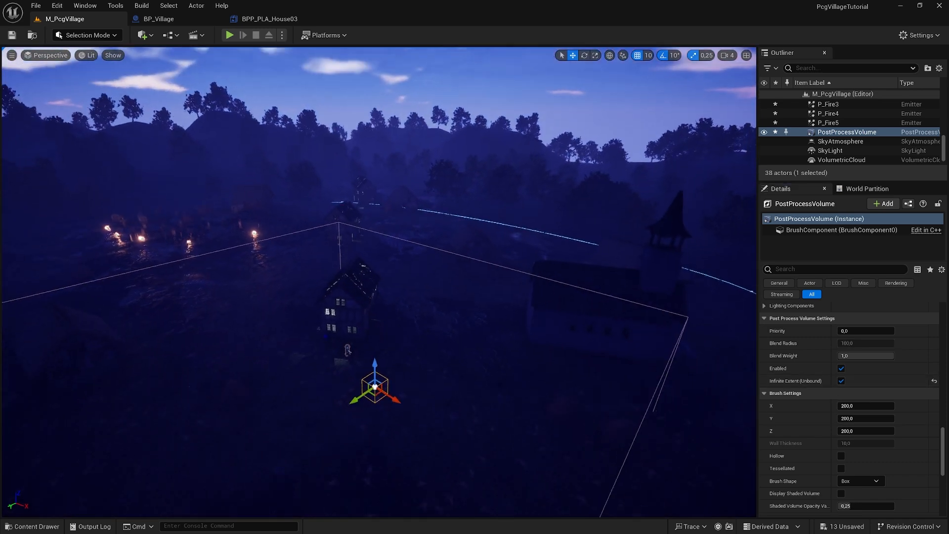
{"action": "key", "text": "q"}
{"action": "key", "text": "a"}
{"action": "right_click_drag", "start_coordinate": [395, 277], "coordinate": [386, 287]}
- Reset the post process volume's color grading Temp to its default of 6500
{"action": "scroll", "coordinate": [787, 386], "scroll_direction": "up", "scroll_amount": 8}
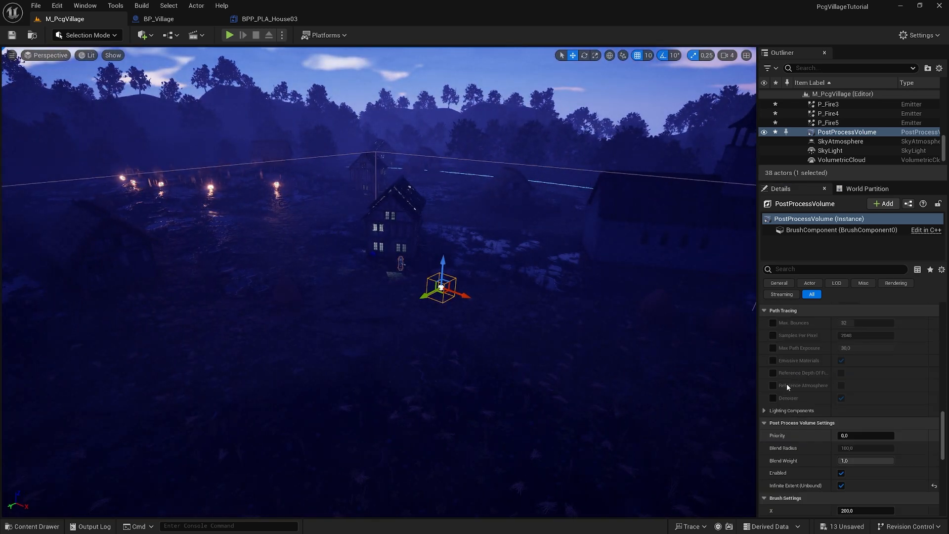
{"action": "scroll", "coordinate": [811, 385], "scroll_direction": "up", "scroll_amount": 10}
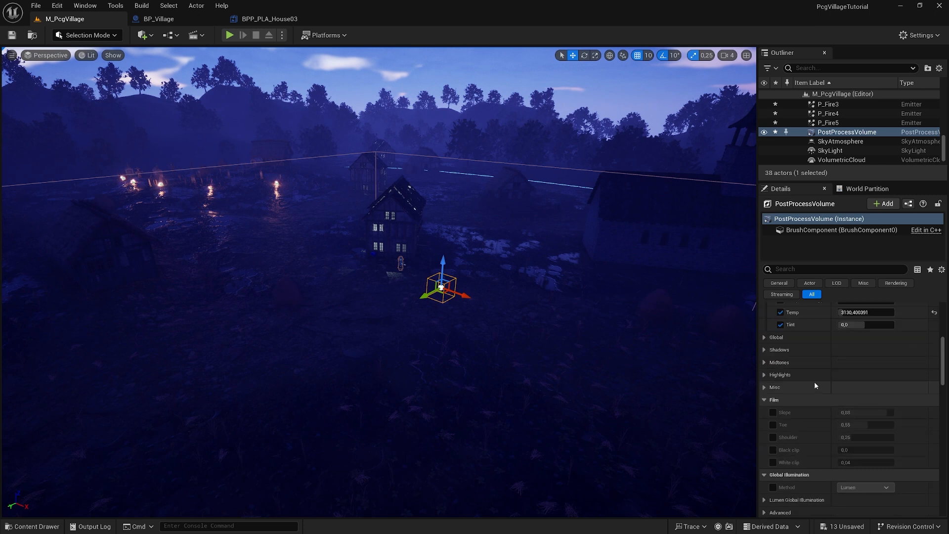
{"action": "scroll", "coordinate": [837, 407], "scroll_direction": "down", "scroll_amount": 3}
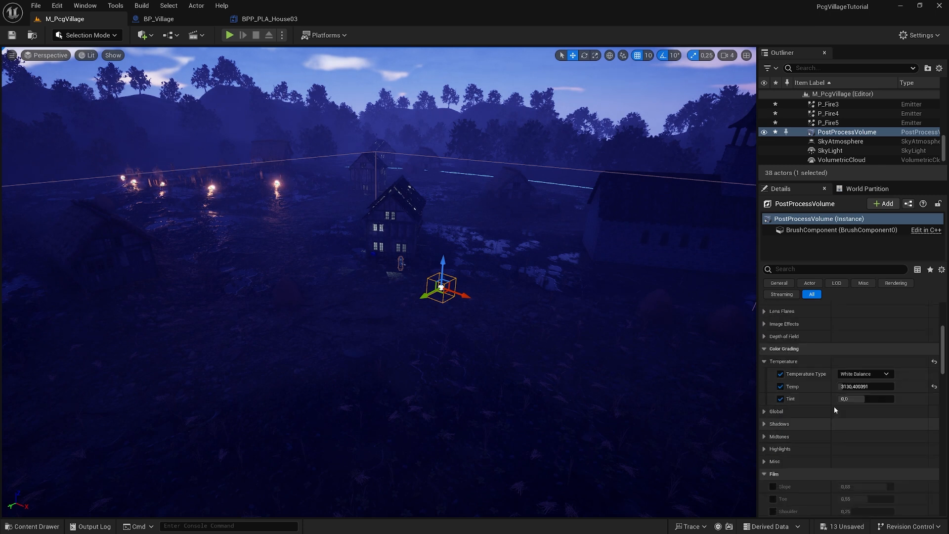
{"action": "left_click", "coordinate": [880, 375]}
{"action": "left_click", "coordinate": [879, 383]}
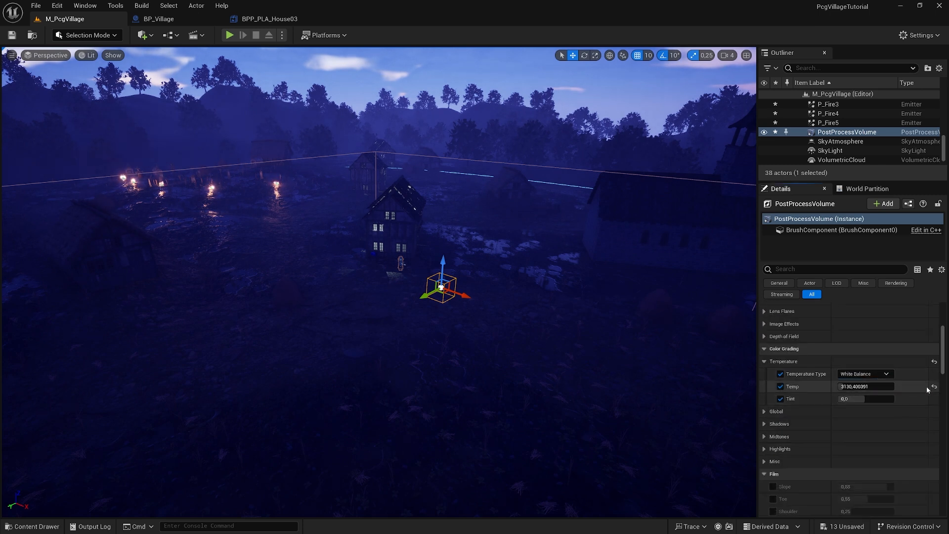
{"action": "left_click", "coordinate": [934, 387]}
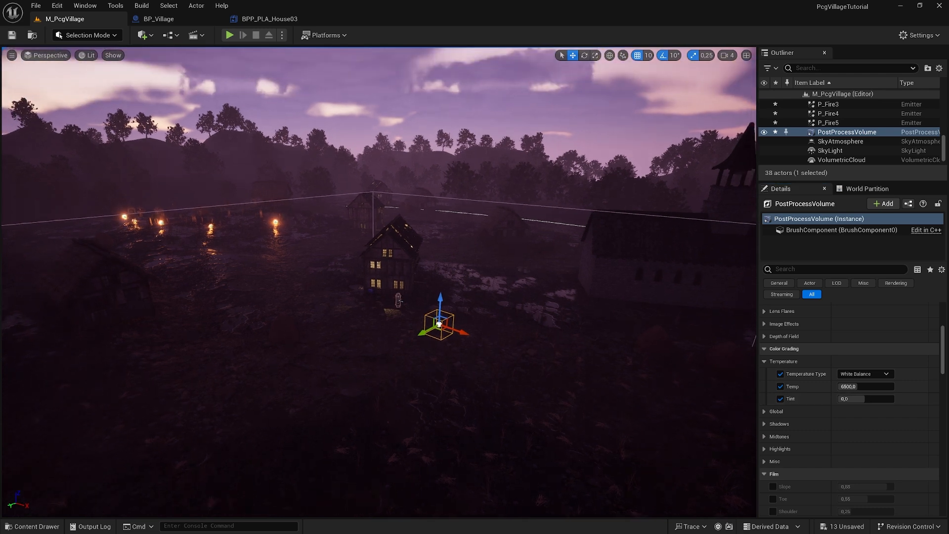
{"action": "right_click_drag", "start_coordinate": [602, 365], "coordinate": [602, 371]}
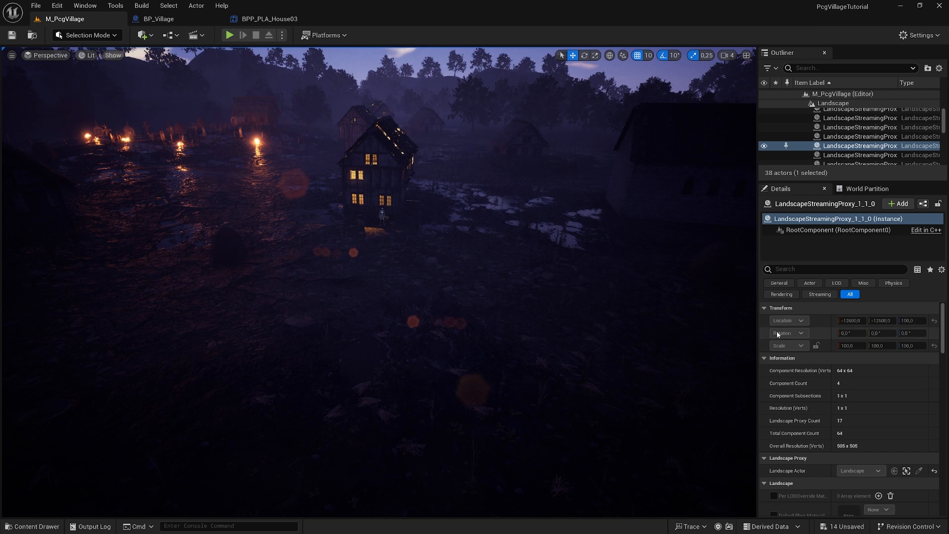
- Select the DirectionalLight and inspect its Light Color values in the color picker
{"action": "scroll", "coordinate": [855, 124], "scroll_direction": "up", "scroll_amount": 5}
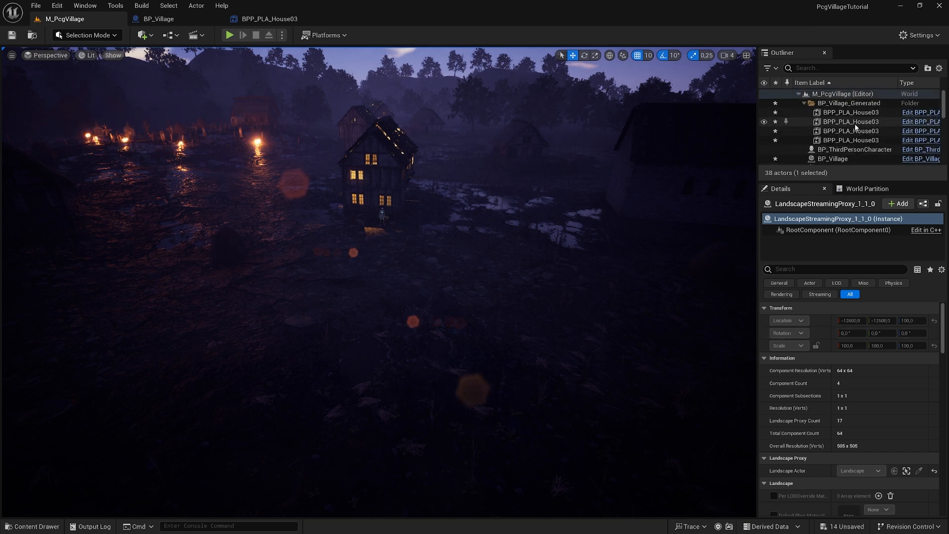
{"action": "scroll", "coordinate": [854, 133], "scroll_direction": "down", "scroll_amount": 2}
{"action": "left_click", "coordinate": [842, 119]}
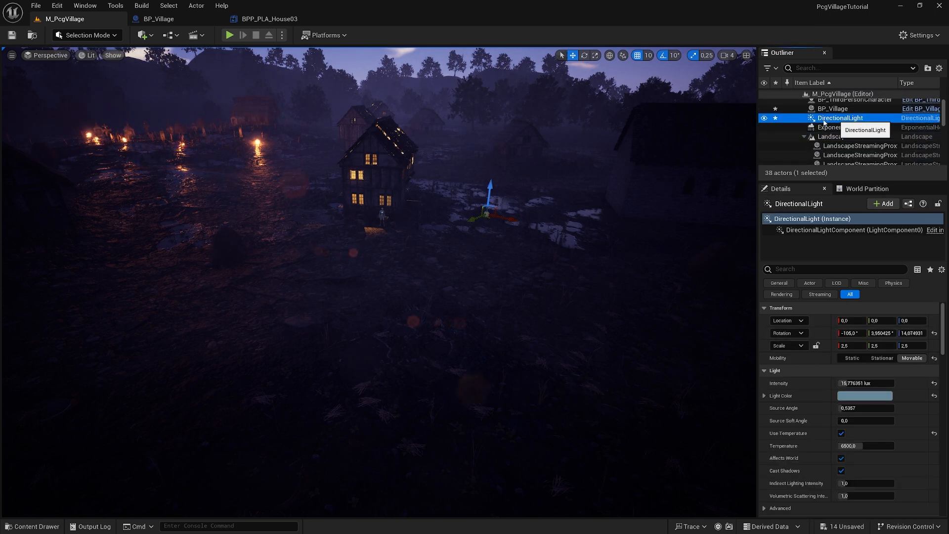
{"action": "left_click", "coordinate": [857, 396]}
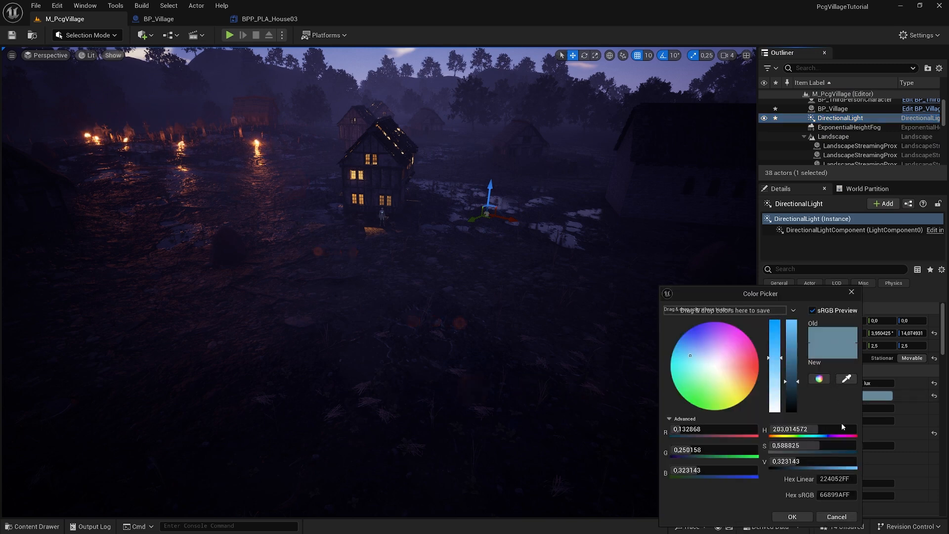
{"action": "left_click", "coordinate": [806, 516]}
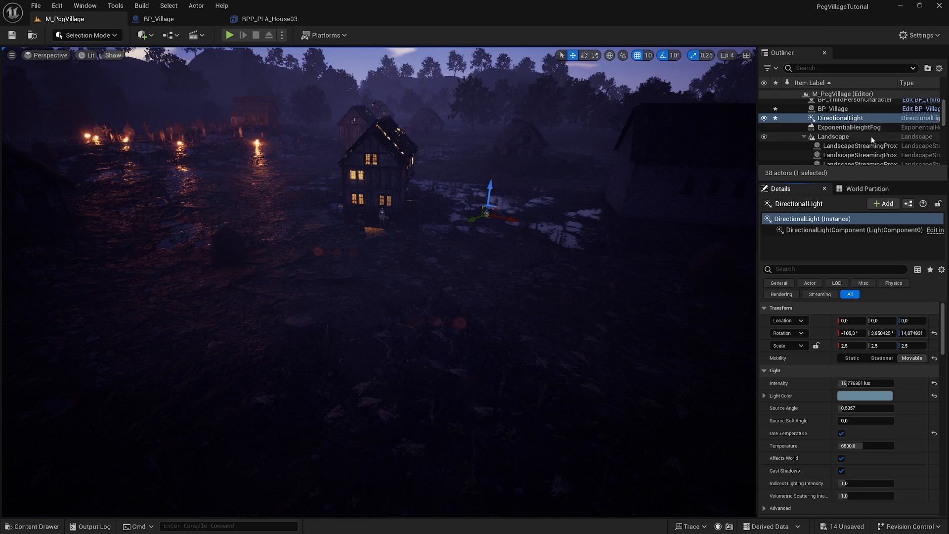
- Select the PostProcessVolume and compare the scene with its Exposure Compensation override off and on
{"action": "scroll", "coordinate": [850, 139], "scroll_direction": "down", "scroll_amount": 5}
{"action": "left_click", "coordinate": [854, 139]}
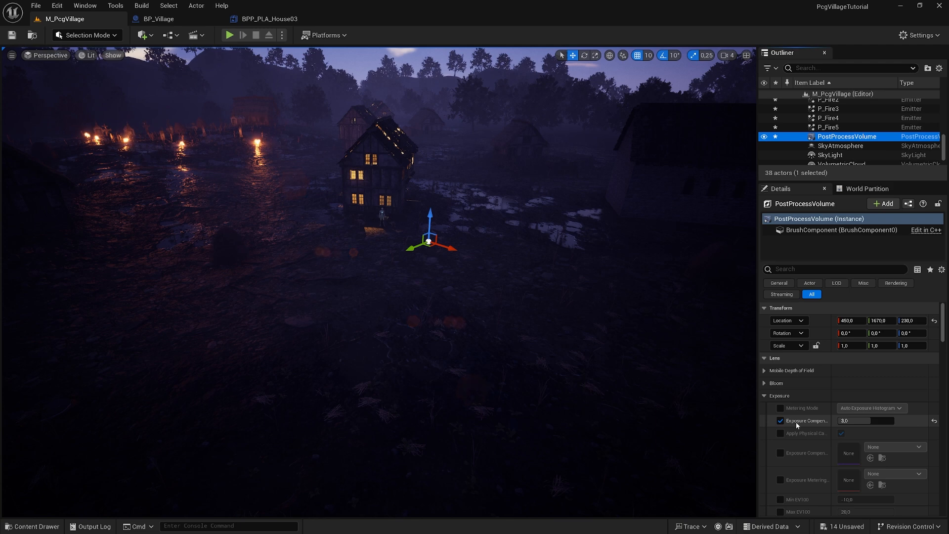
{"action": "left_click", "coordinate": [781, 421]}
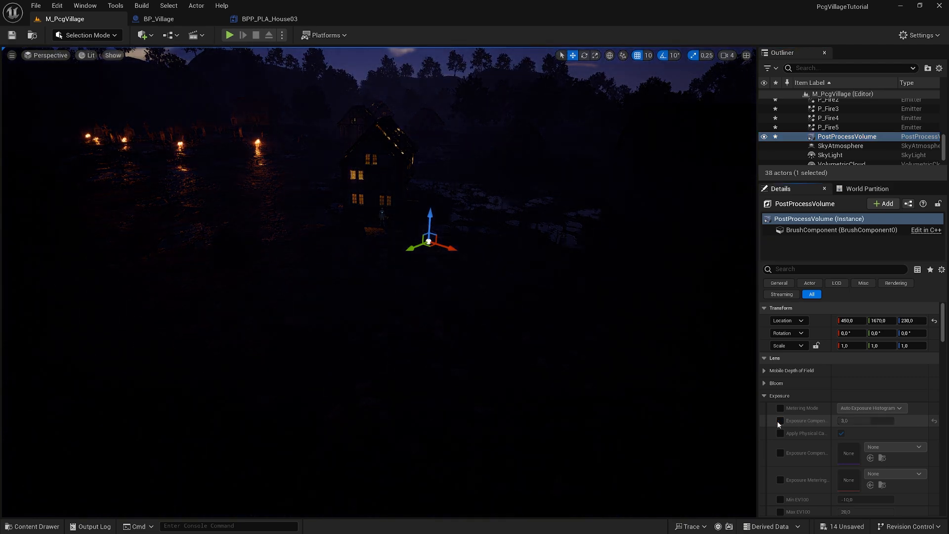
{"action": "left_click", "coordinate": [780, 421]}
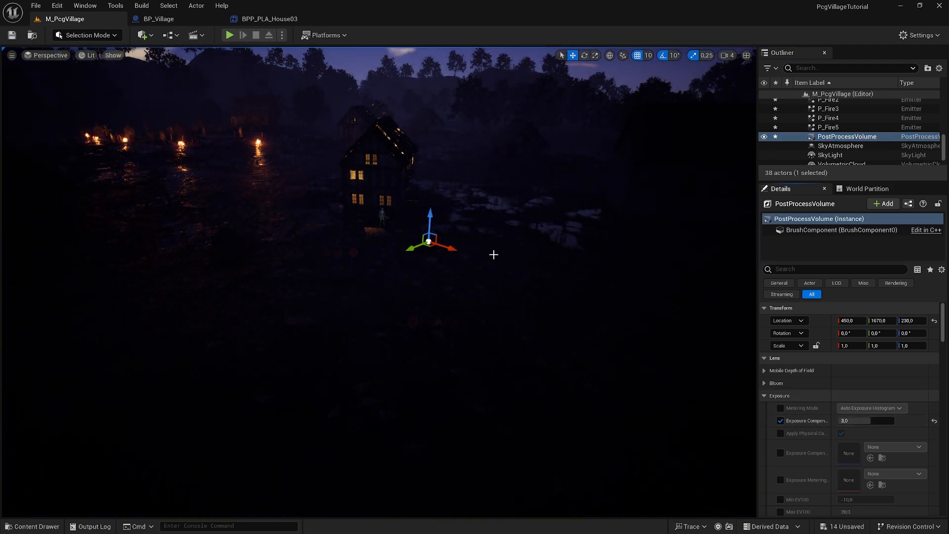
- Examine the volume's Lens Flares settings and compare the scene with the Vignette Intensity override off and on
{"action": "scroll", "coordinate": [811, 371], "scroll_direction": "down", "scroll_amount": 8}
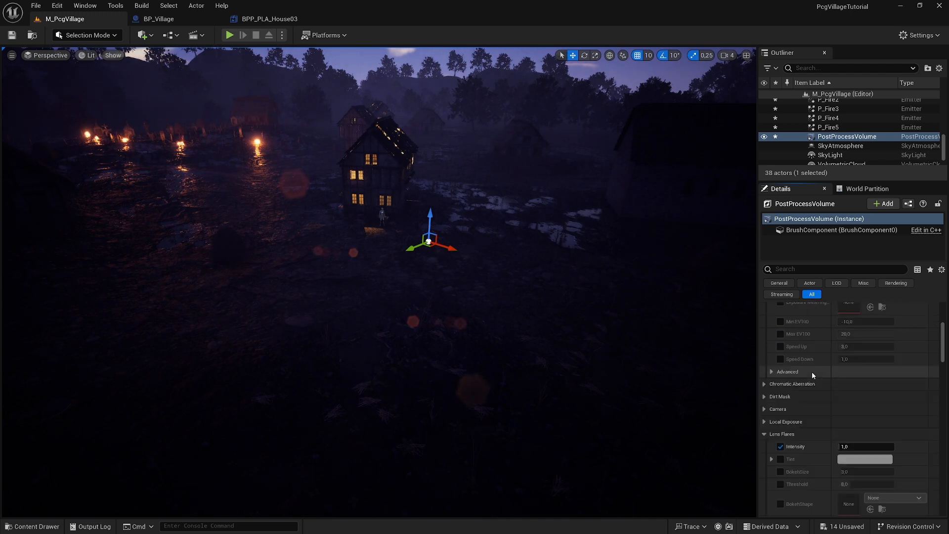
{"action": "scroll", "coordinate": [804, 377], "scroll_direction": "down", "scroll_amount": 2}
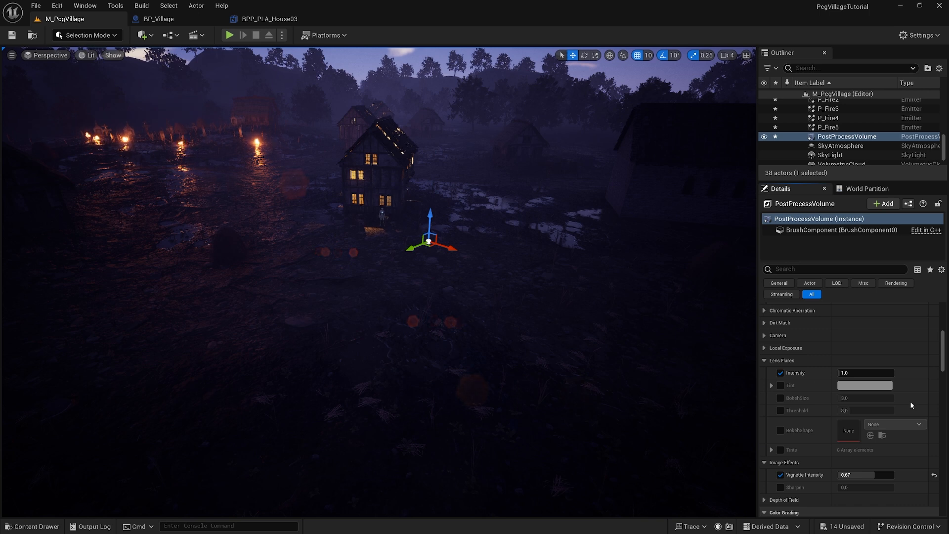
{"action": "scroll", "coordinate": [809, 410], "scroll_direction": "down", "scroll_amount": 4}
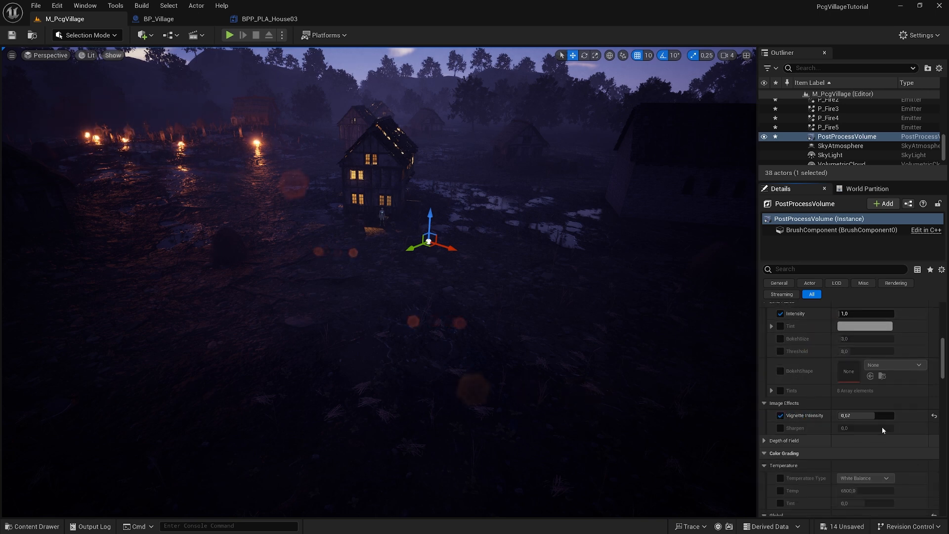
{"action": "left_click", "coordinate": [781, 415]}
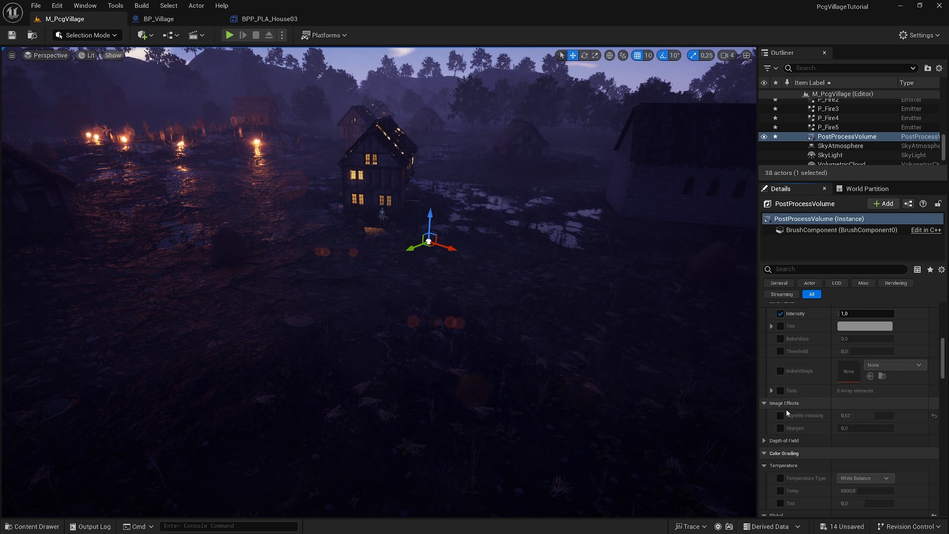
{"action": "left_click", "coordinate": [782, 415]}
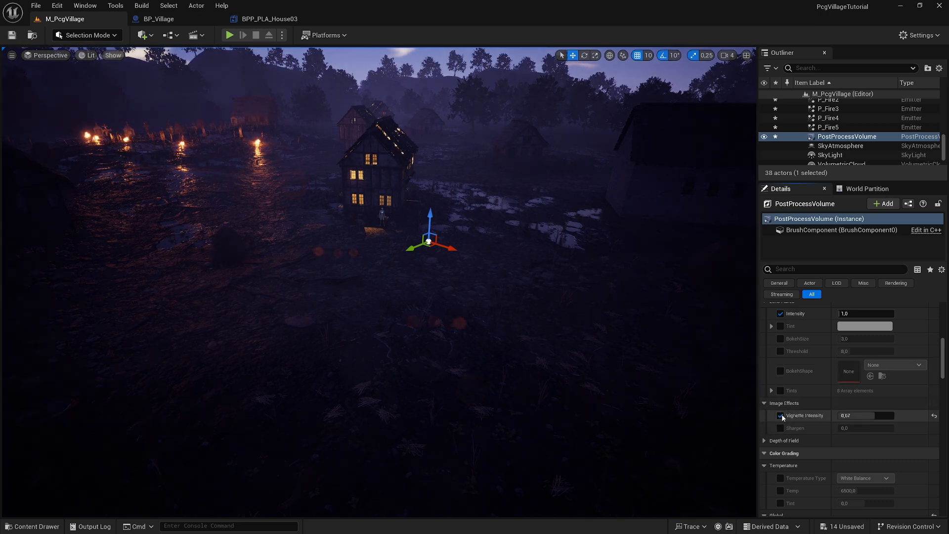
- Review the volume's remaining settings from Global color grading onward, and compare the scene with its Enabled option off and on
{"action": "scroll", "coordinate": [783, 422], "scroll_direction": "down", "scroll_amount": 6}
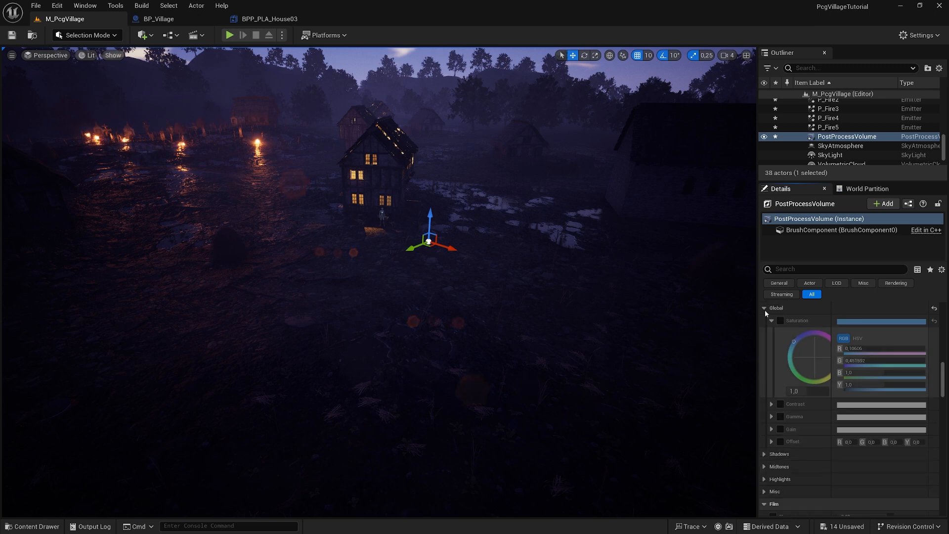
{"action": "left_click", "coordinate": [765, 308]}
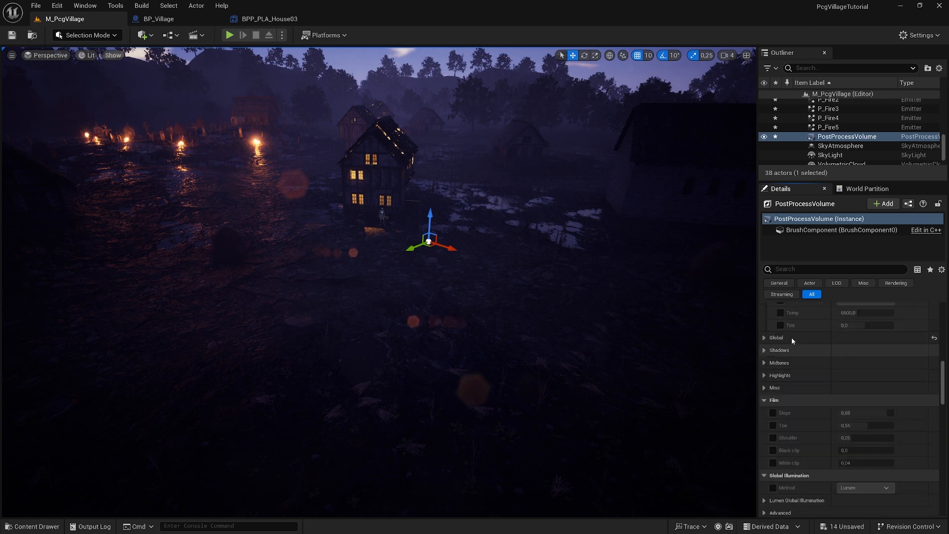
{"action": "scroll", "coordinate": [779, 372], "scroll_direction": "down", "scroll_amount": 6}
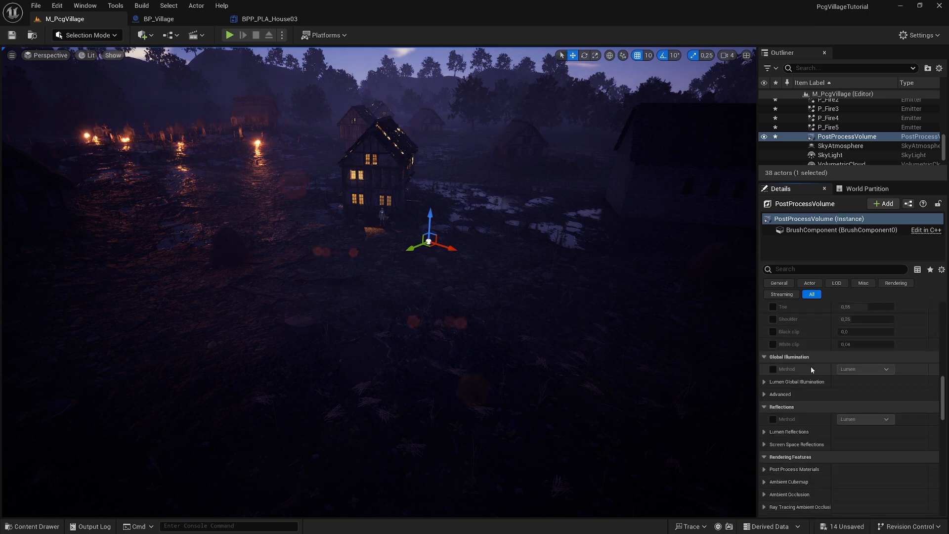
{"action": "scroll", "coordinate": [812, 368], "scroll_direction": "down", "scroll_amount": 10}
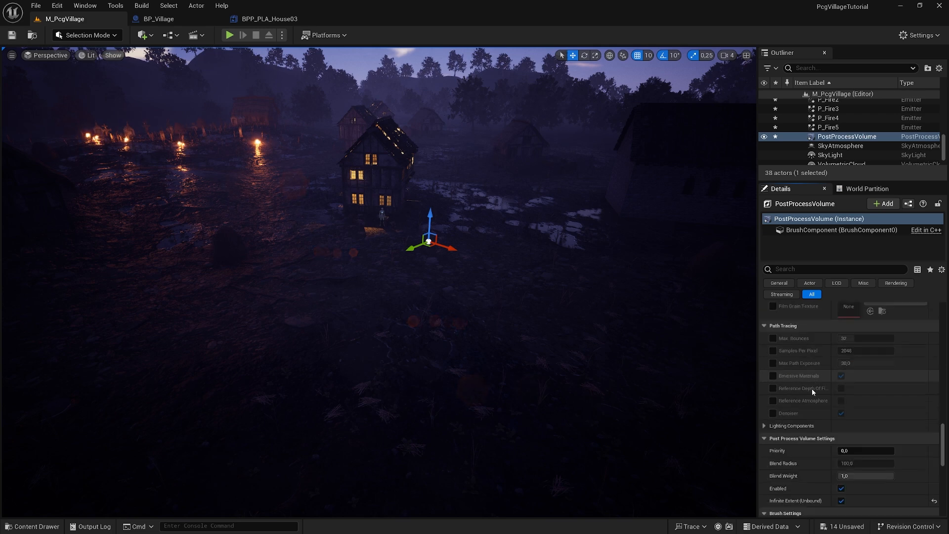
{"action": "scroll", "coordinate": [813, 390], "scroll_direction": "down", "scroll_amount": 5}
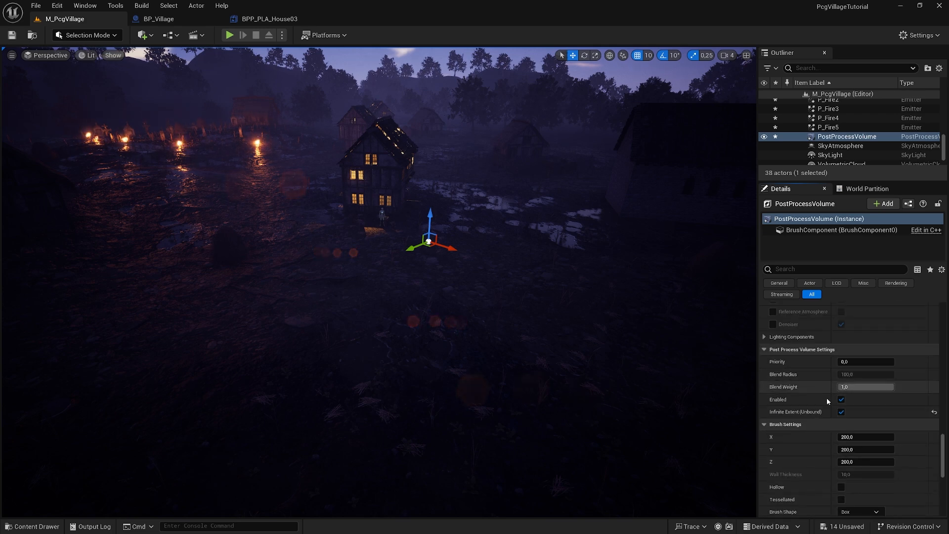
{"action": "left_click", "coordinate": [842, 400]}
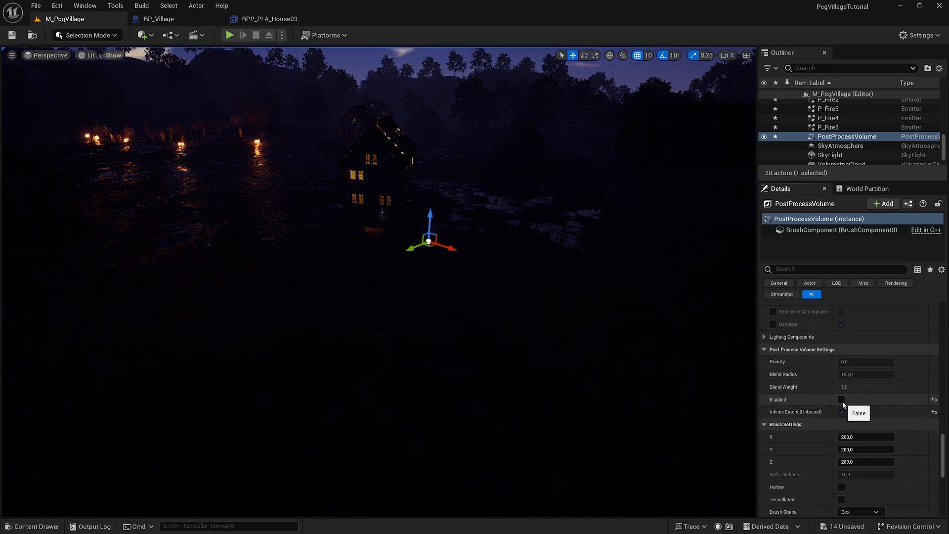
{"action": "left_click", "coordinate": [841, 399]}
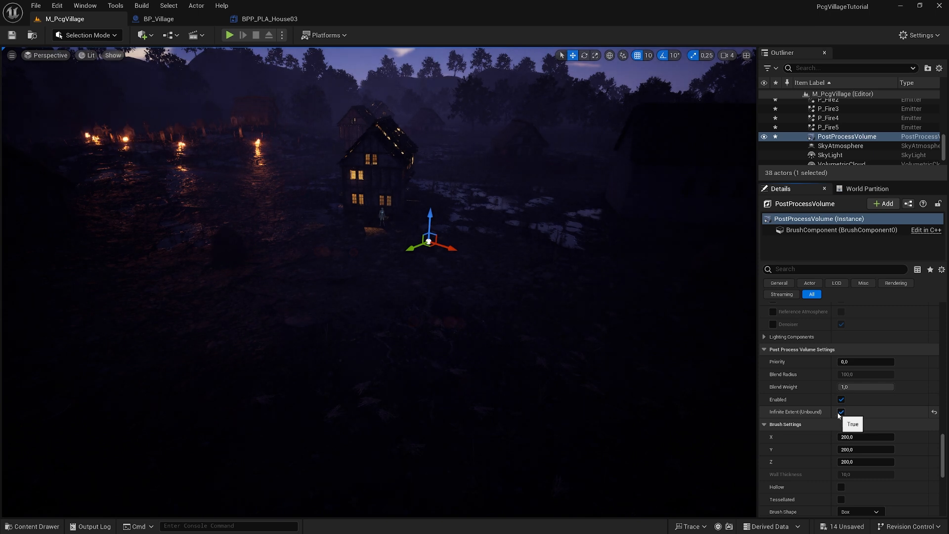
{"action": "scroll", "coordinate": [815, 411], "scroll_direction": "down", "scroll_amount": 10}
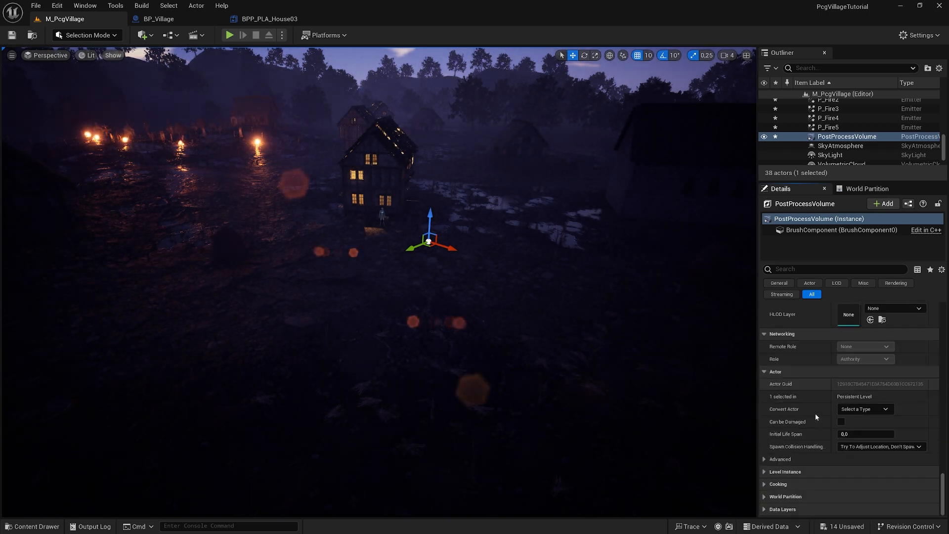
{"action": "scroll", "coordinate": [815, 412], "scroll_direction": "up", "scroll_amount": 8}
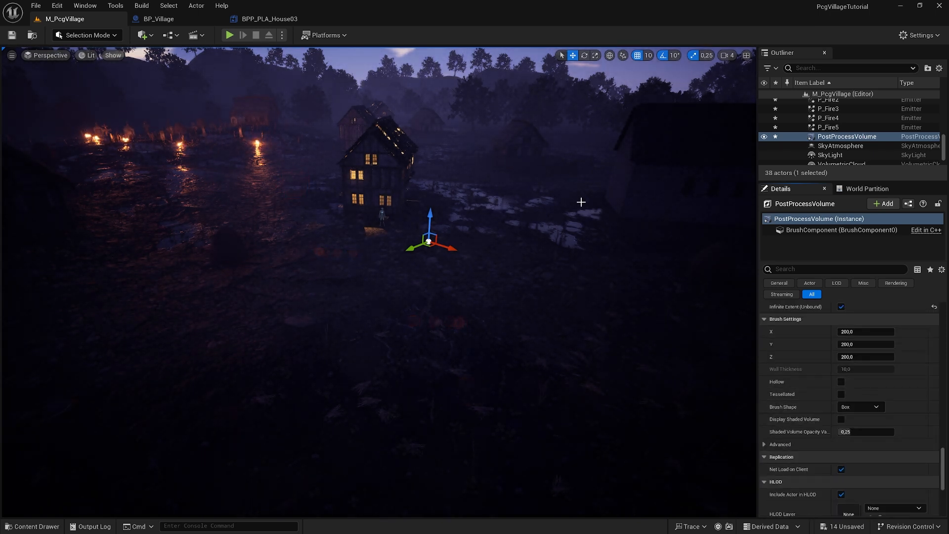
- Select the SkyLight and look over the neighbouring sky and cloud actors in the level
{"action": "left_click", "coordinate": [831, 154]}
{"action": "scroll", "coordinate": [831, 155], "scroll_direction": "down", "scroll_amount": 2}
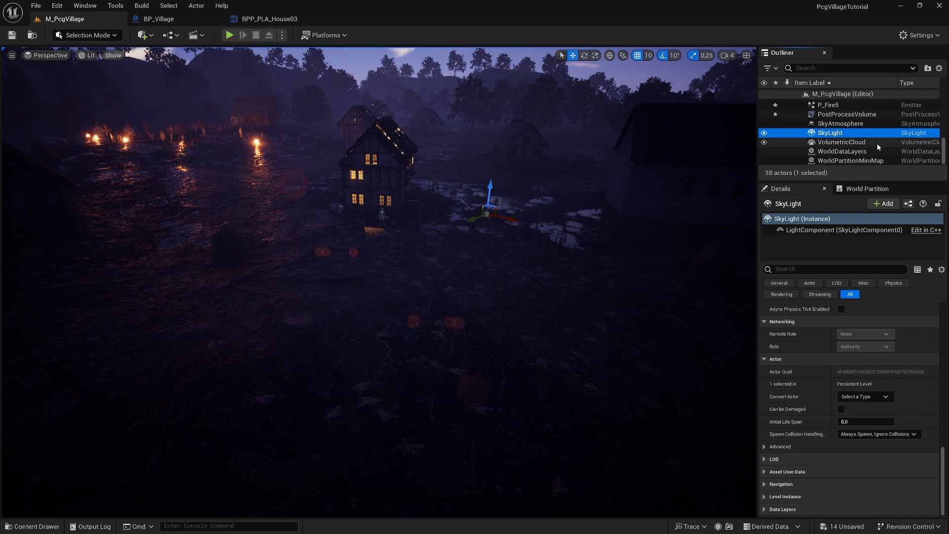
{"action": "scroll", "coordinate": [883, 153], "scroll_direction": "up", "scroll_amount": 3}
{"action": "scroll", "coordinate": [883, 153], "scroll_direction": "down", "scroll_amount": 3}
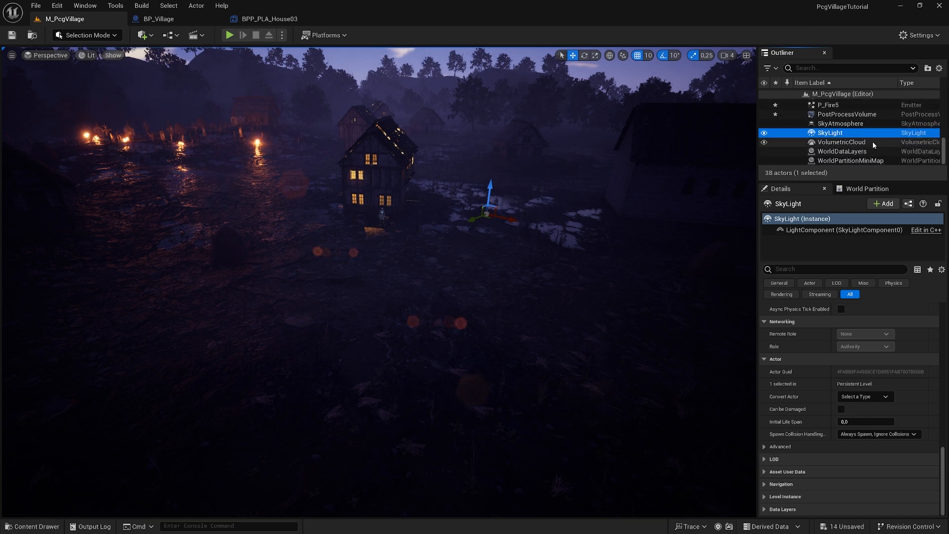
- Select the ExponentialHeightFog actor and raise its Fog Density to about 0.03 and Fog Height Falloff to about 0.45
{"action": "scroll", "coordinate": [876, 149], "scroll_direction": "up", "scroll_amount": 5}
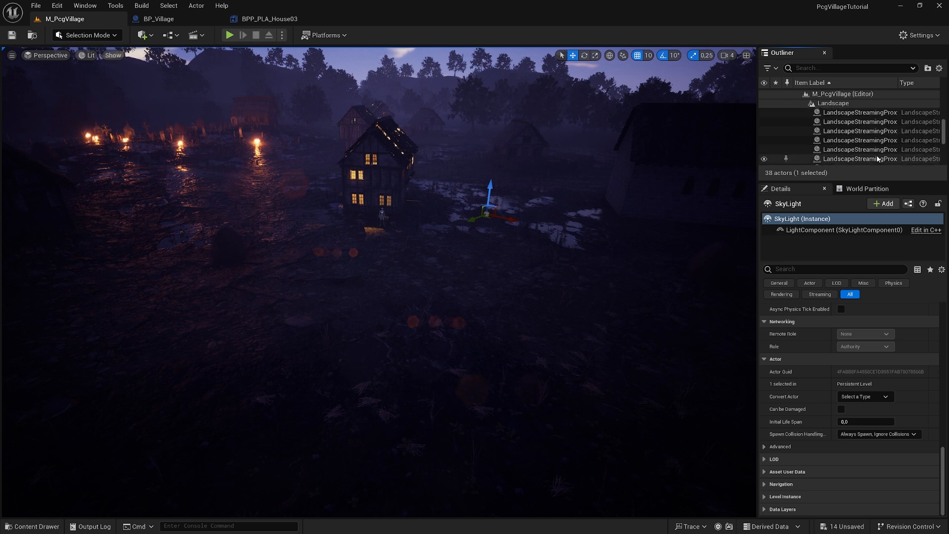
{"action": "scroll", "coordinate": [879, 157], "scroll_direction": "up", "scroll_amount": 5}
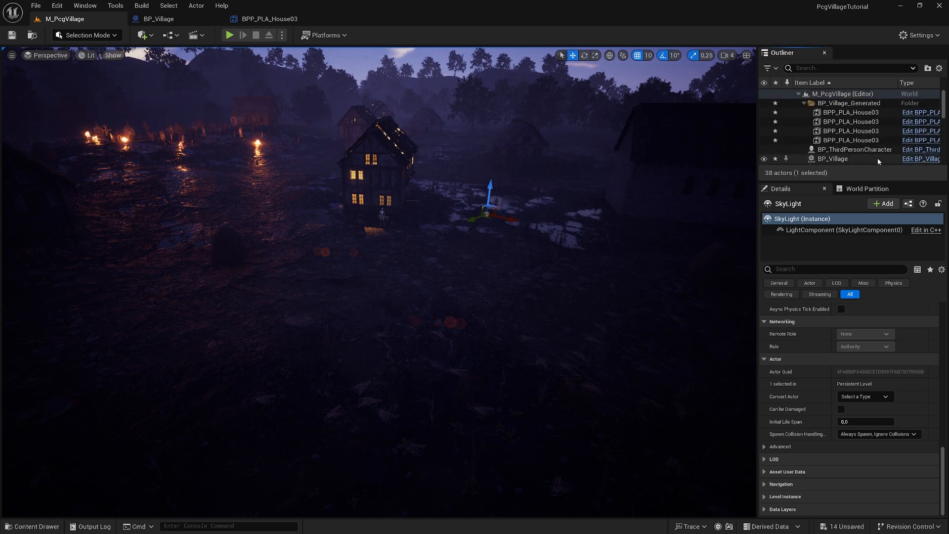
{"action": "scroll", "coordinate": [878, 159], "scroll_direction": "down", "scroll_amount": 1}
{"action": "scroll", "coordinate": [898, 159], "scroll_direction": "down", "scroll_amount": 2}
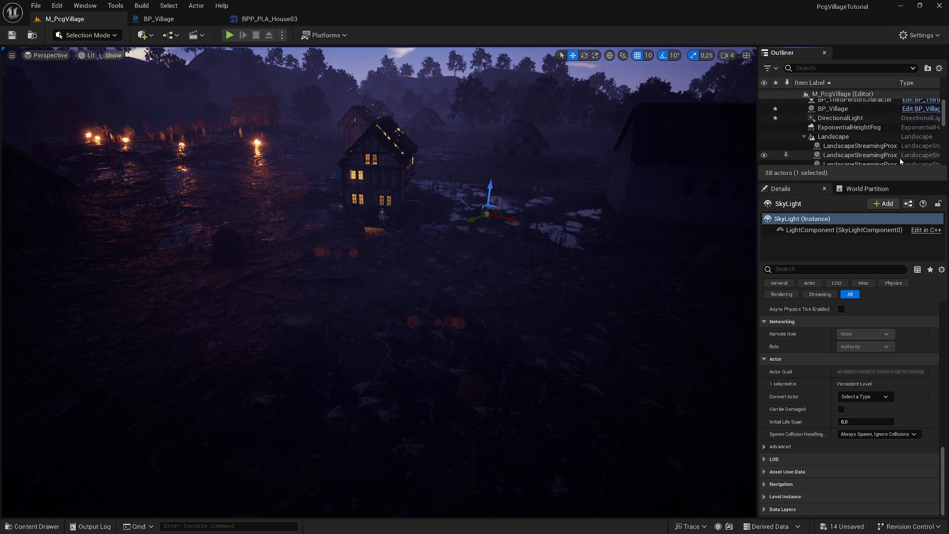
{"action": "left_click", "coordinate": [866, 128]}
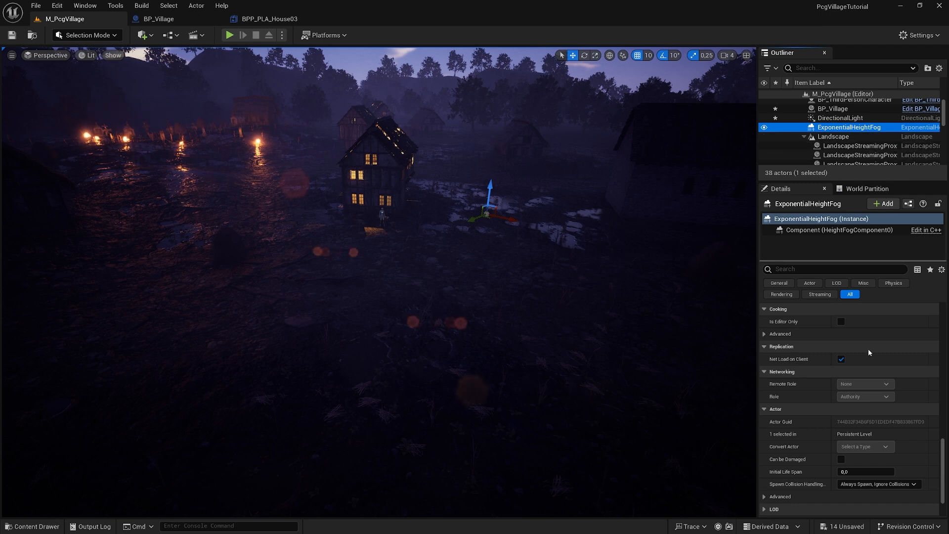
{"action": "scroll", "coordinate": [869, 349], "scroll_direction": "down", "scroll_amount": 2}
{"action": "scroll", "coordinate": [867, 353], "scroll_direction": "up", "scroll_amount": 10}
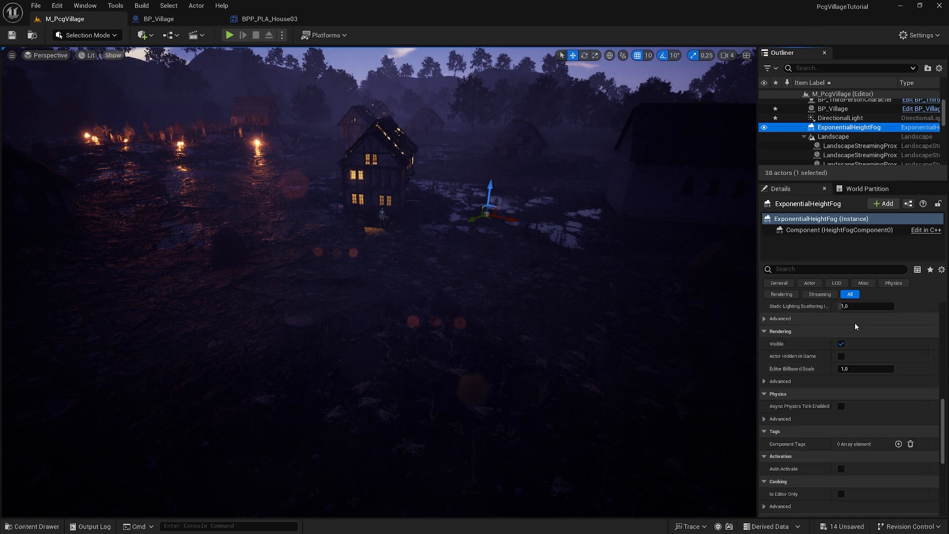
{"action": "scroll", "coordinate": [875, 336], "scroll_direction": "up", "scroll_amount": 5}
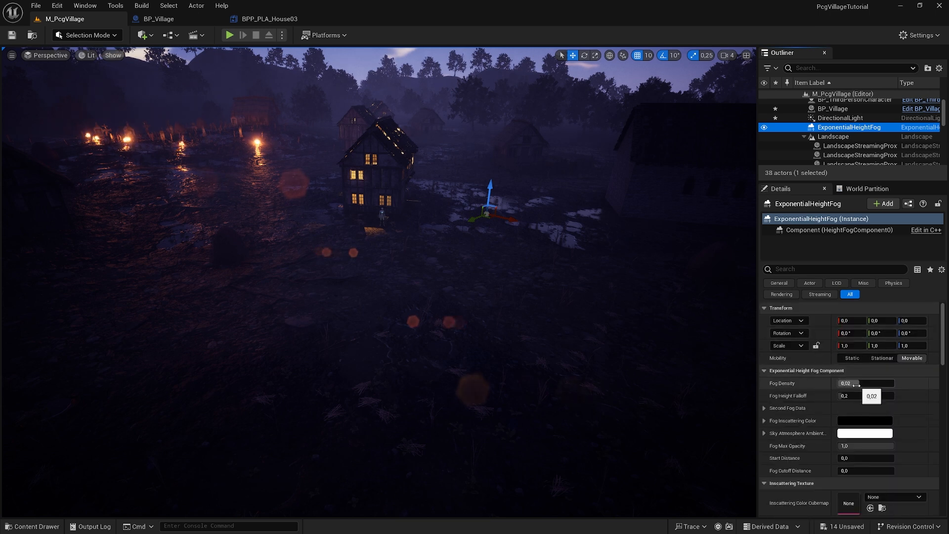
{"action": "mouse_move", "coordinate": [857, 385]}
{"action": "left_mouse_down"}
{"action": "mouse_move", "coordinate": [885, 392]}
{"action": "mouse_move", "coordinate": [869, 383]}
{"action": "mouse_move", "coordinate": [860, 396]}
{"action": "mouse_move", "coordinate": [867, 383]}
{"action": "mouse_move", "coordinate": [859, 384]}
{"action": "mouse_move", "coordinate": [853, 396]}
{"action": "left_mouse_up"}
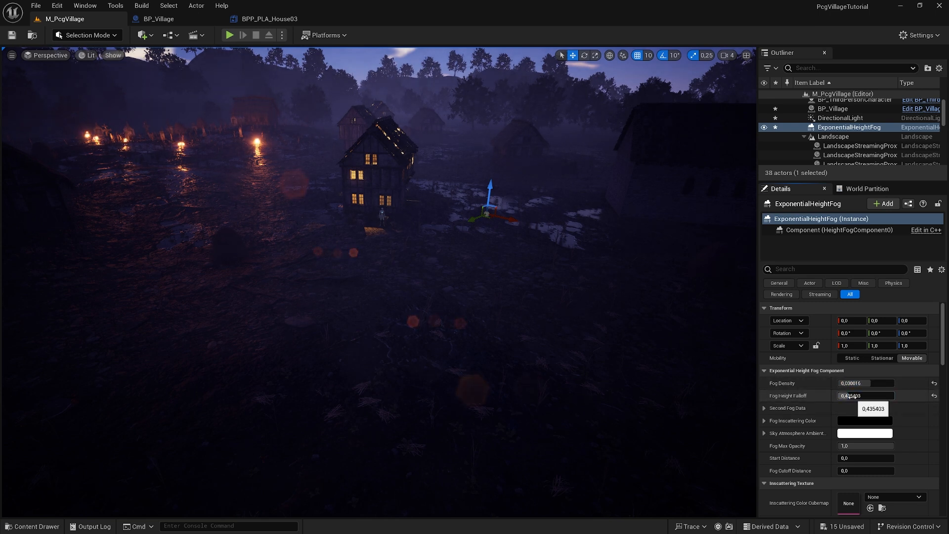
- Look through the fog's inscattering settings and compare the scene with its Volumetric Fog option on and off
{"action": "scroll", "coordinate": [841, 391], "scroll_direction": "down", "scroll_amount": 3}
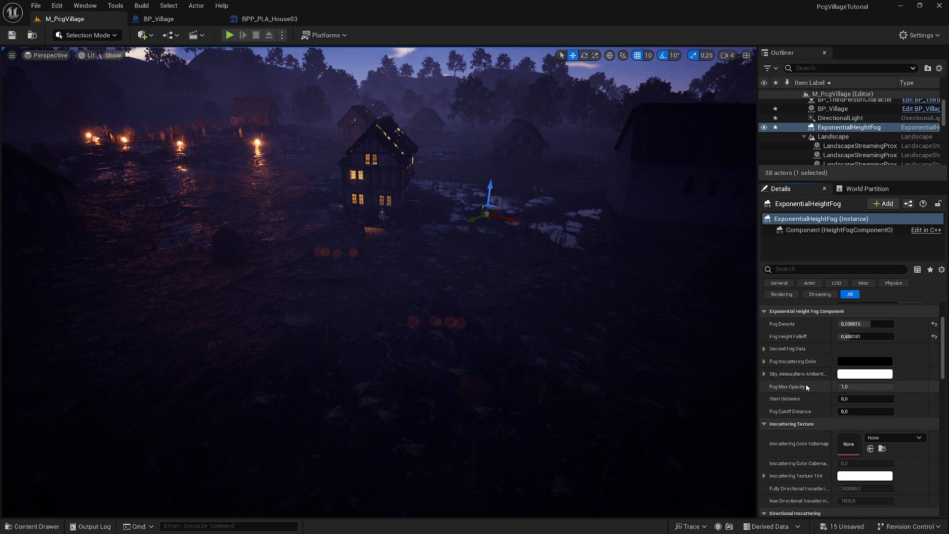
{"action": "scroll", "coordinate": [807, 386], "scroll_direction": "down", "scroll_amount": 3}
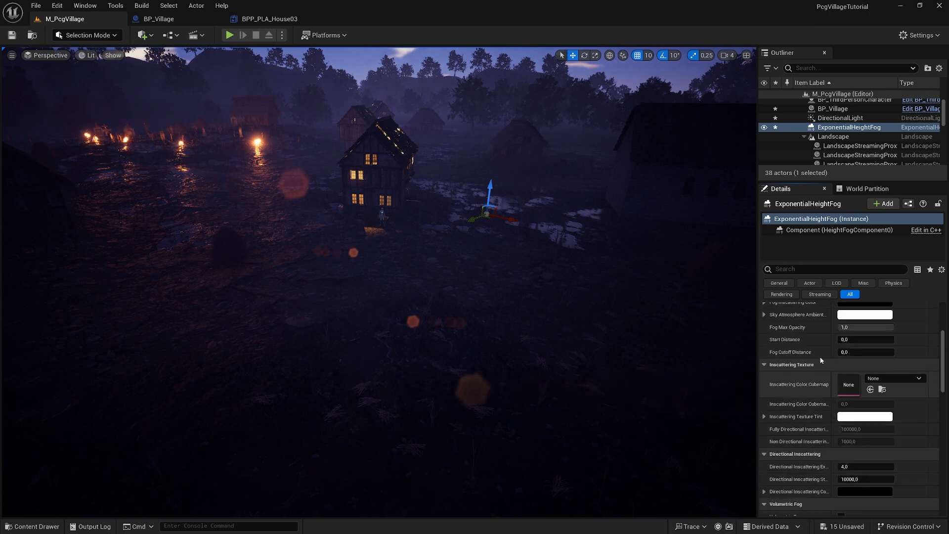
{"action": "scroll", "coordinate": [821, 360], "scroll_direction": "down", "scroll_amount": 2}
{"action": "scroll", "coordinate": [823, 351], "scroll_direction": "up", "scroll_amount": 3}
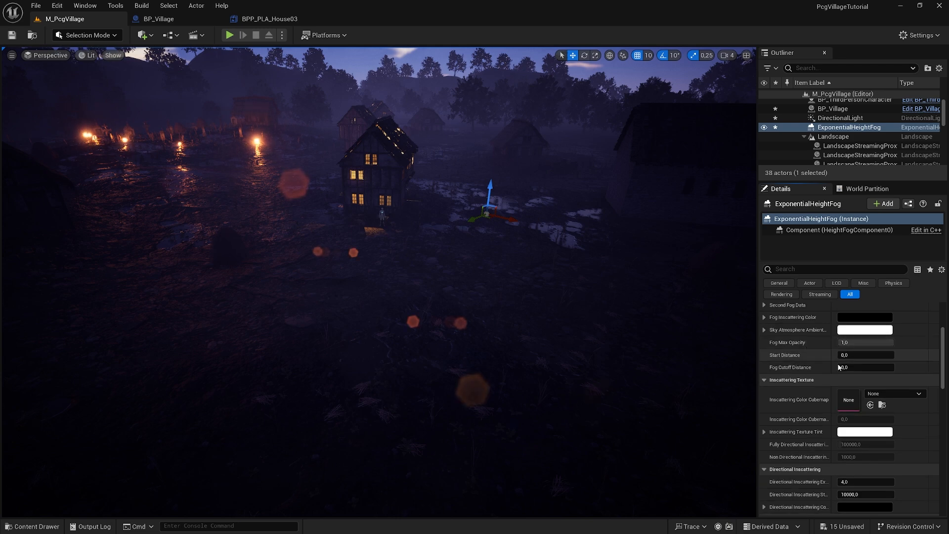
{"action": "scroll", "coordinate": [836, 376], "scroll_direction": "down", "scroll_amount": 4}
{"action": "scroll", "coordinate": [811, 417], "scroll_direction": "down", "scroll_amount": 4}
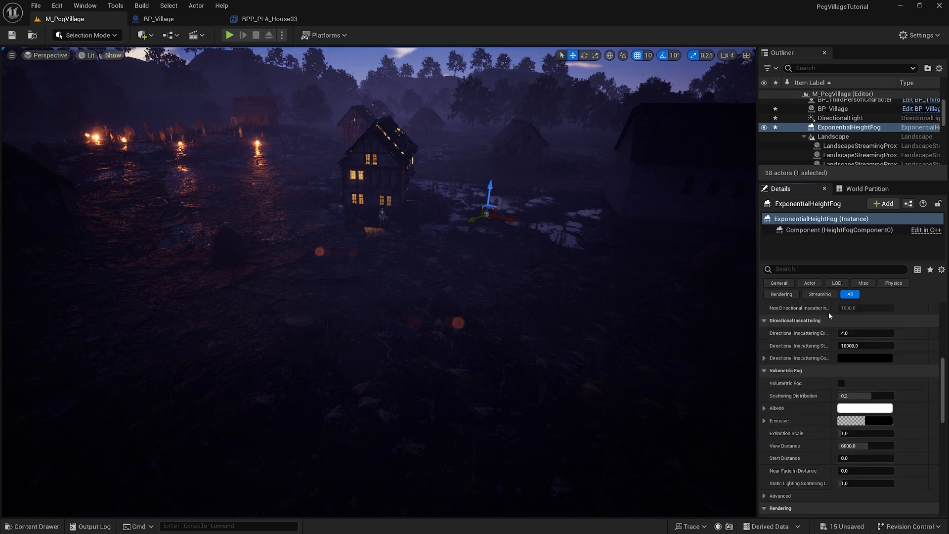
{"action": "left_click", "coordinate": [841, 384]}
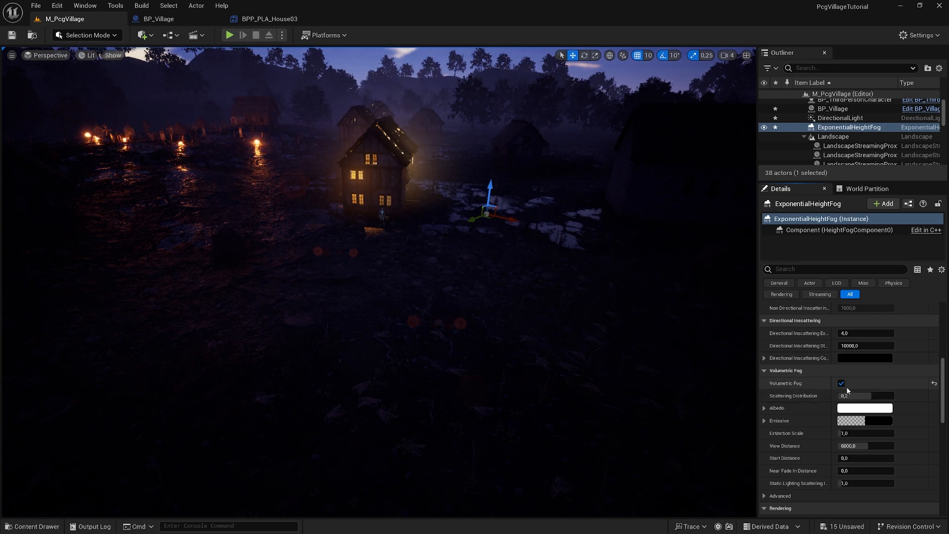
{"action": "left_click", "coordinate": [841, 384]}
{"action": "left_click", "coordinate": [842, 384]}
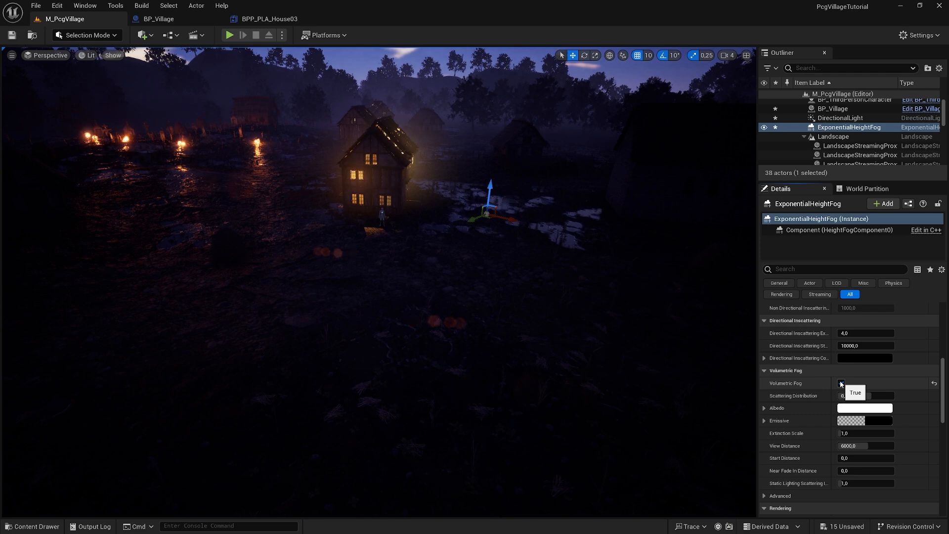
{"action": "left_click", "coordinate": [842, 384]}
{"action": "left_click", "coordinate": [842, 384]}
{"action": "left_click", "coordinate": [842, 384]}
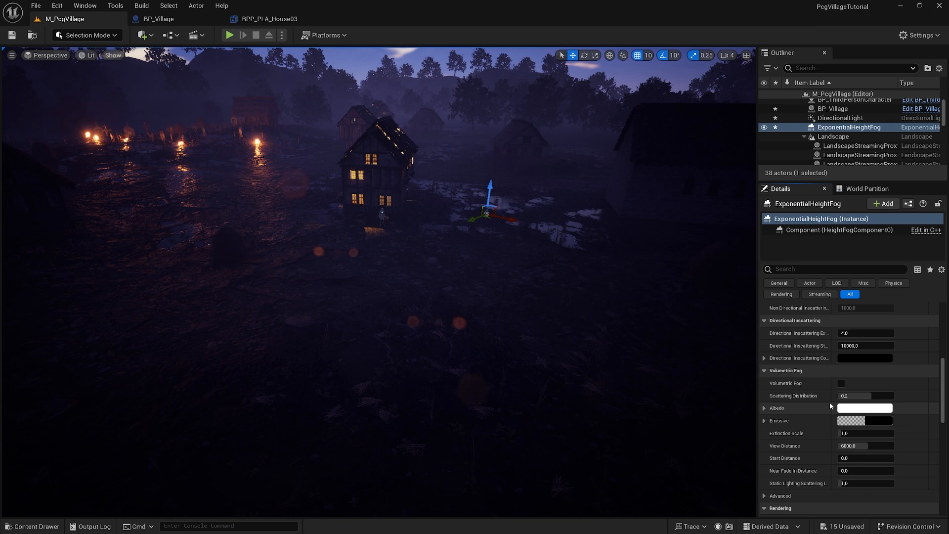
- Lower the height fog's Fog Density to about 0.022 and its Fog Height Falloff to about 0.3
{"action": "scroll", "coordinate": [830, 402], "scroll_direction": "up", "scroll_amount": 10}
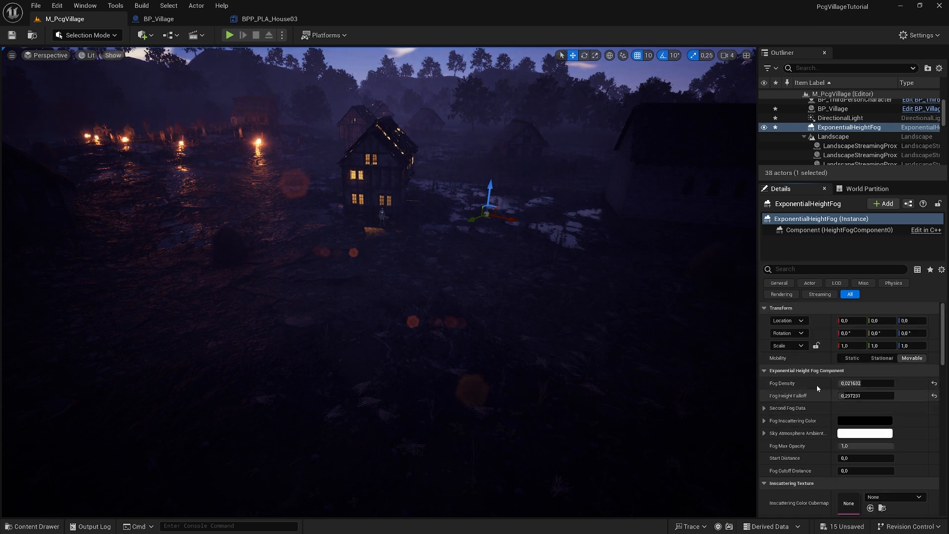
- With Volumetric Fog enabled, set Scattering Distribution to about 0.37 and Extinction Scale to about 1.34, and turn Volumetric Fog back off
{"action": "scroll", "coordinate": [816, 393], "scroll_direction": "down", "scroll_amount": 8}
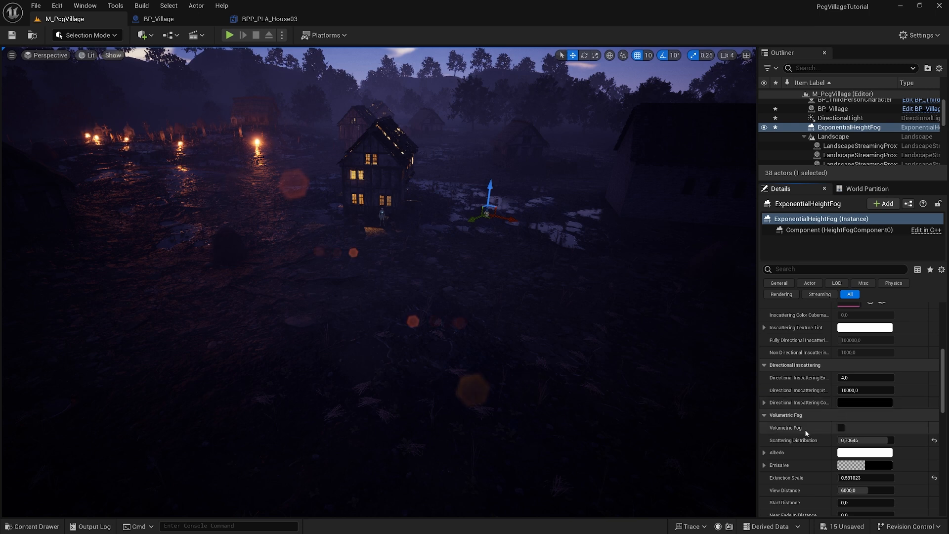
{"action": "left_click", "coordinate": [841, 429]}
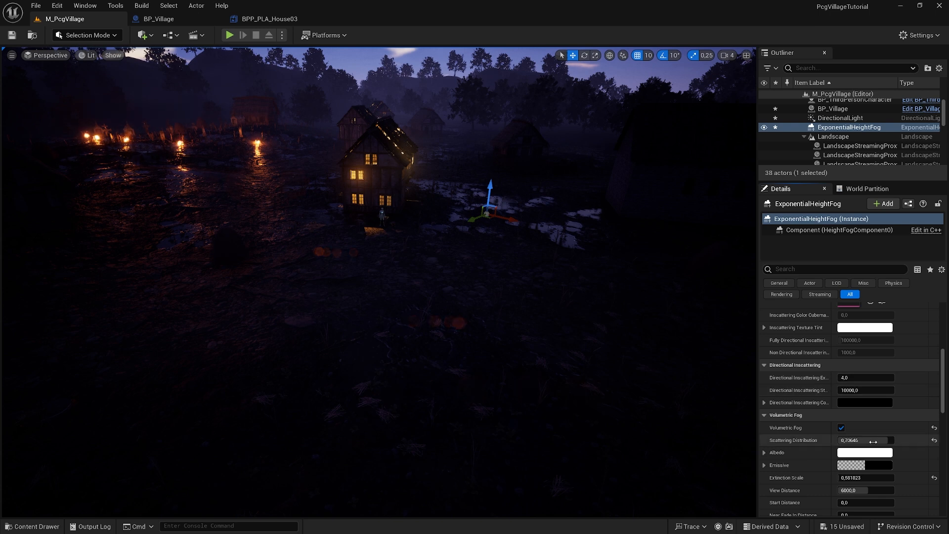
{"action": "mouse_move", "coordinate": [865, 440]}
{"action": "left_mouse_down"}
{"action": "mouse_move", "coordinate": [856, 440]}
{"action": "mouse_move", "coordinate": [877, 441]}
{"action": "left_mouse_up"}
{"action": "left_click_drag", "start_coordinate": [863, 478], "coordinate": [868, 478]}
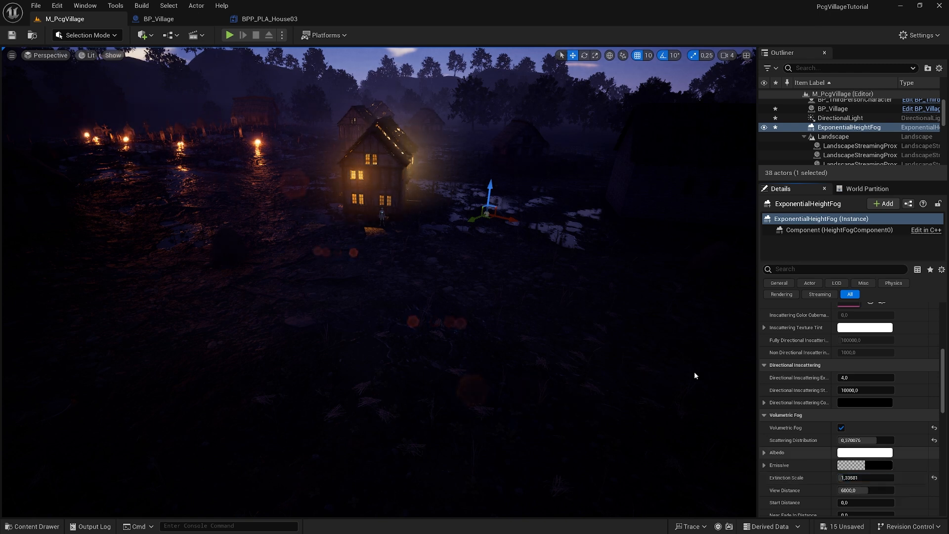
{"action": "left_click", "coordinate": [841, 427]}
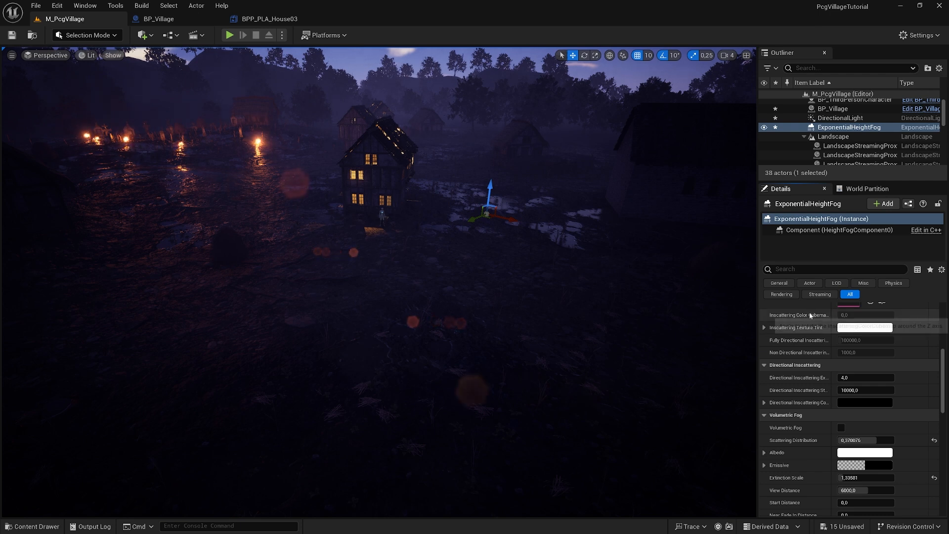
- Select the PostProcessVolume and lower its Lens Flares Intensity to about 0.28
{"action": "scroll", "coordinate": [847, 144], "scroll_direction": "down", "scroll_amount": 5}
{"action": "scroll", "coordinate": [848, 143], "scroll_direction": "down", "scroll_amount": 3}
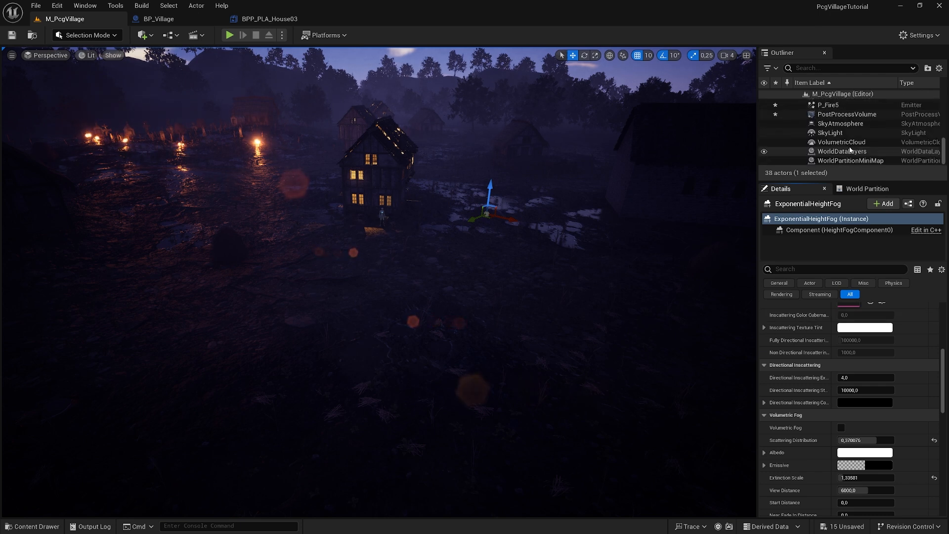
{"action": "left_click", "coordinate": [846, 115]}
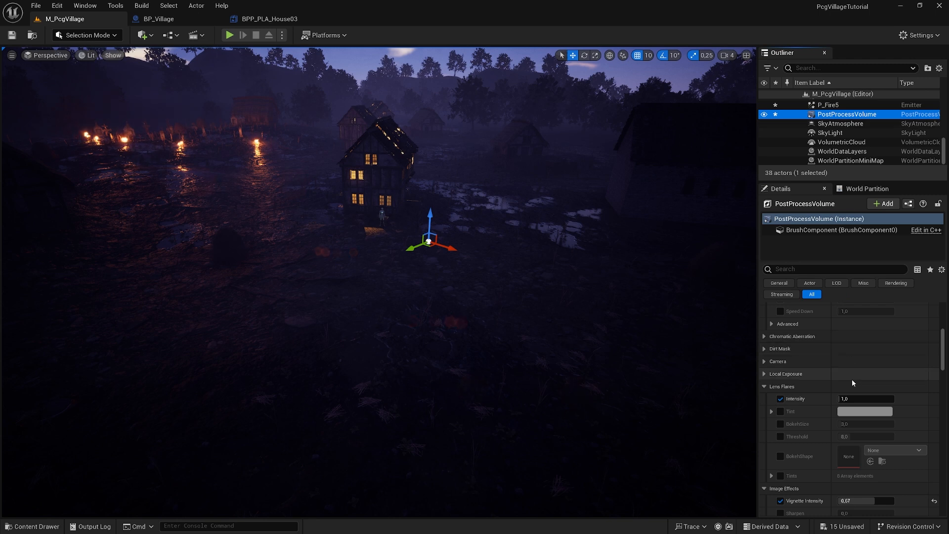
{"action": "mouse_move", "coordinate": [856, 399]}
{"action": "left_mouse_down"}
{"action": "mouse_move", "coordinate": [846, 399]}
{"action": "mouse_move", "coordinate": [855, 403]}
{"action": "left_mouse_up"}
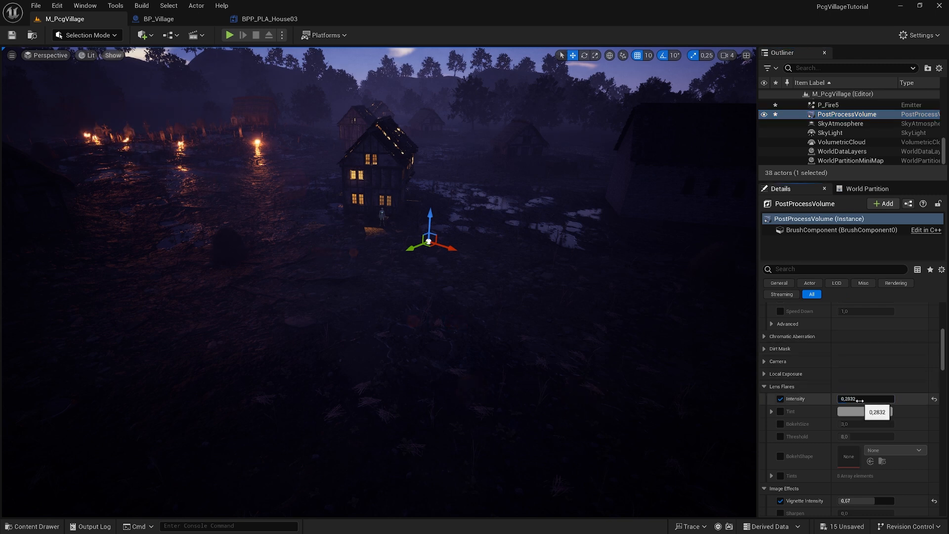
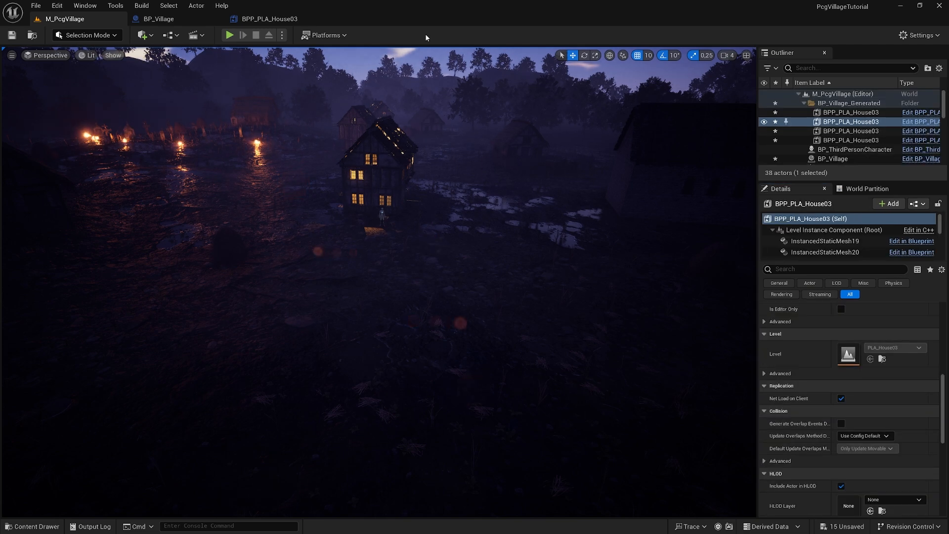
- Search the Demonic_Village content folder for "fence" and place BP_FenceTool on the ground beside the haystack in front of the house
{"action": "left_click", "coordinate": [51, 527]}
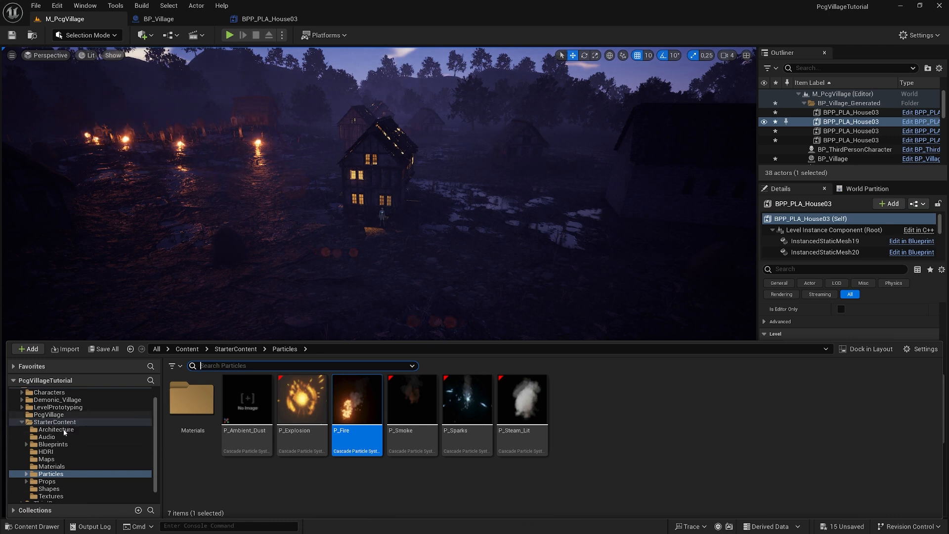
{"action": "scroll", "coordinate": [69, 418], "scroll_direction": "up", "scroll_amount": 1}
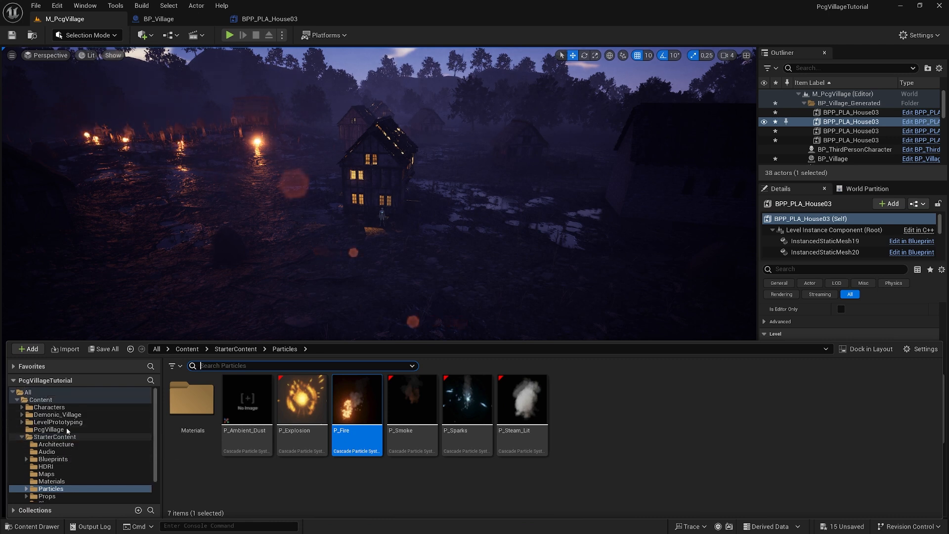
{"action": "left_click", "coordinate": [58, 423]}
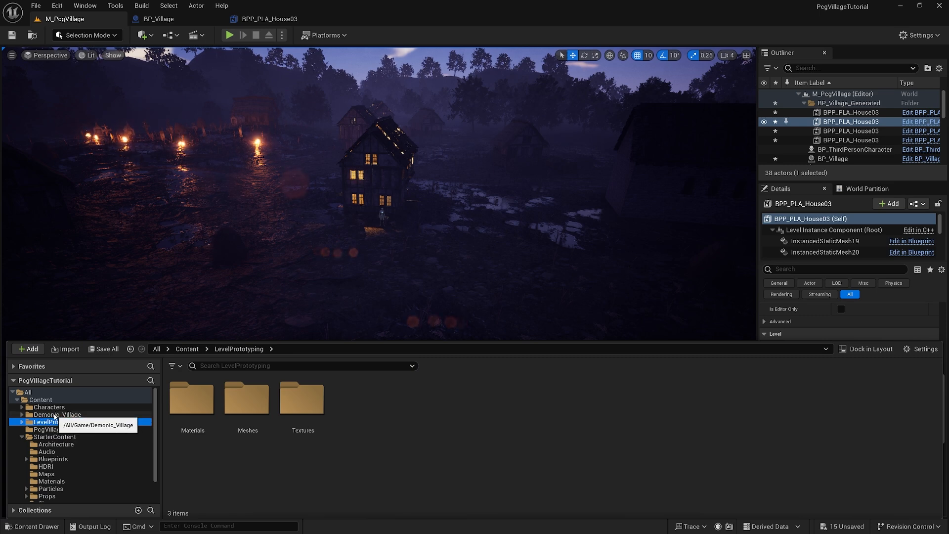
{"action": "left_click", "coordinate": [46, 416]}
{"action": "double_click", "coordinate": [200, 399]}
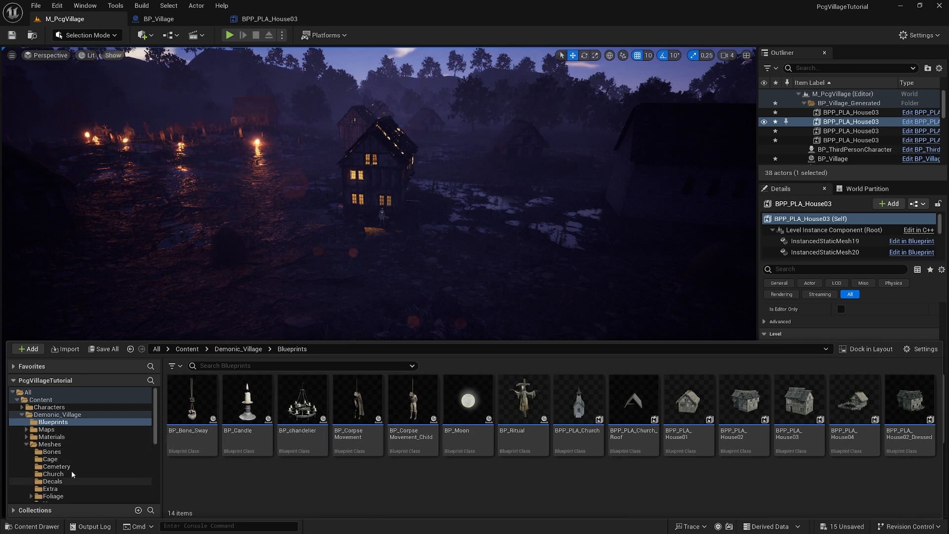
{"action": "left_click", "coordinate": [62, 415]}
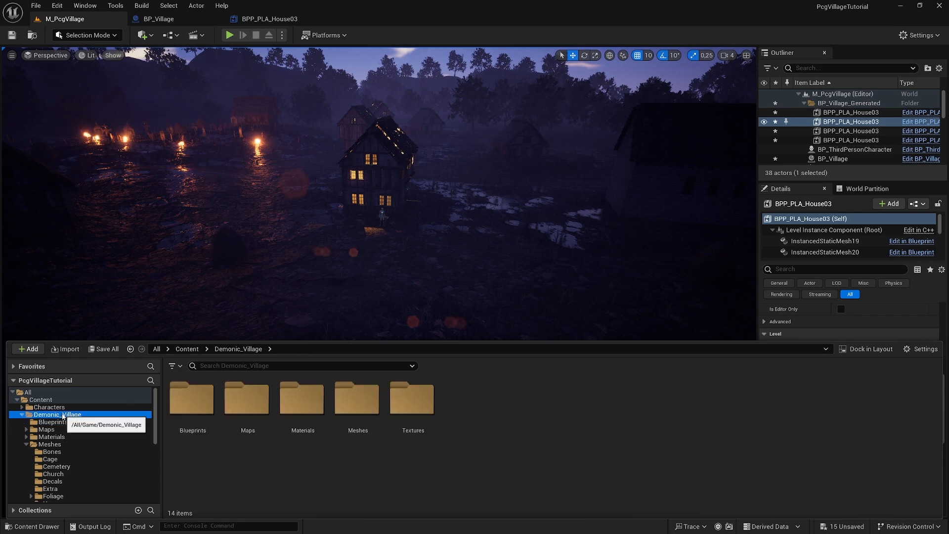
{"action": "left_click", "coordinate": [313, 366]}
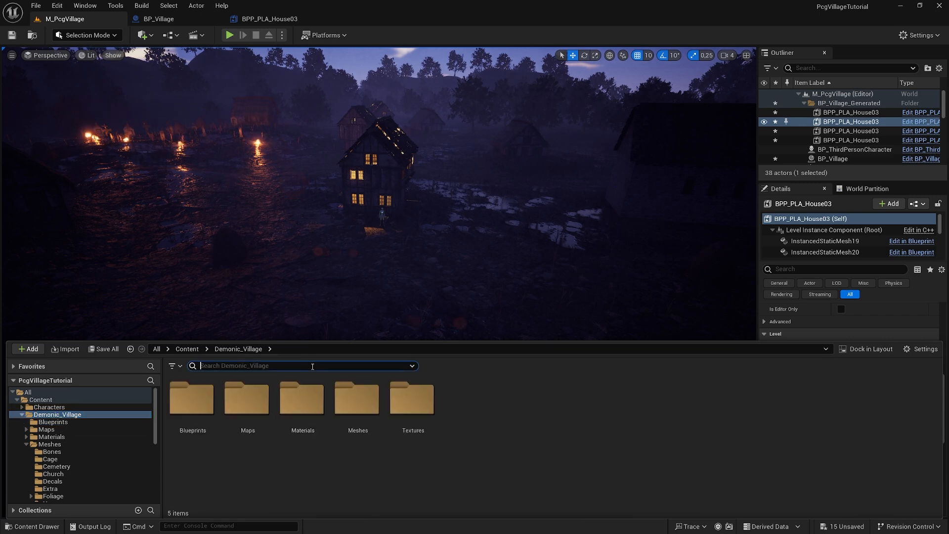
{"action": "type", "text": "fence"}
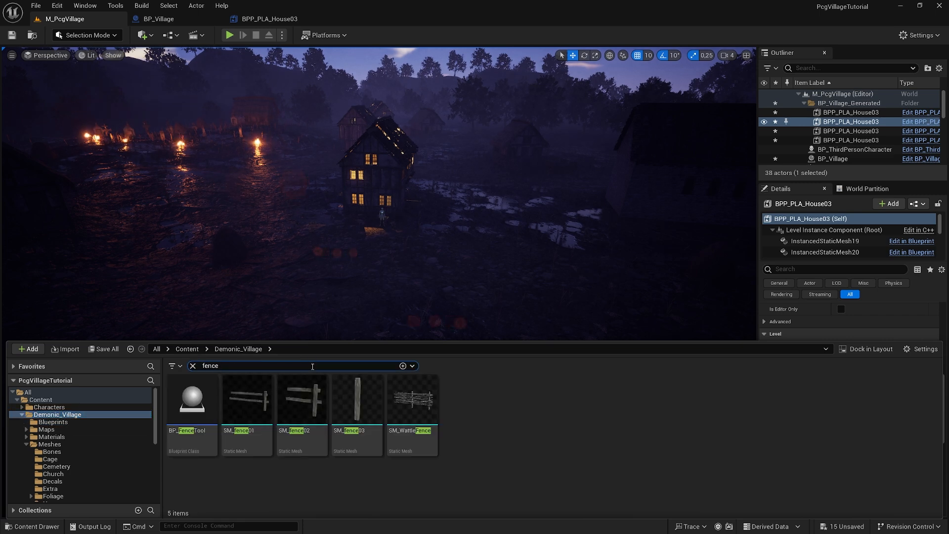
{"action": "left_click", "coordinate": [198, 417]}
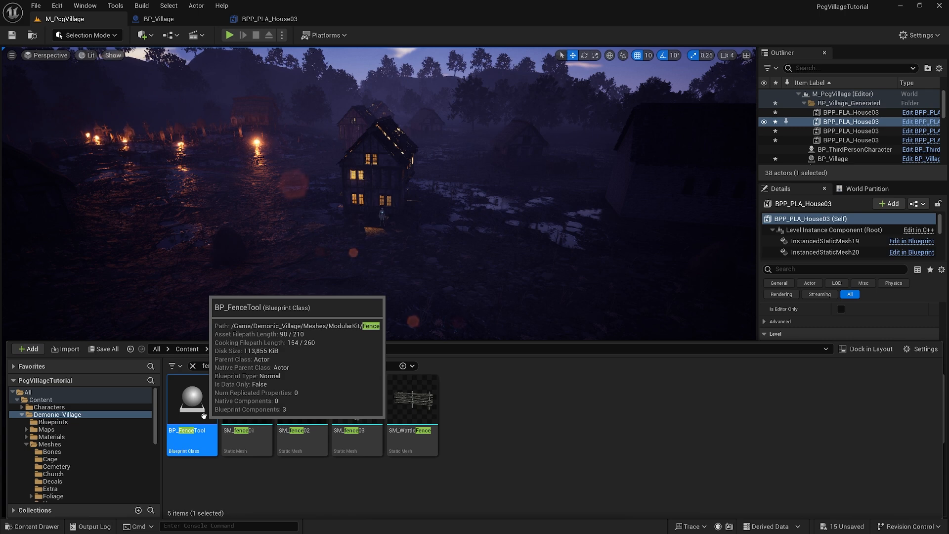
{"action": "left_click_drag", "start_coordinate": [197, 417], "coordinate": [275, 260]}
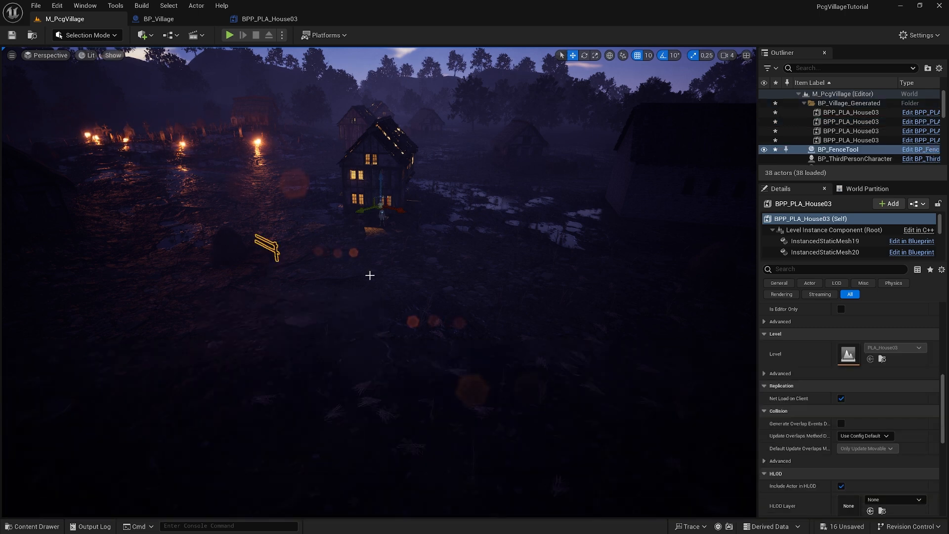
- Switch the level viewport to Unlit view mode and bring the placed fence into close view
{"action": "left_click", "coordinate": [116, 56]}
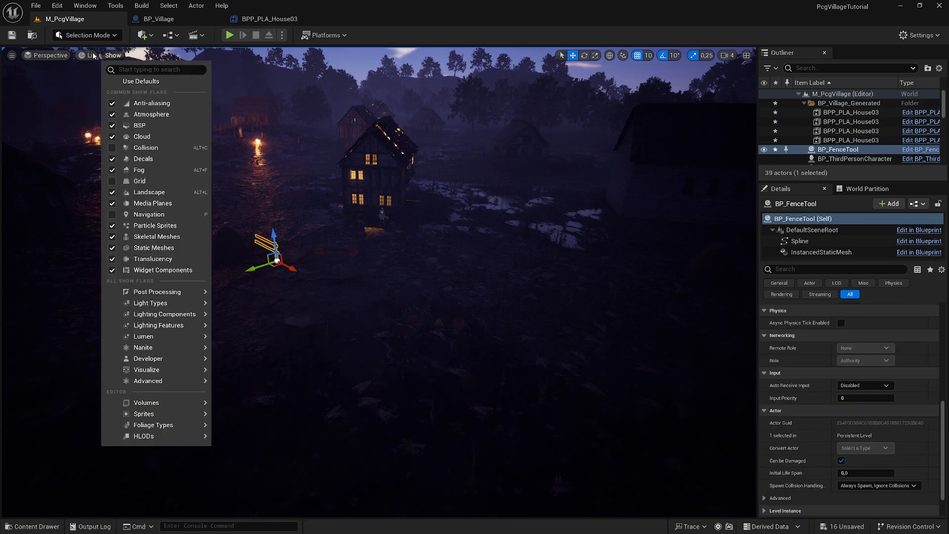
{"action": "left_click", "coordinate": [93, 56]}
{"action": "left_click", "coordinate": [123, 104]}
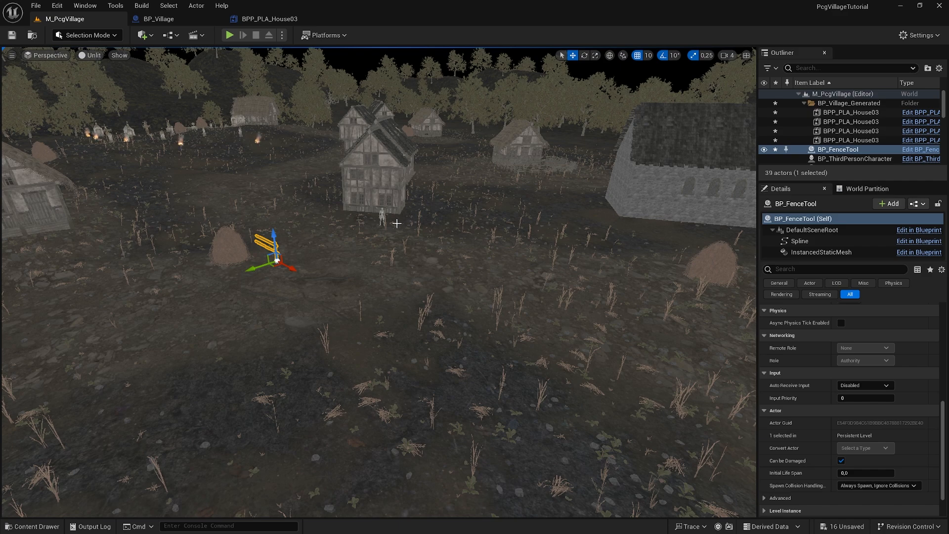
{"action": "right_click_drag", "start_coordinate": [398, 224], "coordinate": [426, 230]}
{"action": "key", "text": "w"}
{"action": "key", "text": "s"}
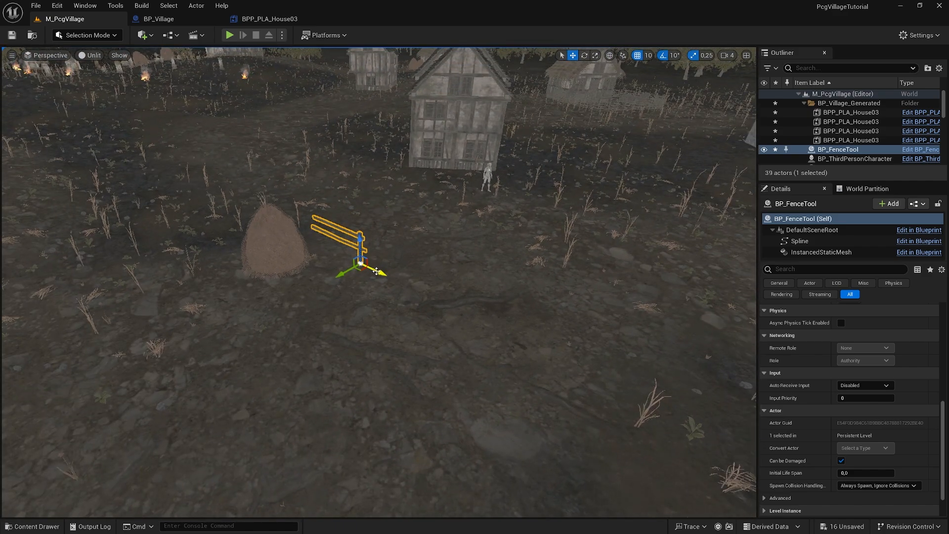
- Move BP_FenceTool away from the haystack onto the open ground in front of the house and keep it selected
{"action": "left_click_drag", "start_coordinate": [377, 271], "coordinate": [510, 338]}
{"action": "left_click", "coordinate": [502, 301]}
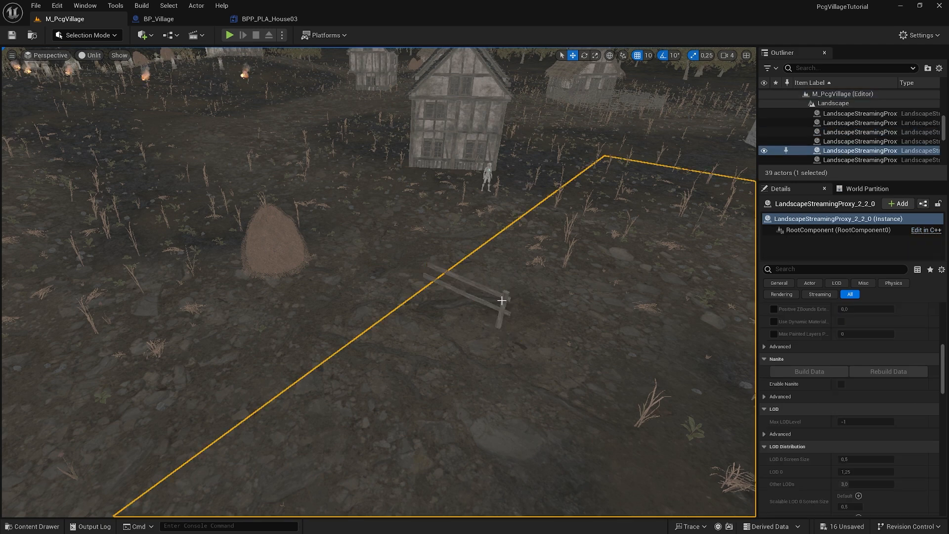
{"action": "left_click", "coordinate": [503, 300]}
- Select the fence's Spline component and pull its end point outward along the ground to add a second fence section
{"action": "left_click", "coordinate": [800, 240]}
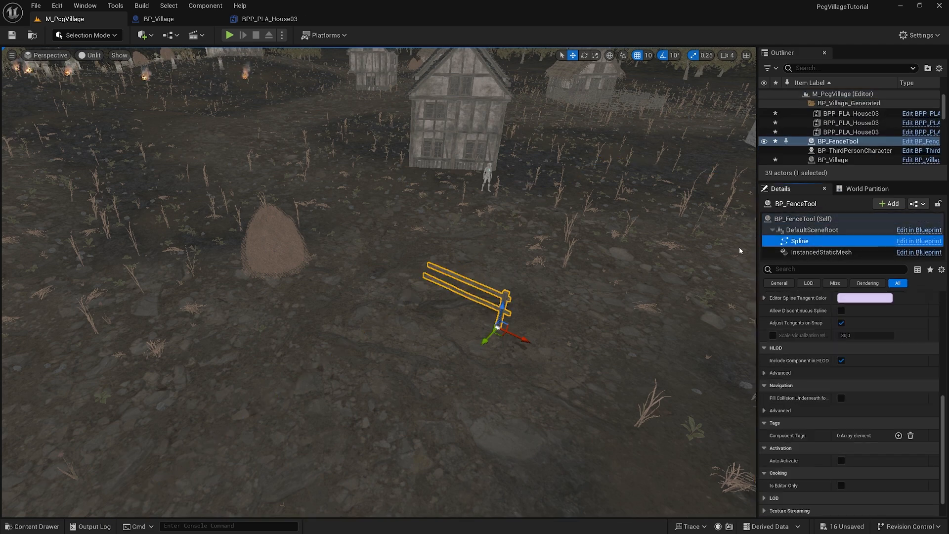
{"action": "left_click_drag", "start_coordinate": [504, 309], "coordinate": [512, 272]}
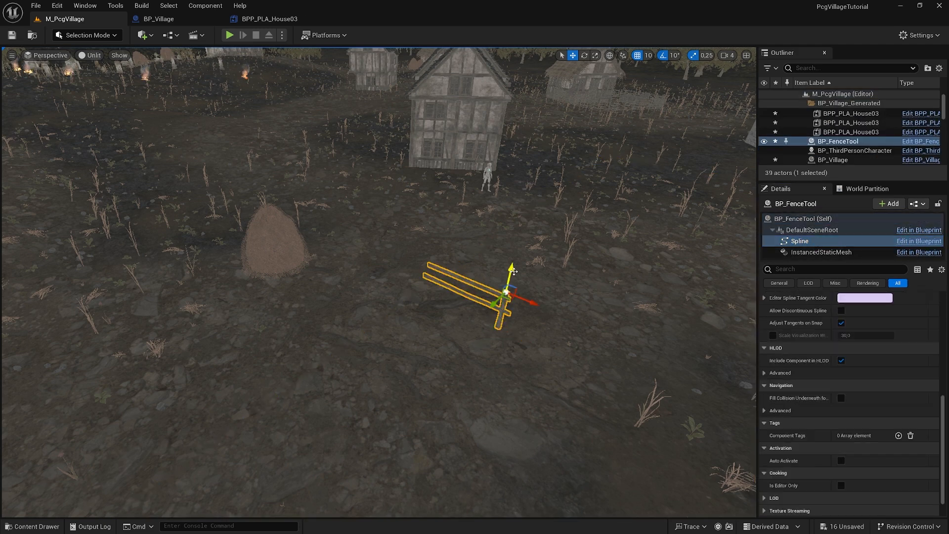
{"action": "key", "text": "ctrl+z"}
{"action": "right_click_drag", "start_coordinate": [563, 295], "coordinate": [579, 289]}
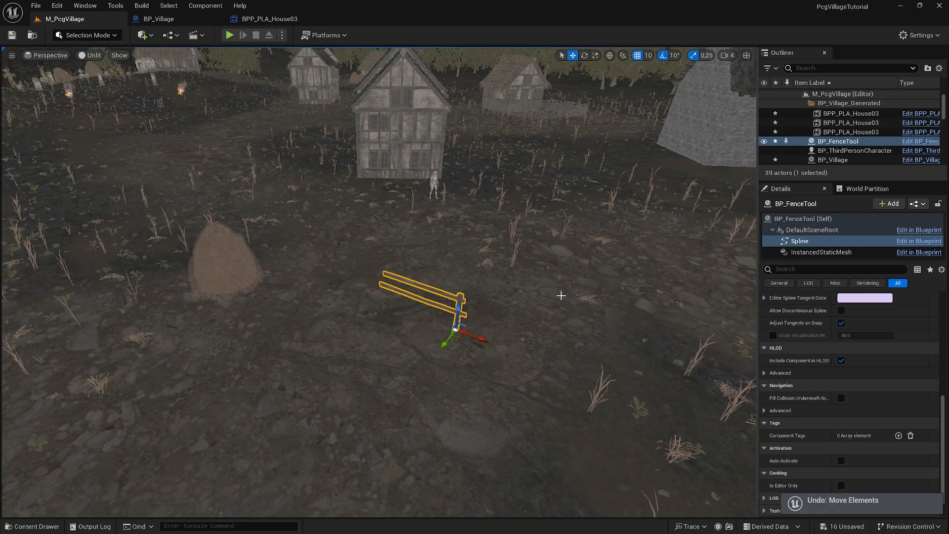
{"action": "key", "text": "g"}
{"action": "right_click_drag", "start_coordinate": [470, 329], "coordinate": [510, 312]}
{"action": "key", "text": "f"}
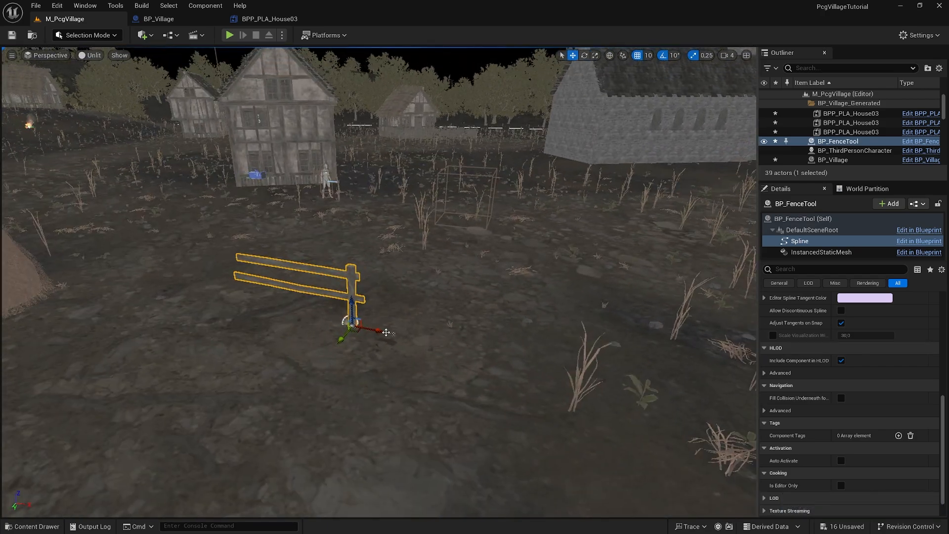
{"action": "left_click_drag", "start_coordinate": [414, 338], "coordinate": [568, 363]}
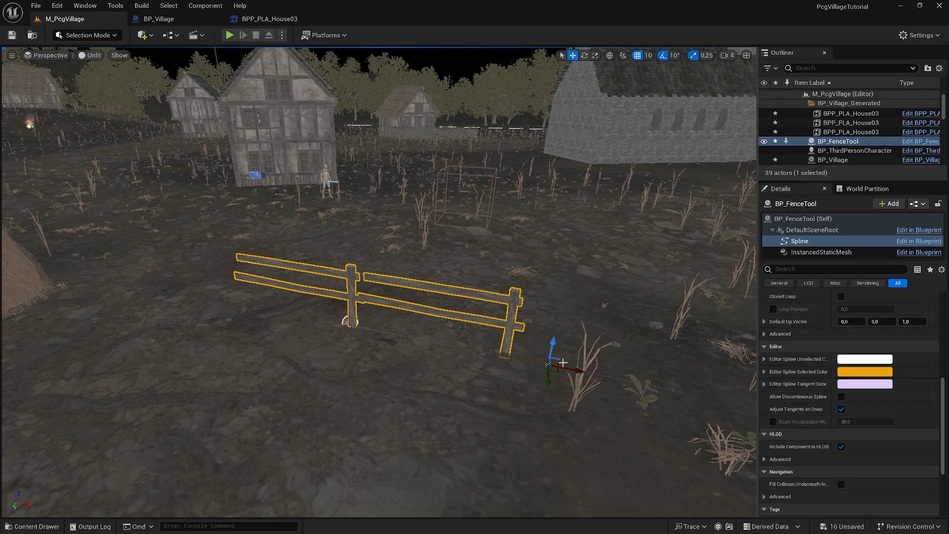
- Extend the fence with further spline points into a long winding line across the field toward the haystacks near the church
{"action": "right_click_drag", "start_coordinate": [561, 363], "coordinate": [600, 358]}
{"action": "right_click_drag", "start_coordinate": [448, 347], "coordinate": [450, 334]}
{"action": "left_click_drag", "start_coordinate": [391, 316], "coordinate": [496, 277]}
{"action": "left_click_drag", "start_coordinate": [473, 322], "coordinate": [678, 321]}
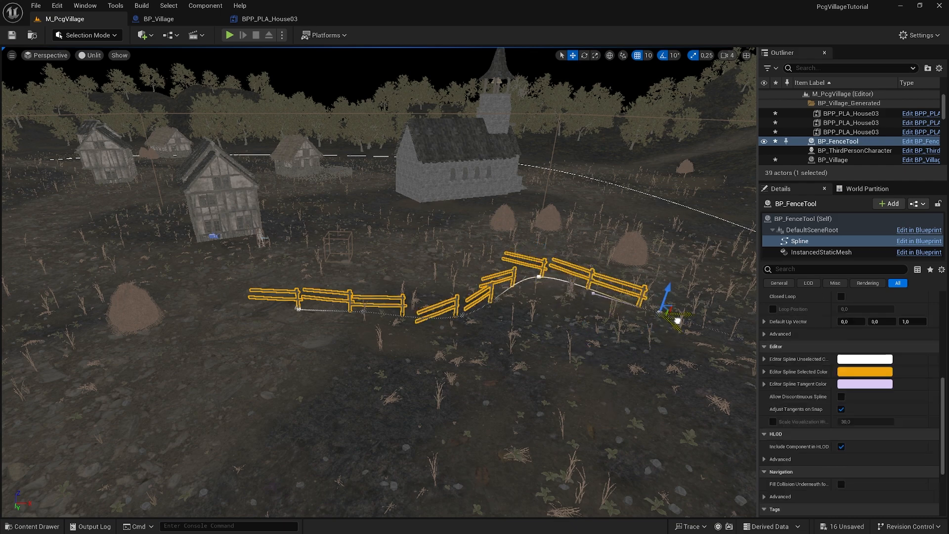
{"action": "right_click_drag", "start_coordinate": [674, 323], "coordinate": [663, 297]}
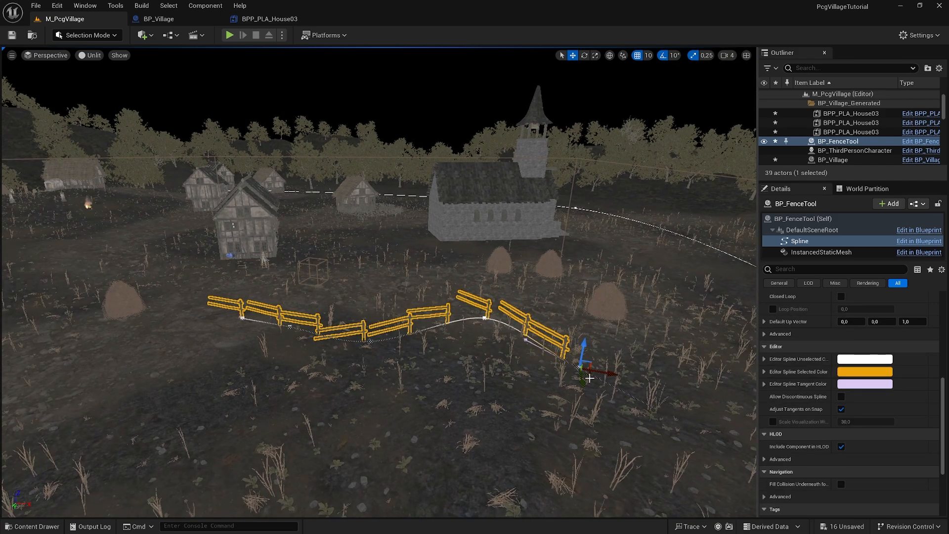
{"action": "left_click_drag", "start_coordinate": [588, 372], "coordinate": [661, 380]}
{"action": "right_click_drag", "start_coordinate": [660, 380], "coordinate": [678, 396]}
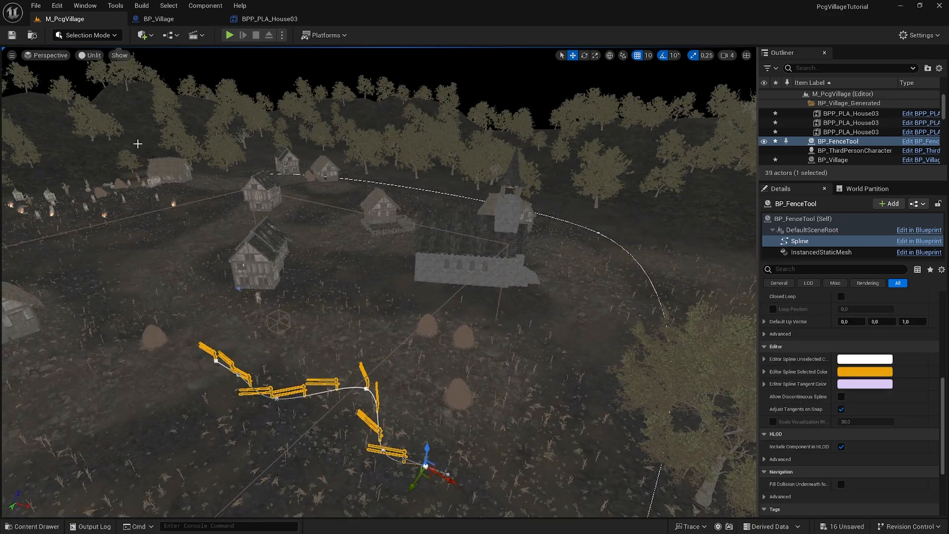
- Preview the village fences in Lit view mode from camera bookmark 1 with Game View on
{"action": "left_click", "coordinate": [94, 56]}
{"action": "left_click", "coordinate": [124, 92]}
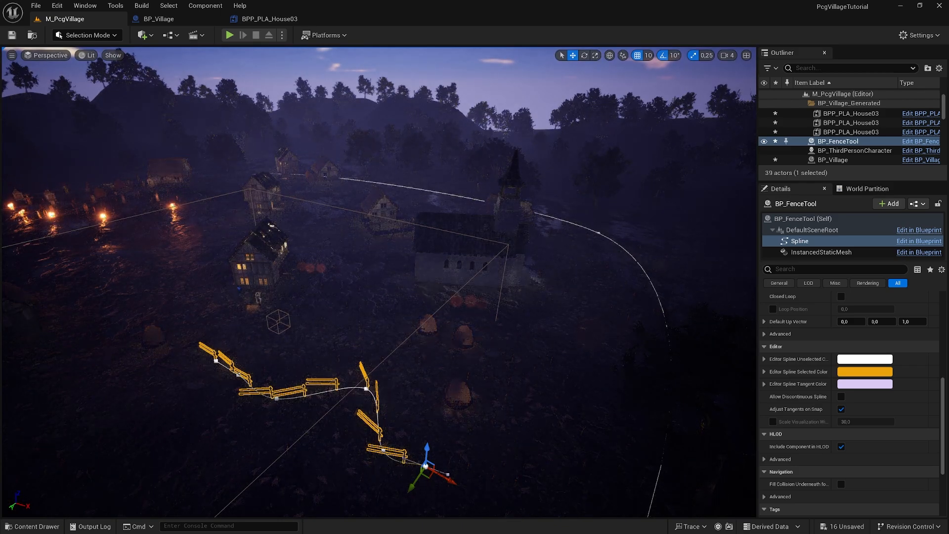
{"action": "key", "text": "1"}
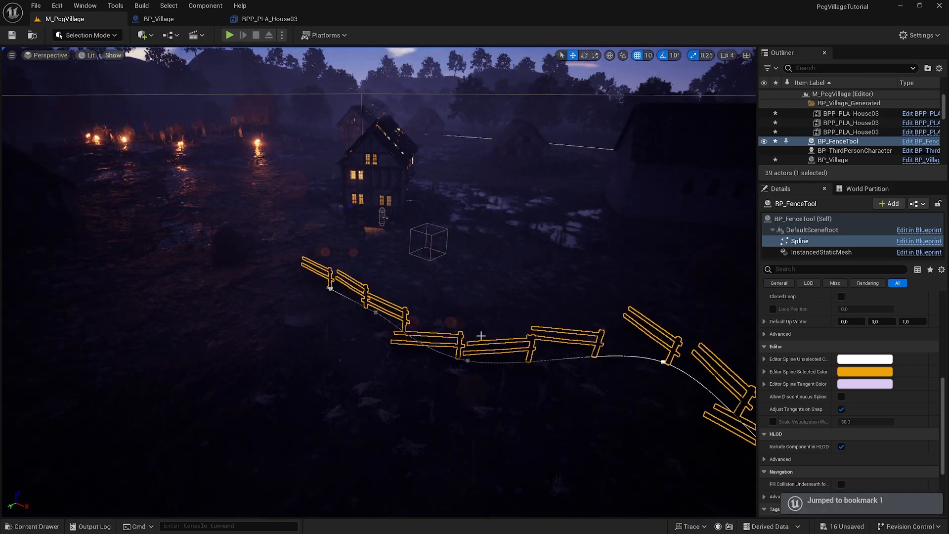
{"action": "key", "text": "g"}
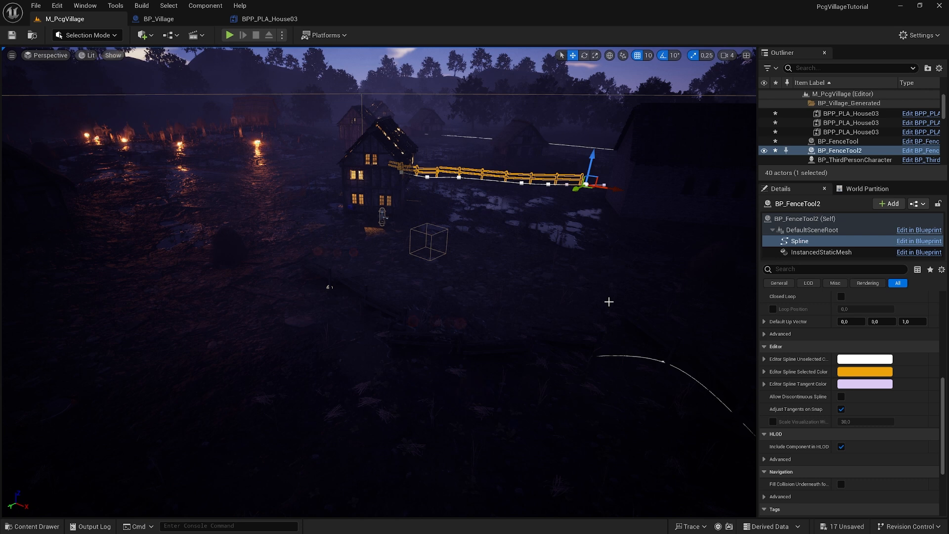
{"action": "key", "text": "g"}
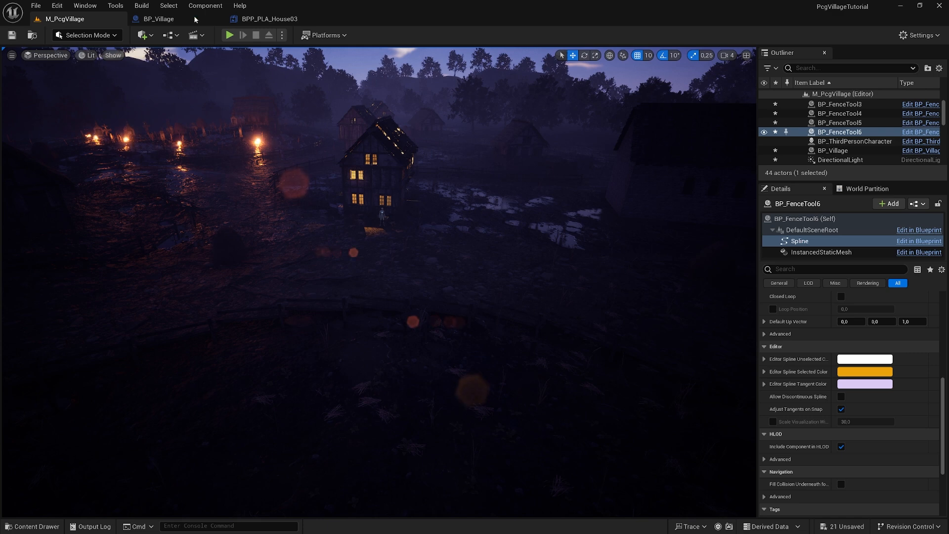
- Switch the viewport to Unlit view mode and inspect the fences around the houses and the cemetery
{"action": "left_click", "coordinate": [87, 55]}
{"action": "left_click", "coordinate": [113, 103]}
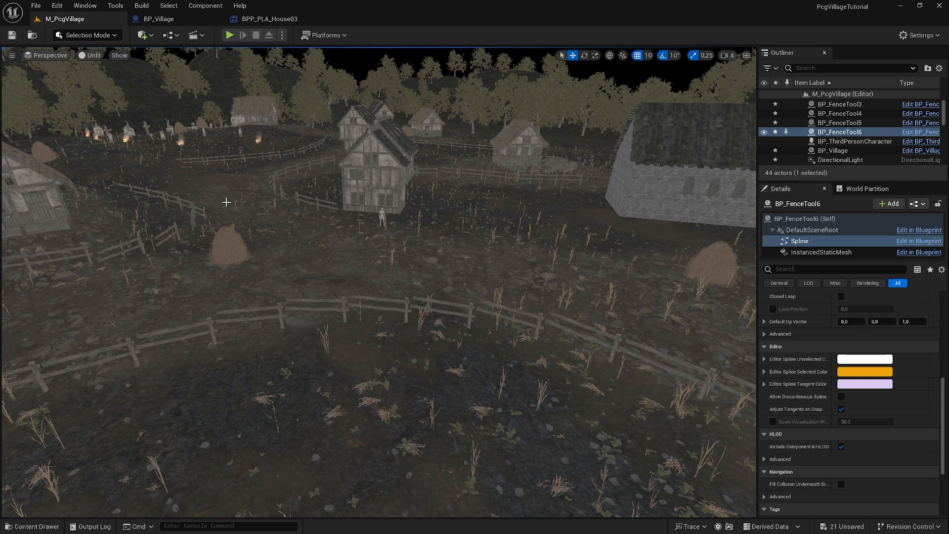
{"action": "key", "text": "a"}
{"action": "right_click_drag", "start_coordinate": [337, 264], "coordinate": [312, 265]}
{"action": "key", "text": "w"}
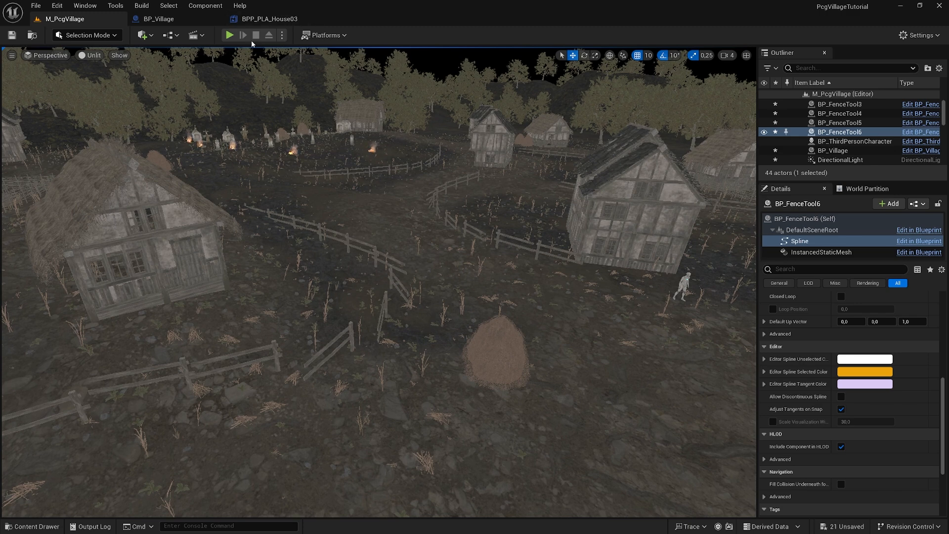
- Open the BP_FenceTool blueprint, dock its editor beside the level in the main window, and minimize the PCG graph window
{"action": "left_click", "coordinate": [42, 525]}
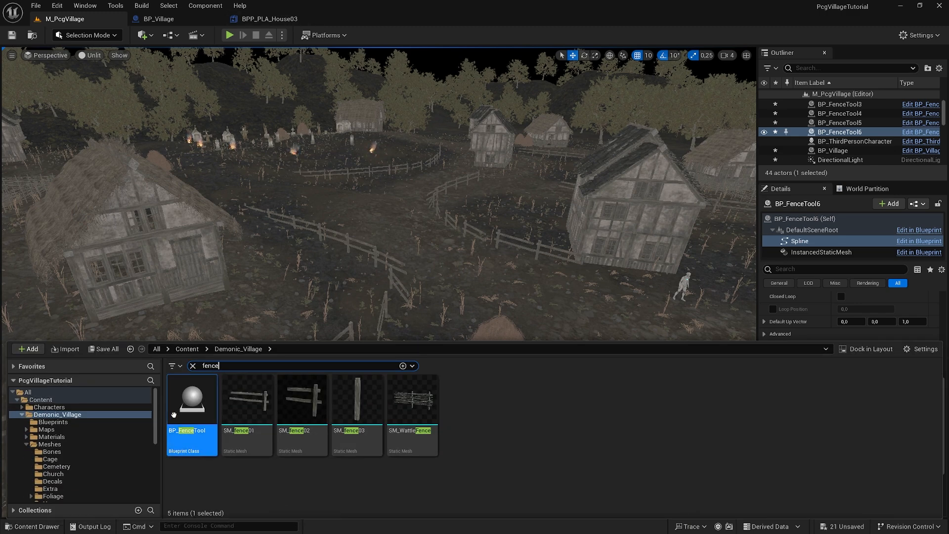
{"action": "double_click", "coordinate": [192, 426]}
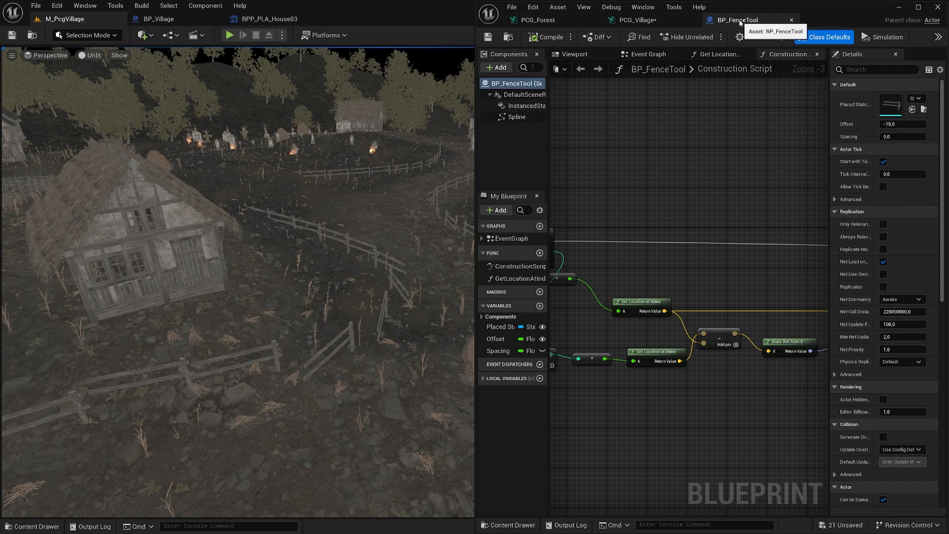
{"action": "left_click_drag", "start_coordinate": [737, 20], "coordinate": [349, 20]}
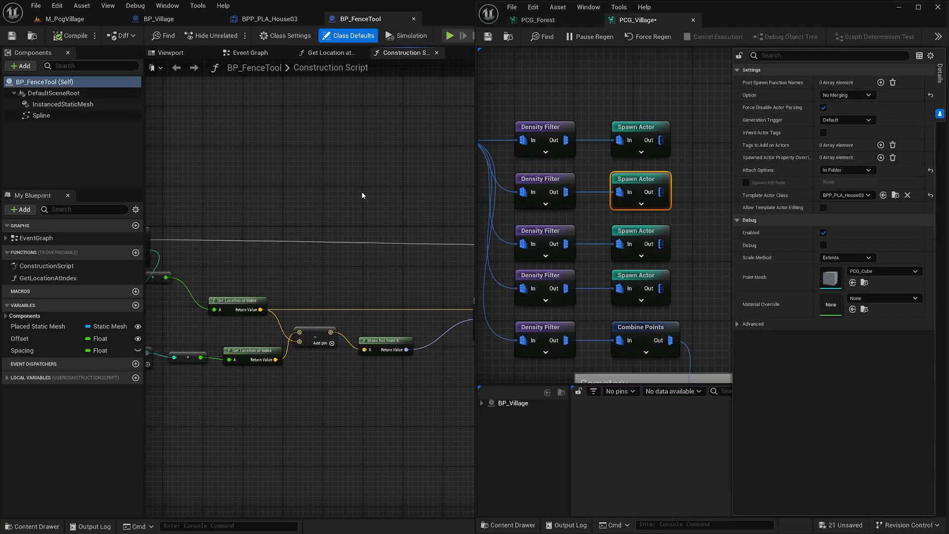
{"action": "left_click", "coordinate": [899, 7]}
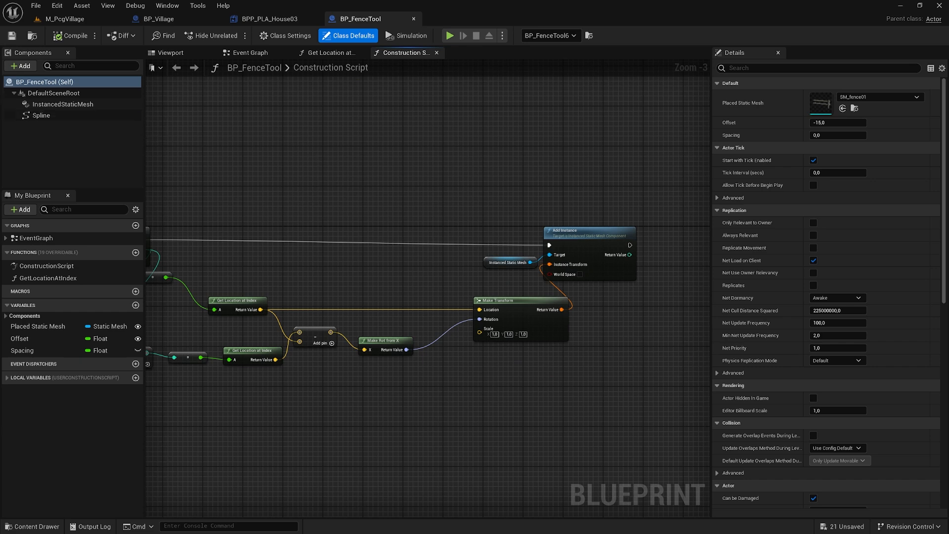
- Look through BP_FenceTool's Construction Script, Event Graph and Get Location at Index function
{"action": "right_click_drag", "start_coordinate": [235, 172], "coordinate": [462, 144]}
{"action": "scroll", "coordinate": [390, 137], "scroll_direction": "down", "scroll_amount": 1}
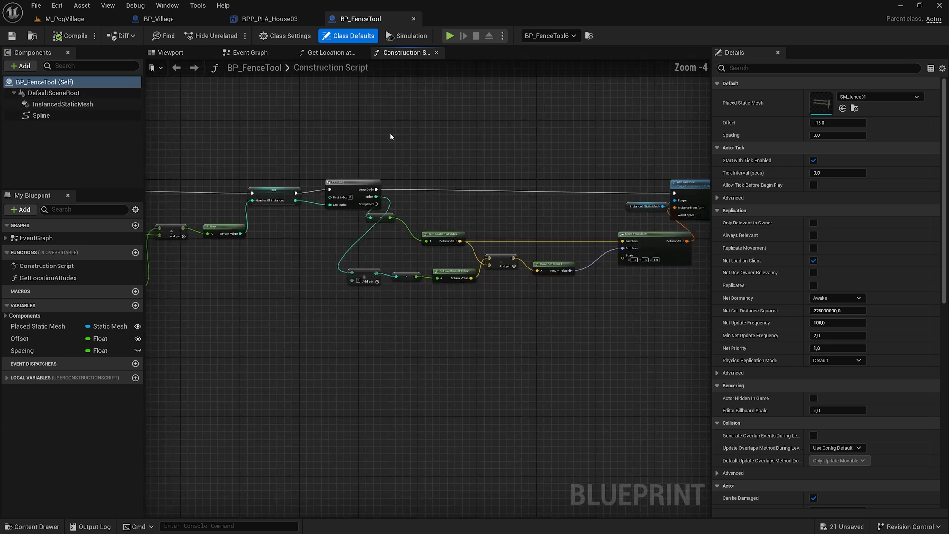
{"action": "right_click_drag", "start_coordinate": [308, 127], "coordinate": [409, 143]}
{"action": "left_click", "coordinate": [257, 58]}
{"action": "right_click_drag", "start_coordinate": [364, 265], "coordinate": [527, 275]}
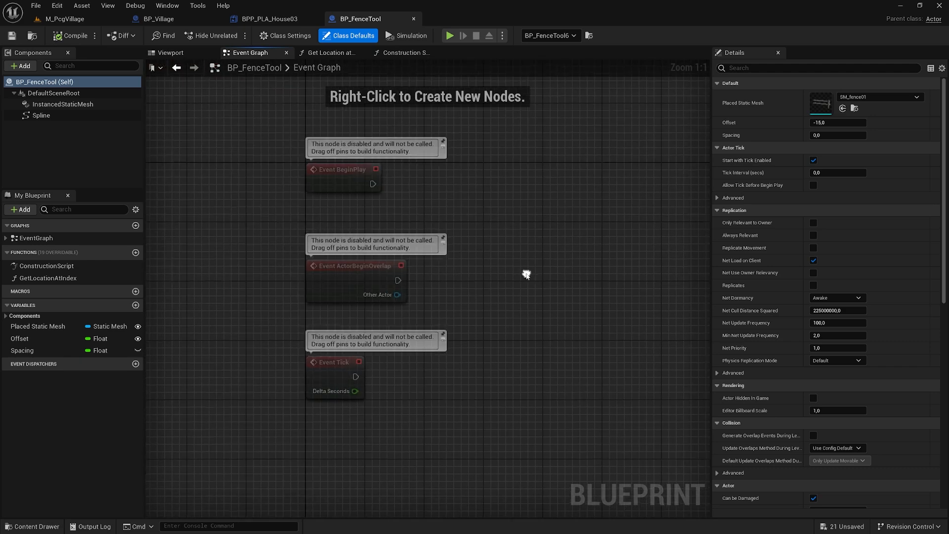
{"action": "left_click", "coordinate": [329, 54]}
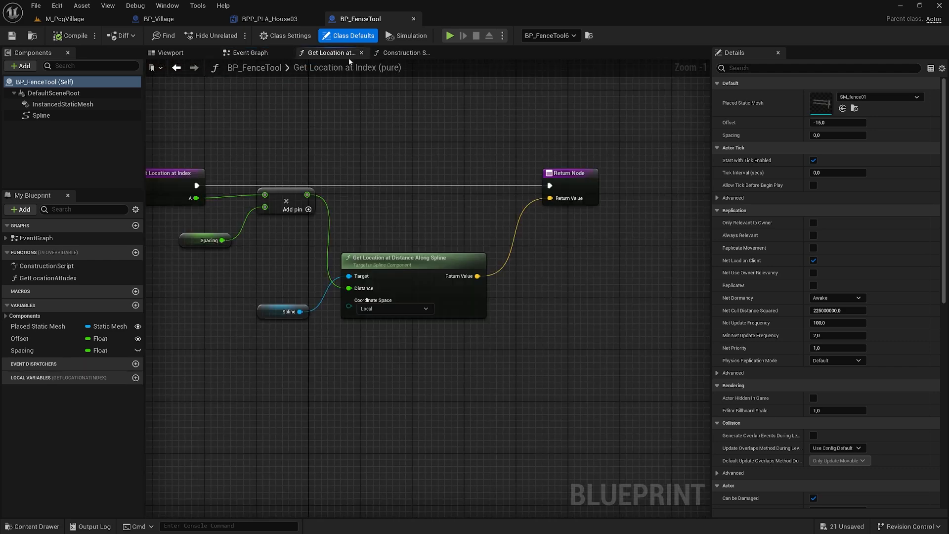
{"action": "left_click", "coordinate": [403, 52]}
{"action": "scroll", "coordinate": [339, 180], "scroll_direction": "down", "scroll_amount": 4}
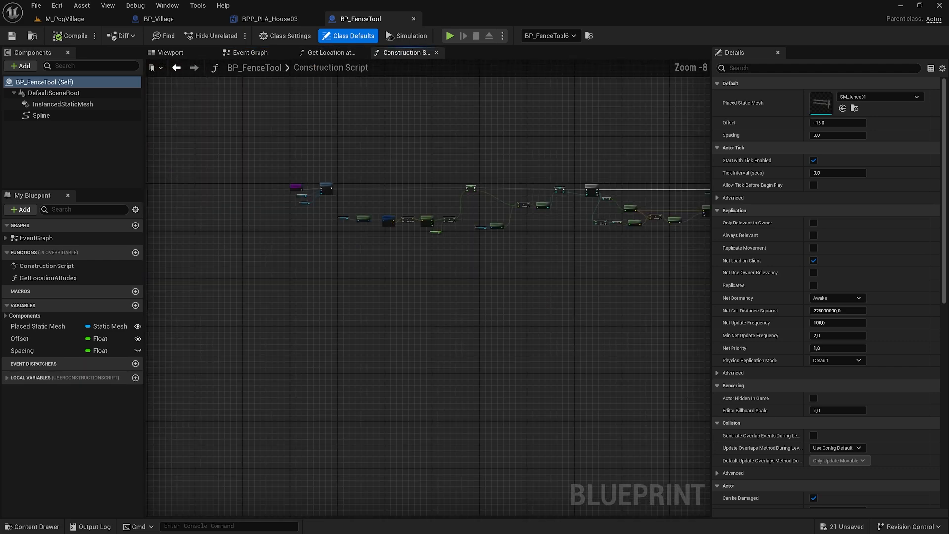
{"action": "scroll", "coordinate": [229, 218], "scroll_direction": "up", "scroll_amount": 4}
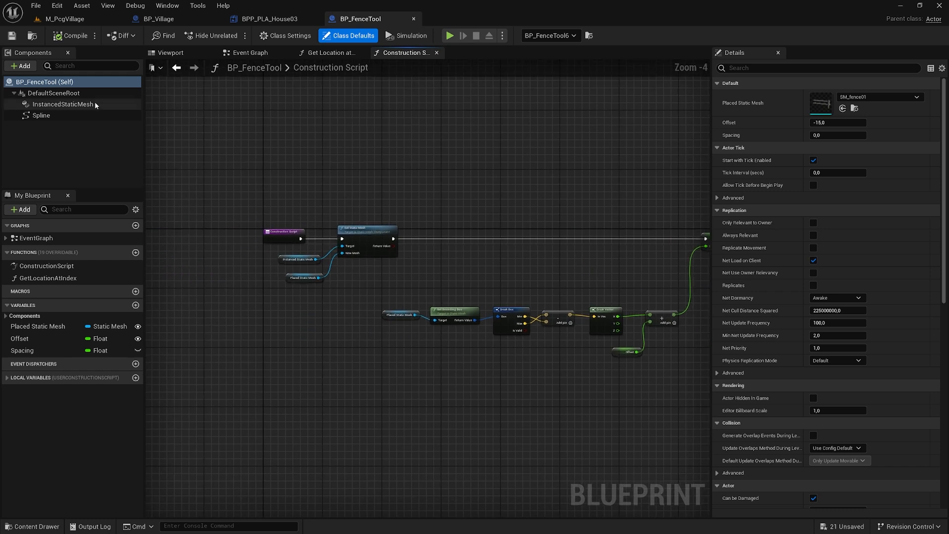
- Examine the InstancedStaticMesh component and how the Construction Script's Set Static Mesh node uses the Placed Static Mesh variable
{"action": "left_click", "coordinate": [72, 105]}
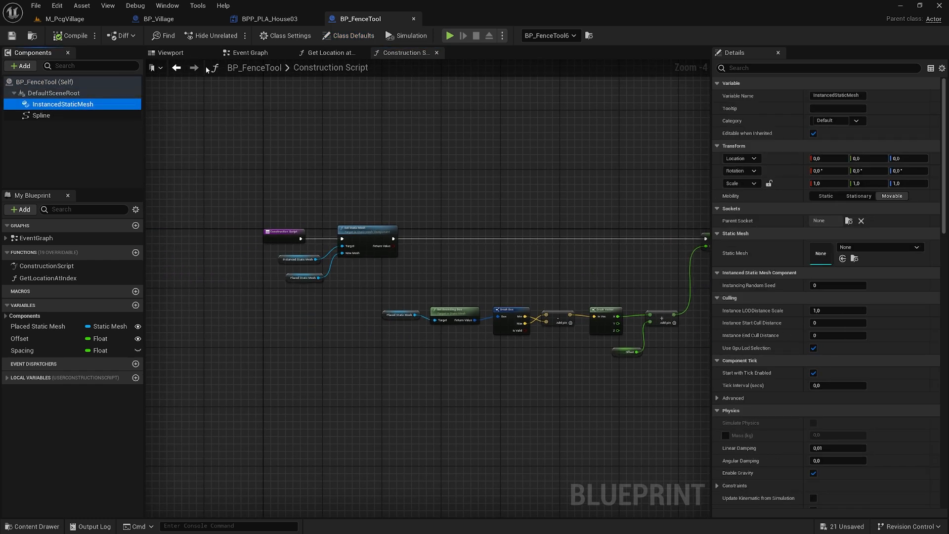
{"action": "left_click", "coordinate": [173, 53]}
{"action": "left_click", "coordinate": [250, 52]}
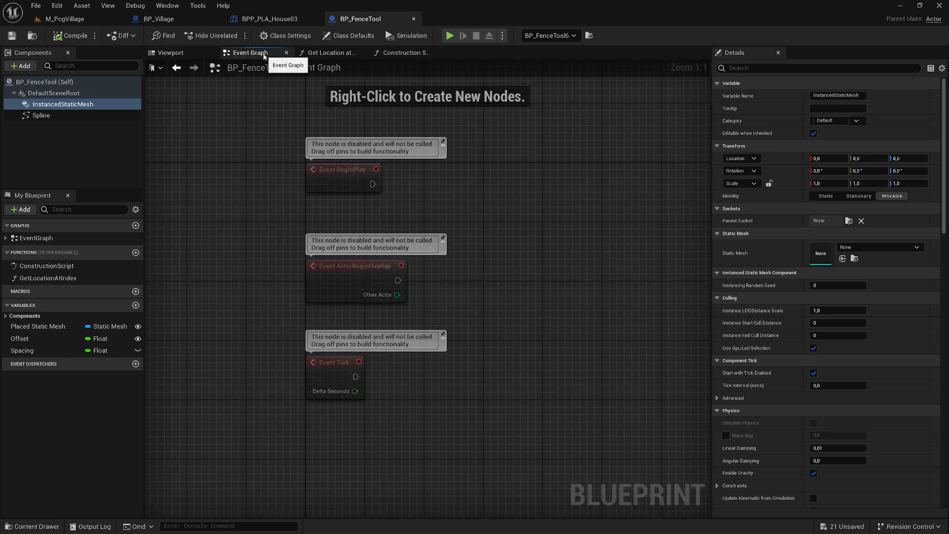
{"action": "left_click", "coordinate": [413, 53]}
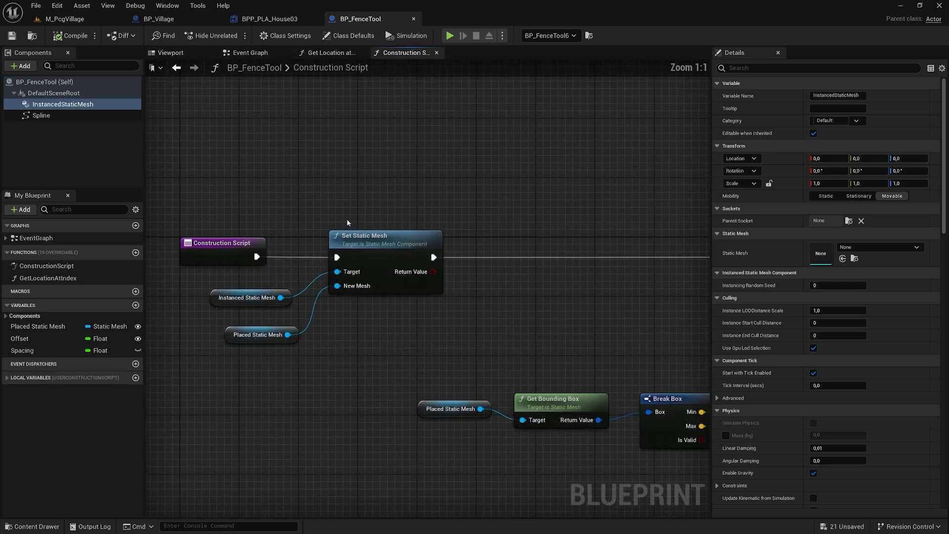
{"action": "left_click_drag", "start_coordinate": [225, 188], "coordinate": [445, 356]}
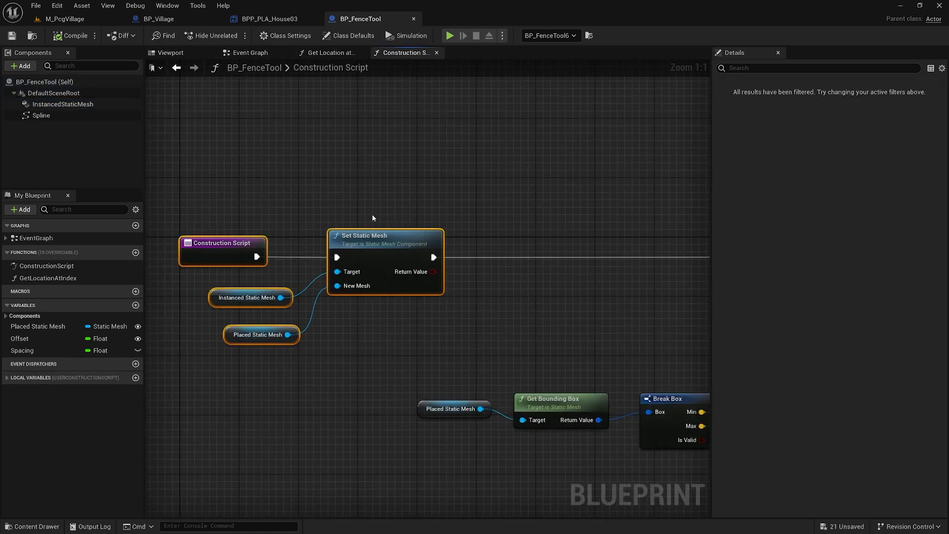
{"action": "left_click", "coordinate": [383, 200]}
{"action": "left_click", "coordinate": [381, 240]}
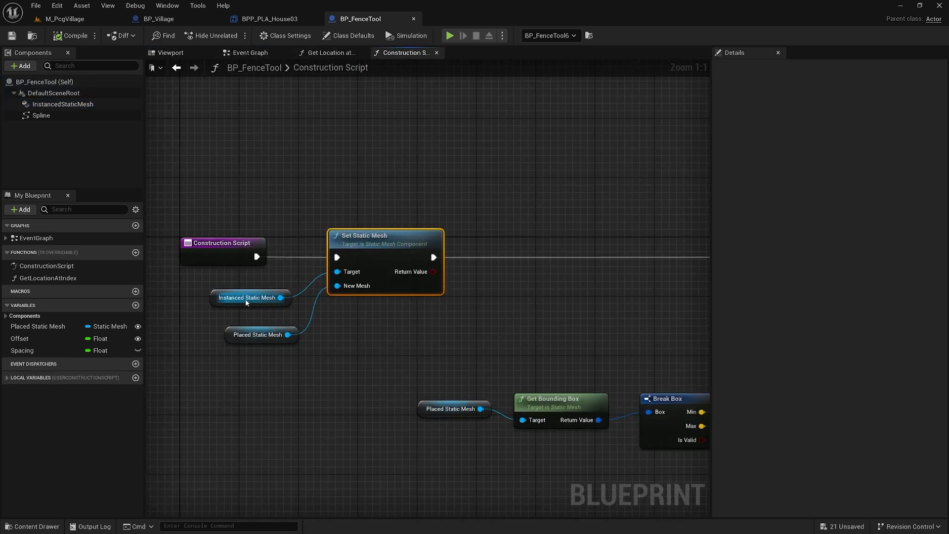
{"action": "left_click", "coordinate": [51, 328]}
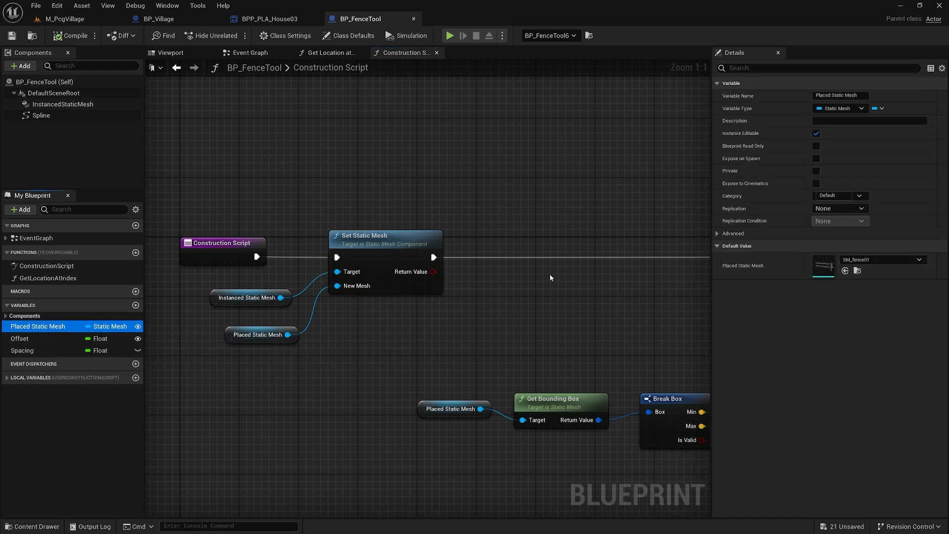
{"action": "left_click", "coordinate": [406, 234]}
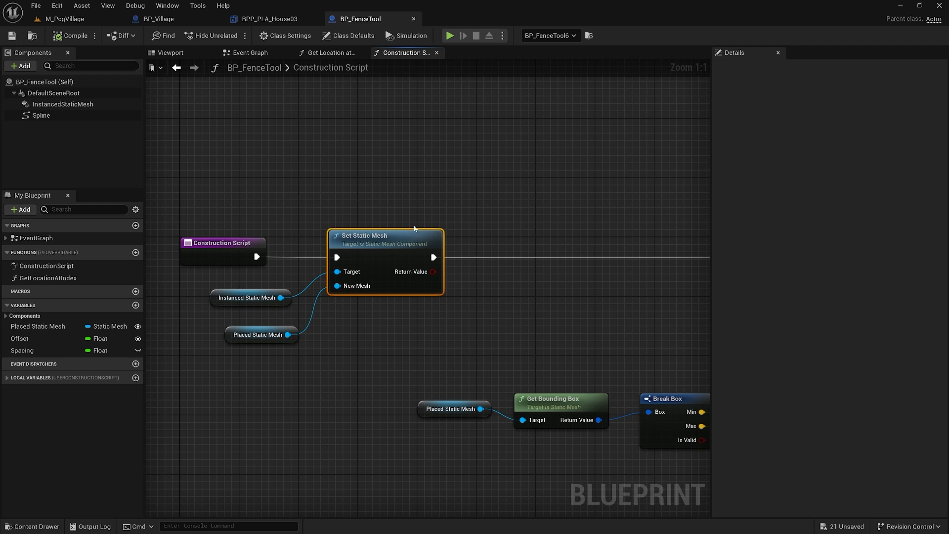
- Trace the Construction Script nodes from Get Bounding Box through Break Box, Break Vector and Offset to the Spacing setter
{"action": "right_click_drag", "start_coordinate": [635, 317], "coordinate": [433, 231]}
{"action": "scroll", "coordinate": [382, 265], "scroll_direction": "down", "scroll_amount": 1}
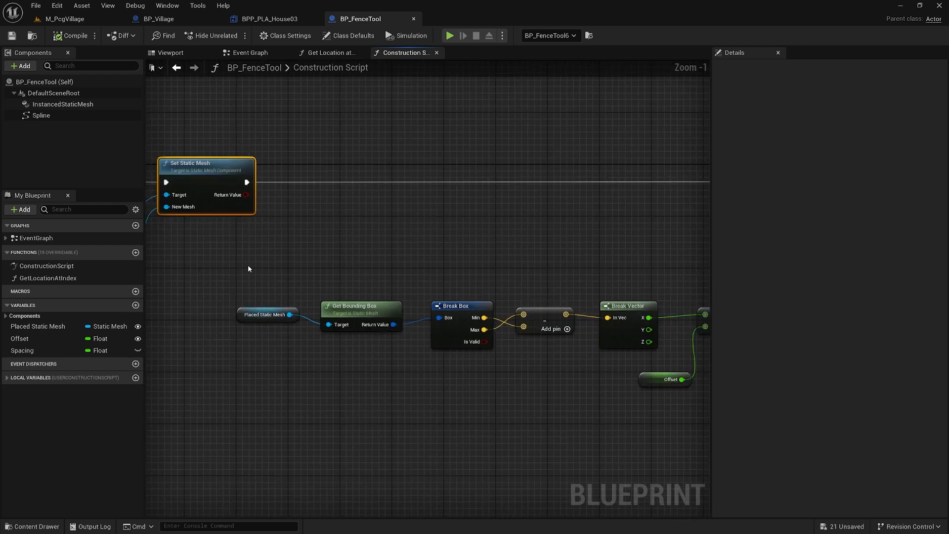
{"action": "left_click_drag", "start_coordinate": [249, 268], "coordinate": [390, 356]}
{"action": "right_click_drag", "start_coordinate": [464, 398], "coordinate": [387, 397]}
{"action": "left_click_drag", "start_coordinate": [378, 257], "coordinate": [501, 369]}
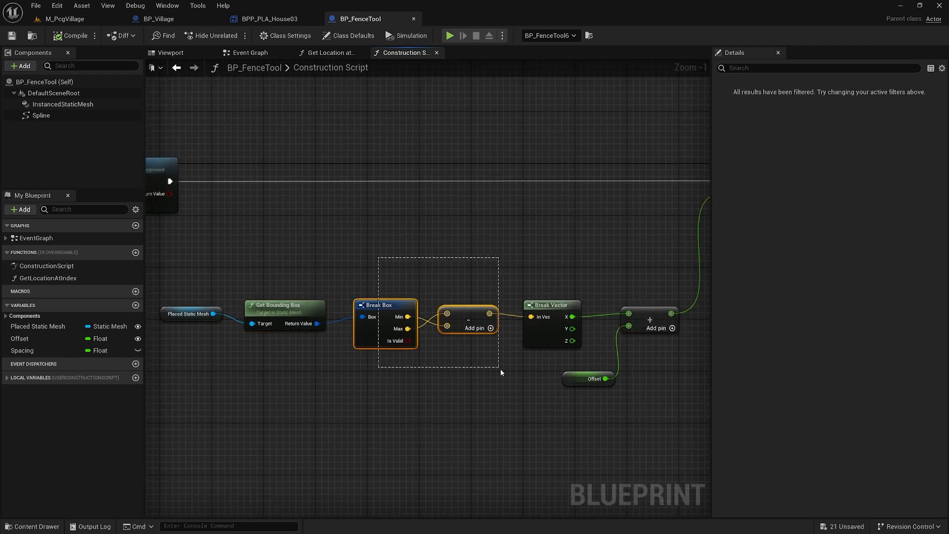
{"action": "right_click_drag", "start_coordinate": [534, 398], "coordinate": [437, 397]}
{"action": "left_click_drag", "start_coordinate": [424, 238], "coordinate": [614, 388]}
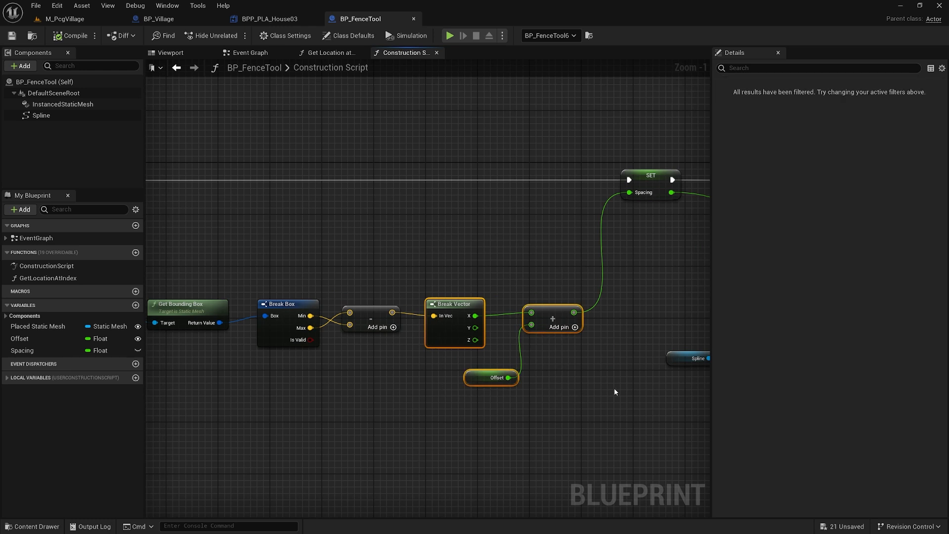
{"action": "right_click_drag", "start_coordinate": [615, 392], "coordinate": [449, 388]}
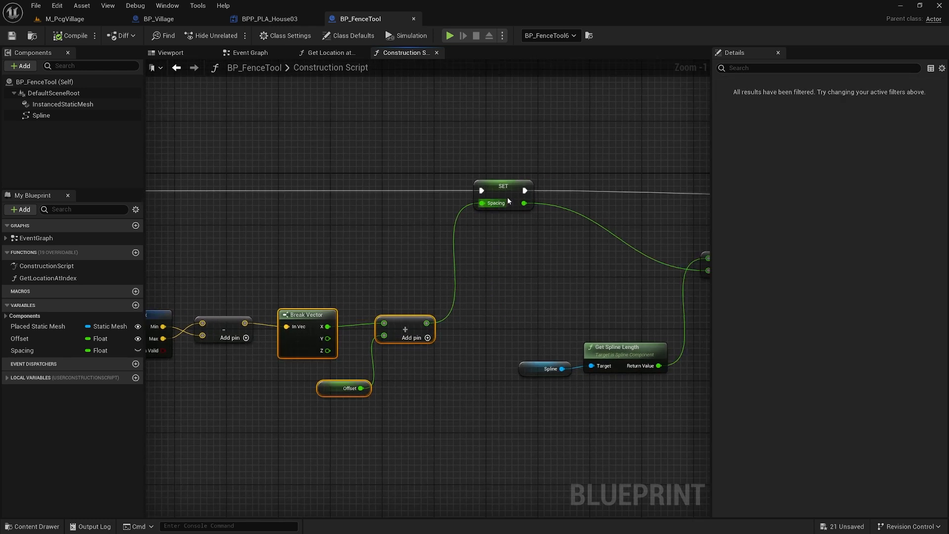
- Trace the Construction Script from the Spacing setter through the spline-length division and Floor to Number Of Instances and the For Loop
{"action": "left_click", "coordinate": [505, 195]}
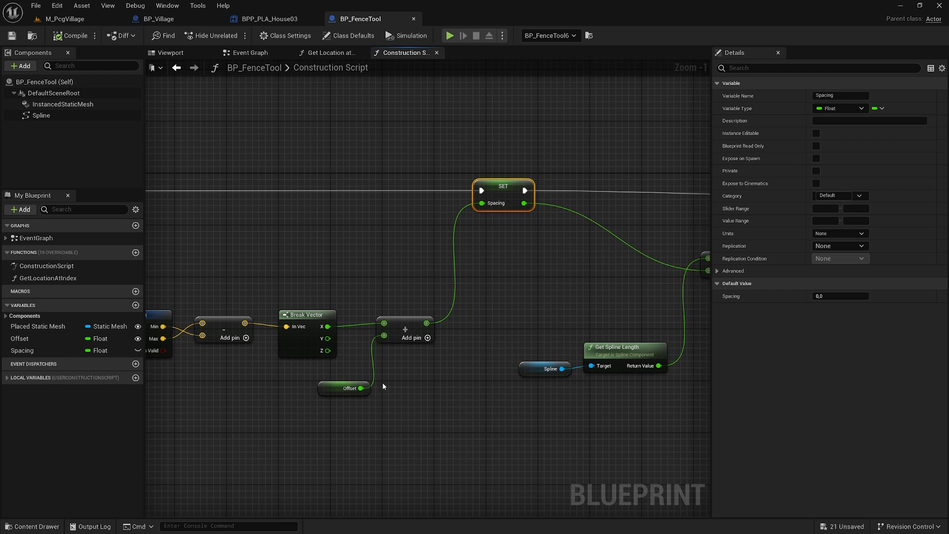
{"action": "right_click_drag", "start_coordinate": [612, 285], "coordinate": [321, 286]}
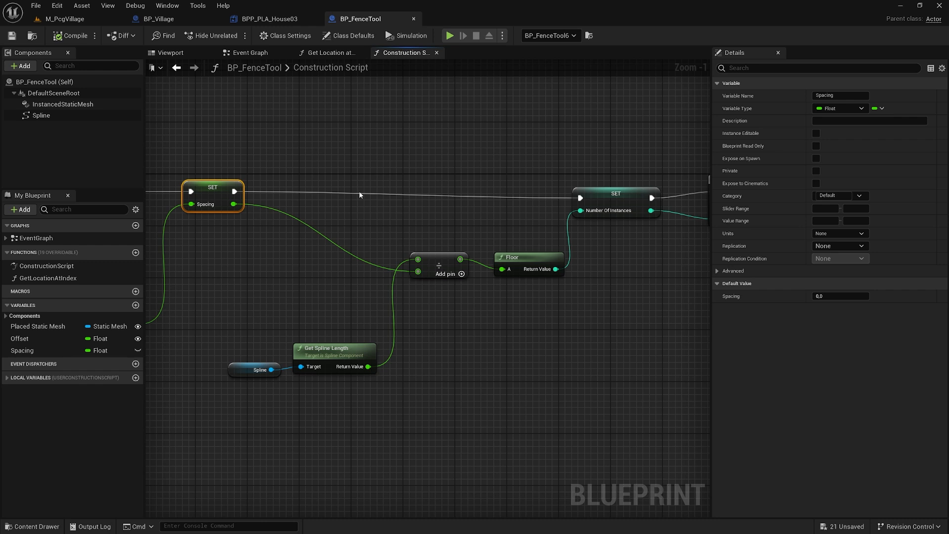
{"action": "right_click_drag", "start_coordinate": [359, 191], "coordinate": [277, 213]}
{"action": "left_click", "coordinate": [528, 222]}
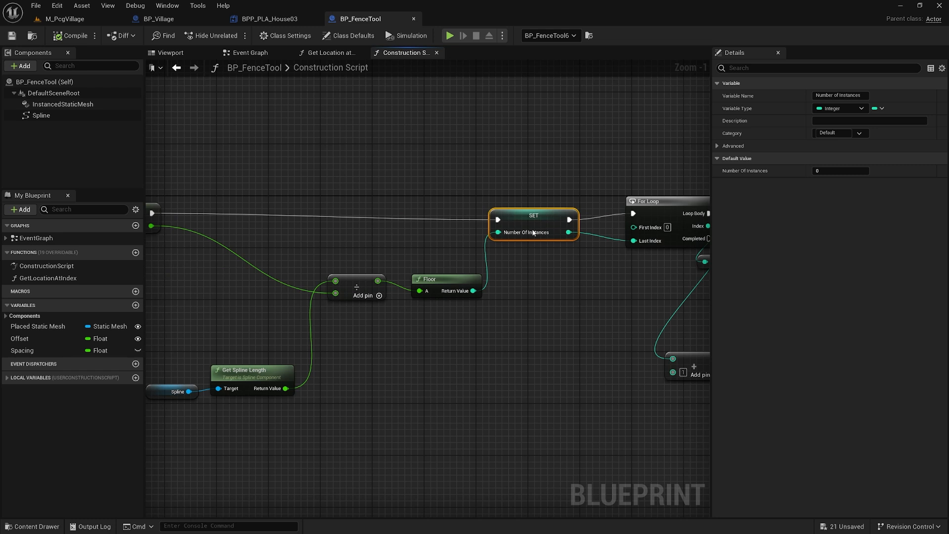
{"action": "right_click_drag", "start_coordinate": [601, 303], "coordinate": [459, 297]}
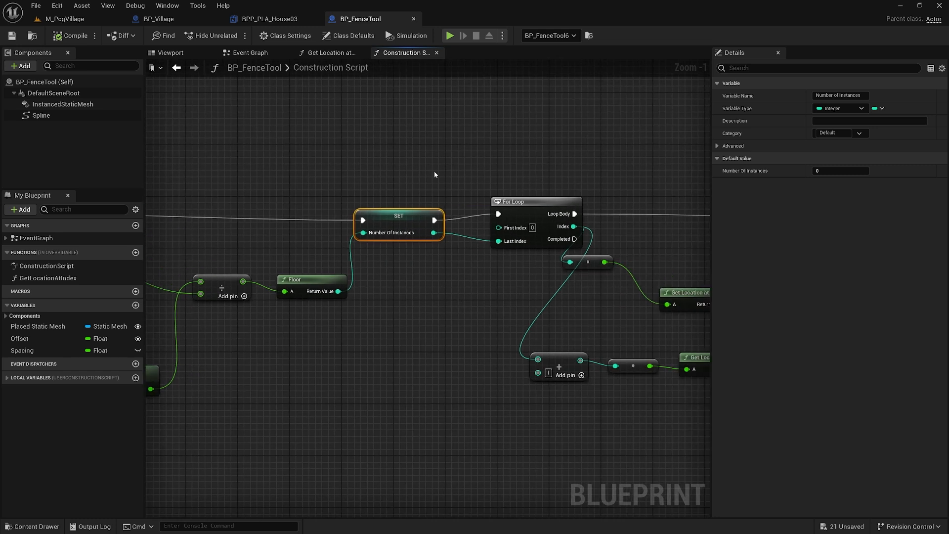
{"action": "right_click_drag", "start_coordinate": [434, 174], "coordinate": [415, 155]}
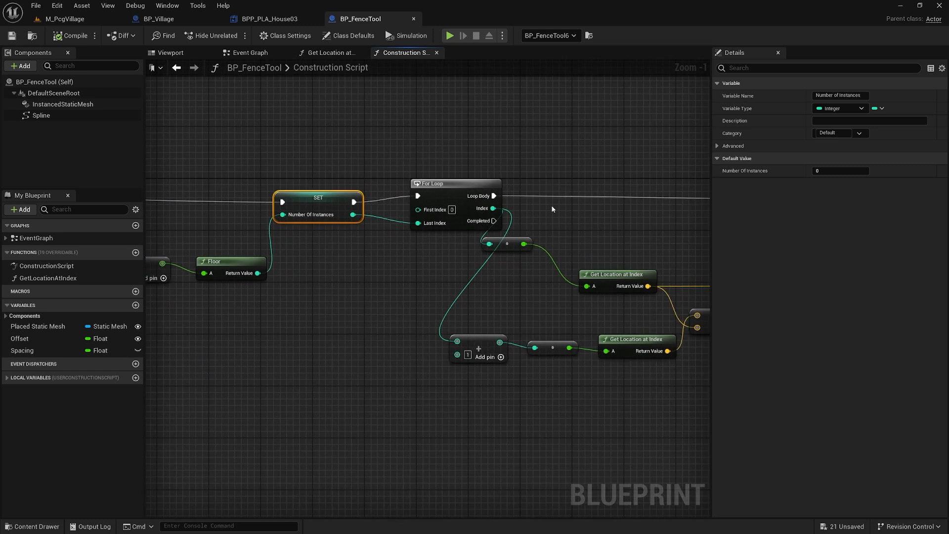
- Examine how the Get Location at Index function multiplies the index by Spacing and gets the location at that distance along the spline
{"action": "right_click_drag", "start_coordinate": [533, 172], "coordinate": [339, 151]}
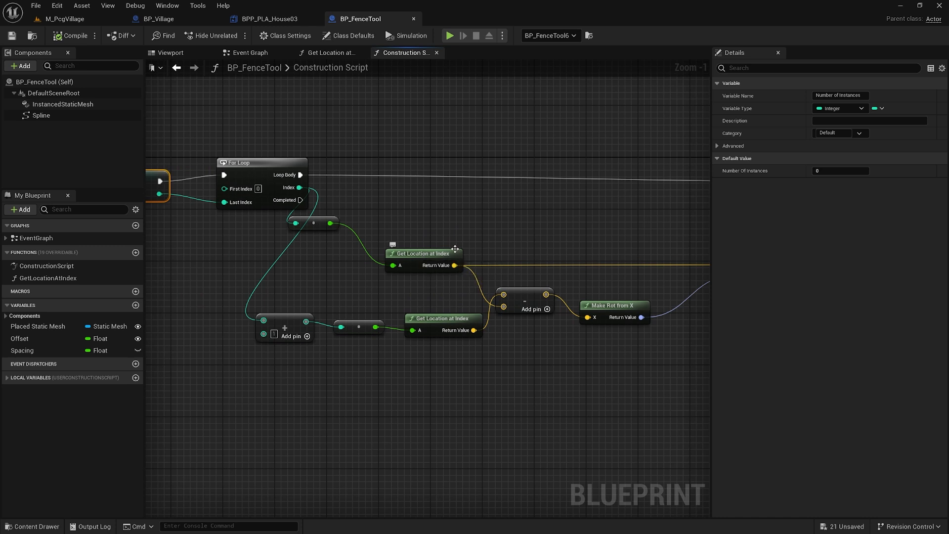
{"action": "scroll", "coordinate": [460, 228], "scroll_direction": "down", "scroll_amount": 2}
{"action": "scroll", "coordinate": [448, 247], "scroll_direction": "up", "scroll_amount": 1}
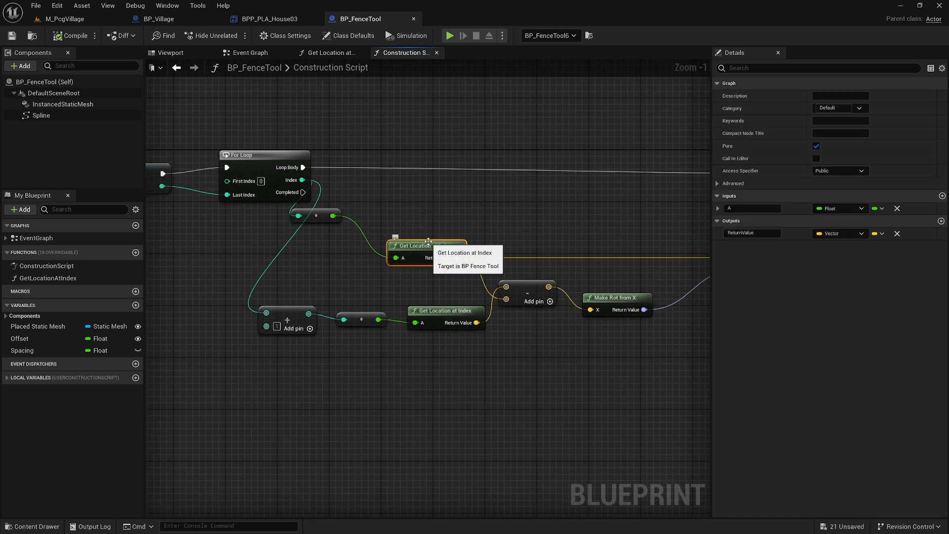
{"action": "double_click", "coordinate": [402, 242]}
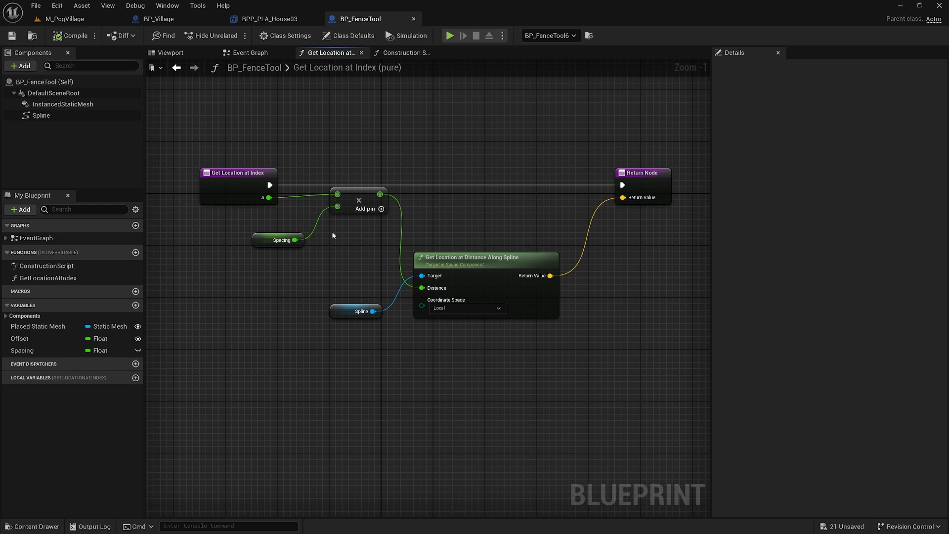
{"action": "left_click_drag", "start_coordinate": [350, 233], "coordinate": [519, 316]}
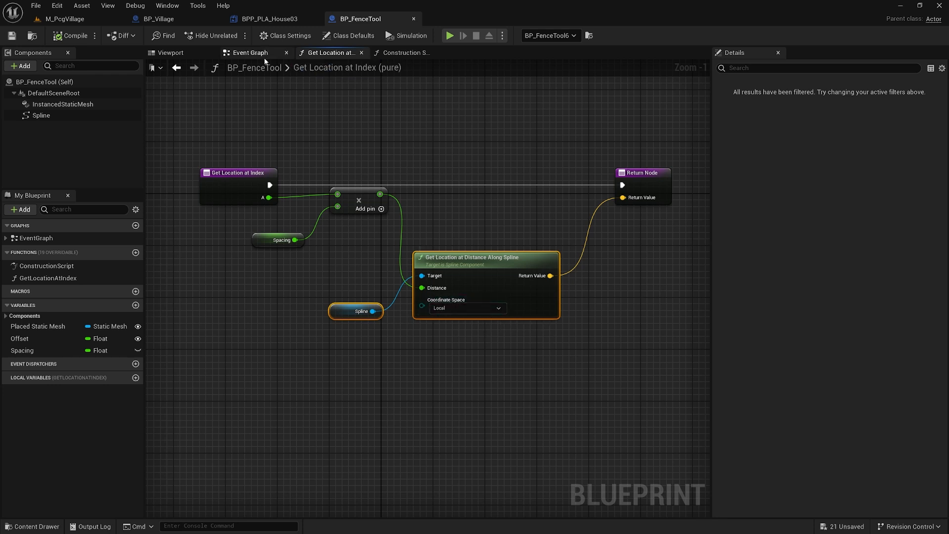
{"action": "left_click", "coordinate": [402, 52]}
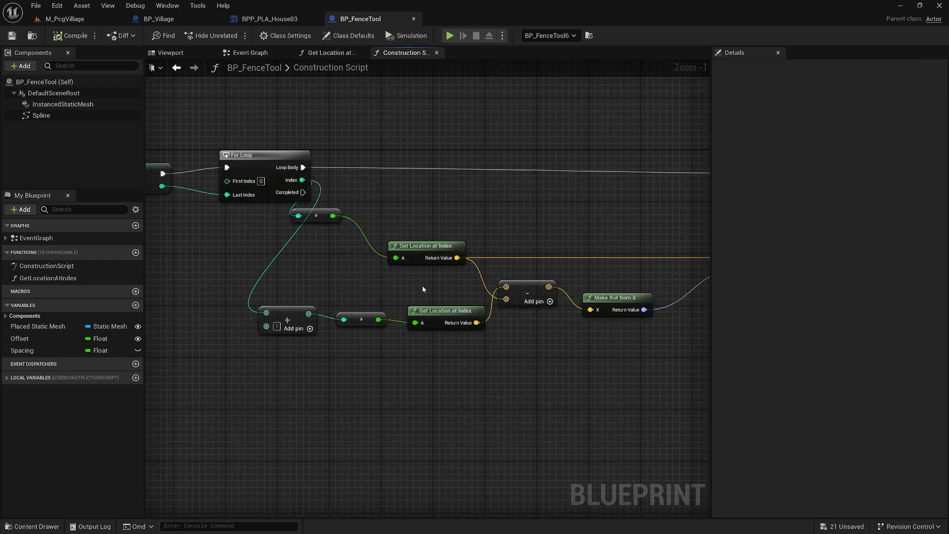
- Examine how the Construction Script subtracts the two Get Location at Index results to drive Make Rot from X
{"action": "right_click_drag", "start_coordinate": [459, 224], "coordinate": [414, 206]}
{"action": "left_click", "coordinate": [395, 232]}
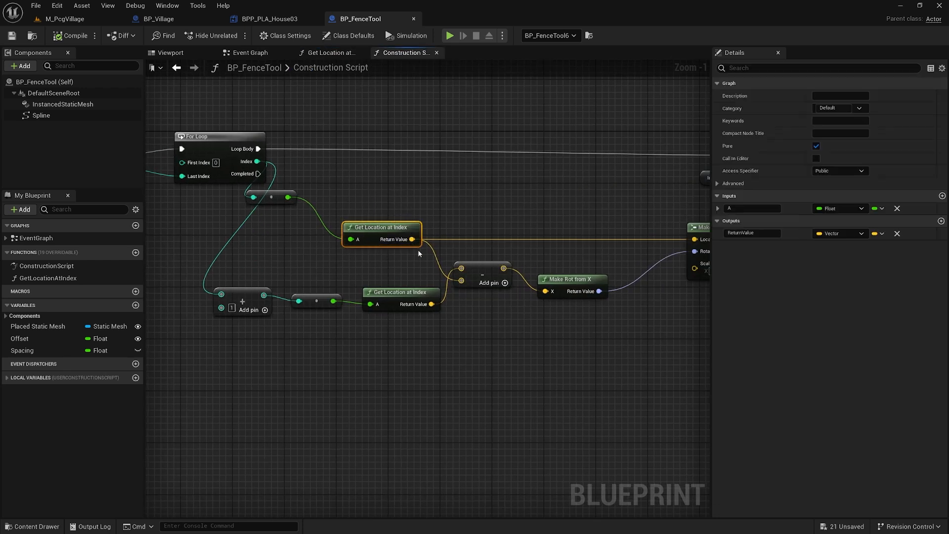
{"action": "left_click_drag", "start_coordinate": [416, 261], "coordinate": [472, 302]}
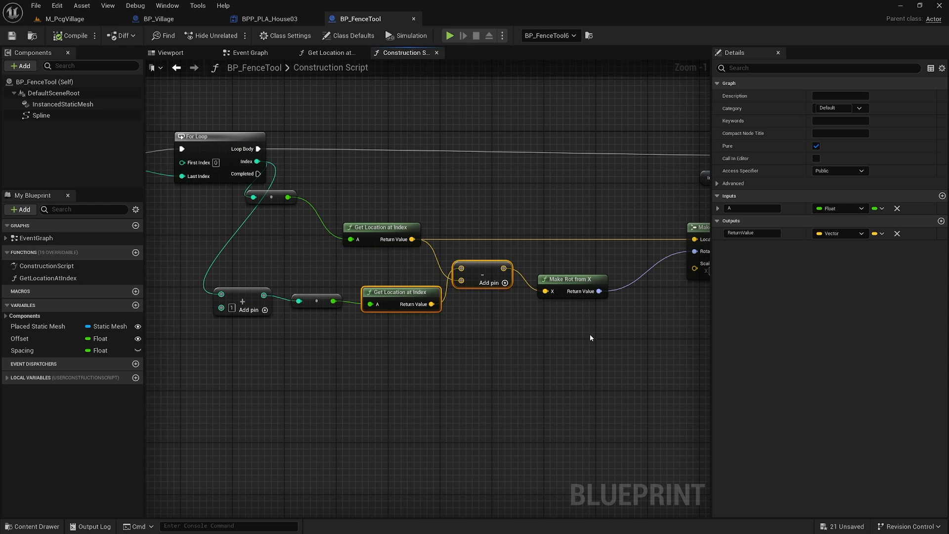
{"action": "scroll", "coordinate": [519, 324], "scroll_direction": "down", "scroll_amount": 2}
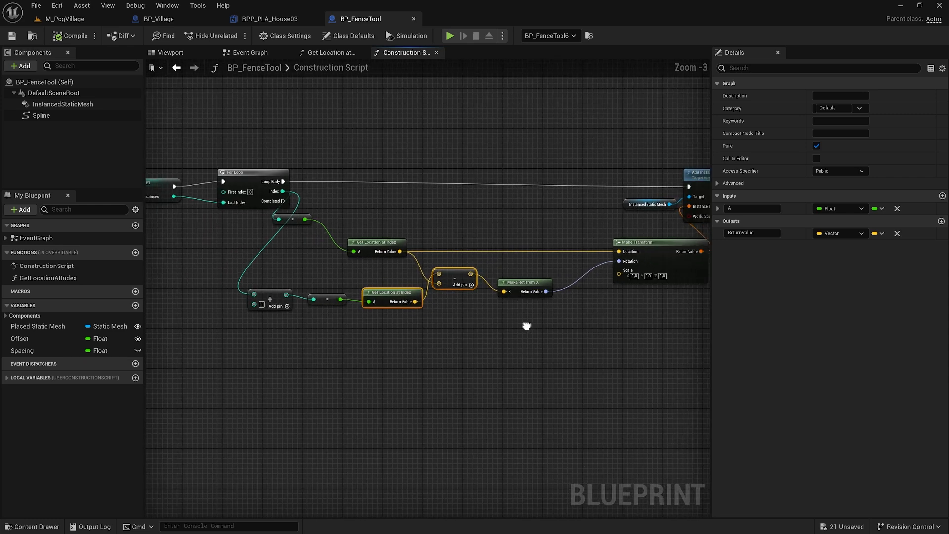
- Move the Add Instance, Instanced Static Mesh and Make Transform nodes together closer to Make Rot from X
{"action": "left_click_drag", "start_coordinate": [587, 158], "coordinate": [663, 253]}
{"action": "left_click_drag", "start_coordinate": [677, 170], "coordinate": [636, 171]}
{"action": "right_click_drag", "start_coordinate": [661, 310], "coordinate": [676, 286]}
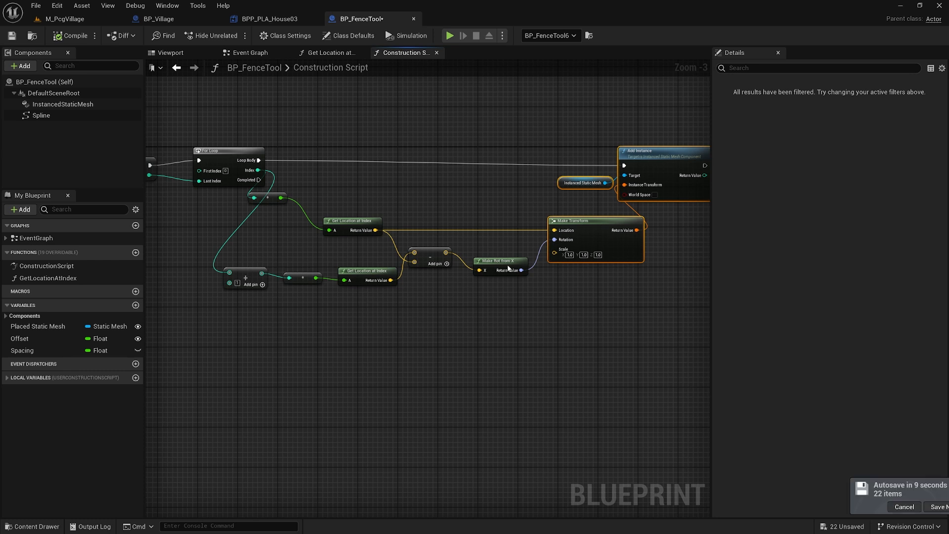
{"action": "left_click", "coordinate": [559, 307]}
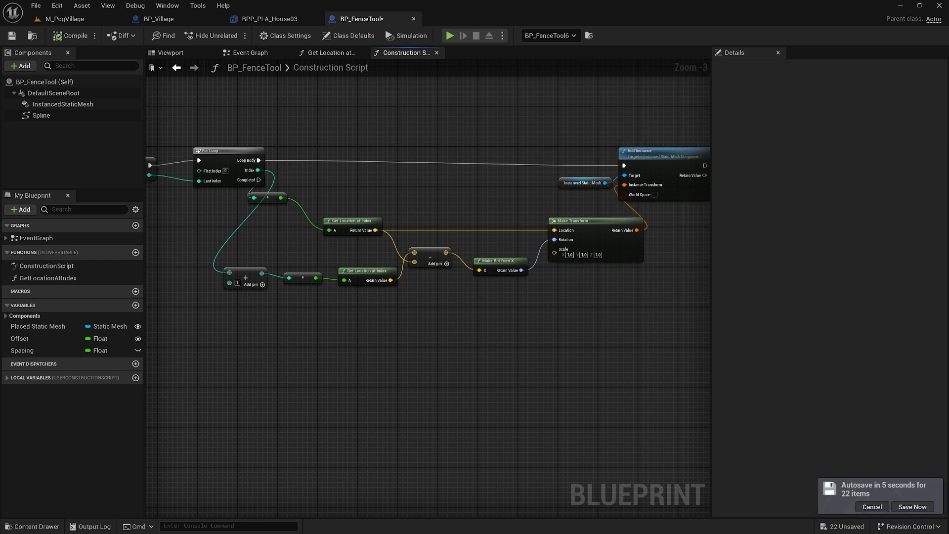
- Disconnect Make Rot from X from Make Transform's Rotation and feed that input from a new Find Look at Rotation node
{"action": "left_click", "coordinate": [554, 242], "text": "alt"}
{"action": "left_click_drag", "start_coordinate": [554, 242], "coordinate": [540, 305]}
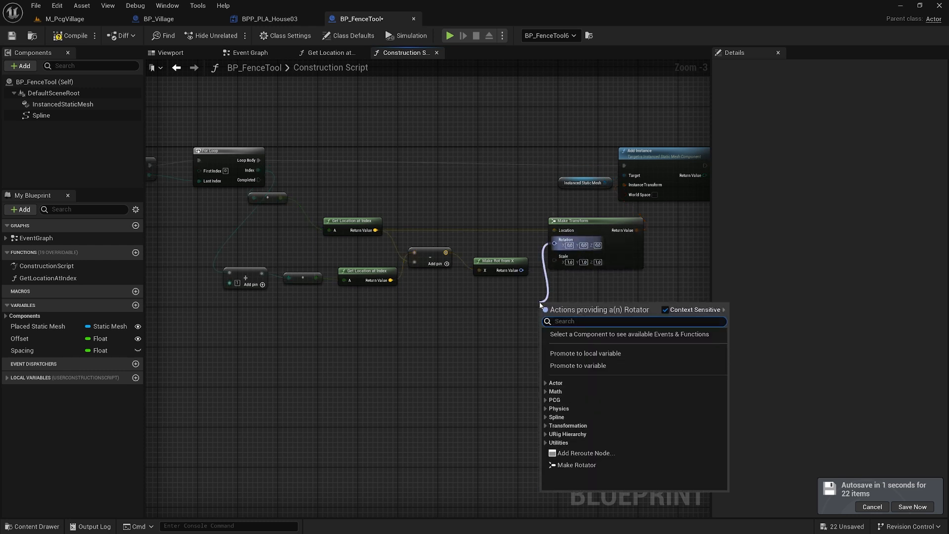
{"action": "type", "text": "fgi"}
{"action": "key", "text": "BackSpace"}
{"action": "key", "text": "BackSpace"}
{"action": "key", "text": "BackSpace"}
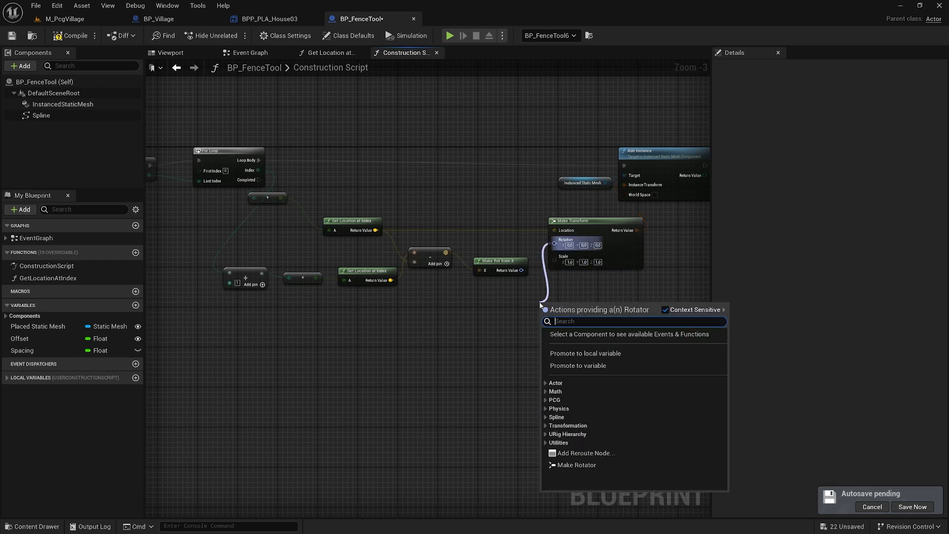
{"action": "type", "text": "fin"}
{"action": "key", "text": "Return"}
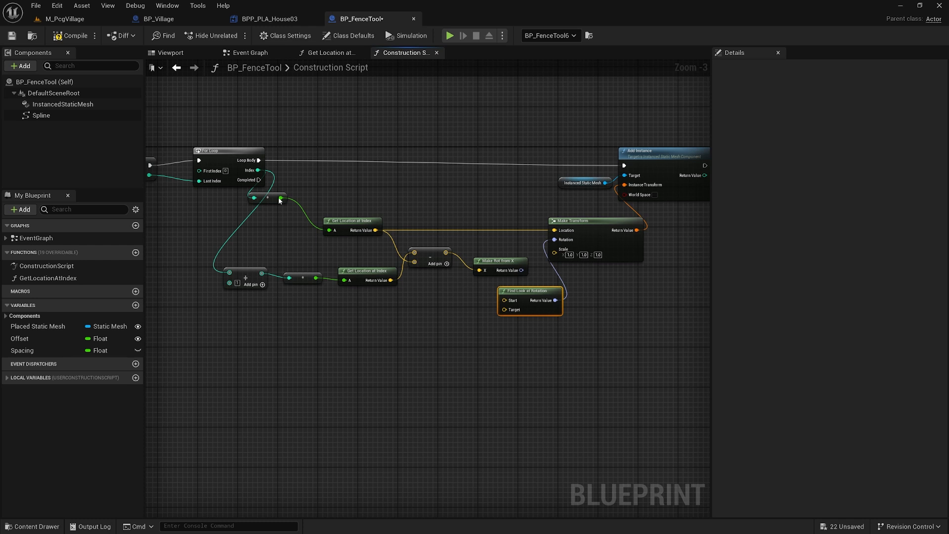
- Paste the Get Location at Index chain with its subtract-1 node, and connect the original index location to Find Look at Rotation's Target
{"action": "left_click", "coordinate": [357, 223]}
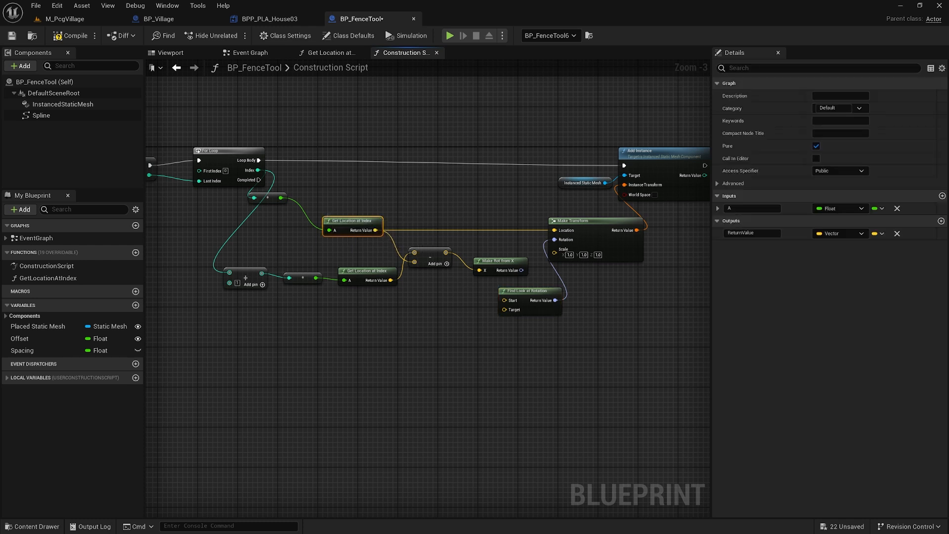
{"action": "scroll", "coordinate": [364, 232], "scroll_direction": "up", "scroll_amount": 2}
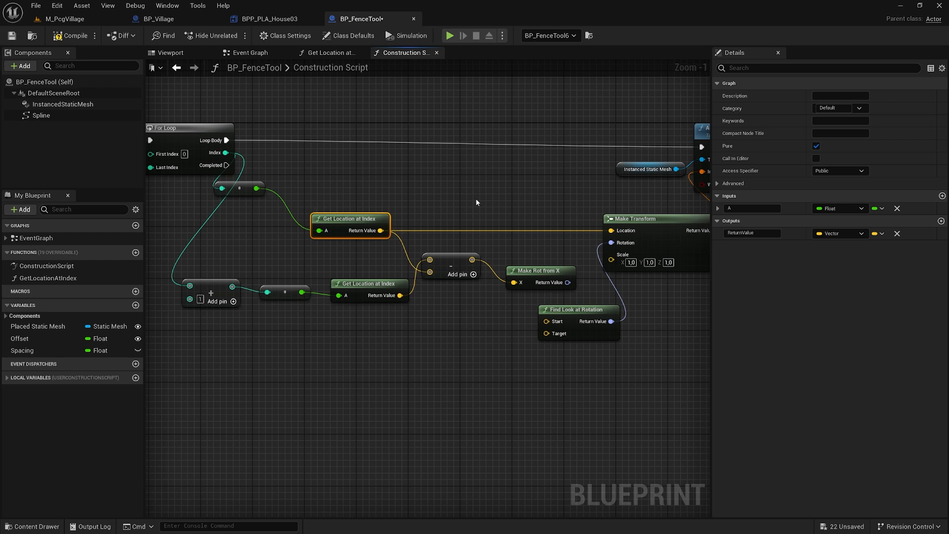
{"action": "key", "text": "ctrl+v"}
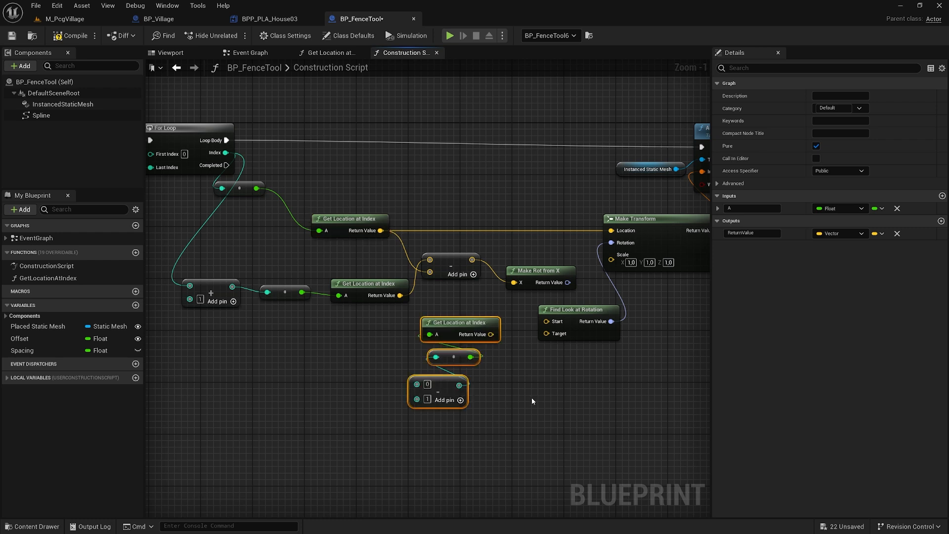
{"action": "scroll", "coordinate": [561, 324], "scroll_direction": "up", "scroll_amount": 1}
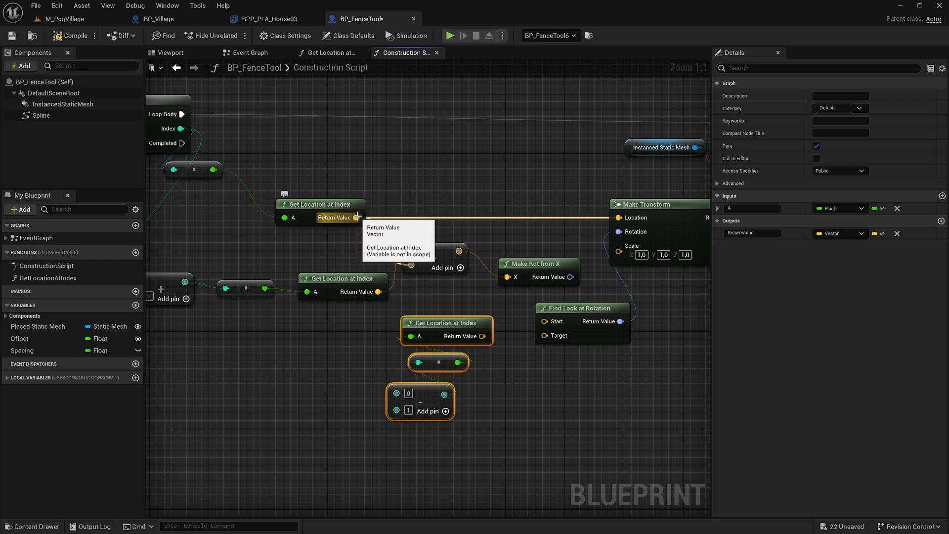
{"action": "left_click_drag", "start_coordinate": [356, 217], "coordinate": [561, 337]}
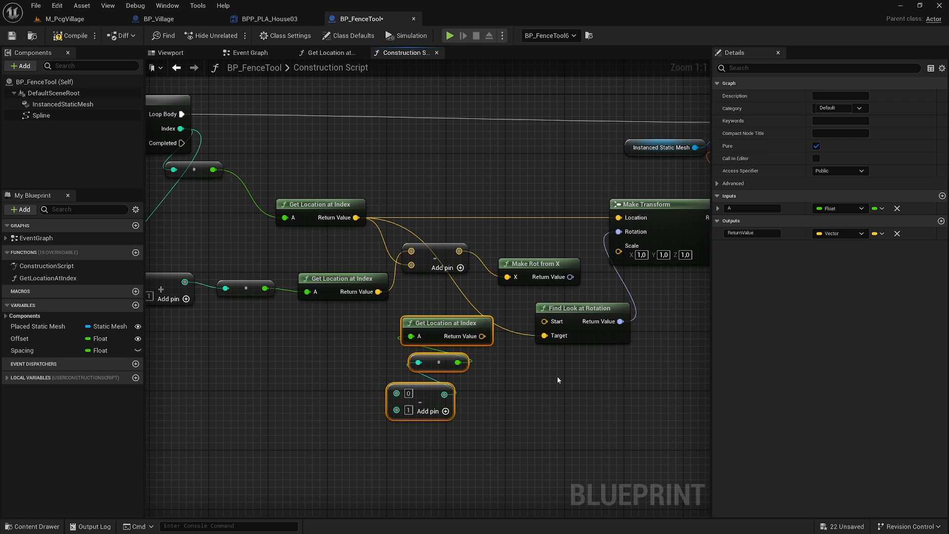
{"action": "left_click_drag", "start_coordinate": [444, 318], "coordinate": [427, 340]}
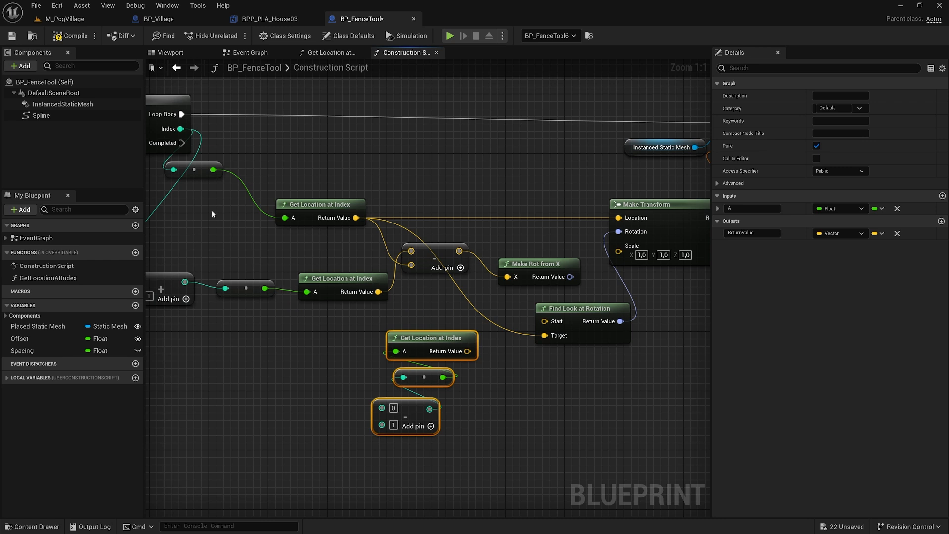
- Wire the loop Index into the subtract node and the pasted Get Location at Index into Find Look at Rotation's Start, then compile and save
{"action": "right_click_drag", "start_coordinate": [212, 210], "coordinate": [249, 211]}
{"action": "left_click_drag", "start_coordinate": [218, 130], "coordinate": [419, 408]}
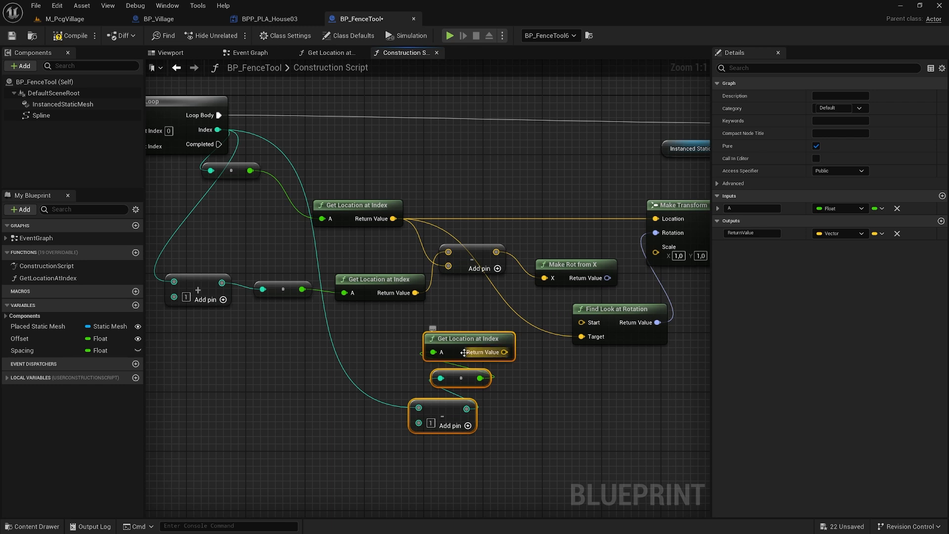
{"action": "right_click_drag", "start_coordinate": [505, 394], "coordinate": [414, 388]}
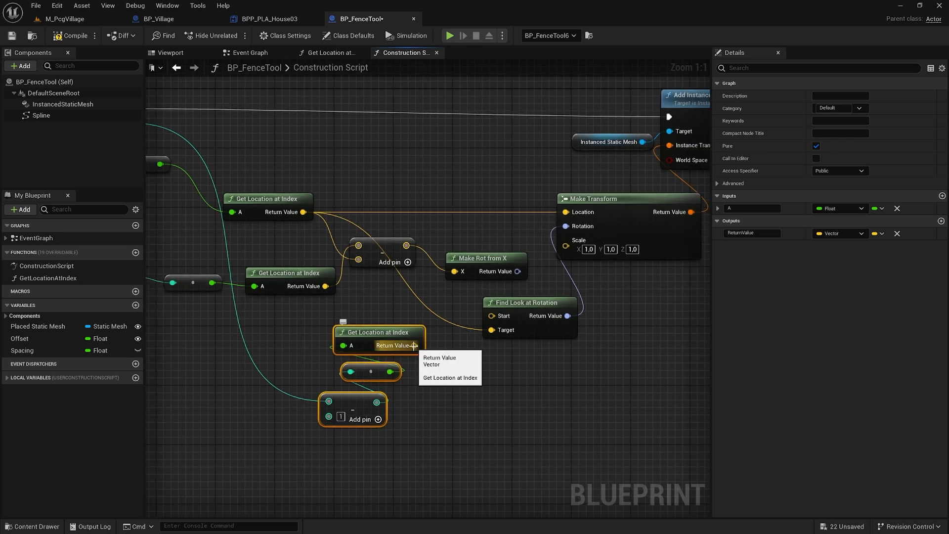
{"action": "left_click_drag", "start_coordinate": [414, 345], "coordinate": [492, 316]}
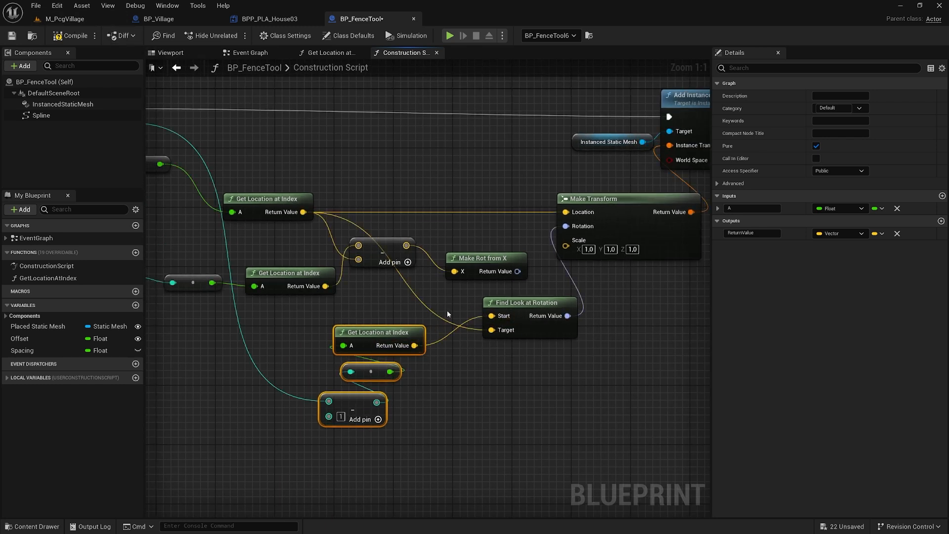
{"action": "right_click_drag", "start_coordinate": [446, 313], "coordinate": [472, 305]}
{"action": "left_click", "coordinate": [73, 36]}
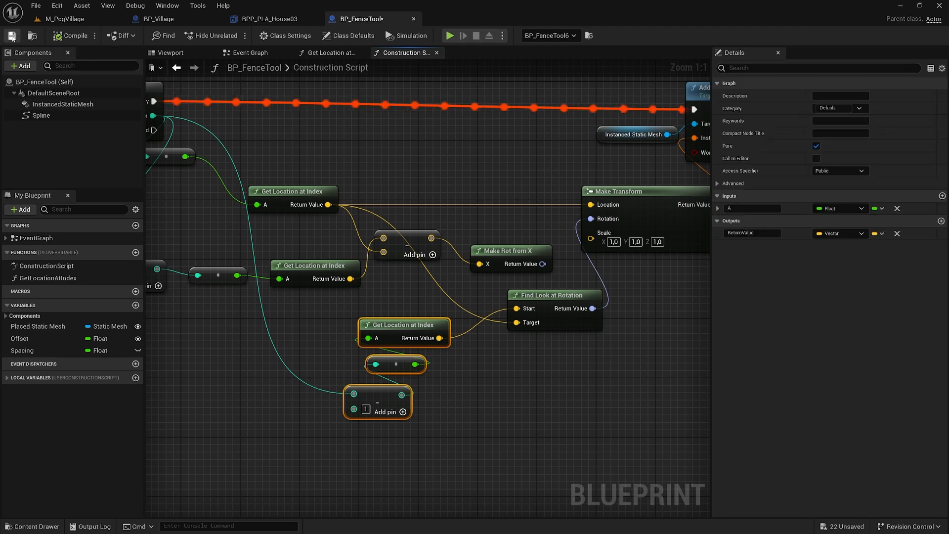
- Inspect the orientation of the first fence segment in the M_PcgVillage level and return to the BP_FenceTool blueprint
{"action": "left_click", "coordinate": [62, 19]}
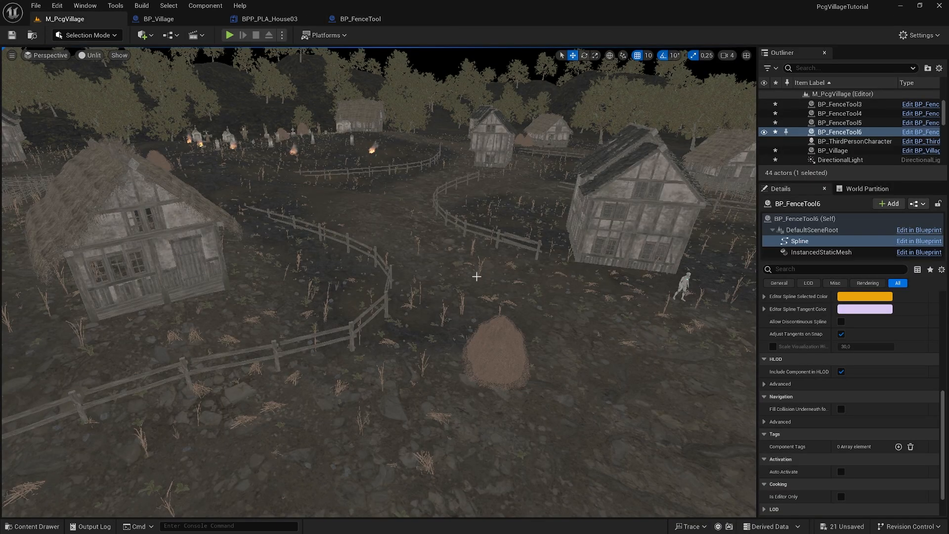
{"action": "right_click_drag", "start_coordinate": [477, 274], "coordinate": [319, 322]}
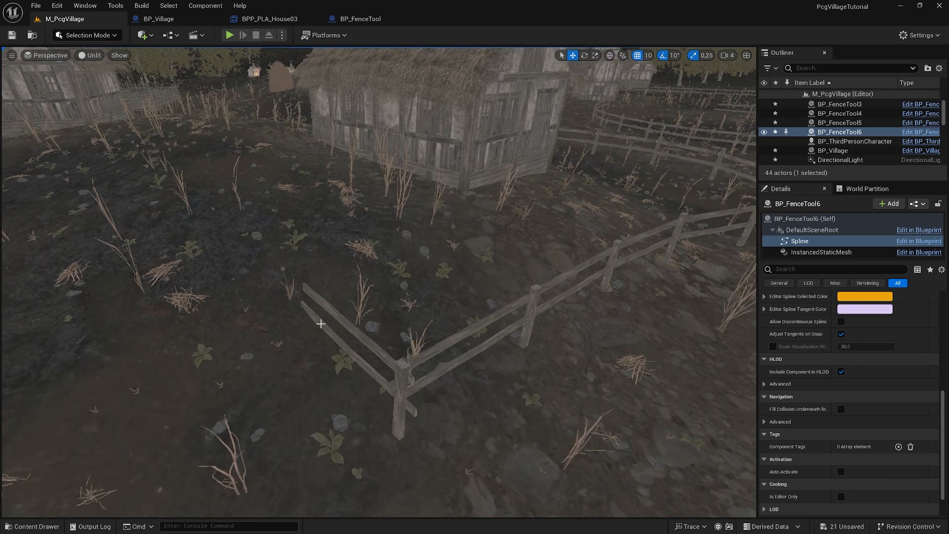
{"action": "left_click", "coordinate": [360, 19]}
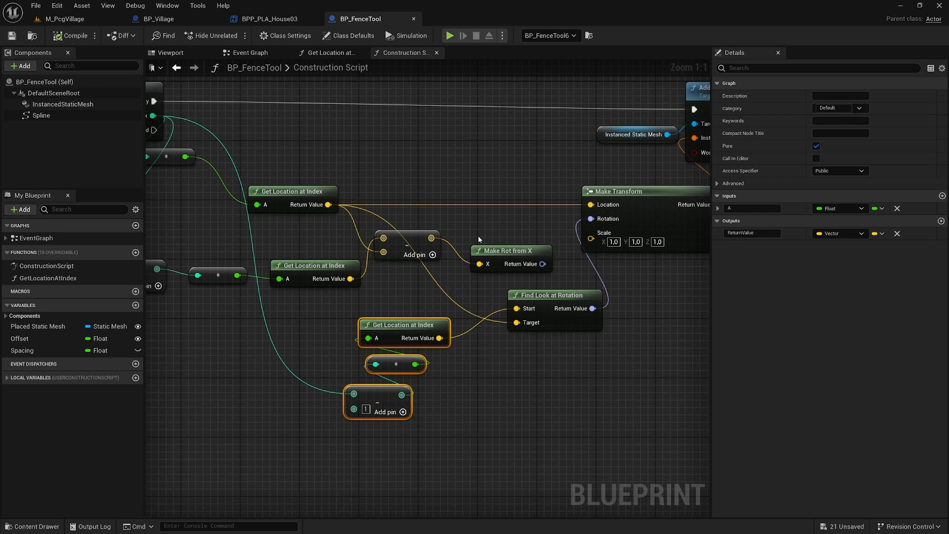
- Add a Select node feeding Make Transform's Rotation and place it just below Find Look at Rotation
{"action": "scroll", "coordinate": [416, 178], "scroll_direction": "down", "scroll_amount": 1}
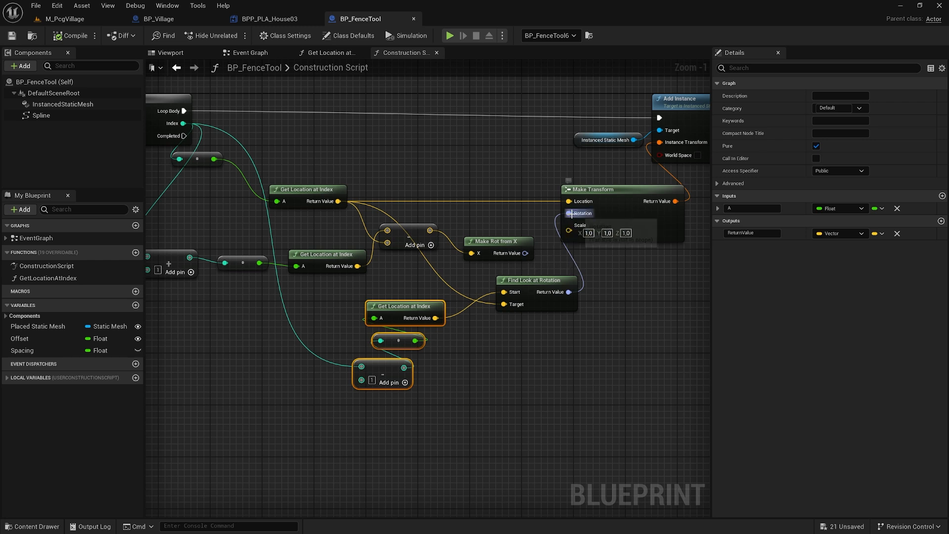
{"action": "left_click_drag", "start_coordinate": [569, 213], "coordinate": [613, 309]}
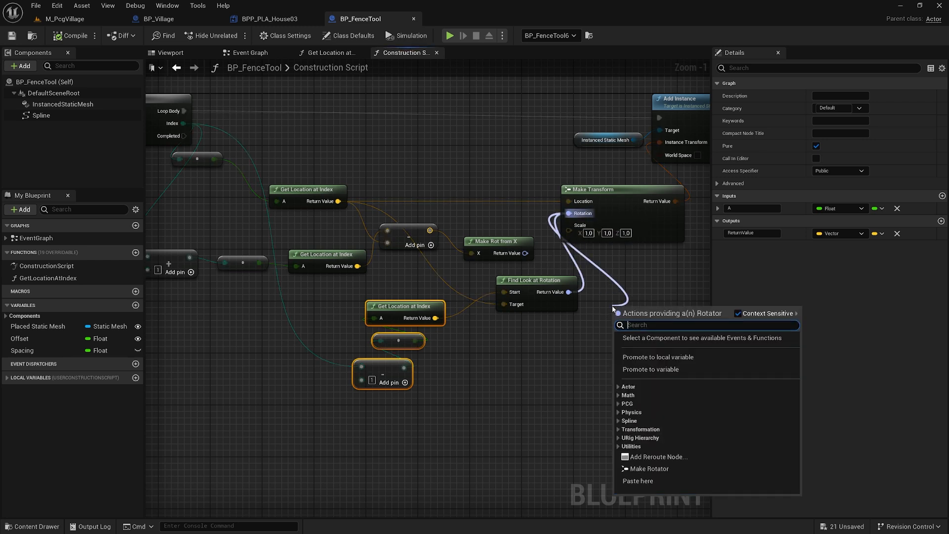
{"action": "type", "text": "sele"}
{"action": "key", "text": "Down"}
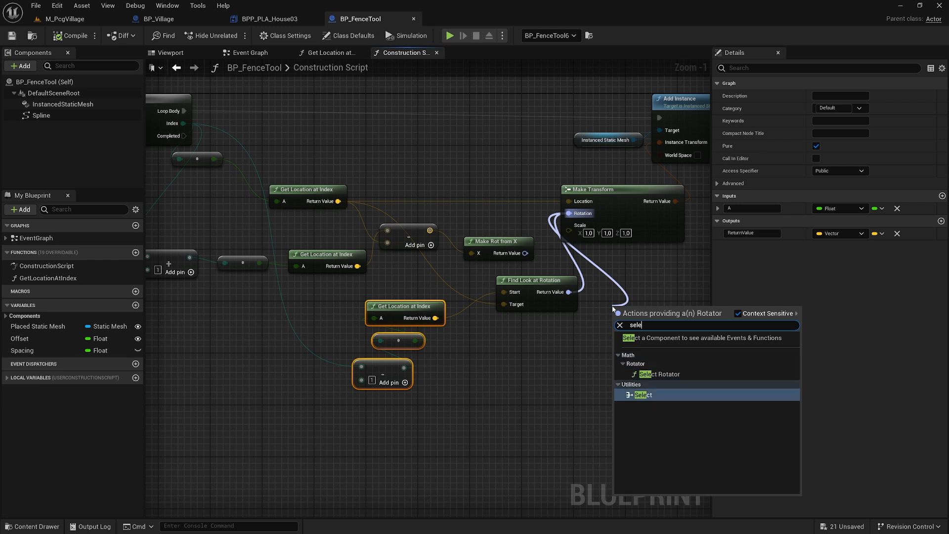
{"action": "key", "text": "Return"}
{"action": "left_click_drag", "start_coordinate": [625, 304], "coordinate": [573, 310]}
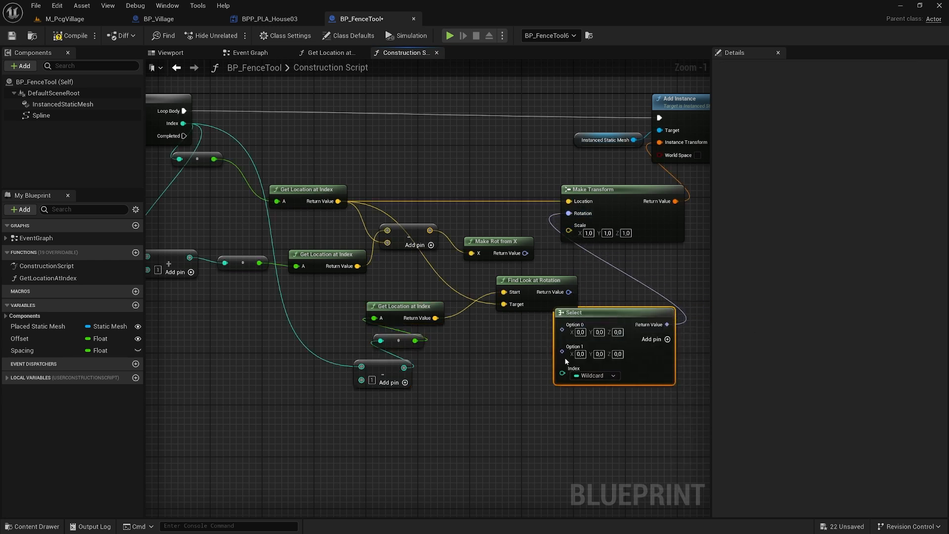
- Add an Equal (==) node feeding the Select node's Index and place it beside the Select node
{"action": "left_click_drag", "start_coordinate": [562, 372], "coordinate": [512, 390]}
{"action": "type", "text": "=="}
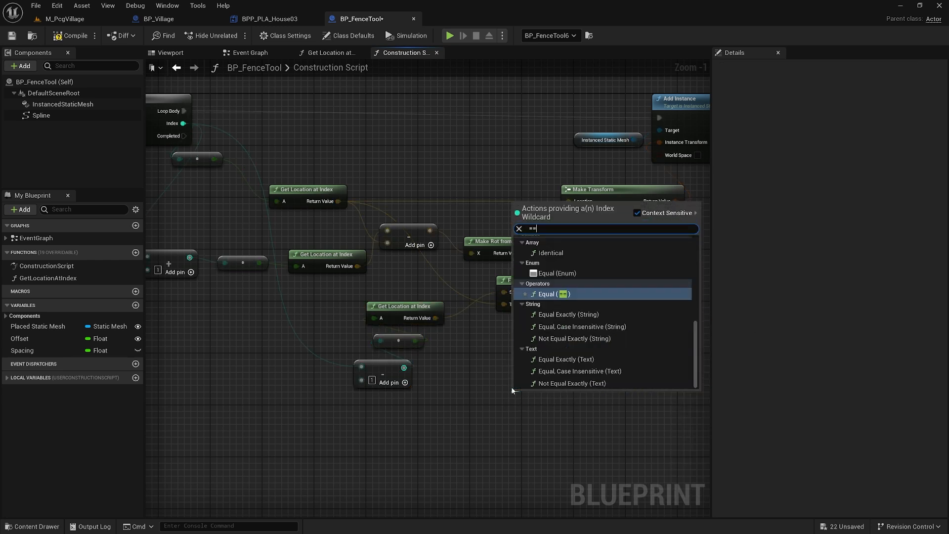
{"action": "key", "text": "Return"}
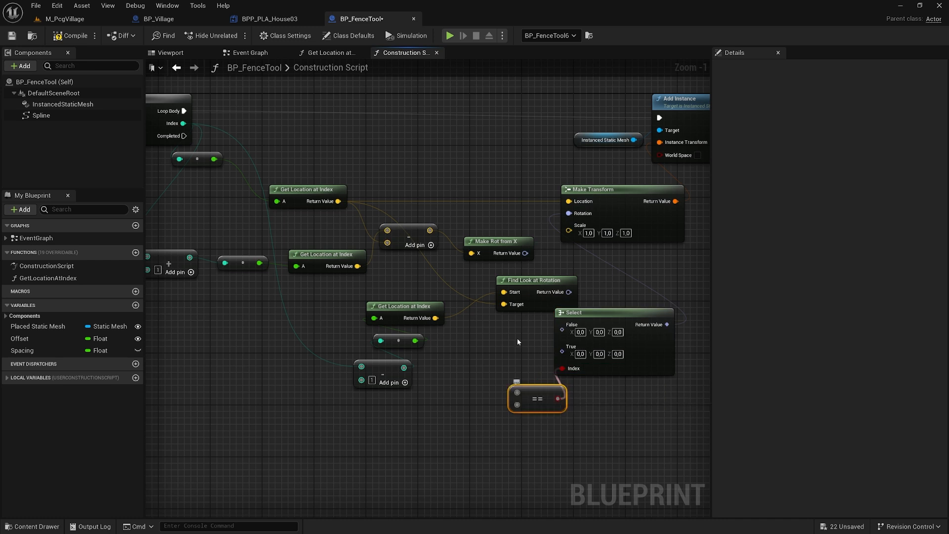
{"action": "left_click_drag", "start_coordinate": [535, 399], "coordinate": [522, 379]}
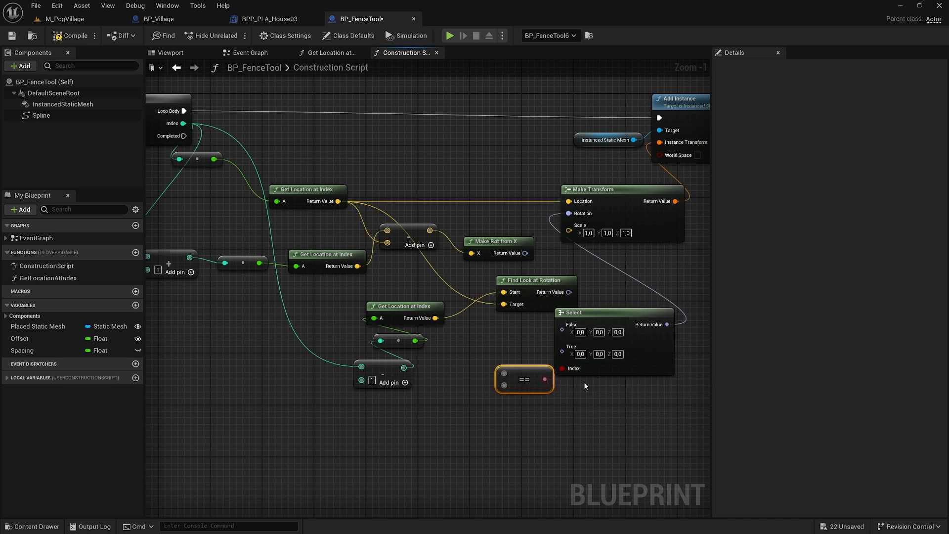
{"action": "scroll", "coordinate": [596, 378], "scroll_direction": "up", "scroll_amount": 1}
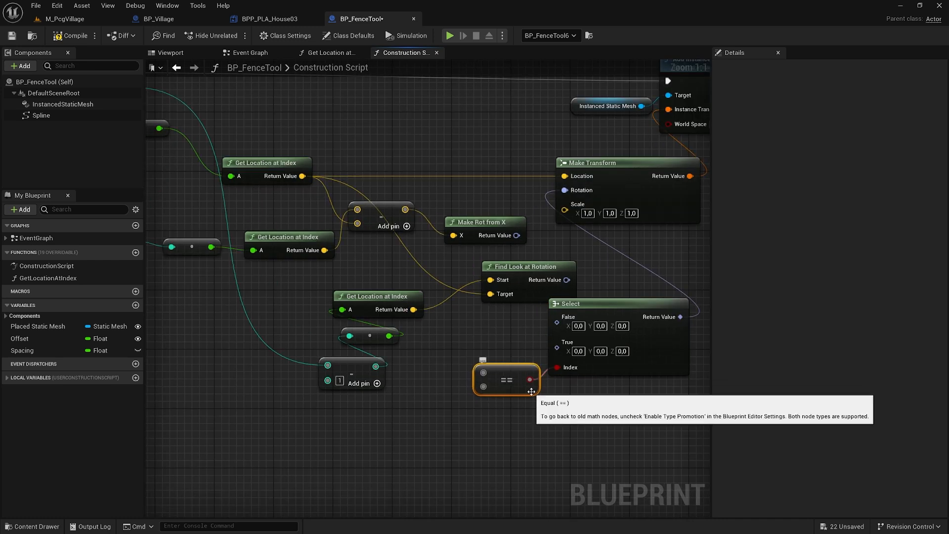
- Replace the unwired Equal node with one comparing the loop Index to 0, and connect its result to Select's Index
{"action": "right_click_drag", "start_coordinate": [451, 330], "coordinate": [507, 338]}
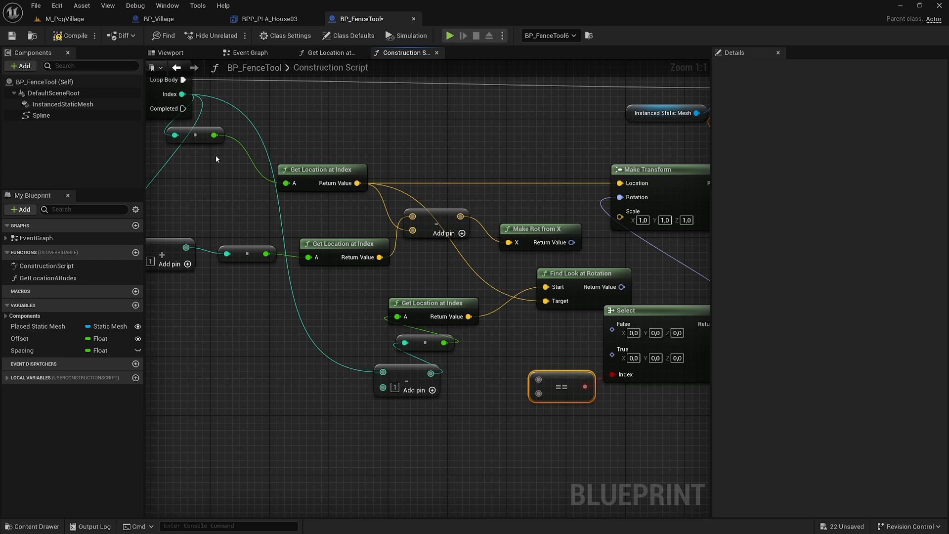
{"action": "right_click_drag", "start_coordinate": [216, 158], "coordinate": [247, 170]}
{"action": "left_click_drag", "start_coordinate": [214, 106], "coordinate": [497, 435]}
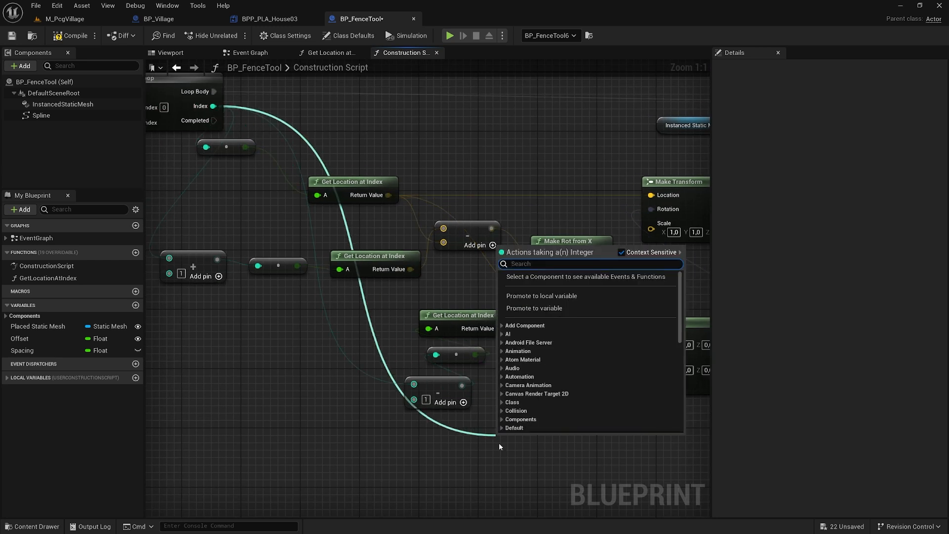
{"action": "type", "text": "=="}
{"action": "key", "text": "Return"}
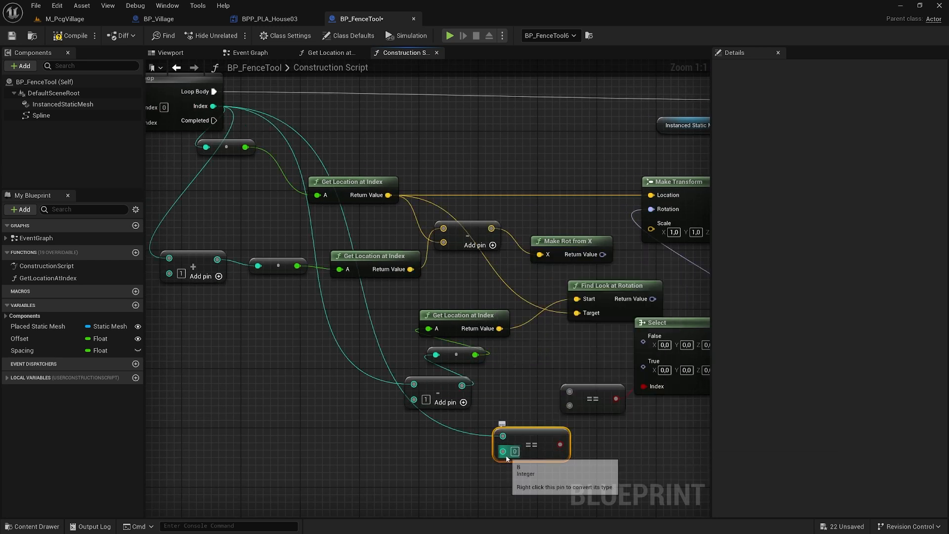
{"action": "right_click_drag", "start_coordinate": [507, 459], "coordinate": [446, 449]}
{"action": "left_click", "coordinate": [533, 390]}
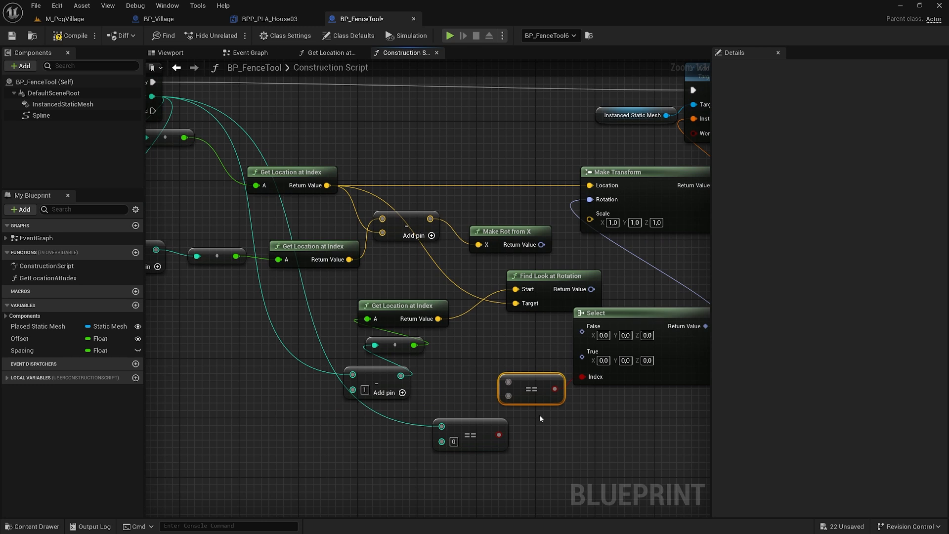
{"action": "key", "text": "Delete"}
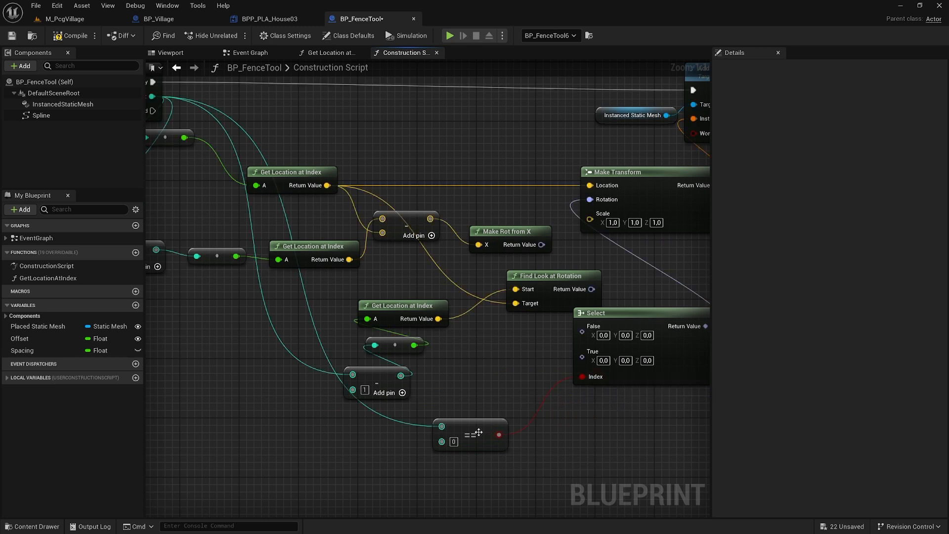
{"action": "left_click_drag", "start_coordinate": [467, 427], "coordinate": [519, 382]}
- Wire Make Rot from X into Select's True and Find Look at Rotation into False, tidy the nodes, and save the blueprint
{"action": "right_click_drag", "start_coordinate": [518, 383], "coordinate": [467, 401]}
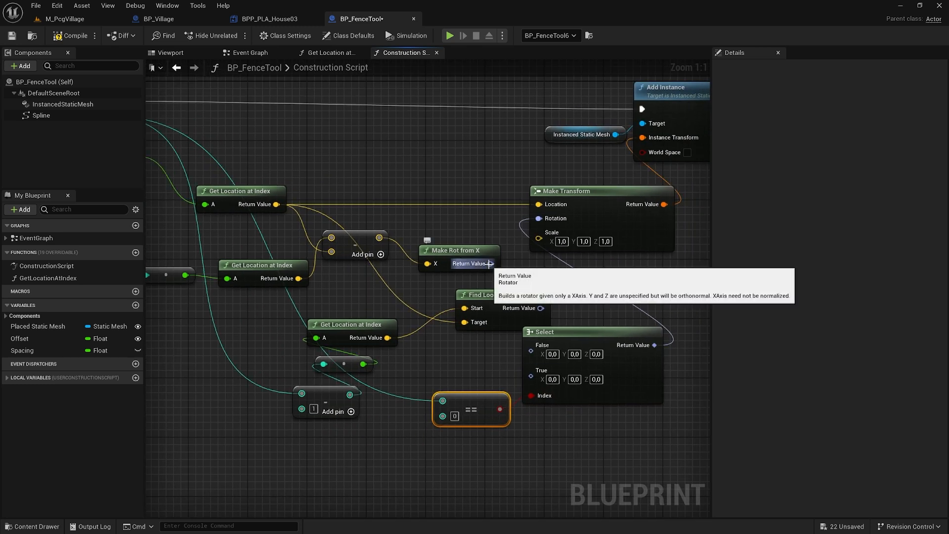
{"action": "left_click_drag", "start_coordinate": [491, 264], "coordinate": [532, 377]}
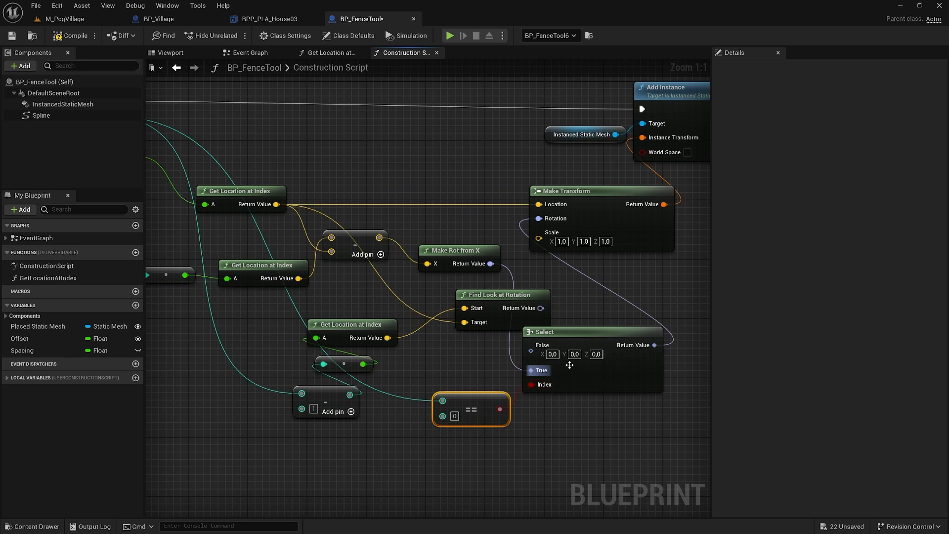
{"action": "left_click_drag", "start_coordinate": [565, 334], "coordinate": [609, 322]}
{"action": "left_click_drag", "start_coordinate": [540, 308], "coordinate": [575, 337]}
{"action": "left_click_drag", "start_coordinate": [494, 296], "coordinate": [471, 318]}
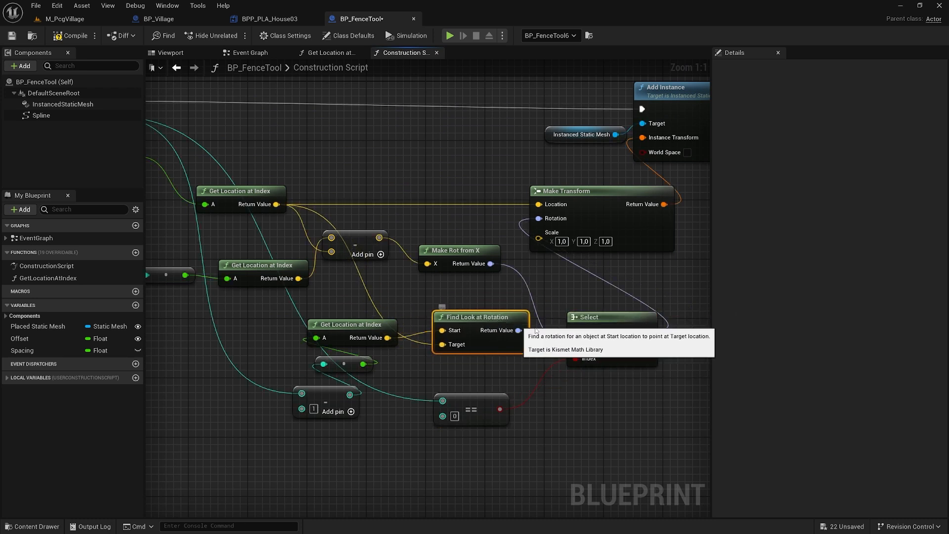
{"action": "left_click", "coordinate": [12, 36]}
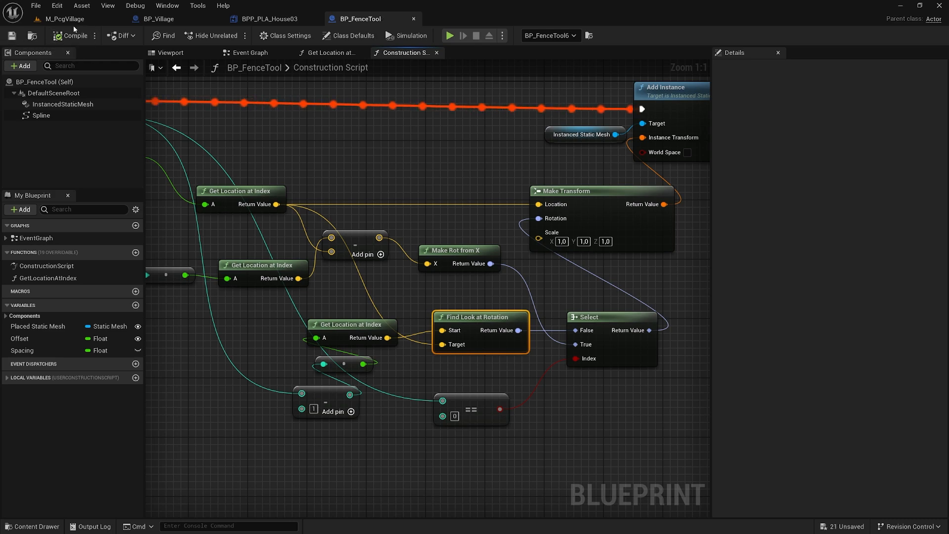
- Inspect the orientation of the fence segments in the M_PcgVillage level, including the first segment
{"action": "left_click", "coordinate": [65, 19]}
{"action": "right_click_drag", "start_coordinate": [410, 320], "coordinate": [348, 294]}
{"action": "left_click_drag", "start_coordinate": [348, 295], "coordinate": [378, 358]}
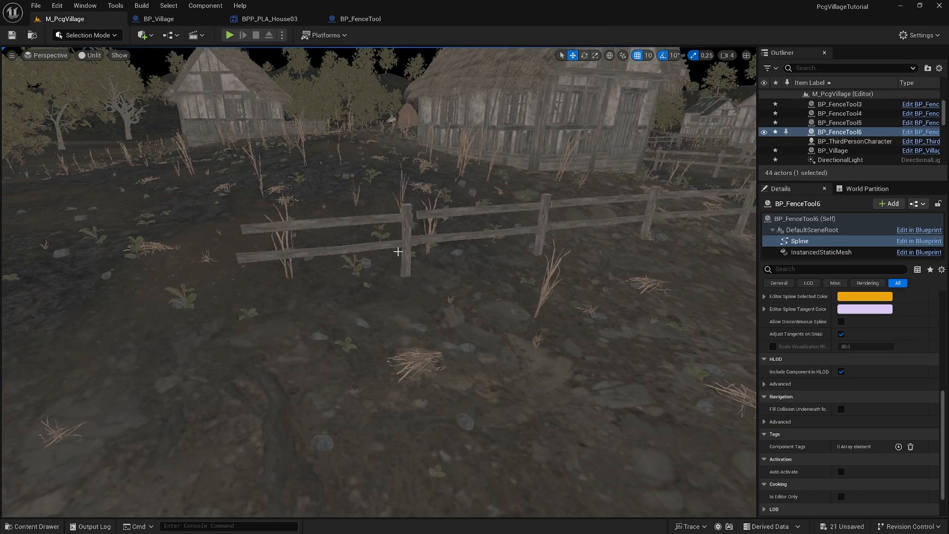
{"action": "right_click_drag", "start_coordinate": [431, 266], "coordinate": [597, 277]}
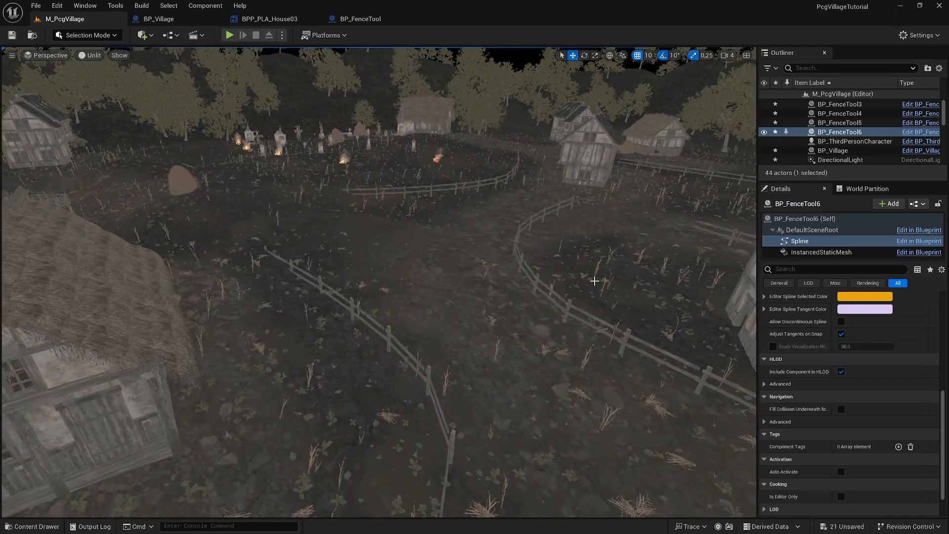
{"action": "right_click_drag", "start_coordinate": [423, 215], "coordinate": [380, 288]}
- Select a middle spline point of BP_FenceTool4, the curved fence by the cemetery, and raise it to lift the fence
{"action": "left_click", "coordinate": [382, 278]}
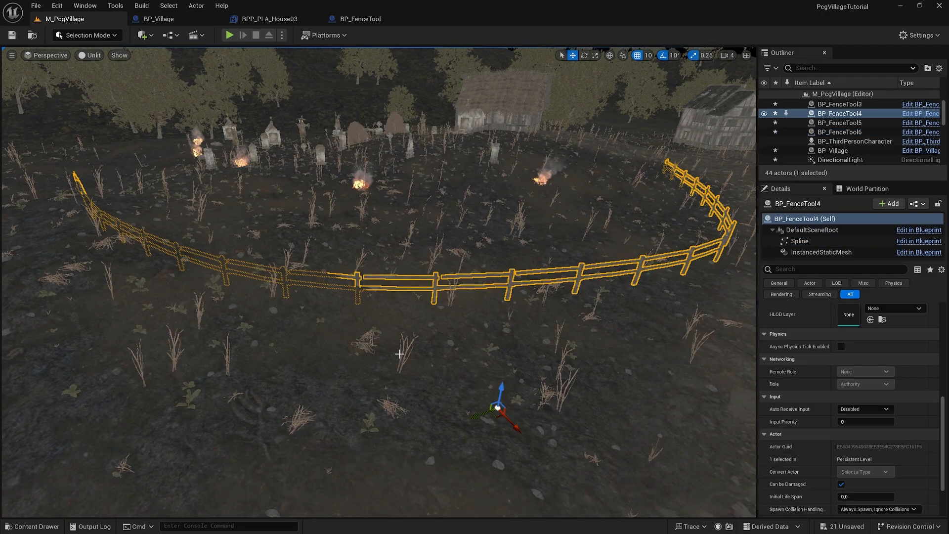
{"action": "left_click", "coordinate": [329, 302]}
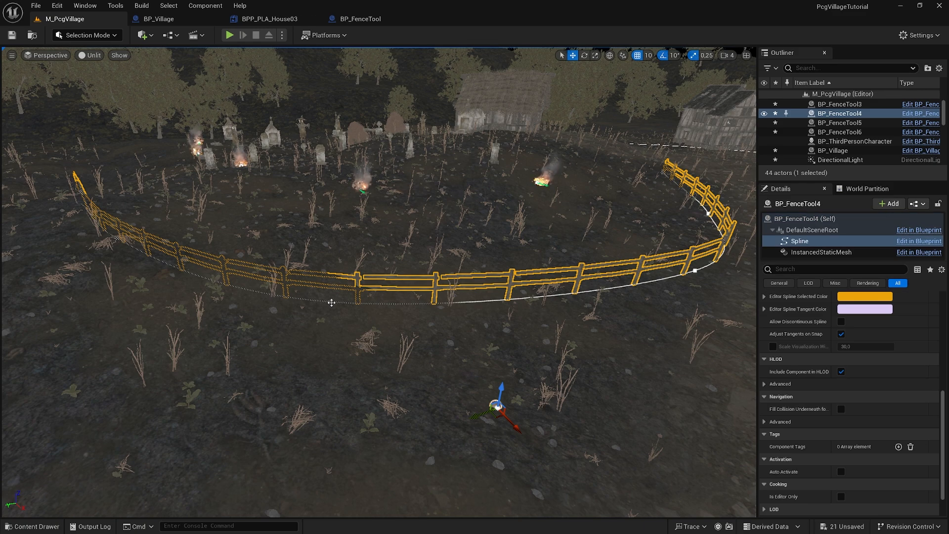
{"action": "left_click_drag", "start_coordinate": [327, 283], "coordinate": [323, 252]}
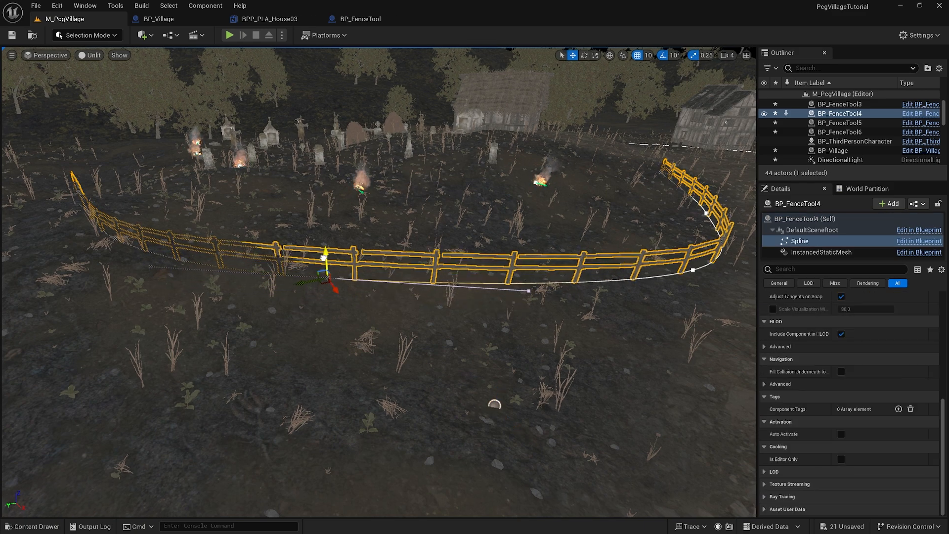
{"action": "right_click_drag", "start_coordinate": [532, 309], "coordinate": [529, 324]}
{"action": "right_click", "coordinate": [528, 324]}
{"action": "left_click", "coordinate": [280, 245]}
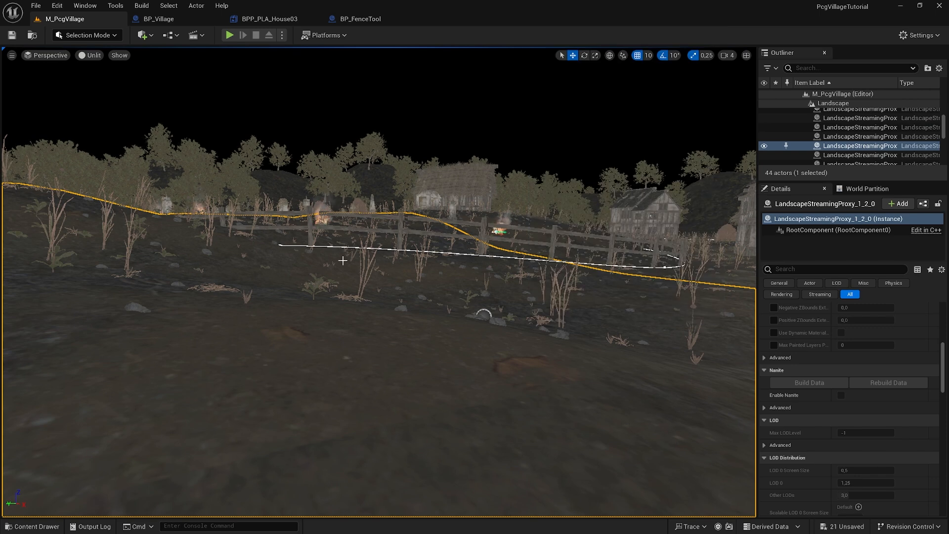
- Reselect the cemetery fence's spline point, shift it horizontally to smooth the curve, and lower it toward the ground
{"action": "scroll", "coordinate": [290, 255], "scroll_direction": "up", "scroll_amount": 5}
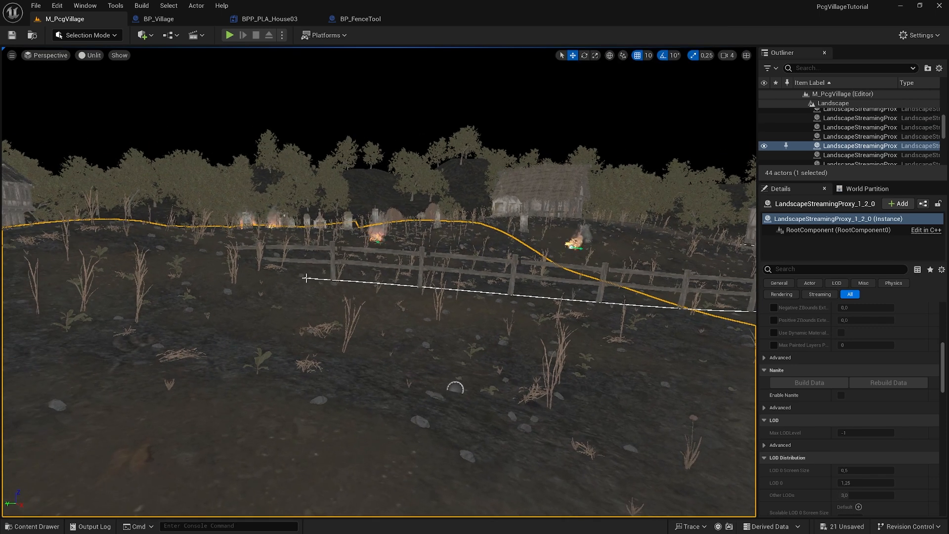
{"action": "left_click", "coordinate": [306, 278]}
{"action": "left_click", "coordinate": [305, 277]}
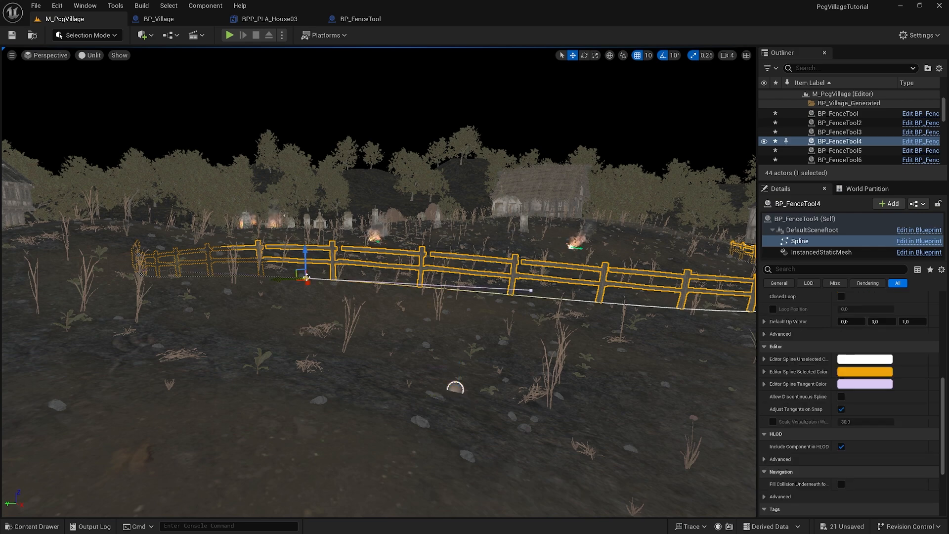
{"action": "left_click_drag", "start_coordinate": [297, 280], "coordinate": [540, 301]}
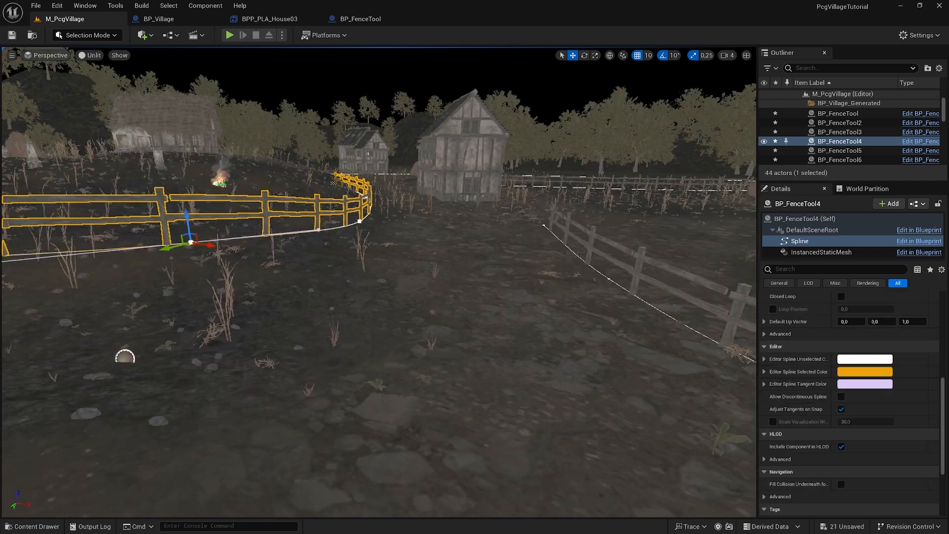
{"action": "mouse_move", "coordinate": [485, 354]}
{"action": "right_mouse_down"}
{"action": "mouse_move", "coordinate": [482, 376]}
{"action": "mouse_move", "coordinate": [485, 354]}
{"action": "right_mouse_up"}
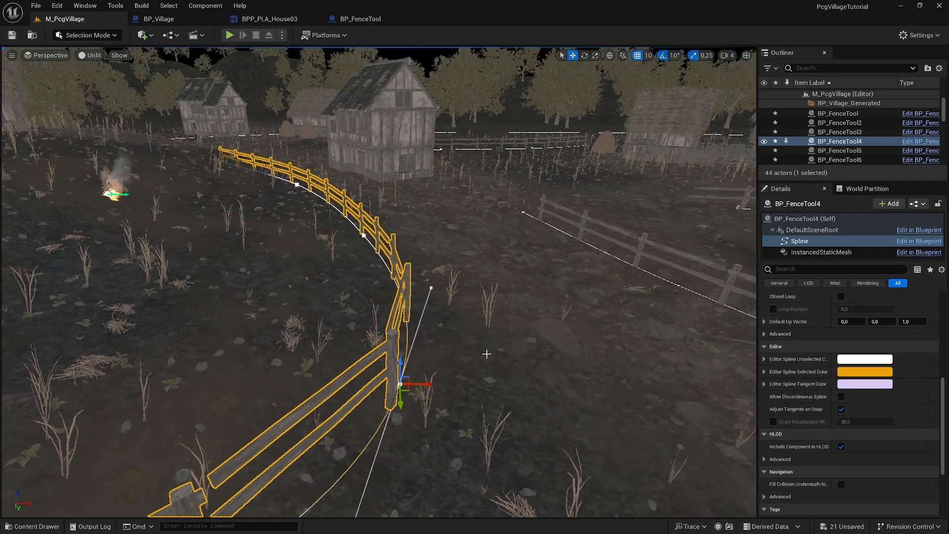
{"action": "left_click_drag", "start_coordinate": [409, 393], "coordinate": [317, 362]}
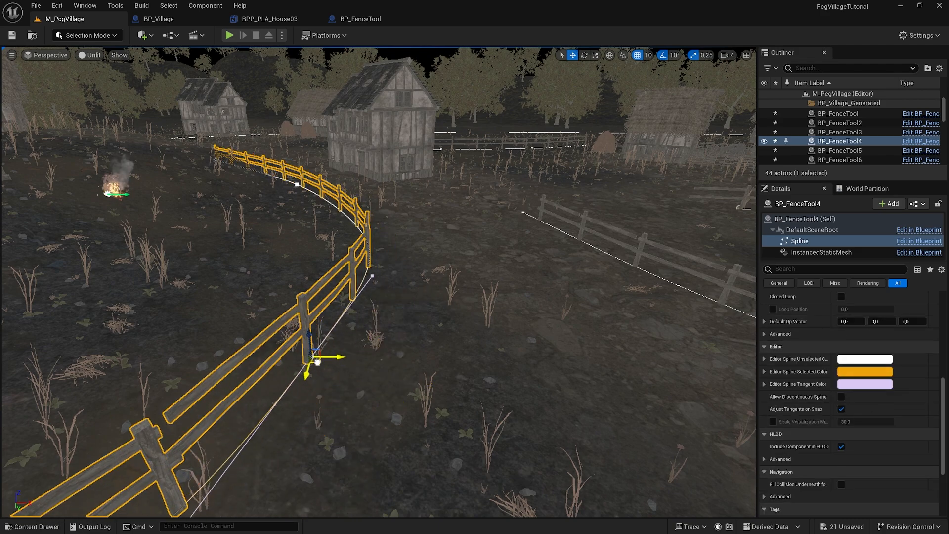
{"action": "right_click_drag", "start_coordinate": [317, 362], "coordinate": [275, 326]}
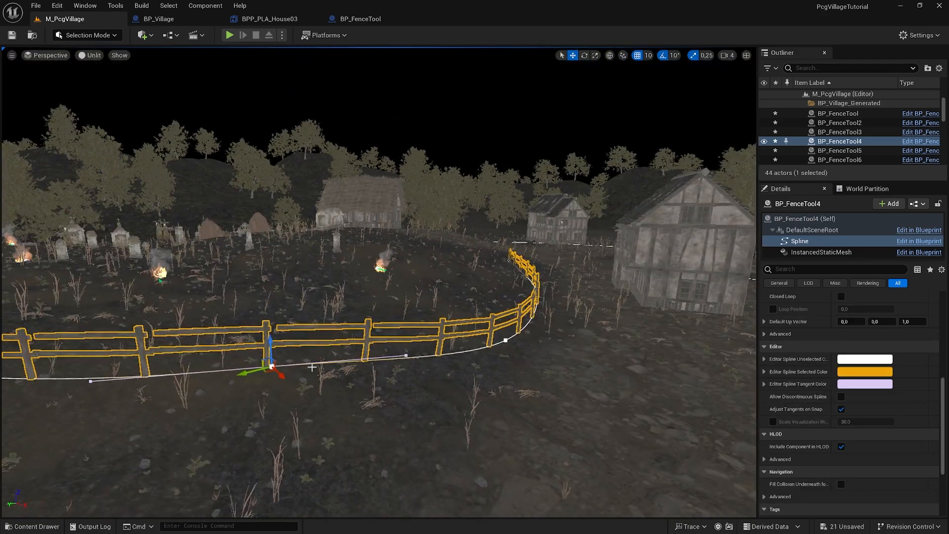
{"action": "left_click_drag", "start_coordinate": [270, 348], "coordinate": [266, 385]}
- Select the spline point near the buried far end of the cemetery fence and raise it above the terrain
{"action": "right_click_drag", "start_coordinate": [265, 384], "coordinate": [237, 449]}
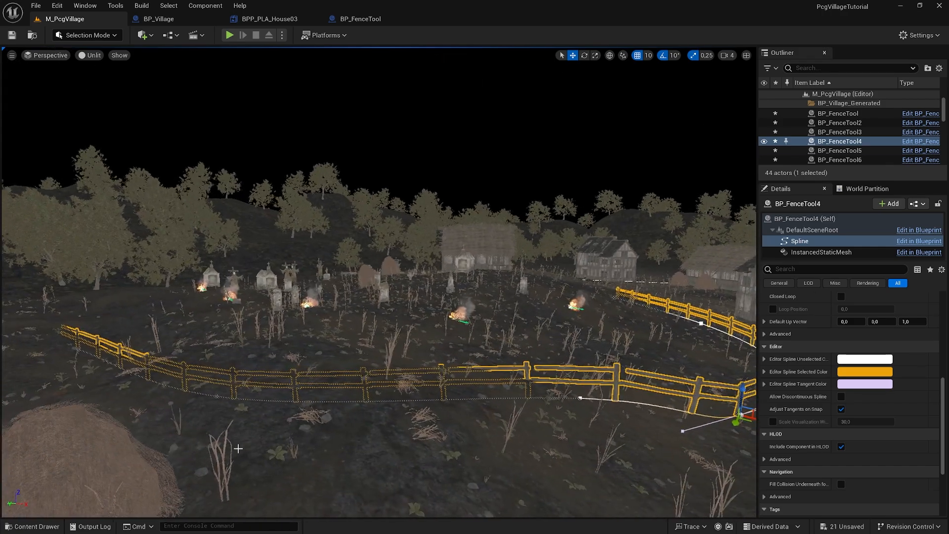
{"action": "left_click", "coordinate": [217, 394]}
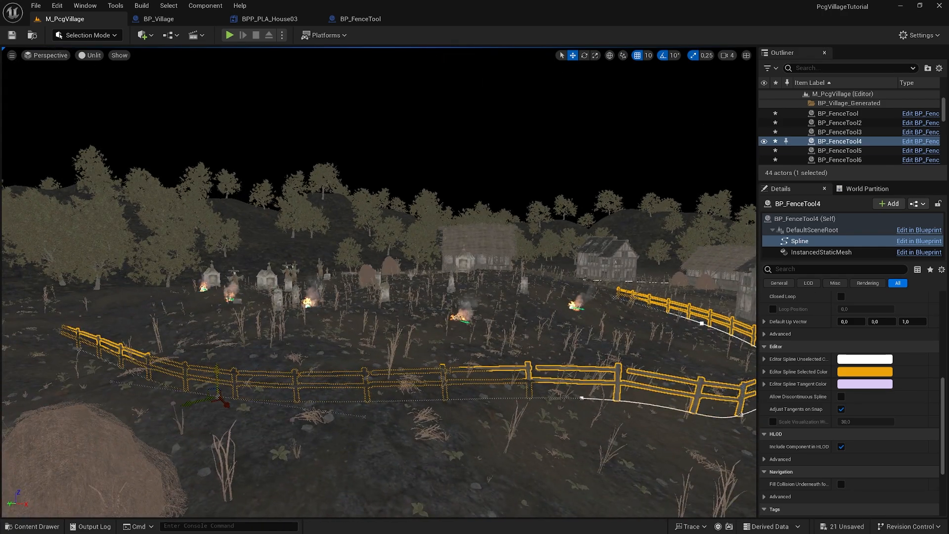
{"action": "left_click_drag", "start_coordinate": [217, 378], "coordinate": [223, 323]}
{"action": "key", "text": "s"}
{"action": "right_click_drag", "start_coordinate": [223, 322], "coordinate": [277, 348]}
{"action": "key", "text": "d"}
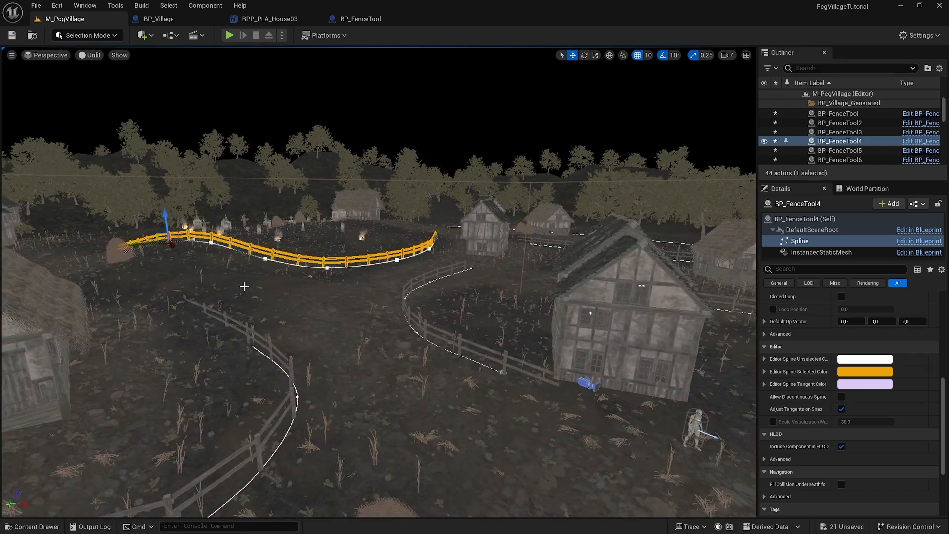
- Set the level viewport to Lit with Game View enabled, viewed from camera bookmark 1
{"action": "left_click", "coordinate": [90, 55]}
{"action": "left_click", "coordinate": [105, 91]}
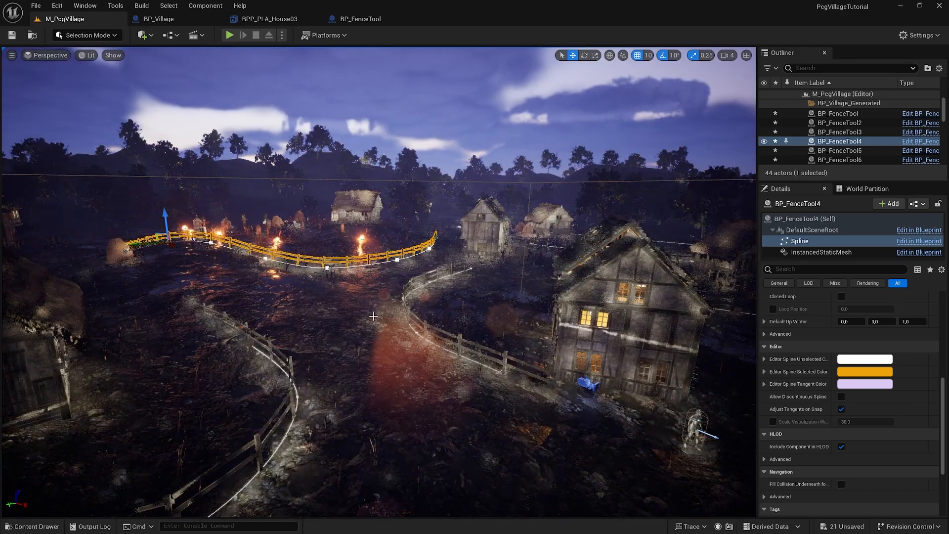
{"action": "key", "text": "1"}
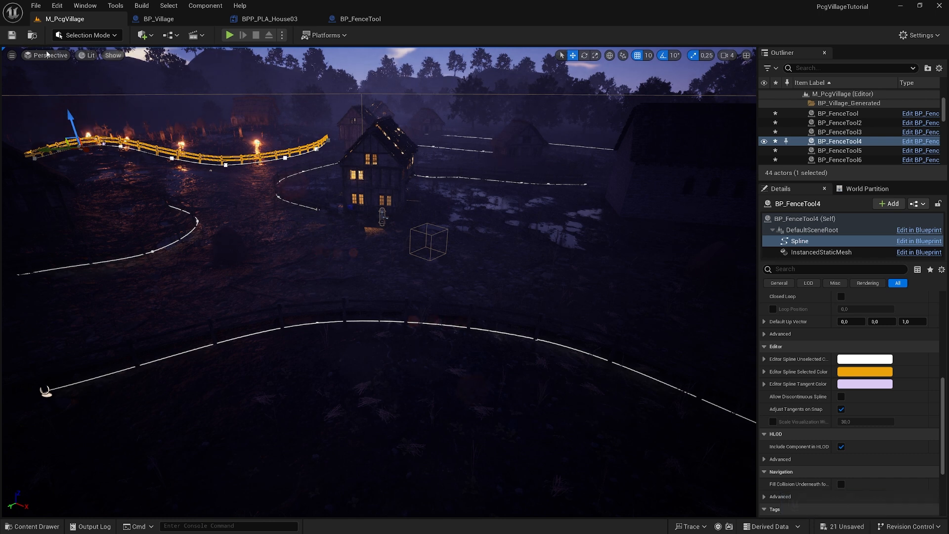
{"action": "left_click", "coordinate": [11, 55]}
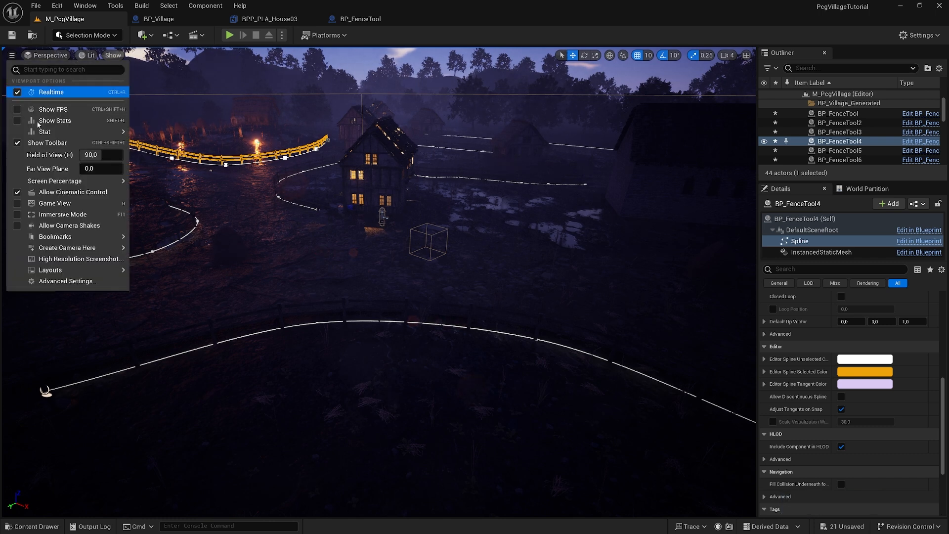
{"action": "left_click", "coordinate": [16, 205]}
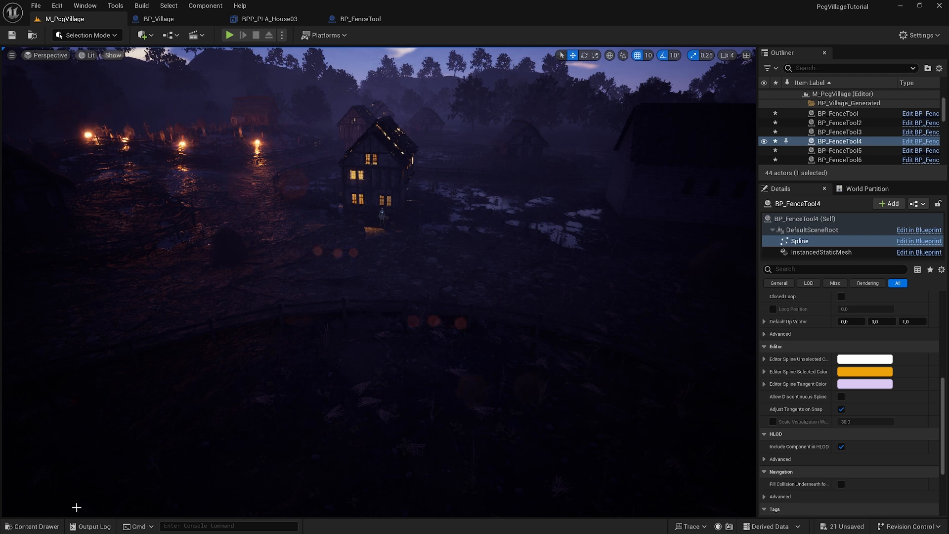
- Switch to the PCG_Village graph and save all unsaved assets of the project
{"action": "key", "text": "ctrl+Tab"}
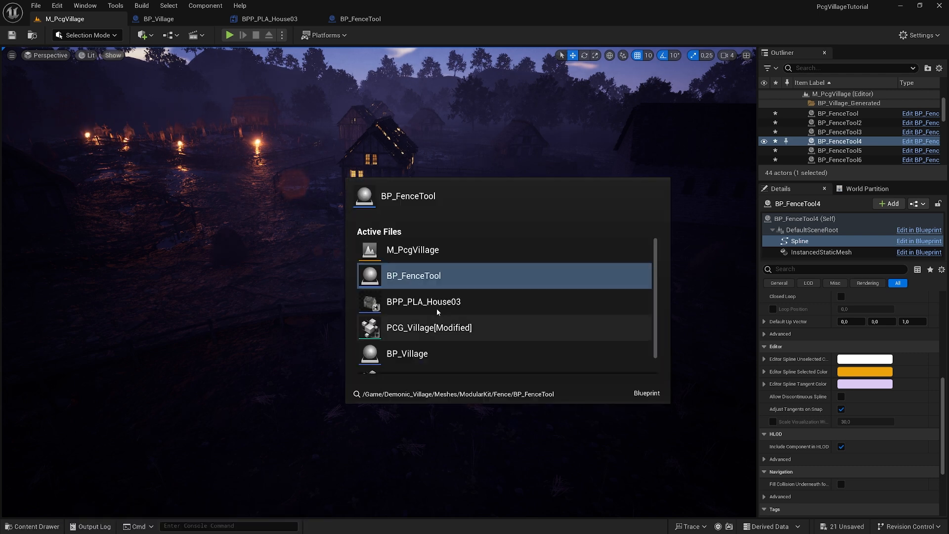
{"action": "left_click", "coordinate": [420, 328]}
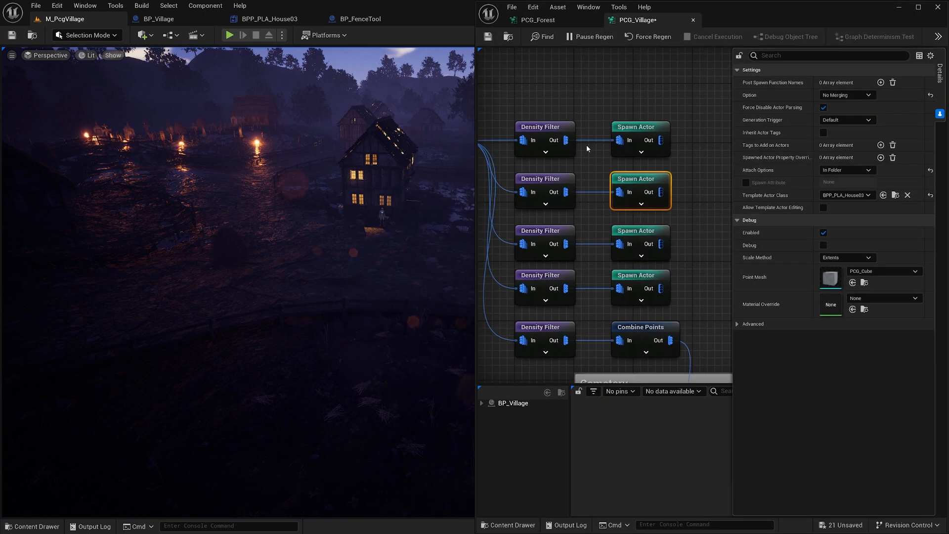
{"action": "left_click", "coordinate": [833, 529]}
{"action": "left_click", "coordinate": [555, 376]}
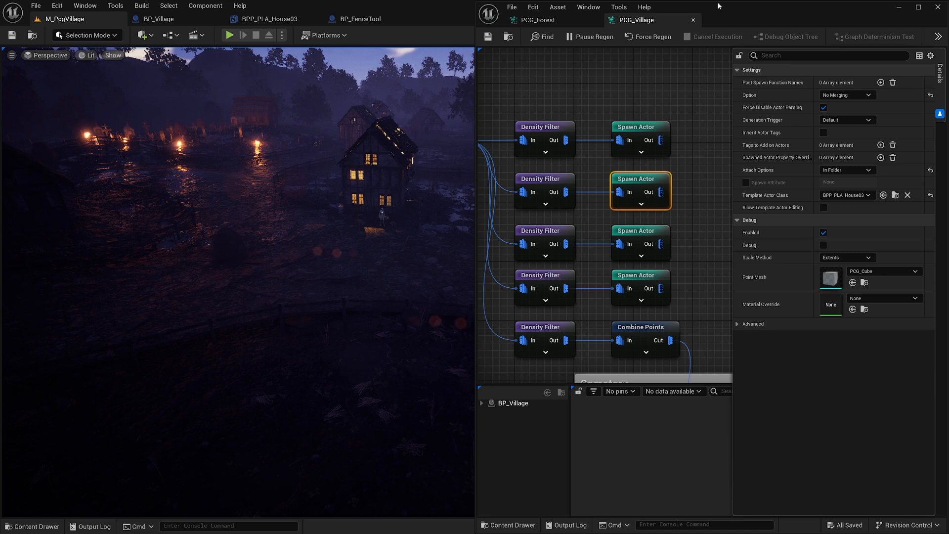
- Add a second Get Spline Data node below the existing one in the PCG_Village graph and set its Actor Filter to All World Actors
{"action": "left_click", "coordinate": [626, 237]}
{"action": "scroll", "coordinate": [629, 242], "scroll_direction": "down", "scroll_amount": 6}
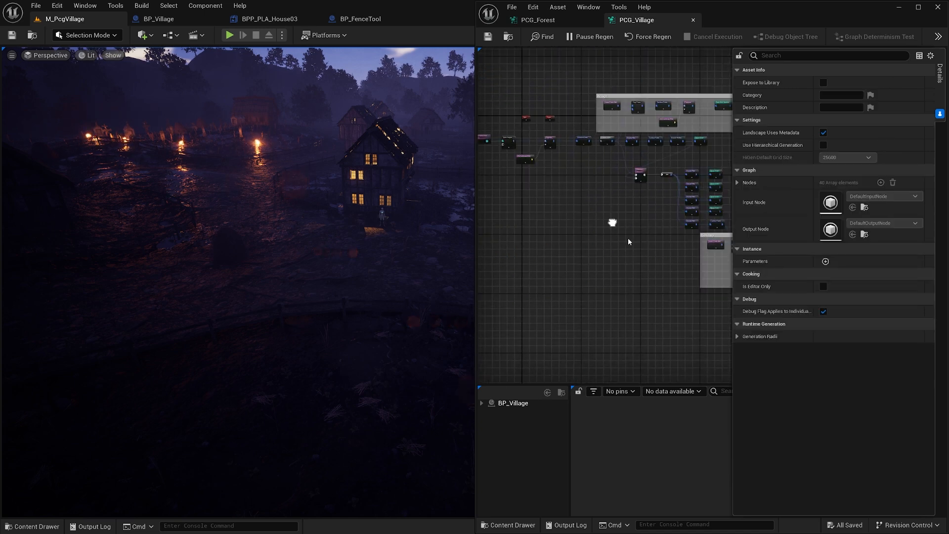
{"action": "scroll", "coordinate": [545, 231], "scroll_direction": "up", "scroll_amount": 6}
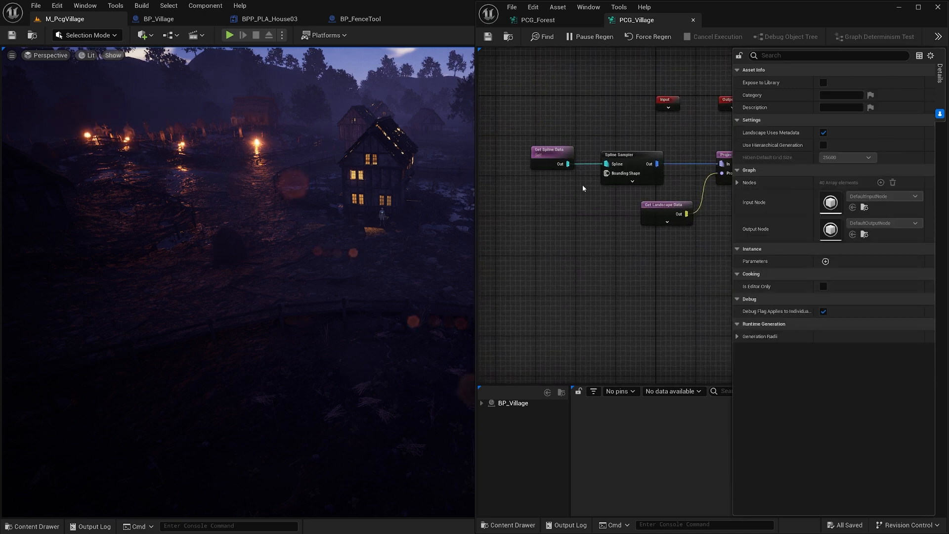
{"action": "scroll", "coordinate": [561, 165], "scroll_direction": "up", "scroll_amount": 2}
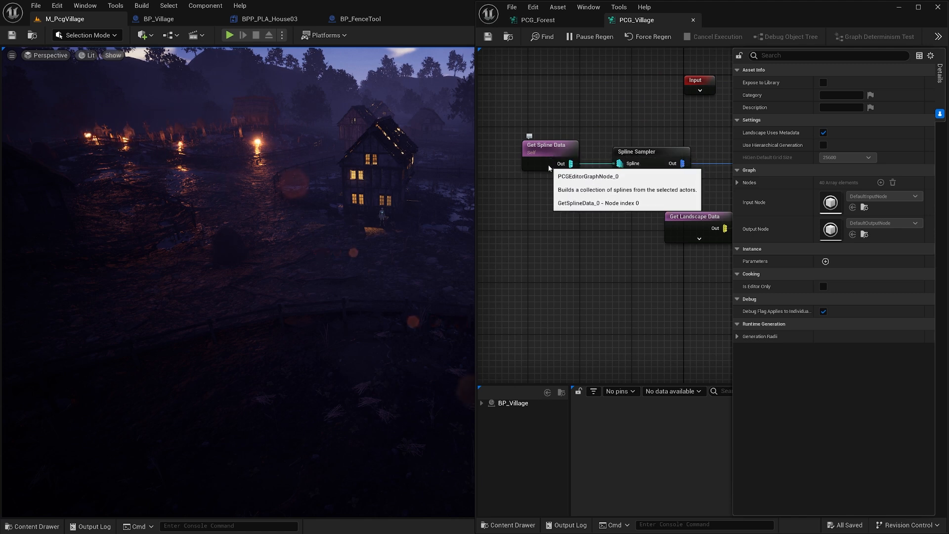
{"action": "right_click", "coordinate": [528, 276]}
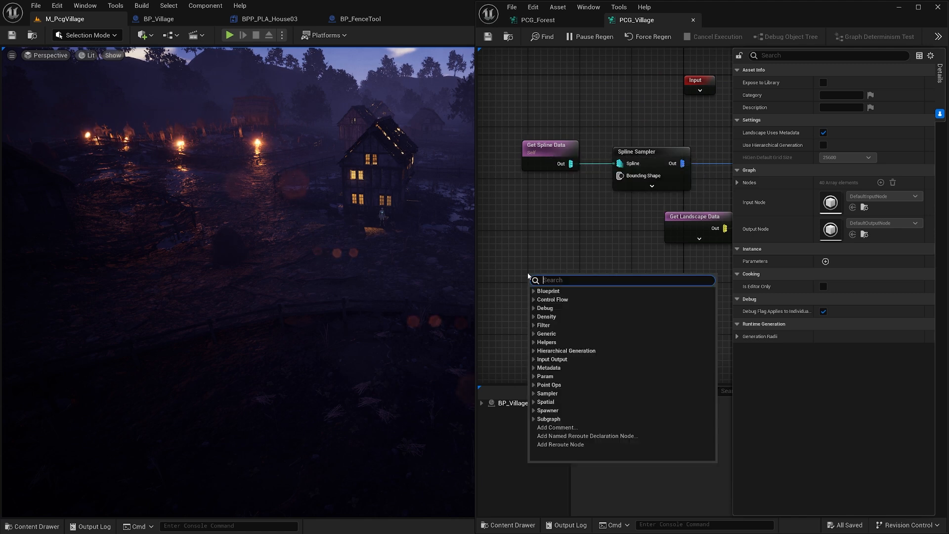
{"action": "type", "text": "spline"}
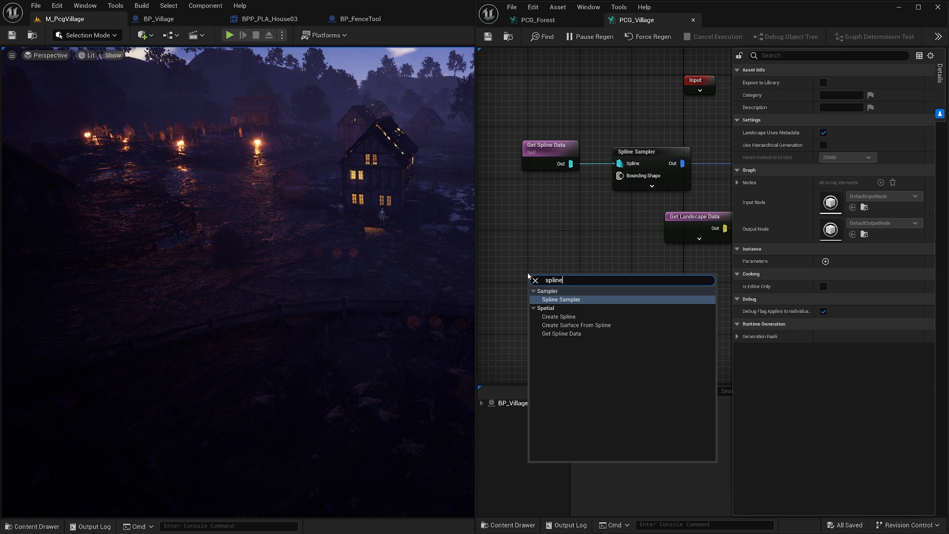
{"action": "left_click", "coordinate": [562, 334]}
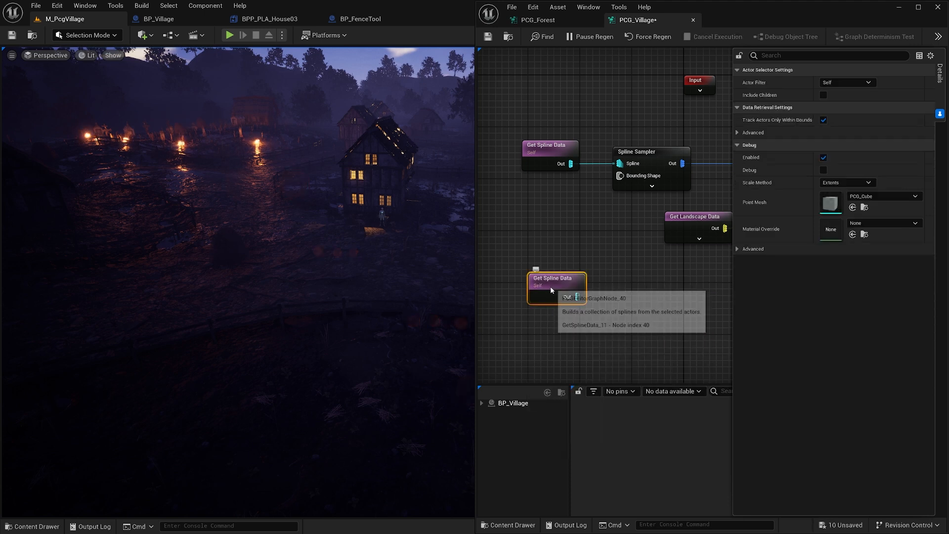
{"action": "left_click", "coordinate": [847, 82]}
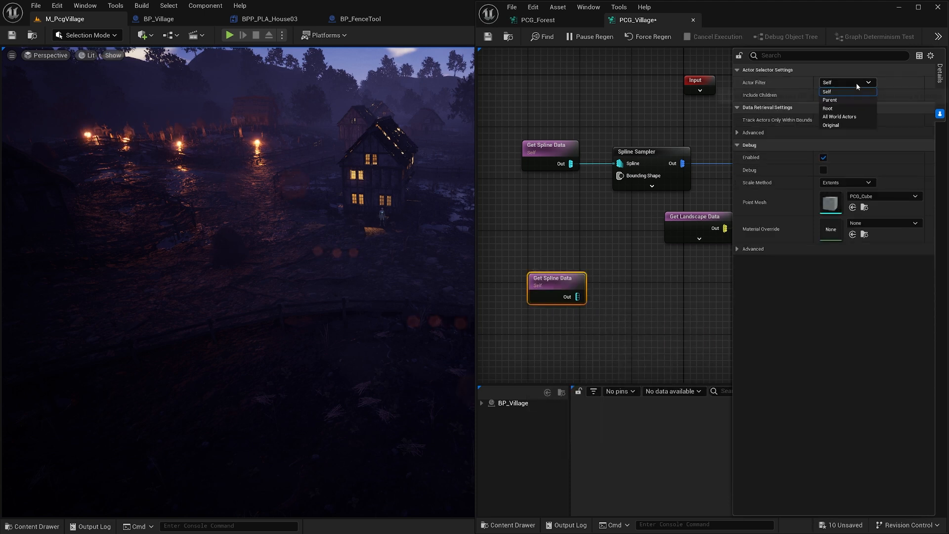
{"action": "left_click", "coordinate": [841, 116]}
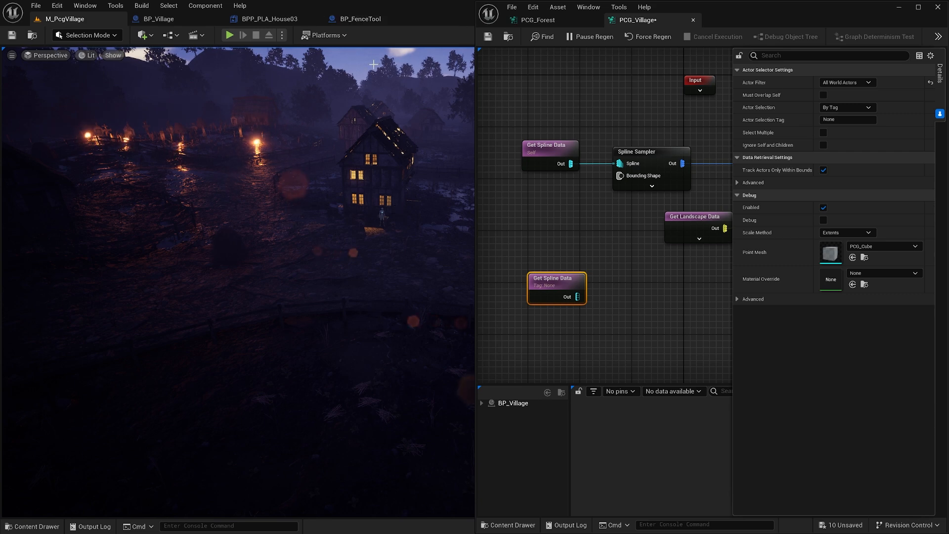
- Open the BP_FenceTool blueprint, select its root actor and filter the class details for "tag"
{"action": "left_click", "coordinate": [369, 19]}
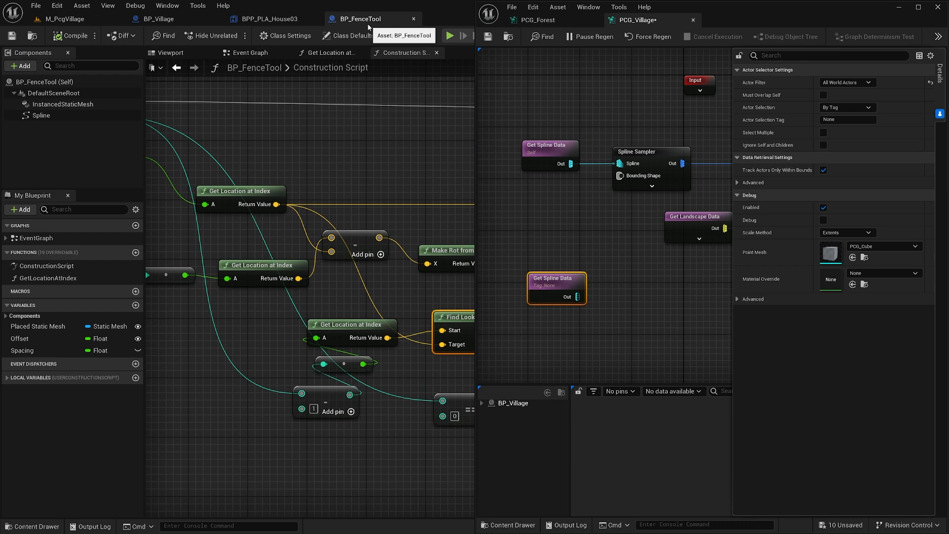
{"action": "left_click", "coordinate": [899, 7]}
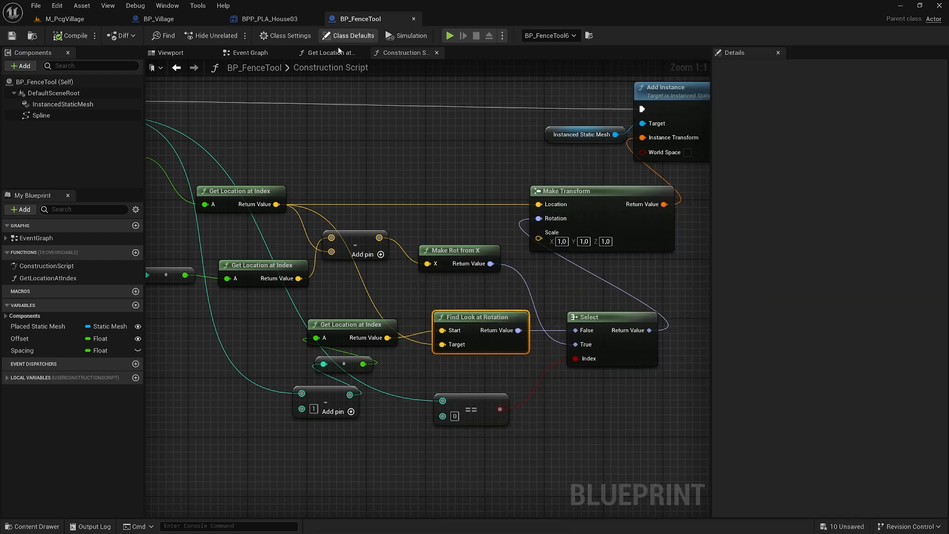
{"action": "left_click", "coordinate": [49, 82]}
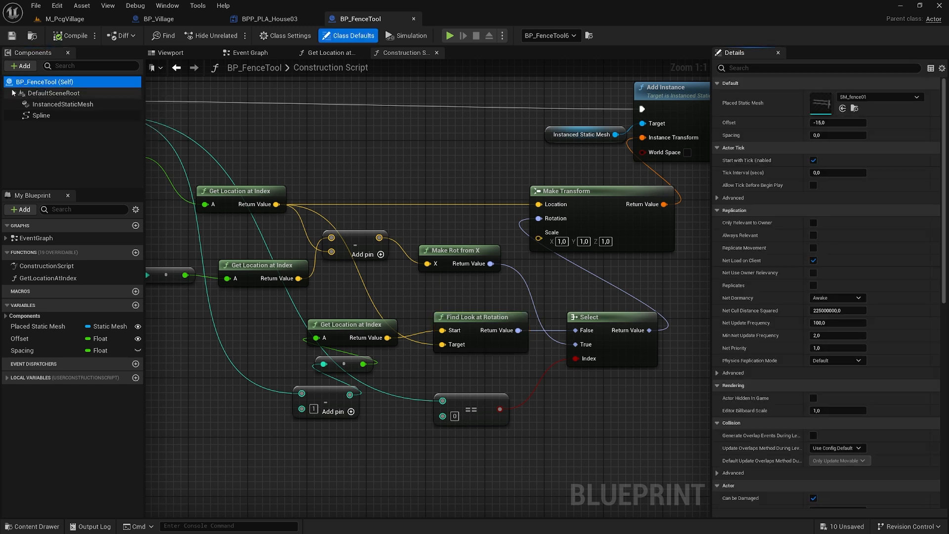
{"action": "left_click", "coordinate": [44, 116]}
{"action": "left_click", "coordinate": [79, 83]}
{"action": "left_click", "coordinate": [812, 68]}
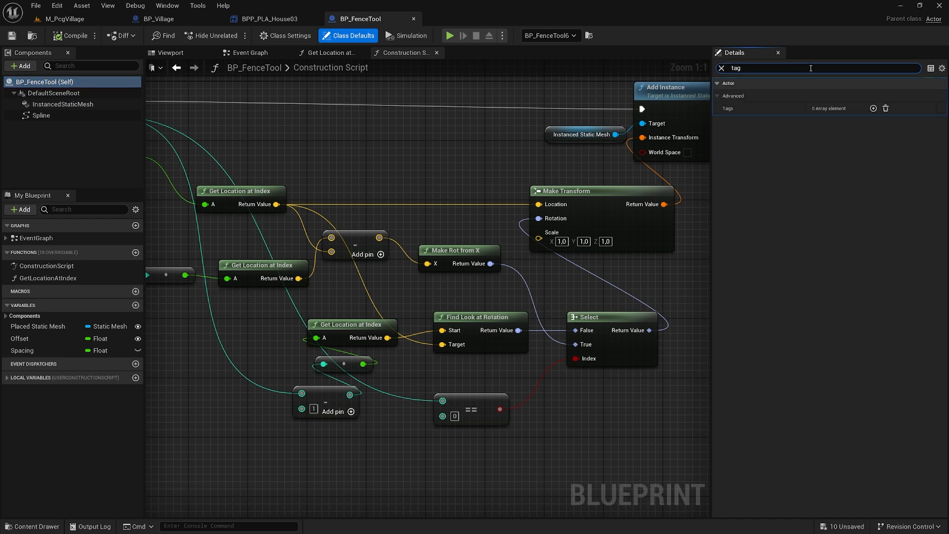
- Add an actor tag named Fence to BP_FenceTool, then compile and save the blueprint
{"action": "left_click", "coordinate": [873, 108]}
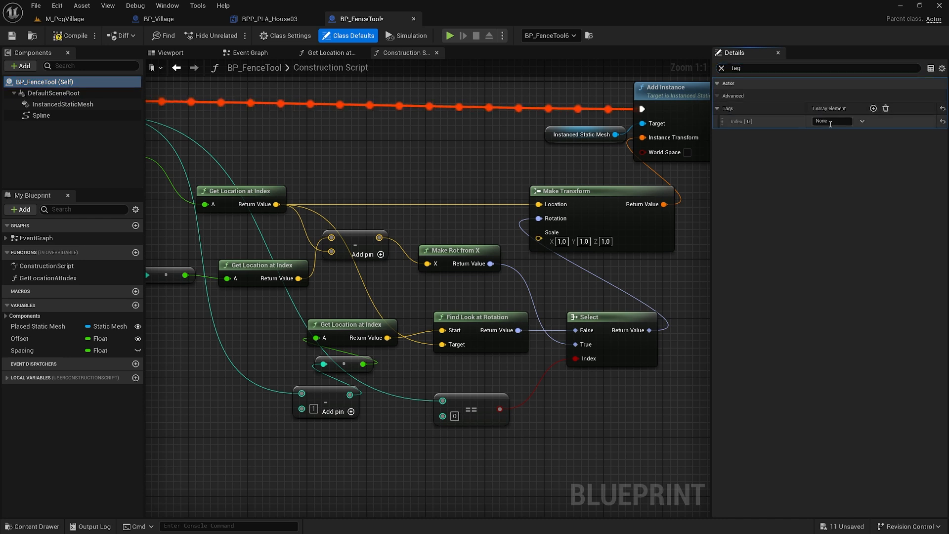
{"action": "left_click", "coordinate": [841, 122]}
{"action": "type", "text": "F"}
{"action": "type", "text": "ence"}
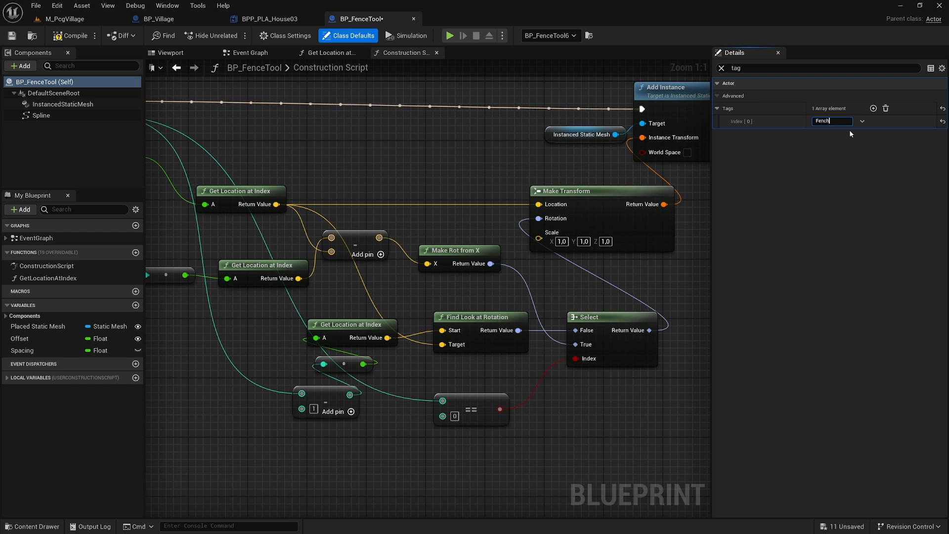
{"action": "key", "text": "Return"}
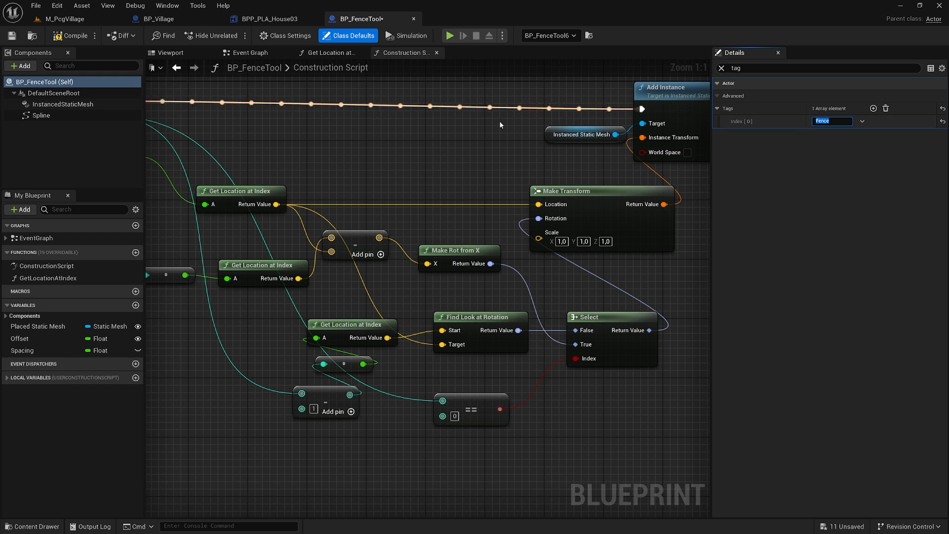
{"action": "left_click", "coordinate": [71, 36]}
{"action": "left_click", "coordinate": [13, 38]}
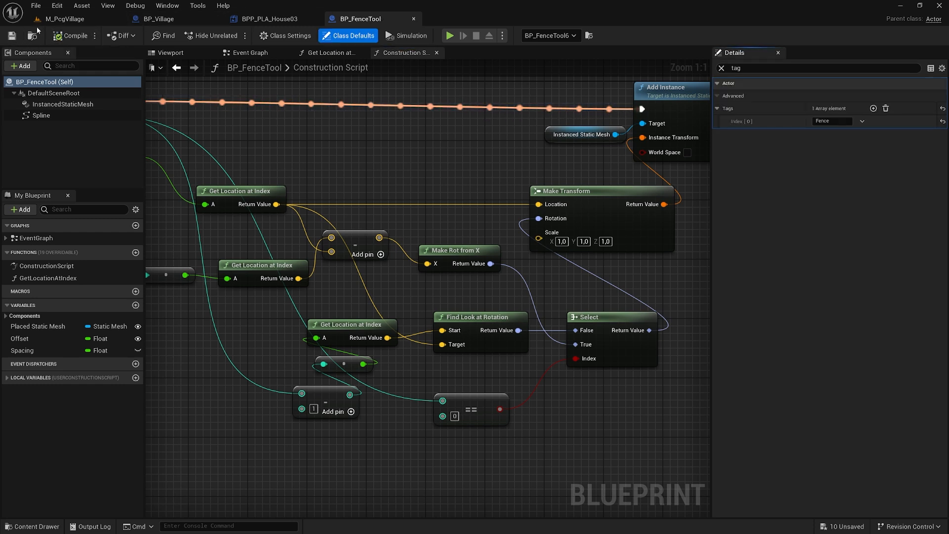
- Return to the PCG_Village graph and set the new Get Spline Data node's Actor Selection Tag to Fence
{"action": "left_click", "coordinate": [95, 19]}
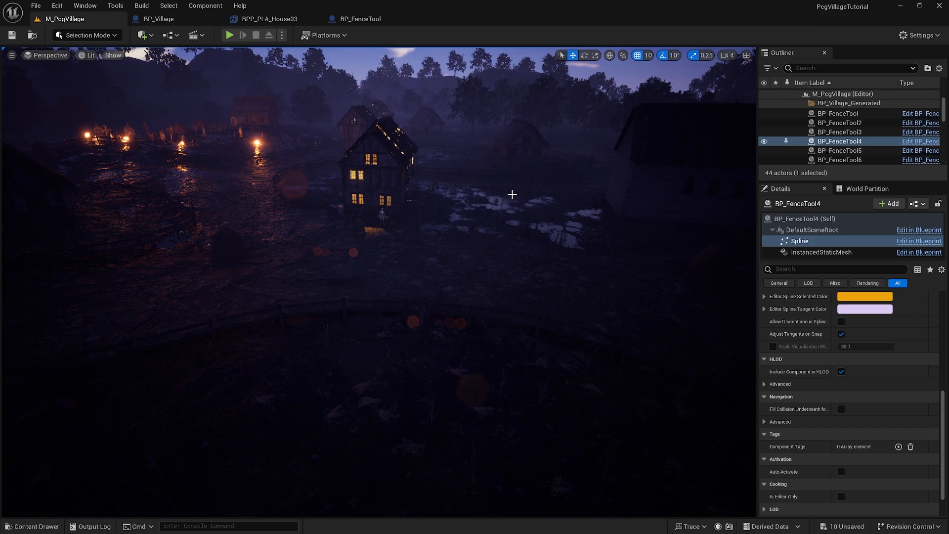
{"action": "left_click", "coordinate": [517, 224]}
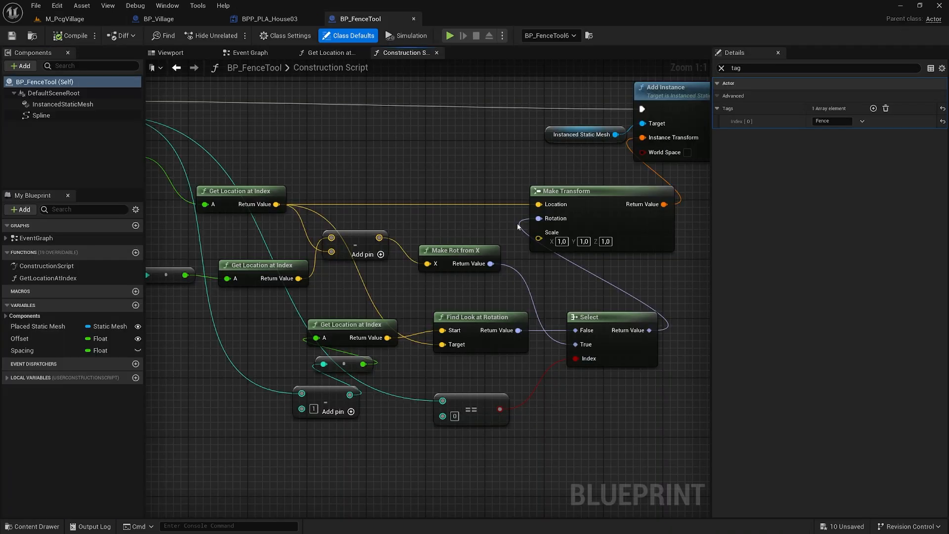
{"action": "left_click", "coordinate": [86, 19]}
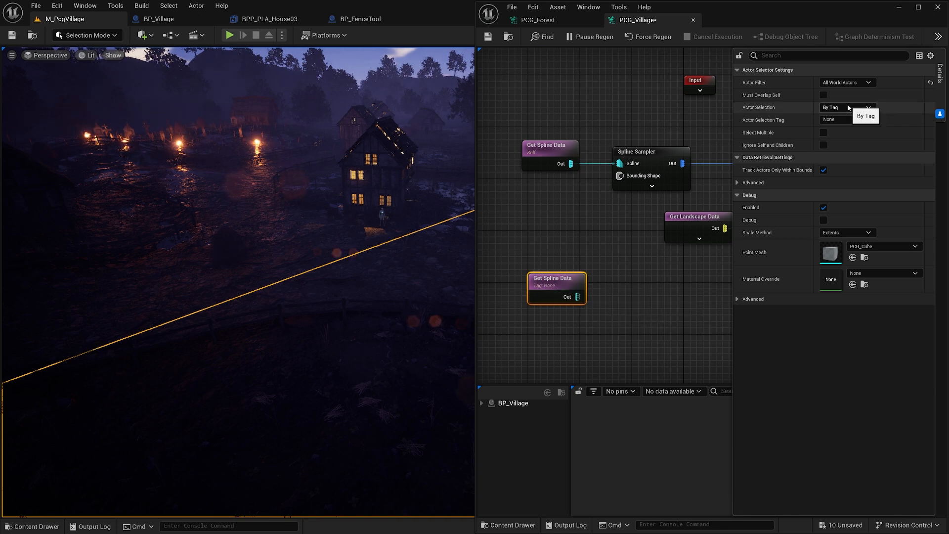
{"action": "left_click", "coordinate": [862, 122]}
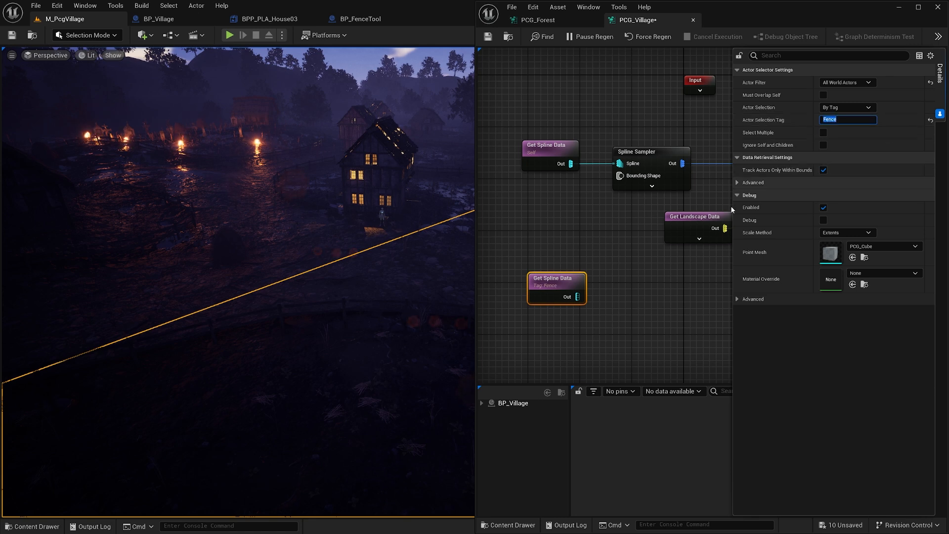
{"action": "left_click", "coordinate": [563, 282]}
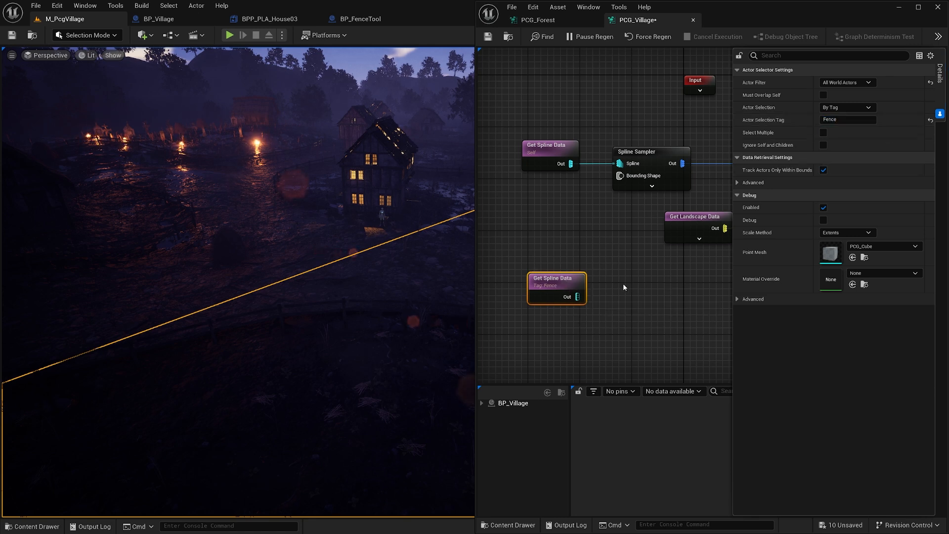
- Create a Spline Sampler from the fence Get Spline Data output and align it beside that node
{"action": "right_click_drag", "start_coordinate": [607, 284], "coordinate": [561, 264]}
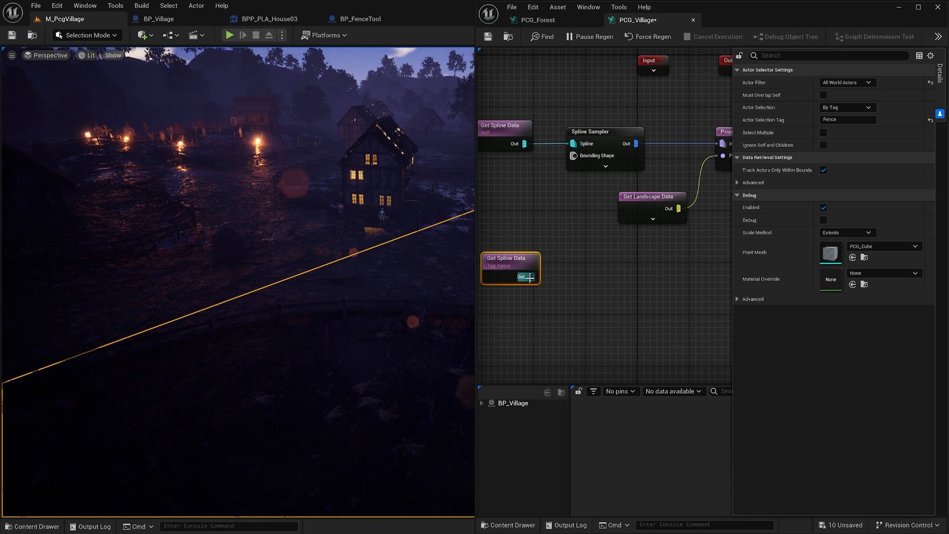
{"action": "left_click_drag", "start_coordinate": [530, 277], "coordinate": [621, 283]}
{"action": "type", "text": "spline"}
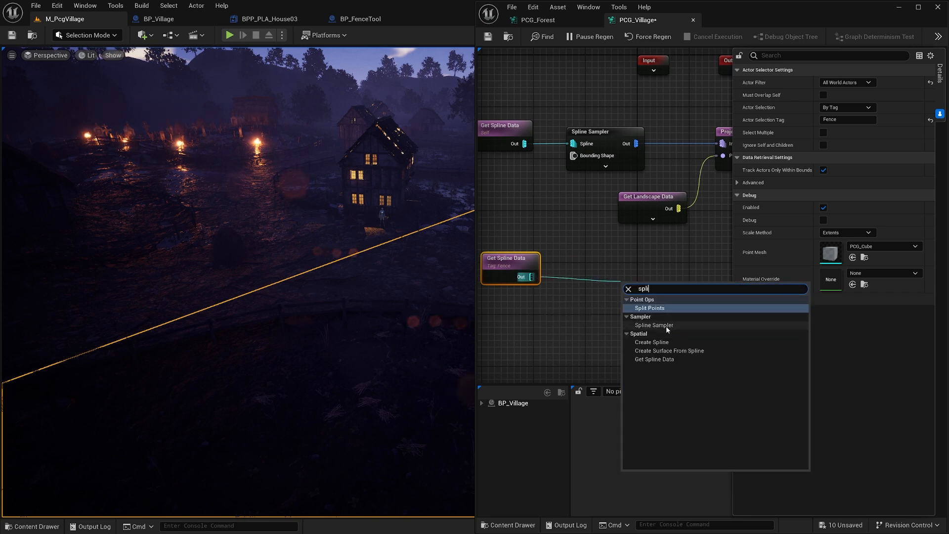
{"action": "left_click", "coordinate": [666, 325]}
{"action": "left_click_drag", "start_coordinate": [646, 301], "coordinate": [596, 276]}
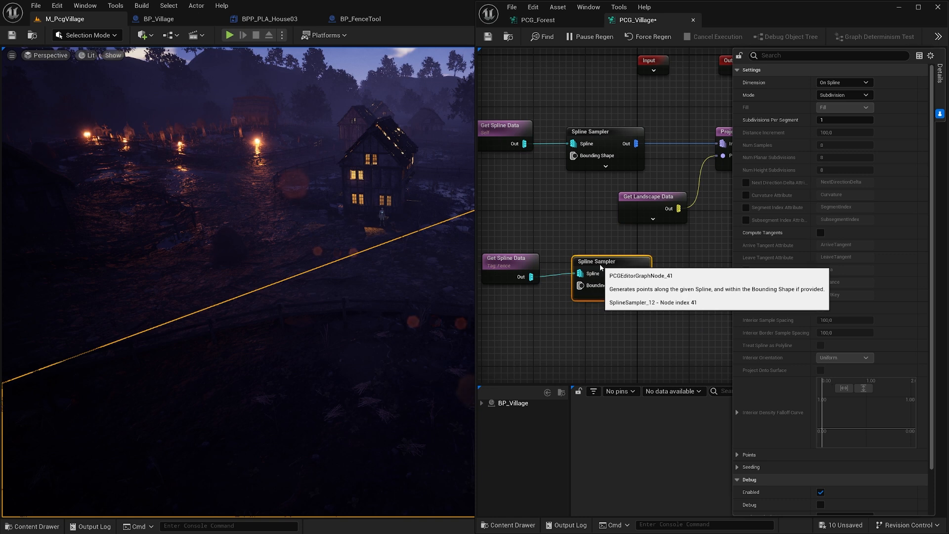
- Enable debug display on the fence Spline Sampler and set its sampling Mode to Distance
{"action": "key", "text": "d"}
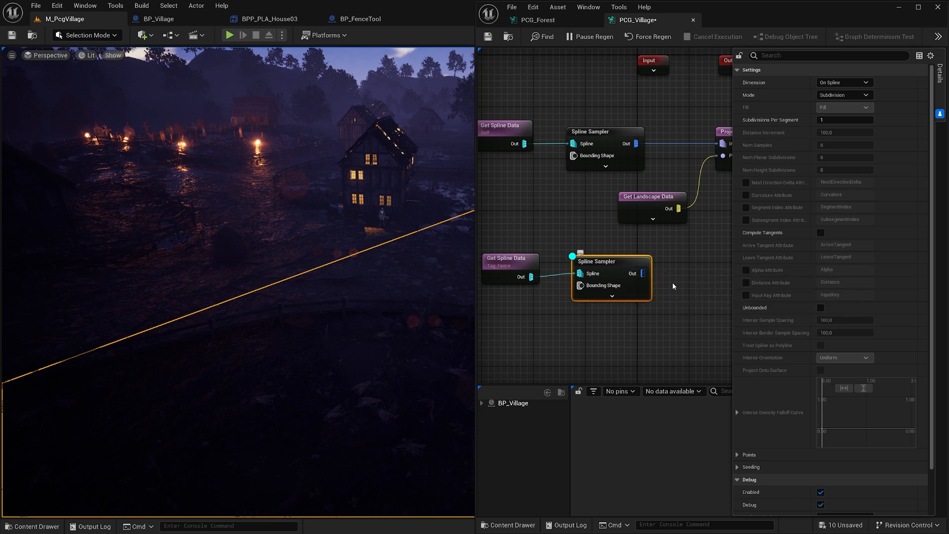
{"action": "left_click", "coordinate": [848, 95]}
{"action": "left_click", "coordinate": [831, 113]}
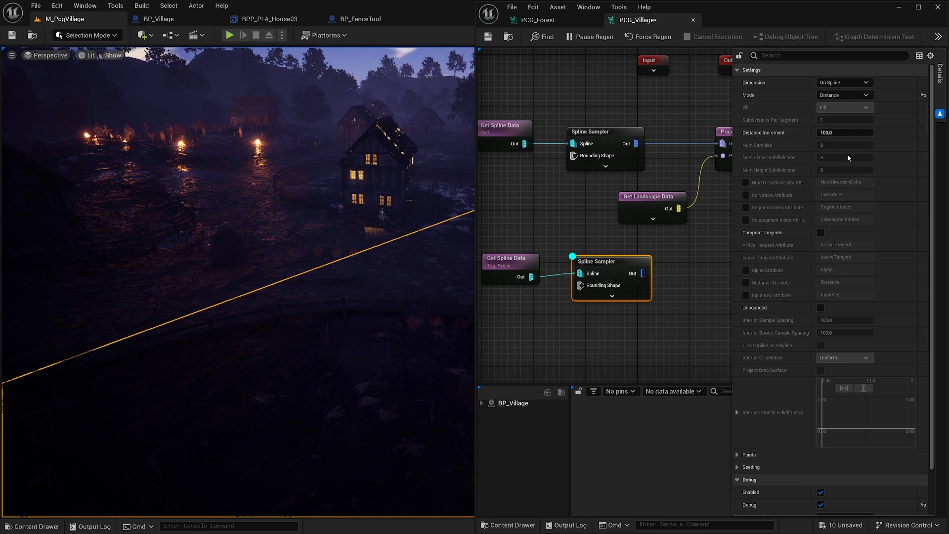
{"action": "left_click", "coordinate": [847, 133]}
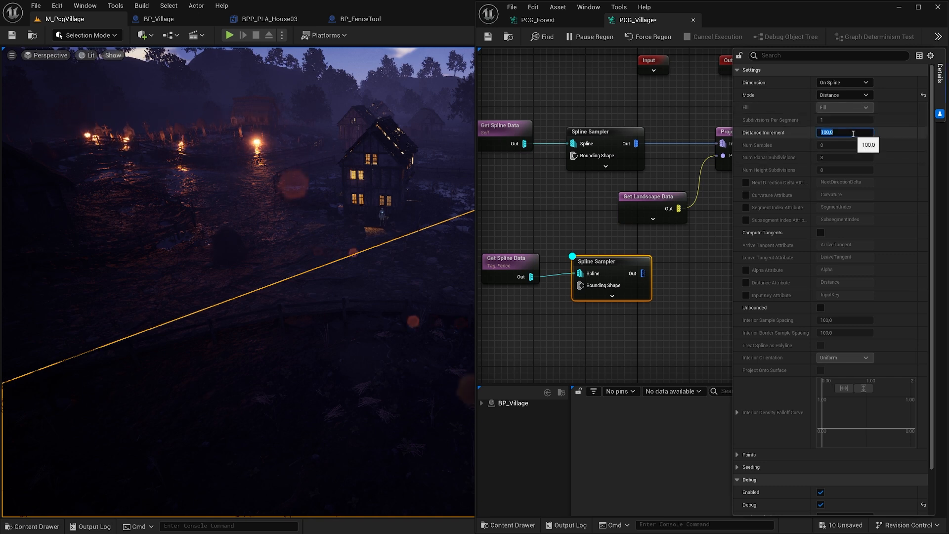
{"action": "right_click_drag", "start_coordinate": [399, 240], "coordinate": [428, 232]}
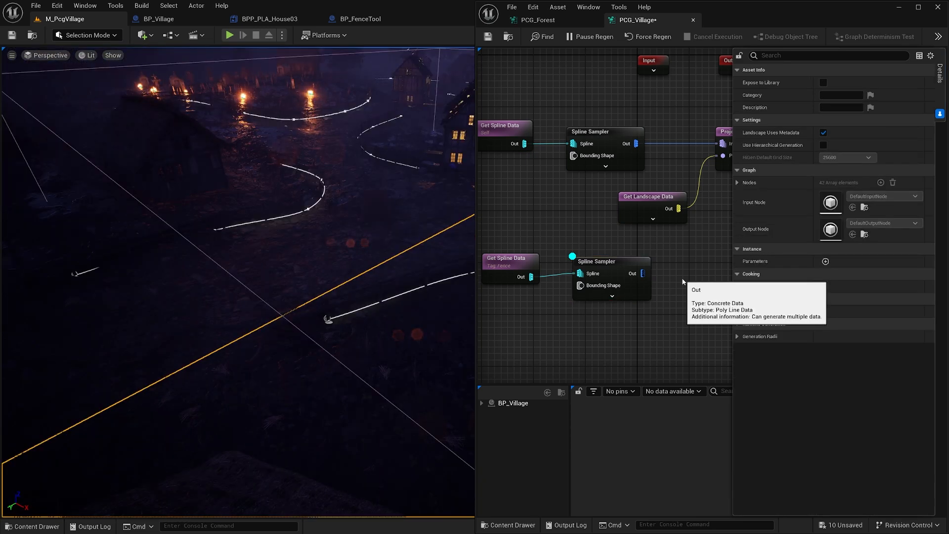
- Connect a Bounds Modifier to the fence Spline Sampler's output and set the Y values of Bounds Min and Bounds Max to 200
{"action": "left_click_drag", "start_coordinate": [643, 273], "coordinate": [672, 276]}
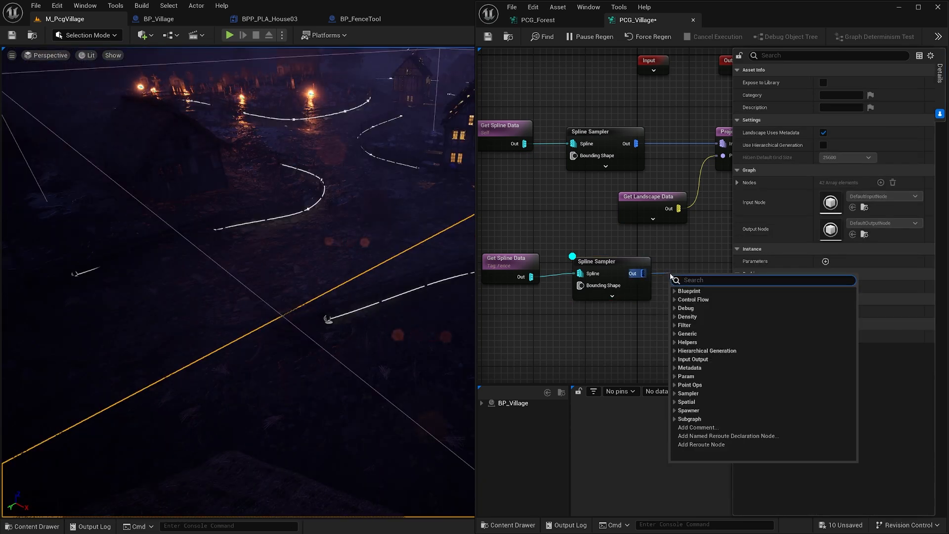
{"action": "type", "text": "boun"}
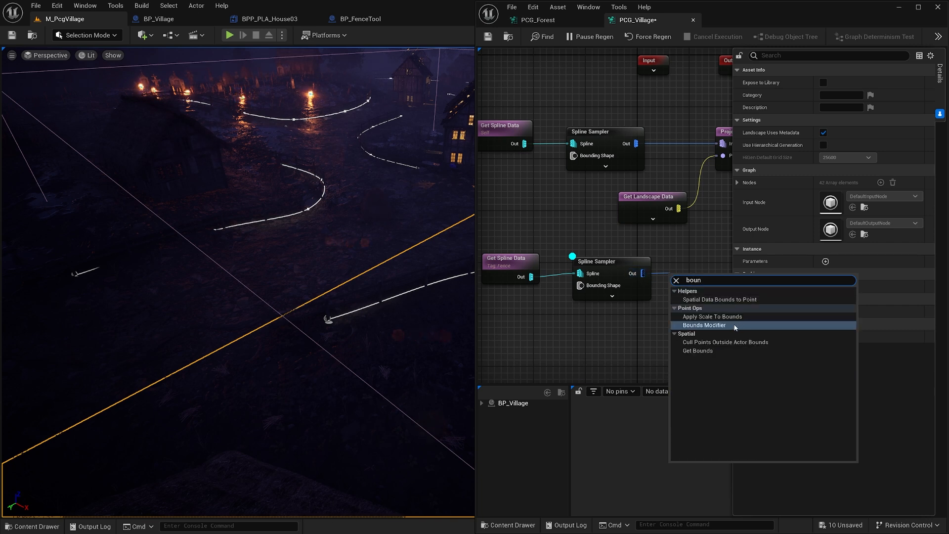
{"action": "left_click", "coordinate": [740, 325]}
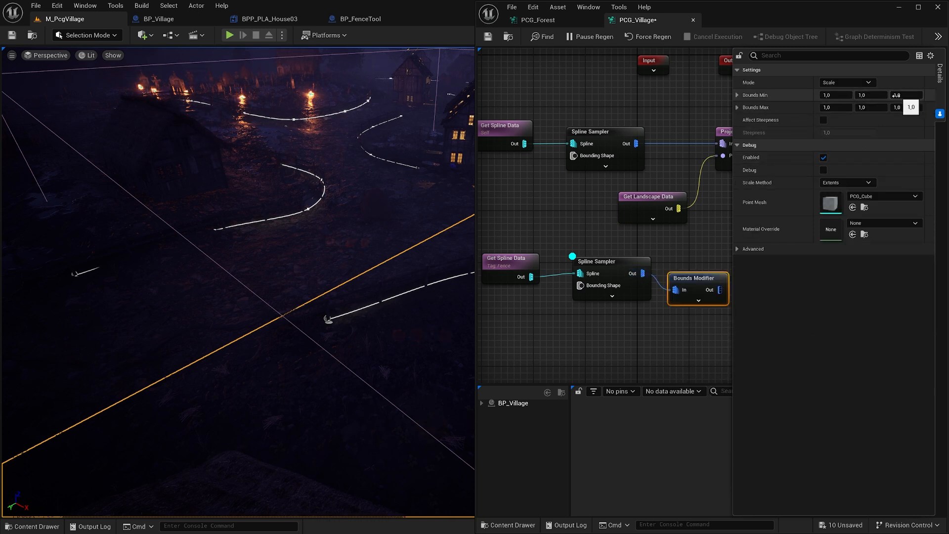
{"action": "left_click", "coordinate": [879, 98]}
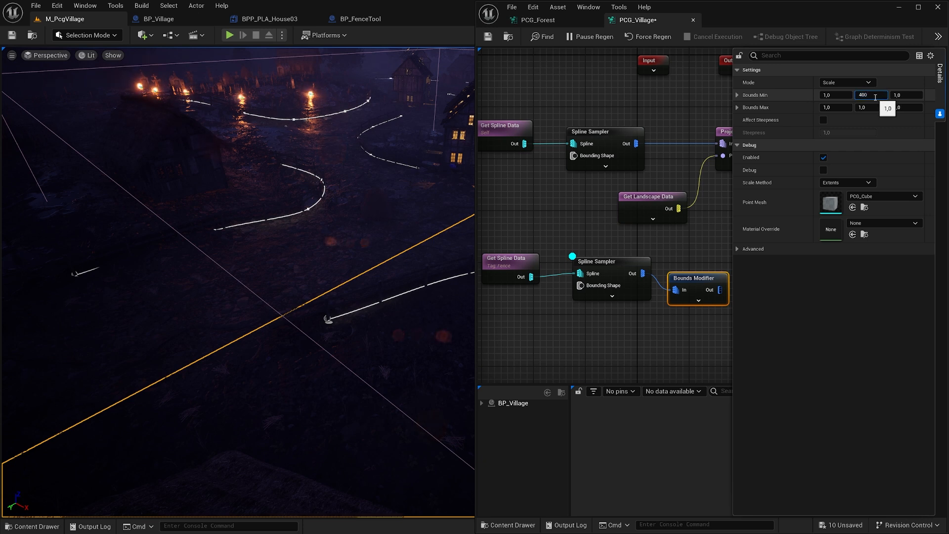
{"action": "key", "text": "BackSpace"}
{"action": "key", "text": "BackSpace"}
{"action": "type", "text": "200"}
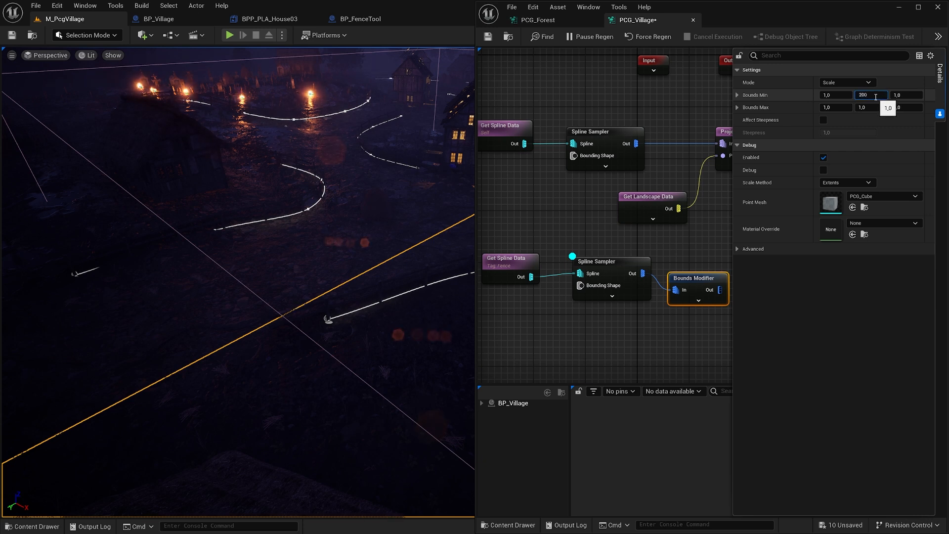
{"action": "left_click", "coordinate": [865, 108]}
{"action": "type", "text": "200"}
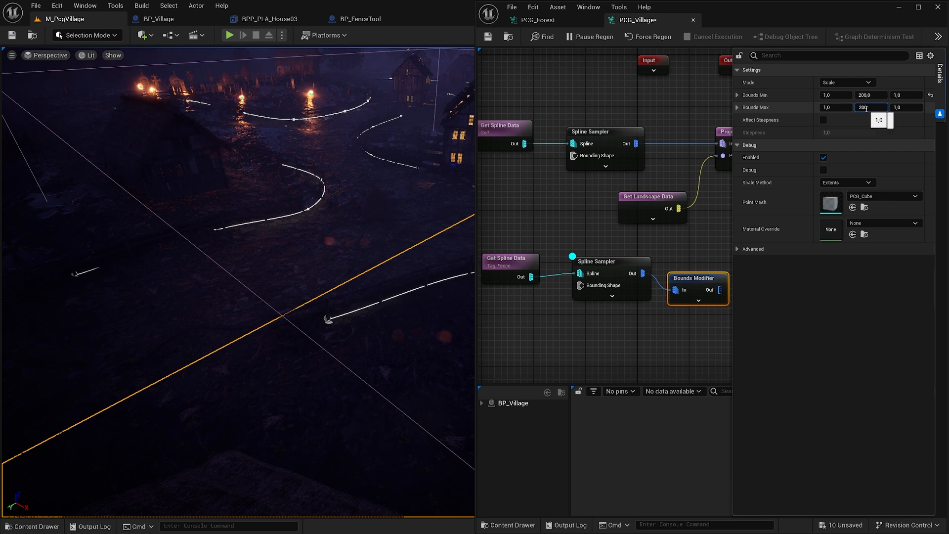
{"action": "key", "text": "Return"}
- Move the debug display from the fence Spline Sampler to the Bounds Modifier and align that node with the sampler
{"action": "left_click", "coordinate": [613, 260]}
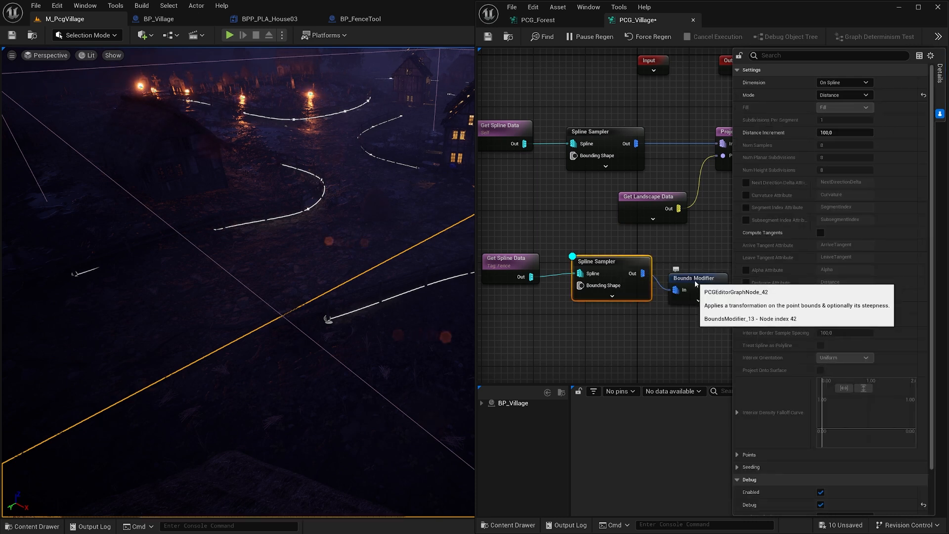
{"action": "left_click", "coordinate": [697, 284]}
{"action": "key", "text": "d"}
{"action": "left_click_drag", "start_coordinate": [693, 269], "coordinate": [694, 265]}
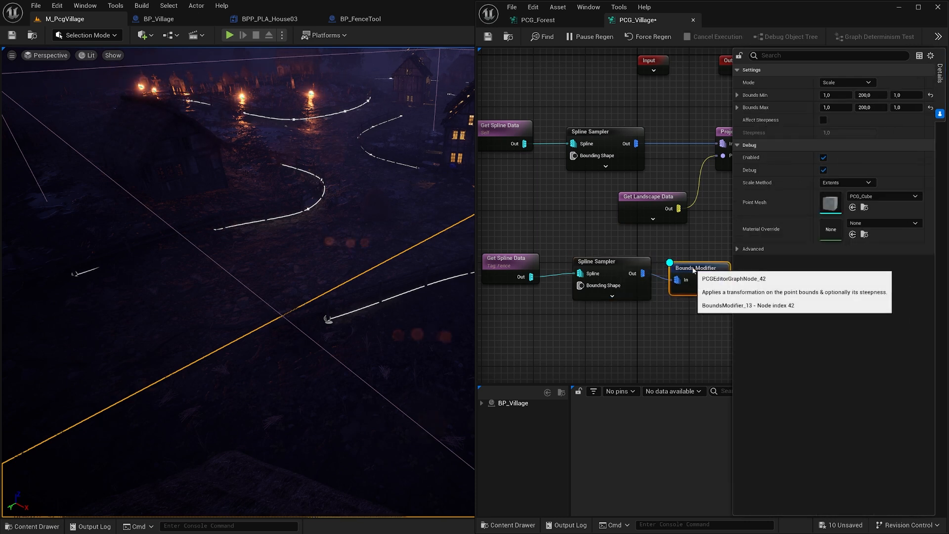
- Enable Unbounded on the fence Spline Sampler
{"action": "left_click", "coordinate": [619, 268]}
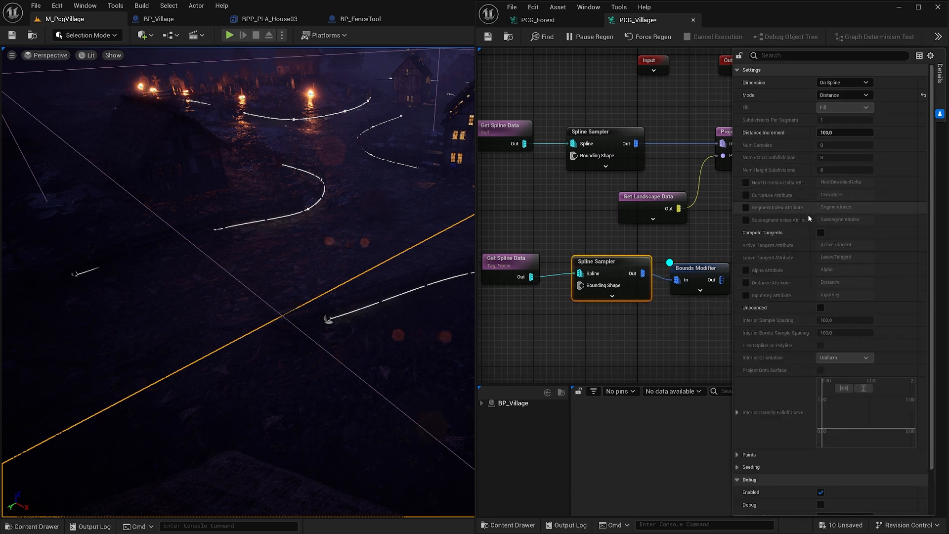
{"action": "left_click", "coordinate": [820, 309]}
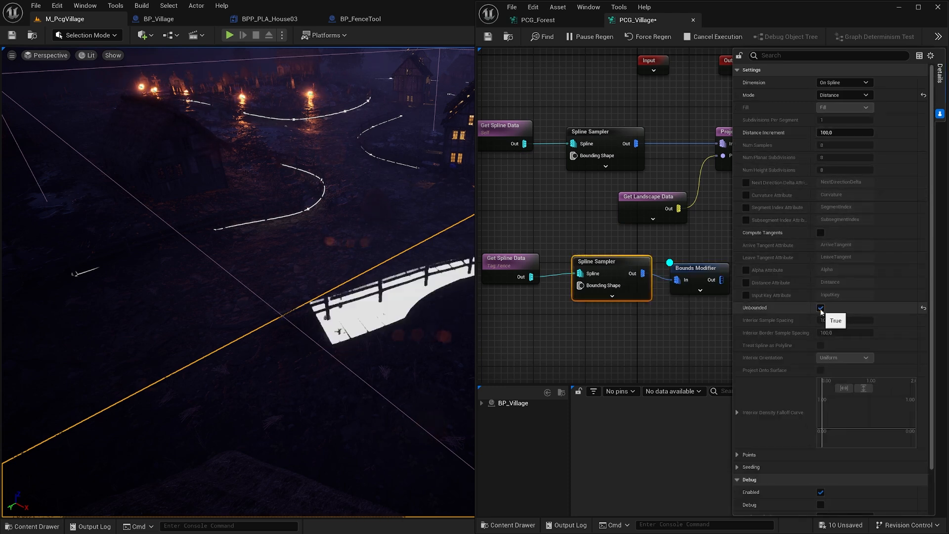
{"action": "right_click_drag", "start_coordinate": [296, 257], "coordinate": [289, 225]}
- Enable Select Multiple on the fence Get Spline Data node and inspect the debug points along the fences
{"action": "left_click", "coordinate": [502, 266]}
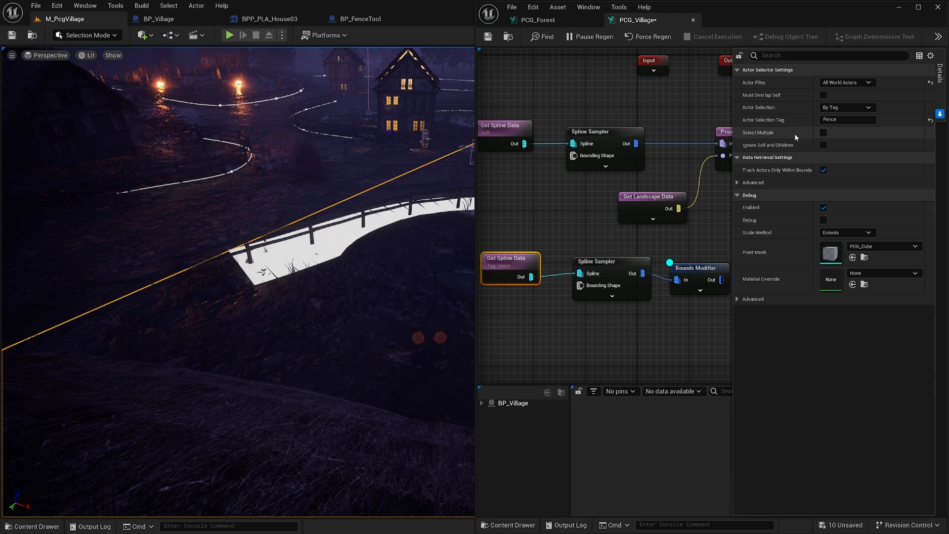
{"action": "left_click", "coordinate": [825, 134]}
{"action": "right_click_drag", "start_coordinate": [329, 180], "coordinate": [323, 225]}
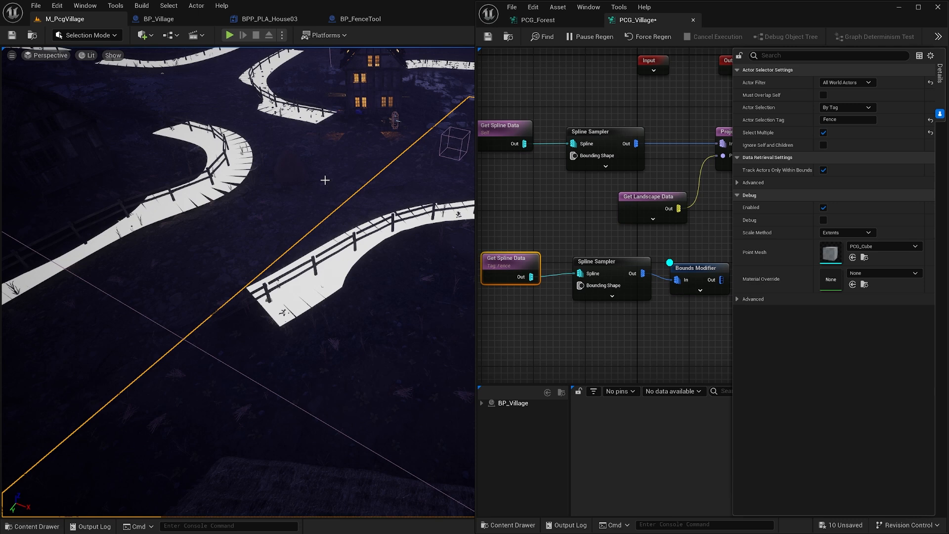
{"action": "right_click_drag", "start_coordinate": [324, 129], "coordinate": [323, 100]}
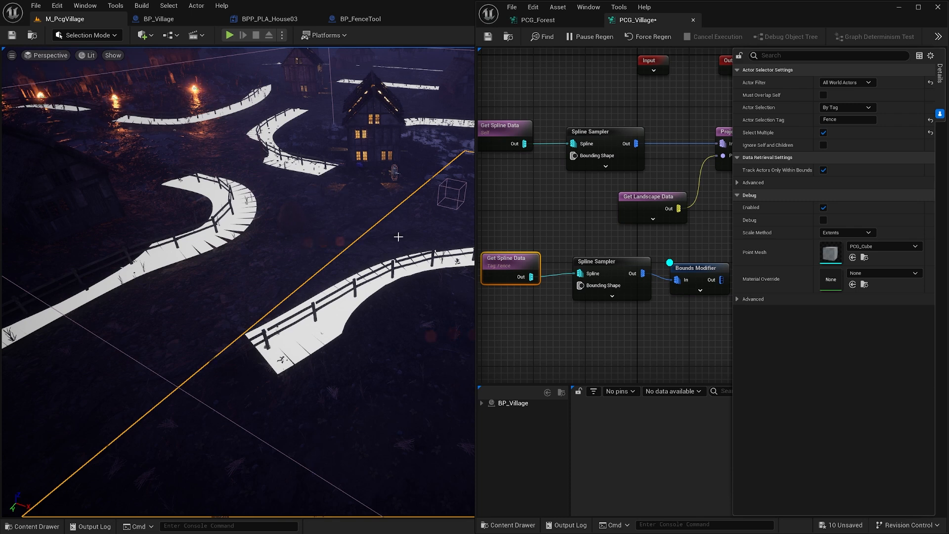
{"action": "right_click_drag", "start_coordinate": [413, 280], "coordinate": [446, 289]}
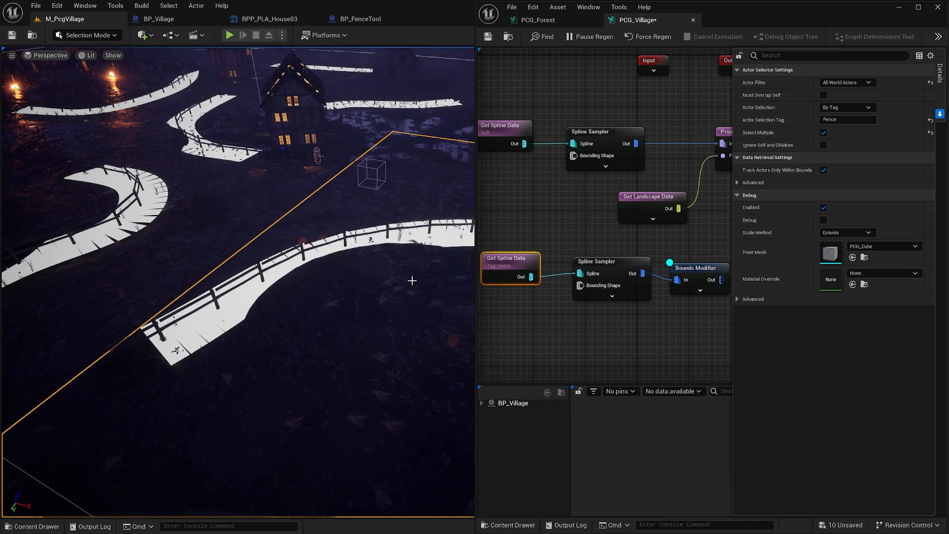
- Duplicate the Projection and Get Landscape Data nodes for the fence branch and connect the Bounds Modifier output to the copied Projection's In
{"action": "left_click", "coordinate": [696, 268]}
{"action": "right_click_drag", "start_coordinate": [712, 237], "coordinate": [638, 227]}
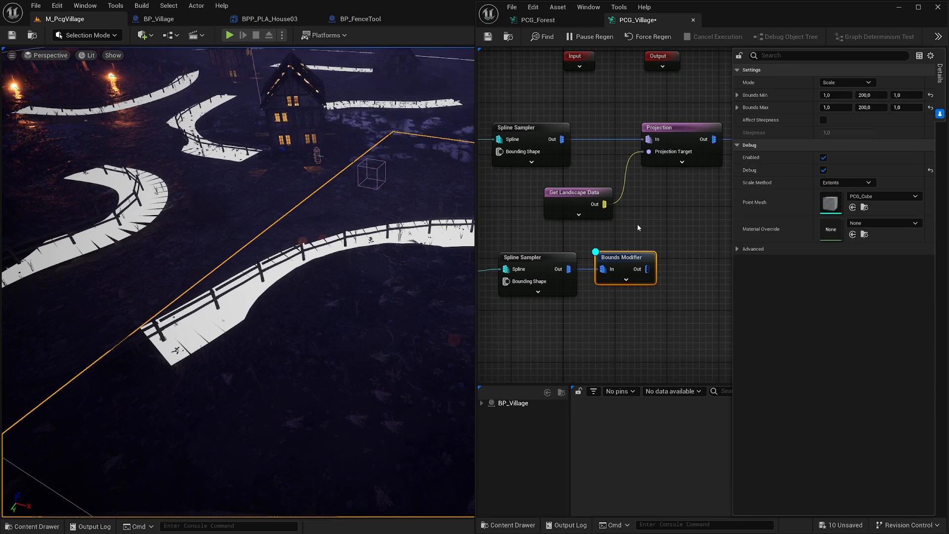
{"action": "scroll", "coordinate": [638, 227], "scroll_direction": "down", "scroll_amount": 1}
{"action": "left_click_drag", "start_coordinate": [598, 229], "coordinate": [672, 156]}
{"action": "key", "text": "ctrl+c"}
{"action": "left_click", "coordinate": [681, 268]}
{"action": "key", "text": "ctrl+v"}
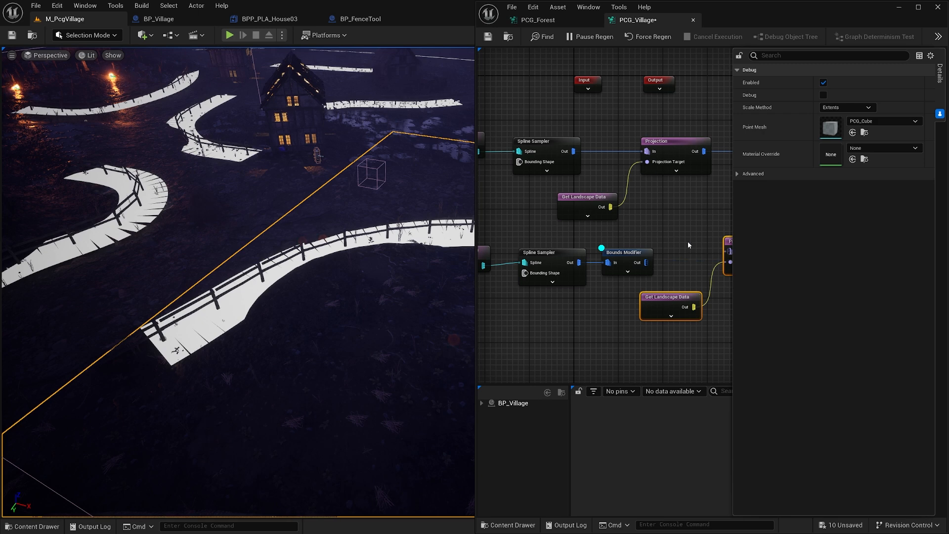
{"action": "right_click_drag", "start_coordinate": [689, 245], "coordinate": [575, 241]}
{"action": "mouse_move", "coordinate": [643, 238]}
{"action": "left_mouse_down"}
{"action": "mouse_move", "coordinate": [650, 230]}
{"action": "mouse_move", "coordinate": [630, 235]}
{"action": "left_mouse_up"}
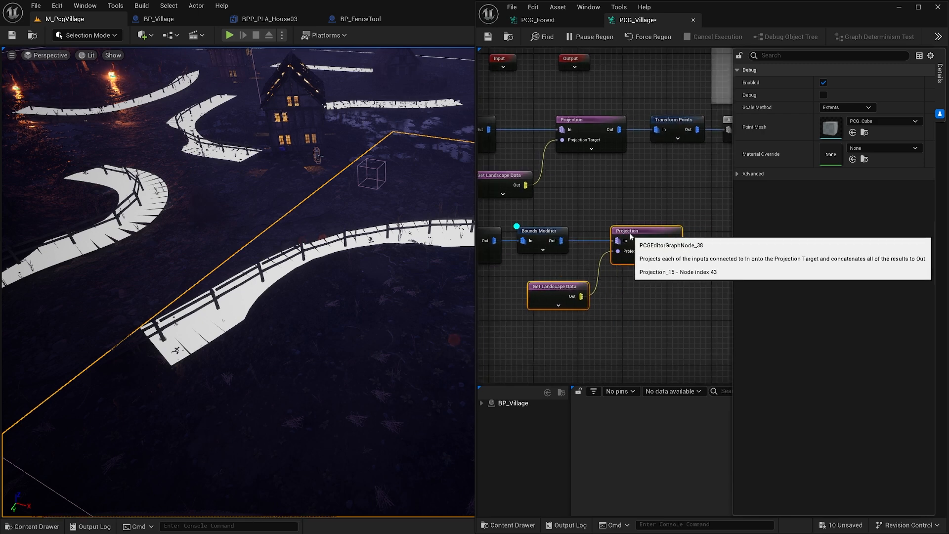
- Turn off debug display on the fence Bounds Modifier and Get Landscape Data nodes, leaving it enabled only on the fence Projection
{"action": "left_click", "coordinate": [549, 233]}
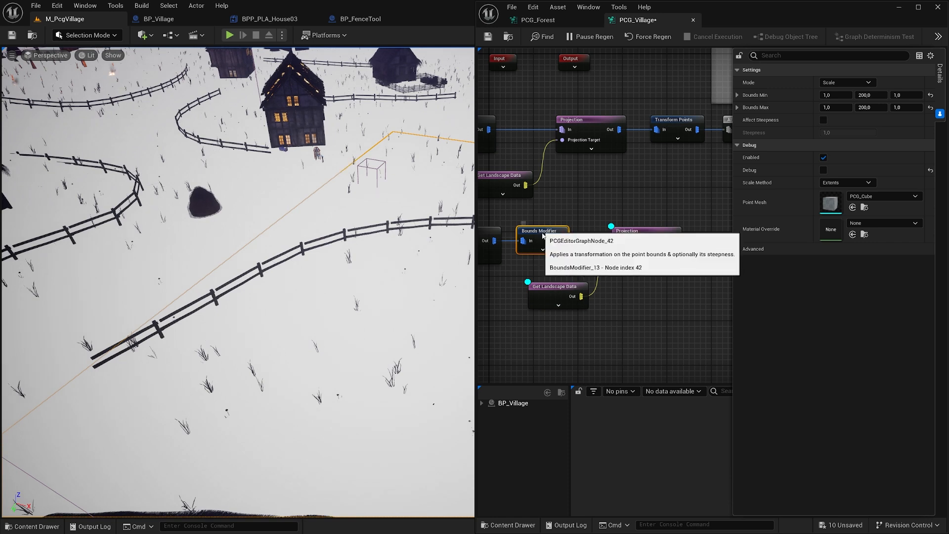
{"action": "left_click", "coordinate": [620, 243]}
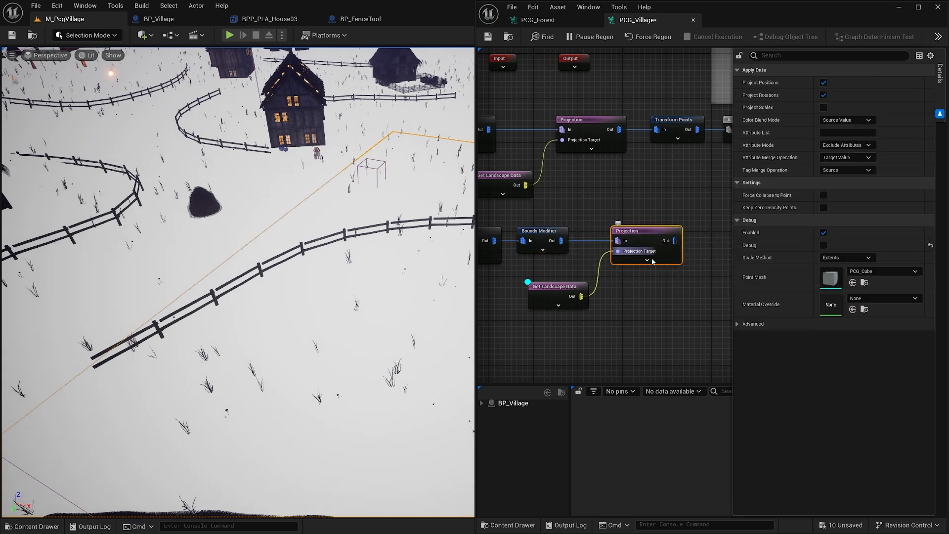
{"action": "left_click", "coordinate": [543, 235]}
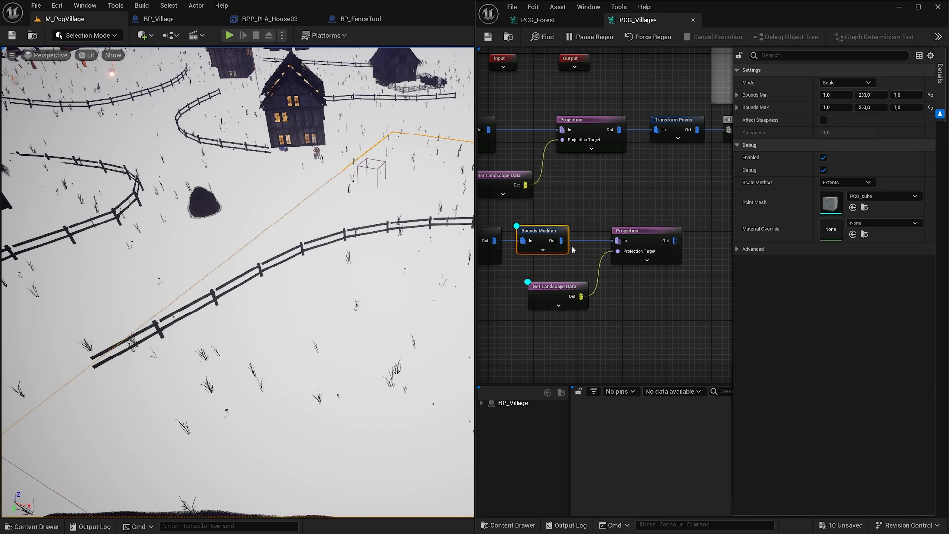
{"action": "left_click", "coordinate": [554, 289]}
{"action": "left_click", "coordinate": [627, 256]}
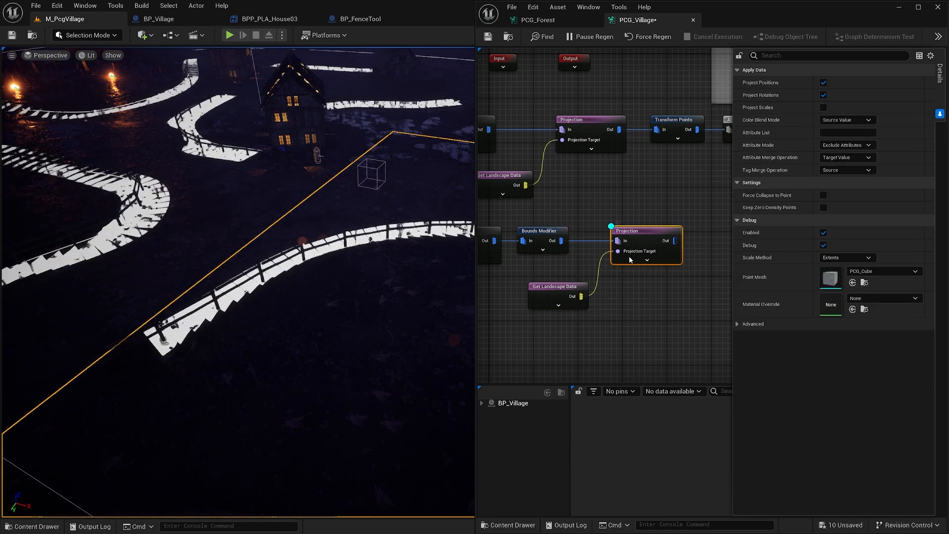
{"action": "right_click_drag", "start_coordinate": [402, 260], "coordinate": [341, 280]}
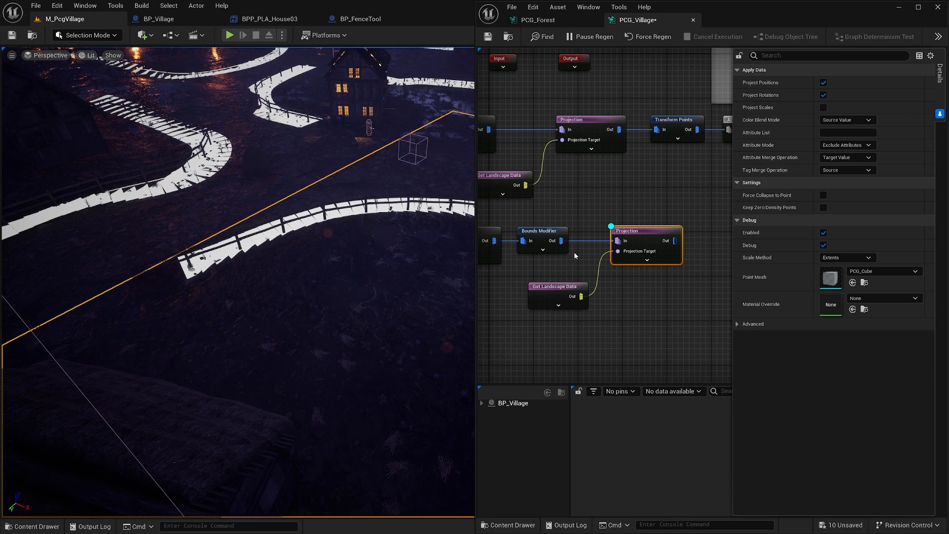
- Clear the fence asset search and browse the static meshes in the Demonic_Village Foliage folder
{"action": "left_click", "coordinate": [32, 527]}
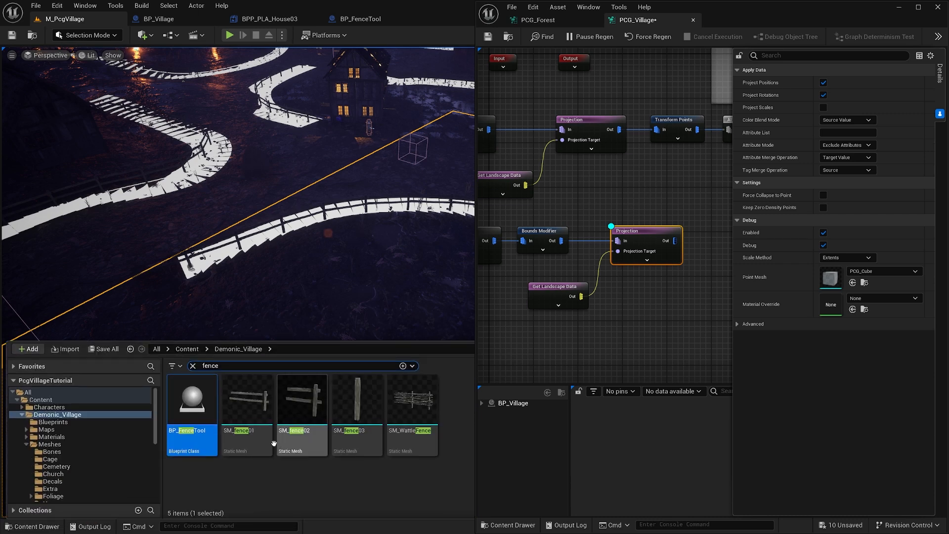
{"action": "left_click", "coordinate": [51, 452]}
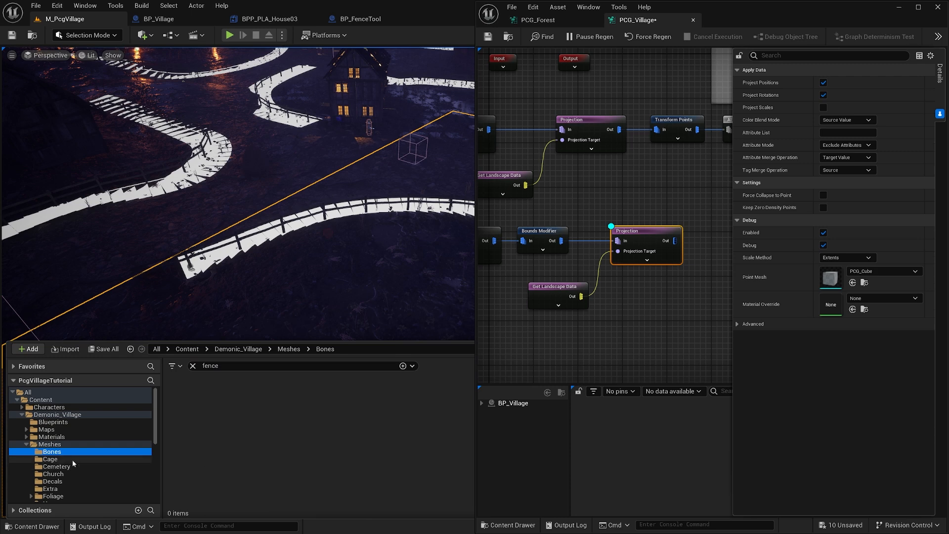
{"action": "left_click", "coordinate": [68, 498]}
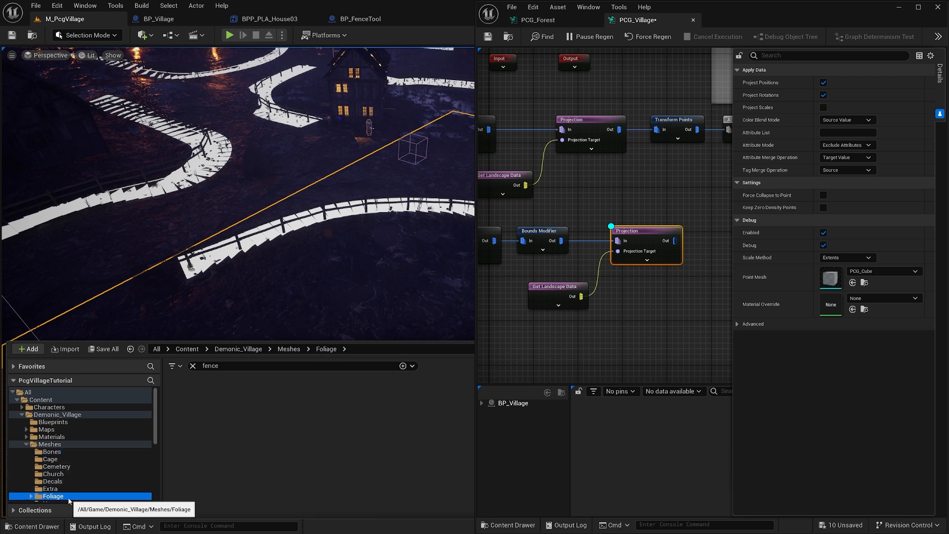
{"action": "left_click", "coordinate": [193, 366]}
{"action": "scroll", "coordinate": [402, 445], "scroll_direction": "down", "scroll_amount": 3}
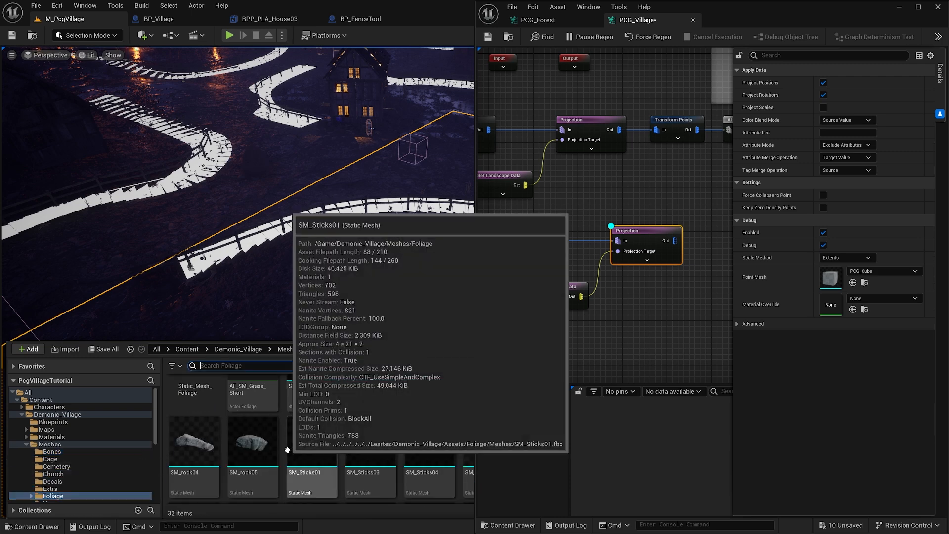
{"action": "scroll", "coordinate": [402, 453], "scroll_direction": "up", "scroll_amount": 2}
{"action": "scroll", "coordinate": [385, 448], "scroll_direction": "down", "scroll_amount": 2}
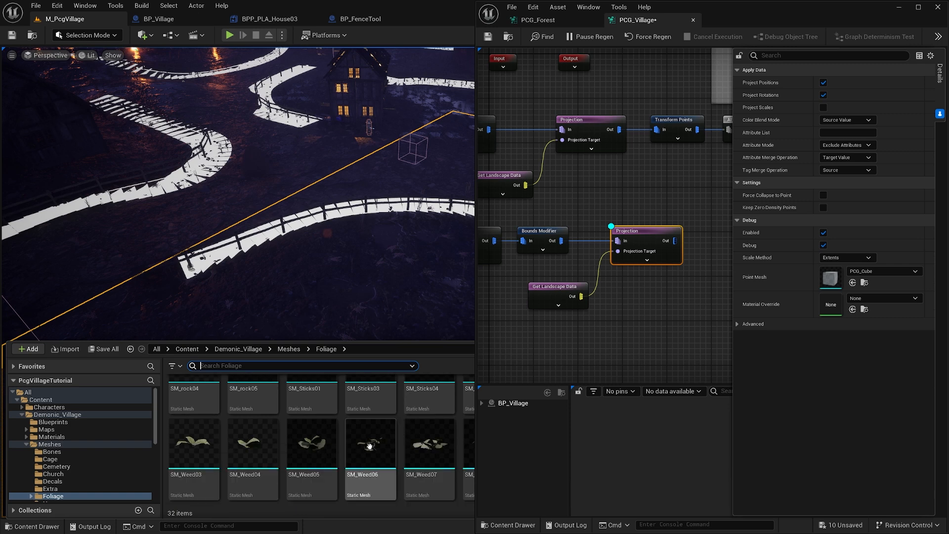
{"action": "scroll", "coordinate": [247, 461], "scroll_direction": "down", "scroll_amount": 2, "text": "ctrl"}
{"action": "scroll", "coordinate": [309, 446], "scroll_direction": "up", "scroll_amount": 2, "text": "ctrl"}
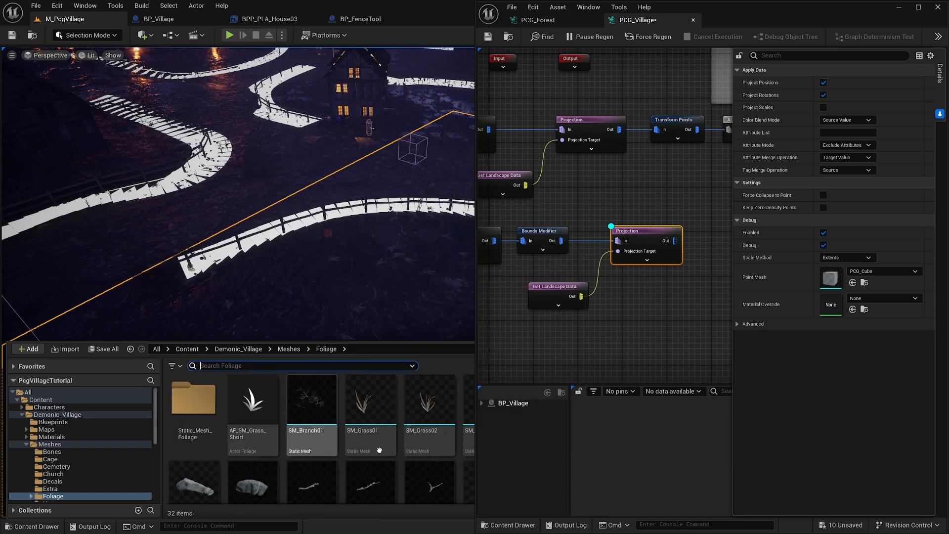
{"action": "scroll", "coordinate": [310, 446], "scroll_direction": "down", "scroll_amount": 1}
- Examine the Foliage, Bones, Cage and Church mesh folders beside the PCG graph for meshes to scatter along the fences
{"action": "left_click", "coordinate": [584, 424]}
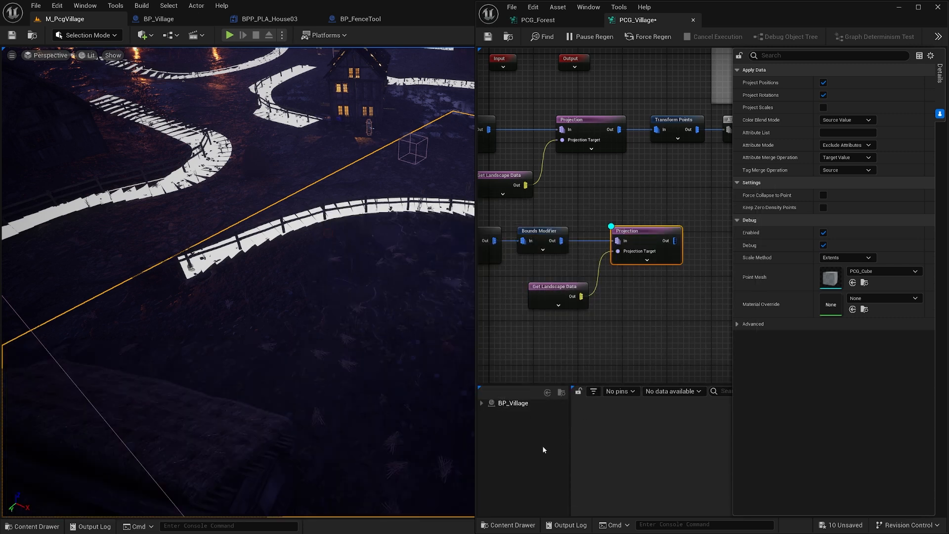
{"action": "key", "text": "ctrl+space"}
{"action": "scroll", "coordinate": [776, 437], "scroll_direction": "down", "scroll_amount": 3}
{"action": "scroll", "coordinate": [797, 451], "scroll_direction": "down", "scroll_amount": 2}
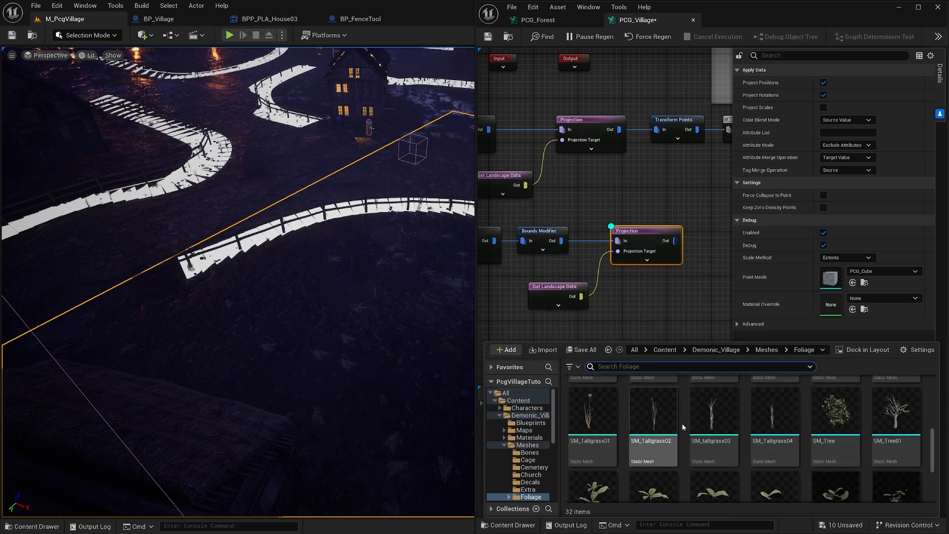
{"action": "scroll", "coordinate": [845, 417], "scroll_direction": "down", "scroll_amount": 3}
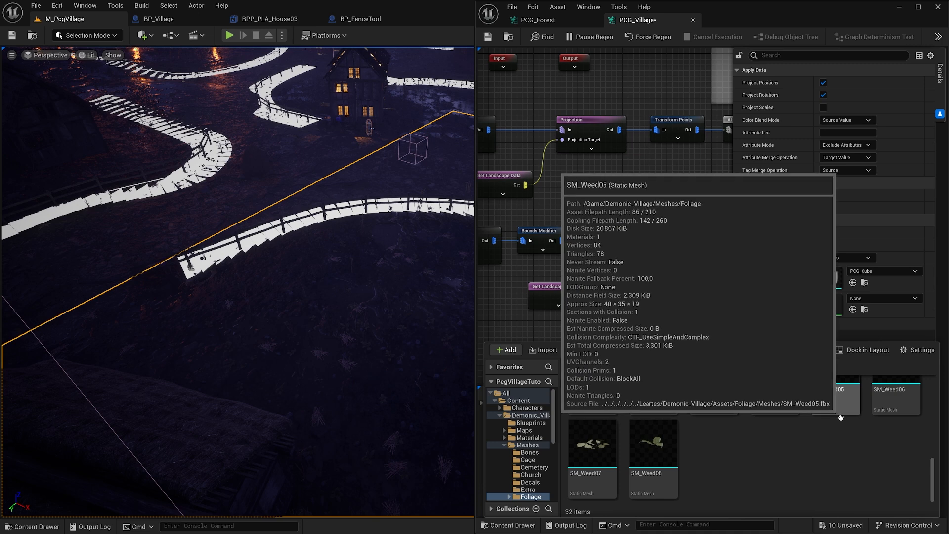
{"action": "scroll", "coordinate": [836, 419], "scroll_direction": "up", "scroll_amount": 2}
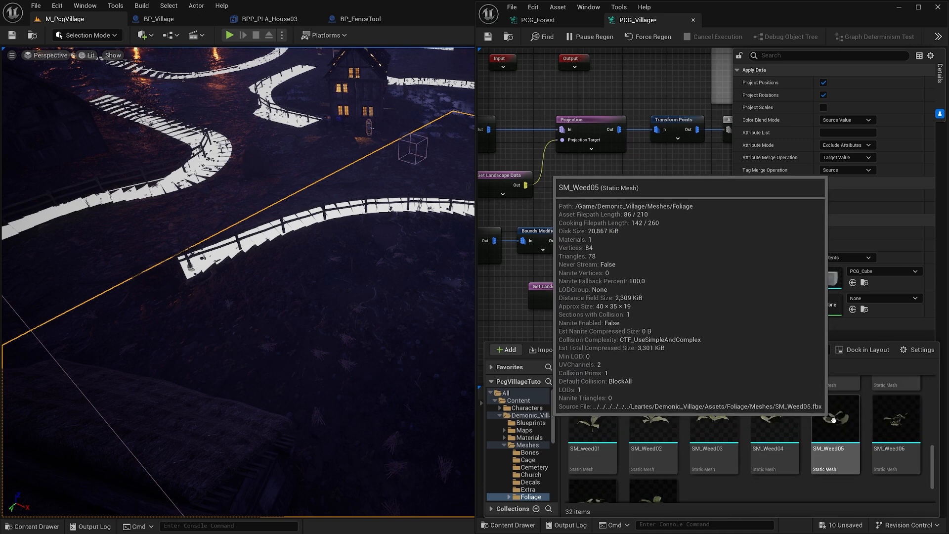
{"action": "left_click", "coordinate": [528, 460]}
{"action": "left_click", "coordinate": [528, 452]}
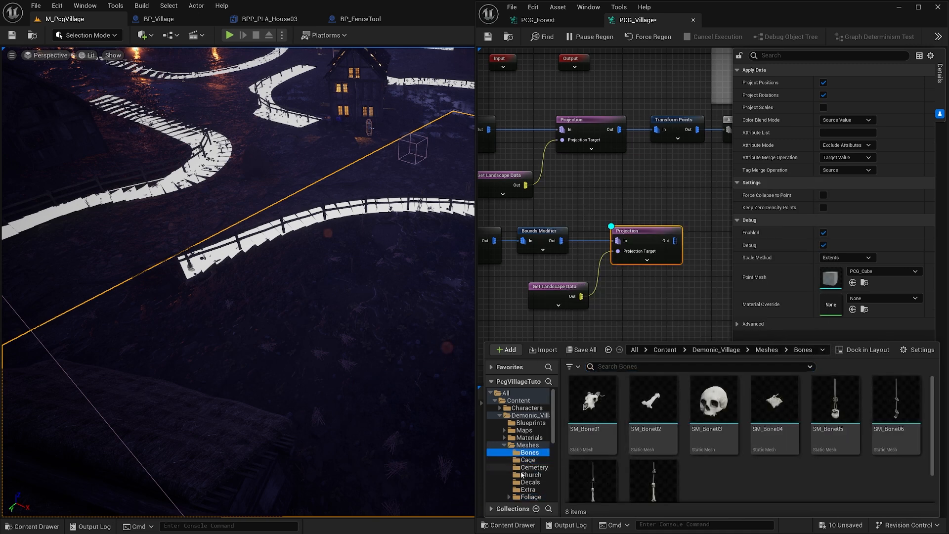
{"action": "scroll", "coordinate": [686, 453], "scroll_direction": "down", "scroll_amount": 1}
{"action": "left_click", "coordinate": [533, 467]}
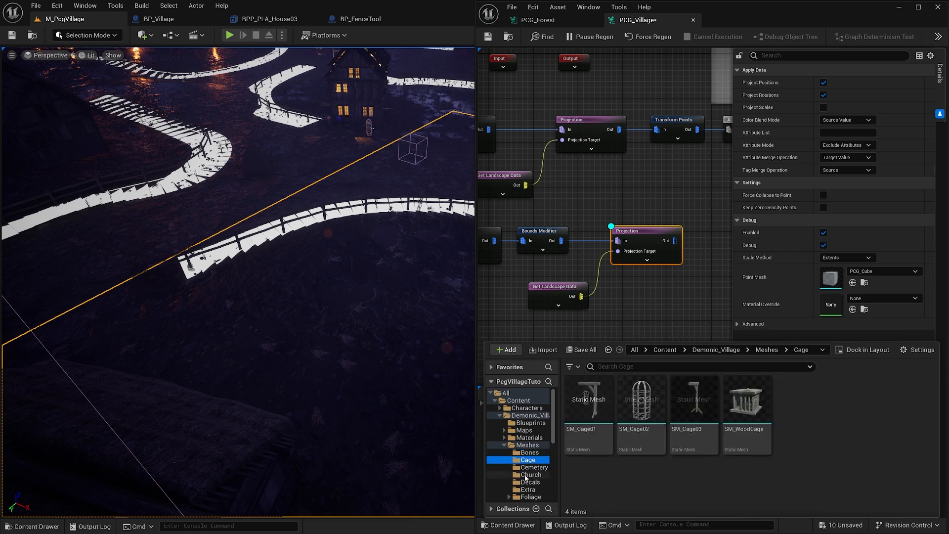
{"action": "left_click", "coordinate": [531, 475]}
{"action": "scroll", "coordinate": [534, 496], "scroll_direction": "down", "scroll_amount": 2}
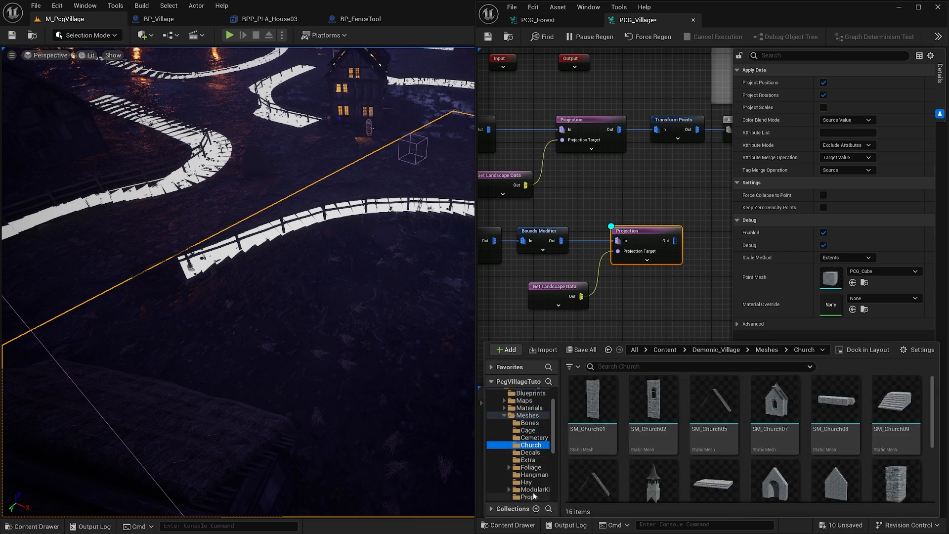
{"action": "left_click", "coordinate": [536, 468]}
{"action": "scroll", "coordinate": [544, 475], "scroll_direction": "down", "scroll_amount": 2}
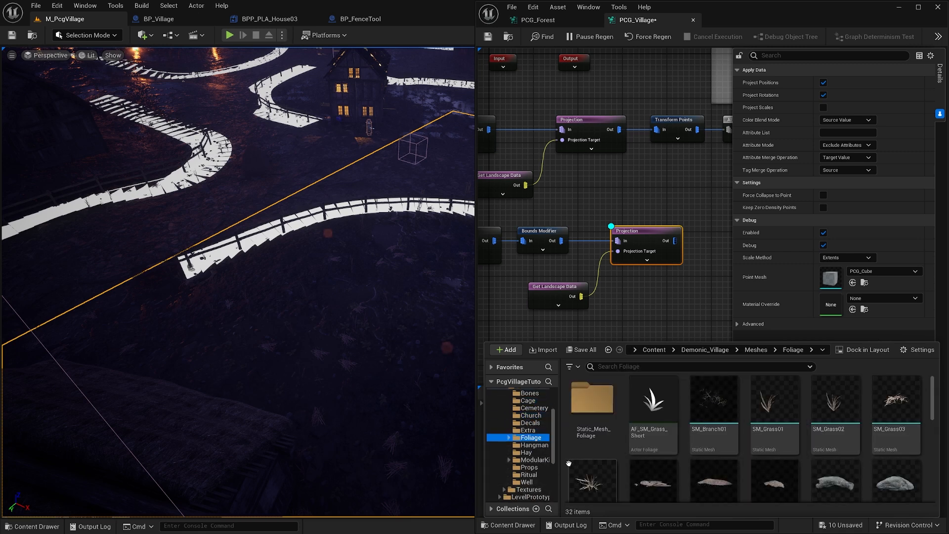
{"action": "scroll", "coordinate": [775, 416], "scroll_direction": "down", "scroll_amount": 2}
- Connect a Static Mesh Spawner to the fence Projection's output and add SM_Tallgrass01, SM_Tallgrass02, SM_tallgrass03 and SM_Tallgrass04 as mesh entries with weight 1
{"action": "left_click", "coordinate": [670, 303]}
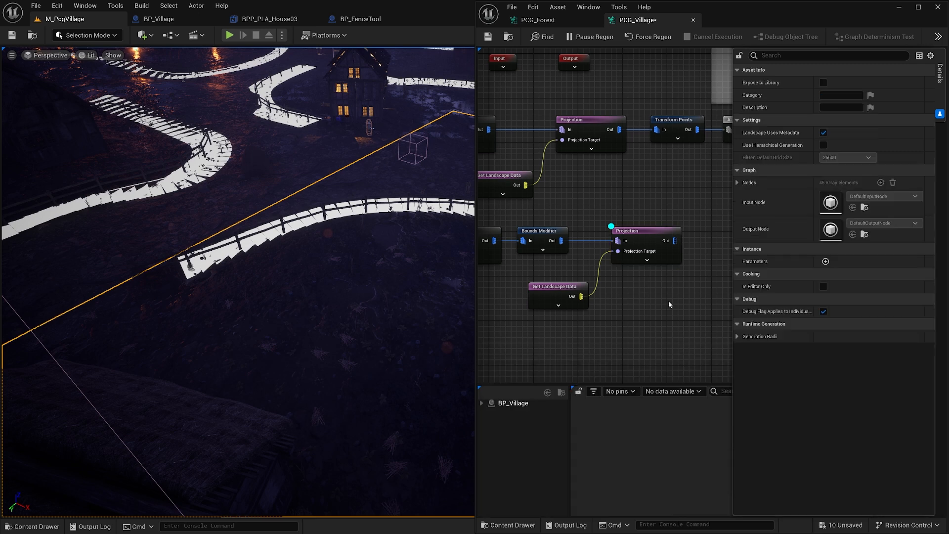
{"action": "right_click_drag", "start_coordinate": [685, 253], "coordinate": [638, 256]}
{"action": "left_click_drag", "start_coordinate": [629, 244], "coordinate": [660, 247]}
{"action": "type", "text": "spawn"}
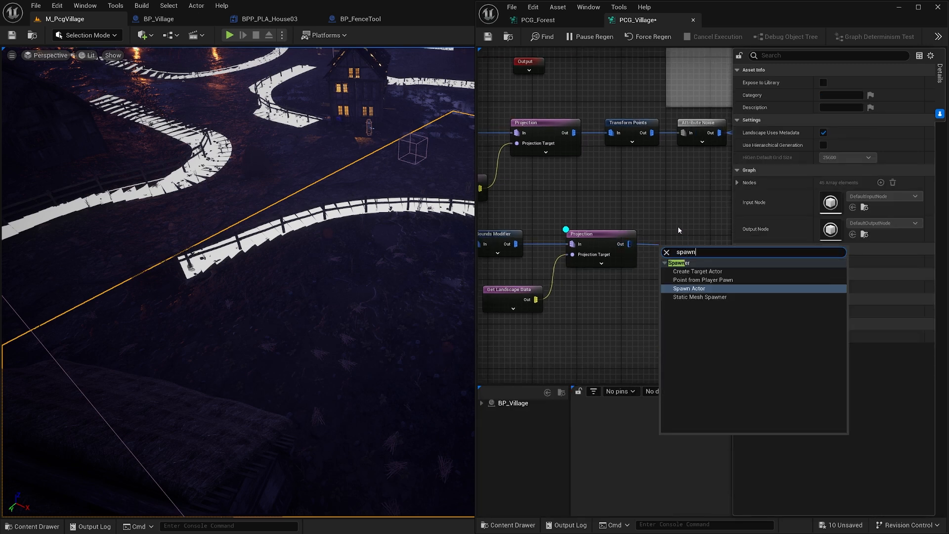
{"action": "left_click", "coordinate": [694, 297]}
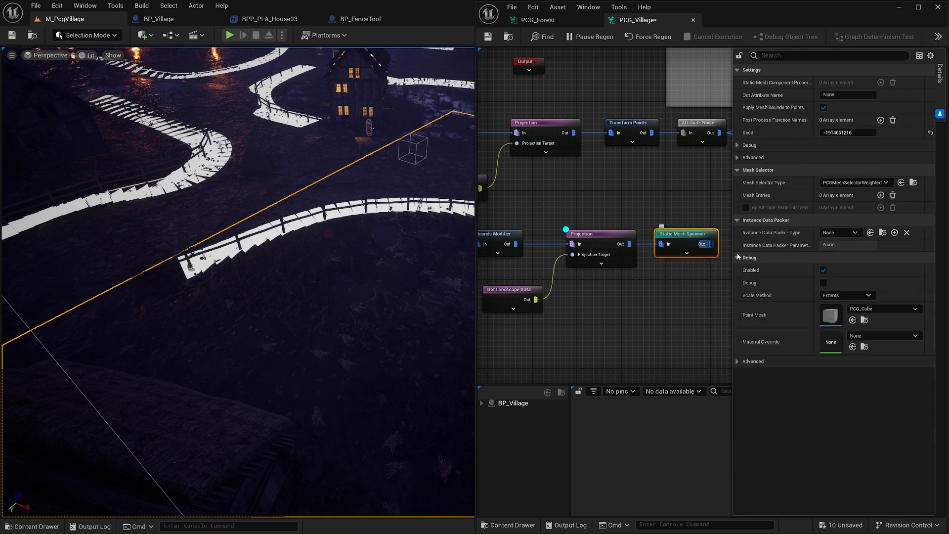
{"action": "left_click", "coordinate": [881, 195]}
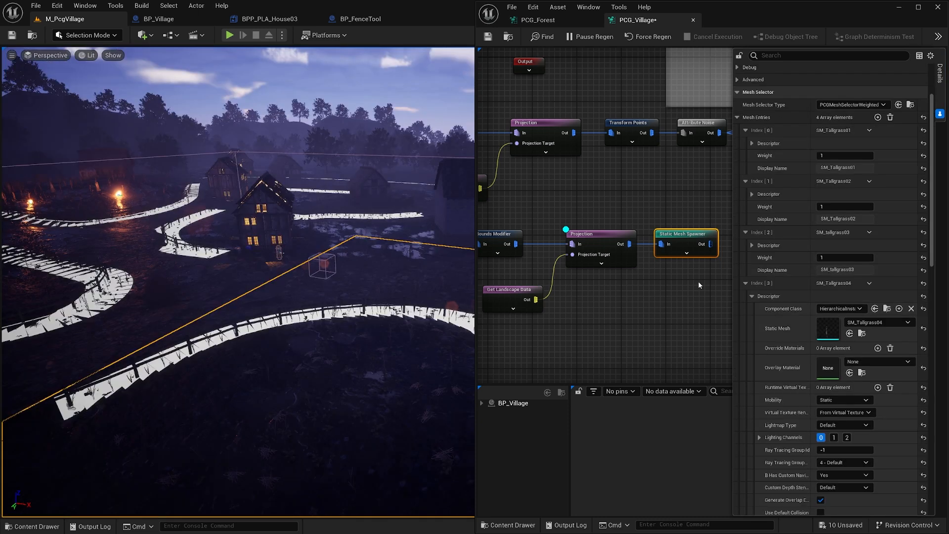
{"action": "left_click", "coordinate": [750, 294]}
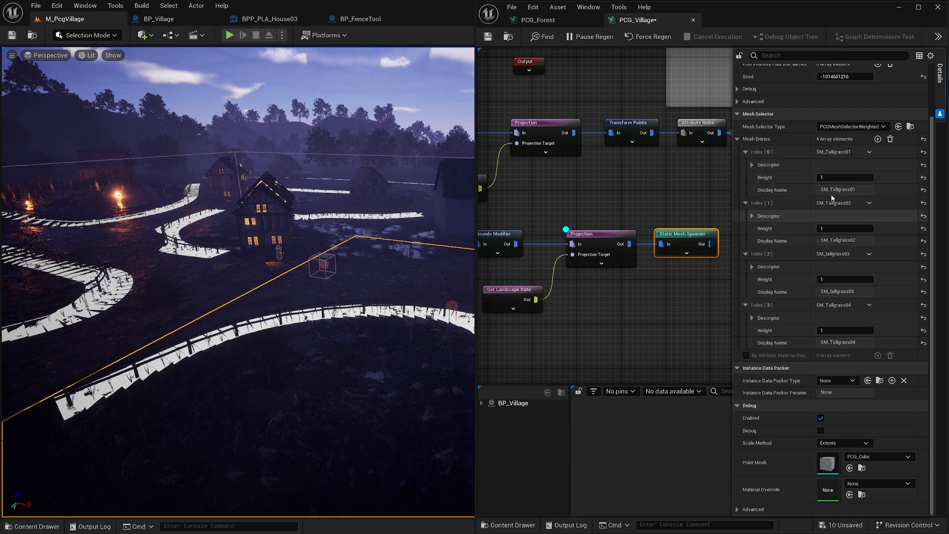
- Turn off debug display on the fence Projection node and show the level in game view from bookmark 1
{"action": "left_click", "coordinate": [611, 244]}
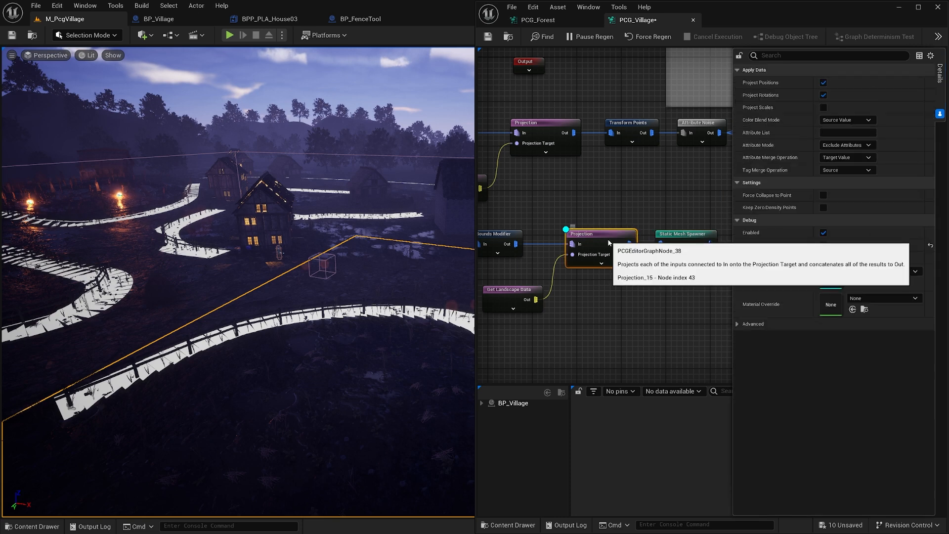
{"action": "key", "text": "d"}
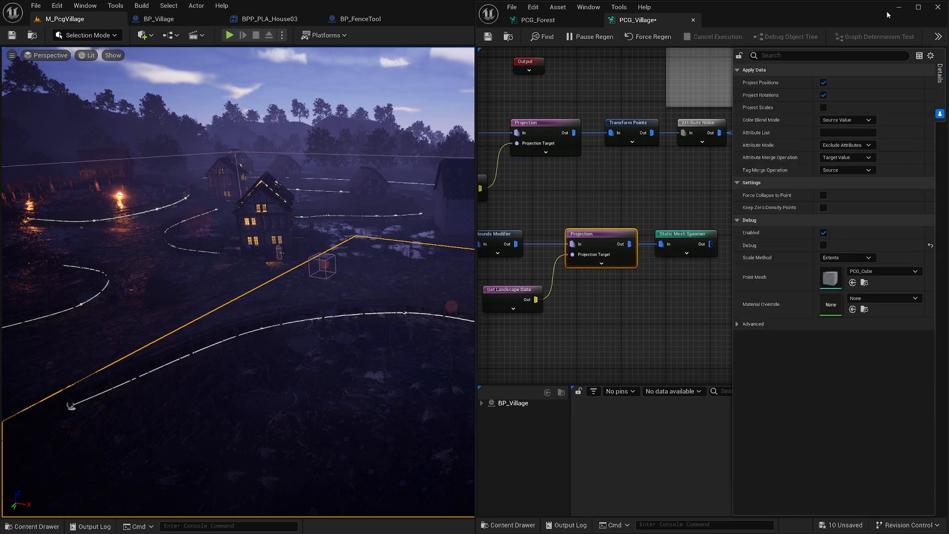
{"action": "left_click", "coordinate": [899, 8]}
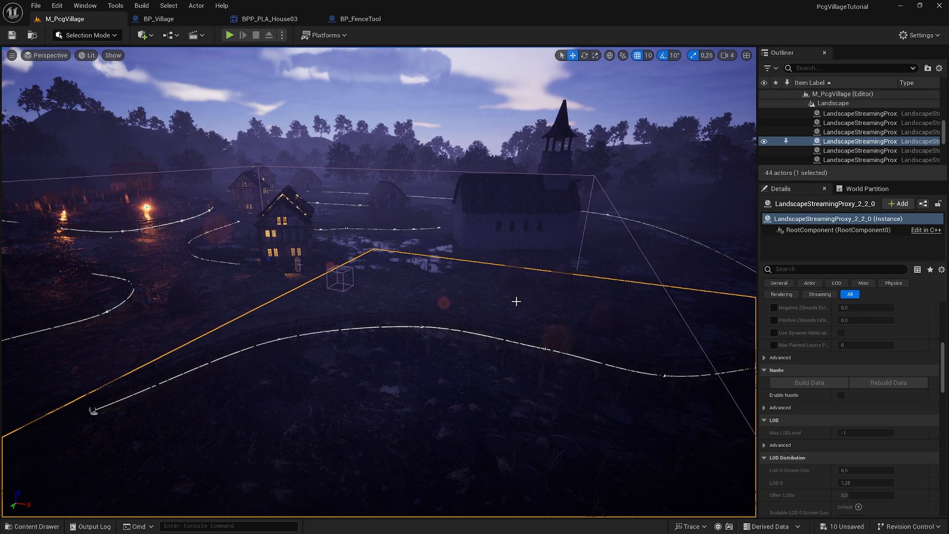
{"action": "key", "text": "1"}
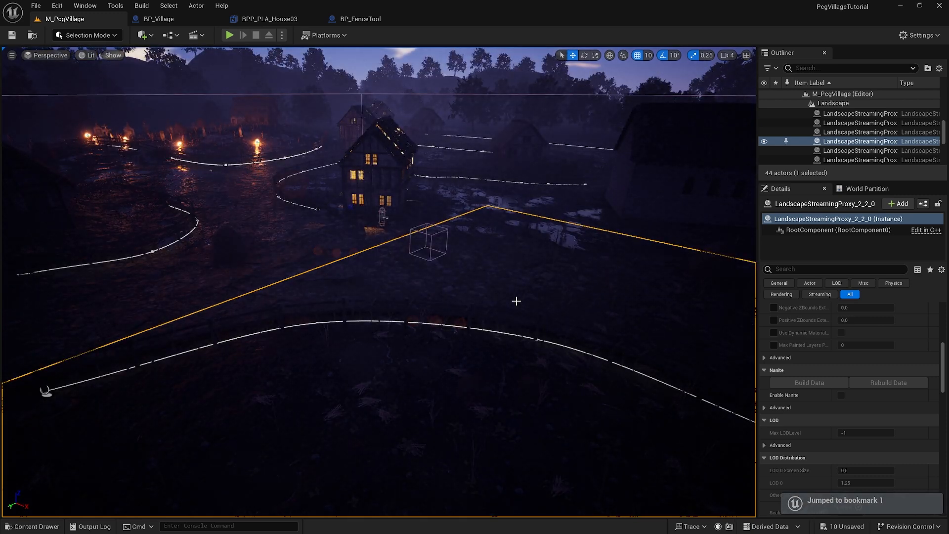
{"action": "key", "text": "g"}
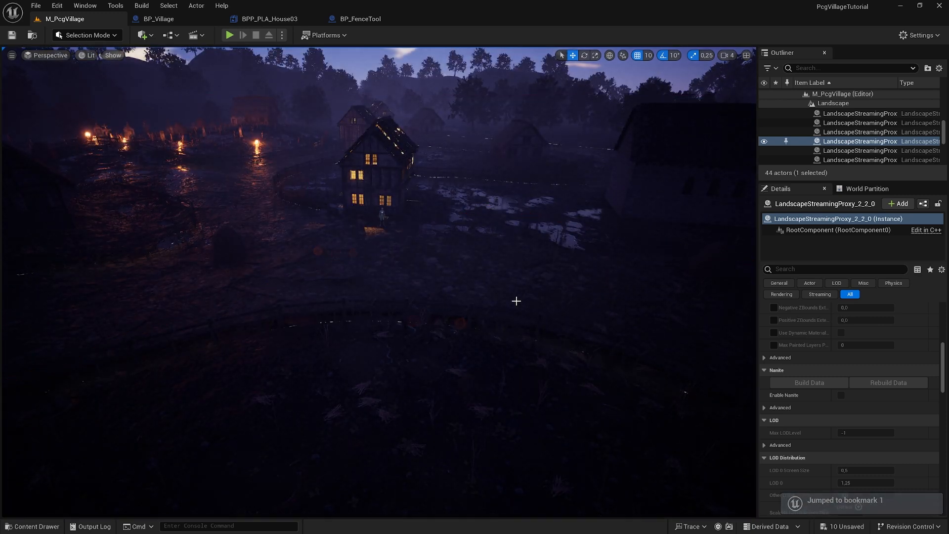
- Play the level in the editor and run the character through the village to inspect the fences and tall grass, then stop
{"action": "left_click", "coordinate": [229, 36]}
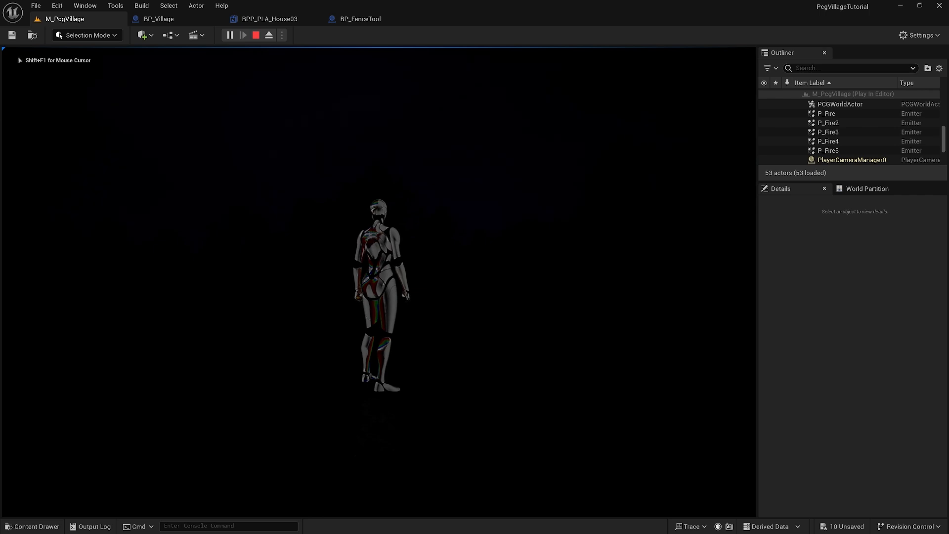
{"action": "key", "text": "s"}
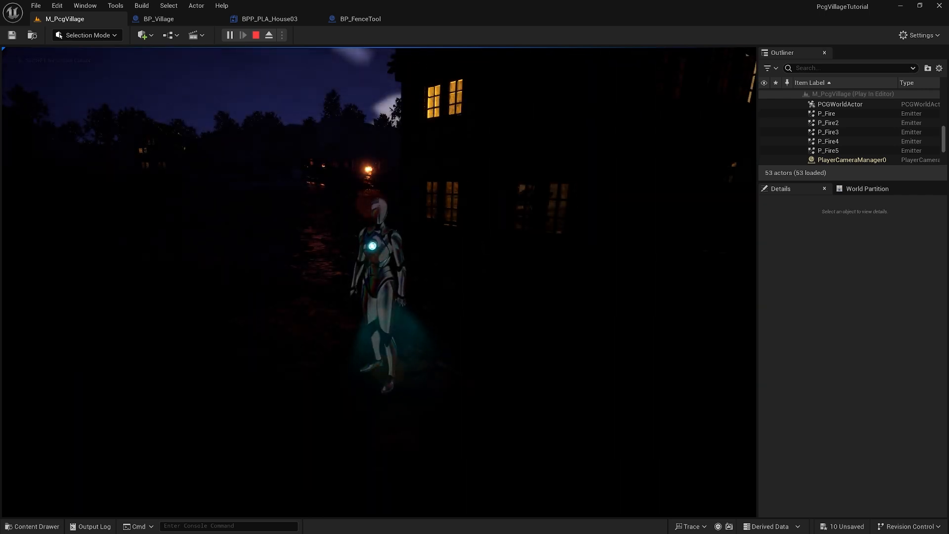
{"action": "key", "text": "w"}
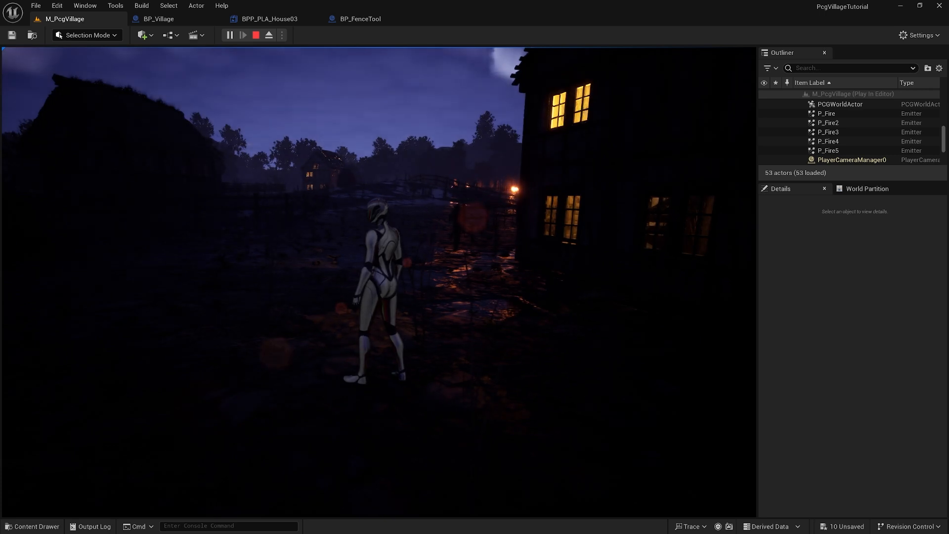
{"action": "key", "text": "w"}
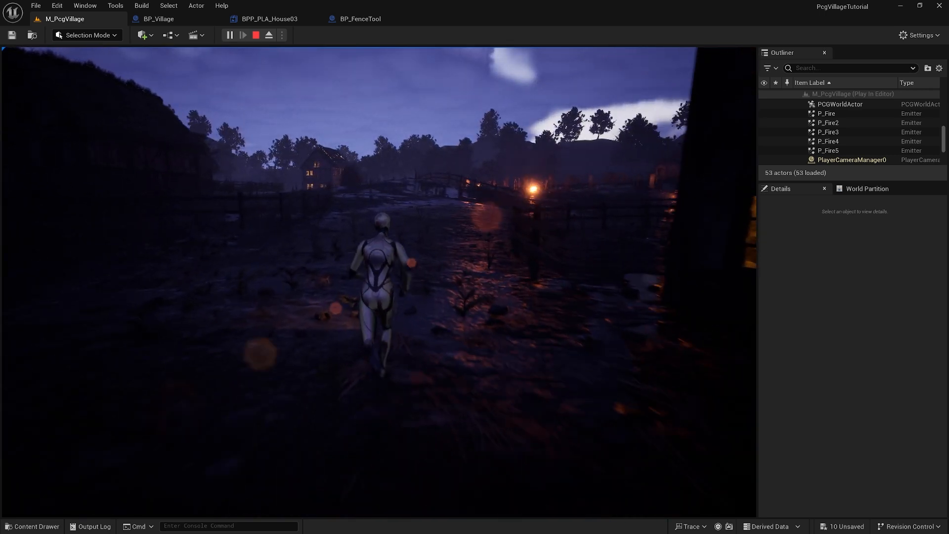
{"action": "key", "text": "w"}
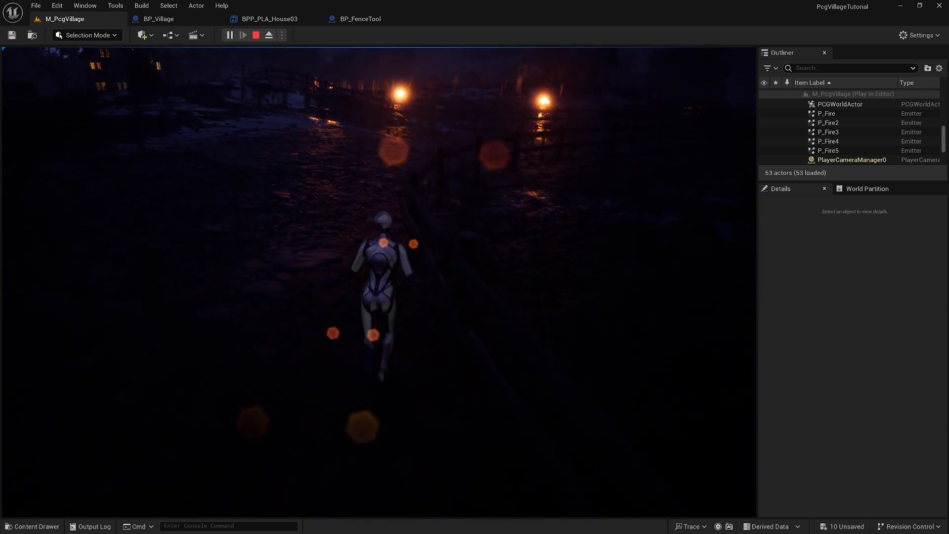
{"action": "key", "text": "w"}
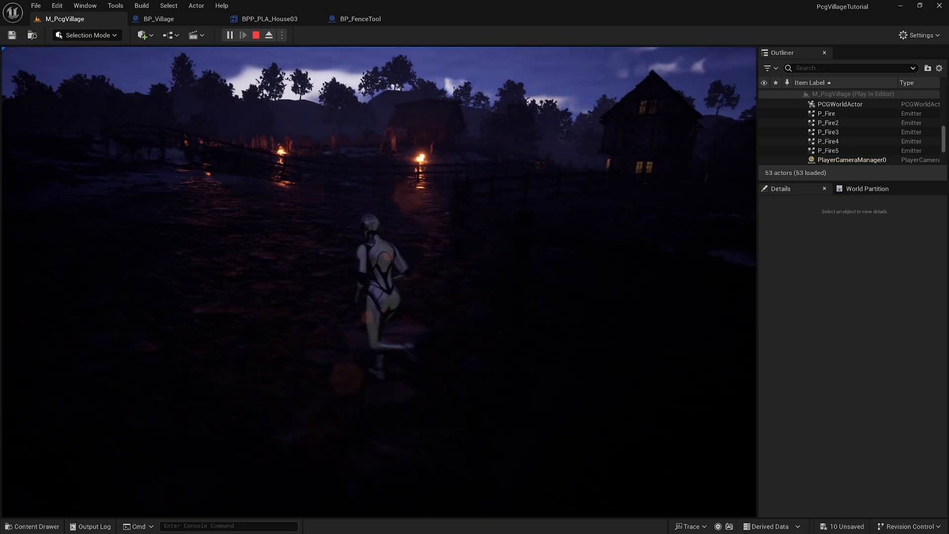
{"action": "key", "text": "w"}
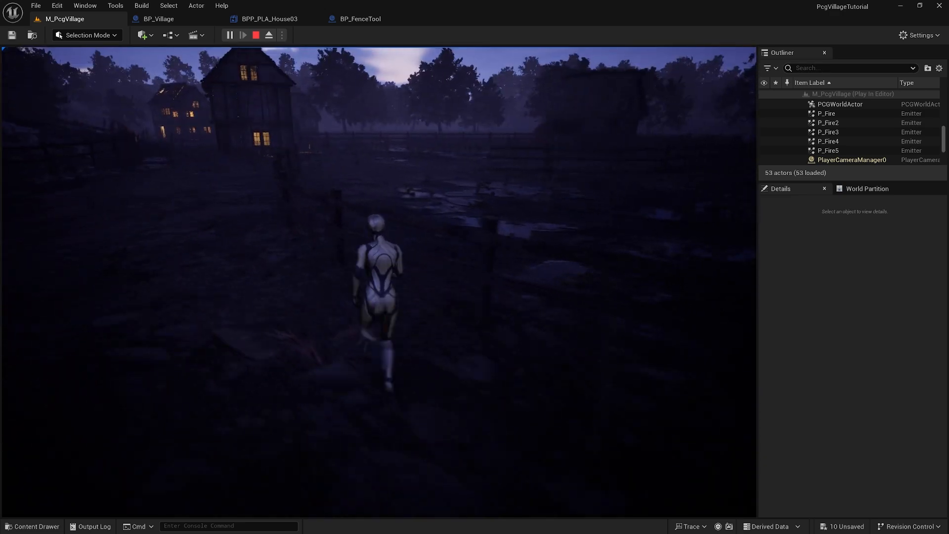
{"action": "key", "text": "w"}
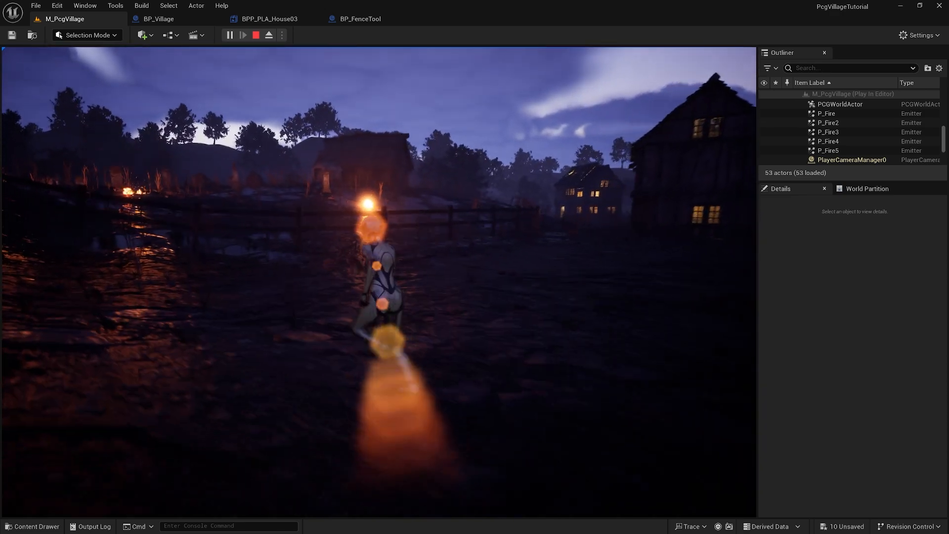
{"action": "key", "text": "w"}
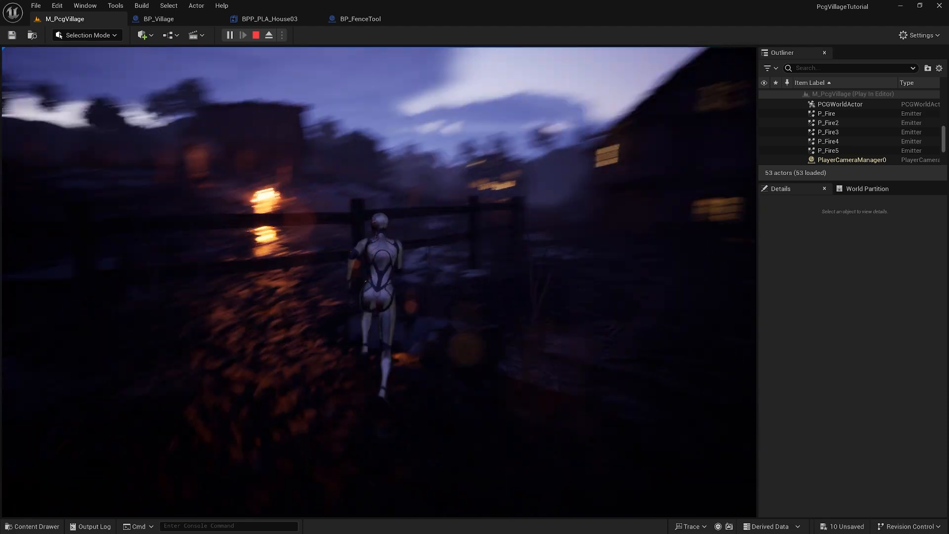
{"action": "key", "text": "w"}
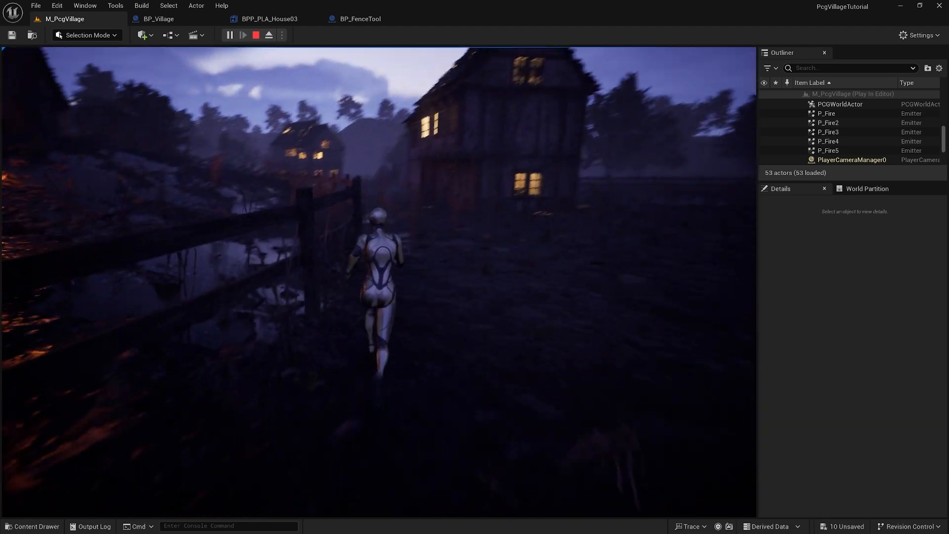
{"action": "key", "text": "w"}
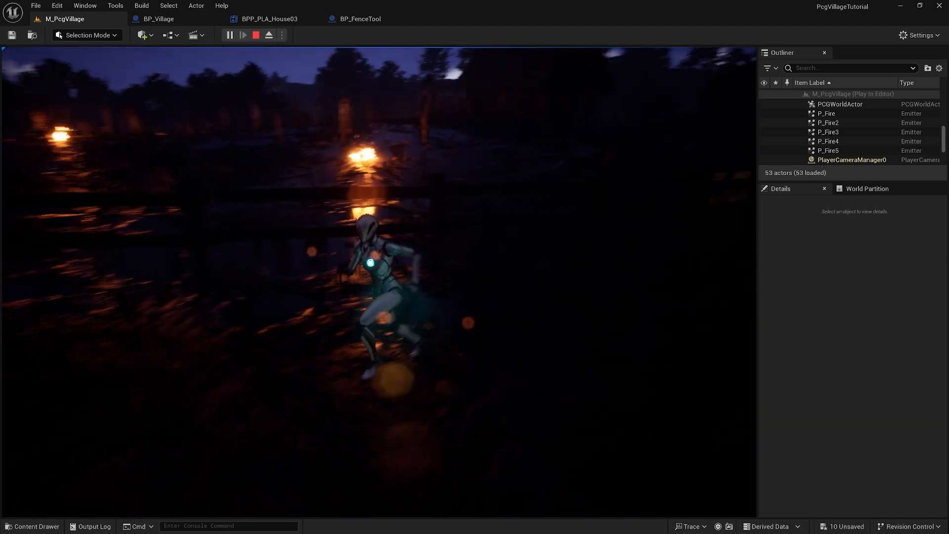
{"action": "key", "text": "w"}
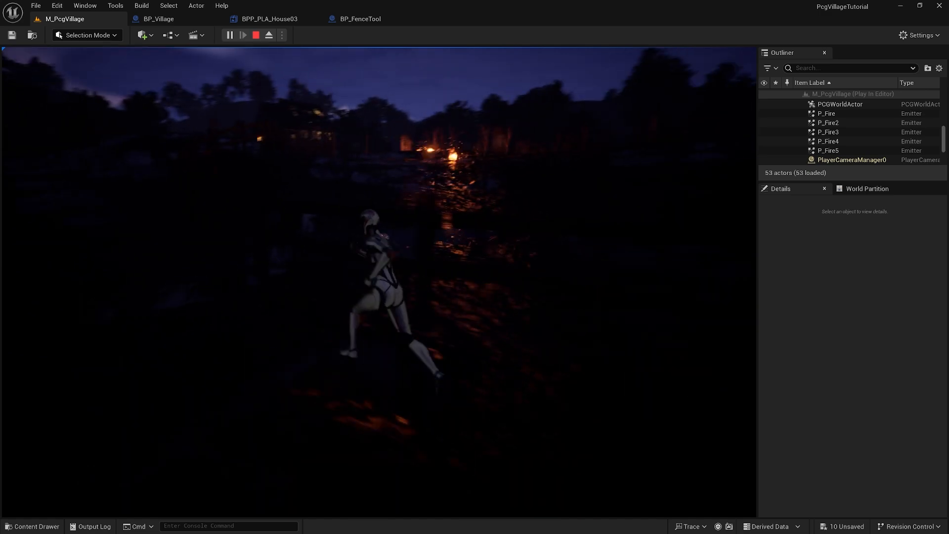
{"action": "key", "text": "s"}
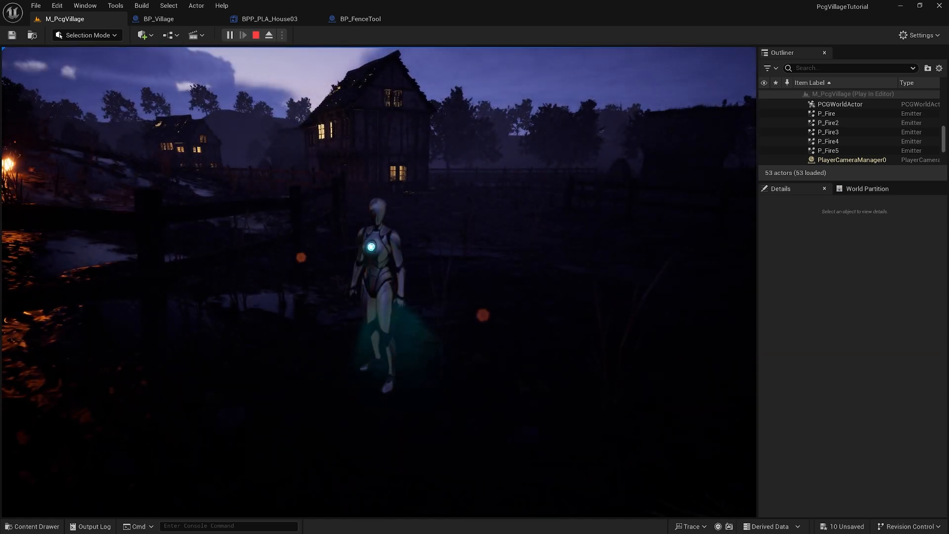
{"action": "key", "text": "d"}
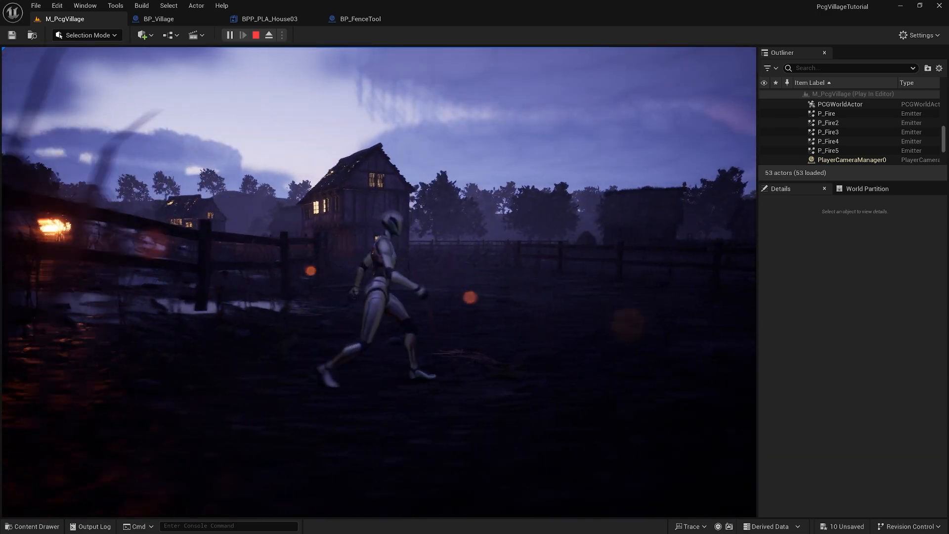
{"action": "key", "text": "d"}
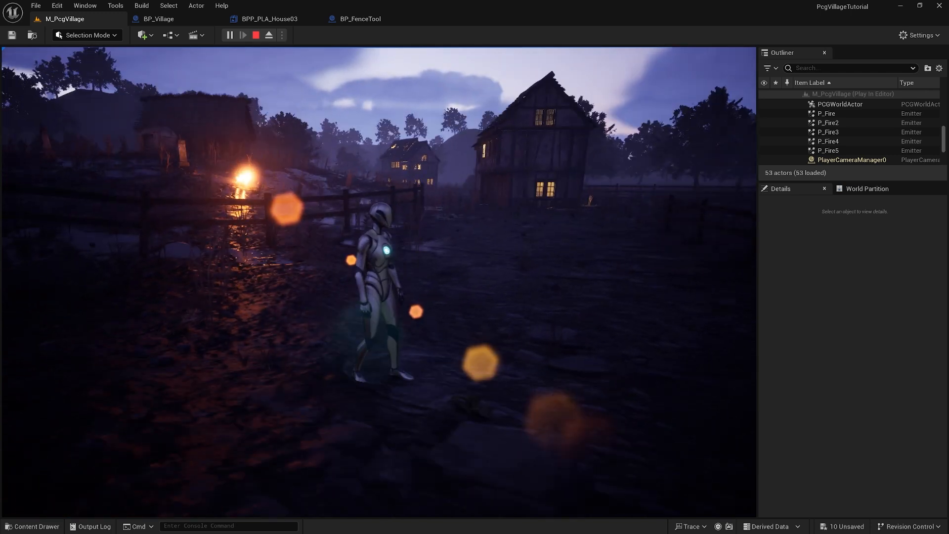
{"action": "key", "text": "w"}
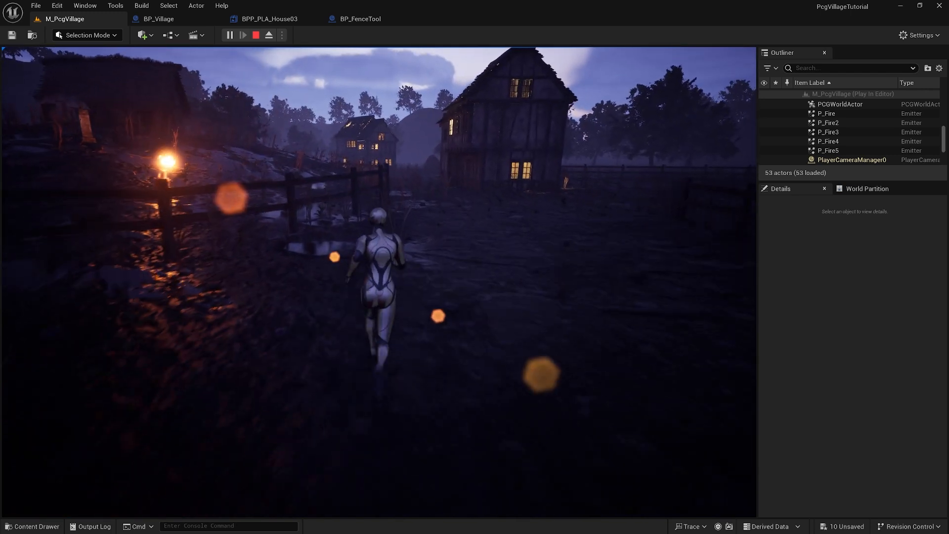
{"action": "key", "text": "Escape"}
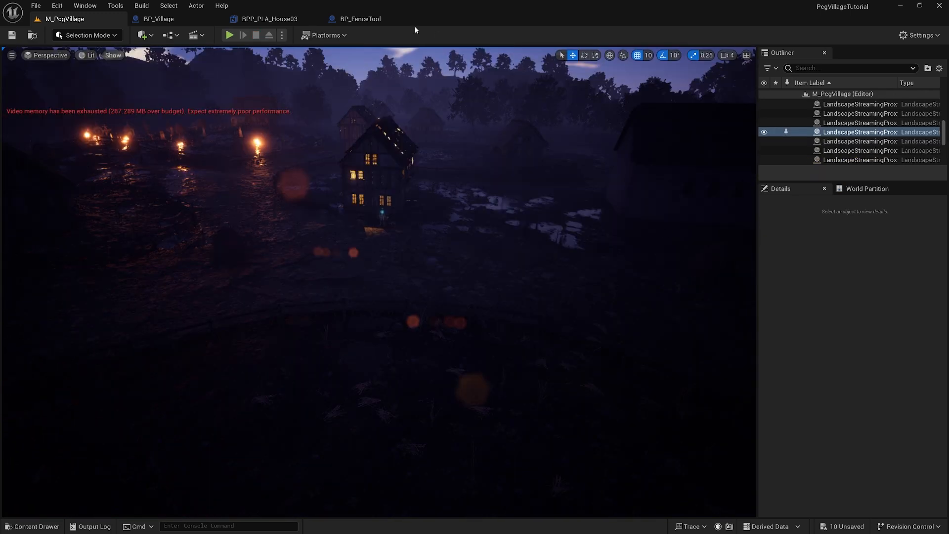
- Bring the PCG_Village graph window back beside the M_PcgVillage level viewport
{"action": "left_click", "coordinate": [371, 20]}
{"action": "left_click", "coordinate": [181, 18]}
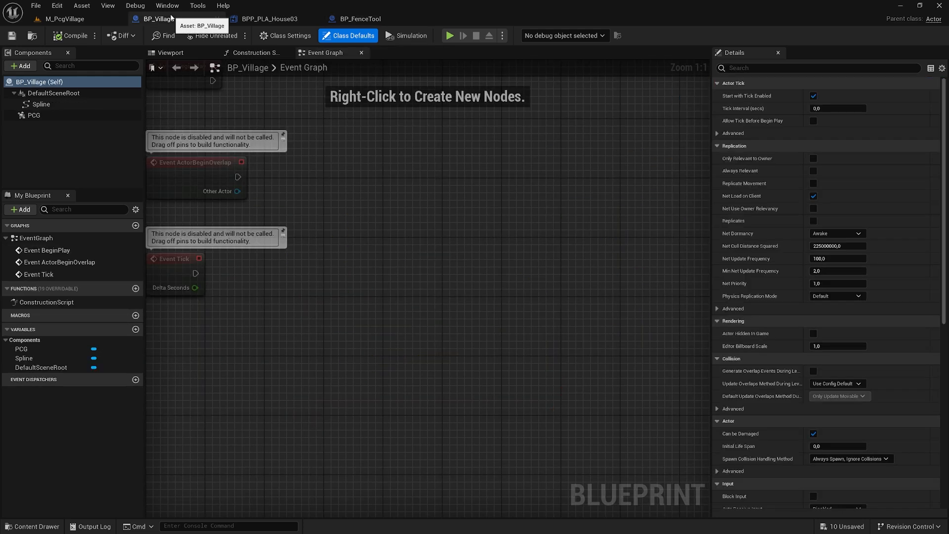
{"action": "left_click", "coordinate": [277, 18]}
{"action": "left_click", "coordinate": [368, 19]}
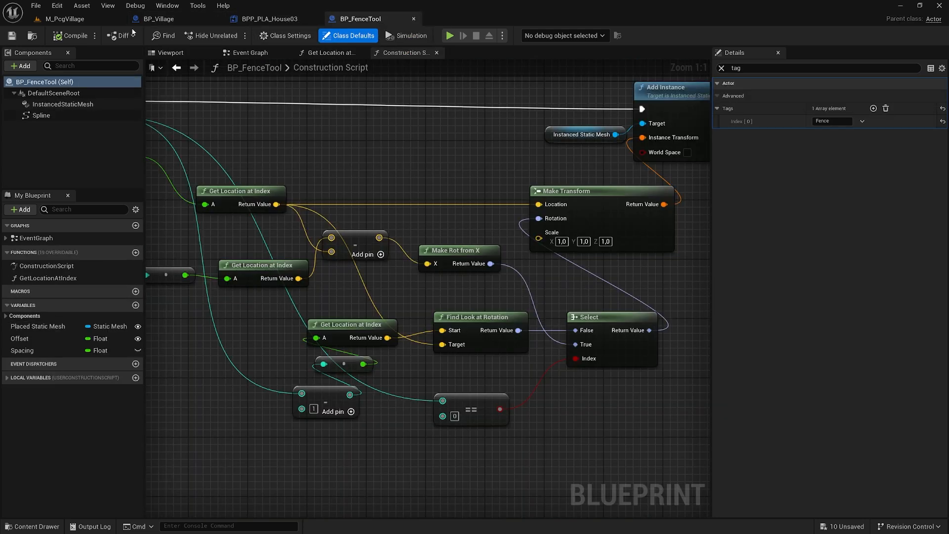
{"action": "left_click", "coordinate": [69, 19]}
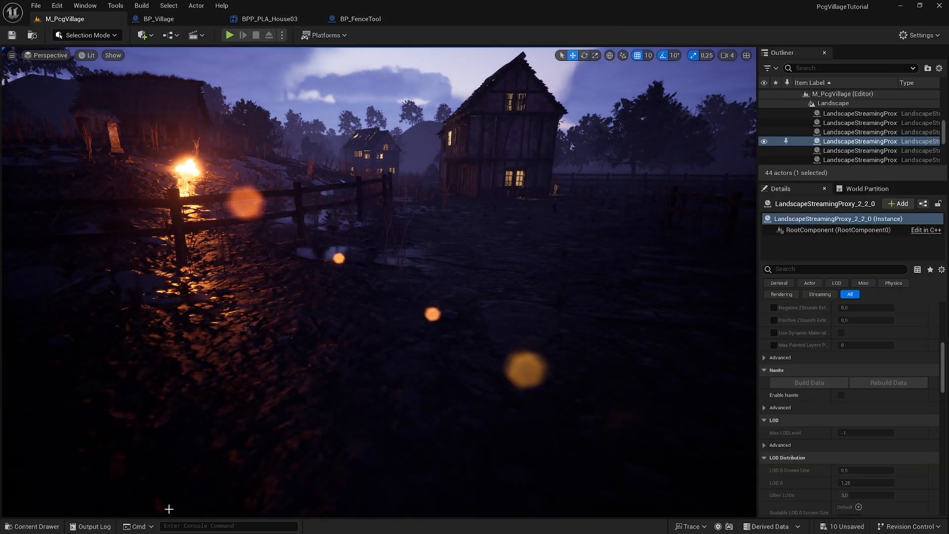
{"action": "left_click", "coordinate": [32, 526]}
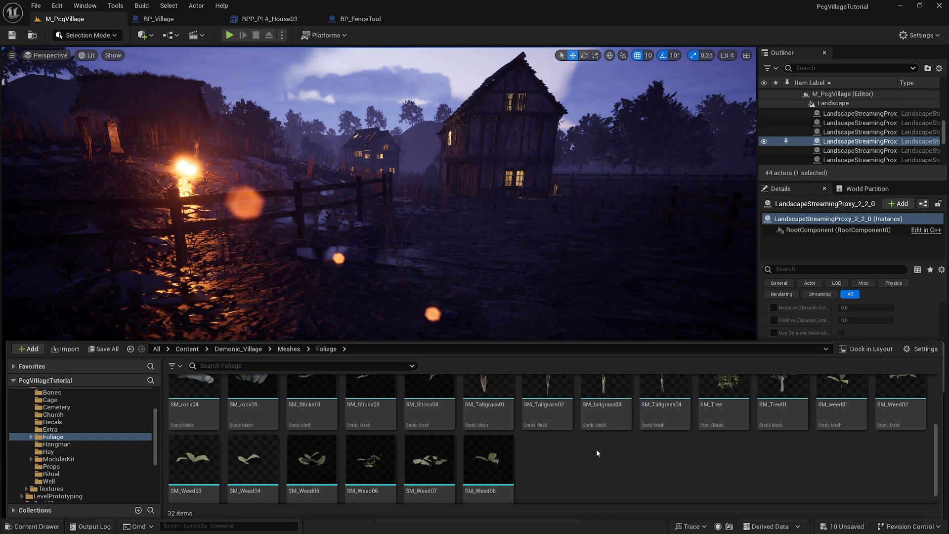
{"action": "left_click", "coordinate": [638, 35]}
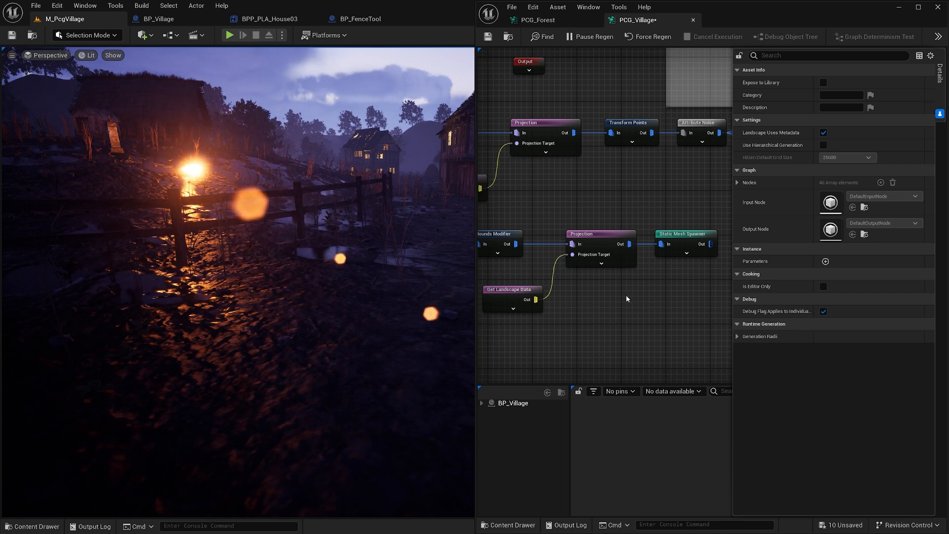
- Examine the PCG graph from the fence branch to the Cemetery group, and inspect the grass along the fences in the level
{"action": "right_click_drag", "start_coordinate": [587, 298], "coordinate": [618, 303]}
{"action": "scroll", "coordinate": [618, 303], "scroll_direction": "down", "scroll_amount": 4}
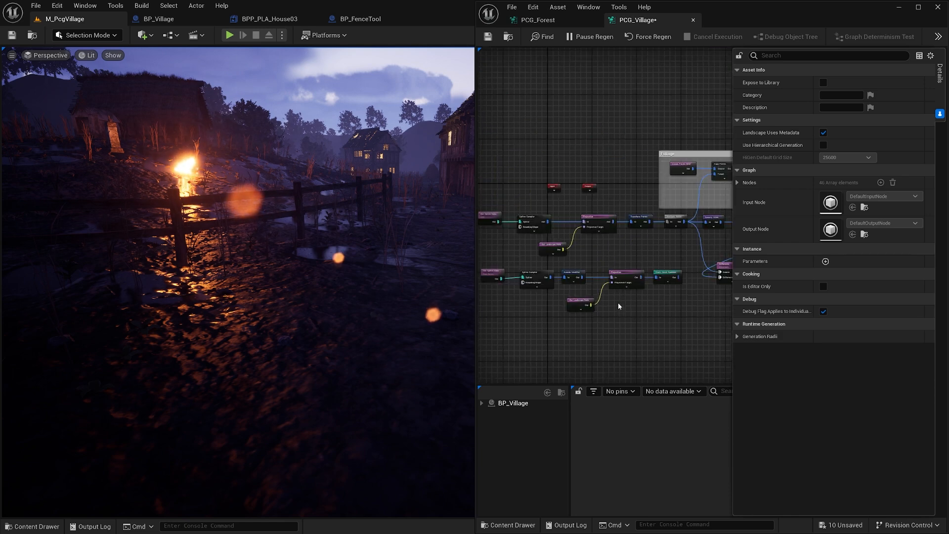
{"action": "right_click_drag", "start_coordinate": [638, 236], "coordinate": [501, 239]}
{"action": "right_click_drag", "start_coordinate": [662, 335], "coordinate": [540, 265]}
{"action": "scroll", "coordinate": [541, 267], "scroll_direction": "up", "scroll_amount": 3}
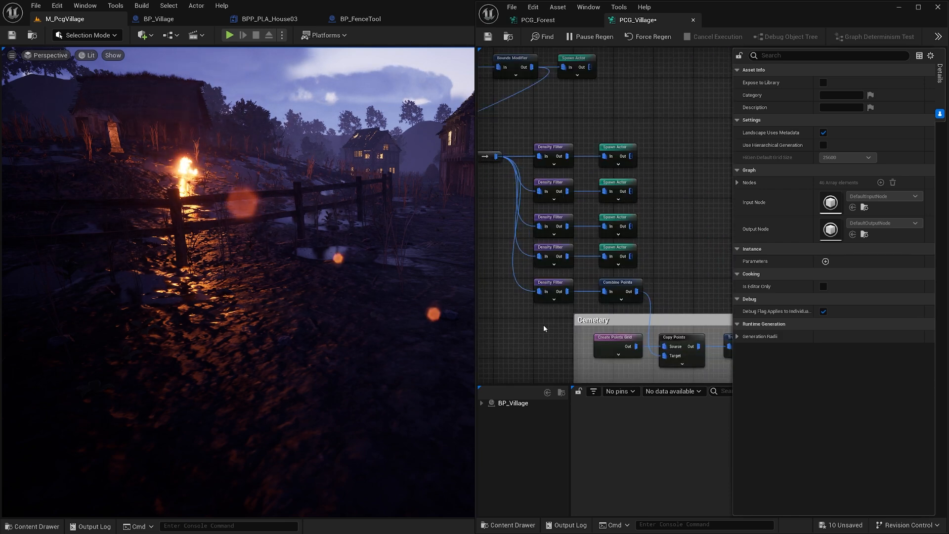
{"action": "right_click_drag", "start_coordinate": [544, 324], "coordinate": [495, 260]}
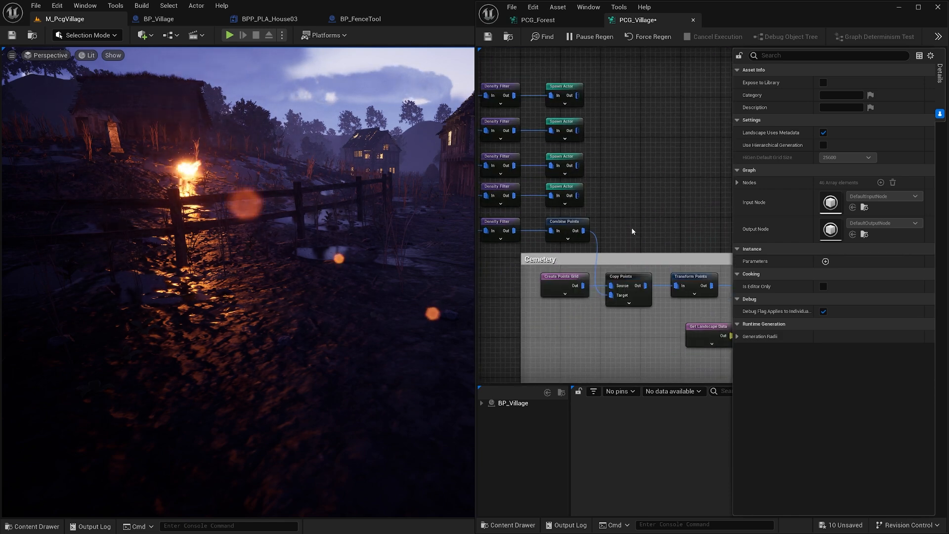
{"action": "right_click_drag", "start_coordinate": [631, 243], "coordinate": [613, 223]}
{"action": "scroll", "coordinate": [547, 267], "scroll_direction": "down", "scroll_amount": 3}
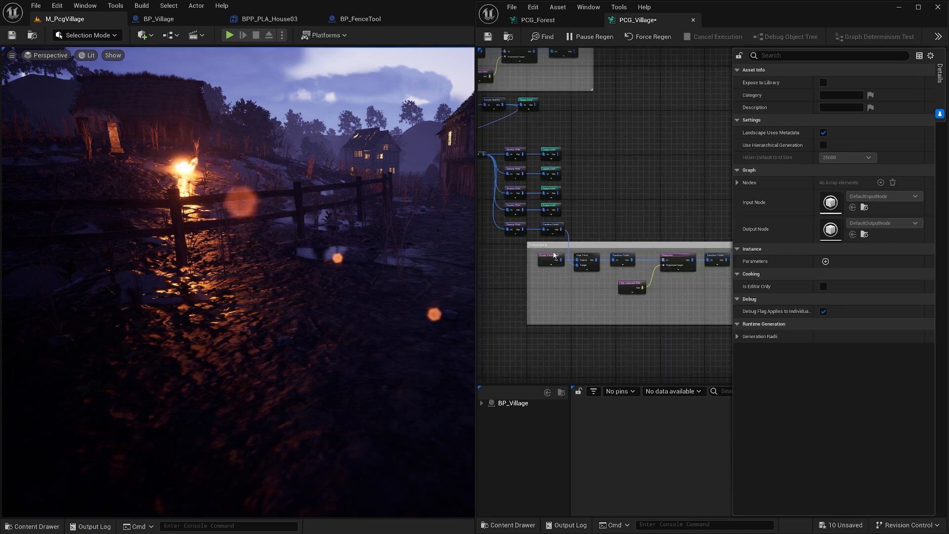
{"action": "scroll", "coordinate": [561, 253], "scroll_direction": "up", "scroll_amount": 5}
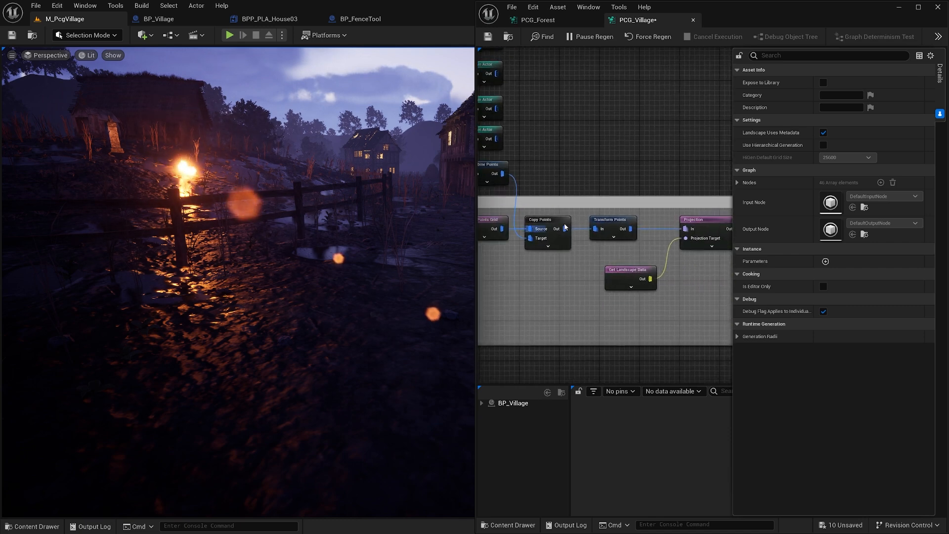
{"action": "right_click_drag", "start_coordinate": [636, 267], "coordinate": [528, 243]}
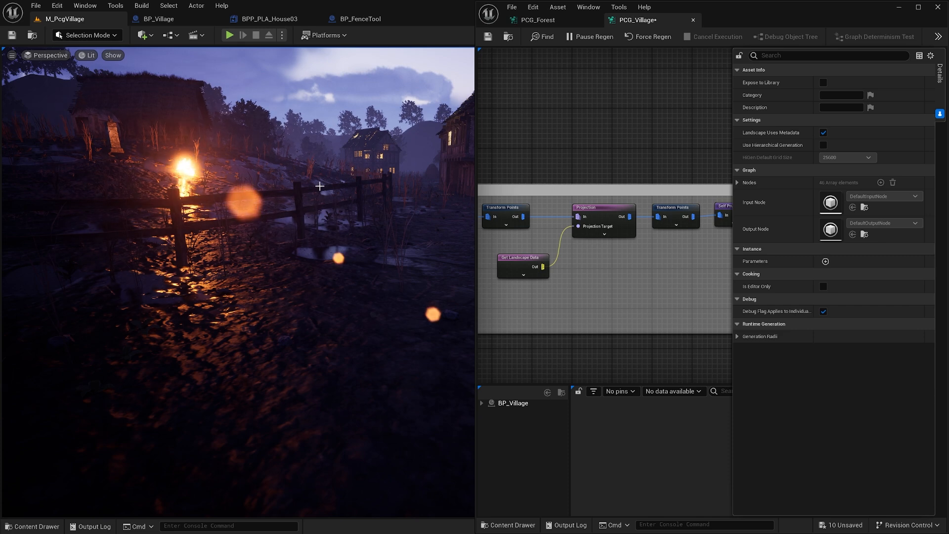
{"action": "key", "text": "w"}
{"action": "right_click_drag", "start_coordinate": [345, 227], "coordinate": [284, 274]}
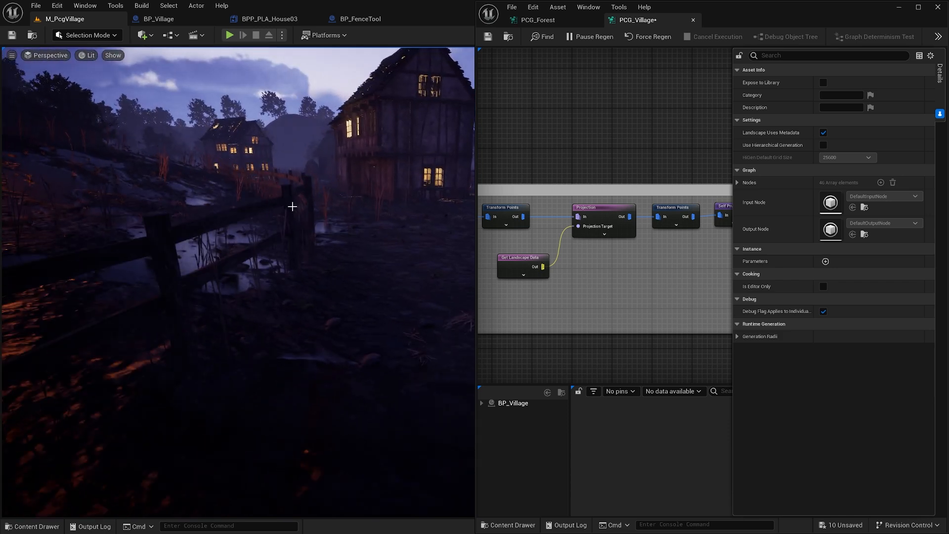
{"action": "right_click_drag", "start_coordinate": [321, 240], "coordinate": [289, 251]}
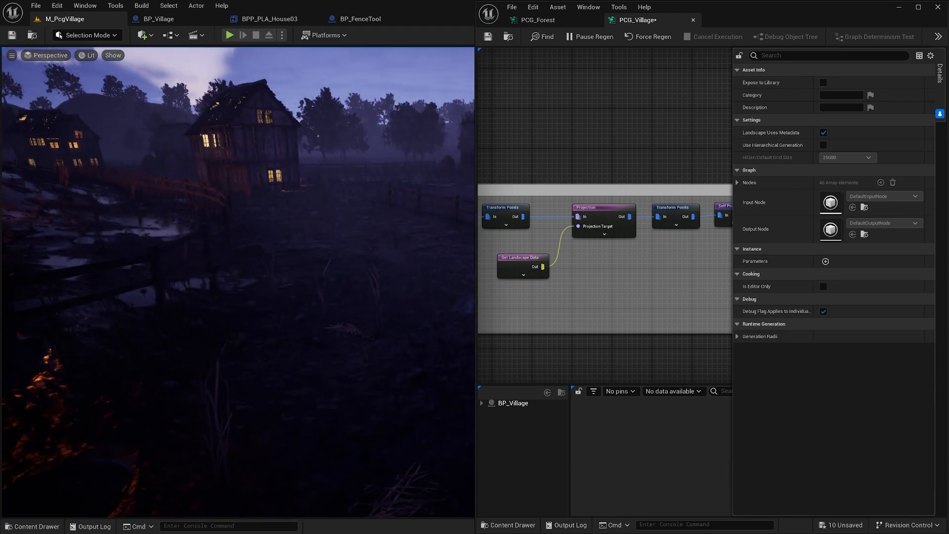
- View the level from bookmark 1, and review the fence grass nodes from Create Points Grid to Static Mesh Spawner in the PCG graph
{"action": "left_click", "coordinate": [901, 9]}
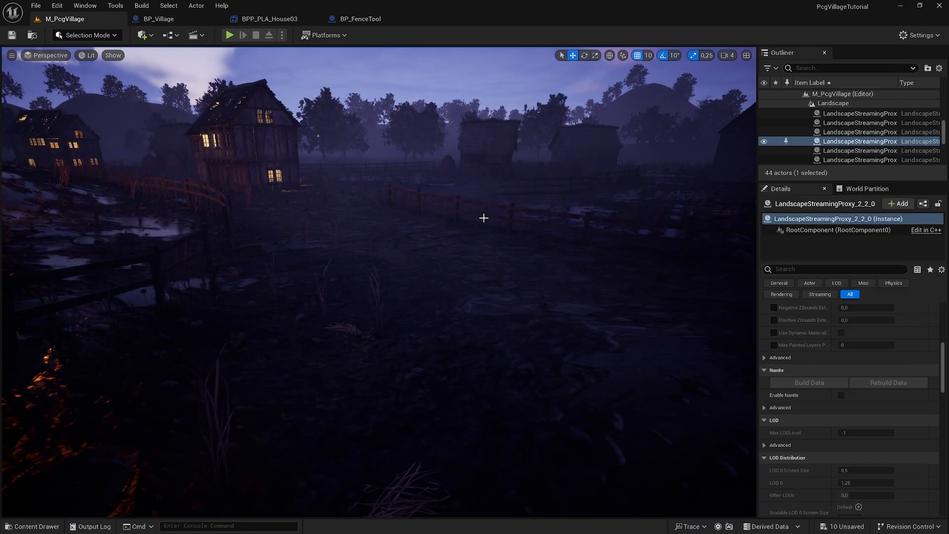
{"action": "key", "text": "1"}
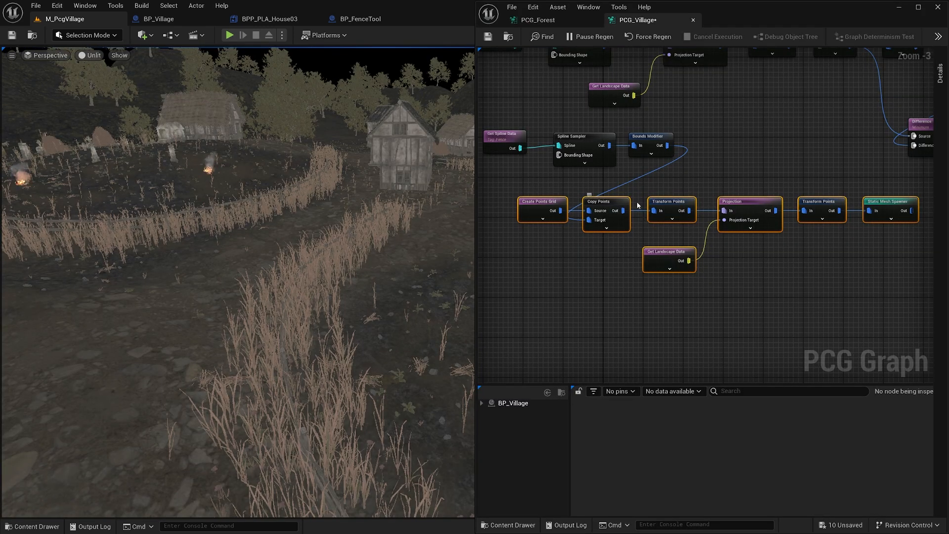
{"action": "left_click", "coordinate": [533, 194]}
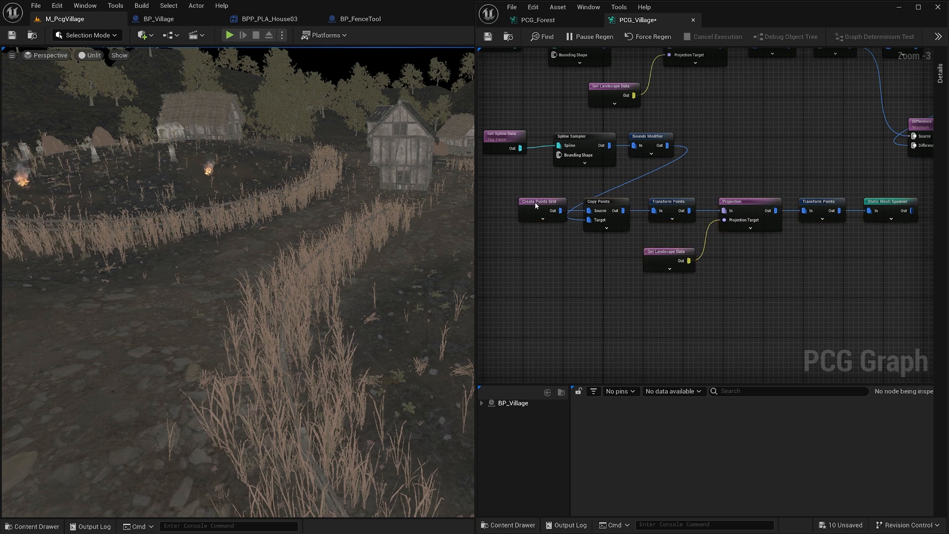
{"action": "left_click", "coordinate": [535, 199]}
{"action": "left_click_drag", "start_coordinate": [527, 183], "coordinate": [878, 290]}
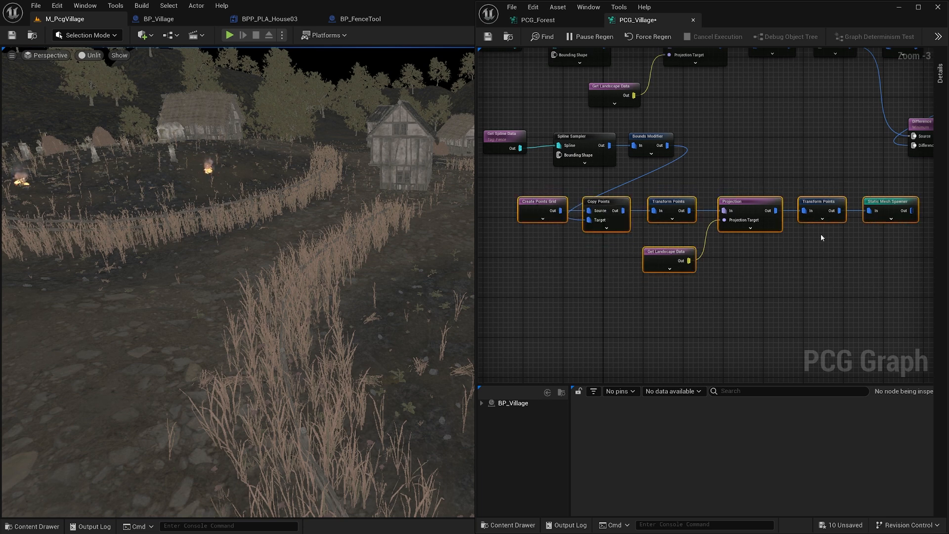
{"action": "left_click", "coordinate": [691, 178]}
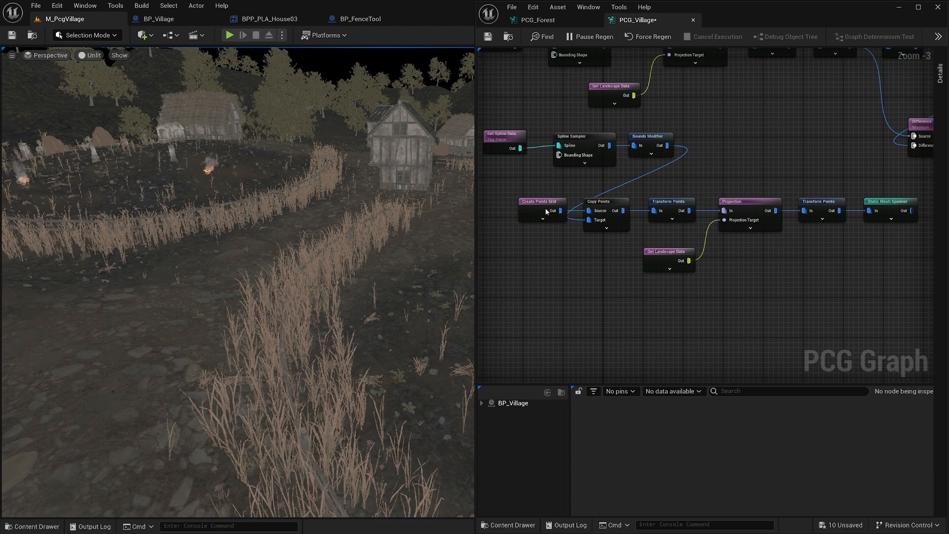
- Inspect the tall grass along the village fences in the unlit level view, and return to the PCG_Village graph
{"action": "right_click_drag", "start_coordinate": [328, 236], "coordinate": [178, 248]}
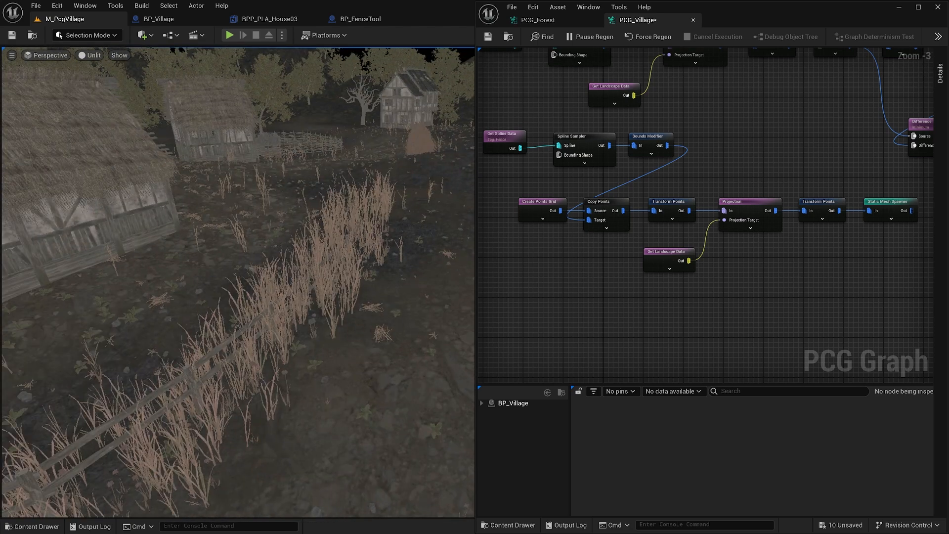
{"action": "right_click_drag", "start_coordinate": [237, 267], "coordinate": [259, 259]}
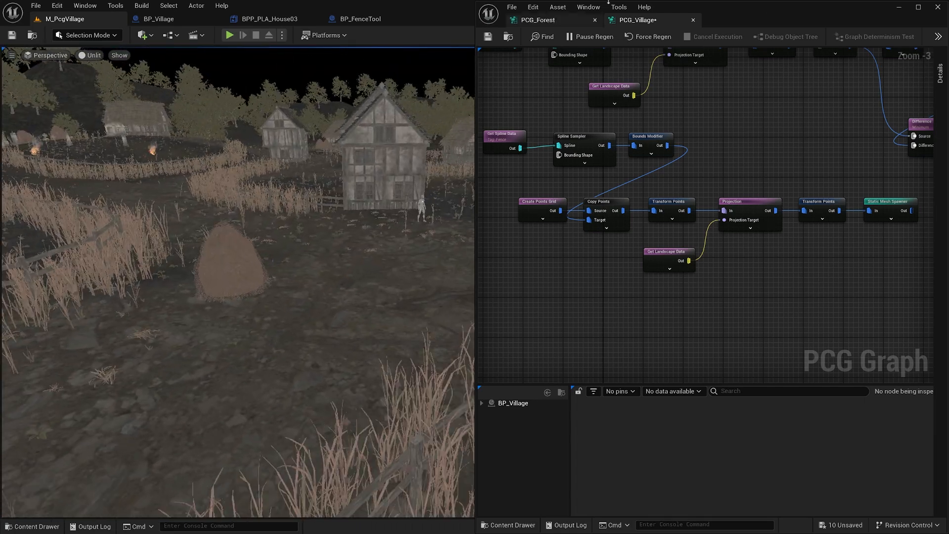
{"action": "left_click", "coordinate": [905, 9]}
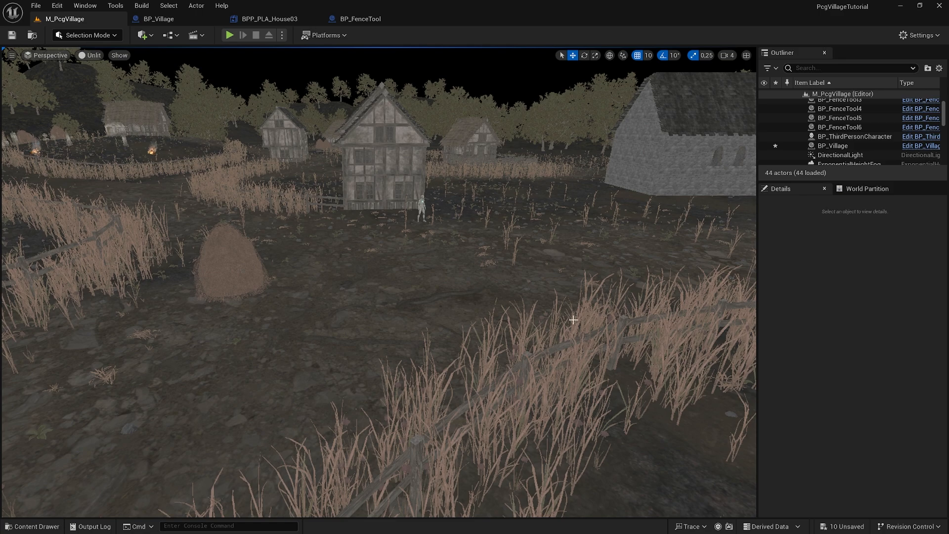
{"action": "right_click_drag", "start_coordinate": [574, 320], "coordinate": [525, 292]}
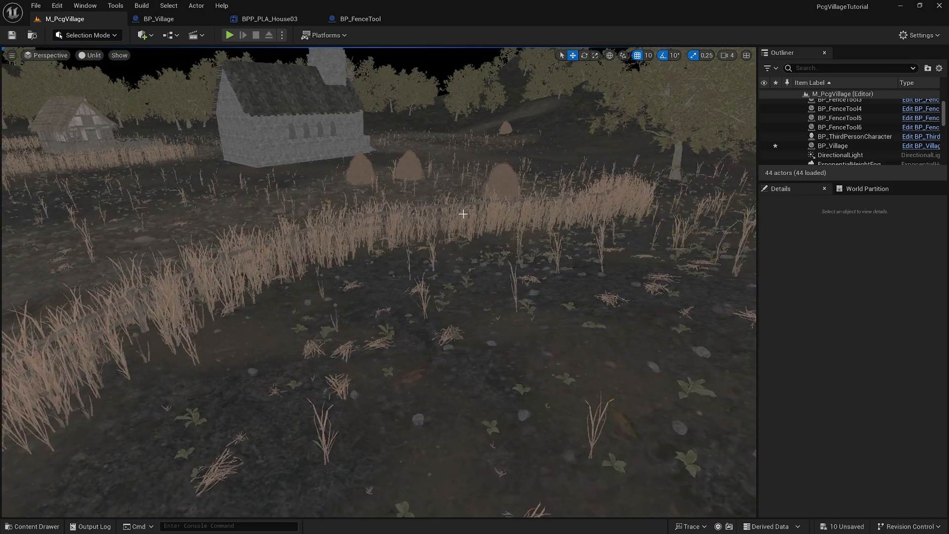
{"action": "right_click_drag", "start_coordinate": [463, 213], "coordinate": [394, 265]}
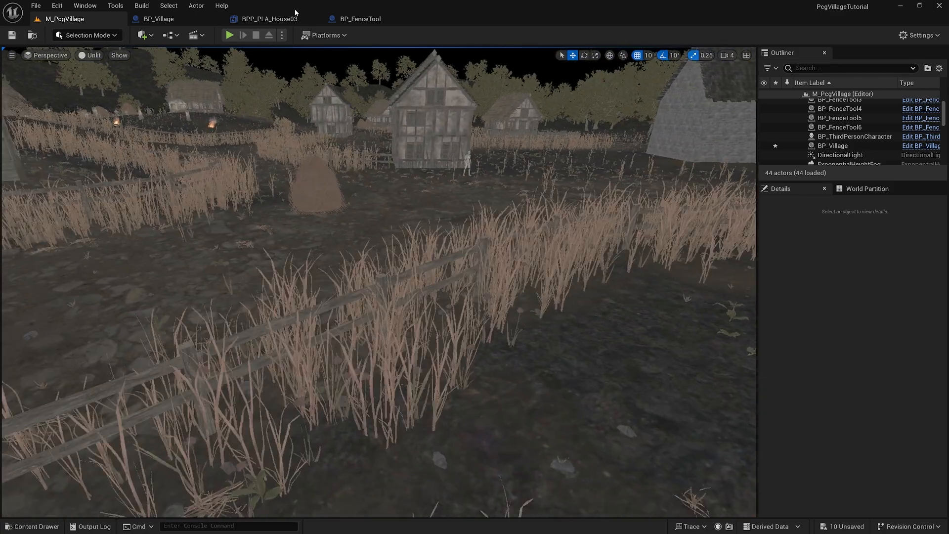
{"action": "left_click", "coordinate": [360, 19]}
{"action": "left_click", "coordinate": [69, 19]}
{"action": "key", "text": "alt+Tab"}
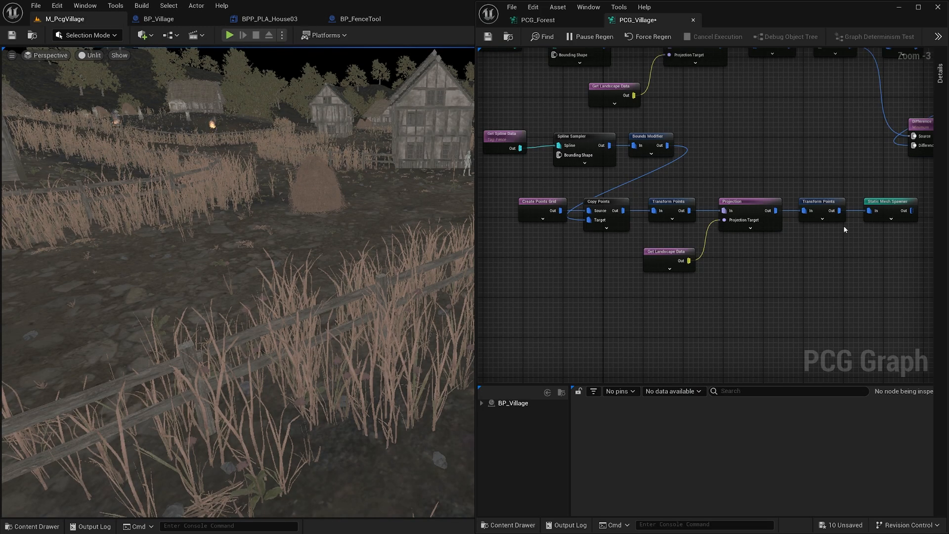
- Set Scale Min to 0.5 on the Transform Points node that feeds the fence grass Static Mesh Spawner
{"action": "left_click", "coordinate": [821, 212]}
{"action": "left_click", "coordinate": [940, 74]}
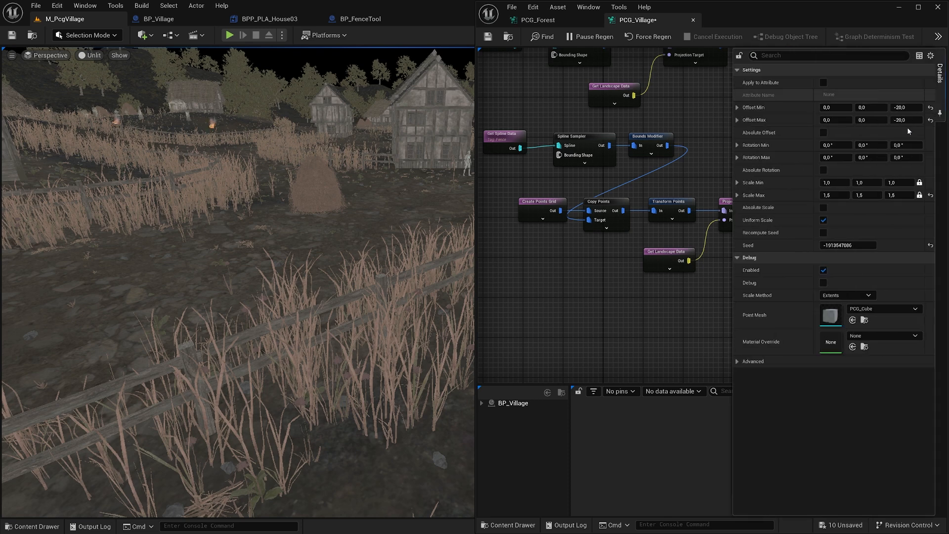
{"action": "left_click", "coordinate": [843, 182]}
{"action": "type", "text": "0"}
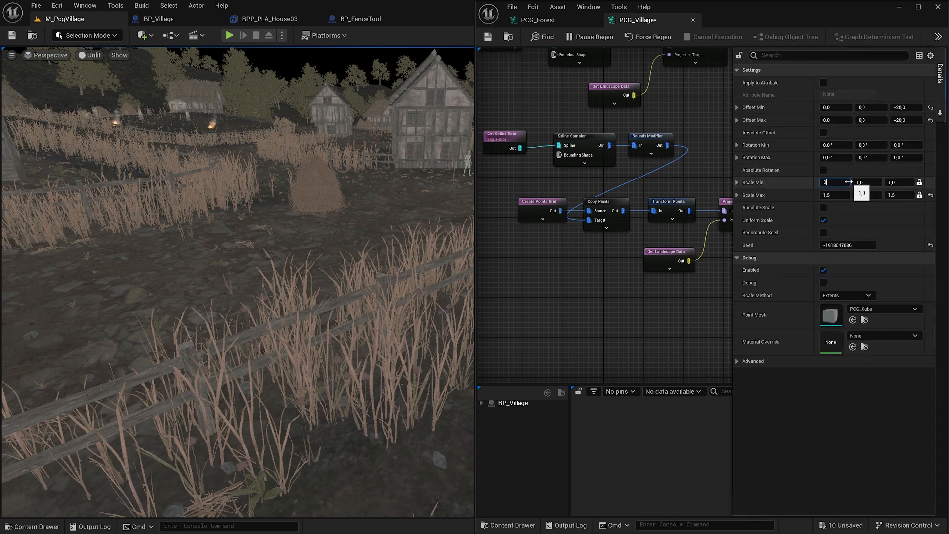
{"action": "type", "text": ",5"}
{"action": "key", "text": "Return"}
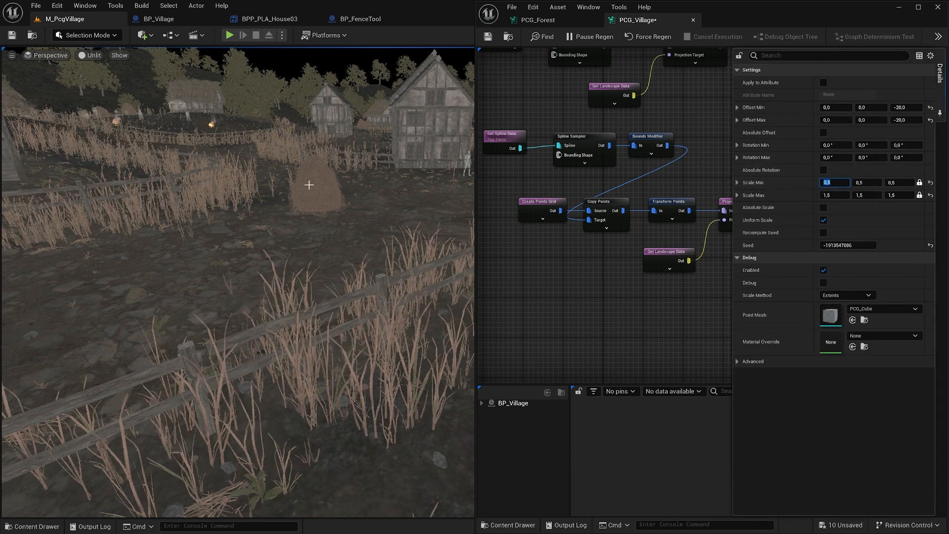
{"action": "left_click", "coordinate": [365, 200]}
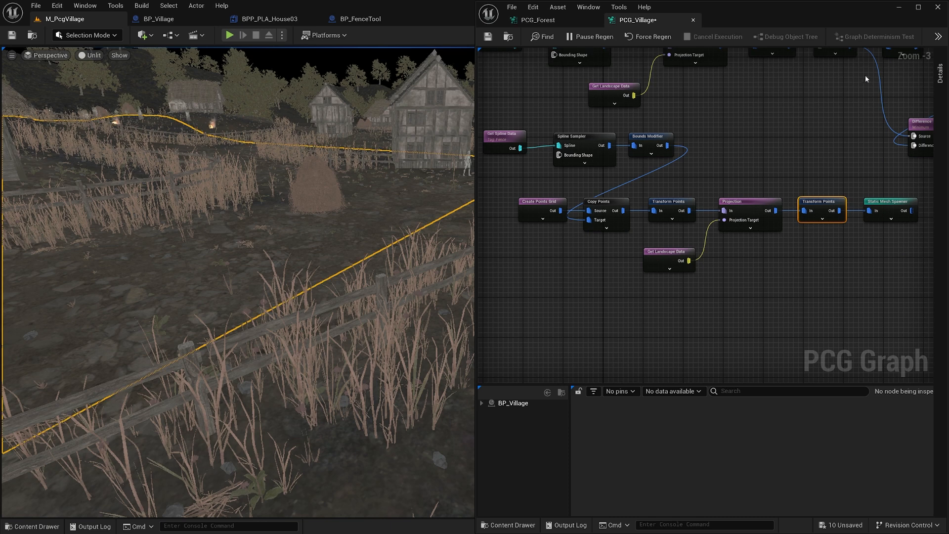
- Save the PCG_Village graph and all remaining unsaved assets, and bring the full level view back
{"action": "left_click", "coordinate": [689, 81]}
{"action": "left_click", "coordinate": [488, 36]}
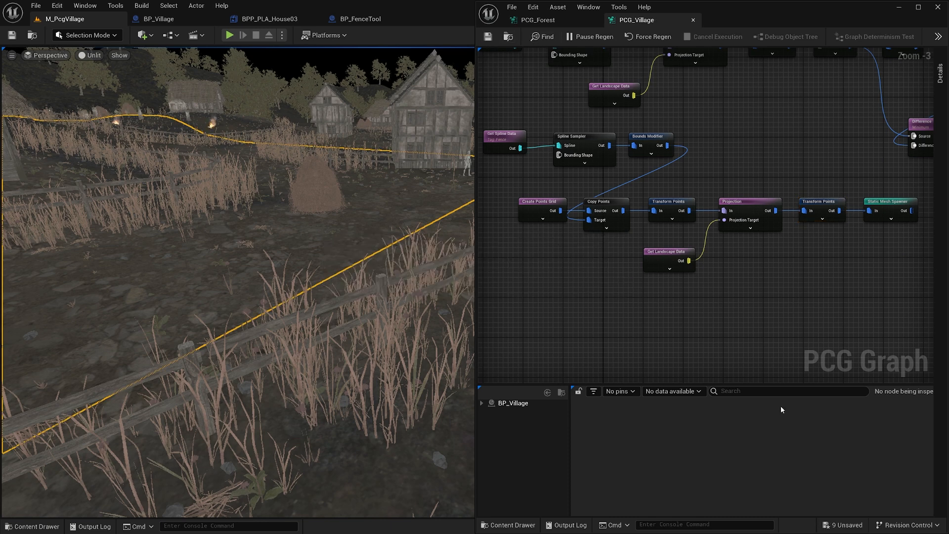
{"action": "left_click", "coordinate": [836, 524]}
{"action": "left_click", "coordinate": [547, 376]}
{"action": "left_click", "coordinate": [899, 7]}
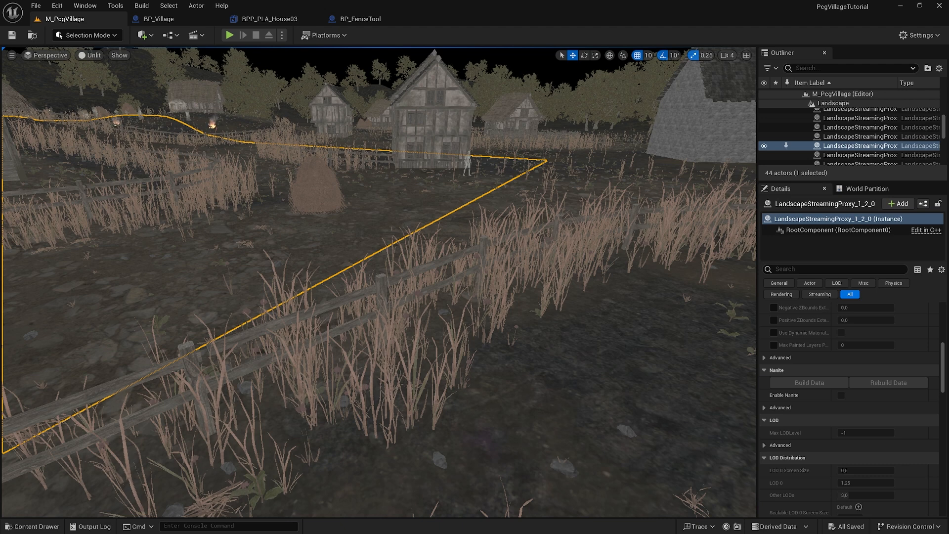
{"action": "scroll", "coordinate": [503, 200], "scroll_direction": "down", "scroll_amount": 3}
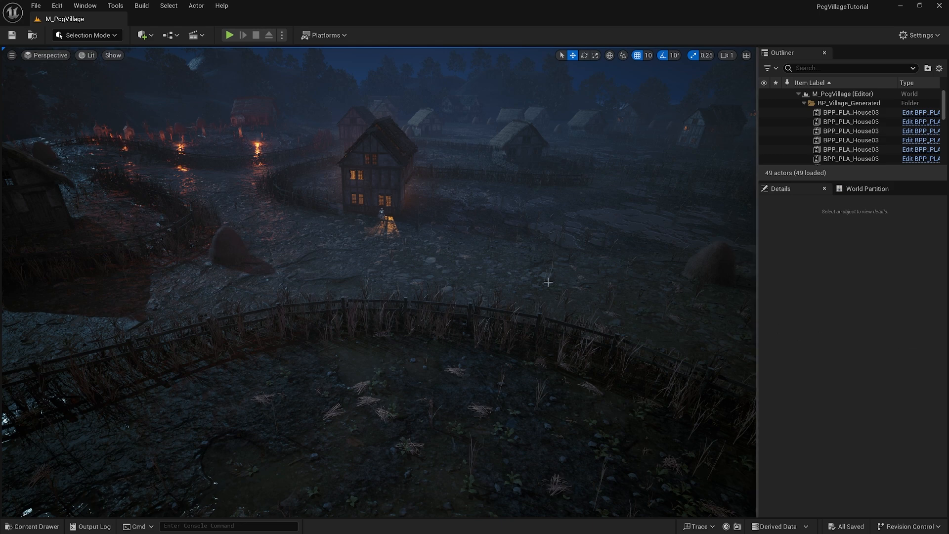
- Fly the camera through the dark, lit village to inspect the fences, tall grass and houses
{"action": "right_click_drag", "start_coordinate": [500, 289], "coordinate": [492, 259]}
{"action": "key", "text": "q"}
{"action": "key", "text": "w"}
{"action": "key", "text": "e"}
{"action": "key", "text": "w"}
{"action": "right_click_drag", "start_coordinate": [365, 124], "coordinate": [364, 124]}
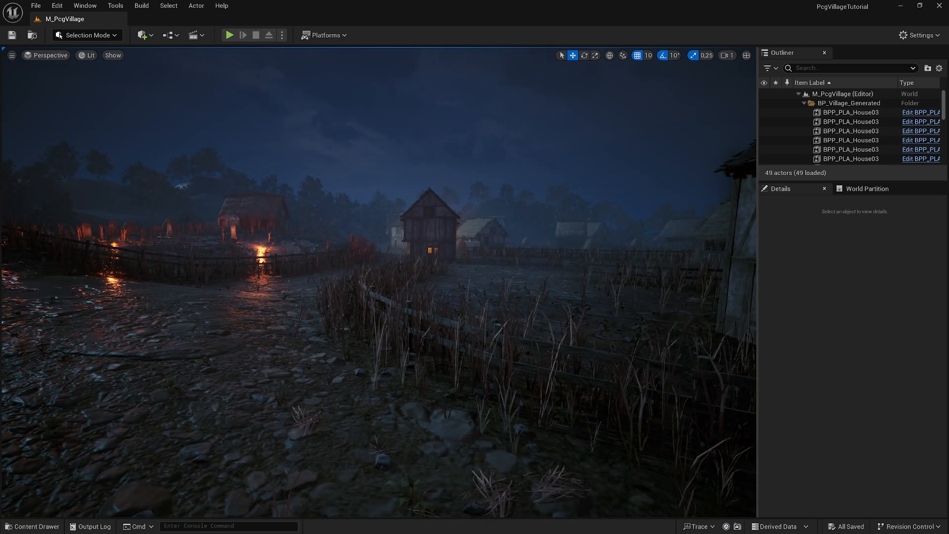
{"action": "left_click", "coordinate": [494, 147]}
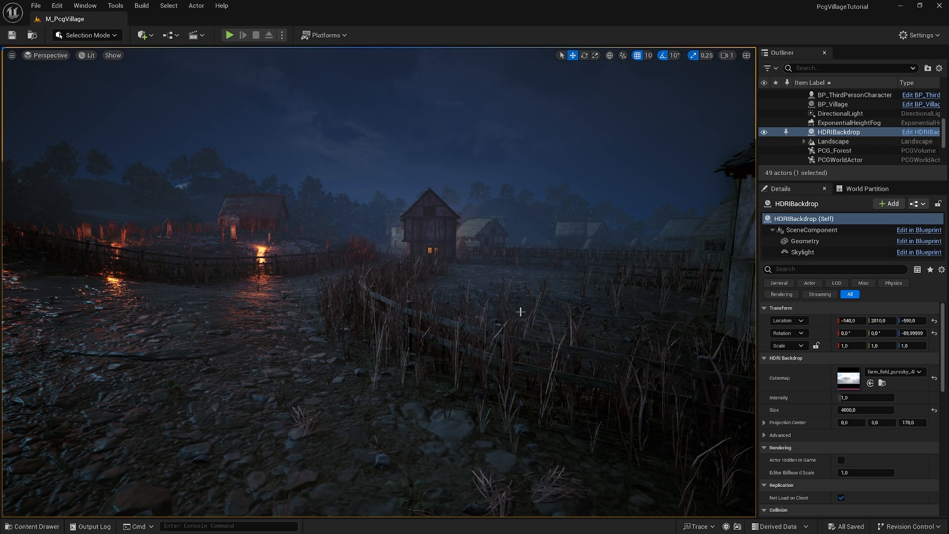
{"action": "right_click_drag", "start_coordinate": [454, 335], "coordinate": [454, 334]}
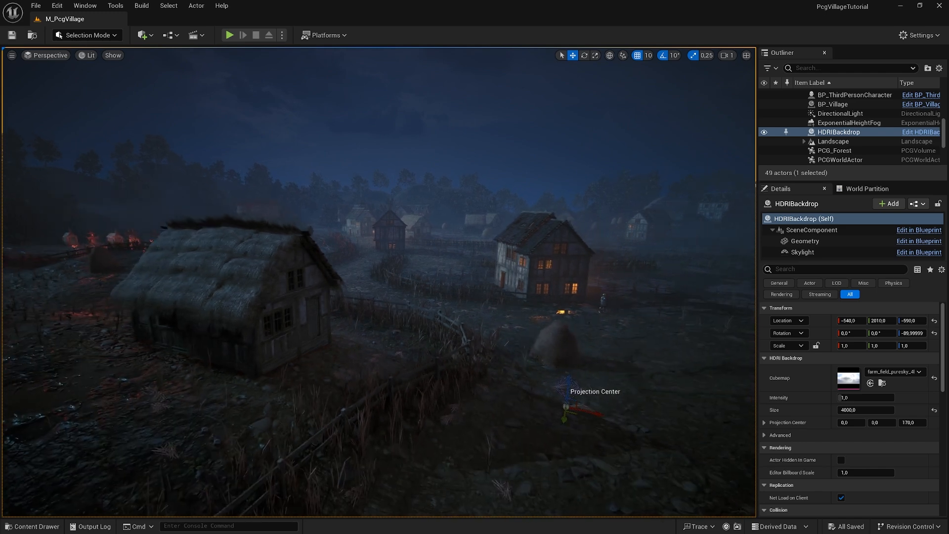
- Look around the thatched house, return to bookmark 1 and view the lit house beside the character
{"action": "left_click", "coordinate": [363, 266]}
{"action": "right_click_drag", "start_coordinate": [363, 267], "coordinate": [401, 289]}
{"action": "key", "text": "1"}
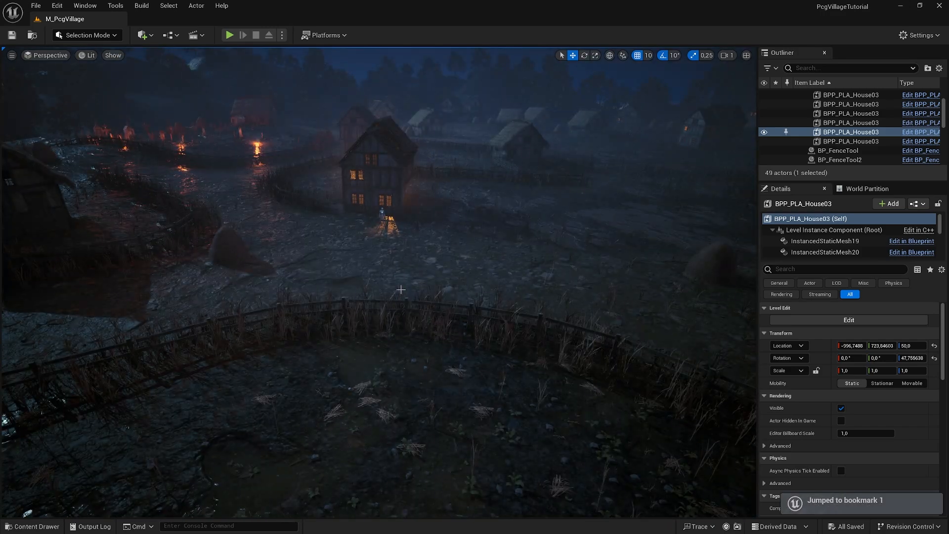
{"action": "right_click_drag", "start_coordinate": [416, 285], "coordinate": [416, 285]}
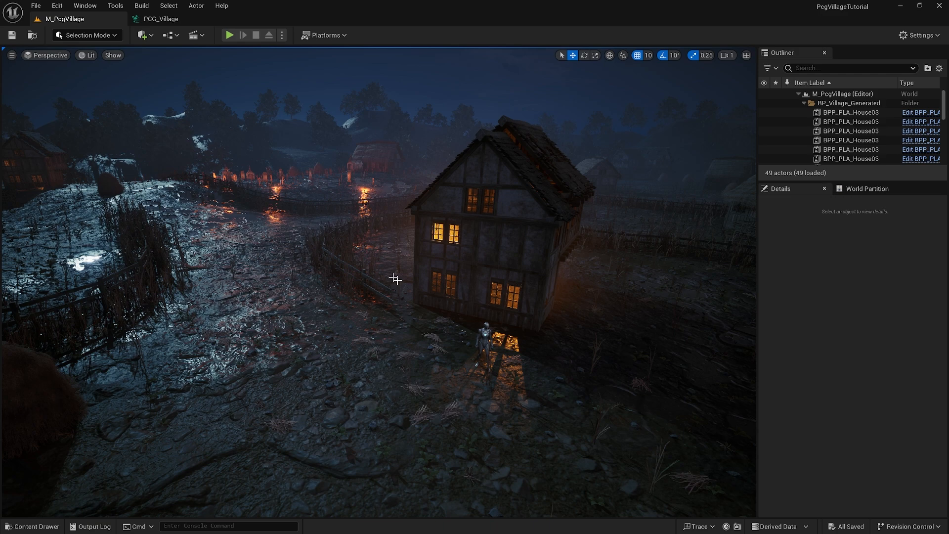
- Review the Foliage, Church, Buildings, Cemetery and Foliage near fences groups in the PCG_Village graph, and return to the M_PcgVillage level
{"action": "left_click", "coordinate": [164, 20]}
{"action": "scroll", "coordinate": [301, 207], "scroll_direction": "down", "scroll_amount": 3}
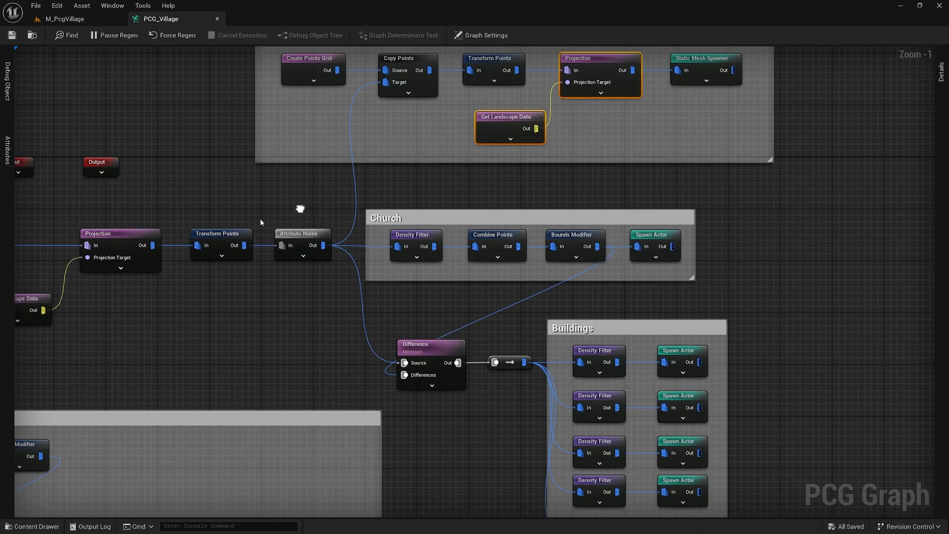
{"action": "right_click_drag", "start_coordinate": [276, 265], "coordinate": [325, 170]}
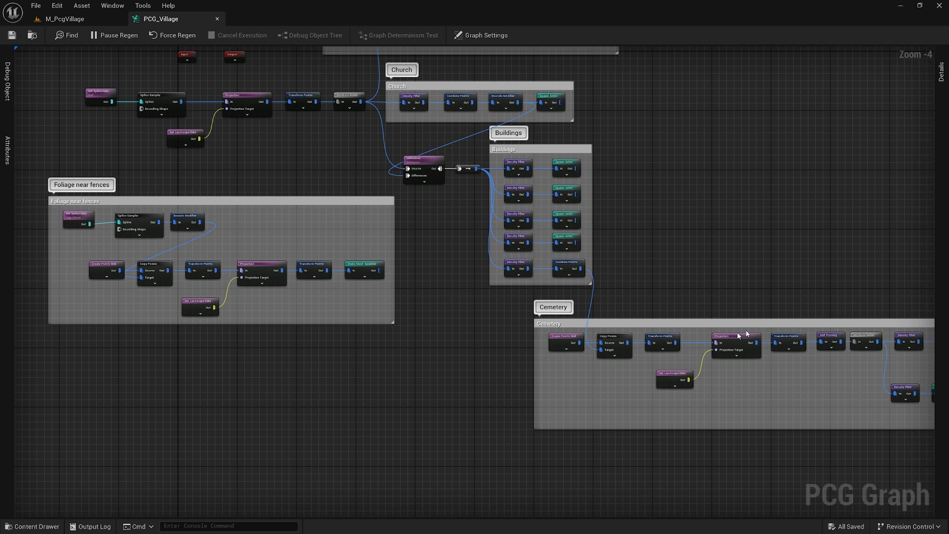
{"action": "right_click_drag", "start_coordinate": [460, 334], "coordinate": [434, 360]}
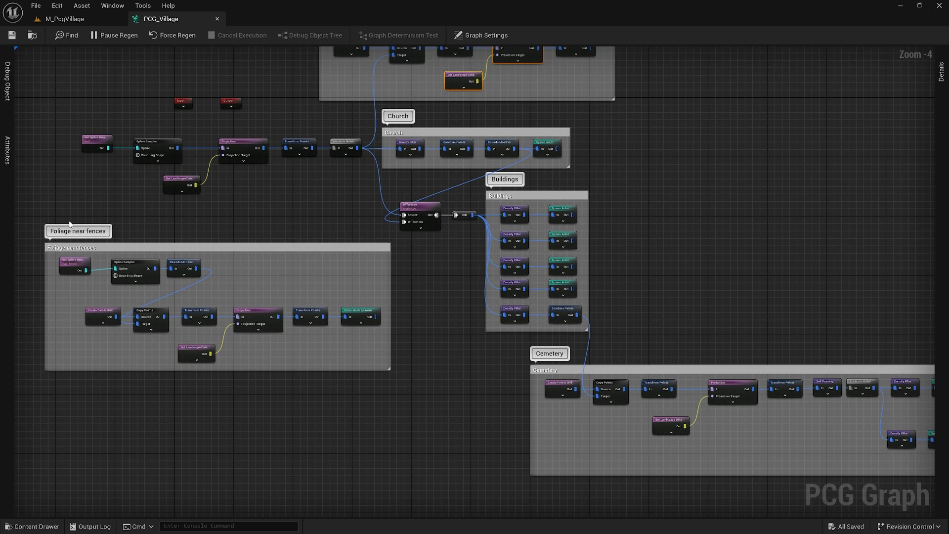
{"action": "right_click_drag", "start_coordinate": [286, 207], "coordinate": [234, 232]}
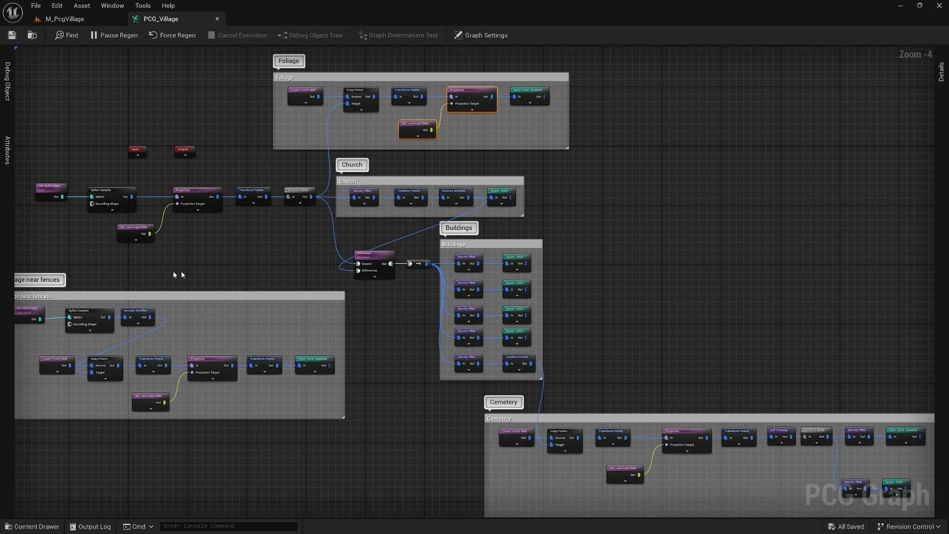
{"action": "left_click", "coordinate": [75, 21]}
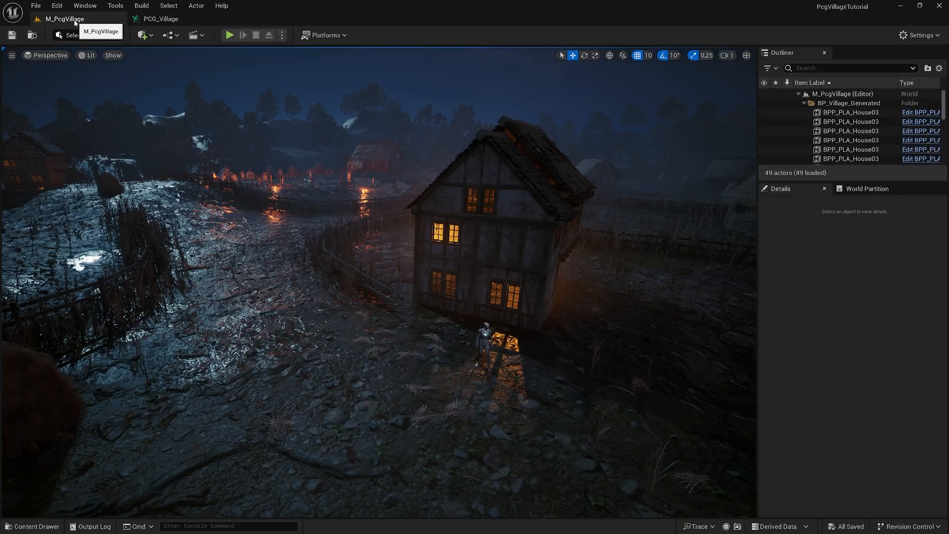